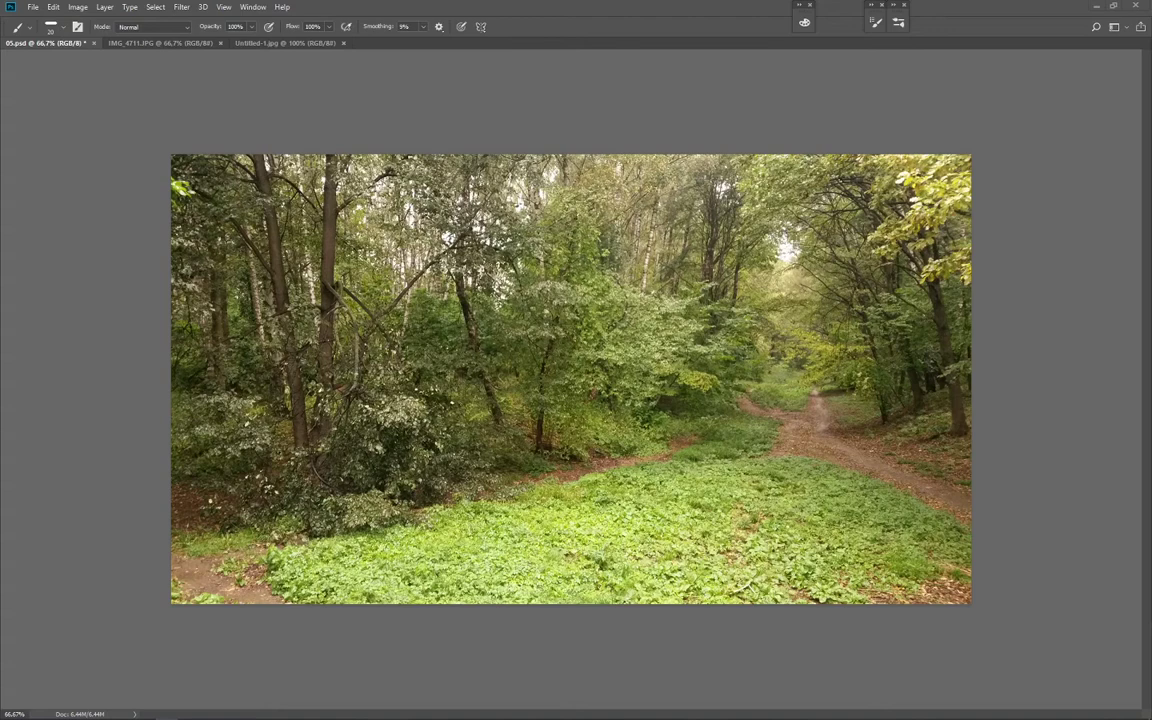
Step: Compare the red tower sketch, the rocky shore photo and the forest photo among the open documents
click(281, 44)
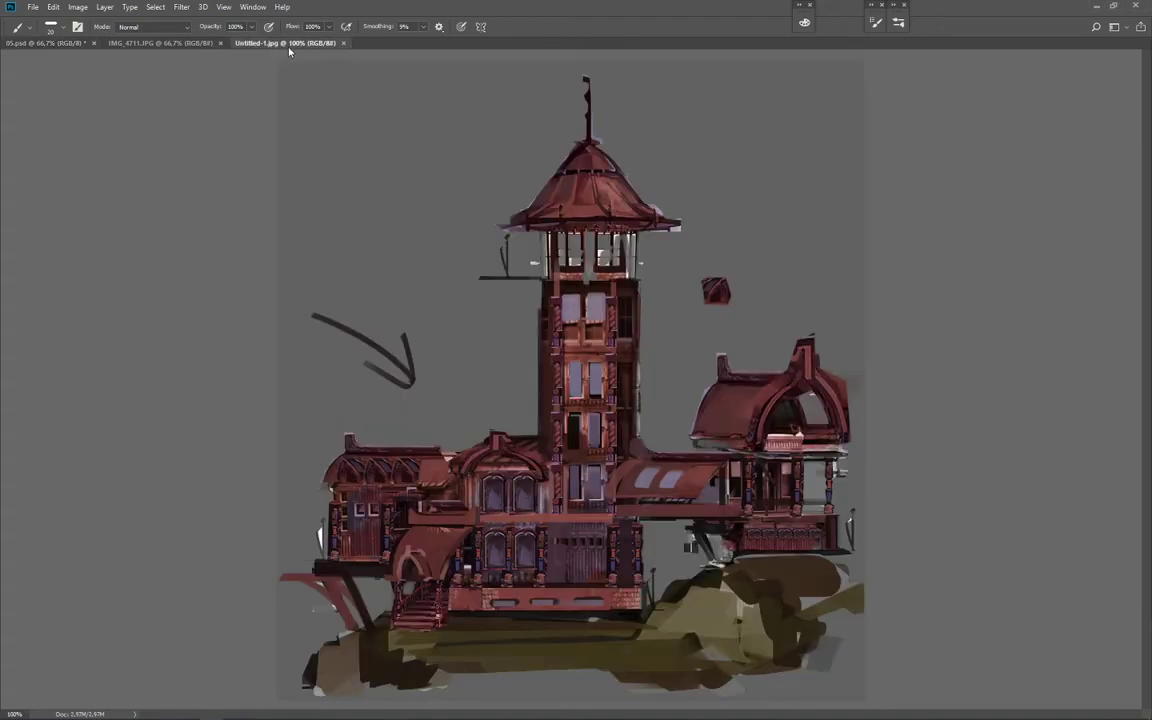
click(184, 42)
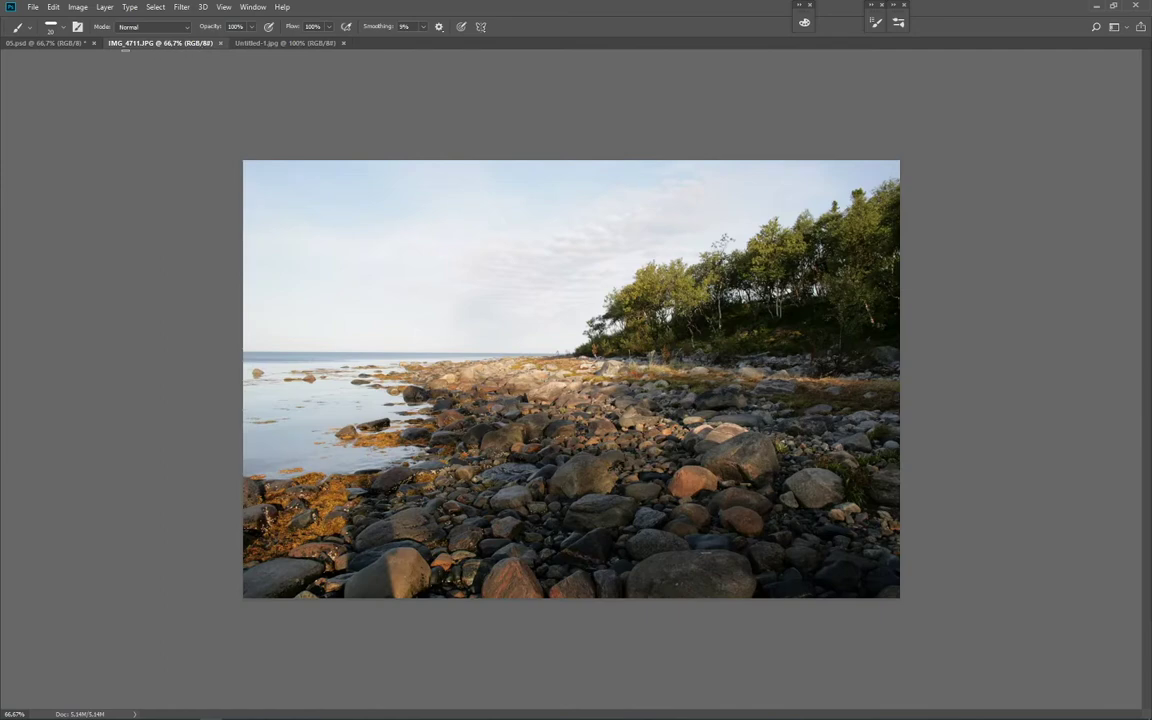
click(74, 44)
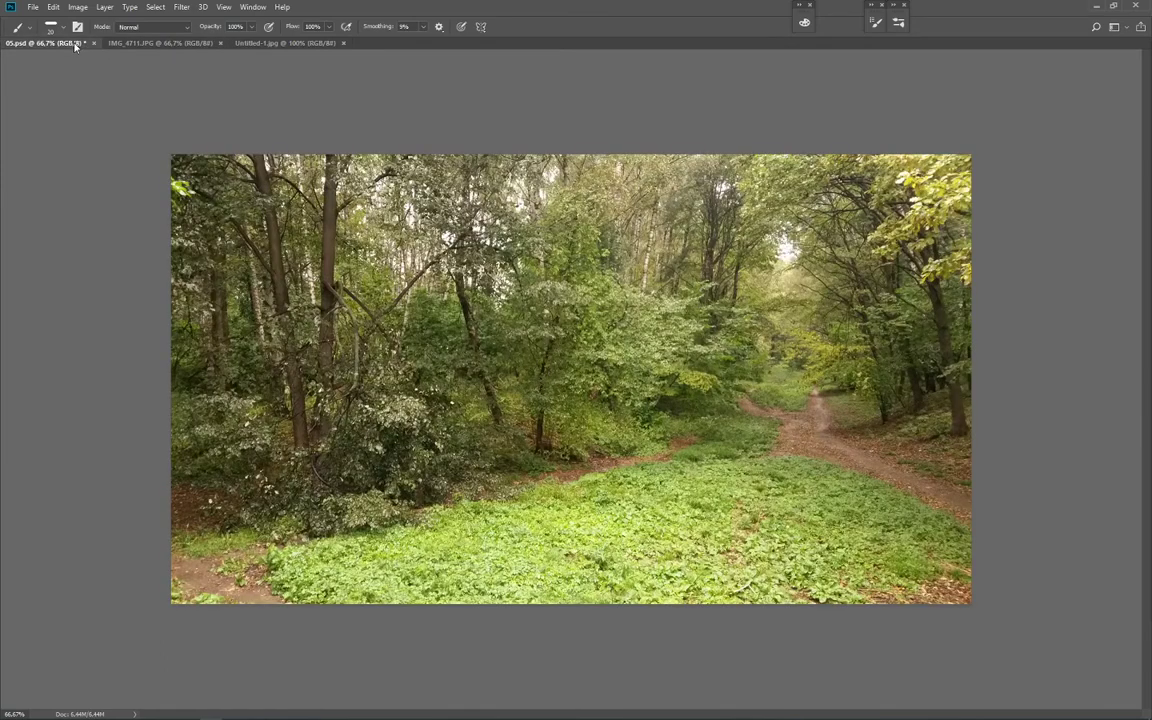
click(170, 44)
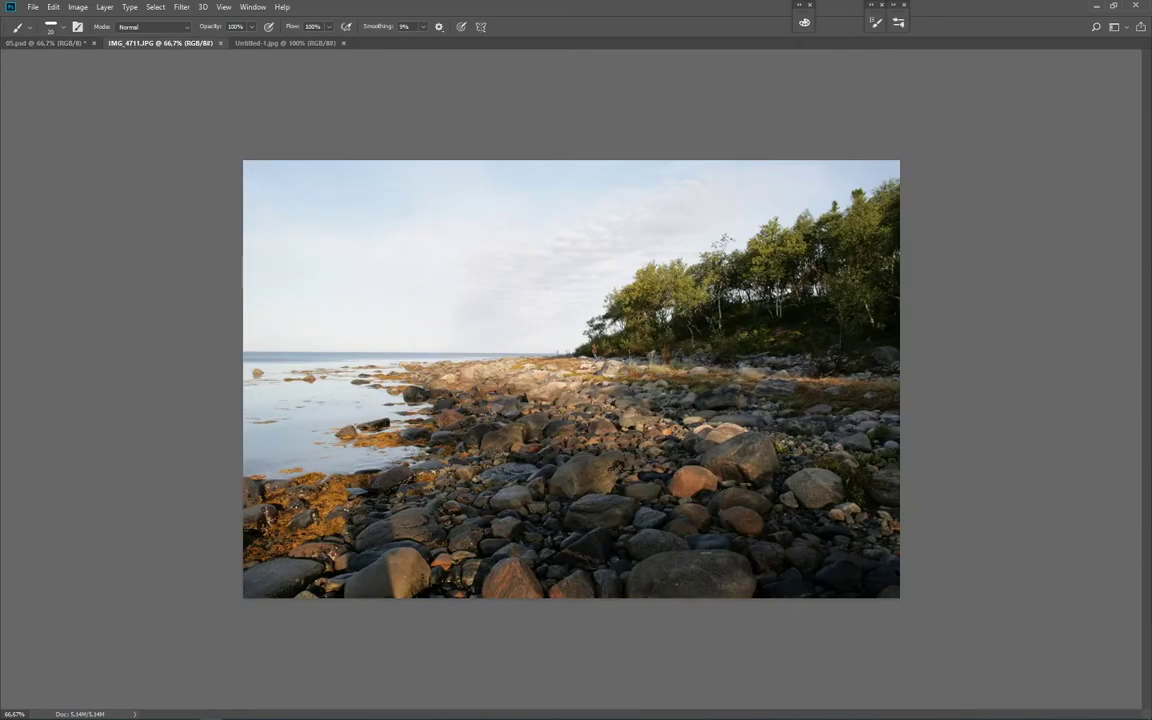
Step: Switch to File Explorer, open the "4 insert into nature" folder on the Desktop and view 3_env_sketches.jpg
click(188, 711)
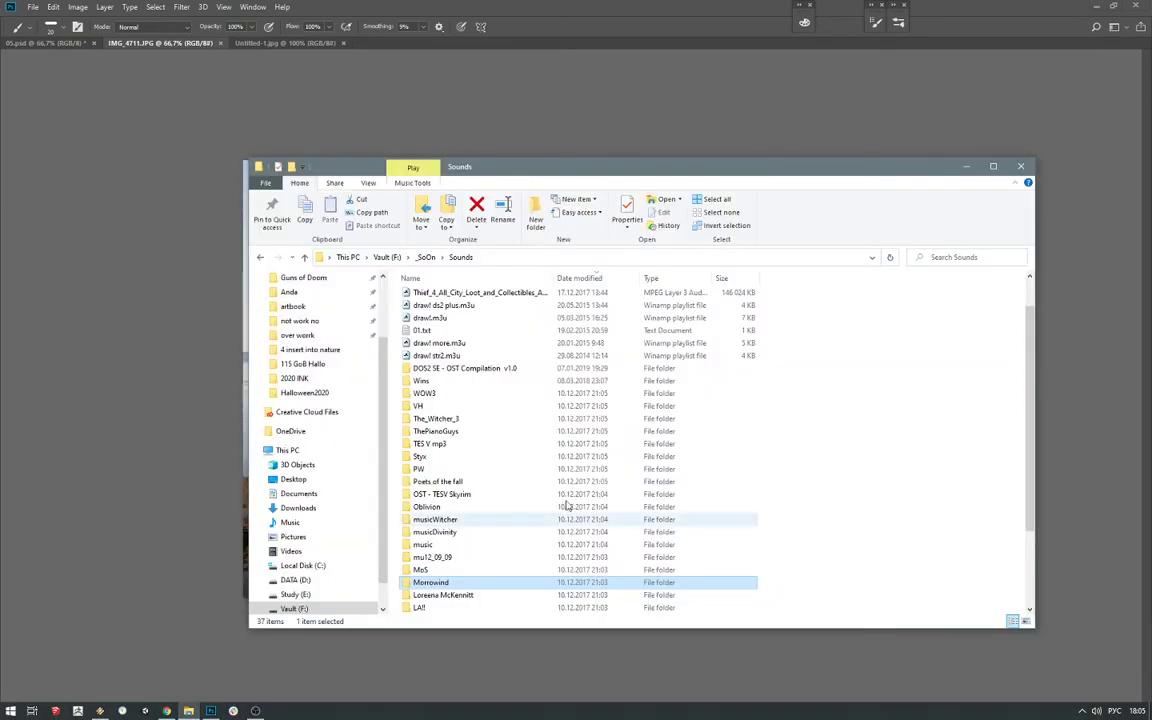
scroll(305, 330, up, 3)
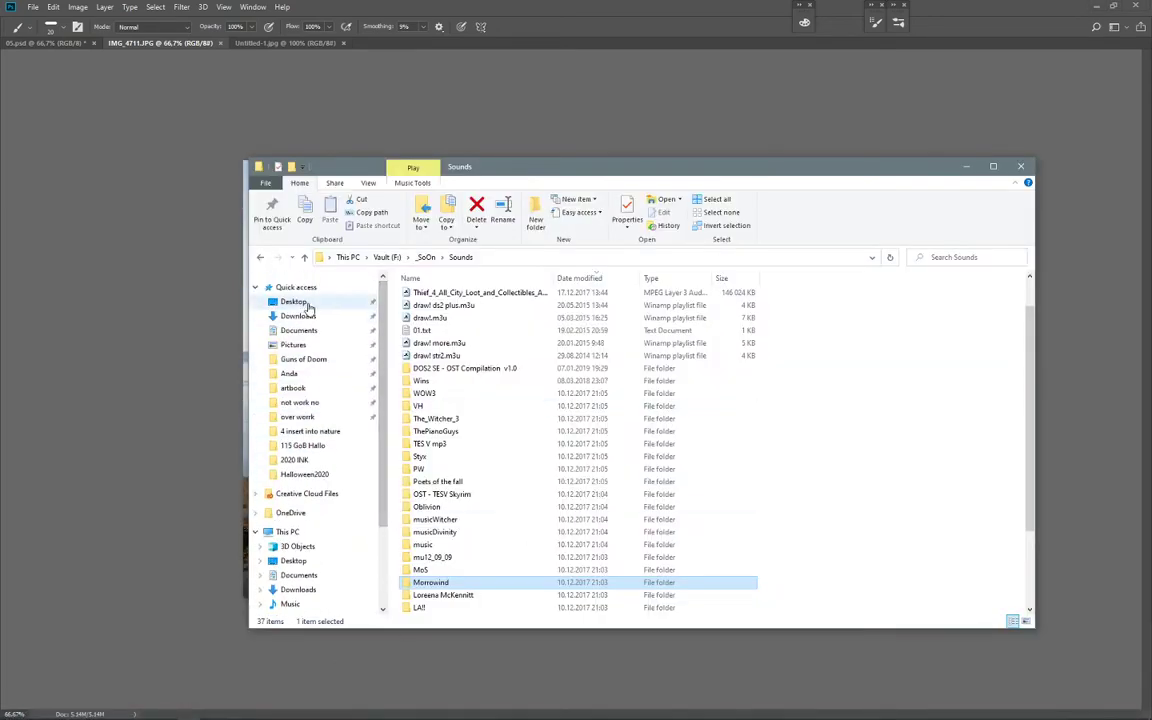
click(309, 304)
double_click(428, 305)
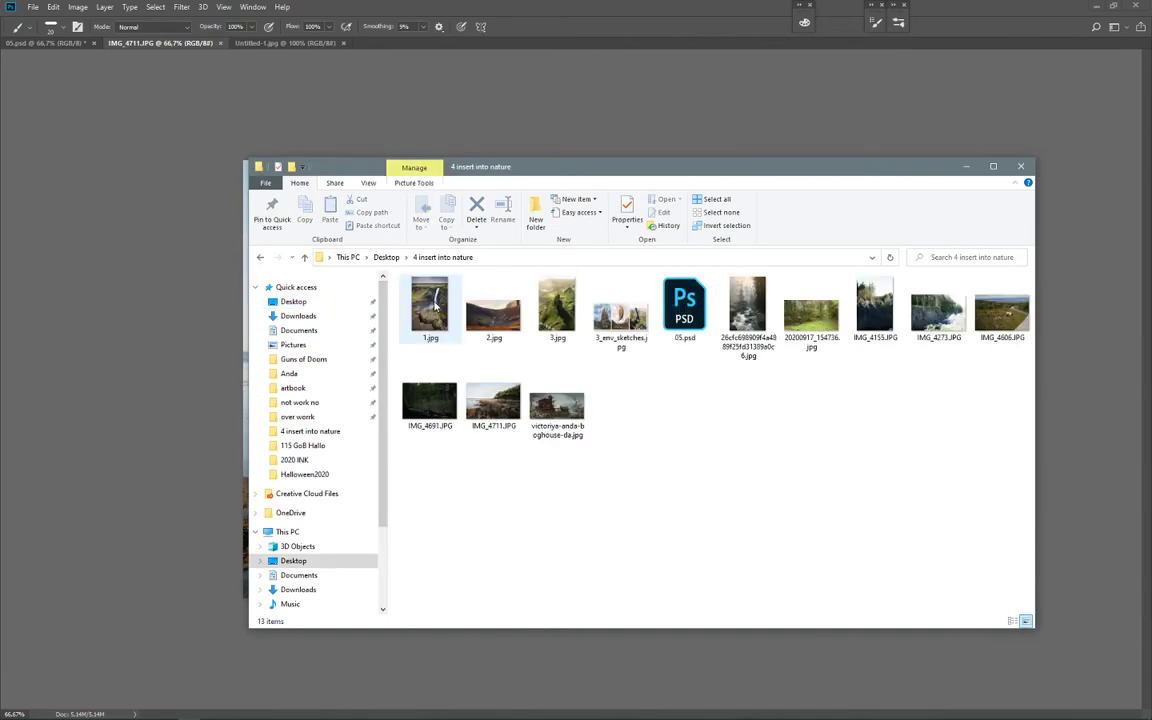
double_click(635, 320)
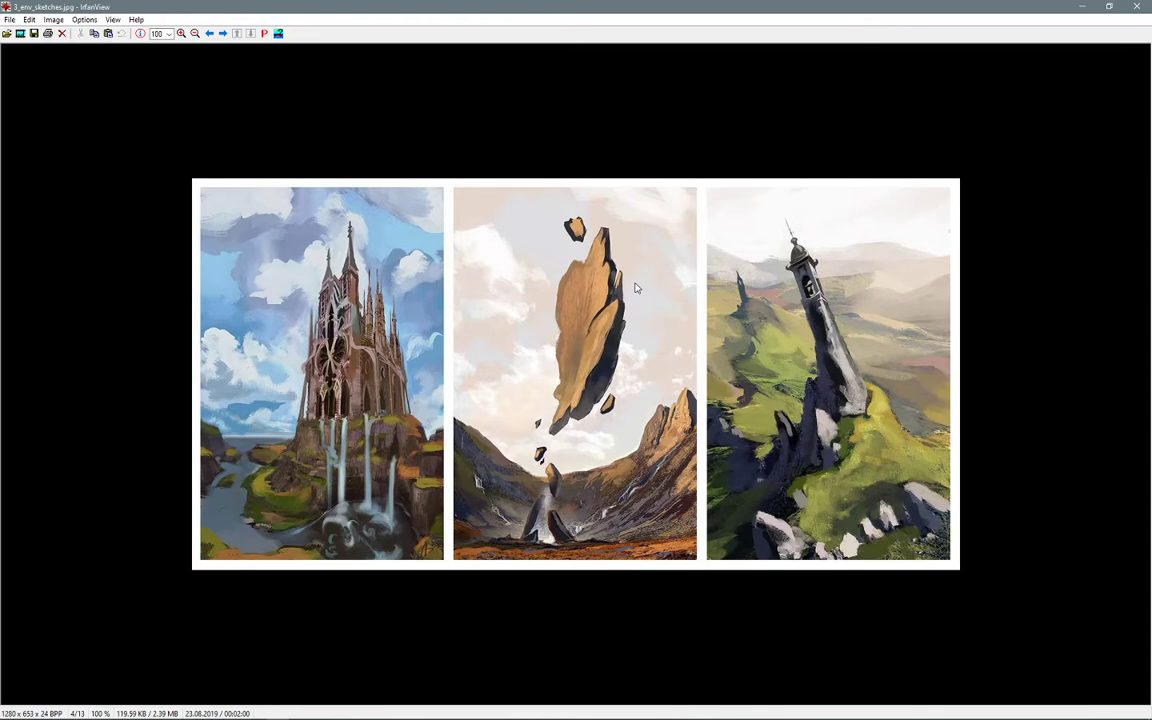
Step: Look through the source photos 3.jpg, 2.jpg and 1.jpg, and return to the three finished environment sketches
key(Left)
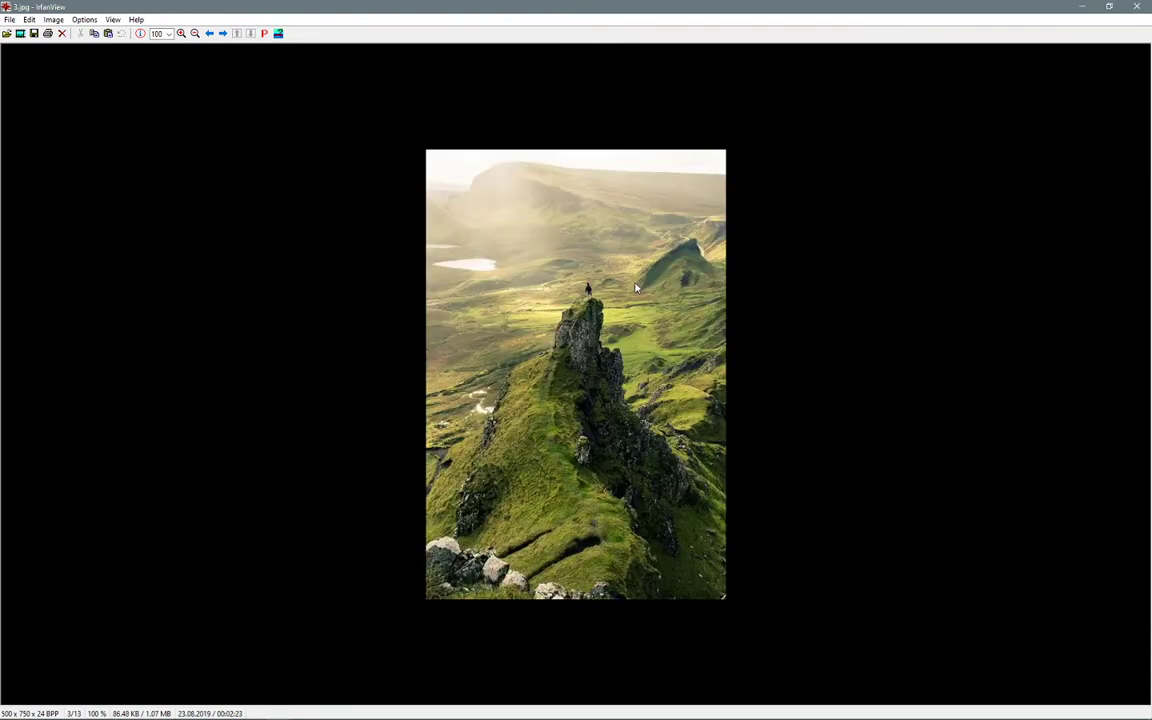
key(Left)
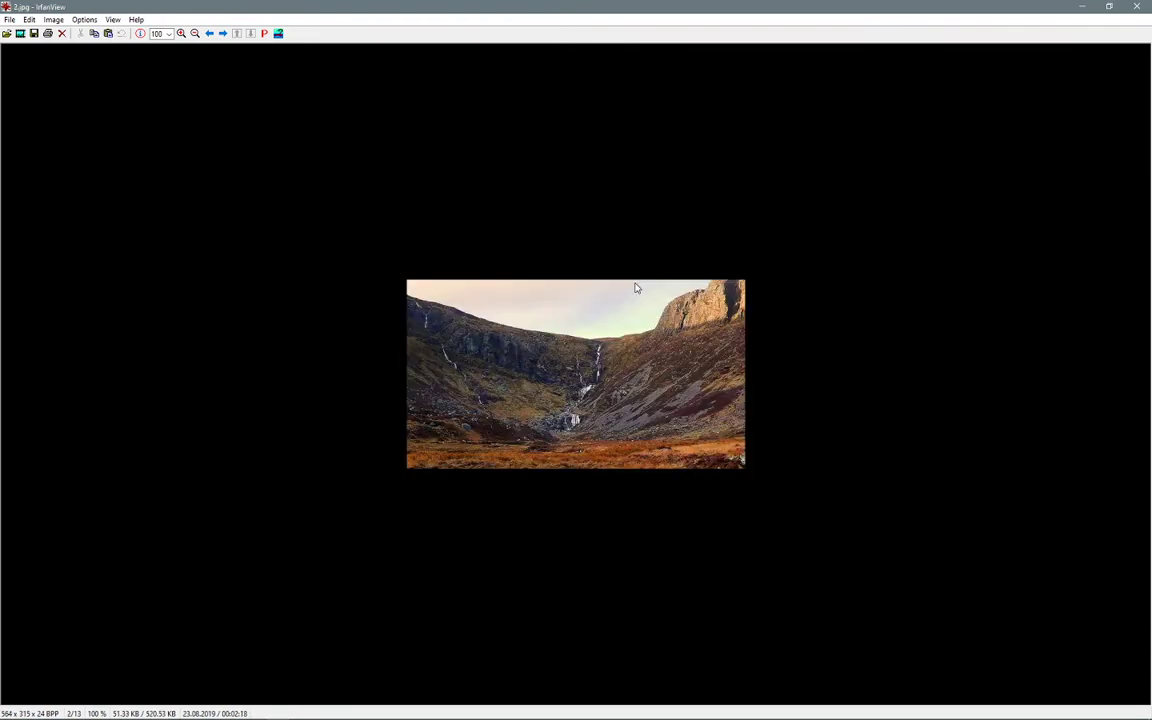
key(Left)
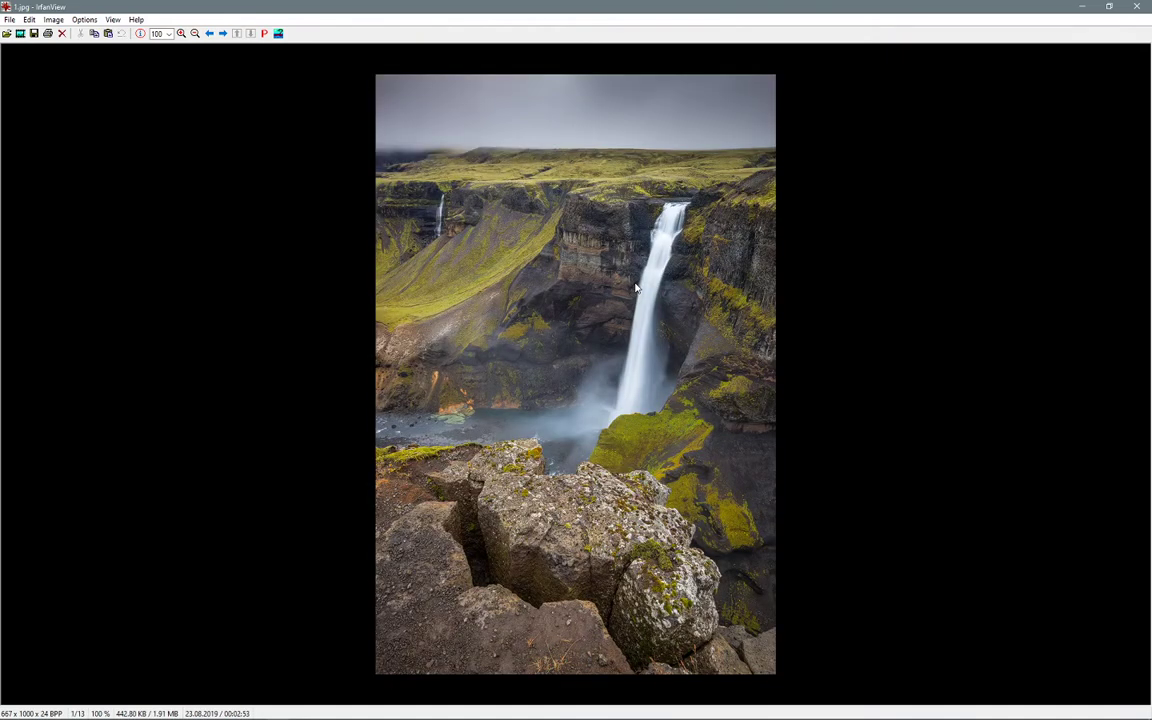
key(Right)
key(Right)
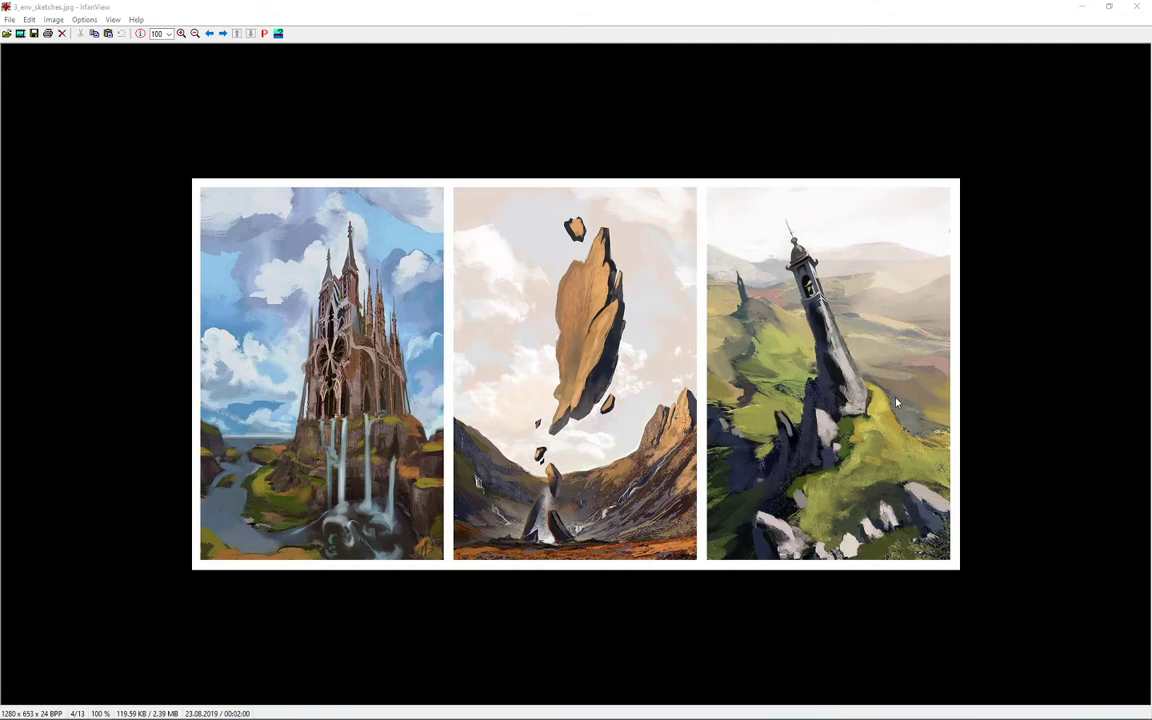
click(993, 412)
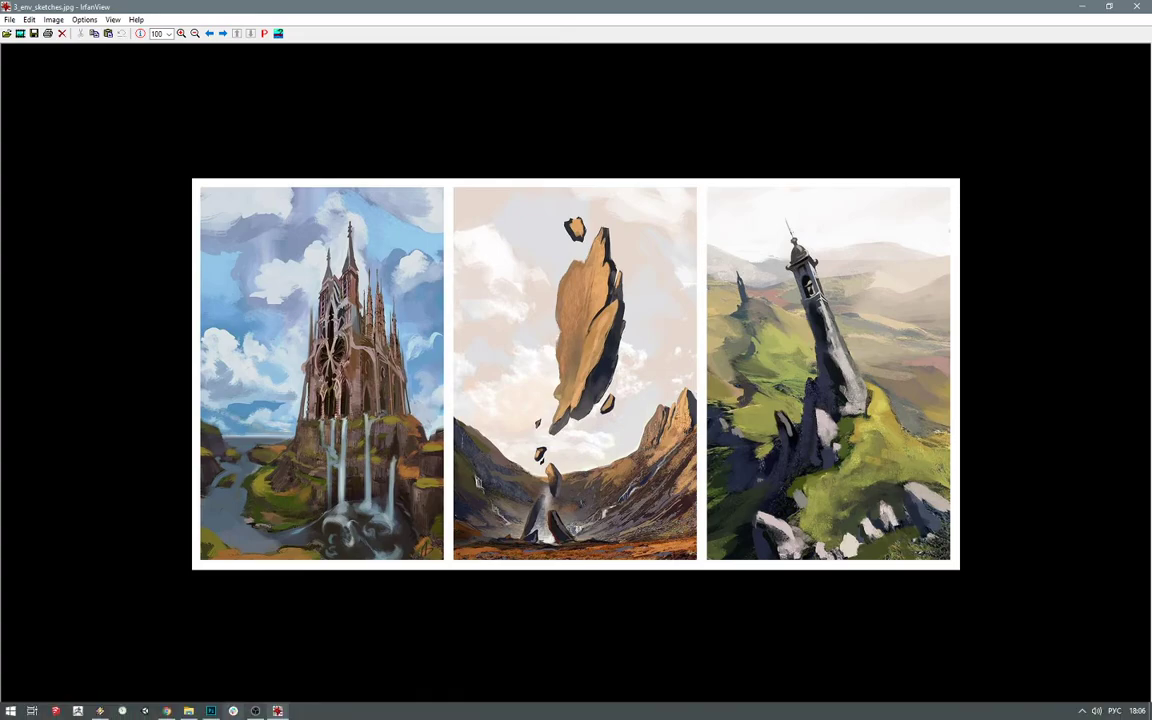
Step: View the boghouse painting from the "4 insert into nature" folder and send it to Photoshop for editing
click(212, 710)
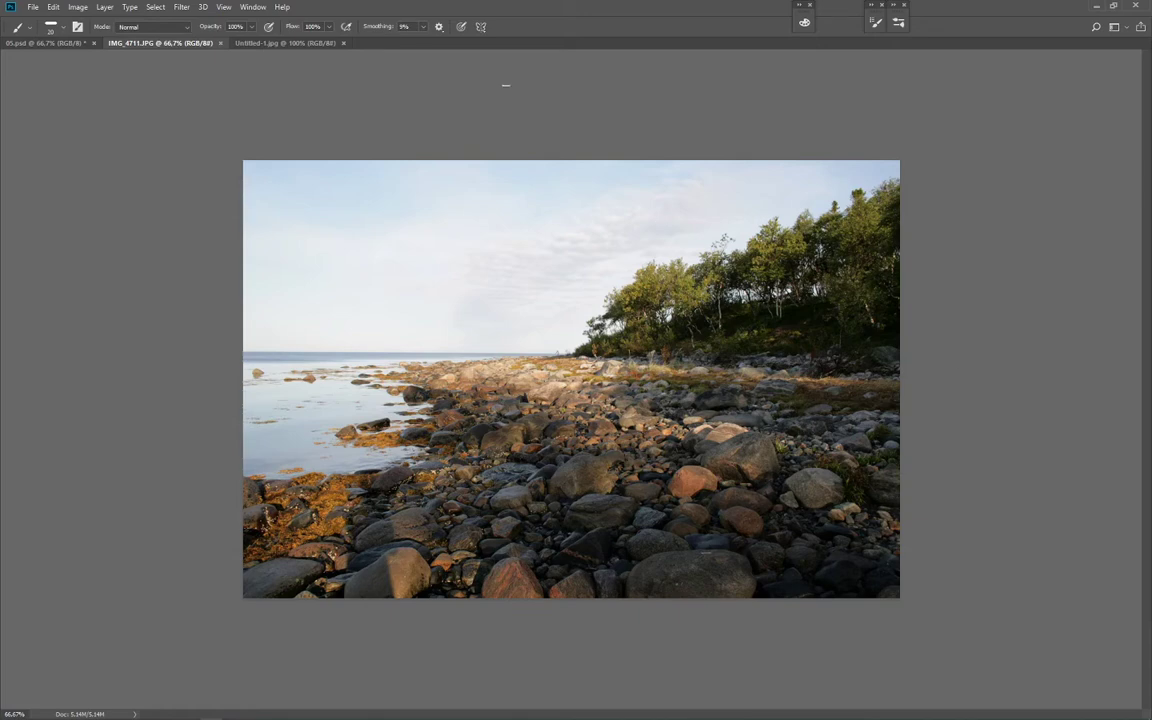
click(210, 715)
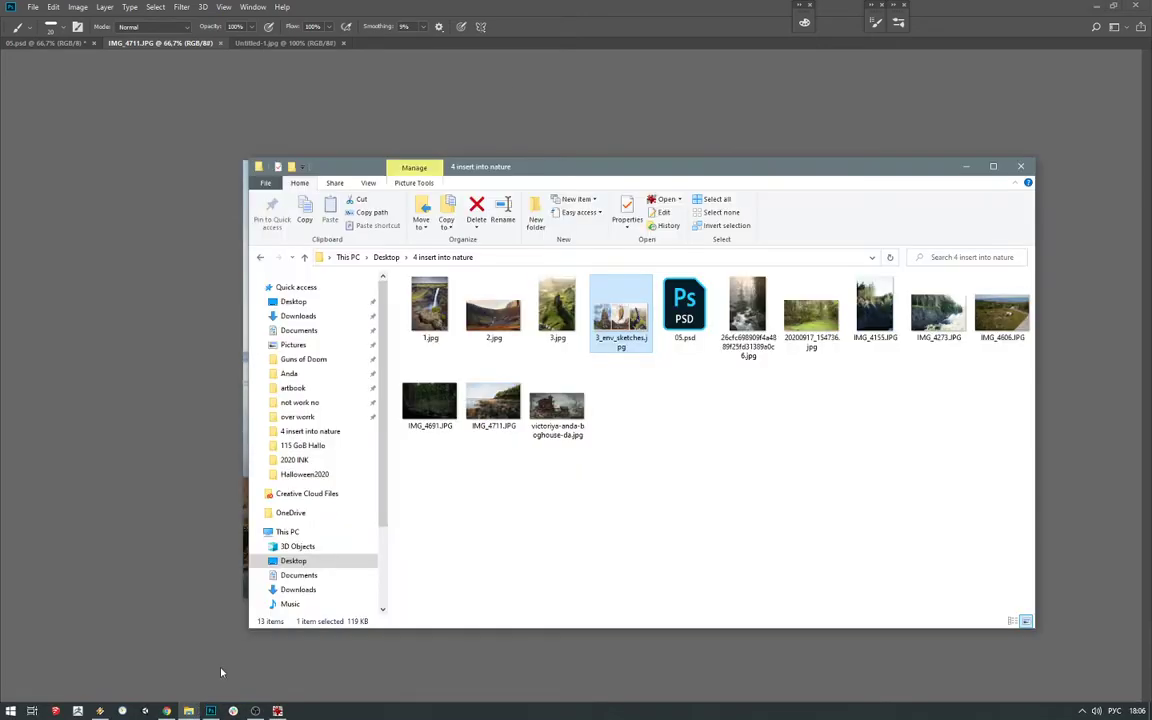
double_click(560, 408)
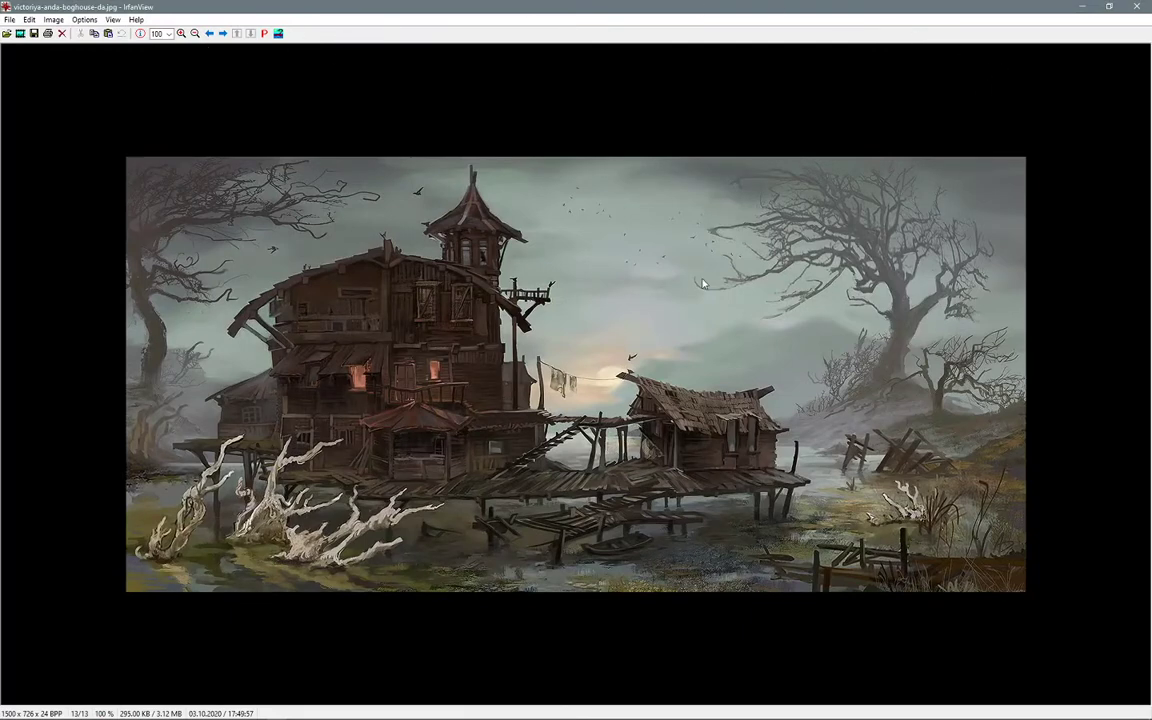
key(shift+e)
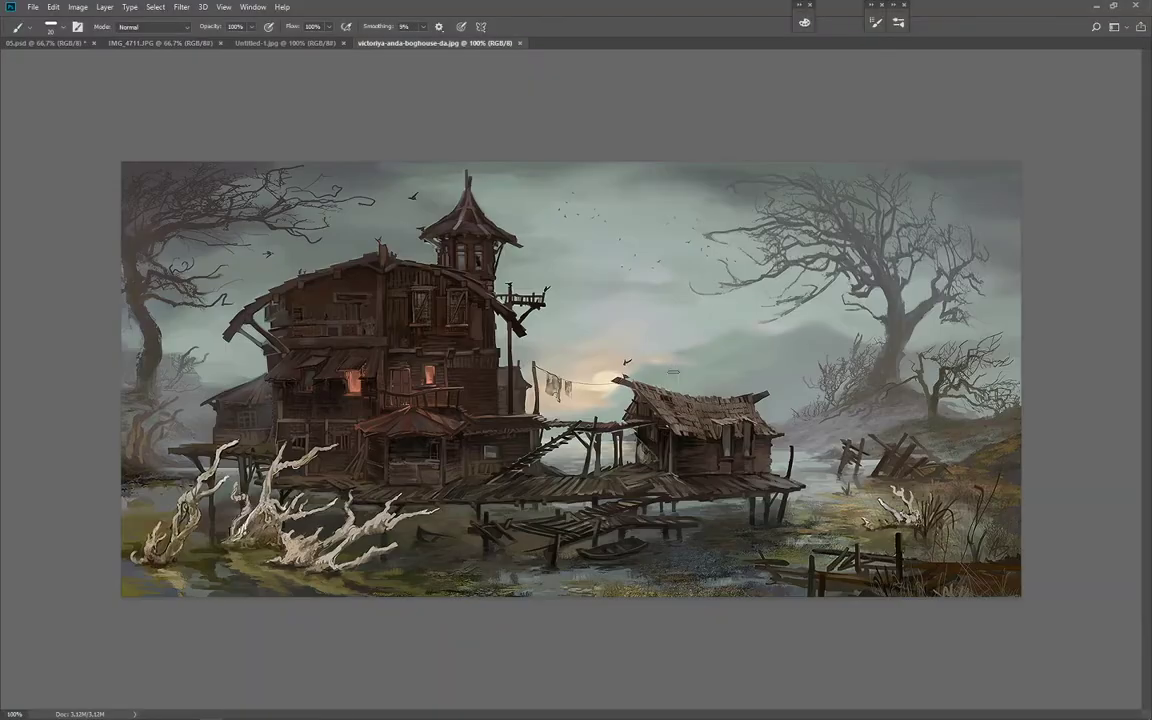
Step: Compare the tower sketch and the boghouse painting with the shore and forest photos as possible pairings
click(285, 43)
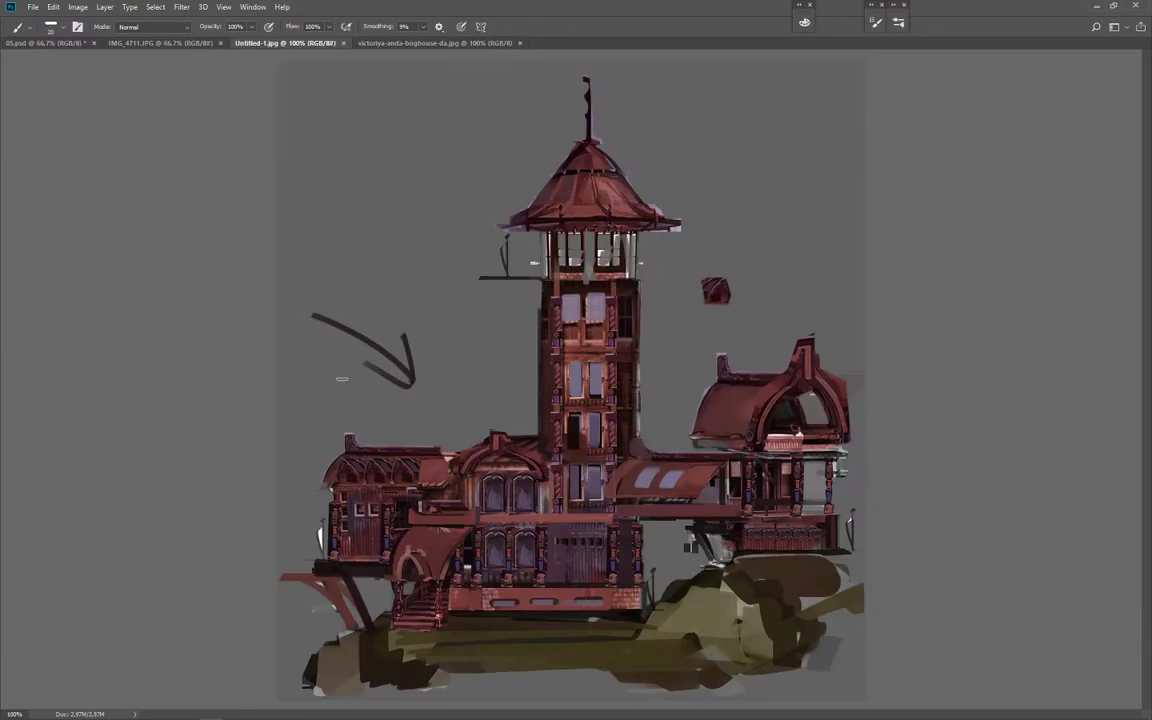
click(170, 44)
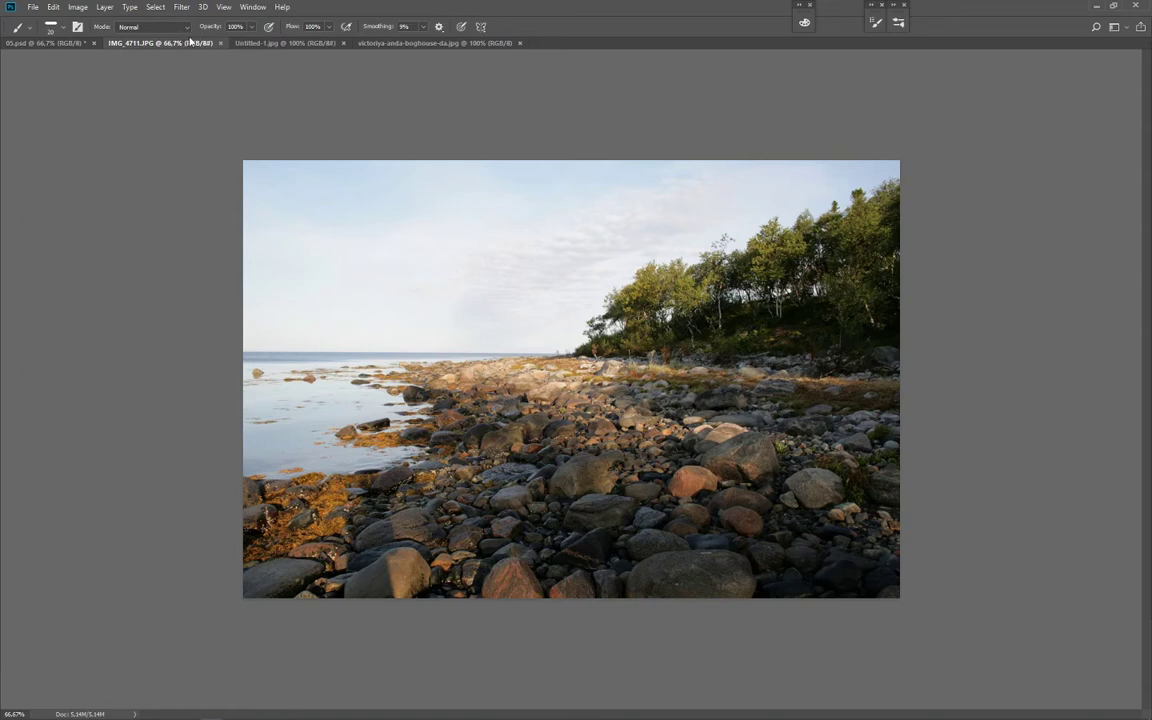
click(381, 44)
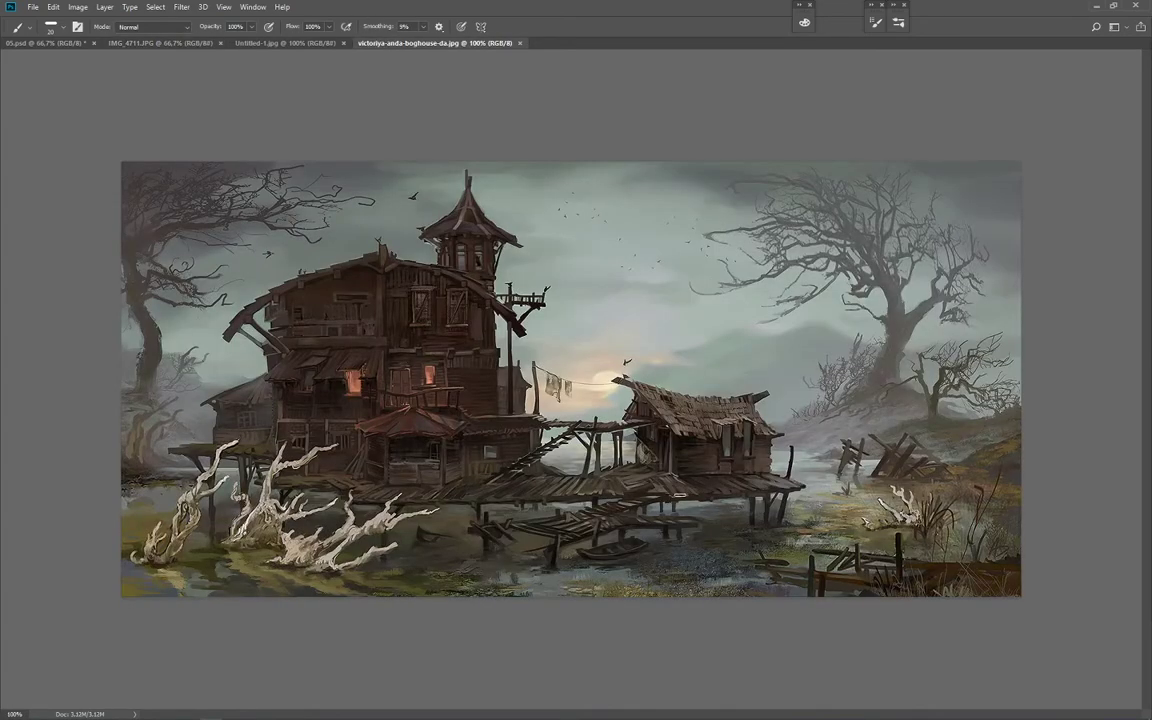
key(l)
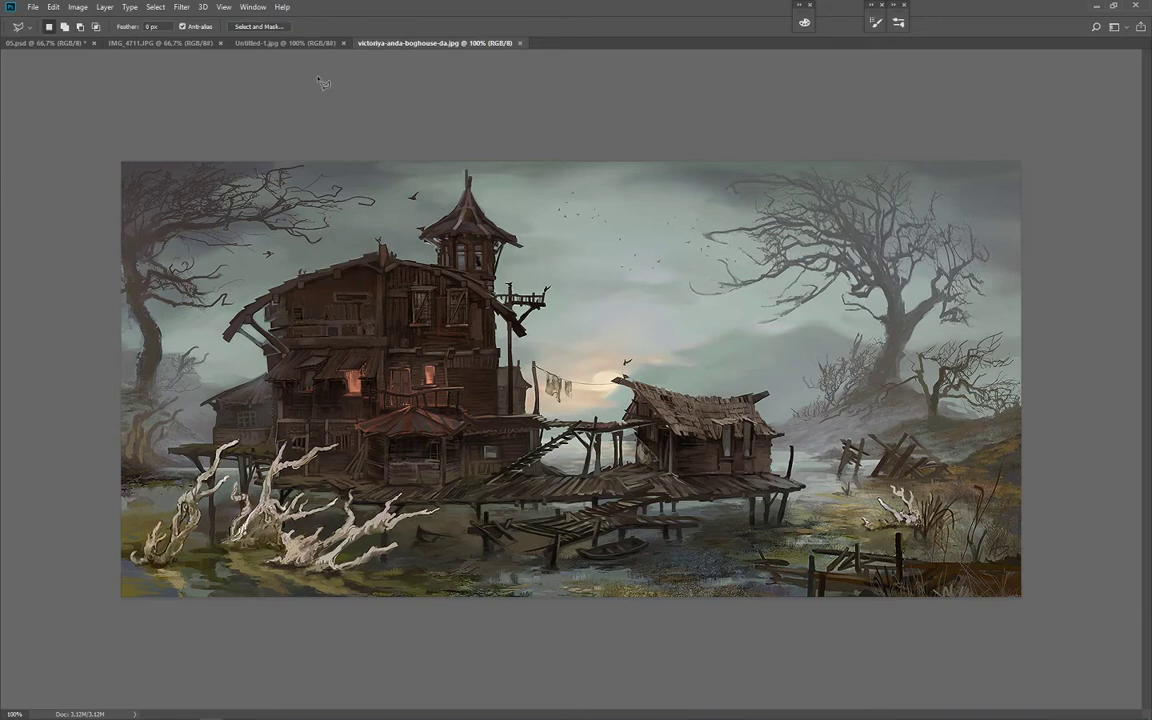
click(195, 44)
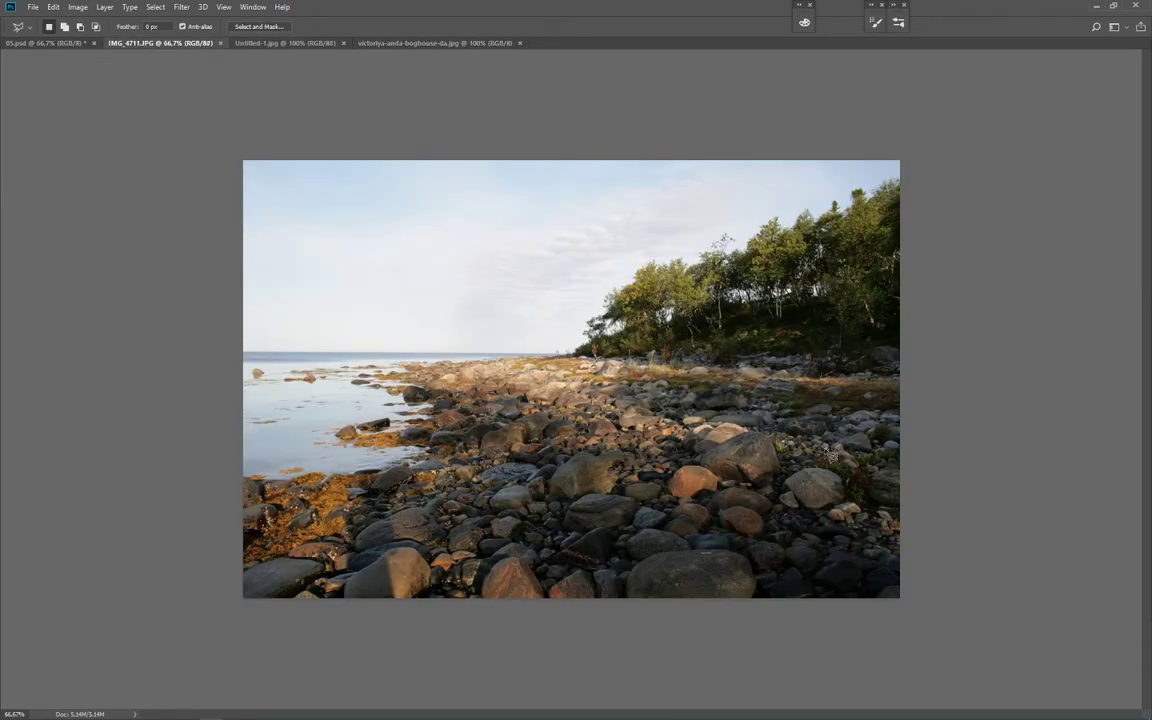
click(292, 44)
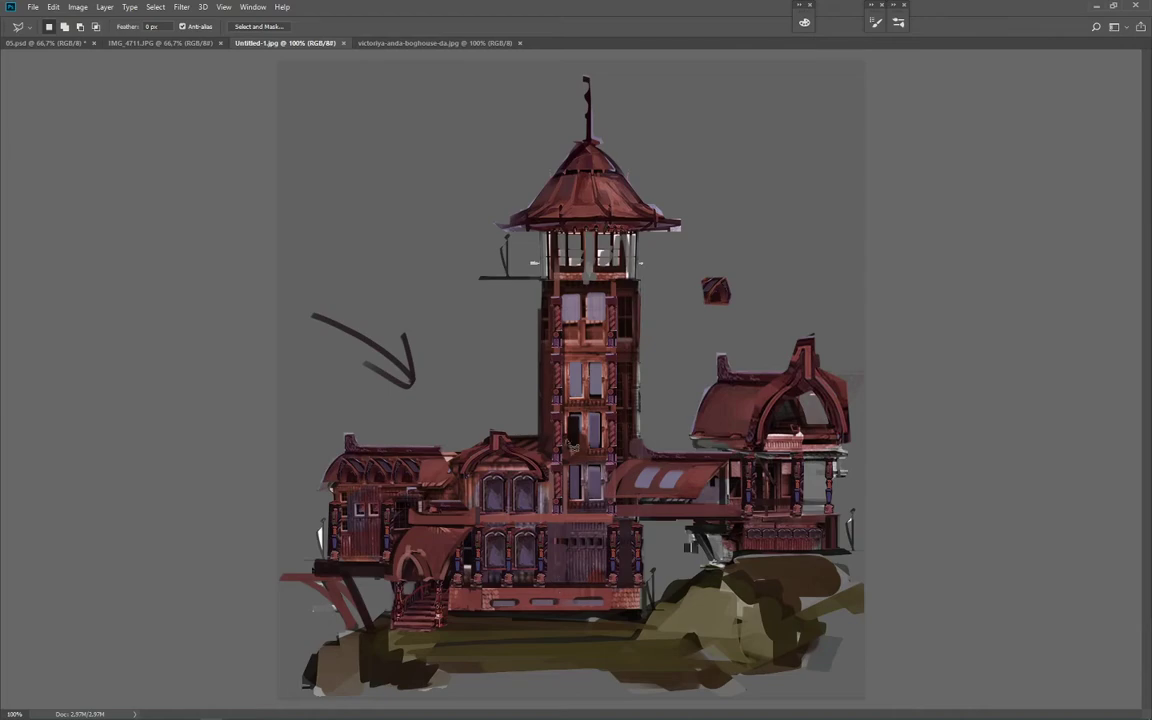
click(45, 43)
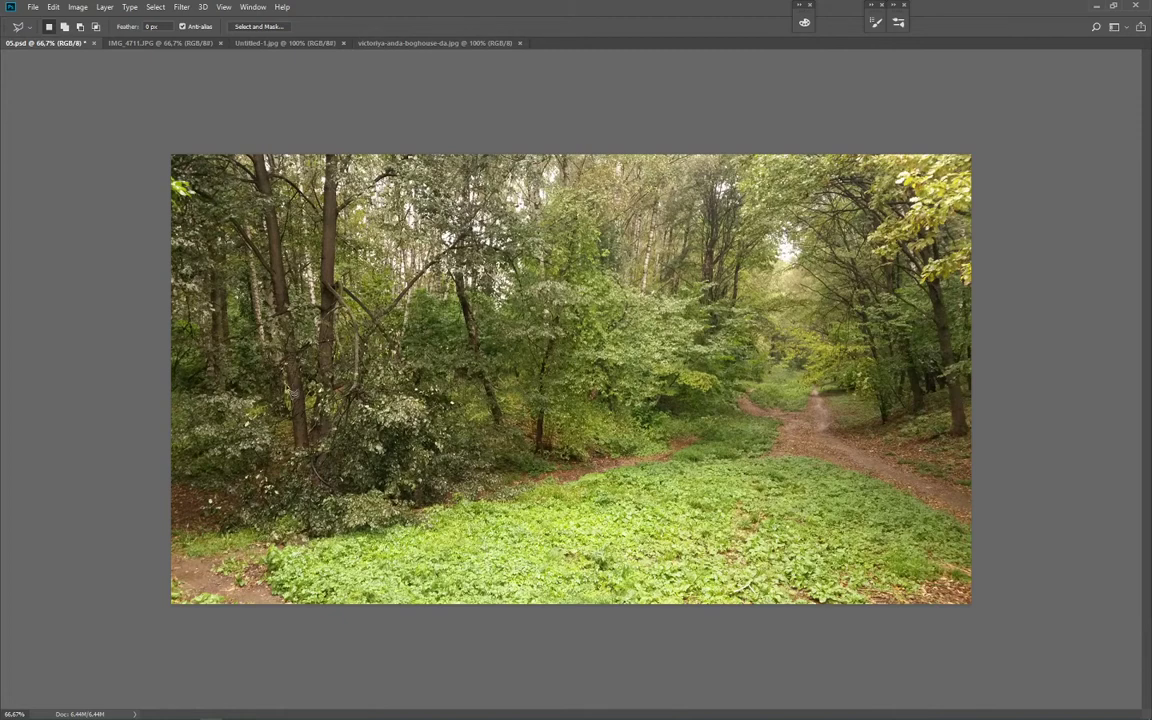
click(323, 45)
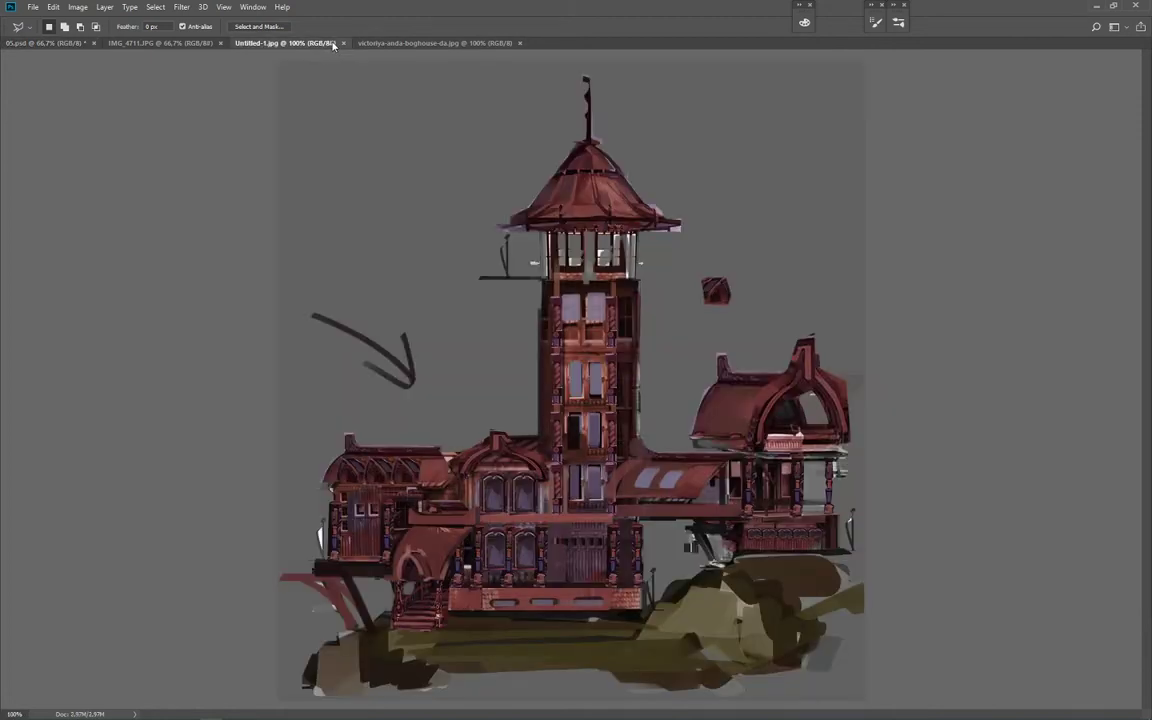
click(185, 45)
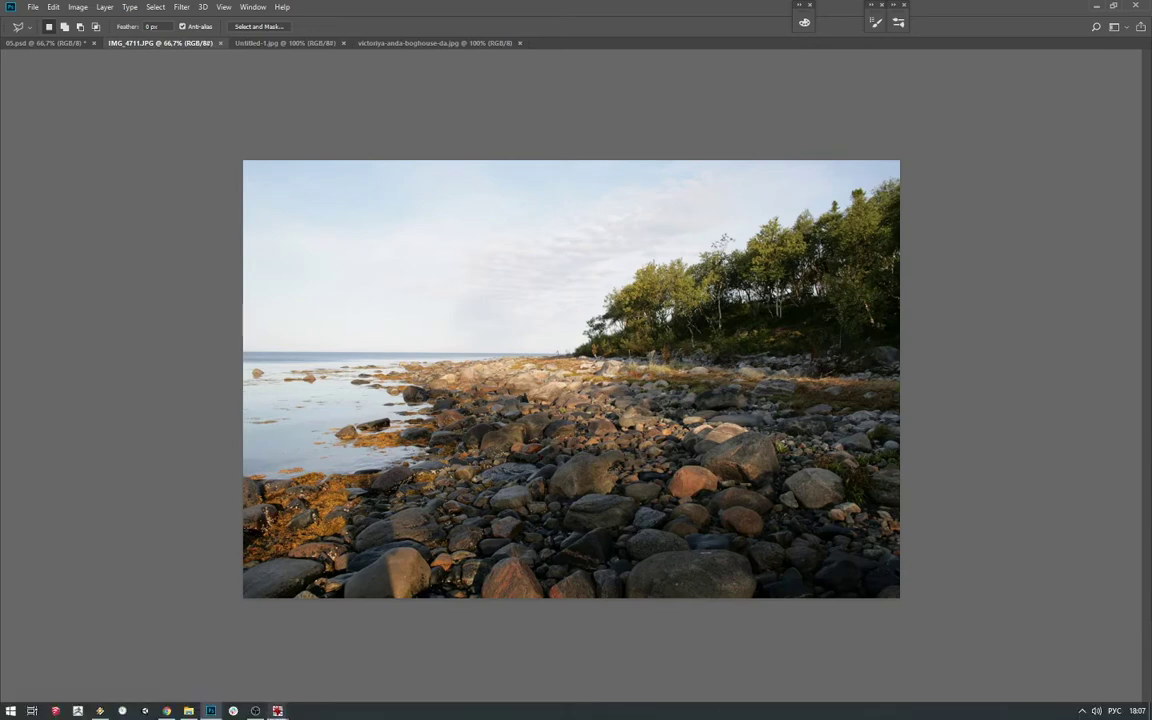
Step: Review 3_env_sketches.jpg in IrfanView once more and return to the rocky shore photo in Photoshop
mouse_move(278, 710)
click(226, 678)
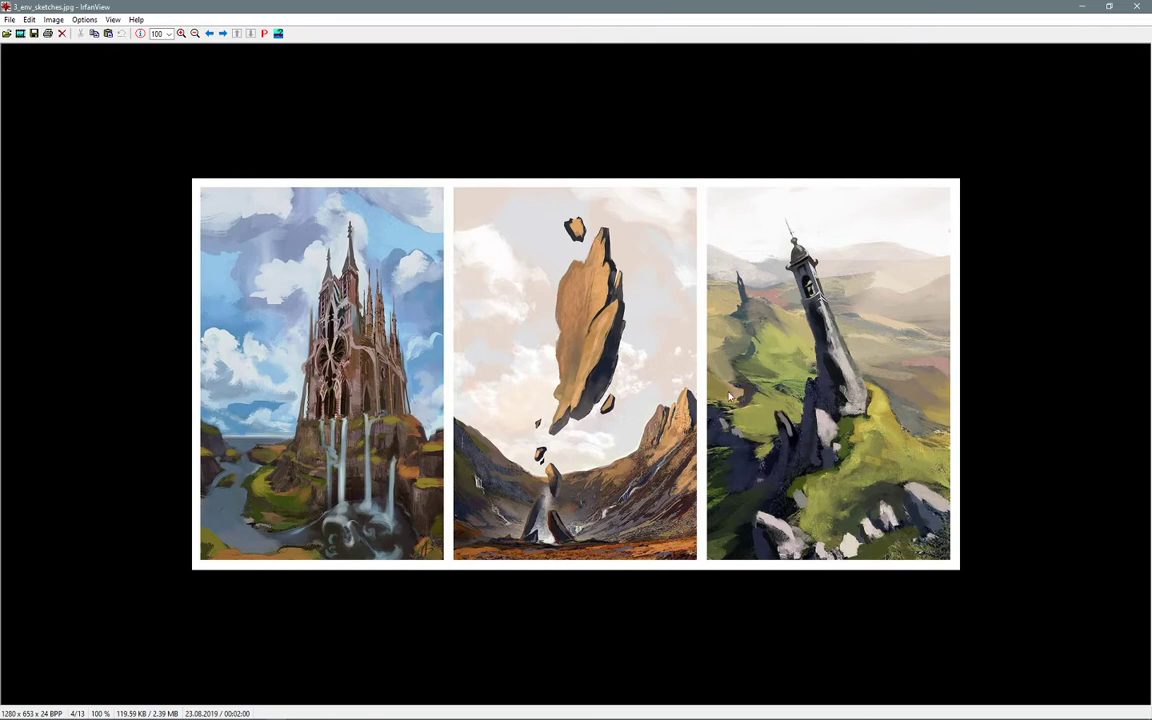
click(1084, 9)
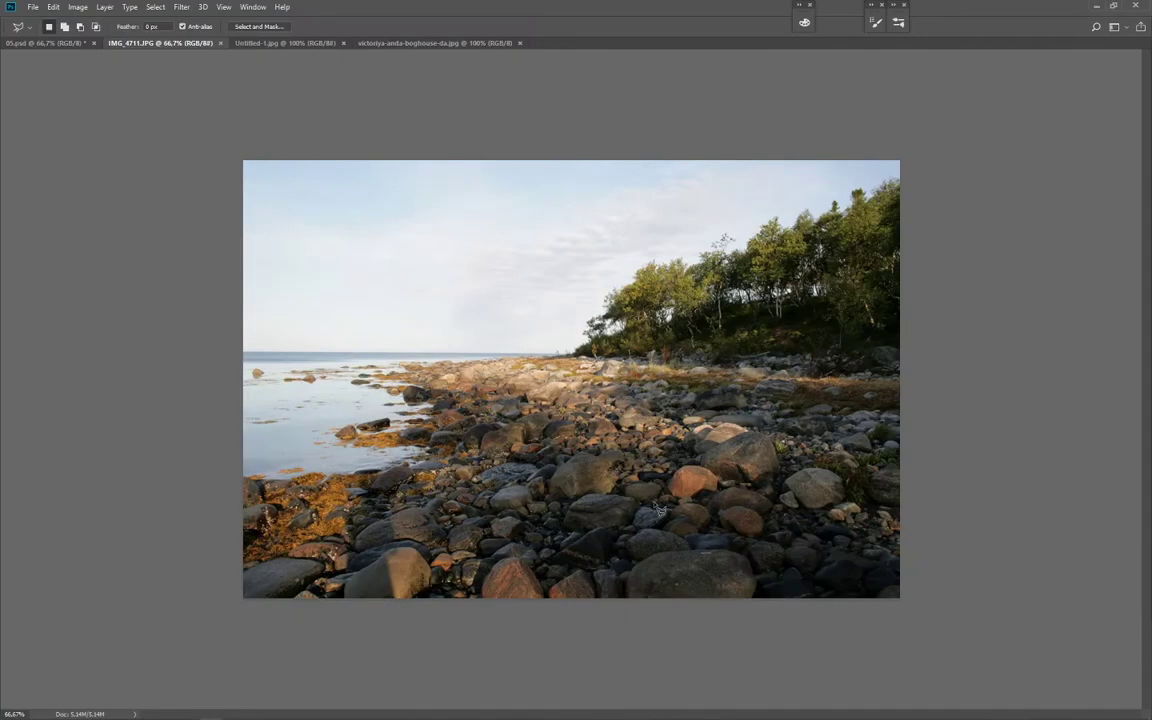
Step: Outline the wooden house, its turret, the small hut and the connecting pier in the boghouse painting with the Polygonal Lasso
click(405, 45)
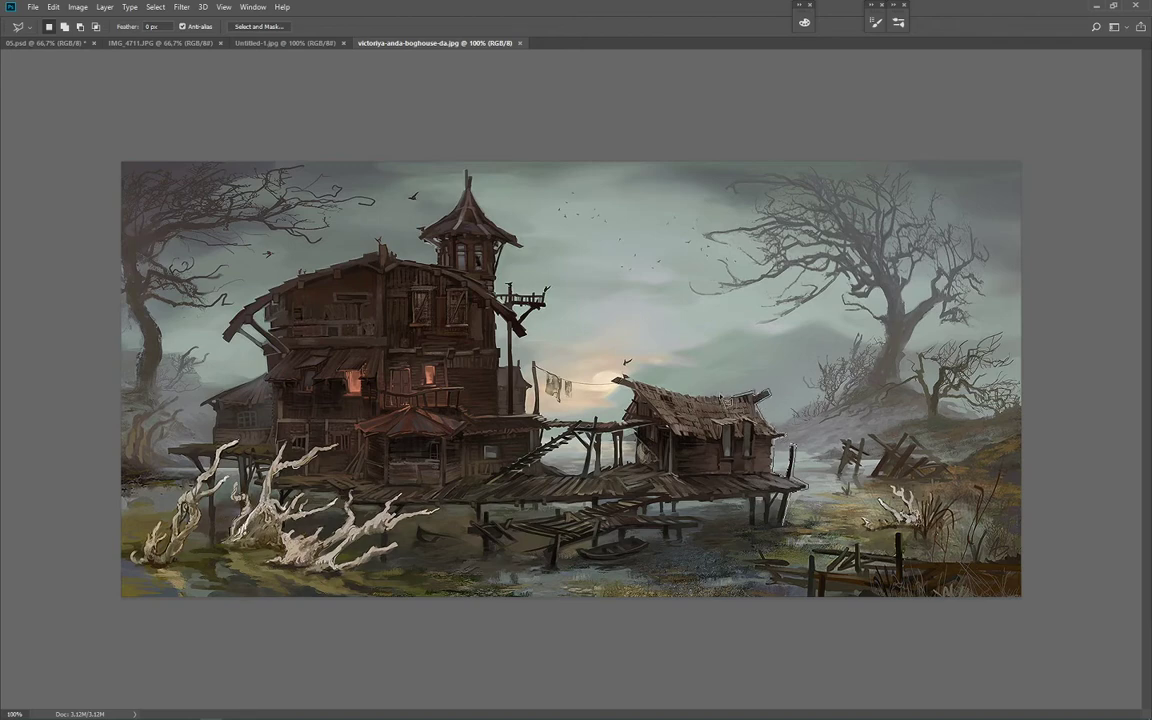
click(620, 371)
click(609, 381)
click(632, 400)
click(625, 423)
click(599, 419)
mouse_move(540, 384)
mouse_down()
mouse_move(490, 378)
mouse_move(478, 302)
mouse_move(497, 266)
mouse_move(453, 259)
mouse_up()
click(534, 362)
click(516, 317)
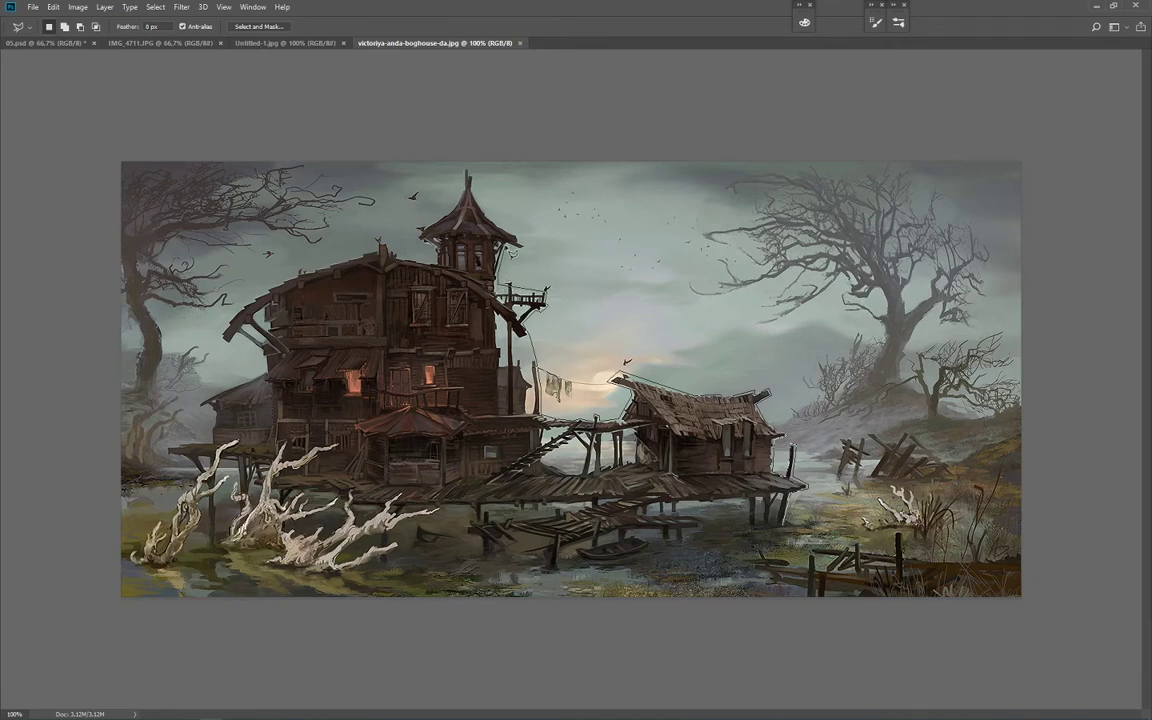
drag(512, 253, 527, 258)
click(523, 246)
click(513, 233)
mouse_move(452, 208)
mouse_down()
mouse_move(430, 166)
mouse_move(470, 174)
mouse_move(422, 170)
mouse_move(408, 200)
mouse_move(416, 240)
mouse_move(396, 228)
mouse_move(398, 240)
mouse_move(362, 238)
mouse_move(316, 278)
mouse_move(245, 308)
mouse_move(223, 345)
mouse_move(262, 354)
mouse_move(242, 336)
mouse_move(269, 367)
mouse_move(216, 405)
mouse_move(220, 425)
mouse_move(204, 440)
mouse_move(166, 447)
mouse_move(215, 524)
mouse_move(785, 524)
mouse_up()
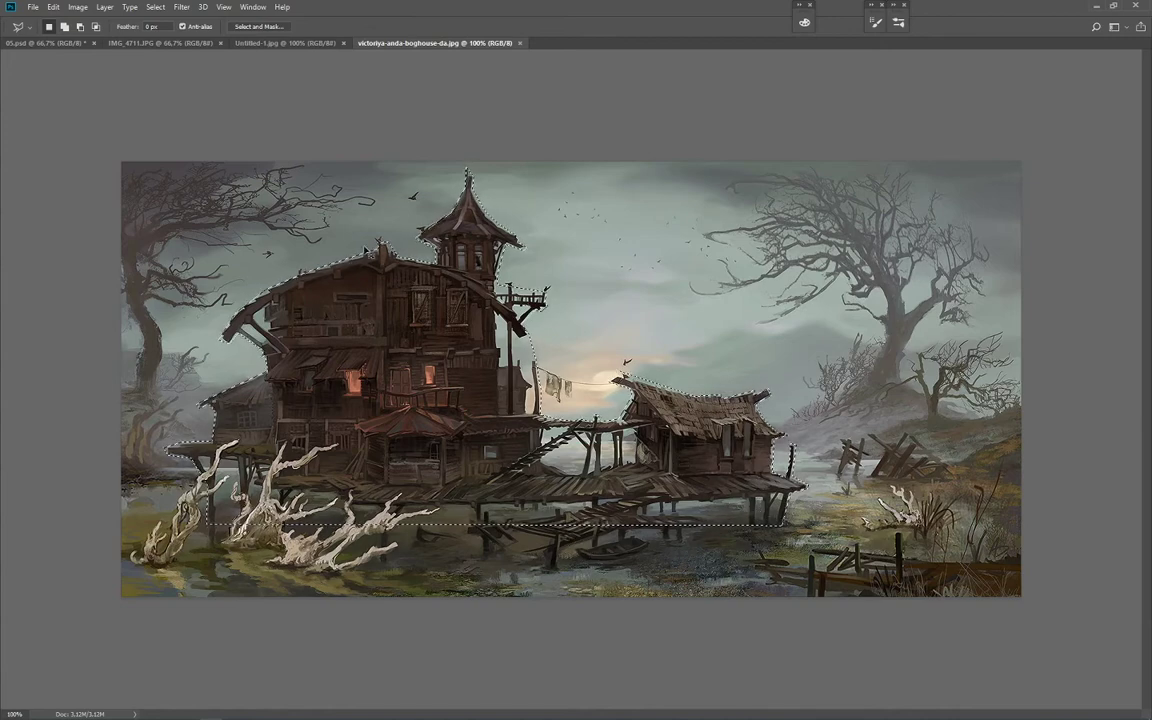
Step: Copy the selected house and paste it as a new layer into the shore photo IMG_4711.JPG
key(ctrl+c)
click(128, 40)
key(ctrl+v)
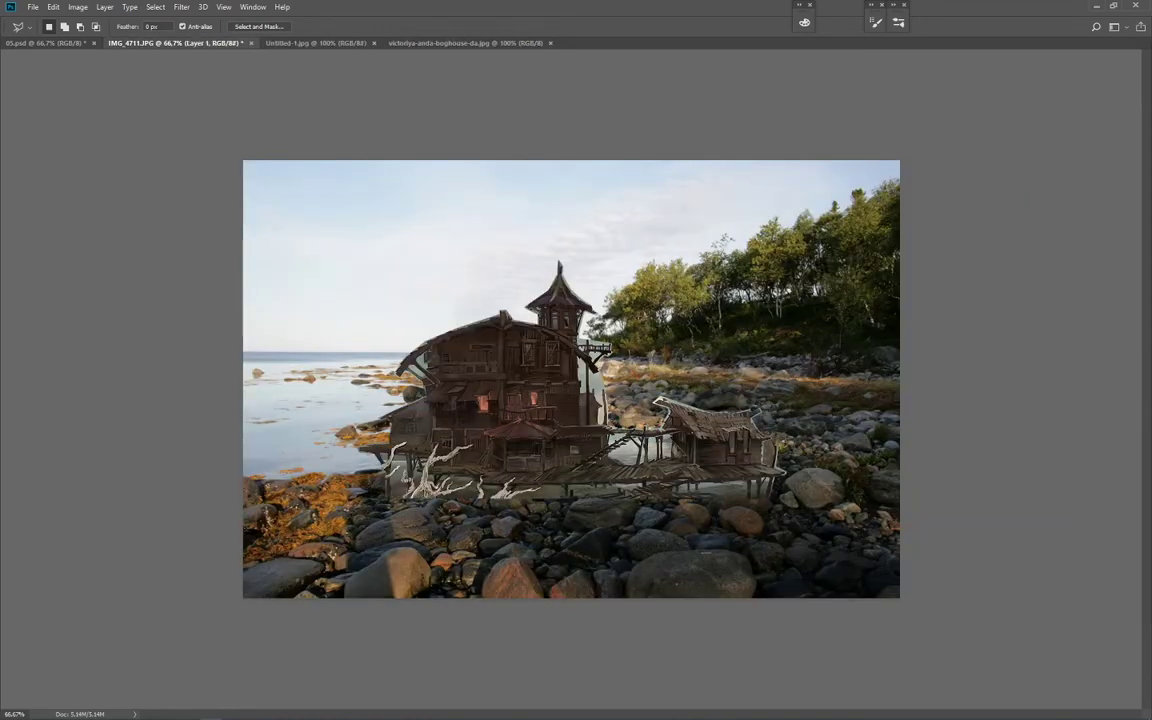
Step: Scale the pasted house up to about 126% and place it over the sea at the left side of the shore
key(ctrl+t)
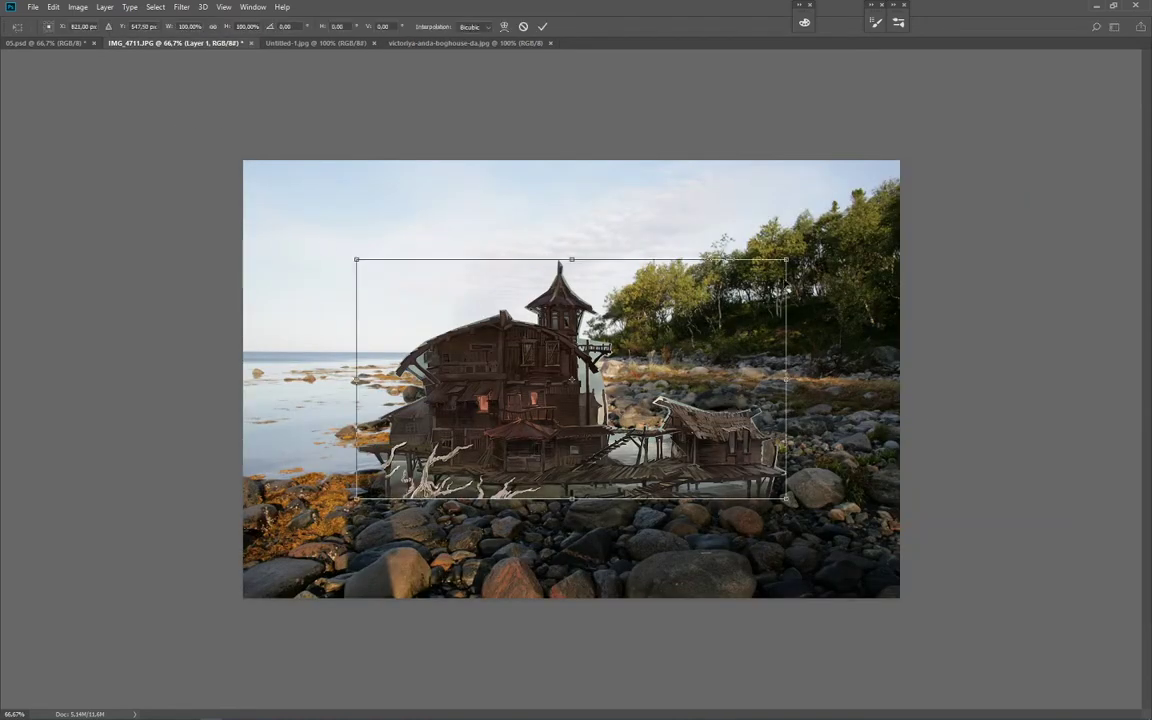
drag(786, 260, 841, 229)
drag(773, 336, 659, 237)
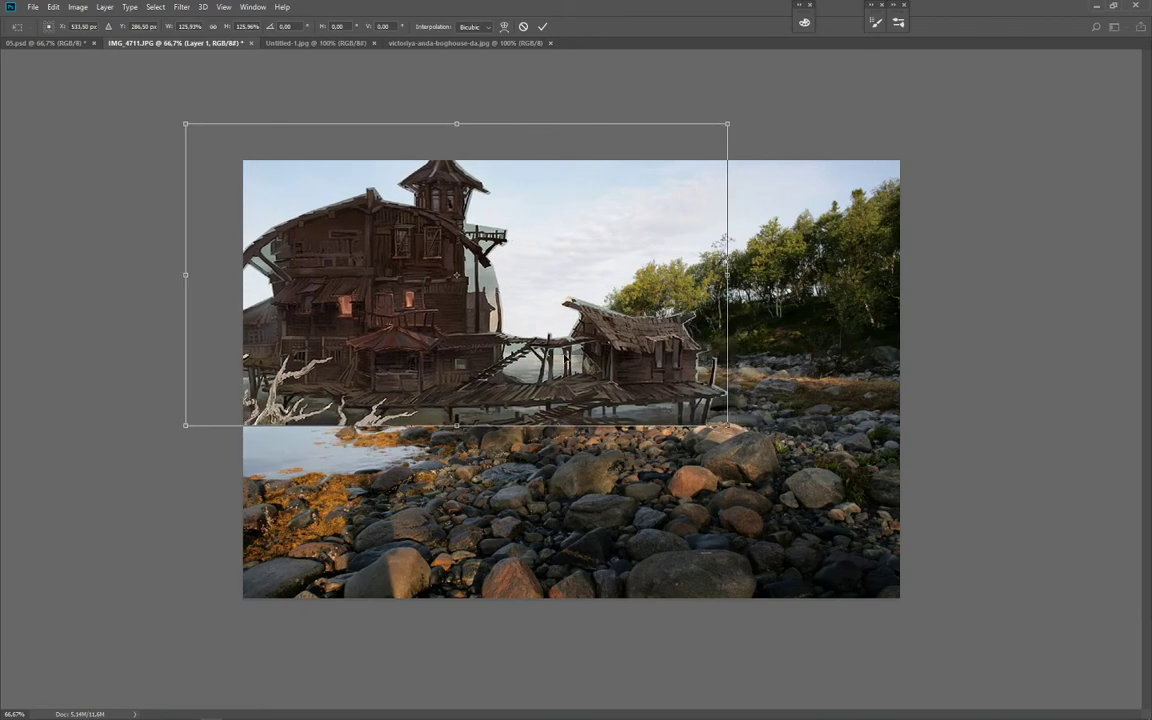
drag(560, 290, 558, 350)
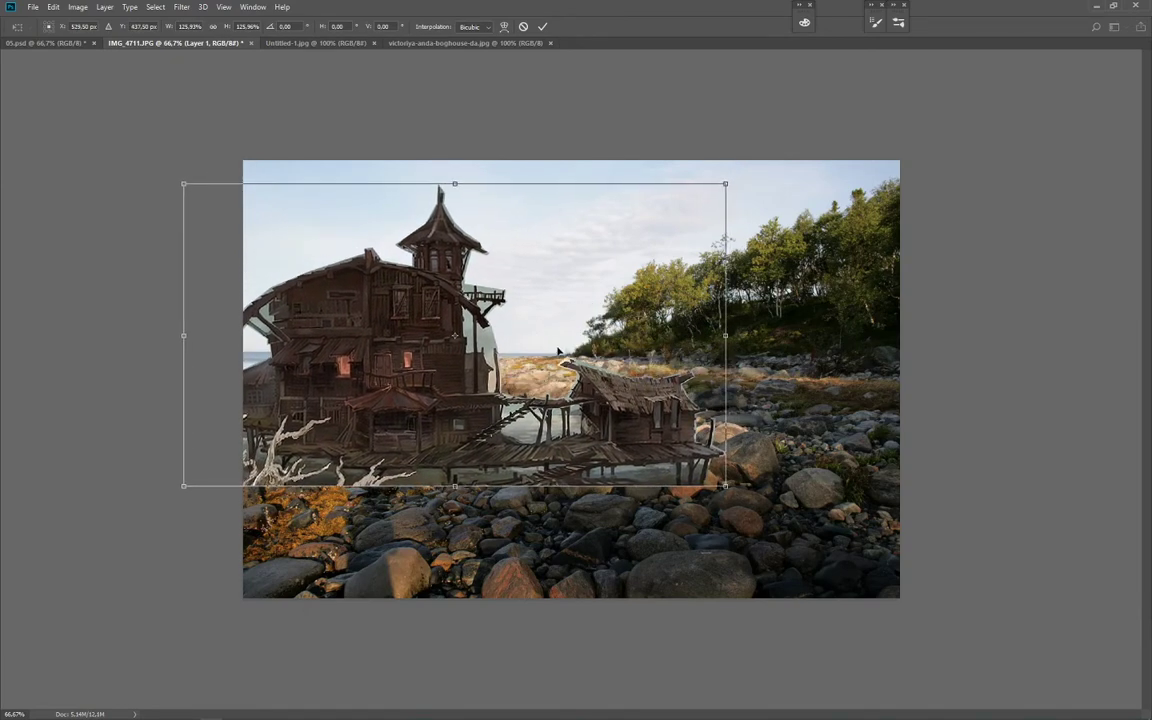
drag(625, 412, 617, 357)
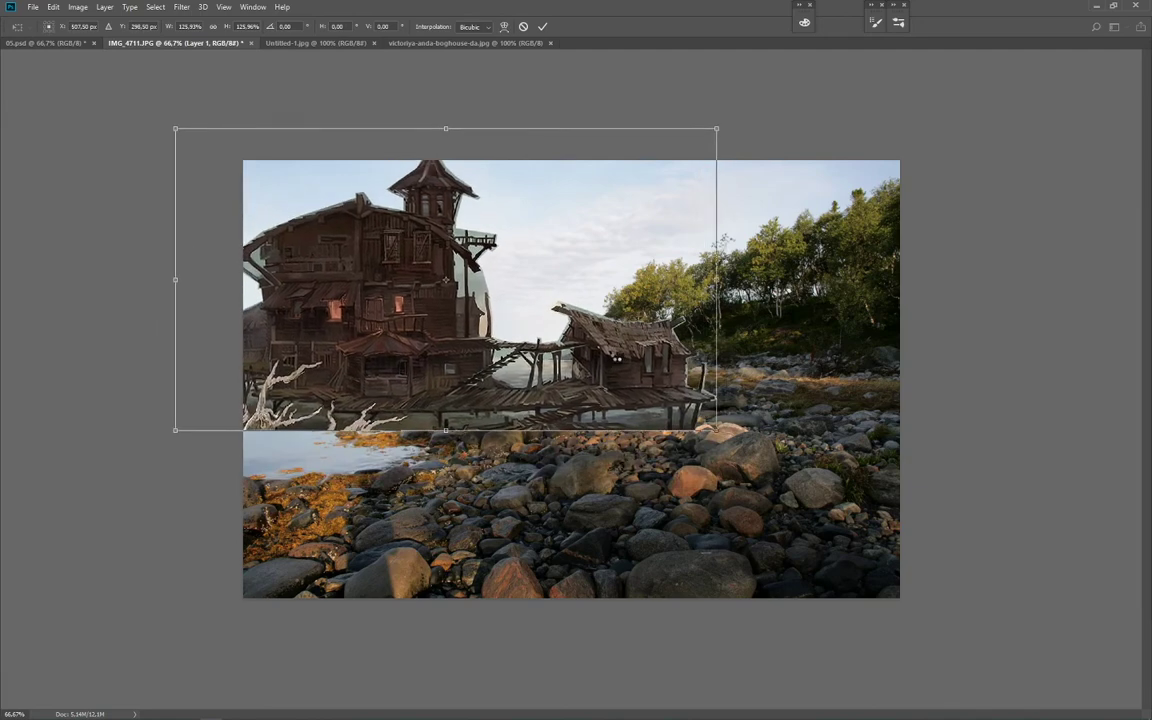
key(Return)
key(l)
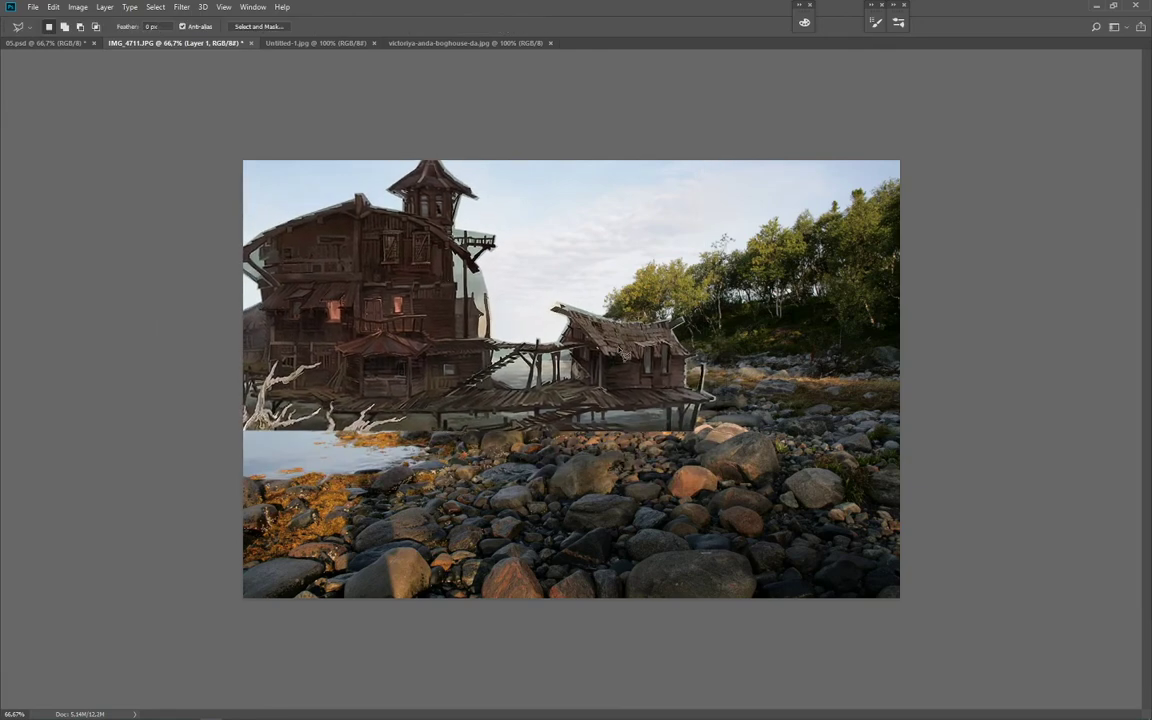
Step: Extend the canvas upward and to the left with the Crop tool so the whole house and turret fit
key(c)
drag(251, 158, 98, 121)
key(Return)
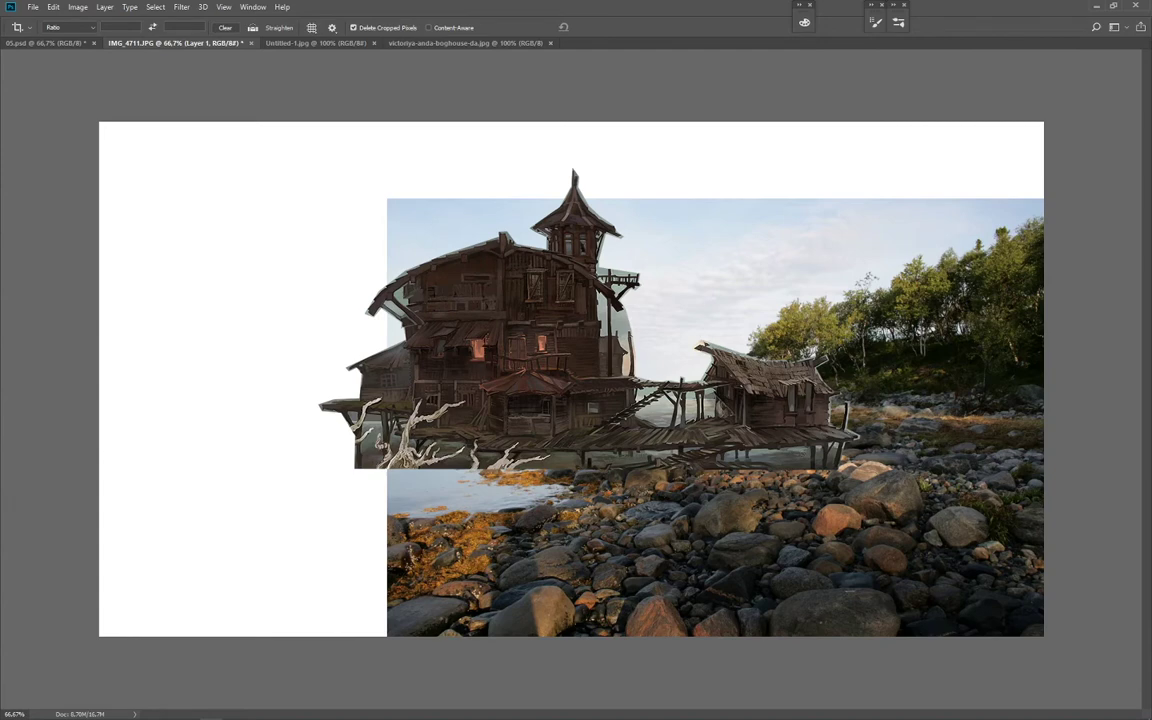
Step: Copy the photo's lower strip of stones to a new layer, scale it to about 80% and place it across the empty lower-left area
ctrl+click(903, 578)
key(m)
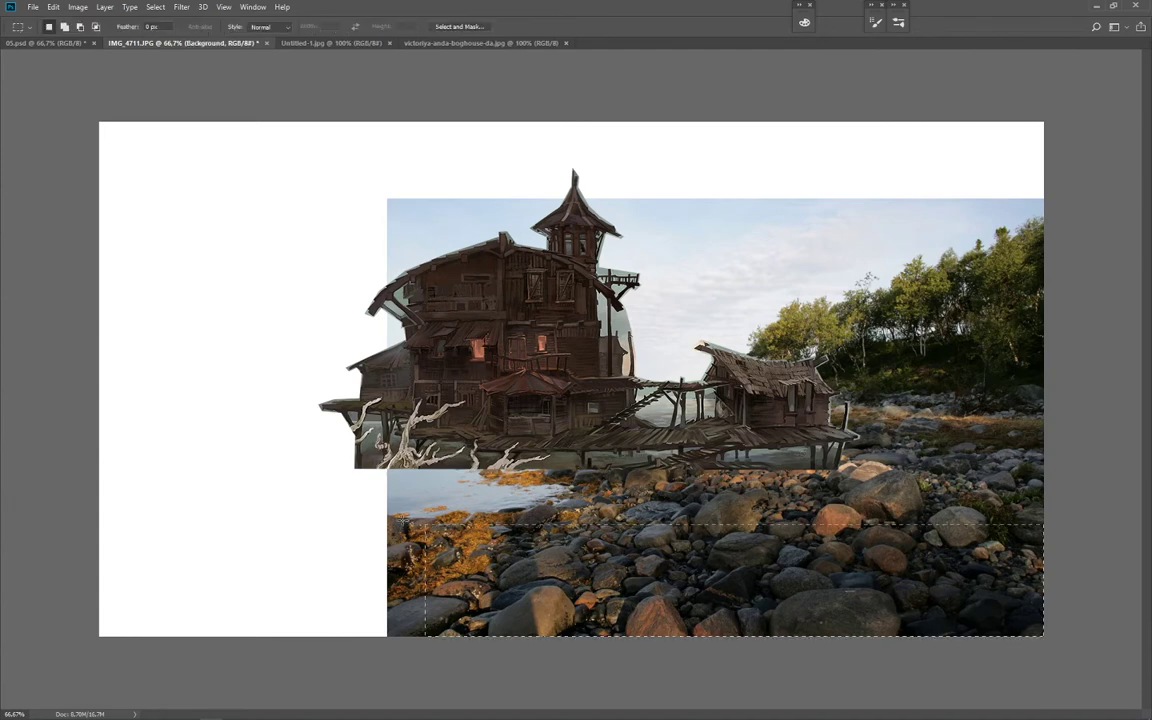
drag(1062, 648, 329, 500)
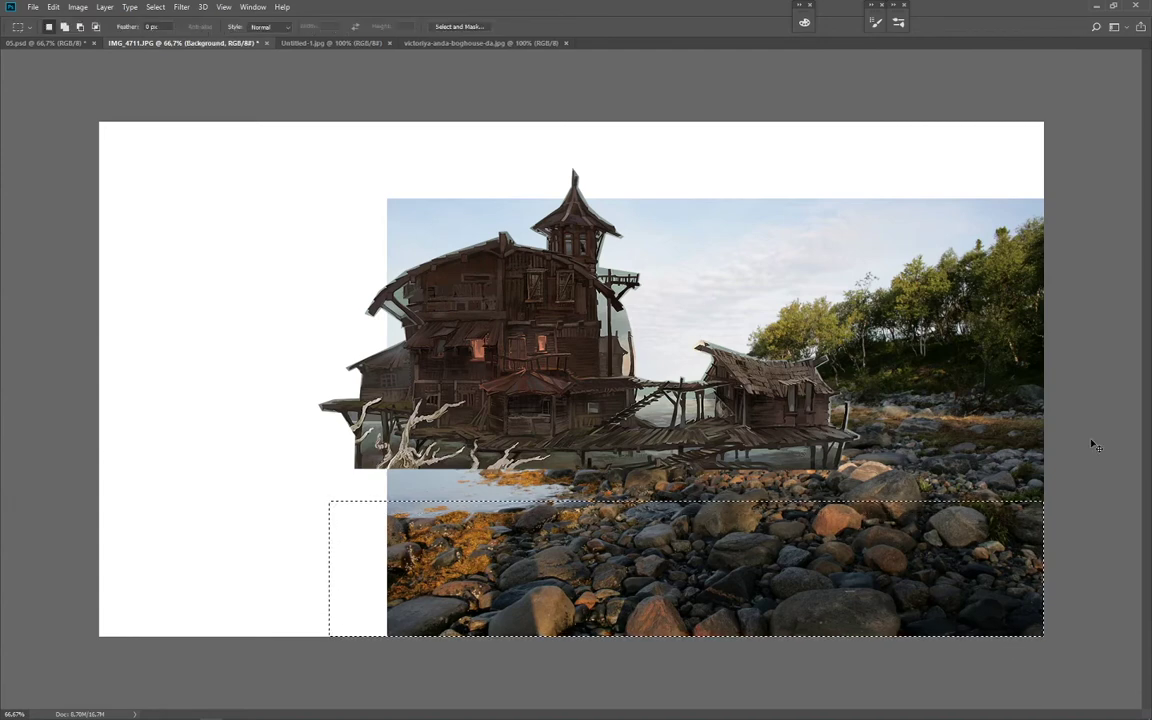
key(ctrl+j)
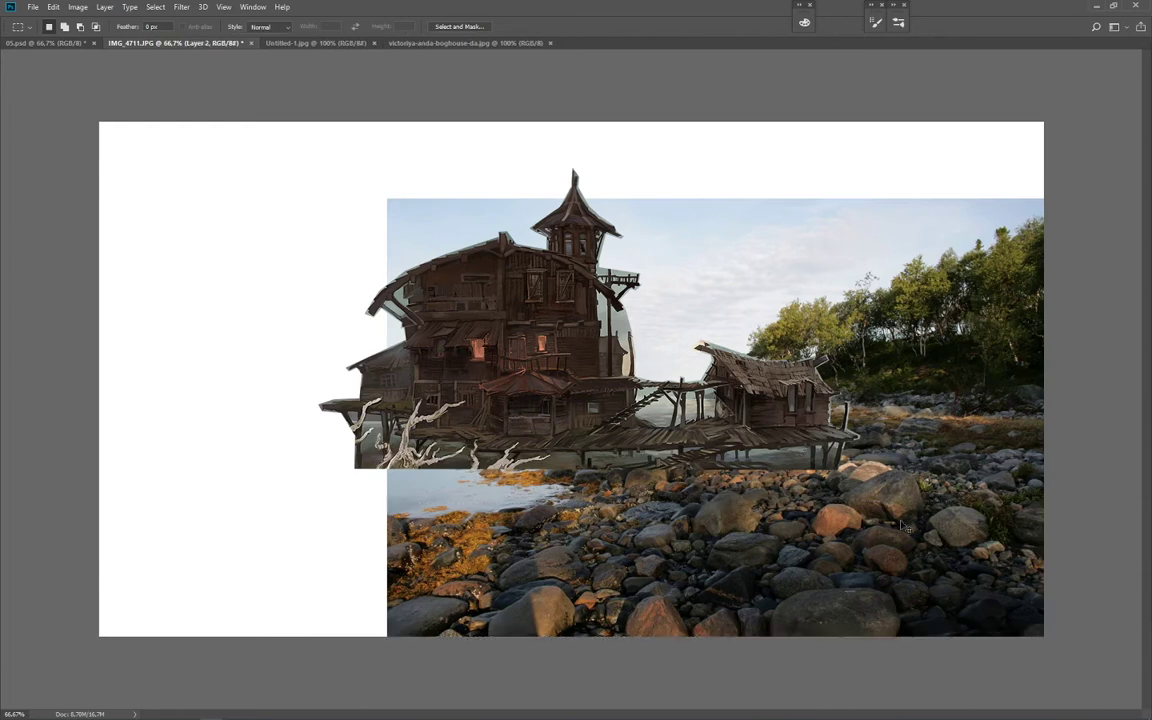
key(ctrl+t)
drag(861, 591, 564, 553)
drag(747, 461, 673, 475)
drag(629, 528, 570, 538)
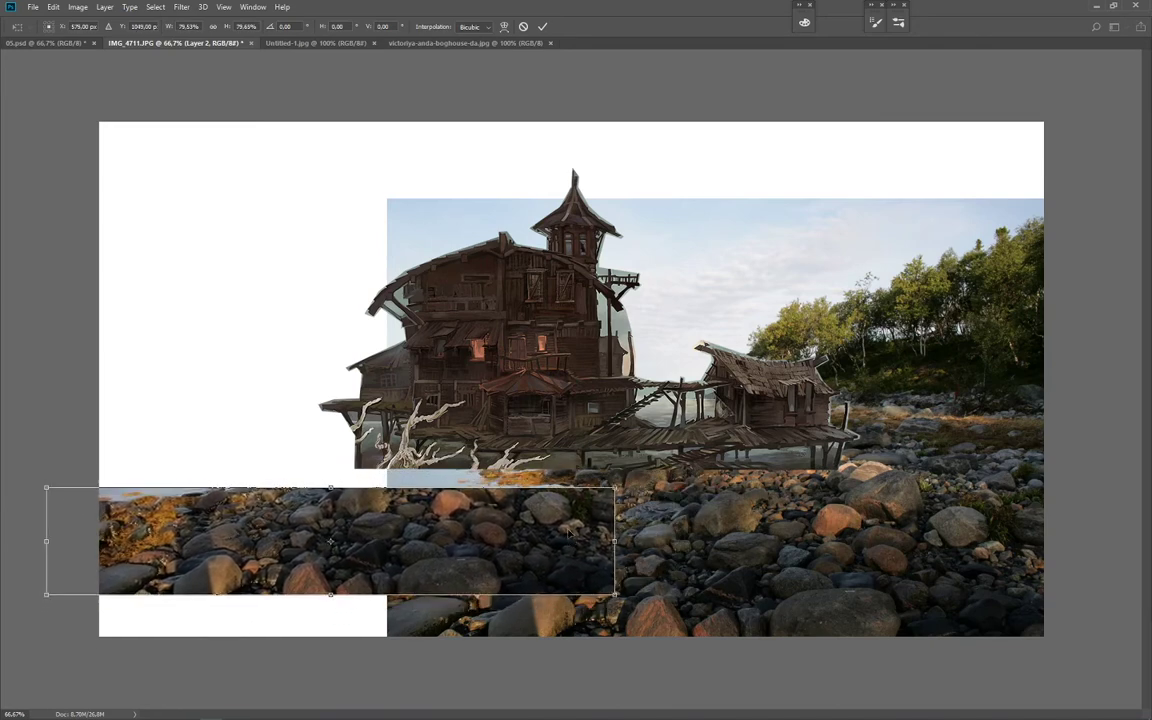
key(Return)
Step: Crop the canvas's lower edge up to the bottom of the copied stones
key(c)
drag(572, 634, 572, 600)
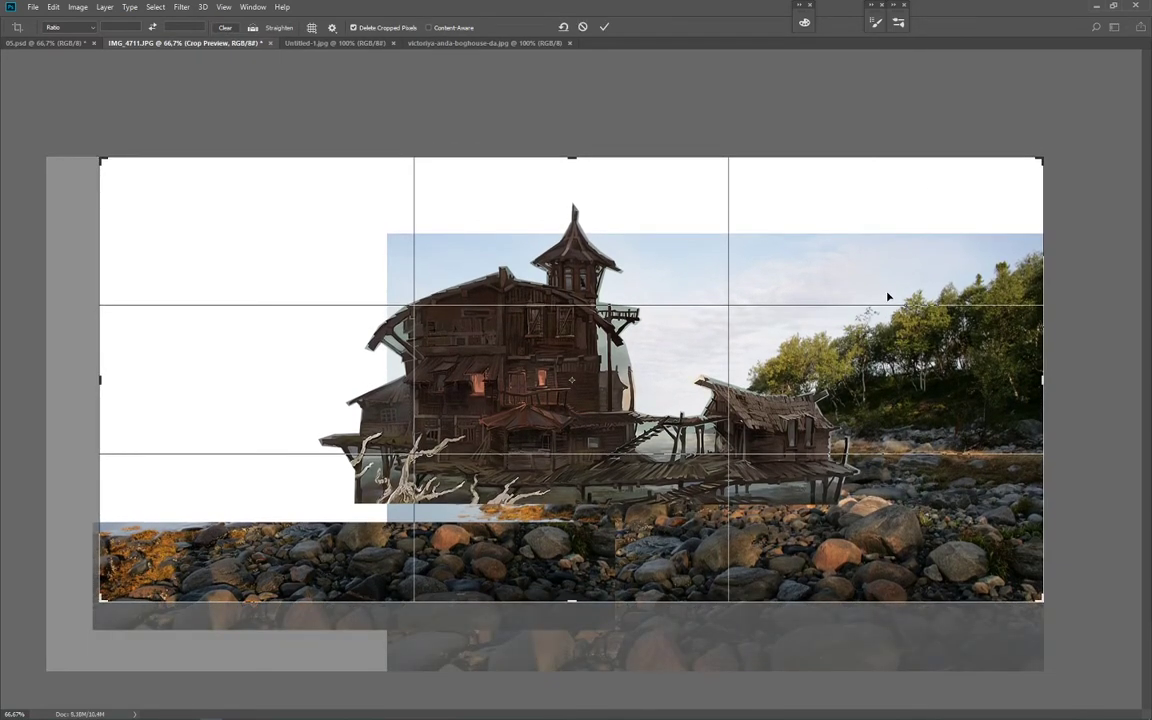
key(Return)
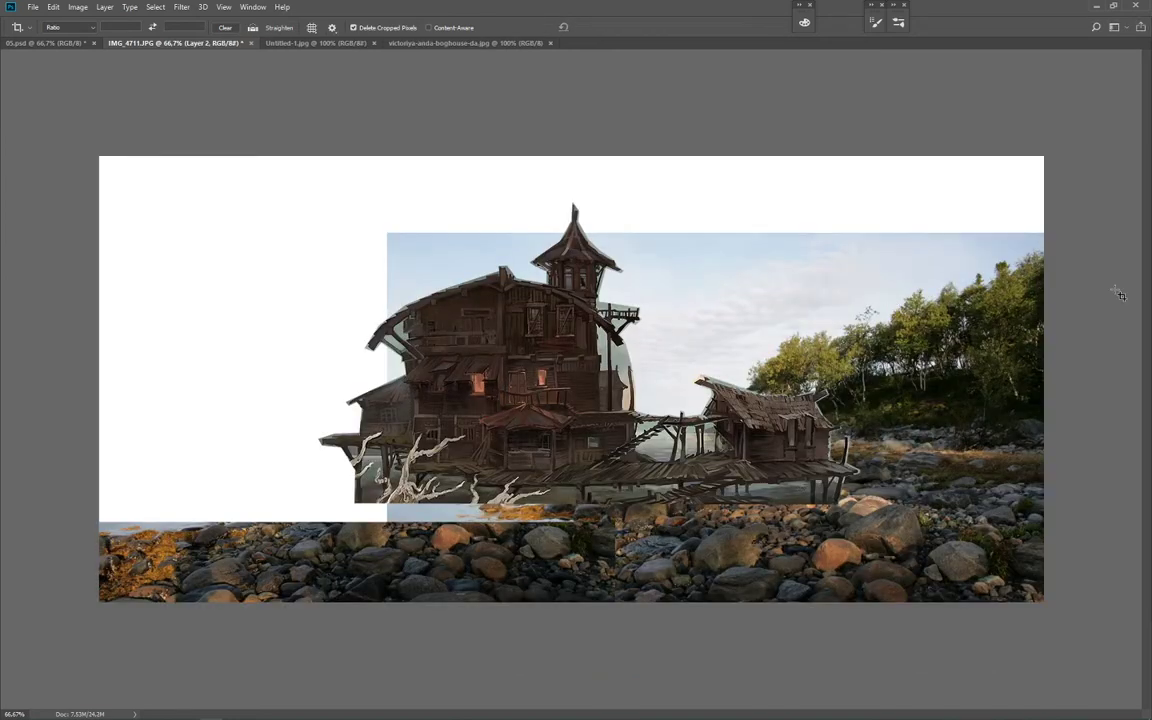
Step: Hide the house, copy a narrow strip of sky and sea from the photo's left edge and stretch it to about 582% width over the empty area
key(Delete)
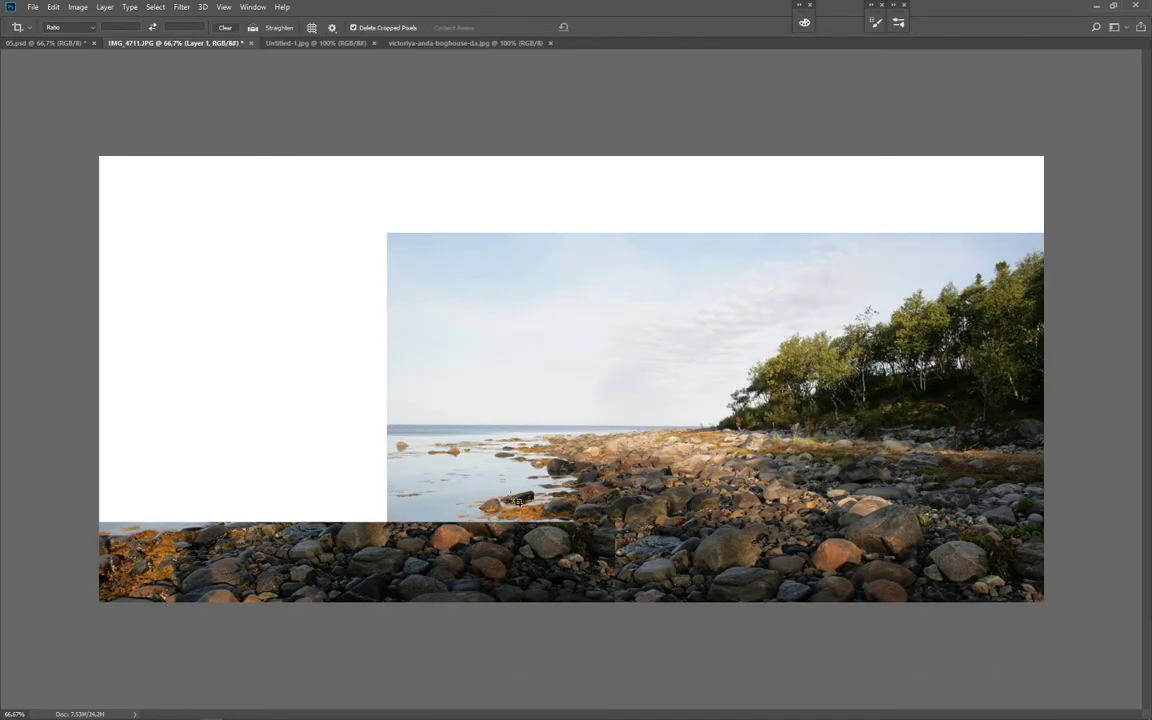
key(m)
drag(382, 231, 449, 523)
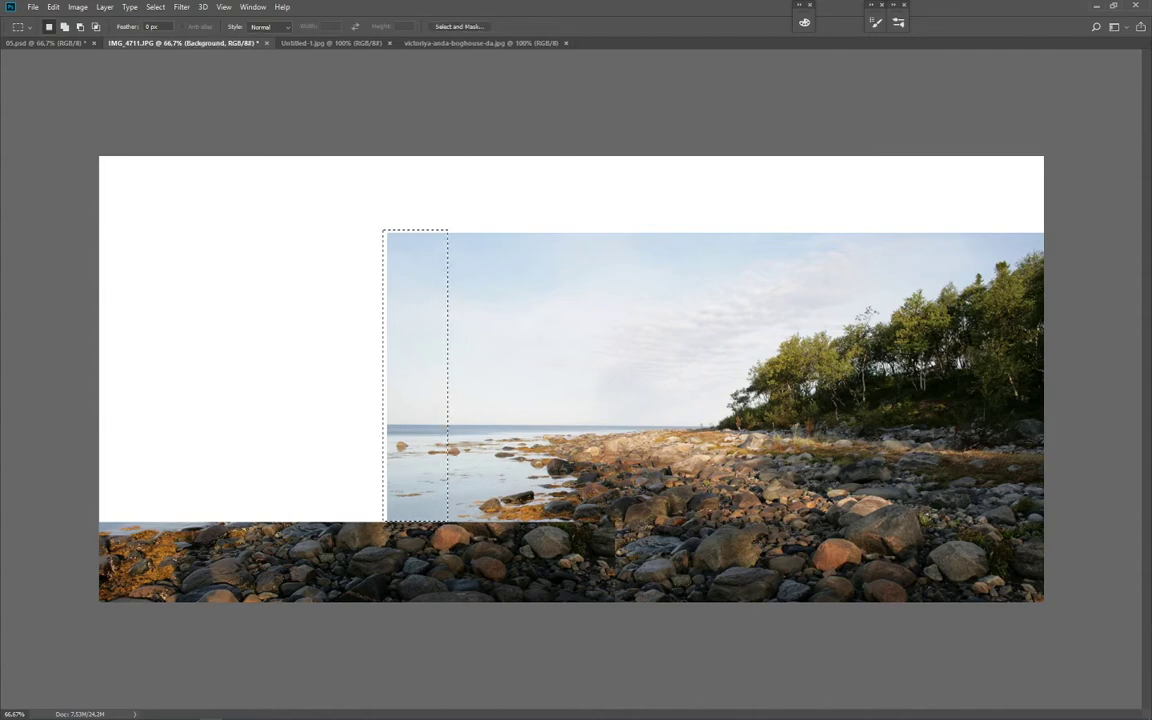
key(ctrl+j)
key(ctrl+t)
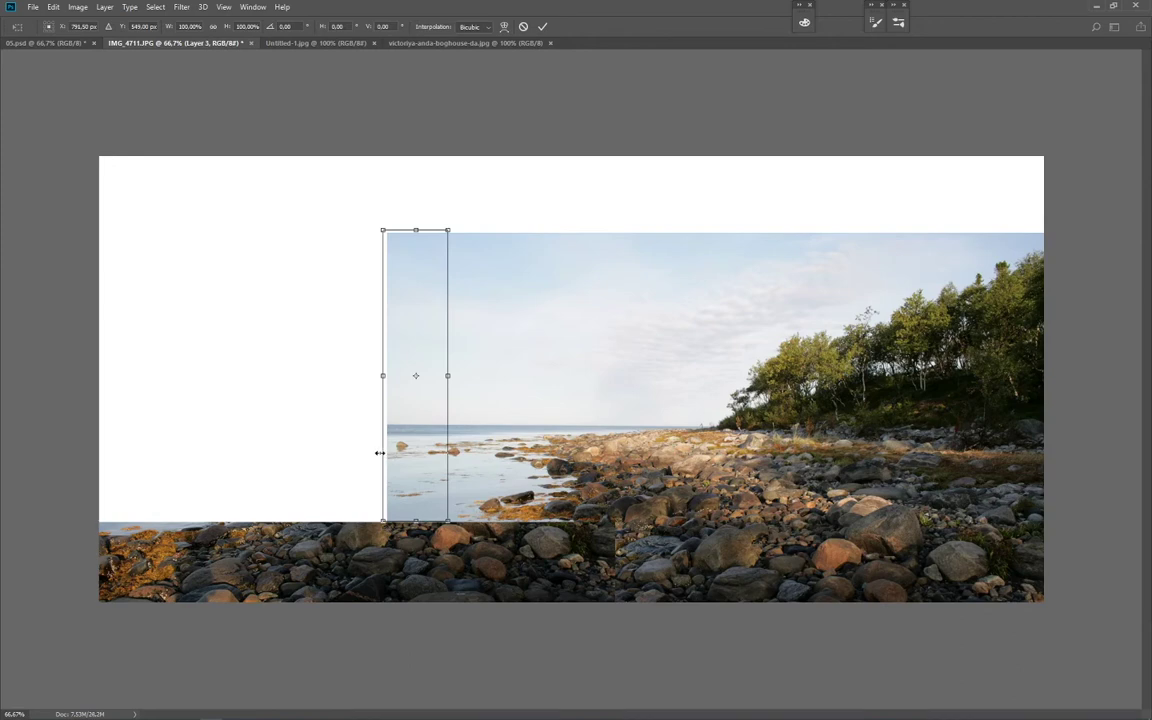
drag(380, 453, 62, 470)
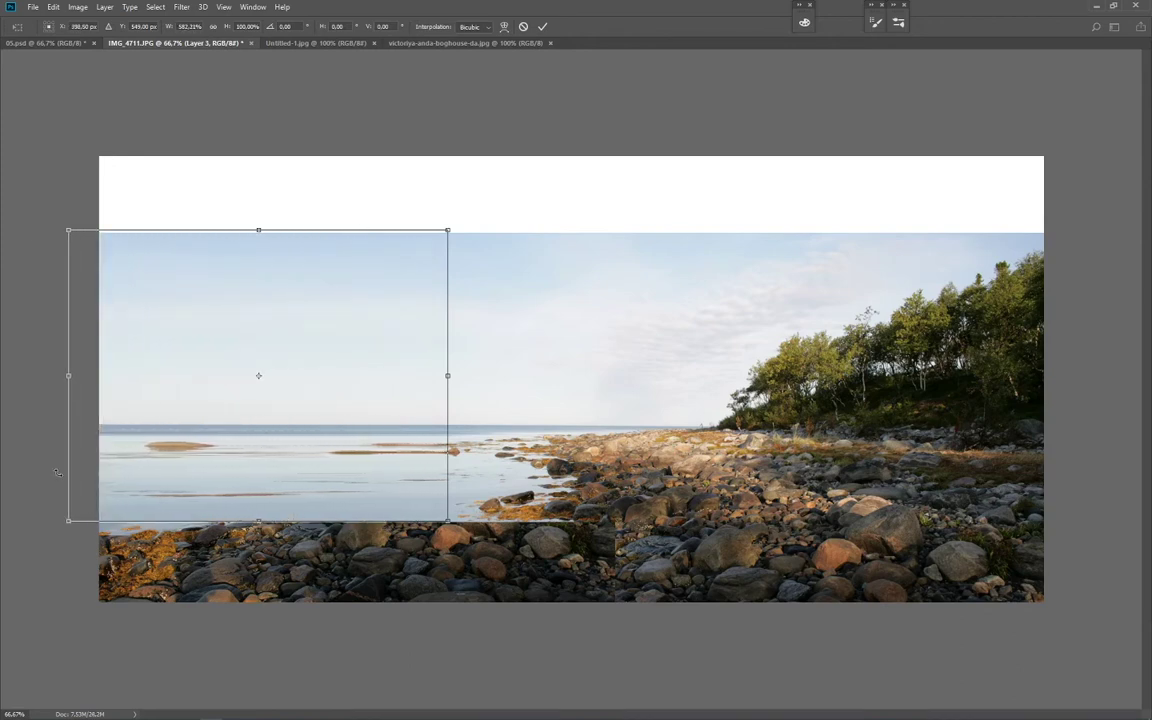
key(Return)
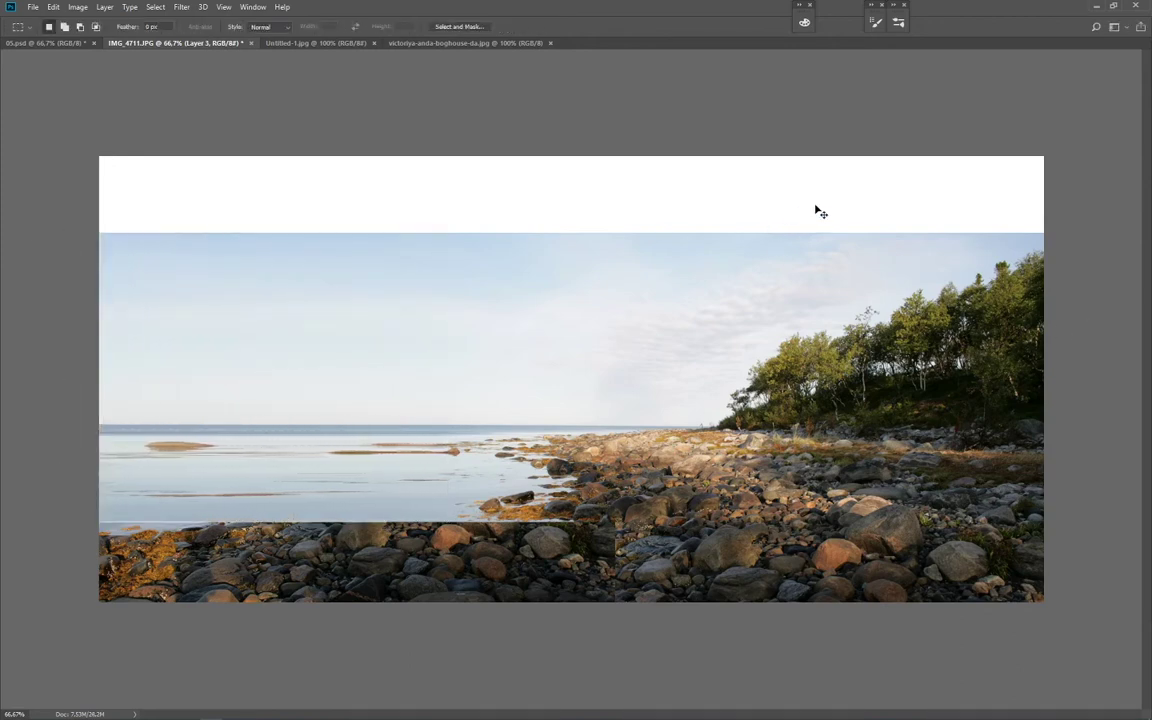
Step: Select a thin full-width band along the upper edge of the sky
drag(1056, 202, 77, 244)
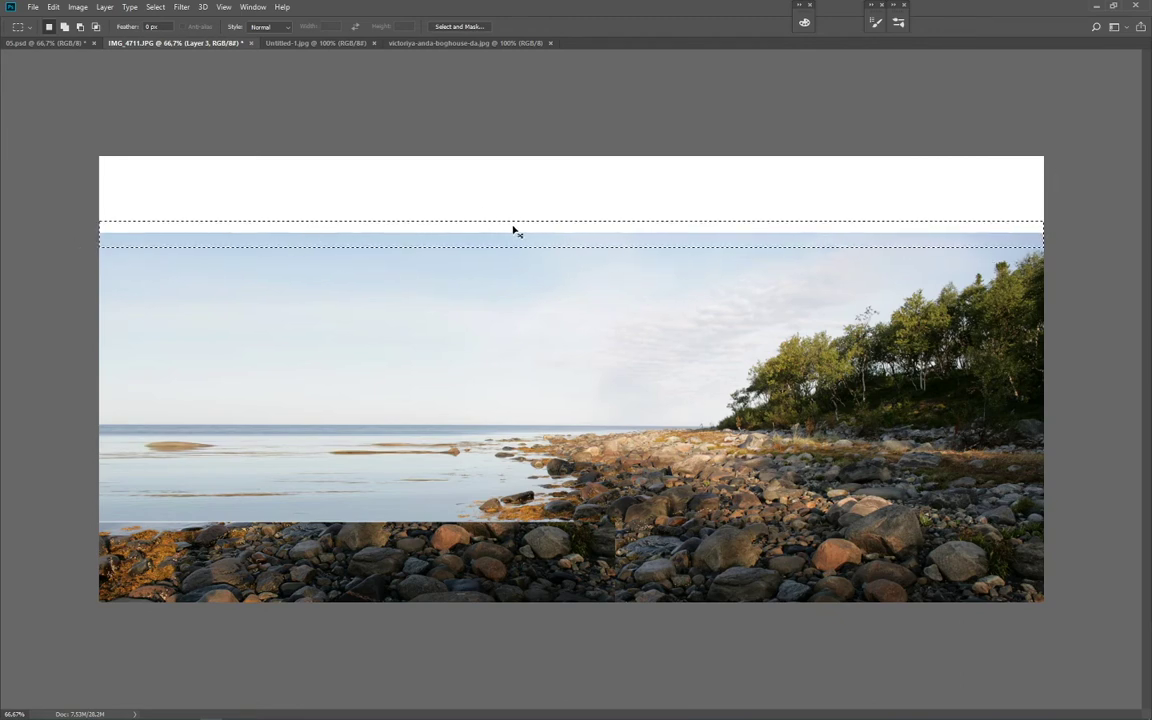
key(ctrl+t)
drag(517, 215, 519, 95)
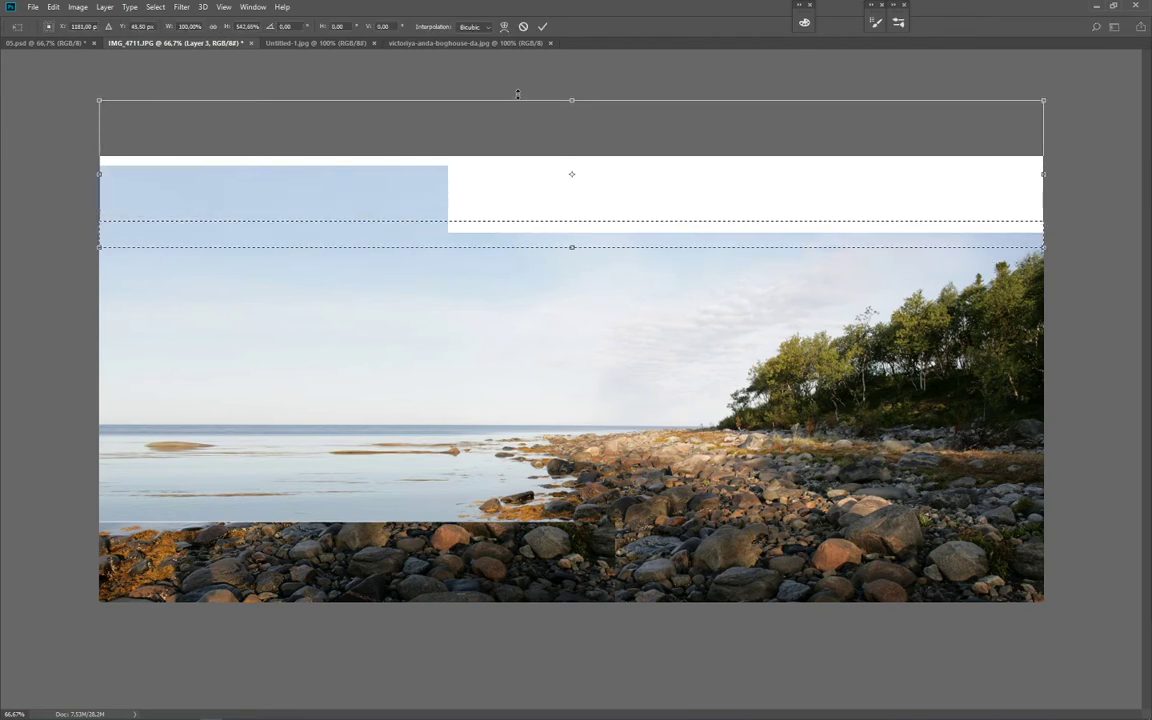
key(Escape)
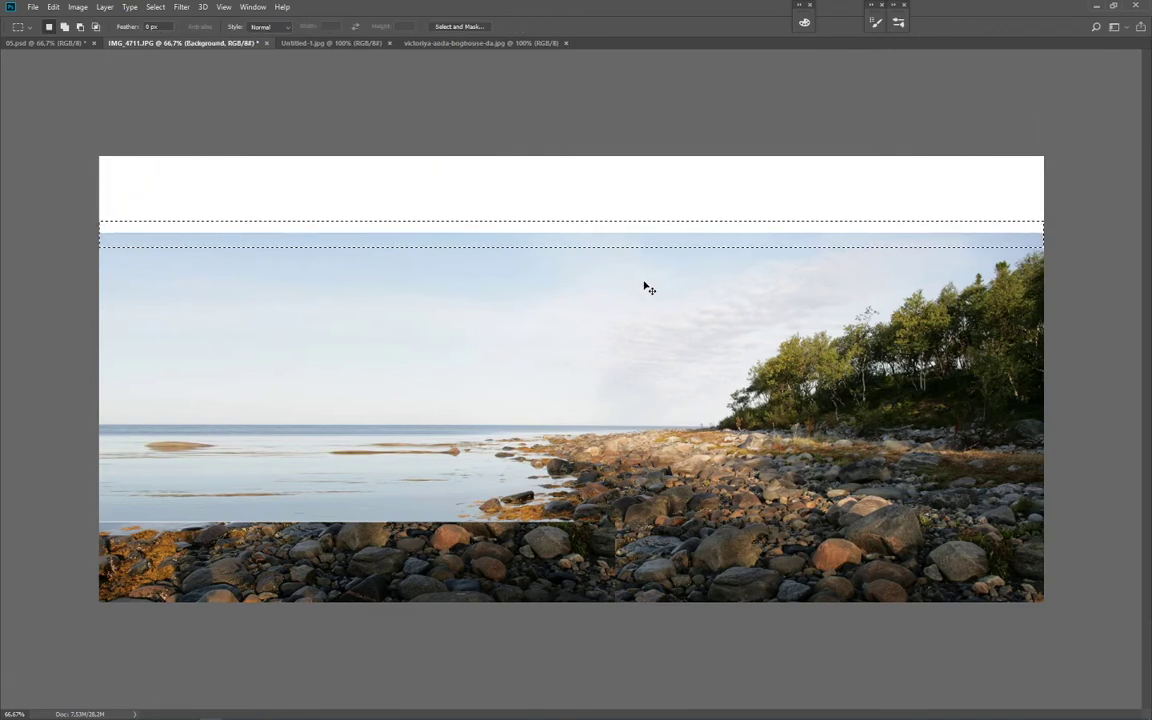
Step: Stretch the selected sky band upward past the canvas edge to fill the white area, and clear the selection
key(ctrl+t)
drag(565, 221, 563, 67)
key(Return)
key(ctrl+d)
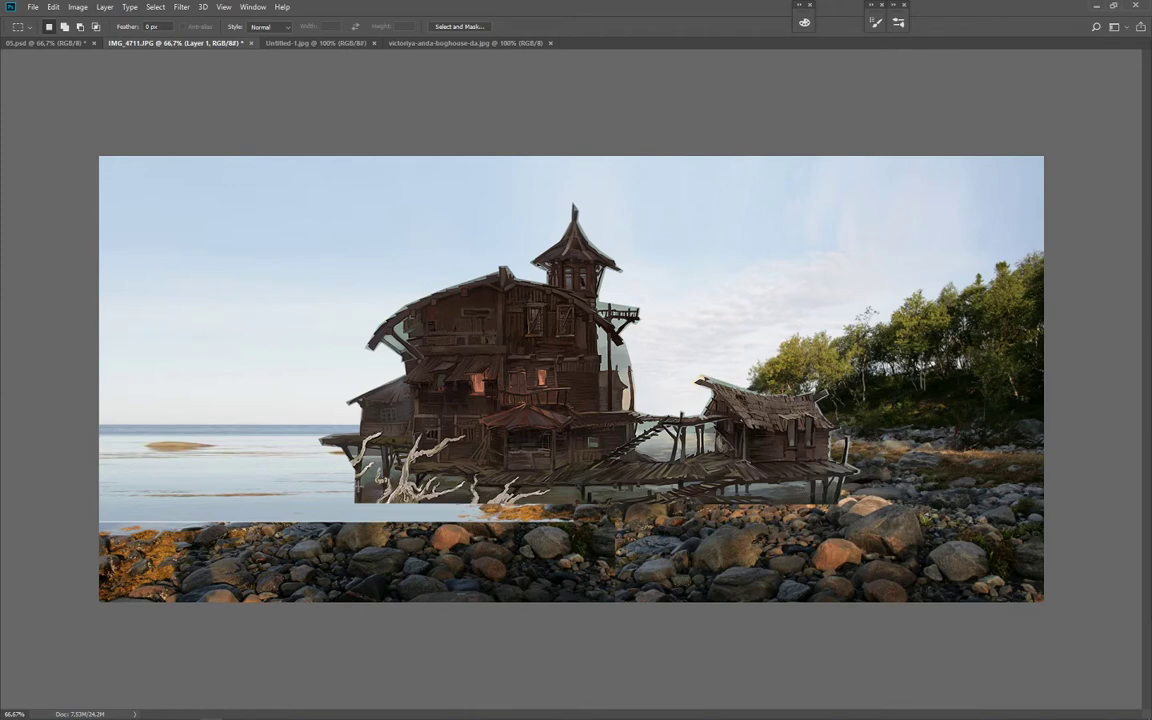
Step: Choose the narrow elliptical brush tip at 155 px with 100% hardness
key(b)
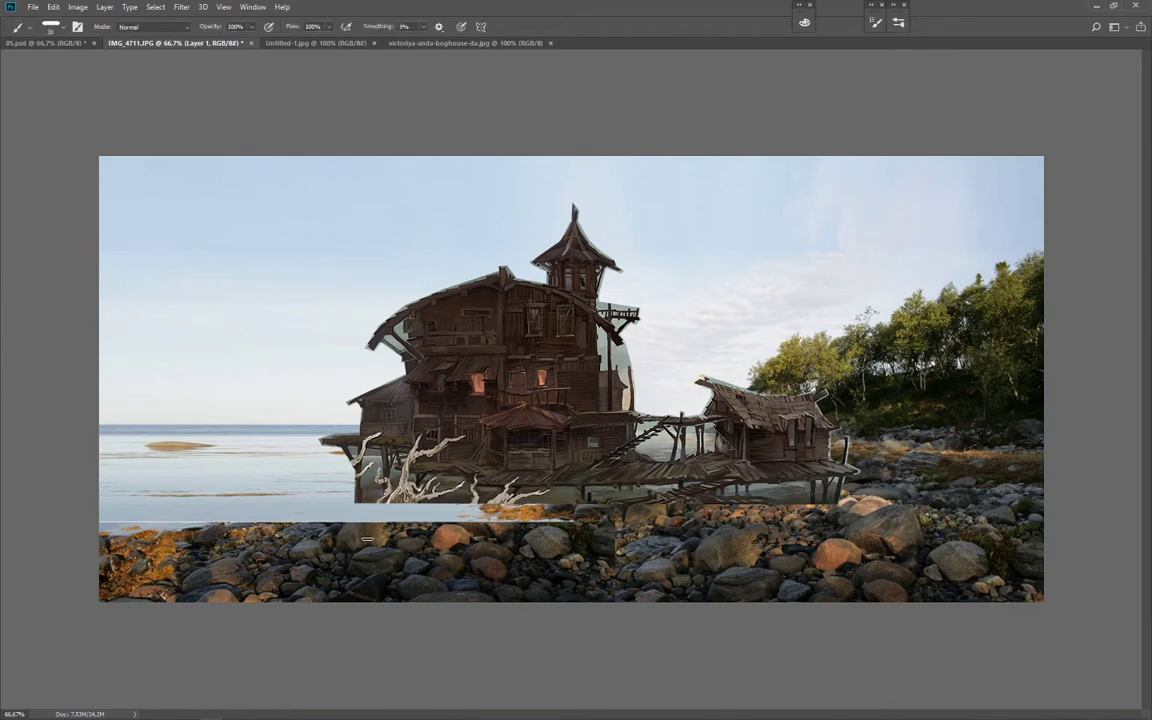
right_click(374, 537)
scroll(452, 510, up, 3)
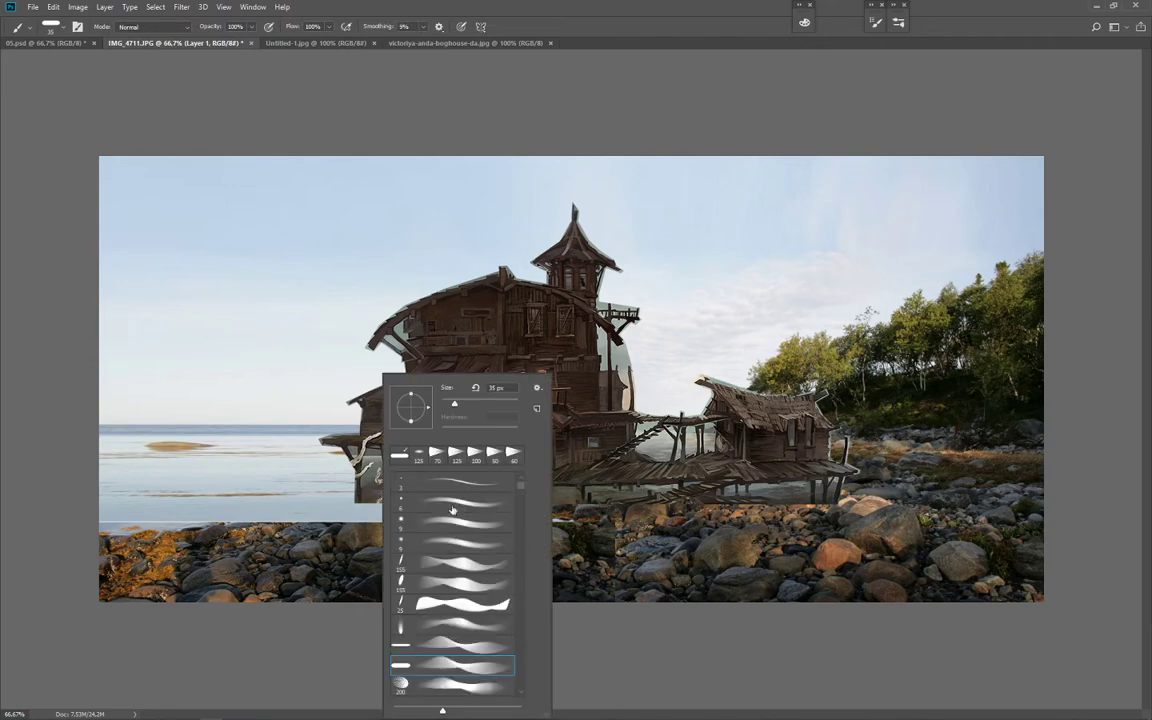
click(458, 586)
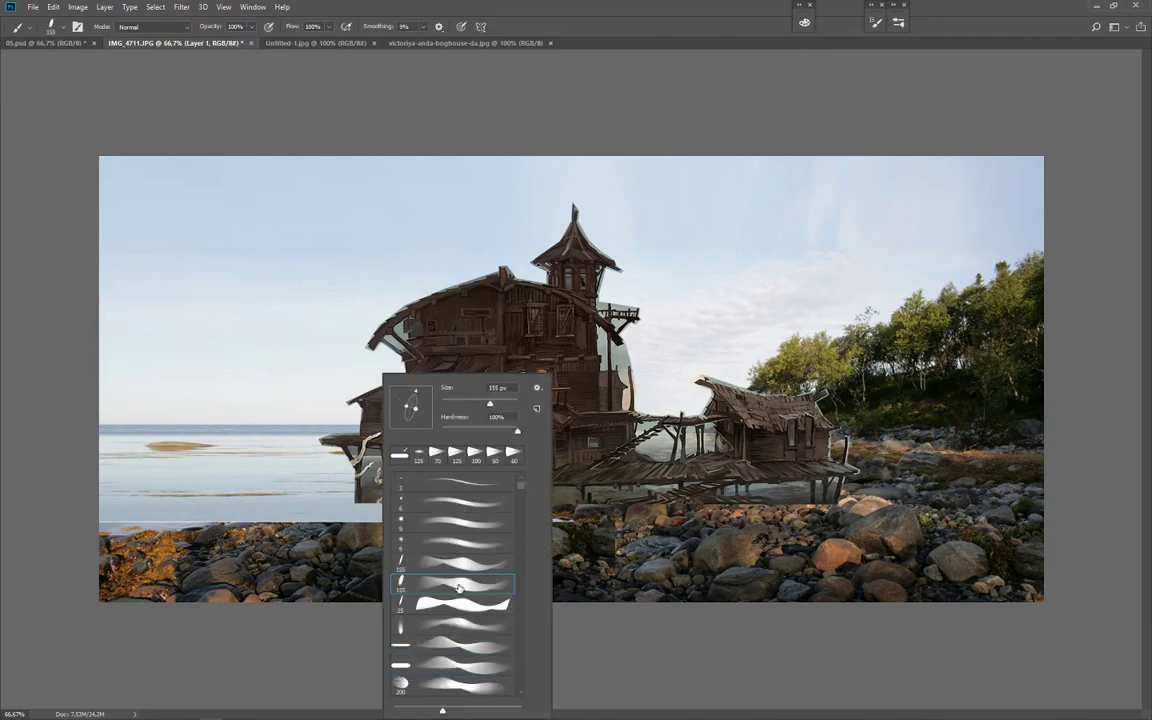
click(686, 670)
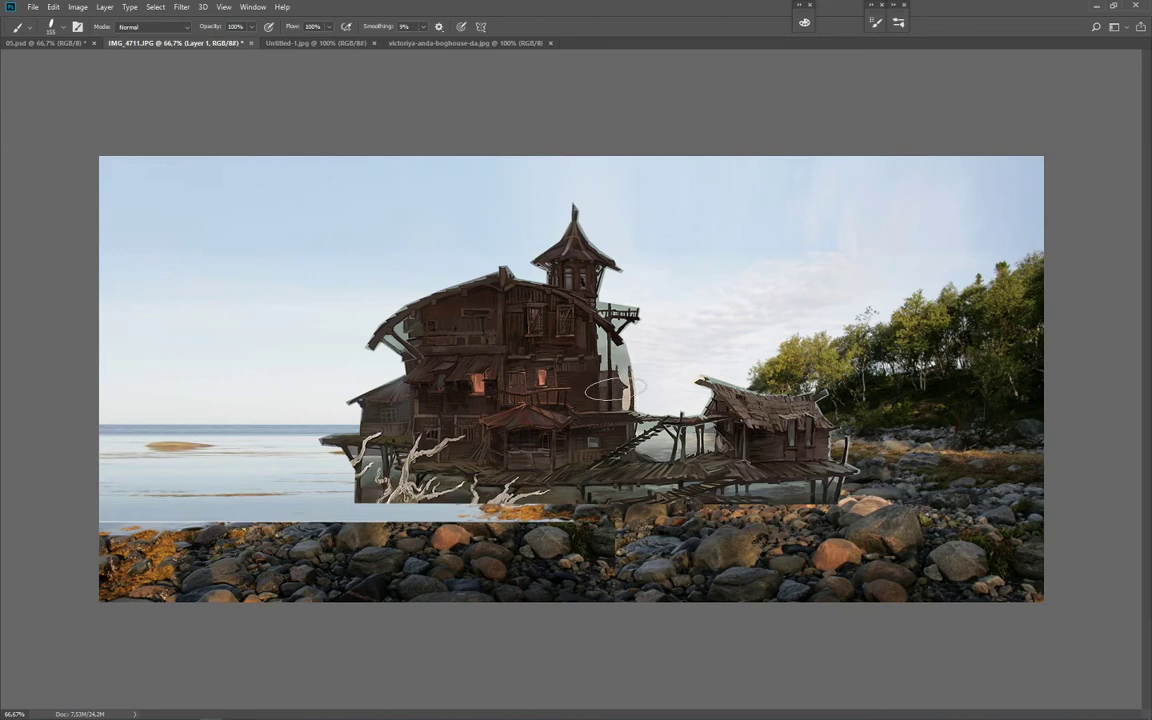
Step: Erase the leftover painted background beside the house's balcony and in the gaps between the pier posts
key(e)
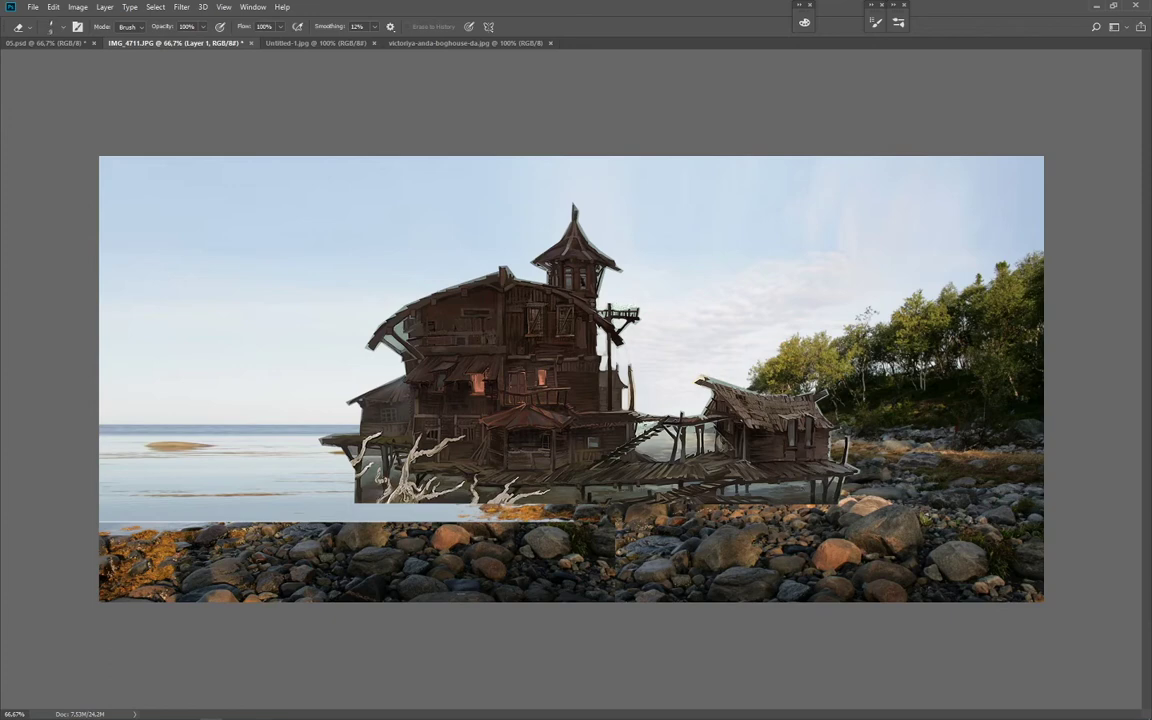
mouse_move(648, 447)
mouse_down()
mouse_move(668, 443)
mouse_move(675, 452)
mouse_move(660, 458)
mouse_move(687, 443)
mouse_up()
key([)
key([)
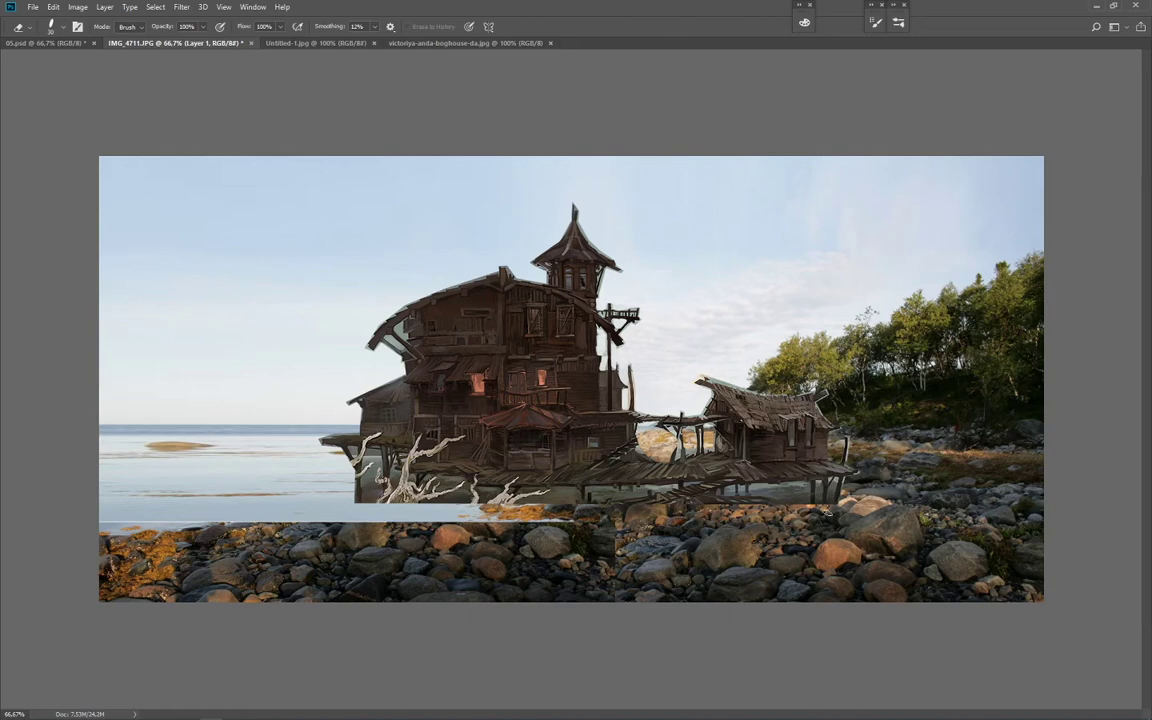
Step: Erase the painted water and lower driftwood beneath the pier, the small hut and the main house
drag(800, 500, 738, 501)
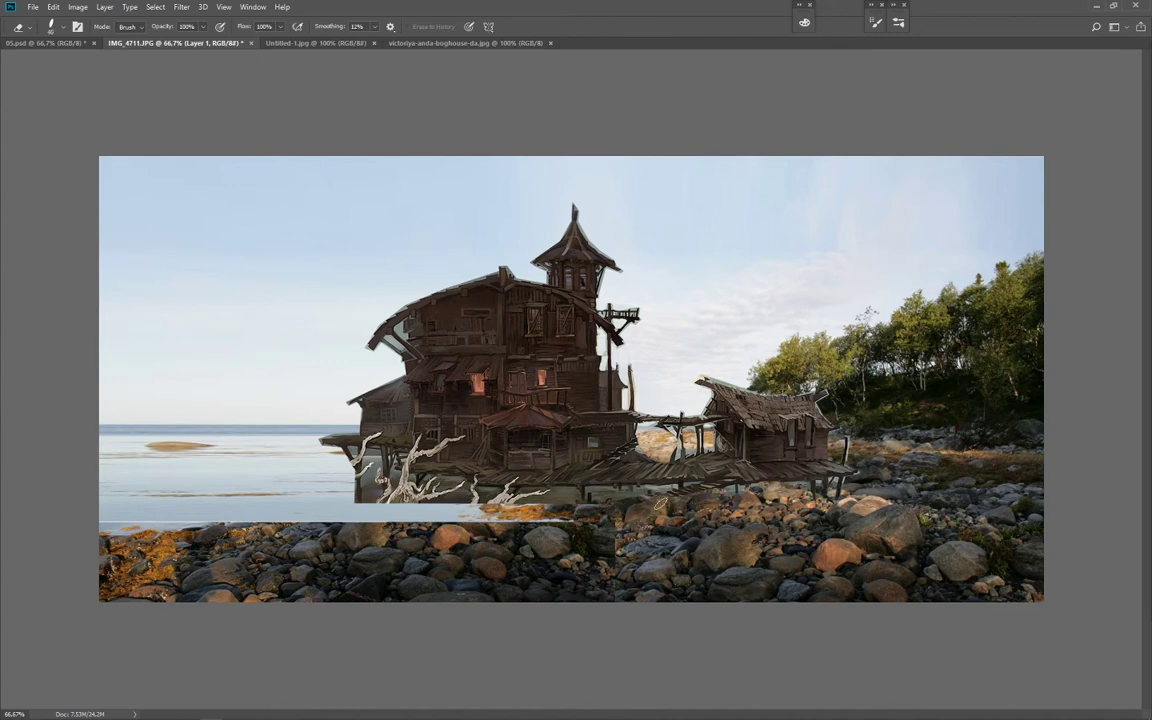
mouse_move(630, 495)
mouse_down()
mouse_move(394, 498)
mouse_move(373, 493)
mouse_move(367, 475)
mouse_up()
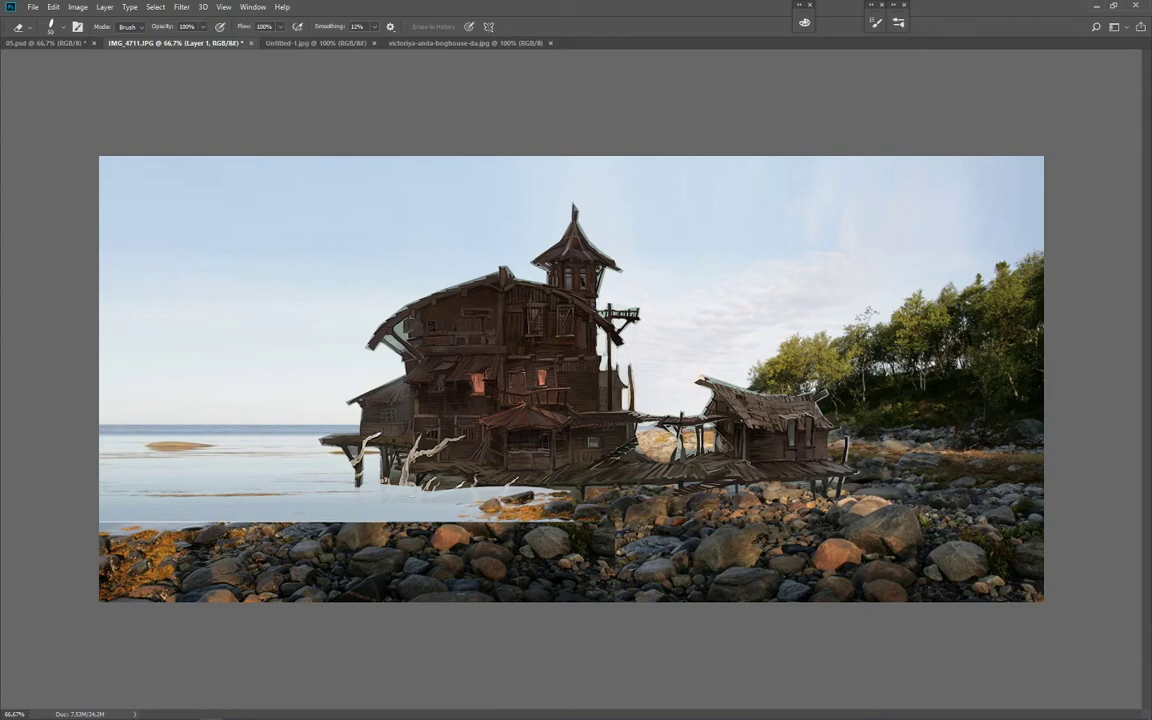
mouse_move(402, 474)
mouse_down()
mouse_move(405, 497)
mouse_move(454, 484)
mouse_up()
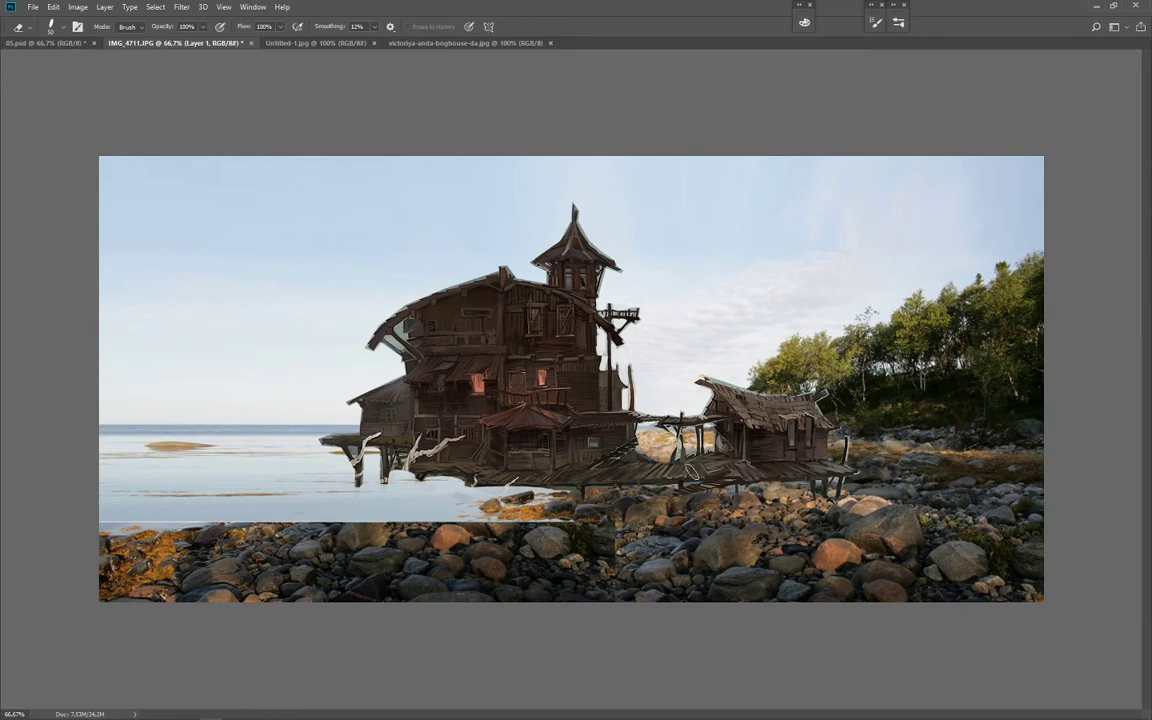
Step: Paint a dark support post under the house and rock shapes along the waterline using colours sampled from the shore stones
key(b)
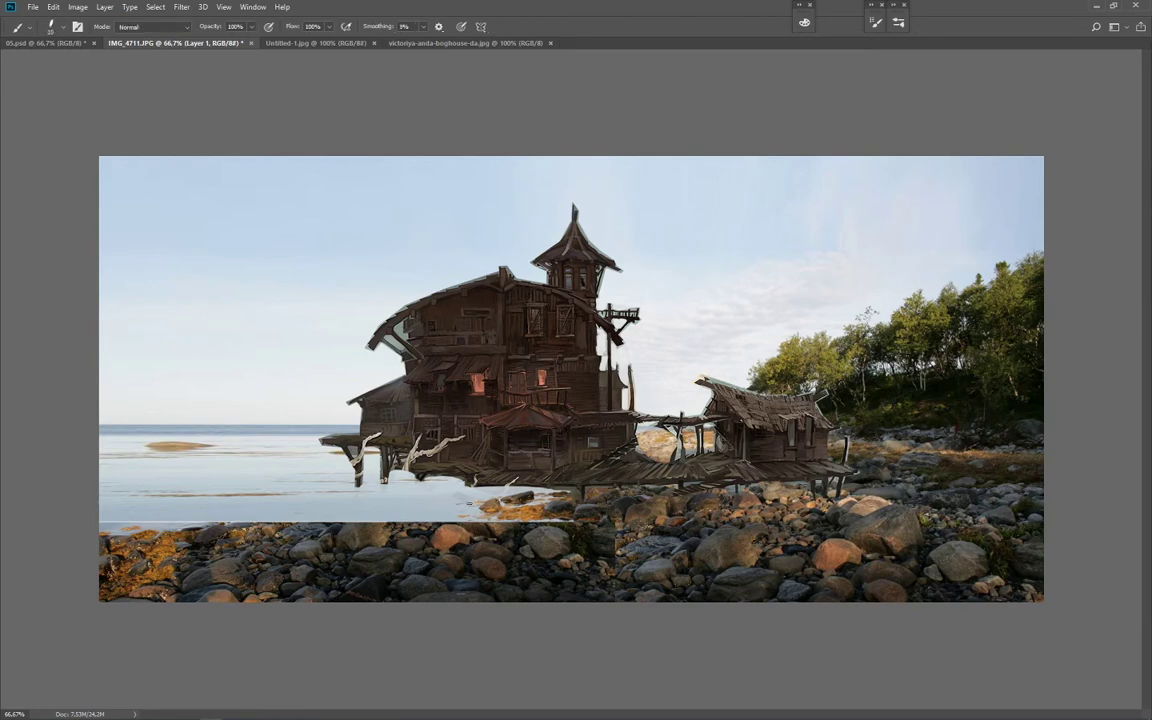
drag(470, 500, 470, 478)
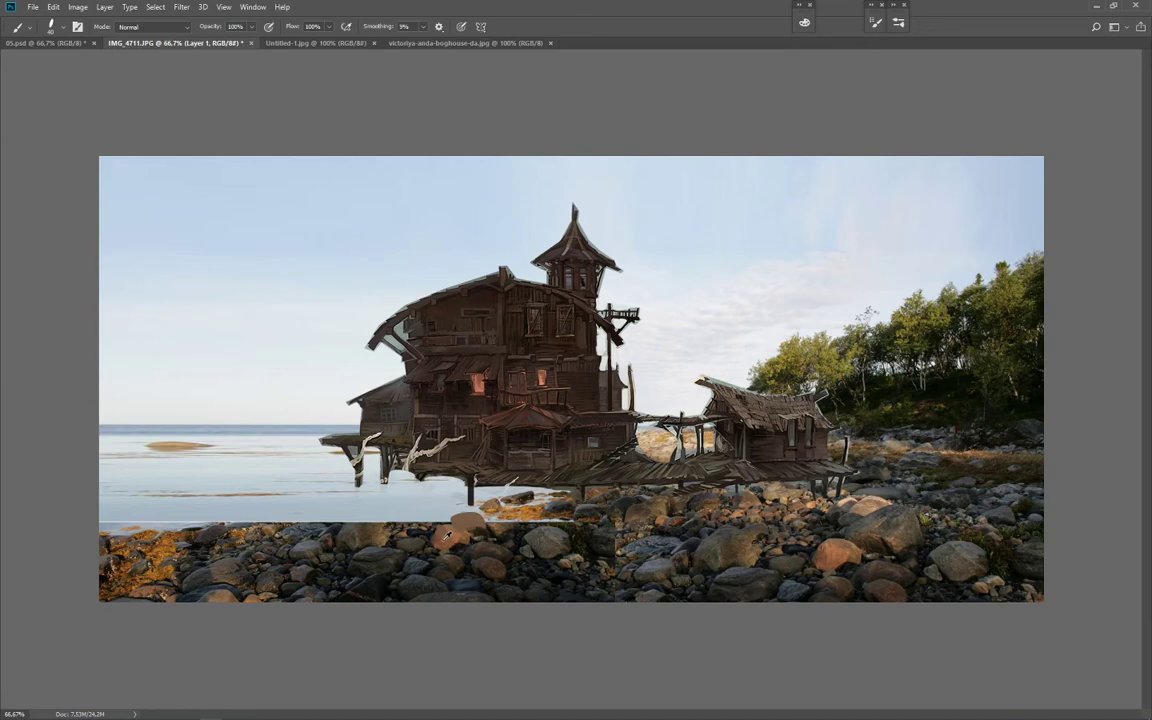
mouse_move(447, 537)
mouse_down()
mouse_move(436, 520)
mouse_move(312, 523)
mouse_move(244, 518)
mouse_move(282, 512)
mouse_move(248, 508)
mouse_up()
alt+click(402, 533)
alt+click(401, 533)
alt+click(298, 537)
key(bracketright)
key(bracketright)
key(bracketright)
drag(362, 490, 440, 487)
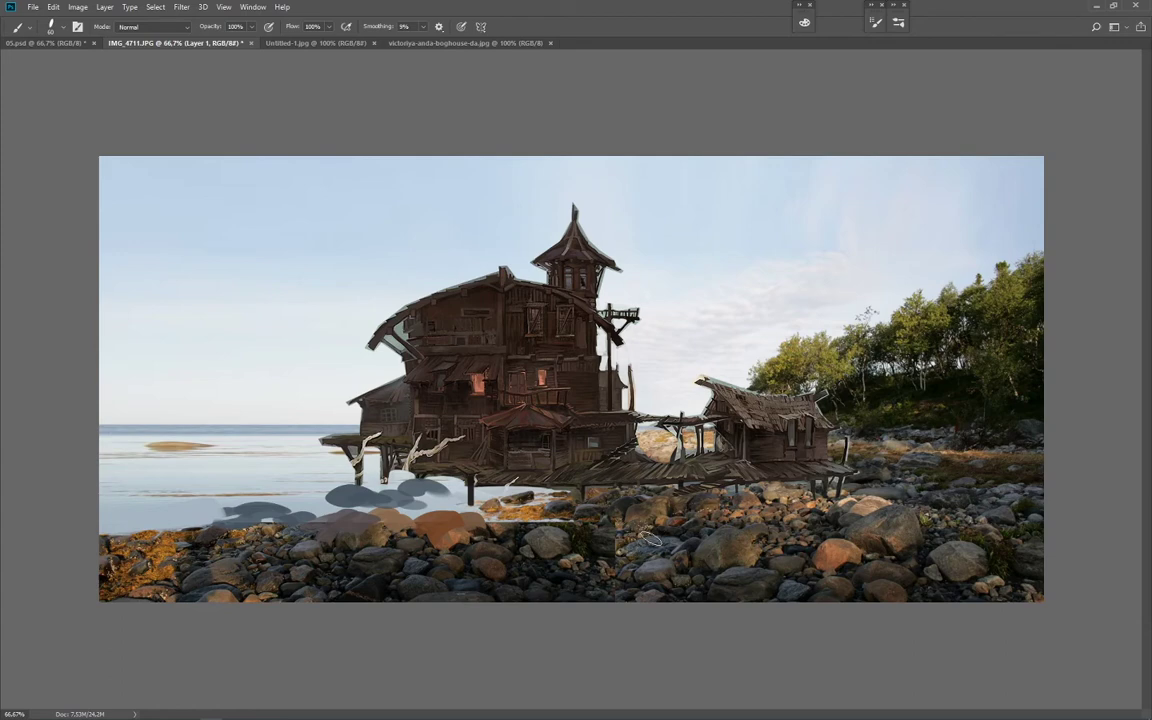
Step: Clone photo stones with the Clone Stamp over the flat brown painted rocks along the waterline
key(c)
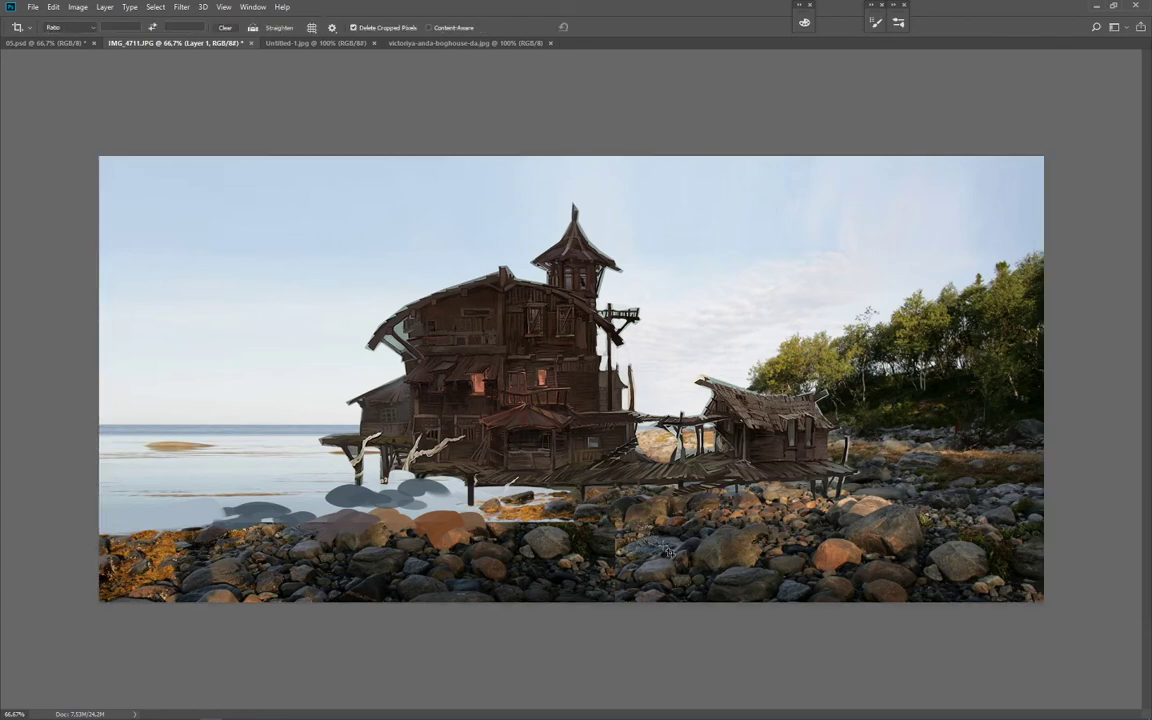
key(s)
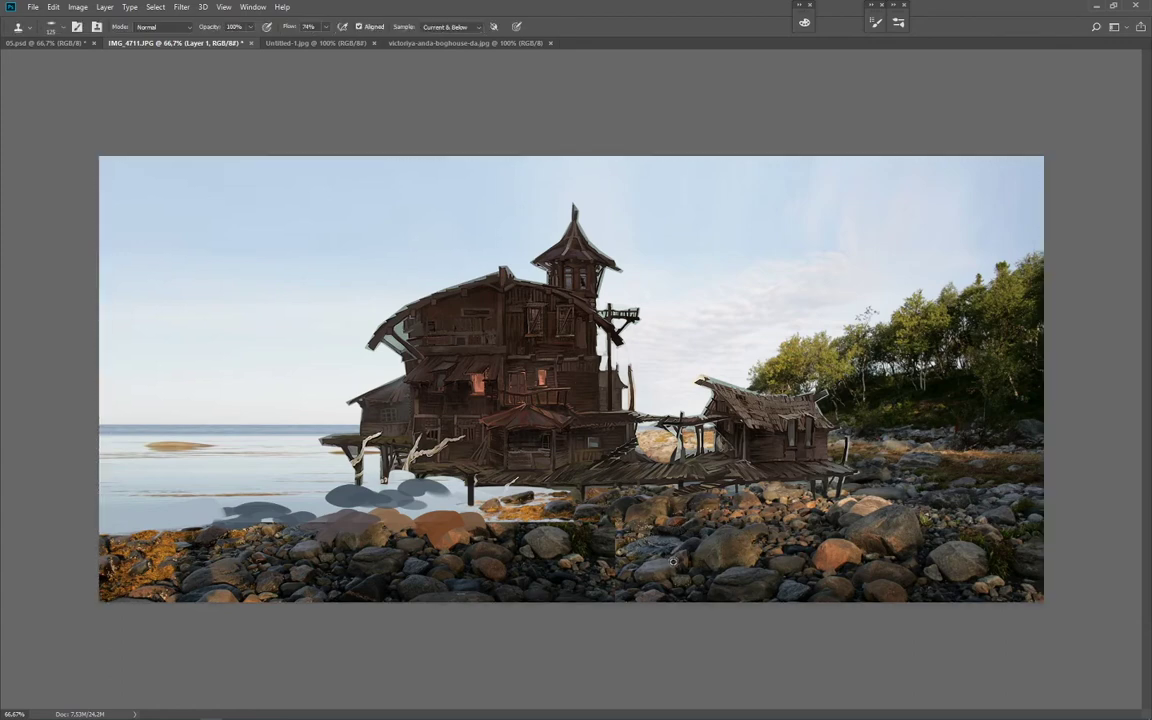
mouse_move(395, 527)
mouse_down()
mouse_move(322, 532)
mouse_move(392, 515)
mouse_up()
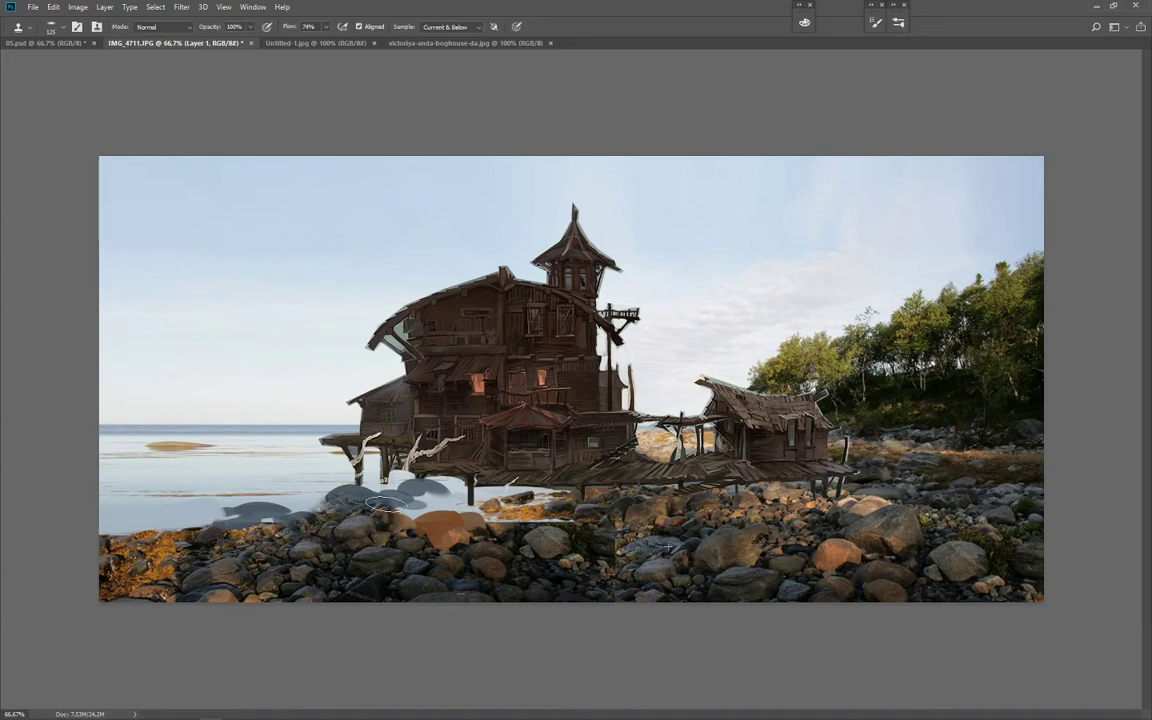
Step: Clone shore stones over the remaining painted rocks and the middle waterline with a 100 px tip at 100% hardness
key([)
right_click(399, 497)
drag(513, 433, 541, 433)
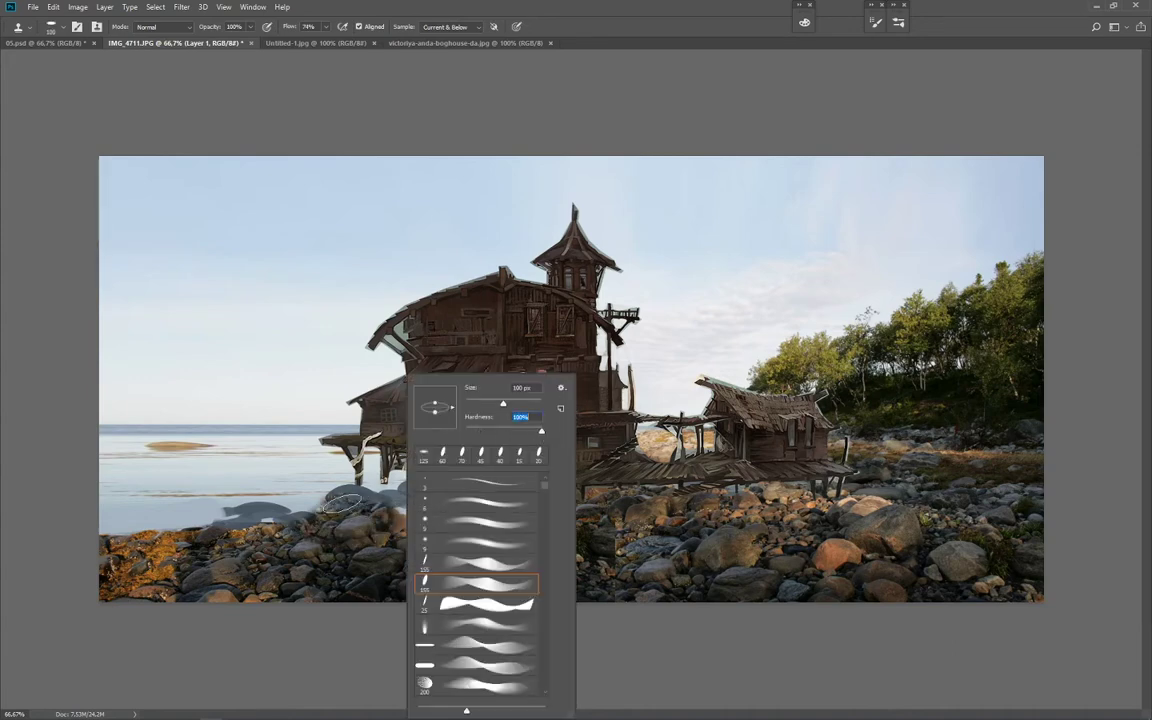
drag(350, 495, 430, 494)
mouse_move(446, 537)
mouse_down()
mouse_move(403, 533)
mouse_move(399, 520)
mouse_move(451, 520)
mouse_move(446, 549)
mouse_move(481, 532)
mouse_up()
mouse_move(243, 510)
mouse_down()
mouse_move(281, 519)
mouse_move(155, 547)
mouse_up()
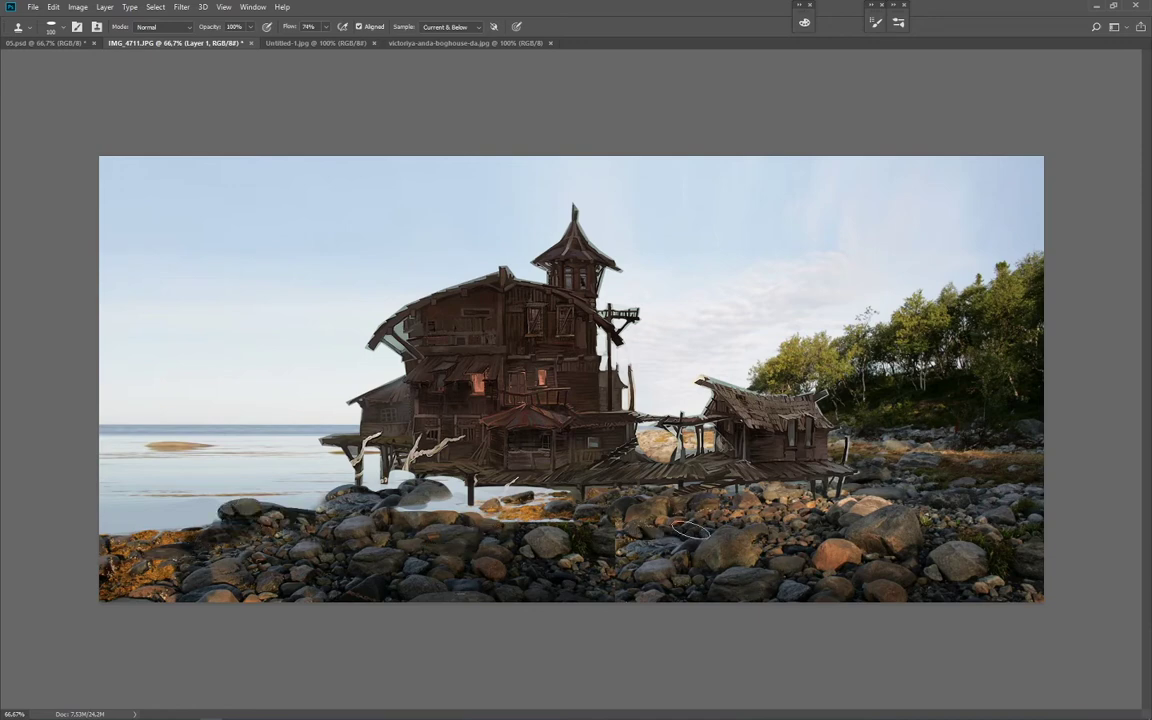
alt+click(790, 516)
mouse_move(583, 515)
mouse_down()
mouse_move(494, 523)
mouse_move(582, 529)
mouse_up()
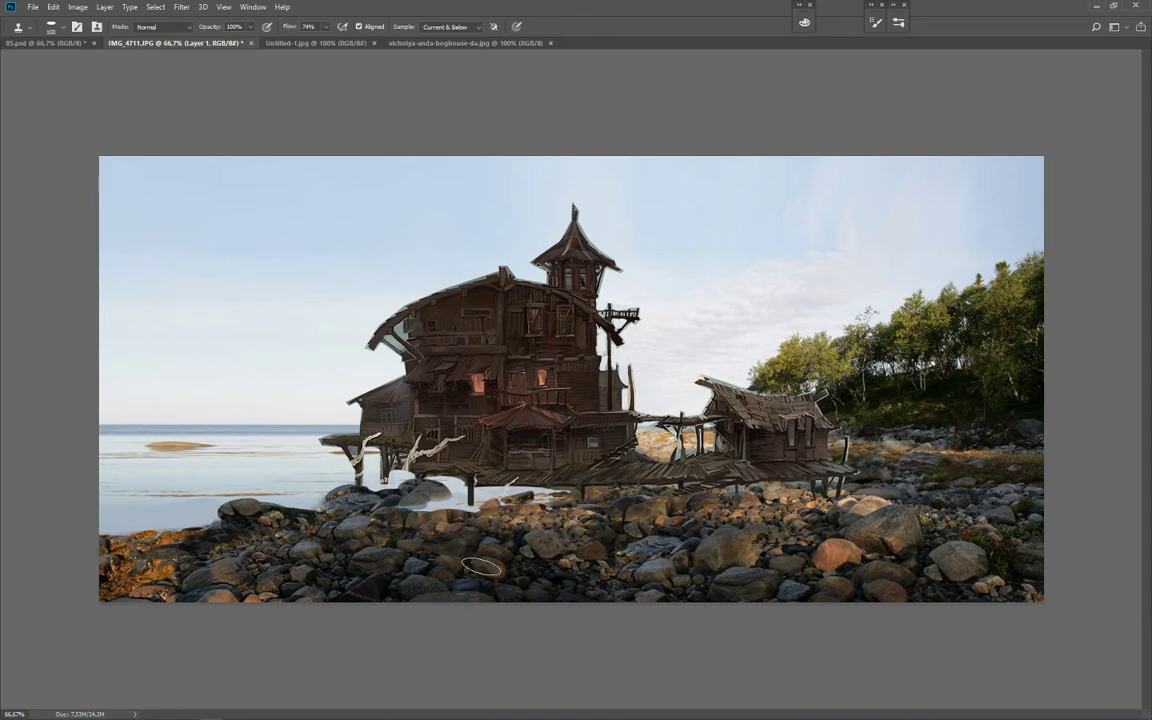
Step: Clone small seaweed-covered rocks into the shallow water at the far-left shoreline with a smaller Clone Stamp brush
drag(120, 542, 217, 531)
key(ctrl+z)
key(bracketleft)
key(bracketleft)
key(bracketleft)
drag(128, 531, 116, 528)
drag(196, 524, 160, 517)
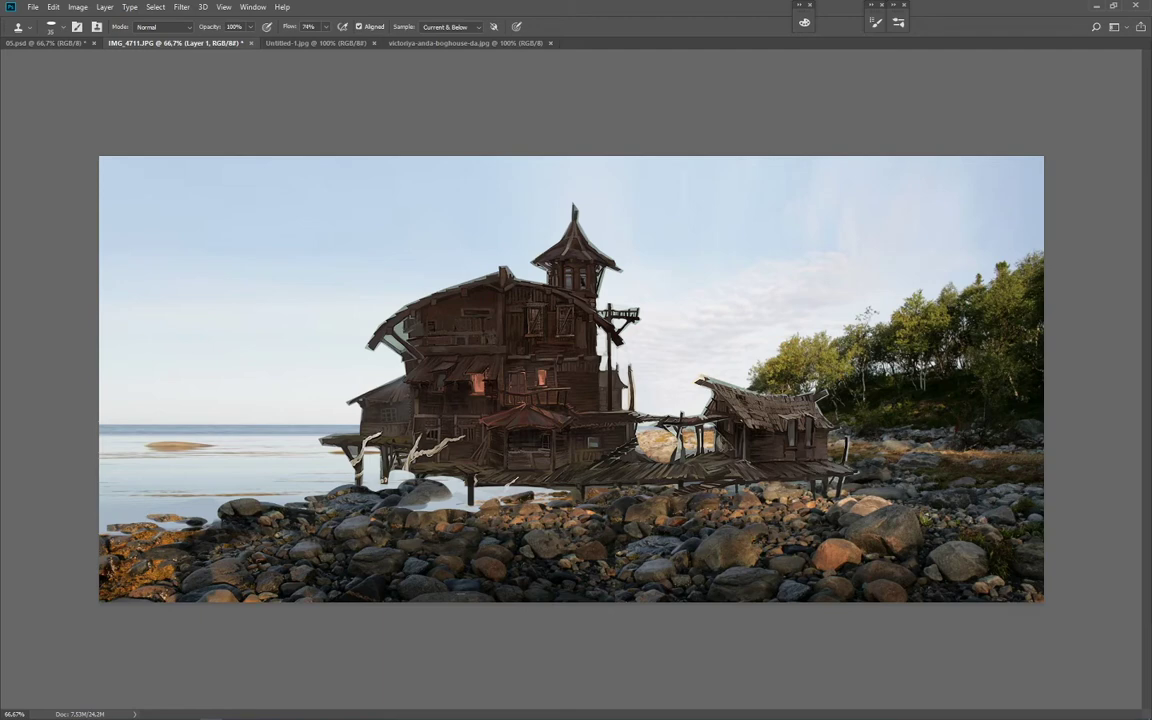
Step: Copy the whole canvas and produce a merged copy of the artwork on its own layer
key(ctrl+e)
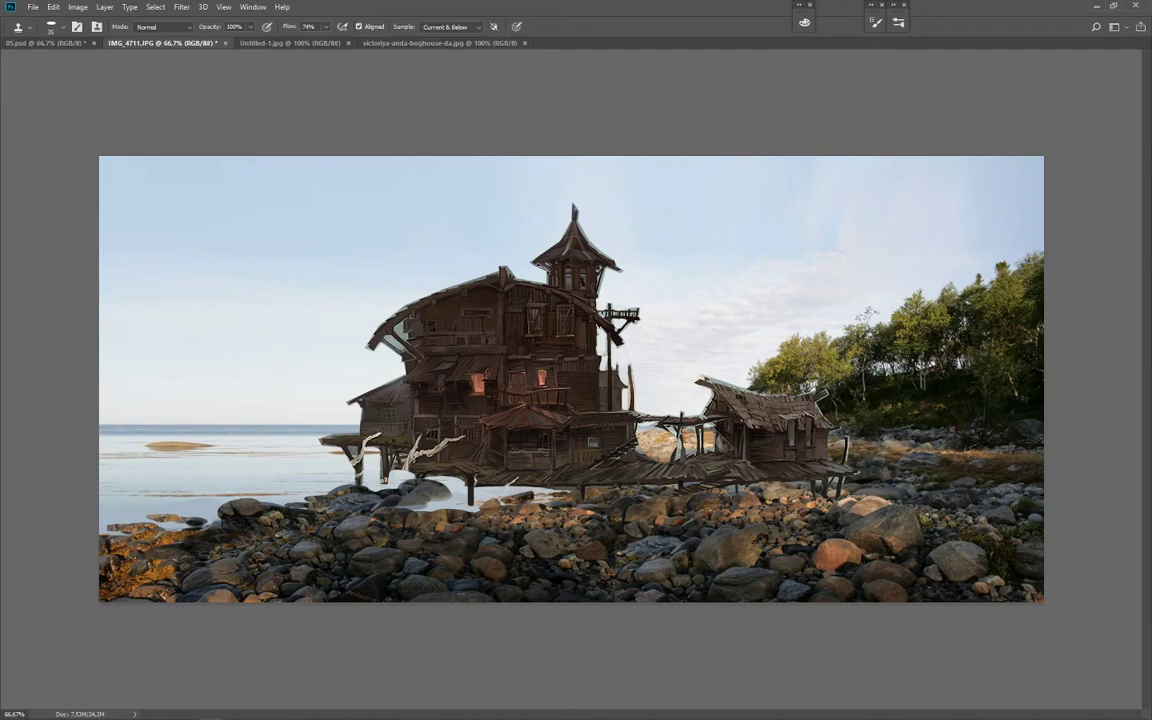
key(ctrl+e)
key(ctrl+a)
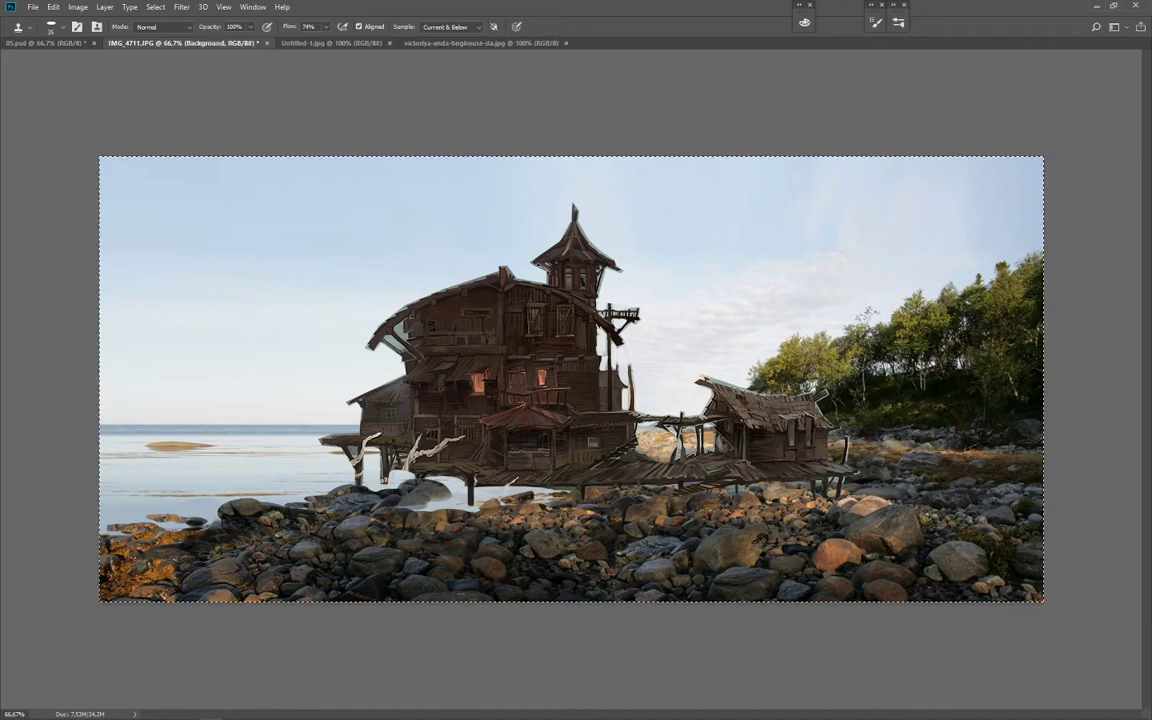
key(ctrl+c)
key(ctrl+v)
key(ctrl+e)
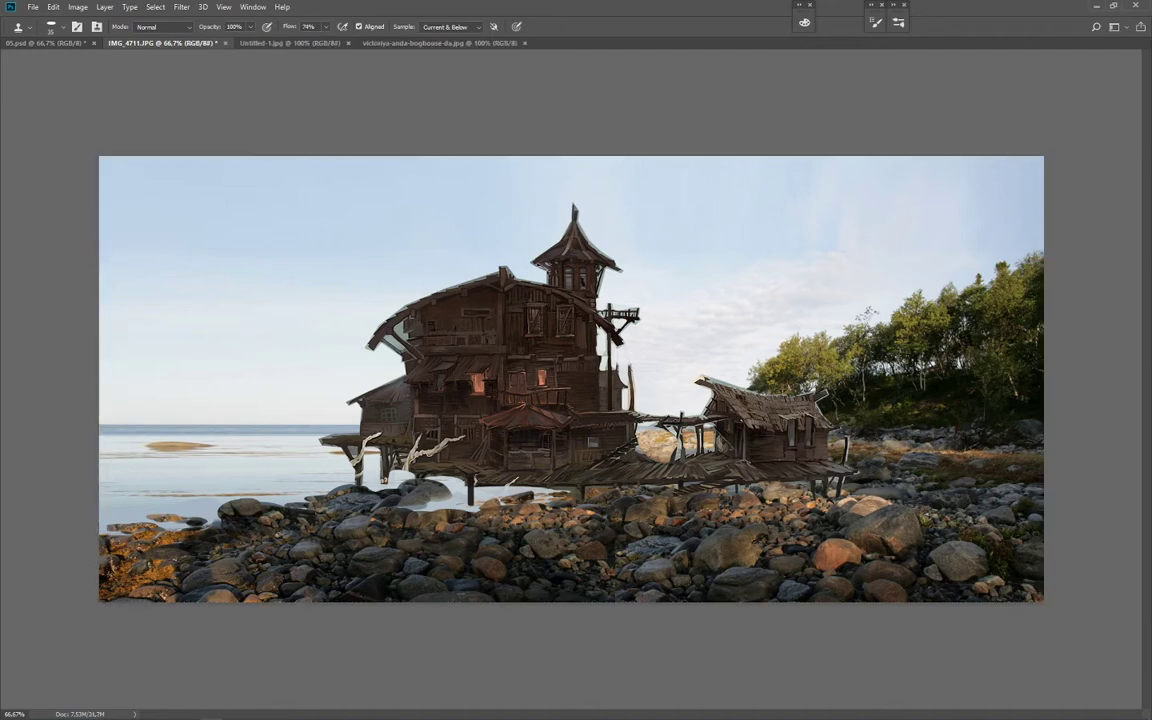
key(ctrl+e)
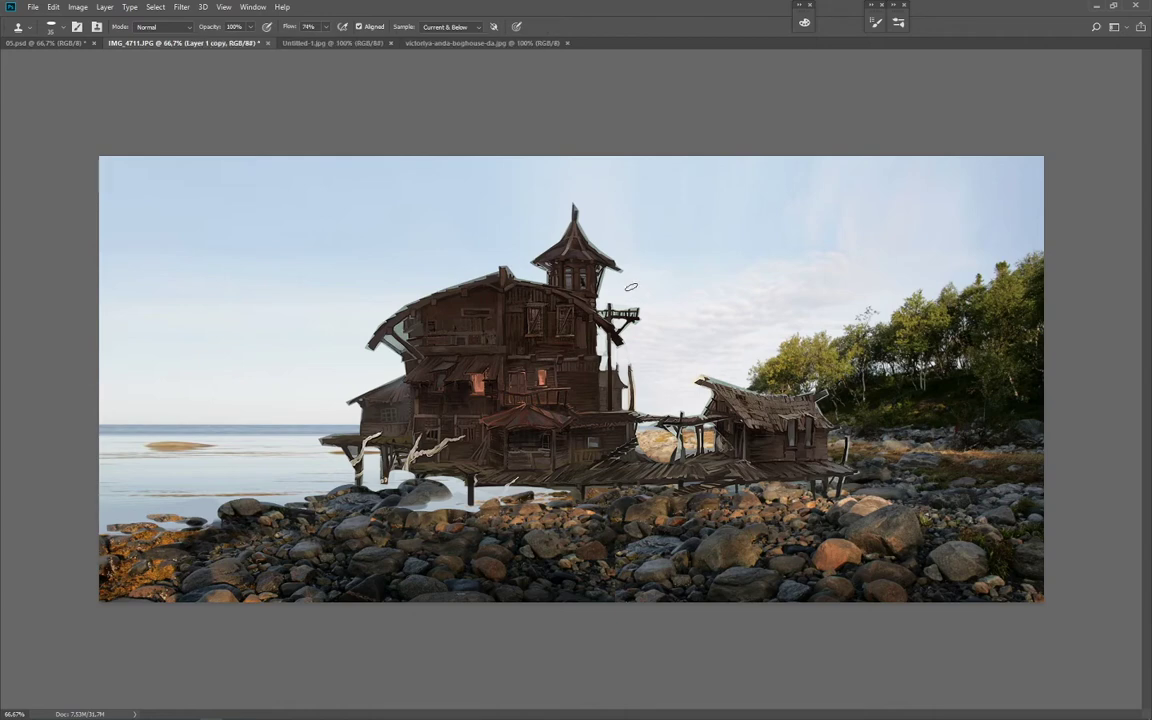
Step: Apply the Median noise filter to the merged layer with a radius of 3 pixels
click(181, 7)
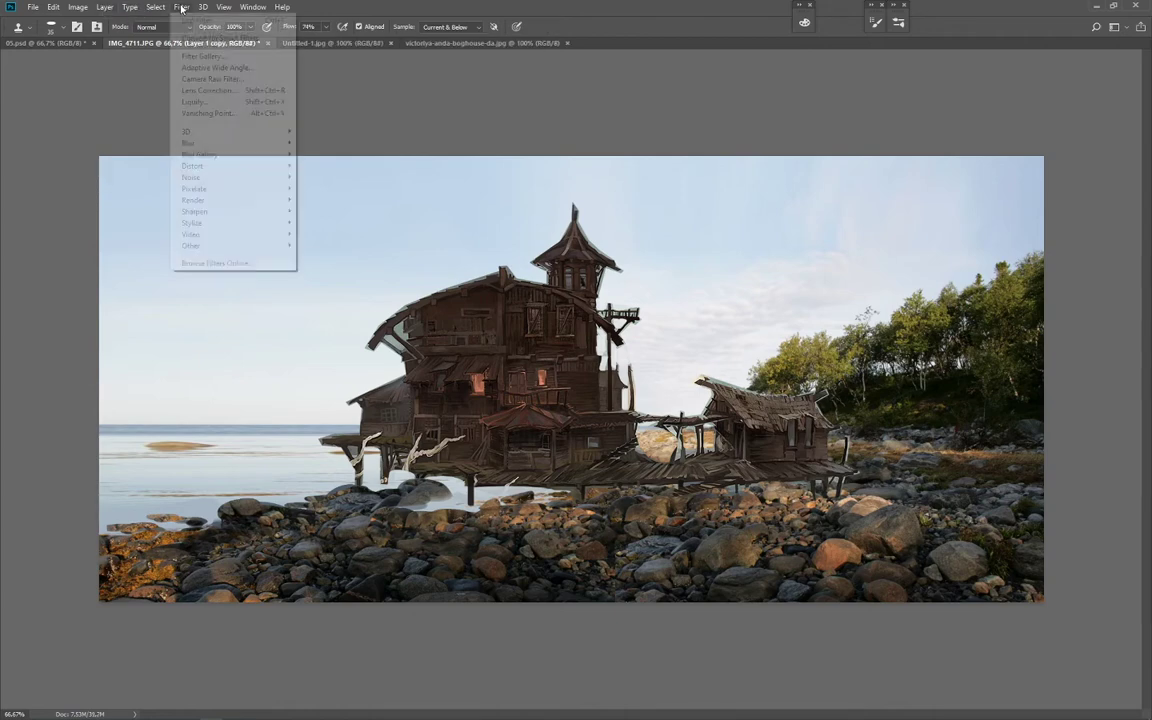
mouse_move(192, 177)
click(320, 211)
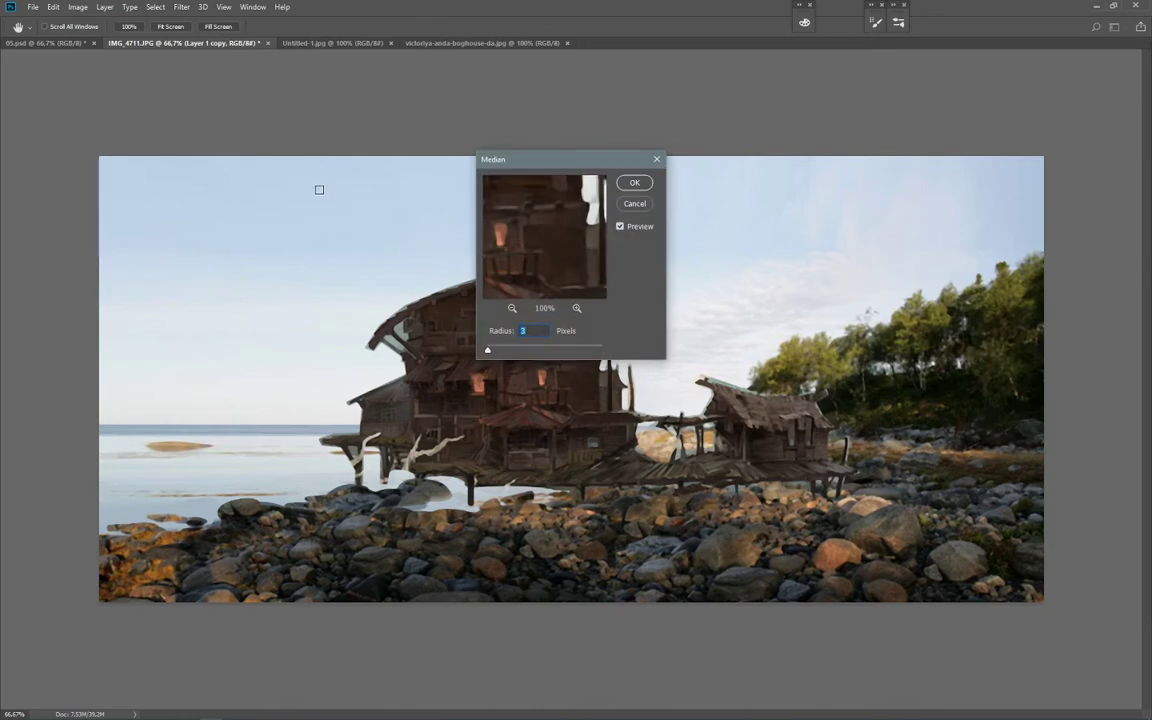
key(Return)
key(s)
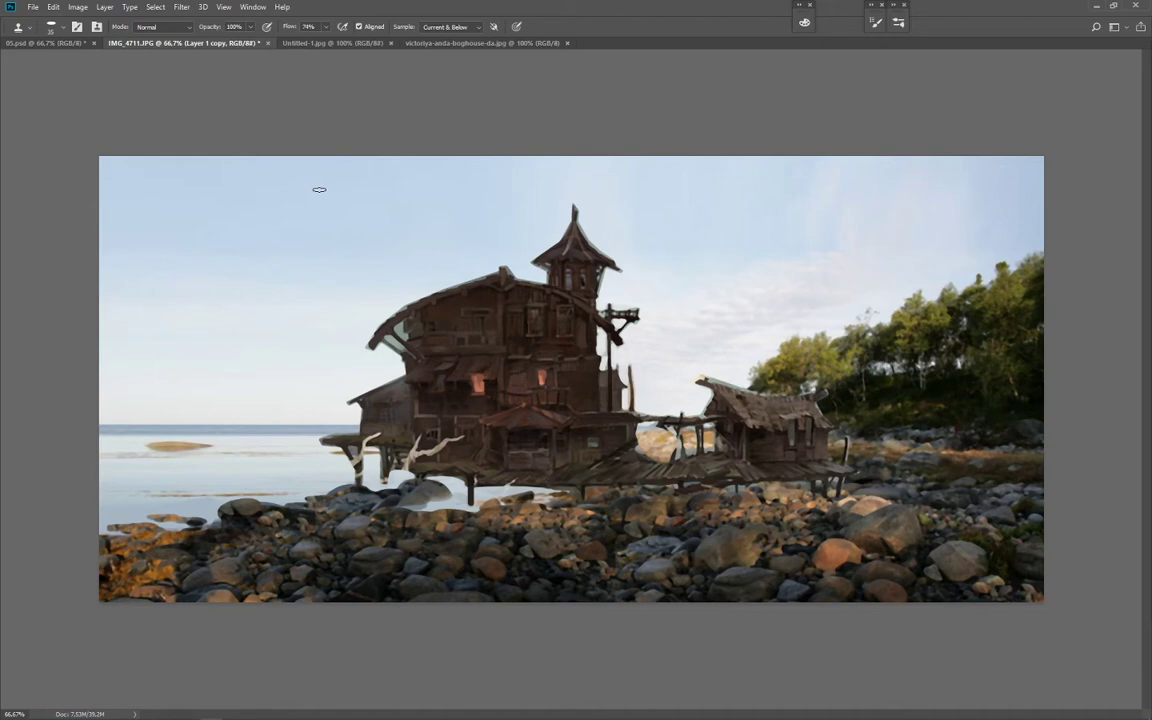
Step: Choose the round 200 px brush tip, reduce it to 150 px, and undo a test stroke in the sky
key(b)
right_click(492, 540)
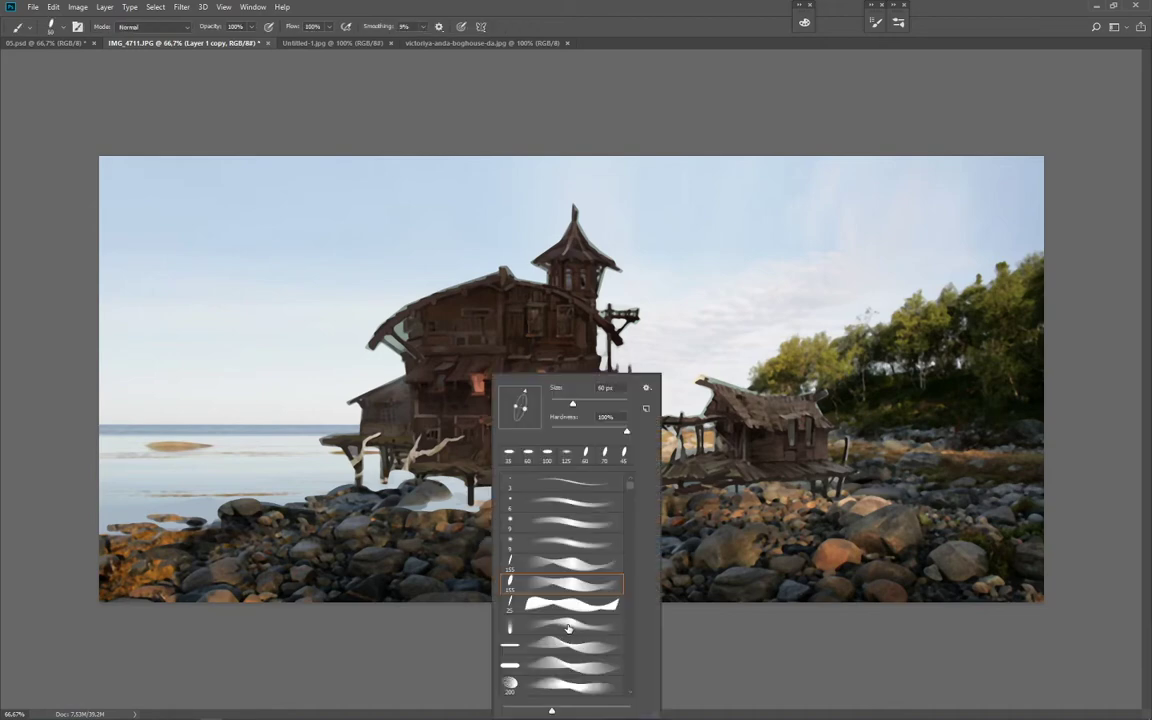
scroll(600, 590, down, 5)
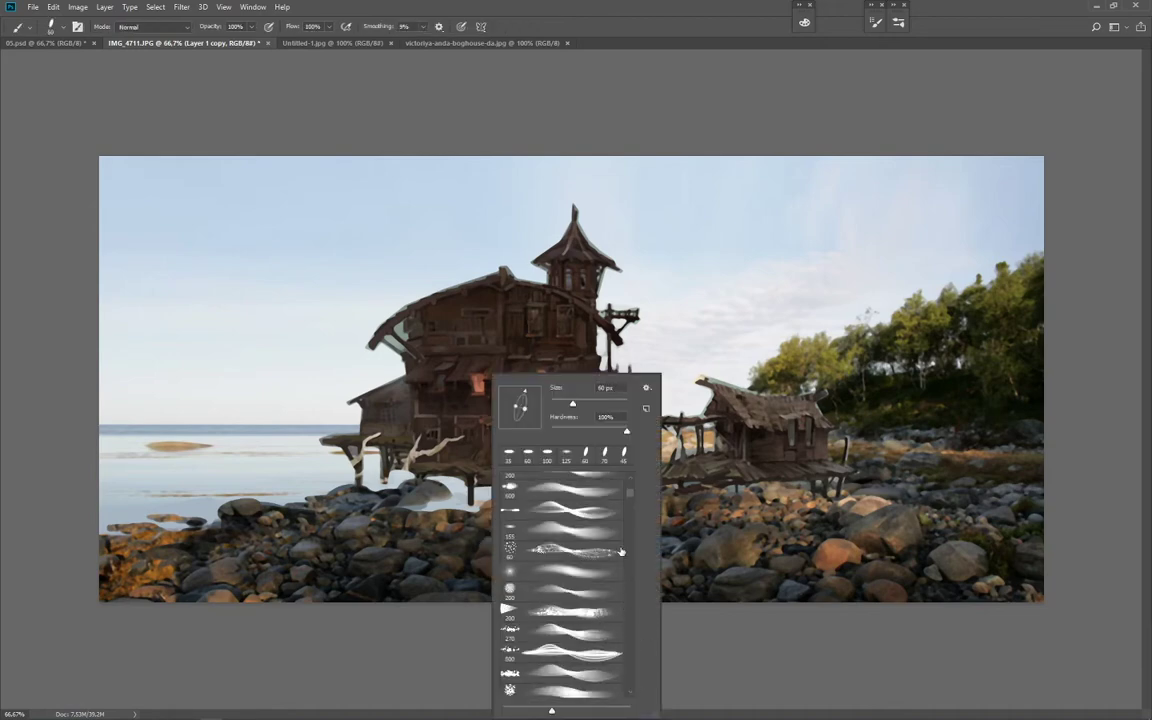
drag(630, 495, 630, 482)
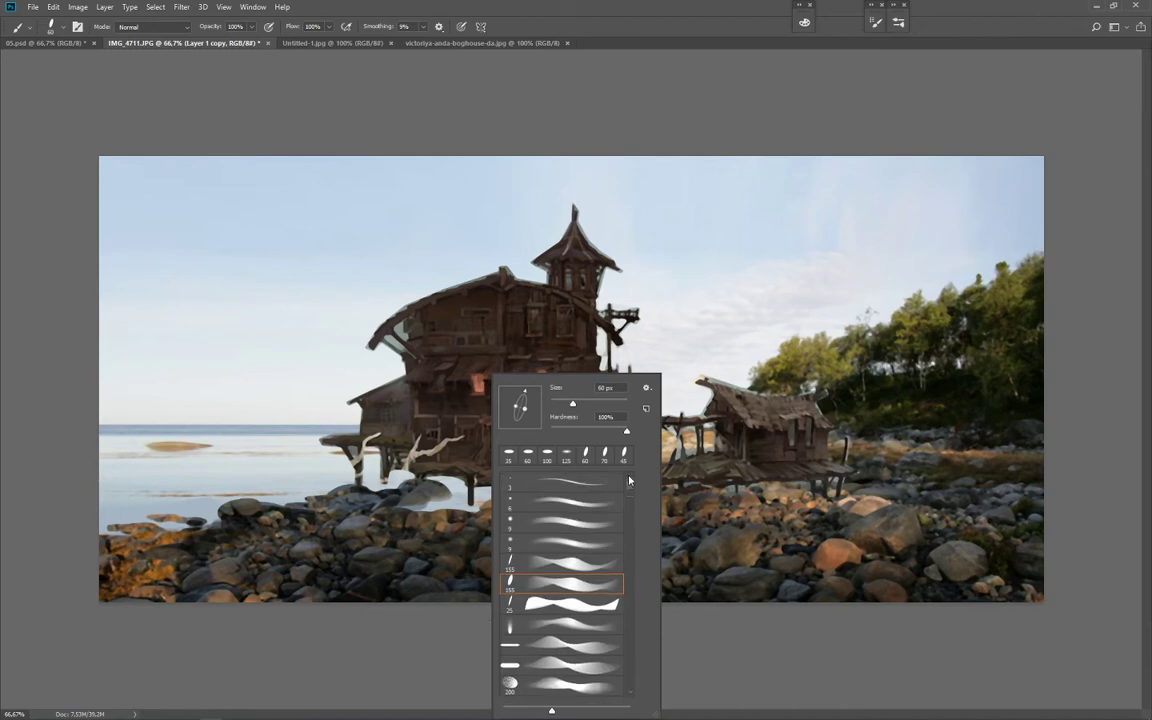
click(563, 681)
click(432, 645)
key(bracketleft)
key(bracketleft)
drag(262, 363, 288, 395)
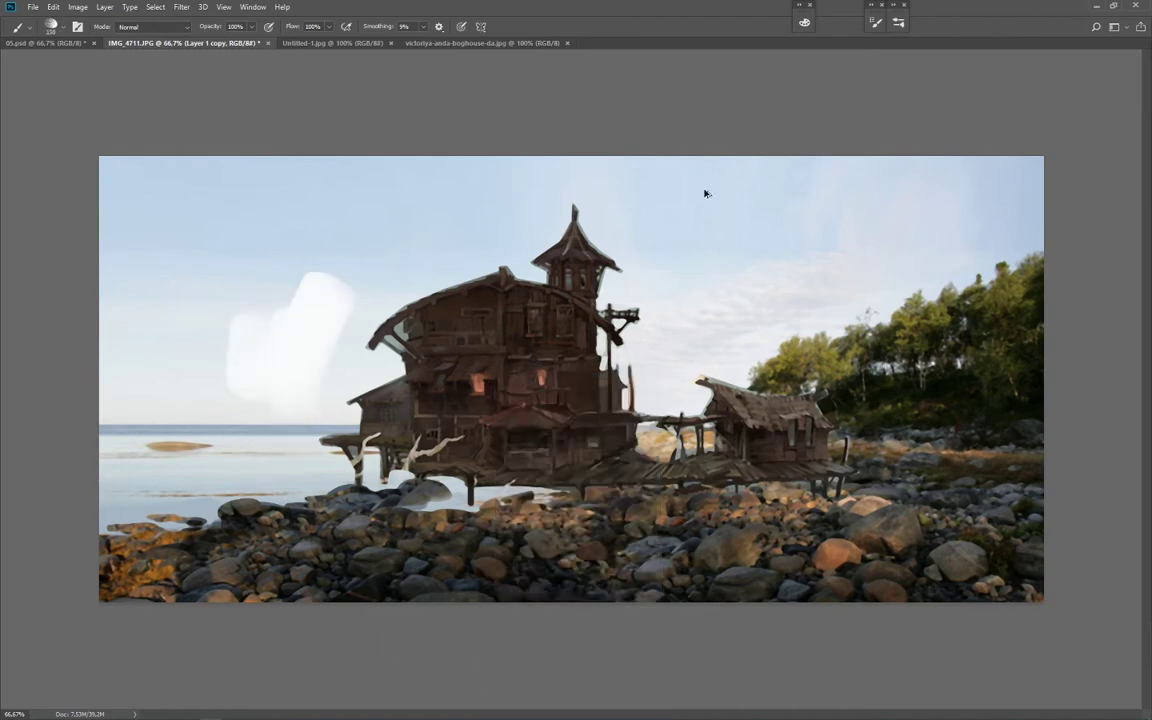
key(ctrl+z)
Step: Enable Texture in the brush settings for the current brush tip
click(804, 21)
click(812, 26)
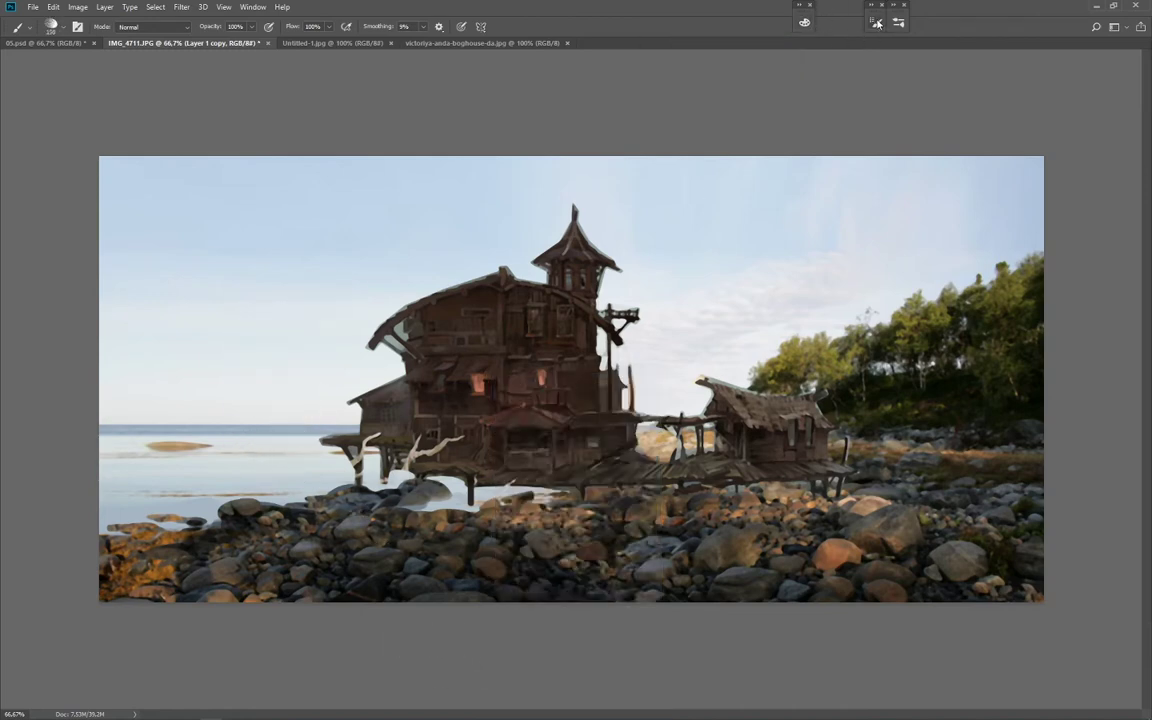
click(878, 23)
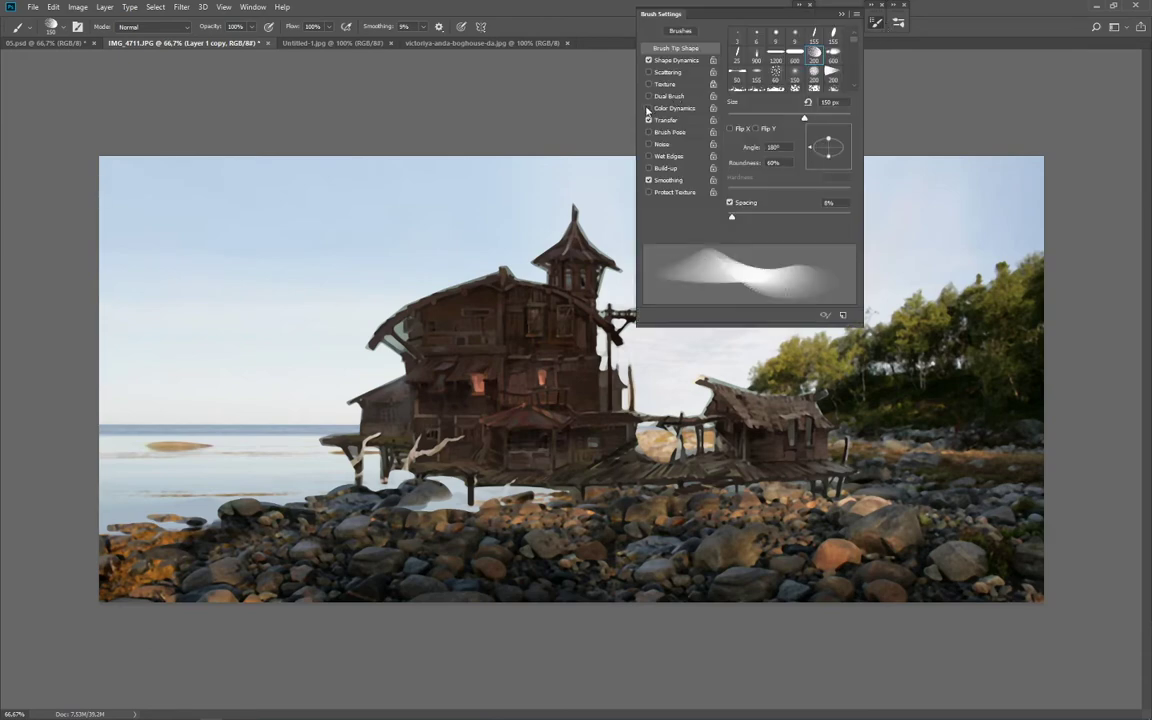
click(649, 108)
click(648, 84)
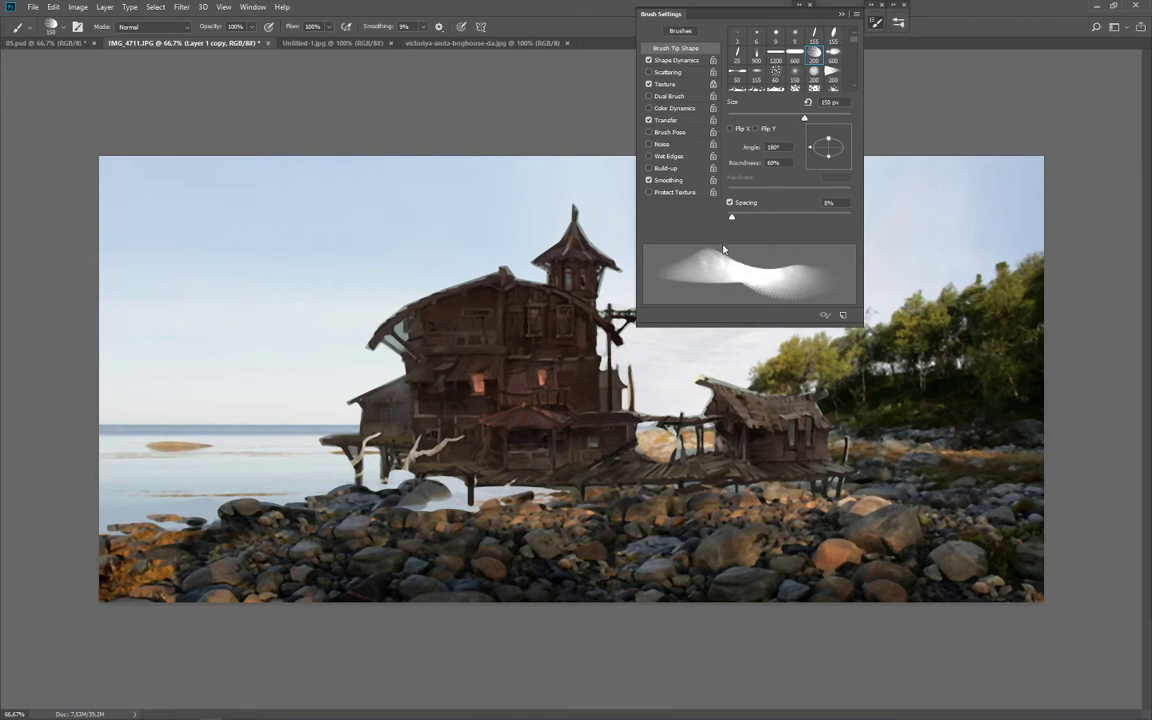
click(872, 22)
Step: Paint ochre sandbanks in the shallow water beside the house, using a colour sampled from the sunlit ground
alt+click(833, 353)
key(bracketright)
key(bracketright)
key(bracketright)
key(bracketright)
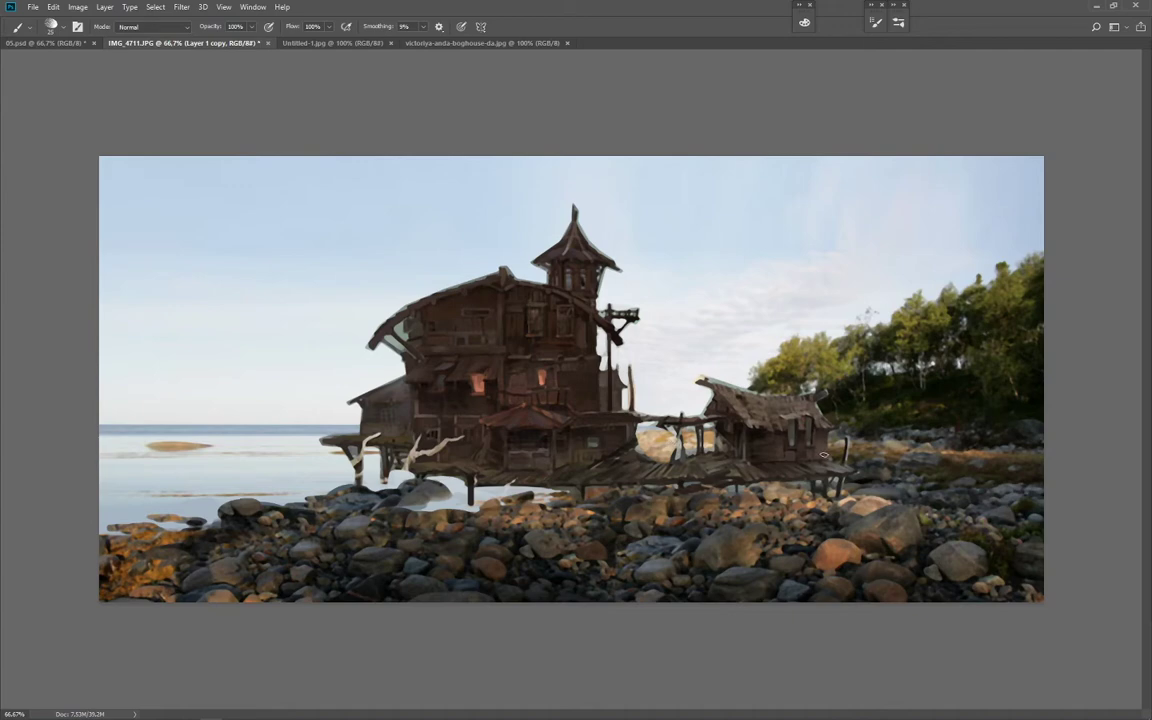
alt+click(659, 439)
key(])
mouse_move(162, 526)
mouse_down()
mouse_move(192, 509)
mouse_move(146, 509)
mouse_move(297, 501)
mouse_move(327, 488)
mouse_move(175, 492)
mouse_up()
drag(328, 486, 341, 478)
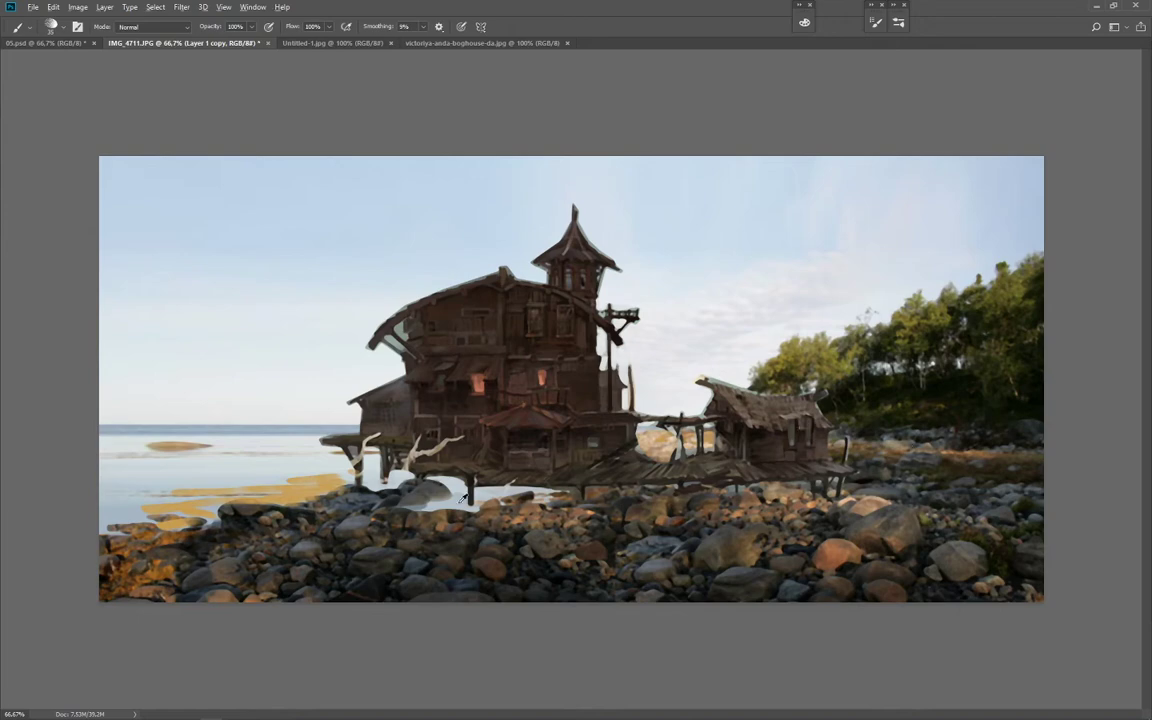
Step: Paint a strip of light water beneath the pier between the support posts with a 30 px brush
key(])
drag(556, 491, 577, 492)
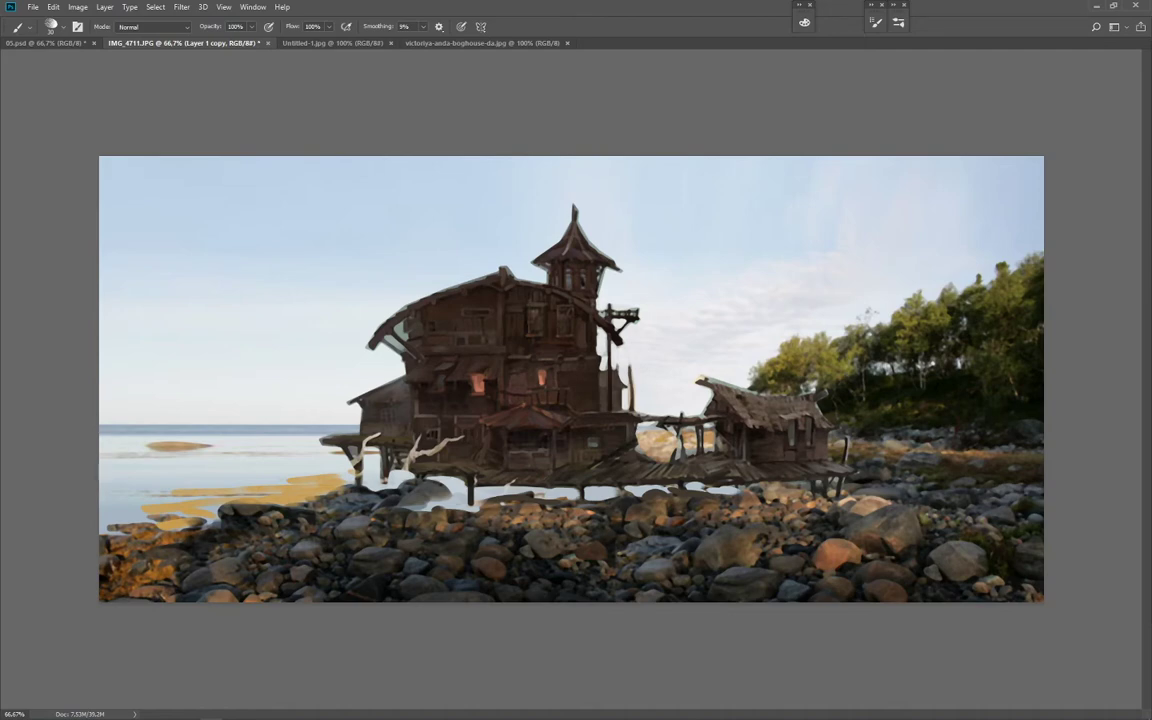
key(ctrl+minus)
key(ctrl+minus)
key(ctrl+plus)
key(ctrl+plus)
Step: Add a new layer and tint the walls of the main house and small hut dark red
key(ctrl+shift+alt+n)
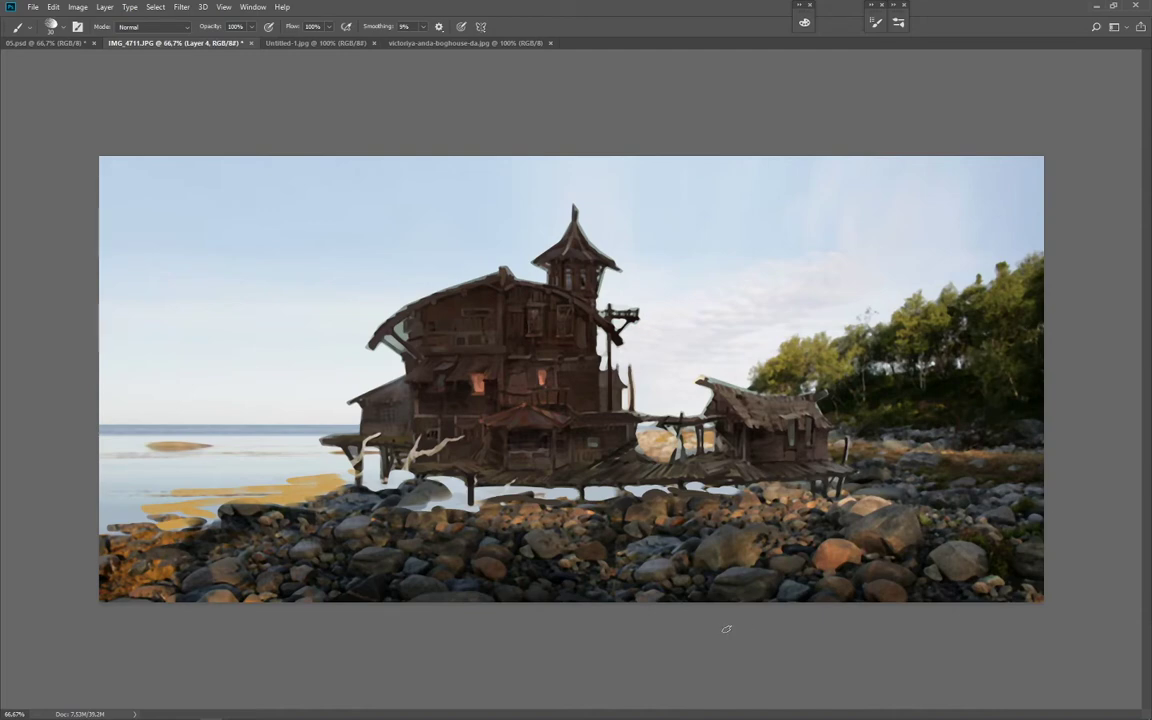
click(803, 24)
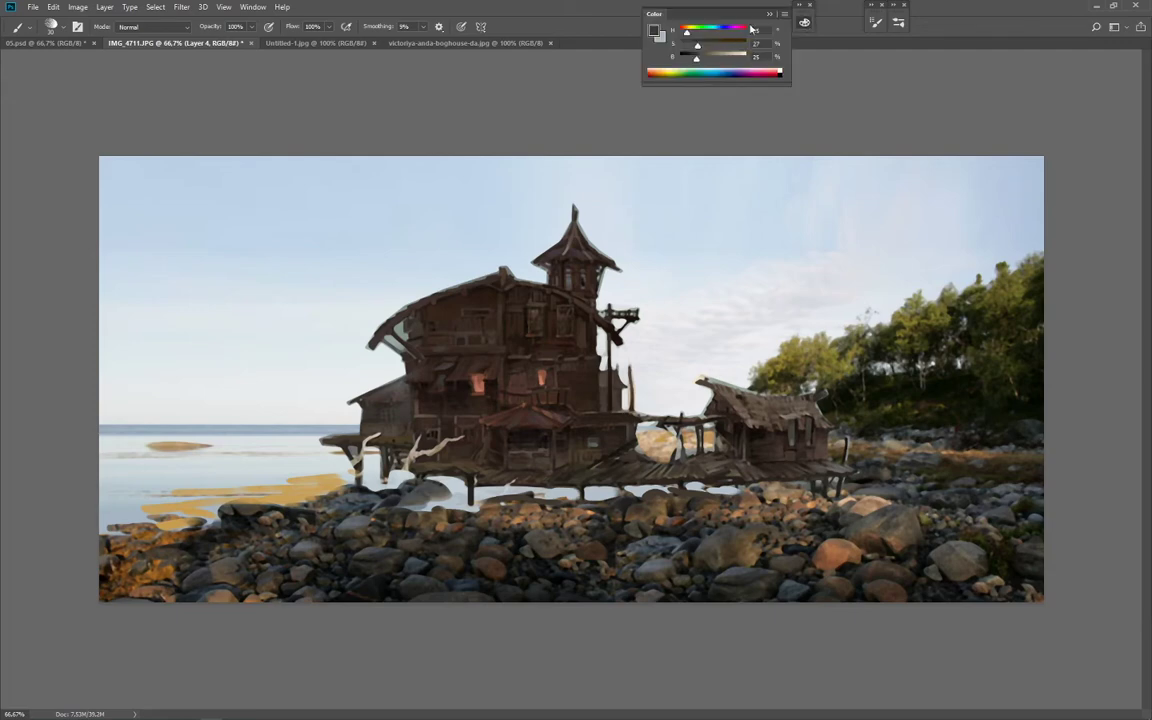
click(704, 62)
click(806, 24)
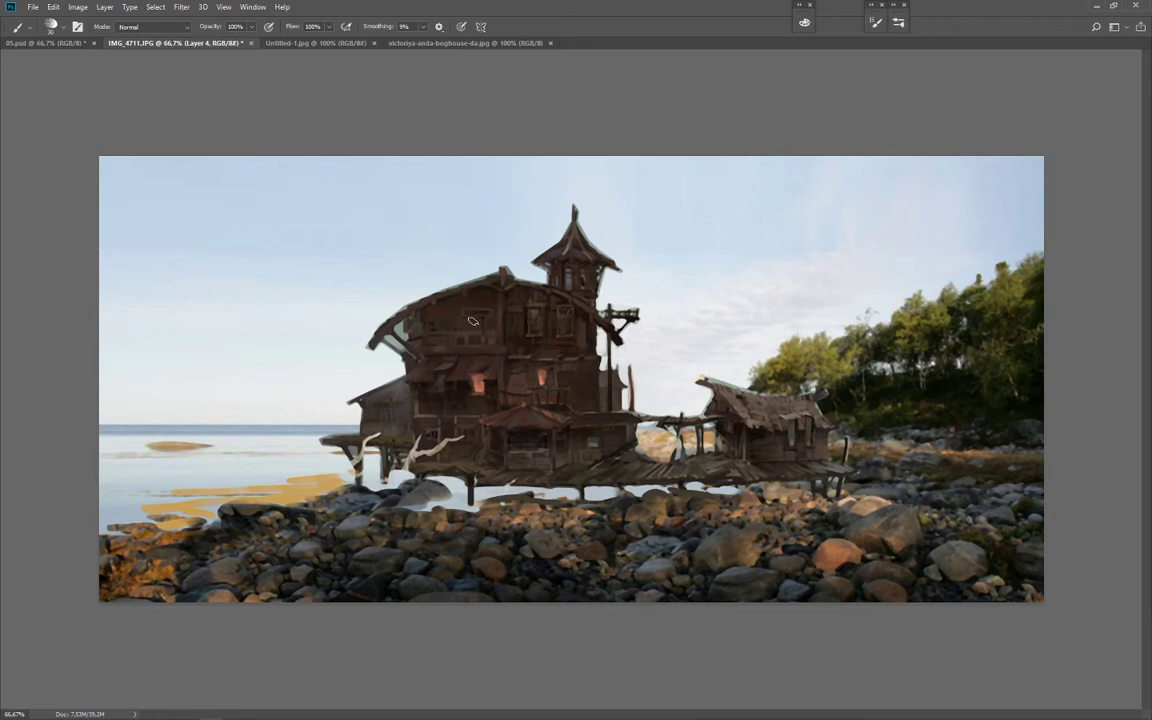
mouse_move(417, 317)
mouse_down()
mouse_move(465, 300)
mouse_move(426, 360)
mouse_move(473, 309)
mouse_move(424, 381)
mouse_move(412, 361)
mouse_move(451, 355)
mouse_move(412, 320)
mouse_move(425, 301)
mouse_move(508, 281)
mouse_move(460, 341)
mouse_move(485, 343)
mouse_move(475, 369)
mouse_move(442, 373)
mouse_move(427, 393)
mouse_move(462, 415)
mouse_move(496, 352)
mouse_move(485, 409)
mouse_move(422, 458)
mouse_move(379, 436)
mouse_move(404, 410)
mouse_move(378, 438)
mouse_move(490, 448)
mouse_move(451, 456)
mouse_move(470, 431)
mouse_move(484, 455)
mouse_move(525, 474)
mouse_move(498, 408)
mouse_move(515, 401)
mouse_move(512, 367)
mouse_move(542, 346)
mouse_move(517, 347)
mouse_move(519, 329)
mouse_move(533, 346)
mouse_move(565, 350)
mouse_move(595, 387)
mouse_move(567, 390)
mouse_move(584, 342)
mouse_move(580, 272)
mouse_up()
mouse_move(732, 456)
mouse_down()
mouse_move(652, 369)
mouse_move(708, 408)
mouse_move(900, 466)
mouse_up()
Step: Paint sky into the greenish gap under the house's left eave and lighten the small left platform's top
key(bracketleft)
drag(388, 339, 404, 351)
key(bracketleft)
key(bracketright)
key(bracketright)
drag(335, 438, 362, 438)
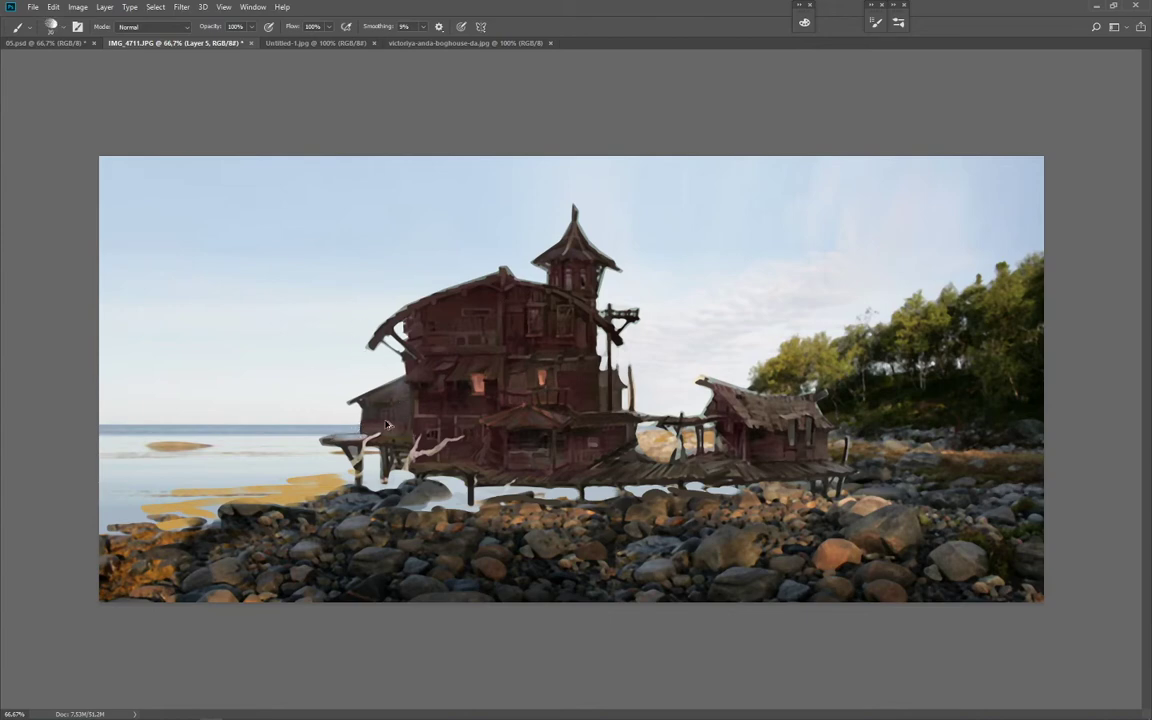
Step: Paint out the pale driftwood branch in front of the house and add a light grey deck edge there
key(bracketleft)
key(bracketleft)
key(bracketleft)
key(bracketright)
alt+click(429, 444)
mouse_move(420, 437)
mouse_down()
mouse_move(417, 457)
mouse_move(455, 442)
mouse_up()
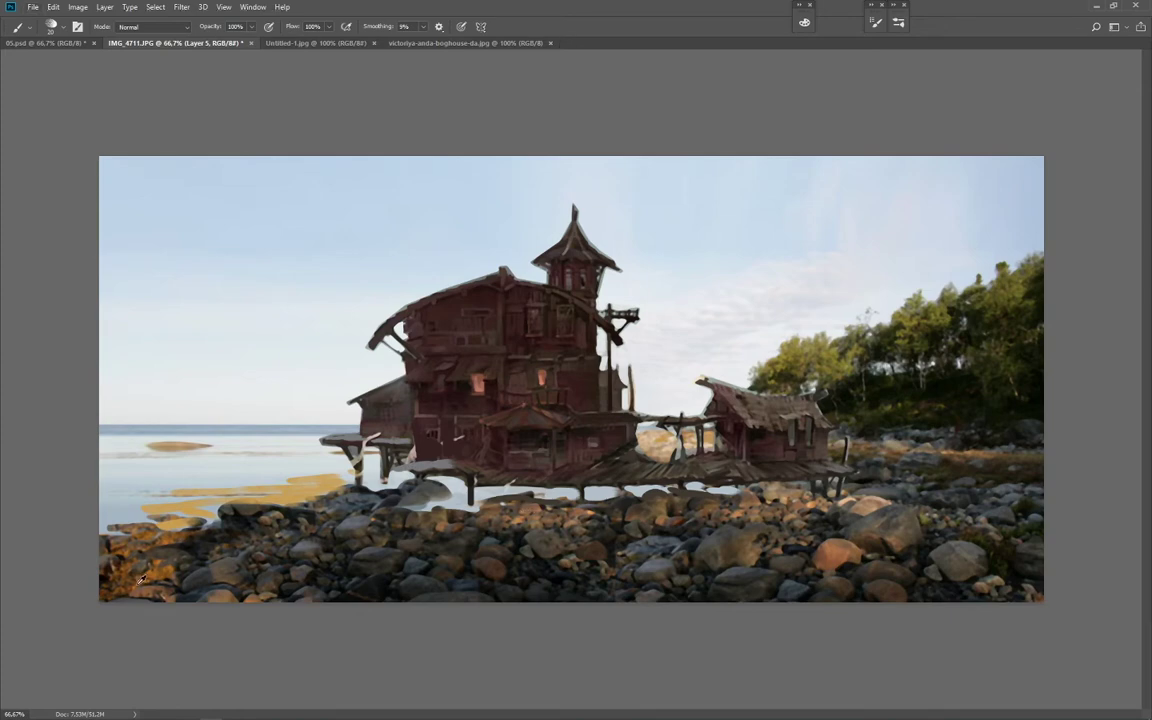
Step: Paint small orange-brown rocks on the sandbank's right end and in the water around the front support post
key(bracketleft)
mouse_move(352, 474)
mouse_down()
mouse_move(285, 491)
mouse_move(315, 486)
mouse_up()
key(bracketright)
key(bracketright)
key(bracketleft)
mouse_move(466, 507)
mouse_down()
mouse_move(440, 505)
mouse_move(508, 494)
mouse_up()
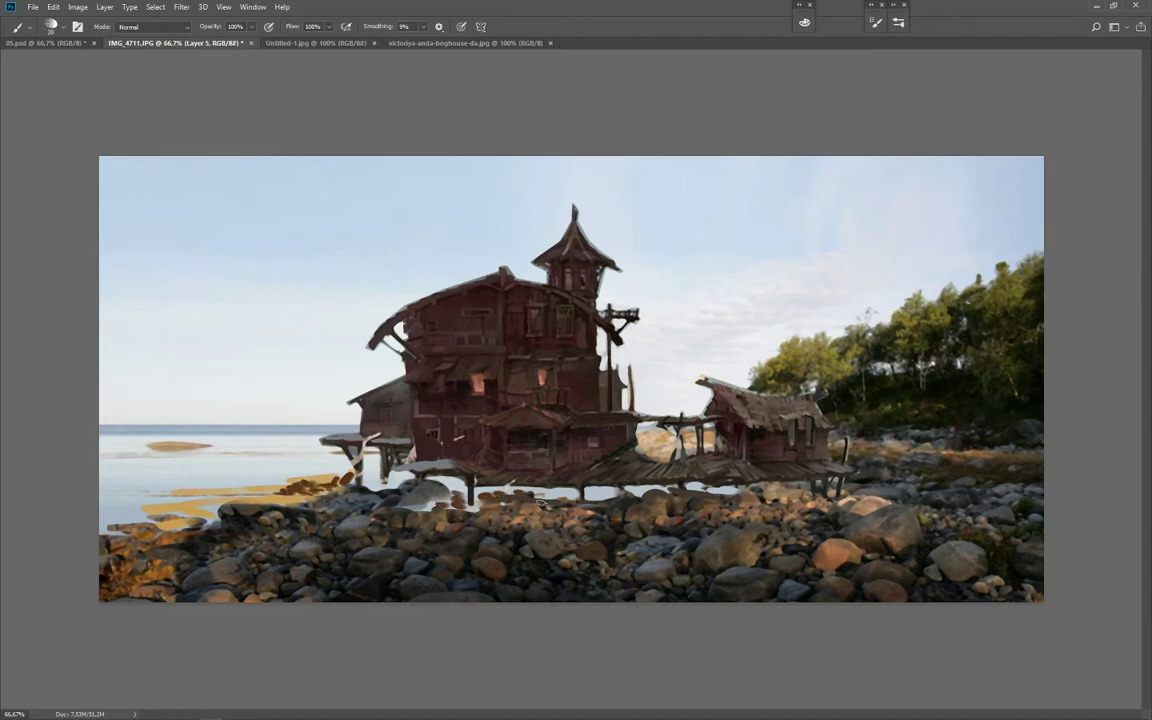
Step: Paint the pier deck between the main house and the hut as a flat grey surface using the deck's sampled colour
alt+click(450, 463)
key(bracketleft)
key(bracketleft)
drag(456, 467, 485, 471)
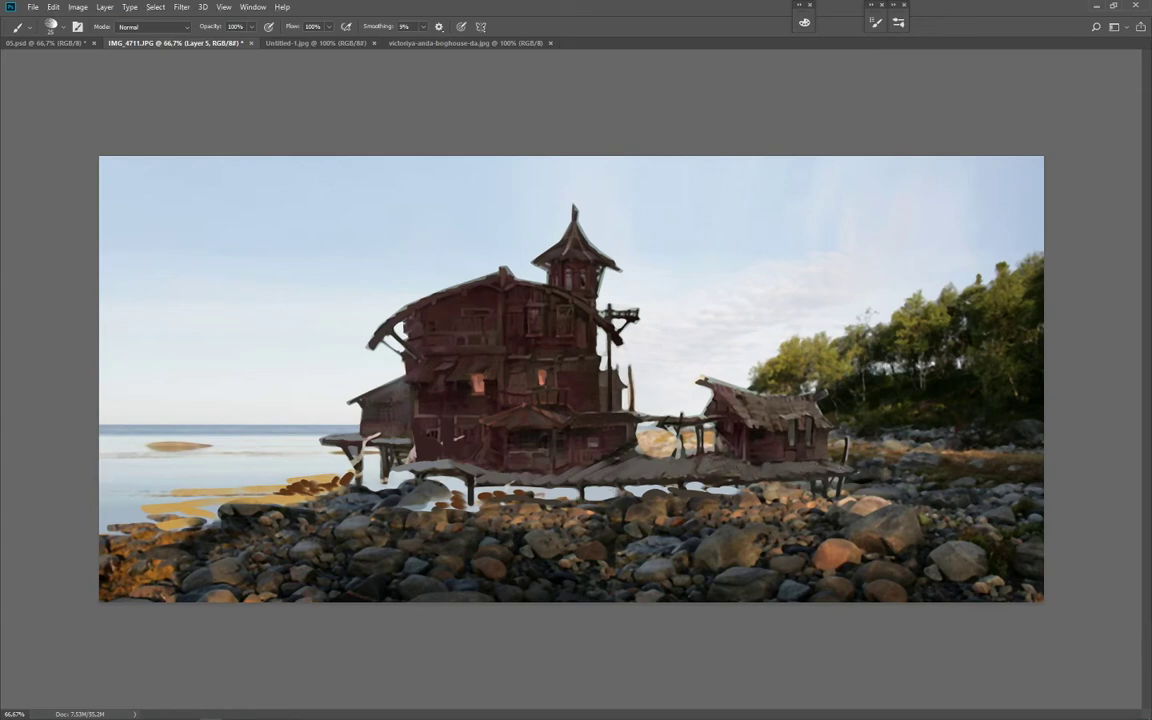
key(bracketleft)
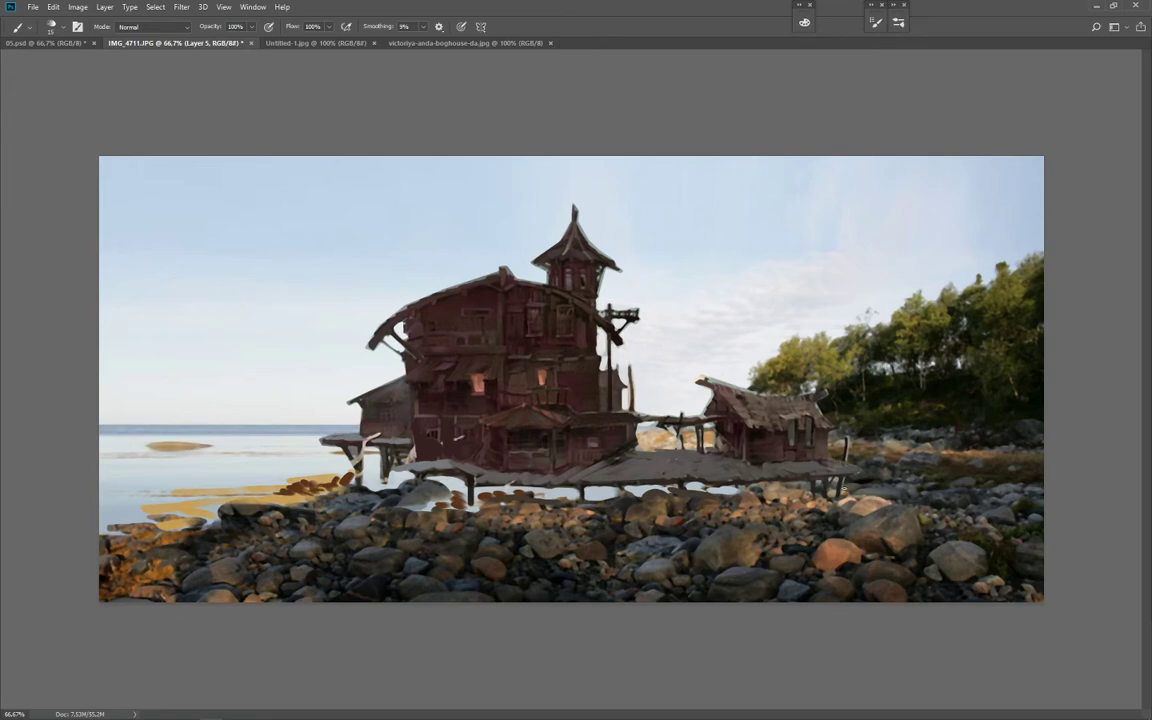
Step: Paint olive grass at the foot of the trees and a grey roof on the house's small left annex
key(bracketright)
key(bracketright)
key(bracketright)
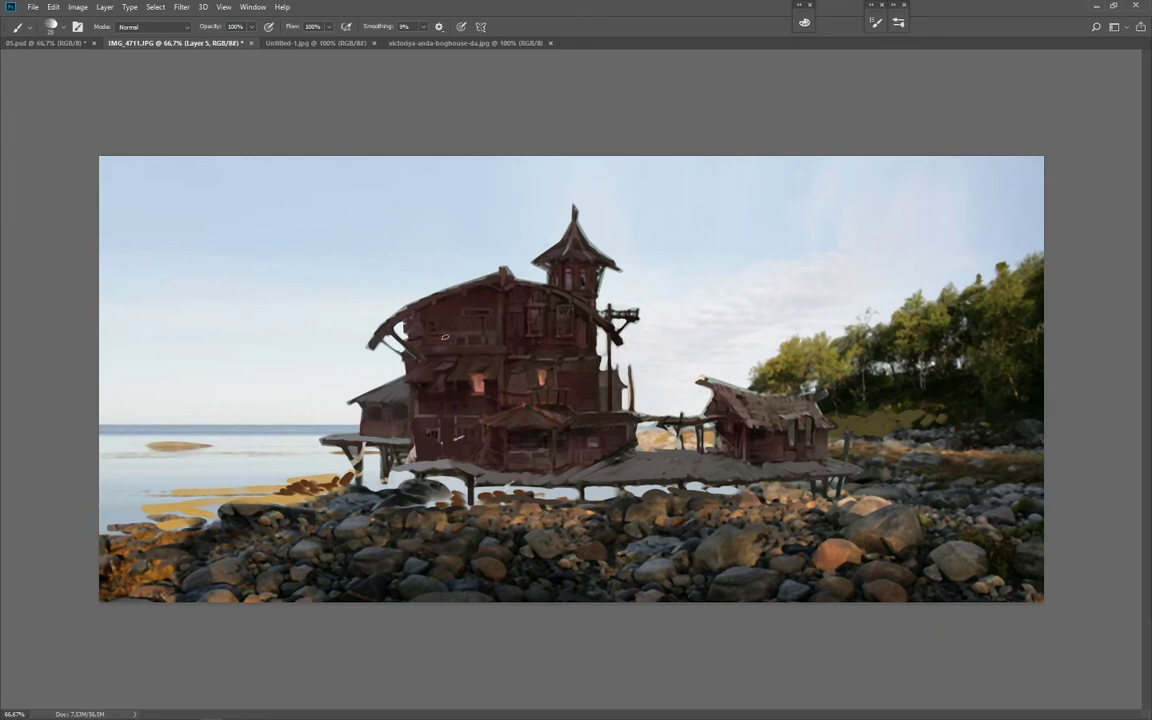
Step: Paint grey planks on the lower roof above the lit window and lighten the upper balcony's railing
key(bracketleft)
key(bracketleft)
key(bracketright)
key(bracketright)
key(bracketright)
drag(459, 380, 471, 364)
key(bracketleft)
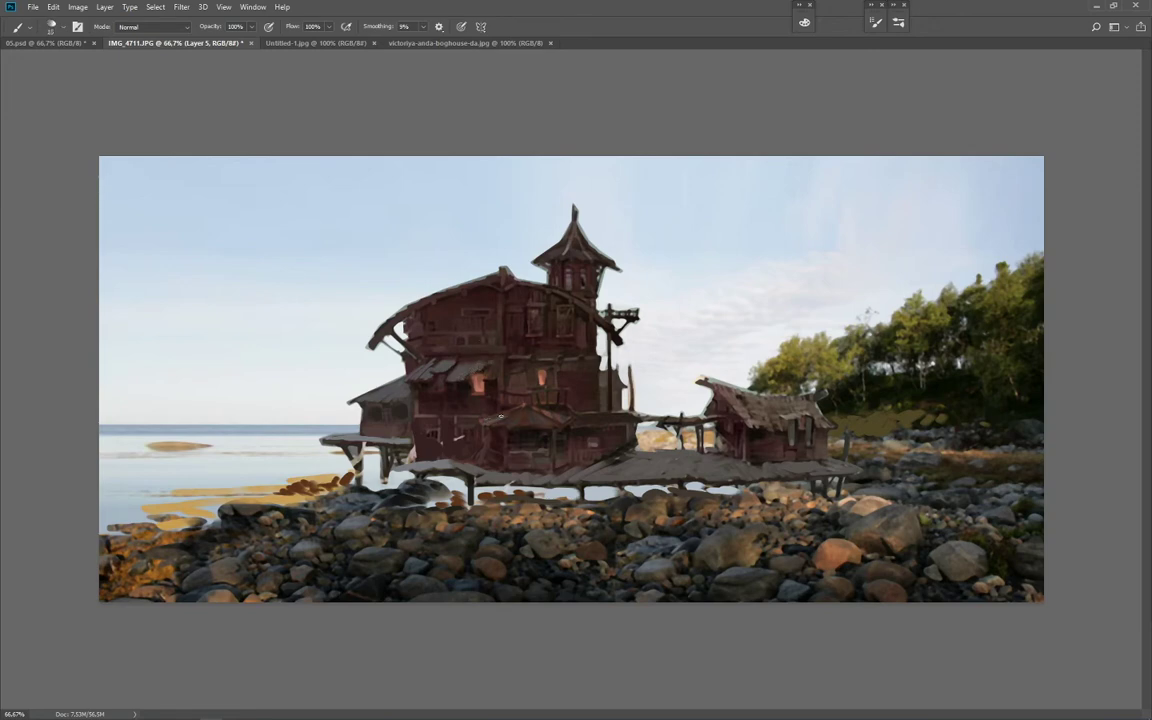
key(bracketright)
key(bracketleft)
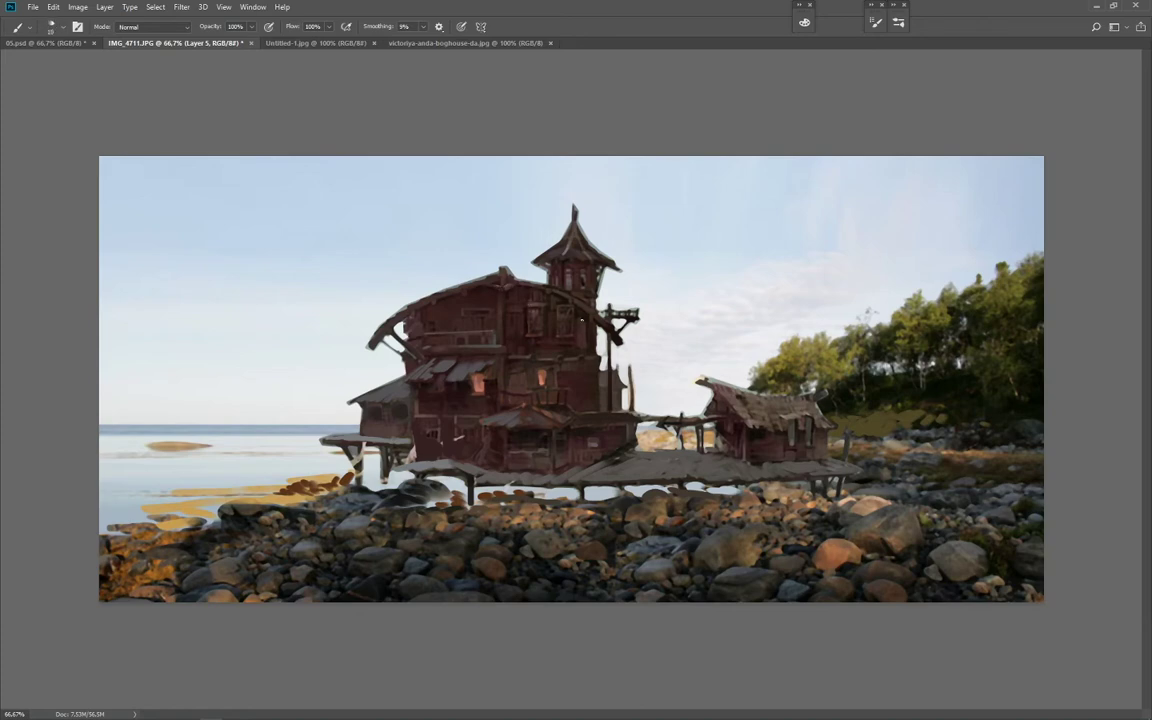
Step: Paint light orange-brown facets on the rocks near the shore's lower left corner using colours sampled from nearby stones
key(bracketright)
key(bracketleft)
key(bracketright)
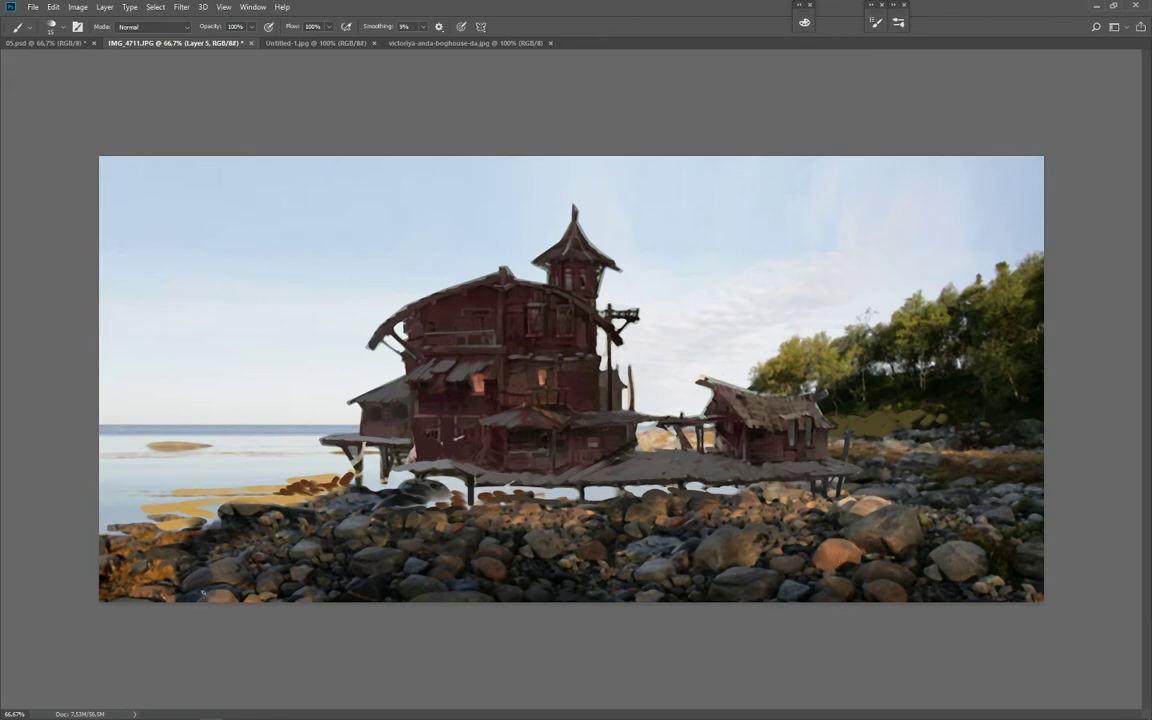
alt+click(208, 576)
key(bracketright)
alt+click(204, 579)
key(bracketright)
key(bracketright)
key(bracketright)
drag(212, 573, 228, 578)
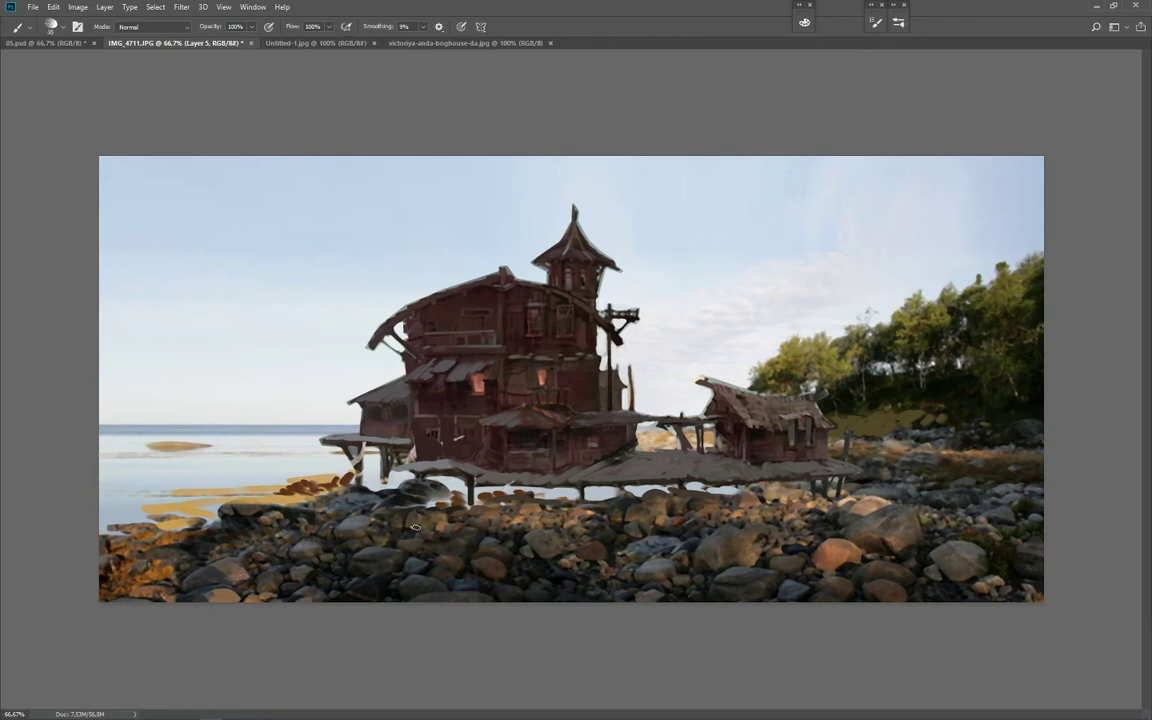
drag(365, 558, 380, 548)
mouse_move(500, 553)
mouse_down()
mouse_move(586, 591)
mouse_move(514, 547)
mouse_move(549, 538)
mouse_up()
key(bracketleft)
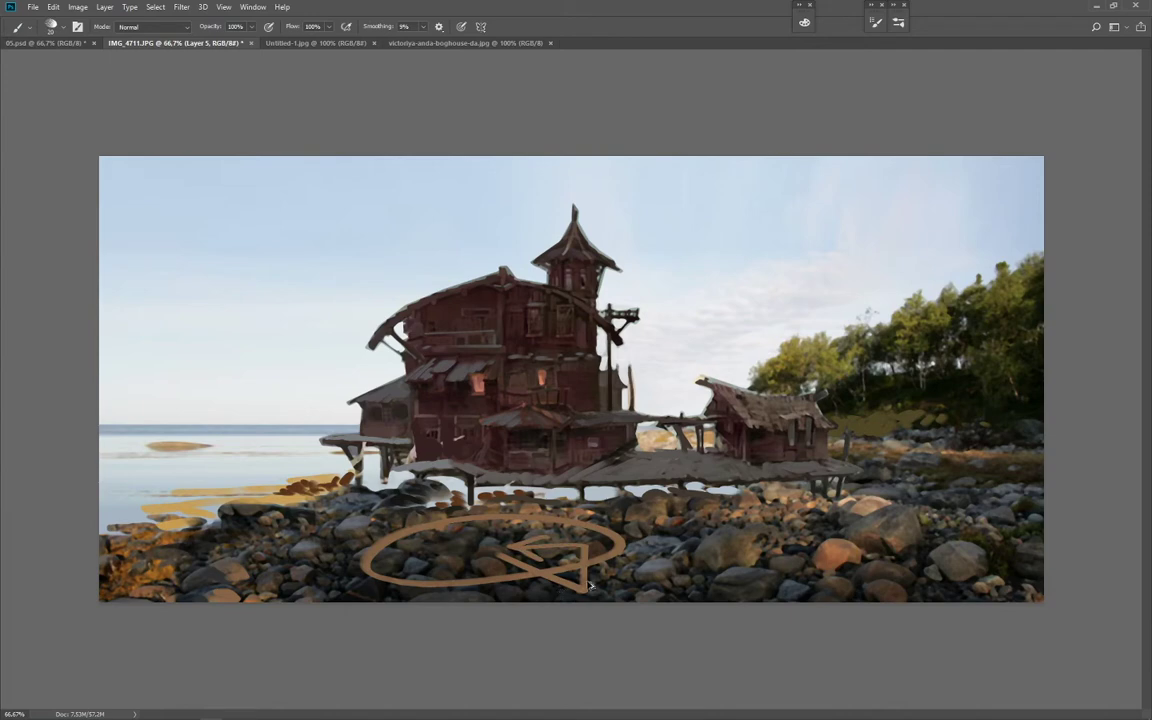
key(ctrl+z)
key(ctrl+z)
mouse_move(584, 589)
mouse_down()
mouse_move(588, 425)
mouse_move(518, 511)
mouse_up()
key(ctrl+z)
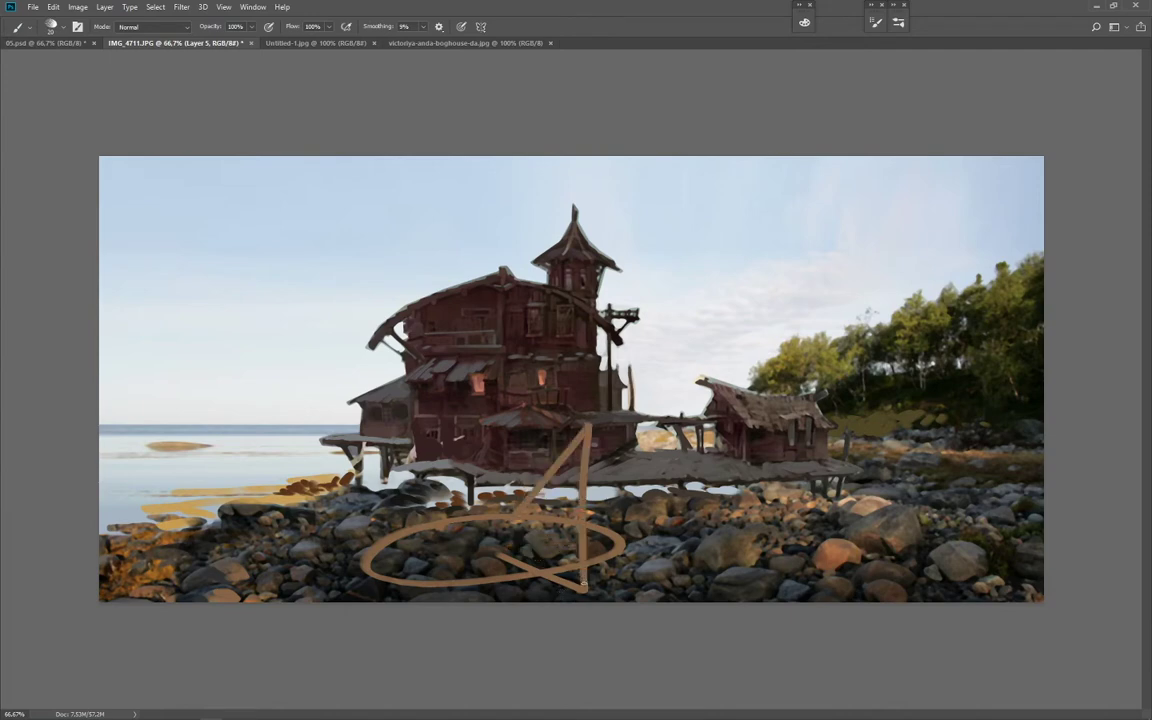
mouse_move(584, 583)
mouse_down()
mouse_move(537, 264)
mouse_move(470, 441)
mouse_up()
drag(454, 381, 489, 411)
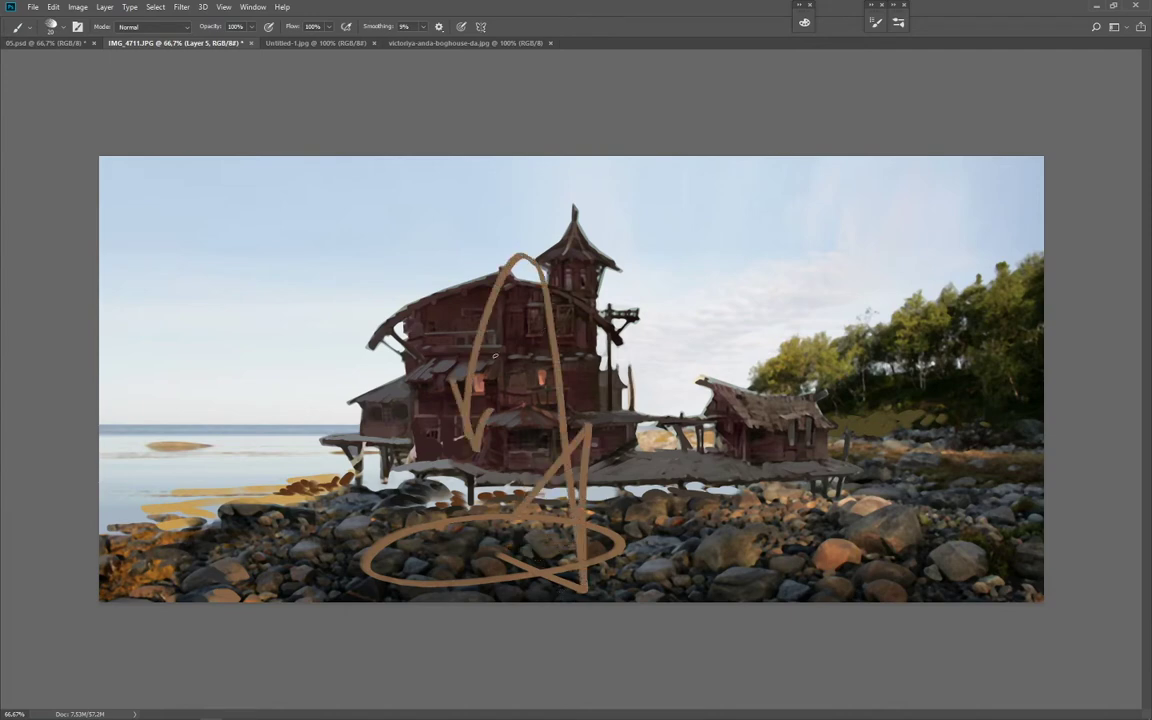
key(ctrl+z)
key(ctrl+z)
key(ctrl+z)
key(ctrl+z)
key(ctrl+z)
key(ctrl+z)
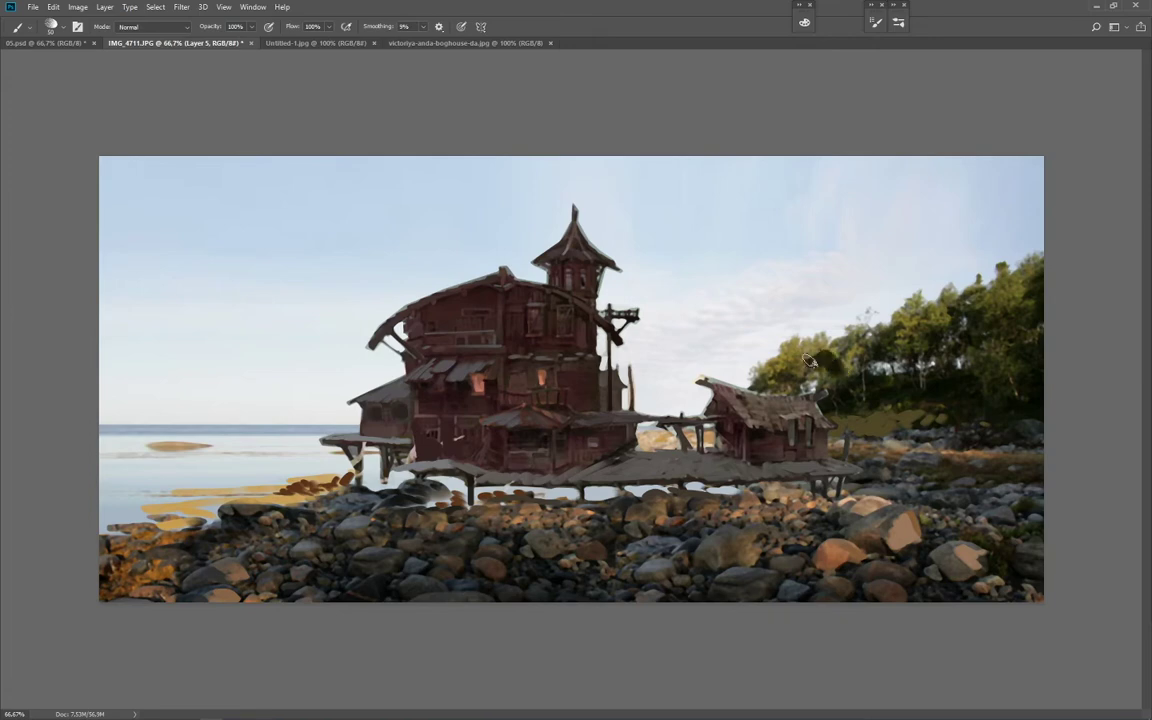
Step: Block in the tree crowns directly behind the hut as a flat olive mass, checking values in the greyscale proof view
alt+click(842, 348)
drag(824, 358, 772, 378)
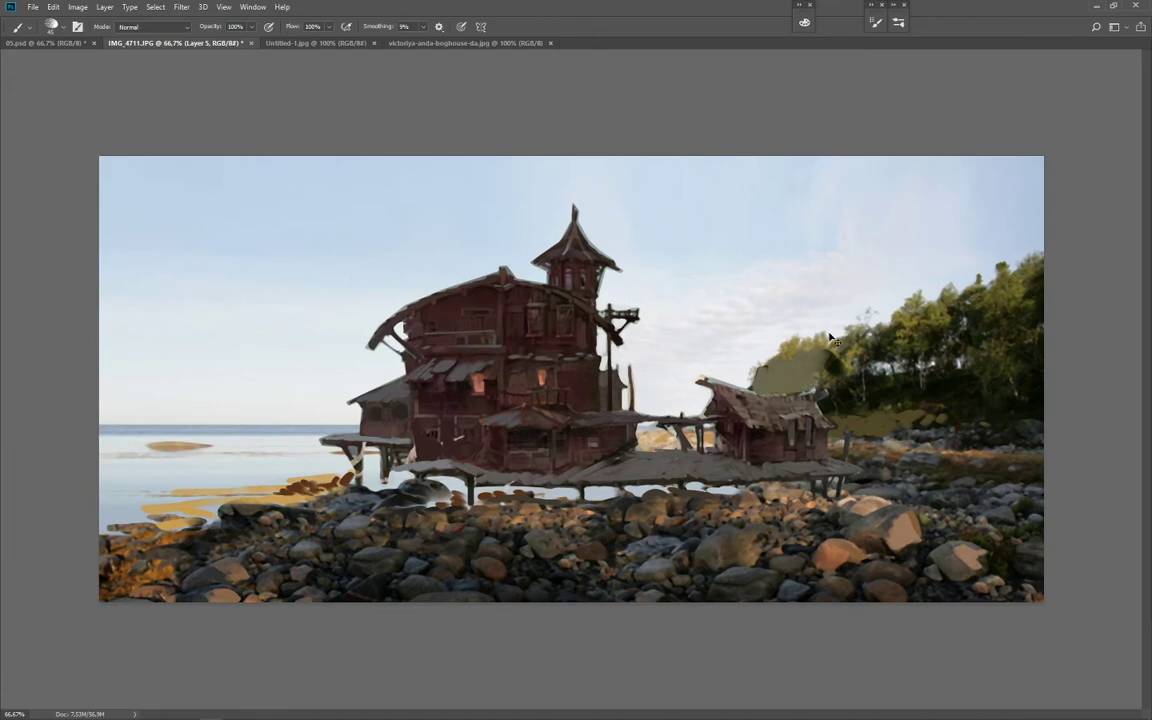
key(ctrl+y)
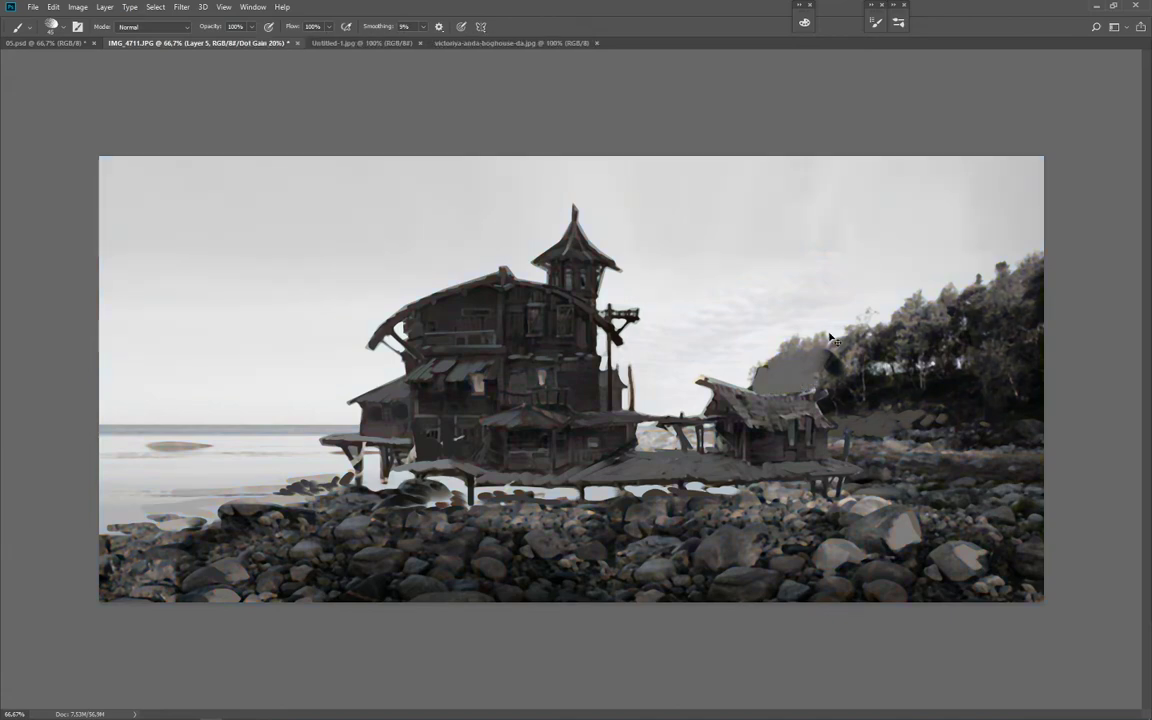
key(ctrl+y)
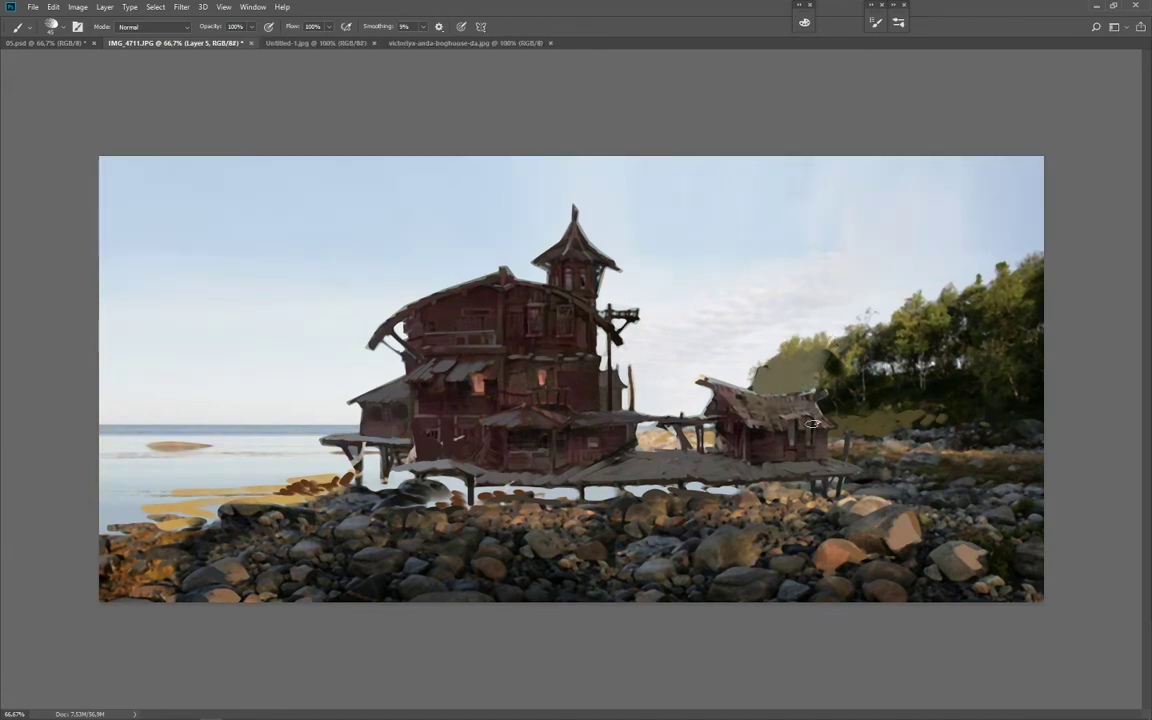
mouse_move(810, 361)
mouse_down()
mouse_move(838, 365)
mouse_move(764, 360)
mouse_move(780, 354)
mouse_up()
alt+click(818, 339)
key(bracketleft)
key(bracketleft)
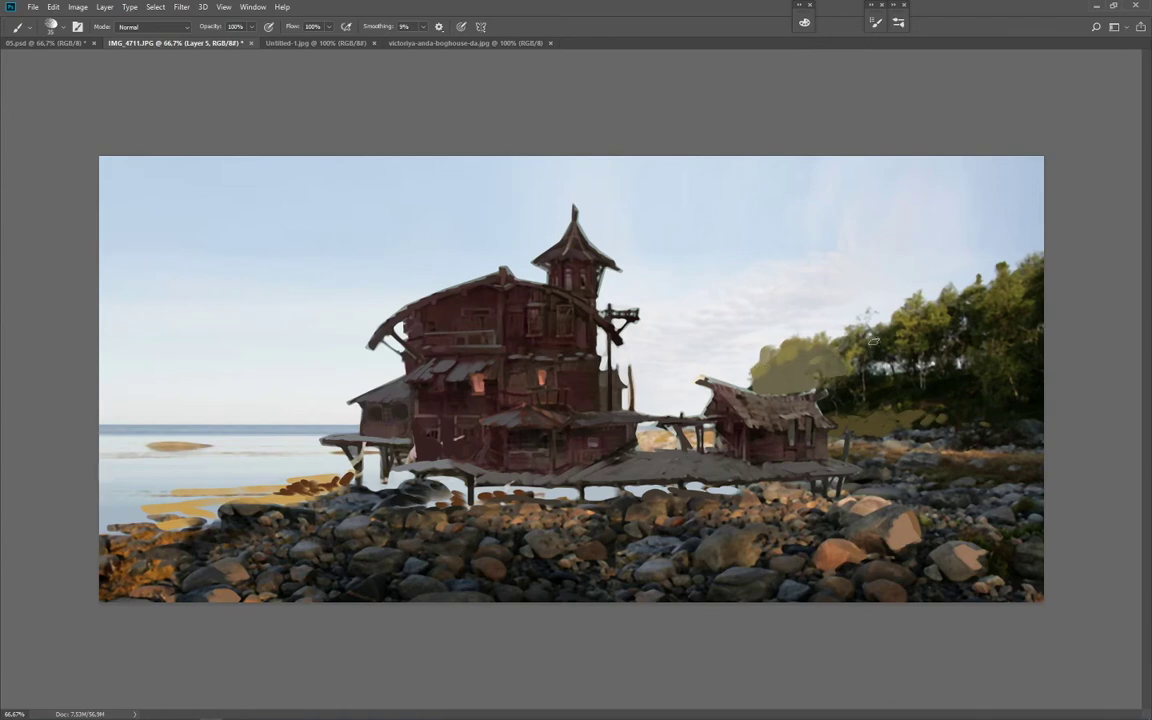
Step: Paint yellow-green tufts on the next tree's crown and a darker olive bush beneath it, beside the hut
alt+click(909, 321)
drag(885, 317, 848, 331)
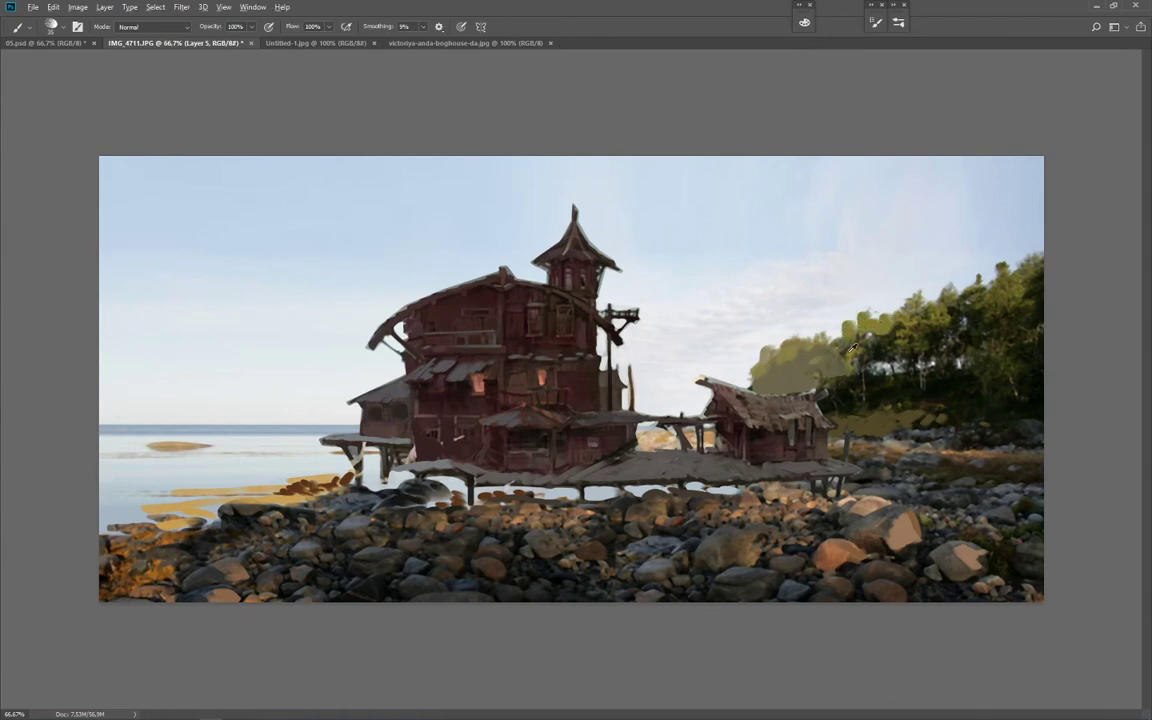
alt+click(804, 385)
mouse_move(812, 385)
mouse_down()
mouse_move(845, 400)
mouse_move(824, 408)
mouse_move(841, 416)
mouse_move(868, 377)
mouse_move(876, 403)
mouse_move(939, 363)
mouse_move(839, 410)
mouse_move(887, 406)
mouse_up()
alt+click(892, 390)
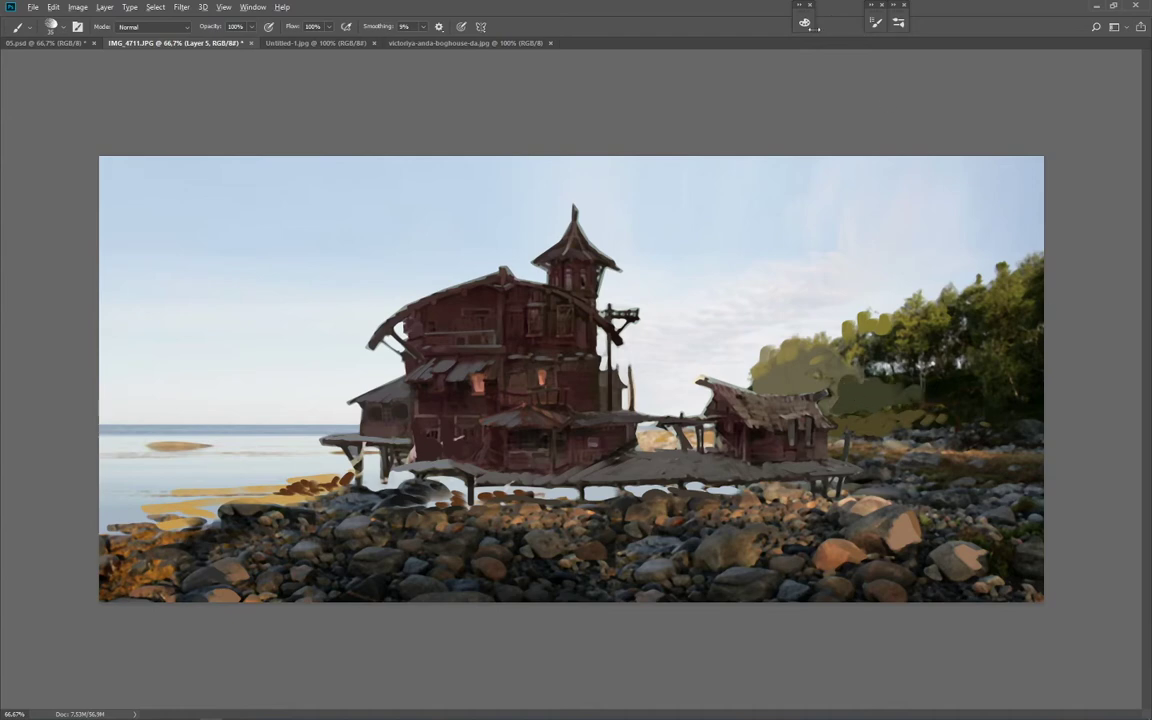
click(899, 22)
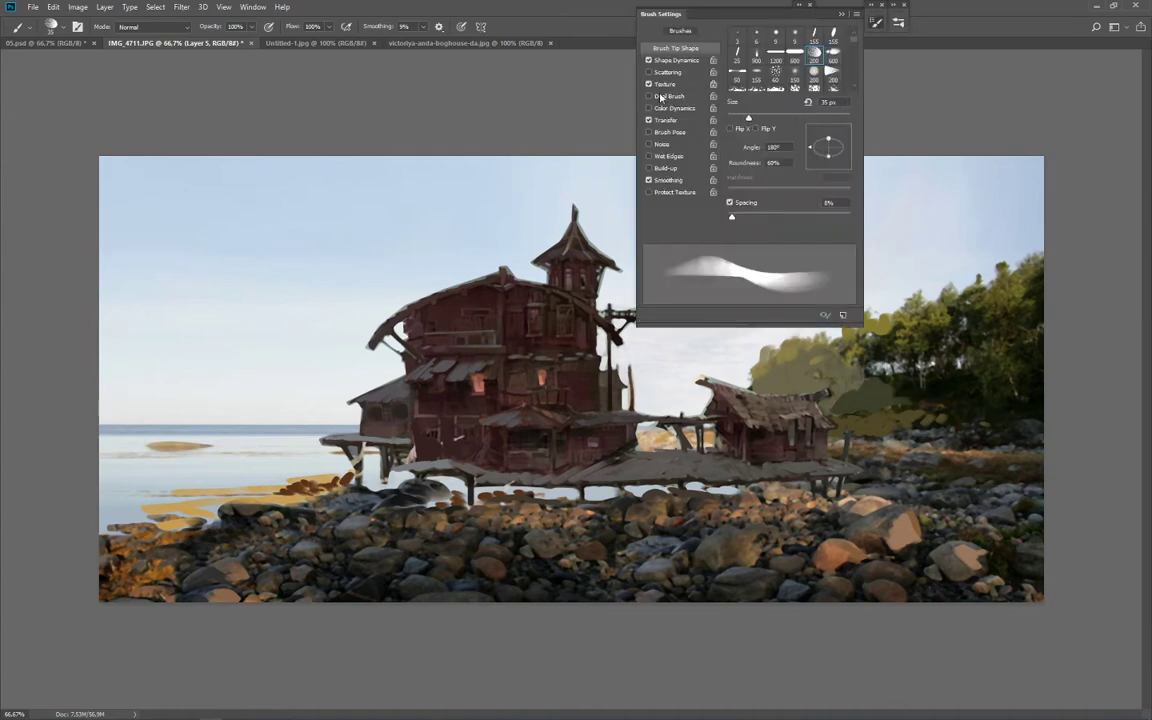
click(875, 22)
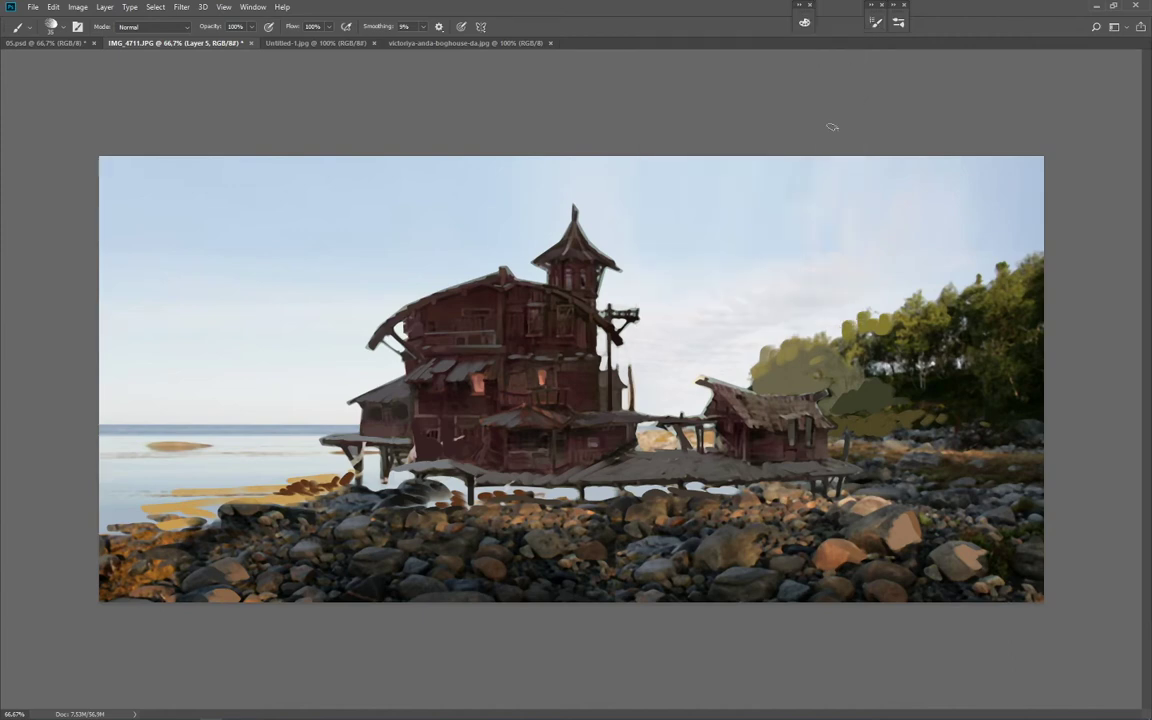
Step: Extend the bushes beside the hut over the dark undergrowth using muted greens sampled from the foliage
key(bracketright)
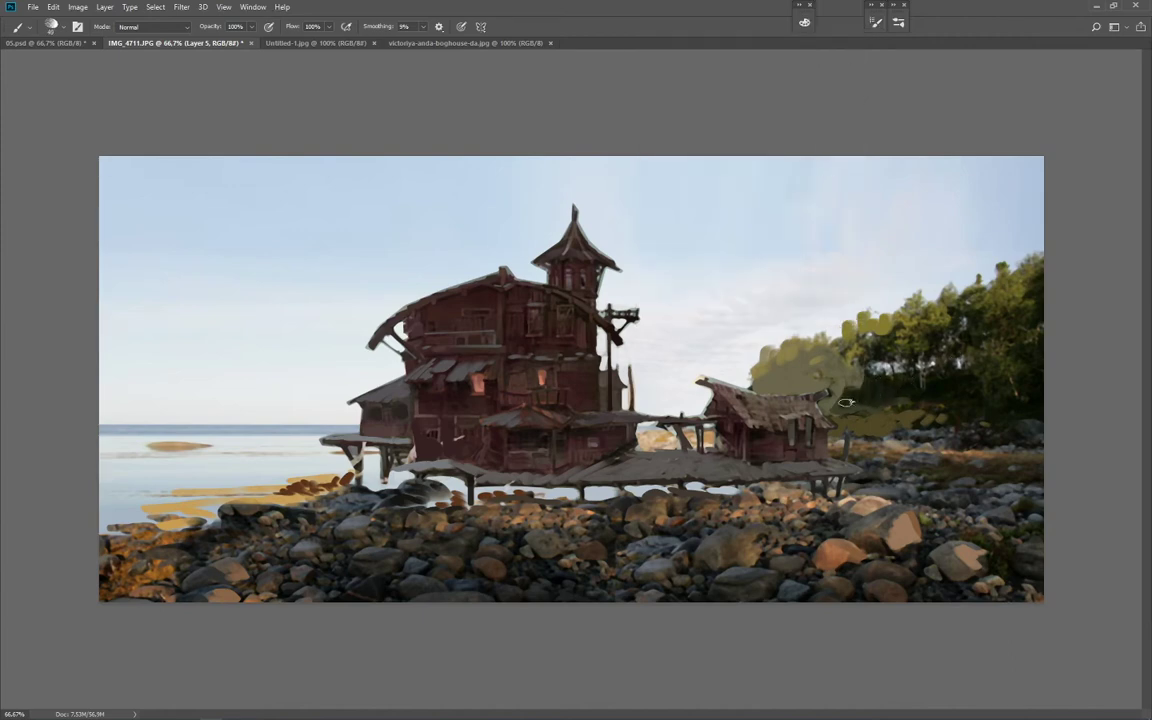
alt+click(845, 376)
mouse_move(852, 382)
mouse_down()
mouse_move(901, 384)
mouse_move(867, 389)
mouse_move(946, 386)
mouse_move(842, 411)
mouse_move(871, 375)
mouse_move(853, 409)
mouse_move(922, 392)
mouse_up()
key(bracketright)
key(bracketright)
alt+click(934, 392)
Step: Paint a pale sky gap between the tree crowns and darken the ridge beam of the hut's roof
alt+click(880, 285)
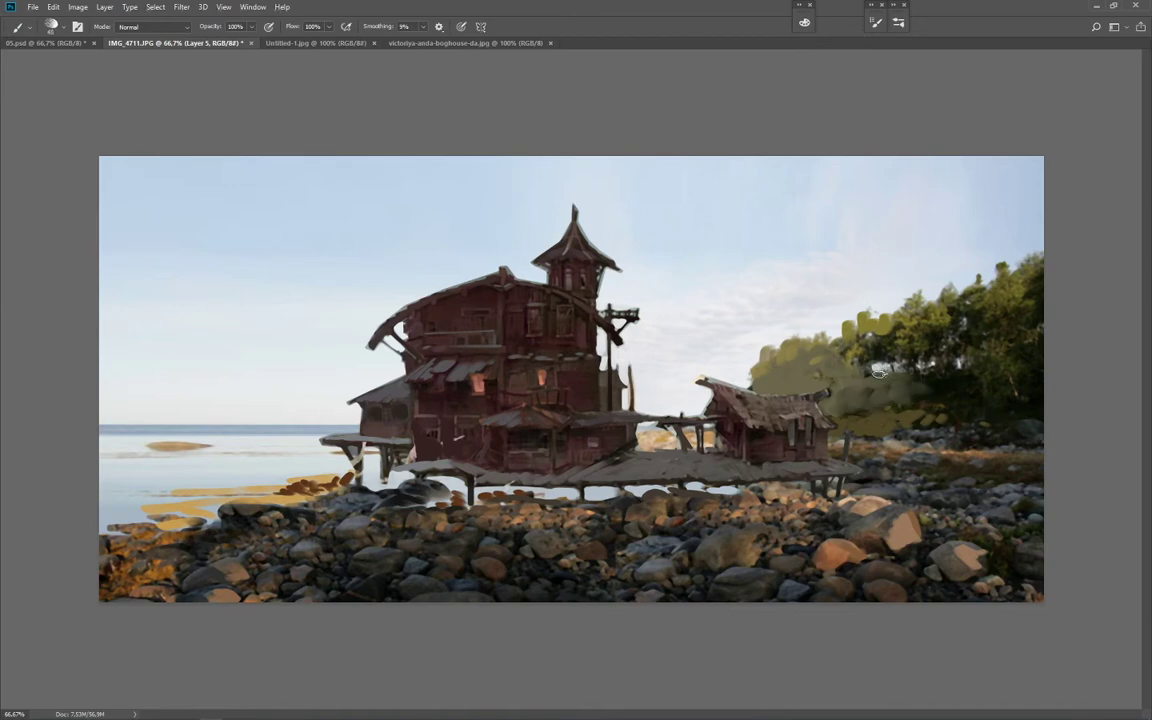
key(bracketleft)
key(bracketleft)
alt+click(817, 396)
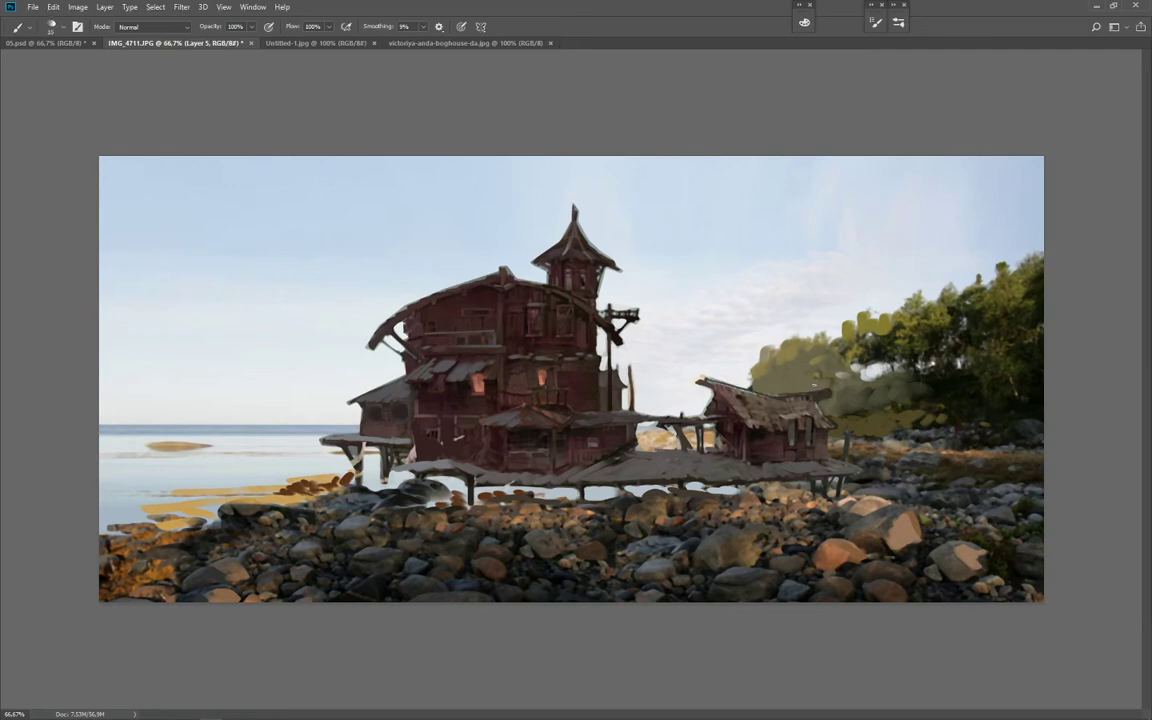
Step: Shade the olive tree crowns behind the hut with darker foliage strokes around the sky gap
key(bracketright)
key(bracketright)
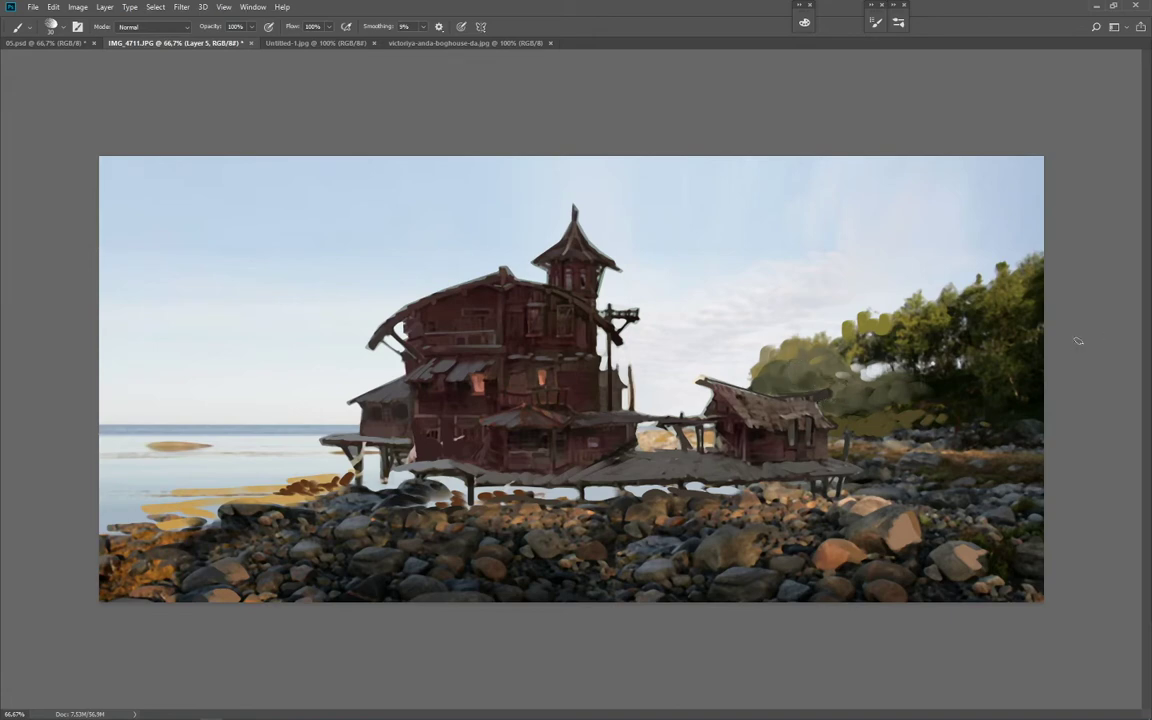
alt+click(838, 375)
key(])
drag(869, 339, 877, 360)
key(bracketleft)
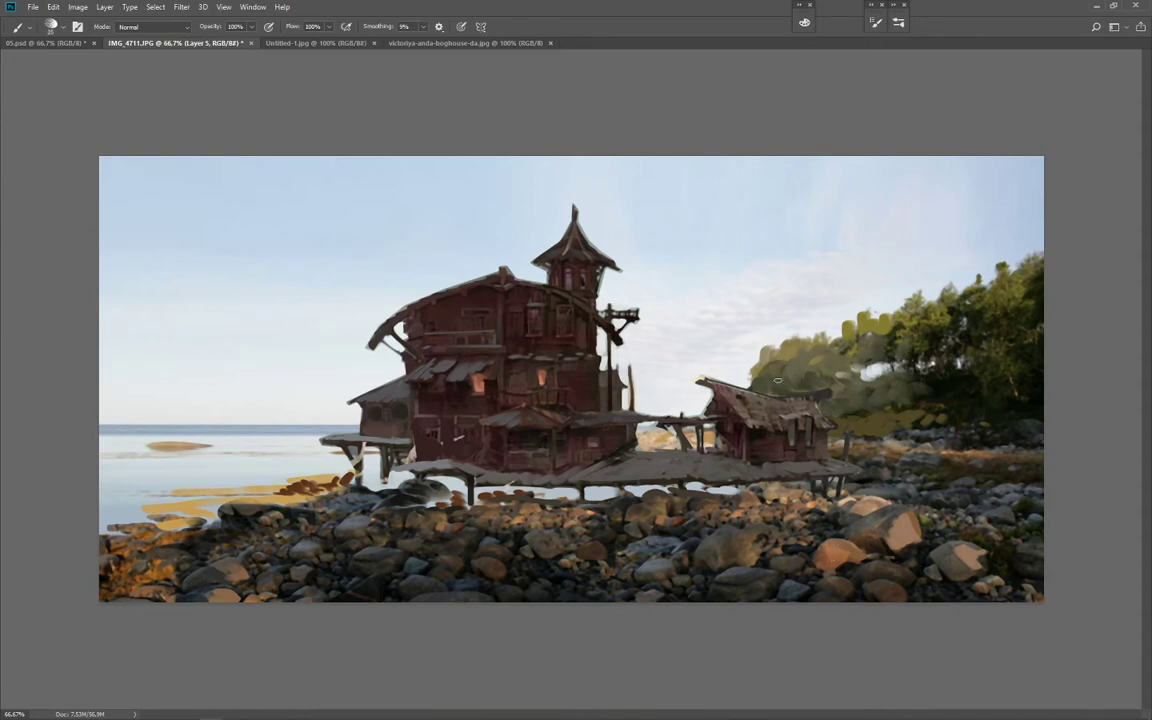
Step: Paint the hut's front windows with a bright orange-tan glow
key(bracketleft)
drag(808, 424, 808, 446)
key(bracketright)
key(bracketright)
drag(837, 361, 906, 406)
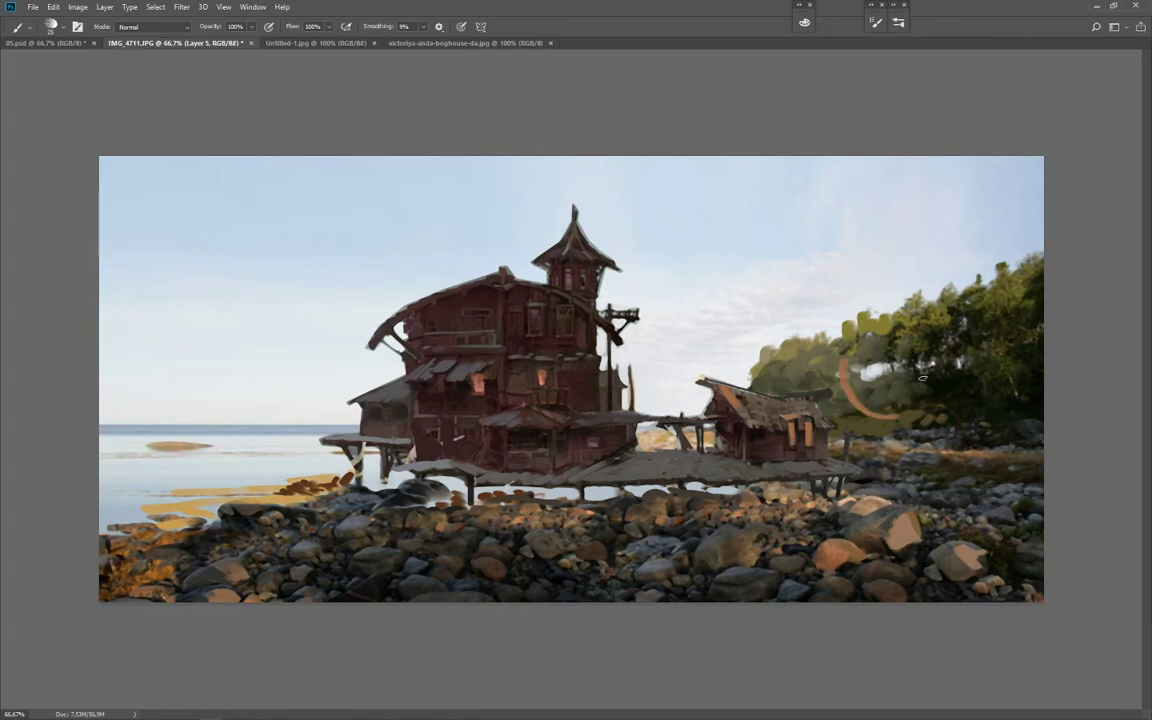
mouse_move(995, 368)
mouse_down()
mouse_move(875, 388)
mouse_move(855, 354)
mouse_up()
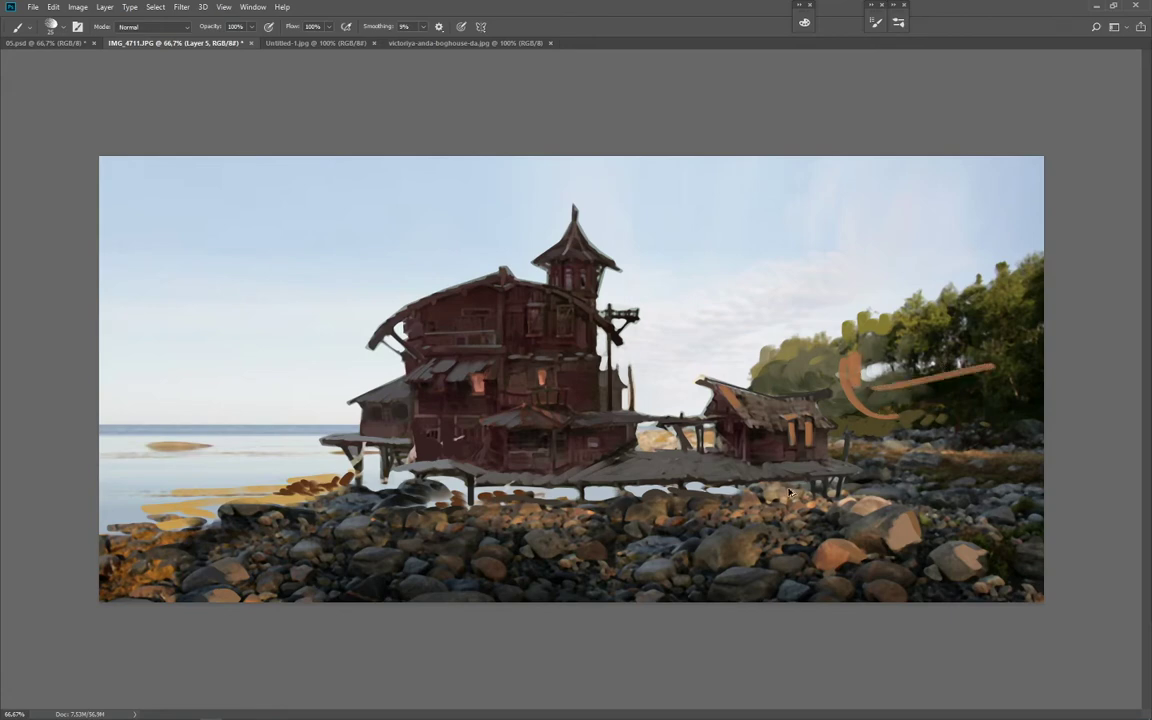
key(ctrl+z)
key(ctrl+z)
key(ctrl+z)
Step: Paint warm orange light across the upper slope of the hut's roof
key(bracketleft)
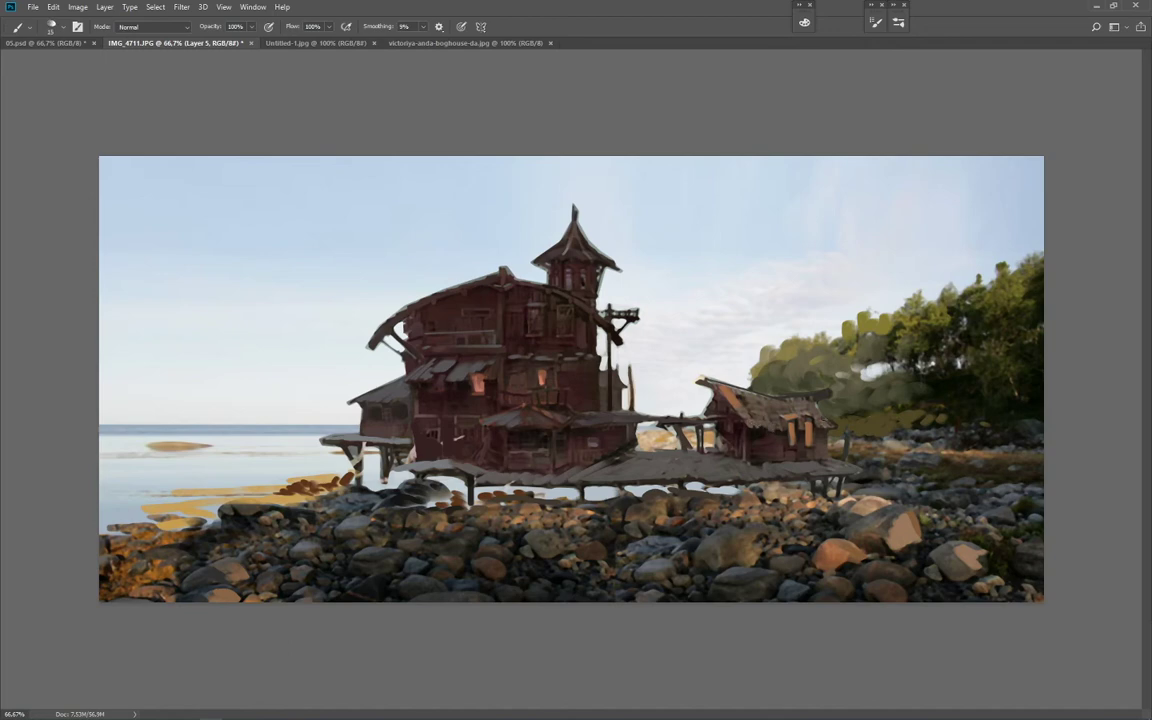
key(bracketright)
drag(744, 411, 826, 394)
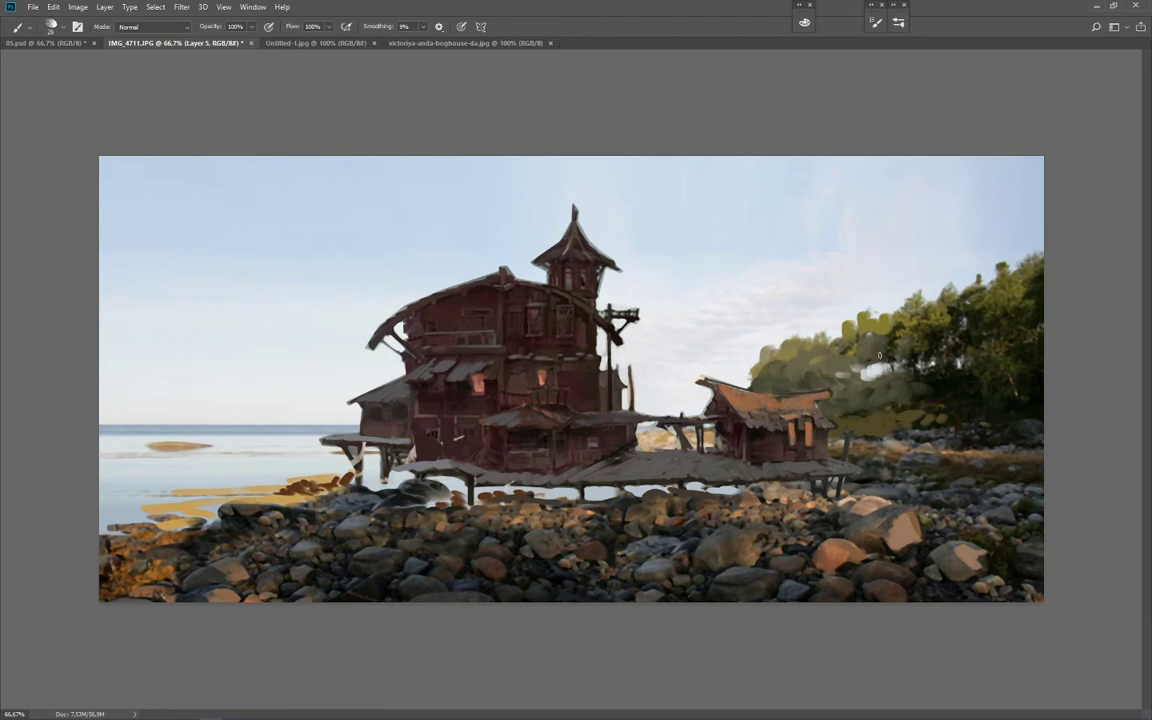
click(43, 44)
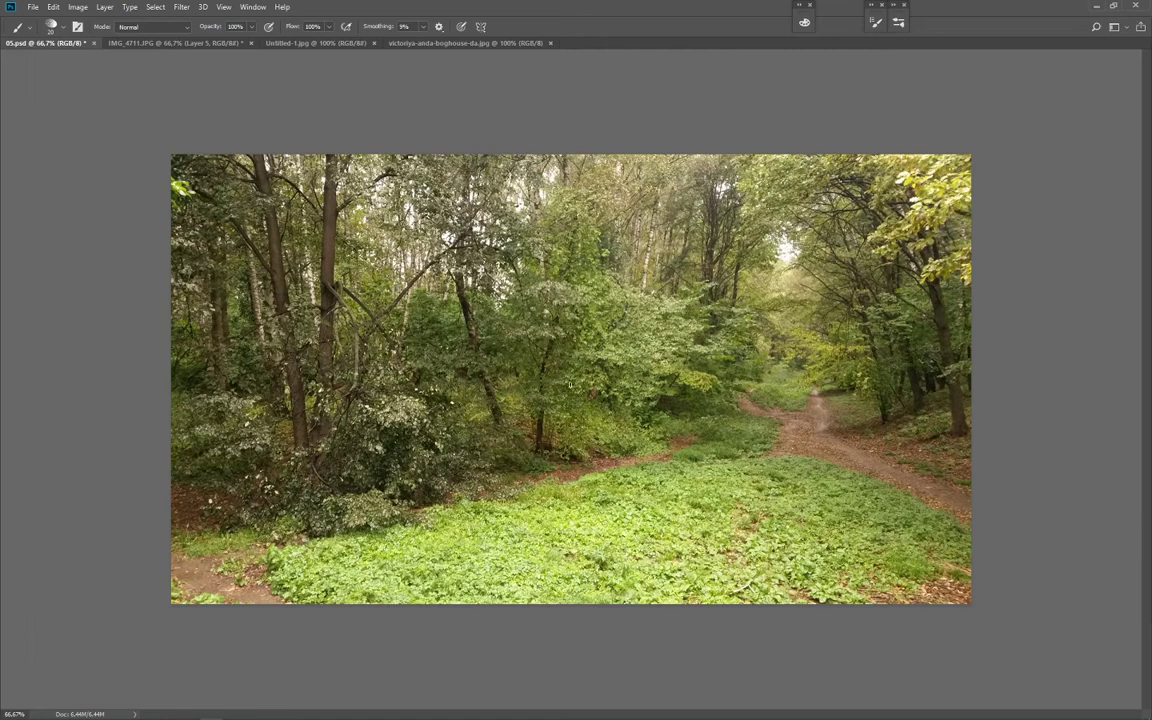
click(185, 44)
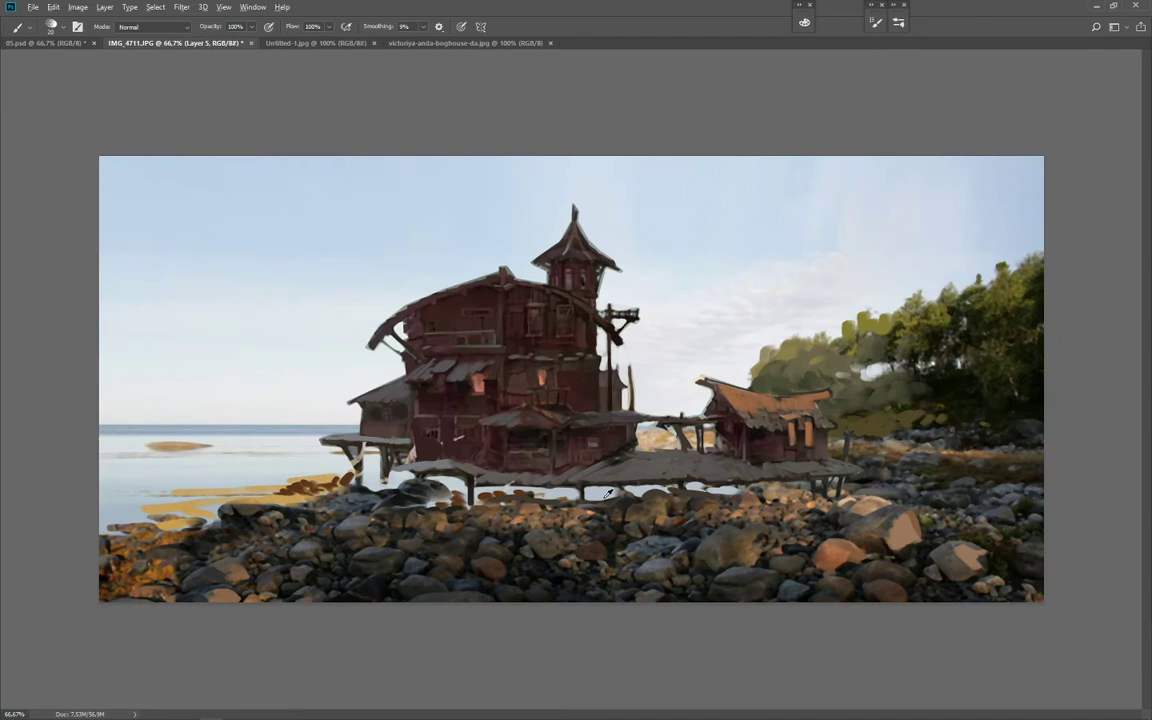
Step: Paint a pale water pool among the rocks below the main deck, with a dark rock overlapping its lower edge
mouse_move(507, 542)
mouse_down()
mouse_move(477, 520)
mouse_move(570, 504)
mouse_move(540, 496)
mouse_move(468, 531)
mouse_move(499, 526)
mouse_move(457, 527)
mouse_move(478, 529)
mouse_move(472, 543)
mouse_move(420, 532)
mouse_up()
key(bracketleft)
key(bracketleft)
key(bracketleft)
alt+click(503, 505)
alt+click(498, 527)
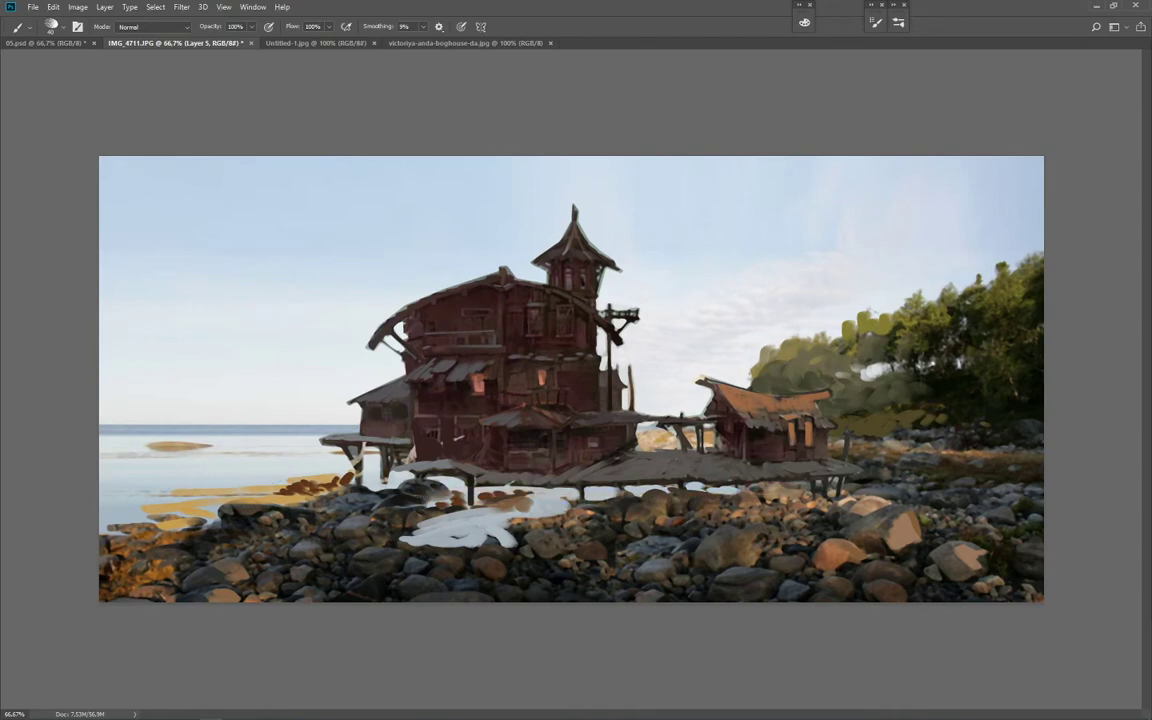
key(ctrl+z)
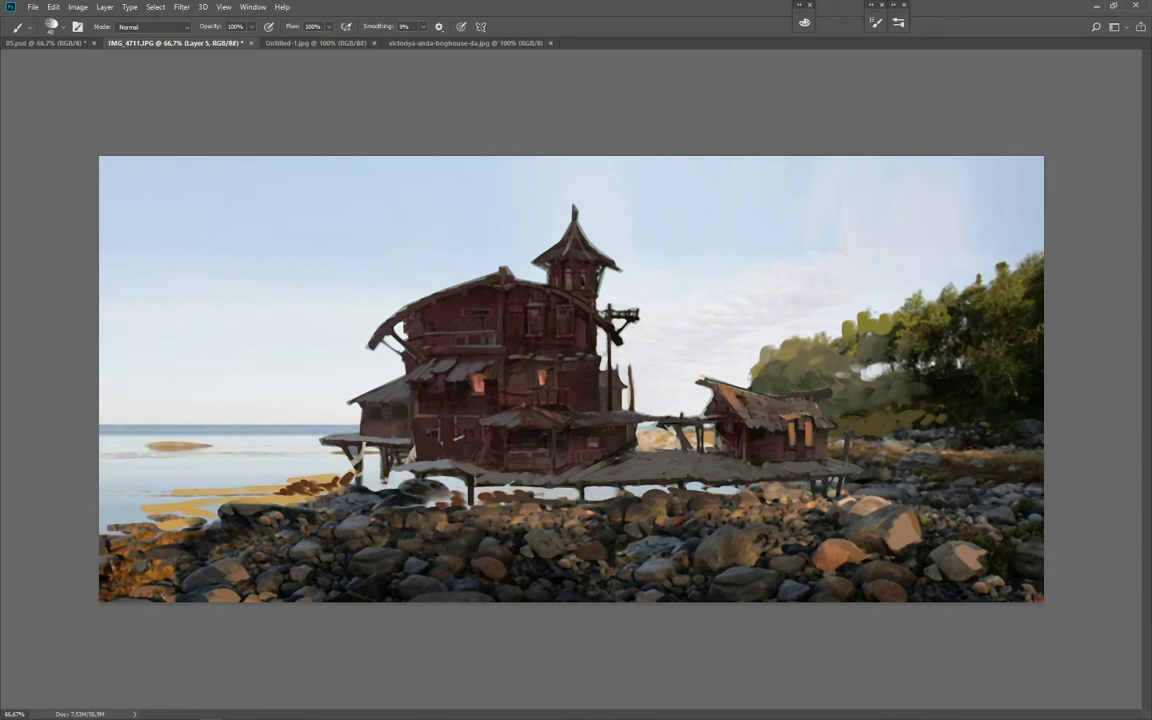
key(ctrl+shift+z)
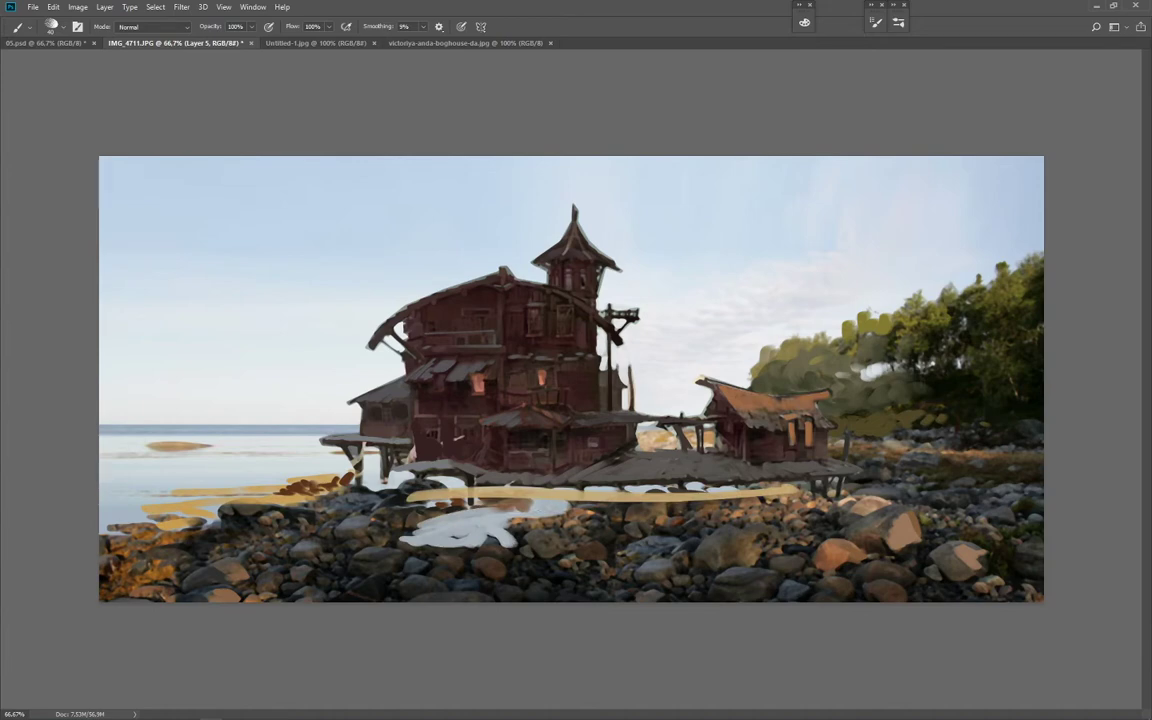
key(ctrl+z)
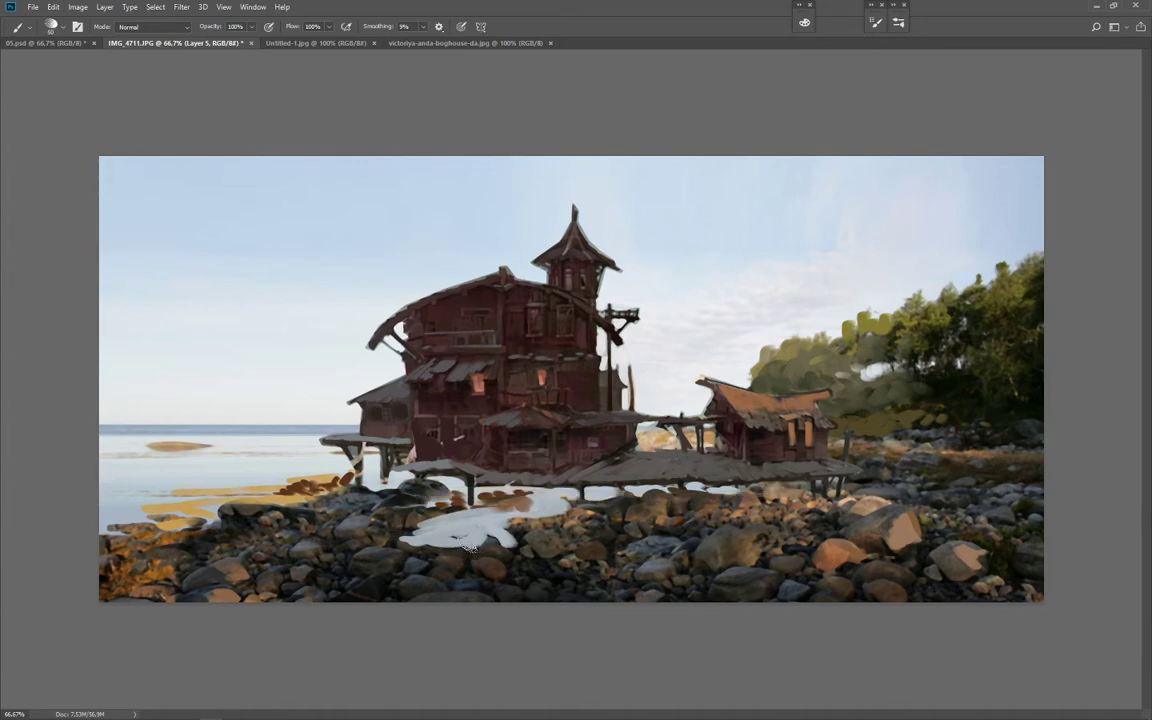
drag(470, 547, 511, 541)
drag(436, 522, 468, 513)
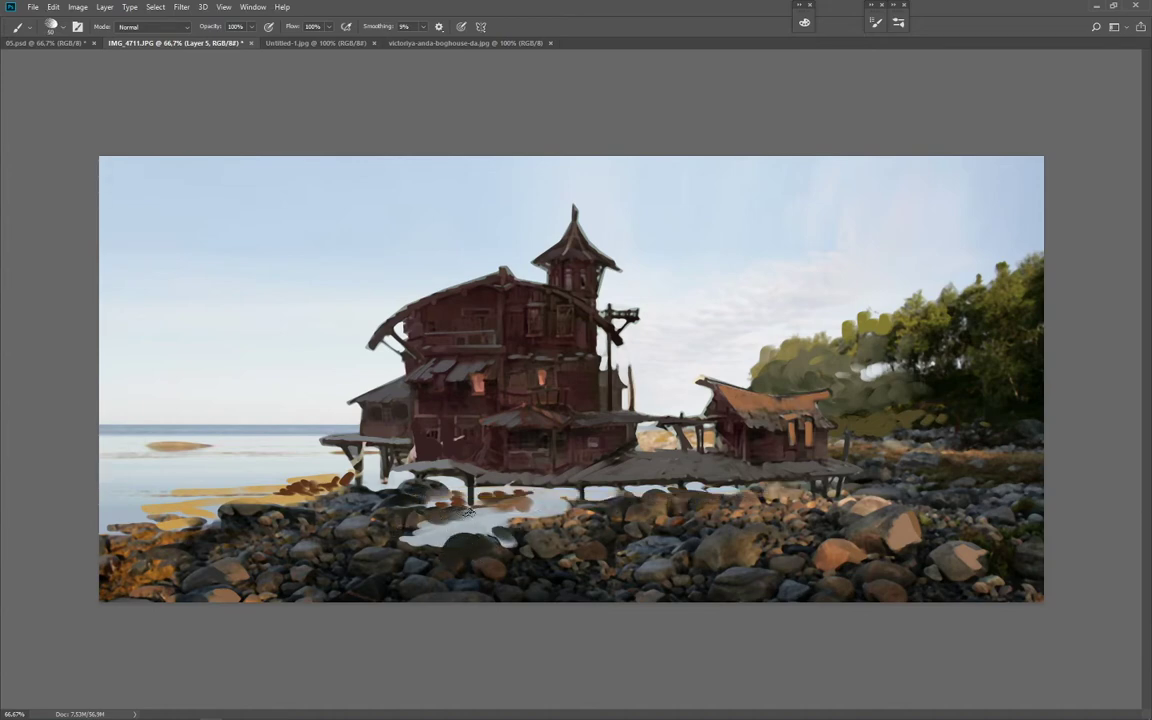
Step: Paint small pale pools among the lower-left rocks and grey reflections in the central pool and water beside the deck
key(])
key(])
mouse_move(318, 580)
mouse_down()
mouse_move(232, 590)
mouse_move(262, 590)
mouse_move(287, 567)
mouse_move(205, 585)
mouse_move(279, 563)
mouse_up()
alt+click(213, 580)
key([)
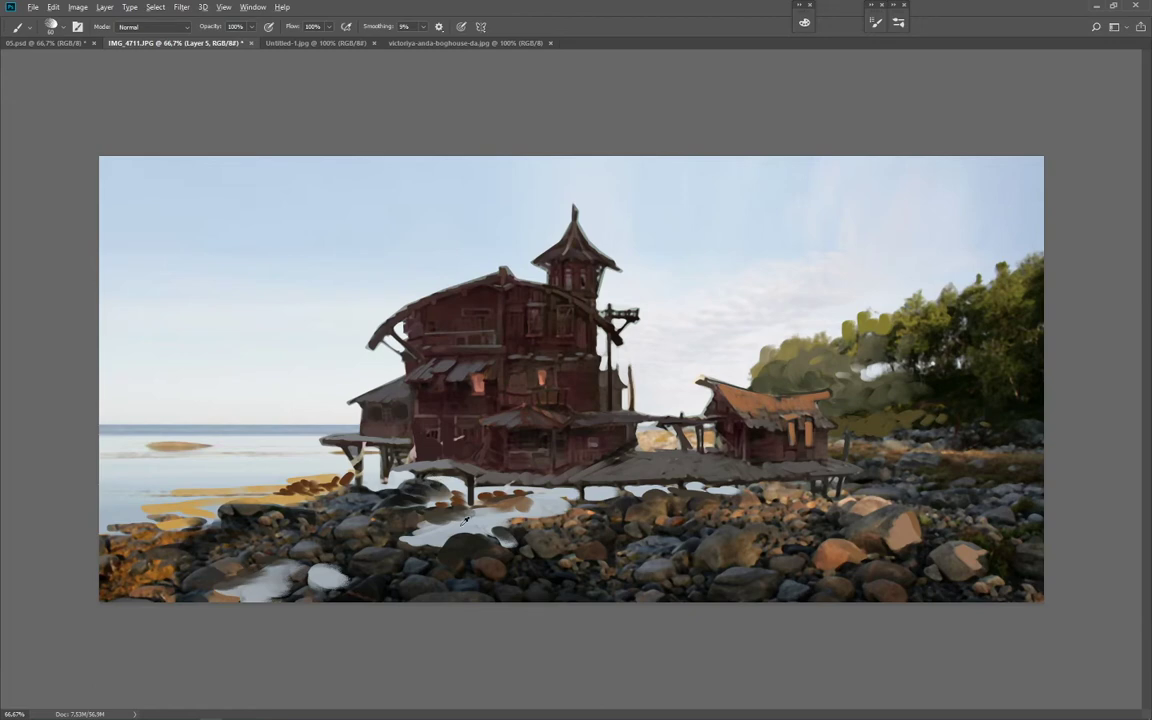
mouse_move(465, 520)
mouse_down()
mouse_move(499, 539)
mouse_move(511, 501)
mouse_move(530, 521)
mouse_move(569, 514)
mouse_move(416, 541)
mouse_up()
drag(360, 480, 410, 483)
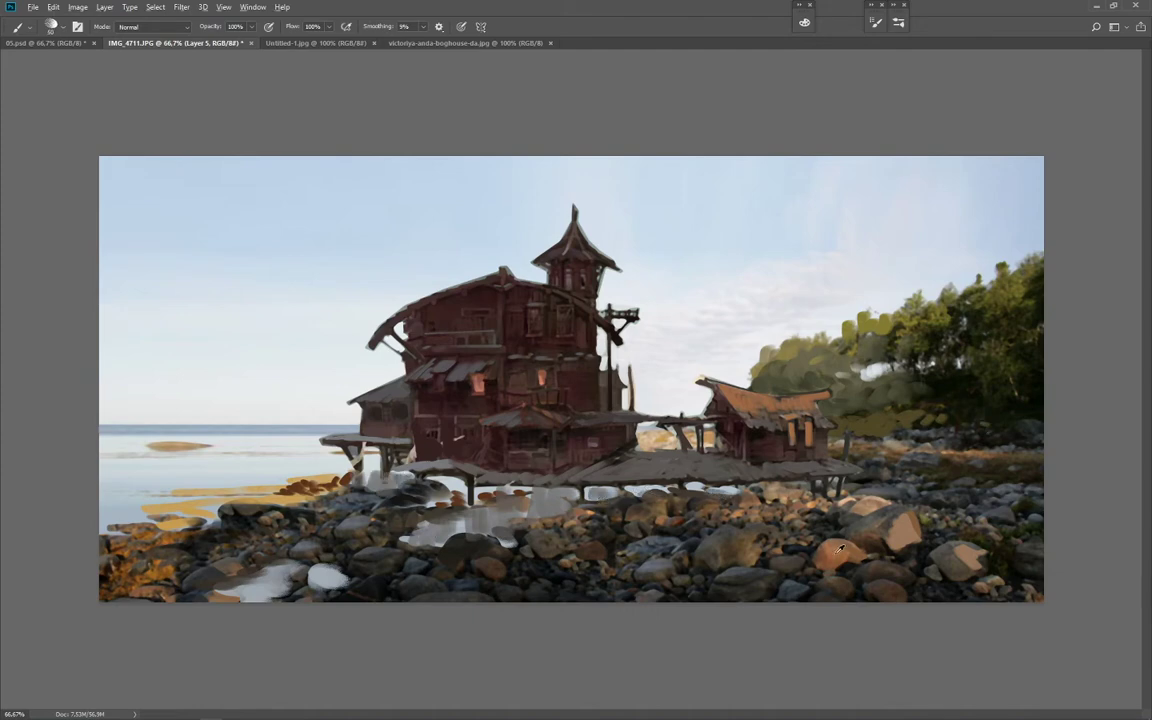
Step: Paint over the two glowing windows on the main house in dark tones
key(bracketleft)
key(bracketleft)
key(bracketleft)
key(bracketleft)
alt+click(541, 384)
key(bracketright)
drag(474, 375, 482, 392)
Step: Set the brush colour to ochre with H 43, S 54 and B 62, trying a stroke on the upper facade
click(804, 23)
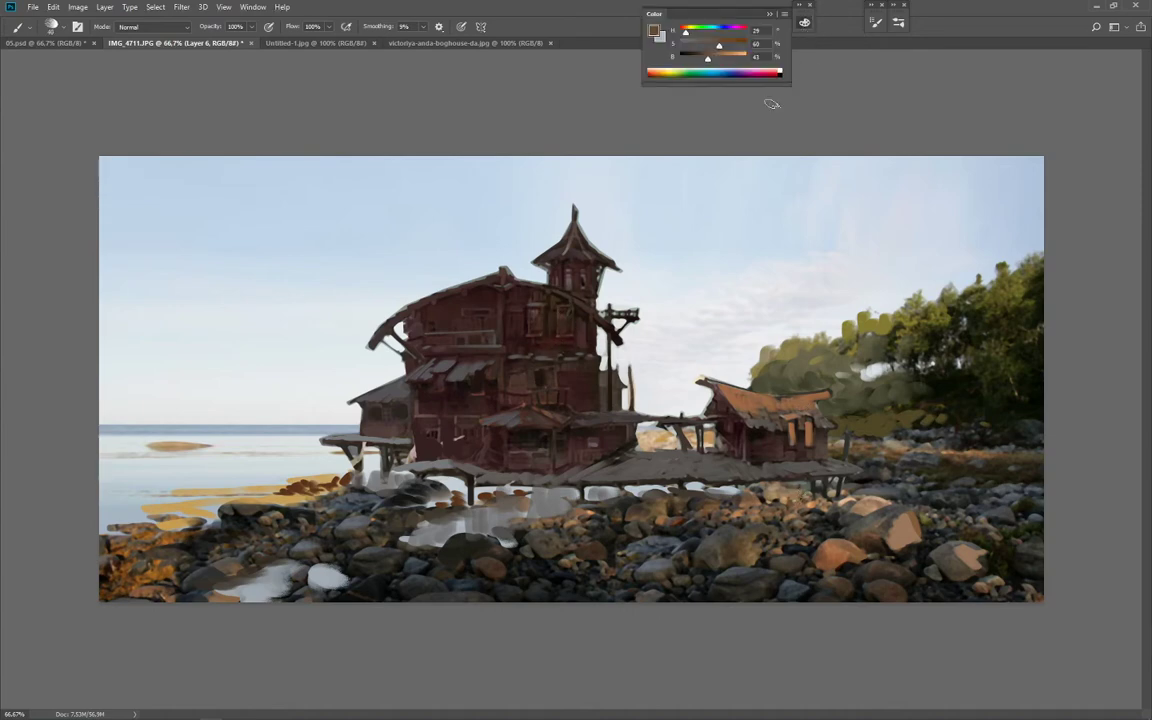
click(715, 45)
click(721, 57)
mouse_move(540, 308)
mouse_down()
mouse_move(689, 34)
mouse_move(536, 345)
mouse_up()
key(ctrl+z)
click(688, 33)
key(ctrl+alt+z)
Step: Paint warm highlights on the main house's gable post and right roof edge, and switch to a large speckled brush
key(bracketright)
key(bracketright)
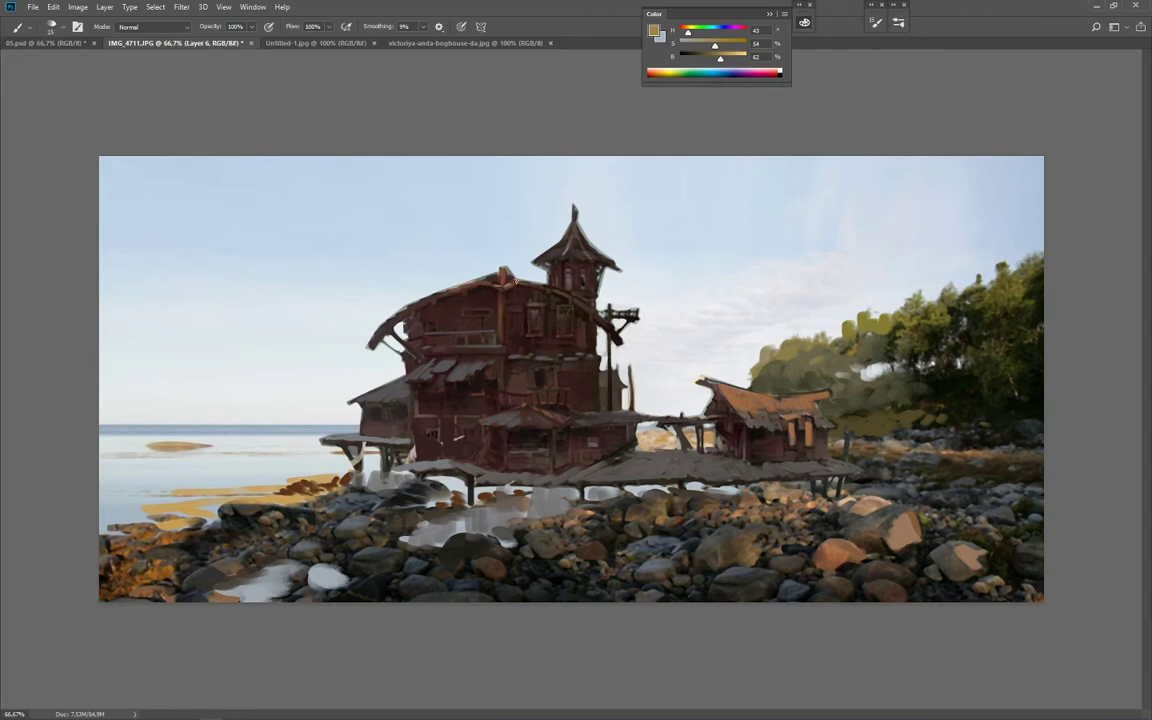
drag(516, 282, 600, 308)
key(period)
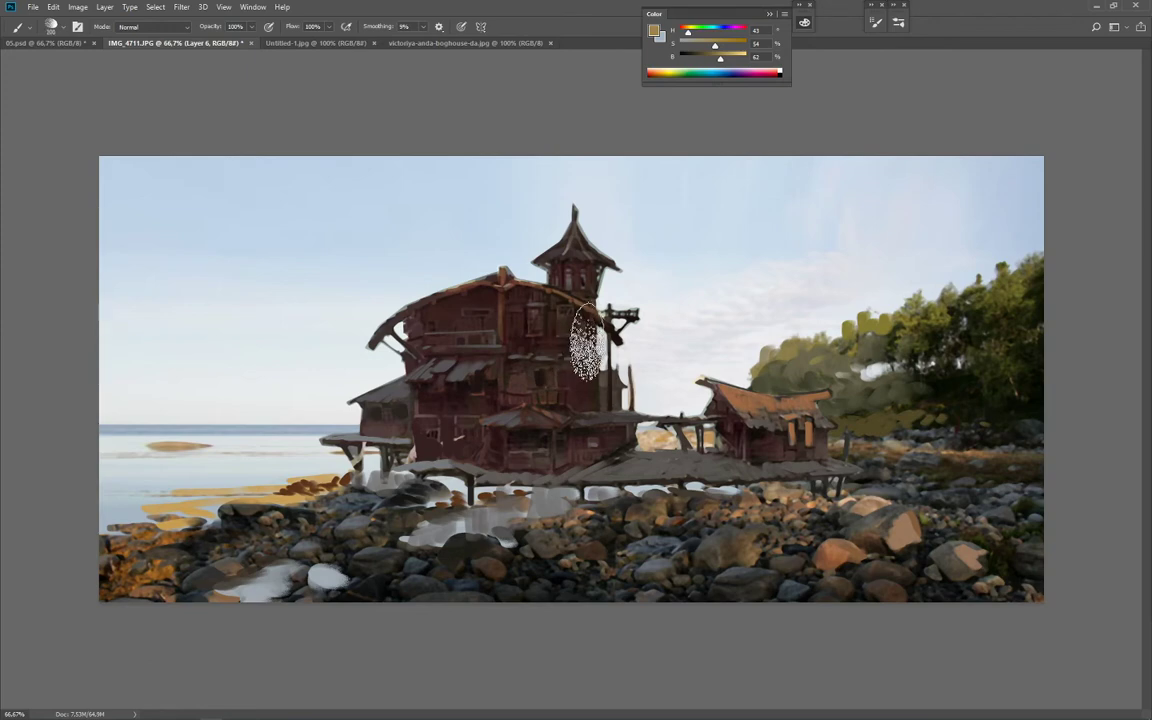
Step: Paint speckled ochre light across the main house's upper facade with the large textured brush, then add smaller warm touches along its right side
key(bracketright)
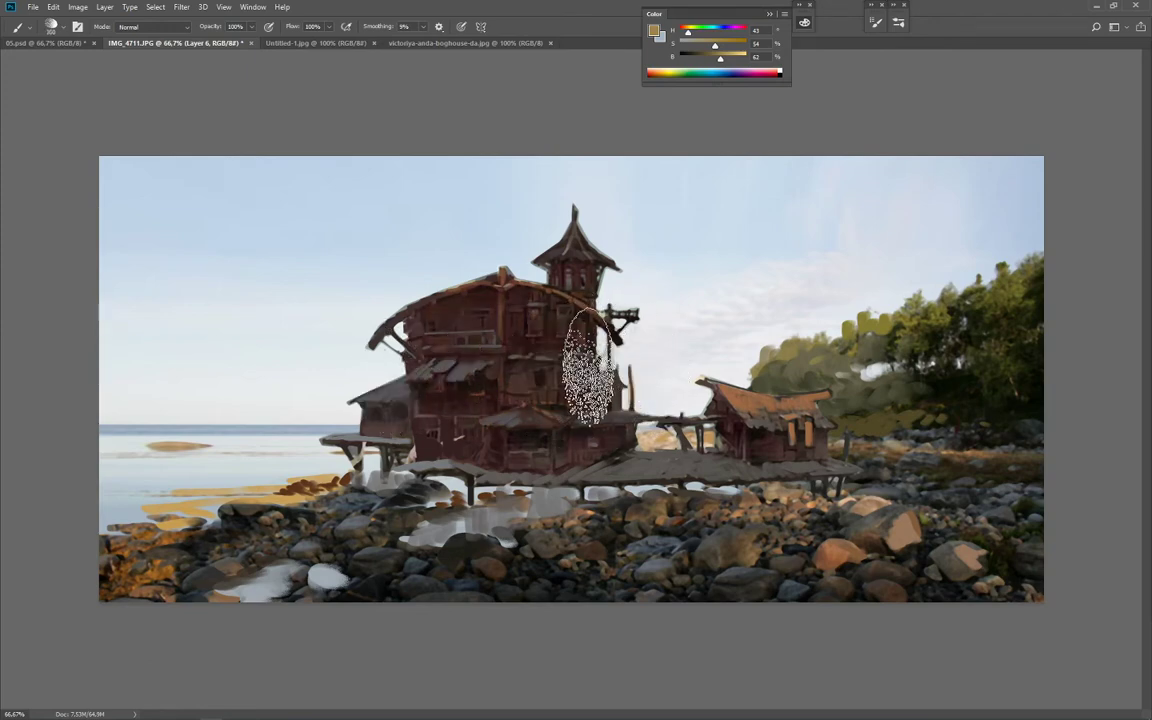
key(bracketleft)
drag(580, 350, 435, 340)
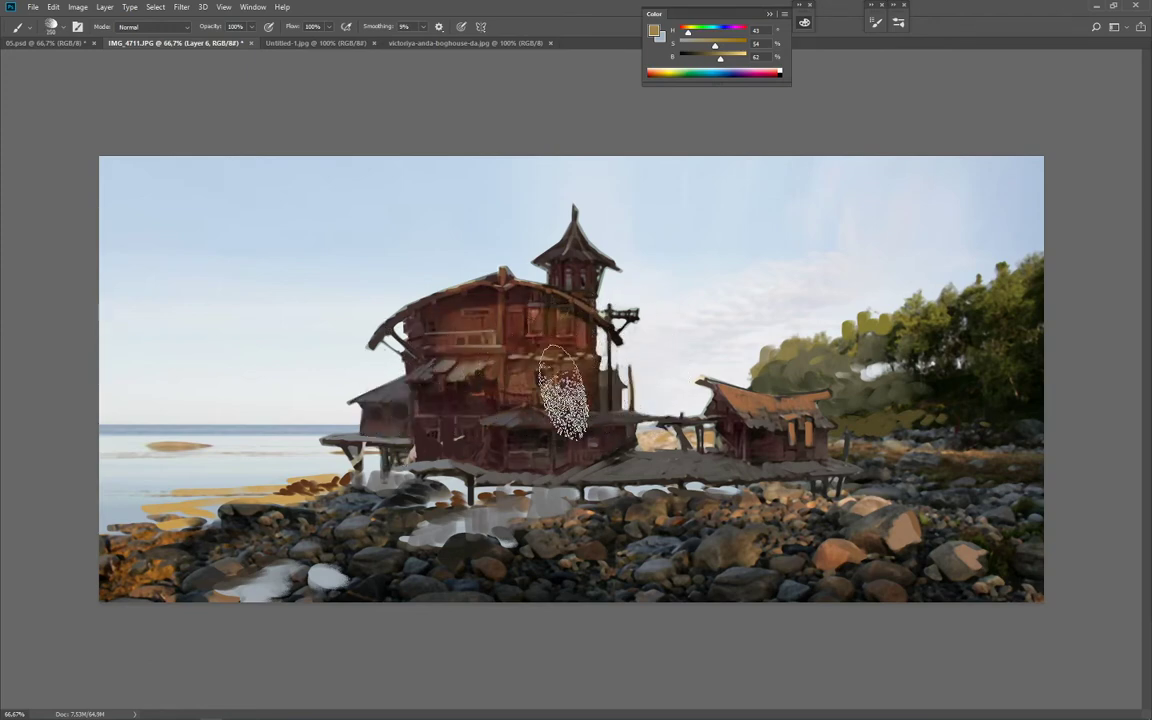
key(ctrl+z)
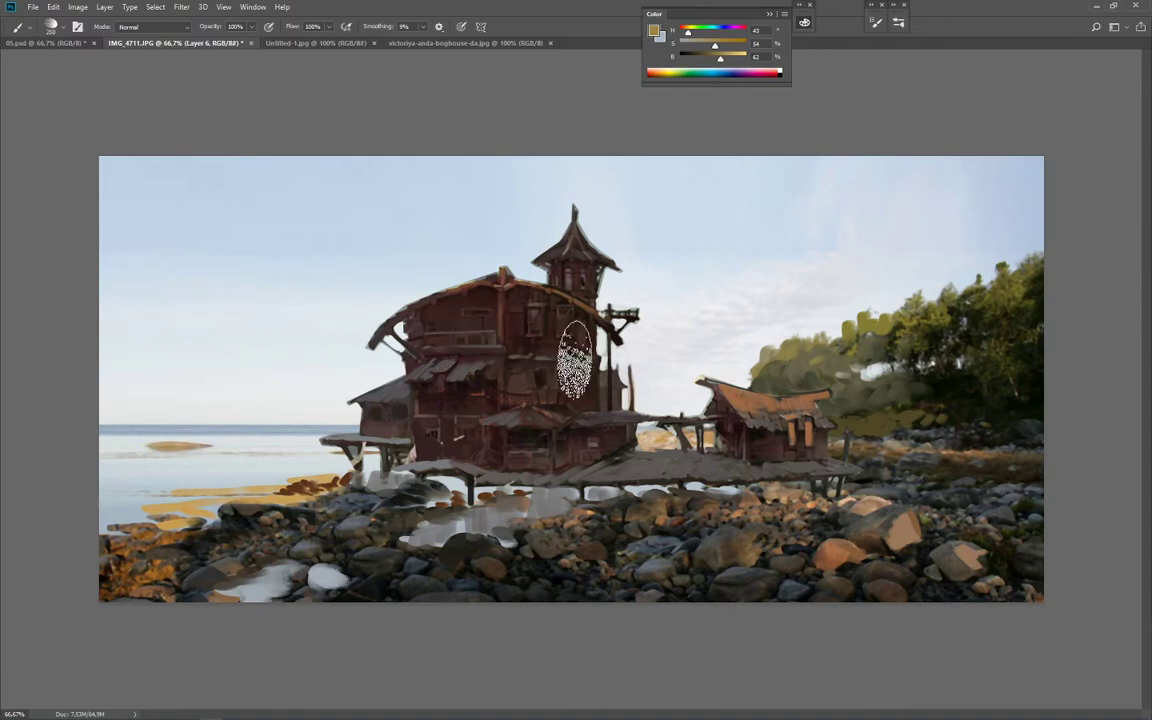
drag(571, 352, 437, 355)
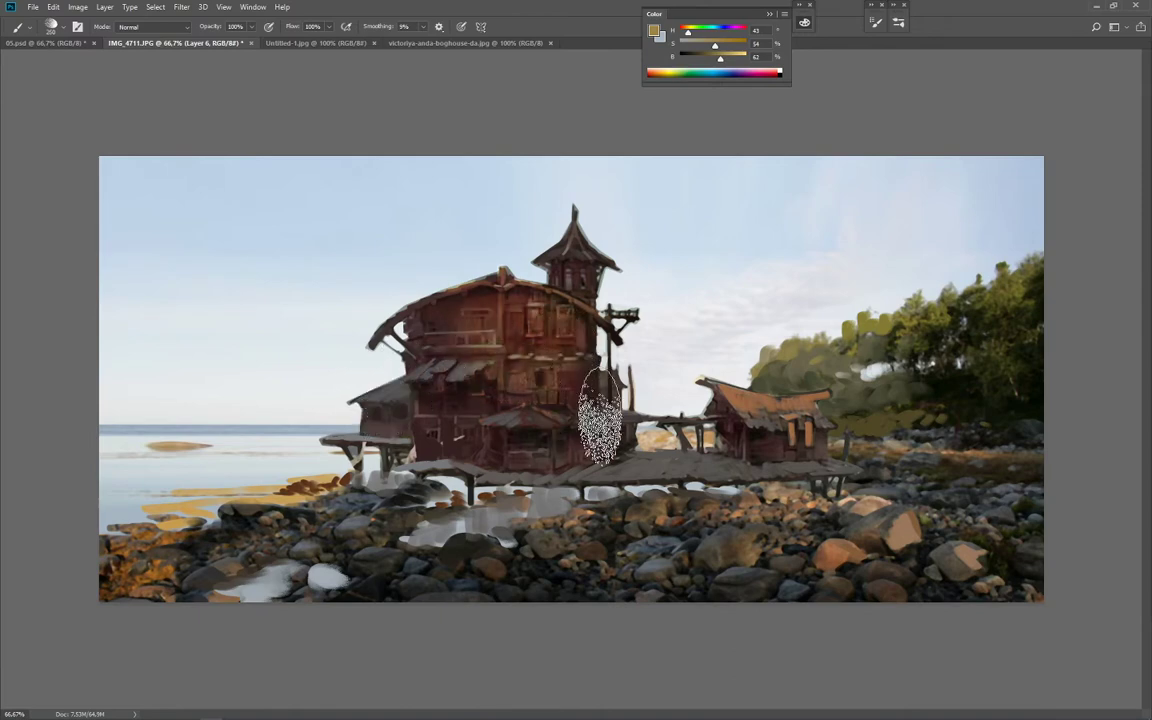
key(bracketleft)
key(bracketleft)
key(bracketleft)
key(bracketleft)
key(bracketleft)
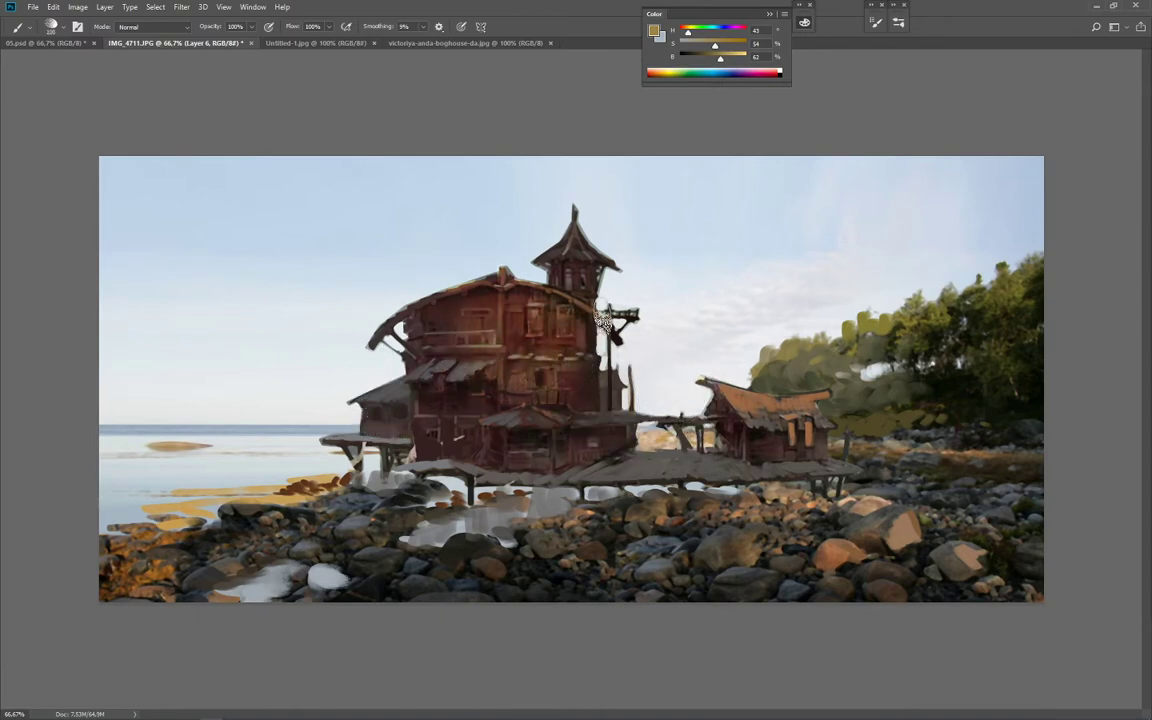
Step: Erase the excess ochre speckles from the grey awning and the area below the balcony on the main house
key(e)
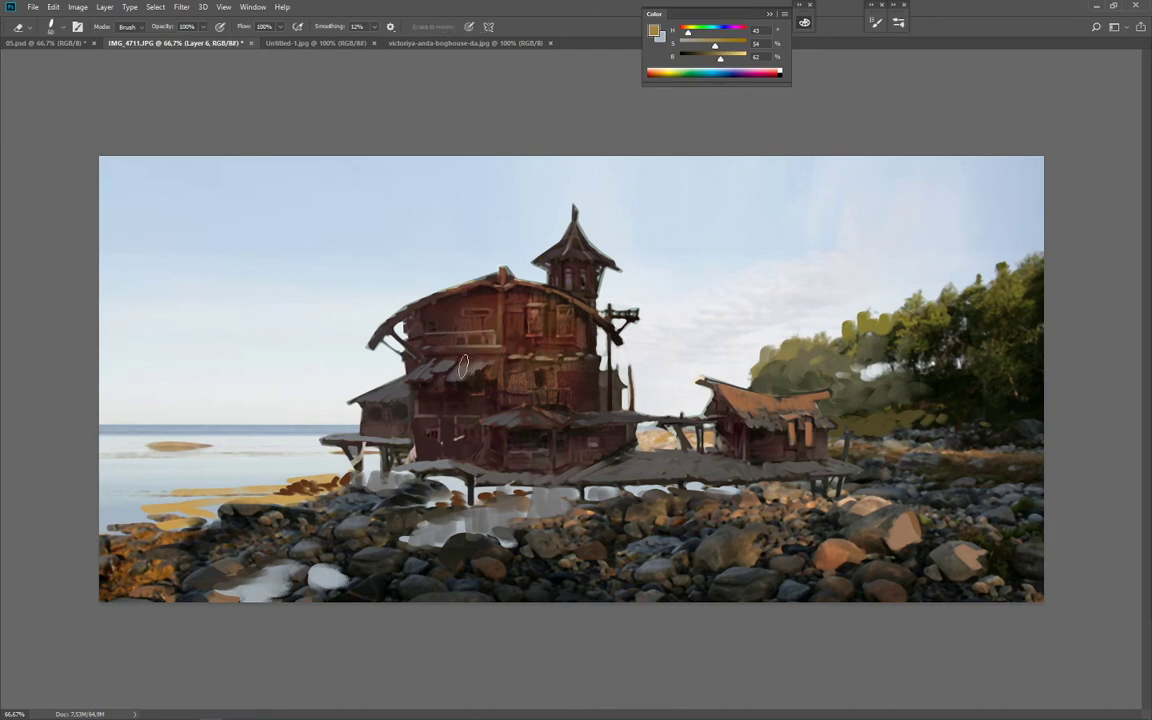
drag(463, 372, 496, 384)
drag(438, 353, 495, 347)
key(bracketright)
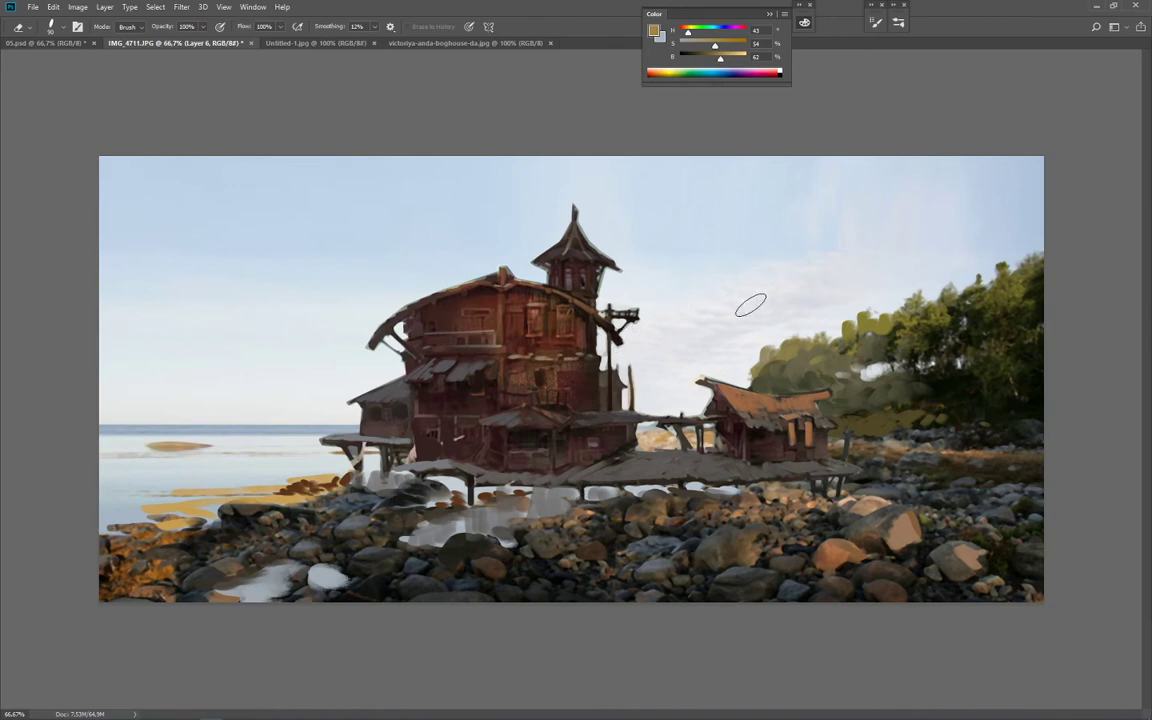
Step: Paint warm ochre highlights on the tower and on the wooden lookout beam projecting beside the main house
key(b)
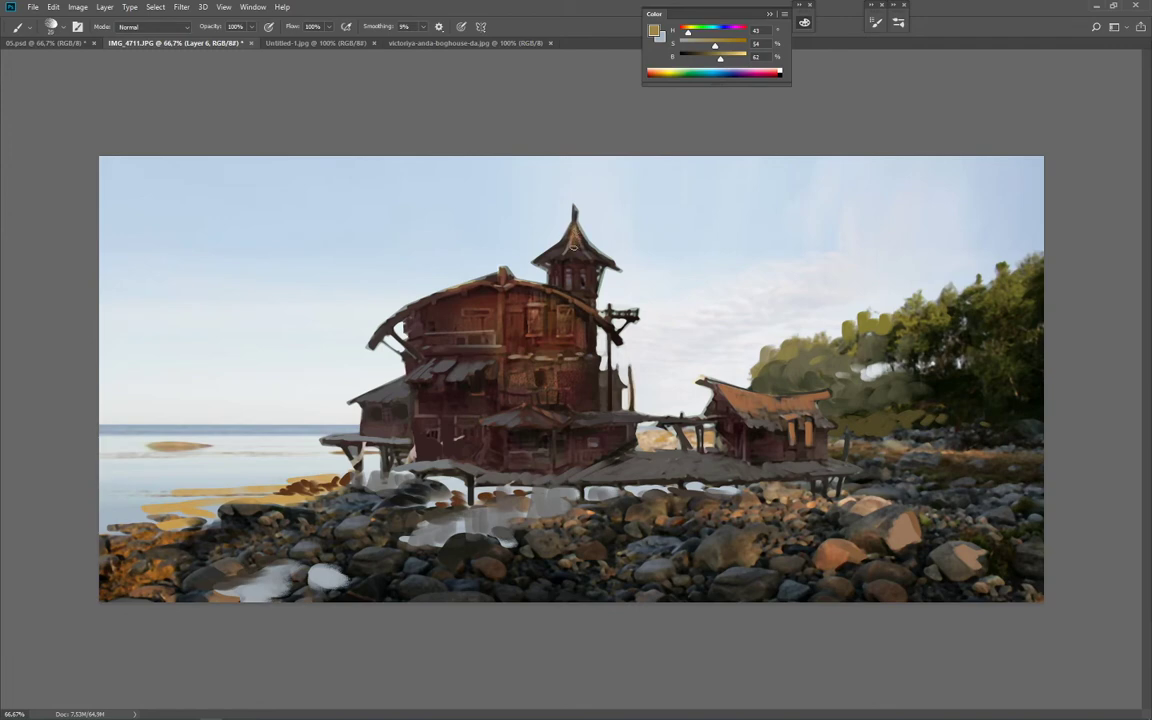
mouse_move(568, 271)
mouse_down()
mouse_move(586, 302)
mouse_move(576, 292)
mouse_move(635, 315)
mouse_up()
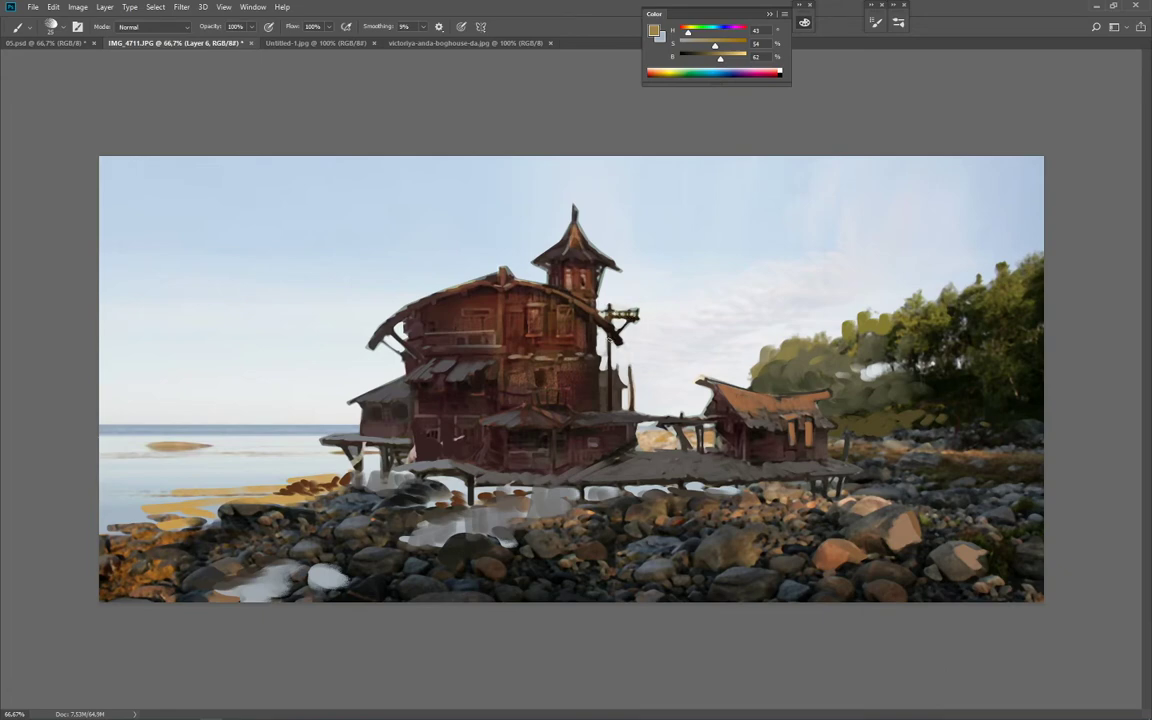
key(bracketright)
Step: Examine the painting at thumbnail size, comparing the overpainted house and shore with the earlier version
key(ctrl+minus)
key(ctrl+minus)
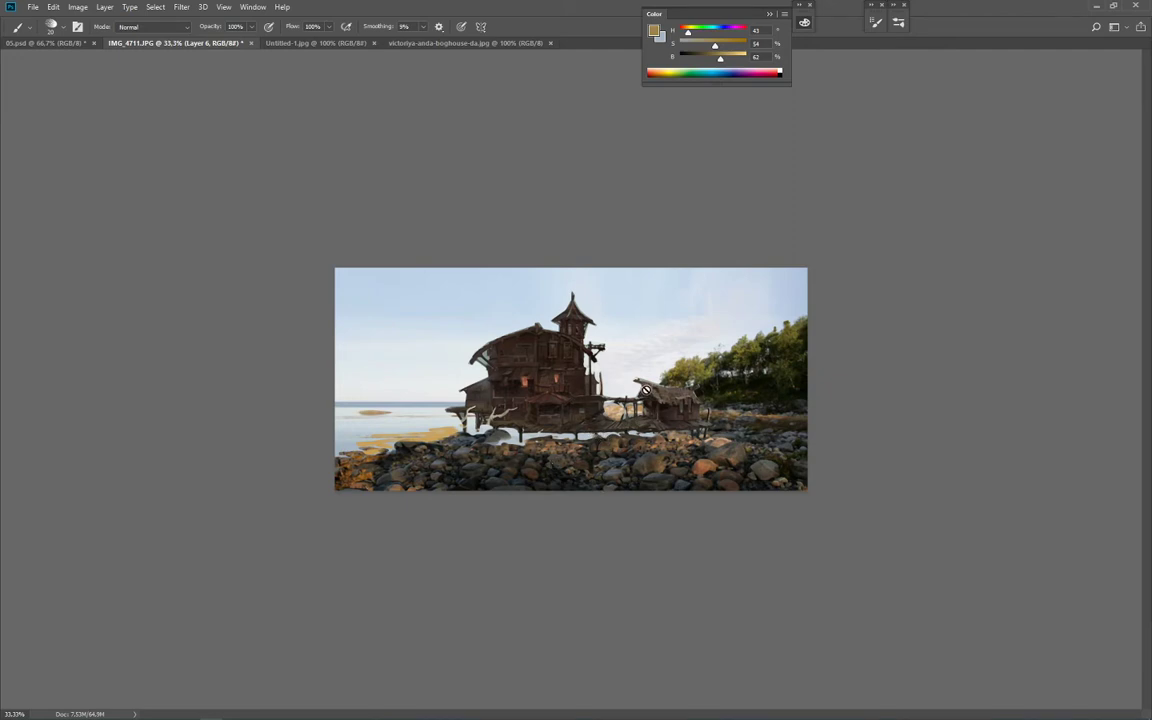
key(ctrl+minus)
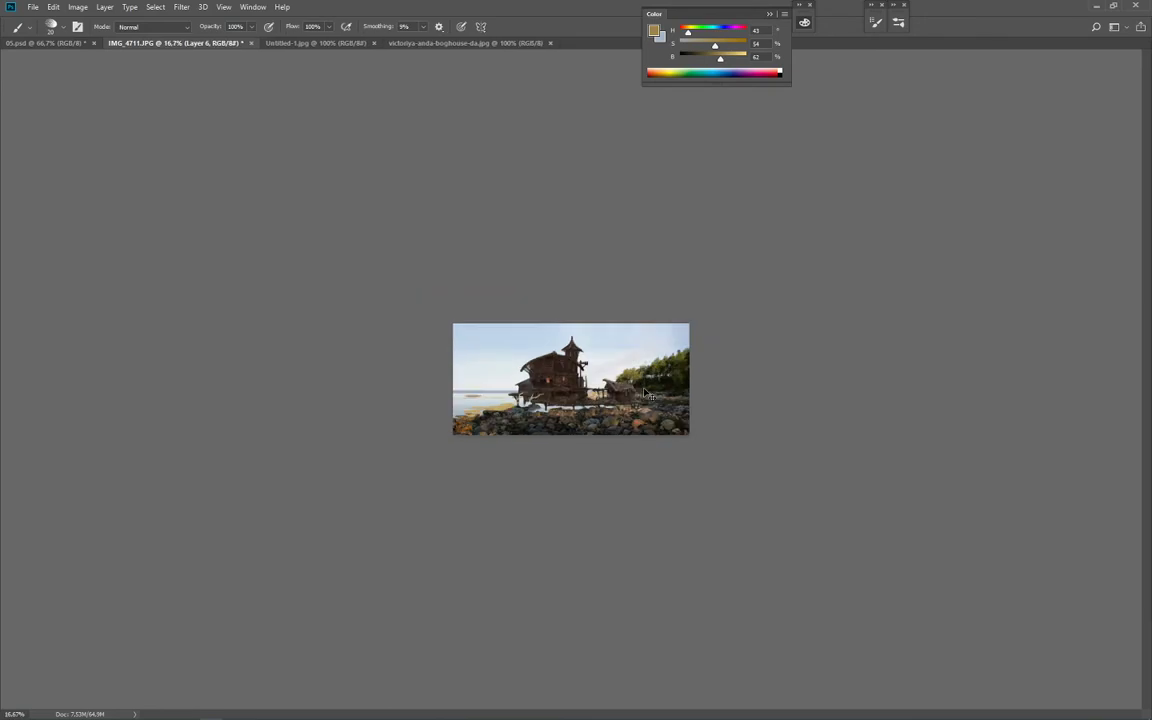
key(ctrl+plus)
key(ctrl+plus)
key(ctrl+plus)
key(ctrl+plus)
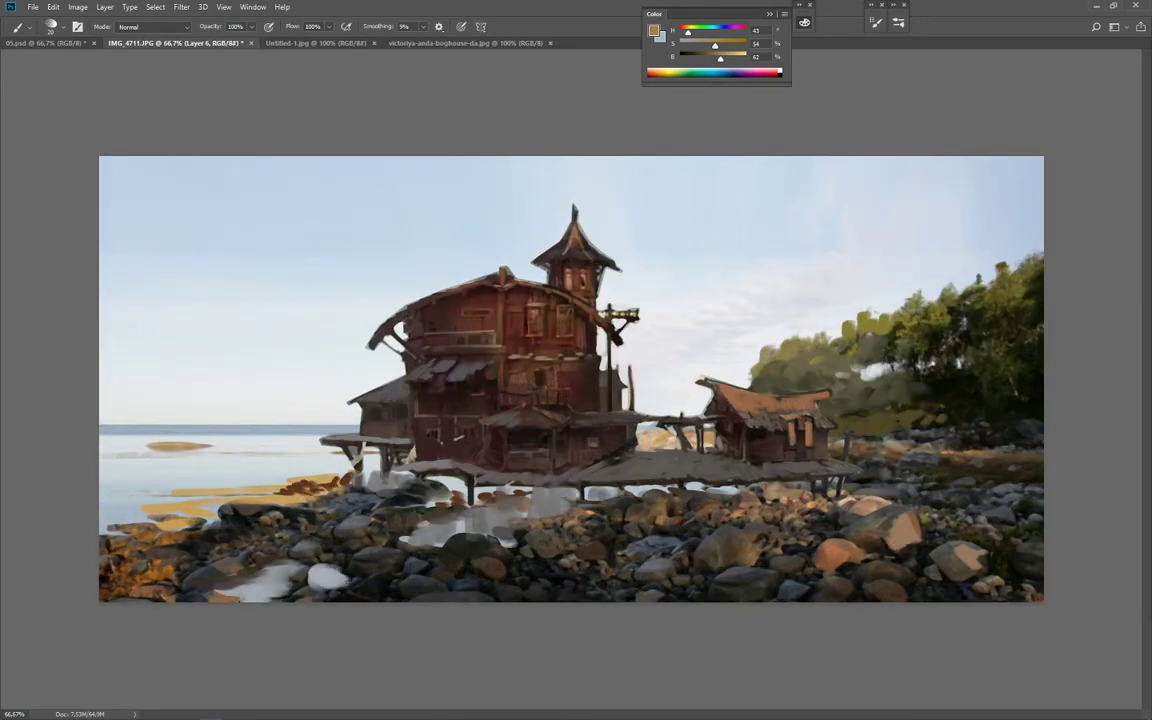
key(ctrl+minus)
key(ctrl+minus)
key(ctrl+minus)
key(ctrl+minus)
key(ctrl+minus)
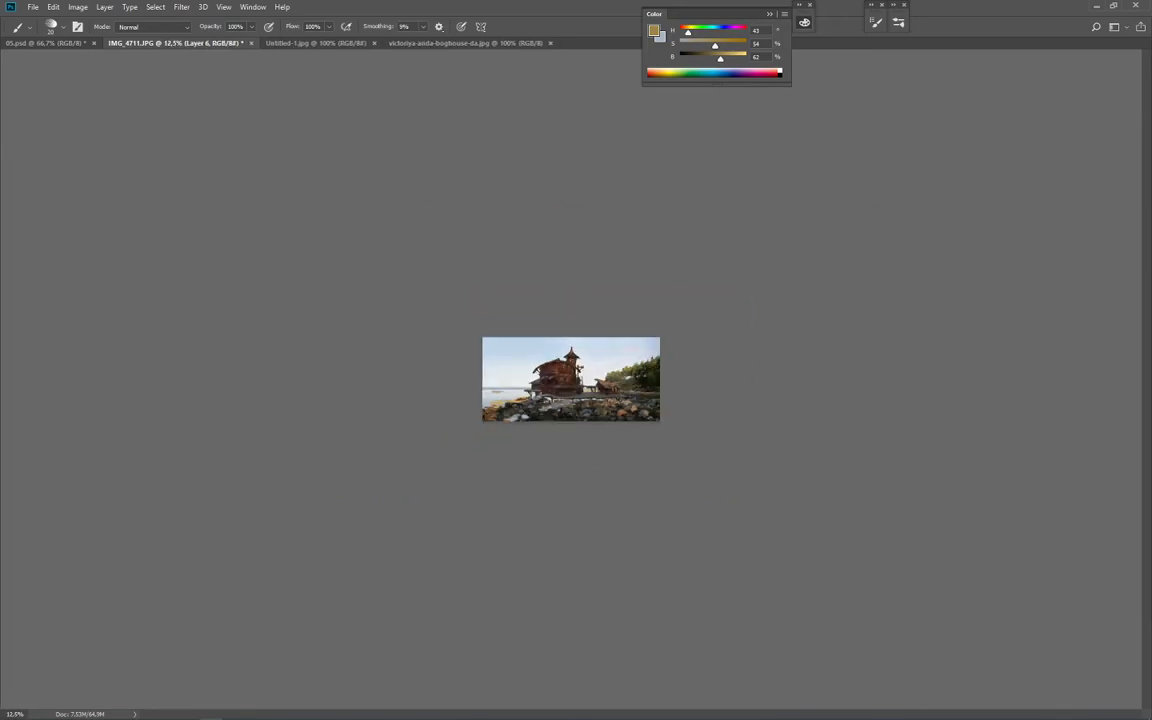
key(ctrl+plus)
key(ctrl+plus)
key(ctrl+plus)
key(ctrl+plus)
key(ctrl+plus)
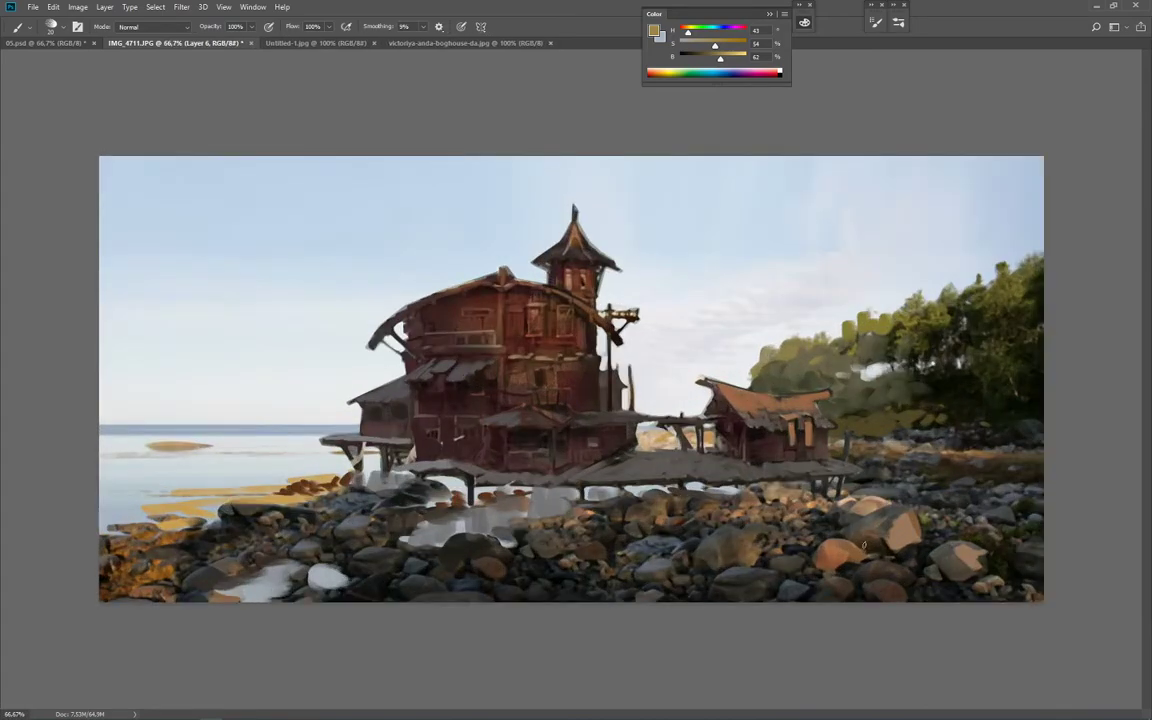
Step: Paint orange-brown highlights with H 23, S 60 and B 64 on a new layer, covering the gable post, beam ends and right roof edge
alt+click(573, 298)
drag(504, 295, 503, 345)
key(bracketleft)
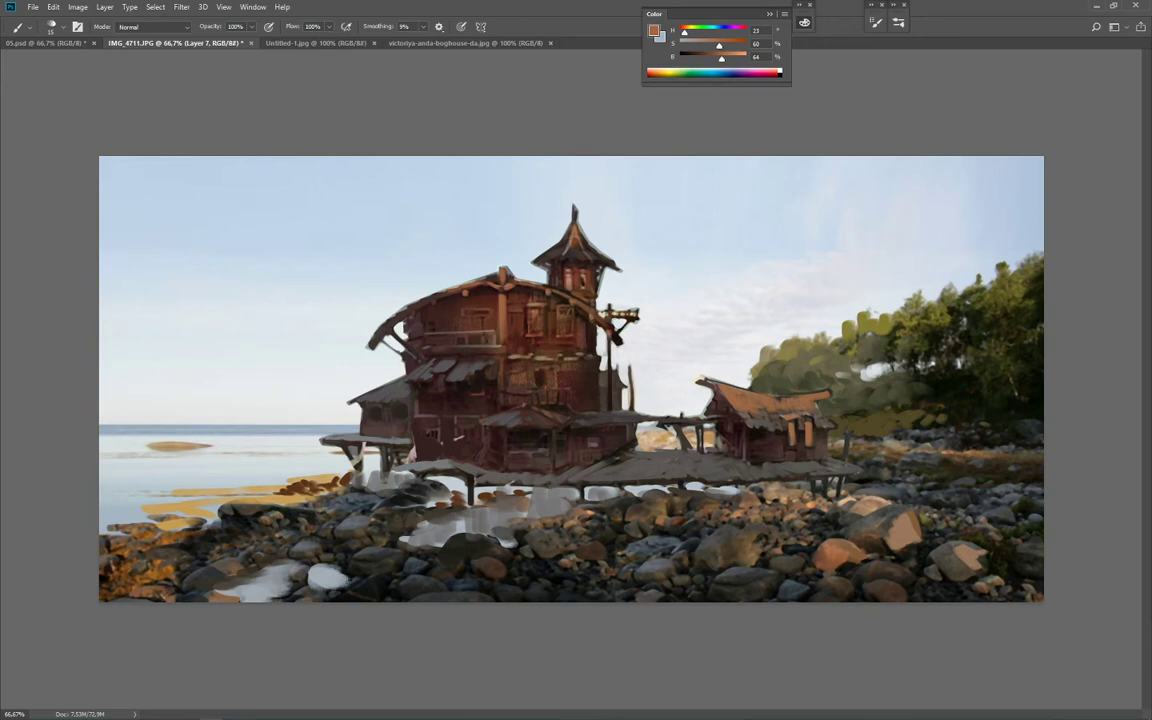
mouse_move(612, 329)
mouse_down()
mouse_move(526, 285)
mouse_move(563, 296)
mouse_up()
Step: Paint the main house's middle-storey wall with sampled brown at H 20, S 56 and B 46
key(bracketright)
alt+click(519, 368)
key(])
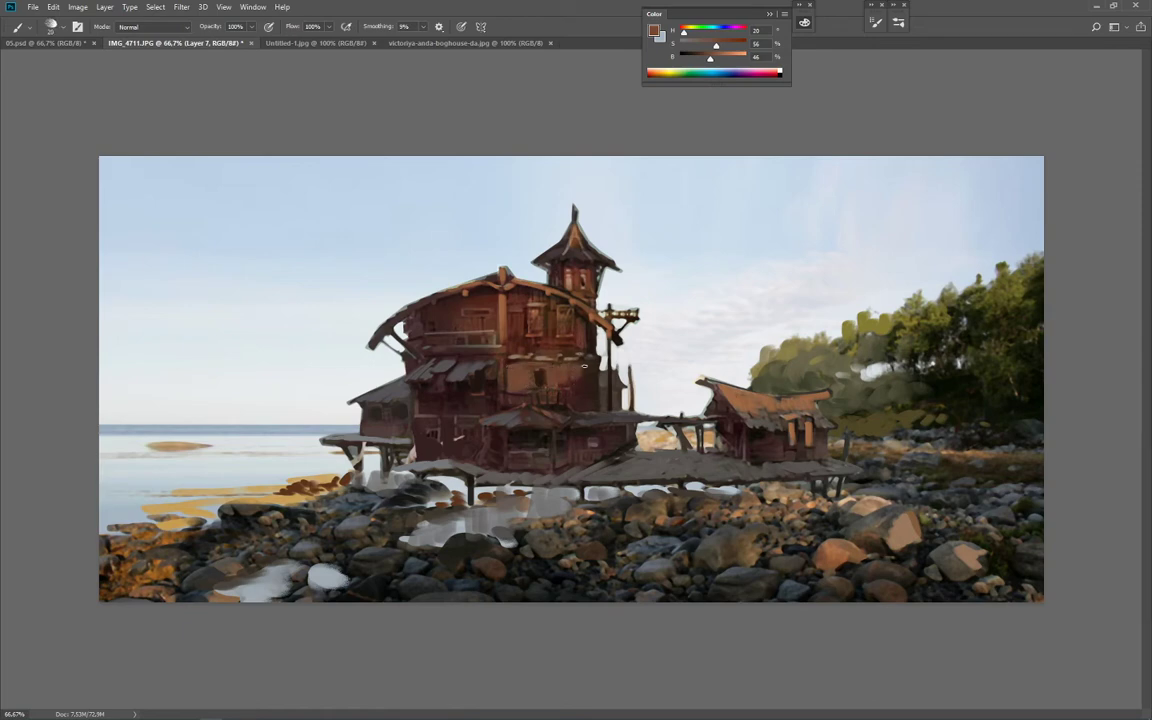
Step: Shade the lower part of the middle-storey wall, around the small balcony, with a larger brush in sampled dark red-brown
key(bracketleft)
alt+click(518, 391)
key(bracketright)
key(bracketright)
key(bracketright)
key(bracketright)
key(bracketright)
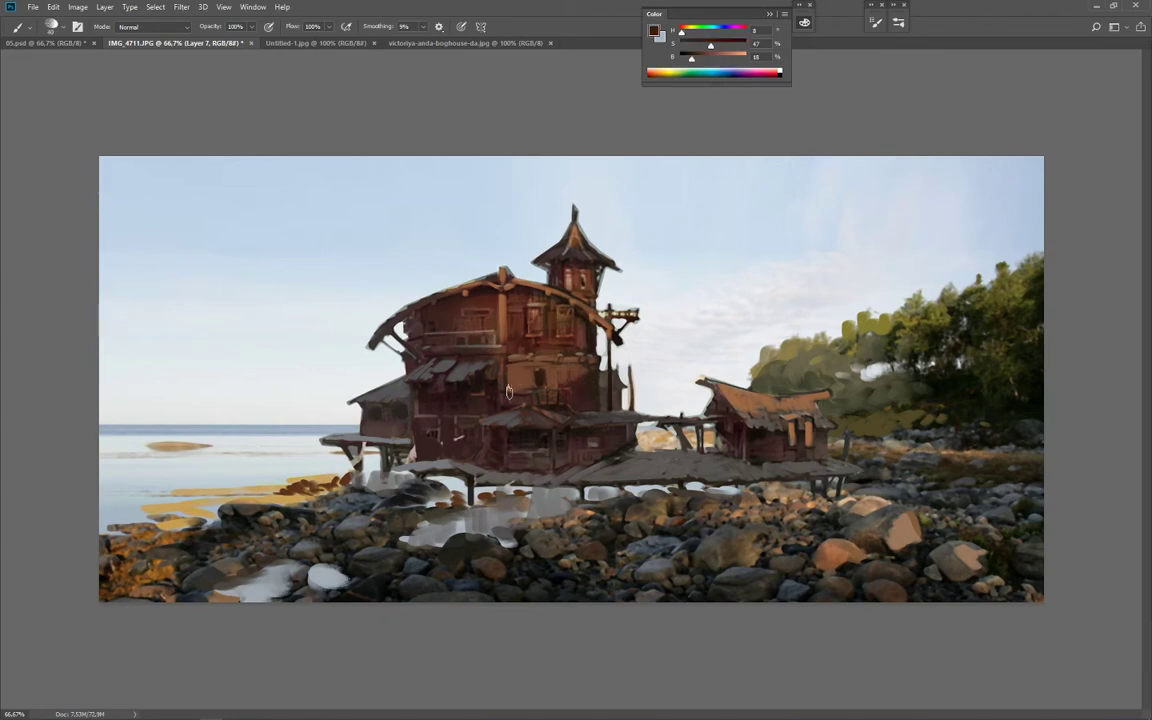
drag(511, 392, 563, 397)
alt+click(575, 391)
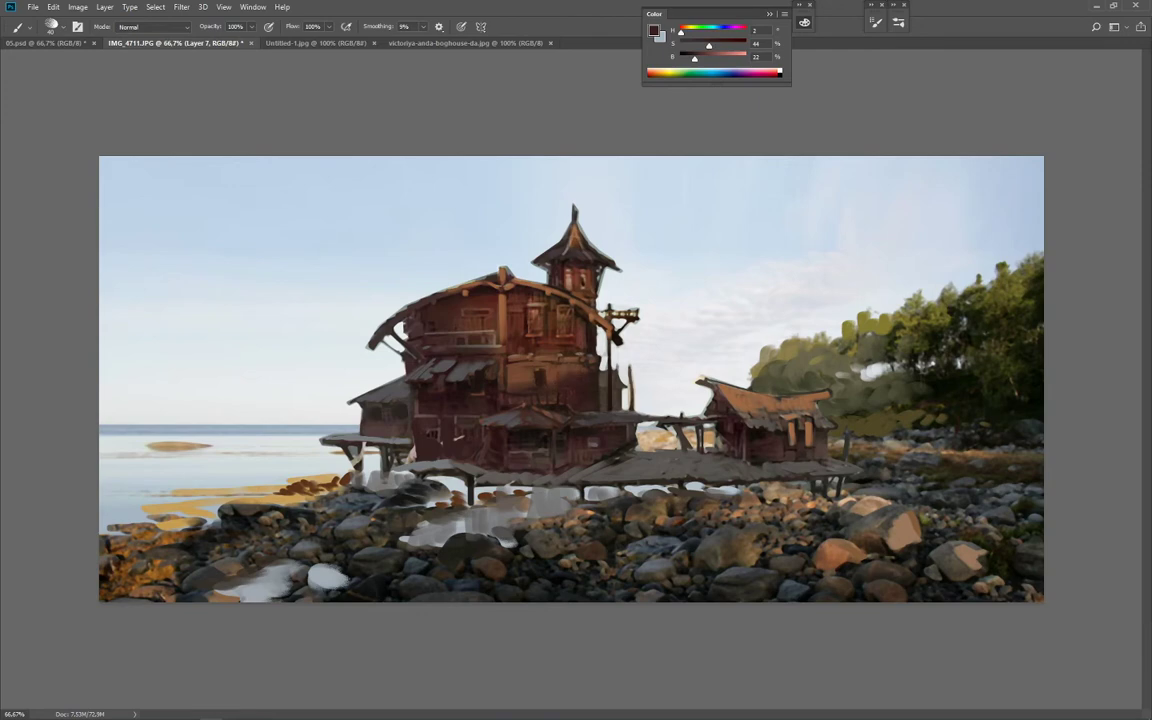
alt+click(465, 387)
key(bracketleft)
key(bracketleft)
key(bracketleft)
key(bracketleft)
key(bracketleft)
drag(243, 299, 132, 334)
shift+click(356, 320)
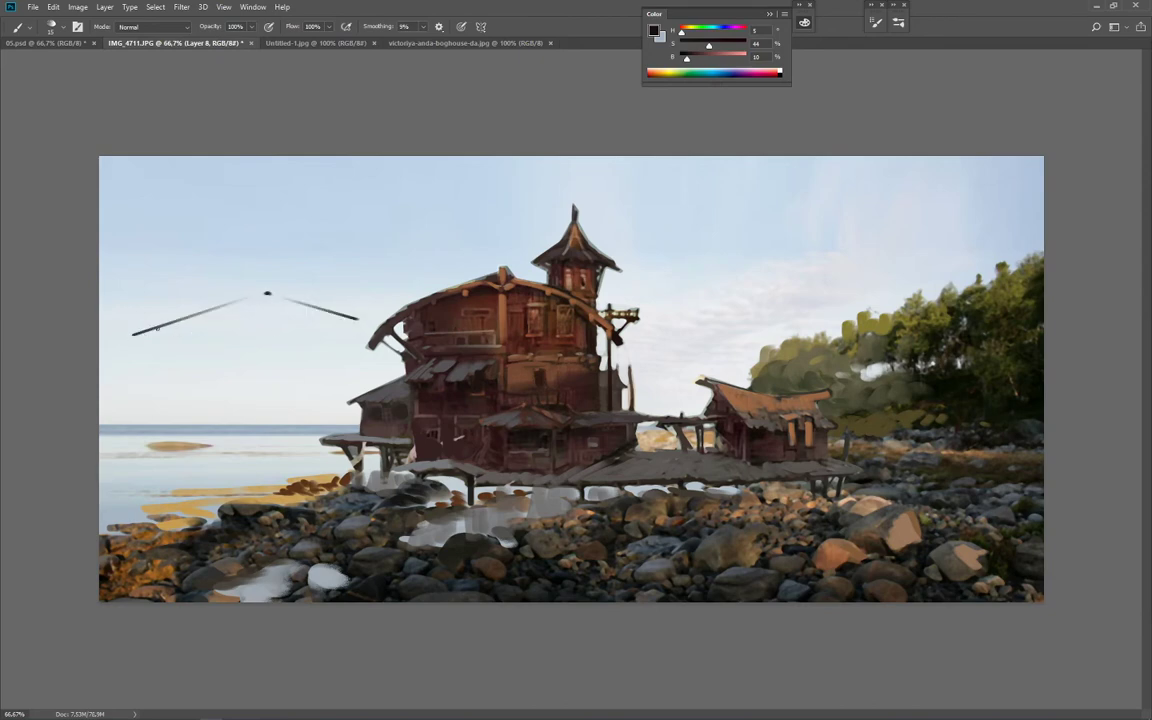
shift+click(234, 357)
key(ctrl+alt+z)
key(ctrl+alt+z)
key(ctrl+alt+z)
key(ctrl+z)
key(ctrl+z)
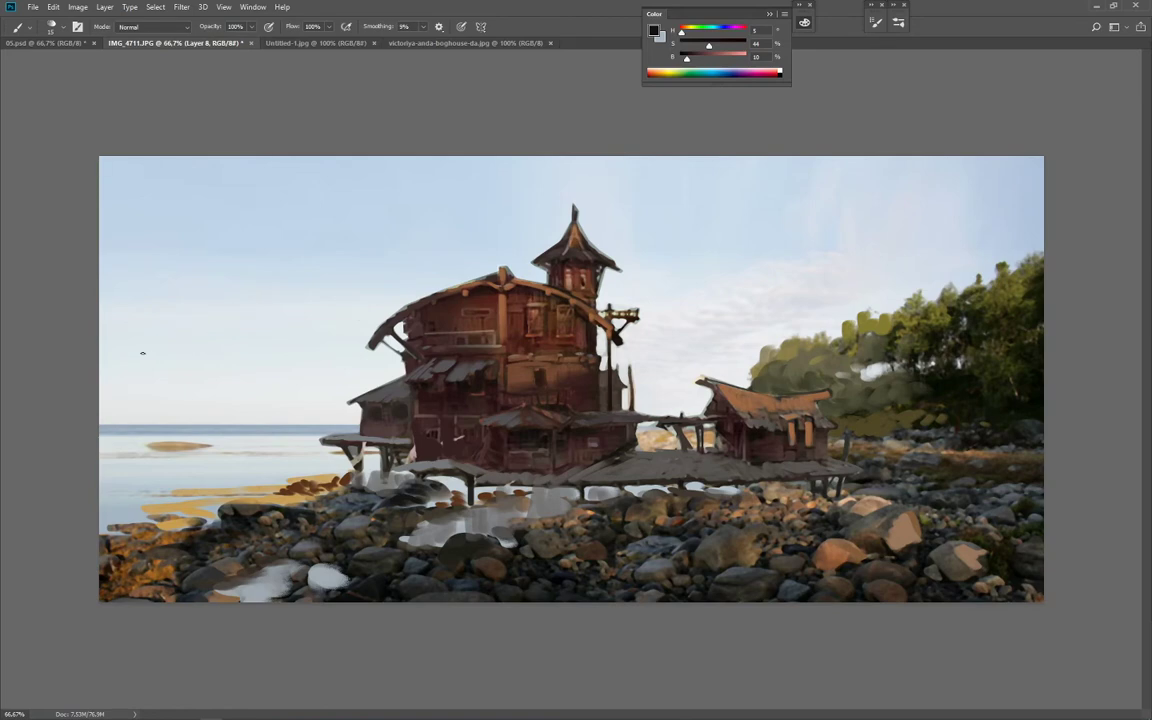
Step: Sketch a perspective study of a box-shaped house with a horizon line and curved roof in the sky beside the main house
shift+click(255, 338)
shift+click(320, 347)
key(ctrl+shift+z)
key(ctrl+shift+z)
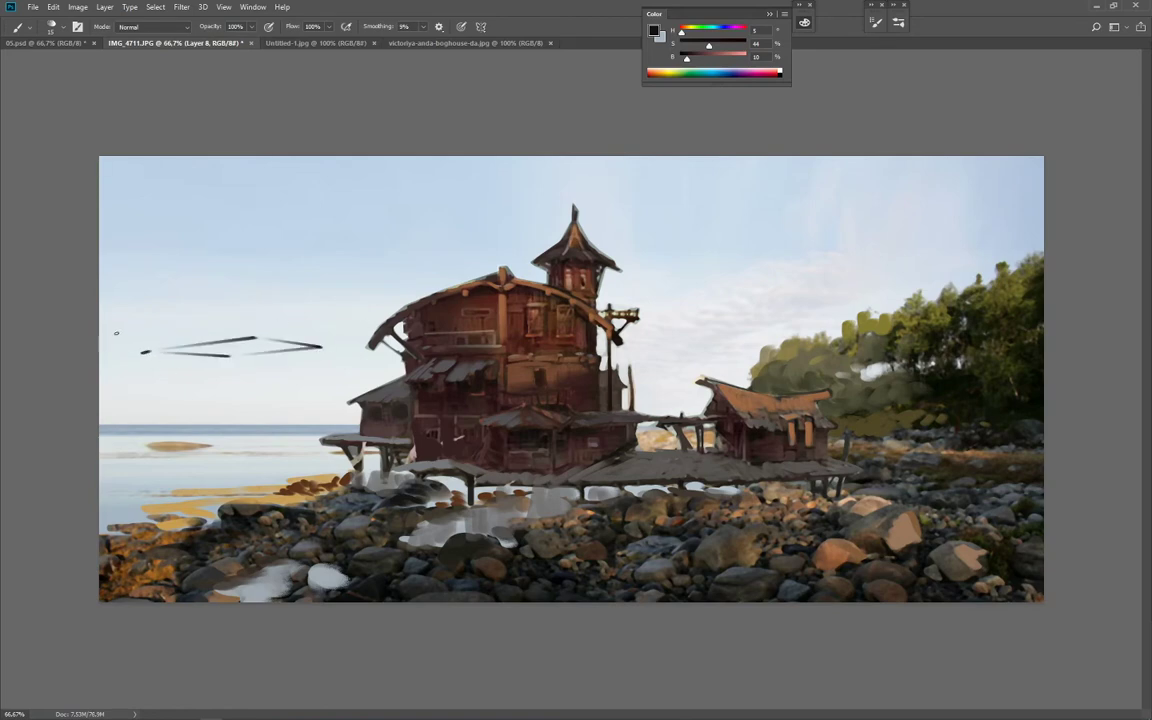
drag(110, 324, 400, 324)
drag(321, 346, 321, 260)
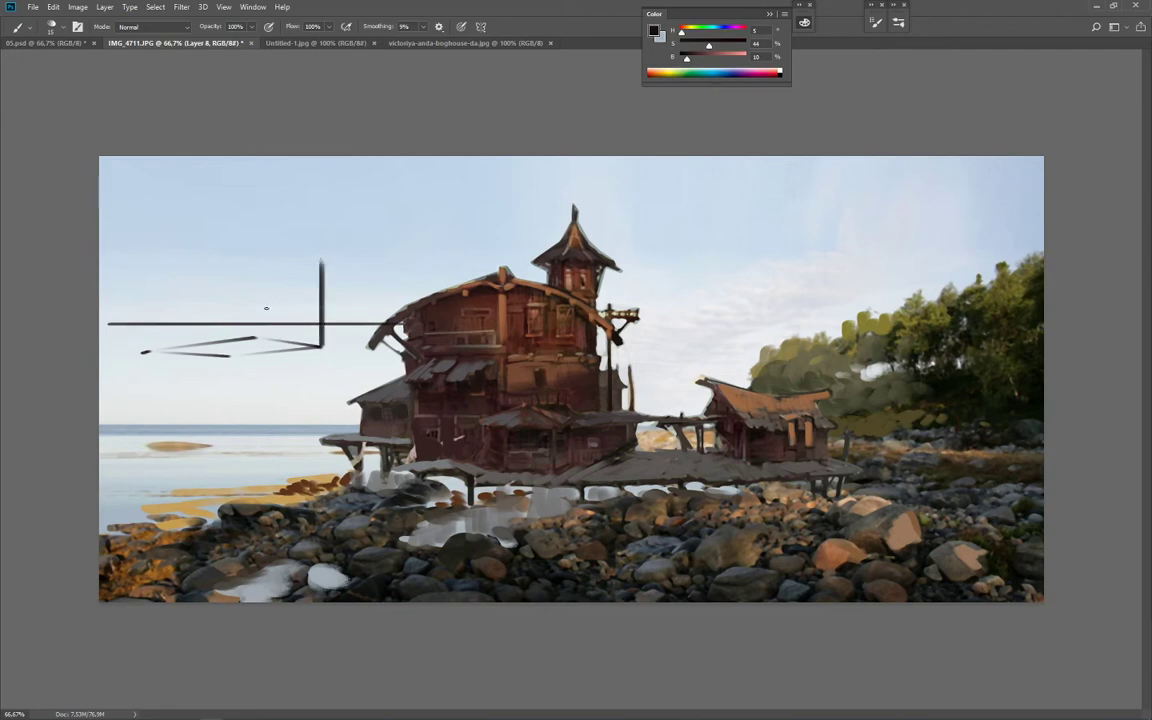
drag(254, 337, 254, 266)
drag(145, 352, 145, 280)
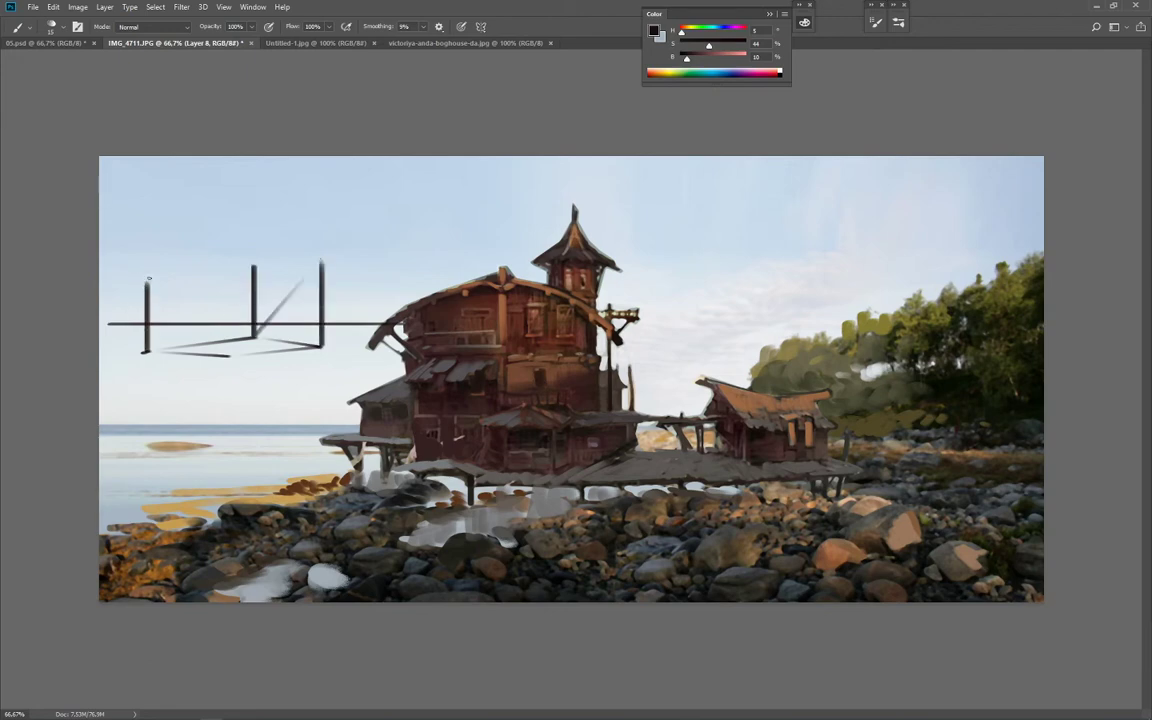
drag(165, 272, 231, 262)
drag(230, 352, 230, 263)
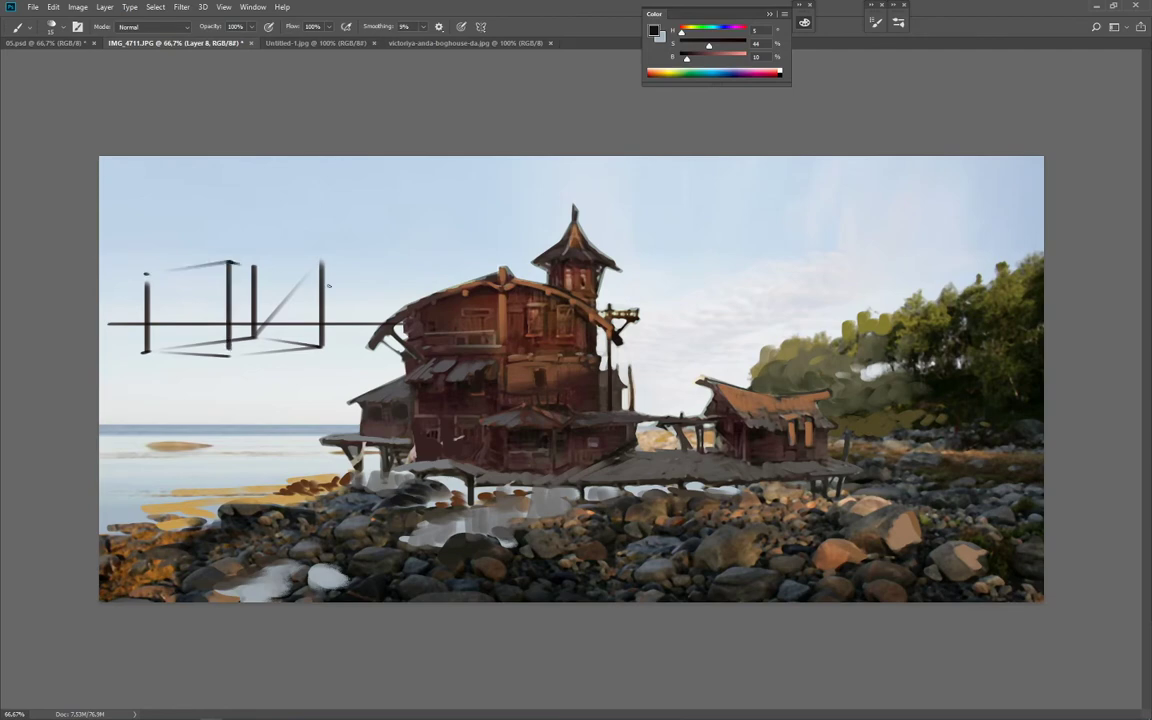
drag(322, 285, 228, 262)
mouse_move(123, 279)
mouse_down()
mouse_move(206, 240)
mouse_move(242, 262)
mouse_up()
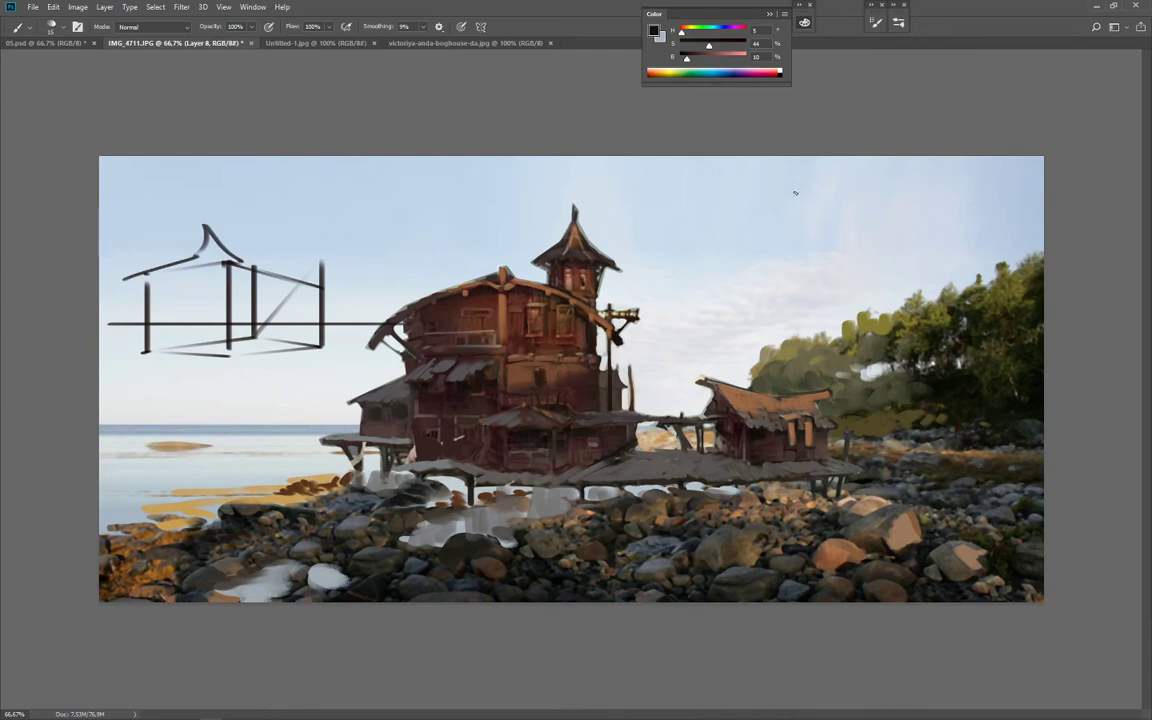
Step: Sketch a second perspective study with horizon, converging lines and small block structures above the trees, and delete the sketch layer
drag(634, 205, 966, 205)
mouse_move(637, 215)
mouse_down()
mouse_move(943, 210)
mouse_move(785, 282)
mouse_up()
drag(936, 220, 785, 281)
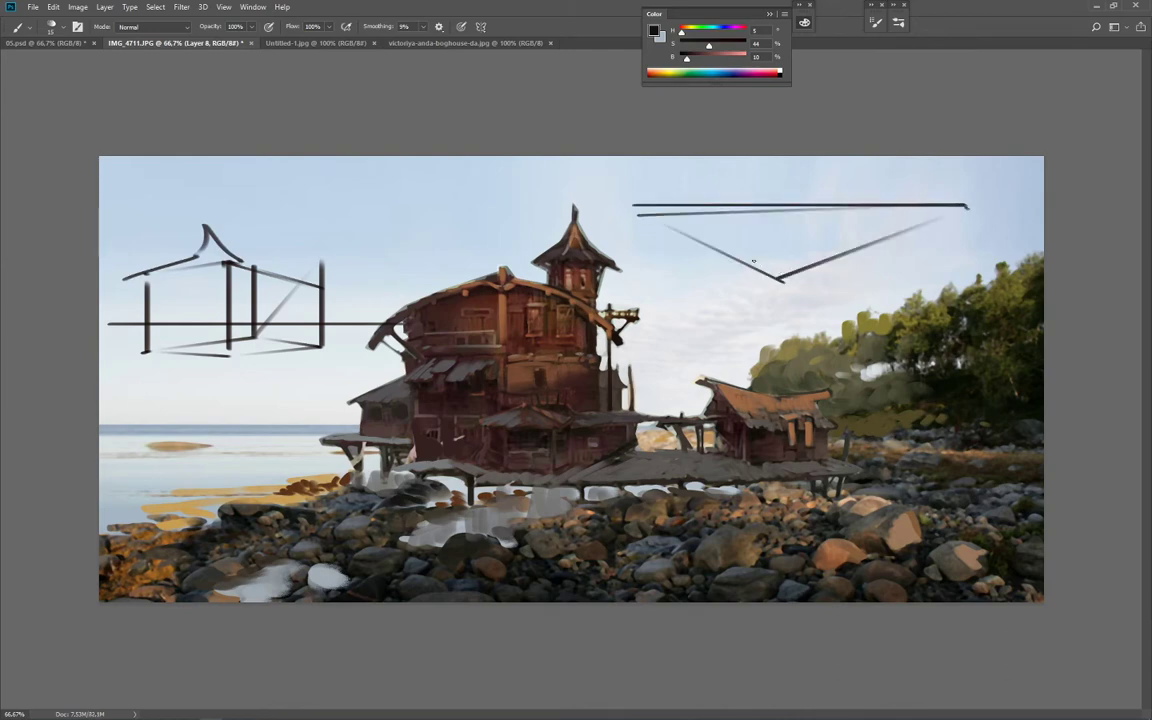
mouse_move(808, 240)
mouse_down()
mouse_move(757, 254)
mouse_move(839, 253)
mouse_up()
key(bracketright)
key(bracketright)
mouse_move(804, 213)
mouse_down()
mouse_move(805, 240)
mouse_move(741, 250)
mouse_move(741, 262)
mouse_up()
drag(751, 187, 751, 236)
mouse_move(749, 186)
mouse_down()
mouse_move(772, 191)
mouse_move(769, 243)
mouse_up()
key(bracketleft)
mouse_move(770, 236)
mouse_down()
mouse_move(790, 248)
mouse_move(837, 230)
mouse_up()
drag(787, 232, 842, 219)
mouse_move(836, 219)
mouse_down()
mouse_move(851, 223)
mouse_move(844, 234)
mouse_up()
mouse_move(833, 231)
mouse_down()
mouse_move(834, 256)
mouse_move(785, 277)
mouse_up()
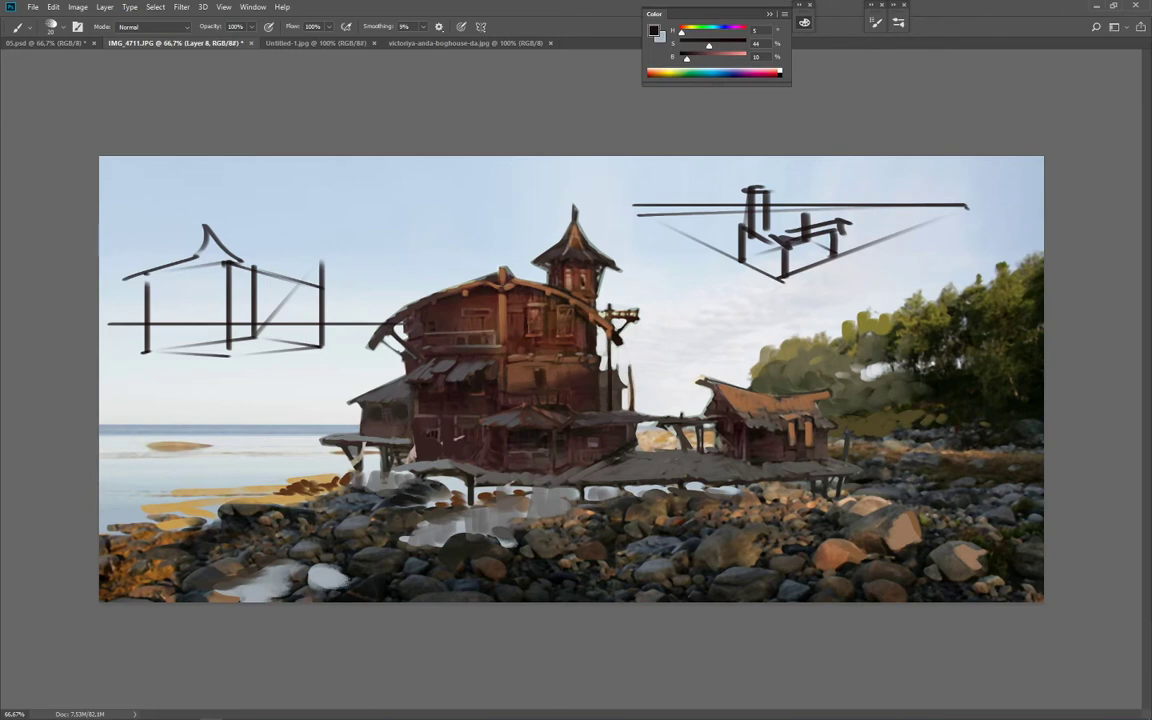
key(Delete)
key(Return)
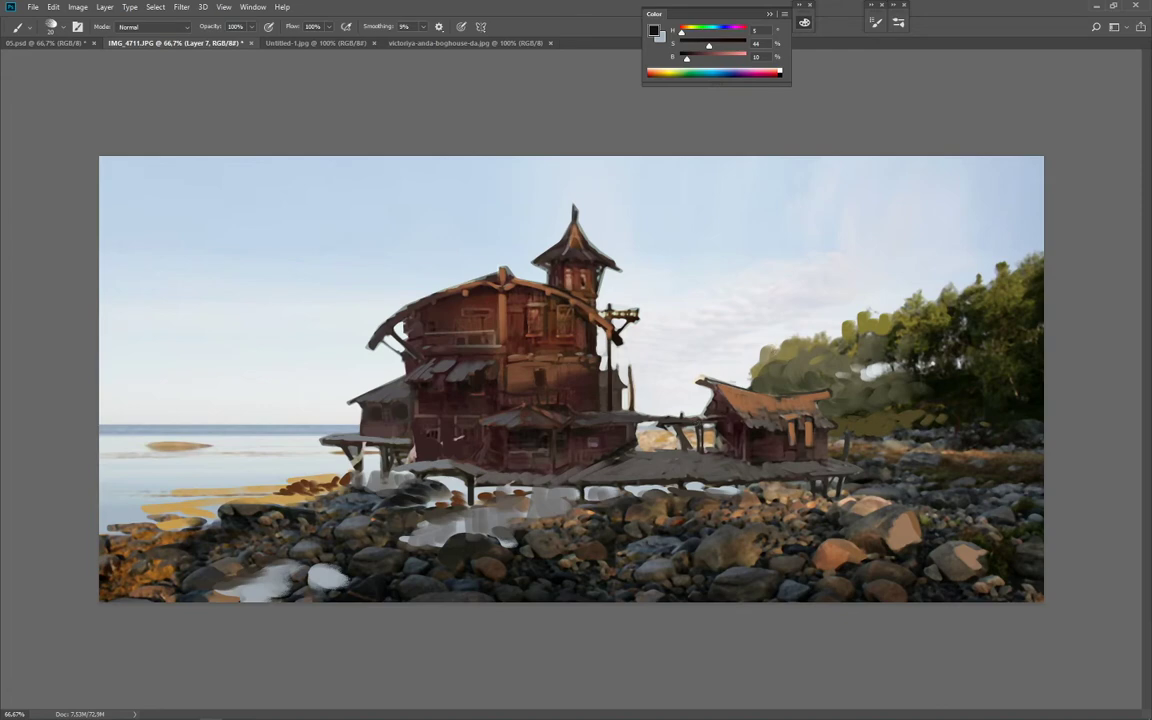
Step: Paint thin orange-brown strokes over the upper facade's window trim and add fine highlights on the tower roof
key(bracketleft)
alt+click(506, 287)
drag(463, 311, 486, 310)
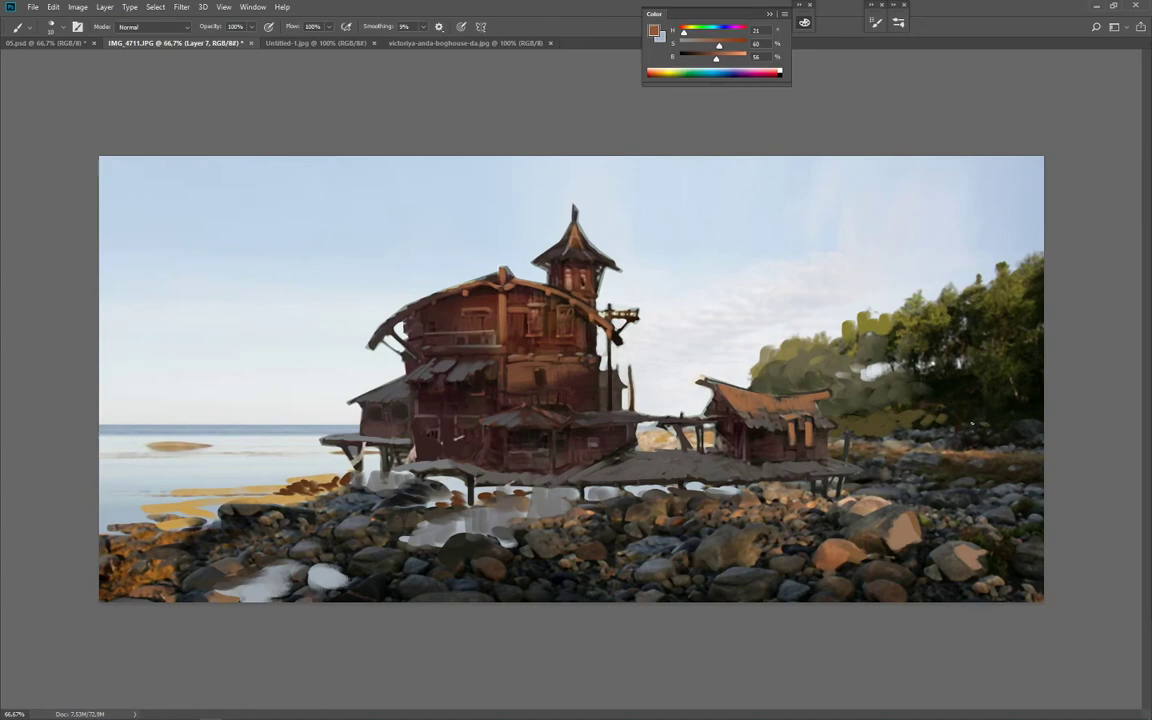
key(bracketleft)
alt+click(575, 236)
Step: Extend the dark support posts beneath the deck down to the rocks and retouch the water between them with sampled greys
alt+click(424, 430)
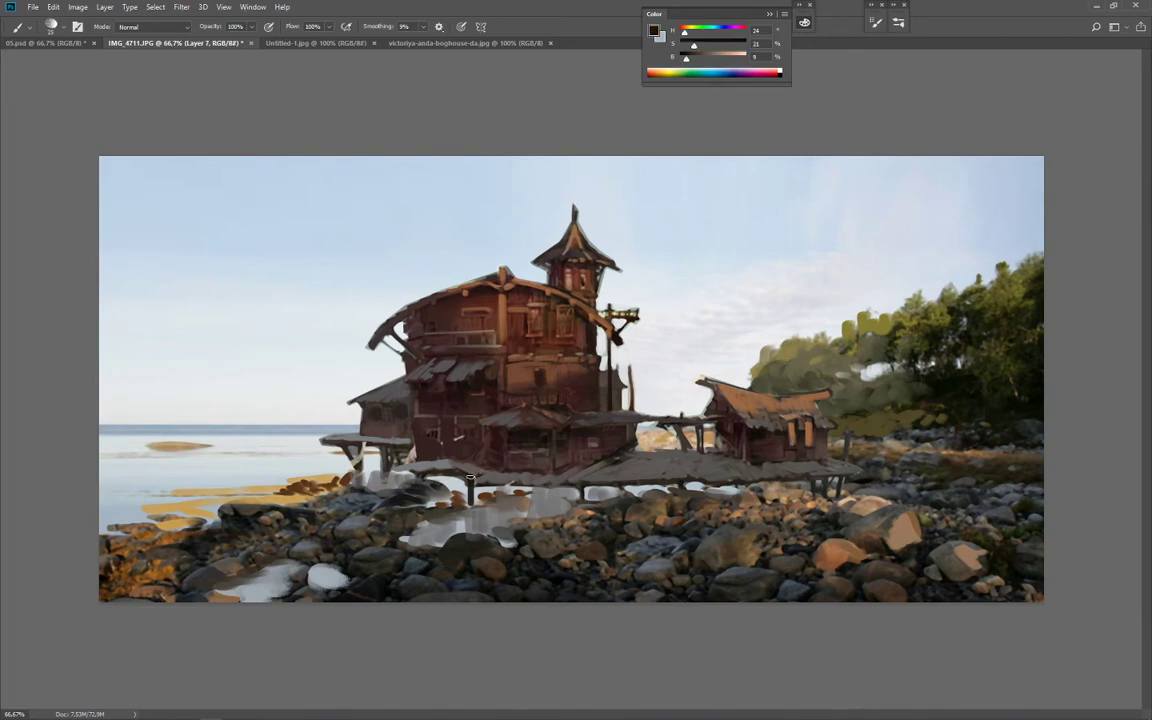
drag(580, 488, 579, 507)
alt+click(680, 483)
key(bracketright)
mouse_move(680, 485)
mouse_down()
mouse_move(681, 507)
mouse_move(689, 493)
mouse_up()
alt+click(692, 490)
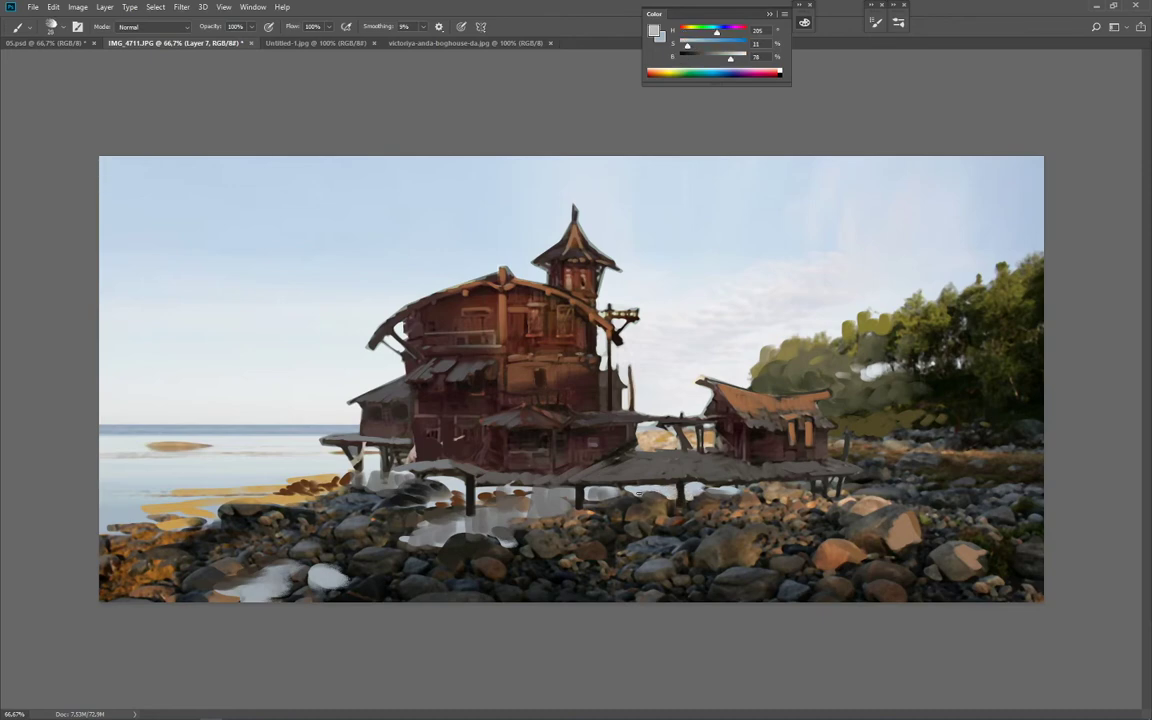
alt+click(611, 490)
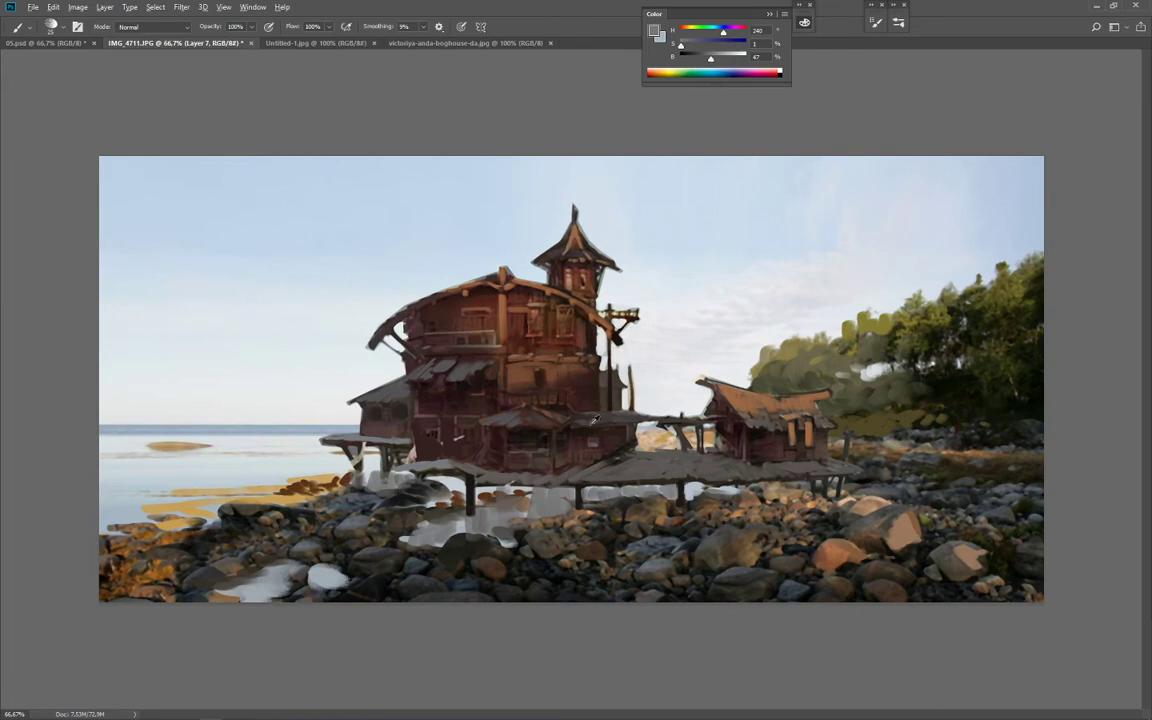
Step: Paint a grey wooden ramp descending from the deck onto the rocks, with a dark edge line for its continuation over the stones
alt+click(475, 490)
alt+click(621, 479)
mouse_move(622, 487)
mouse_down()
mouse_move(601, 521)
mouse_move(636, 520)
mouse_move(662, 502)
mouse_move(658, 522)
mouse_move(567, 506)
mouse_up()
alt+click(685, 481)
alt+click(681, 488)
key([)
drag(716, 529, 782, 540)
Step: Paint the ramp's lower walkway across the foreground rocks with a larger brush in grey-brown at S 7 and B 33
alt+click(642, 508)
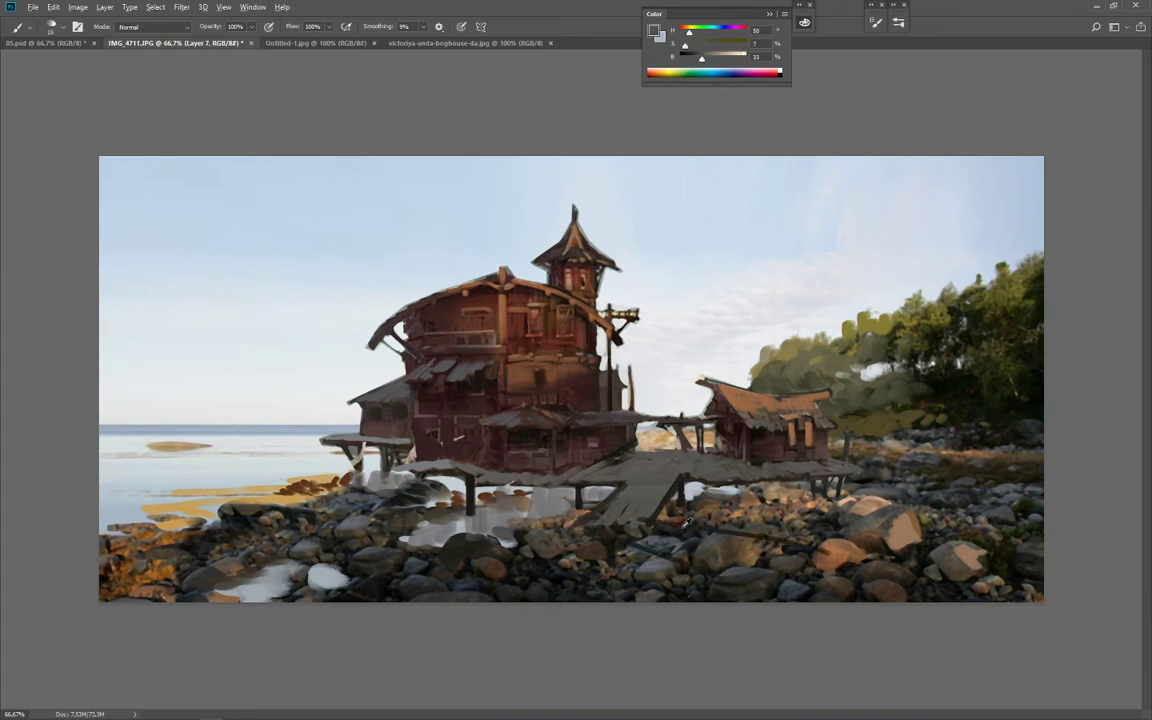
key(])
key(])
key(])
drag(642, 532, 716, 560)
mouse_move(646, 502)
mouse_down()
mouse_move(635, 528)
mouse_move(732, 579)
mouse_up()
mouse_move(640, 544)
mouse_down()
mouse_move(708, 572)
mouse_move(810, 555)
mouse_move(675, 534)
mouse_move(780, 568)
mouse_up()
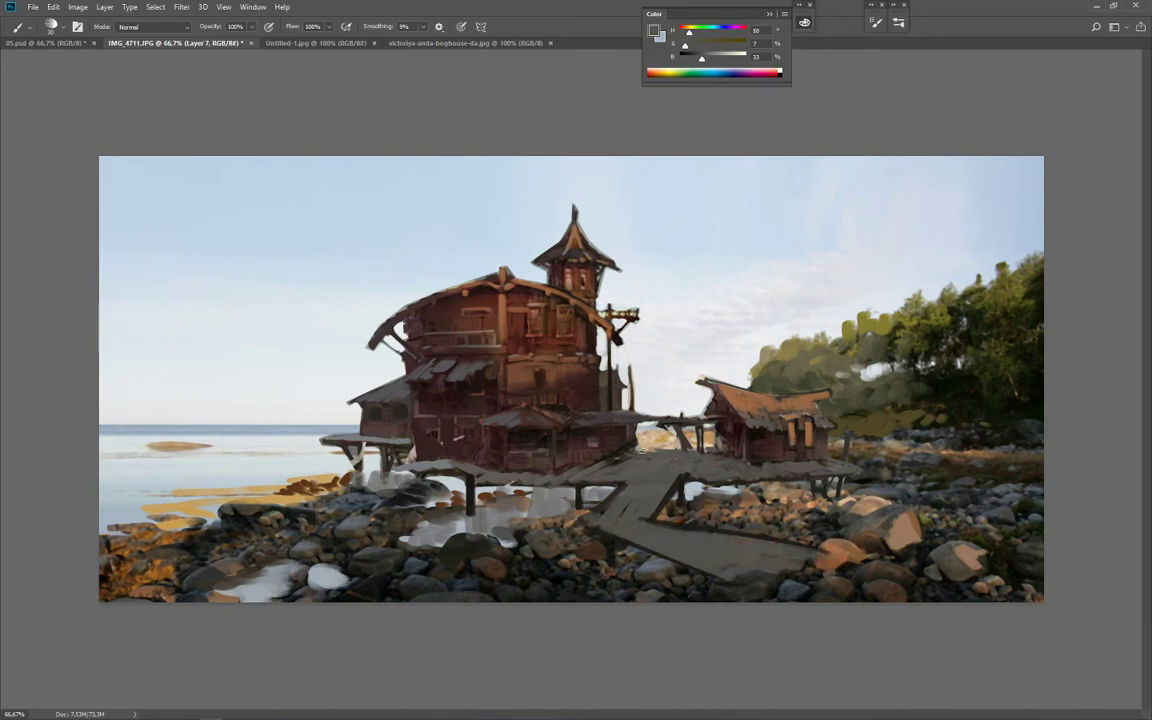
Step: Paint dark edge lines and plank strokes where the ramp meets the lower walkway, using colours sampled from the ramp
key([)
alt+click(603, 500)
key([)
mouse_move(620, 491)
mouse_down()
mouse_move(593, 522)
mouse_move(622, 520)
mouse_up()
key(])
drag(654, 480, 625, 515)
alt+click(664, 482)
mouse_move(633, 486)
mouse_down()
mouse_move(596, 522)
mouse_move(581, 519)
mouse_move(662, 486)
mouse_move(604, 525)
mouse_move(621, 536)
mouse_move(612, 547)
mouse_move(589, 531)
mouse_move(708, 581)
mouse_up()
Step: Paint two dark support posts, one at the ramp's corner and one along the lower walkway's front edge
alt+click(621, 538)
key([)
alt+click(608, 455)
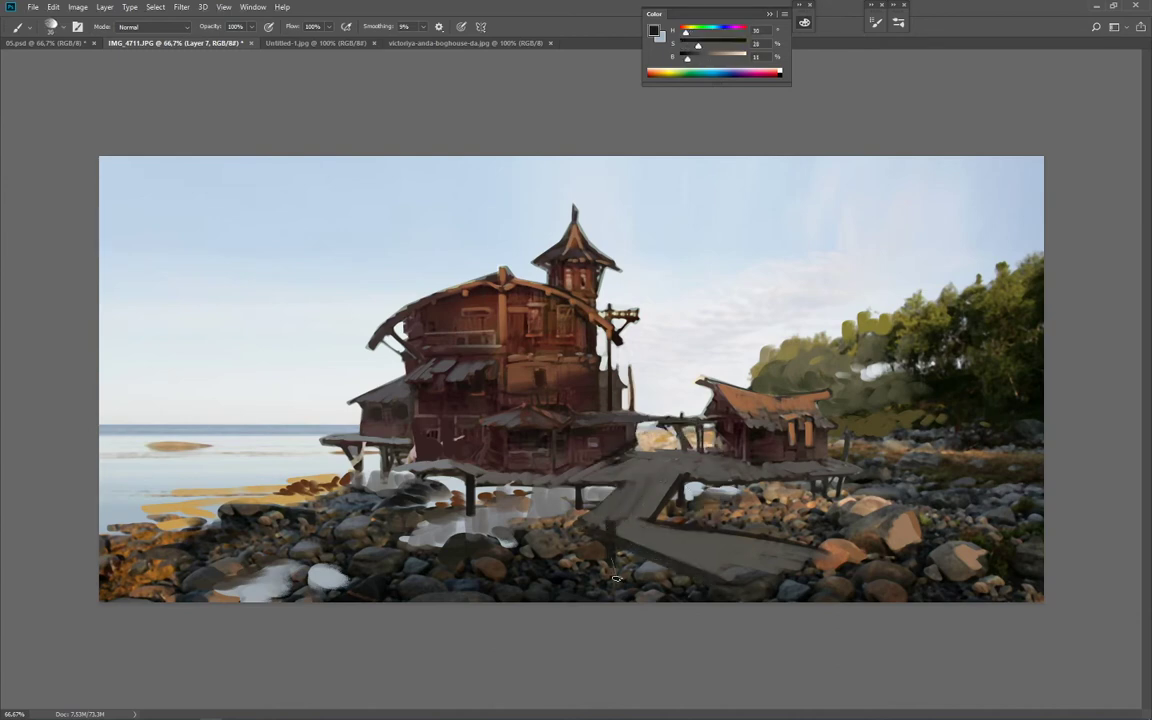
key(])
drag(611, 521, 611, 574)
mouse_move(685, 554)
mouse_down()
mouse_move(740, 565)
mouse_move(762, 555)
mouse_move(721, 578)
mouse_move(759, 576)
mouse_move(735, 605)
mouse_move(800, 574)
mouse_move(779, 552)
mouse_move(729, 602)
mouse_up()
Step: Extend the lower walkway to the picture's bottom edge with diagonal grey-brown plank strokes at S 11 and B 29
alt+click(718, 582)
key([)
alt+click(777, 555)
drag(795, 571, 750, 600)
mouse_move(824, 560)
mouse_down()
mouse_move(775, 601)
mouse_move(811, 599)
mouse_up()
drag(878, 568, 848, 600)
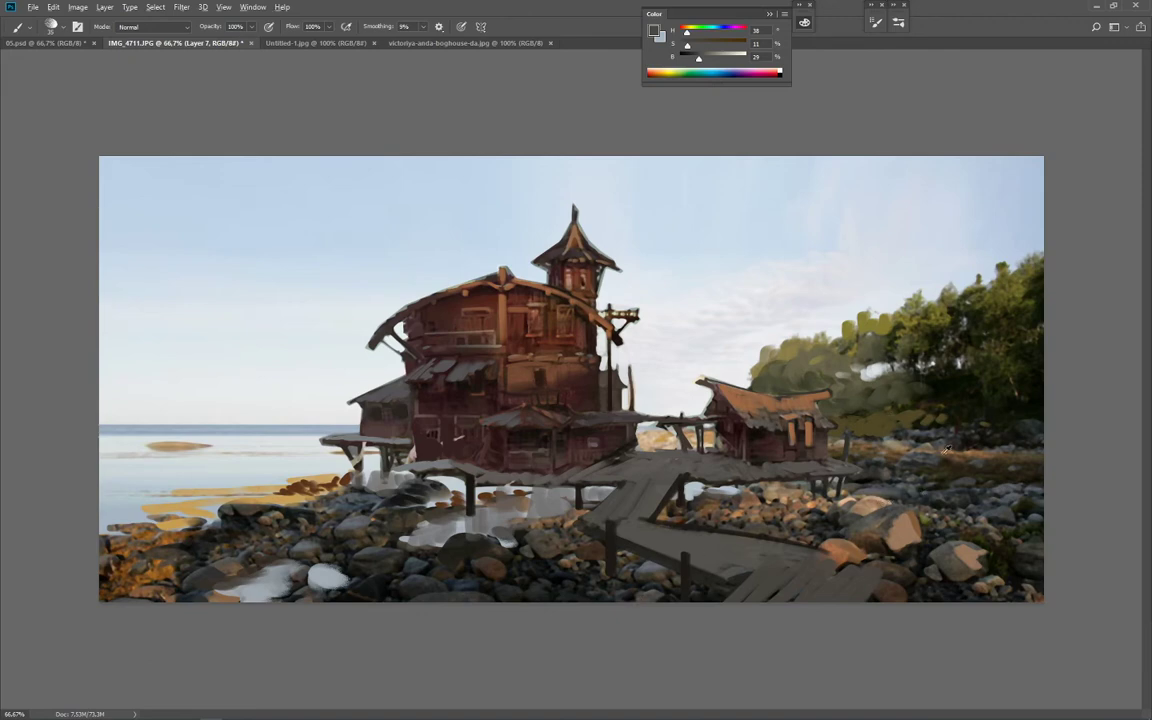
Step: Cover the walkway's near end with broader, lighter grey strokes at S 4 and B 40
alt+click(847, 540)
key(bracketright)
drag(725, 606, 782, 561)
mouse_move(782, 561)
mouse_down()
mouse_move(732, 597)
mouse_move(745, 602)
mouse_up()
mouse_move(796, 580)
mouse_down()
mouse_move(753, 626)
mouse_move(781, 604)
mouse_up()
mouse_move(827, 582)
mouse_down()
mouse_move(811, 616)
mouse_move(828, 601)
mouse_up()
drag(872, 585, 850, 601)
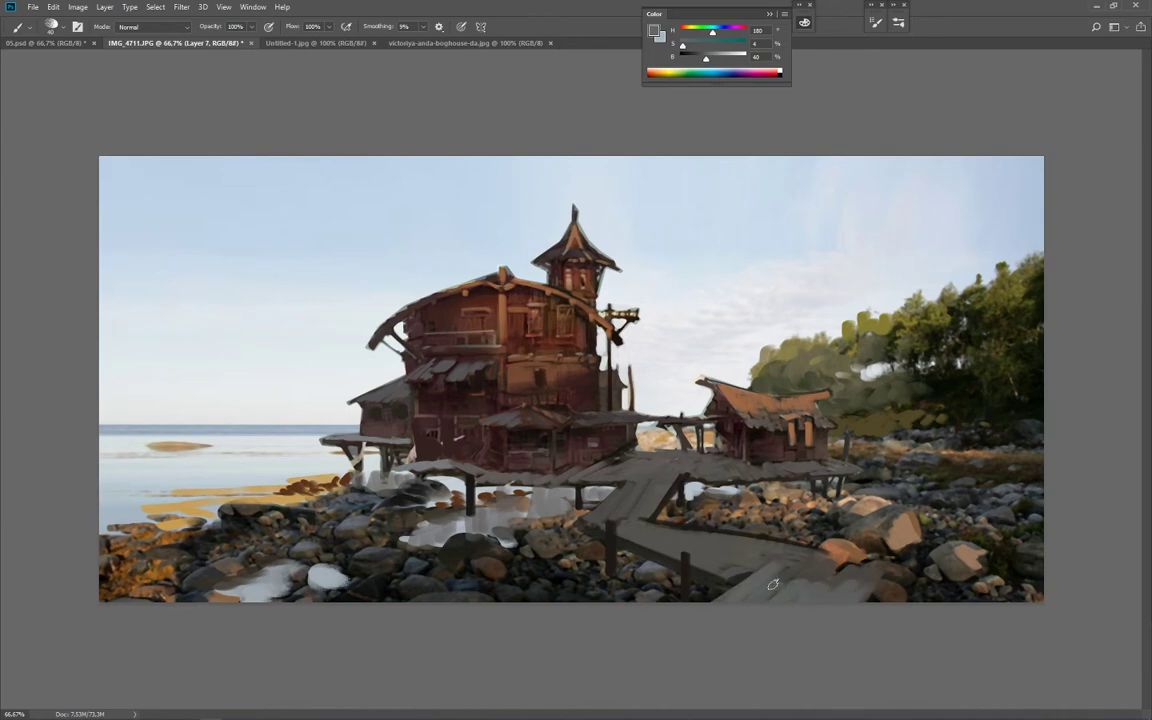
Step: Paint lengthwise light grey plank strokes along the lower walkway with progressively smaller brushes
drag(706, 574, 750, 580)
key(bracketleft)
mouse_move(657, 546)
mouse_down()
mouse_move(774, 581)
mouse_move(834, 579)
mouse_up()
drag(765, 560, 862, 579)
mouse_move(752, 547)
mouse_down()
mouse_move(857, 570)
mouse_move(848, 565)
mouse_up()
key(bracketleft)
drag(850, 561, 876, 570)
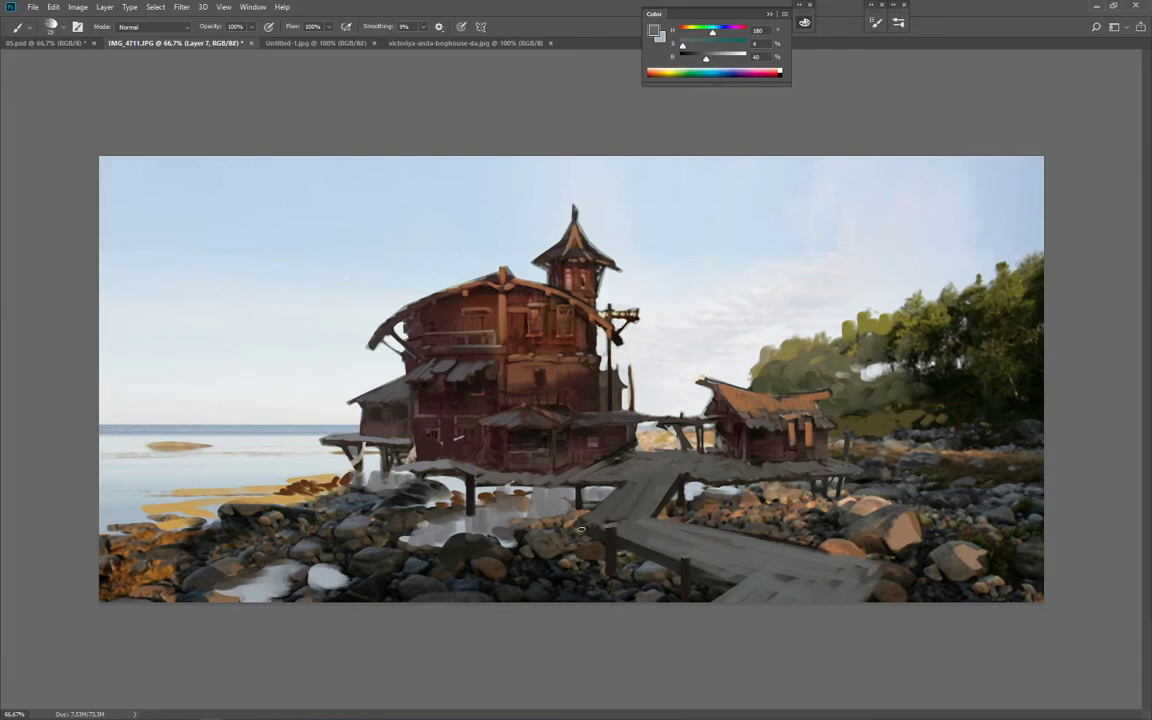
Step: Add a third dark post beside the ramp's corner and lighten the ramp's planks with sampled grey
alt+click(522, 456)
drag(566, 503, 569, 550)
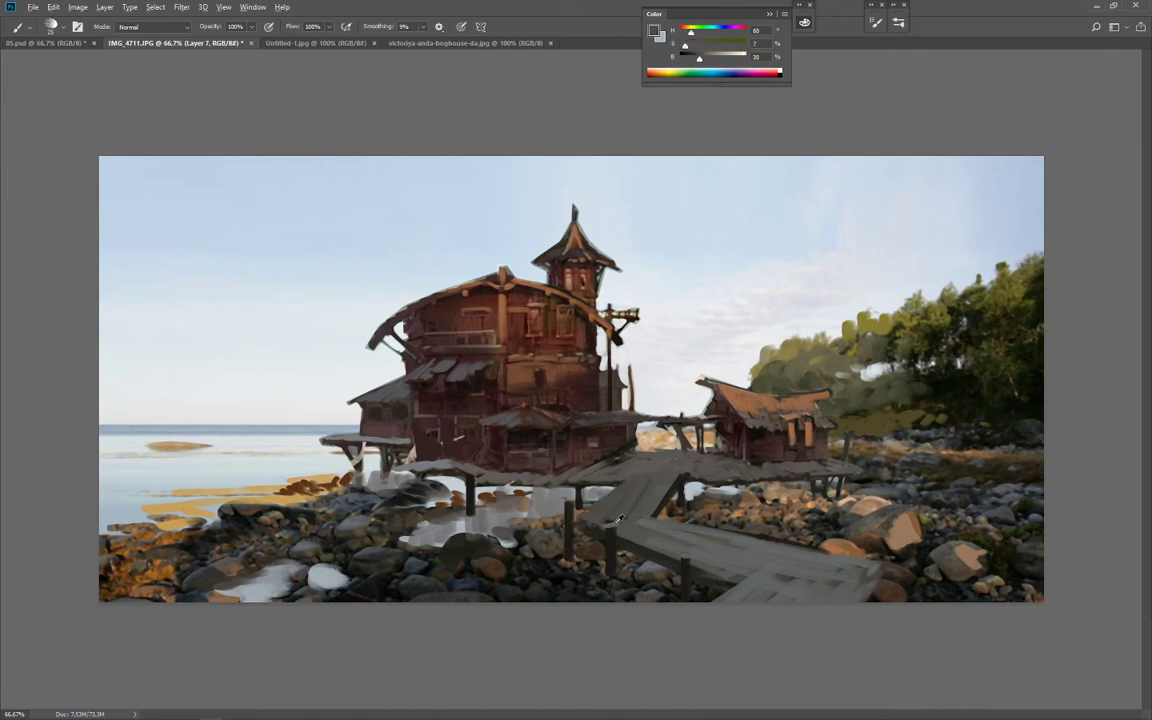
alt+click(578, 520)
drag(590, 512, 649, 484)
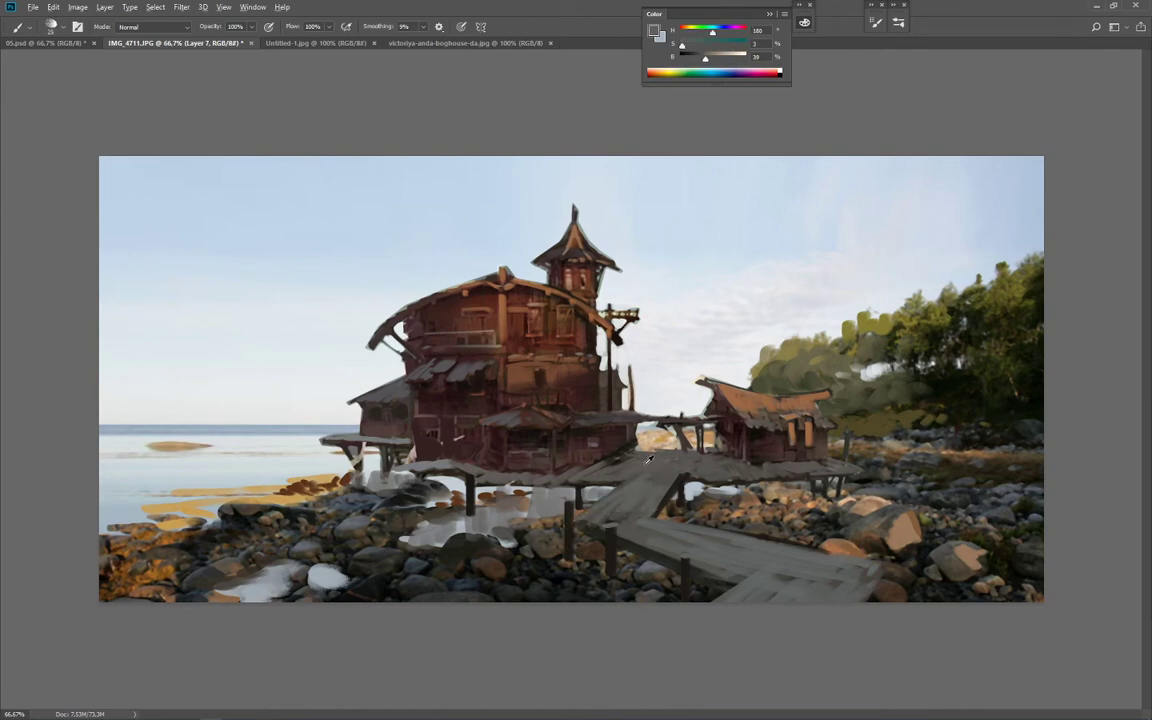
alt+click(623, 493)
Step: Paint warm reddish-brown patches on the lower walkway and blend them back with a sampled grey
alt+click(567, 402)
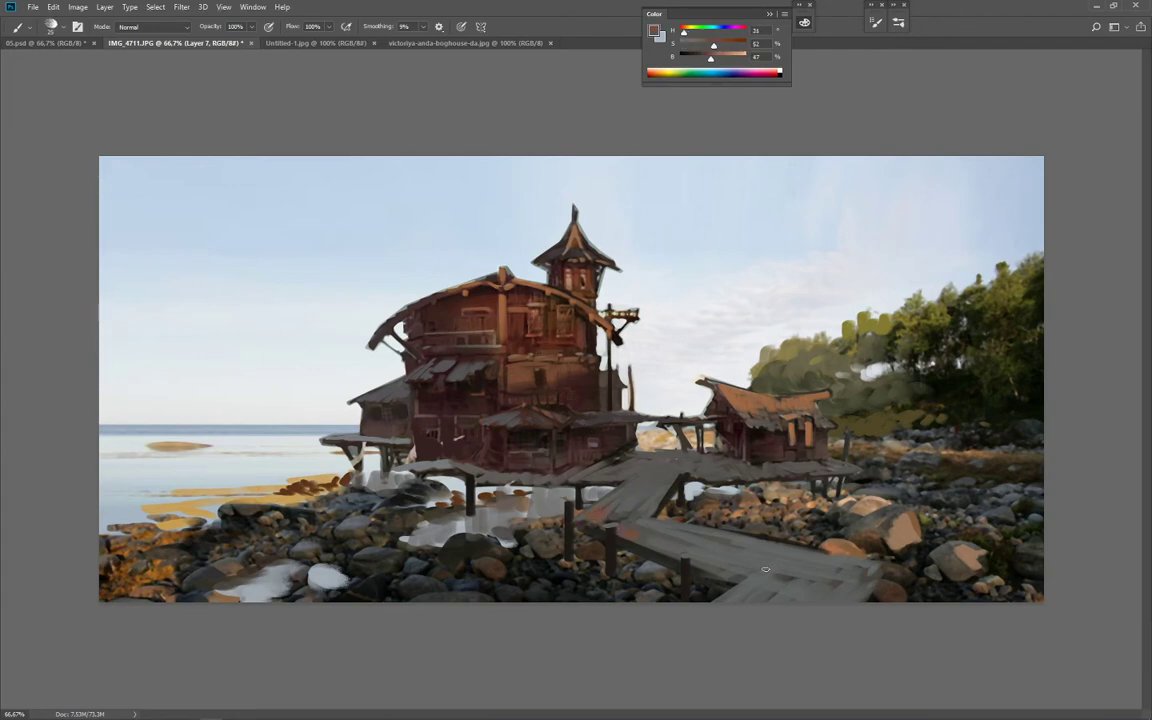
key(bracketright)
key(bracketright)
key(bracketright)
key(bracketright)
mouse_move(751, 544)
mouse_down()
mouse_move(766, 615)
mouse_move(767, 553)
mouse_move(799, 569)
mouse_up()
alt+click(746, 555)
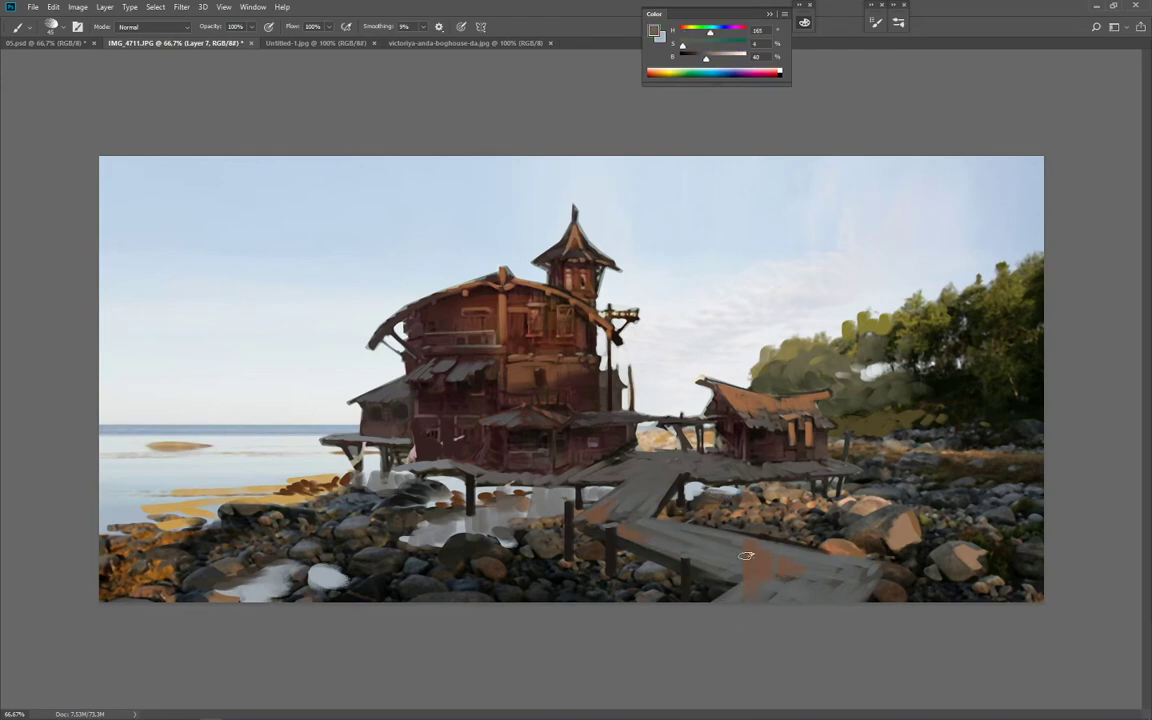
key(bracketleft)
mouse_move(748, 560)
mouse_down()
mouse_move(764, 547)
mouse_move(798, 560)
mouse_up()
Step: Paint warm orange light over the main house's upper facade and around its windows, varying the brush size
alt+click(759, 490)
key(bracketleft)
key(bracketleft)
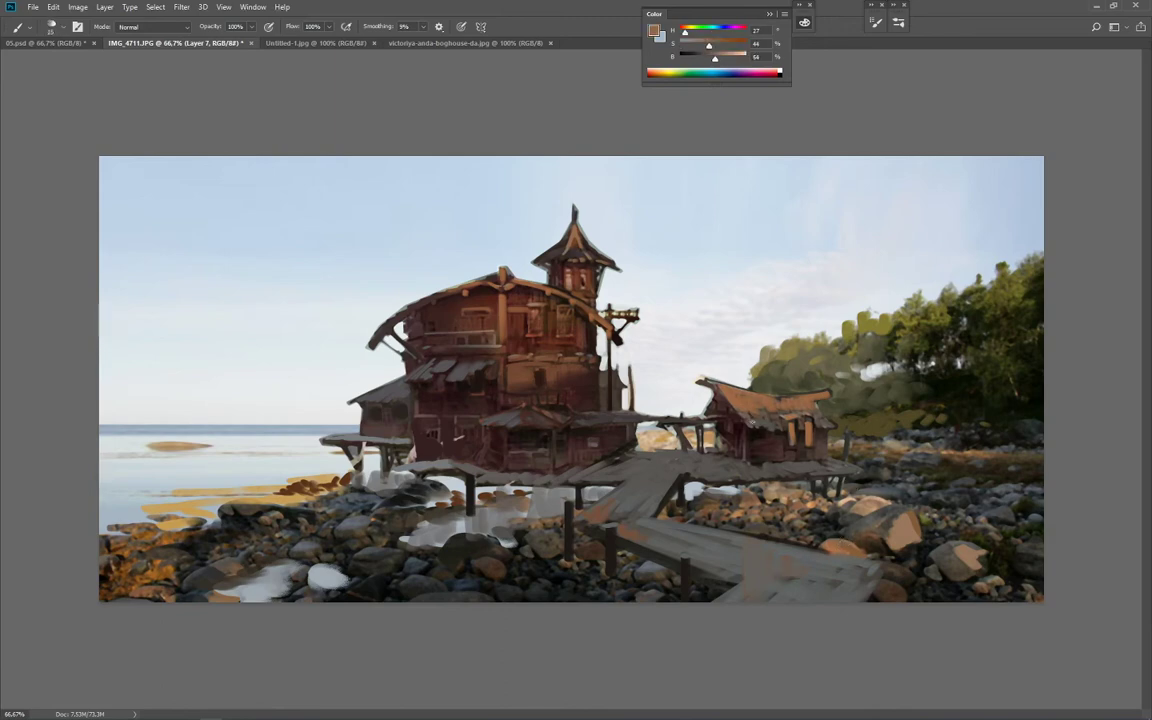
key(bracketright)
alt+click(756, 488)
key(bracketright)
drag(587, 322, 583, 349)
key(bracketleft)
key(bracketleft)
key(bracketleft)
mouse_move(516, 278)
mouse_down()
mouse_move(516, 303)
mouse_move(495, 305)
mouse_up()
key(bracketright)
key(bracketright)
key(bracketright)
drag(561, 342, 516, 344)
drag(559, 348, 514, 352)
mouse_move(511, 308)
mouse_down()
mouse_move(519, 340)
mouse_move(490, 329)
mouse_up()
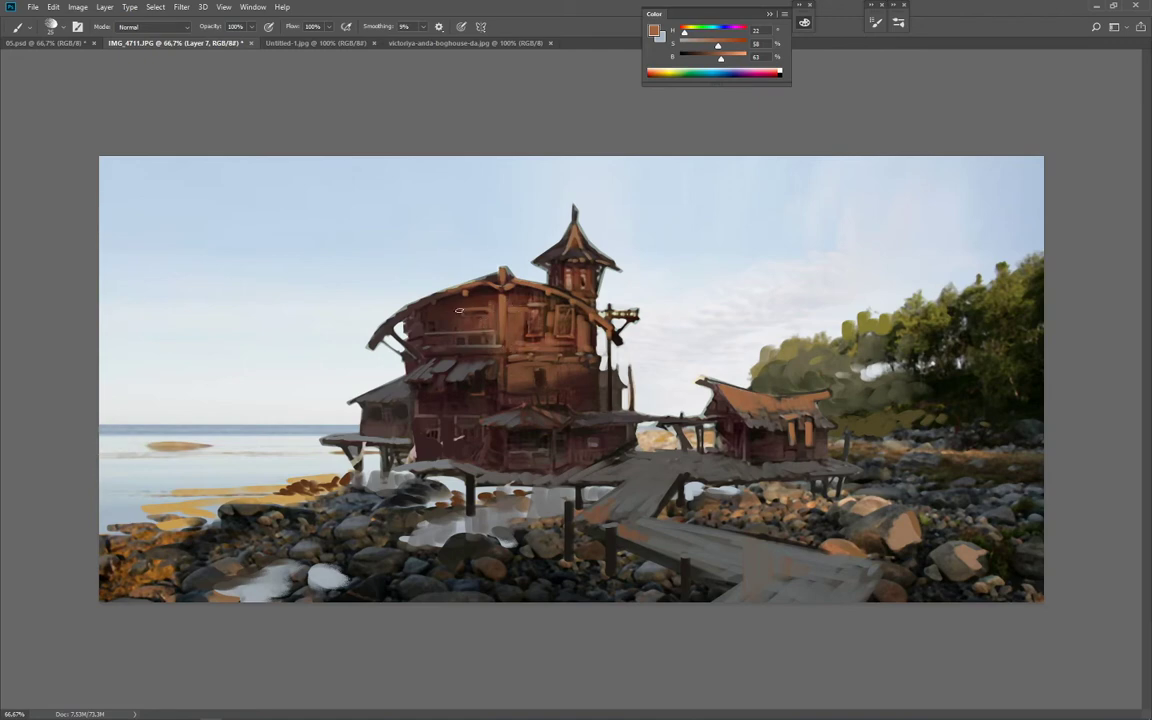
Step: Retouch the lower facade and porch roof with sampled browns and dark tones using a smaller brush
key(bracketleft)
alt+click(496, 336)
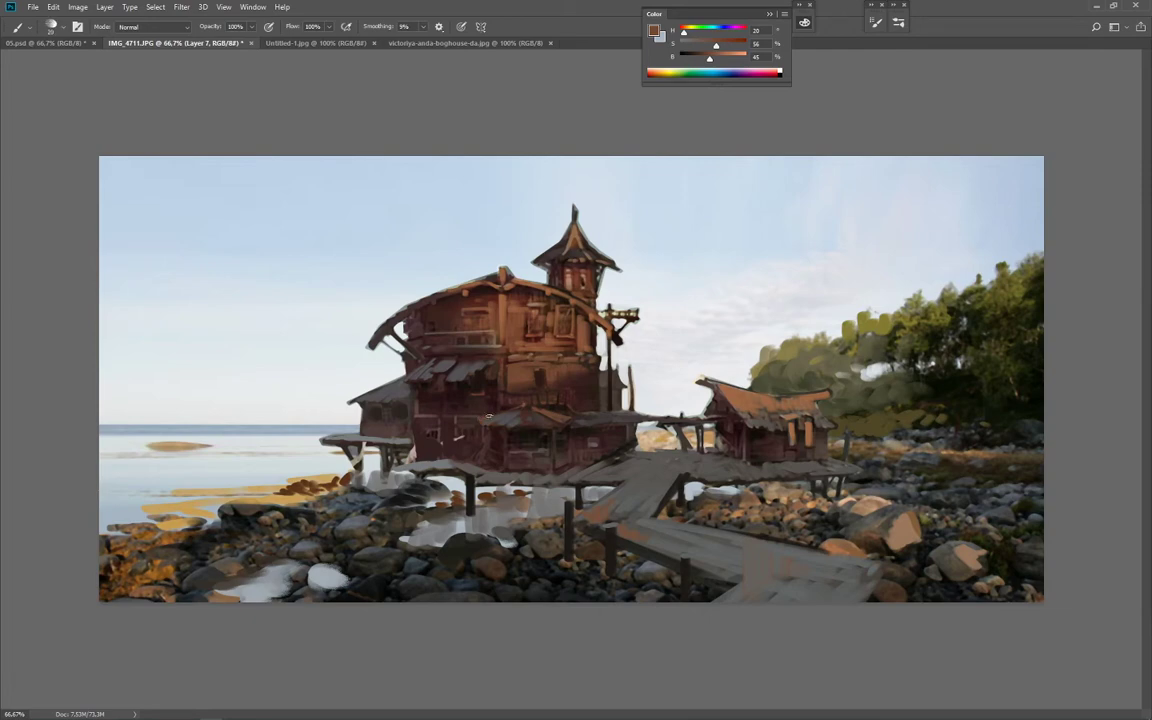
alt+click(506, 414)
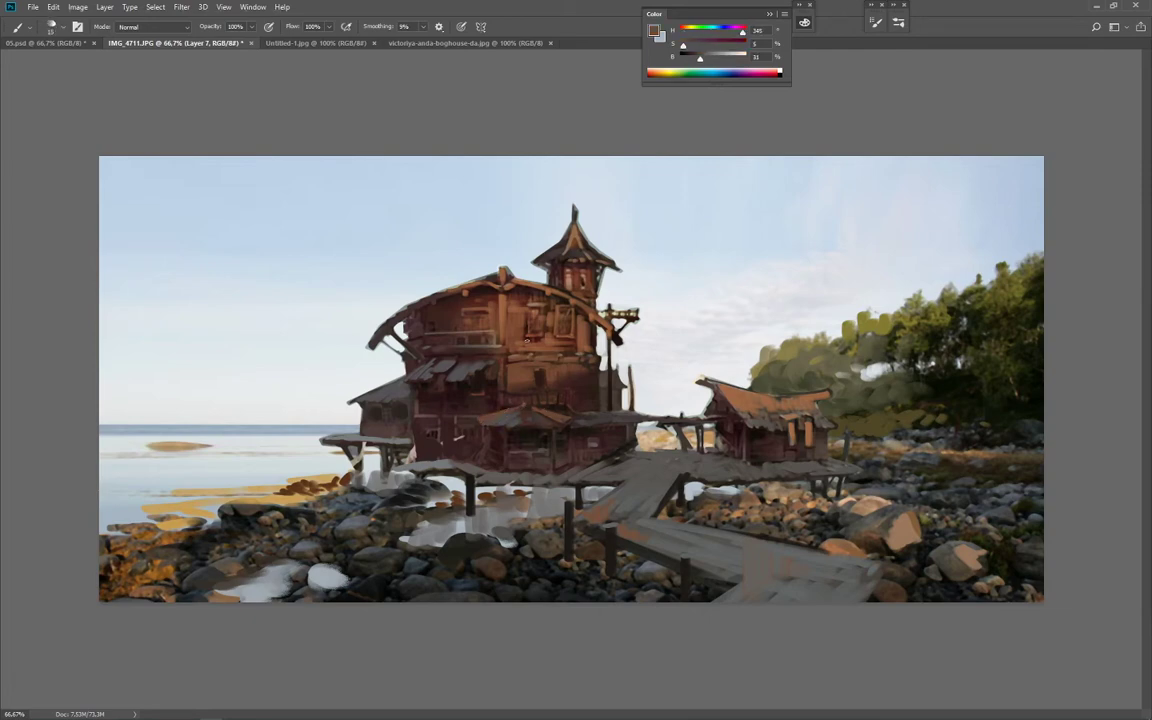
alt+click(438, 358)
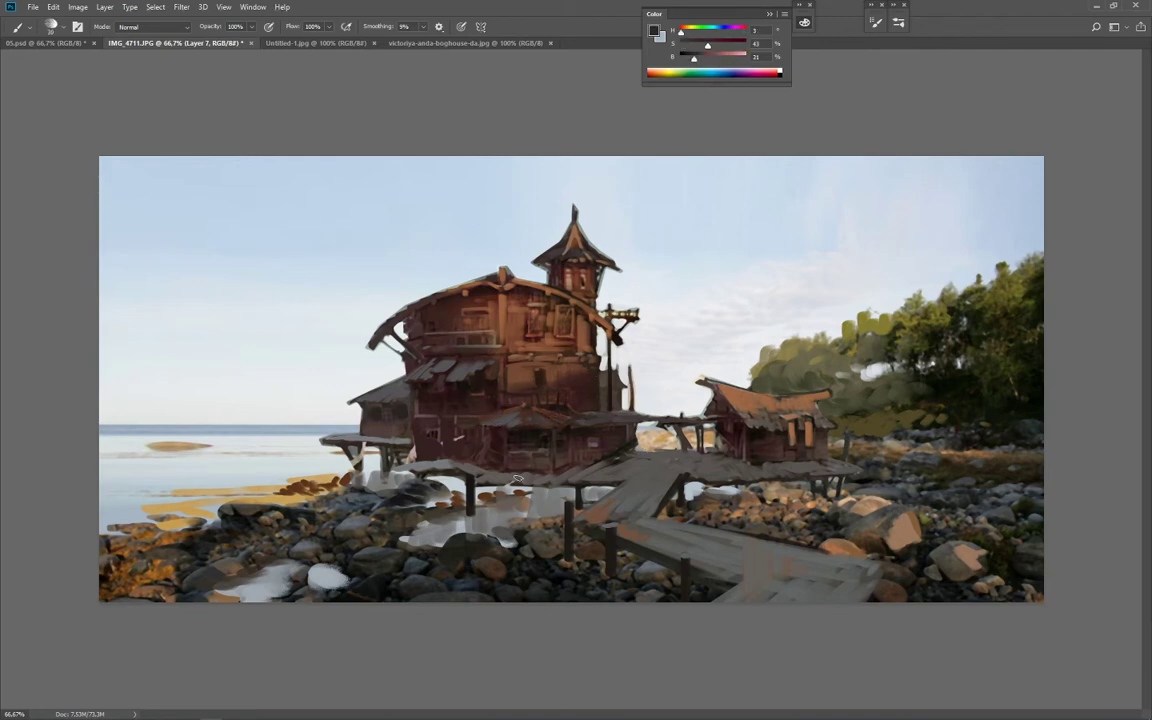
Step: Add thin grey highlights to the tower roof's eaves and refine its edges with sampled sky and brown colours
alt+click(349, 437)
key(bracketleft)
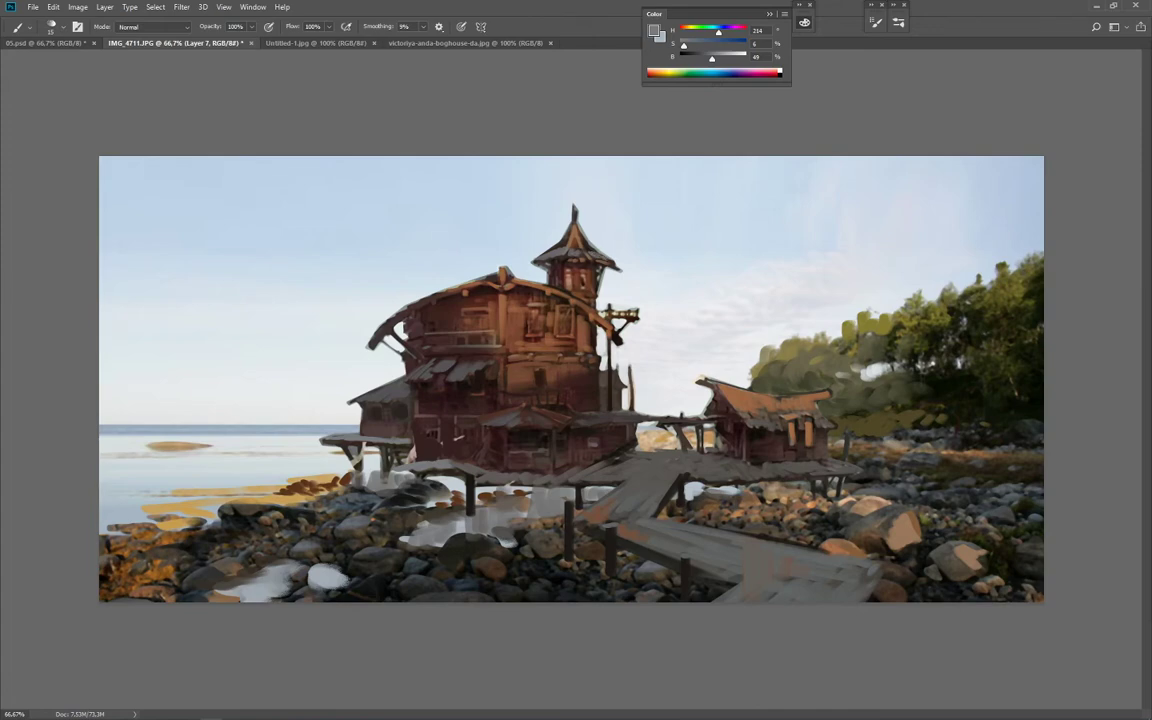
alt+click(530, 258)
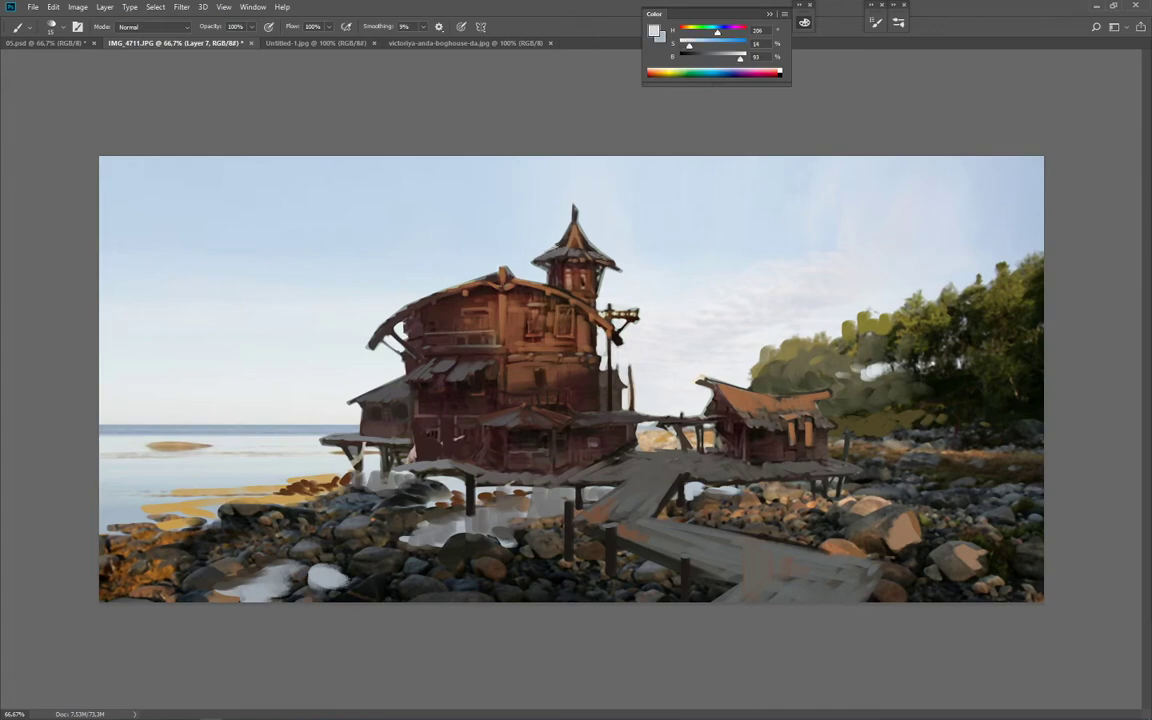
alt+click(570, 250)
key(bracketleft)
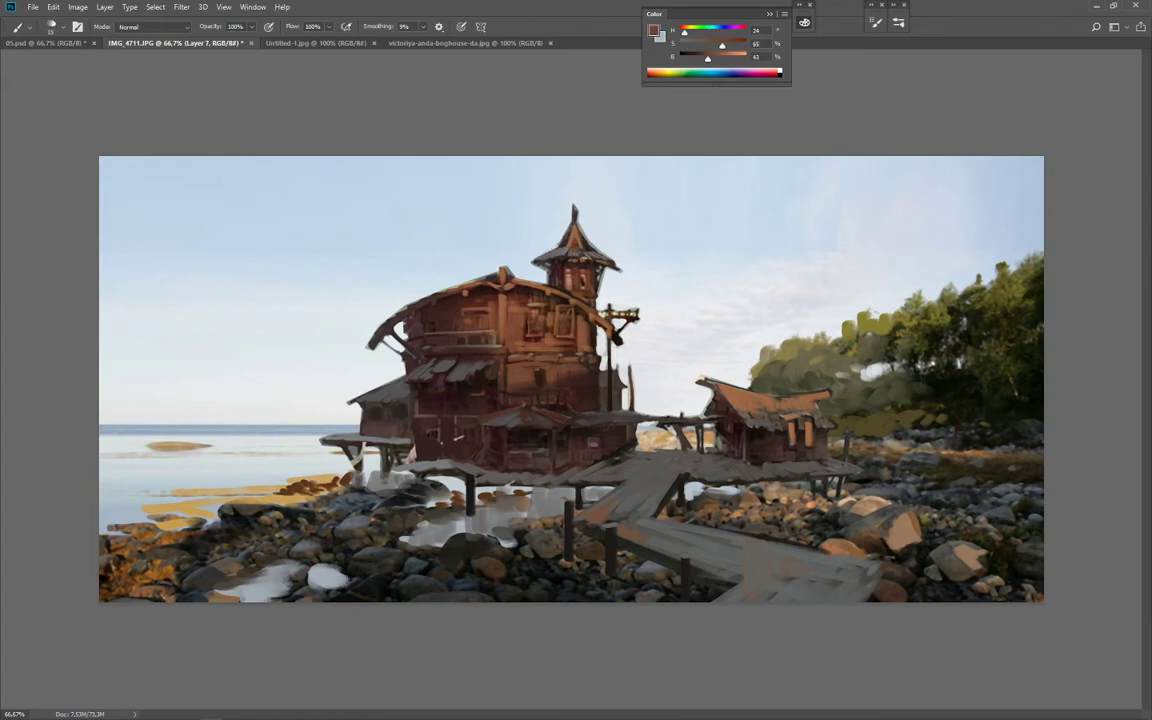
Step: Check the composition at reduced size and flip the picture horizontally
key(ctrl+minus)
key(ctrl+minus)
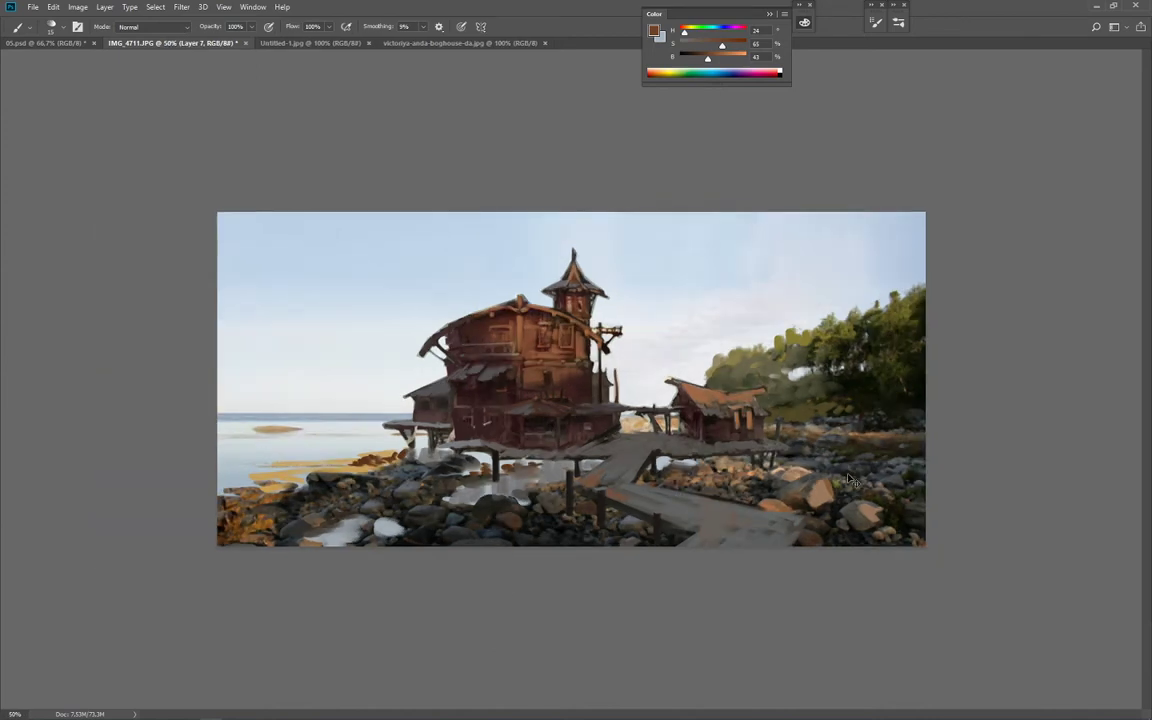
key(ctrl+minus)
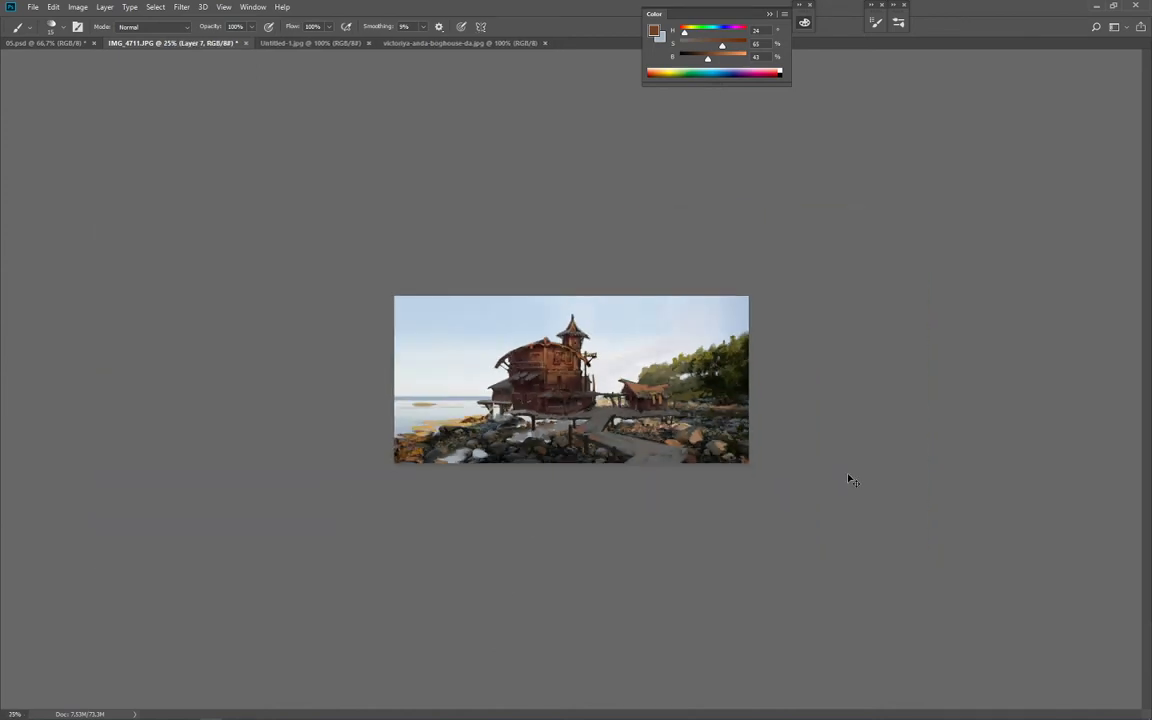
key(ctrl+plus)
key(ctrl+plus)
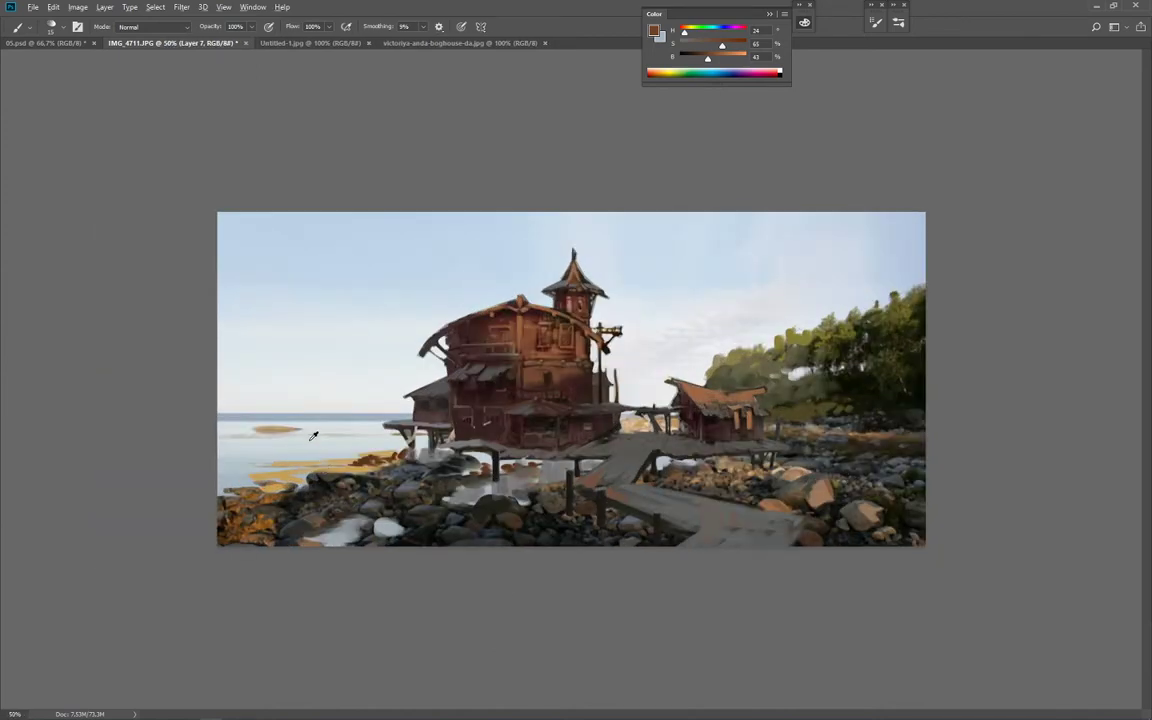
key(ctrl+shift+h)
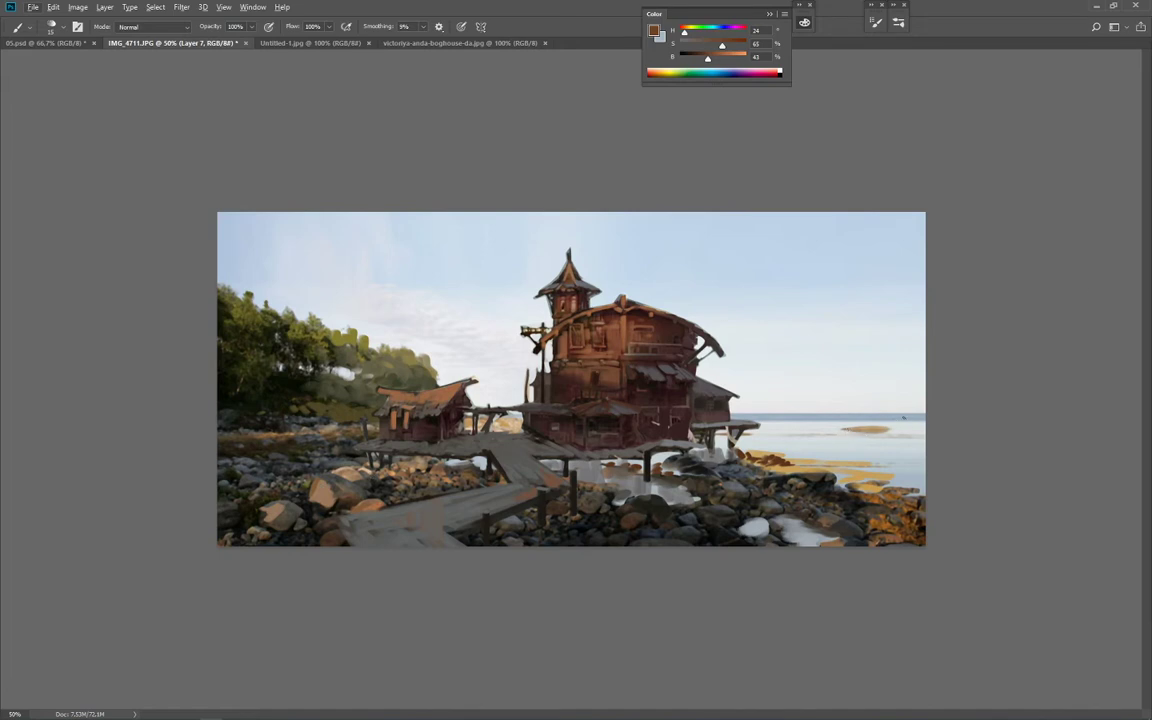
Step: Block in a rocky islet in the sea near the horizon with dark grey below and tan strokes above
alt+click(850, 519)
key(bracketright)
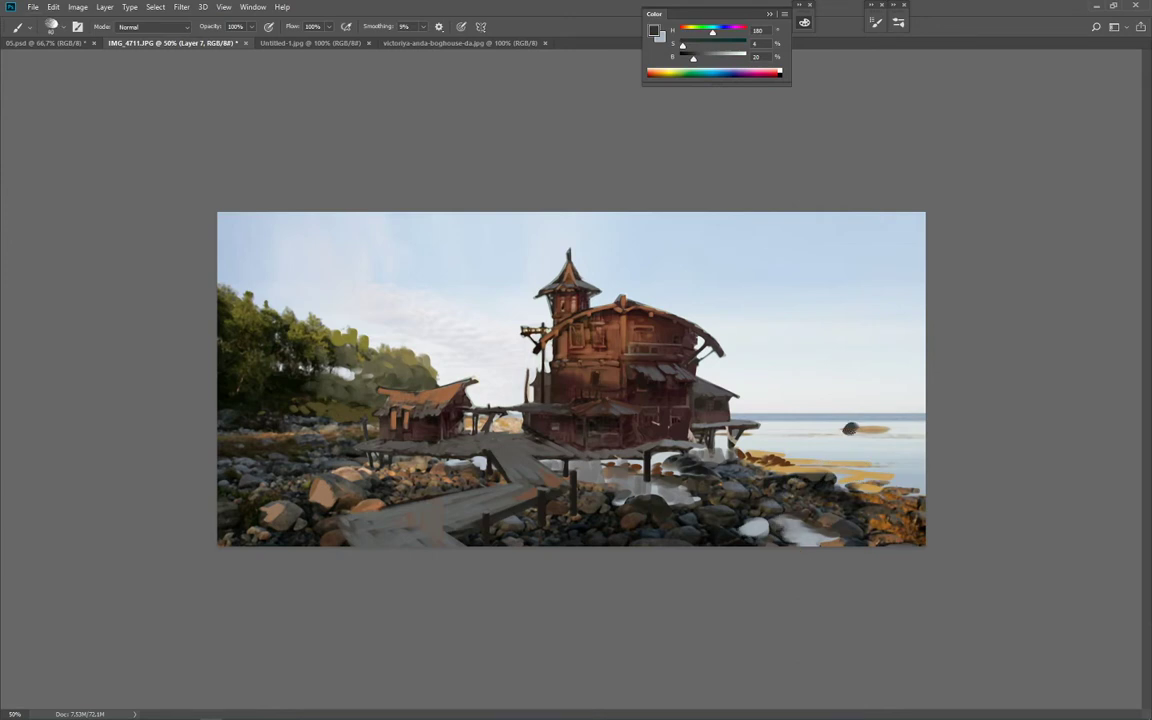
drag(850, 429, 900, 414)
alt+click(867, 431)
alt+click(864, 426)
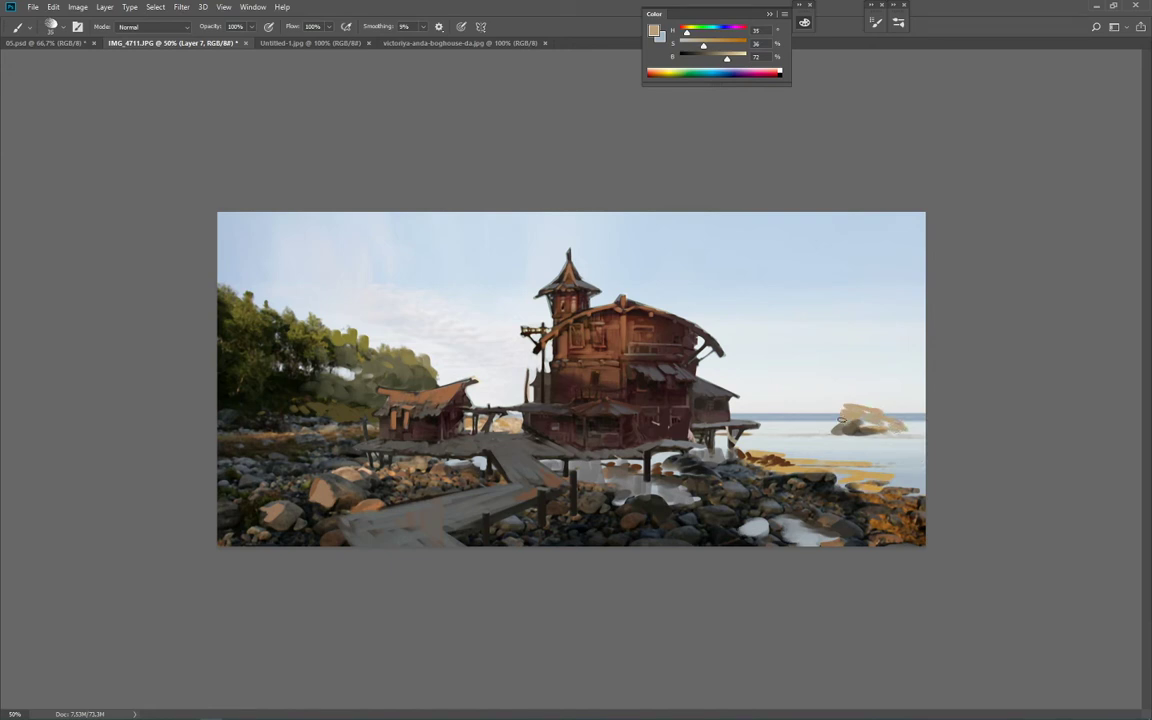
Step: Shape the islet's form with near-black shadow strokes and sampled tan and grey tones
alt+click(843, 431)
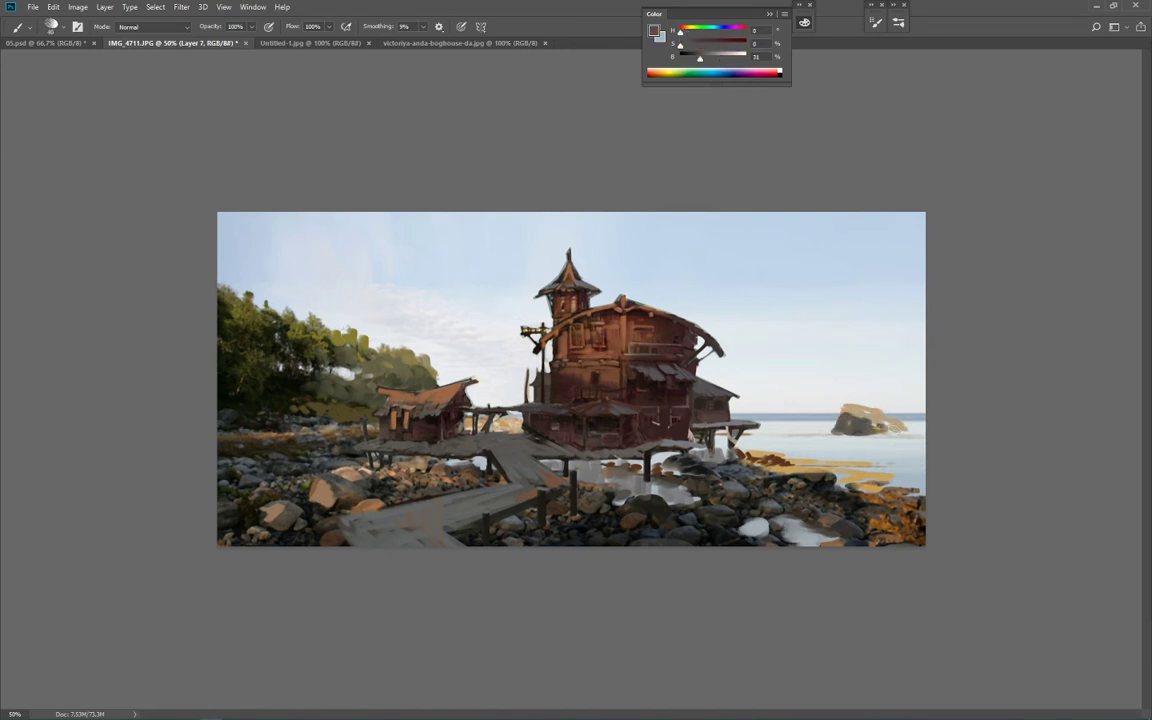
alt+click(843, 413)
alt+click(846, 422)
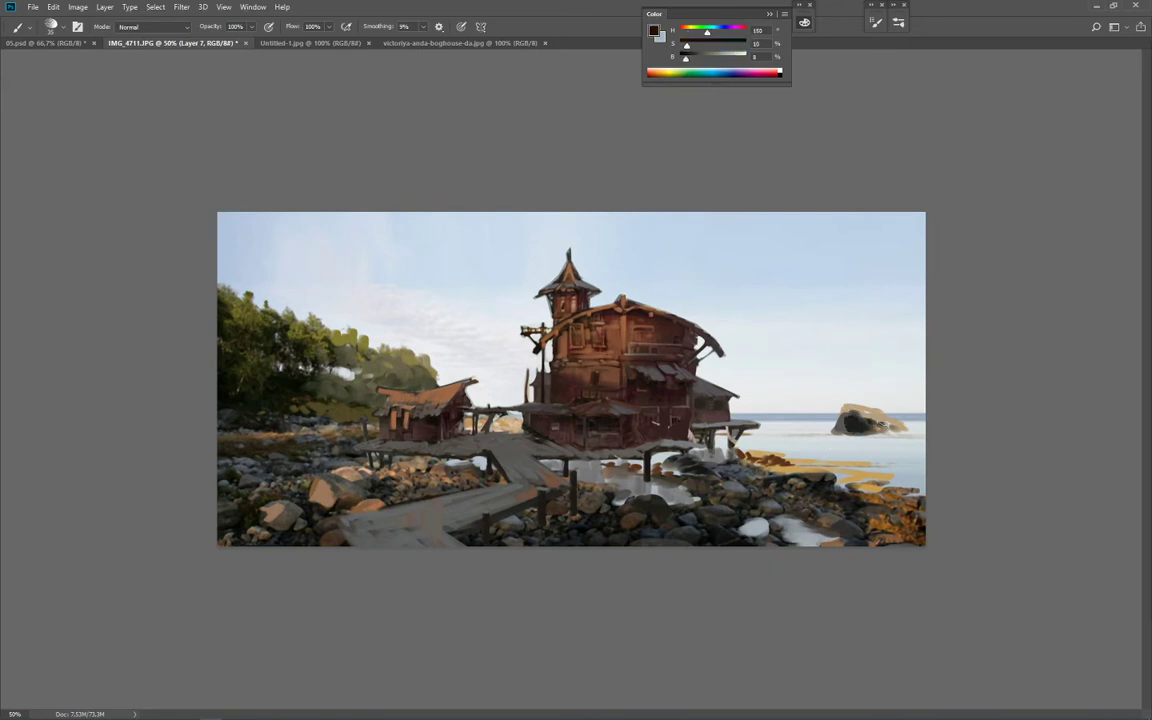
alt+click(849, 412)
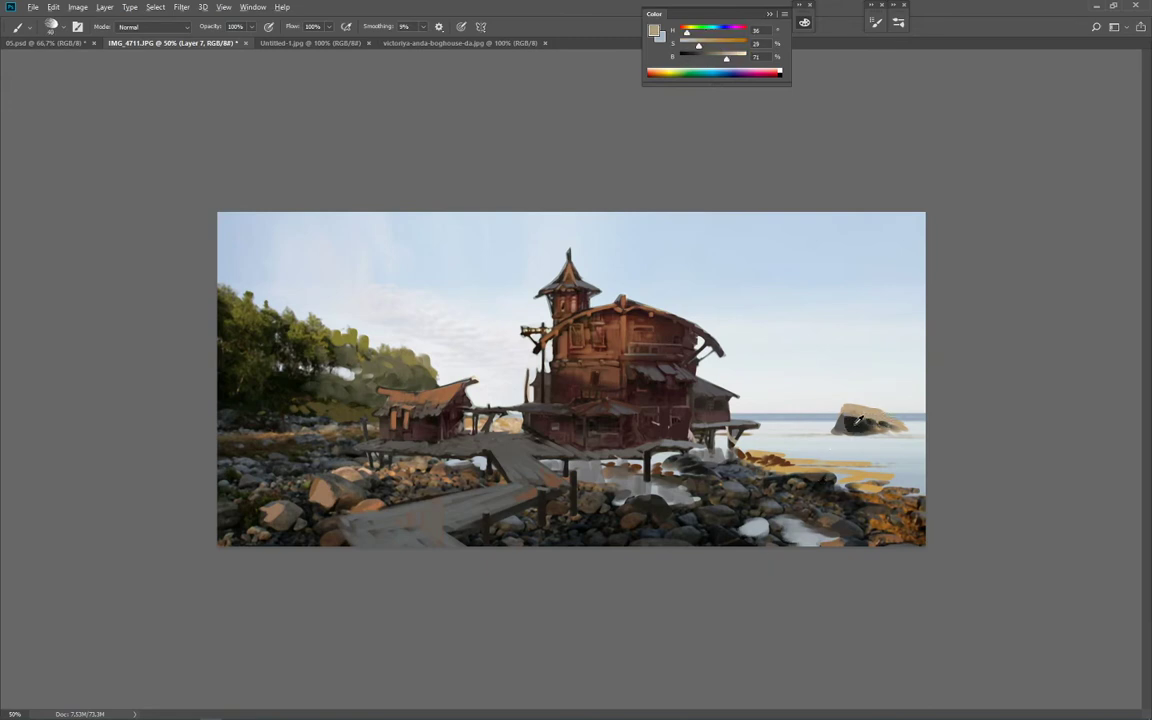
alt+click(830, 426)
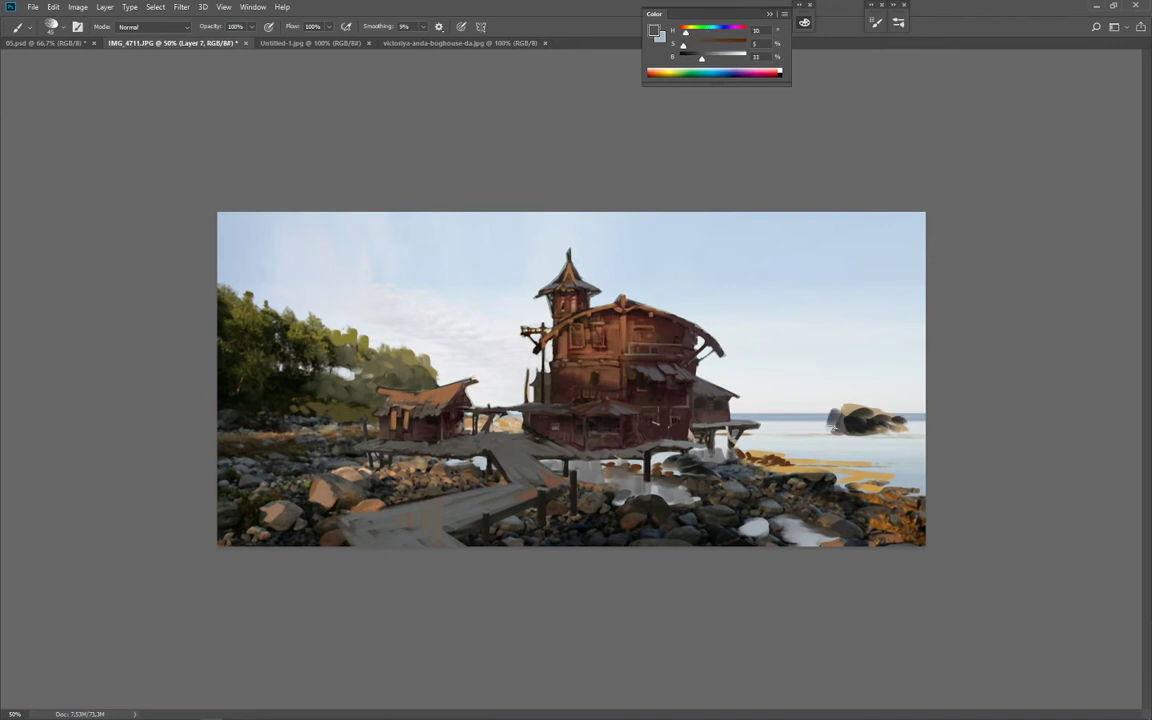
Step: Extend the islet's low base toward the house and add orange-brown and grey strokes to its rocks
drag(832, 428, 788, 432)
alt+click(882, 491)
key(bracketleft)
key(bracketleft)
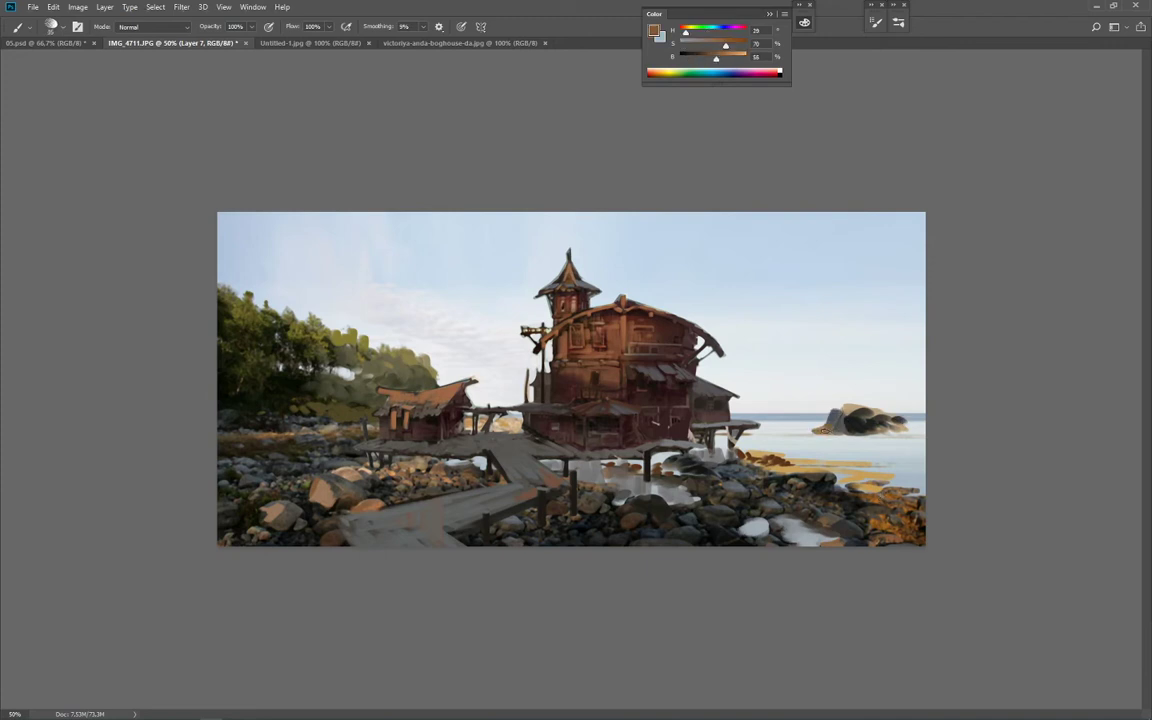
alt+click(850, 419)
mouse_move(858, 416)
mouse_down()
mouse_move(850, 410)
mouse_move(886, 411)
mouse_move(876, 415)
mouse_up()
Step: Paint dark green vegetation sampled from the trees on the islet's top and warm orange on its sunlit side
alt+click(288, 361)
key(bracketleft)
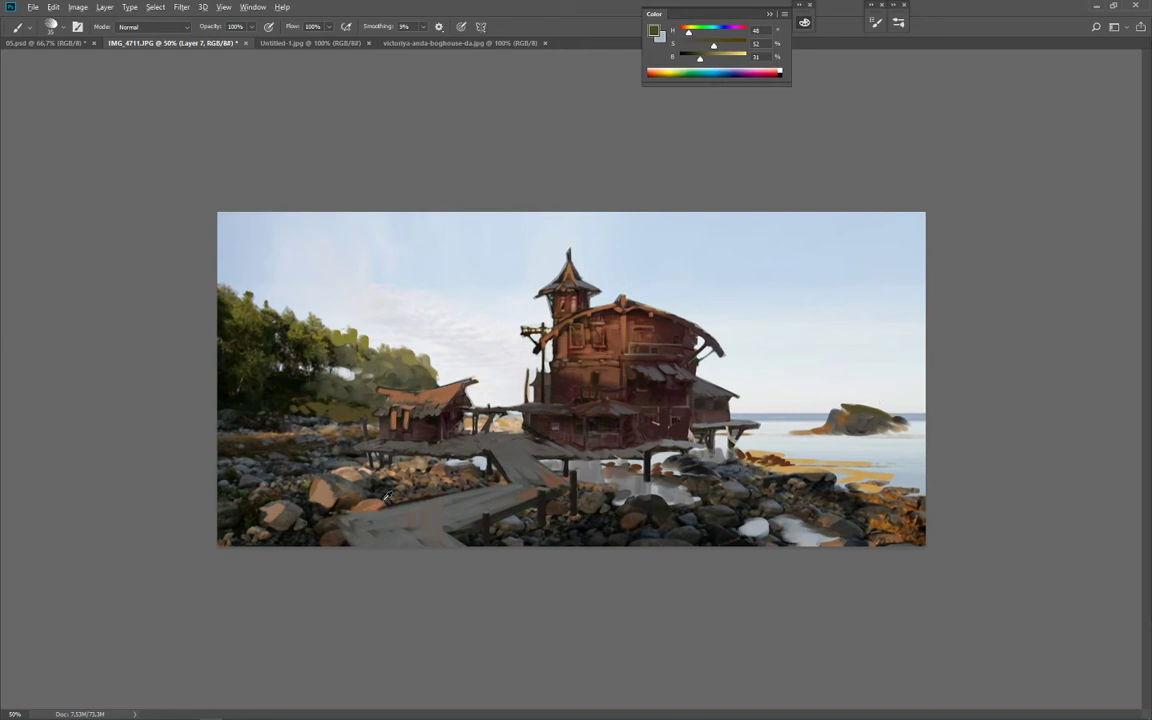
alt+click(342, 450)
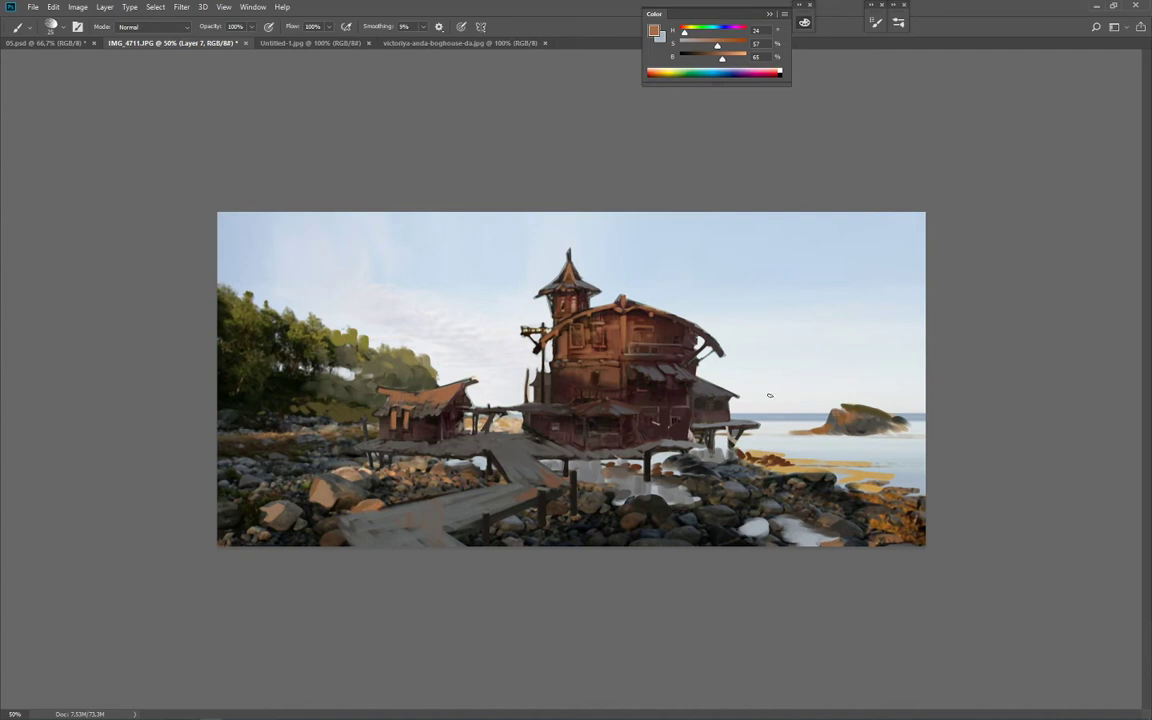
alt+click(602, 401)
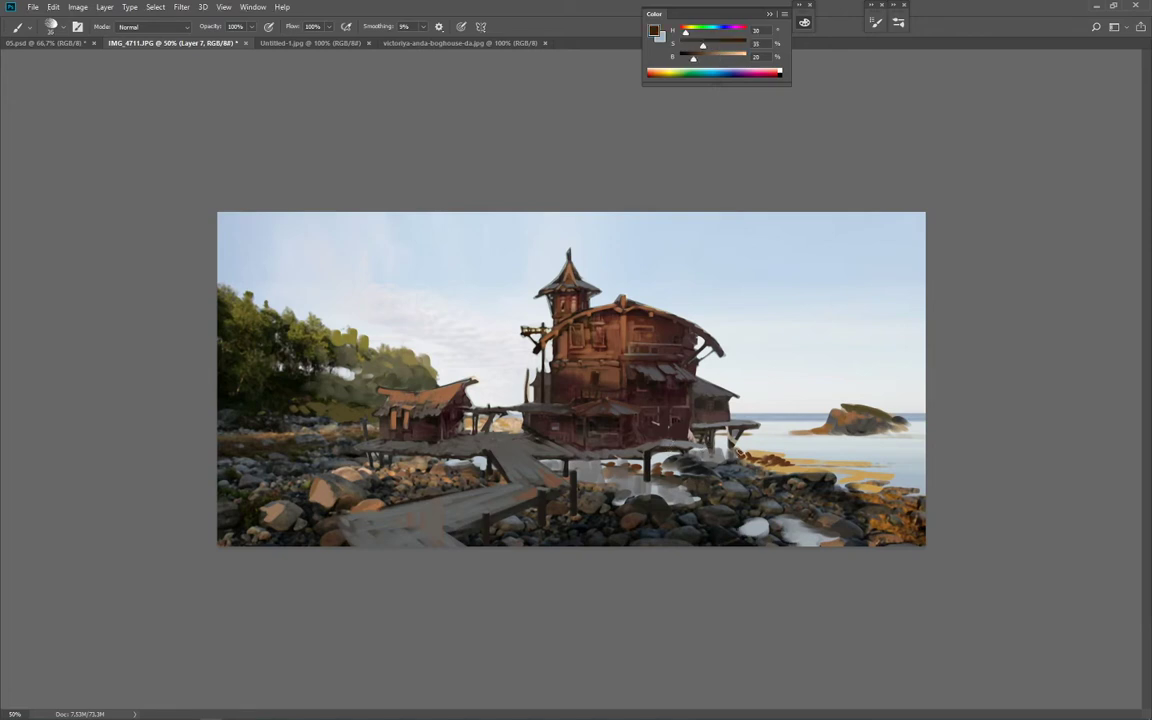
drag(735, 455, 811, 422)
key(ctrl+alt+z)
key(ctrl+alt+z)
Step: Paint a small leaning tree on the islet with a dark trunk and green foliage sampled from the forest
alt+click(291, 322)
mouse_move(830, 391)
mouse_down()
mouse_move(866, 388)
mouse_move(830, 395)
mouse_move(816, 383)
mouse_move(850, 393)
mouse_move(862, 382)
mouse_move(861, 394)
mouse_move(841, 393)
mouse_move(854, 369)
mouse_move(875, 396)
mouse_up()
alt+click(896, 419)
alt+click(870, 413)
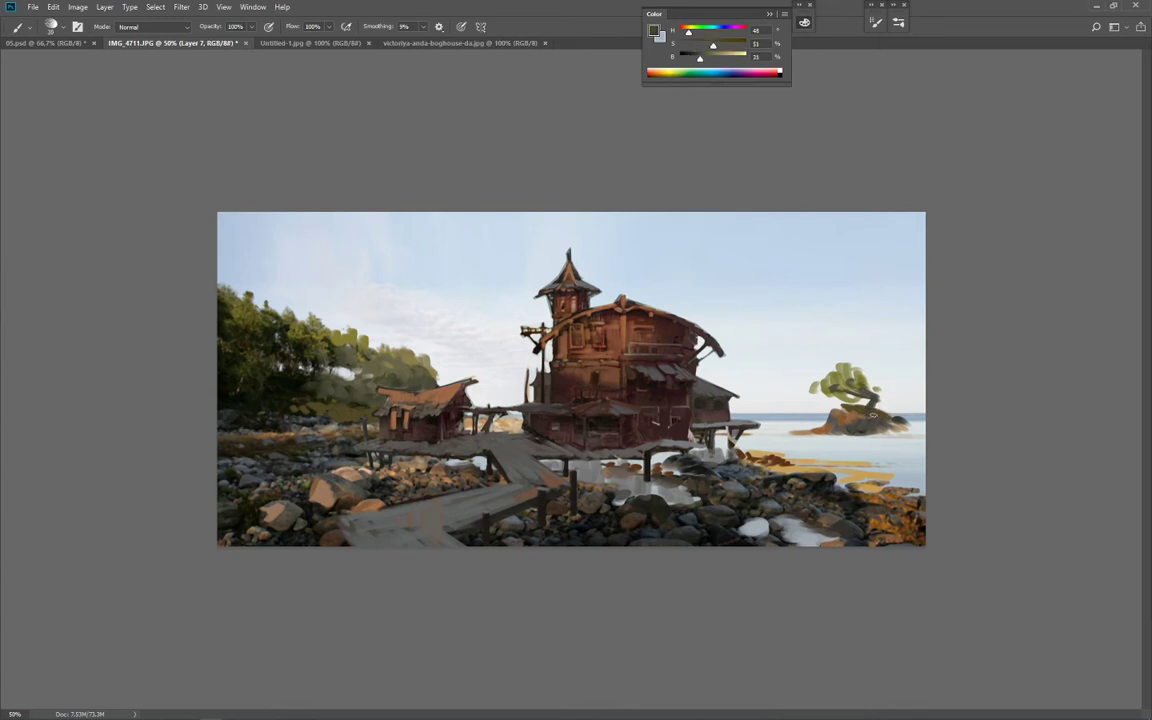
alt+click(304, 334)
drag(847, 362, 840, 370)
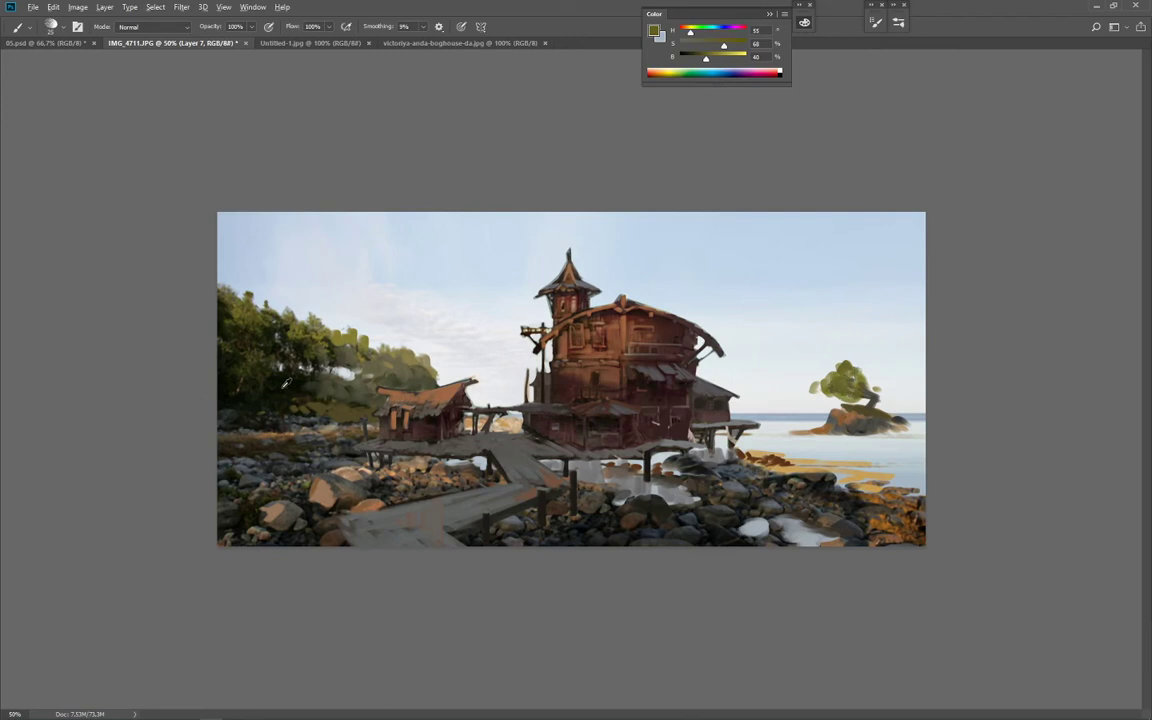
Step: Refine the islet tree with darker foliage shadows, sky-coloured trimming around the trunk, and a dark branch beneath the canopy
alt+click(310, 357)
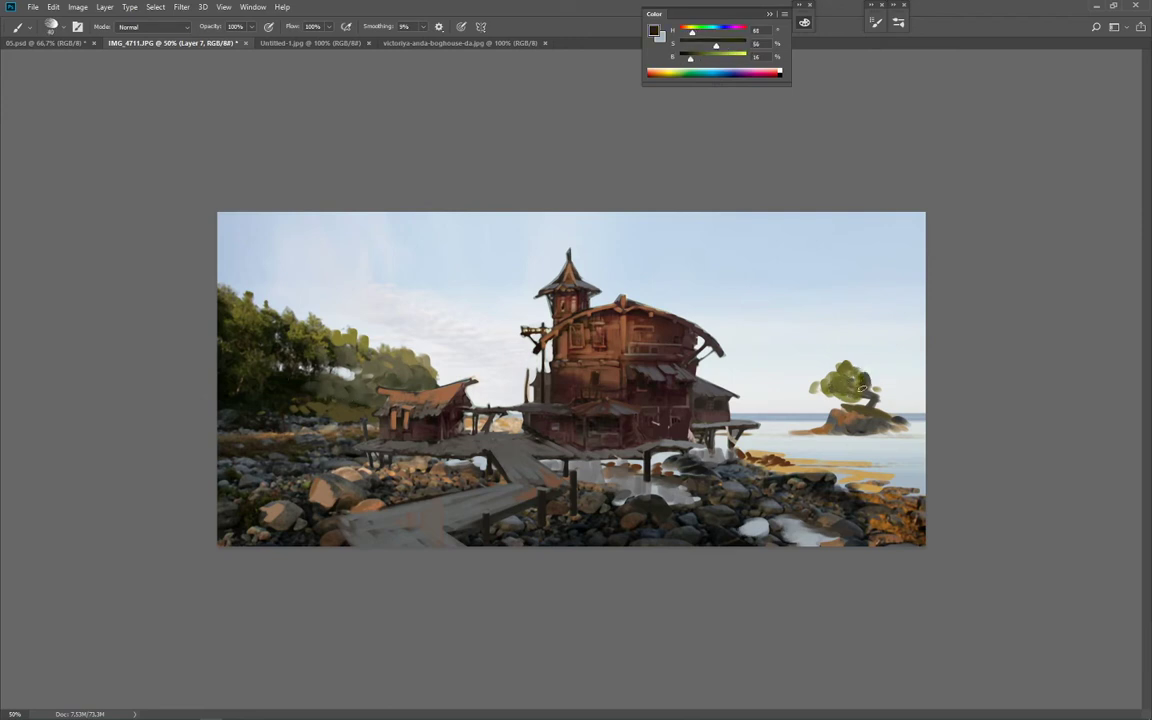
alt+click(893, 386)
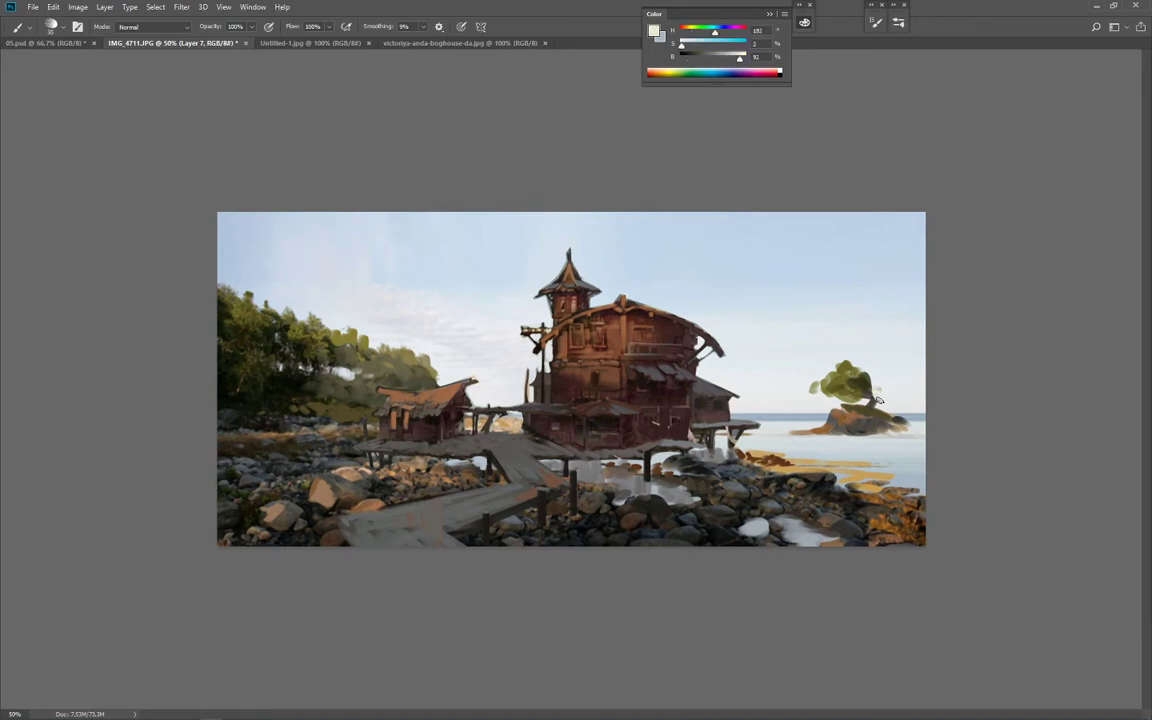
alt+click(883, 395)
drag(883, 395, 806, 399)
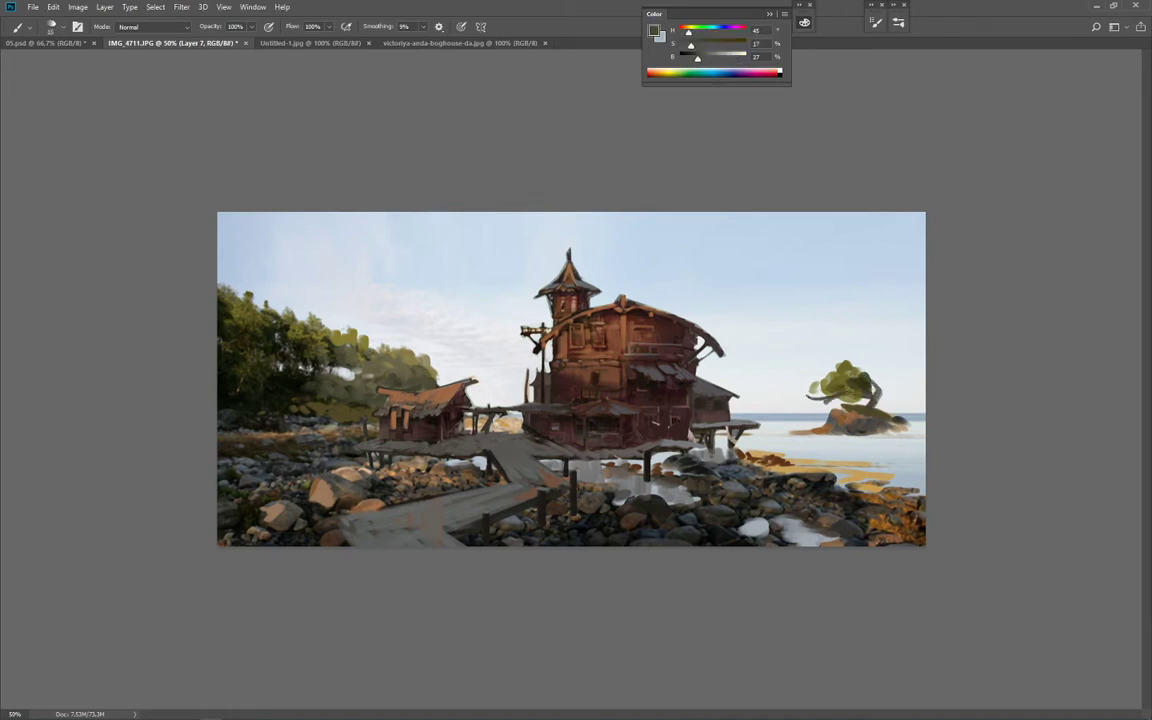
Step: Extend the islet tree's canopy with leaf clumps in sampled olive green and trim its edges with the pale sky colour
alt+click(849, 375)
key(bracketright)
key(bracketright)
drag(793, 391, 880, 360)
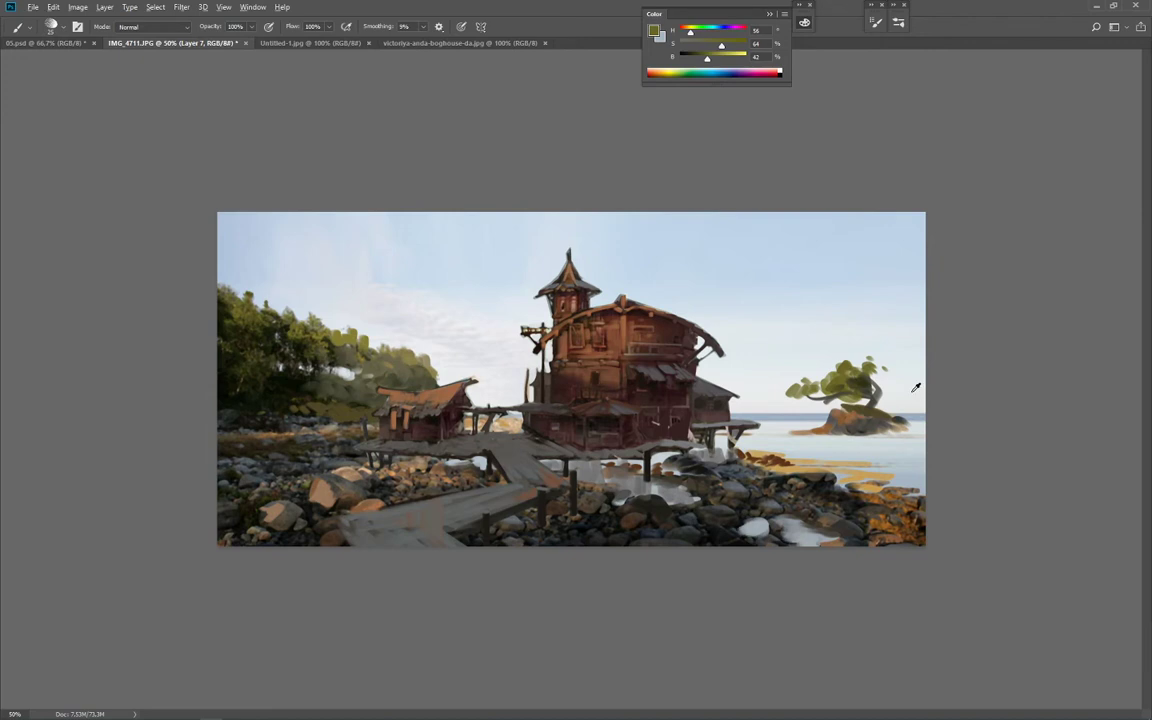
alt+click(825, 350)
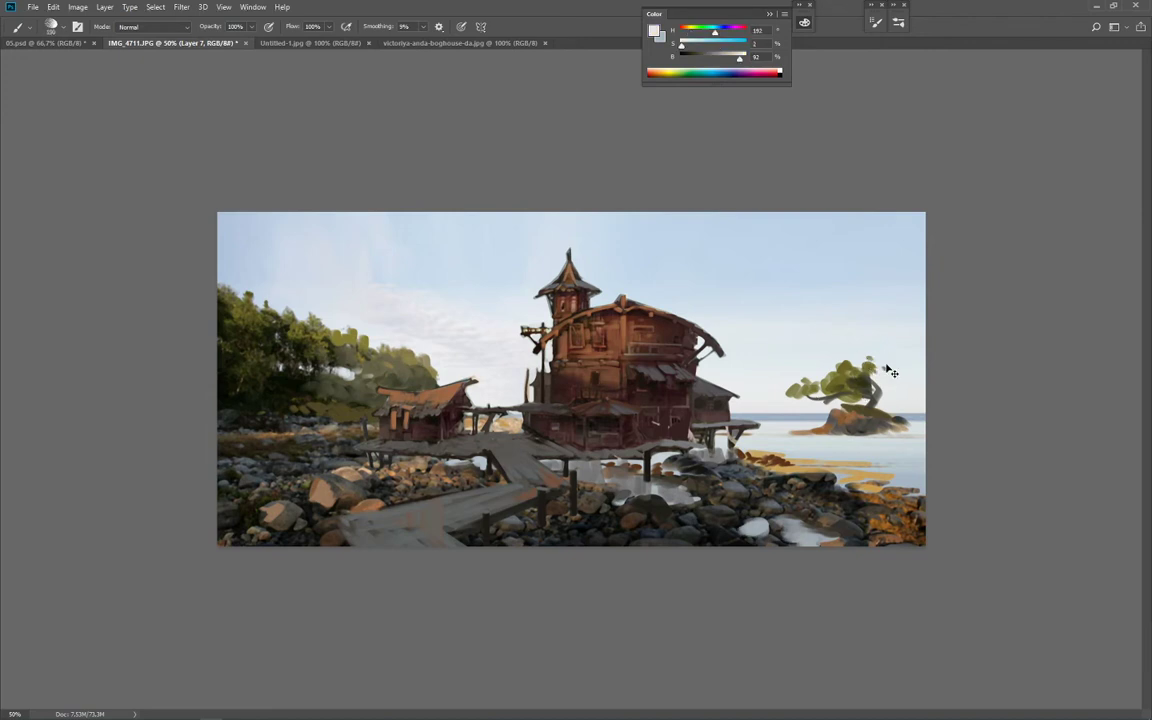
key(ctrl+minus)
key(ctrl+minus)
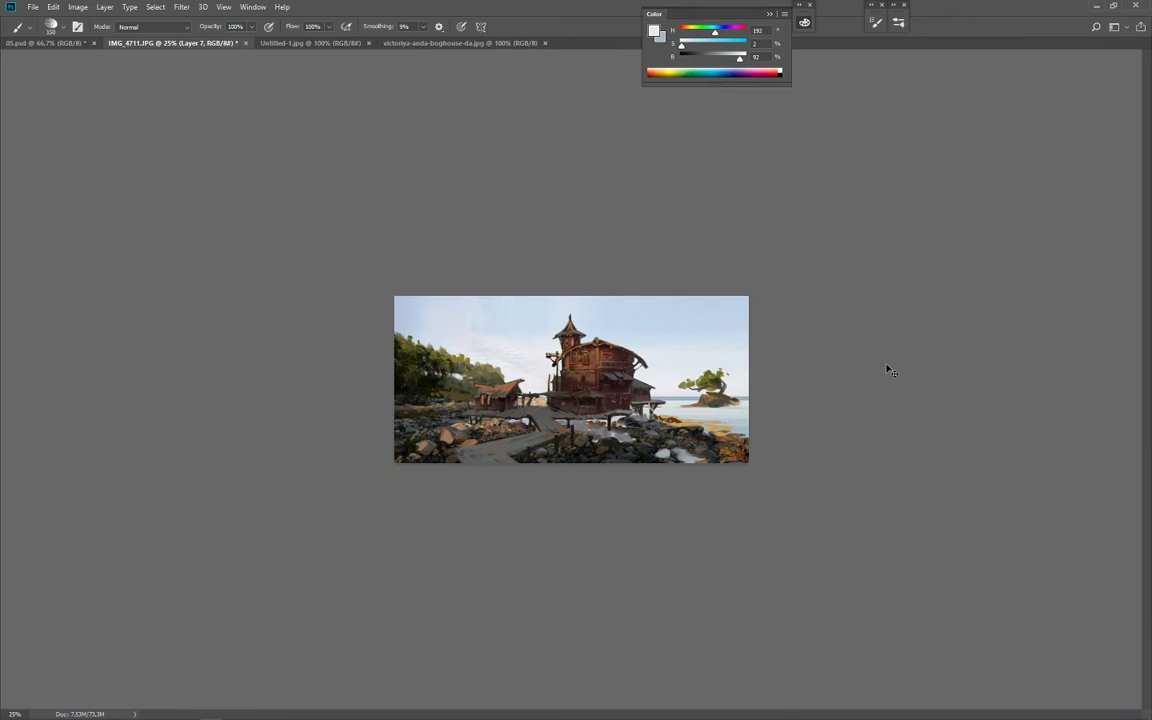
Step: Repaint the islet's rock with muted brown and grey-green tones sampled from the forest edge and the islet
alt+click(446, 333)
key(bracketright)
key(bracketright)
key(bracketright)
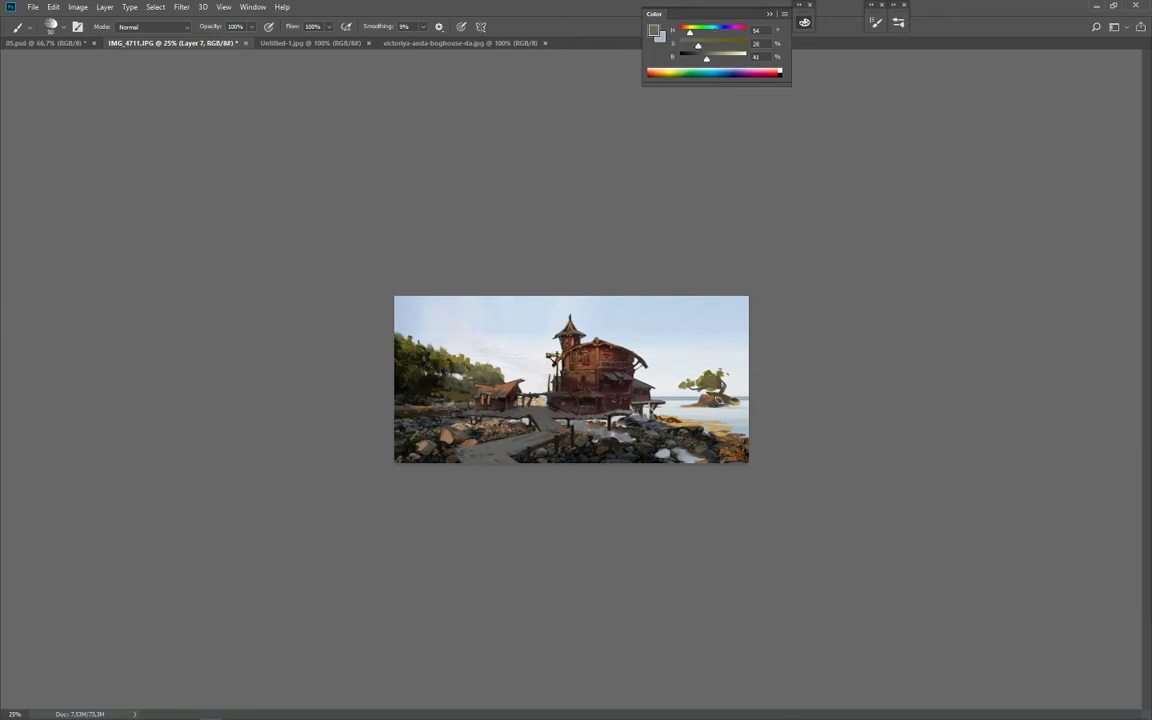
drag(717, 402, 728, 400)
alt+click(710, 394)
alt+click(705, 401)
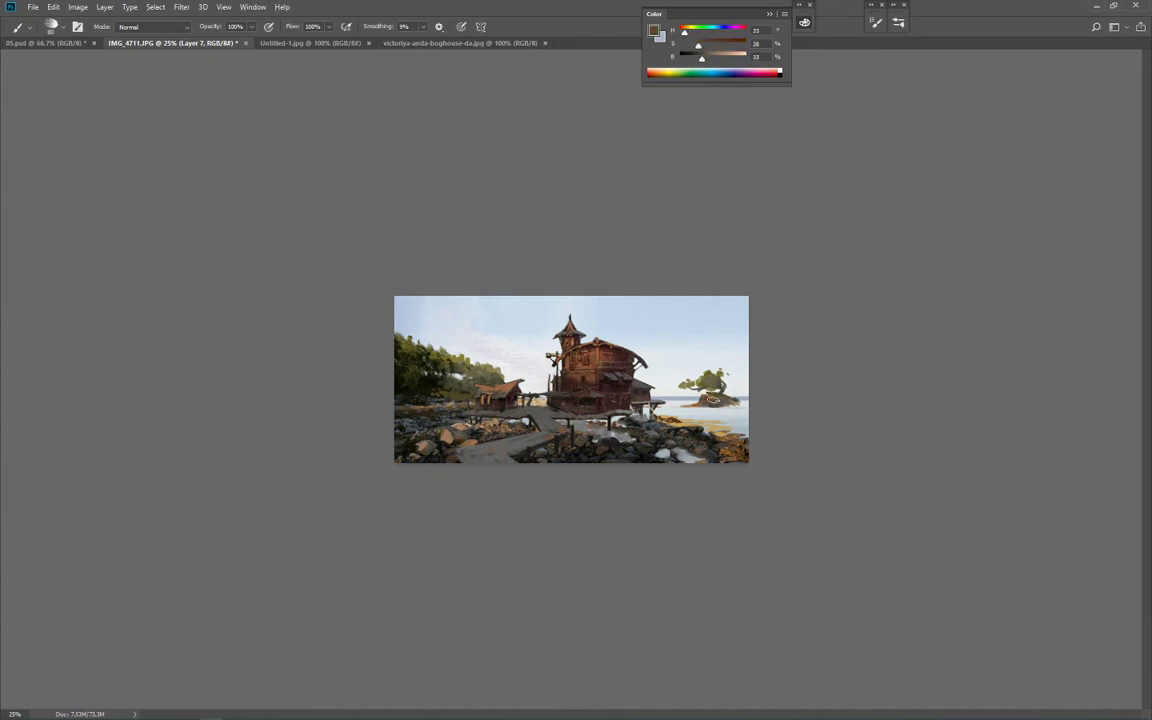
drag(711, 400, 712, 408)
alt+click(708, 389)
alt+click(717, 392)
Step: Paint horizontal blue-grey and brown reflection strokes on the water below the islet
alt+click(712, 413)
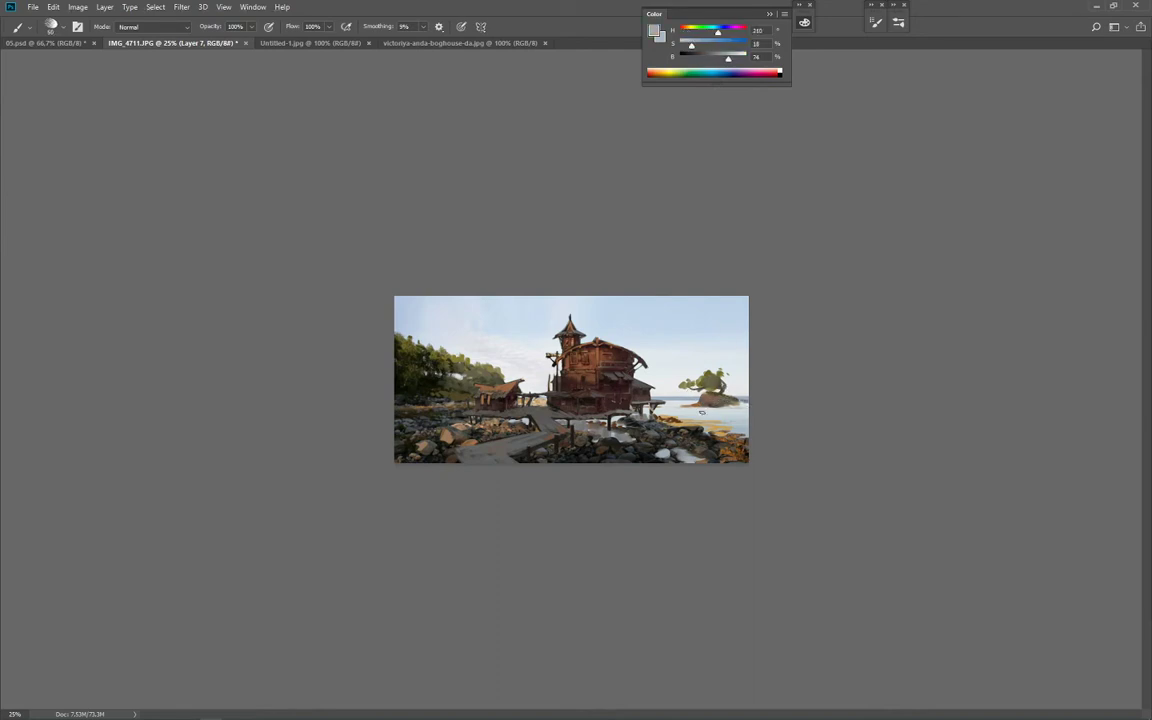
alt+click(642, 360)
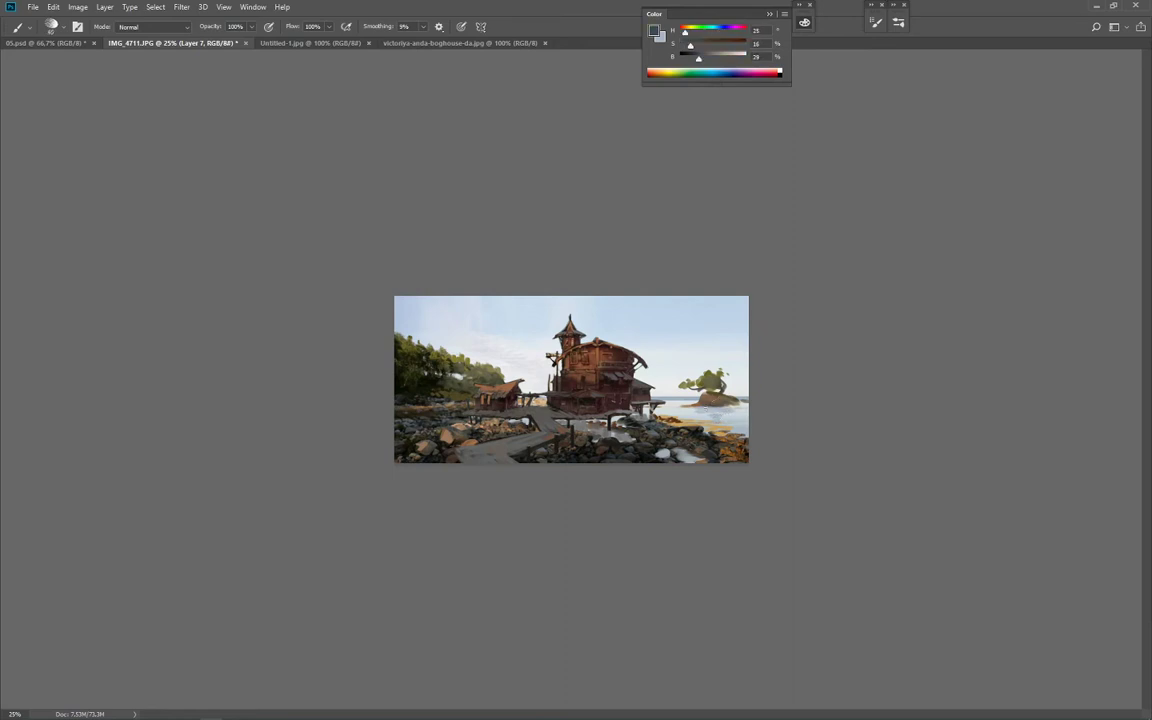
alt+click(728, 412)
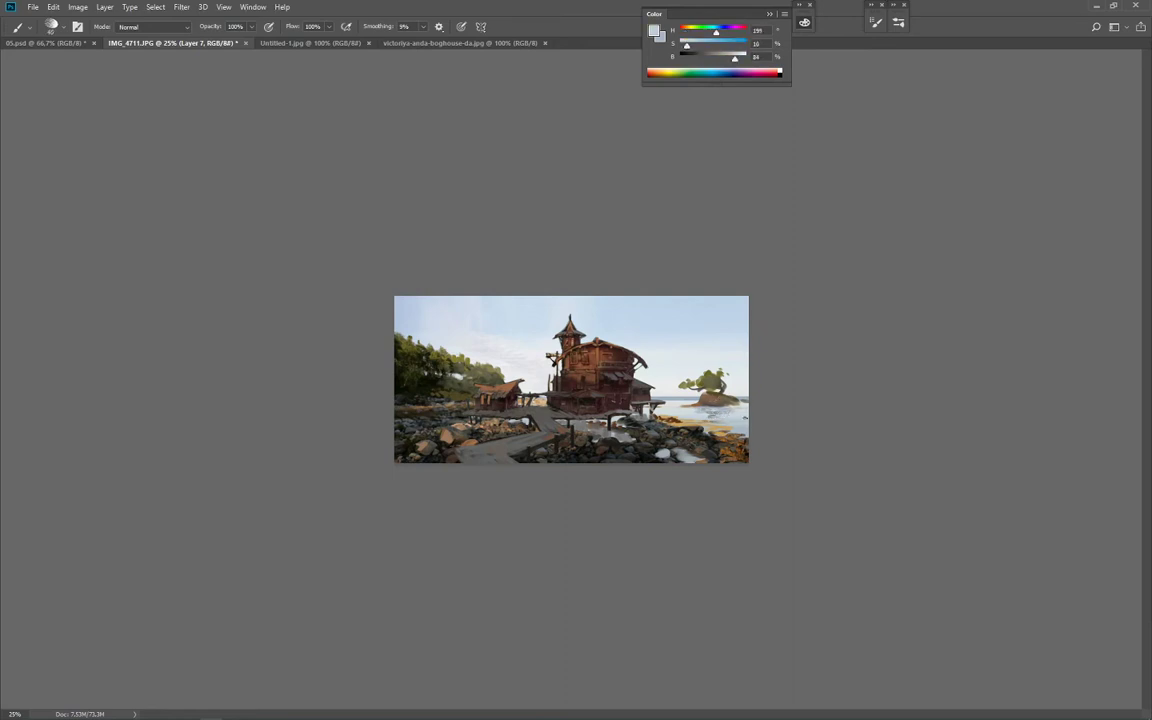
alt+click(643, 363)
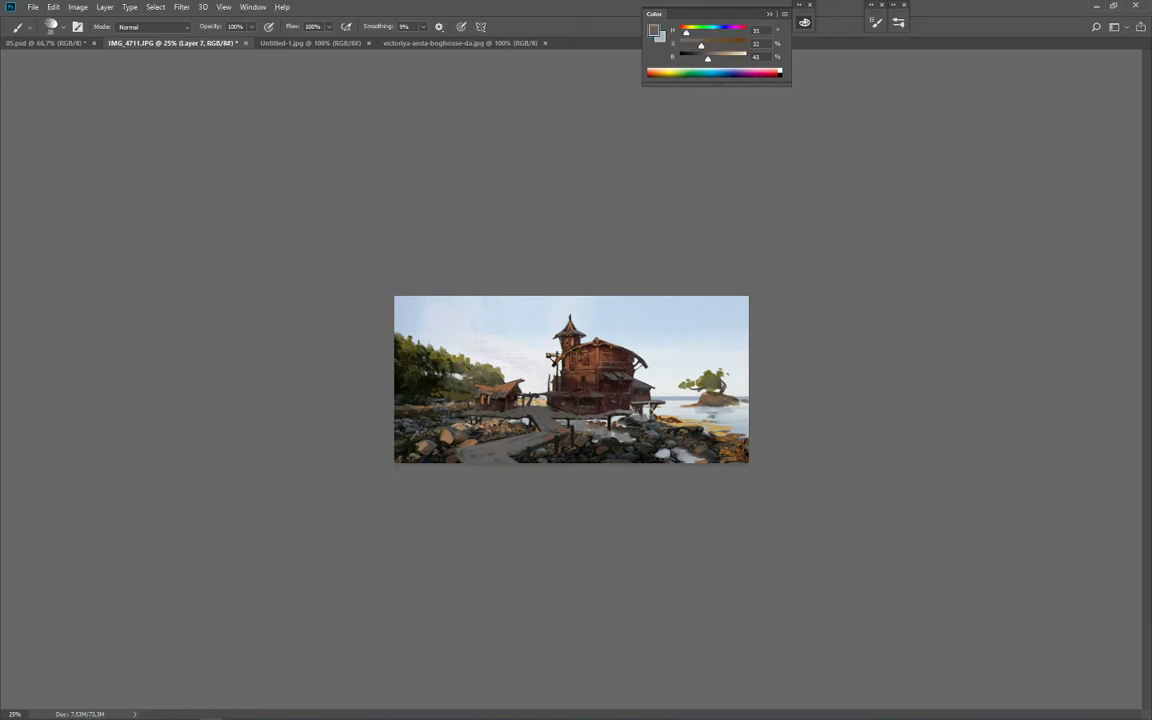
drag(702, 414, 720, 416)
Step: Add a low rock beside the islet's base and clean its edges with the pale water colour
alt+click(689, 400)
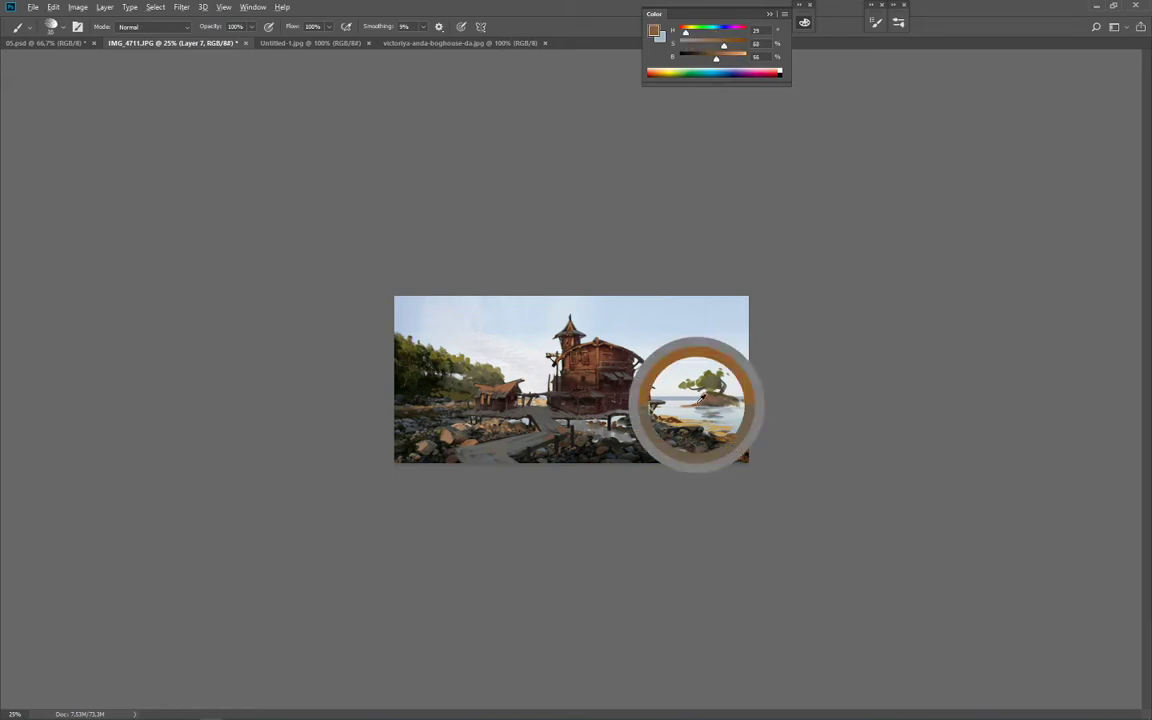
alt+click(692, 432)
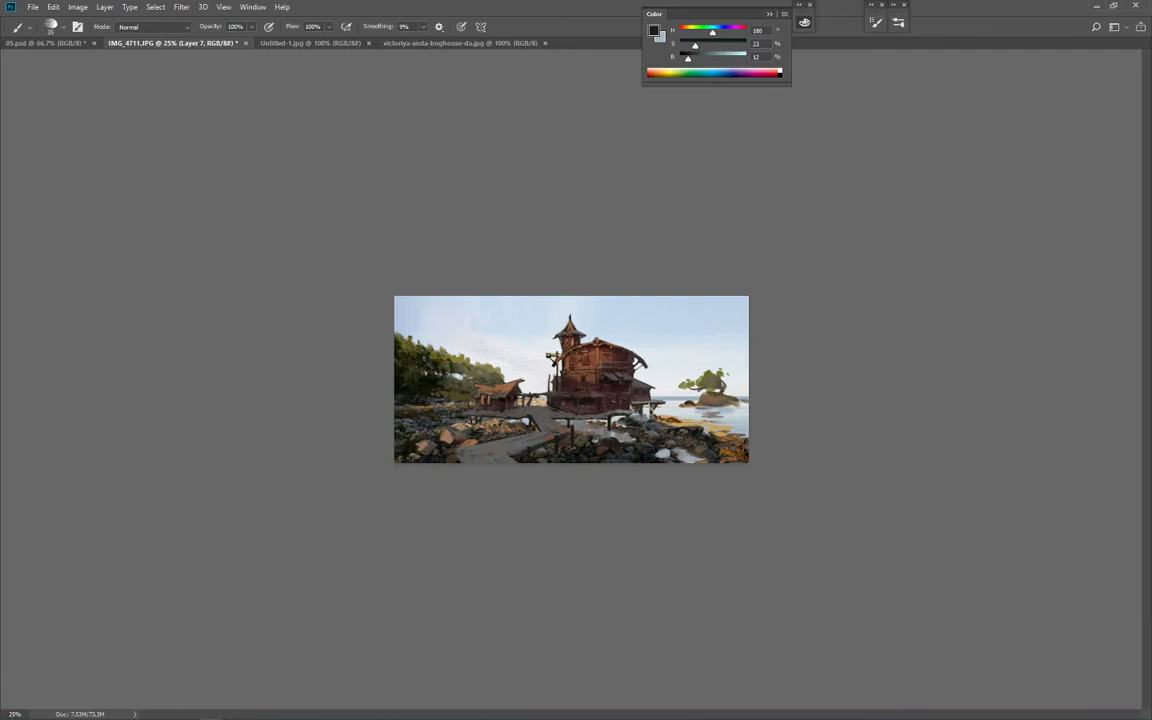
alt+click(682, 396)
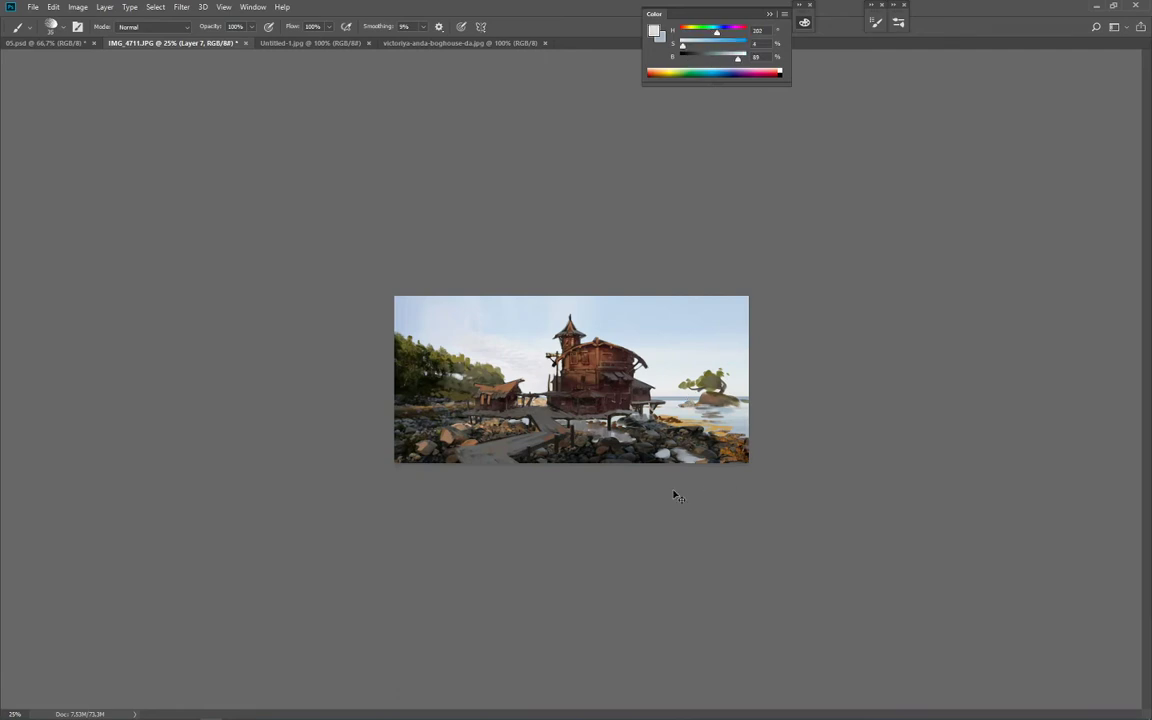
key(ctrl+minus)
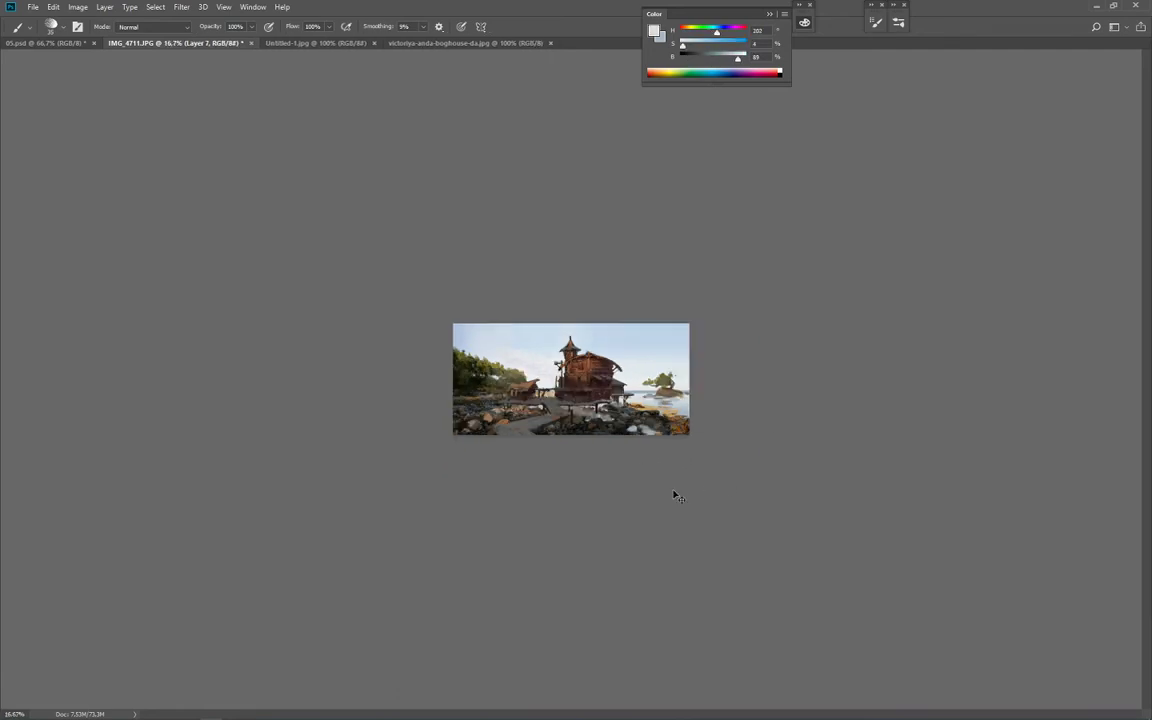
key(ctrl+minus)
key(ctrl+0)
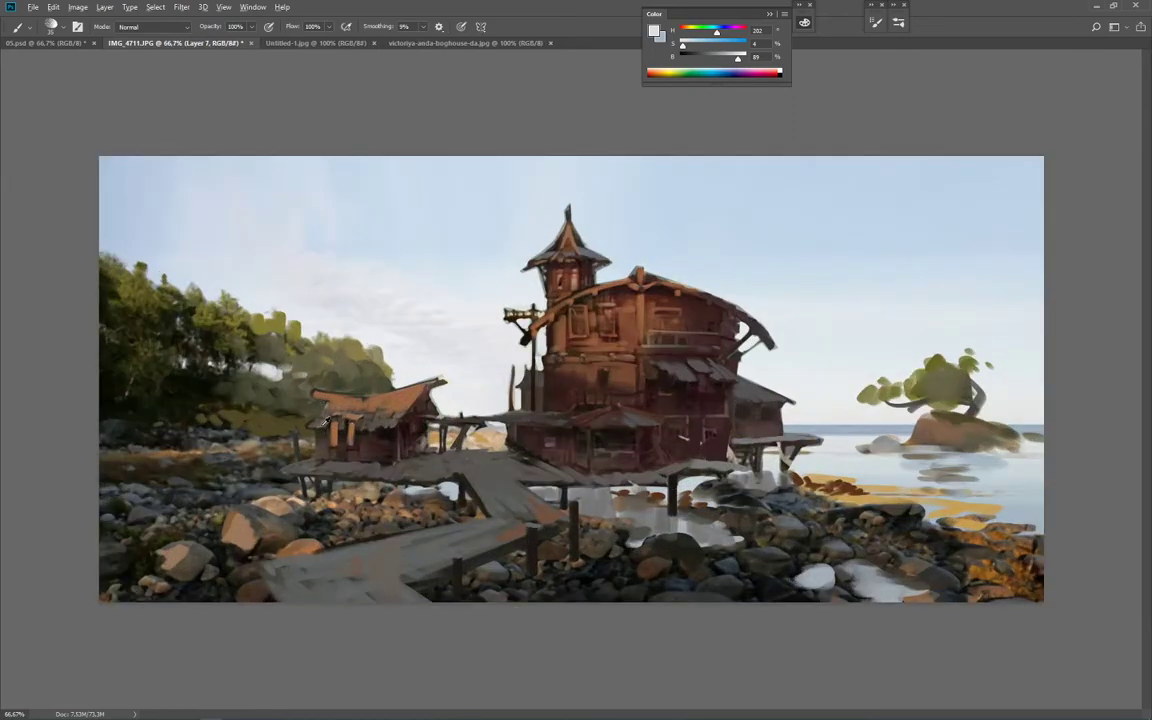
Step: Darken the small hut's front wall around the windows with sampled dark brown
alt+click(320, 435)
drag(320, 430, 321, 456)
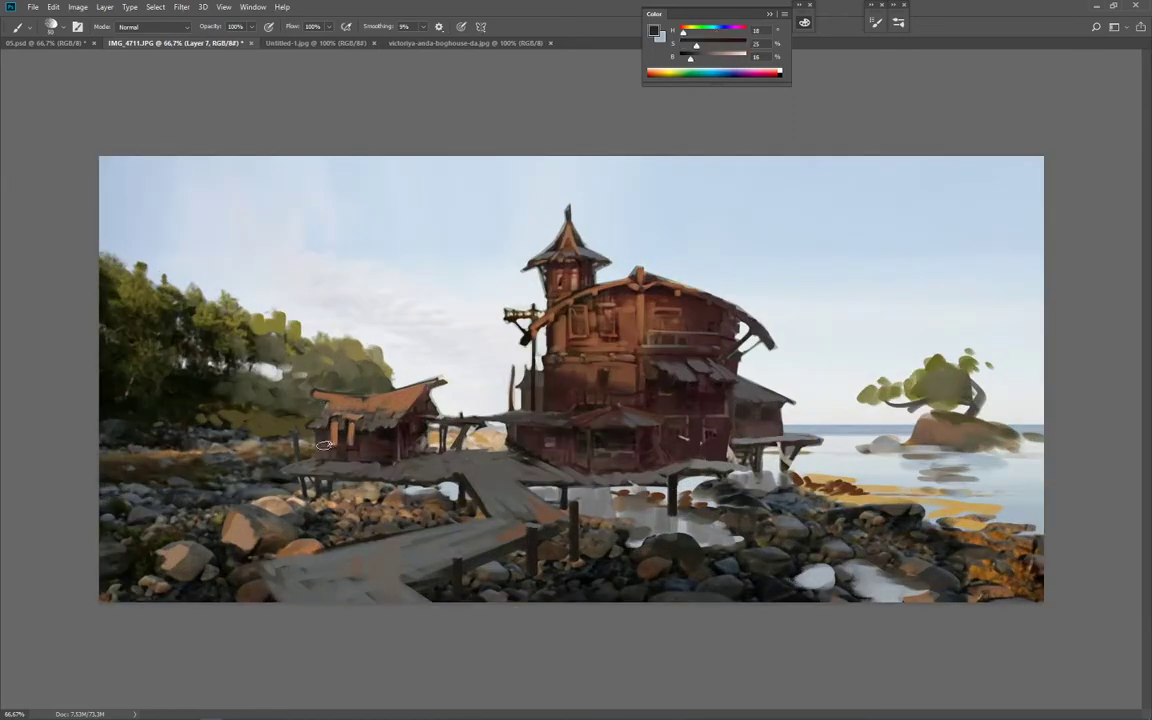
alt+click(377, 432)
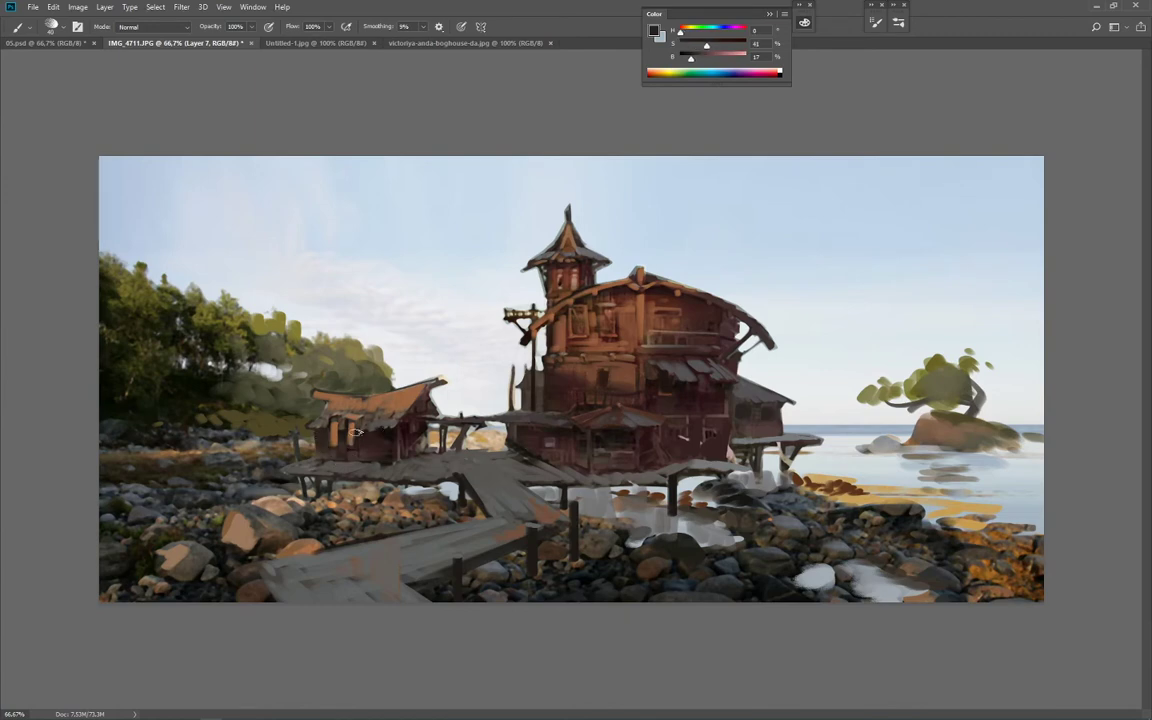
key([)
Step: Extend the hut roof's outer edge downward with thin strokes of its sampled orange-brown
alt+click(327, 396)
key([)
key([)
key([)
drag(324, 401, 317, 421)
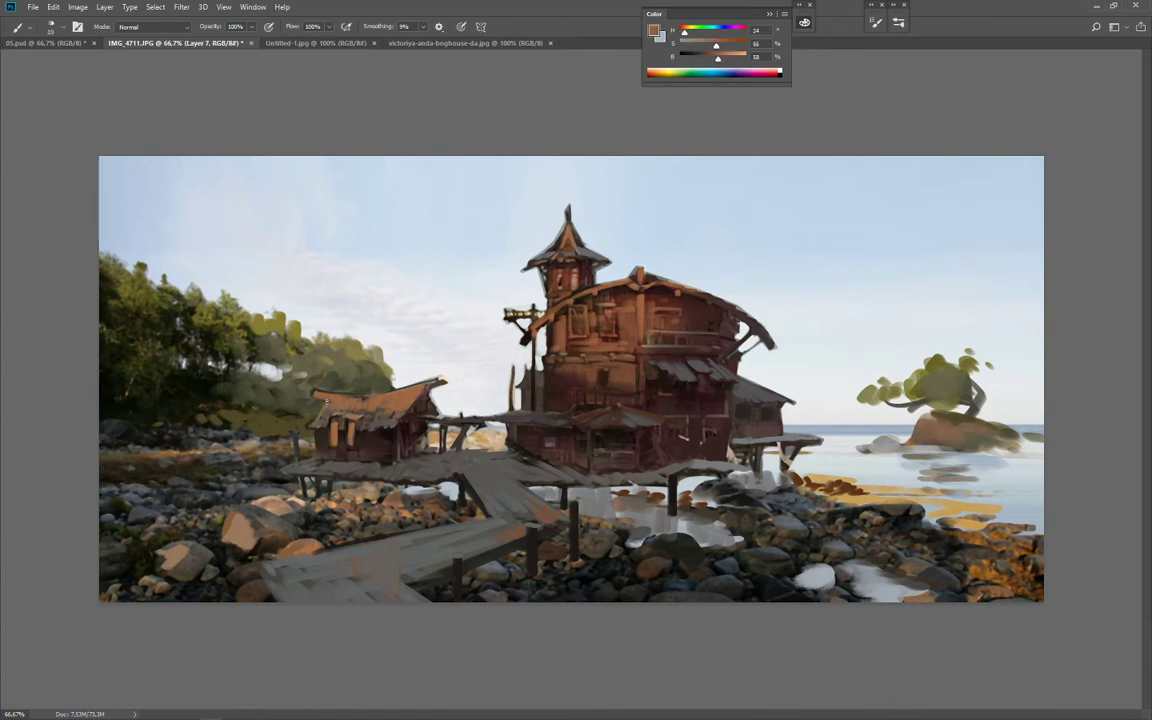
Step: Repaint the bushes behind the small hut with a unified dark green sampled from the foliage
alt+click(330, 374)
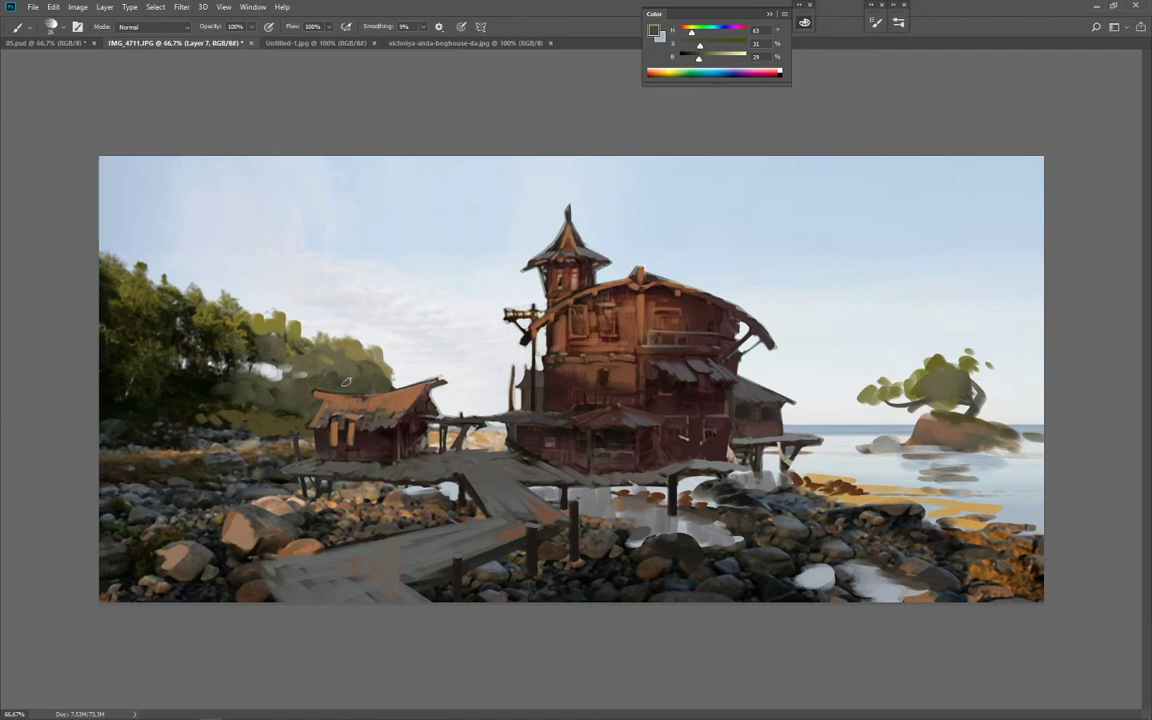
alt+click(341, 373)
mouse_move(347, 373)
mouse_down()
mouse_move(368, 375)
mouse_move(306, 370)
mouse_move(299, 417)
mouse_move(200, 420)
mouse_up()
drag(200, 420, 242, 421)
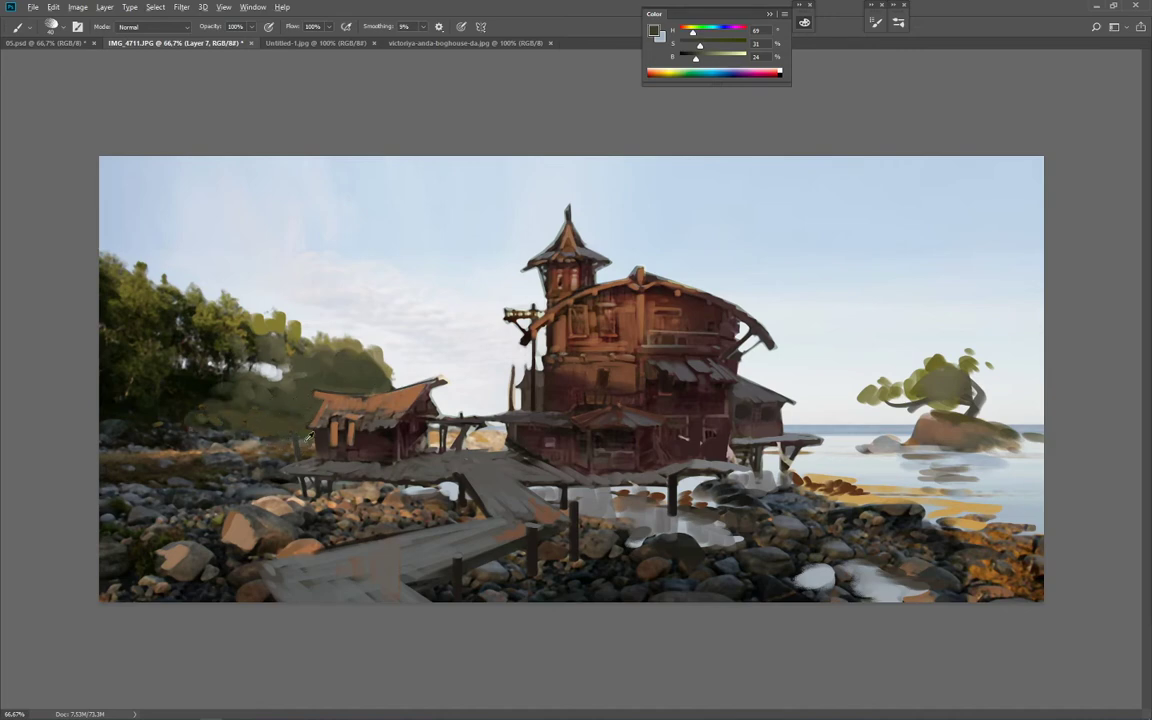
Step: Paint the gap beneath the footbridge between hut and house with the sampled pale sky colour
alt+click(507, 421)
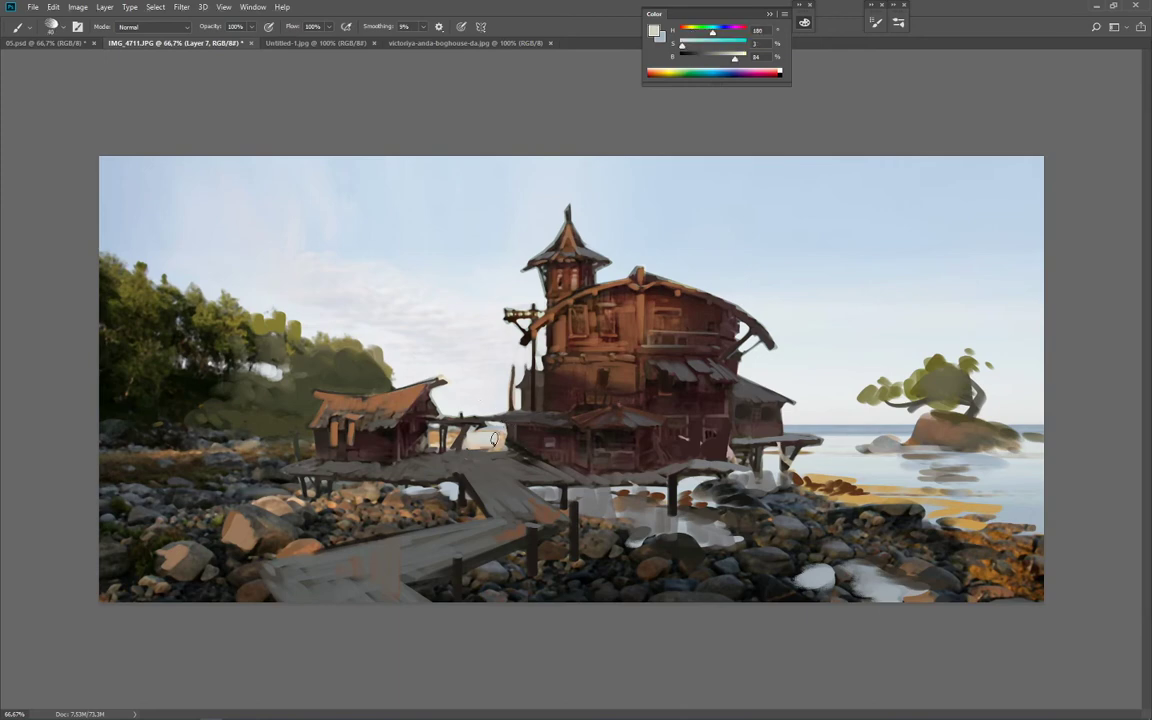
key(bracketleft)
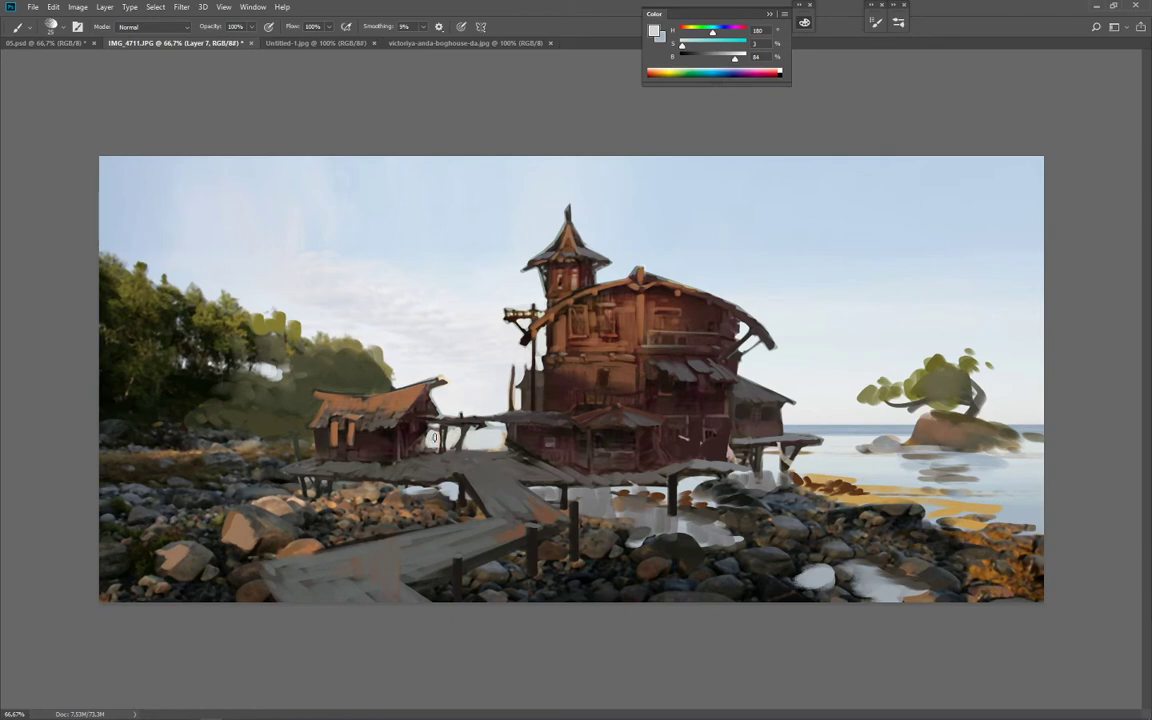
key(ctrl+minus)
key(ctrl+minus)
key(ctrl+minus)
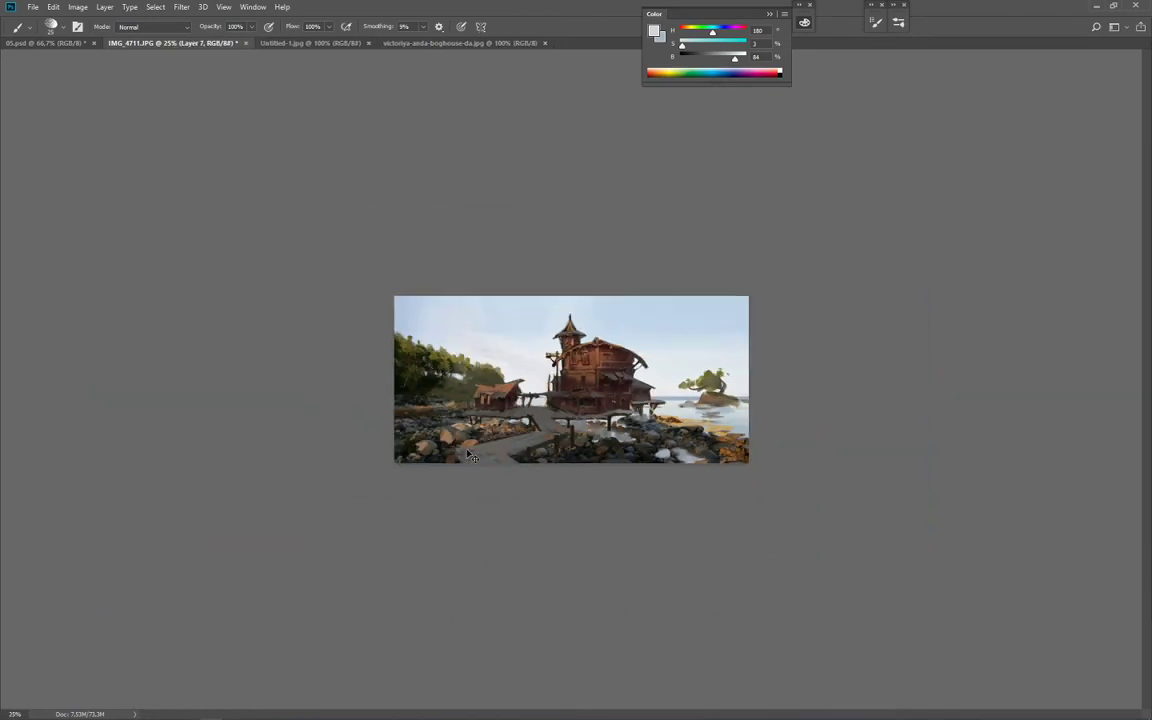
Step: Trim the bushes beside the hut with sky colour and restate its roof with dark and orange-brown strokes
alt+click(461, 337)
alt+click(505, 393)
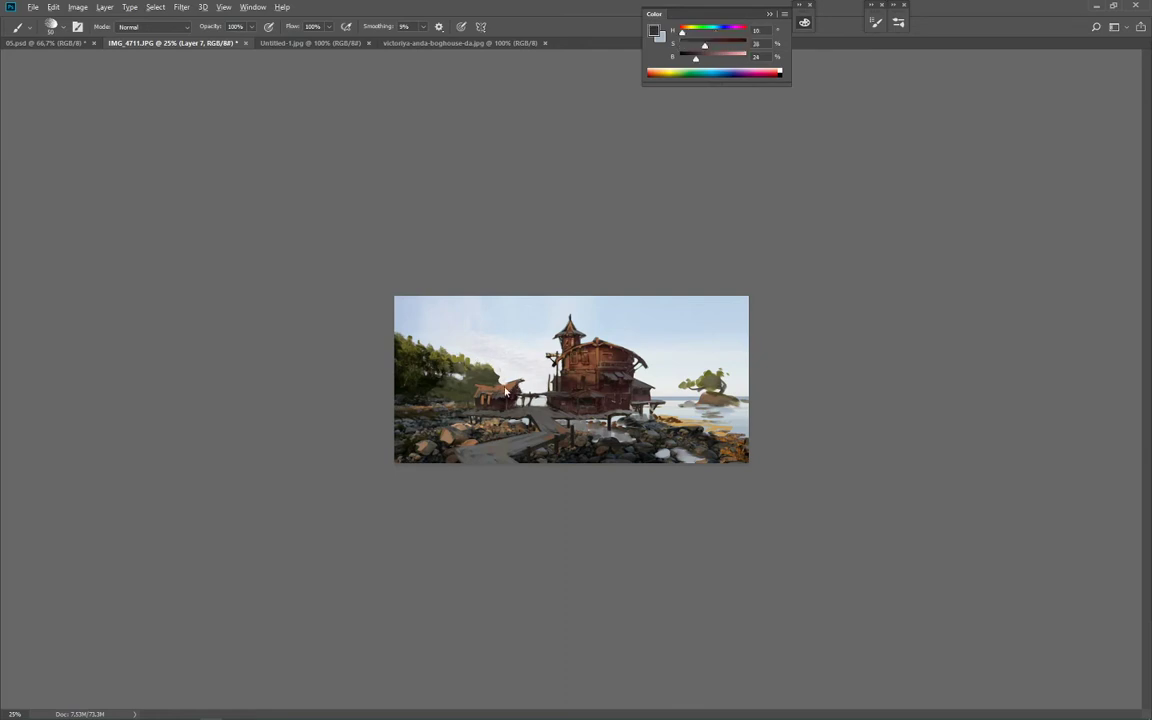
key(bracketleft)
key(bracketleft)
key(bracketleft)
drag(490, 387, 517, 378)
alt+click(510, 386)
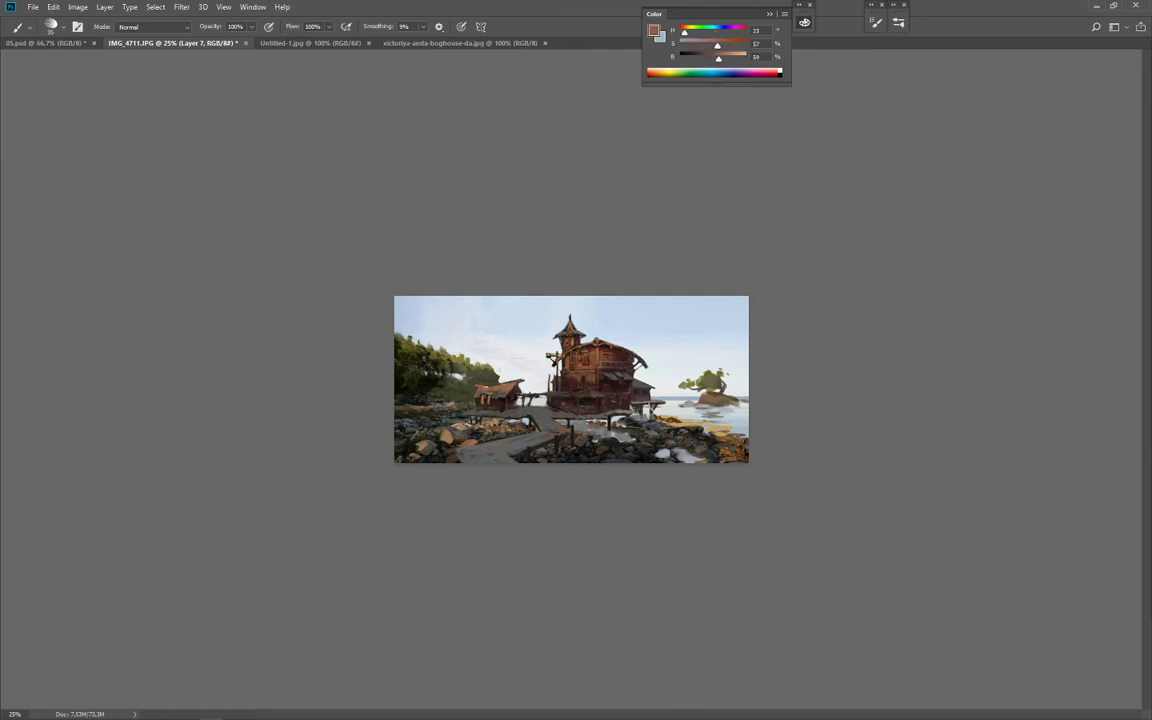
Step: Refine the hut's roof with small dark accents and smoother strokes of sampled orange-brown
alt+click(514, 392)
key(bracketleft)
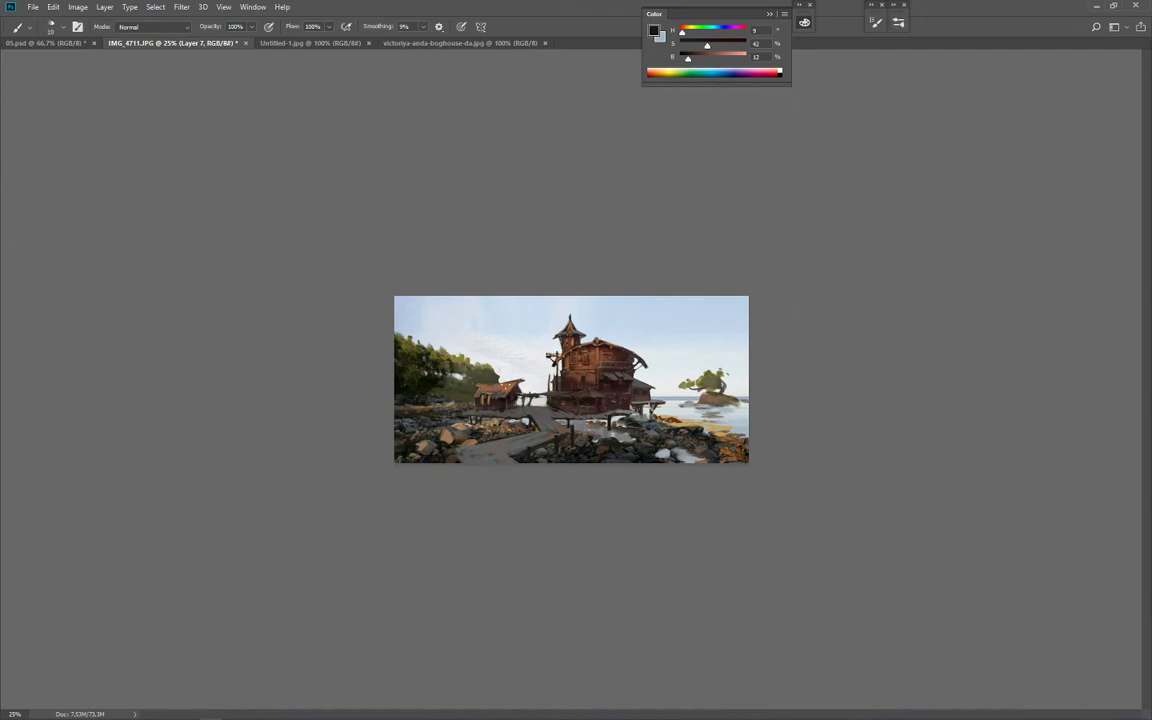
alt+click(500, 387)
key(bracketright)
key(bracketright)
key(ctrl+plus)
key(ctrl+plus)
key(ctrl+plus)
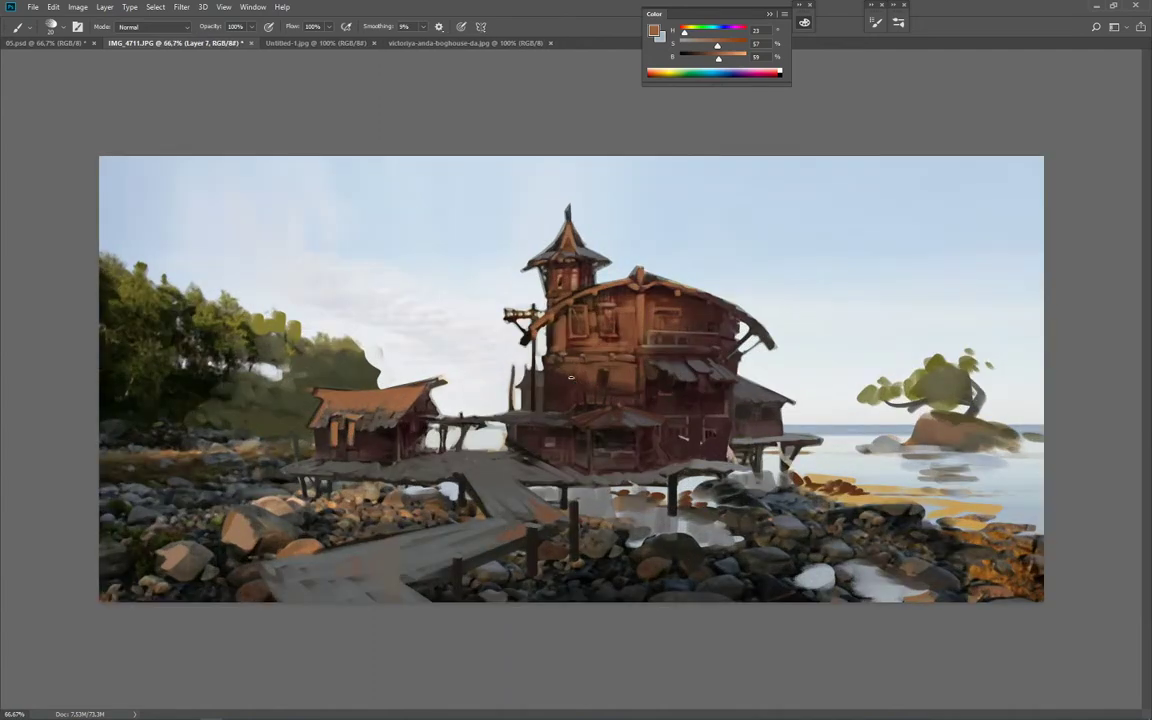
Step: Paint light yellow-orange plank highlights along the hut roof's ridge and slope
alt+click(776, 443)
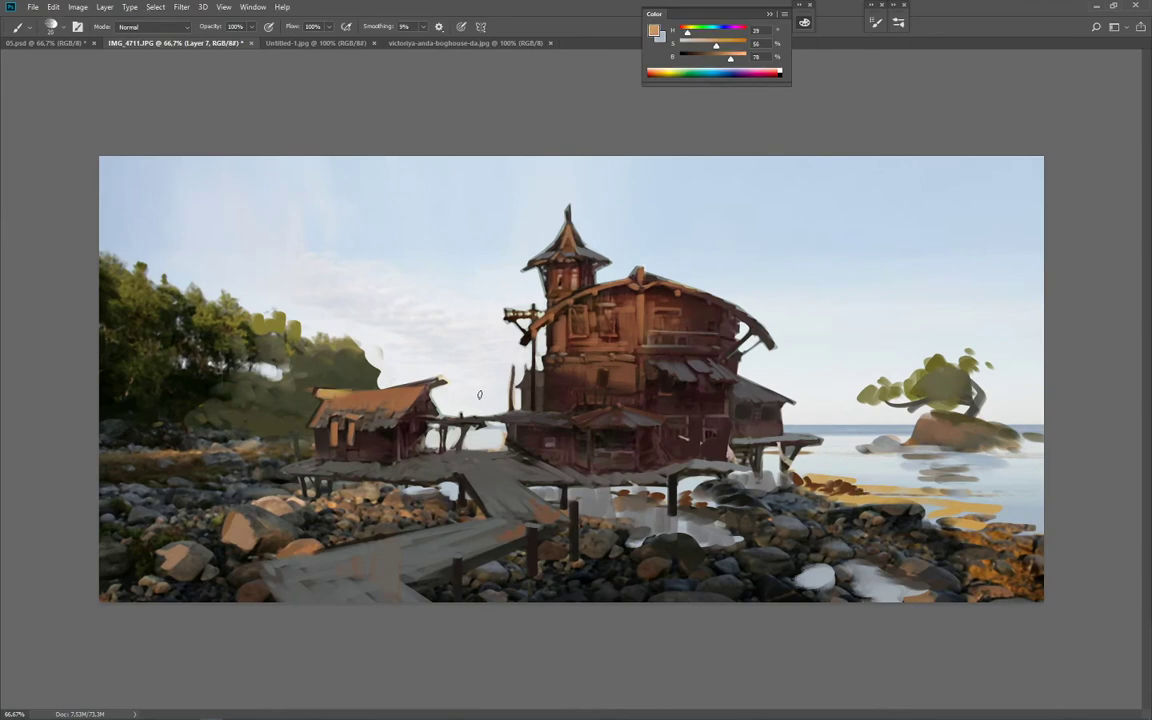
key(bracketleft)
key(bracketleft)
key(bracketright)
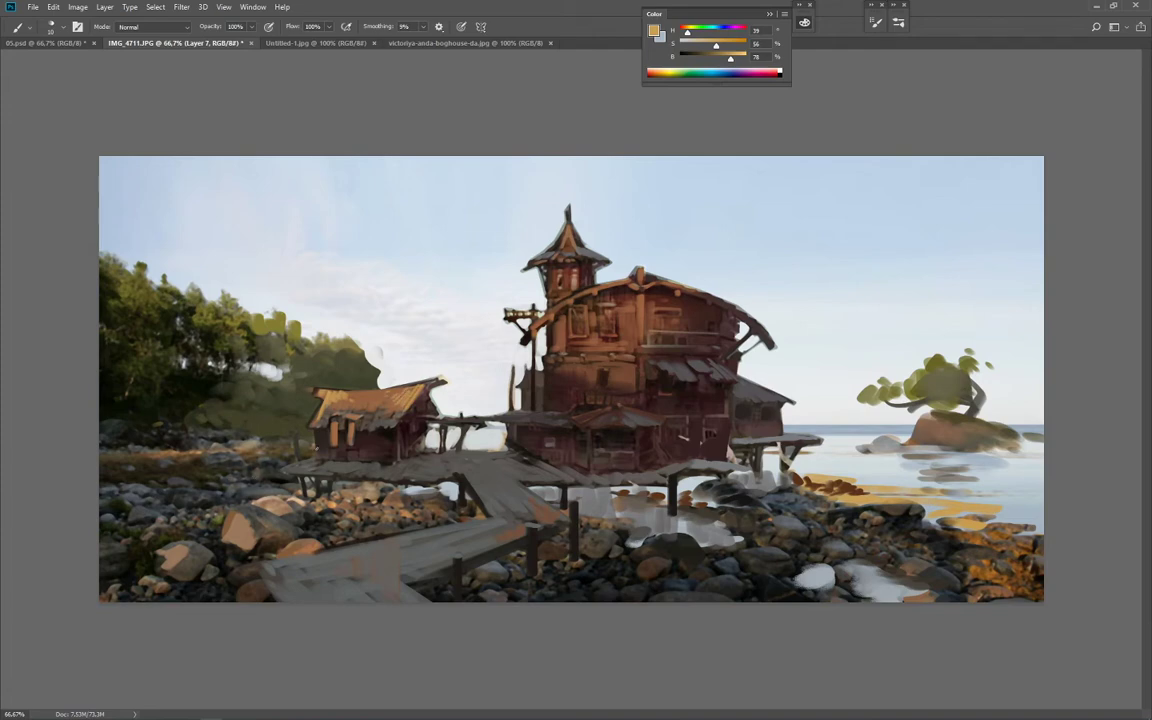
Step: Repaint the post beside the hut as a slim leaning post lit with warm brown sampled from the rocks
alt+click(278, 437)
mouse_move(298, 465)
mouse_down()
mouse_move(295, 441)
mouse_move(296, 458)
mouse_up()
alt+click(301, 436)
alt+click(335, 501)
key(bracketleft)
drag(292, 437, 297, 455)
key(bracketright)
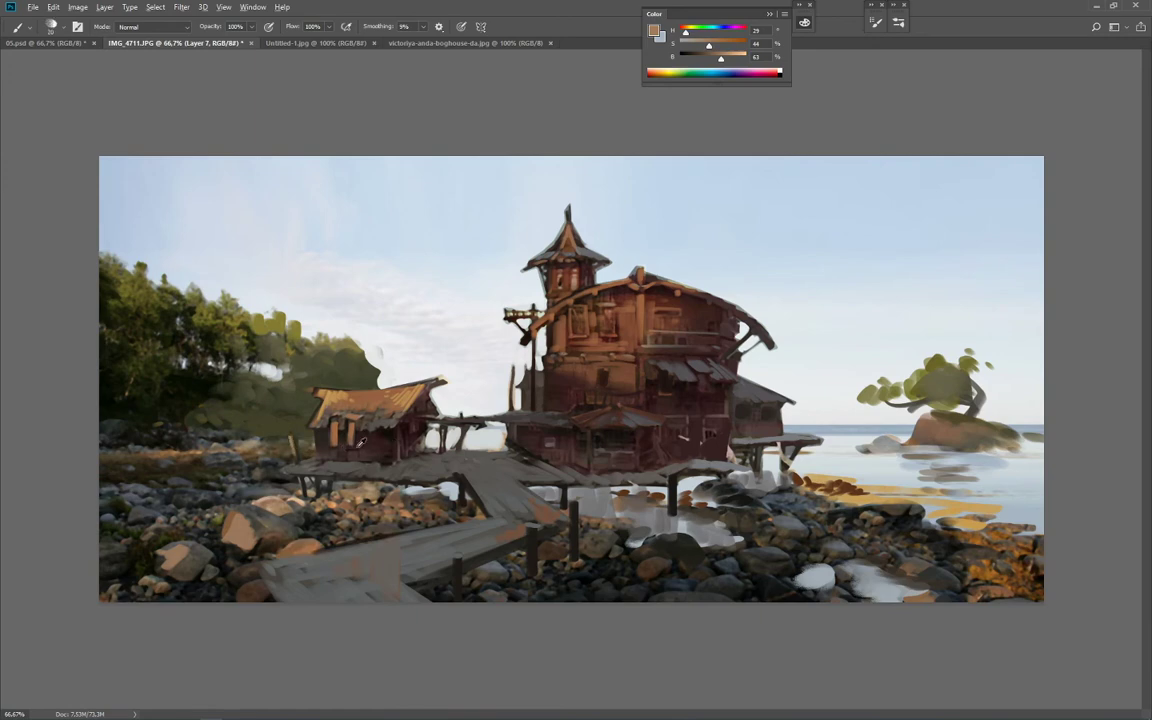
Step: Add warm grey-brown strokes to the planks of the foreground walkway
key(ctrl+minus)
key(ctrl+minus)
key(ctrl+minus)
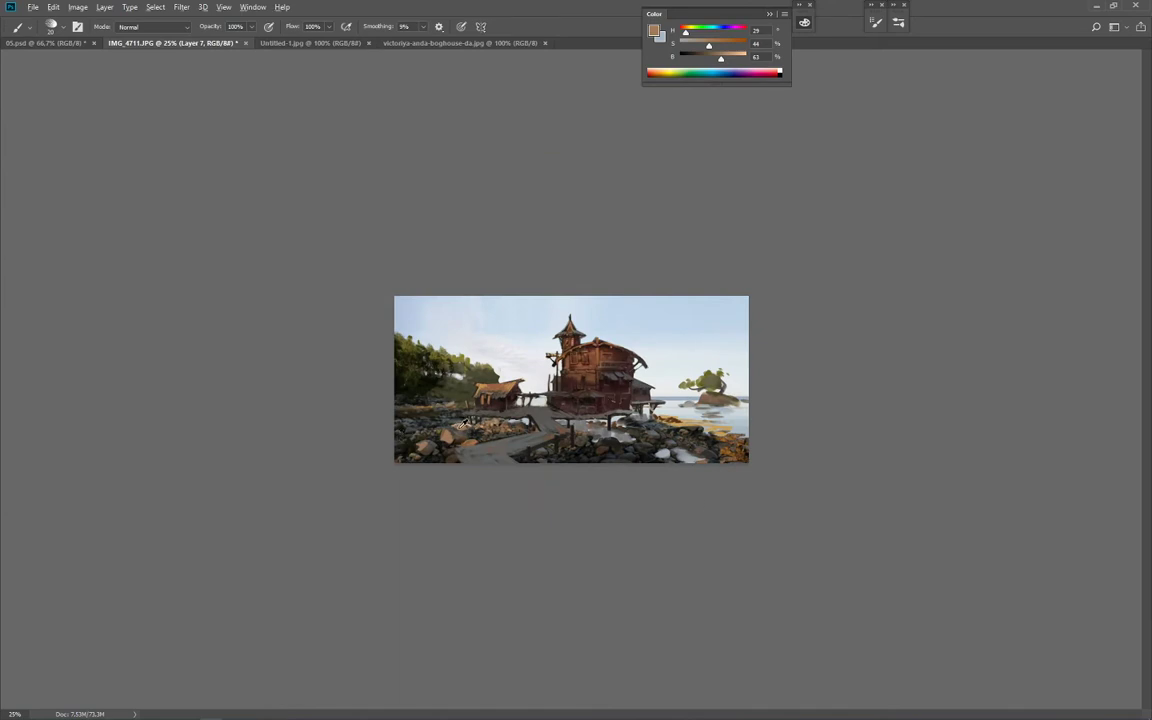
alt+click(510, 458)
alt+click(507, 457)
key(bracketright)
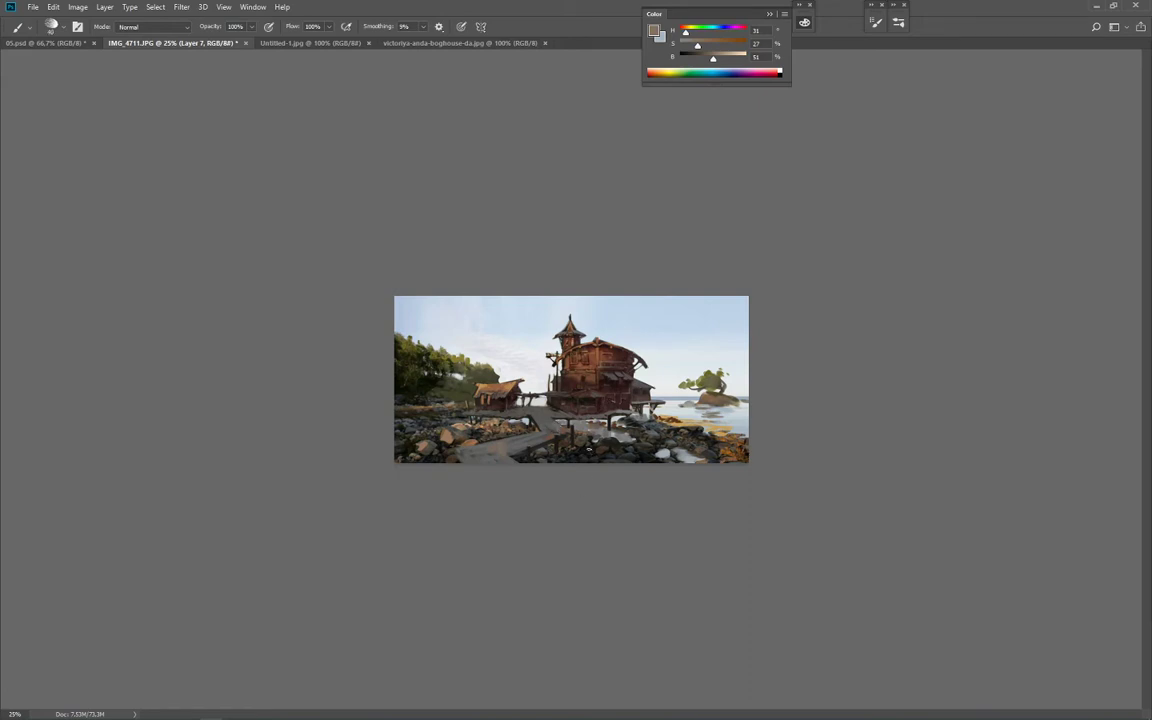
Step: Paint a dark wooden post with a warm brown lit side at the foreground walkway's outer corner
alt+click(411, 416)
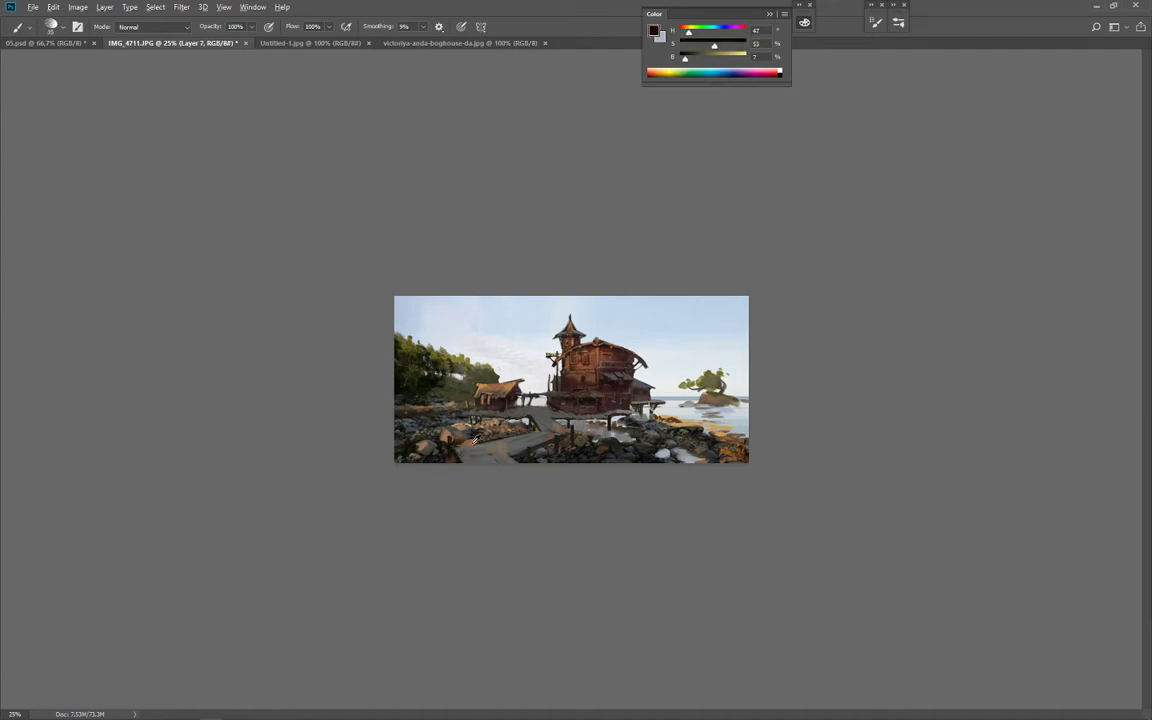
alt+click(430, 395)
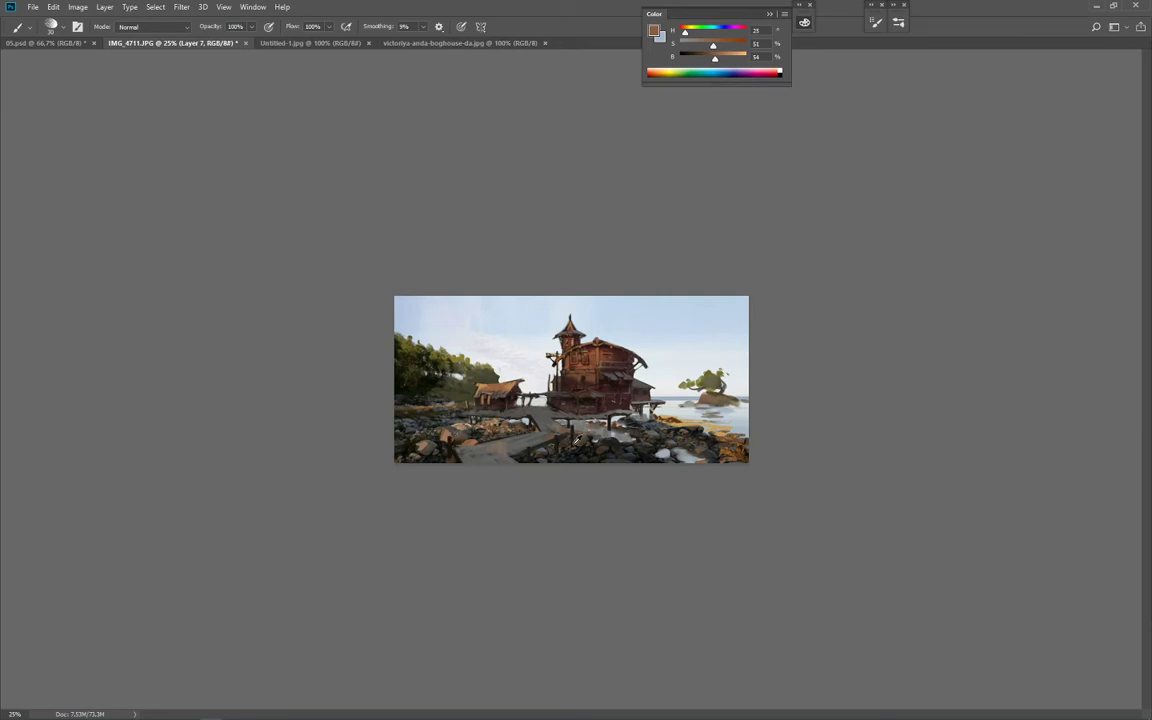
alt+click(518, 400)
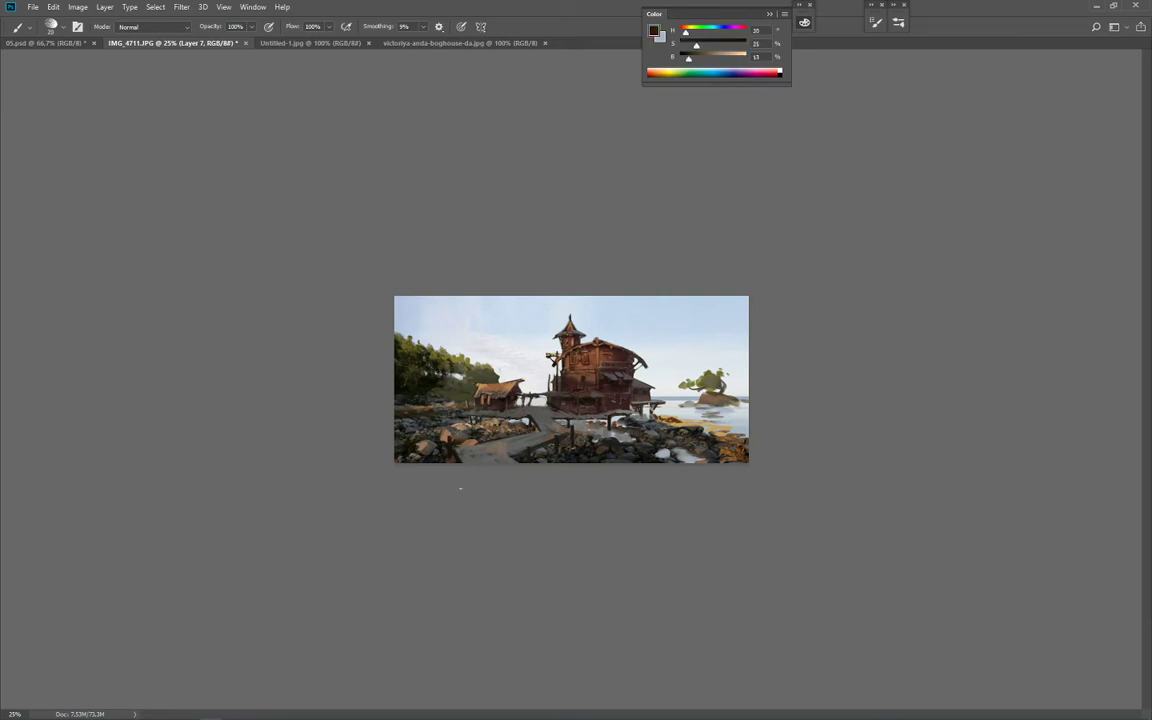
alt+click(516, 403)
alt+click(403, 406)
key(ctrl+plus)
key(ctrl+plus)
key(ctrl+plus)
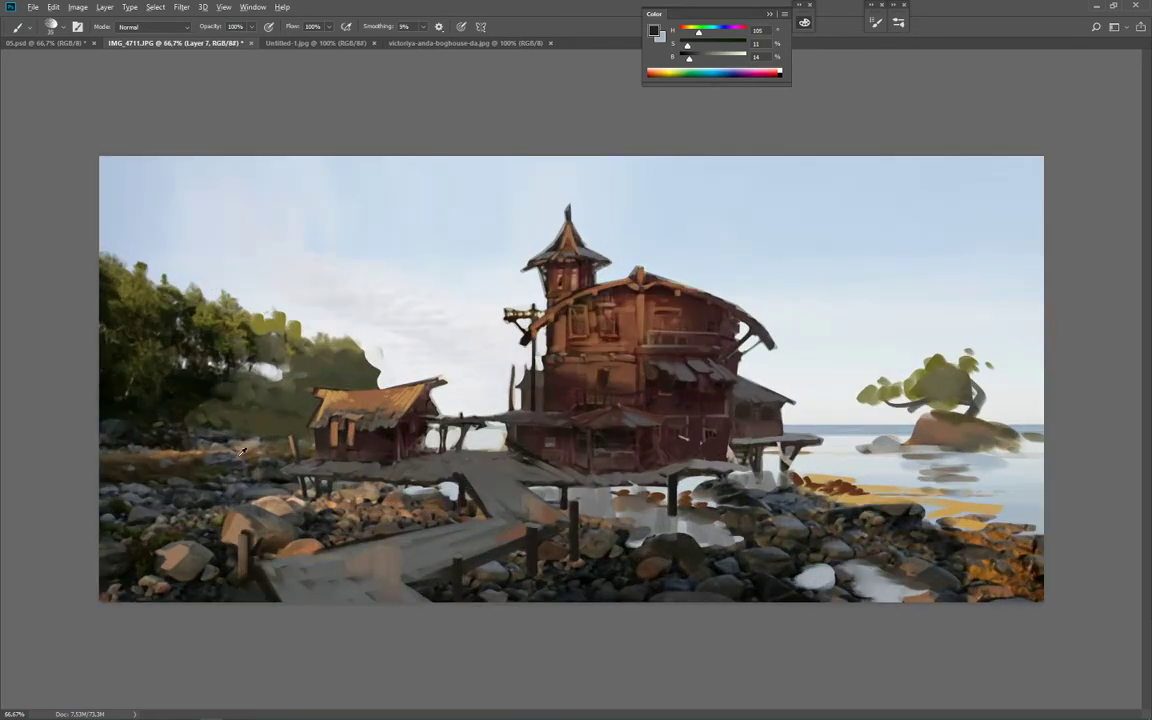
Step: Paint grey and brown ground tones over the shore just left of the hut using colours sampled nearby
alt+click(222, 408)
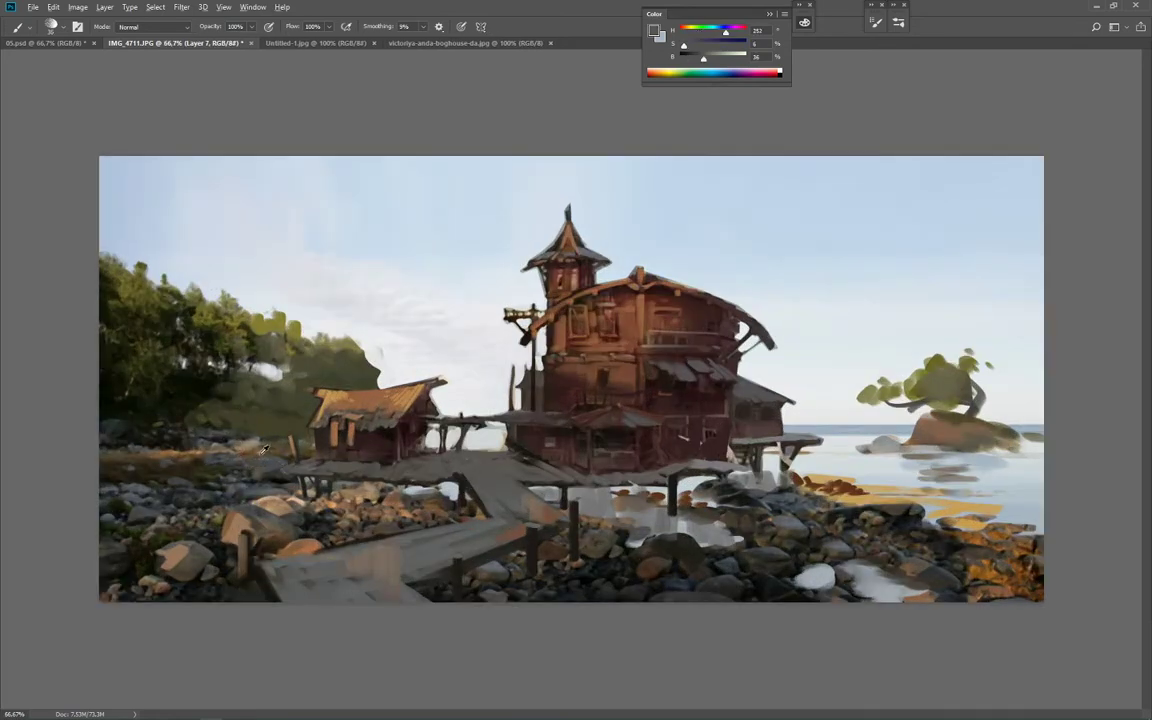
alt+click(228, 407)
alt+click(273, 462)
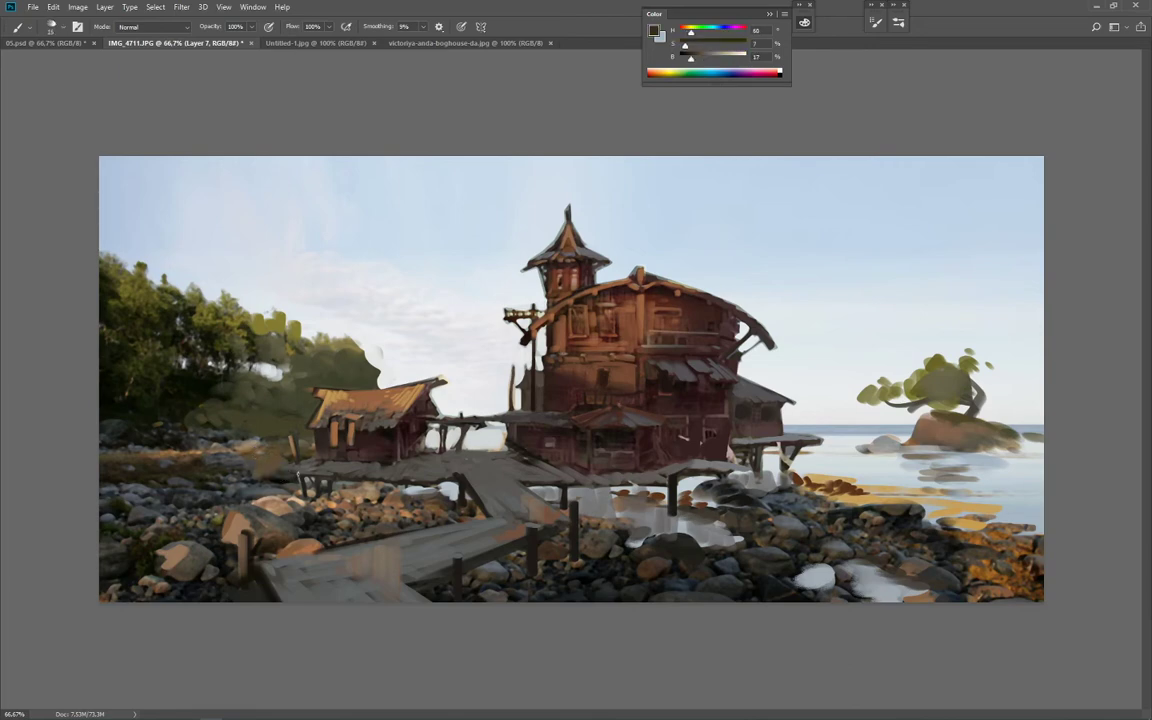
alt+click(281, 477)
alt+click(266, 478)
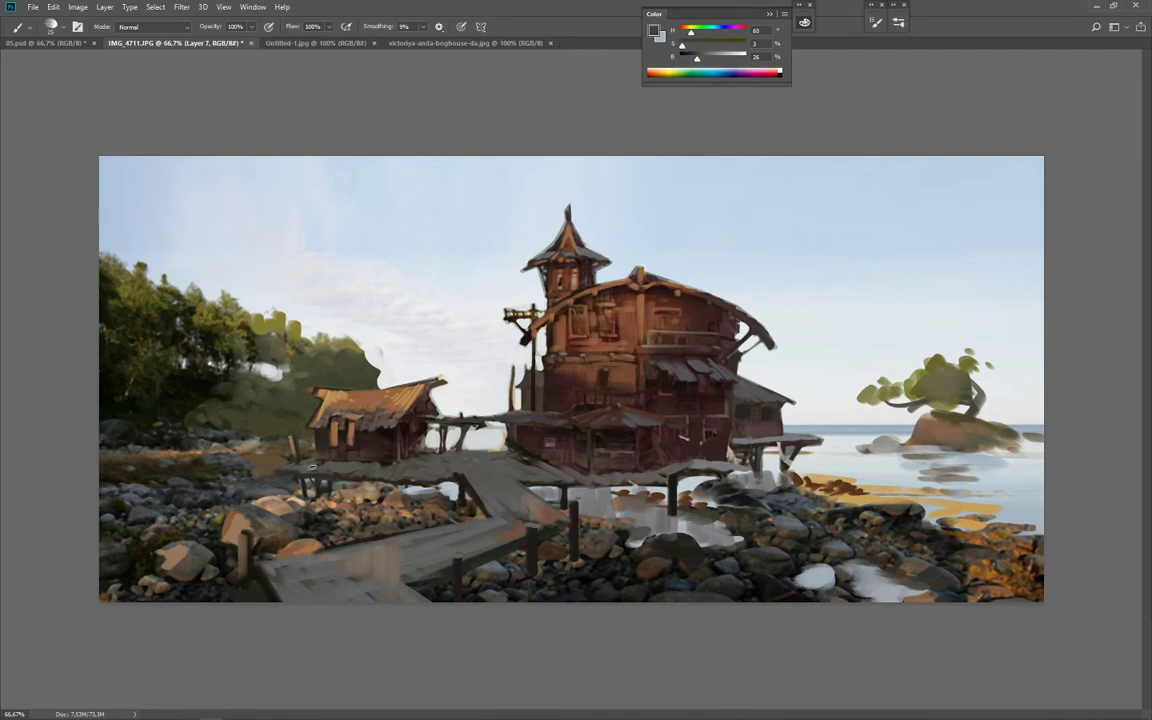
Step: Extend the hut deck's outer edge past the leaning post with thin dark grey strokes
alt+click(308, 482)
key(bracketleft)
key(bracketleft)
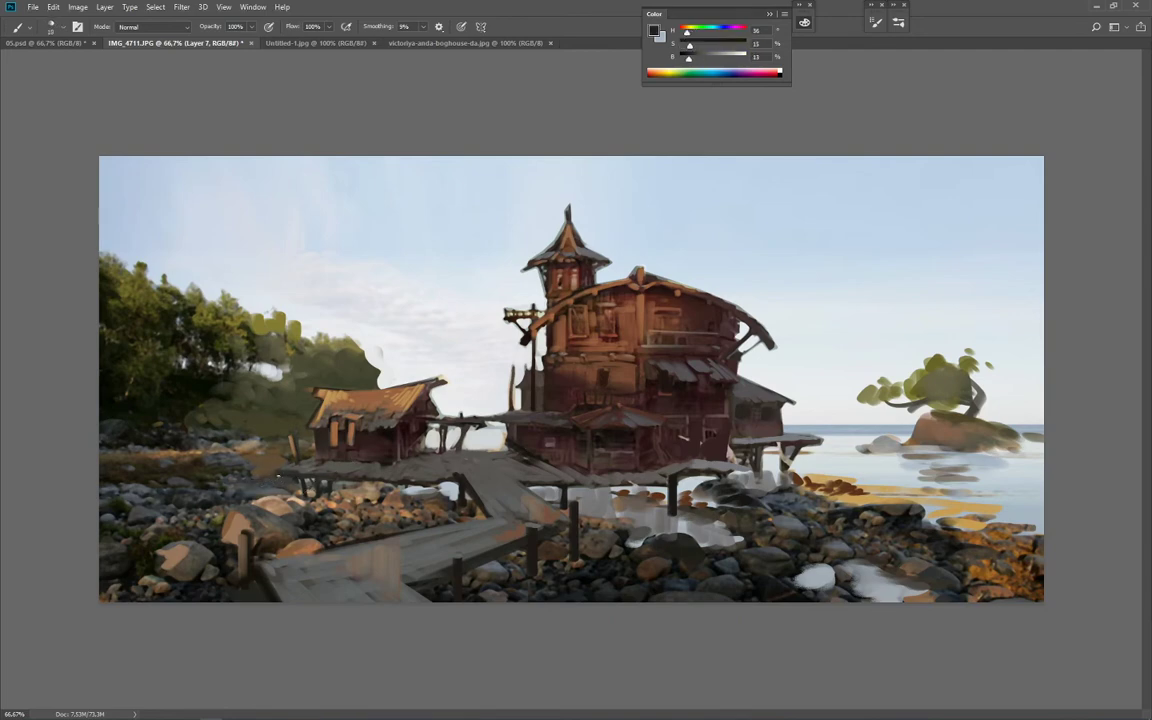
Step: Blend the ground beside the hut into the bushes with sampled olive and grey-brown tones
alt+click(310, 441)
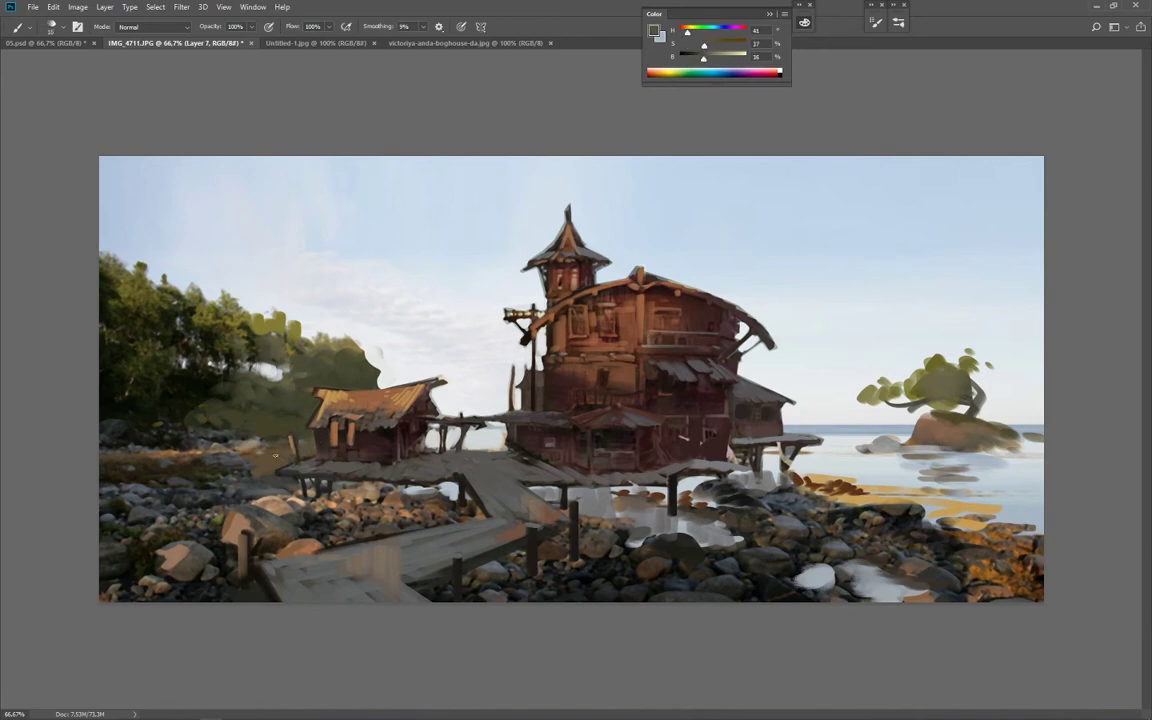
alt+click(308, 439)
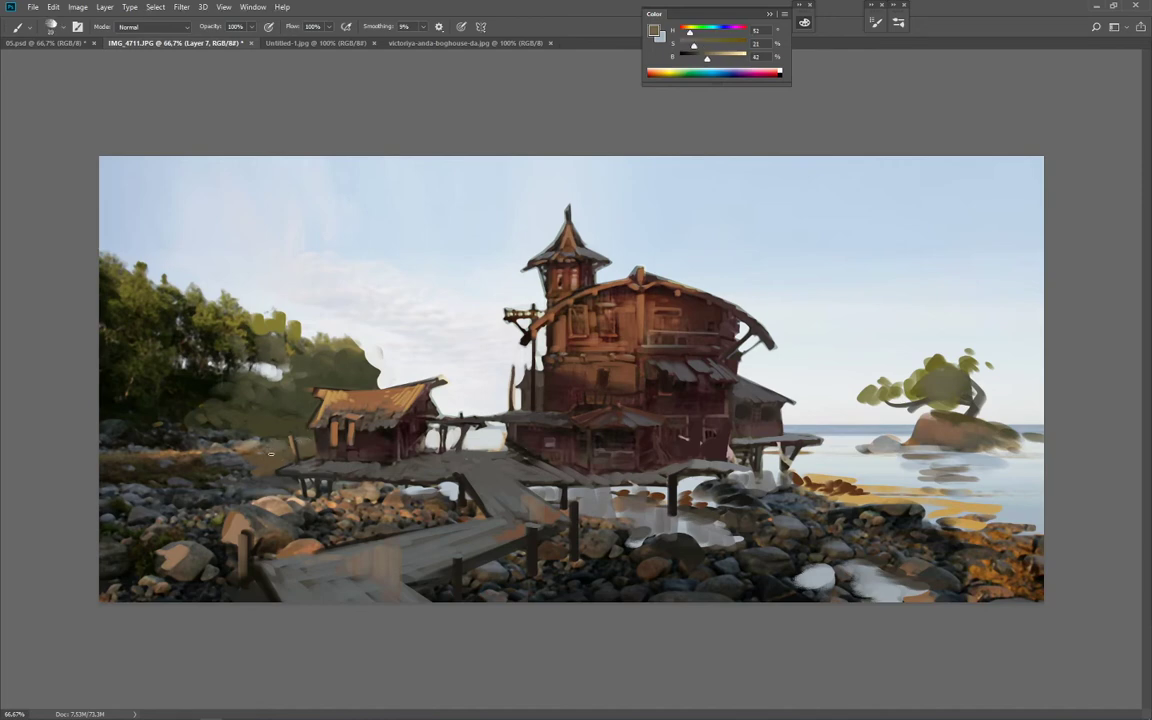
alt+click(245, 466)
alt+click(252, 452)
alt+click(246, 390)
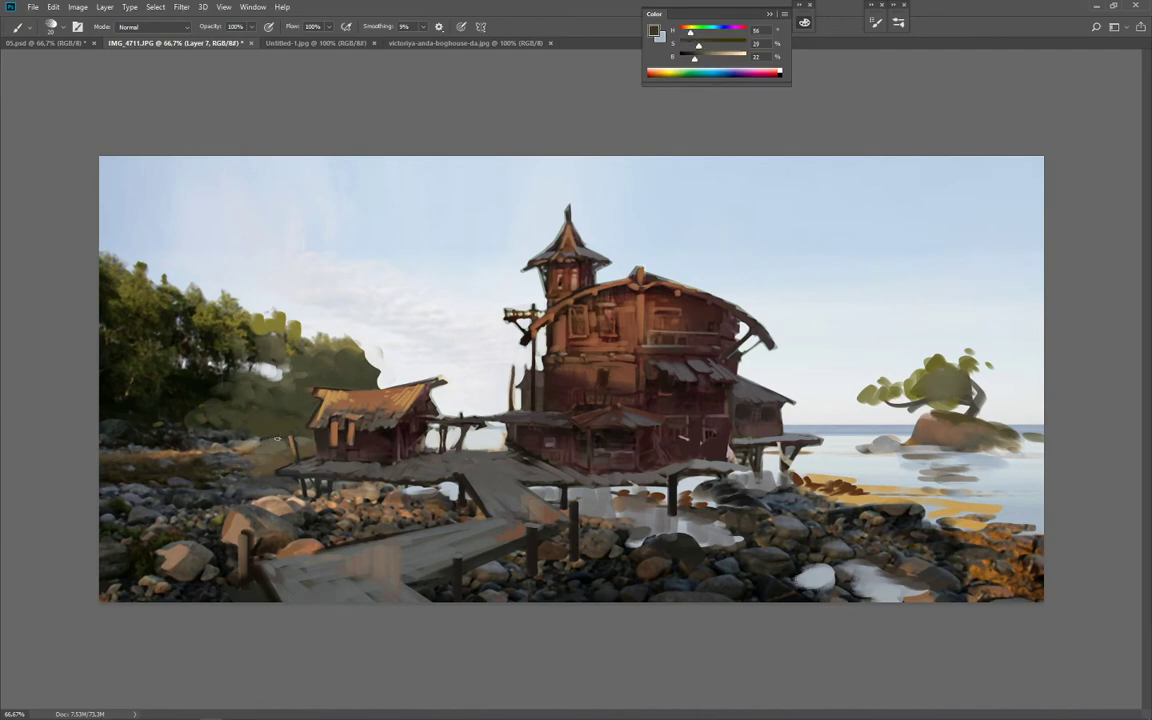
alt+click(251, 392)
Step: Paint dark olive undergrowth and near-black shadows along the foot of the trees above the rocky shore
key(ctrl+minus)
key(ctrl+minus)
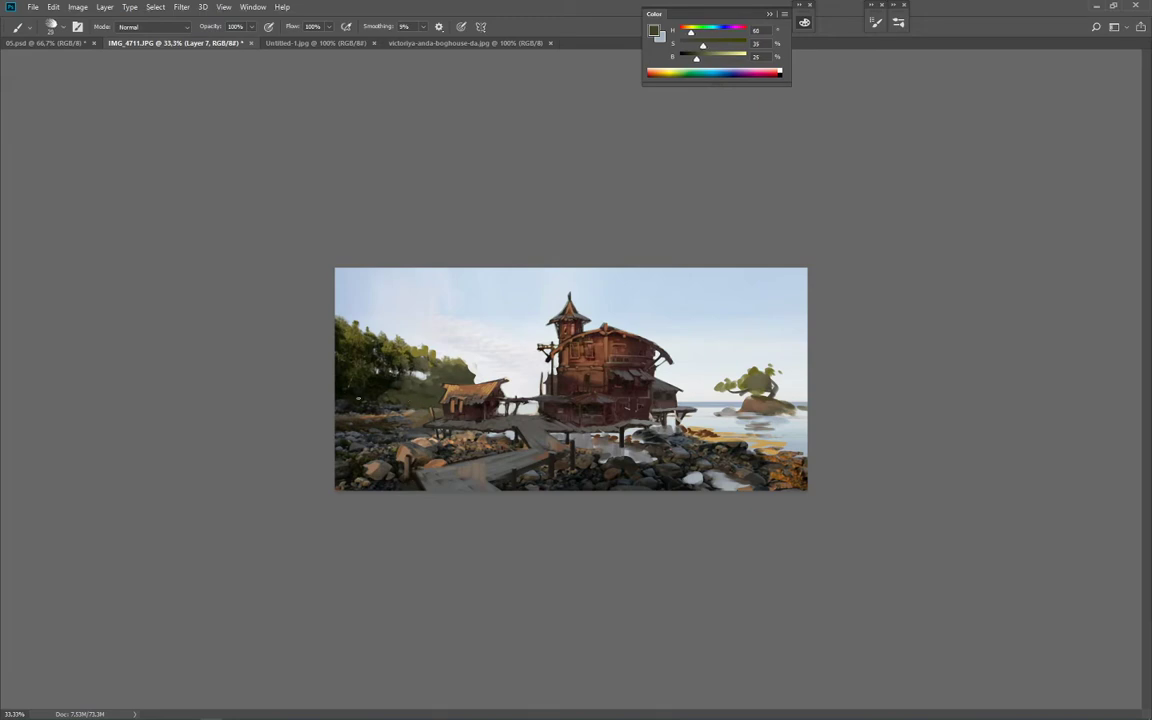
alt+click(367, 396)
key(bracketright)
drag(371, 385, 386, 391)
alt+click(390, 410)
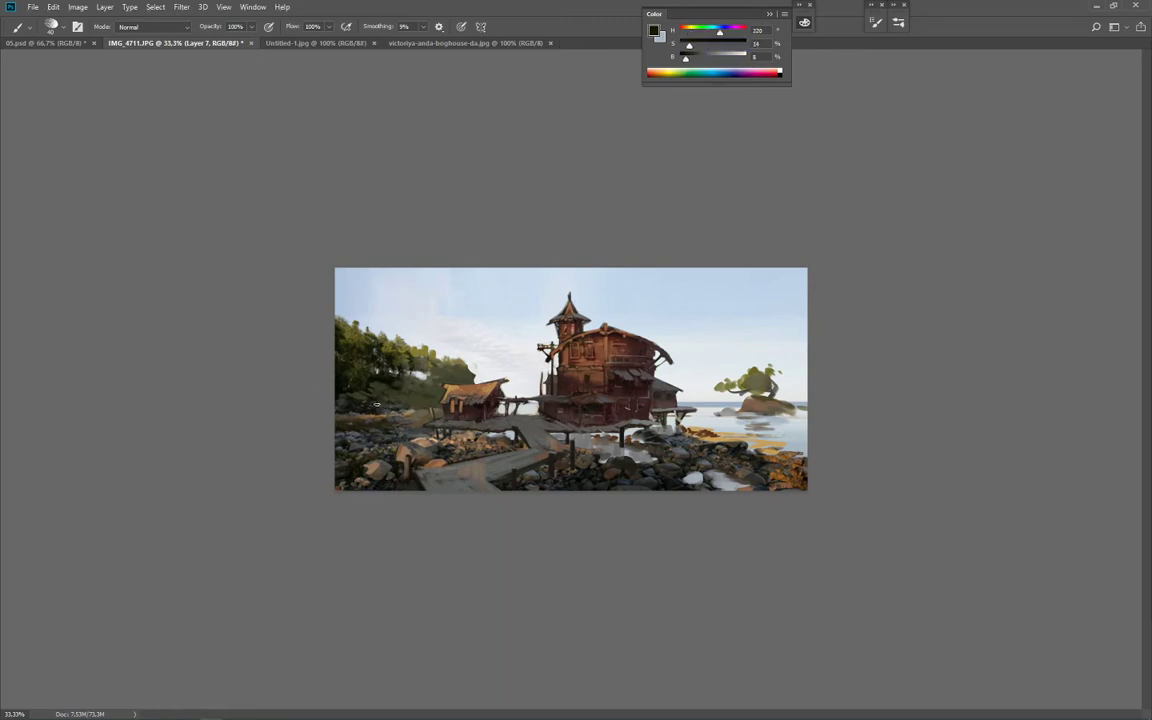
key(bracketleft)
alt+click(385, 408)
Step: Add grey-blue stones below the tree line and reddish-brown patches in the shallow water under the house's deck
alt+click(340, 341)
alt+click(565, 386)
alt+click(594, 387)
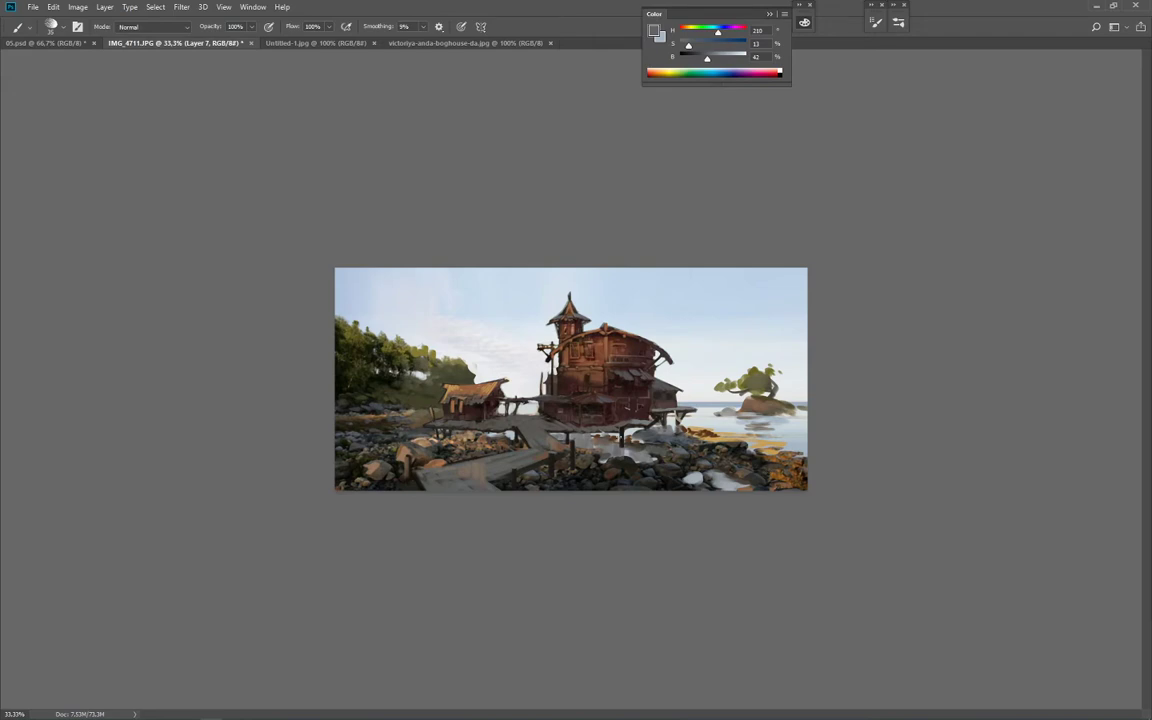
alt+click(556, 390)
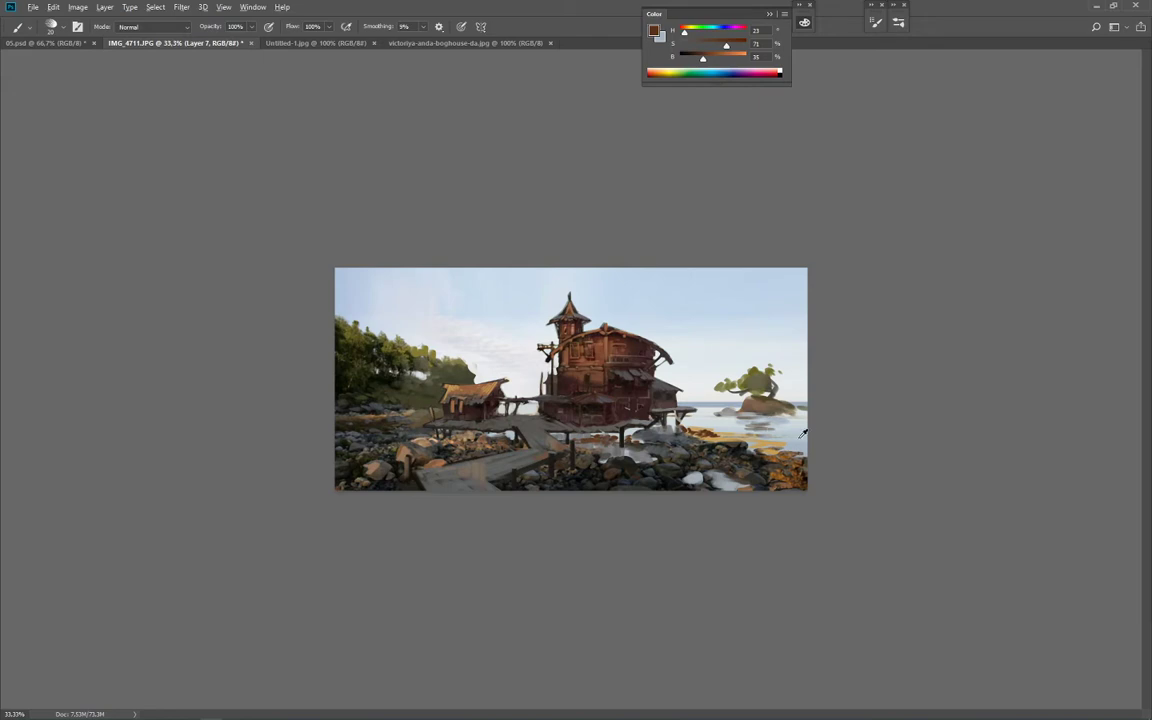
alt+click(592, 481)
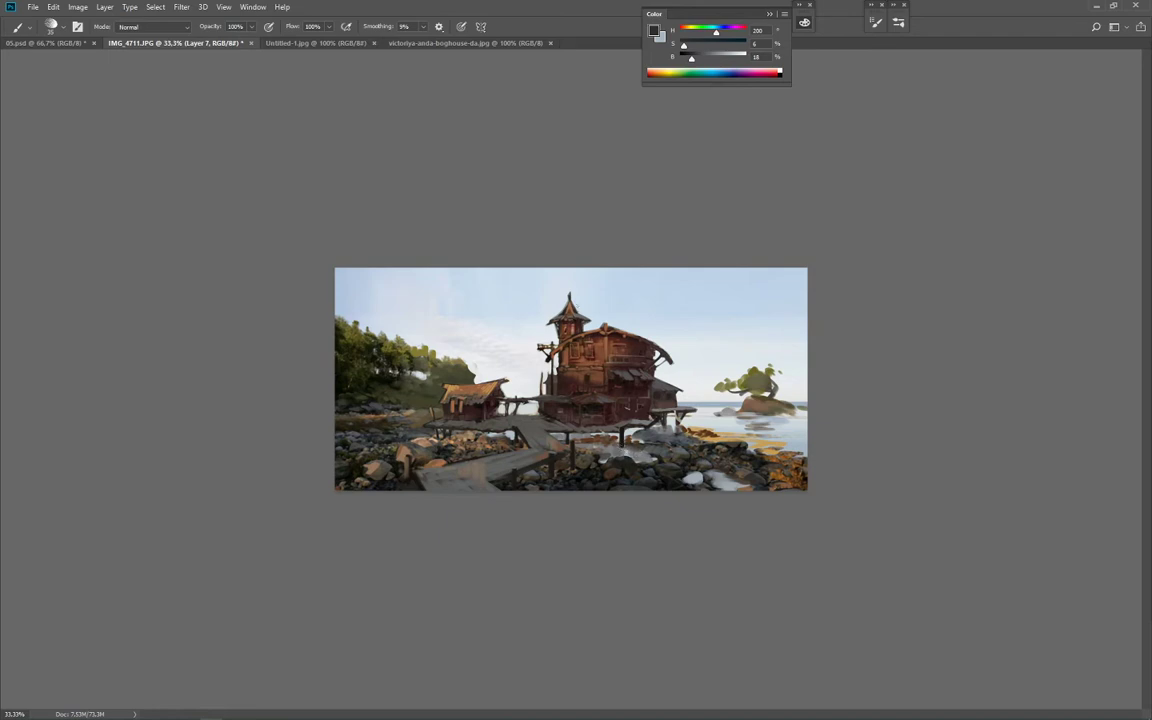
Step: Refine the far bush's outline with pale sky colour and olive green, and compare the image with the painted layer hidden
alt+click(427, 322)
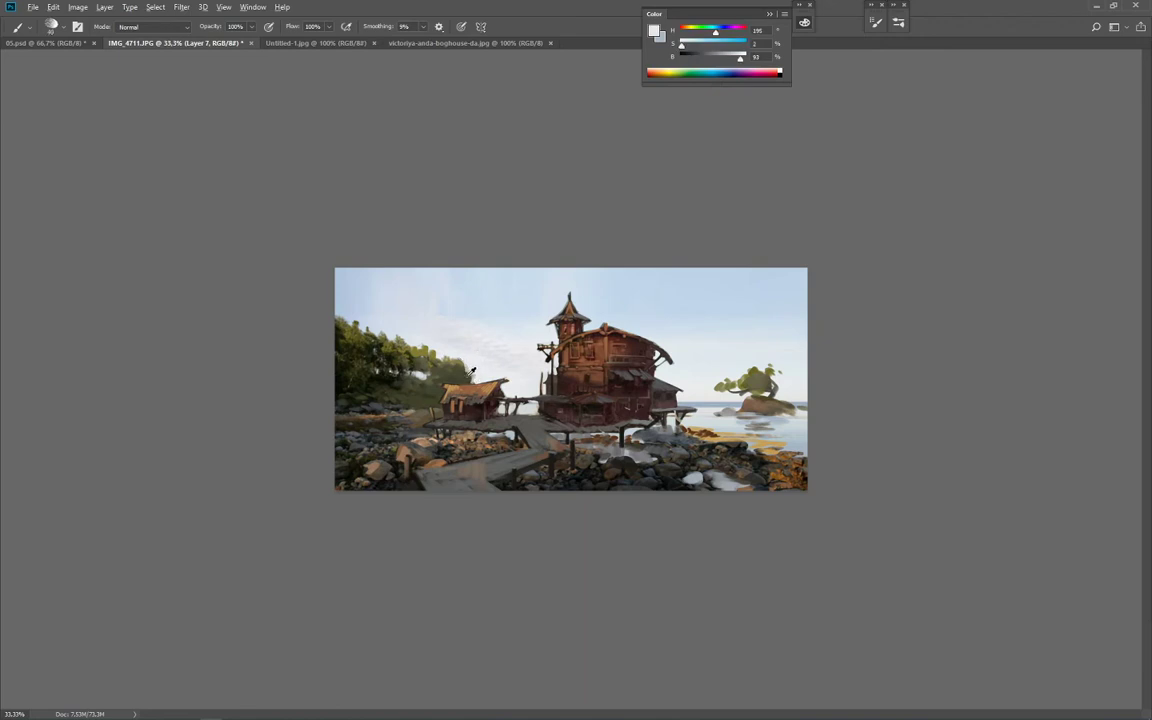
alt+click(423, 345)
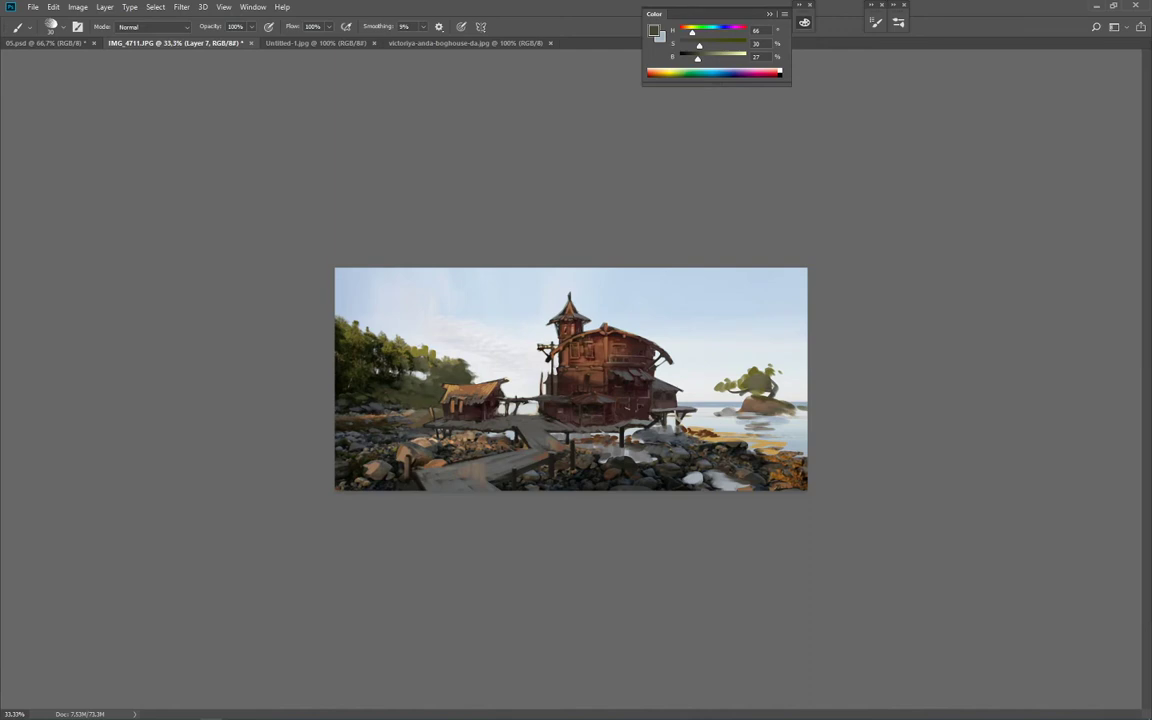
key(ctrl+comma)
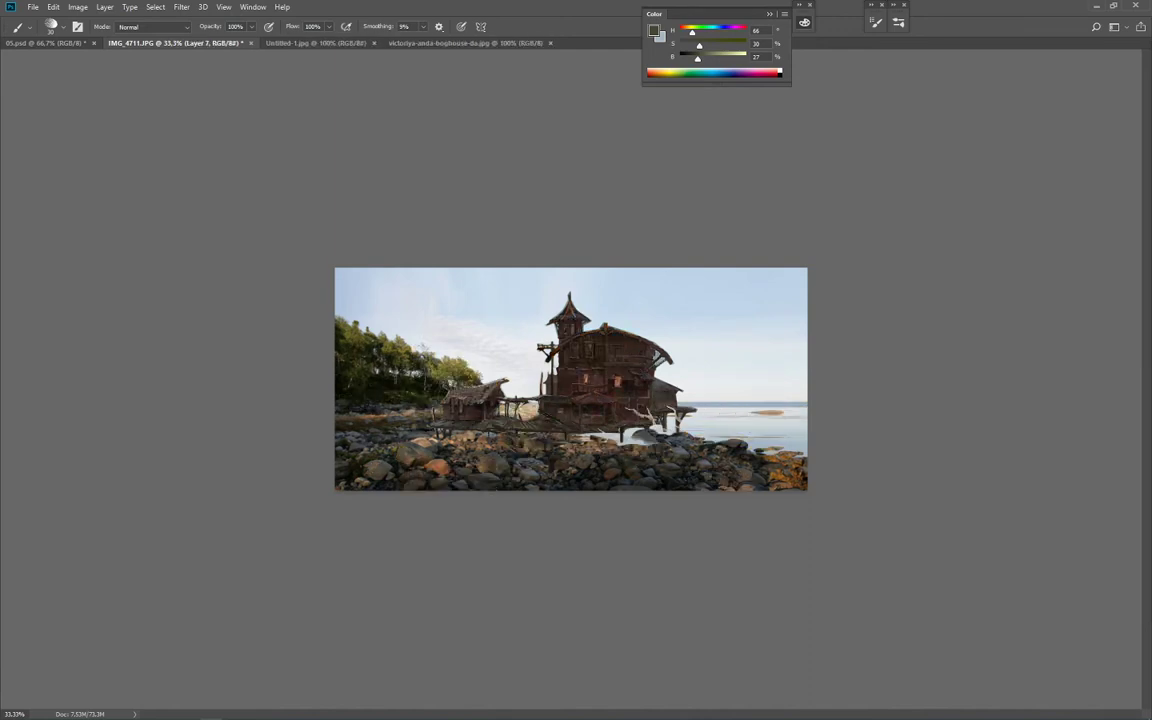
key(ctrl+comma)
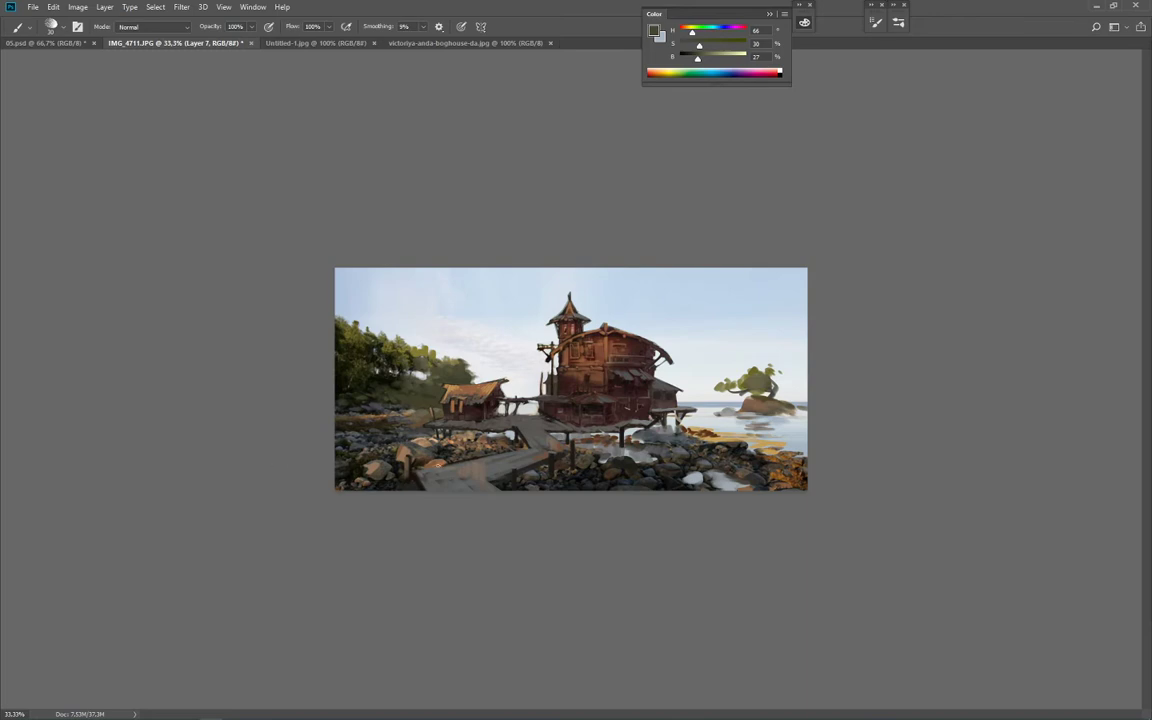
Step: Paint dark reddish-brown post details along the deck and walkway in front of the house
alt+click(349, 436)
alt+click(479, 411)
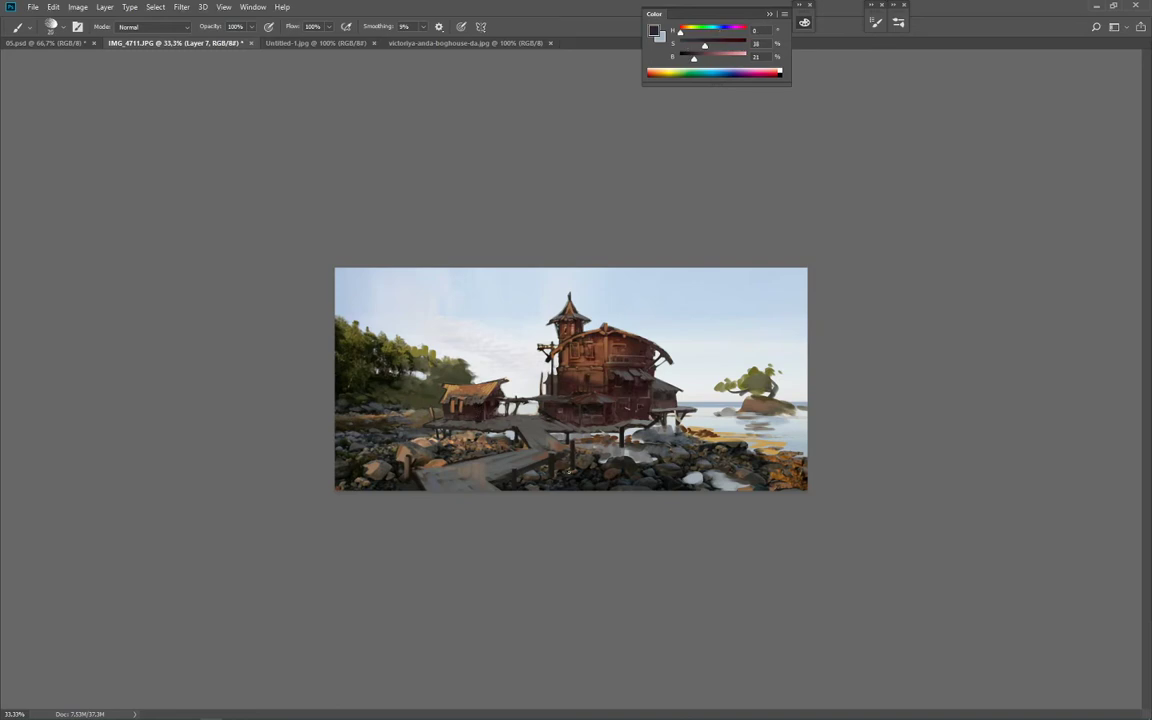
key(bracketleft)
key(bracketleft)
key(bracketleft)
key(bracketright)
key(bracketright)
alt+click(561, 399)
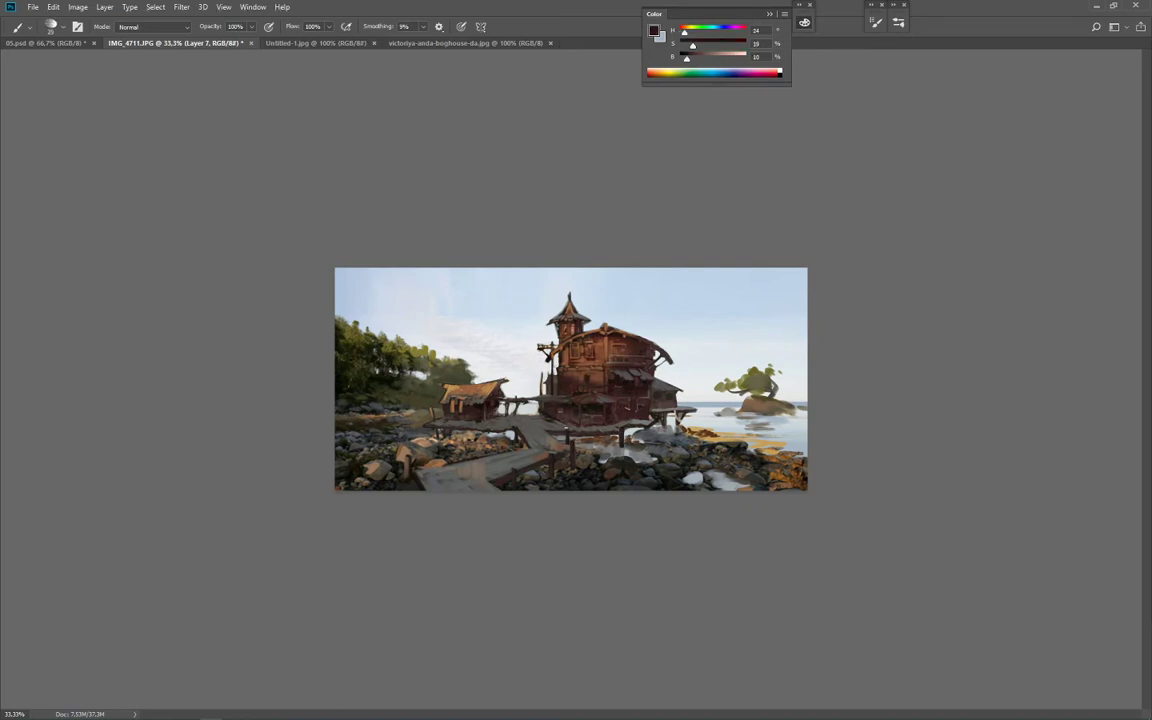
alt+click(506, 381)
Step: Switch to IrfanView and browse backward through the nature photos for another background
key(alt+Tab)
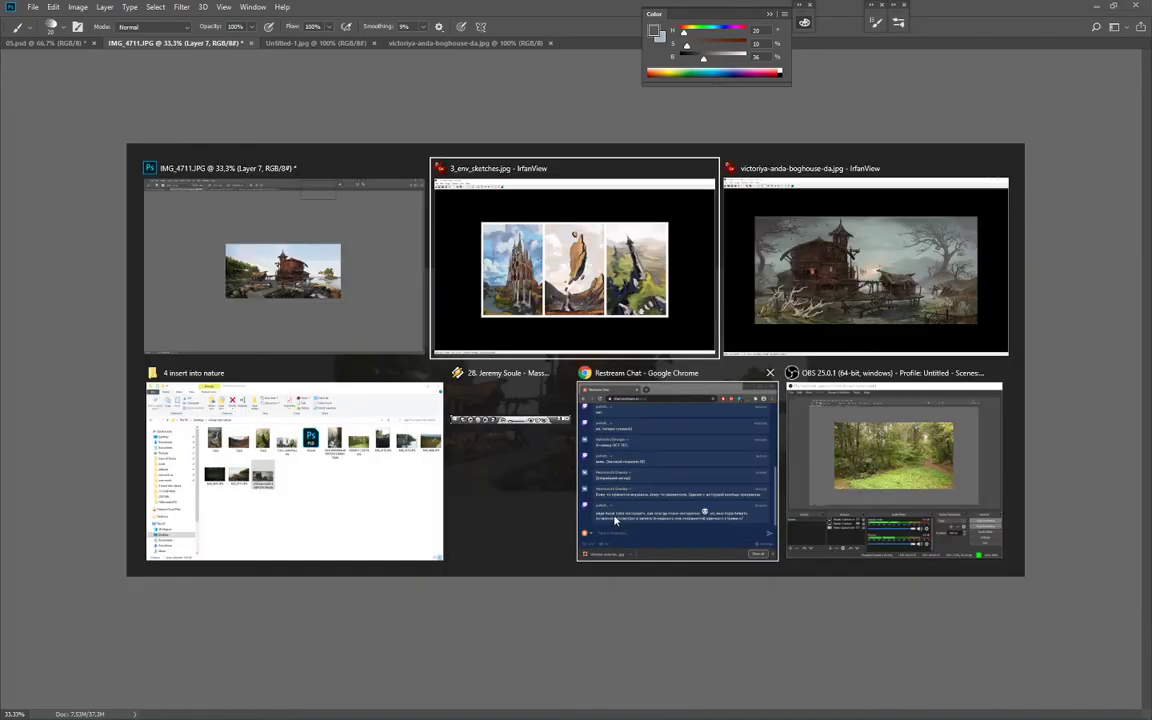
key(Tab)
key(space)
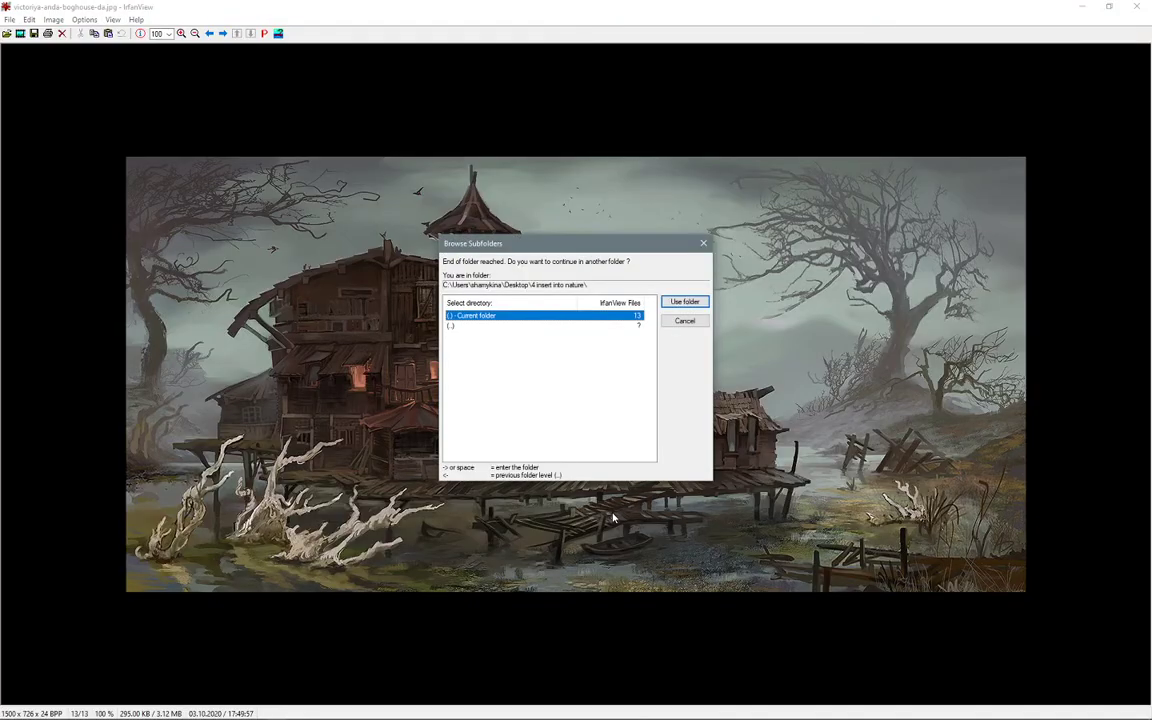
key(Escape)
key(BackSpace)
key(BackSpace)
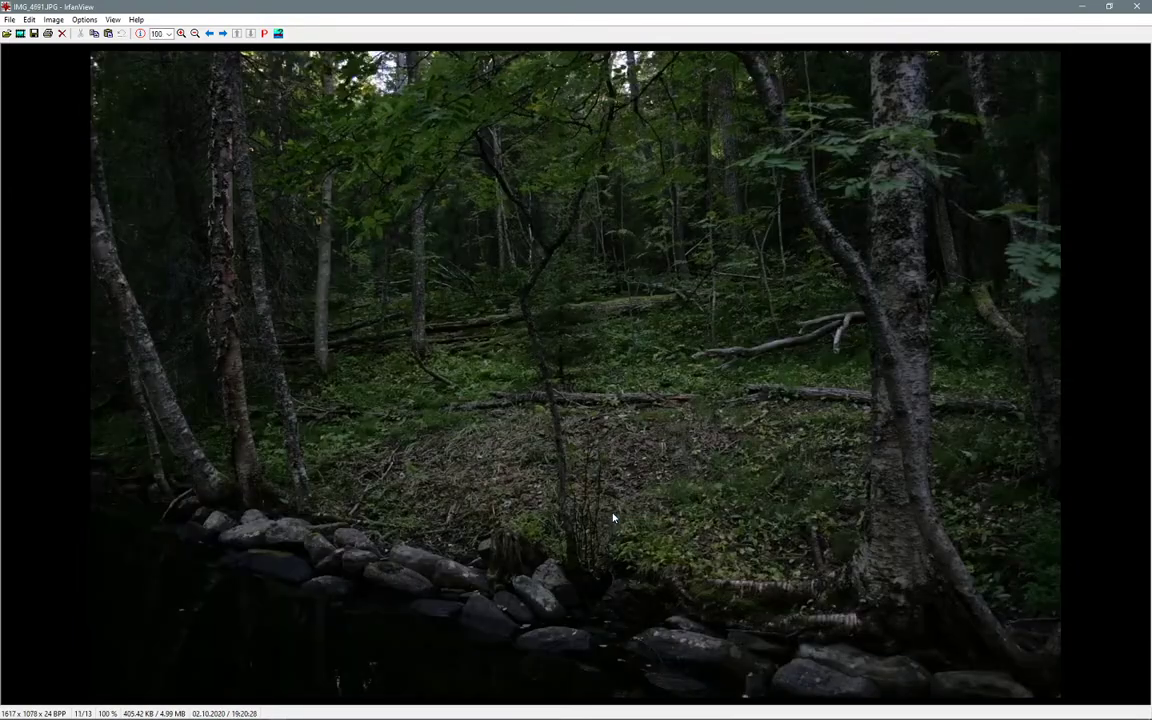
key(BackSpace)
key(BackSpace)
key(BackSpace)
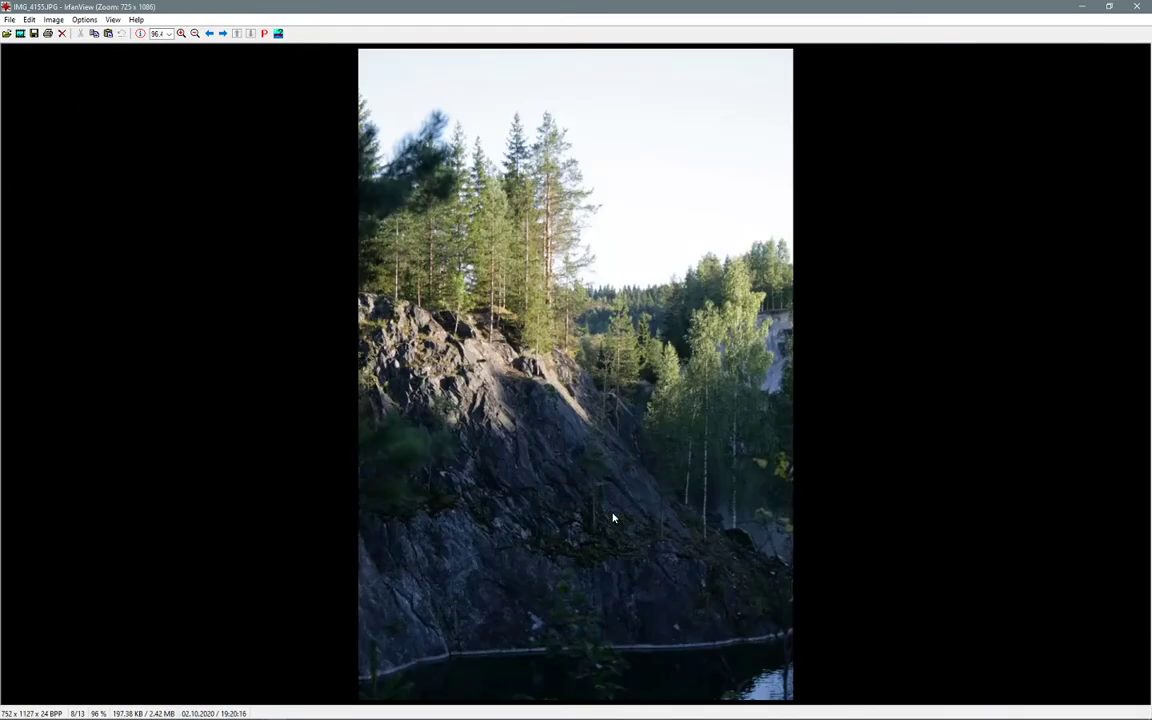
key(BackSpace)
key(BackSpace)
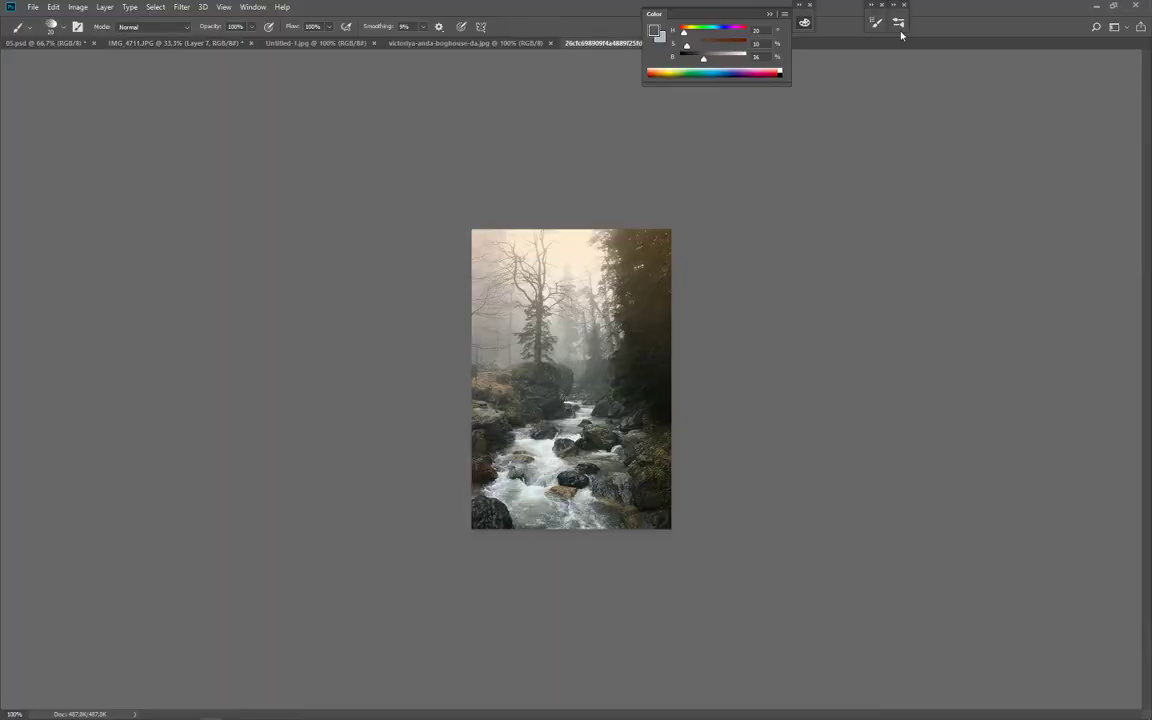
Step: Hide the Color panel and extend the misty stream photo's canvas leftward to roughly double its width with the Crop tool
click(803, 23)
key(c)
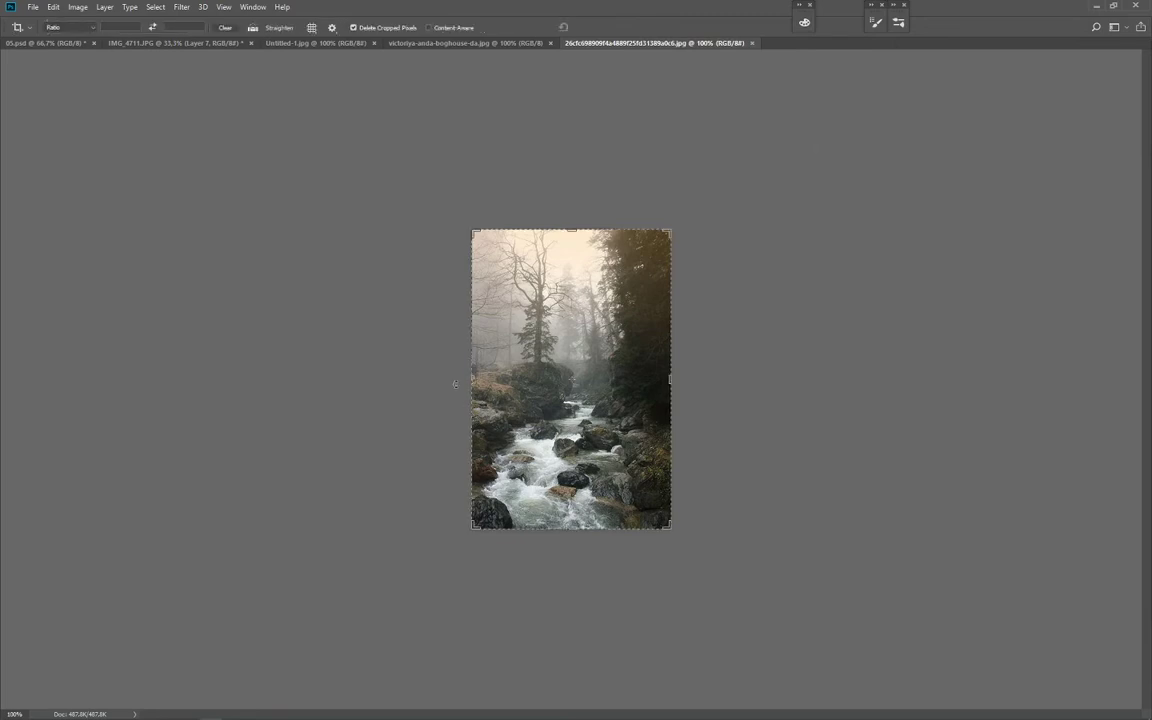
drag(467, 407, 357, 424)
key(Return)
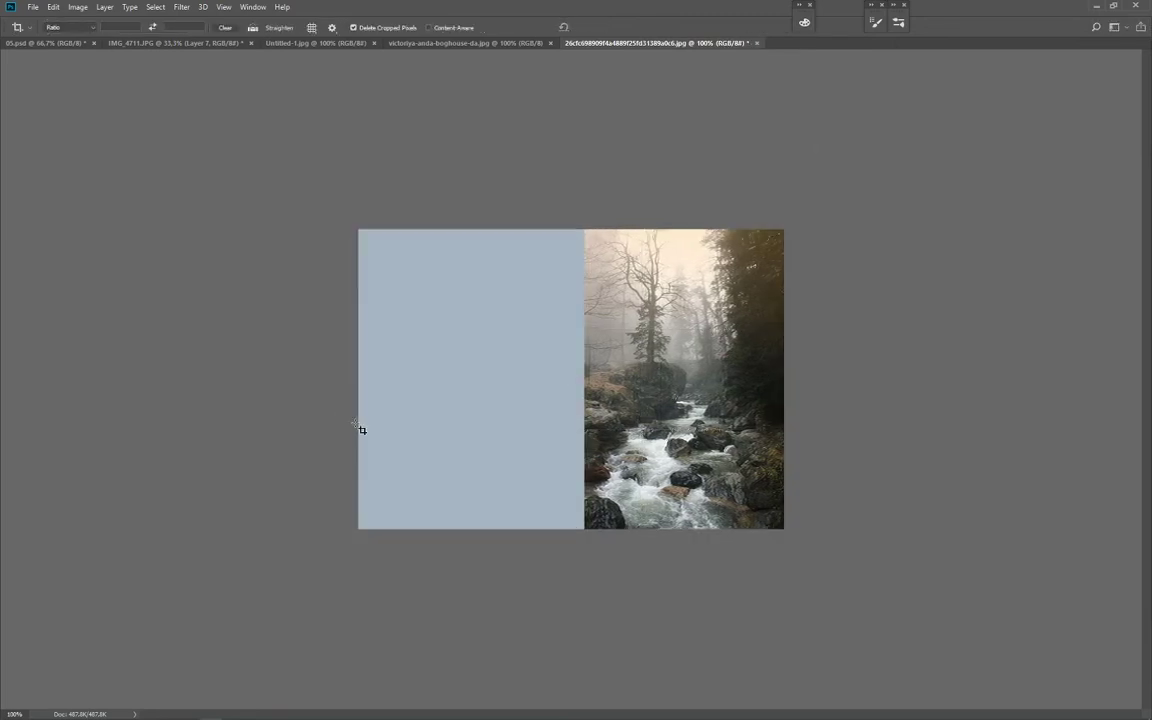
Step: Lasso the bare tree with the rocks and stream below it, duplicate it to a new layer and move it left
key(b)
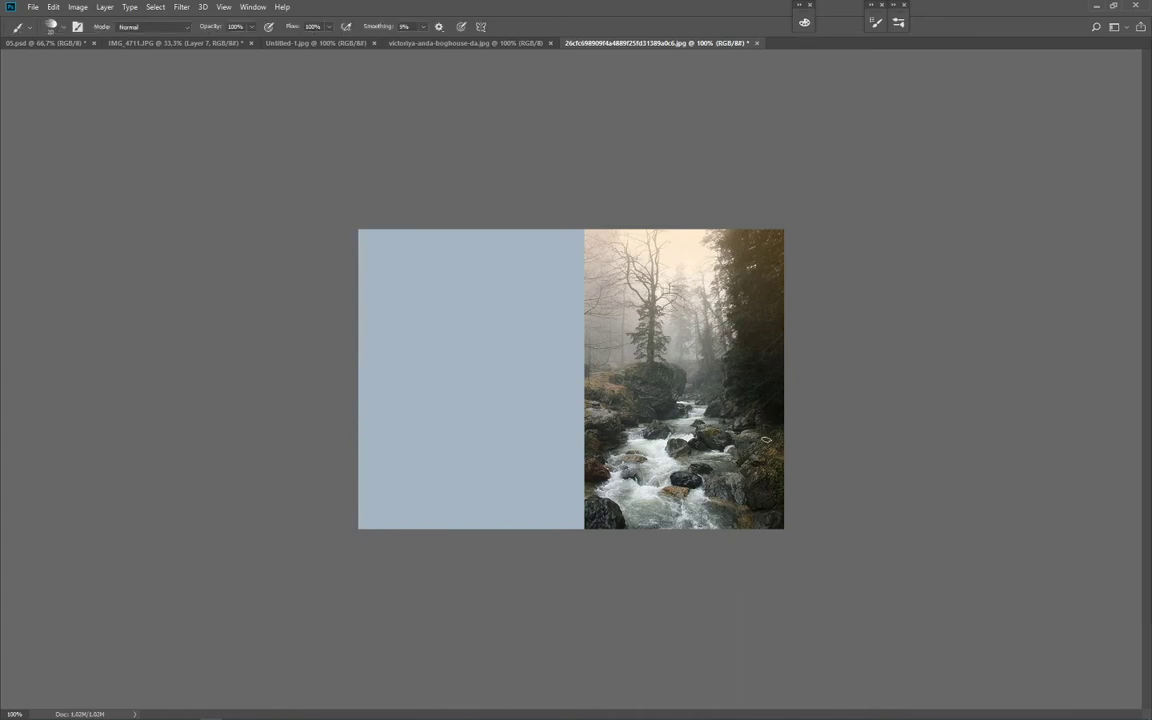
key(l)
mouse_move(549, 371)
mouse_down()
mouse_move(642, 359)
mouse_move(625, 360)
mouse_move(620, 327)
mouse_move(634, 305)
mouse_move(606, 239)
mouse_move(656, 207)
mouse_move(689, 242)
mouse_move(696, 316)
mouse_move(682, 355)
mouse_move(641, 325)
mouse_move(617, 268)
mouse_move(697, 381)
mouse_move(700, 410)
mouse_move(649, 455)
mouse_move(642, 546)
mouse_move(558, 547)
mouse_up()
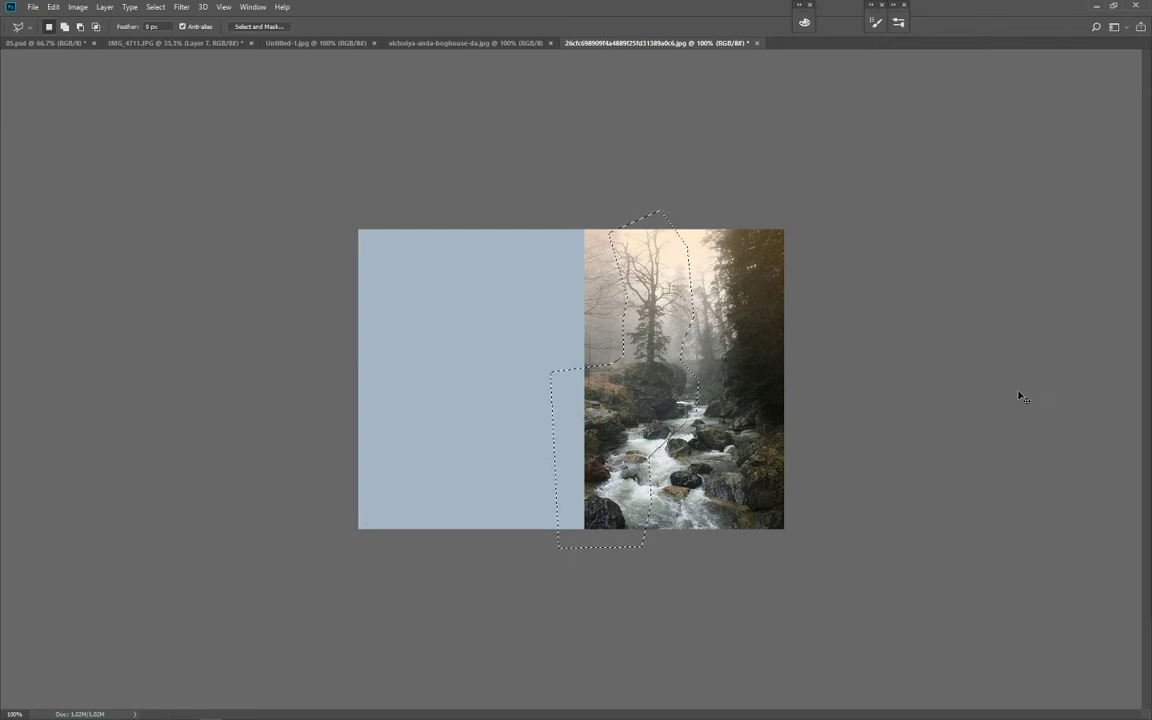
key(ctrl+j)
drag(715, 535, 622, 560)
Step: Cover the seam between the copied and original stream with painted dark rocks and pale water, undoing the stray last stroke
key(b)
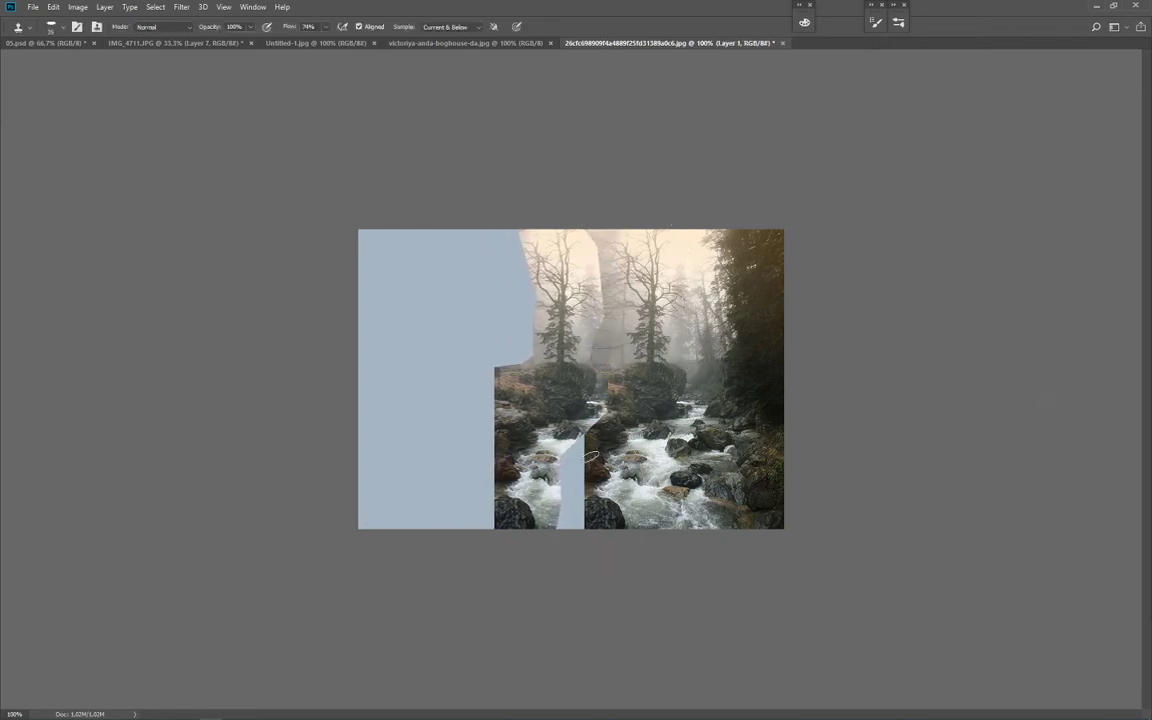
drag(520, 524, 568, 508)
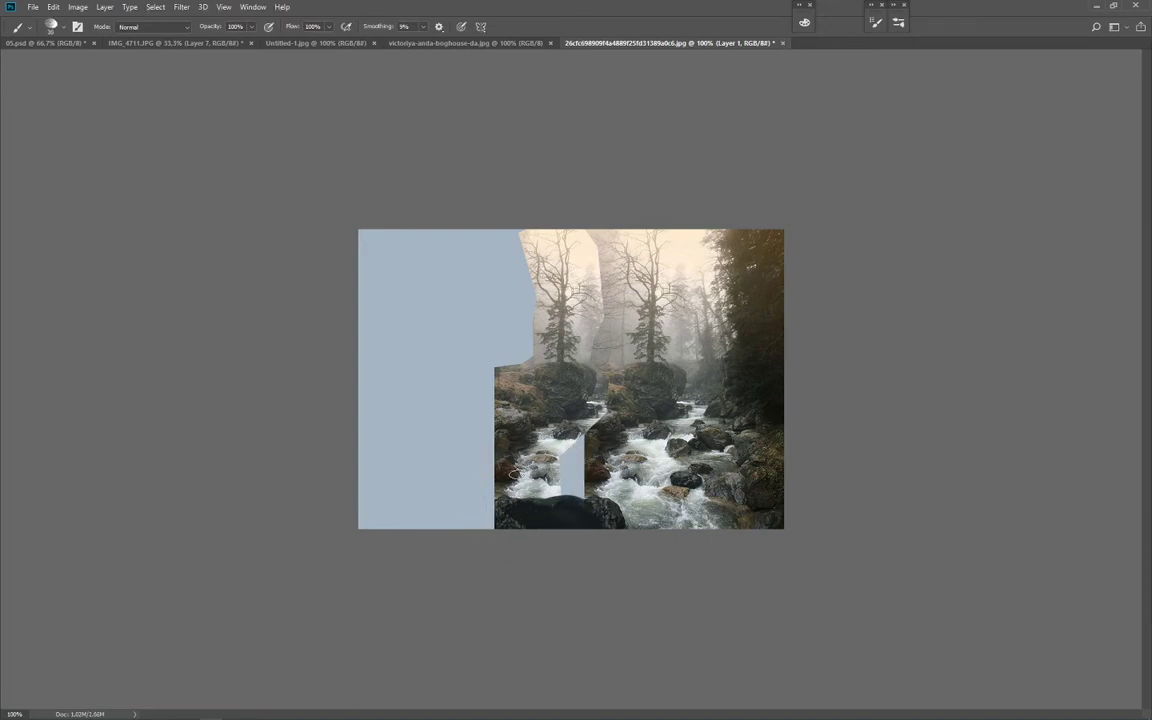
mouse_move(556, 474)
mouse_down()
mouse_move(519, 480)
mouse_move(523, 490)
mouse_move(539, 472)
mouse_move(548, 492)
mouse_move(576, 433)
mouse_move(589, 464)
mouse_move(579, 456)
mouse_move(611, 443)
mouse_up()
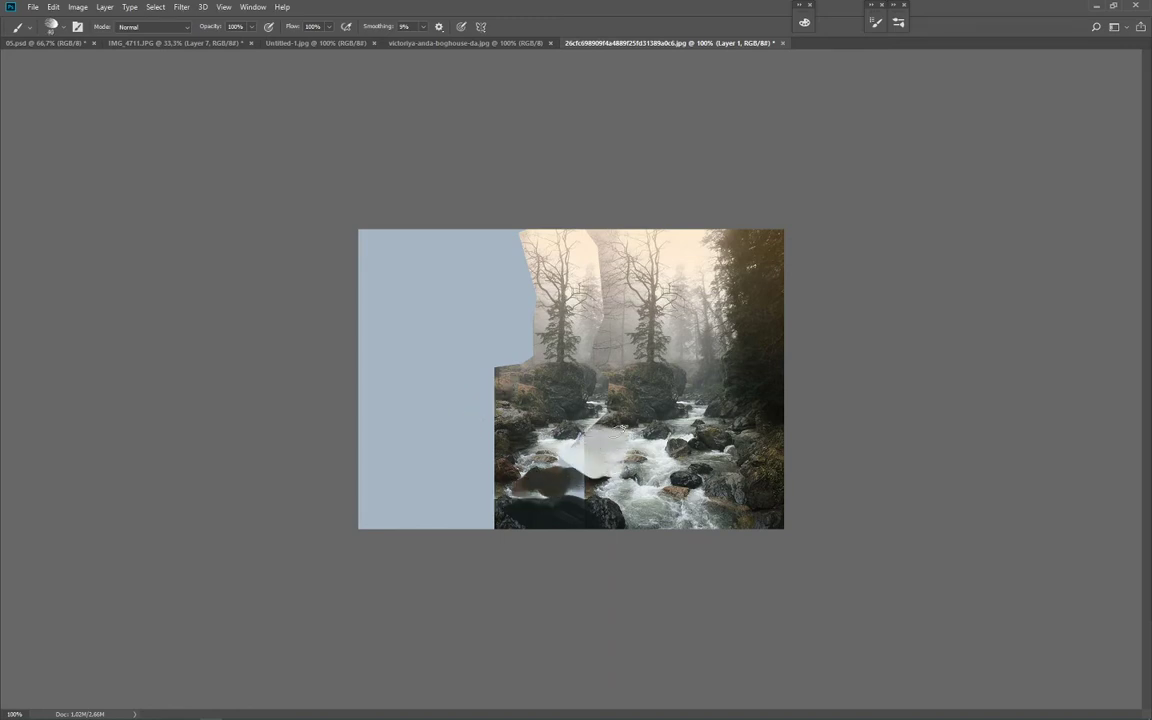
mouse_move(628, 348)
mouse_down()
mouse_move(612, 374)
mouse_move(697, 369)
mouse_move(611, 373)
mouse_up()
key(ctrl+z)
Step: Paint sampled misty grey over the top of the original rock mound and the lower part of its tree
alt+click(693, 369)
key(bracketleft)
key(bracketleft)
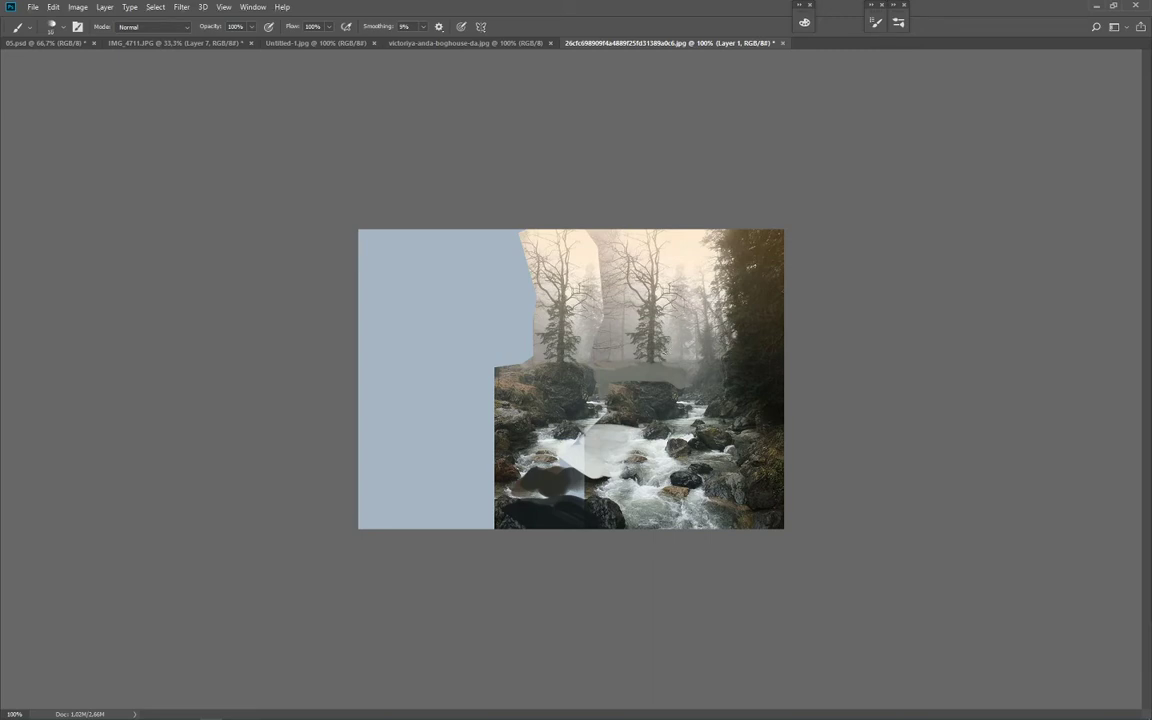
drag(655, 364, 631, 317)
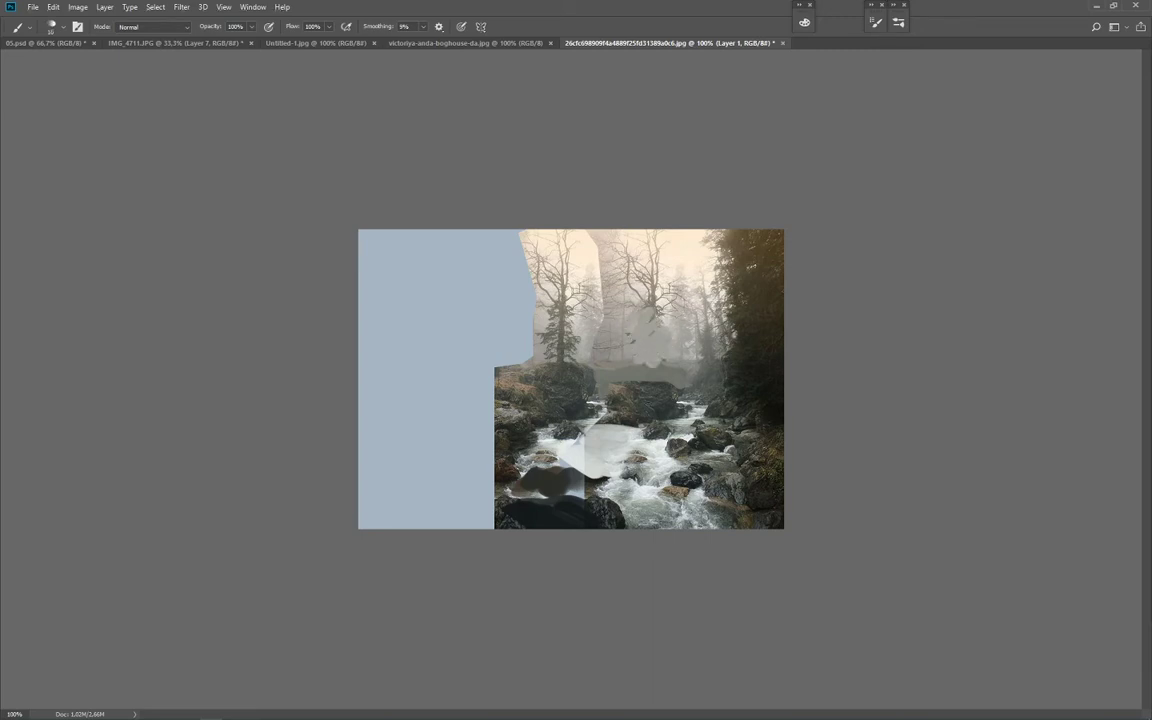
Step: Paint a small pale waterfall flowing down the gap between the two rock mounds
key(bracketright)
key(bracketright)
mouse_move(626, 383)
mouse_down()
mouse_move(613, 390)
mouse_move(606, 374)
mouse_up()
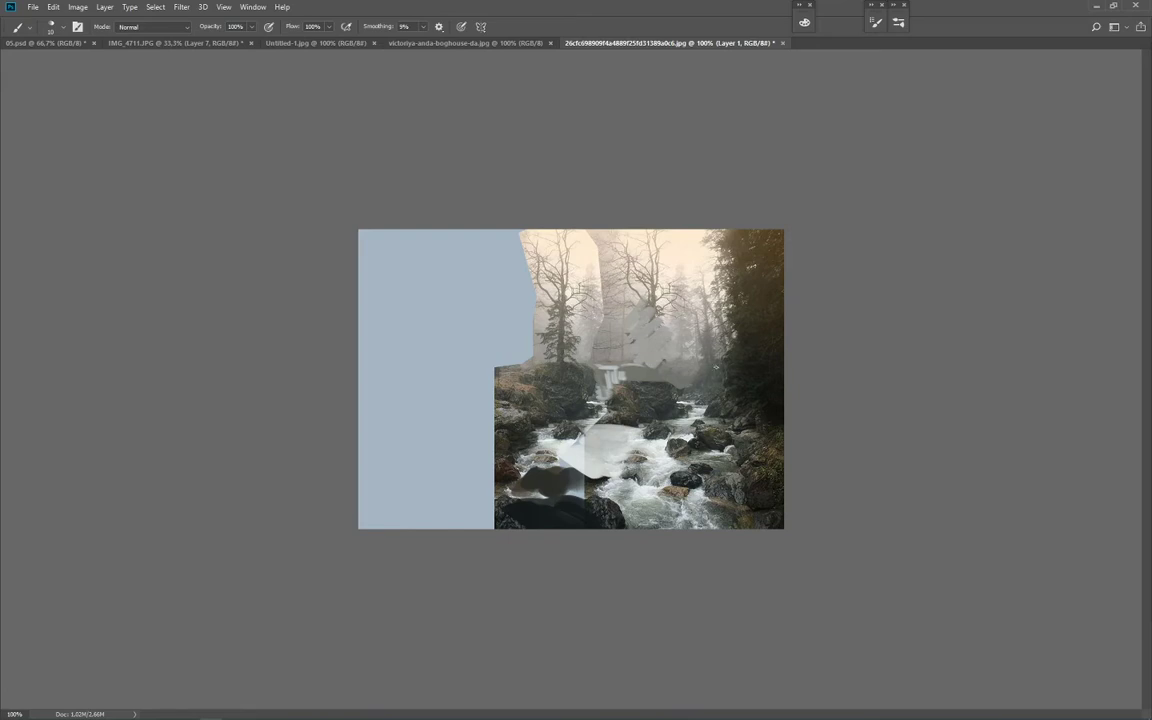
Step: Cover the original bare tree's upper branches with broad strokes of pale foggy sky colour
alt+click(660, 298)
key(bracketright)
key(bracketright)
key(bracketright)
mouse_move(648, 312)
mouse_down()
mouse_move(658, 272)
mouse_move(633, 299)
mouse_up()
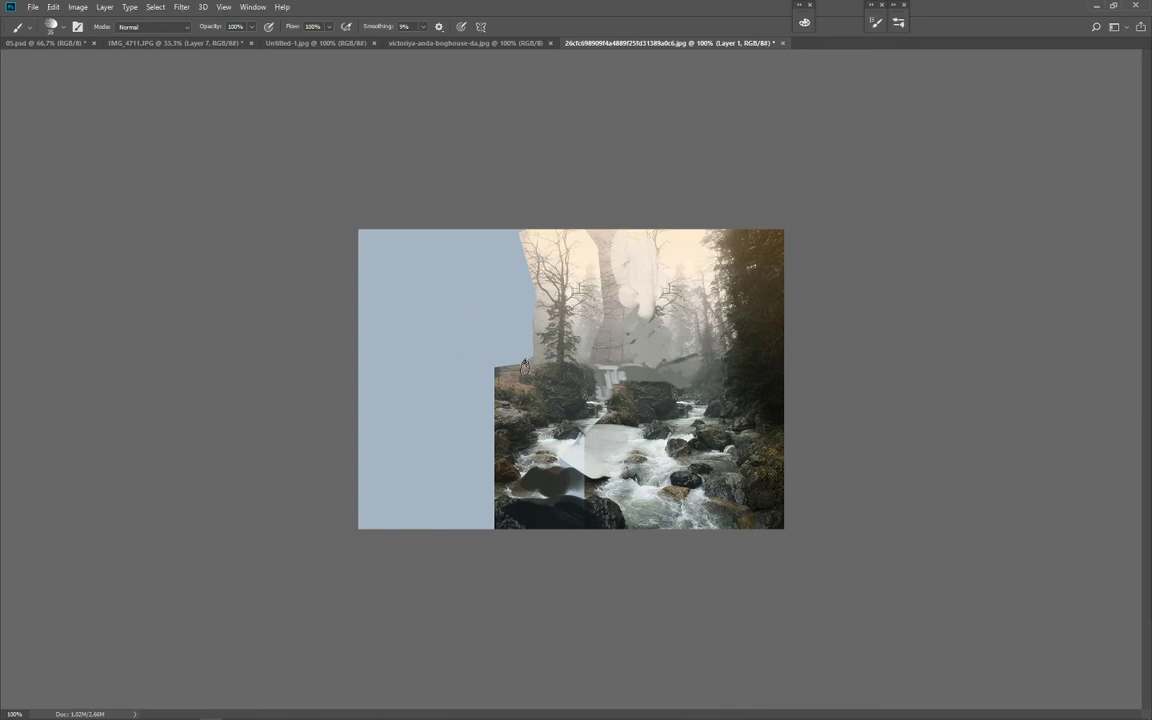
Step: Clone misty forest texture over the upper part of the blank blue area, with the Clone Stamp's Aligned option turned off
key(bracketright)
key(bracketright)
key(bracketright)
key(bracketright)
key(bracketright)
key(bracketright)
key(bracketright)
key(s)
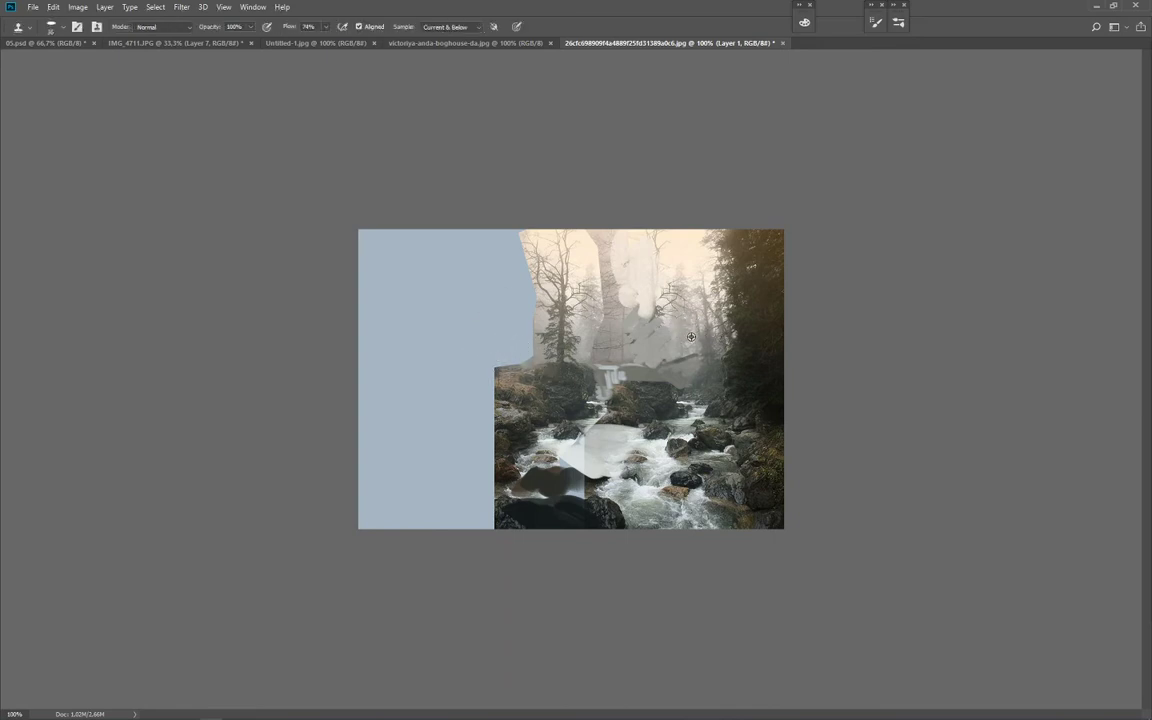
mouse_move(413, 327)
mouse_down()
mouse_move(440, 290)
mouse_move(470, 300)
mouse_move(426, 315)
mouse_move(375, 290)
mouse_move(420, 228)
mouse_move(488, 245)
mouse_move(432, 250)
mouse_move(470, 264)
mouse_move(478, 288)
mouse_move(463, 299)
mouse_up()
click(359, 27)
mouse_move(410, 287)
mouse_down()
mouse_move(442, 347)
mouse_move(500, 323)
mouse_move(502, 356)
mouse_move(517, 322)
mouse_move(502, 352)
mouse_move(508, 230)
mouse_move(477, 226)
mouse_move(444, 256)
mouse_move(441, 305)
mouse_up()
Step: Clone misty grey texture behind the rock mounds and across the rest of the upper blank area
alt+click(670, 264)
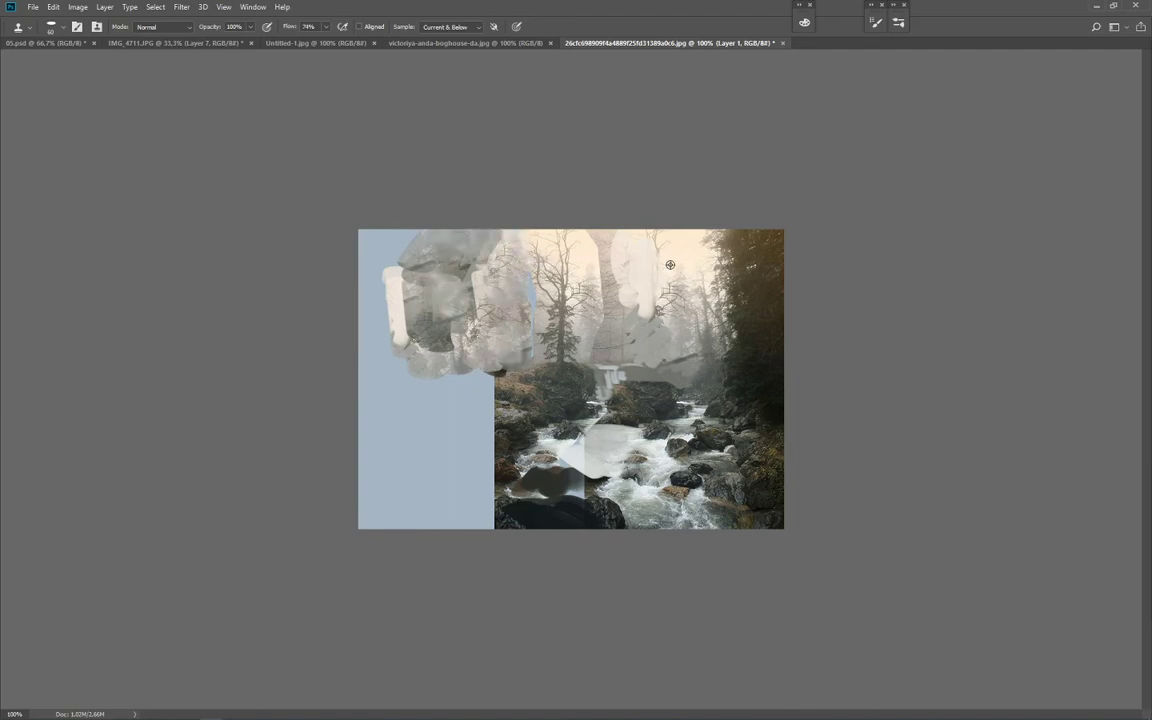
mouse_move(675, 304)
mouse_down()
mouse_move(615, 240)
mouse_move(626, 258)
mouse_move(611, 329)
mouse_up()
alt+click(611, 329)
mouse_move(525, 315)
mouse_down()
mouse_move(515, 279)
mouse_move(511, 354)
mouse_move(445, 315)
mouse_move(405, 322)
mouse_move(395, 295)
mouse_move(452, 318)
mouse_move(399, 242)
mouse_move(372, 290)
mouse_move(372, 385)
mouse_up()
Step: Clone brown foliage along the image's left edge and dark rocks down the bank to the foreground
alt+click(764, 287)
drag(495, 380, 405, 400)
alt+click(548, 515)
mouse_move(505, 513)
mouse_down()
mouse_move(458, 422)
mouse_move(430, 435)
mouse_move(423, 393)
mouse_move(386, 425)
mouse_move(403, 378)
mouse_move(389, 346)
mouse_move(425, 350)
mouse_move(473, 380)
mouse_move(409, 397)
mouse_move(431, 328)
mouse_move(444, 360)
mouse_move(491, 398)
mouse_move(472, 345)
mouse_move(428, 328)
mouse_up()
Step: Clone mist over the grey patch behind the second mound, and mossy rocks with stream water into the lower-left blank area
alt+click(480, 379)
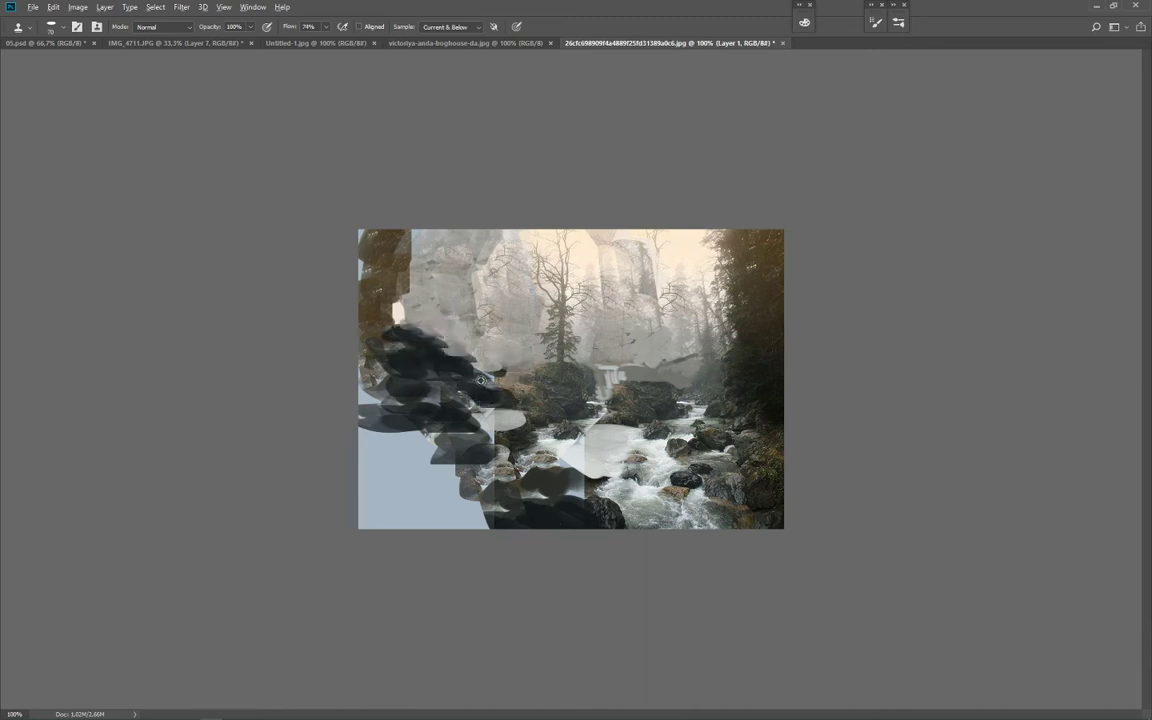
mouse_move(671, 384)
mouse_down()
mouse_move(682, 349)
mouse_move(692, 373)
mouse_move(682, 367)
mouse_move(704, 385)
mouse_move(695, 353)
mouse_up()
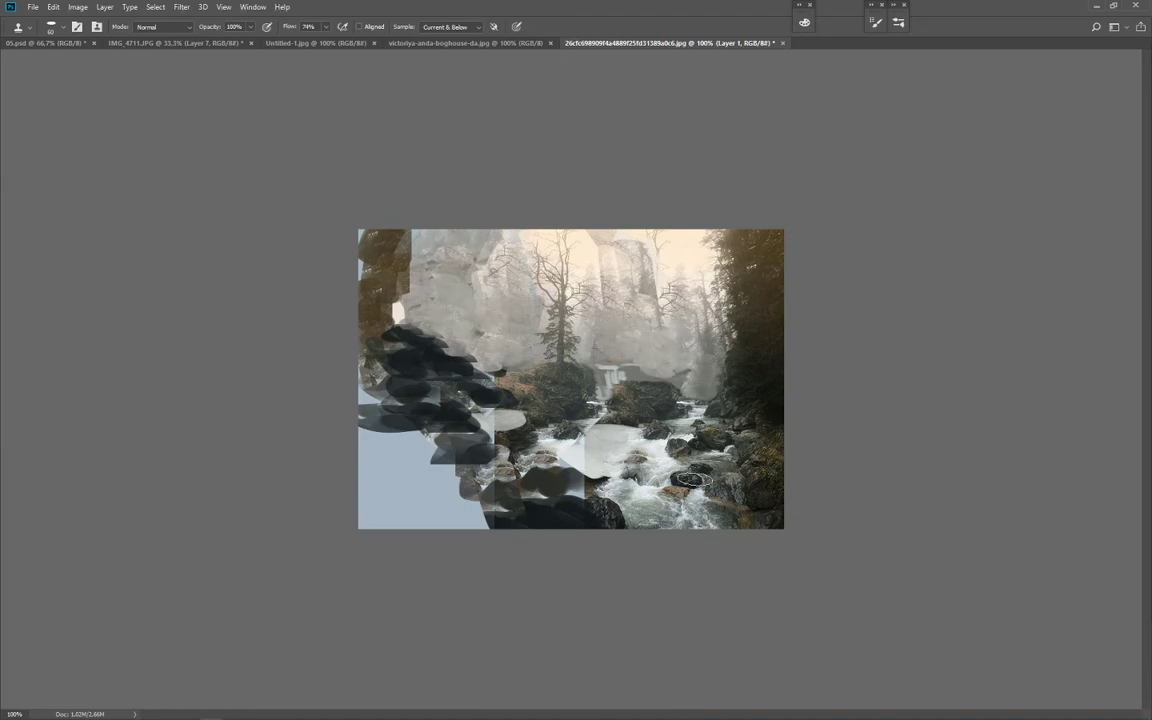
alt+click(762, 468)
key(bracketright)
key(bracketright)
mouse_move(456, 449)
mouse_down()
mouse_move(401, 451)
mouse_move(382, 456)
mouse_move(398, 480)
mouse_move(453, 483)
mouse_move(360, 483)
mouse_move(395, 506)
mouse_move(483, 528)
mouse_move(534, 502)
mouse_up()
Step: Paint sampled dark rock colour over the lower-left foreground with broad strokes
key(b)
alt+click(532, 519)
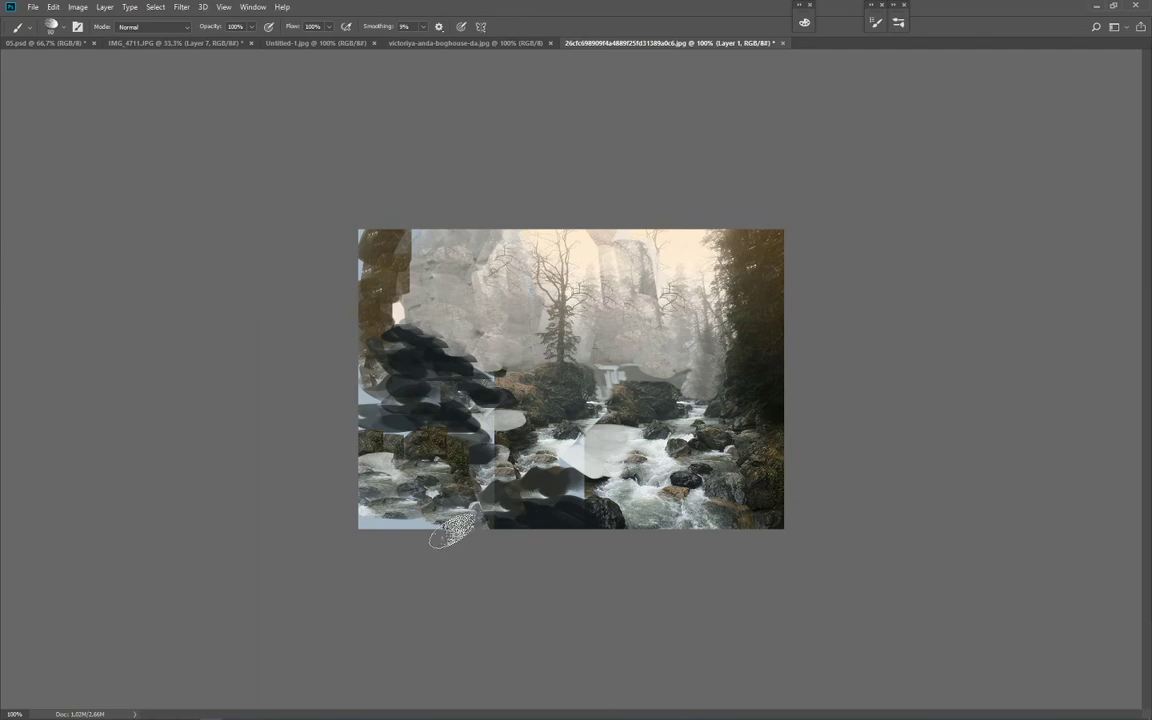
drag(453, 529, 304, 511)
mouse_move(304, 511)
mouse_down()
mouse_move(416, 483)
mouse_move(476, 519)
mouse_move(417, 463)
mouse_up()
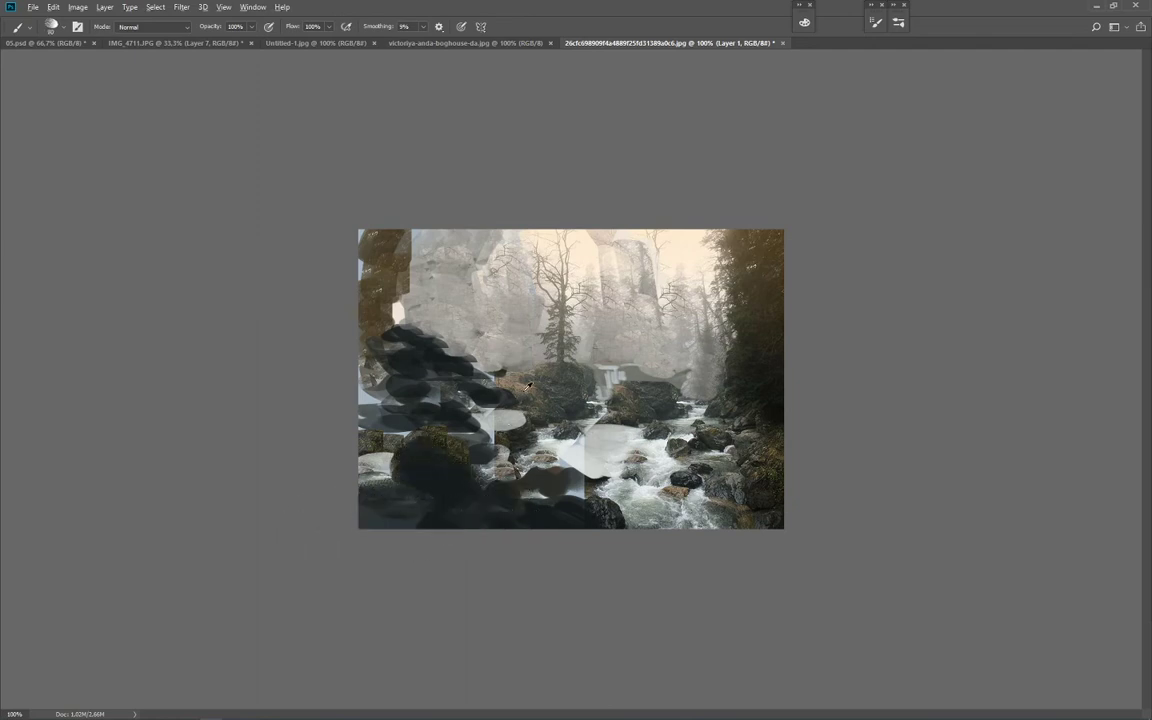
Step: Paint a brown grassy slope across the dark rocks on the left bank
alt+click(464, 343)
key(bracketleft)
key(bracketleft)
key(bracketleft)
key(bracketleft)
mouse_move(402, 373)
mouse_down()
mouse_move(465, 402)
mouse_move(534, 387)
mouse_move(406, 387)
mouse_move(440, 390)
mouse_move(440, 356)
mouse_move(375, 334)
mouse_move(378, 310)
mouse_move(497, 378)
mouse_up()
Step: Sketch a dark gabled roof outline on top of the left slope
key(bracketleft)
key(bracketleft)
alt+click(437, 432)
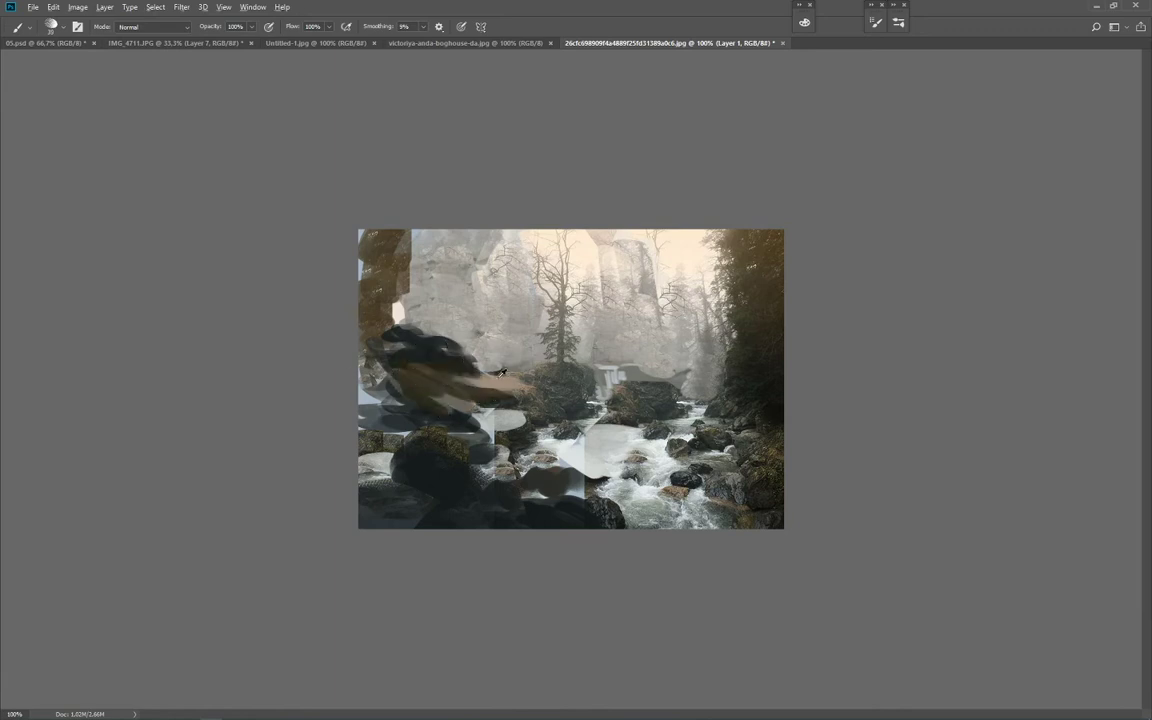
key([)
key([)
key([)
mouse_move(414, 329)
mouse_down()
mouse_move(487, 299)
mouse_move(470, 302)
mouse_move(524, 319)
mouse_up()
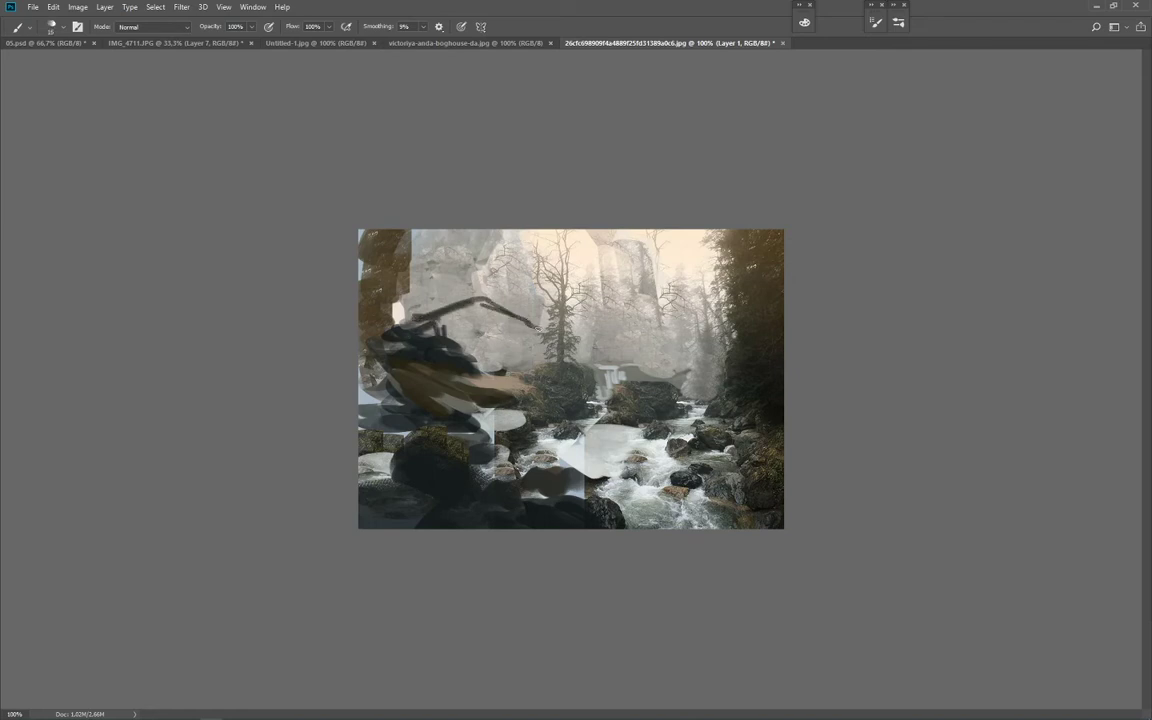
Step: Undo the overlong roof strokes, and rough in the house's posts, balcony and pale front wall
key(ctrl+z)
key(ctrl+z)
key(ctrl+z)
key(ctrl+z)
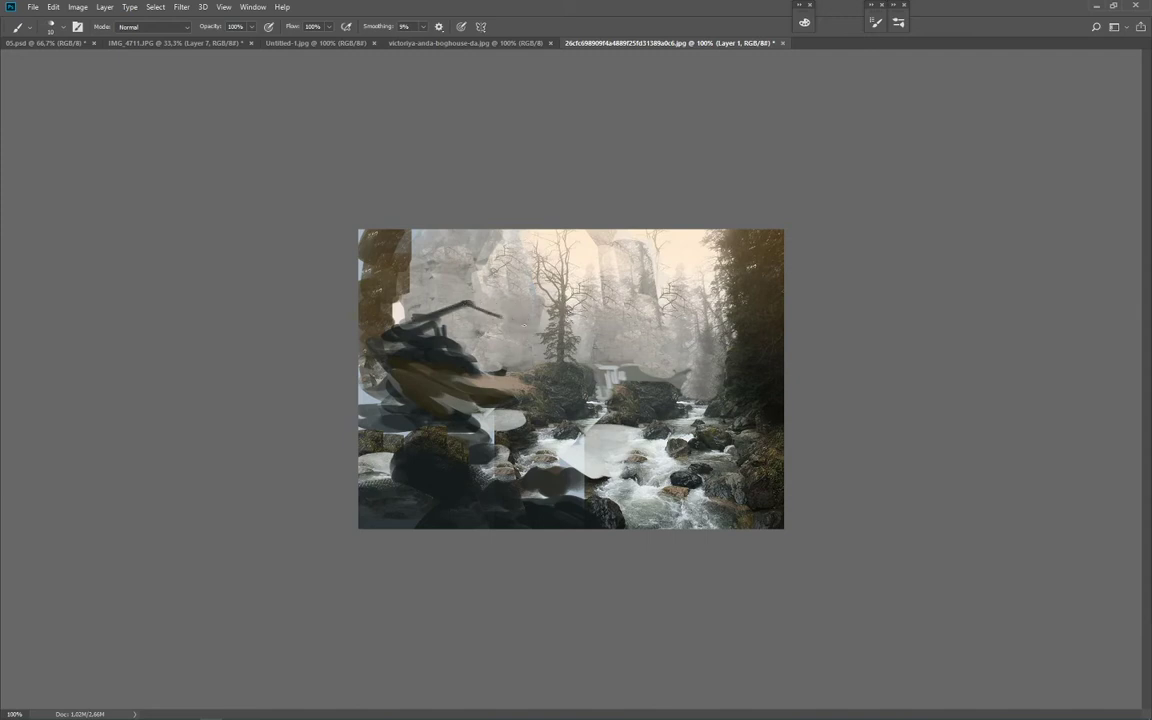
key(ctrl+shift+z)
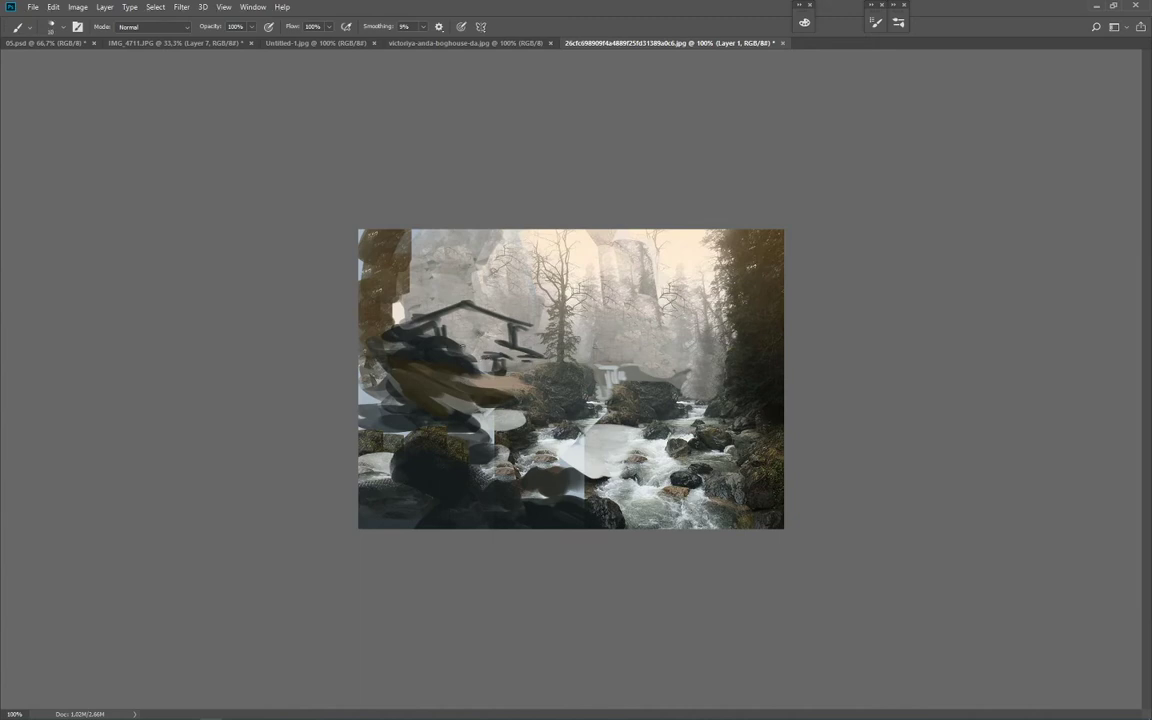
key(])
mouse_move(460, 345)
mouse_down()
mouse_move(500, 381)
mouse_move(502, 400)
mouse_move(533, 392)
mouse_move(491, 342)
mouse_up()
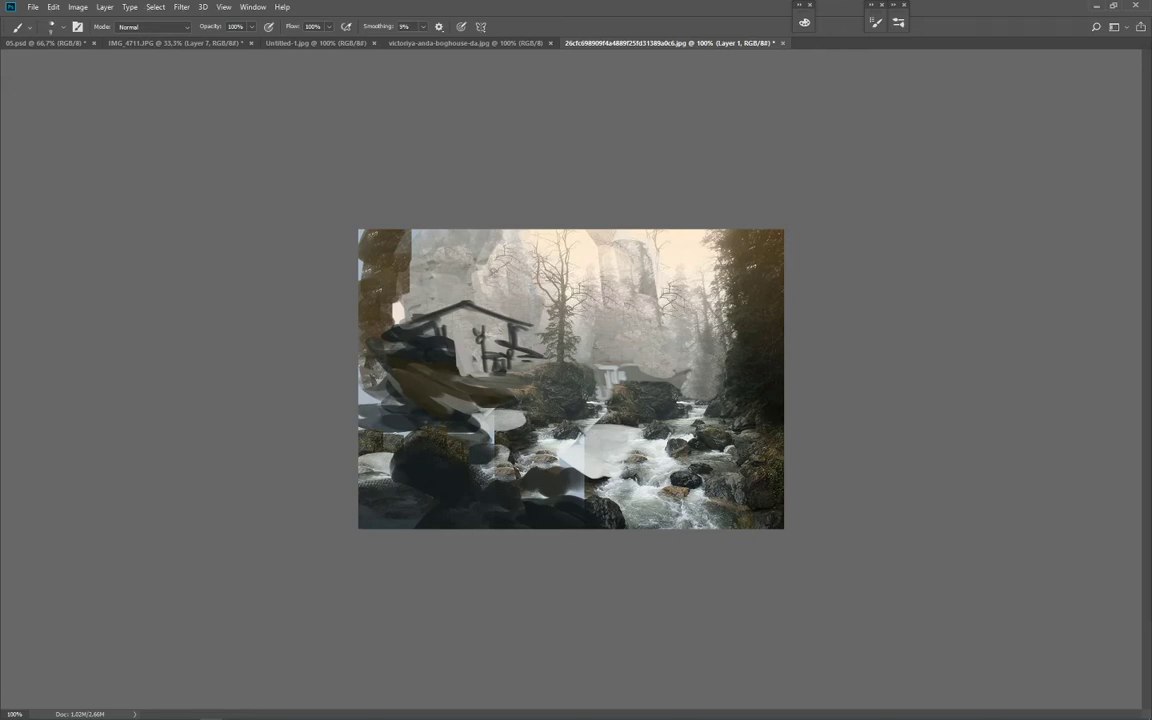
Step: Cover the pale gaps in the bank below the house with dark brown and olive strokes
mouse_move(398, 436)
mouse_down()
mouse_move(407, 357)
mouse_move(354, 391)
mouse_move(377, 386)
mouse_move(402, 403)
mouse_move(361, 391)
mouse_move(530, 434)
mouse_up()
key(bracketright)
key(bracketright)
key(bracketright)
key(bracketright)
key(bracketright)
Step: Paint a pale cascade of water flowing down the lower-left corner of the foreground
alt+click(518, 439)
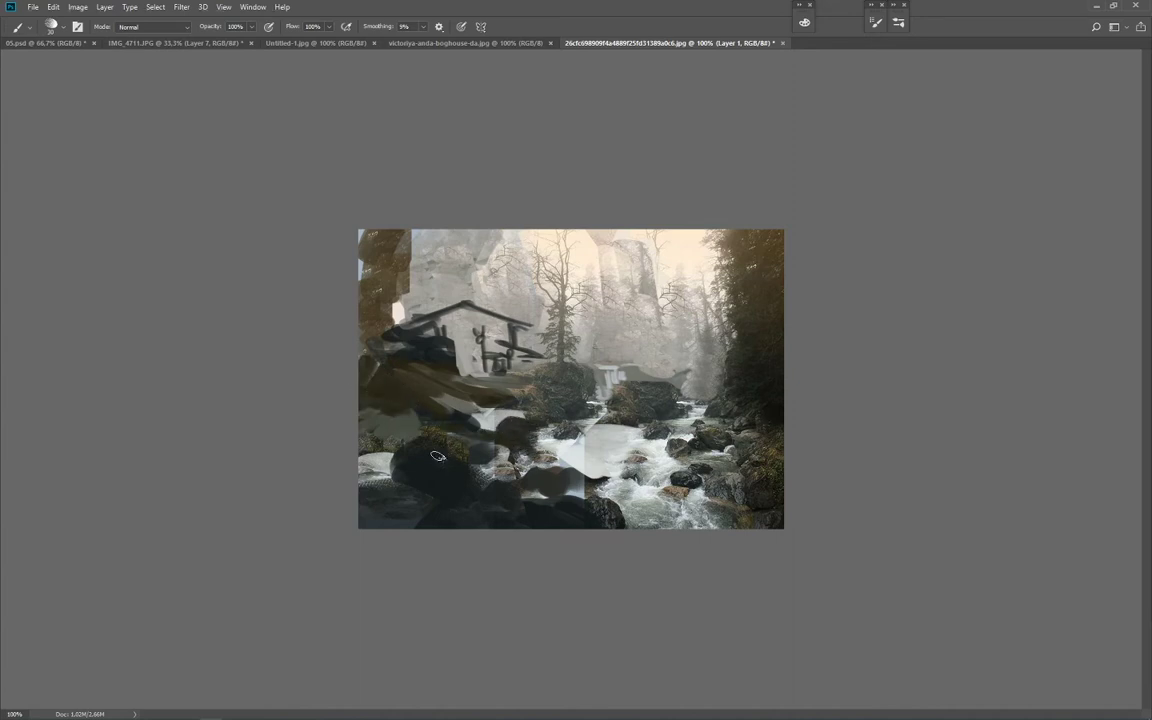
drag(378, 470, 420, 515)
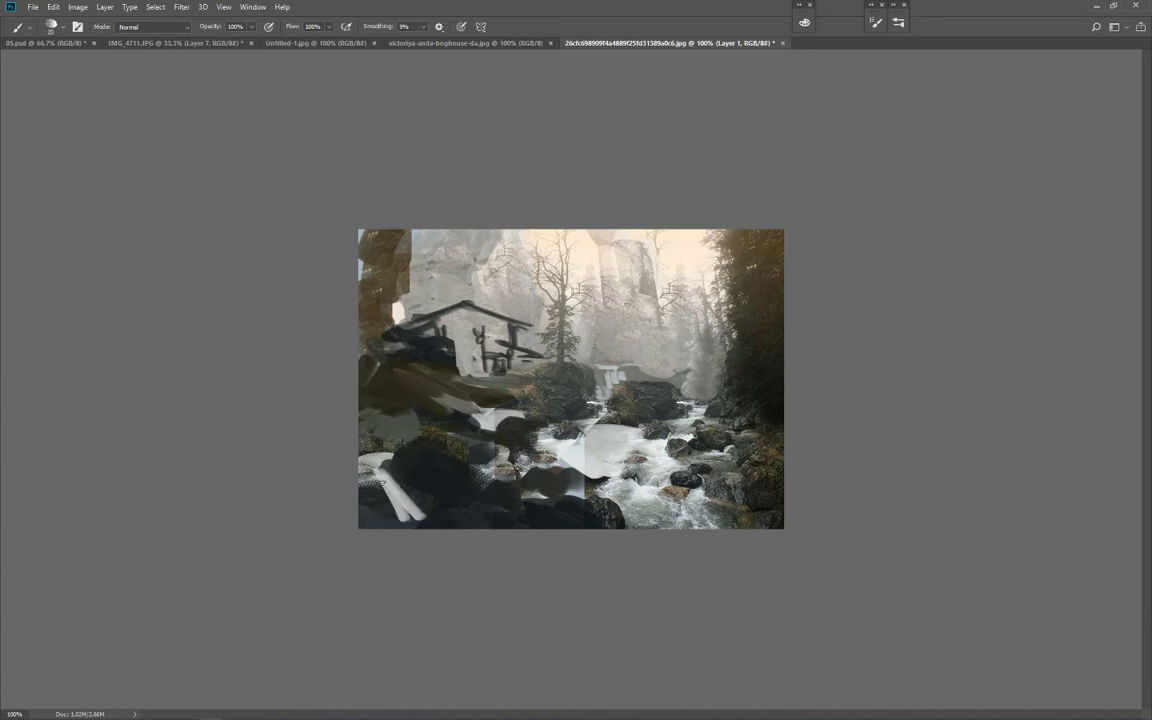
alt+click(373, 447)
drag(372, 457, 363, 500)
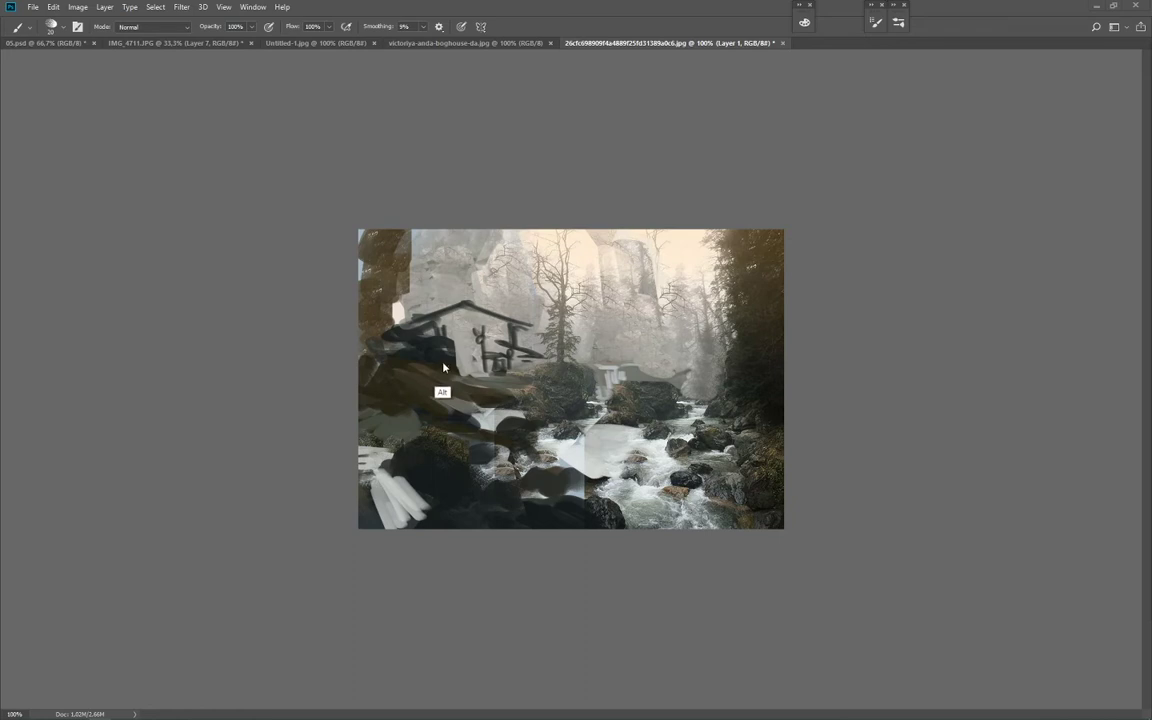
Step: Fill the sketched house's front wall with dark olive-brown strokes
key(bracketright)
mouse_move(458, 321)
mouse_down()
mouse_move(473, 364)
mouse_move(497, 338)
mouse_move(500, 348)
mouse_up()
mouse_move(472, 321)
mouse_down()
mouse_move(440, 320)
mouse_move(480, 320)
mouse_up()
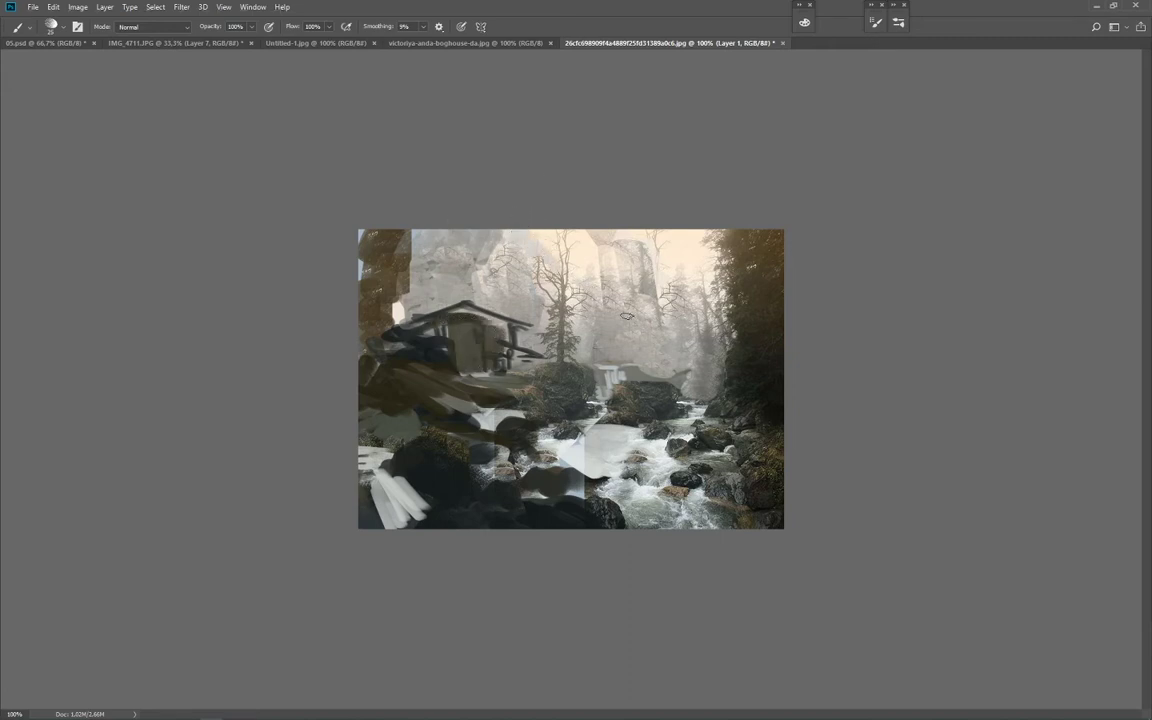
Step: Paint warm pale sky over the distant fog to shape a mountain slope, and roughen the left foliage's edge
mouse_move(659, 276)
mouse_down()
mouse_move(613, 283)
mouse_move(598, 267)
mouse_move(637, 296)
mouse_move(630, 240)
mouse_move(657, 280)
mouse_move(673, 270)
mouse_move(693, 312)
mouse_move(676, 316)
mouse_move(667, 347)
mouse_move(657, 310)
mouse_move(680, 269)
mouse_up()
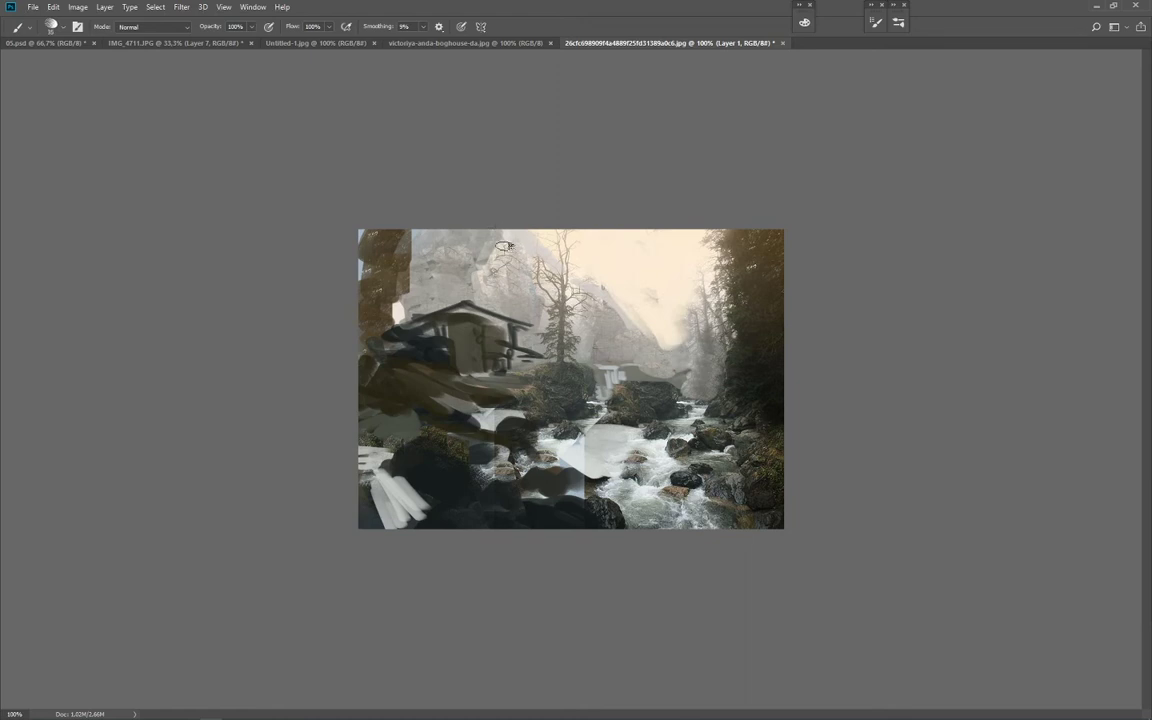
mouse_move(400, 231)
mouse_down()
mouse_move(410, 260)
mouse_move(388, 236)
mouse_move(365, 238)
mouse_move(362, 282)
mouse_move(378, 300)
mouse_up()
Step: Sketch thin grey tree trunks in the mist behind the house roof
alt+click(572, 349)
key(bracketleft)
key(bracketleft)
key(bracketleft)
key(bracketleft)
key(bracketleft)
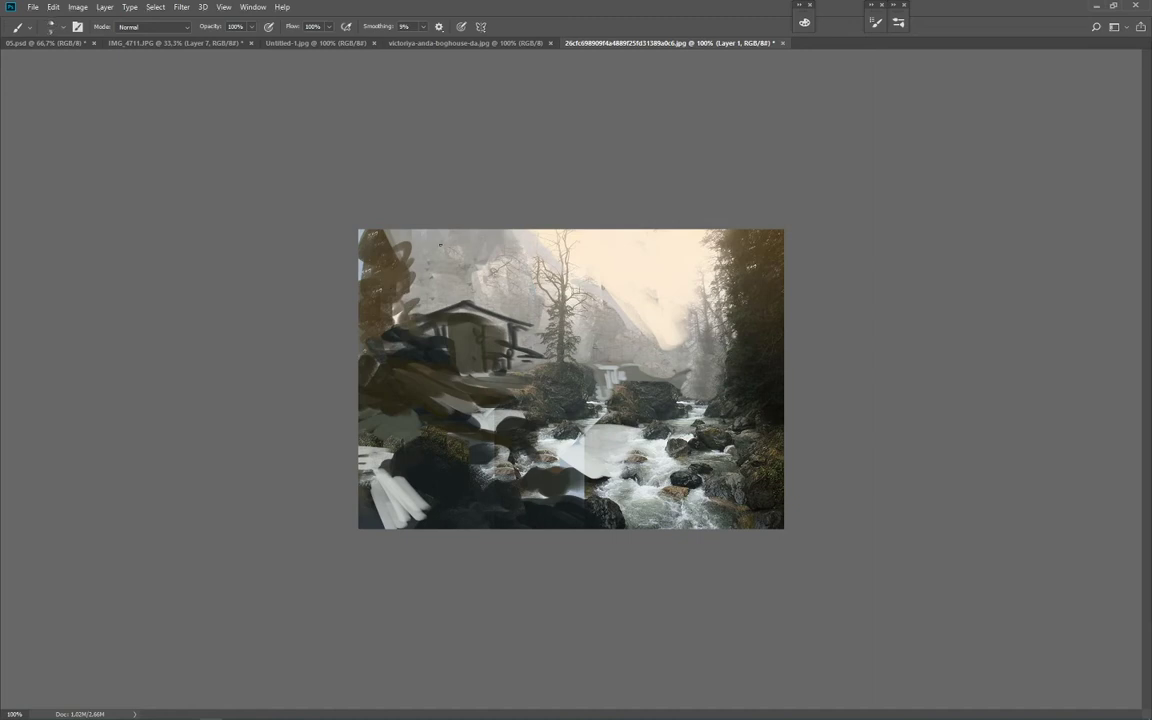
mouse_move(438, 238)
mouse_down()
mouse_move(438, 305)
mouse_move(436, 292)
mouse_up()
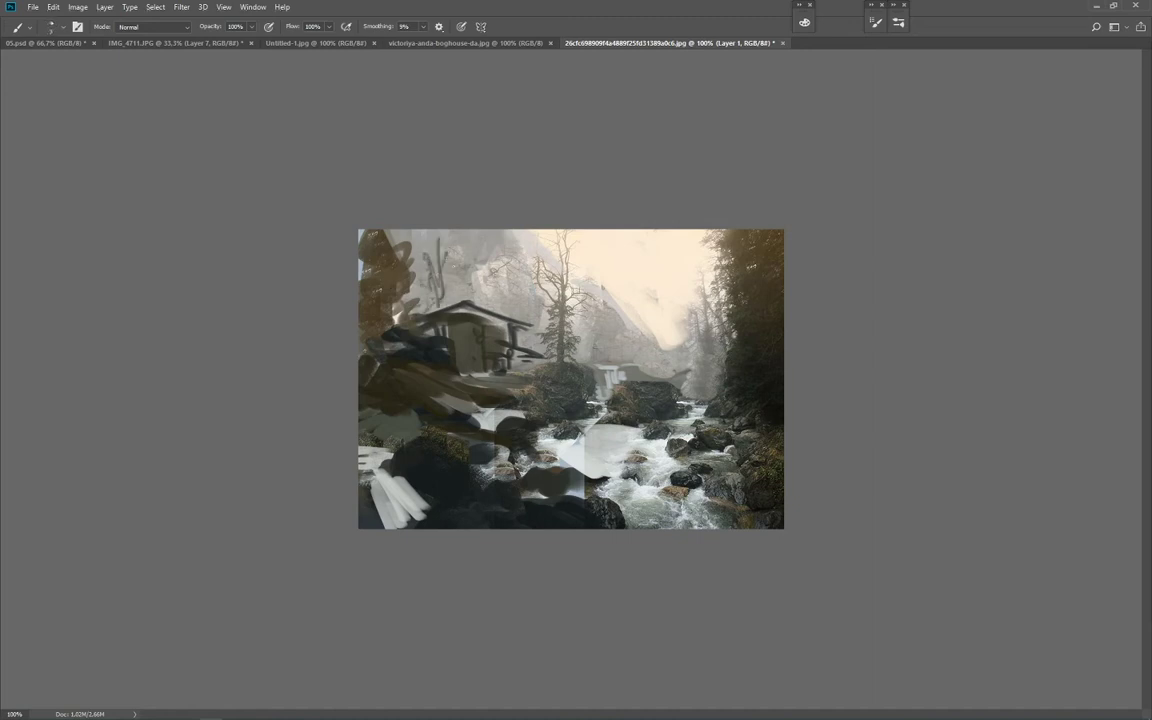
drag(482, 293, 489, 308)
drag(490, 246, 497, 308)
Step: Paint grey-brown over the house's walls and roof, and define its balcony with dark strokes
mouse_move(473, 281)
mouse_down()
mouse_move(479, 304)
mouse_move(505, 322)
mouse_move(436, 318)
mouse_move(459, 372)
mouse_move(536, 355)
mouse_up()
key(bracketright)
alt+click(476, 417)
key(bracketleft)
key(bracketleft)
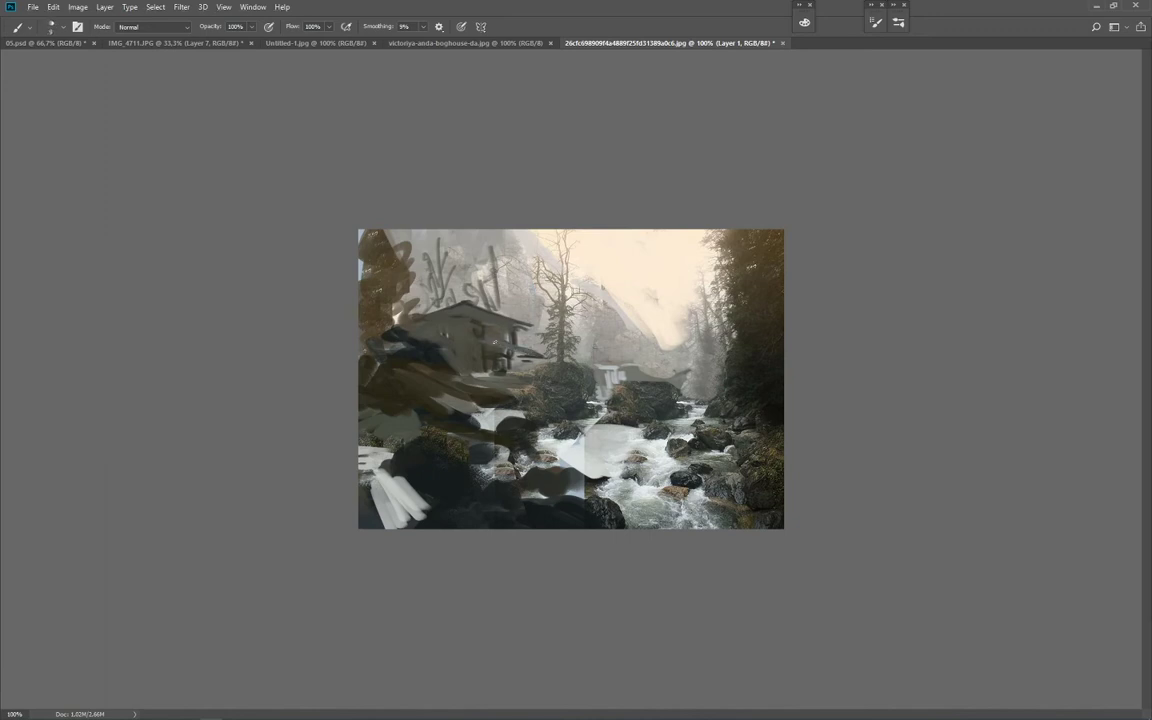
drag(440, 313, 478, 316)
drag(489, 345, 532, 353)
Step: Copy the bare tree to a new layer, place the copy on the second rock mound and erase its surplus background
key(l)
mouse_move(549, 217)
mouse_down()
mouse_move(537, 309)
mouse_move(556, 370)
mouse_move(586, 372)
mouse_move(626, 331)
mouse_move(550, 218)
mouse_up()
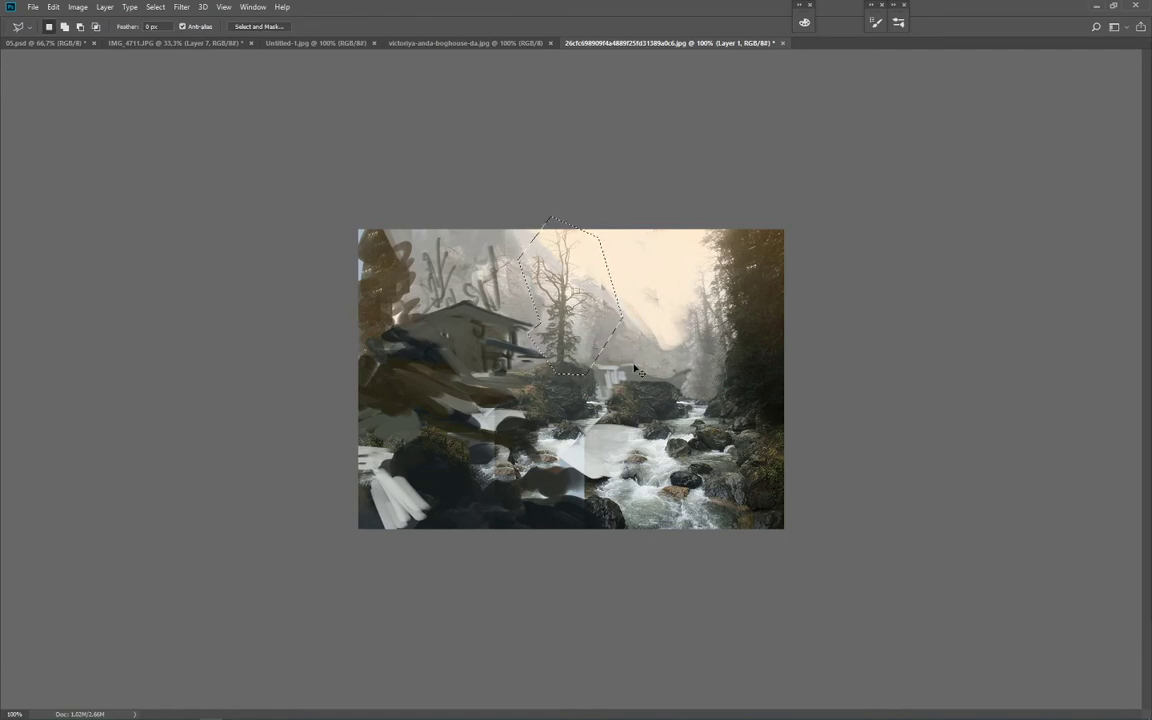
key(ctrl+j)
drag(634, 369, 721, 384)
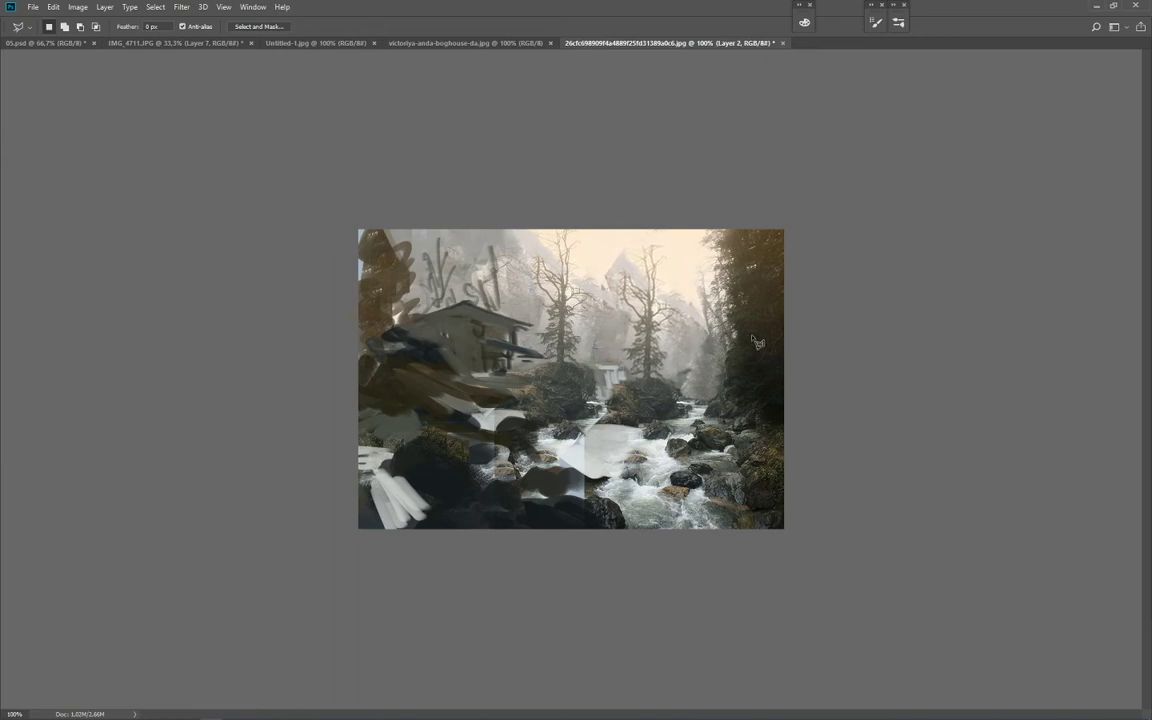
key(e)
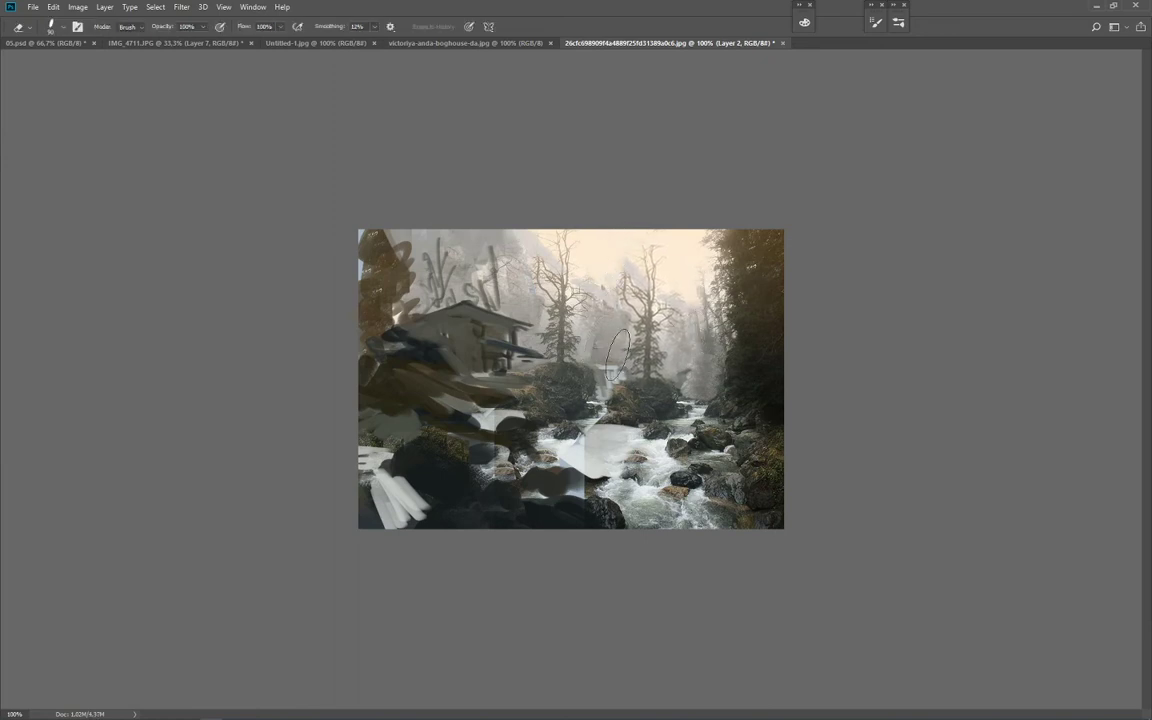
Step: Paint sampled misty grey over the original bare tree's lower trunk and the area beside and behind the house
key(b)
alt+click(534, 342)
key(bracketright)
mouse_move(553, 347)
mouse_down()
mouse_move(540, 317)
mouse_move(579, 345)
mouse_move(573, 295)
mouse_up()
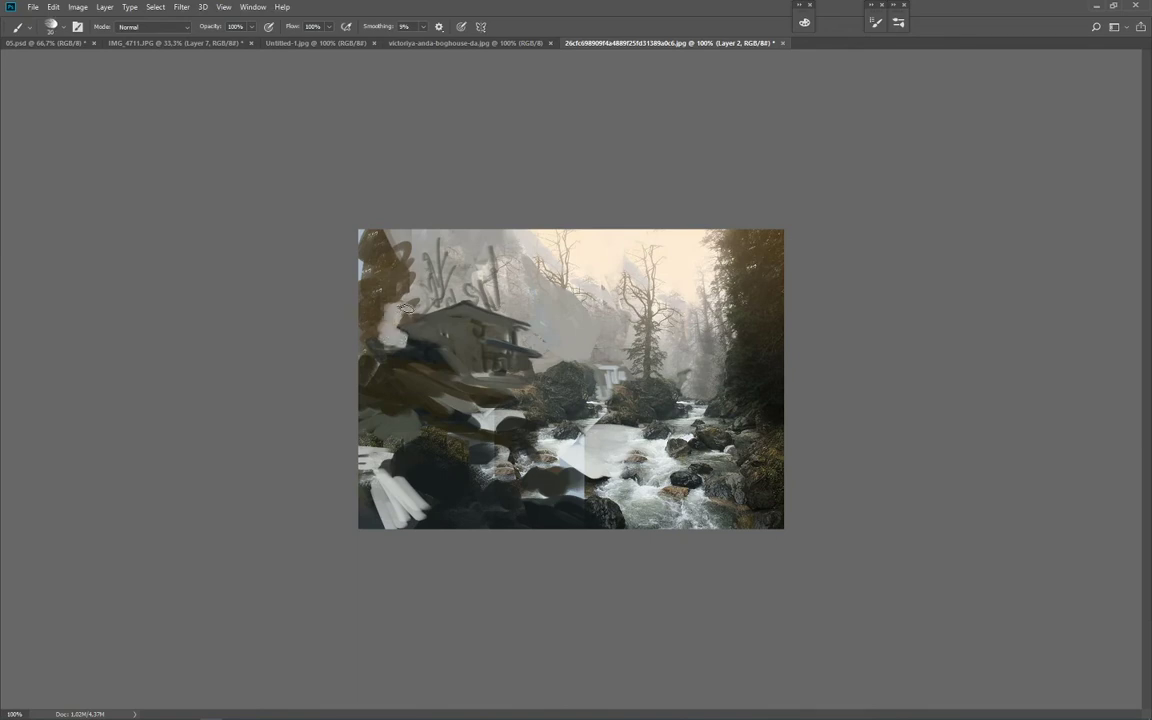
drag(406, 308, 424, 303)
mouse_move(381, 320)
mouse_down()
mouse_move(438, 300)
mouse_move(387, 324)
mouse_move(468, 287)
mouse_move(390, 323)
mouse_move(459, 297)
mouse_up()
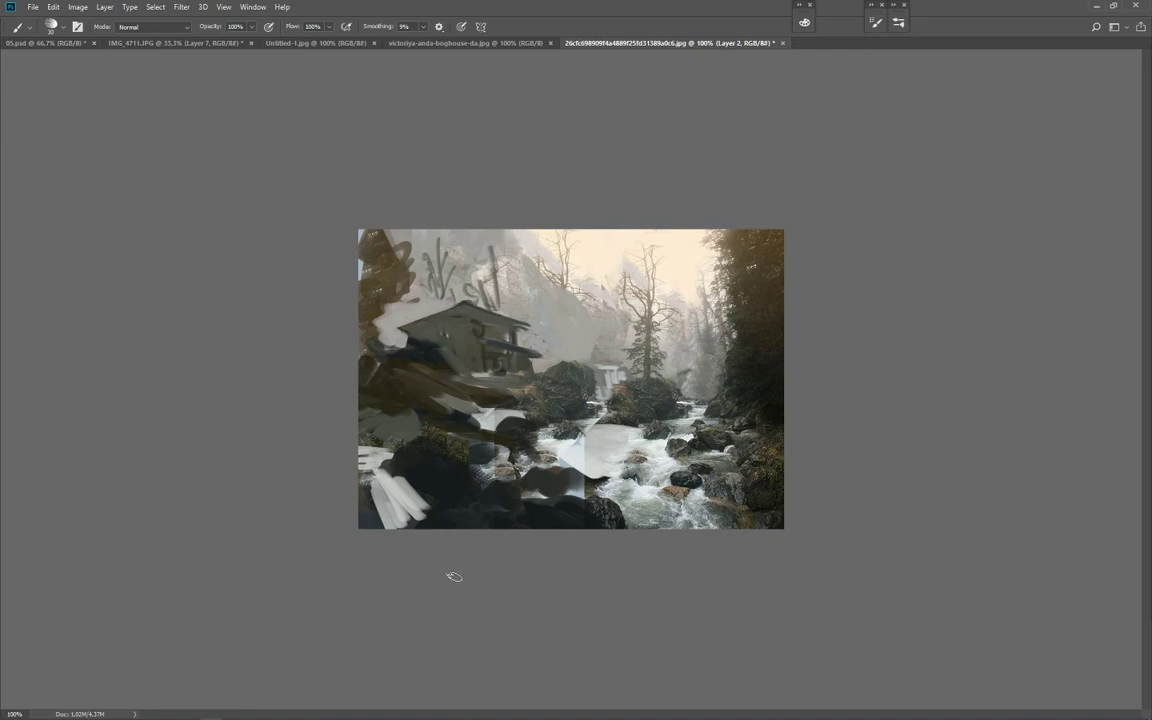
Step: Sketch tall dark tree trunks on the slope at the house's left side
key([)
key([)
key([)
key([)
drag(419, 299, 415, 340)
mouse_move(421, 252)
mouse_down()
mouse_move(430, 343)
mouse_move(442, 257)
mouse_move(432, 312)
mouse_move(412, 329)
mouse_up()
key(])
drag(391, 306, 394, 353)
key([)
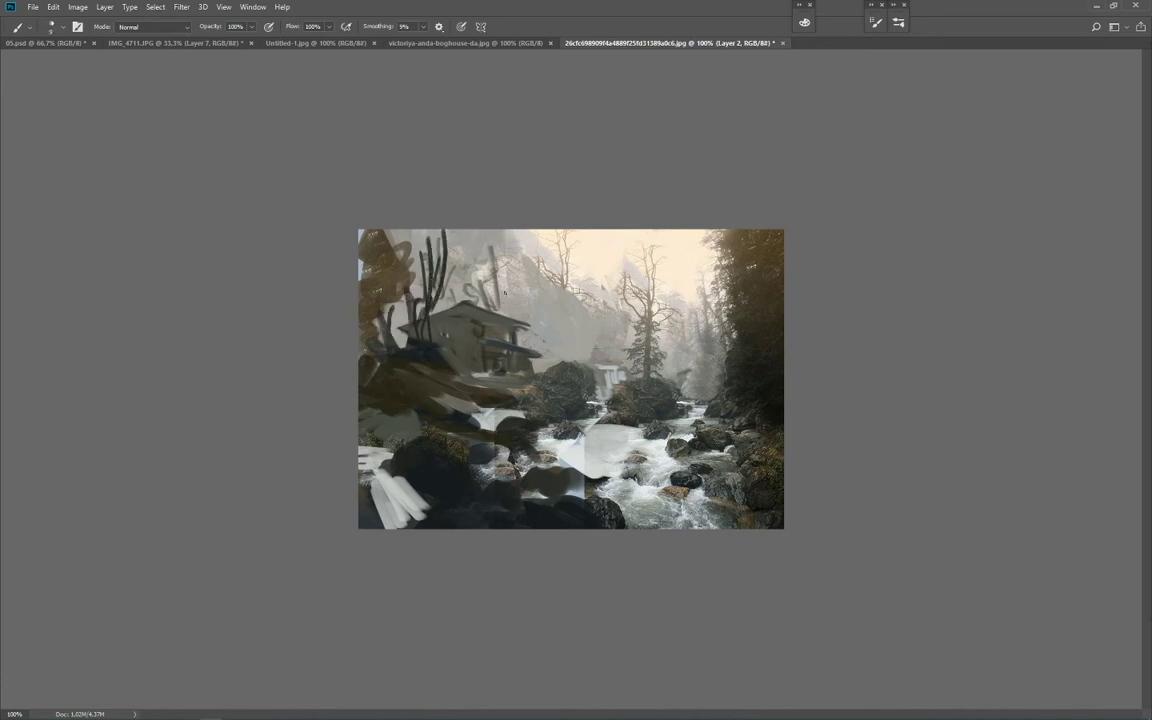
Step: Sketch dark bare trunks and branches in front of the house and along its right side
drag(505, 292, 515, 393)
drag(523, 270, 518, 326)
mouse_move(523, 254)
mouse_down()
mouse_move(506, 342)
mouse_move(524, 390)
mouse_up()
drag(500, 340, 484, 382)
drag(454, 328, 440, 345)
mouse_move(475, 321)
mouse_down()
mouse_move(459, 358)
mouse_move(475, 356)
mouse_up()
drag(470, 305, 447, 354)
drag(450, 287, 425, 336)
mouse_move(406, 278)
mouse_down()
mouse_move(412, 315)
mouse_move(397, 310)
mouse_up()
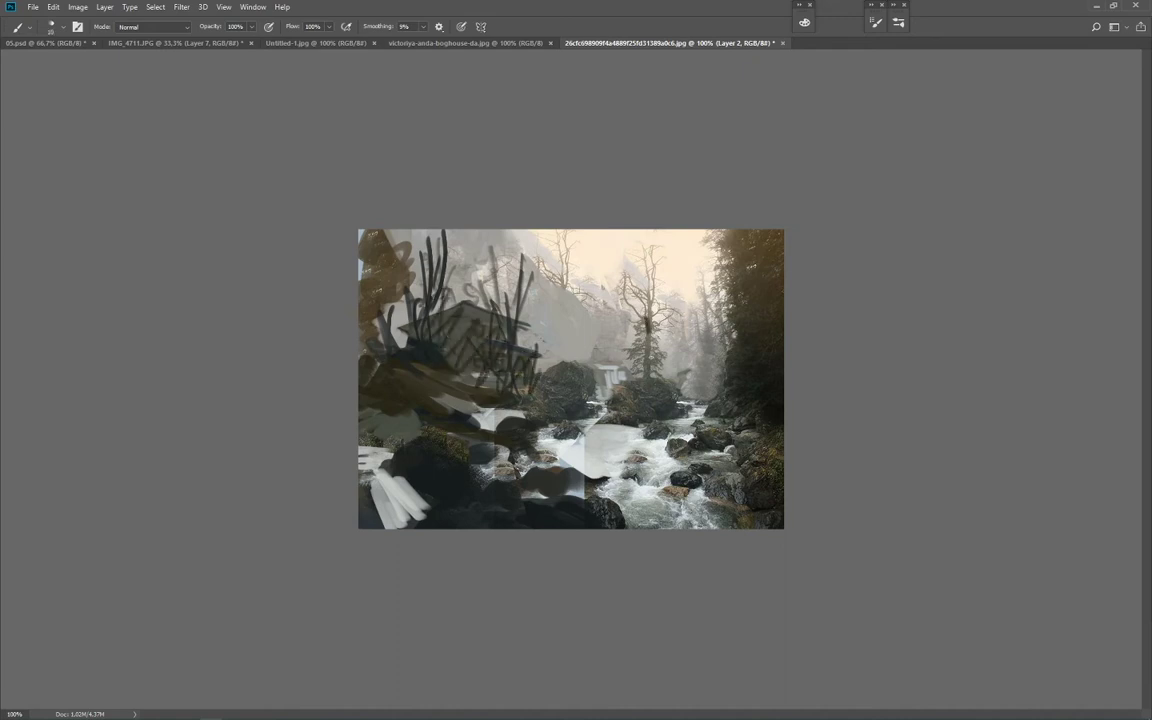
Step: Darken the copied tree's trunk and one branch, and cover the original tree's remaining upper branches with pale sky colour
drag(648, 322, 647, 382)
drag(627, 270, 629, 304)
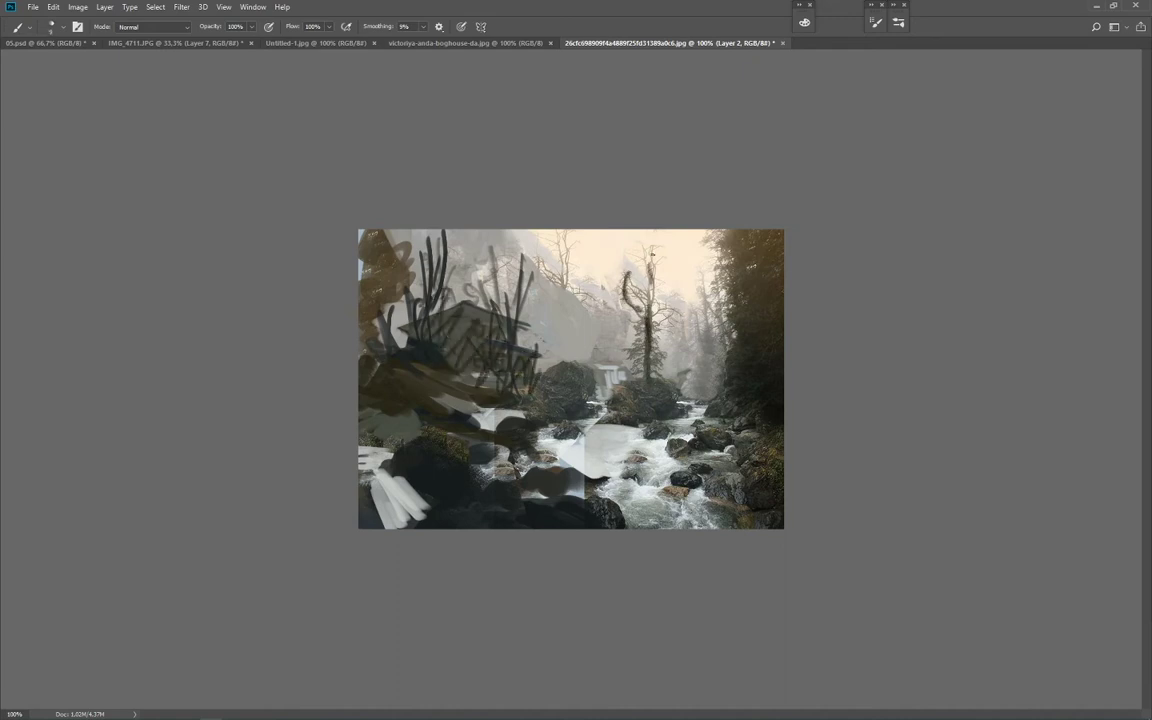
key(bracketright)
key(bracketright)
key(bracketright)
key(bracketright)
mouse_move(559, 233)
mouse_down()
mouse_move(557, 278)
mouse_move(571, 306)
mouse_up()
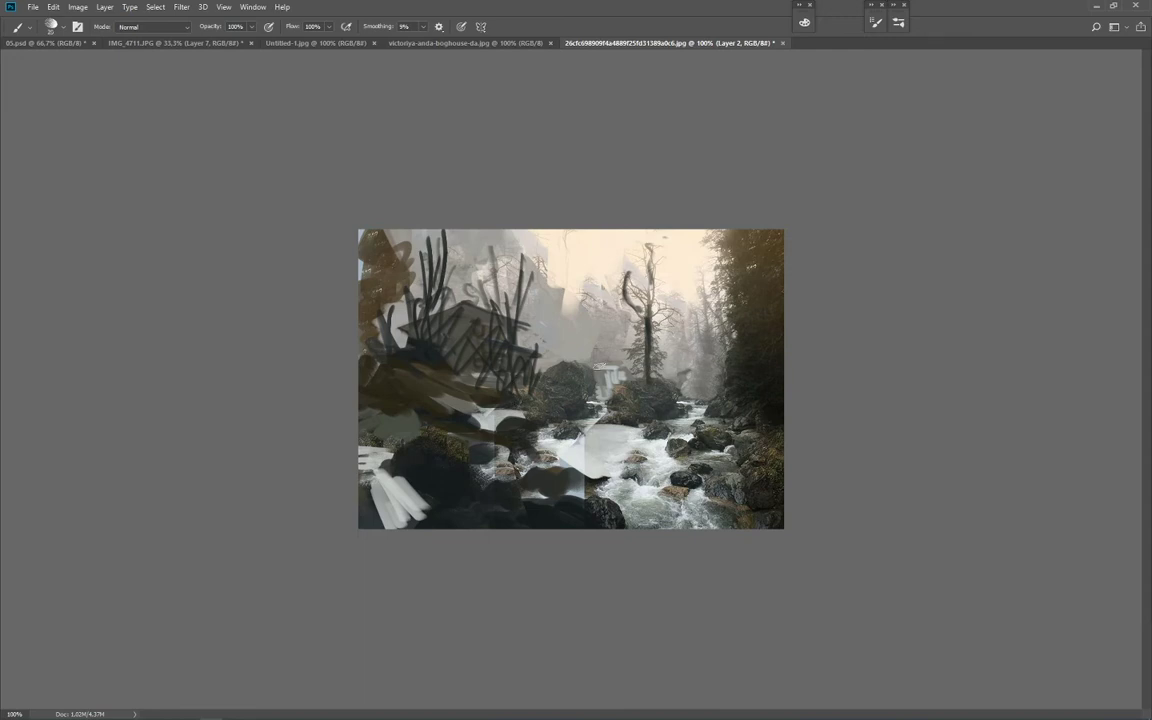
Step: Paint a thin dark bridge-like line between the two rock mounds, undoing the stray strokes
key(bracketleft)
key(bracketleft)
key(bracketleft)
key(bracketleft)
key(bracketleft)
drag(585, 372, 633, 381)
key(ctrl+z)
key(bracketleft)
key(bracketleft)
alt+click(643, 374)
key(])
mouse_move(750, 400)
mouse_down()
mouse_move(748, 387)
mouse_move(777, 403)
mouse_up()
key(ctrl+z)
Step: Paint pale grey cascading water over the dark rocks in the left foreground
alt+click(499, 477)
key([)
key([)
key([)
key([)
mouse_move(422, 528)
mouse_down()
mouse_move(491, 479)
mouse_move(462, 524)
mouse_move(490, 542)
mouse_up()
key(bracketright)
mouse_move(500, 468)
mouse_down()
mouse_move(417, 442)
mouse_move(442, 446)
mouse_move(493, 417)
mouse_move(418, 458)
mouse_move(401, 453)
mouse_move(379, 413)
mouse_move(369, 419)
mouse_move(403, 403)
mouse_move(489, 449)
mouse_move(490, 422)
mouse_move(512, 436)
mouse_move(527, 429)
mouse_move(508, 356)
mouse_move(524, 398)
mouse_move(536, 389)
mouse_move(409, 413)
mouse_move(464, 421)
mouse_move(375, 433)
mouse_move(454, 409)
mouse_up()
Step: Paint a winding tan path across the slope below the house and onto the first rock mound
alt+click(405, 450)
key(bracketright)
alt+click(509, 391)
key(bracketleft)
key(bracketleft)
key(bracketleft)
key(bracketright)
key(bracketright)
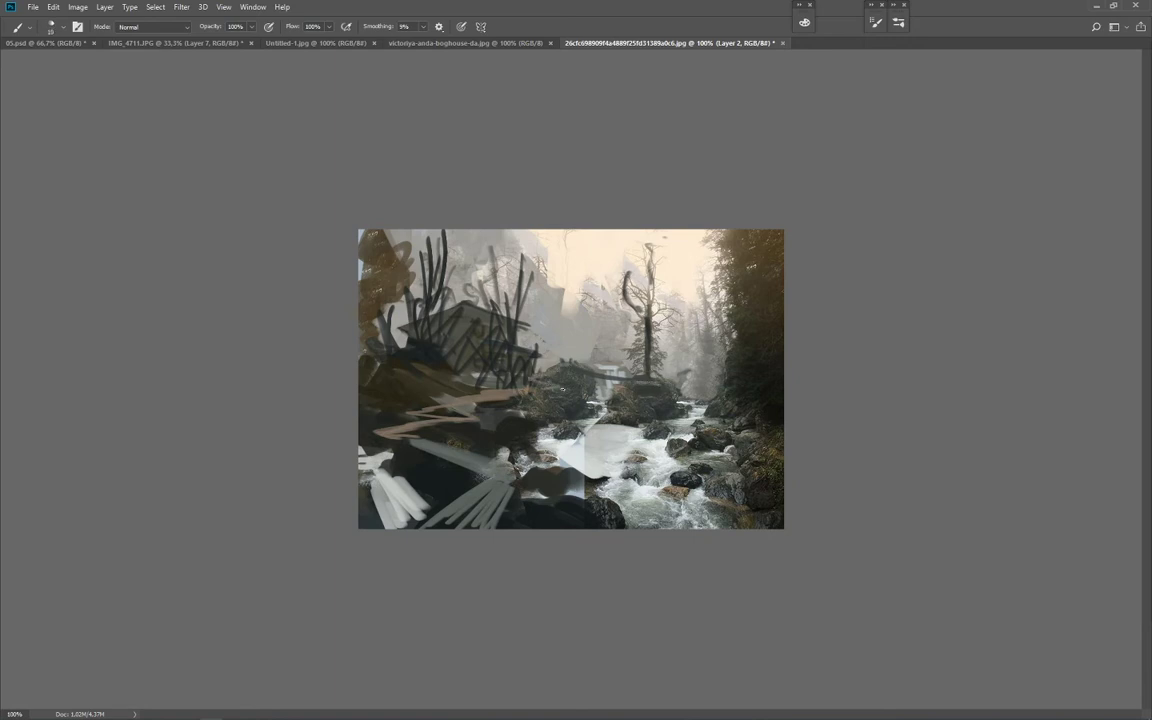
drag(402, 415, 562, 368)
Step: Paint sampled dark brown over the mossy rocks along the stream's right bank
key(bracketright)
key(bracketright)
key(bracketright)
key(bracketright)
key(bracketright)
alt+click(762, 484)
mouse_move(731, 452)
mouse_down()
mouse_move(722, 469)
mouse_move(748, 435)
mouse_up()
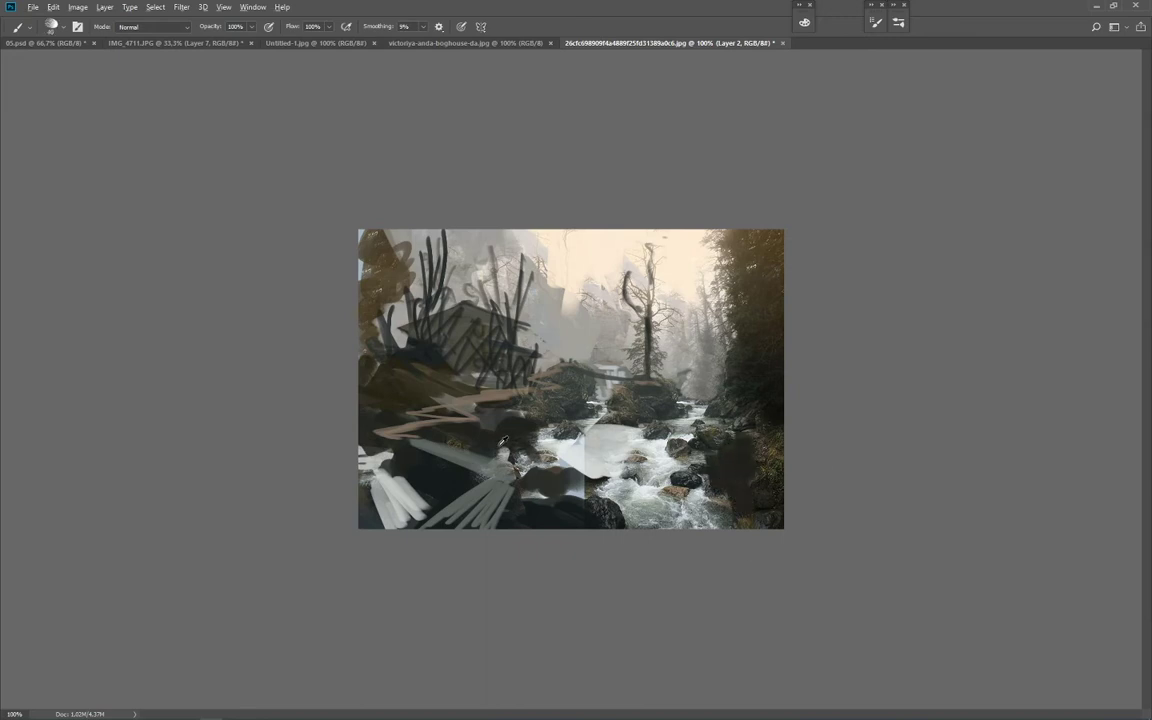
Step: Paint a zigzag tan path on the stream's right bank, using a smaller brush and the colour sampled from the existing path
alt+click(402, 424)
key(bracketleft)
key(bracketleft)
key(bracketleft)
key(bracketleft)
key(bracketleft)
mouse_move(786, 458)
mouse_down()
mouse_move(751, 447)
mouse_move(781, 461)
mouse_move(765, 449)
mouse_move(787, 451)
mouse_move(773, 429)
mouse_move(788, 416)
mouse_up()
key(bracketleft)
key(bracketright)
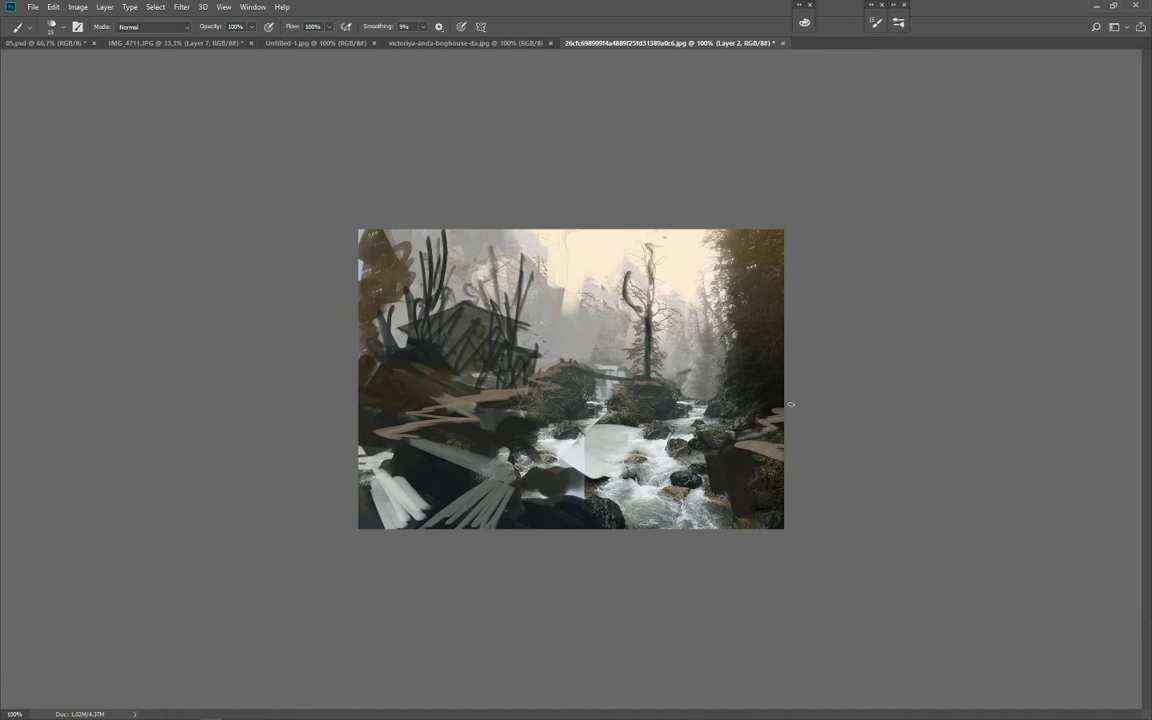
Step: Paint a mossy green top and a dark blue-grey rock face below the tan path on the right bank
alt+click(740, 433)
mouse_move(734, 447)
mouse_down()
mouse_move(717, 492)
mouse_move(746, 452)
mouse_move(726, 458)
mouse_move(750, 456)
mouse_move(754, 470)
mouse_move(735, 454)
mouse_move(708, 467)
mouse_move(732, 471)
mouse_move(745, 515)
mouse_move(732, 483)
mouse_move(730, 511)
mouse_move(743, 516)
mouse_move(748, 475)
mouse_move(780, 507)
mouse_up()
alt+click(695, 479)
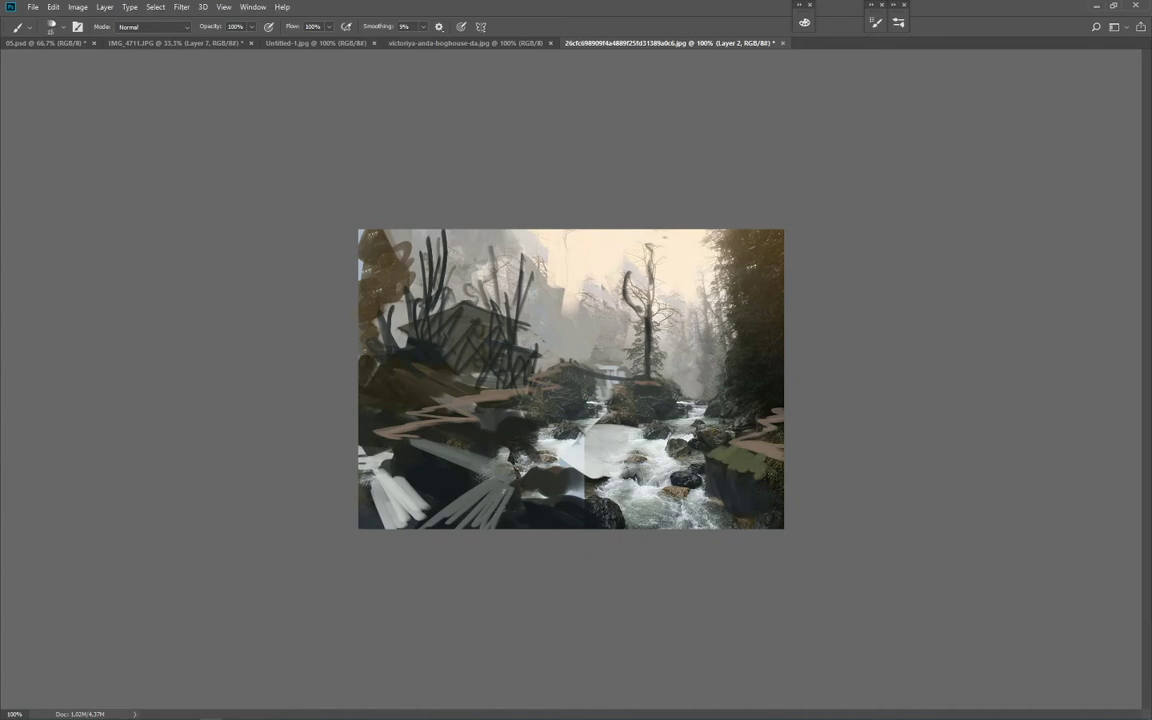
Step: Paint dark vertical strokes on the rock edge beside the foreground cascade and undo the stray stroke
drag(516, 484, 513, 526)
drag(526, 449, 525, 502)
drag(525, 449, 523, 497)
drag(451, 475, 451, 502)
mouse_move(435, 480)
mouse_down()
mouse_move(436, 511)
mouse_move(418, 516)
mouse_up()
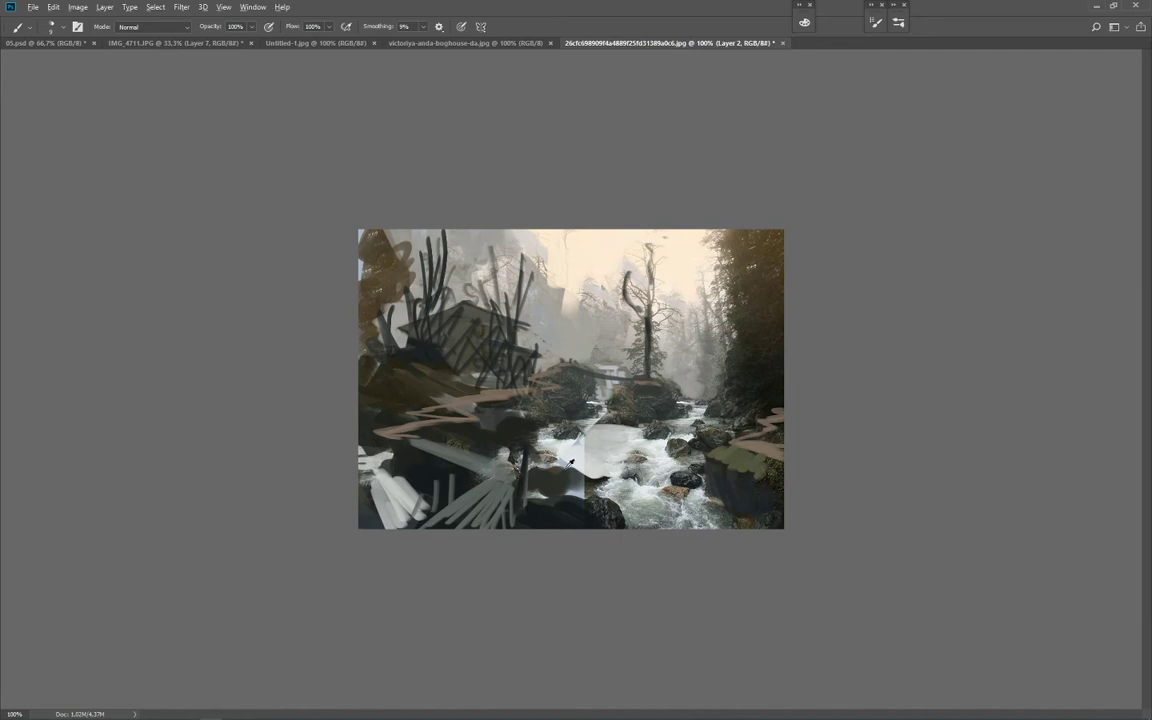
key(ctrl+z)
Step: Paint grey highlights on the tops of the dark foreground rocks, undoing the stray stroke on the right bank
mouse_move(541, 504)
mouse_down()
mouse_move(569, 502)
mouse_move(600, 523)
mouse_move(604, 514)
mouse_up()
alt+click(607, 517)
key(bracketright)
key(bracketright)
drag(440, 470, 459, 490)
drag(414, 461, 466, 486)
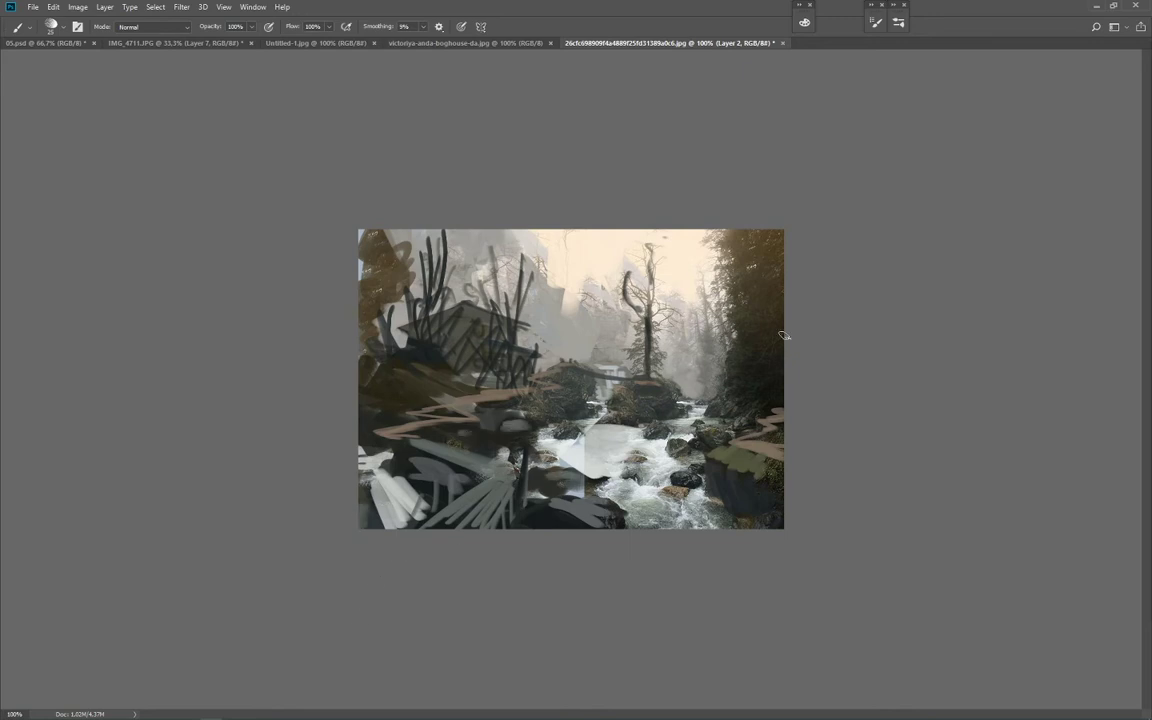
drag(758, 404, 782, 402)
key(ctrl+z)
Step: Paint pale sky gaps between the trunks under the brown tree at the image's left edge, using the sampled sky colour
key(bracketleft)
key(bracketleft)
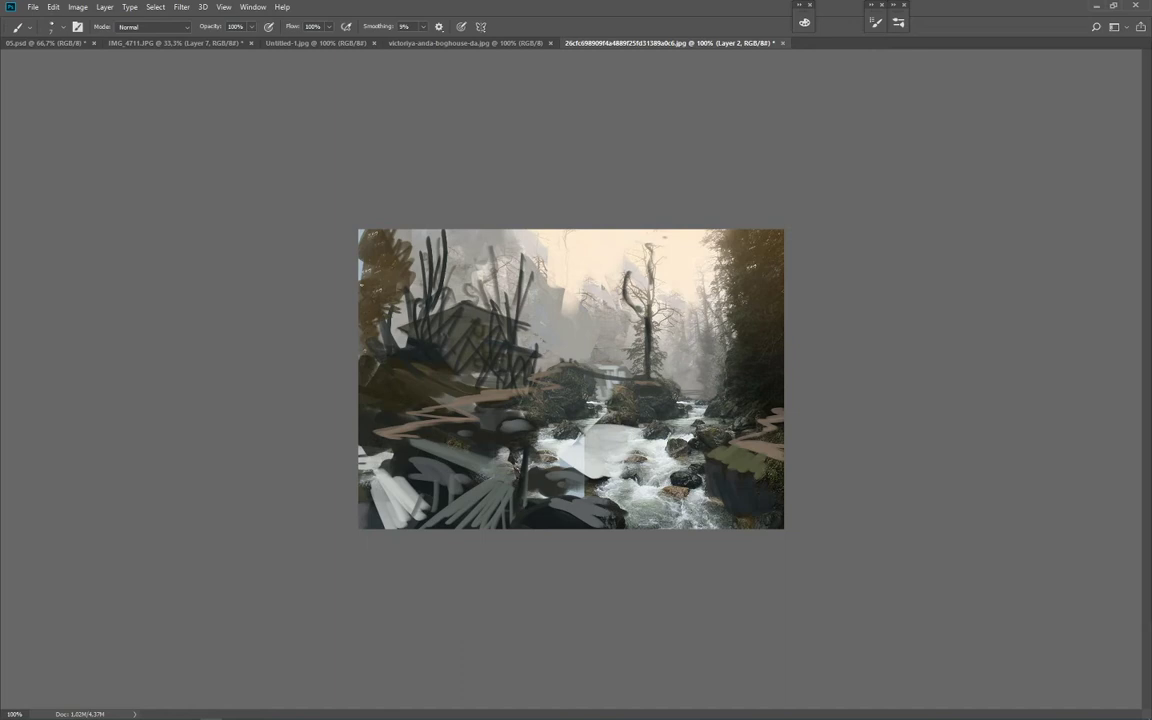
alt+click(360, 266)
key(bracketright)
key(bracketright)
key(bracketright)
key(bracketright)
drag(362, 316, 367, 340)
drag(372, 319, 379, 341)
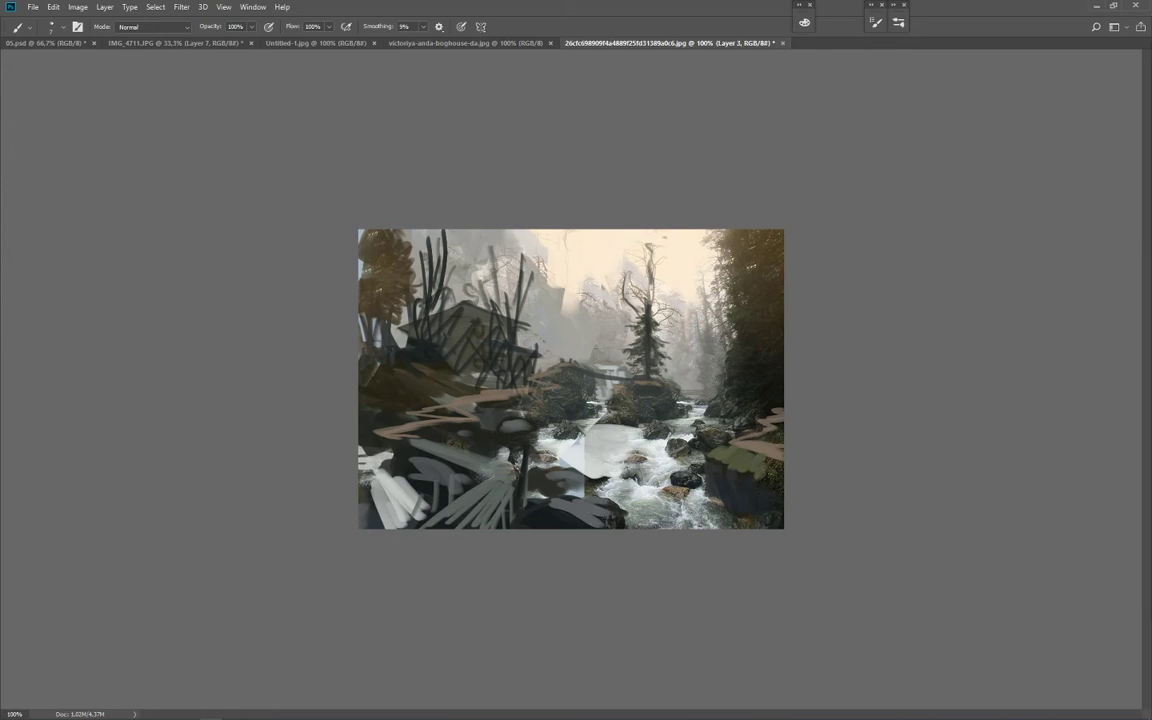
Step: Set the brush colour to bright cyan with 100% saturation and 100% brightness, and choose another brush preset
click(804, 22)
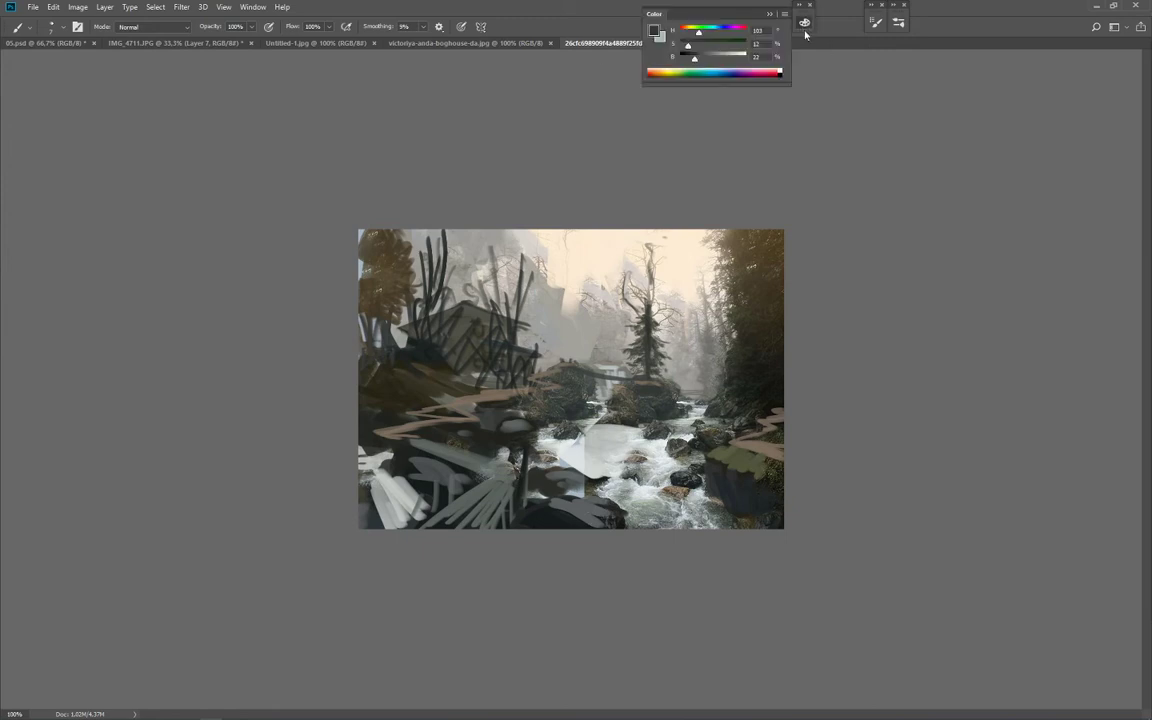
drag(739, 59, 797, 46)
click(687, 33)
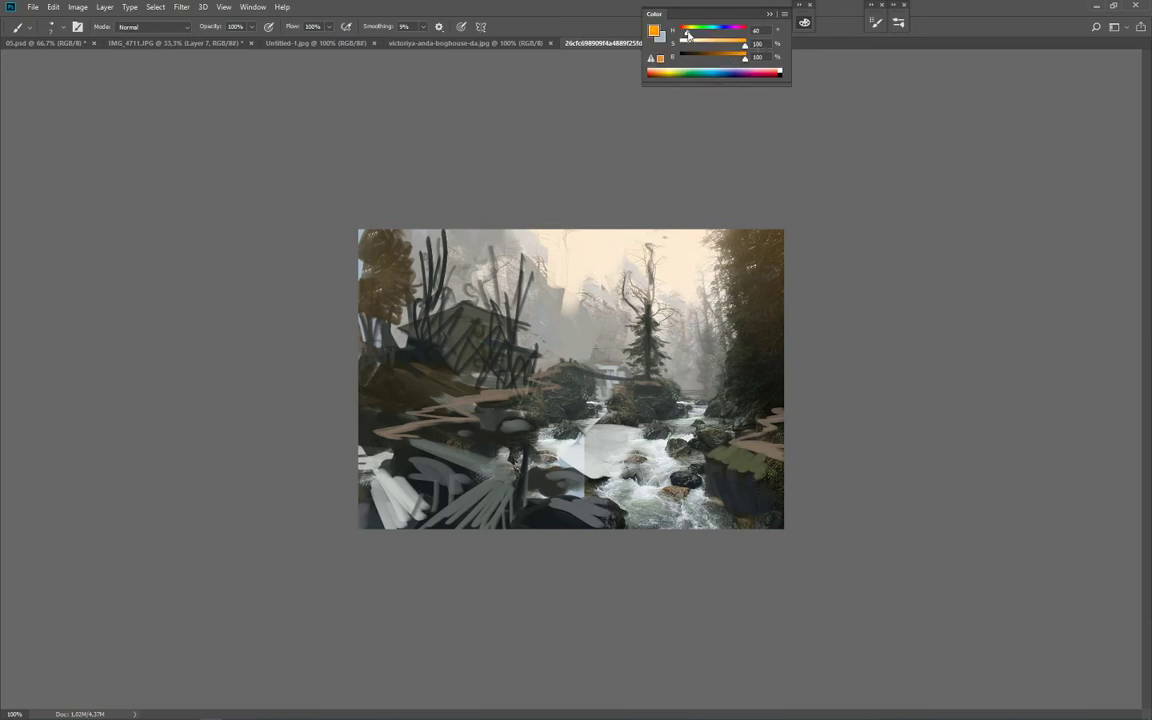
drag(687, 36, 715, 34)
click(806, 22)
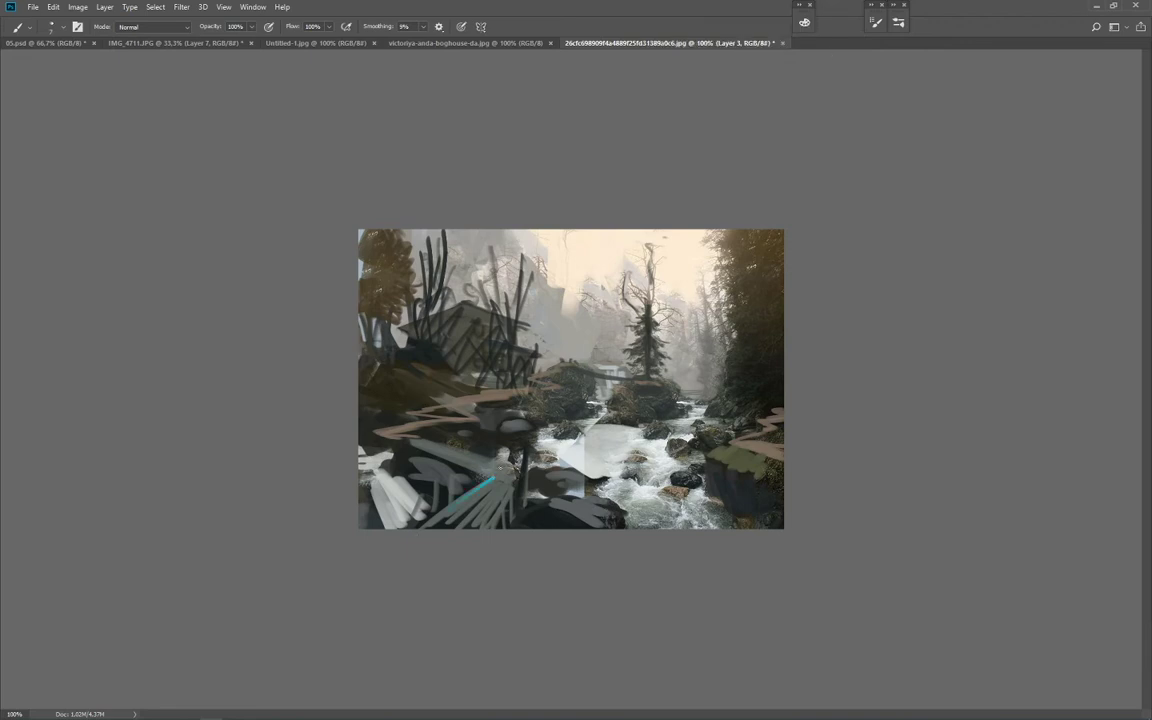
right_click(630, 380)
double_click(657, 609)
Step: Outline the left foreground ledge with straight cyan lines and ring the two flat rocks beside it
drag(489, 480, 422, 528)
mouse_move(401, 445)
mouse_down()
mouse_move(489, 480)
mouse_move(513, 461)
mouse_up()
click(426, 440)
shift+click(522, 466)
shift+click(508, 528)
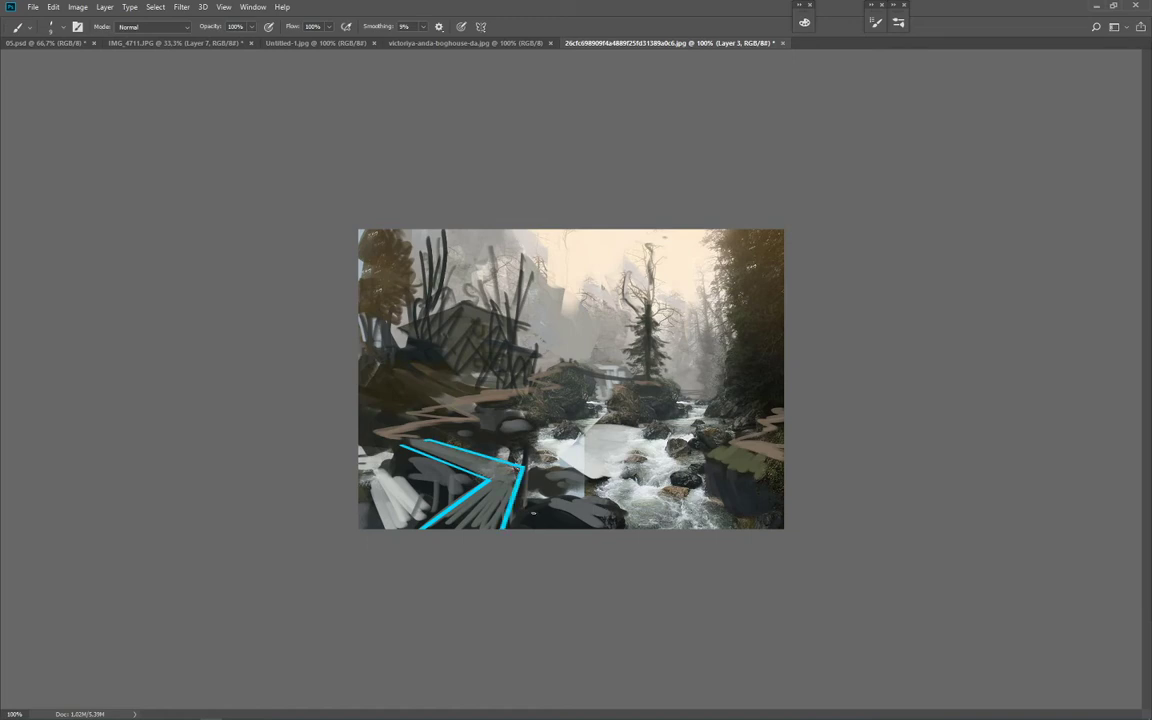
shift+click(546, 515)
mouse_move(538, 504)
mouse_down()
mouse_move(541, 514)
mouse_move(541, 475)
mouse_up()
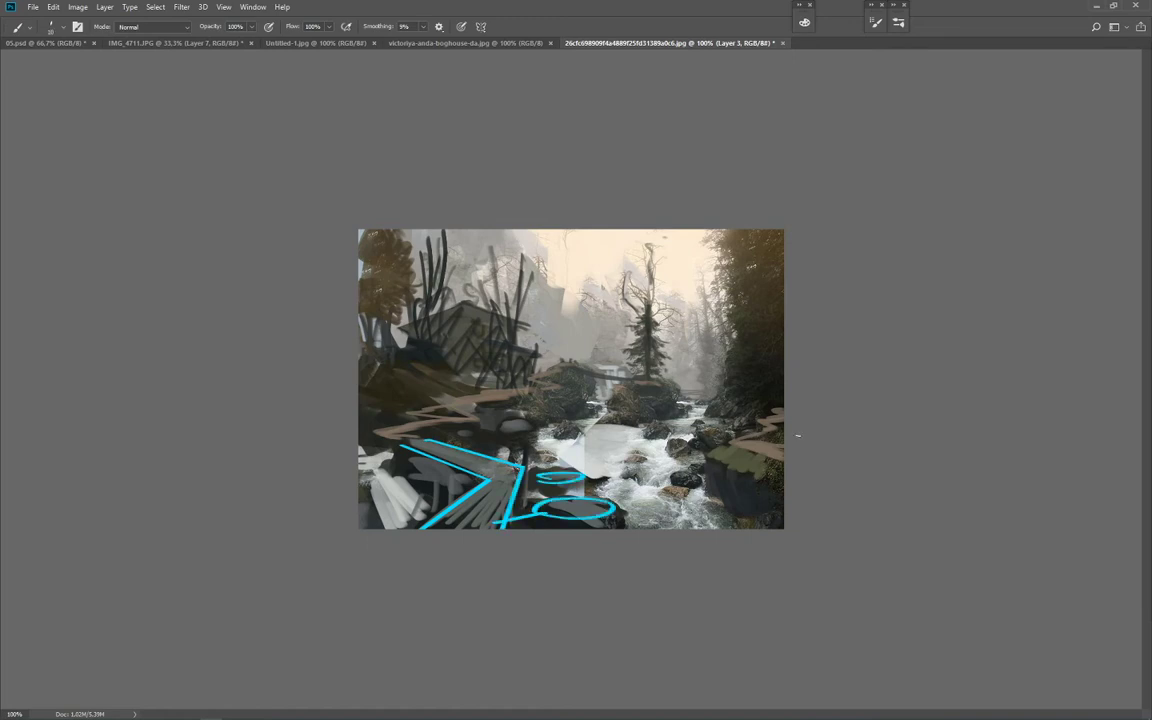
Step: Outline the right bank and the left slope from the foreground up to the rock mounds in cyan
drag(709, 457, 784, 487)
drag(707, 455, 786, 401)
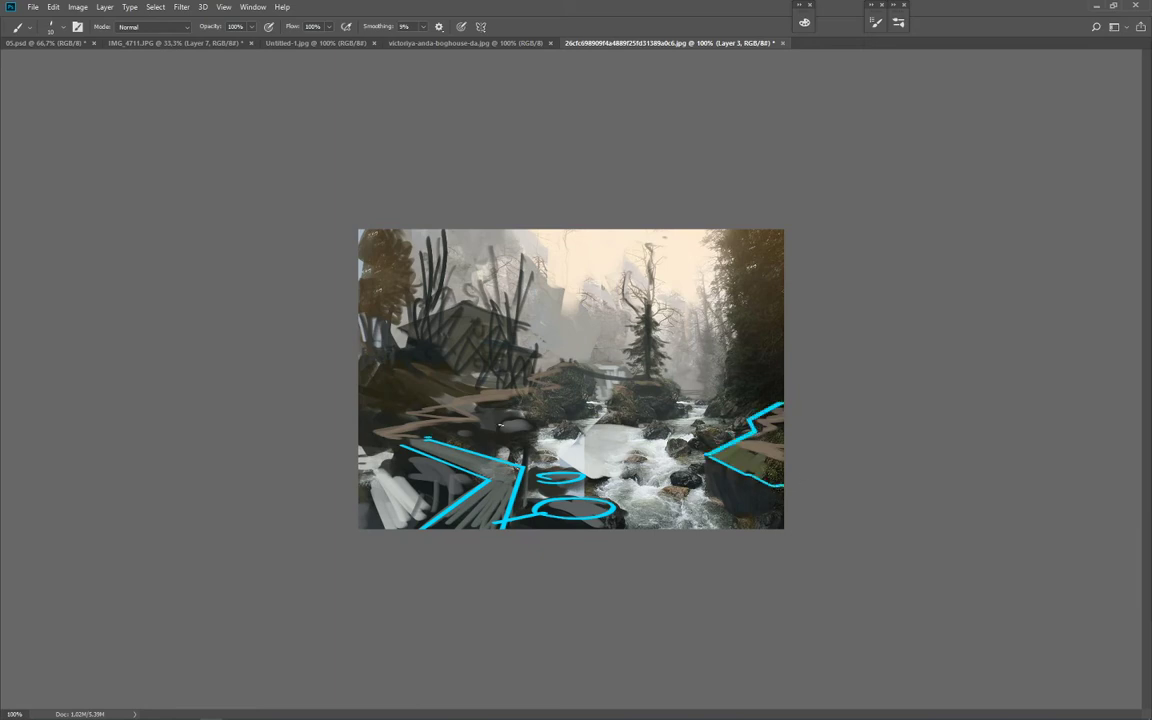
mouse_move(428, 438)
mouse_down()
mouse_move(547, 424)
mouse_move(568, 376)
mouse_move(672, 387)
mouse_up()
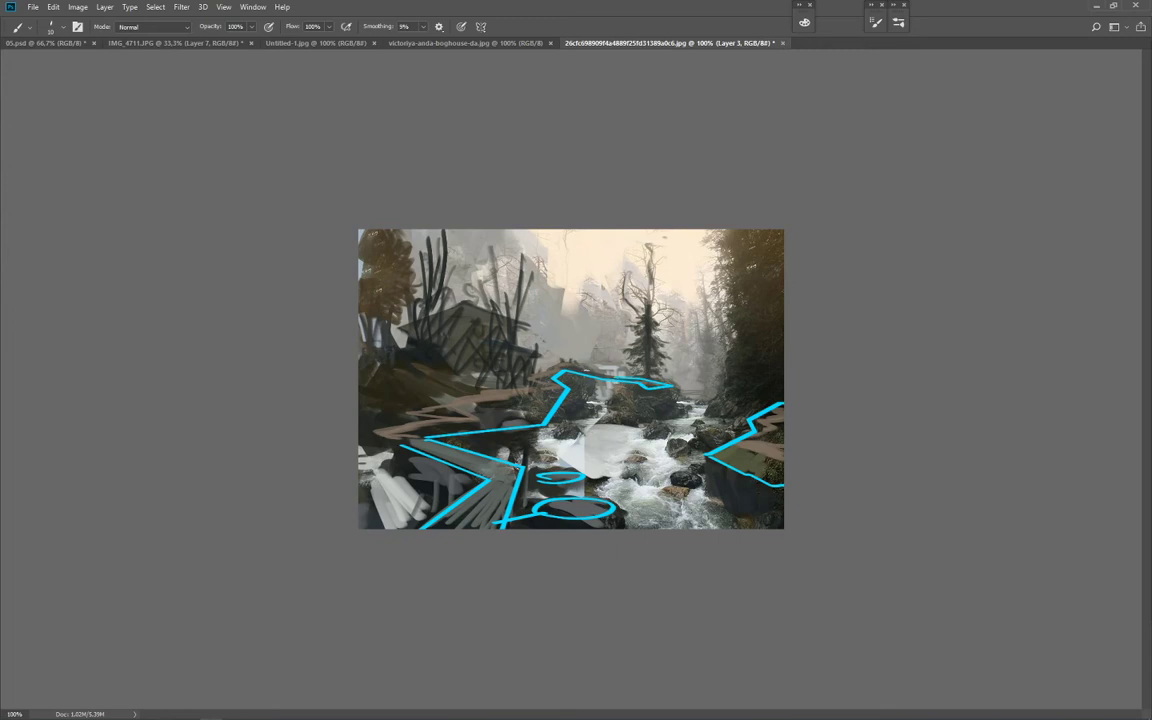
mouse_move(537, 373)
mouse_down()
mouse_move(583, 366)
mouse_move(613, 378)
mouse_up()
drag(538, 369, 407, 346)
shift+click(354, 342)
mouse_move(358, 433)
mouse_down()
mouse_move(411, 448)
mouse_move(415, 480)
mouse_up()
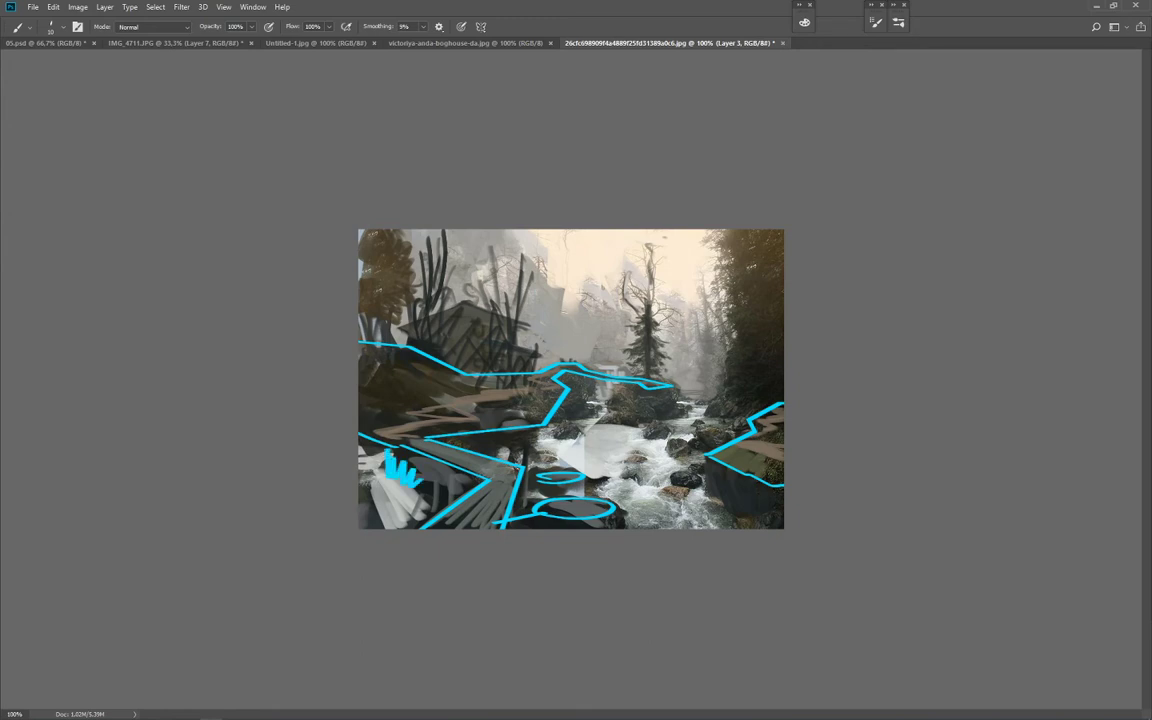
Step: Mark the house roof, far shoreline, central spruce, right-bank trees and foreground rock facets with cyan guide lines
mouse_move(407, 348)
mouse_down()
mouse_move(405, 333)
mouse_move(465, 300)
mouse_move(532, 325)
mouse_move(517, 345)
mouse_move(496, 342)
mouse_move(542, 352)
mouse_up()
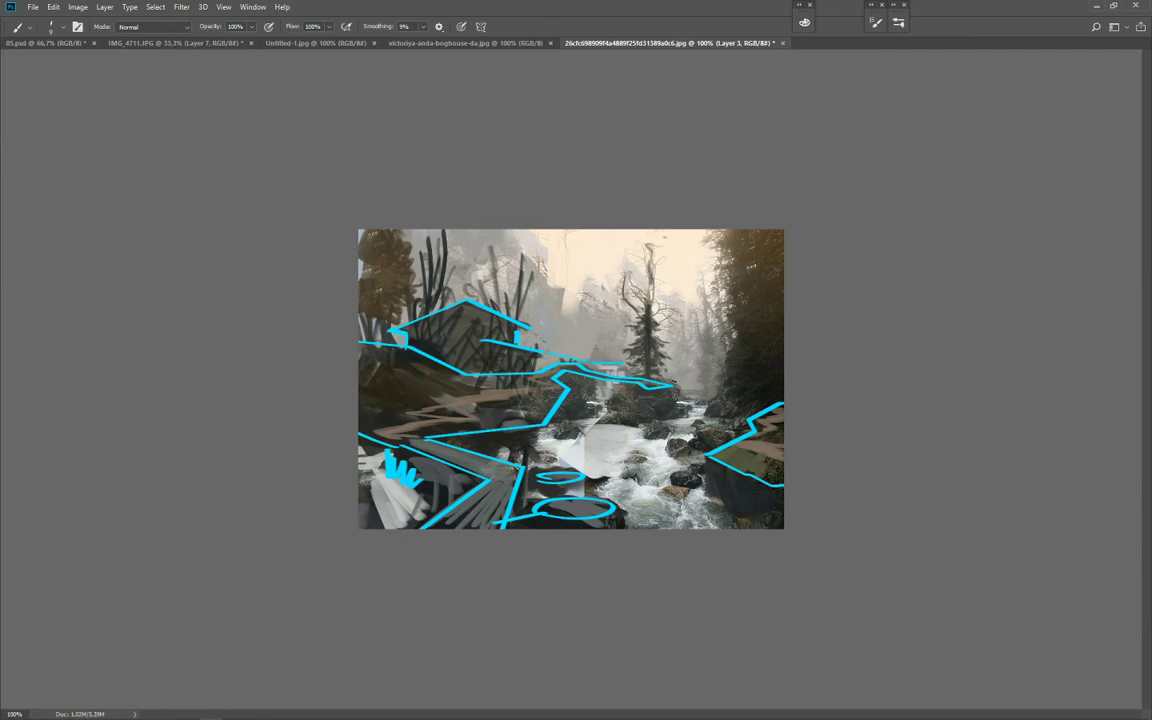
mouse_move(626, 363)
mouse_down()
mouse_move(718, 392)
mouse_move(735, 383)
mouse_up()
drag(645, 376, 652, 389)
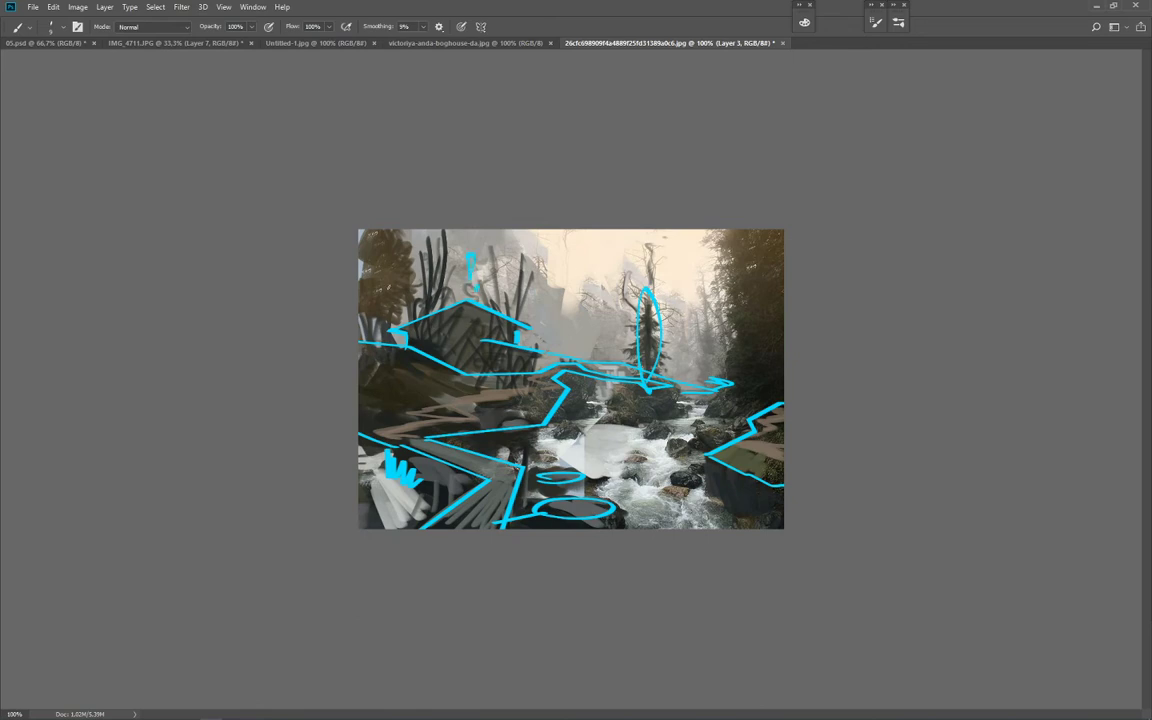
drag(745, 340, 768, 378)
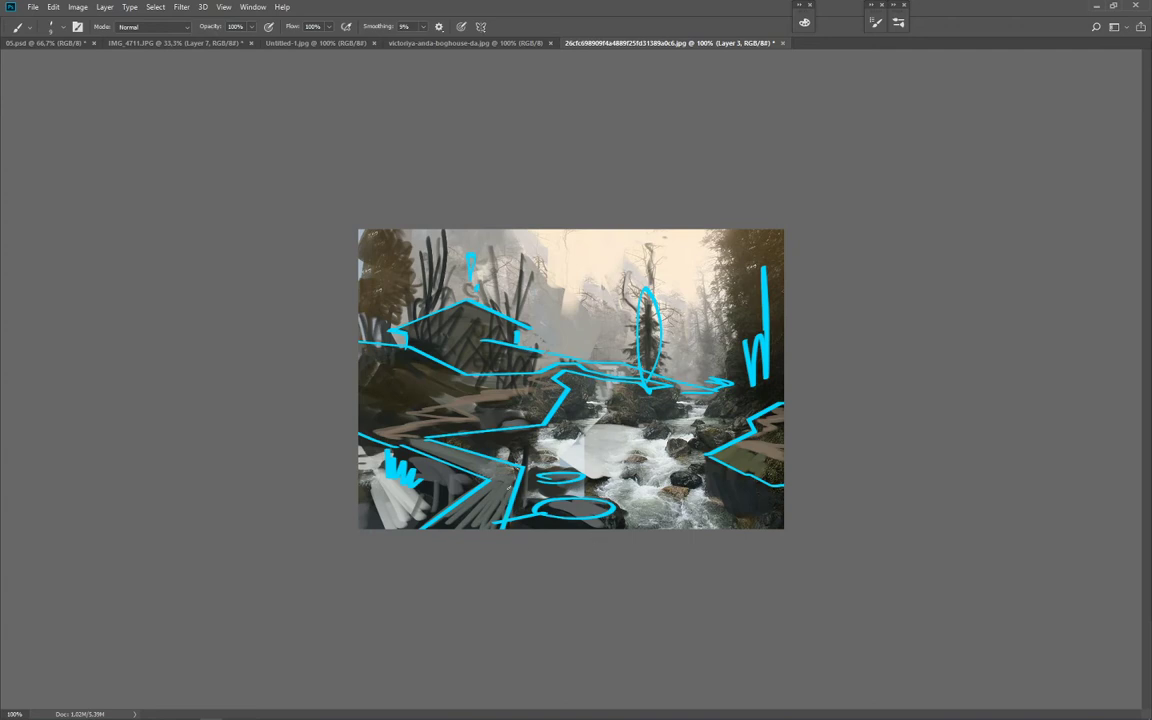
mouse_move(512, 485)
mouse_down()
mouse_move(507, 513)
mouse_move(446, 499)
mouse_move(598, 492)
mouse_move(589, 536)
mouse_up()
drag(598, 290, 604, 410)
drag(600, 298, 605, 408)
click(609, 439)
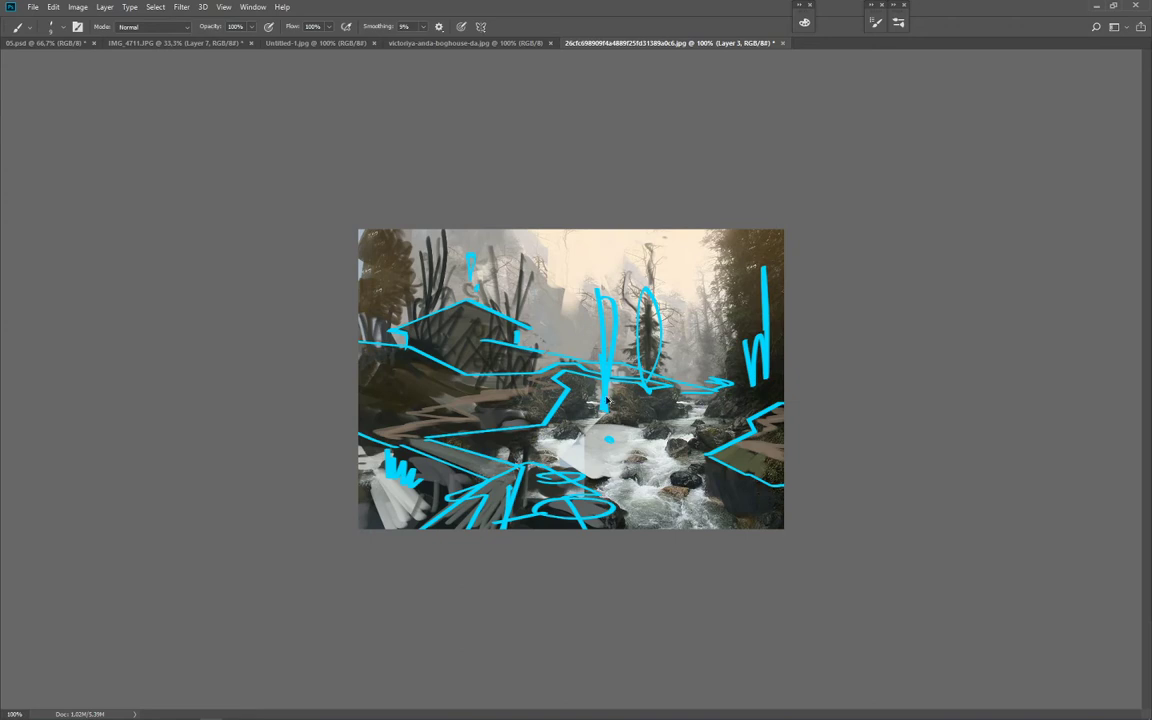
key(ctrl+z)
key(ctrl+z)
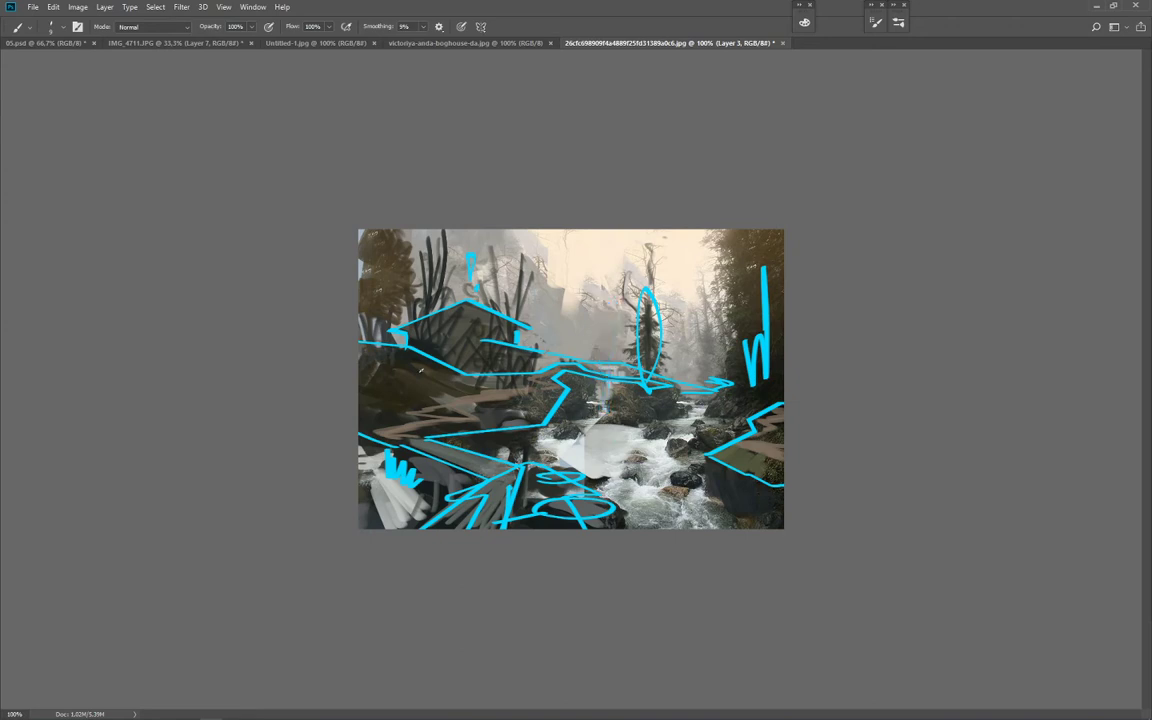
Step: Sketch a branching cyan tree at the left side of the house
drag(421, 372, 424, 290)
mouse_move(424, 290)
mouse_down()
mouse_move(429, 377)
mouse_move(440, 286)
mouse_move(420, 322)
mouse_up()
drag(410, 258, 421, 302)
drag(437, 288, 434, 232)
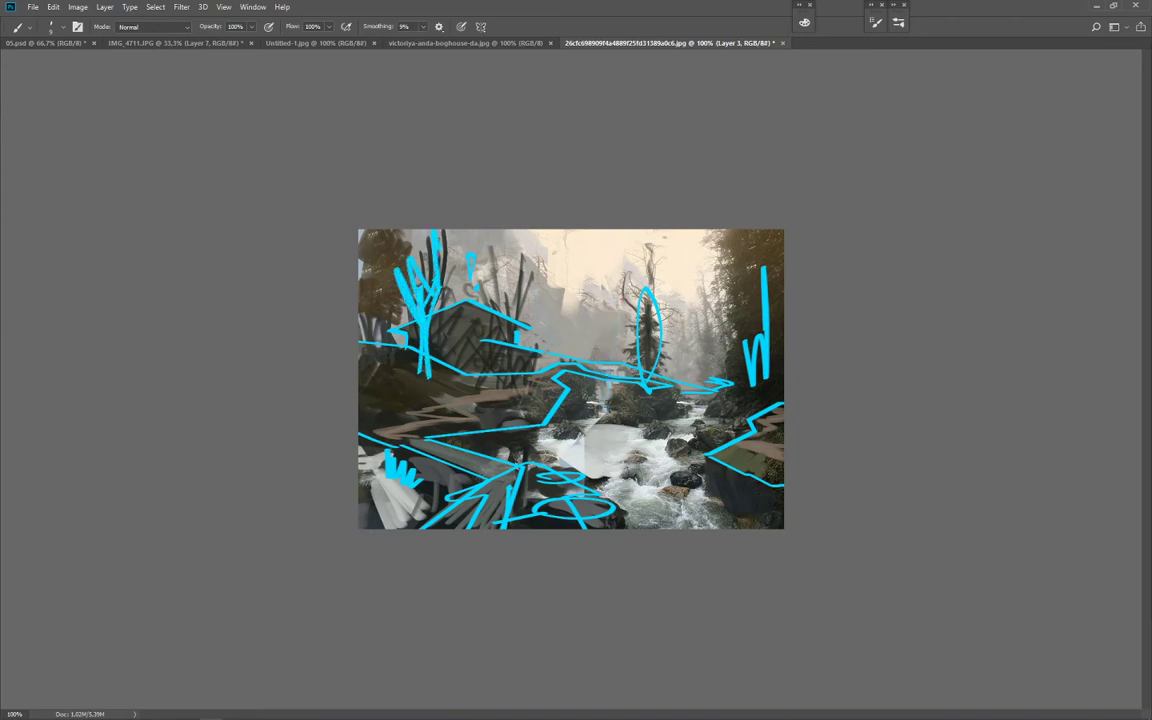
Step: Sketch a cyan tree with zigzag foliage at the right side of the house and reinforce the roof line
drag(516, 340, 505, 378)
drag(462, 328, 508, 365)
drag(468, 315, 522, 350)
drag(478, 290, 530, 328)
drag(490, 259, 528, 312)
drag(508, 235, 536, 297)
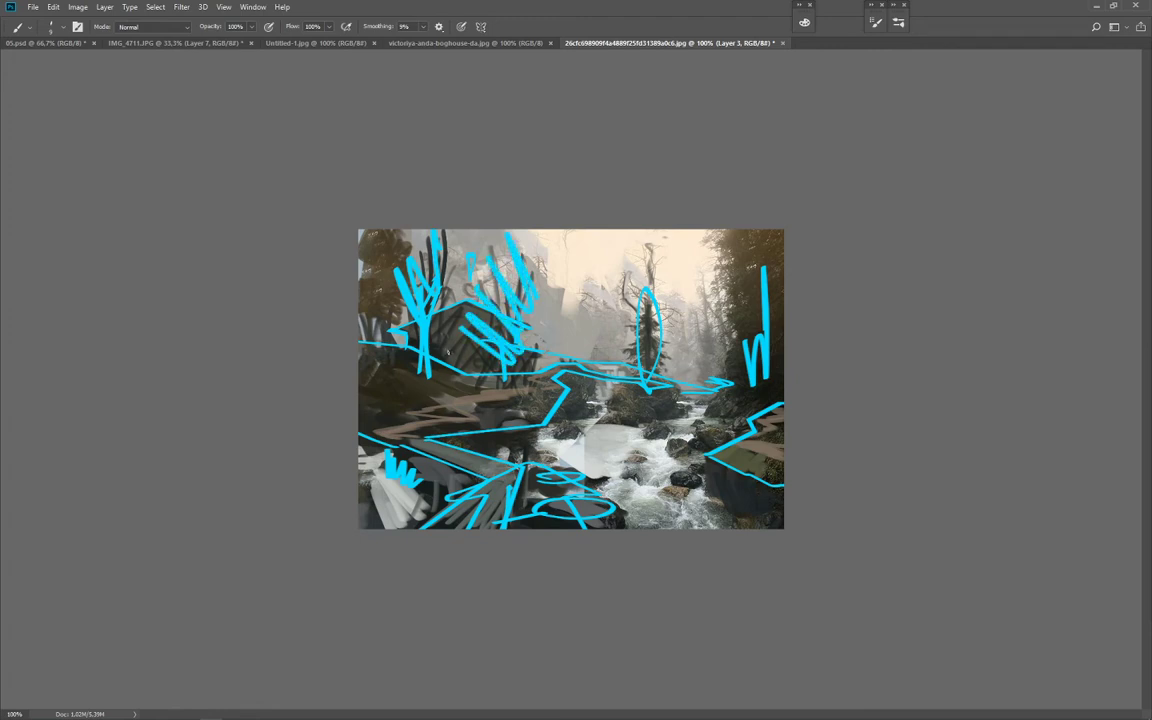
mouse_move(382, 332)
mouse_down()
mouse_move(458, 302)
mouse_move(503, 328)
mouse_up()
drag(446, 222, 499, 534)
drag(502, 222, 526, 499)
drag(553, 222, 578, 534)
drag(617, 262, 616, 534)
drag(684, 278, 661, 534)
drag(701, 438, 699, 498)
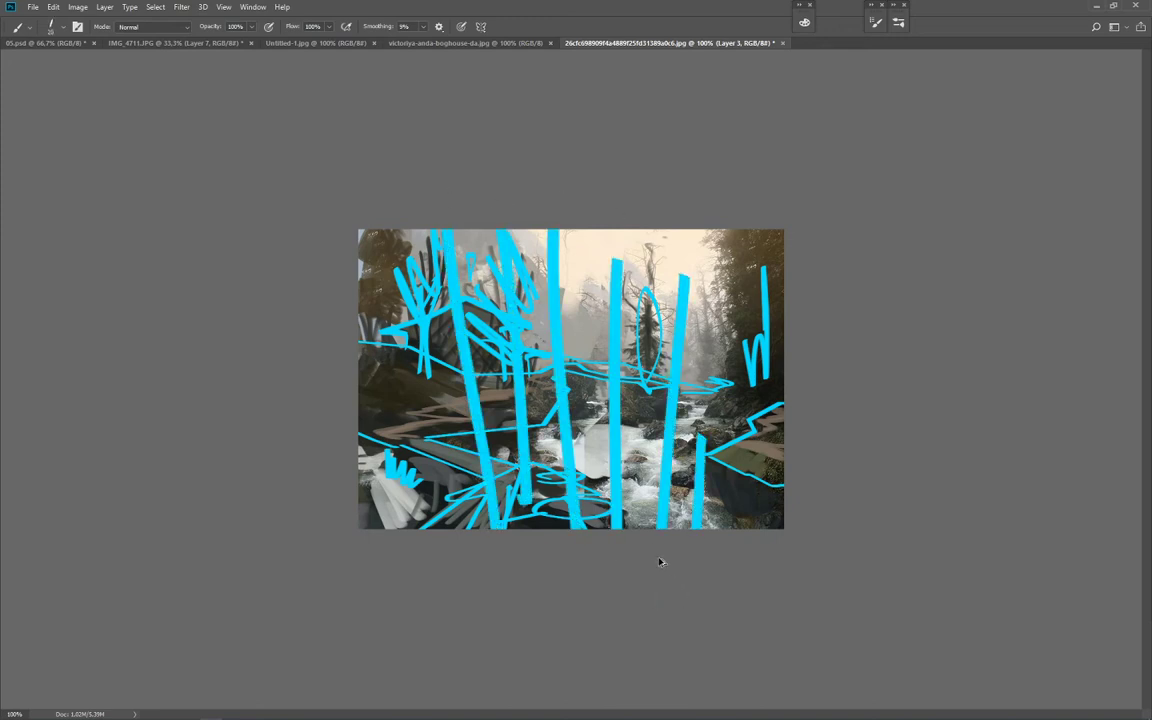
key(ctrl+z)
key(ctrl+z)
key(ctrl+z)
key(ctrl+z)
key(ctrl+z)
key(ctrl+z)
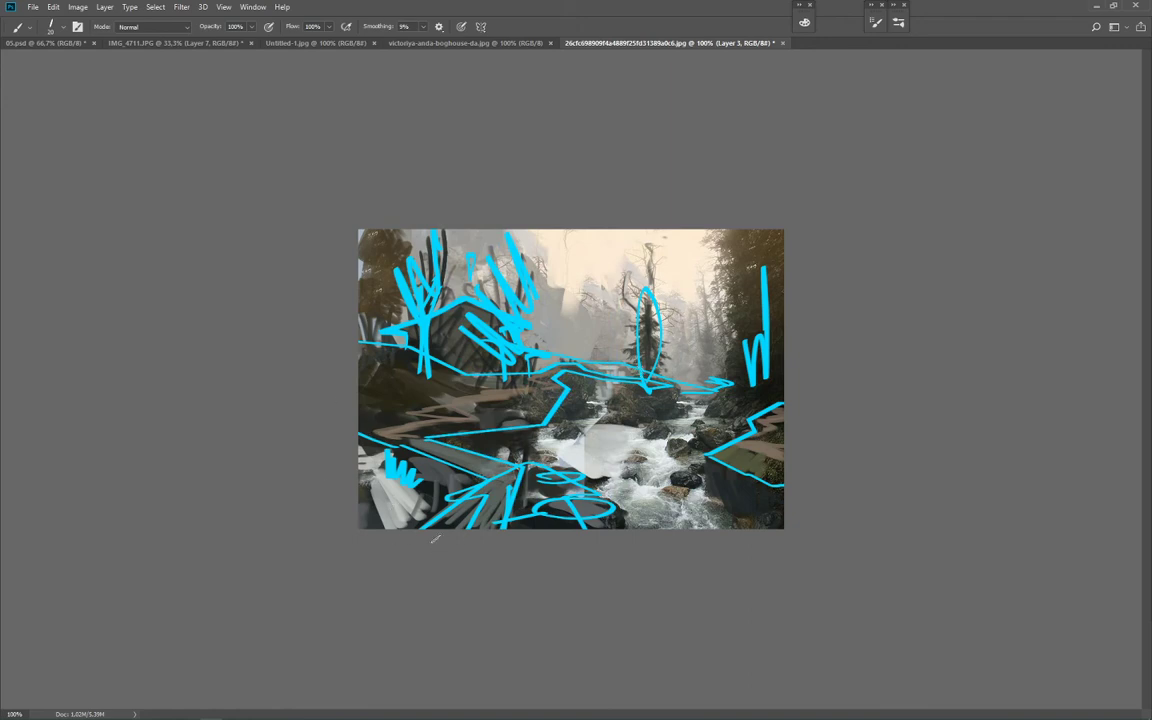
mouse_move(430, 533)
mouse_down()
mouse_move(520, 240)
mouse_move(600, 495)
mouse_up()
key(ctrl+z)
drag(558, 256, 564, 300)
key(ctrl+z)
mouse_move(588, 436)
mouse_down()
mouse_move(577, 372)
mouse_move(560, 416)
mouse_move(598, 403)
mouse_up()
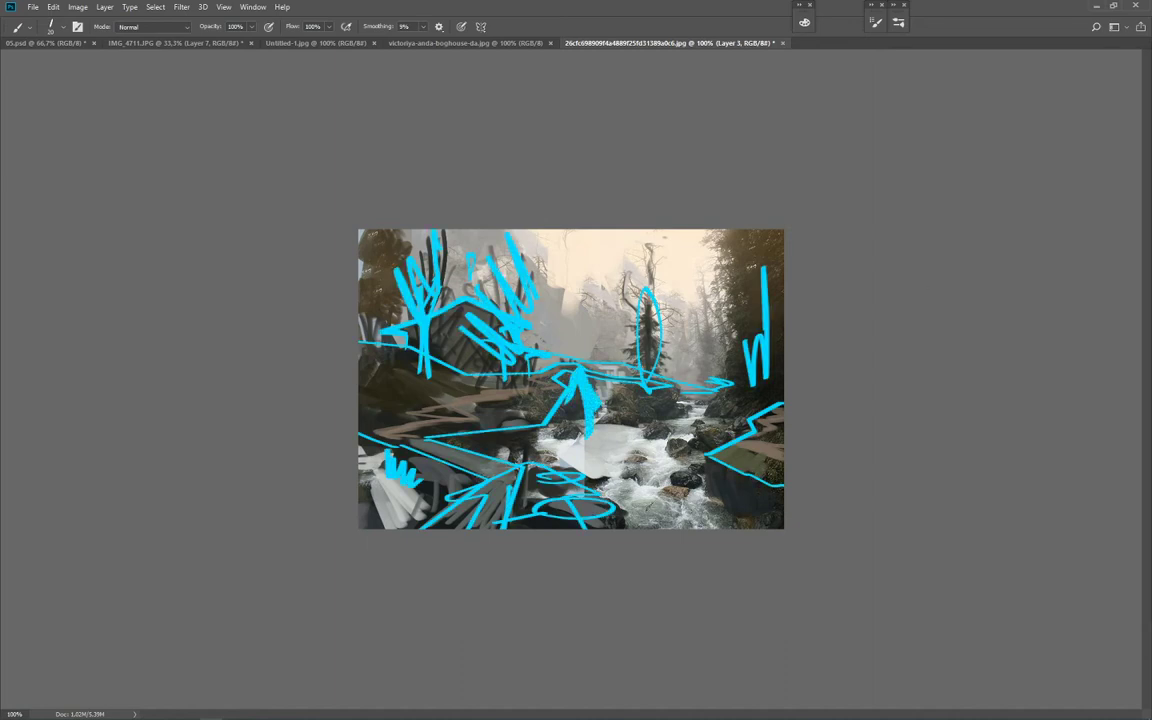
key(ctrl+z)
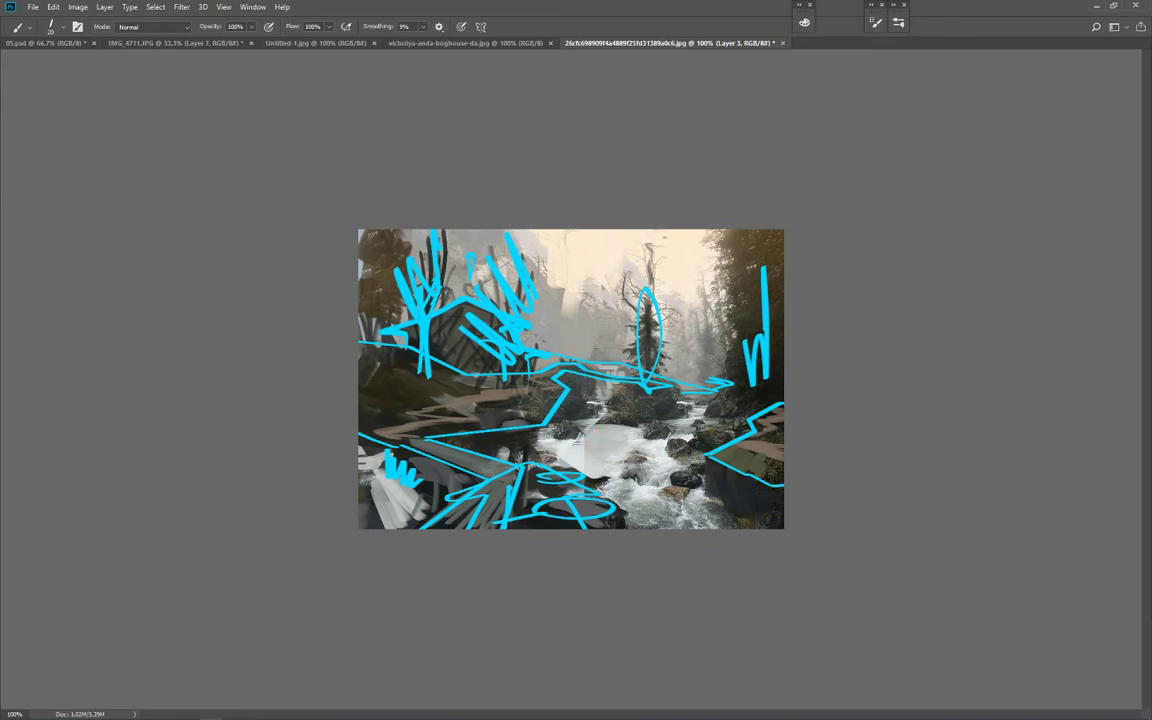
Step: Mark four rocks across the stream below the mounds with small filled cyan ovals
mouse_move(564, 430)
mouse_down()
mouse_move(615, 417)
mouse_move(696, 443)
mouse_up()
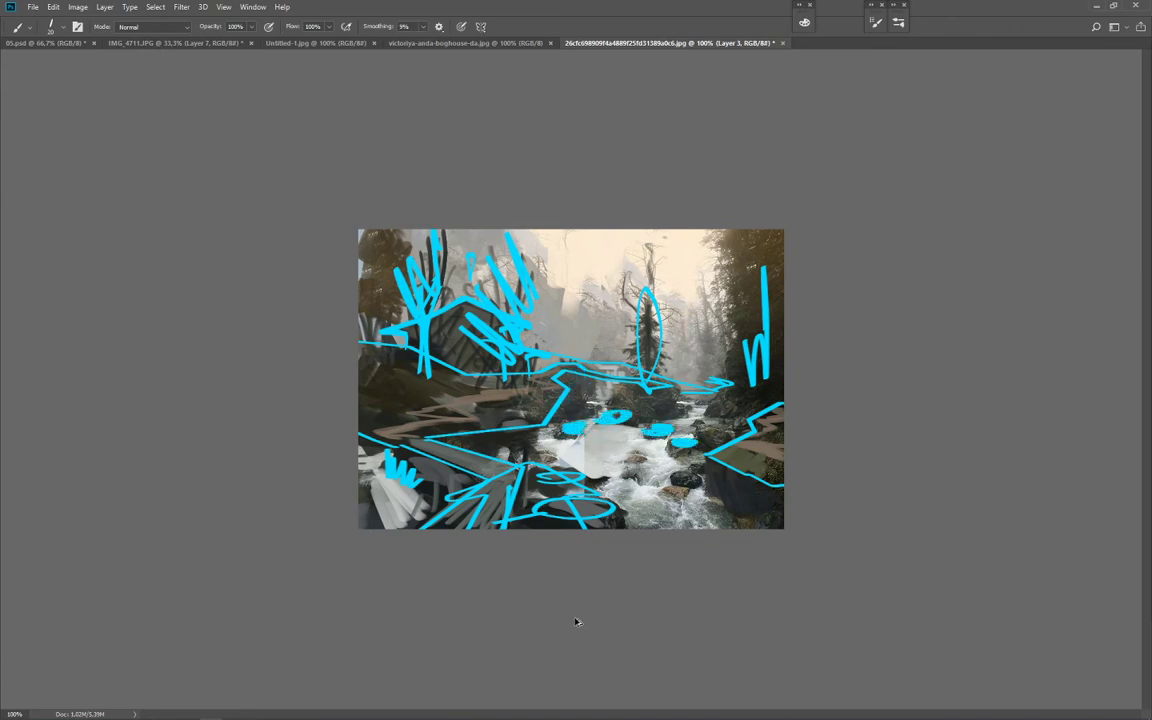
Step: Undo the last five cyan strokes marking the stream rocks and hide the cyan annotation layer
key(ctrl+z)
key(ctrl+z)
key(ctrl+z)
key(ctrl+z)
key(ctrl+z)
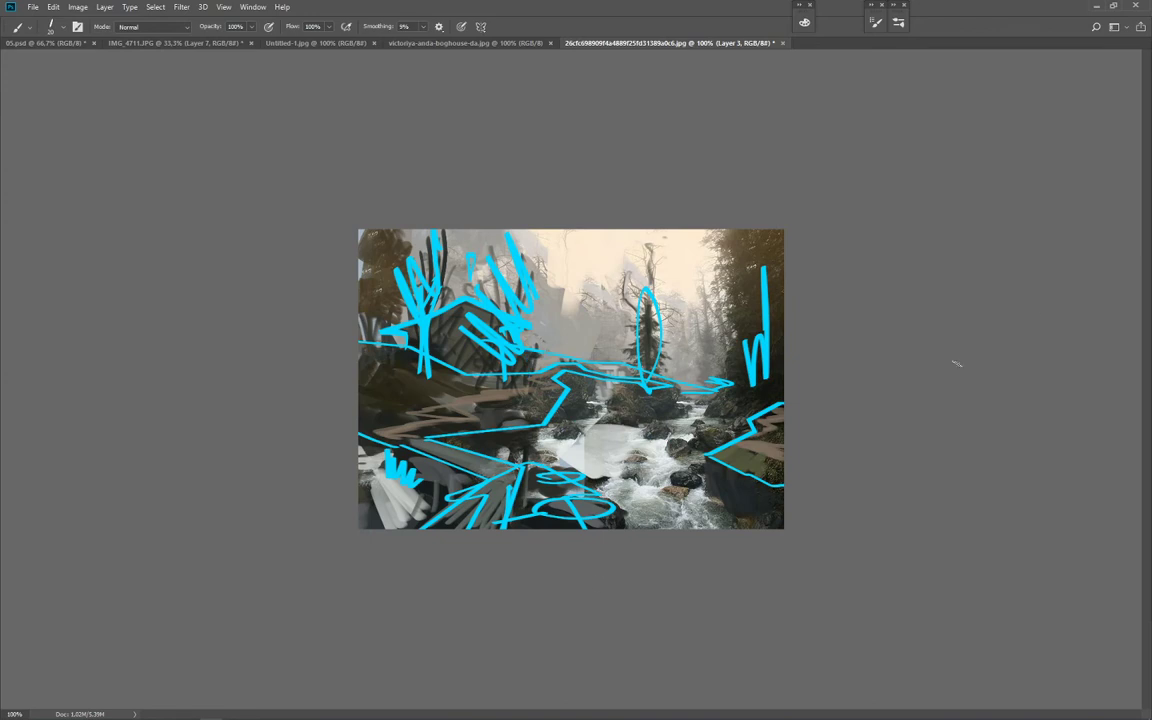
key(ctrl+comma)
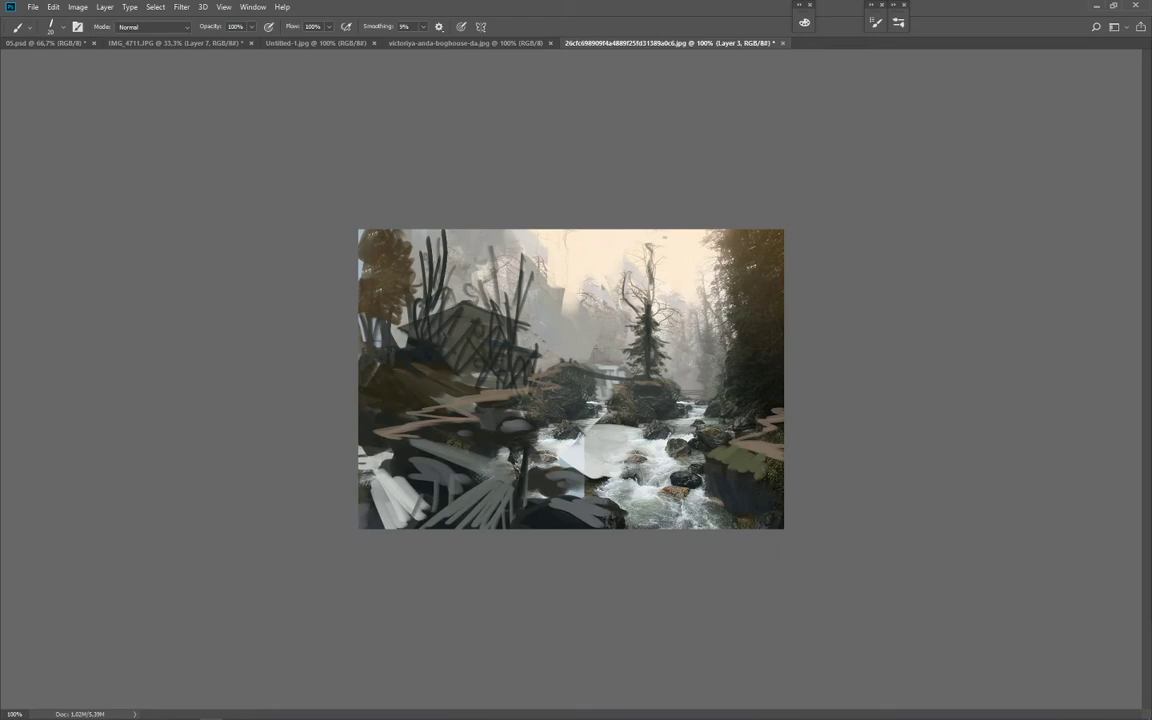
Step: Save the river scene as 05_2.psd in the "4 insert into nature" folder and close the document
click(45, 43)
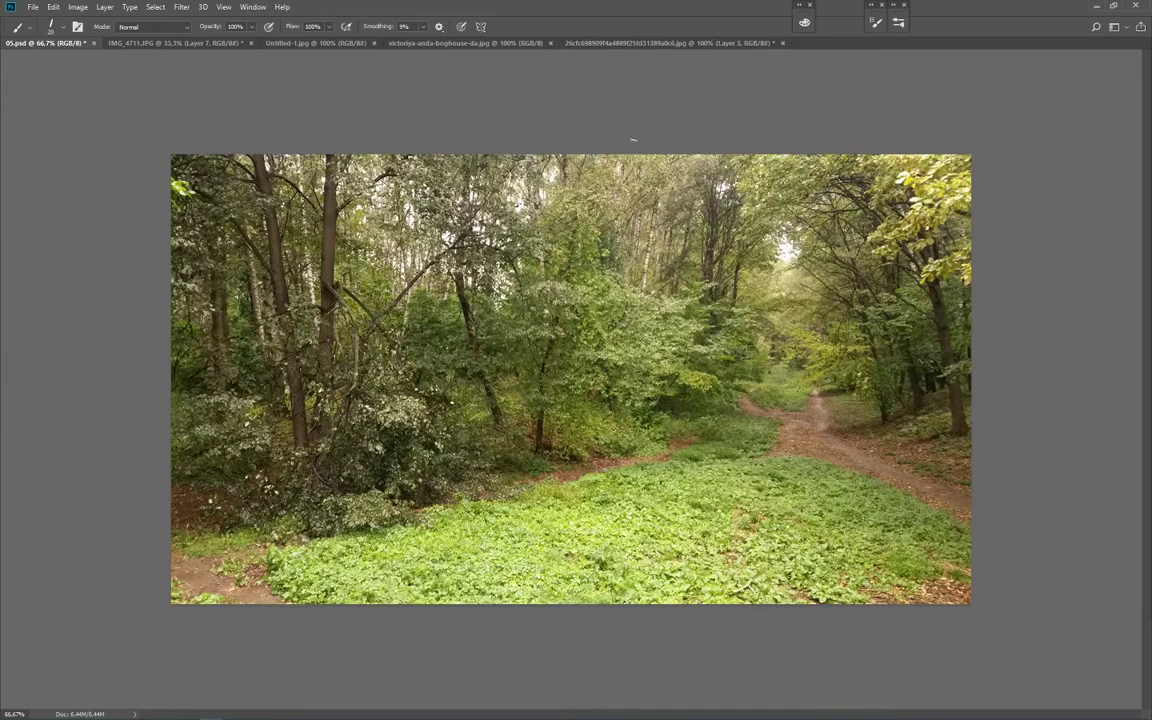
click(670, 43)
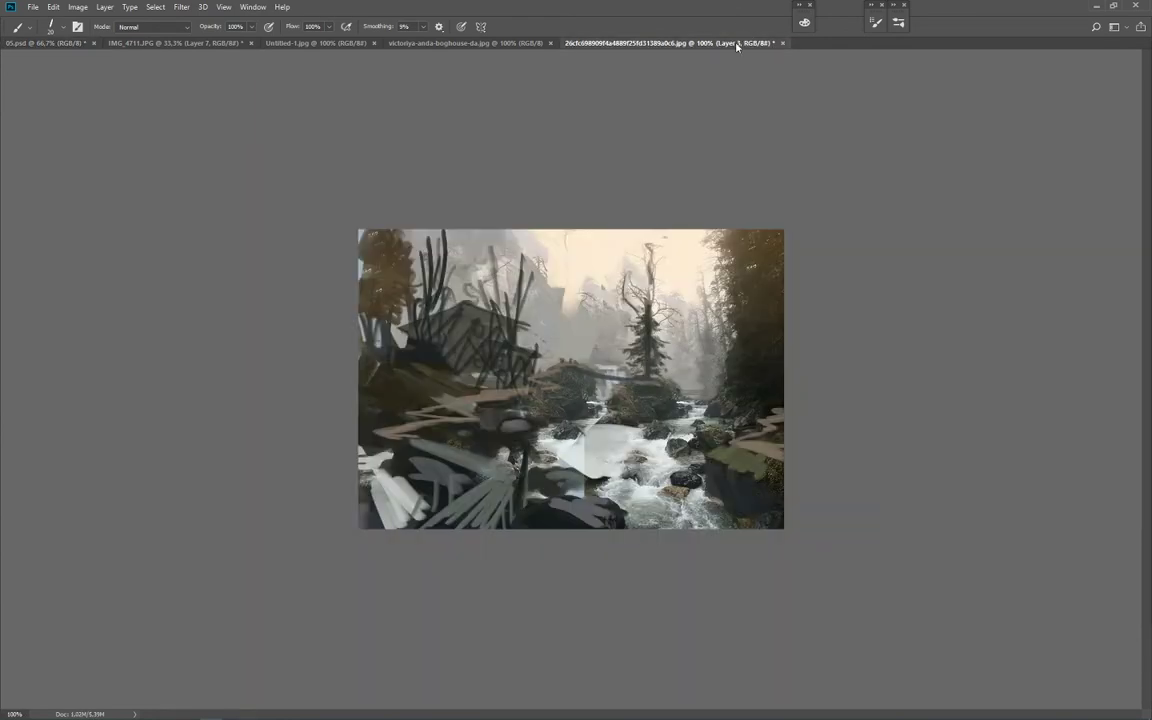
key(ctrl+s)
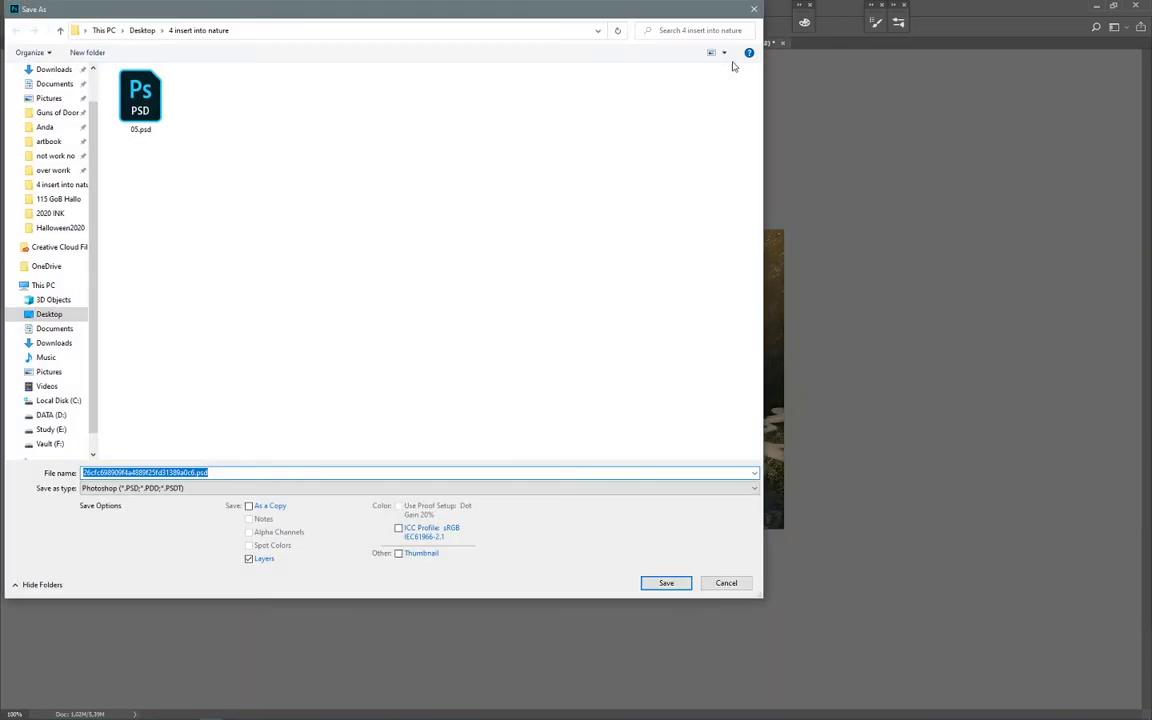
click(145, 108)
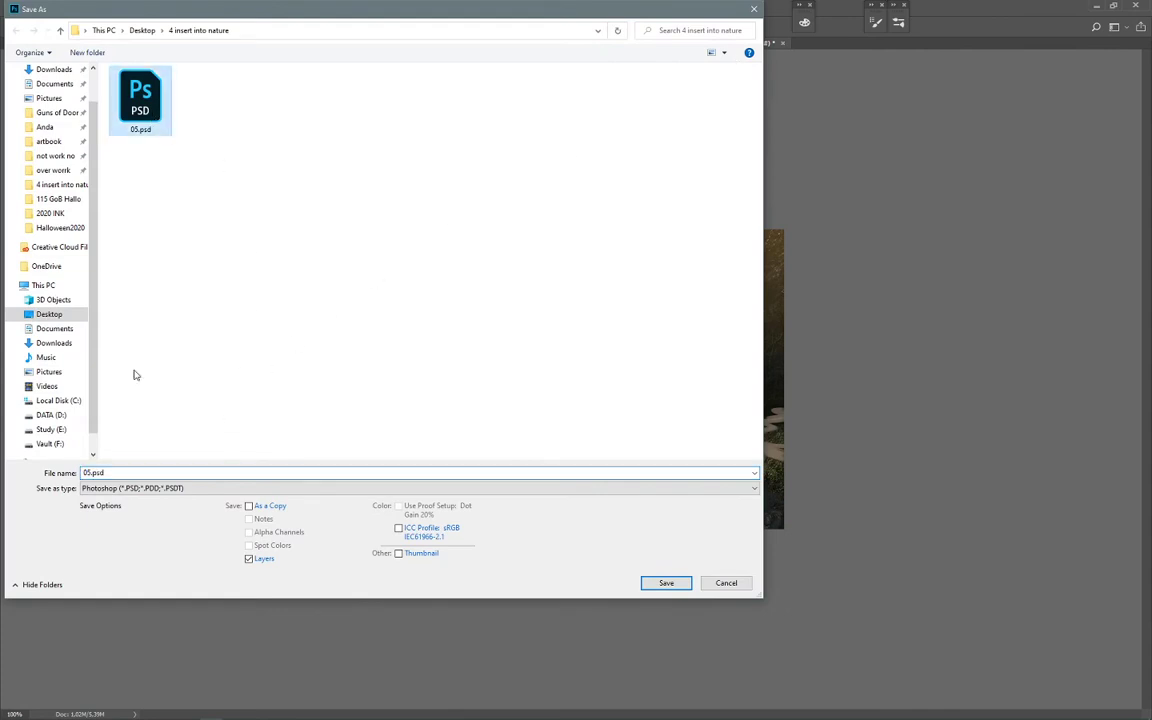
double_click(87, 473)
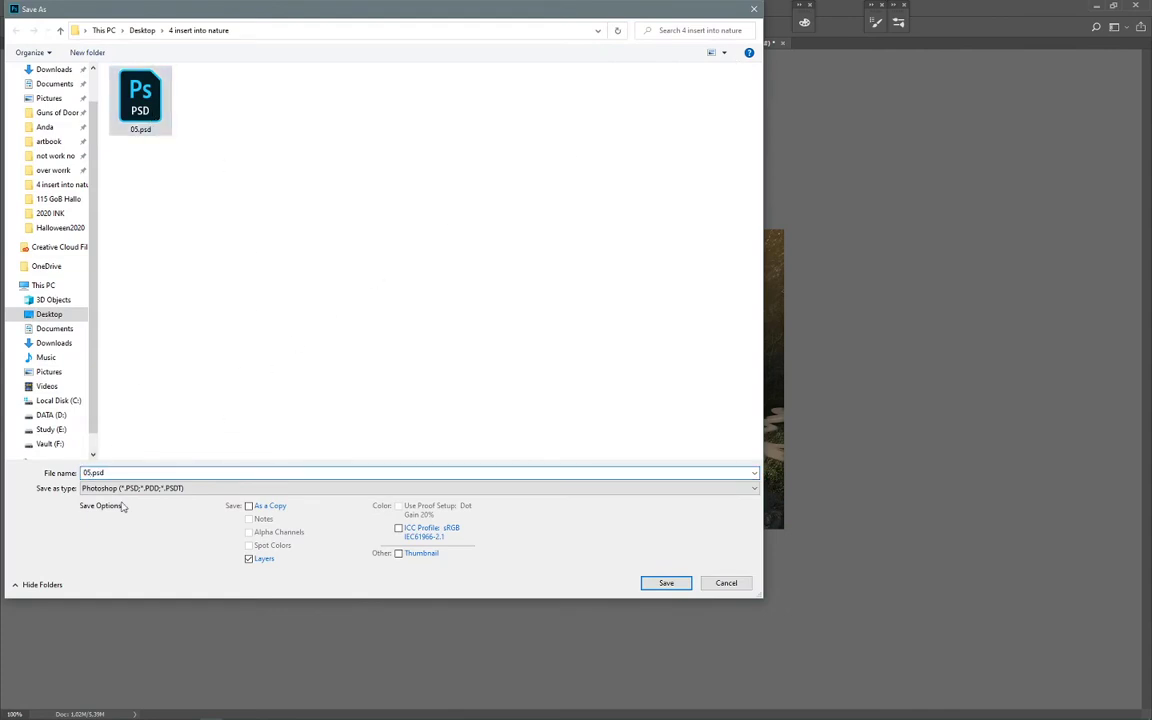
text(_2)
key(Return)
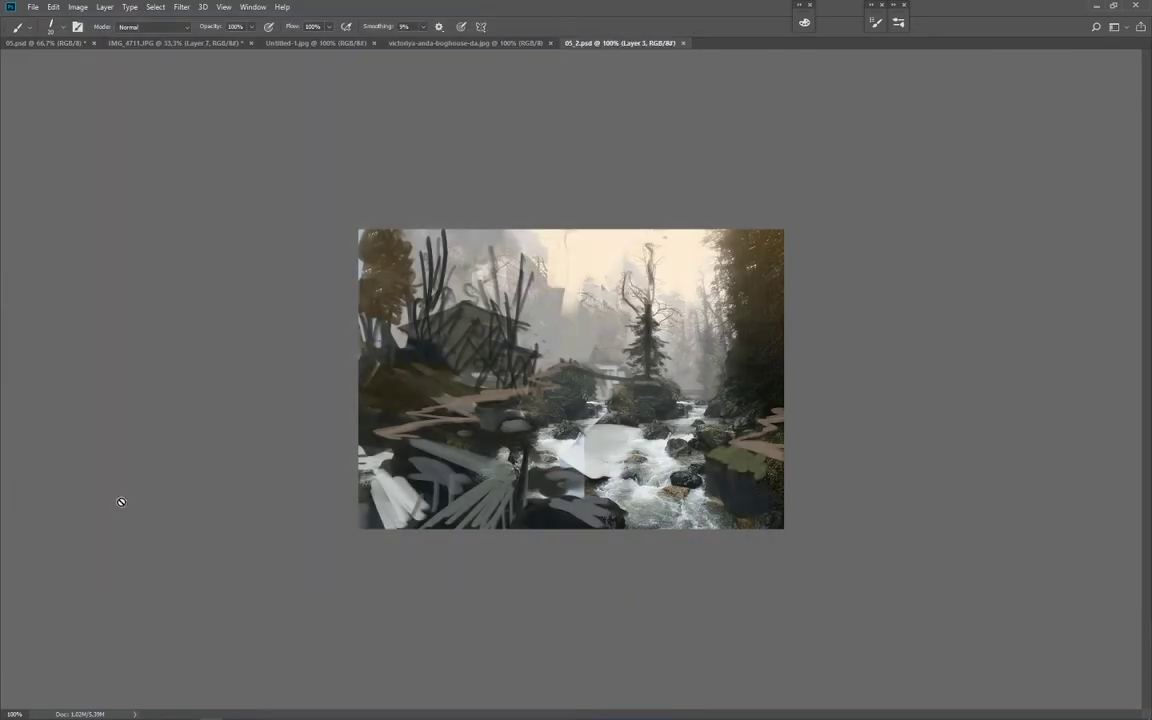
click(683, 43)
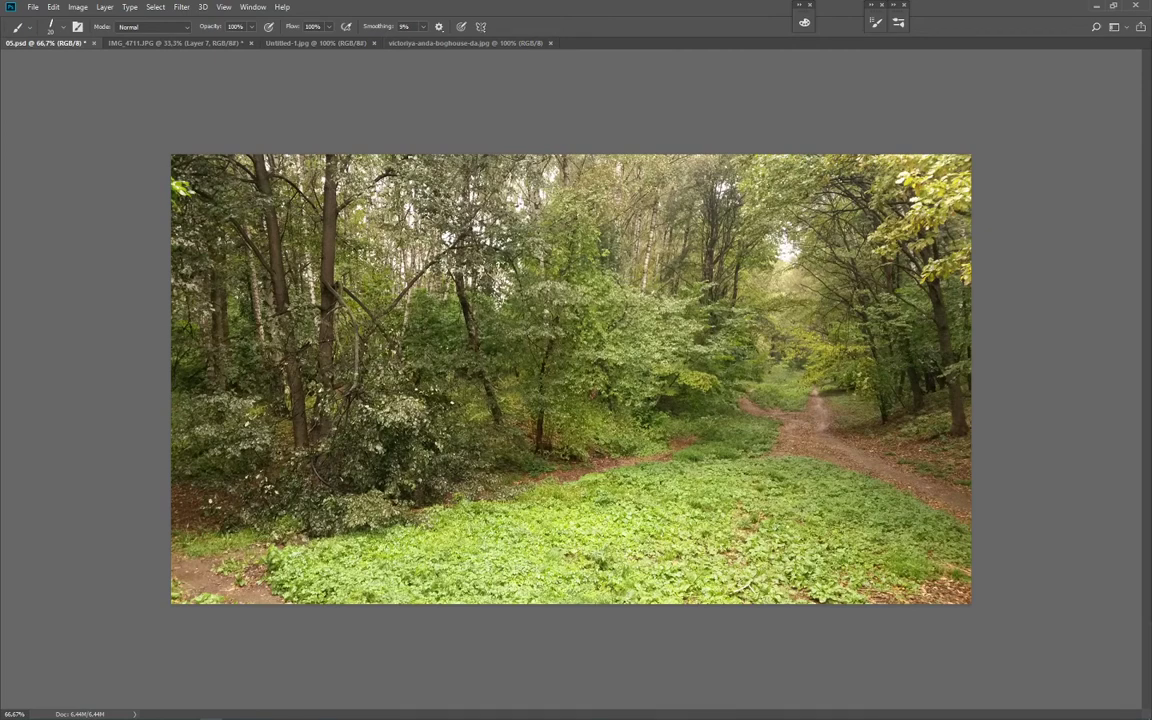
Step: Save IMG_4711.JPG, the wooden house on the rocky shore, as 05_1.psd in the "4 insert into nature" folder and close it
click(335, 43)
click(238, 44)
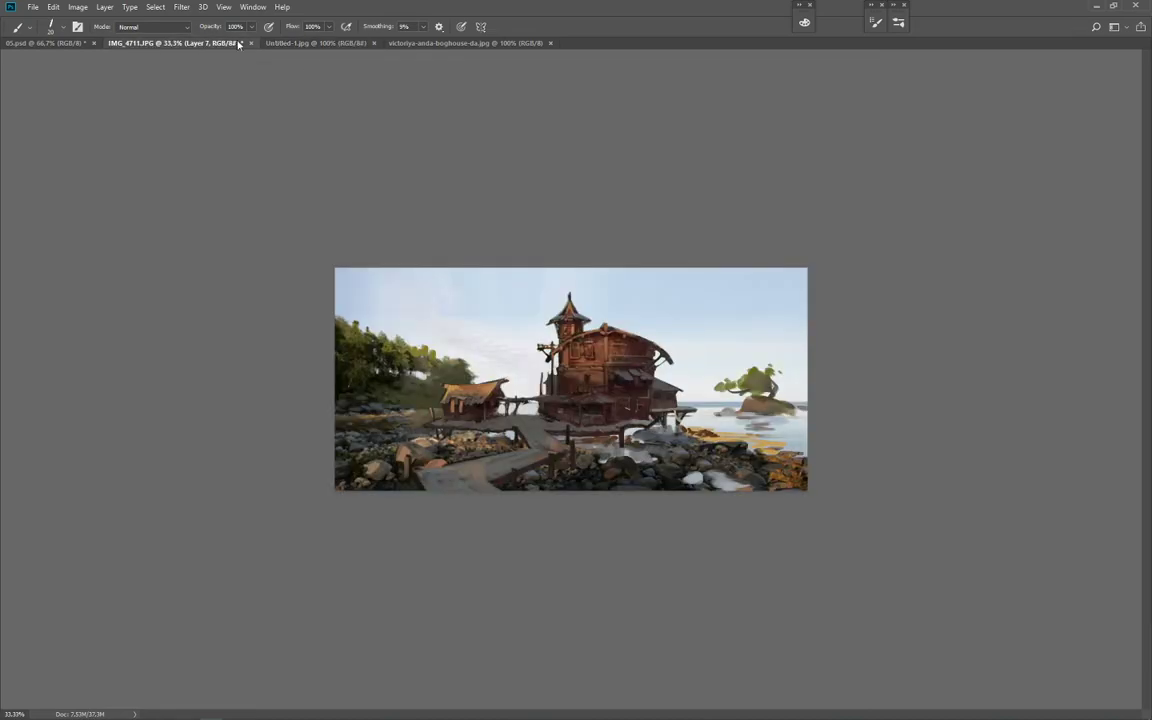
key(ctrl+shift+s)
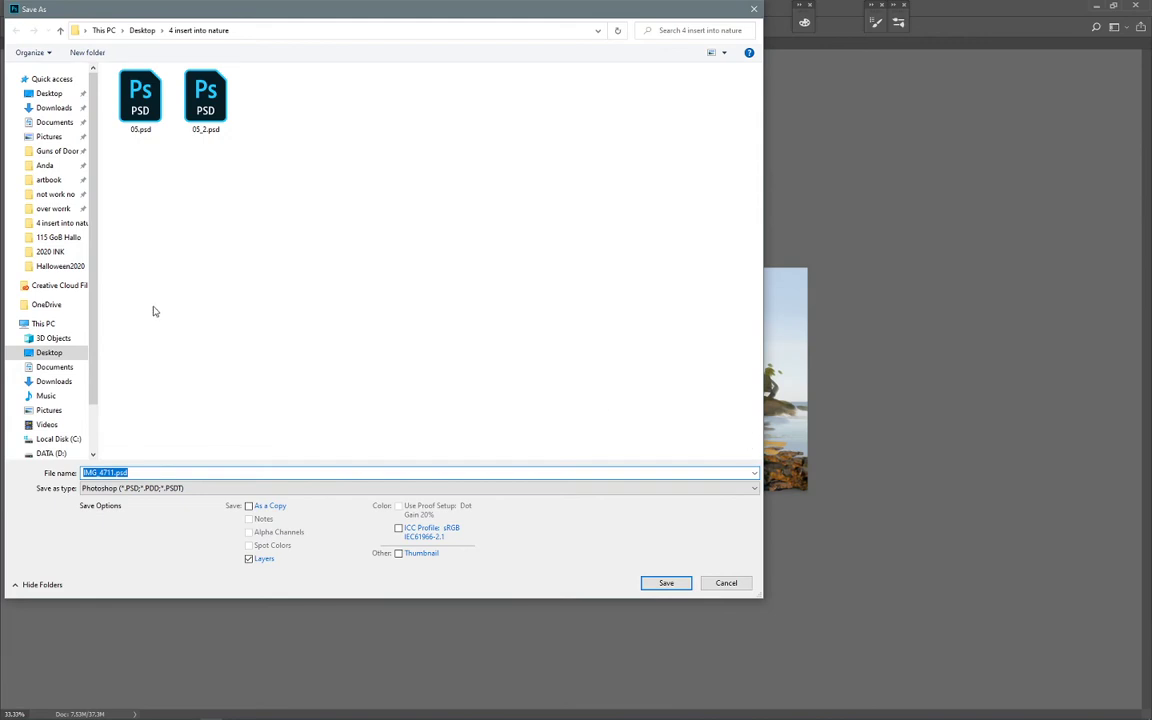
click(140, 97)
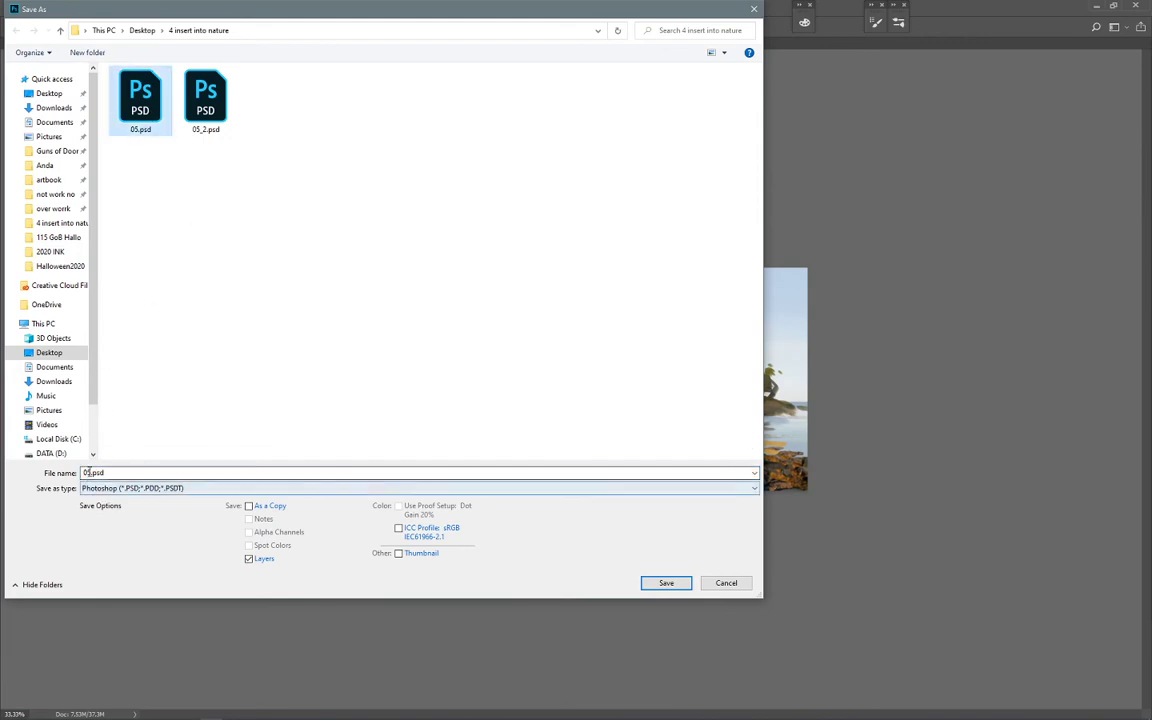
double_click(88, 472)
key(Left)
key(Right)
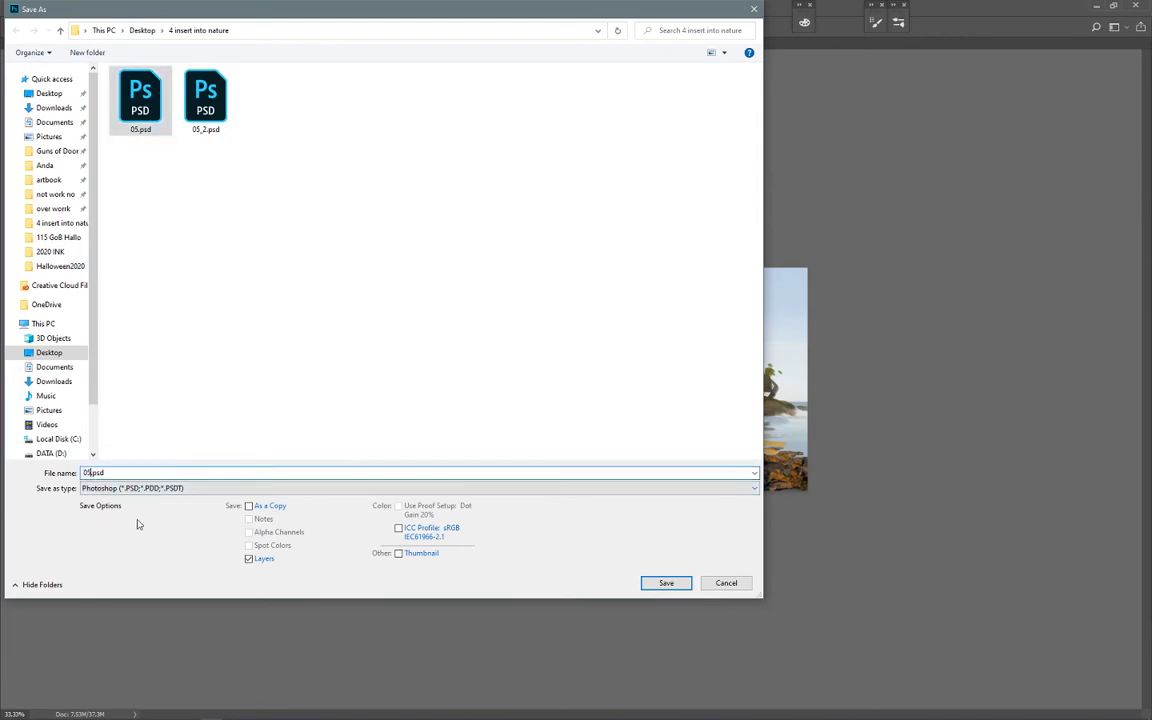
text(_1)
key(Return)
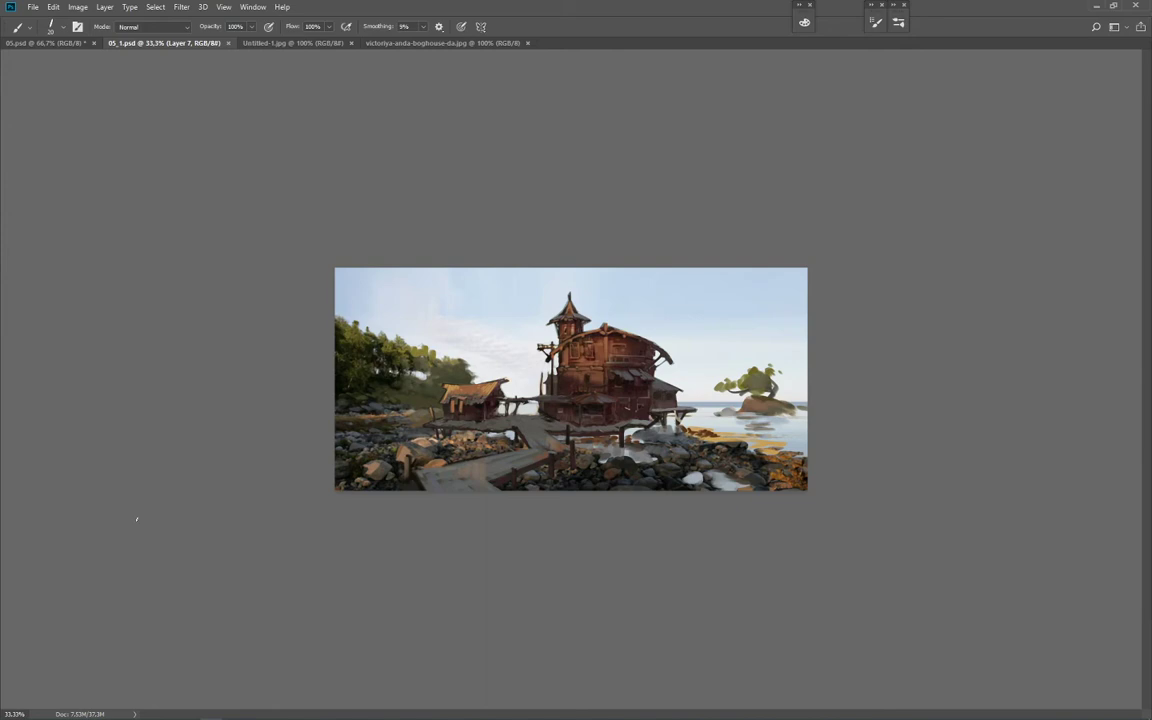
click(228, 43)
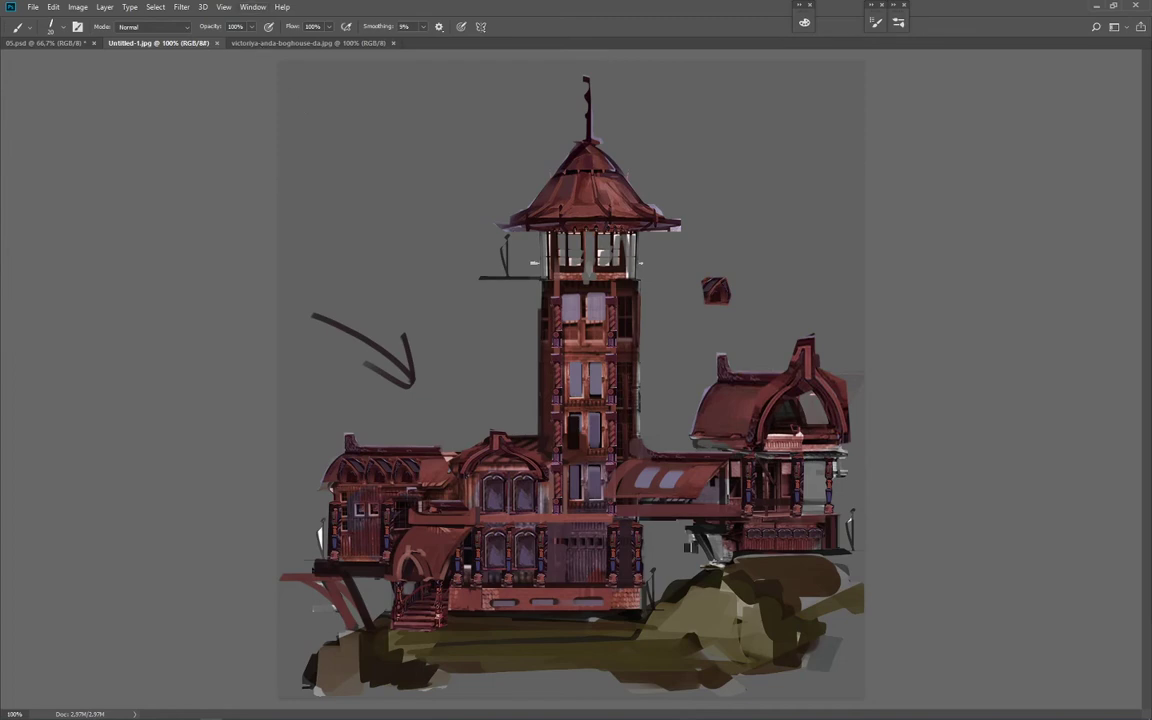
Step: Isolate and copy the red tower house using a non-contiguous Magic Wand at tolerance 22, and close Untitled-1.jpg without saving
key(w)
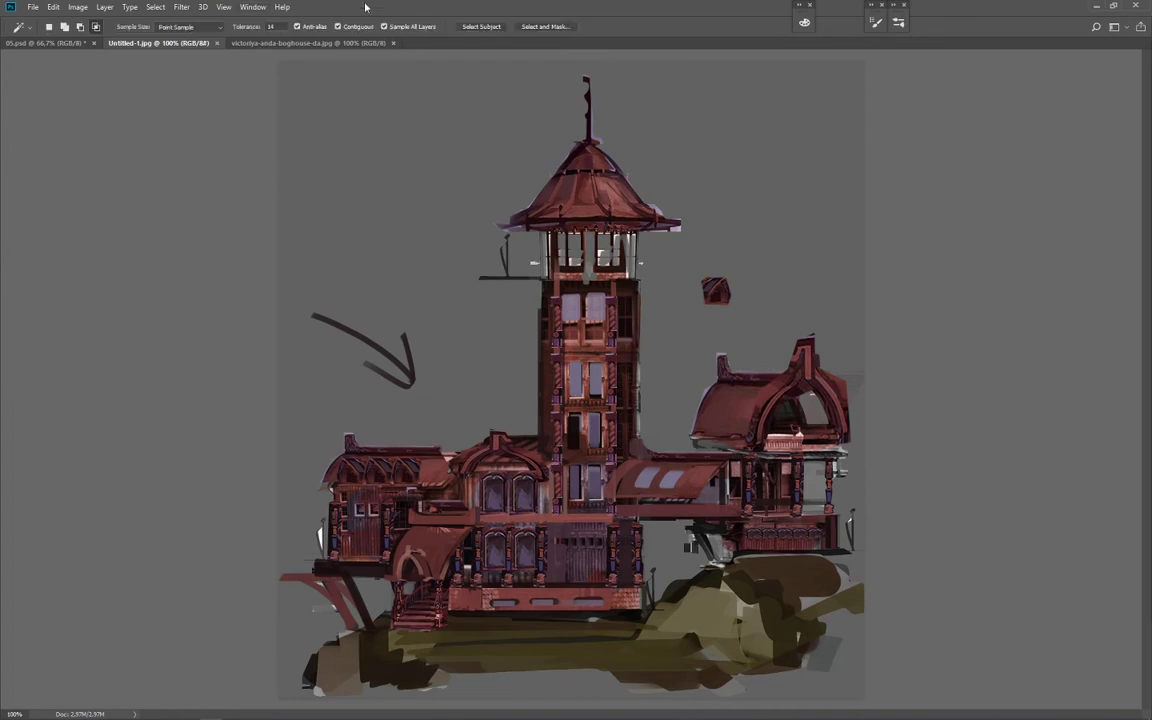
click(810, 254)
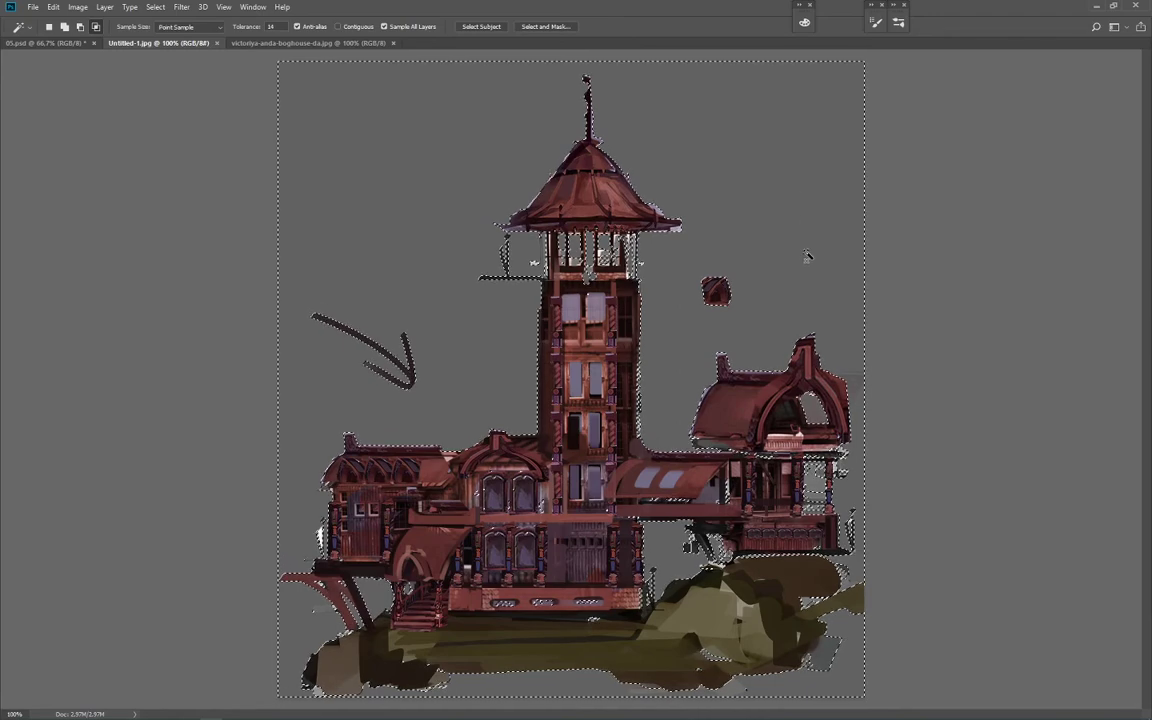
key(ctrl+d)
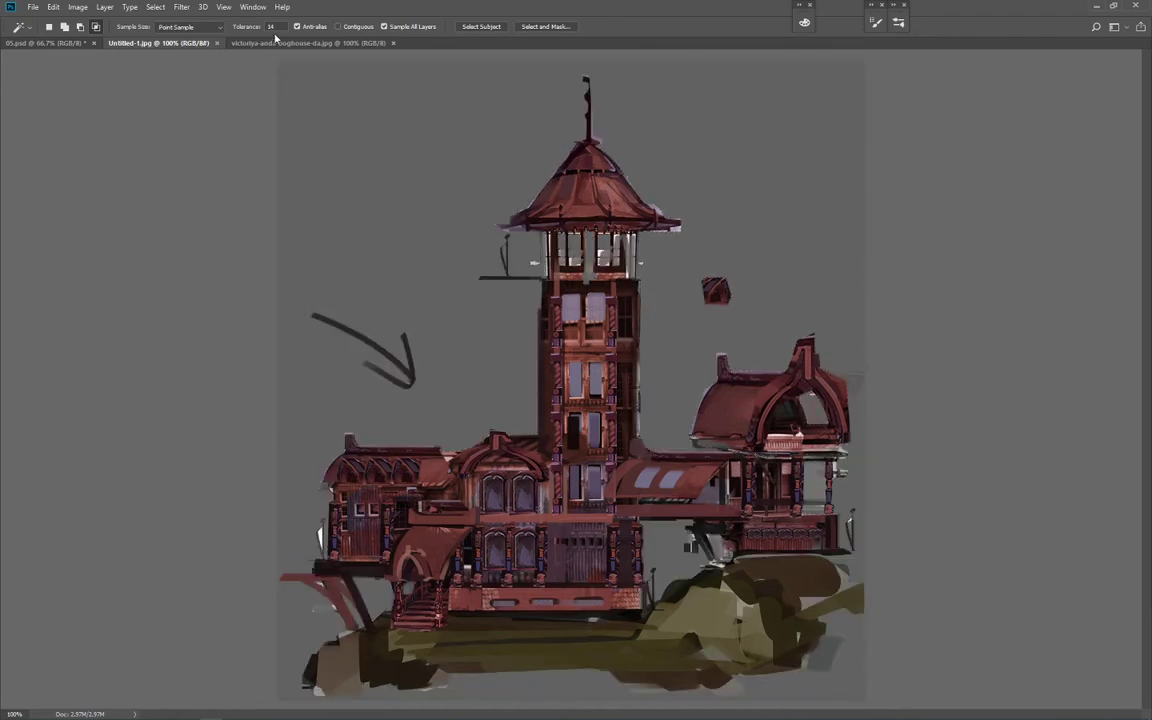
drag(277, 28, 214, 41)
click(489, 362)
key(Delete)
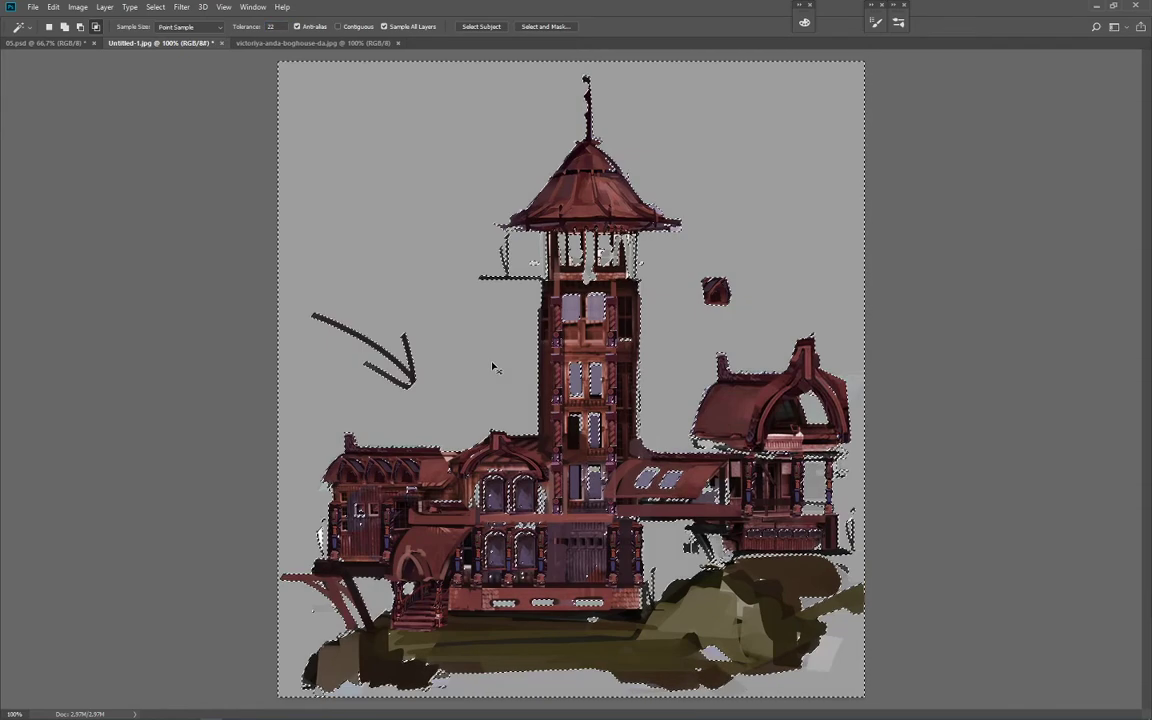
key(ctrl+z)
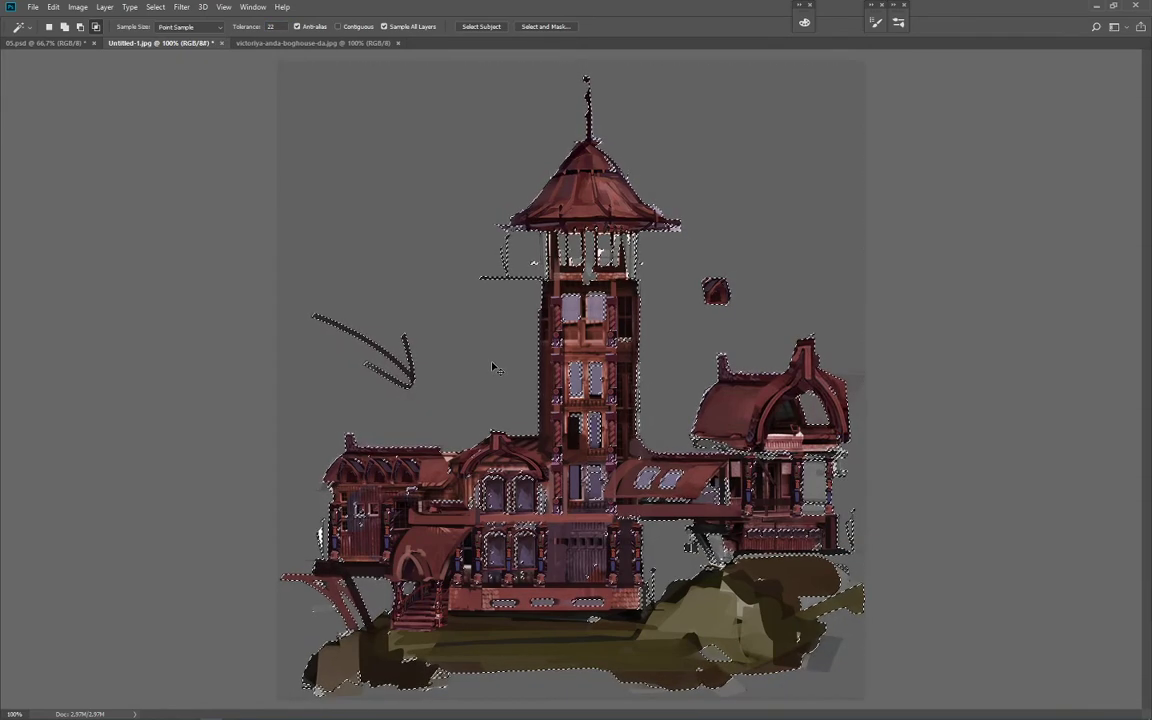
key(ctrl+w)
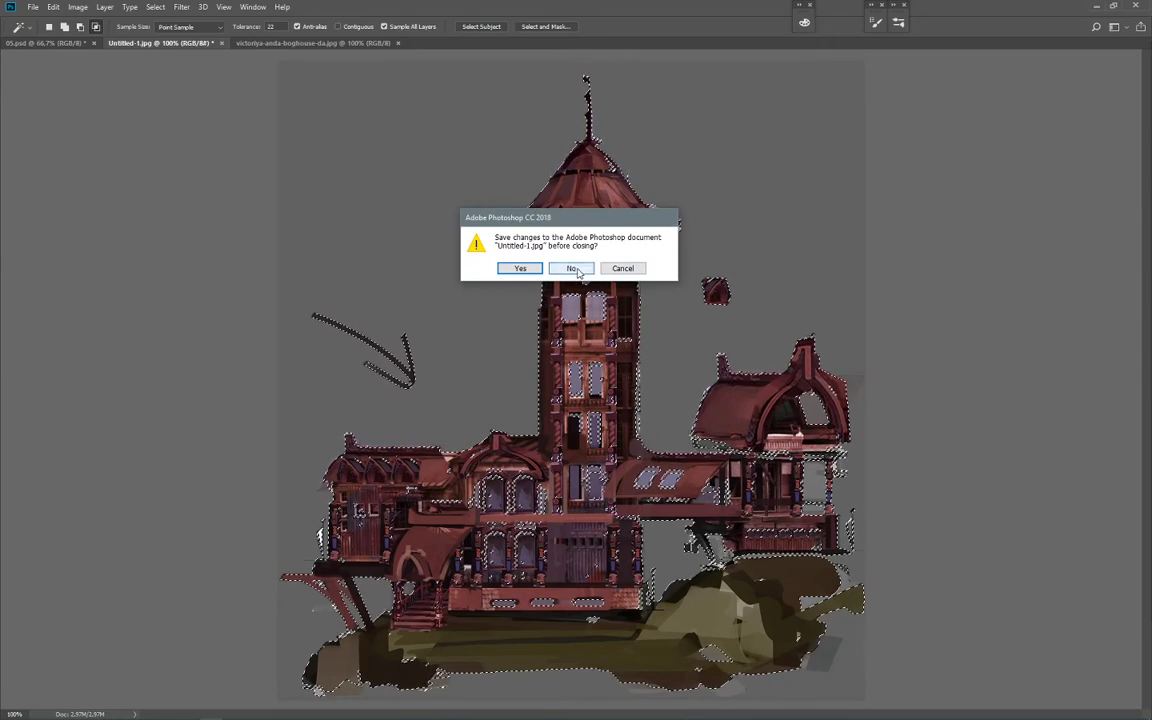
key(n)
Step: Paste the tower house into the 05.psd forest photo, shift it right towards the path, and hide its layer
key(ctrl+v)
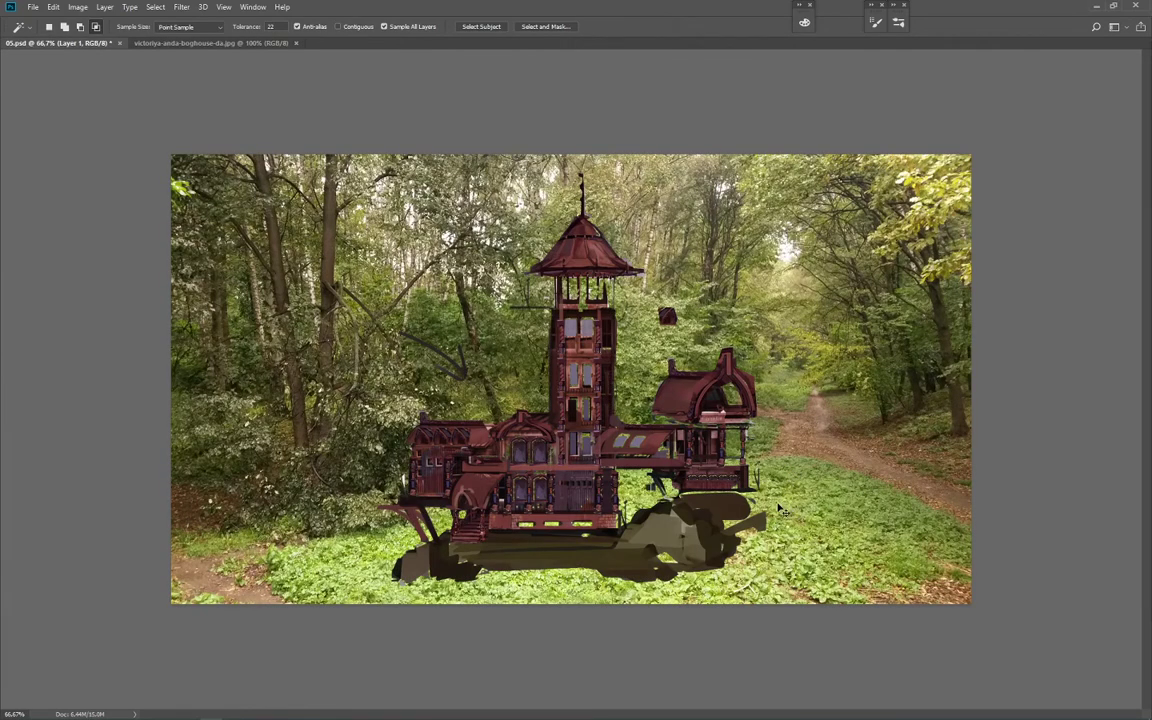
drag(680, 478, 811, 478)
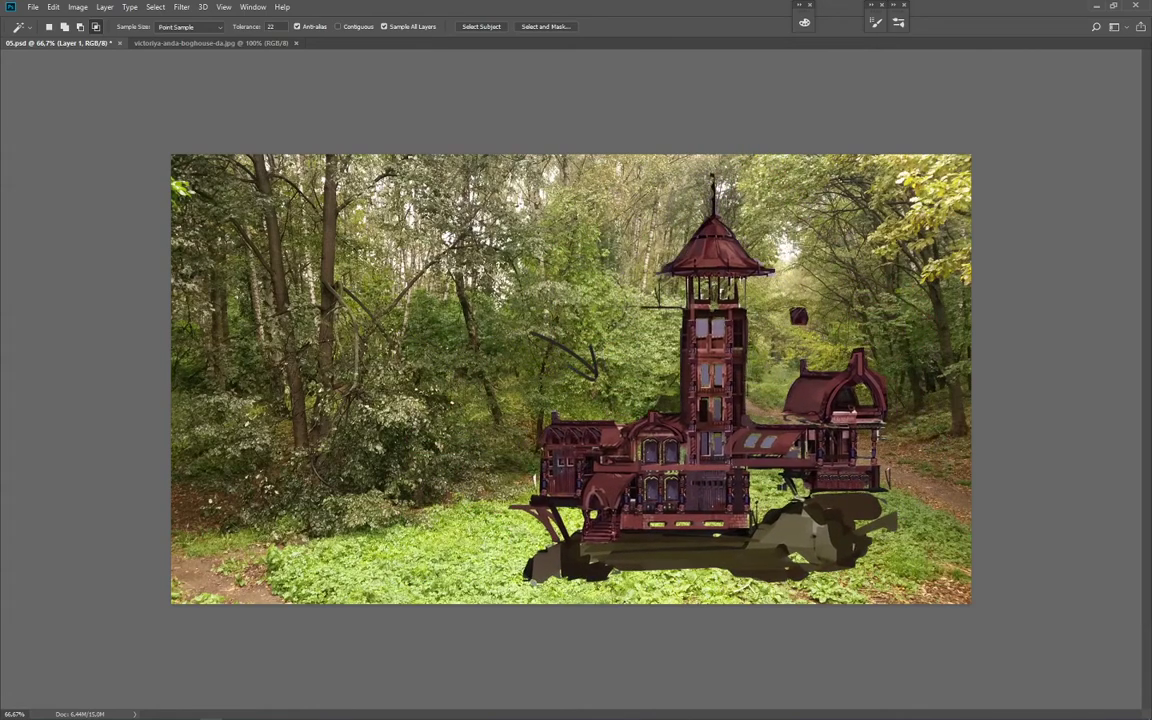
key(ctrl+comma)
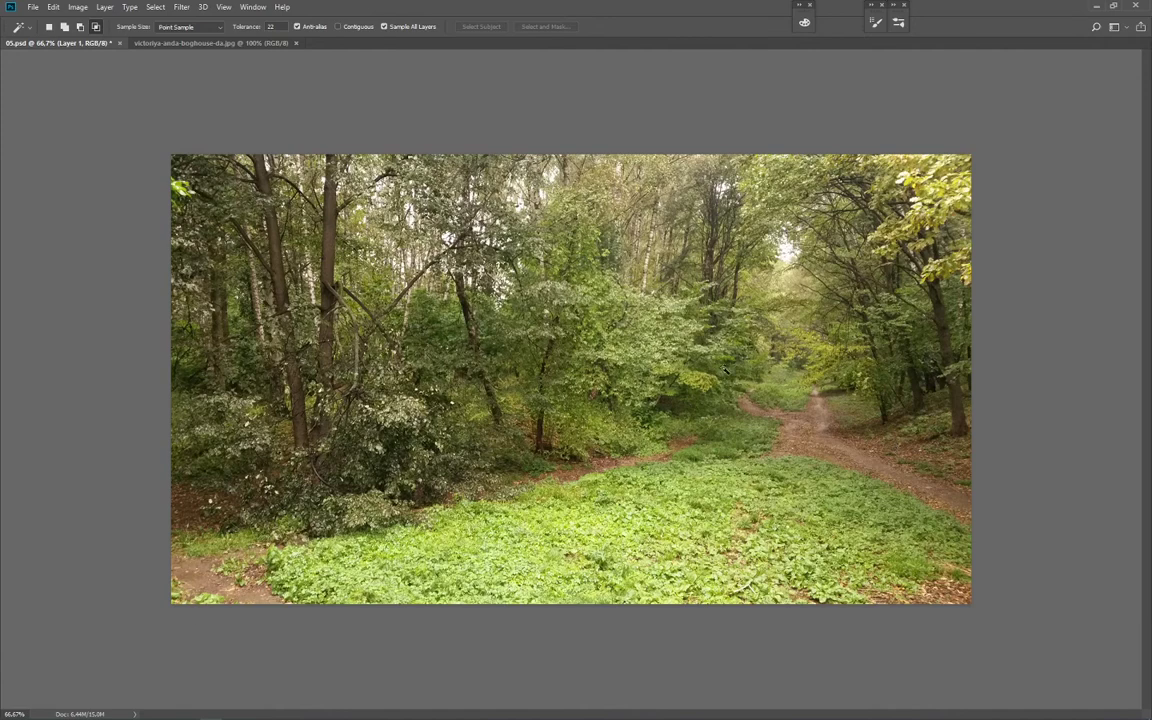
Step: Add an empty layer directly above the Background and prepare the Brush with a darker teal color
key(alt+bracketleft)
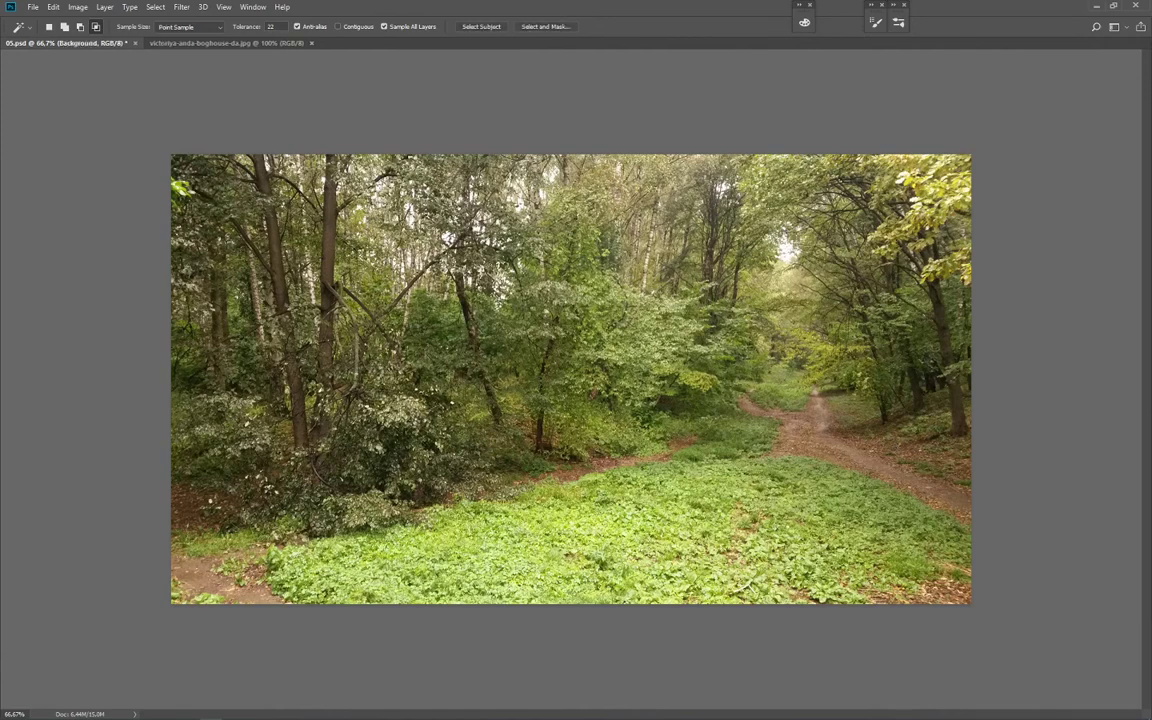
key(ctrl+j)
click(804, 22)
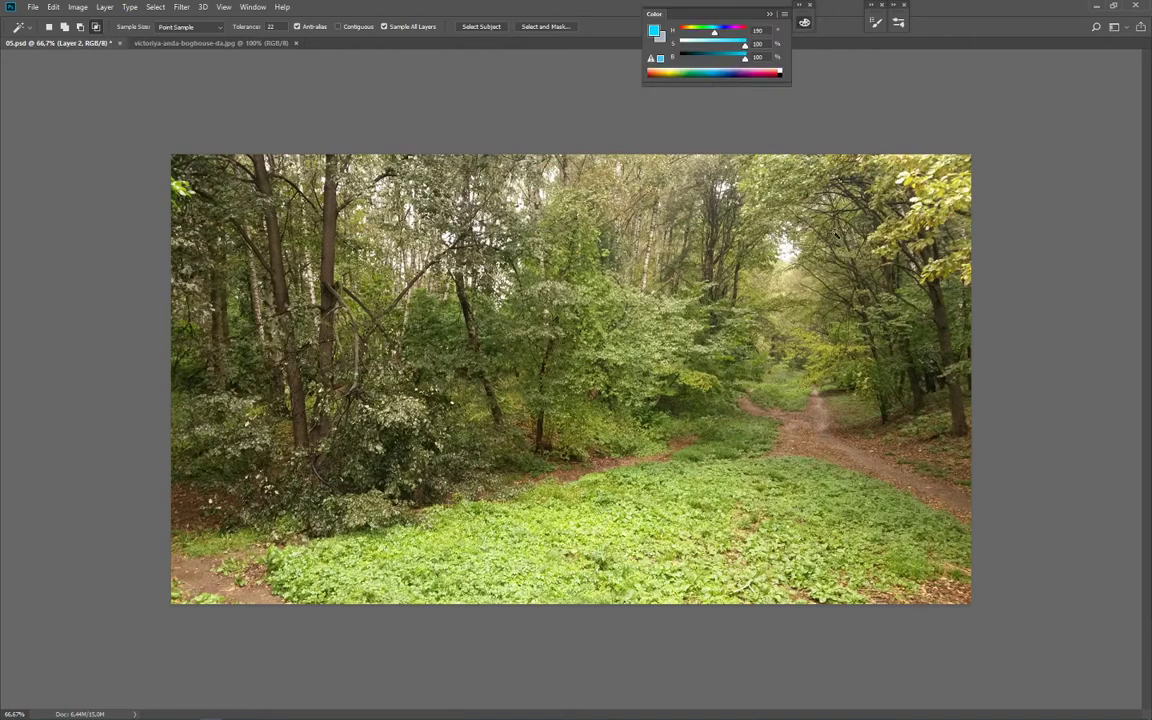
click(700, 54)
click(805, 23)
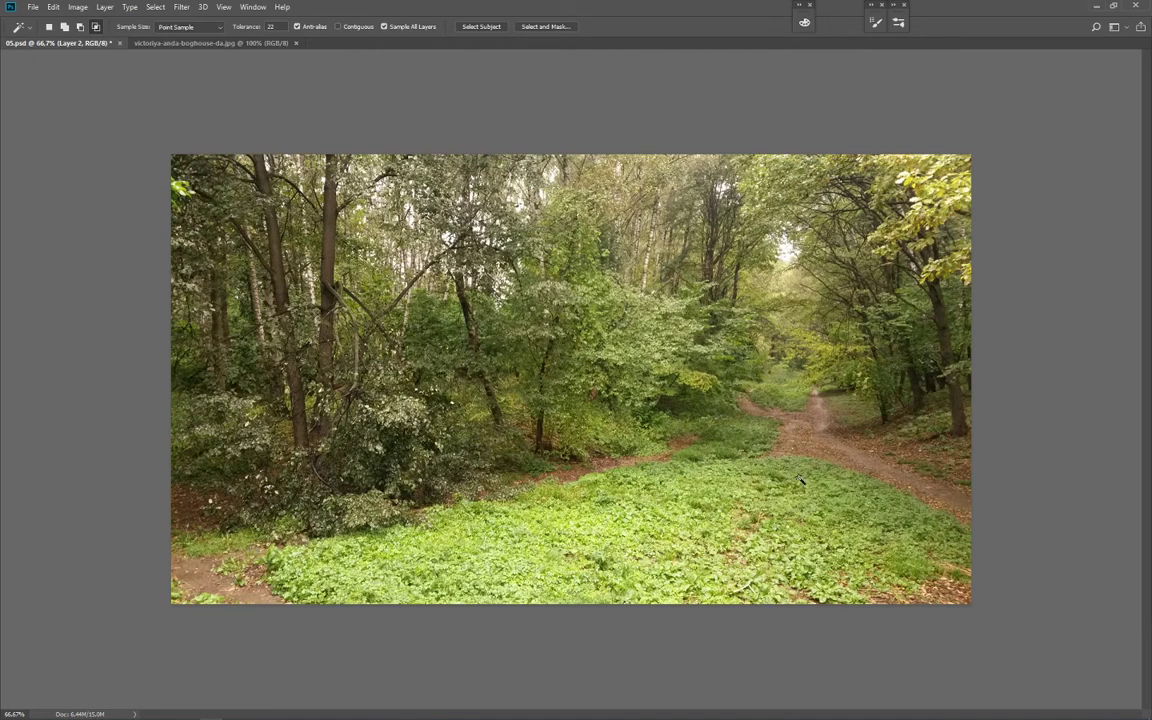
key(b)
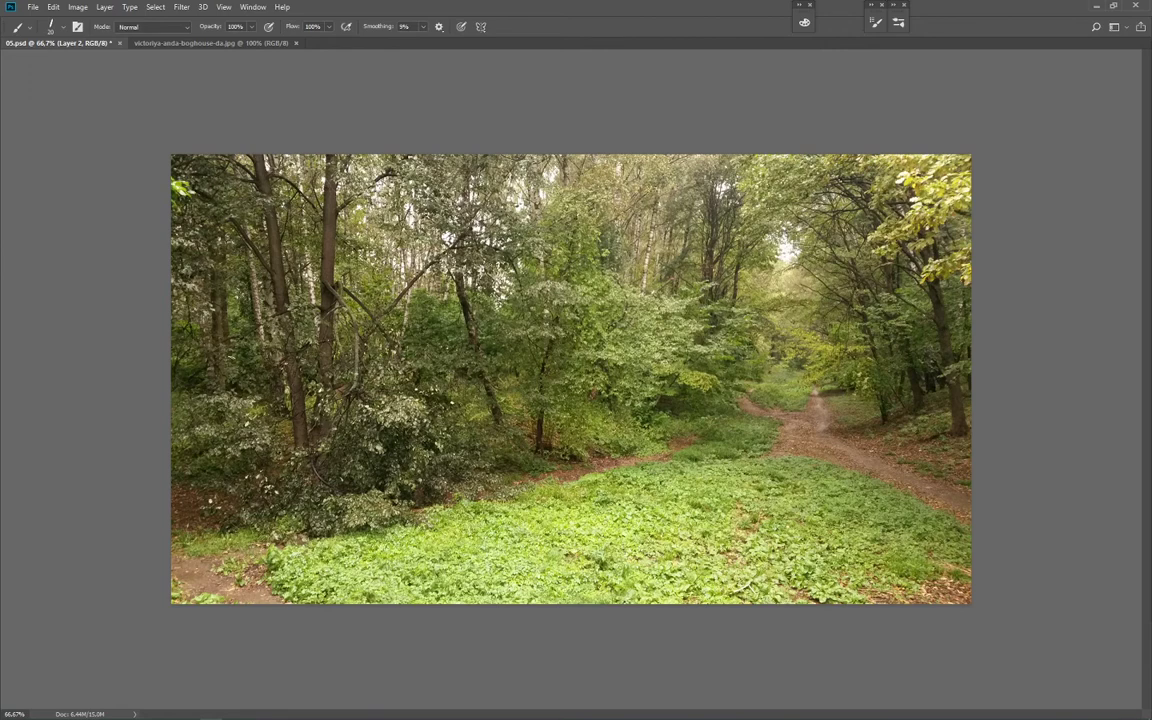
Step: Paint curved guide lines across the forest, one along the mid-height tree masses and one dipping down to the path
mouse_move(168, 292)
mouse_down()
mouse_move(708, 358)
mouse_move(950, 318)
mouse_up()
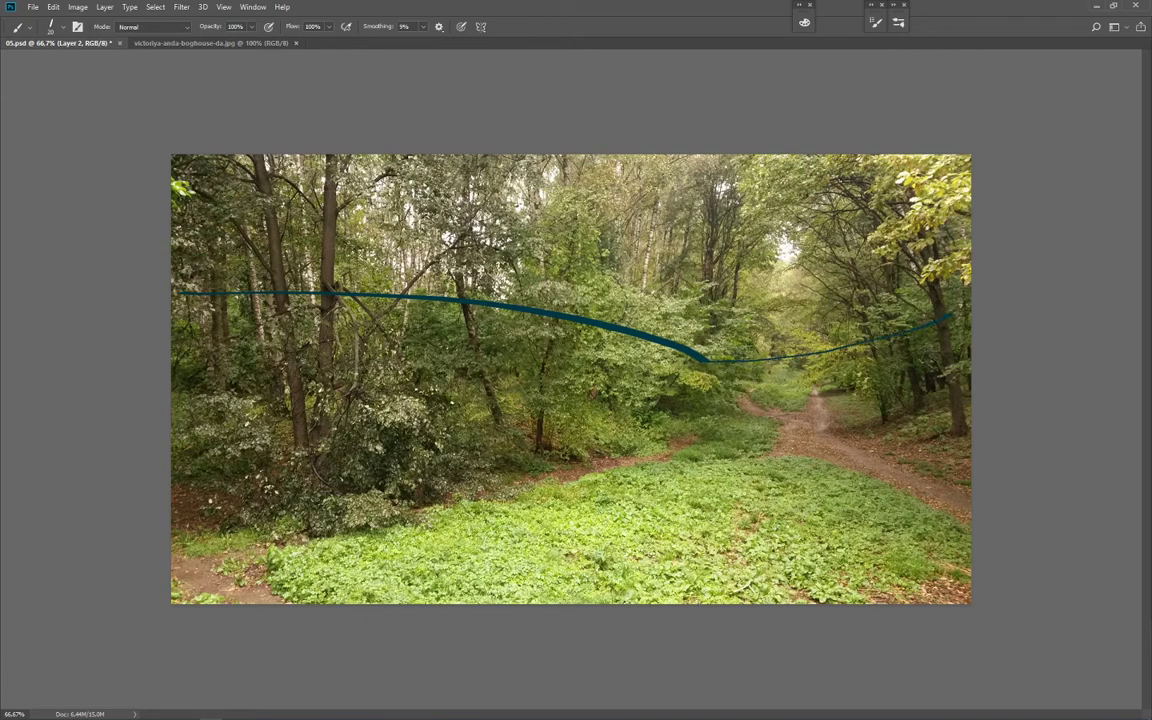
drag(638, 325, 875, 325)
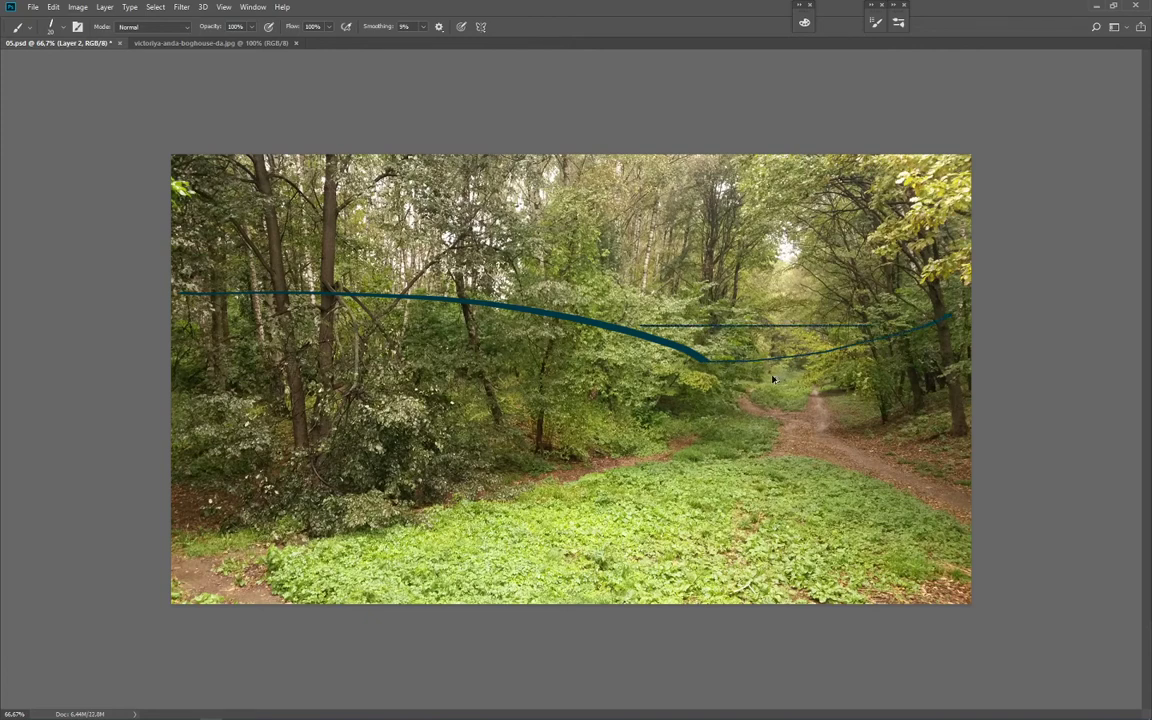
key(ctrl+z)
mouse_move(627, 325)
mouse_down()
mouse_move(751, 403)
mouse_move(805, 392)
mouse_move(935, 328)
mouse_up()
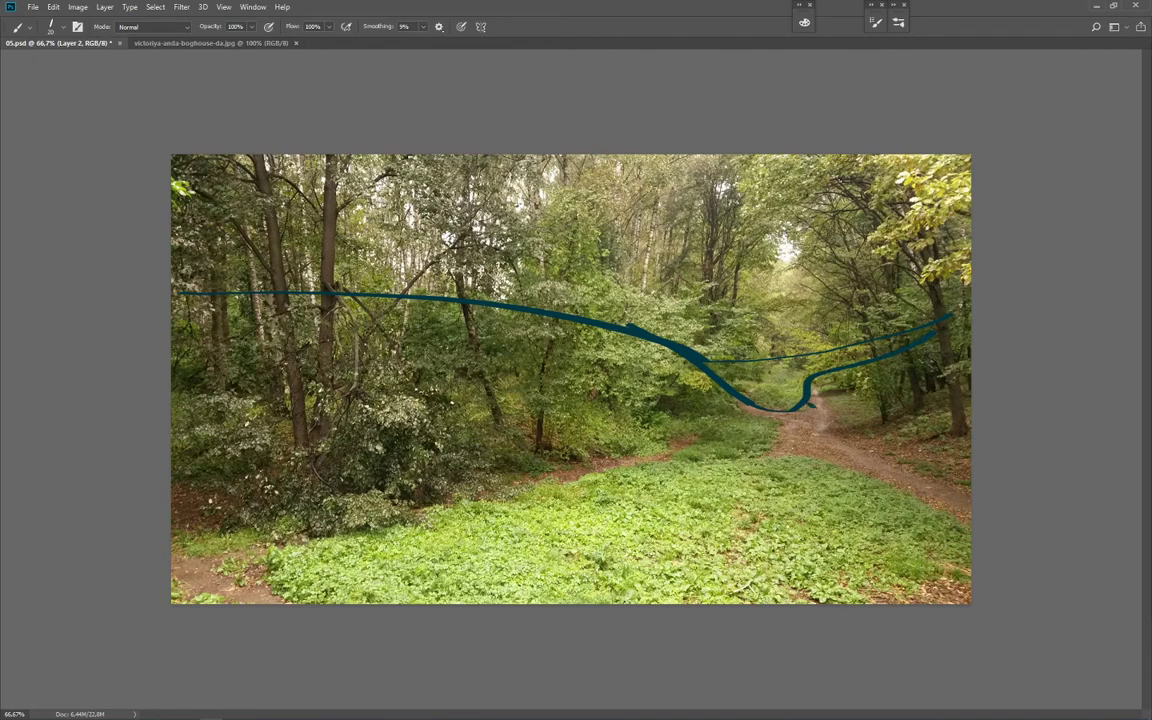
drag(805, 402, 390, 495)
key(ctrl+z)
mouse_move(288, 490)
mouse_down()
mouse_move(290, 442)
mouse_move(206, 158)
mouse_up()
mouse_move(432, 158)
mouse_down()
mouse_move(437, 228)
mouse_move(326, 466)
mouse_up()
key(ctrl+z)
key(ctrl+z)
Step: Paint a large loop around the tree group on the photo's left side with a size 45 brush
mouse_move(188, 280)
mouse_down()
mouse_move(500, 330)
mouse_move(592, 157)
mouse_up()
drag(180, 152, 330, 405)
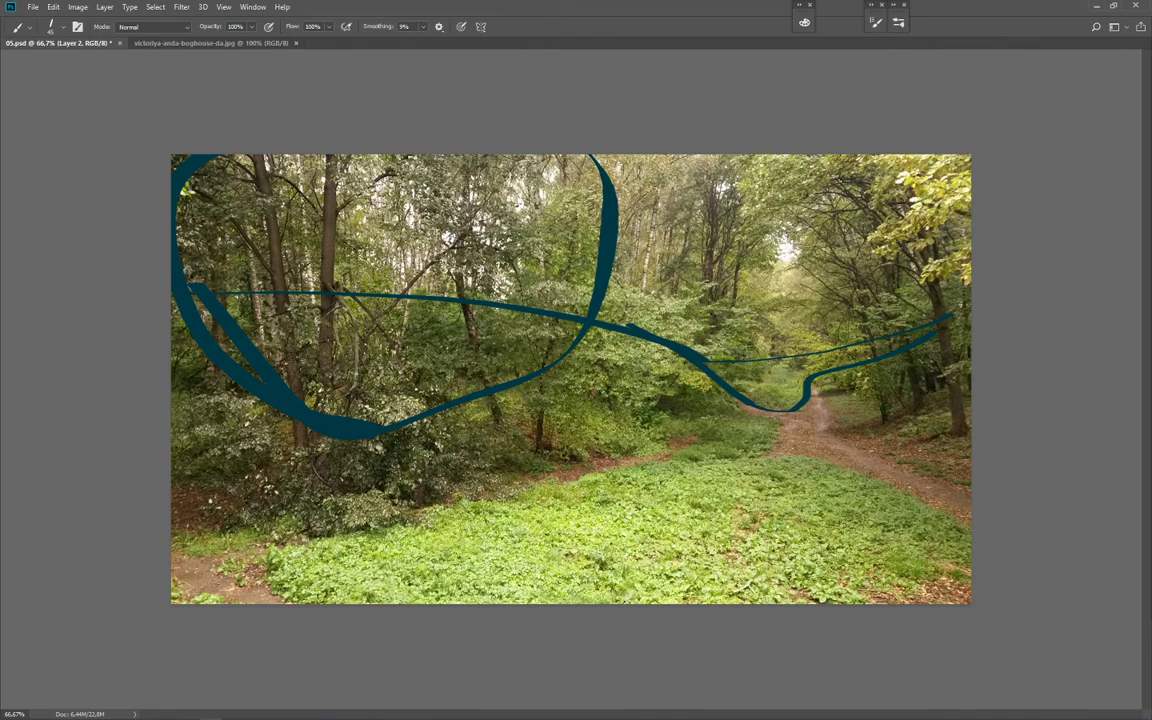
Step: Outline the grassy clearing in the foreground with connected straight brush strokes and hide the sketch layer
click(283, 547)
shift+click(745, 440)
shift+click(878, 462)
shift+click(960, 545)
shift+click(926, 594)
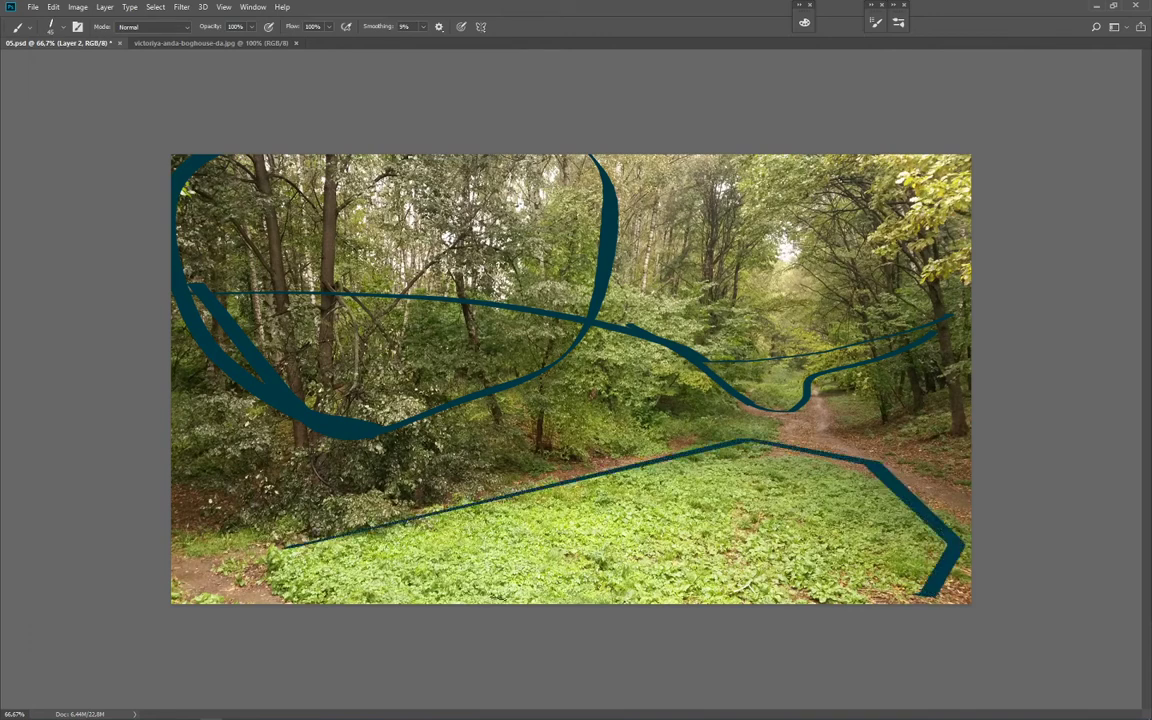
shift+click(268, 577)
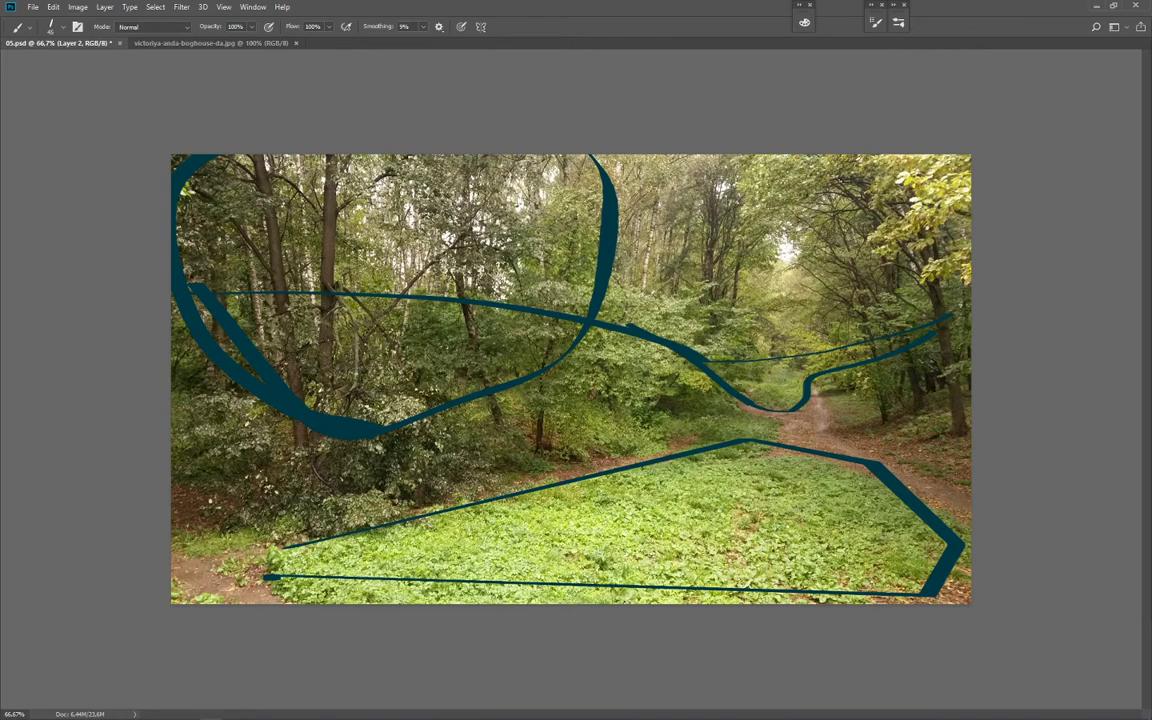
key(ctrl+)
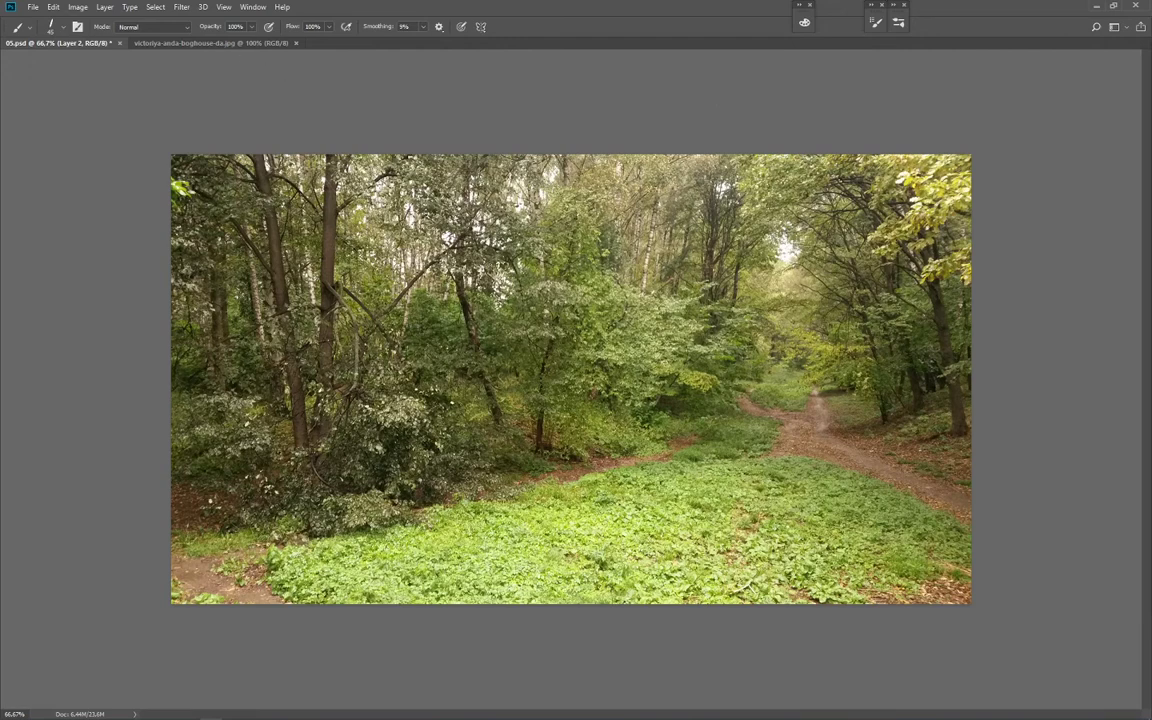
Step: Sketch an ellipse on the grassy clearing in a sampled dark olive, with short upright tick strokes along its near edge
key(alt+bracketleft)
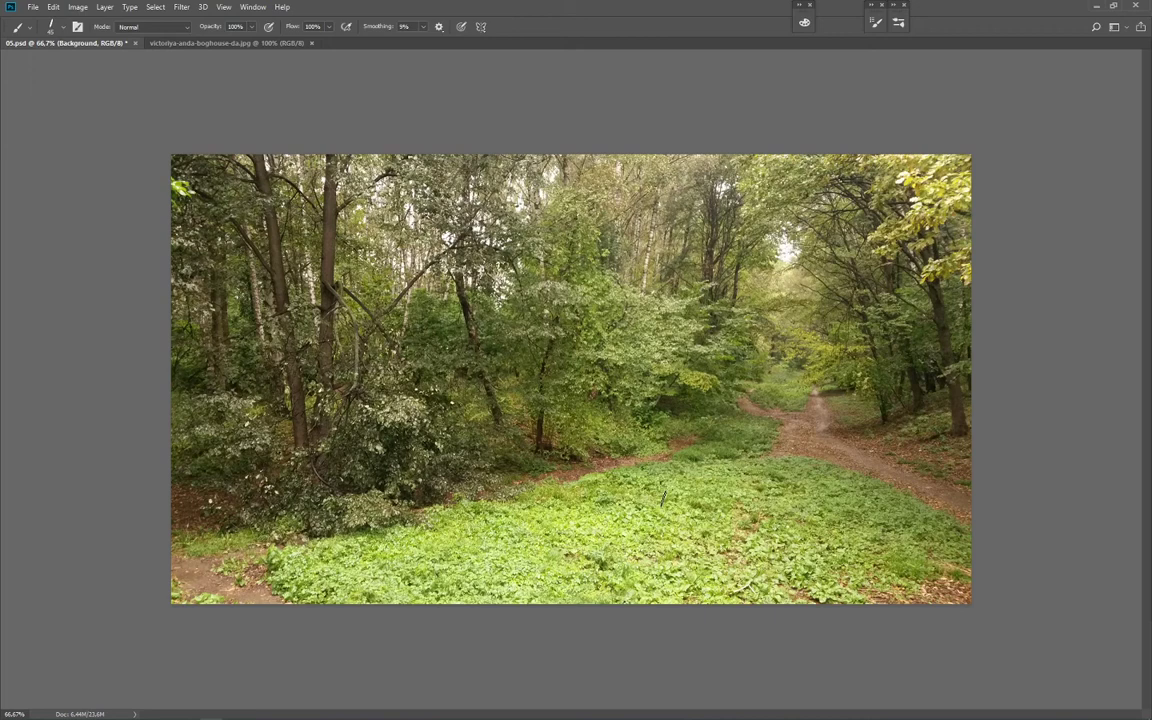
alt+click(490, 393)
key(bracketright)
drag(705, 481, 680, 482)
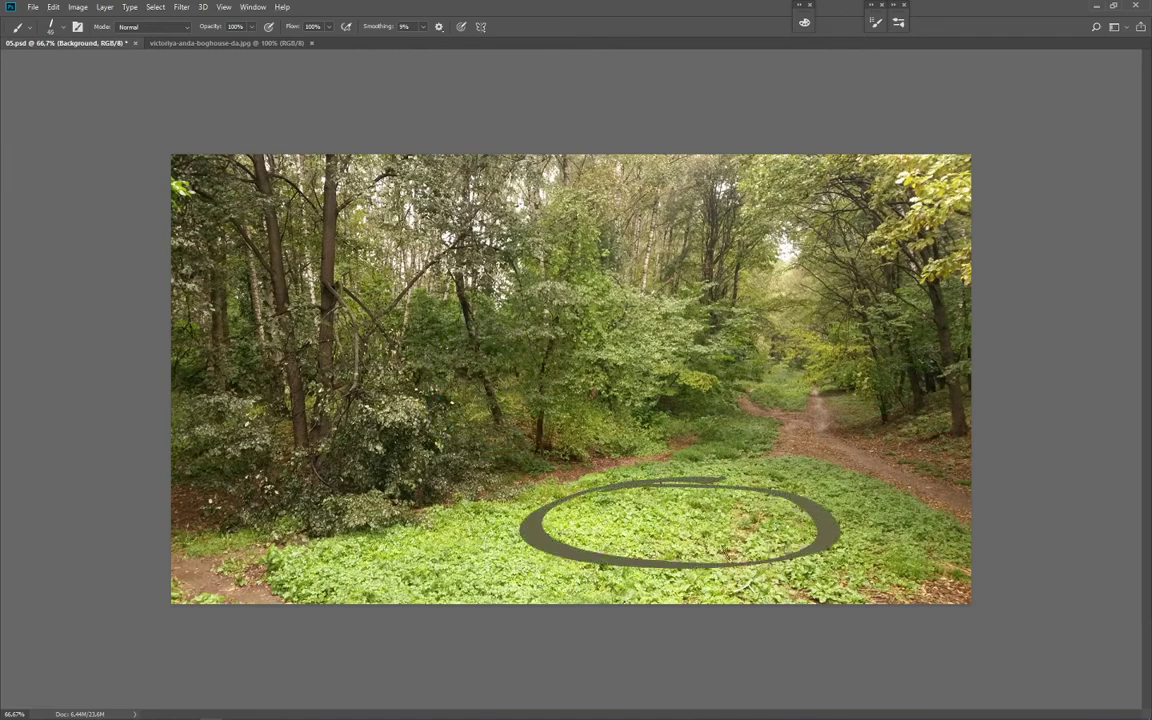
drag(761, 537, 761, 556)
drag(774, 539, 775, 556)
drag(787, 537, 785, 553)
drag(804, 532, 802, 549)
drag(718, 486, 676, 504)
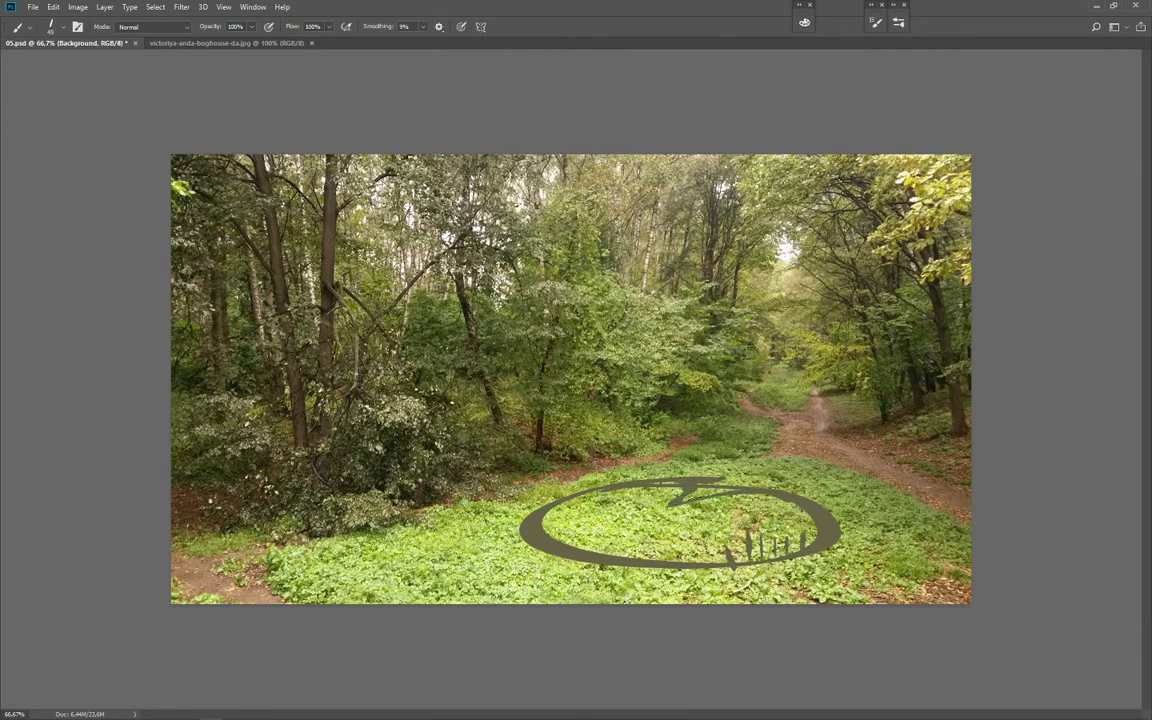
Step: Block in a stepped tower mass behind the ellipse and paint guide lines along the clearing's far edge and toward the near corner
mouse_move(668, 410)
mouse_down()
mouse_move(672, 480)
mouse_move(695, 420)
mouse_move(745, 470)
mouse_move(780, 478)
mouse_up()
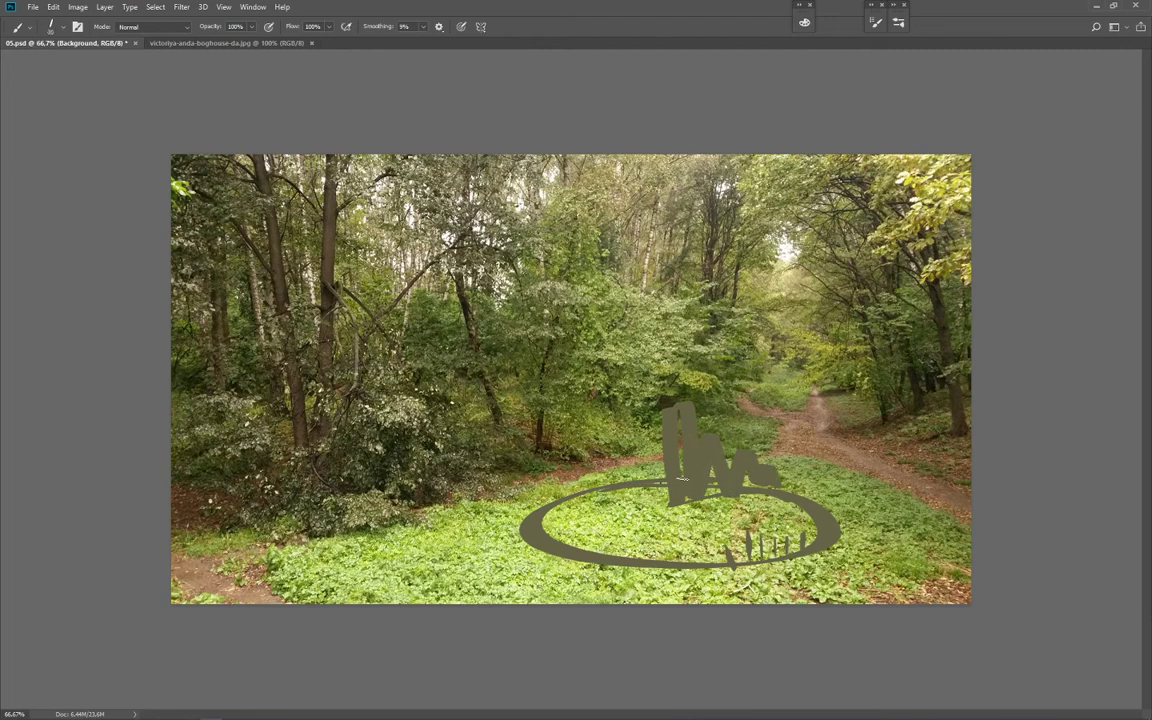
mouse_move(643, 479)
mouse_down()
mouse_move(334, 526)
mouse_move(248, 520)
mouse_up()
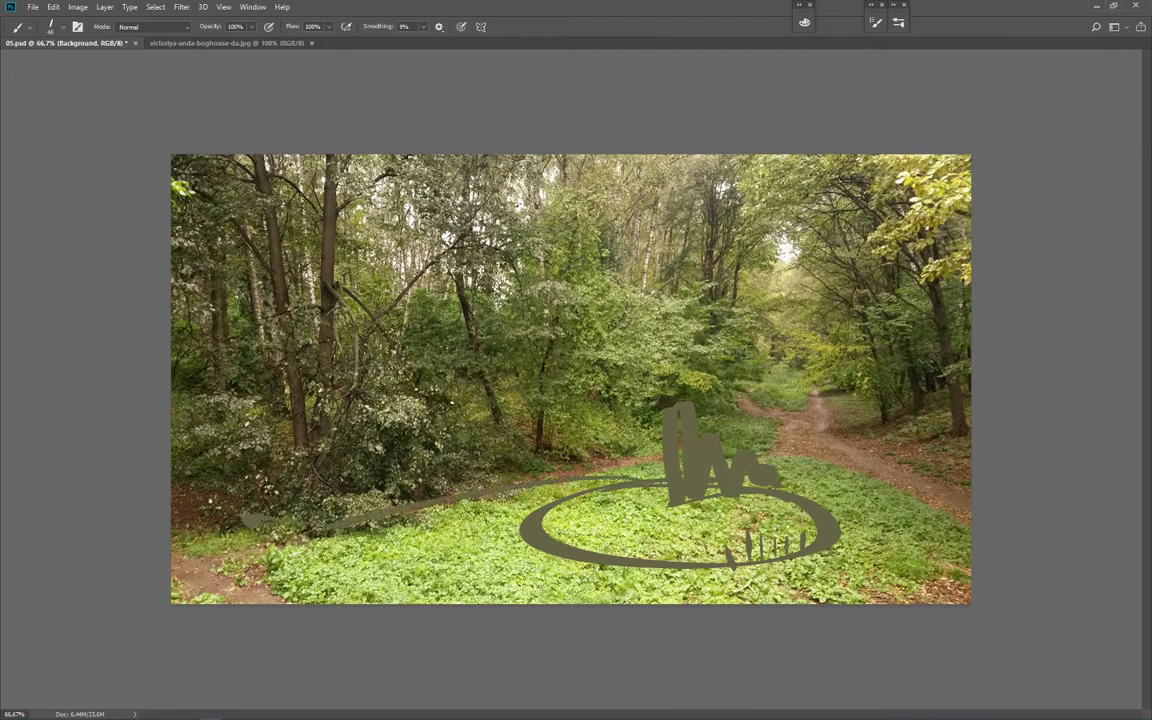
drag(826, 552, 958, 603)
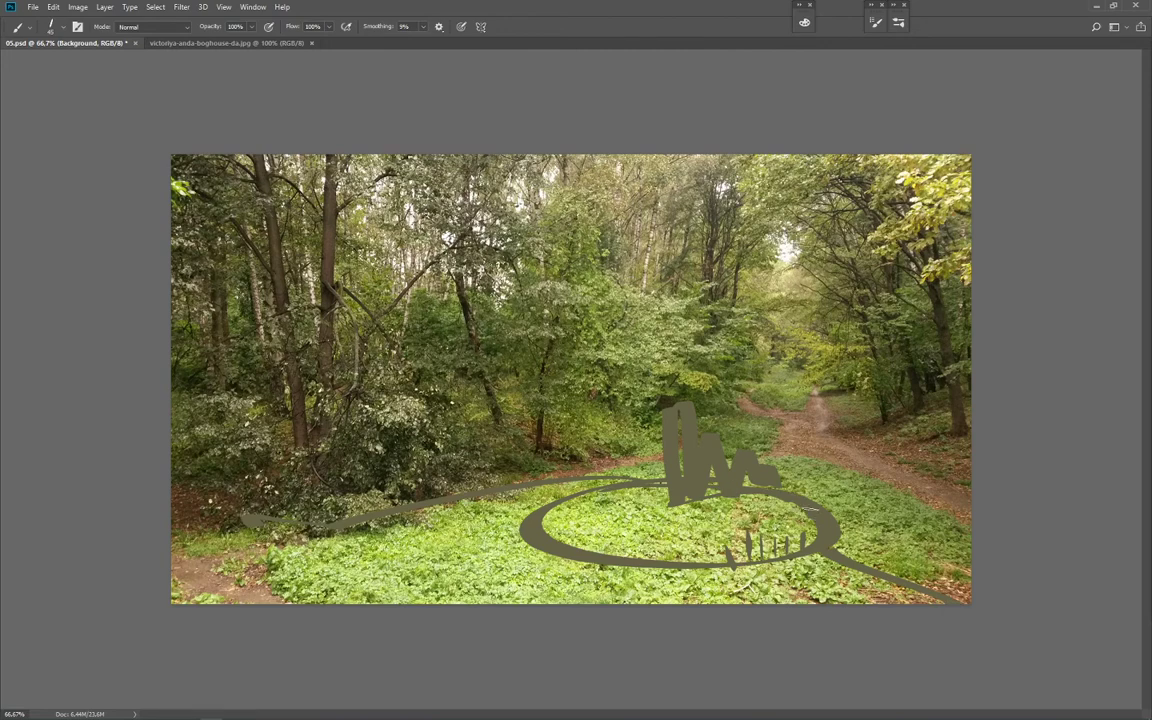
drag(663, 366, 665, 405)
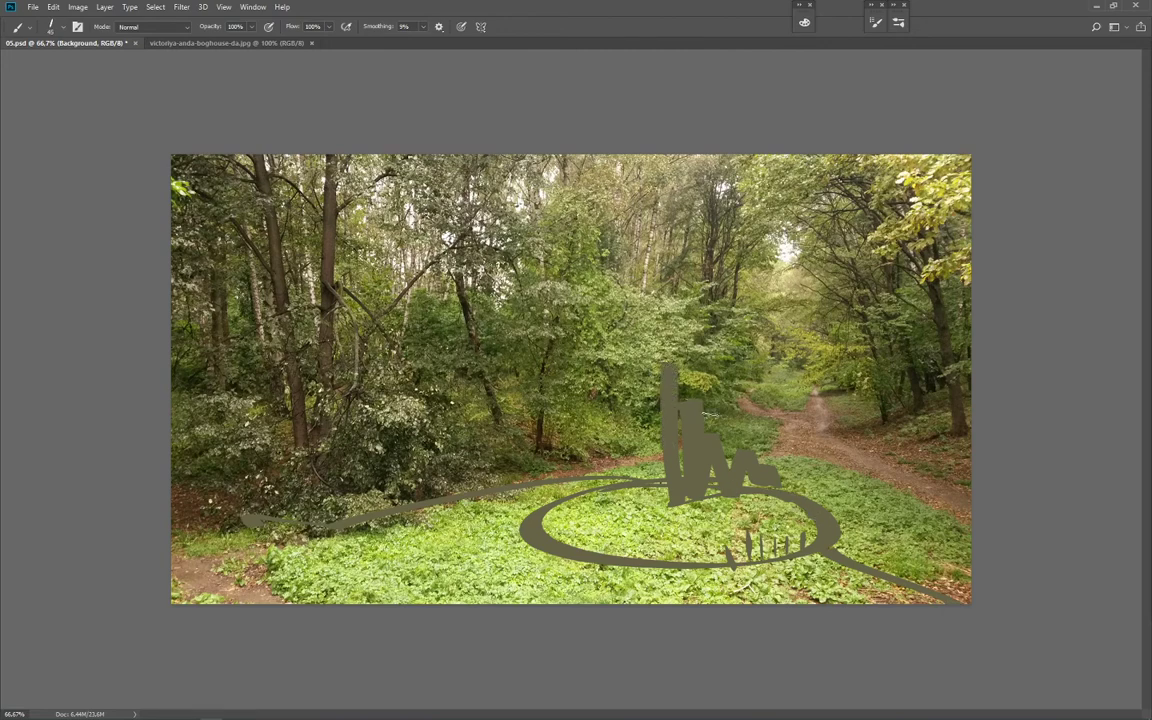
mouse_move(807, 457)
mouse_down()
mouse_move(807, 470)
mouse_move(782, 462)
mouse_up()
drag(806, 446, 783, 454)
click(838, 457)
Step: Paint roof-like strokes around the top of the sketched tower, varying the brush size
key(bracketright)
key(bracketright)
key(bracketright)
key(bracketright)
drag(669, 366, 587, 347)
key(bracketleft)
key(bracketleft)
drag(628, 369, 612, 384)
drag(690, 350, 752, 356)
drag(733, 374, 768, 396)
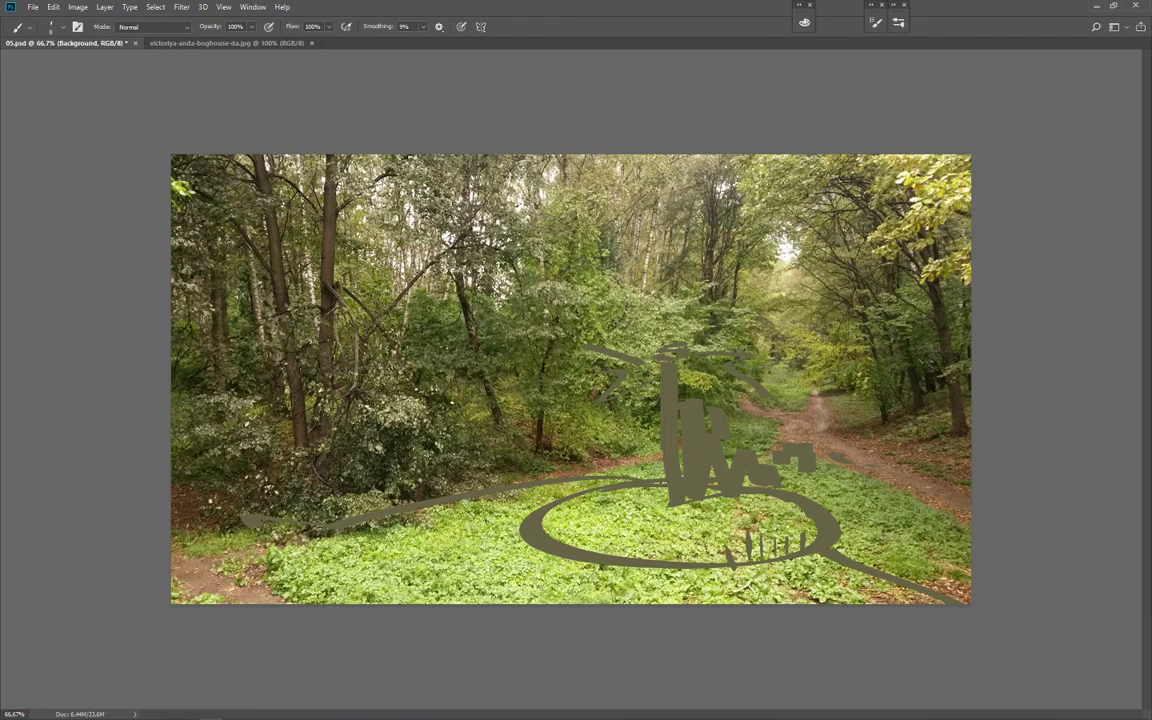
Step: Undo all the ellipse, tower and guide-line sketch strokes on the forest photo
key(ctrl+alt+z)
key(ctrl+alt+z)
key(ctrl+alt+z)
key(ctrl+alt+z)
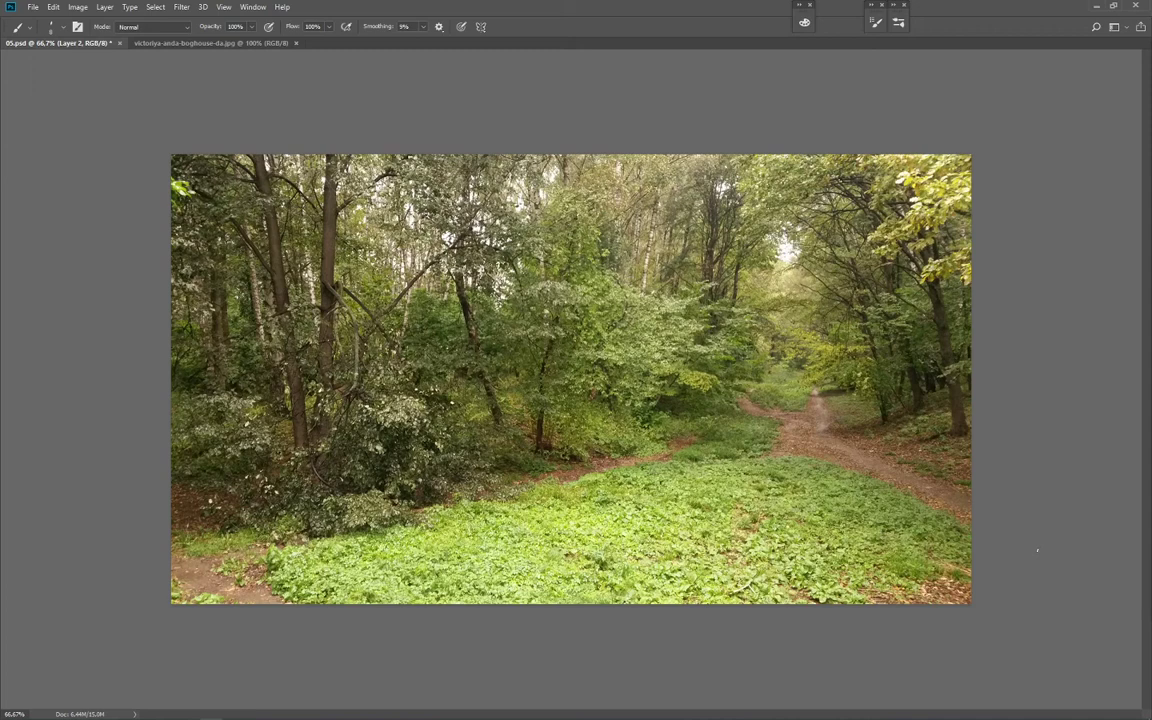
Step: Show the tower house layer, scale the house down and place it over the far end of the path
key(ctrl+alt+z)
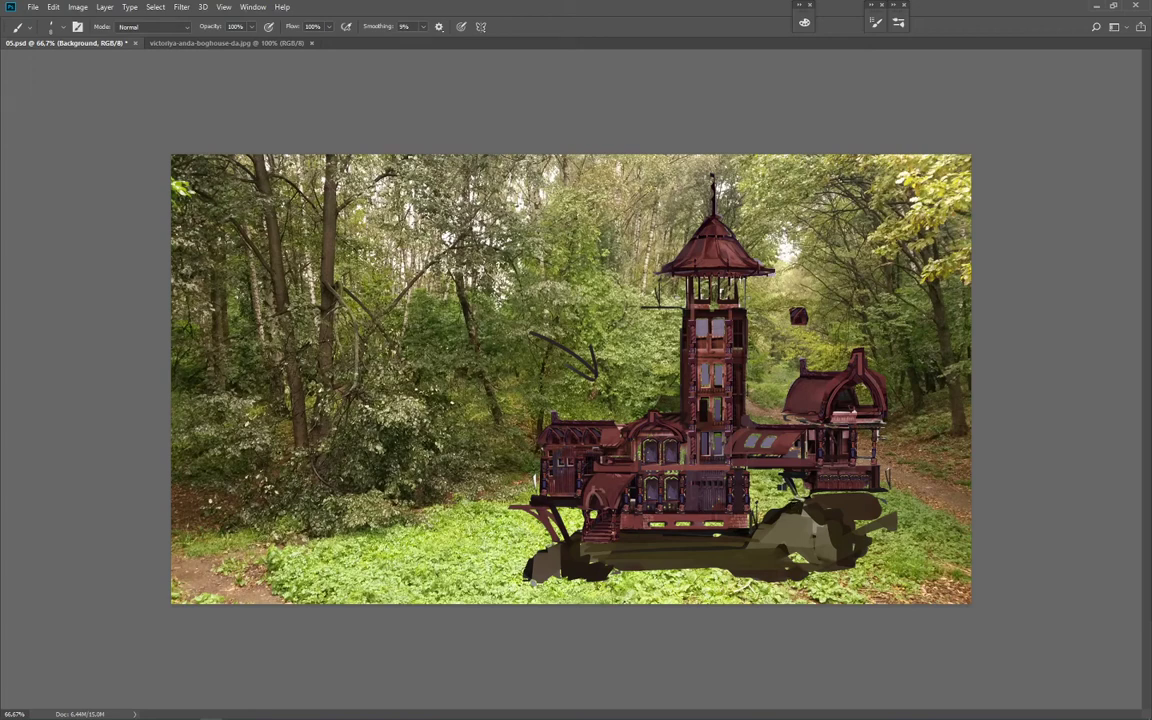
key(alt+bracketright)
key(ctrl+t)
drag(897, 173, 848, 243)
drag(784, 430, 856, 378)
key(Return)
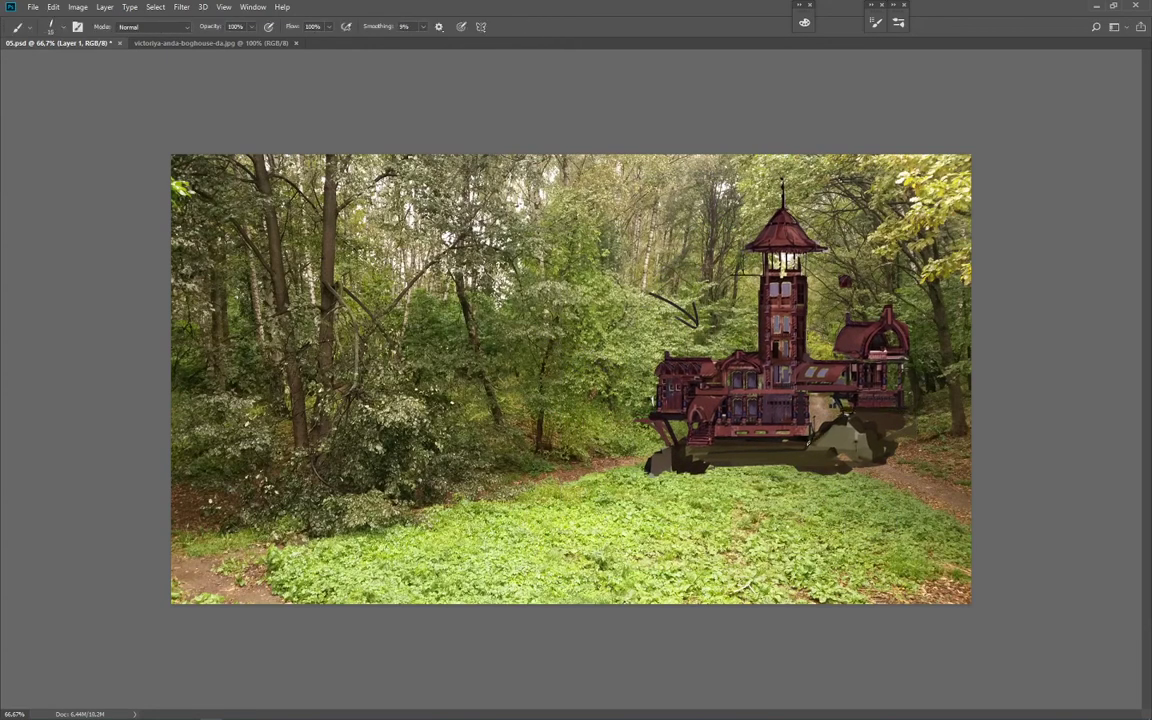
Step: Sketch dark angular ground lines running forward from the tower house's base across the clearing and path
mouse_move(661, 453)
mouse_down()
mouse_move(624, 502)
mouse_move(601, 511)
mouse_up()
key(bracketright)
key(bracketright)
drag(684, 451, 839, 511)
drag(816, 451, 949, 486)
drag(949, 486, 820, 511)
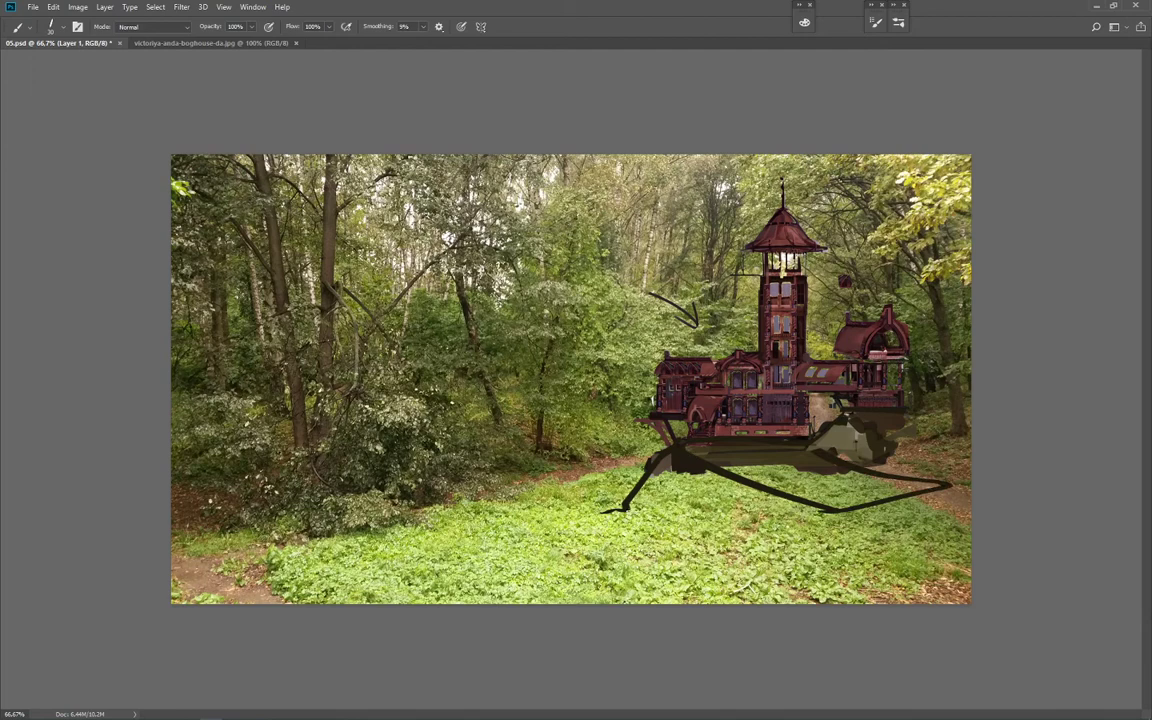
Step: Outline the foreground clearing and the tree slope behind it as separate planes with dark brush strokes
drag(630, 482, 612, 506)
mouse_move(645, 462)
mouse_down()
mouse_move(385, 470)
mouse_move(715, 566)
mouse_move(762, 563)
mouse_up()
drag(762, 563, 635, 505)
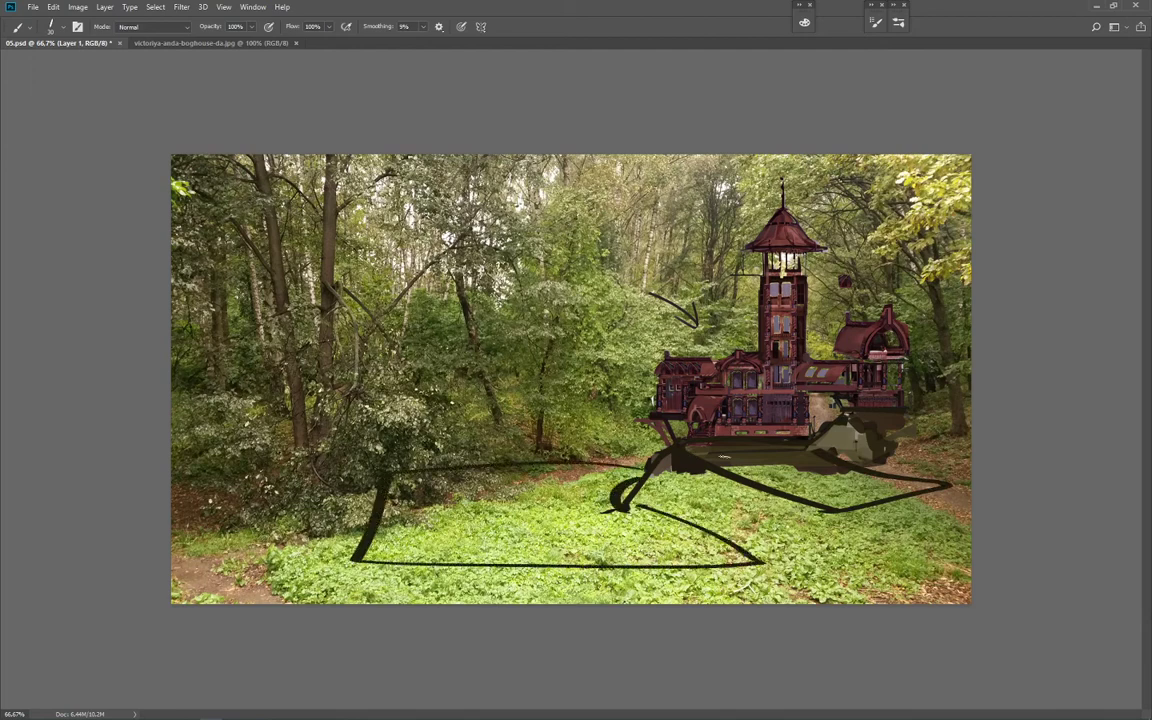
drag(225, 420, 540, 391)
drag(540, 391, 565, 450)
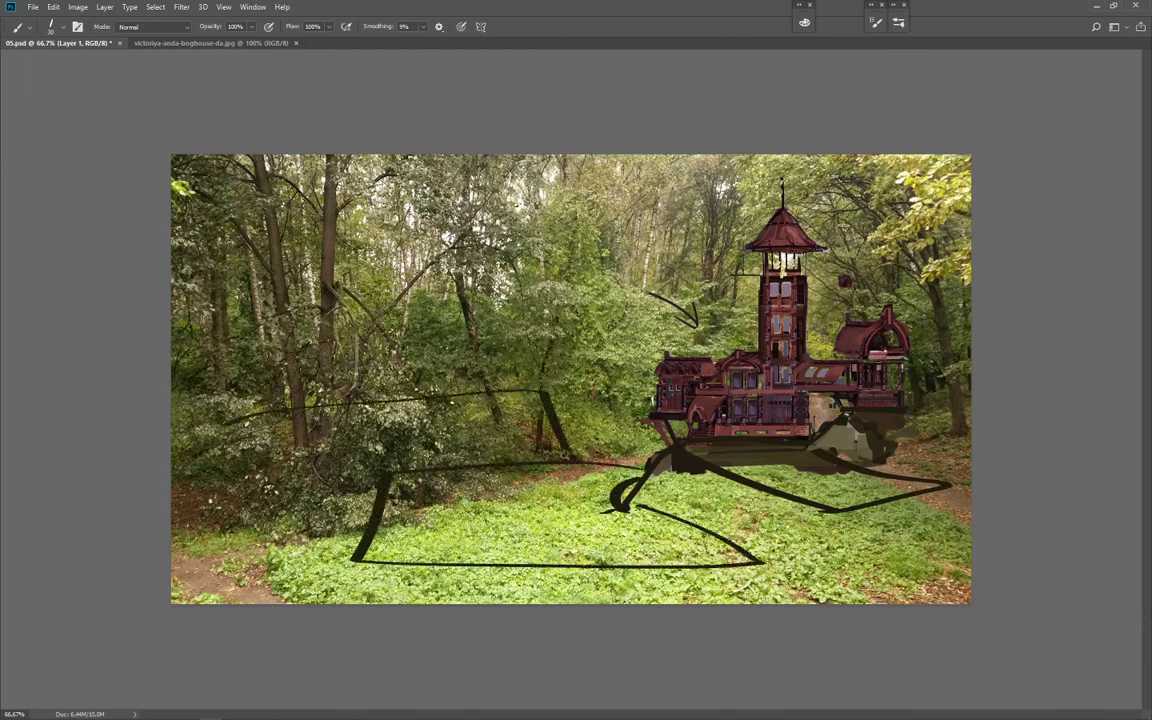
Step: Undo the dark ground-plane strokes drawn around the tower house
key(ctrl+z)
key(ctrl+z)
key(ctrl+z)
key(ctrl+z)
key(ctrl+z)
key(ctrl+z)
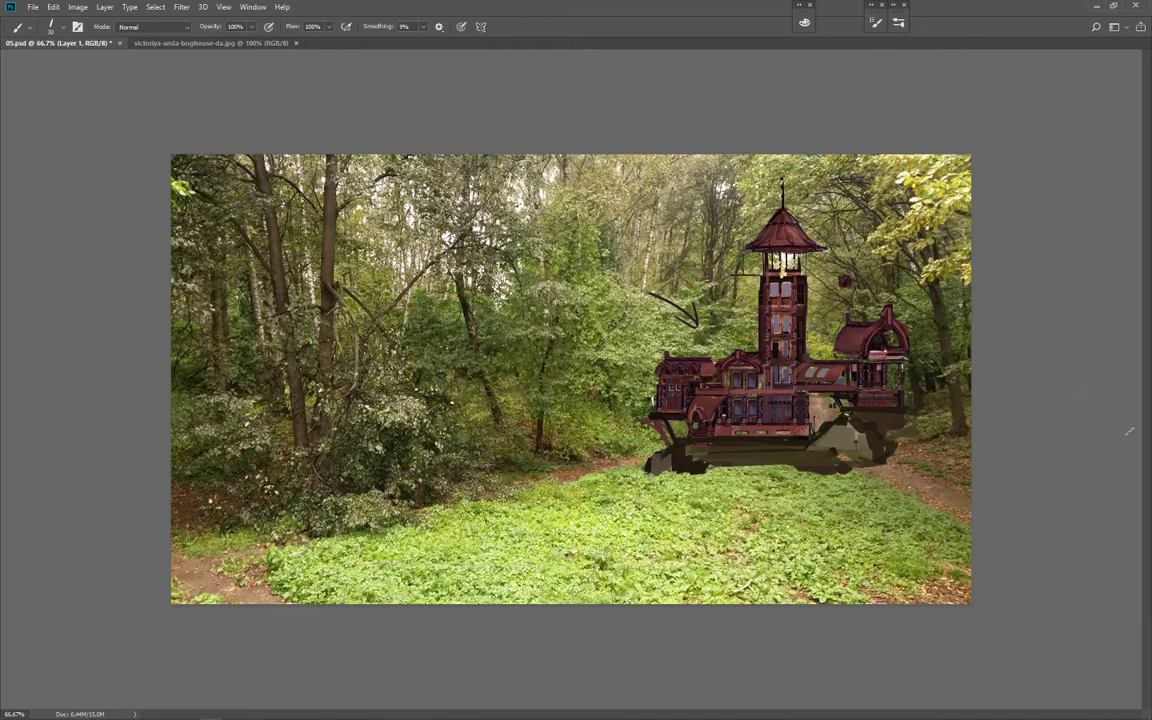
Step: Hide the tower house, copy the entire forest photo to a new layer and add an empty layer
key(ctrl+comma)
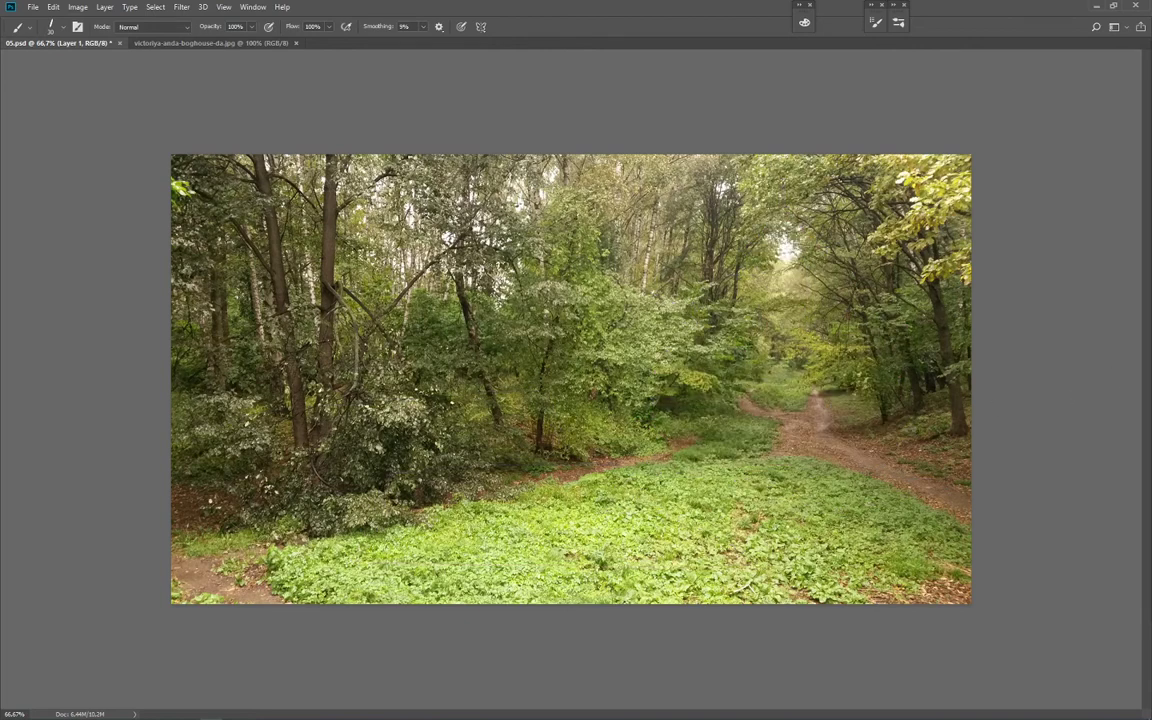
key(ctrl+z)
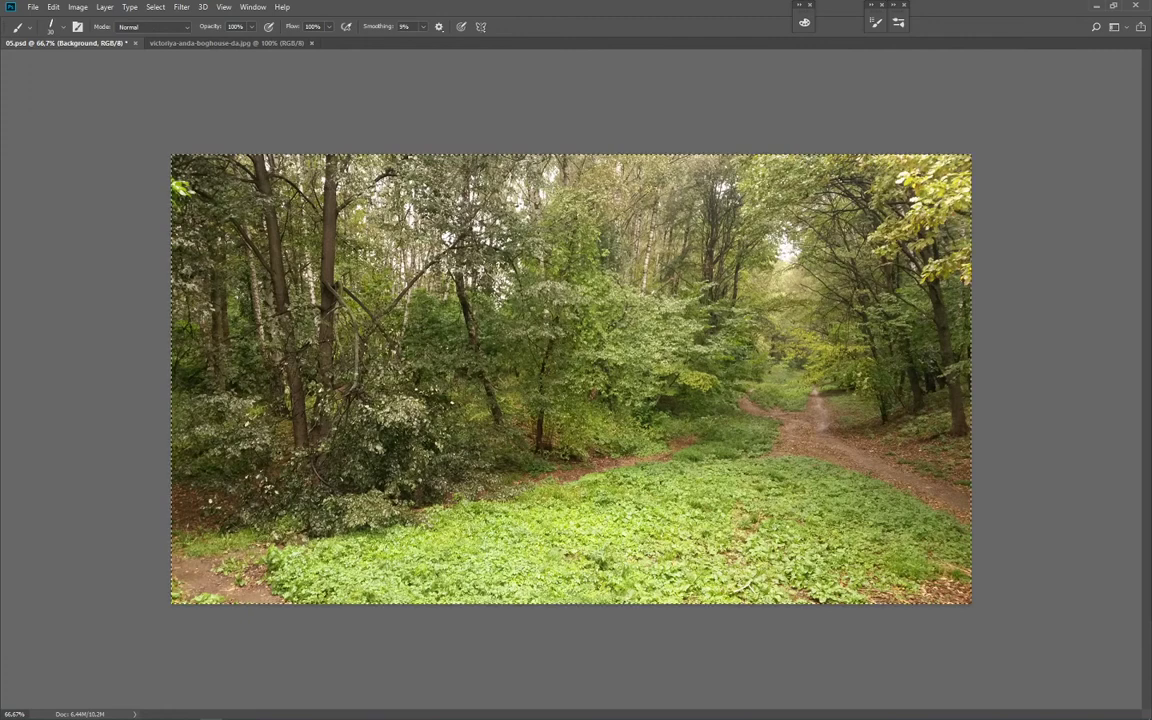
key(ctrl+shift+z)
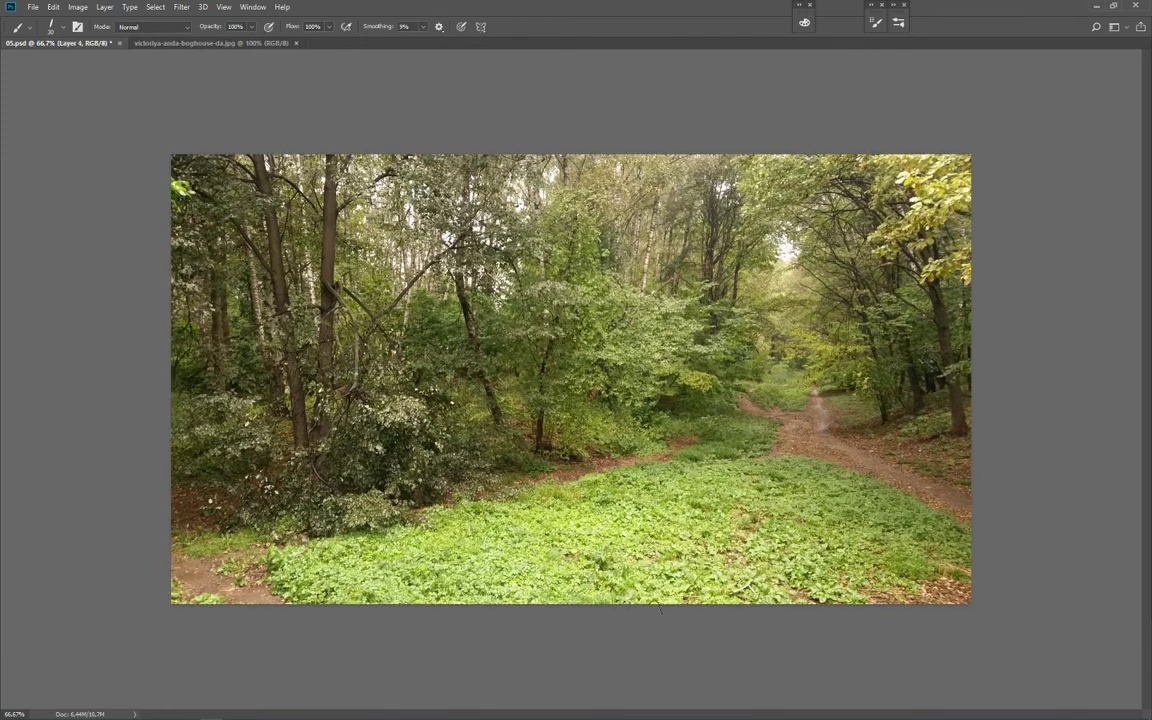
Step: Fill the empty layer with light gray, fade it over the forest and place it beneath the forest copy
key(g)
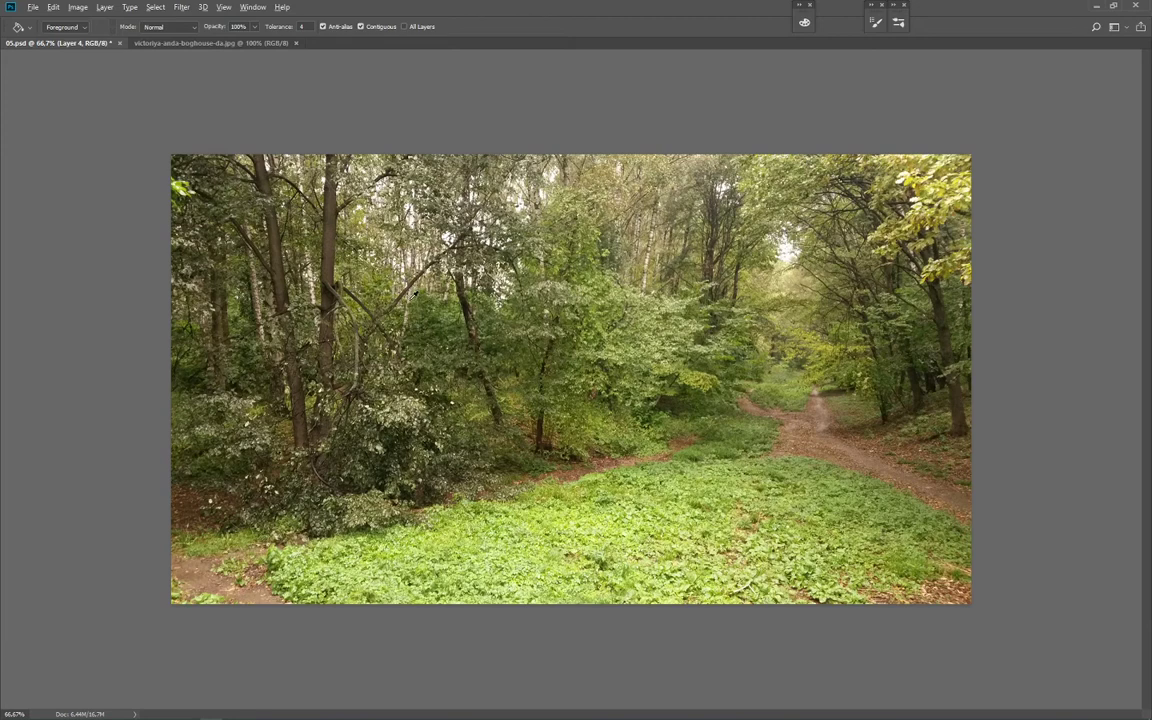
alt+click(412, 299)
click(506, 415)
key(ctrl+shift+u)
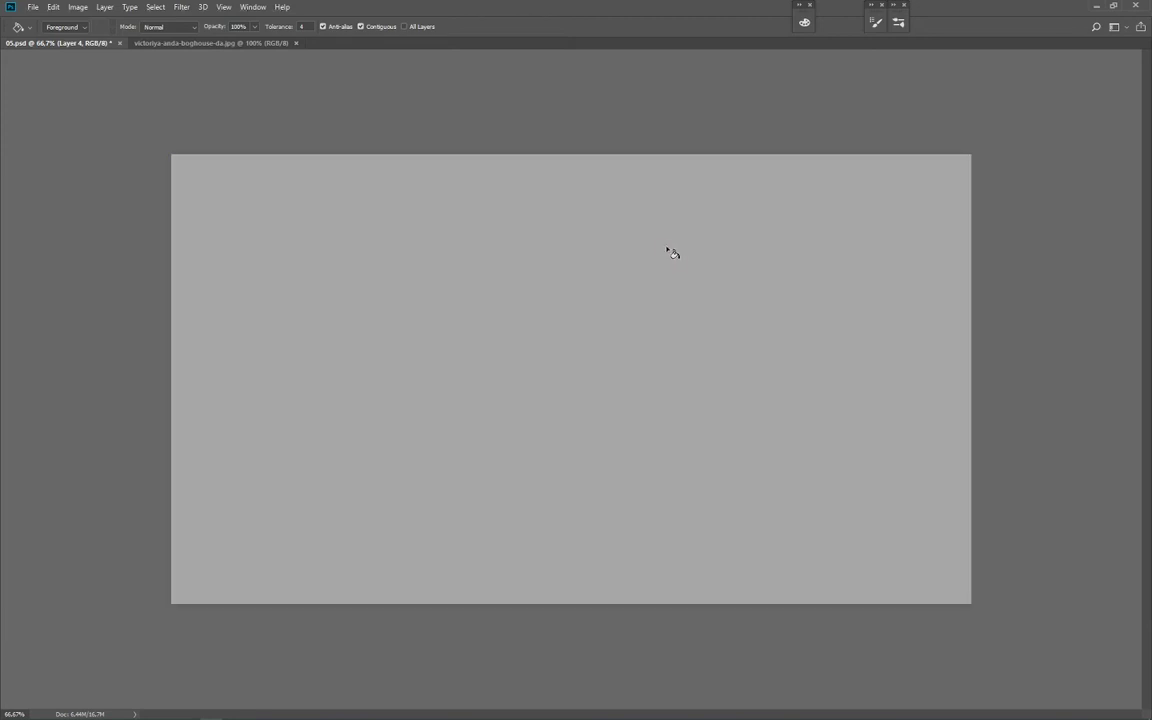
key(ctrl+alt+z)
key(ctrl+alt+z)
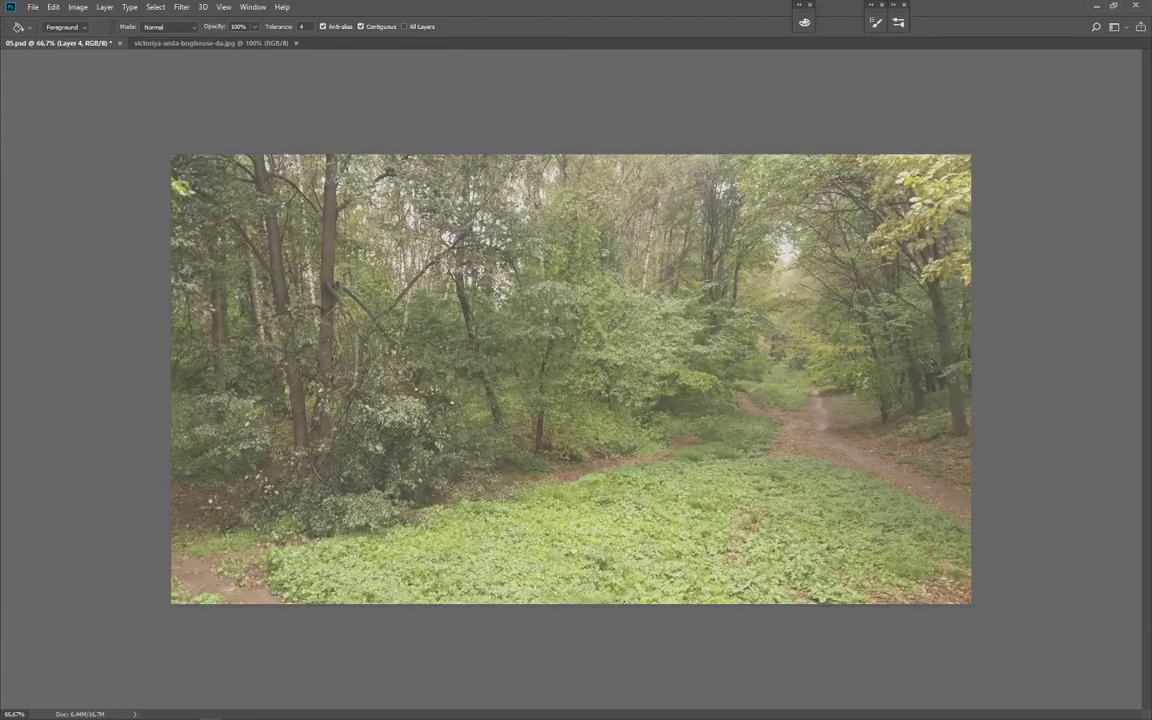
key(ctrl+alt+z)
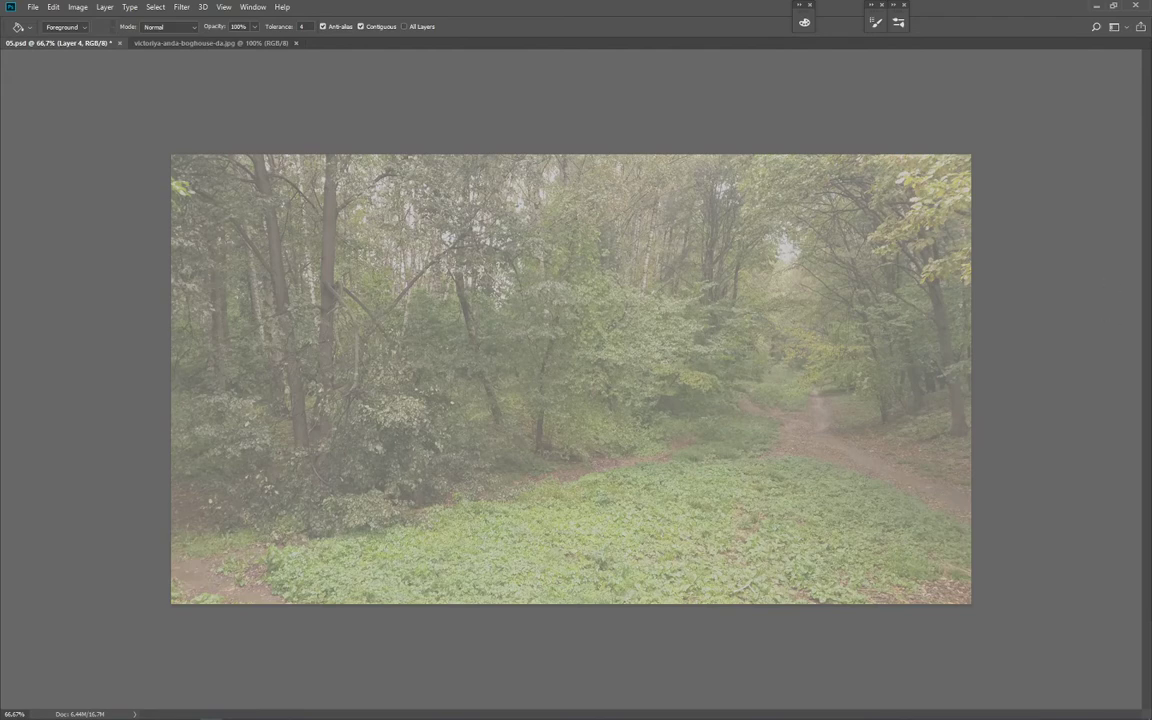
key(ctrl+alt+z)
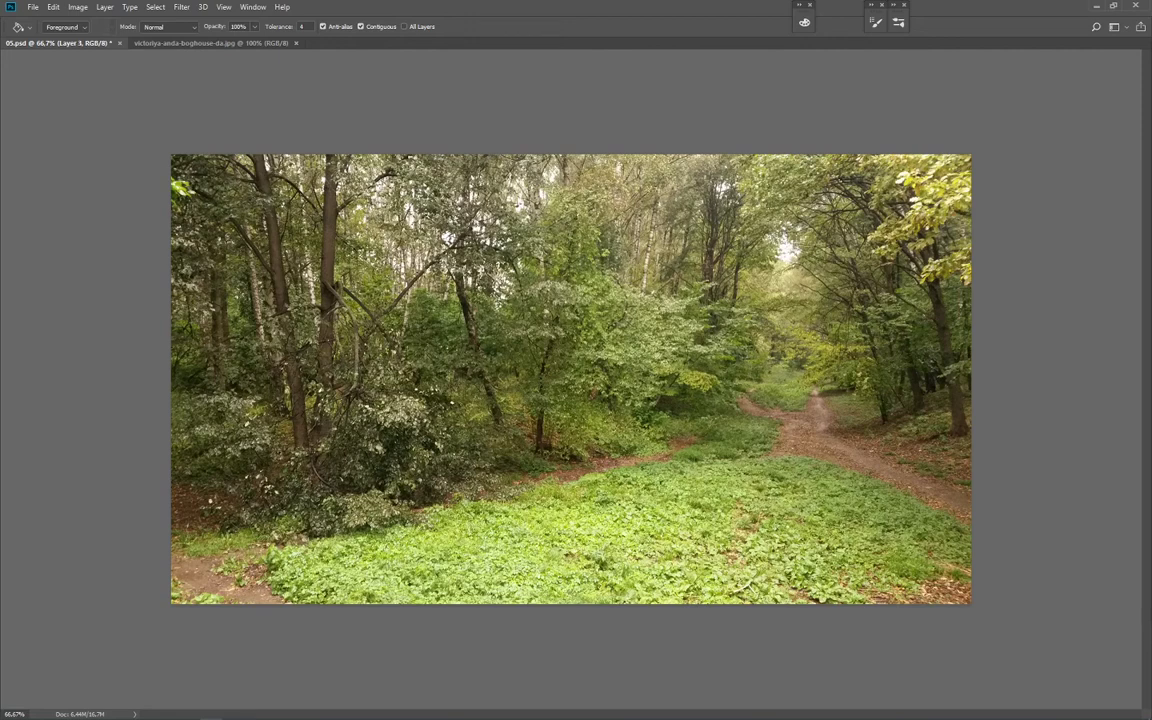
Step: Abandon the started lasso selection and flip the whole image horizontally
key(l)
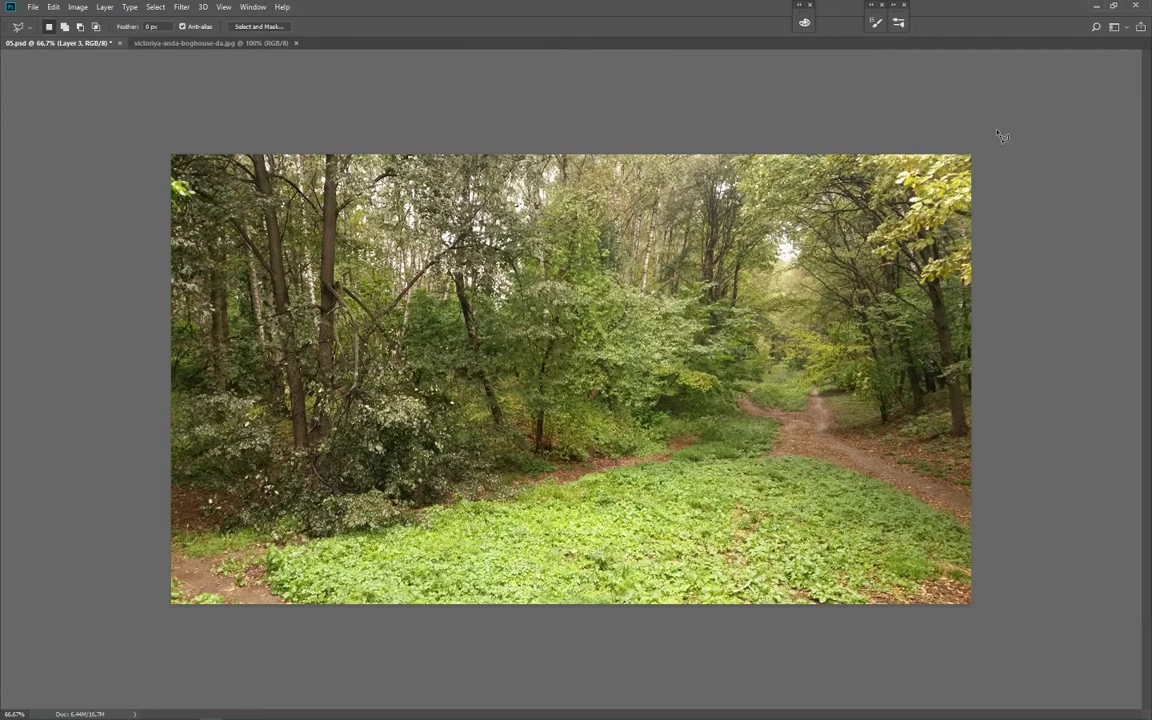
click(964, 131)
click(726, 145)
key(Escape)
key(ctrl+shift+h)
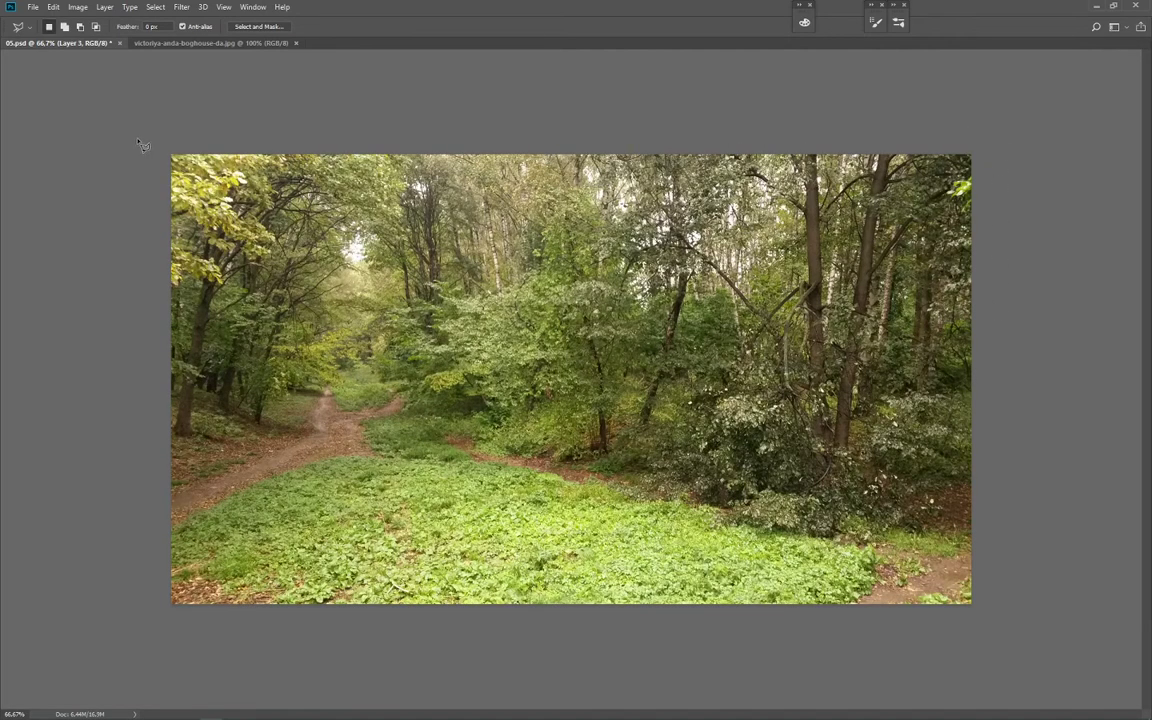
Step: Lasso the grassy clearing, path and adjoining trees with the Polygonal Lasso and cut them onto a separate layer
mouse_move(140, 144)
mouse_down()
mouse_move(349, 128)
mouse_move(360, 377)
mouse_move(473, 416)
mouse_move(477, 452)
mouse_move(823, 566)
mouse_move(909, 554)
mouse_move(947, 583)
mouse_move(818, 637)
mouse_move(551, 673)
mouse_move(151, 655)
mouse_move(133, 646)
mouse_move(99, 262)
mouse_move(114, 187)
mouse_move(140, 207)
mouse_up()
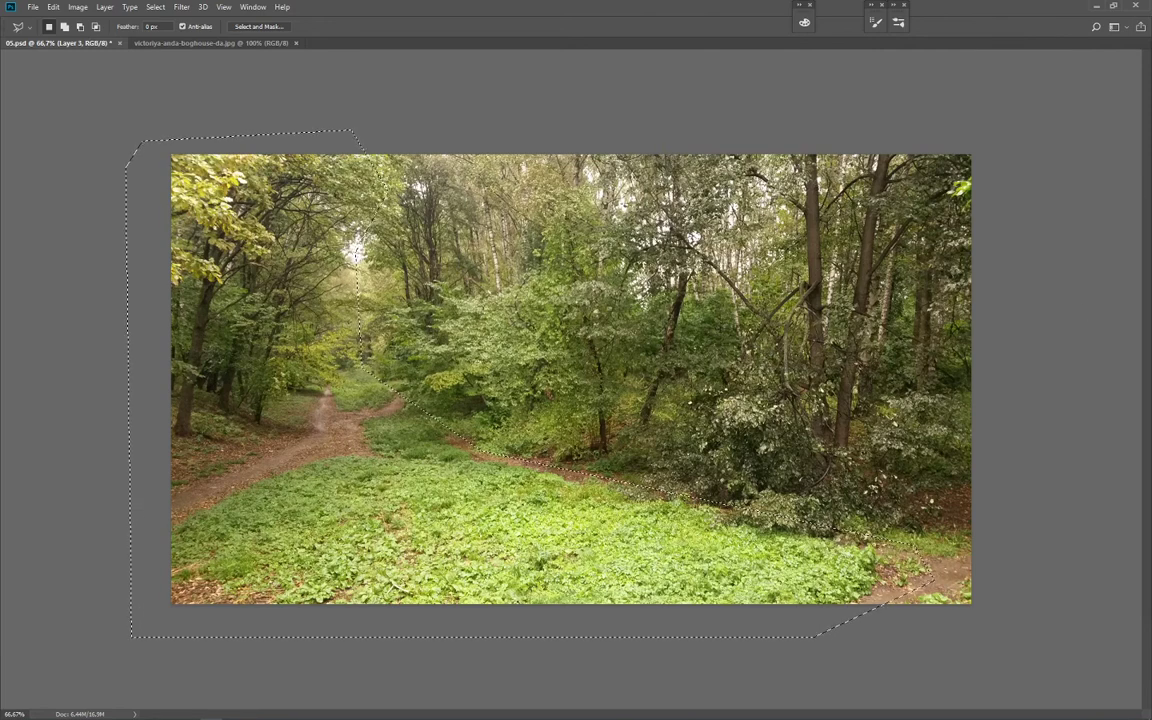
key(ctrl+x)
key(ctrl+v)
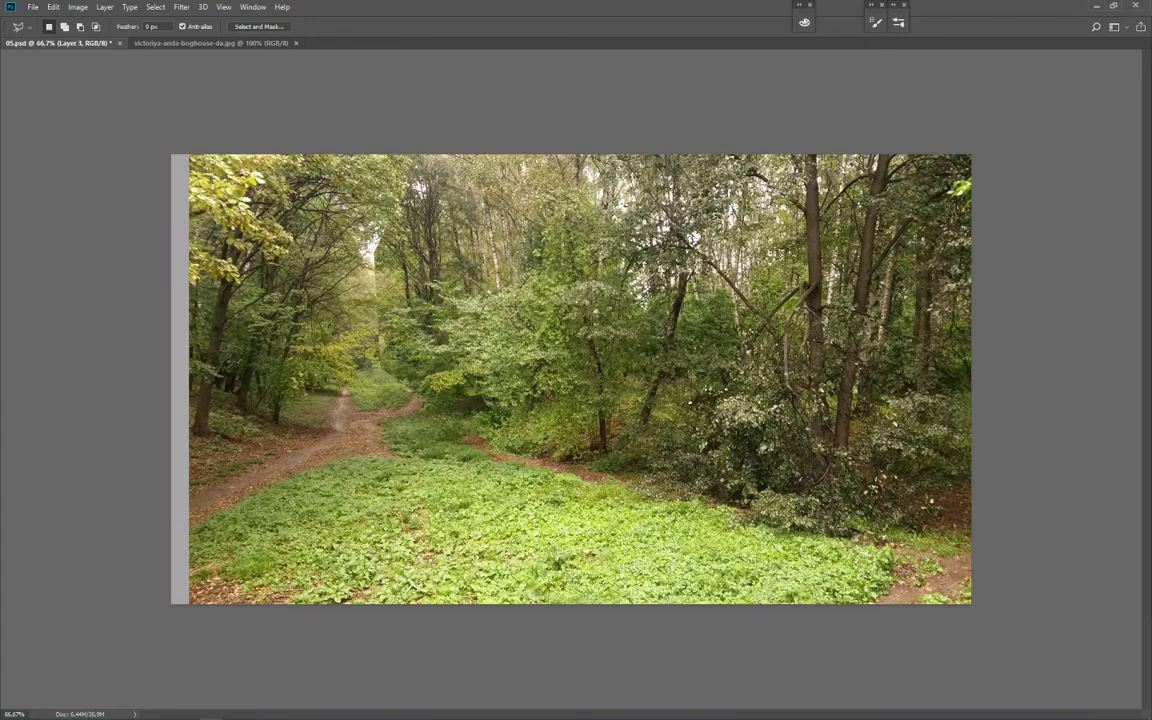
Step: Scale the cut foreground piece down in two passes and fit it into the canvas's lower-left corner
key(ctrl+t)
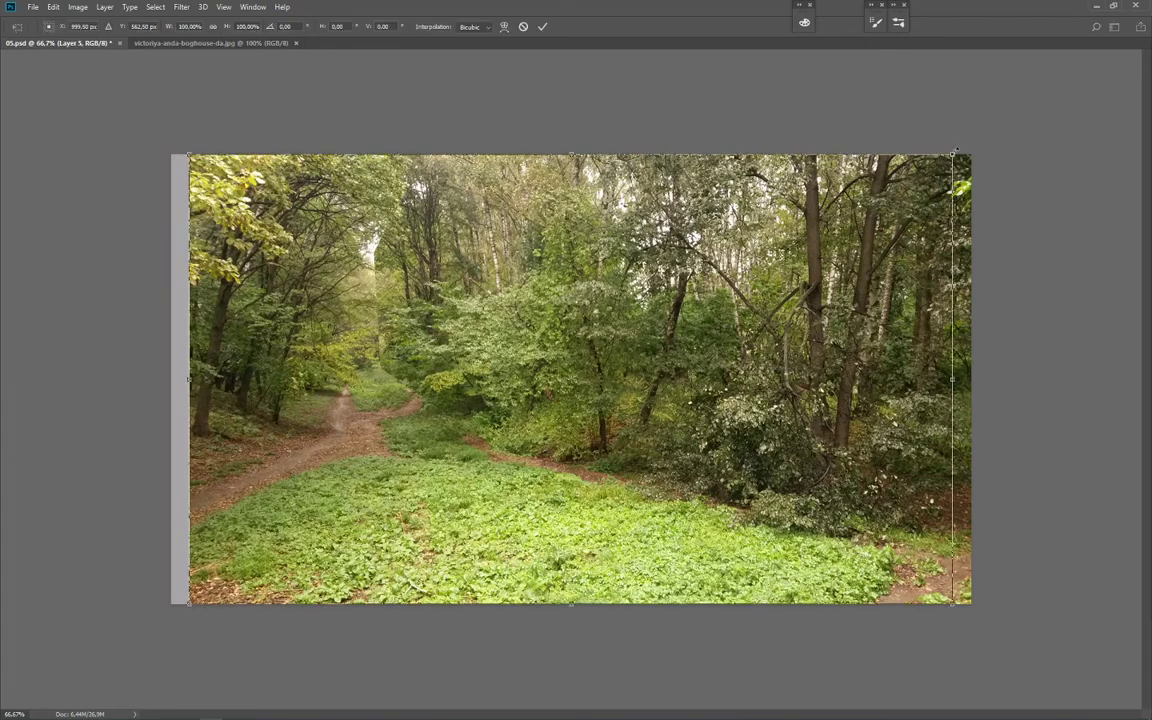
drag(966, 155, 706, 298)
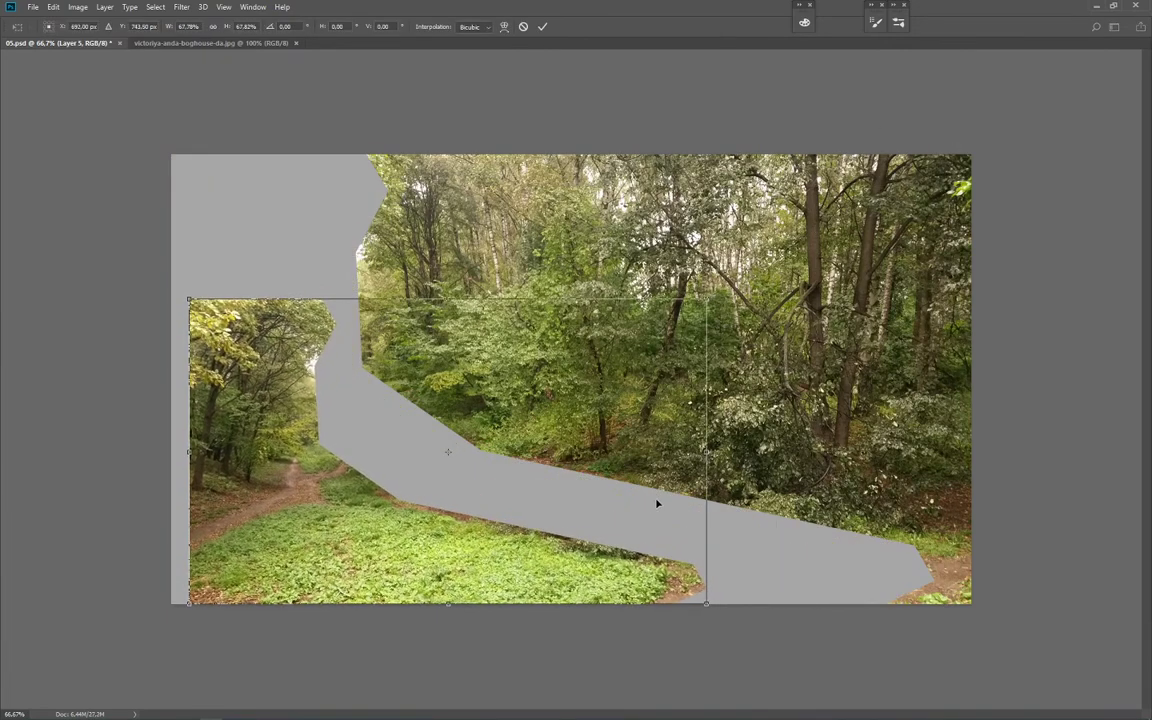
drag(656, 501, 639, 504)
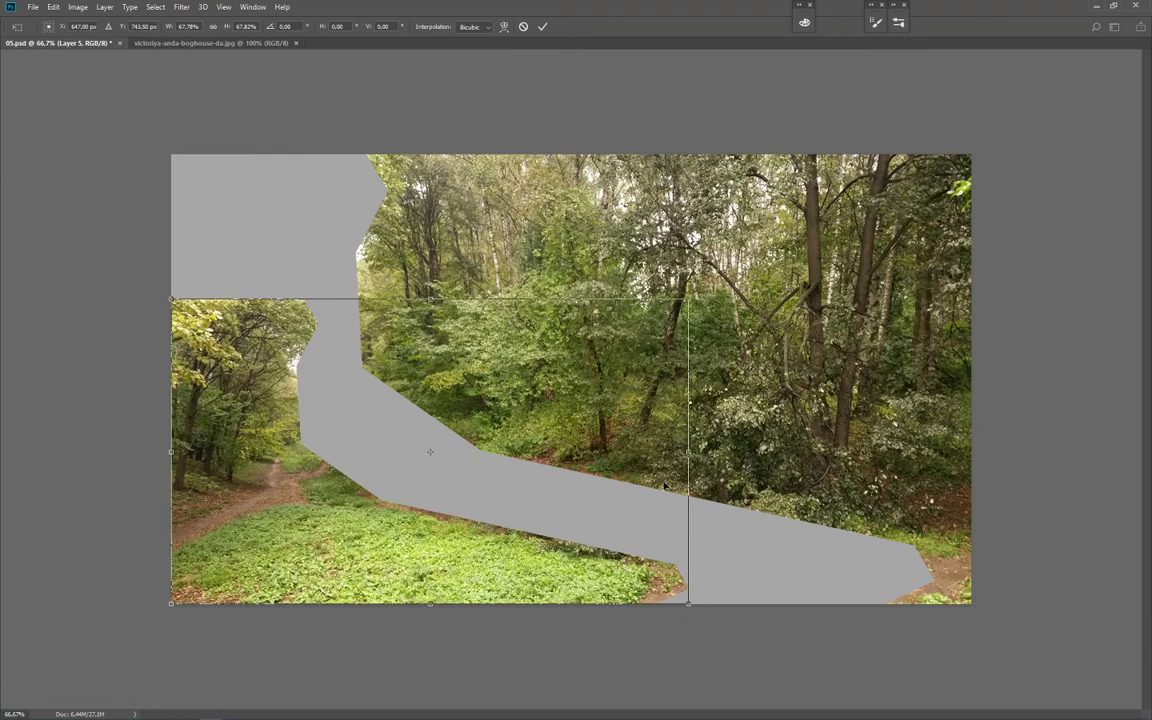
drag(688, 298, 623, 341)
key(Return)
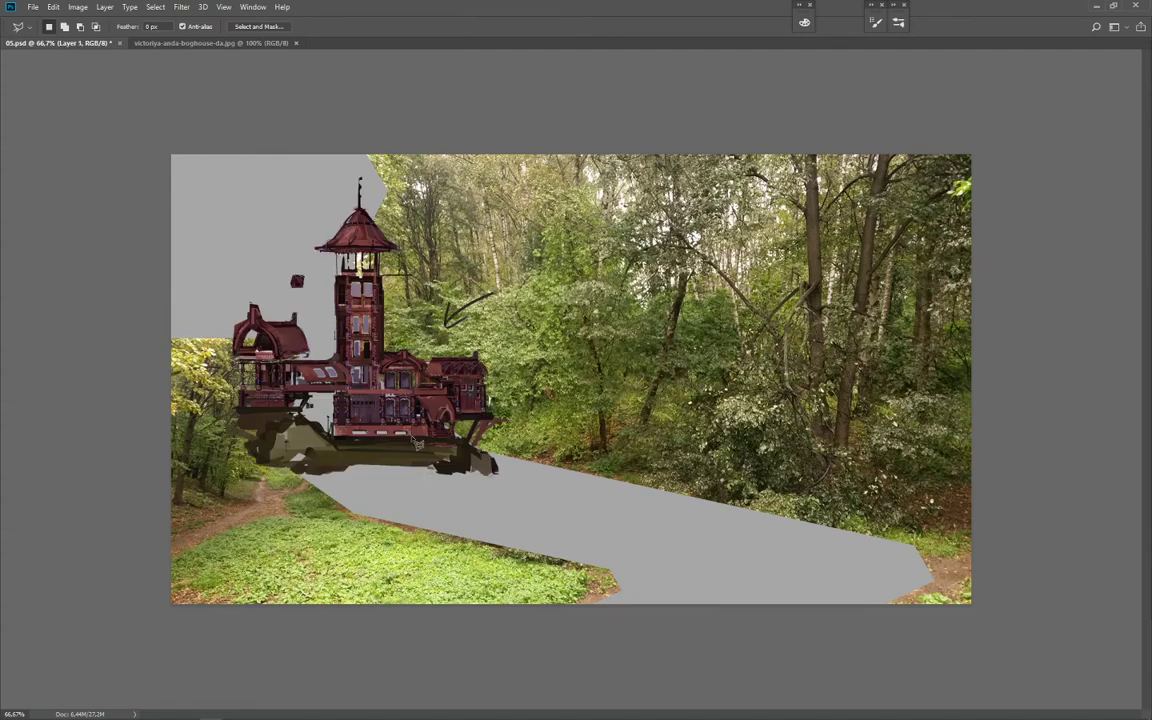
Step: Move the tower house over the forest, enlarge it to about 136% and bring it down over the grassy foreground
drag(418, 441, 525, 399)
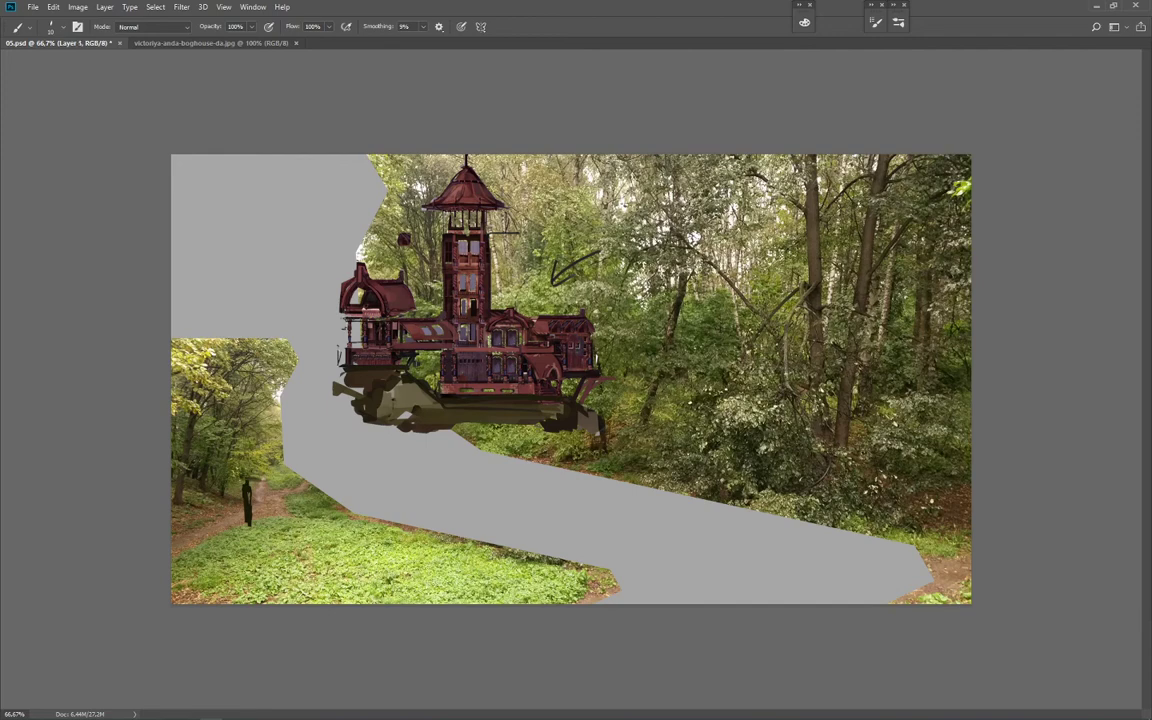
key(ctrl+t)
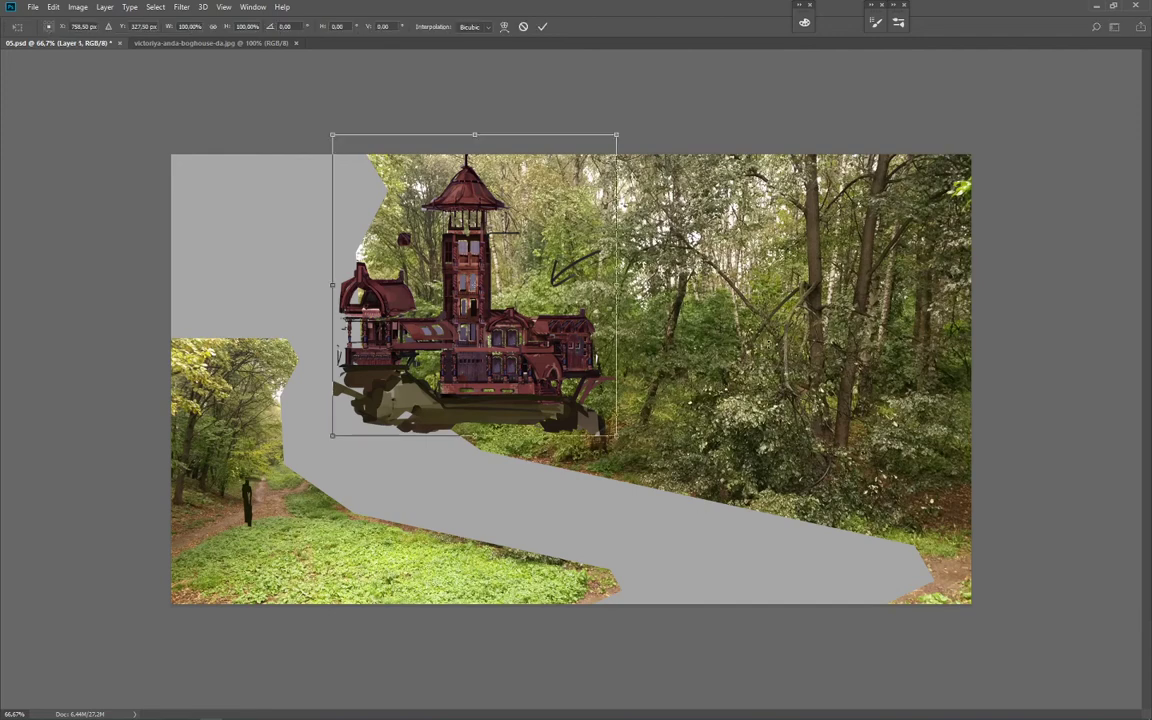
drag(616, 134, 683, 64)
drag(469, 415, 741, 398)
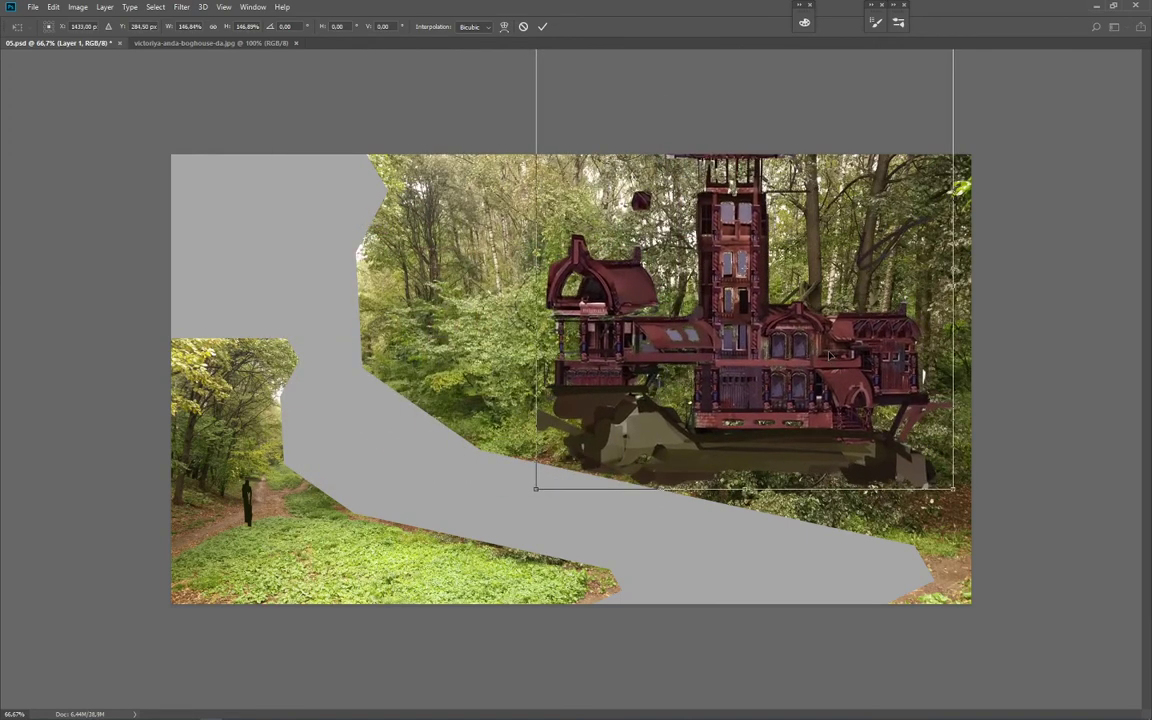
drag(843, 355, 821, 350)
drag(828, 280, 725, 265)
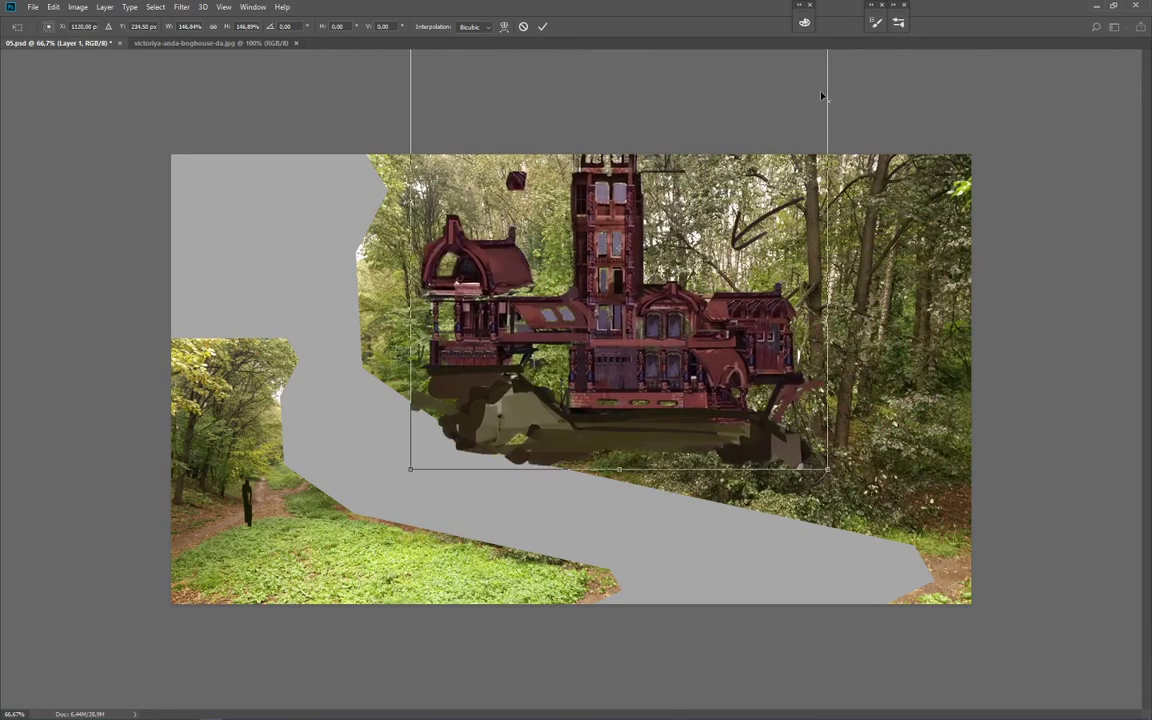
drag(830, 468, 814, 455)
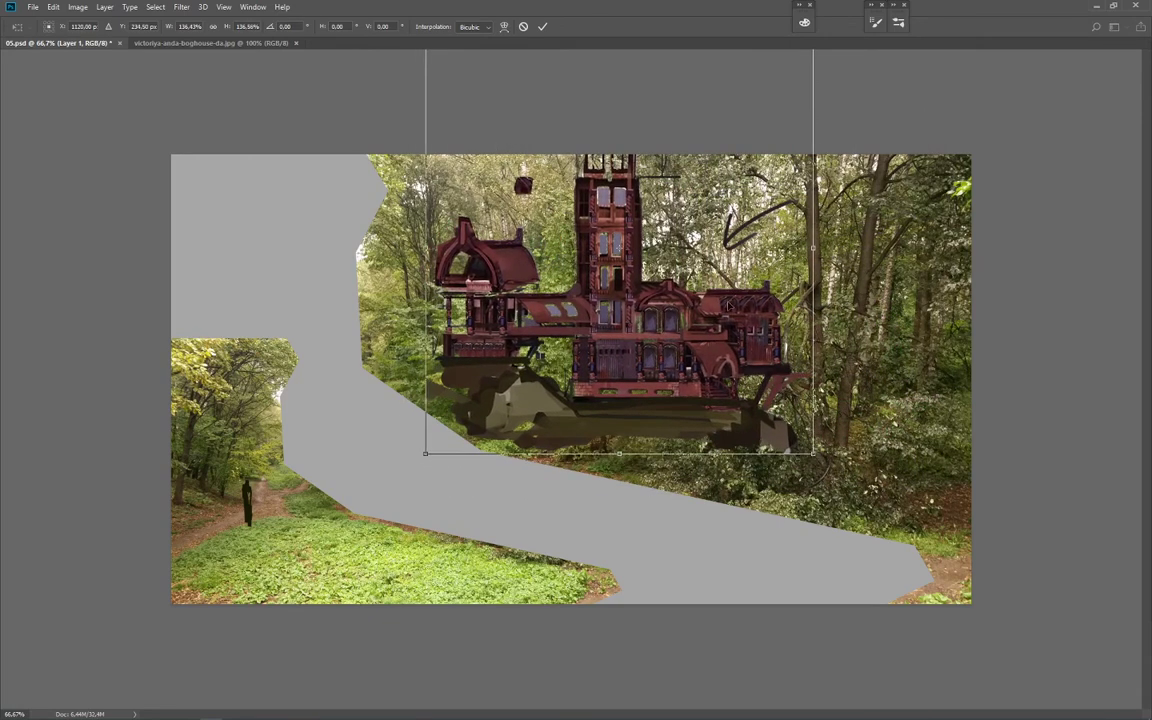
drag(728, 300, 548, 471)
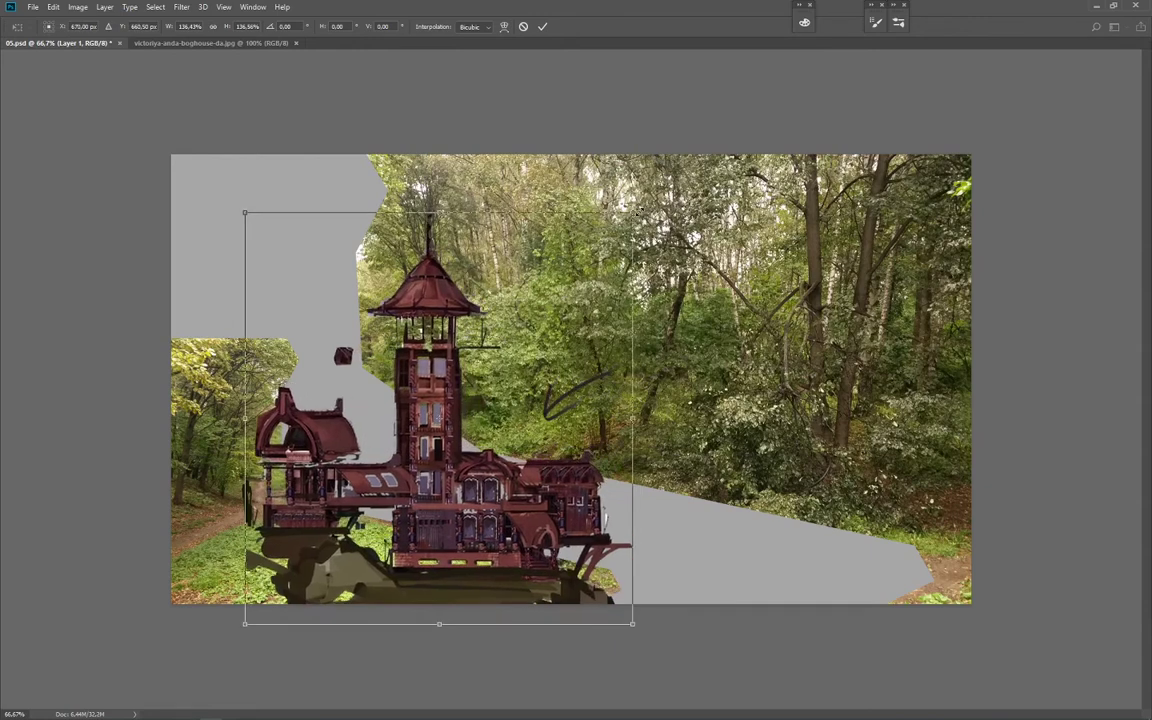
Step: Enlarge the tower house further to about 230%, repositioning it so it spans most of the canvas
drag(636, 212, 700, 157)
drag(481, 545, 530, 505)
drag(741, 121, 799, 74)
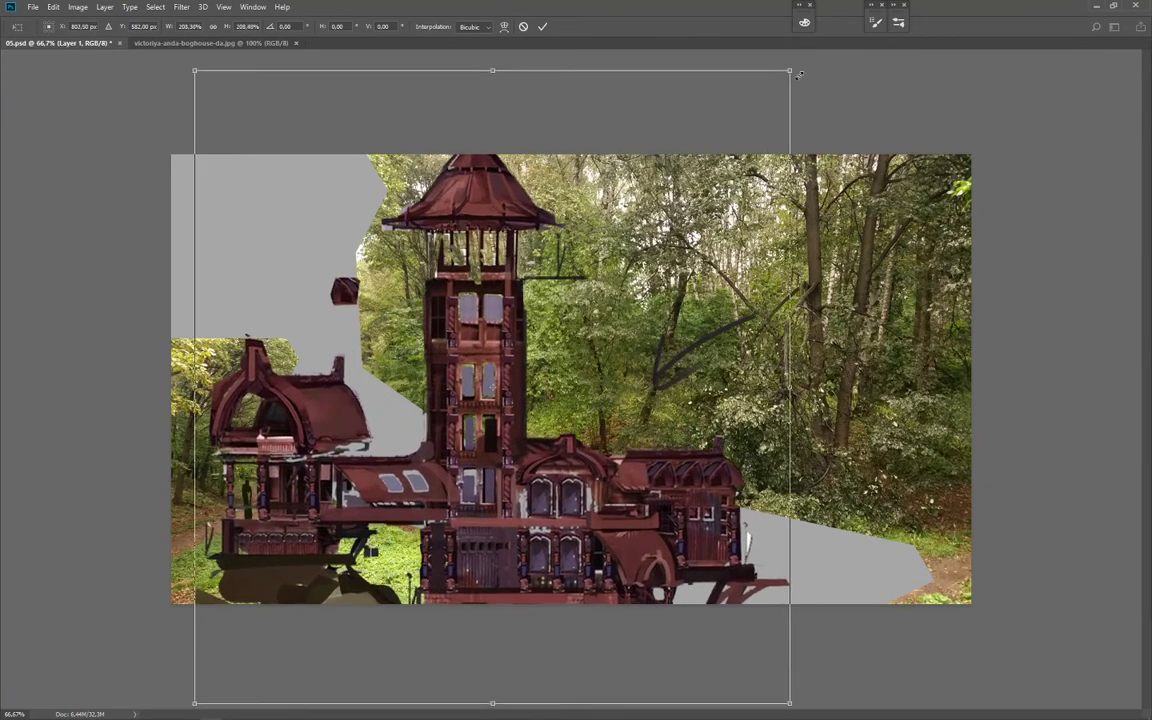
drag(609, 550, 658, 522)
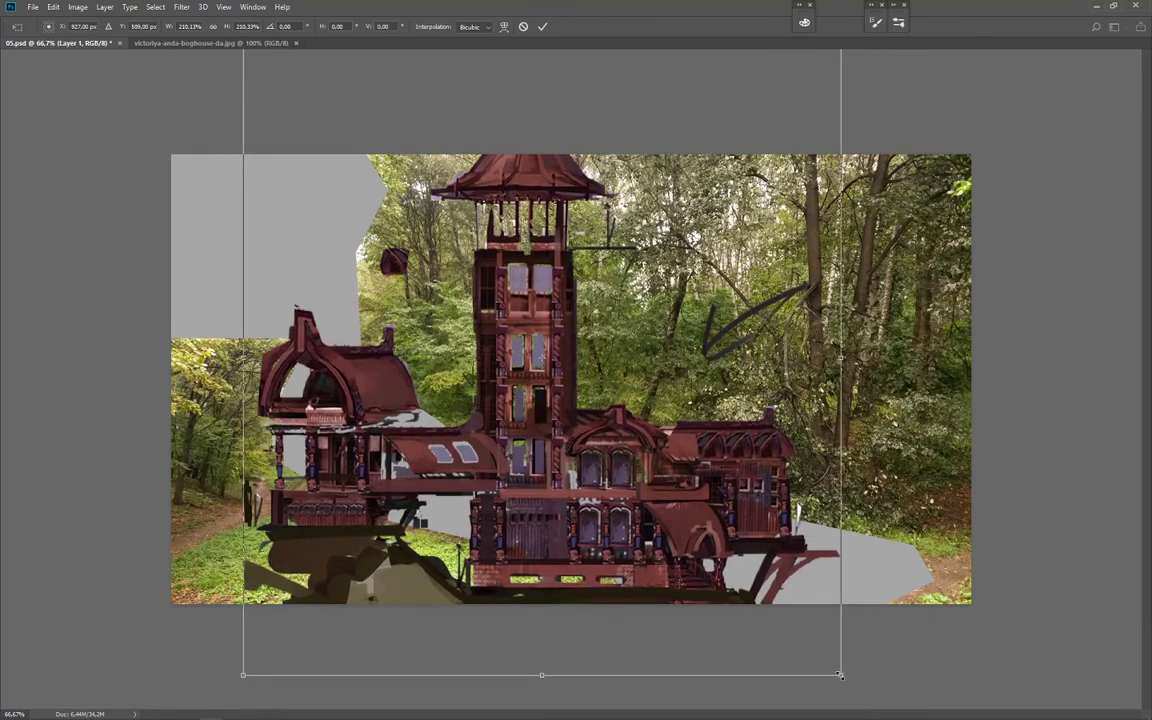
drag(840, 676, 896, 690)
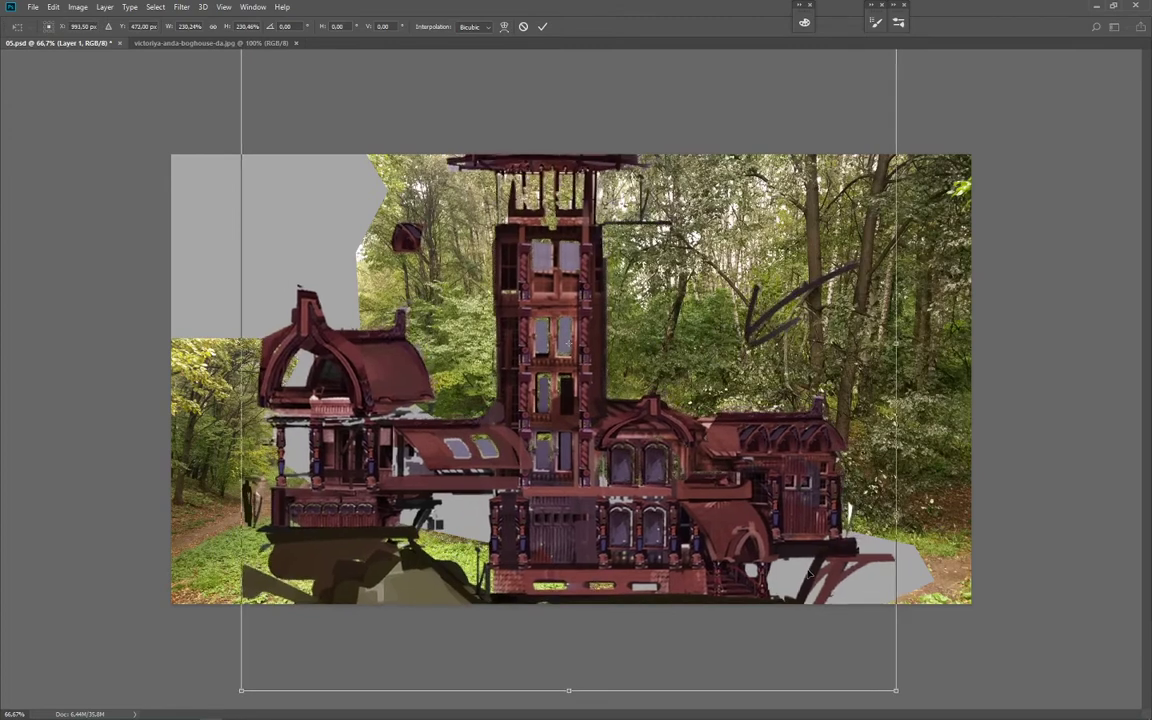
drag(728, 519, 727, 519)
key(Return)
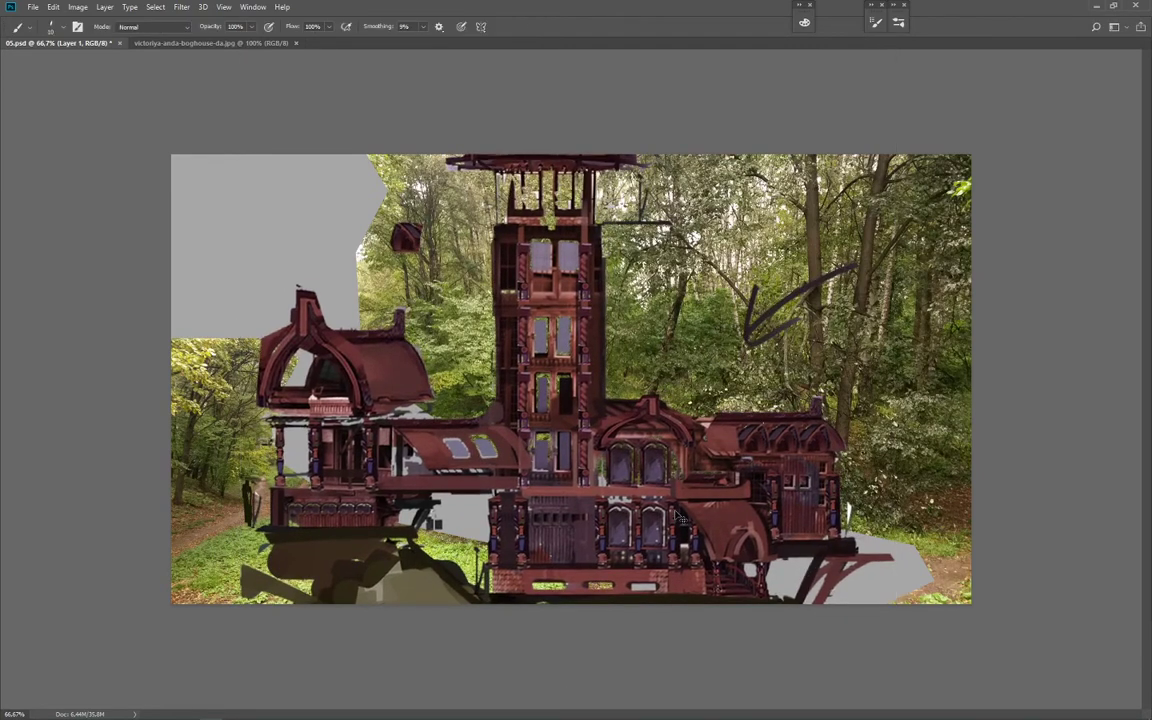
Step: Shift the house clear of the grassy foreground piece, scale both down together and fit them against the canvas's left edge
drag(547, 551, 787, 531)
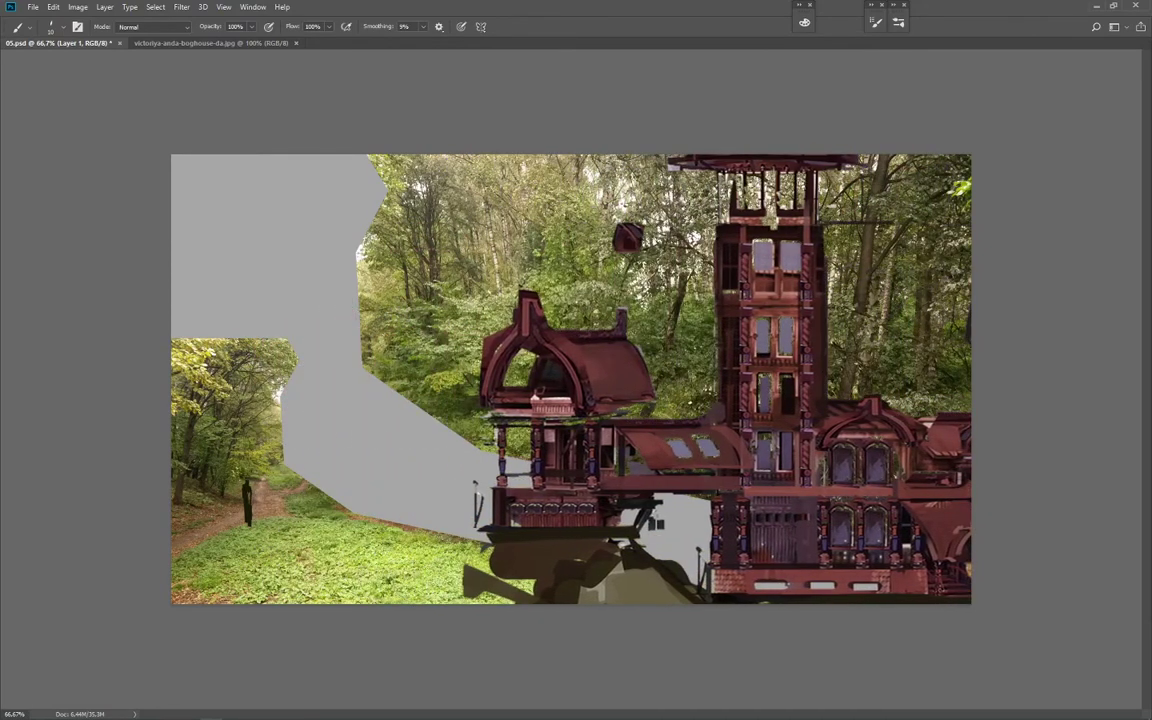
key(ctrl+t)
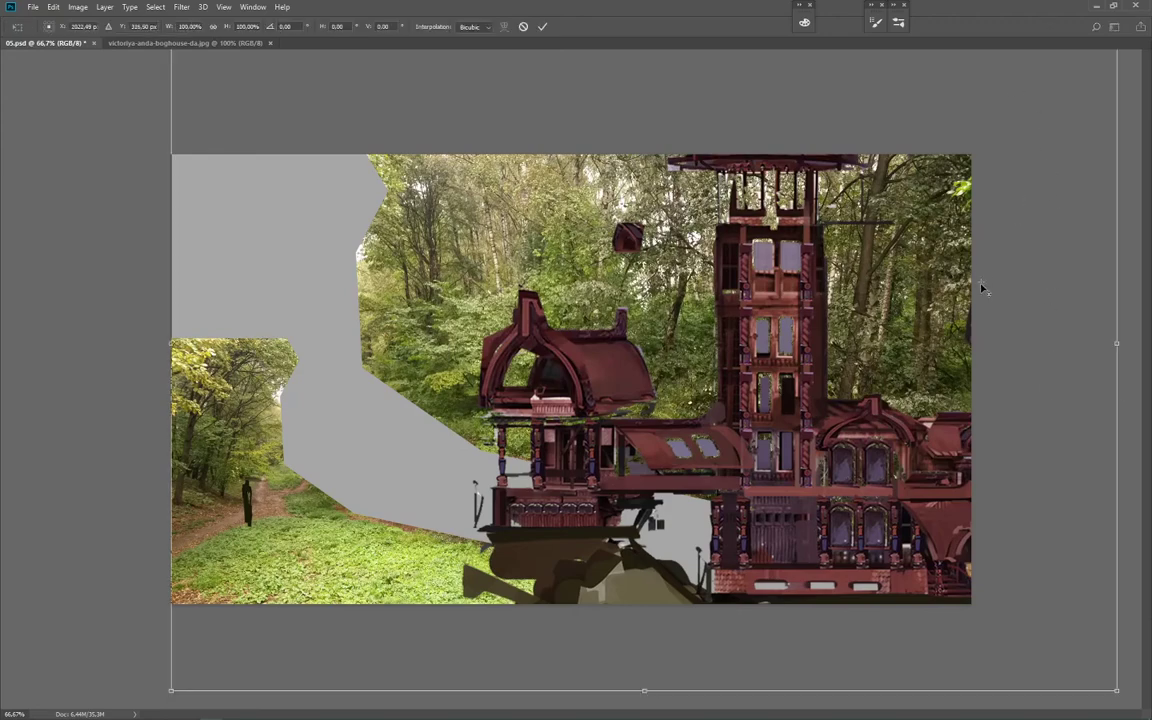
drag(1114, 690, 1042, 549)
drag(879, 443, 595, 508)
key(Return)
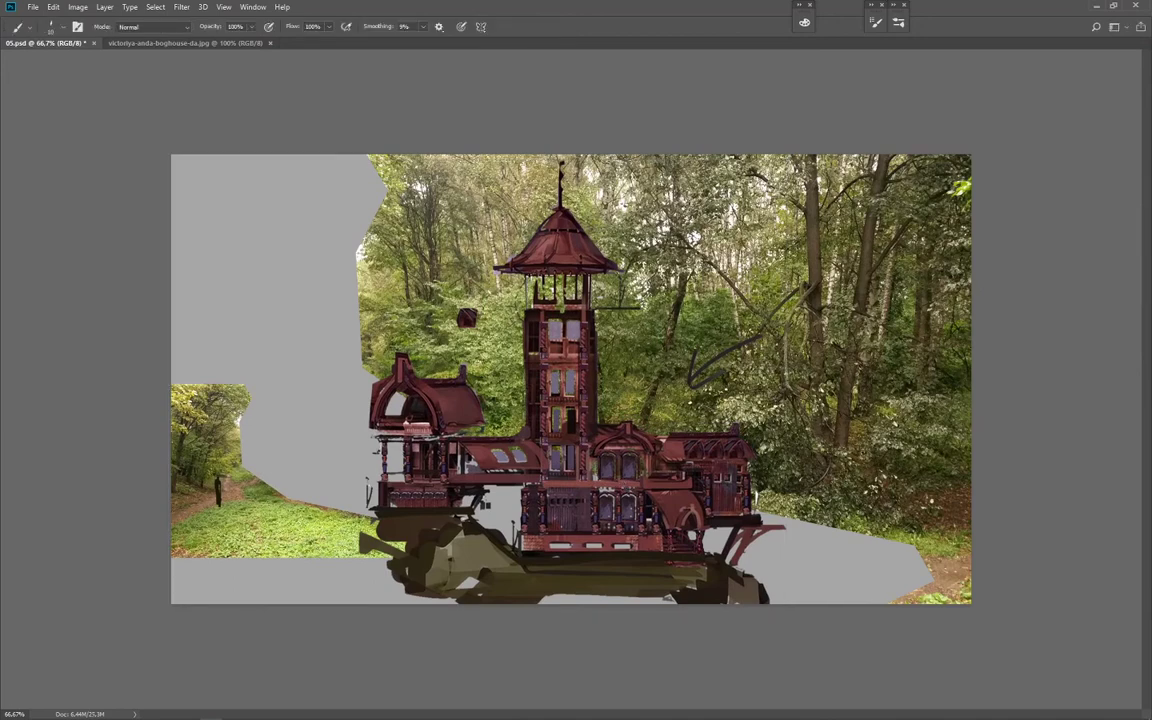
Step: Move only the house onto the forest slope and skew its right side downward by about 11° to follow the slope
key(ctrl+e)
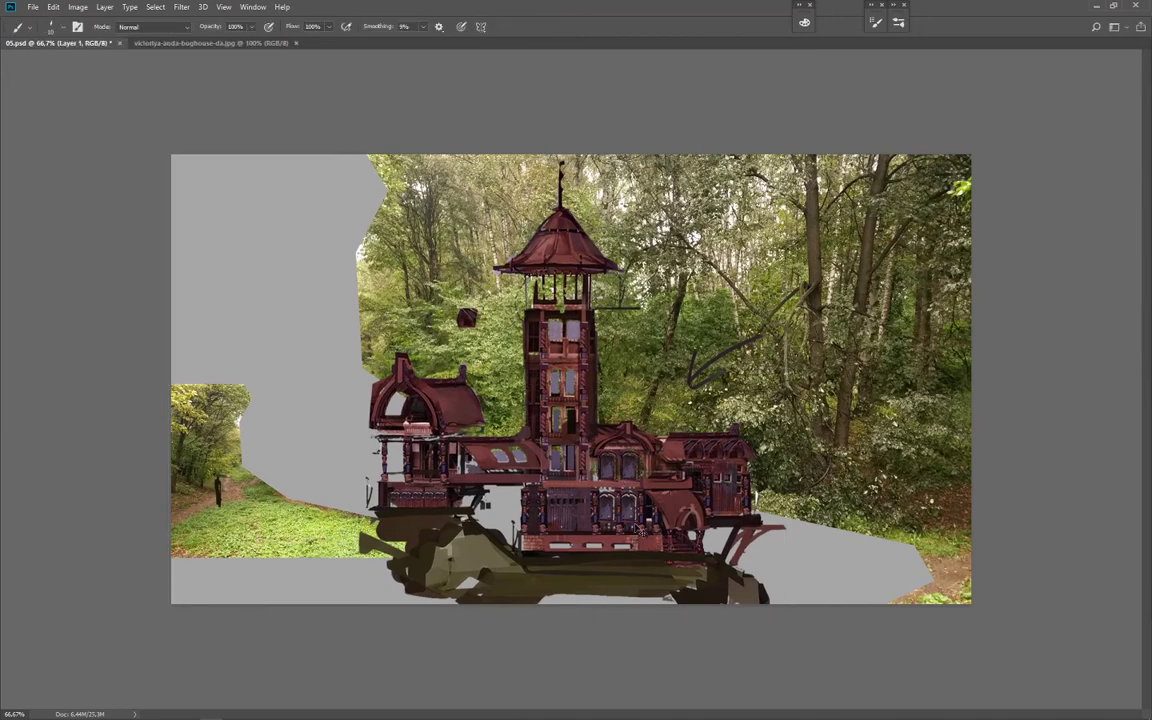
drag(628, 528, 791, 408)
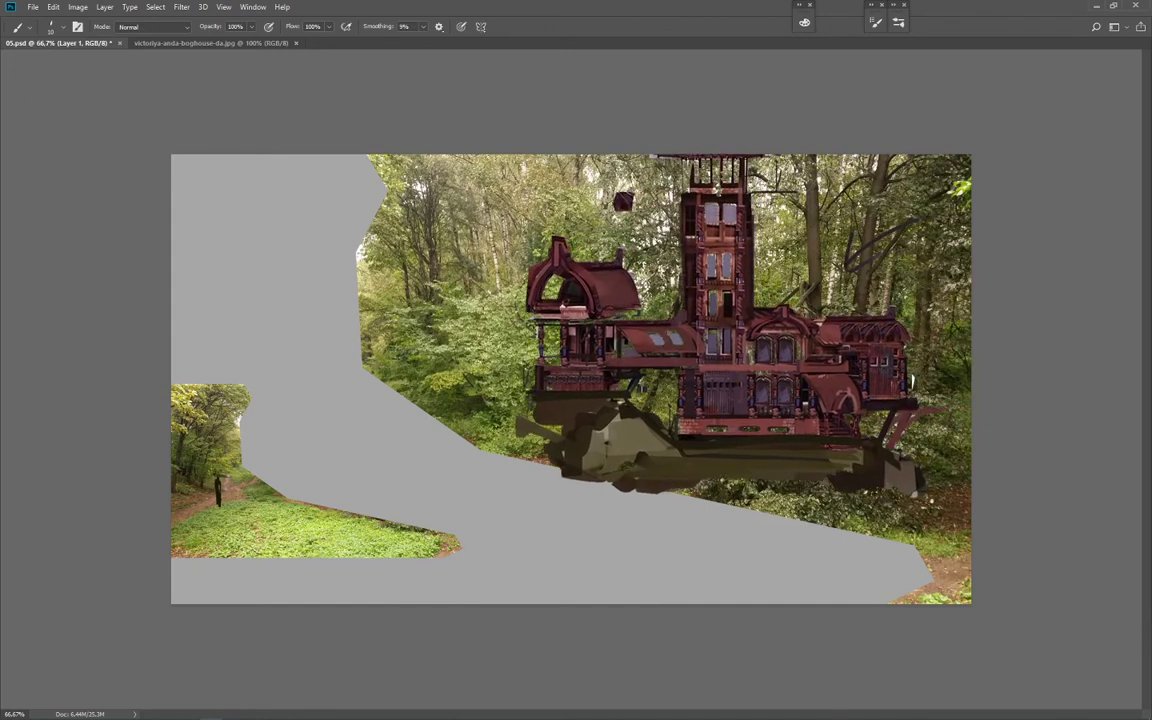
key(ctrl+t)
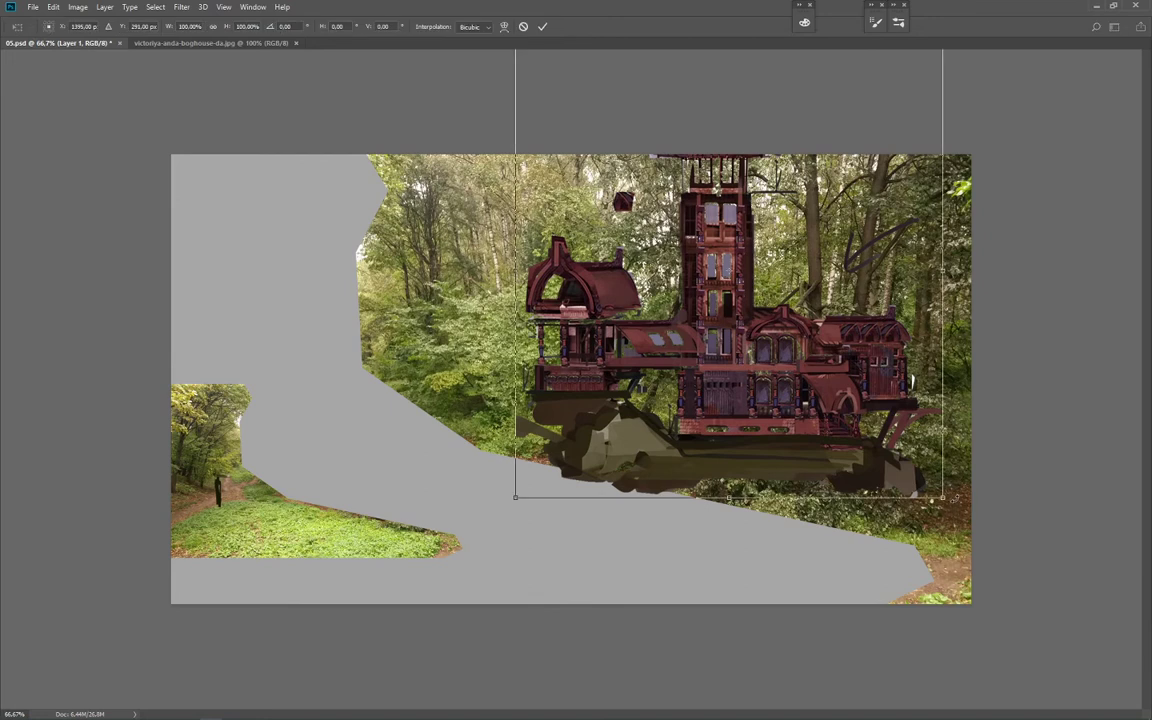
drag(943, 502, 943, 561)
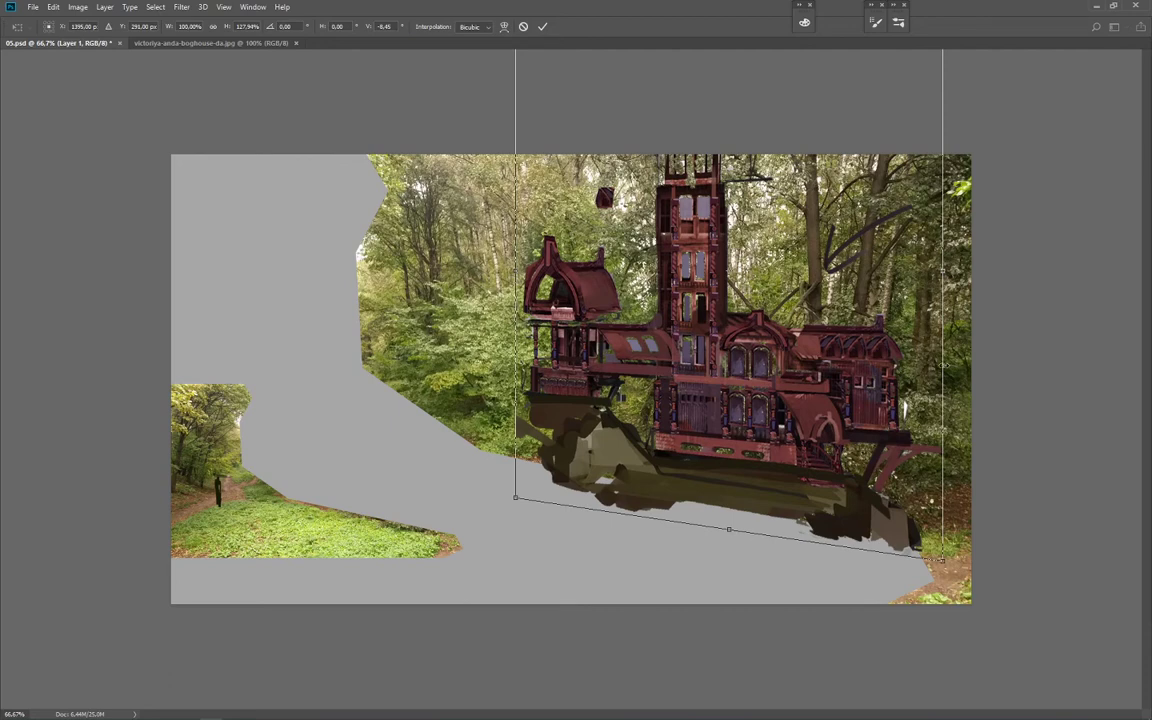
mouse_move(850, 332)
mouse_down()
mouse_move(875, 329)
mouse_move(848, 324)
mouse_up()
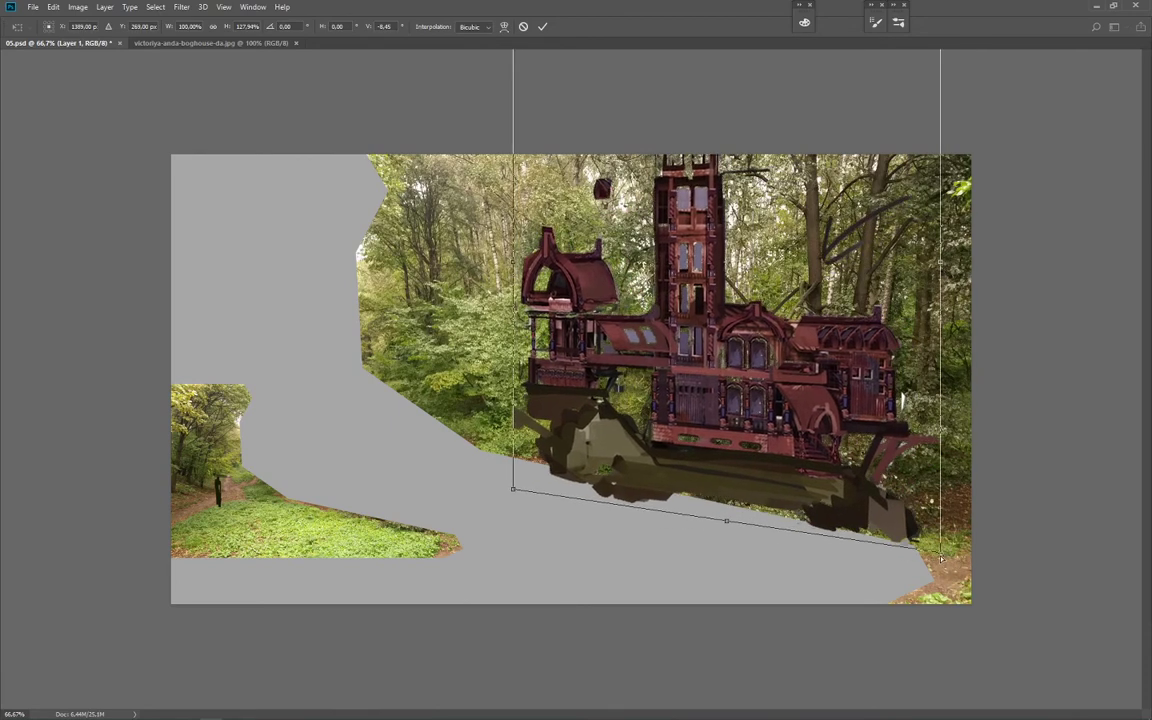
drag(941, 560, 941, 568)
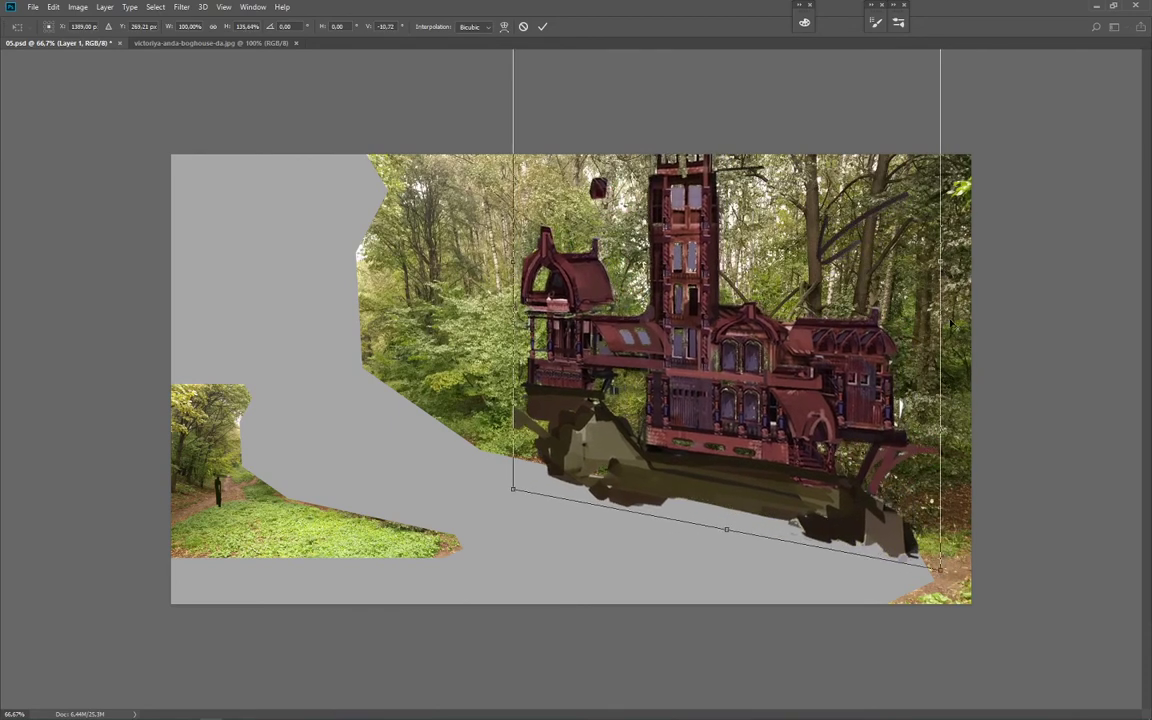
drag(846, 284, 856, 288)
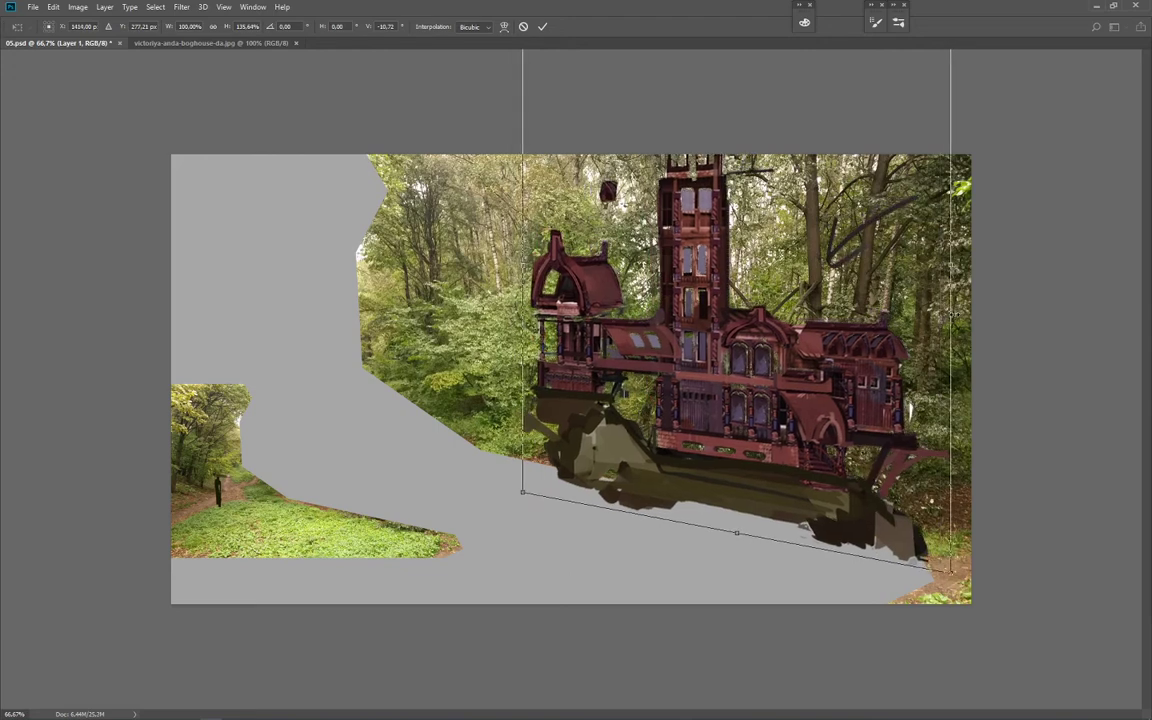
Step: Widen the skewed house to about 114%, ease its vertical skew to about 10° and settle it along the slope's edge
drag(950, 570, 1011, 584)
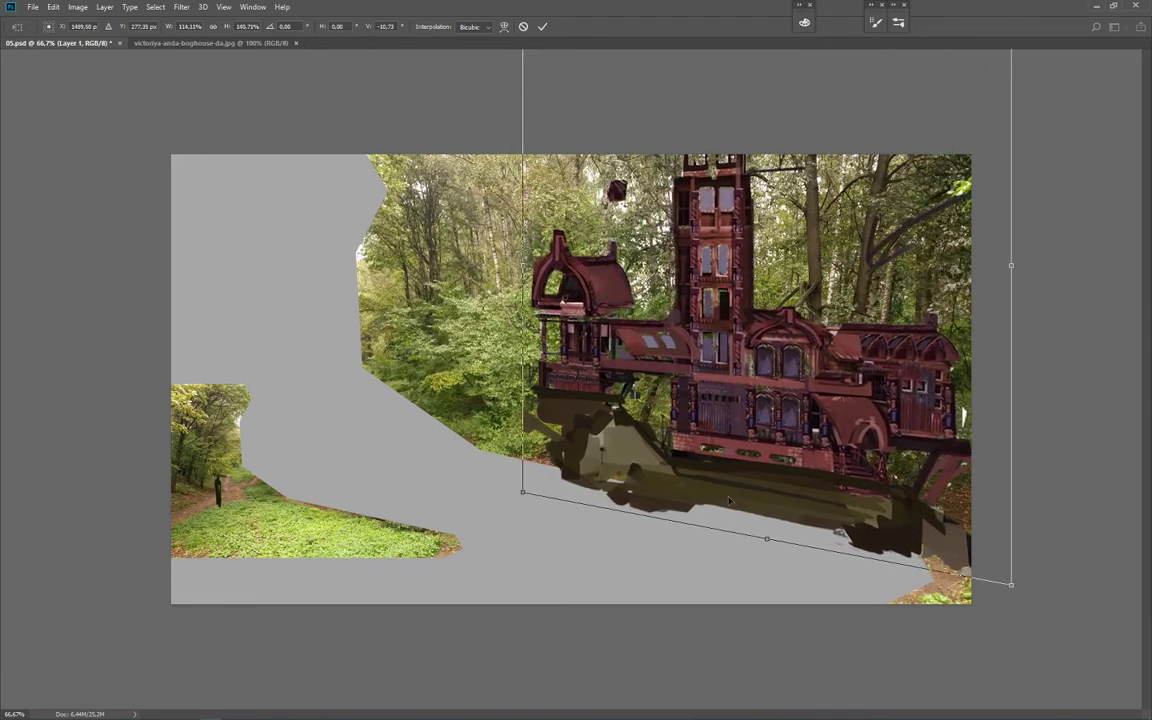
drag(787, 540, 786, 526)
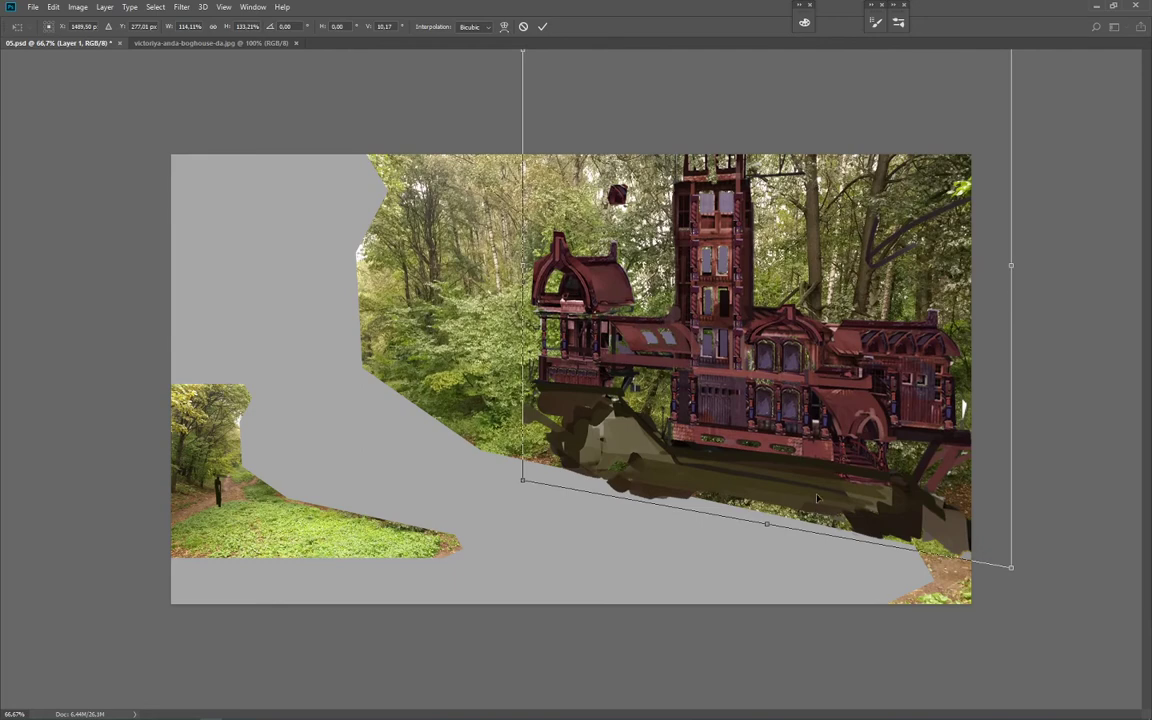
drag(740, 426, 733, 453)
drag(818, 497, 807, 491)
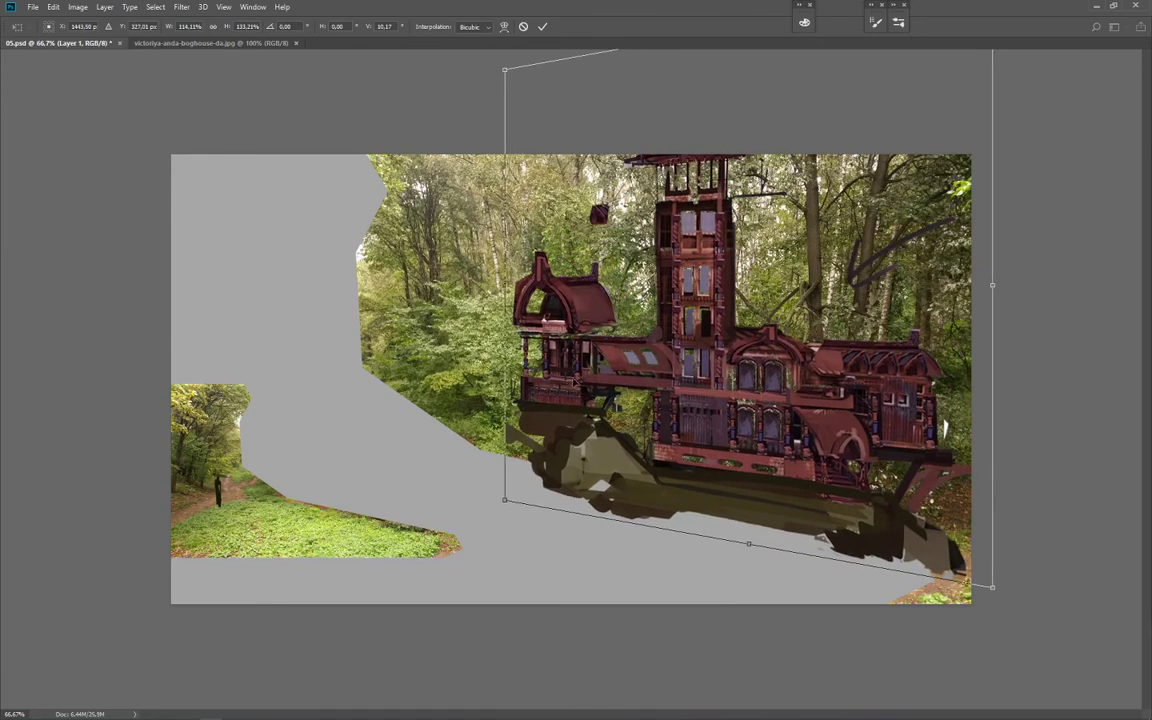
drag(786, 443, 786, 443)
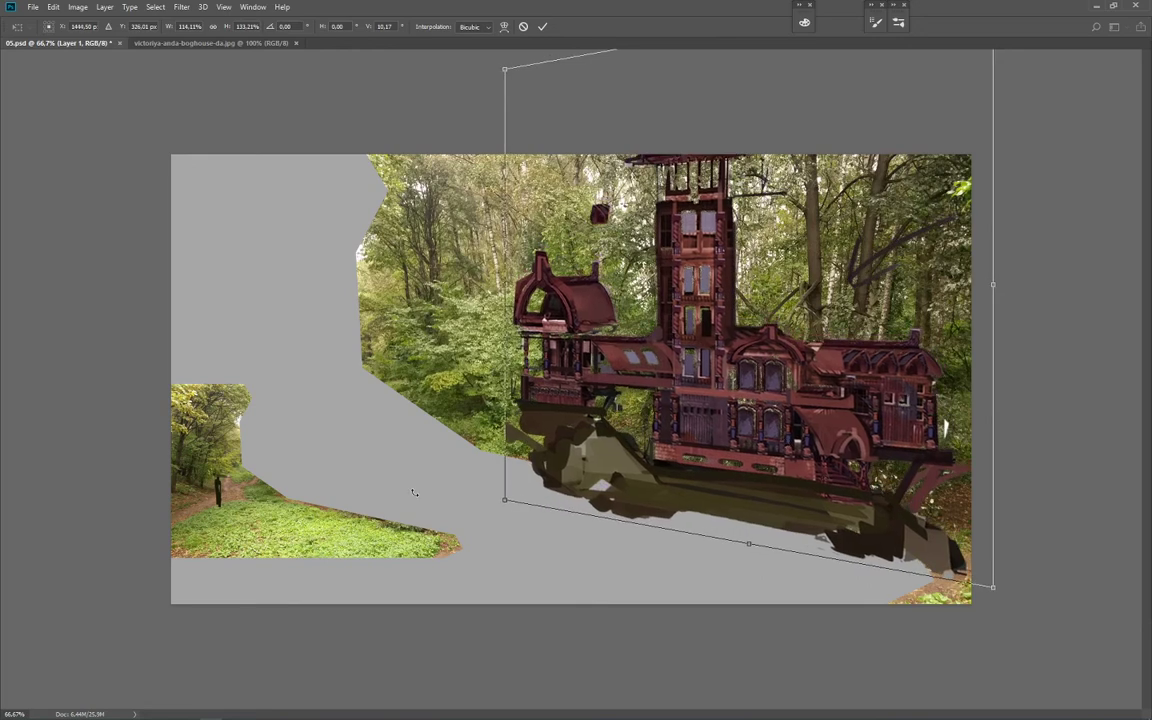
drag(688, 455, 705, 437)
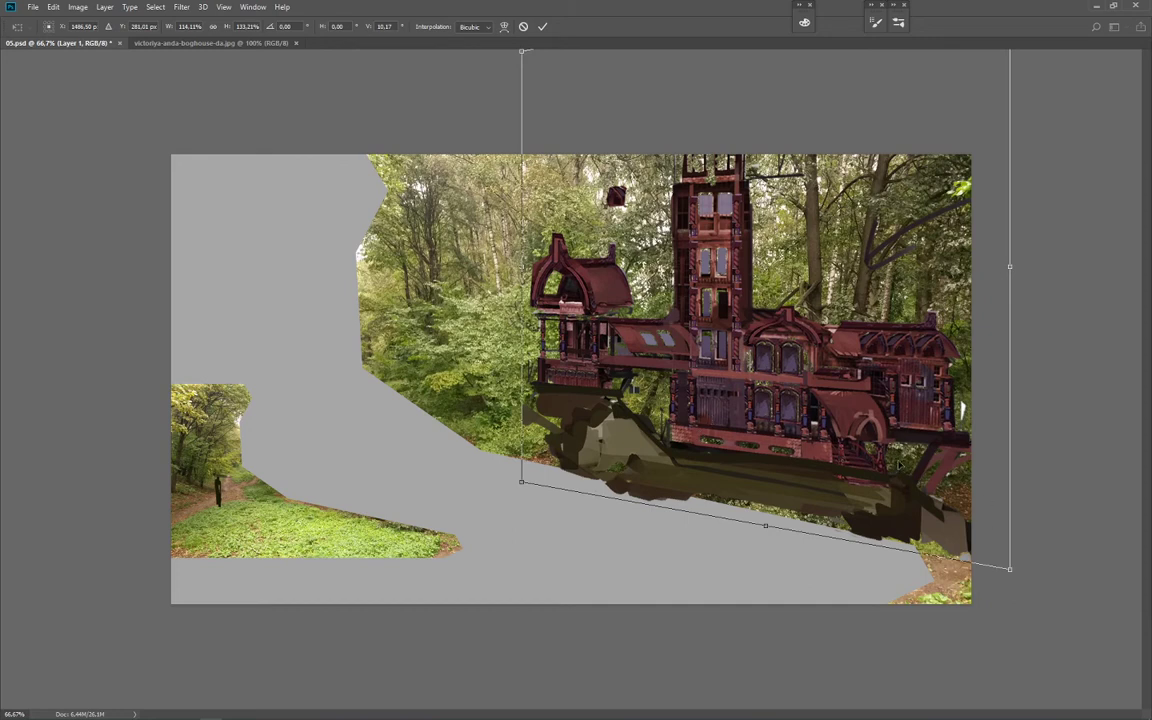
key(Return)
key(b)
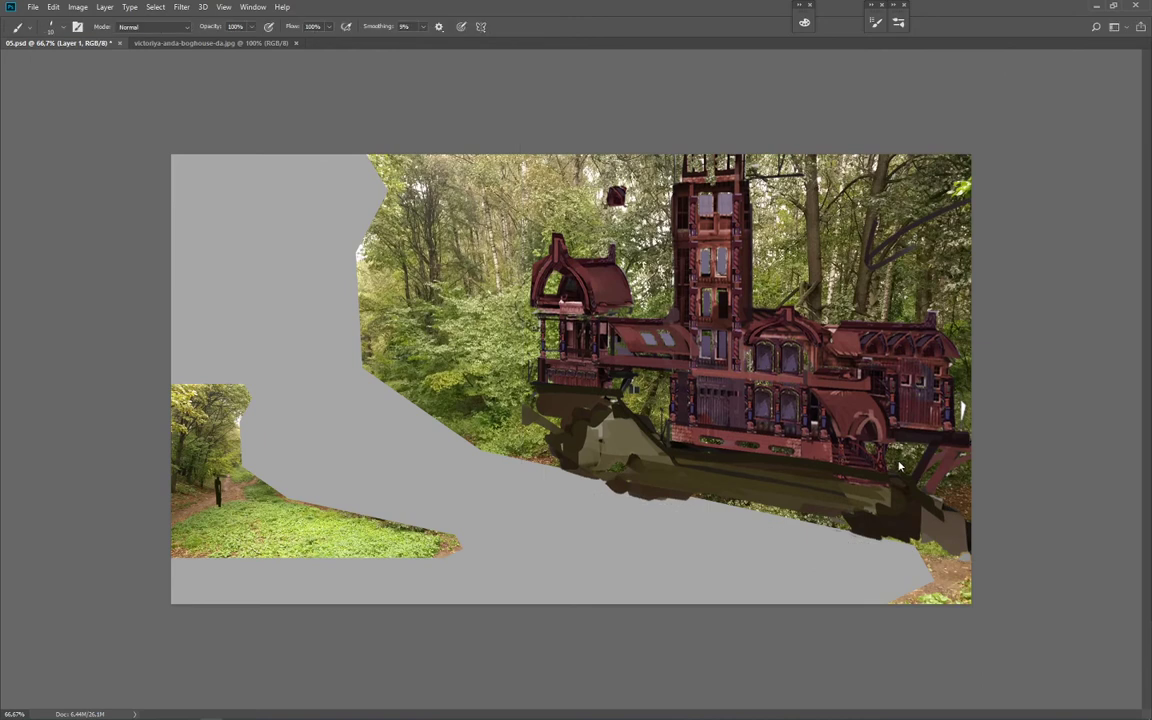
Step: Scale the house and foreground piece together to about 79%, fit them inside the canvas and shift the house left towards the clearing
key(ctrl+e)
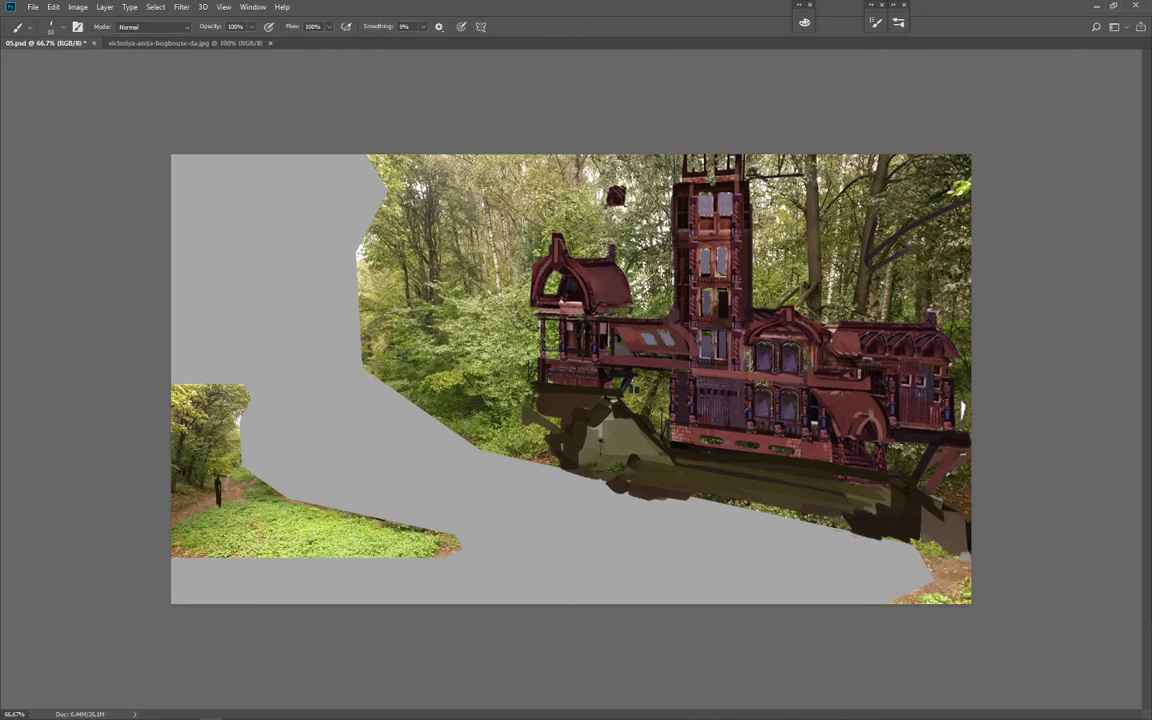
key(ctrl+t)
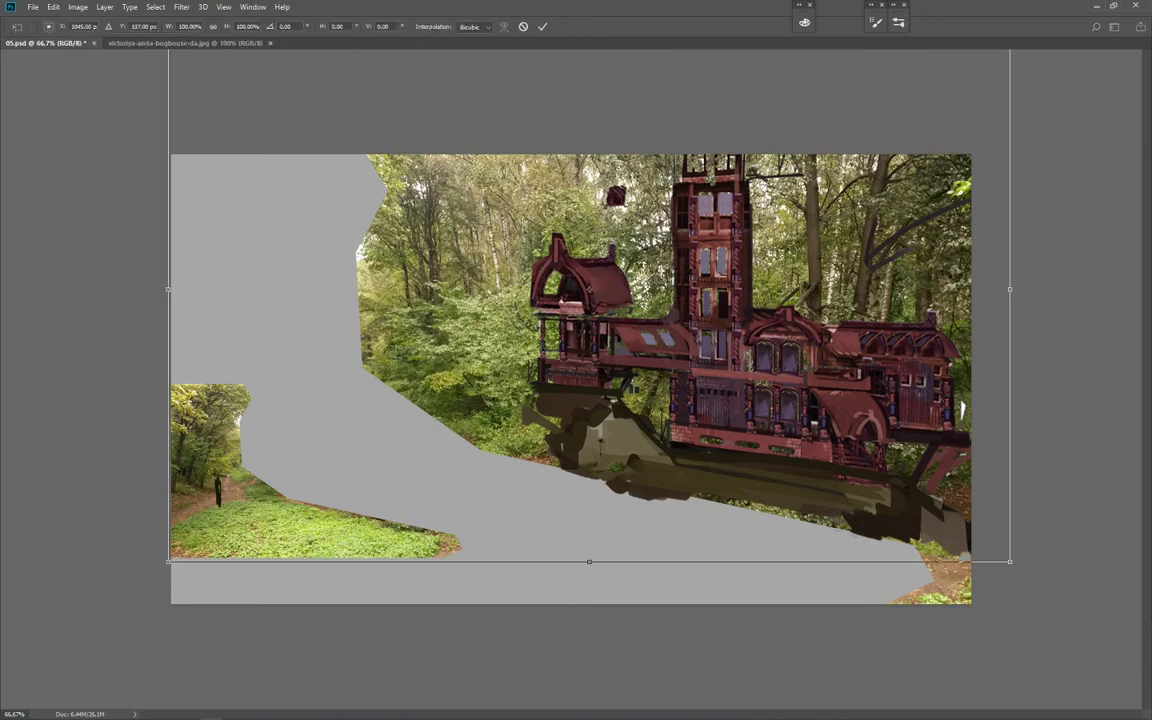
drag(1010, 560, 864, 551)
drag(530, 335, 505, 368)
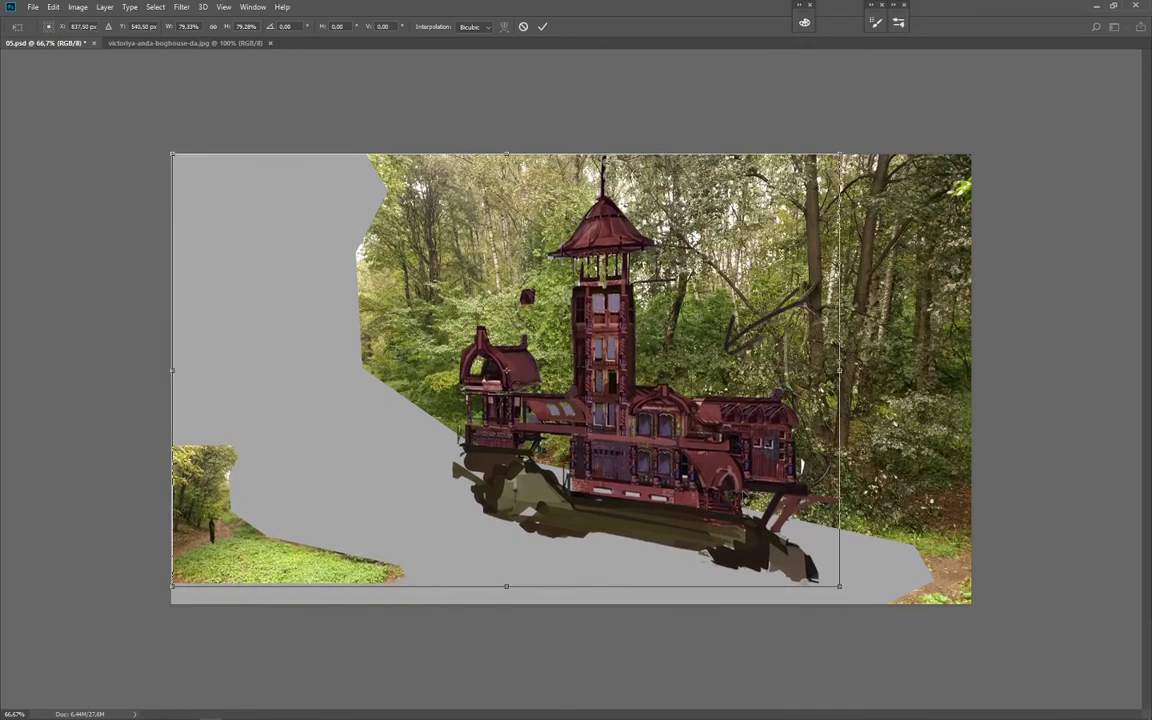
key(Return)
key(b)
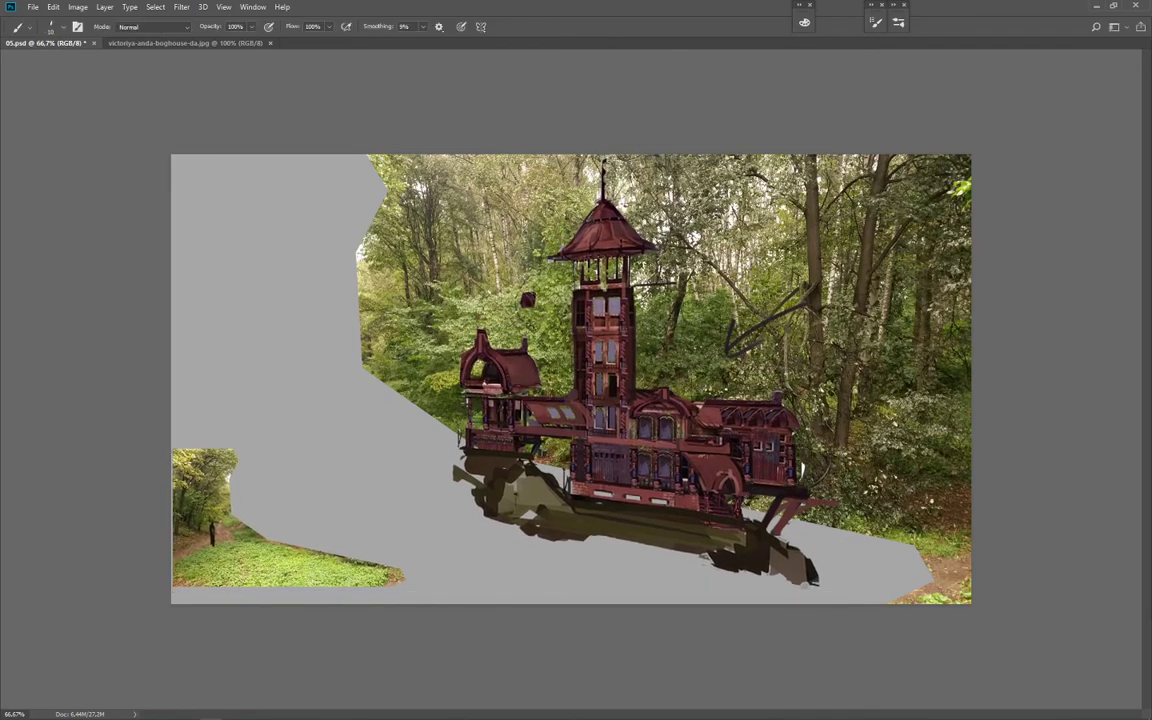
key(ctrl+alt+shift+n)
drag(718, 486, 666, 495)
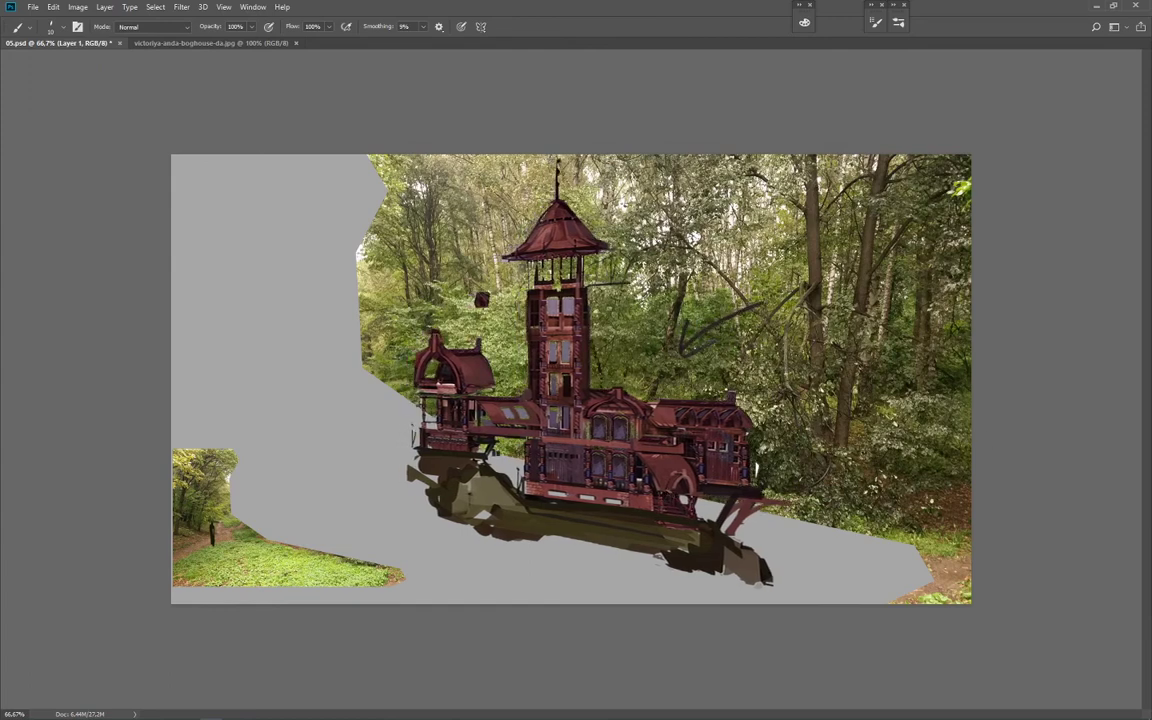
Step: Scale the forest background piece down in two passes, place it behind the house's right wing and activate the Clone Stamp tool
key(ctrl+t)
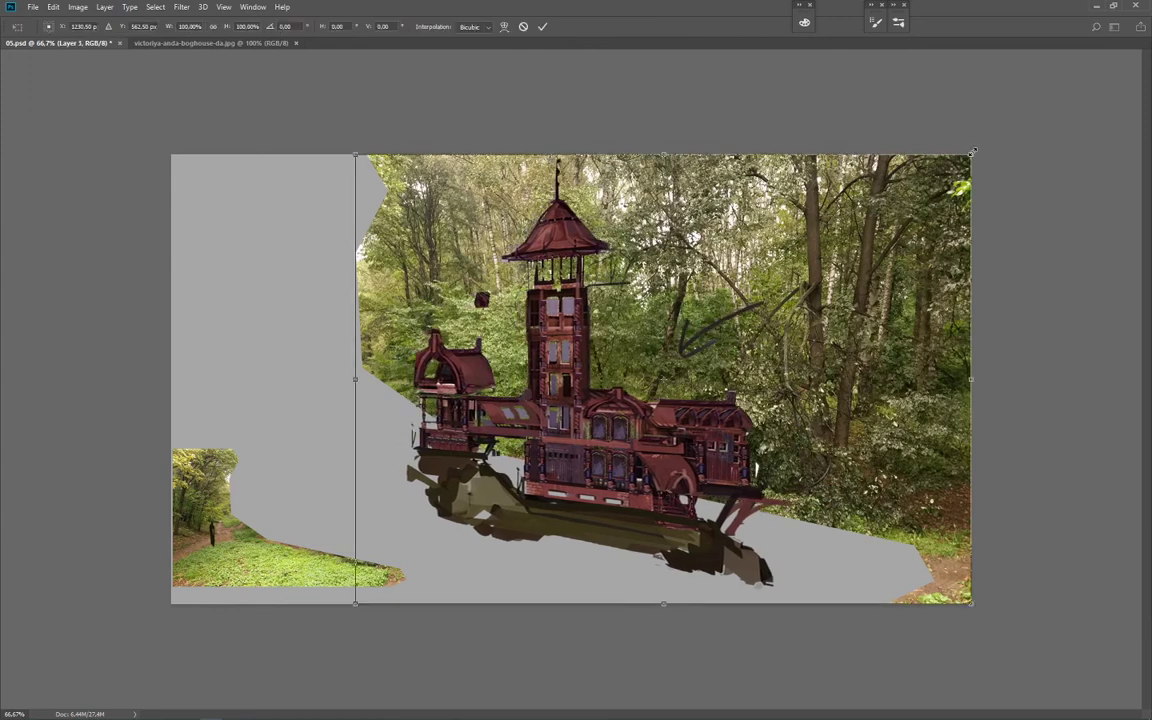
drag(971, 152, 511, 386)
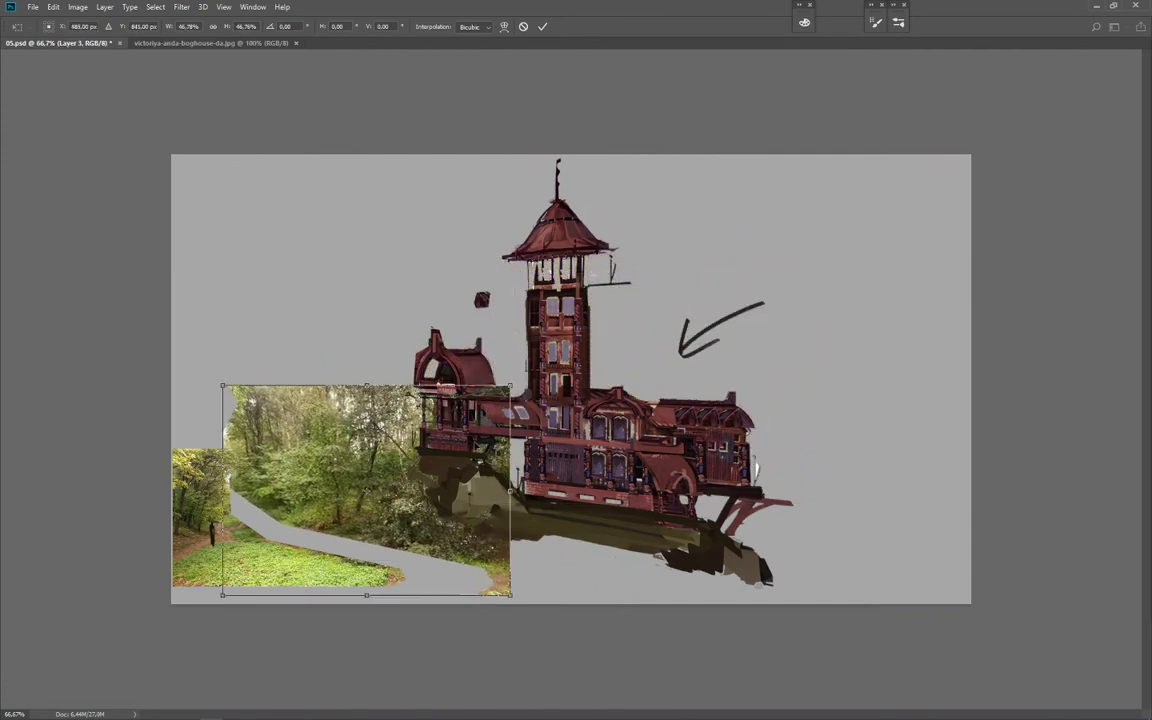
drag(487, 441, 405, 442)
drag(140, 386, 225, 449)
drag(398, 526, 818, 451)
key(Return)
key(b)
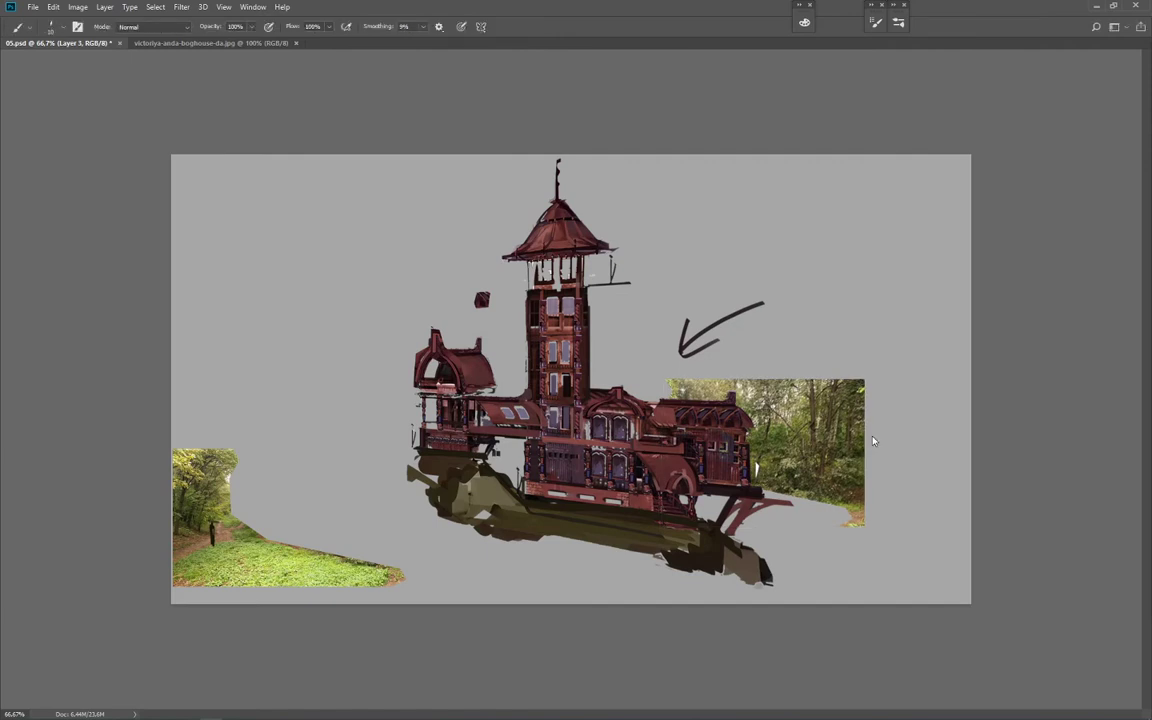
key(s)
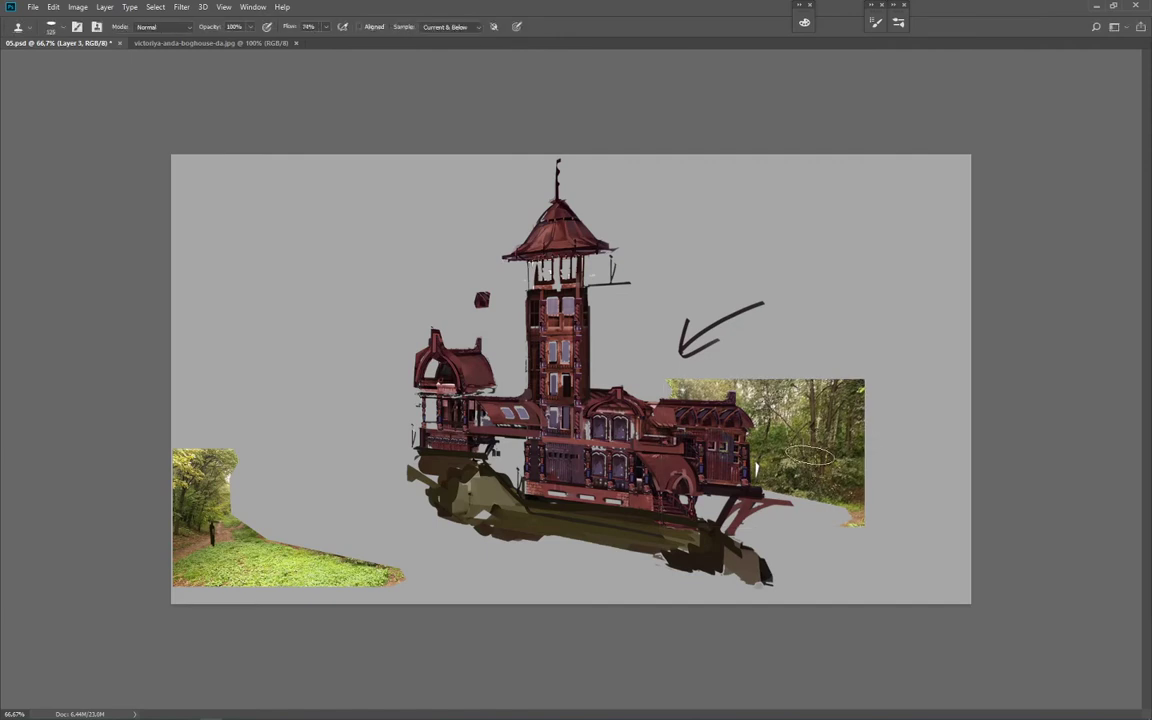
Step: Clone forest texture behind the house's left wing, along the horizon and above the trees by its right wing
mouse_move(516, 446)
mouse_down()
mouse_move(430, 468)
mouse_move(504, 448)
mouse_move(392, 430)
mouse_move(327, 442)
mouse_move(290, 370)
mouse_move(400, 370)
mouse_move(300, 360)
mouse_move(395, 395)
mouse_move(425, 370)
mouse_move(518, 398)
mouse_move(447, 366)
mouse_move(510, 382)
mouse_up()
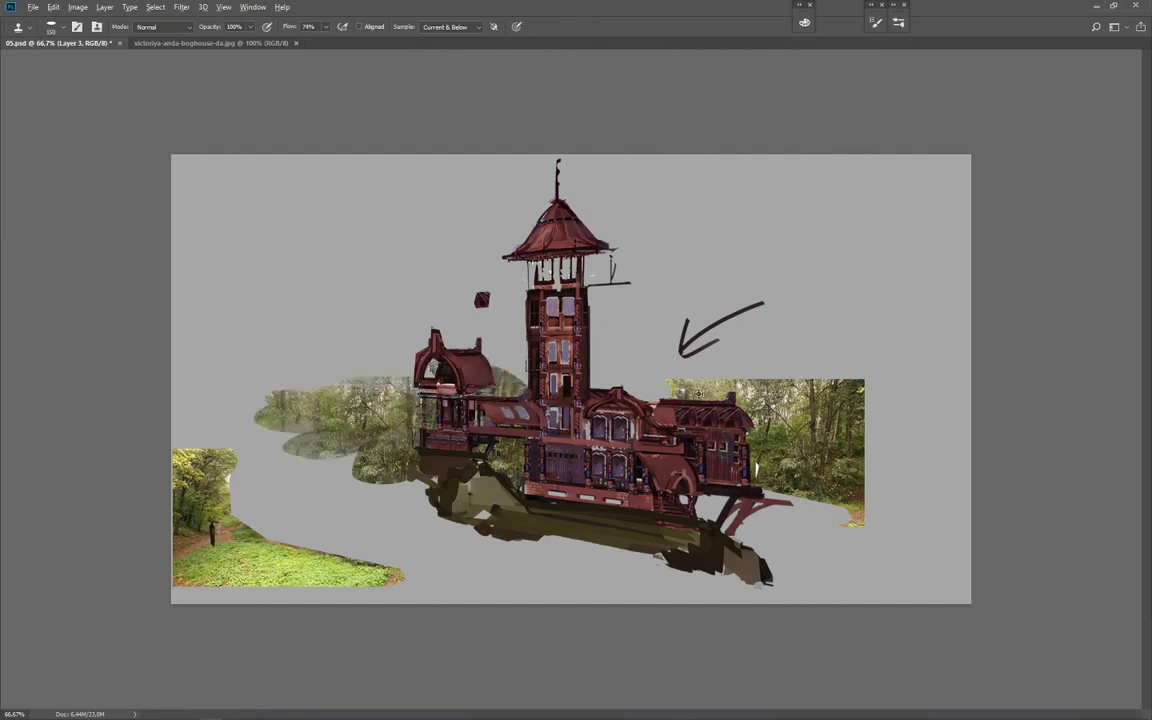
drag(665, 388, 645, 386)
mouse_move(513, 366)
mouse_down()
mouse_move(798, 370)
mouse_move(798, 358)
mouse_move(823, 358)
mouse_move(783, 340)
mouse_move(738, 365)
mouse_move(608, 374)
mouse_up()
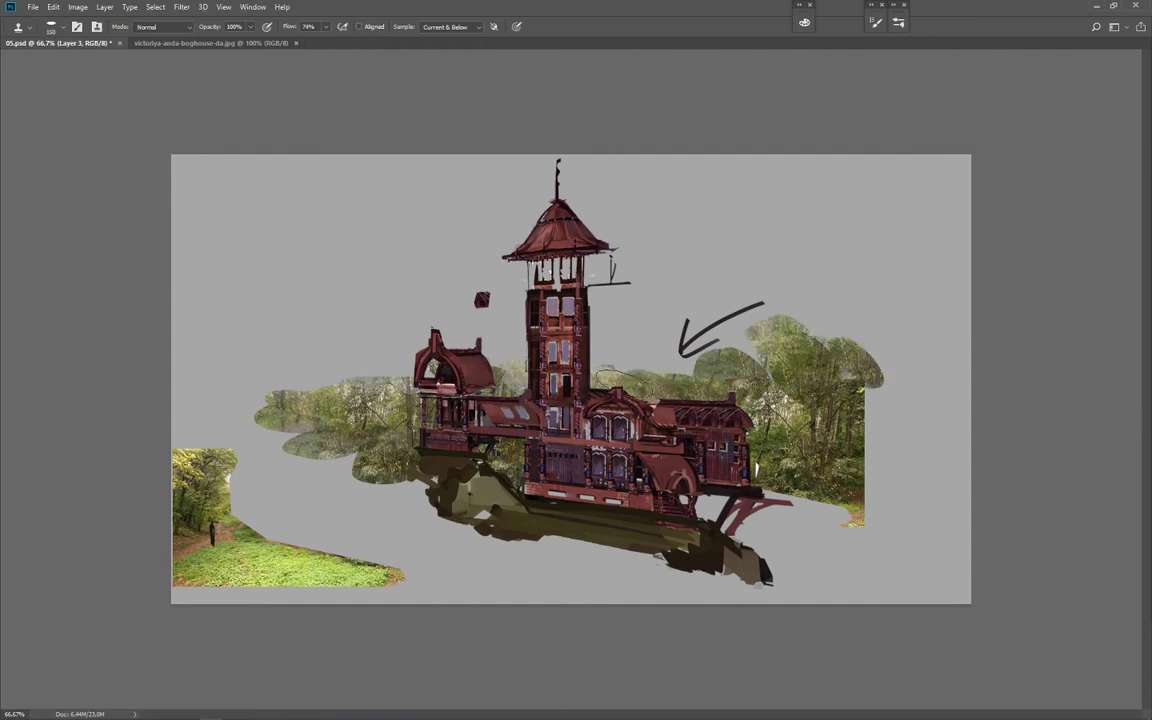
mouse_move(824, 462)
mouse_down()
mouse_move(823, 540)
mouse_move(712, 547)
mouse_up()
Step: Enlarge the brush to 100 px and paint over the black arrow beside the tower with the background grey
key(b)
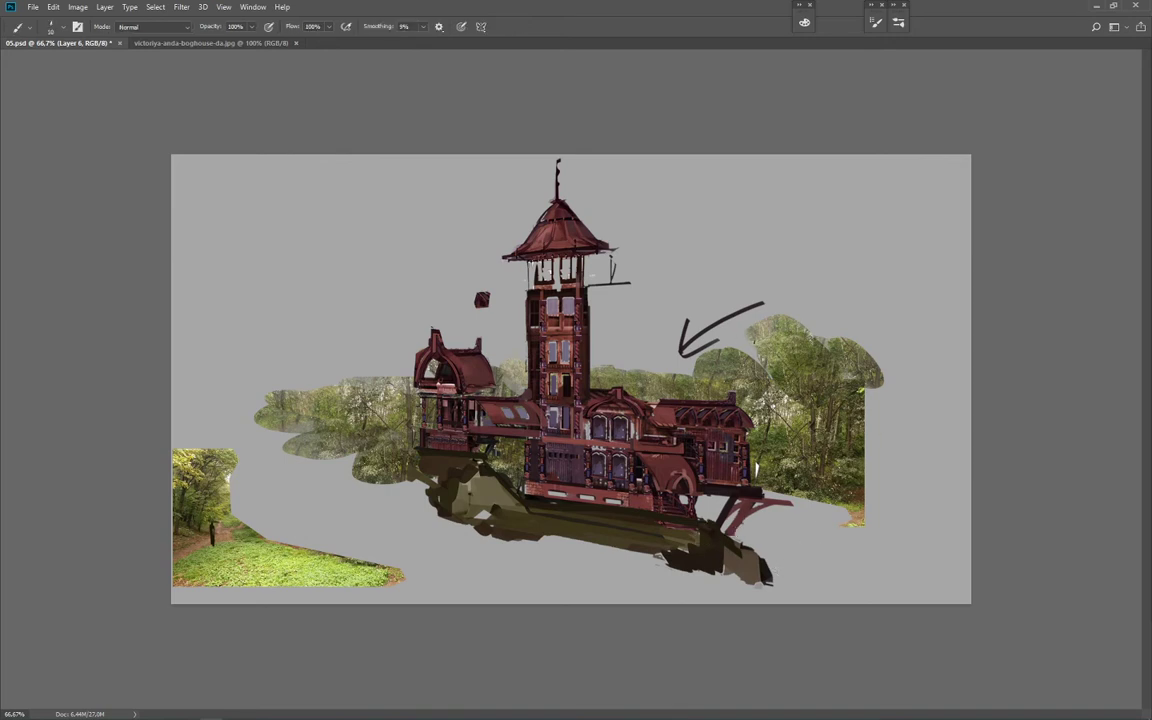
key(])
key(])
key(])
key(])
key(])
mouse_move(668, 350)
mouse_down()
mouse_move(764, 298)
mouse_move(675, 349)
mouse_move(818, 328)
mouse_up()
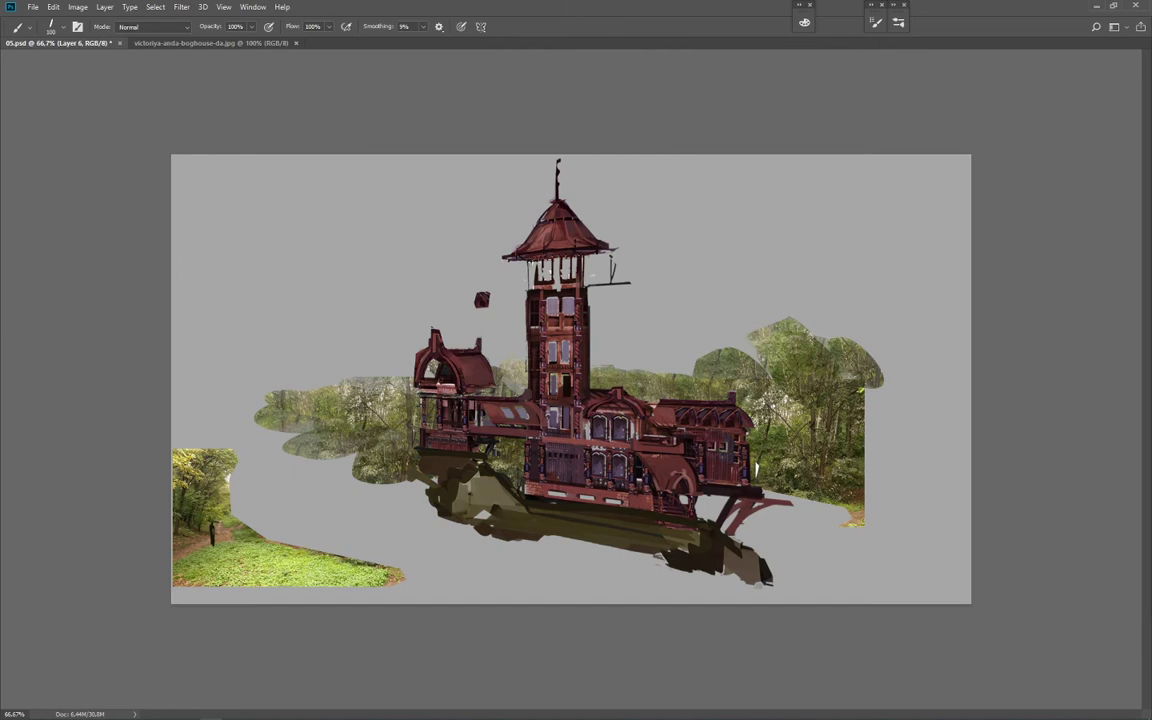
Step: Scale all the artwork layers together to about 98.7% and shift them down to the canvas's lower edge
key(ctrl+alt+a)
key(ctrl+t)
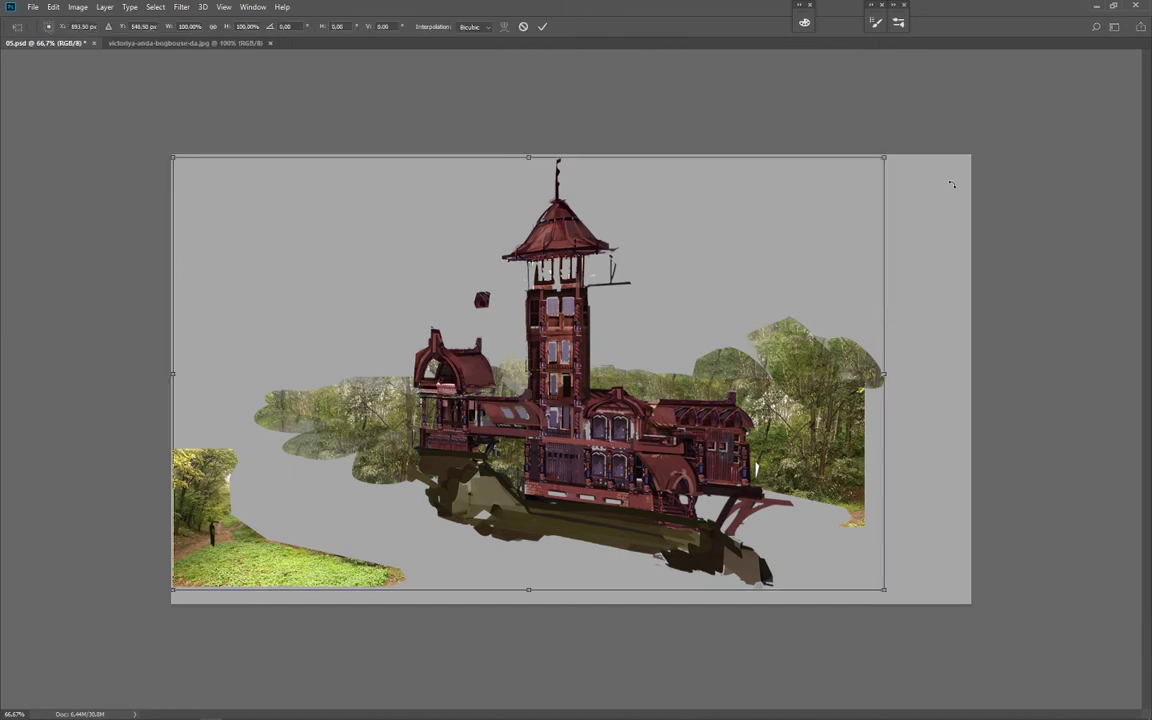
mouse_move(879, 160)
mouse_down()
mouse_move(1110, 33)
mouse_move(1004, 123)
mouse_move(887, 180)
mouse_up()
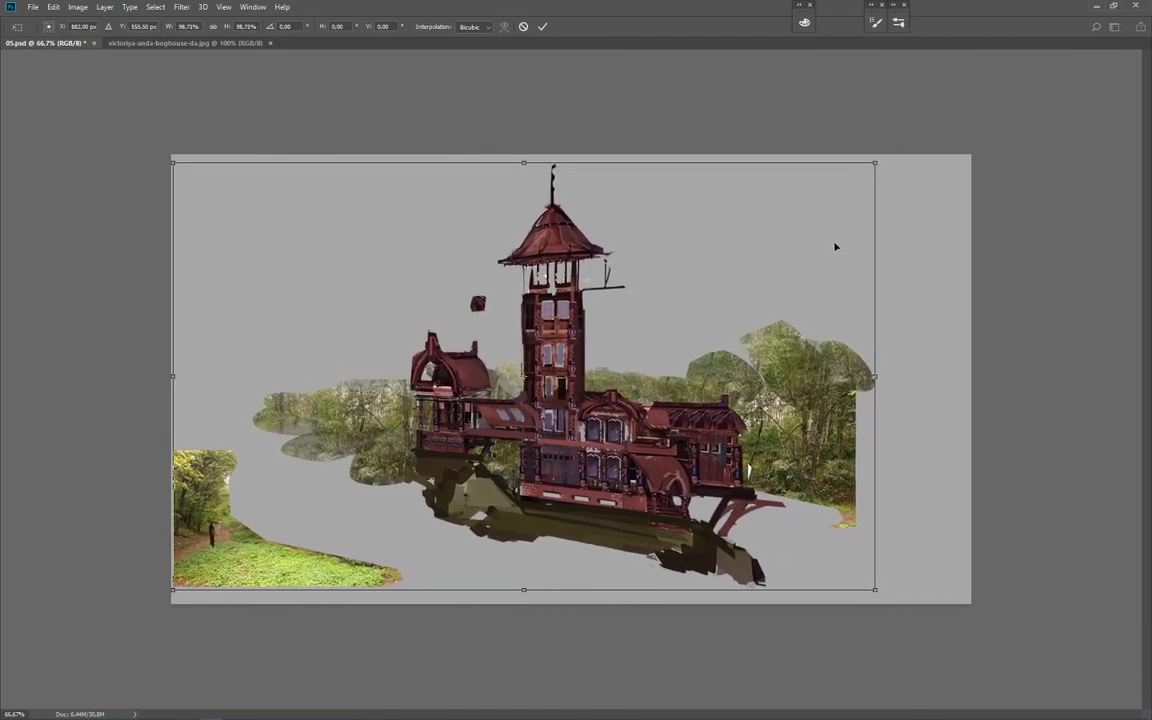
drag(836, 247, 830, 253)
key(Return)
key(b)
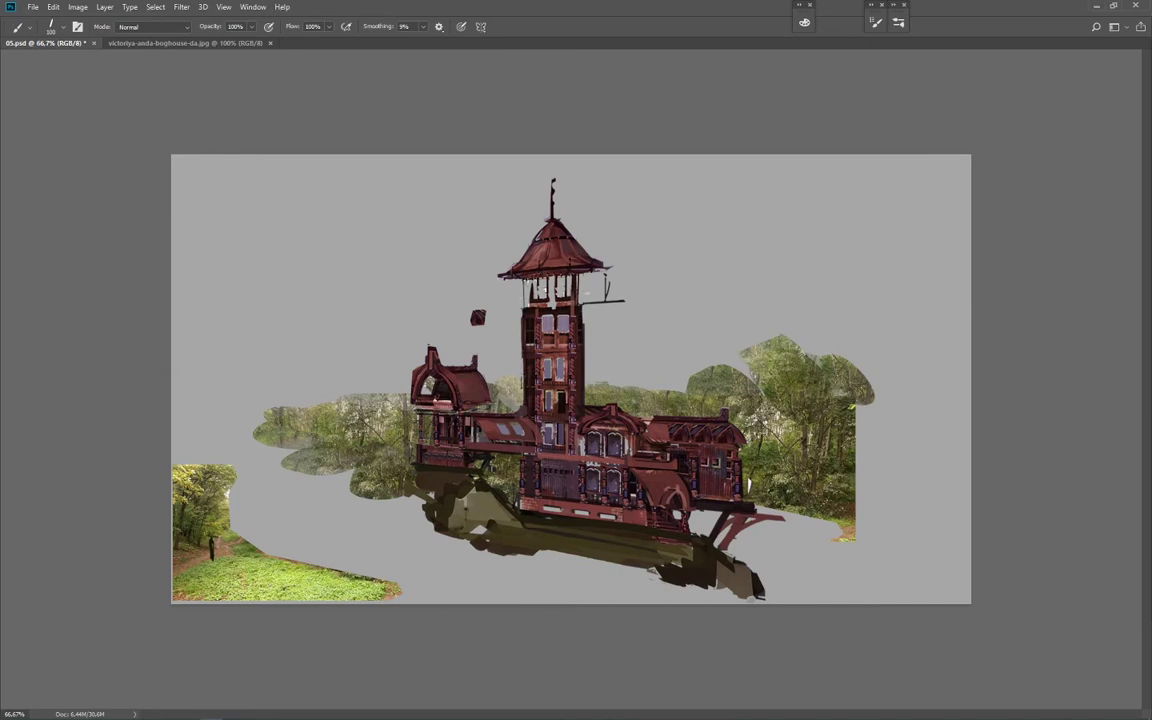
Step: Rough in a light yellow-green zigzag on the slope below the house and choose a different brush preset
key(ctrl+shift+alt+n)
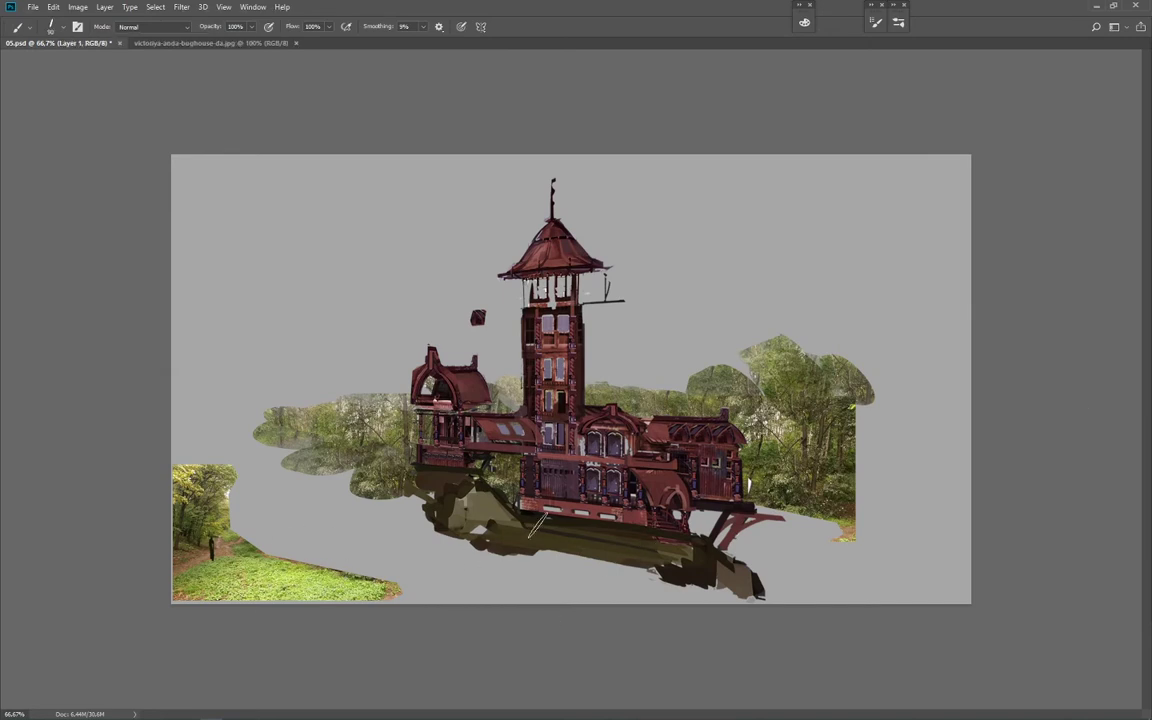
mouse_move(465, 542)
mouse_down()
mouse_move(514, 527)
mouse_move(632, 530)
mouse_up()
right_click(630, 528)
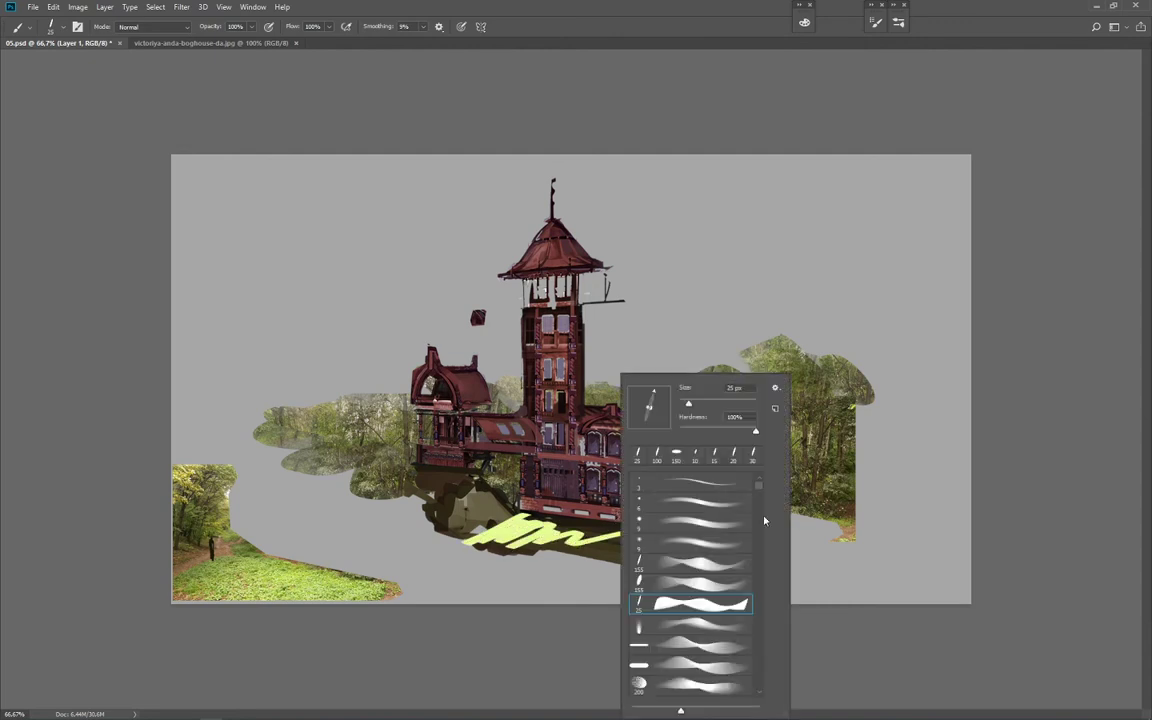
click(684, 627)
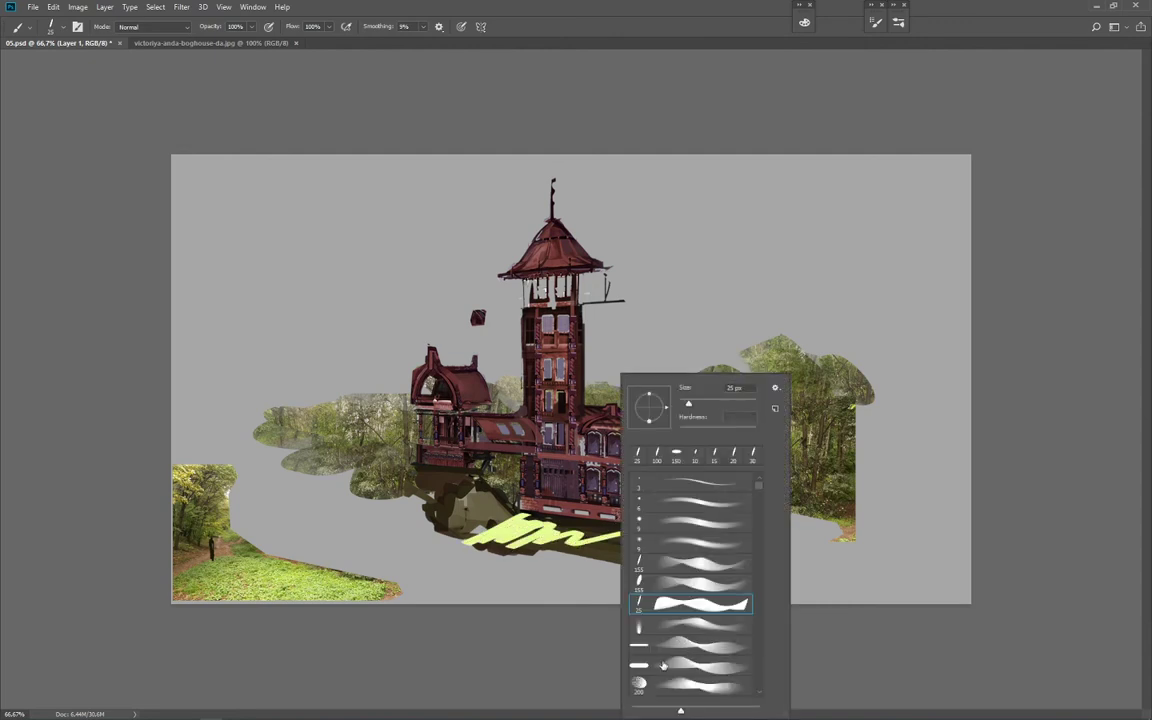
click(681, 586)
click(560, 647)
Step: Paint muted olive-green strokes over the slope beneath the house, leaving parts of the light green edge showing
alt+click(286, 577)
key(bracketleft)
key(bracketleft)
key(bracketleft)
key(bracketleft)
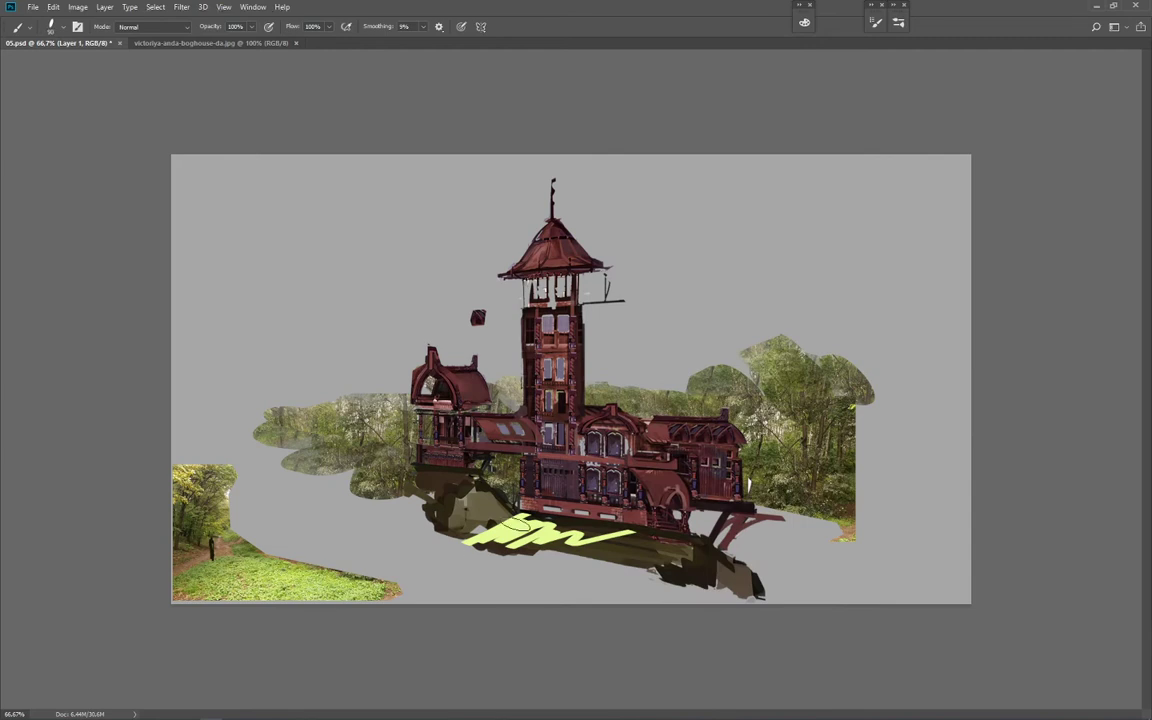
mouse_move(515, 520)
mouse_down()
mouse_move(455, 540)
mouse_move(590, 535)
mouse_up()
mouse_move(640, 545)
mouse_down()
mouse_move(563, 553)
mouse_move(553, 537)
mouse_move(477, 537)
mouse_move(490, 515)
mouse_move(436, 454)
mouse_move(450, 514)
mouse_move(440, 509)
mouse_move(496, 553)
mouse_up()
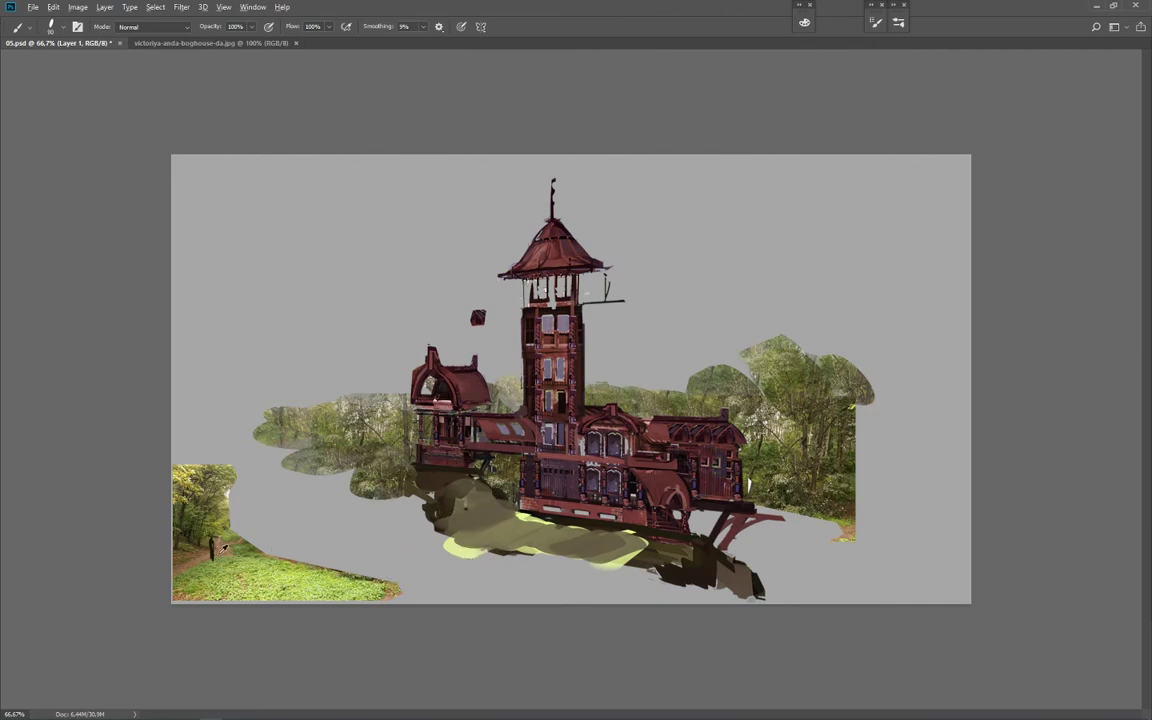
Step: Paint a winding brown path from the walker towards the house and a dark green ground mass below it
drag(188, 553, 353, 495)
mouse_move(274, 549)
mouse_down()
mouse_move(300, 530)
mouse_move(400, 545)
mouse_move(549, 593)
mouse_up()
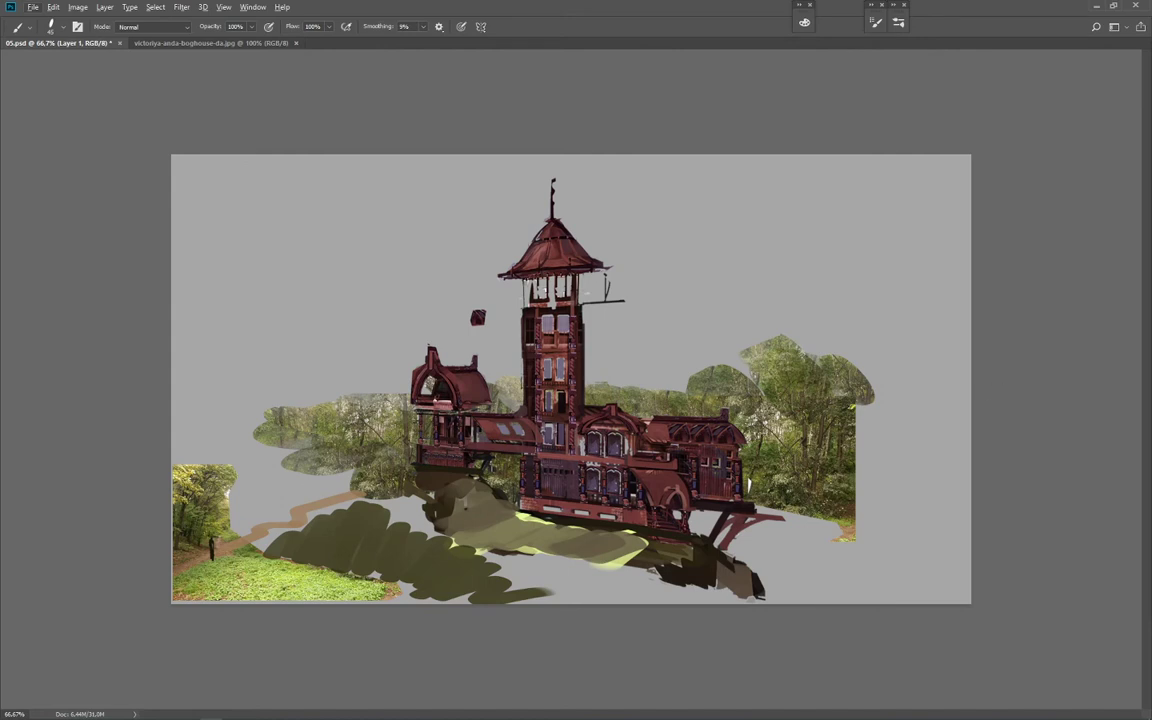
Step: Marquee-select the house and stretch it to about 136% height with a vertical skew of about -25°
key(ctrl+t)
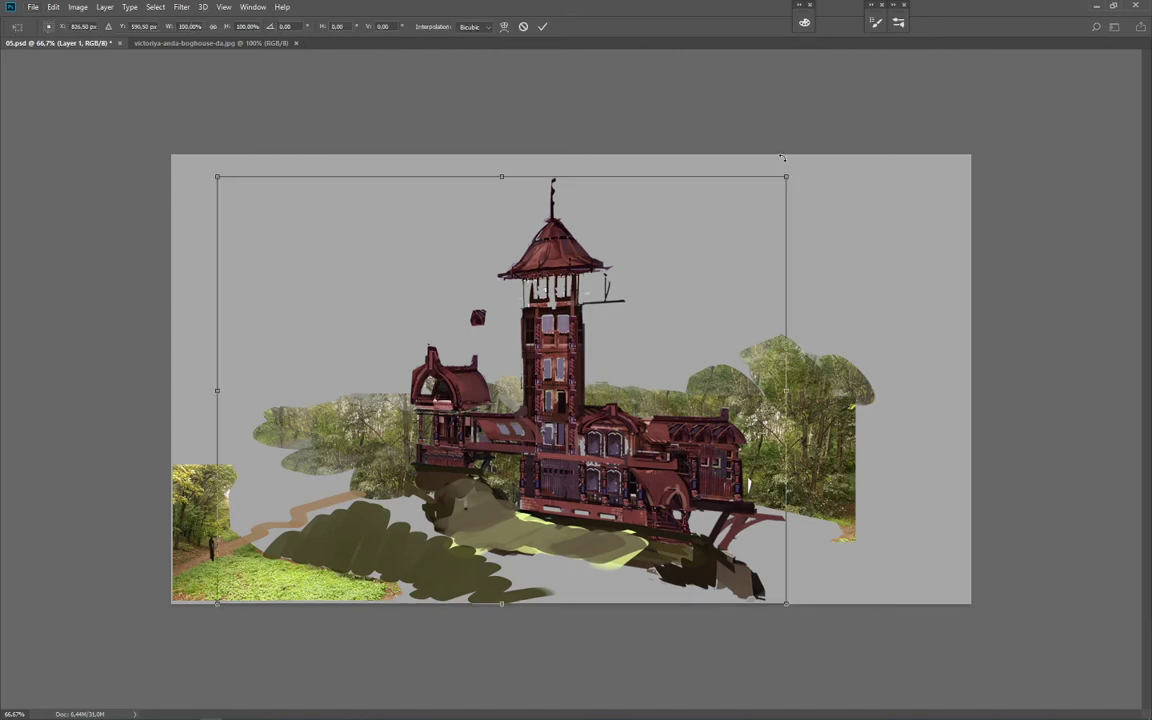
key(Return)
key(m)
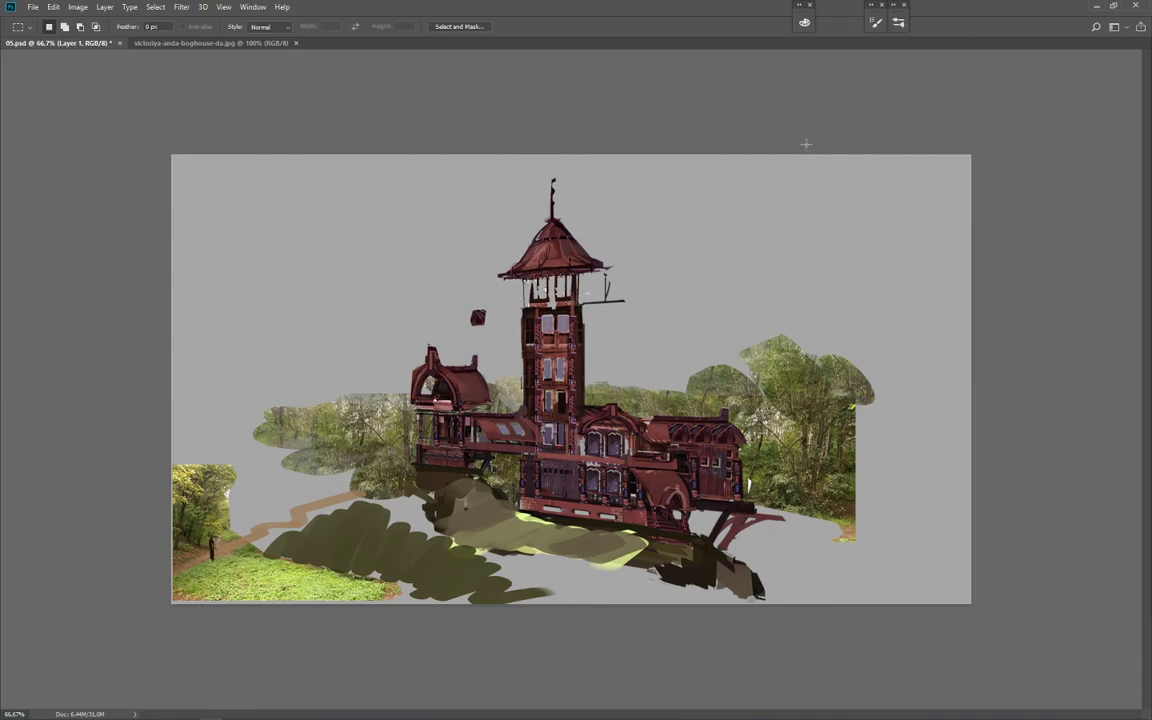
drag(449, 558, 354, 576)
key(ctrl+t)
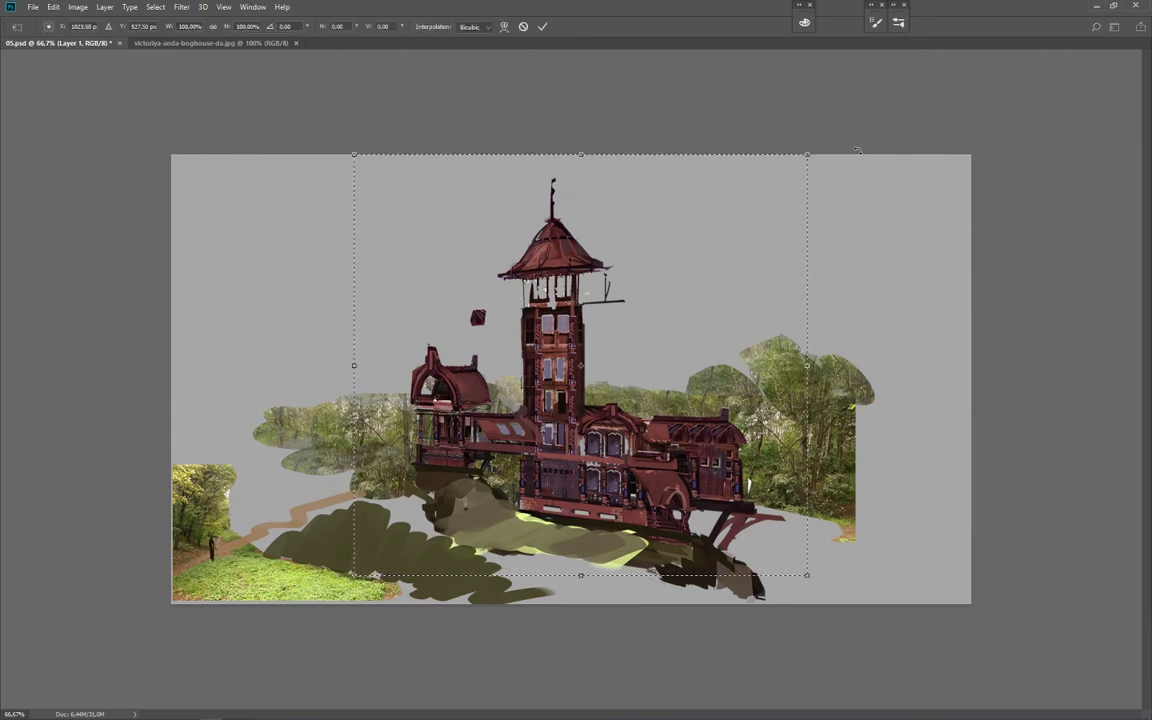
drag(807, 158, 770, 5)
drag(354, 156, 335, 220)
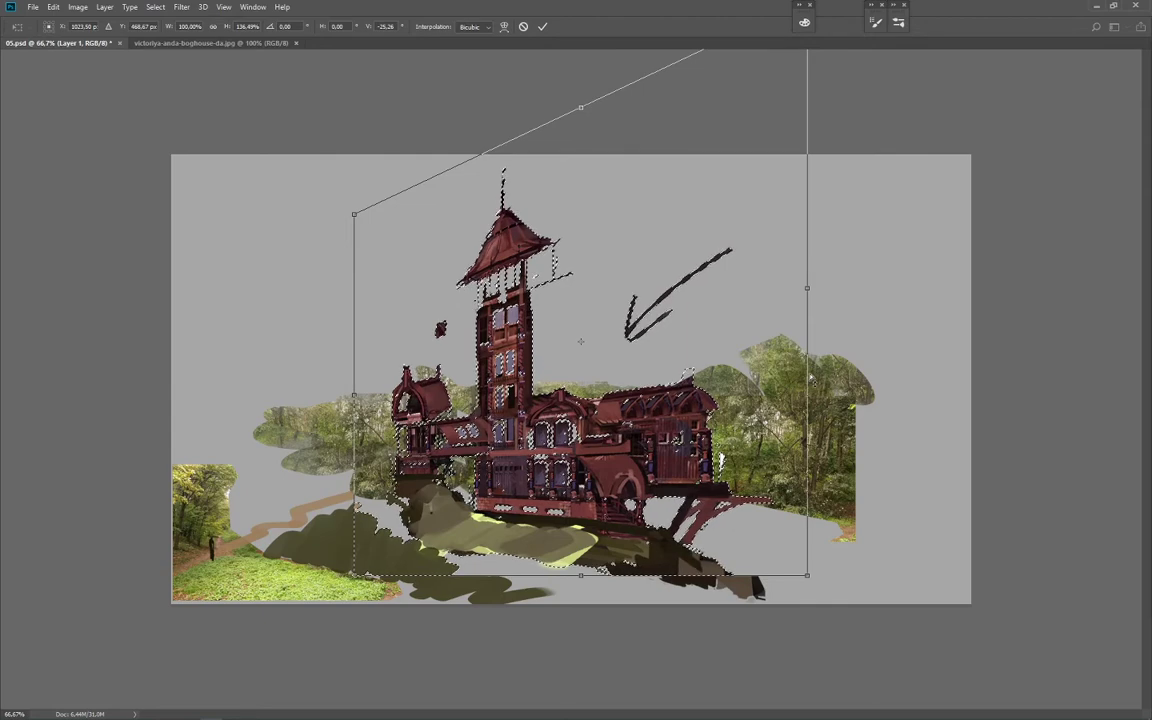
Step: Widen the house to about 105%, adjust its vertical skew to about -23.4°, apply the transform and deselect
drag(810, 373, 811, 418)
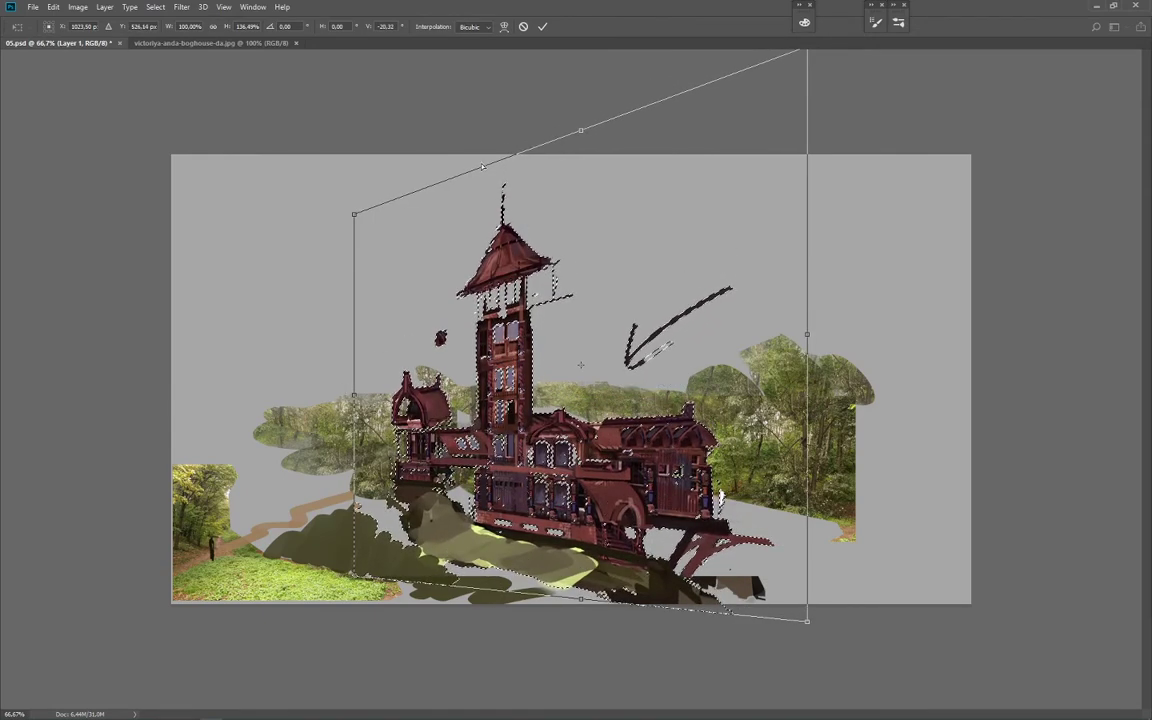
drag(349, 351, 325, 352)
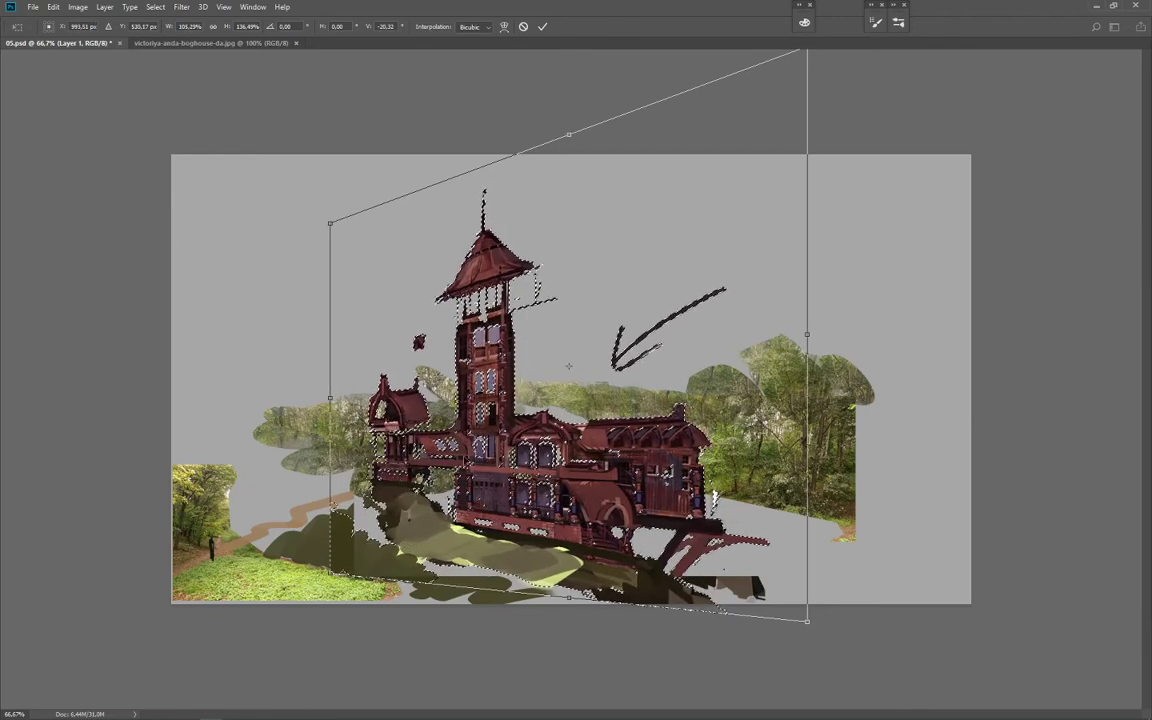
mouse_move(715, 497)
mouse_down()
mouse_move(737, 497)
mouse_move(723, 497)
mouse_up()
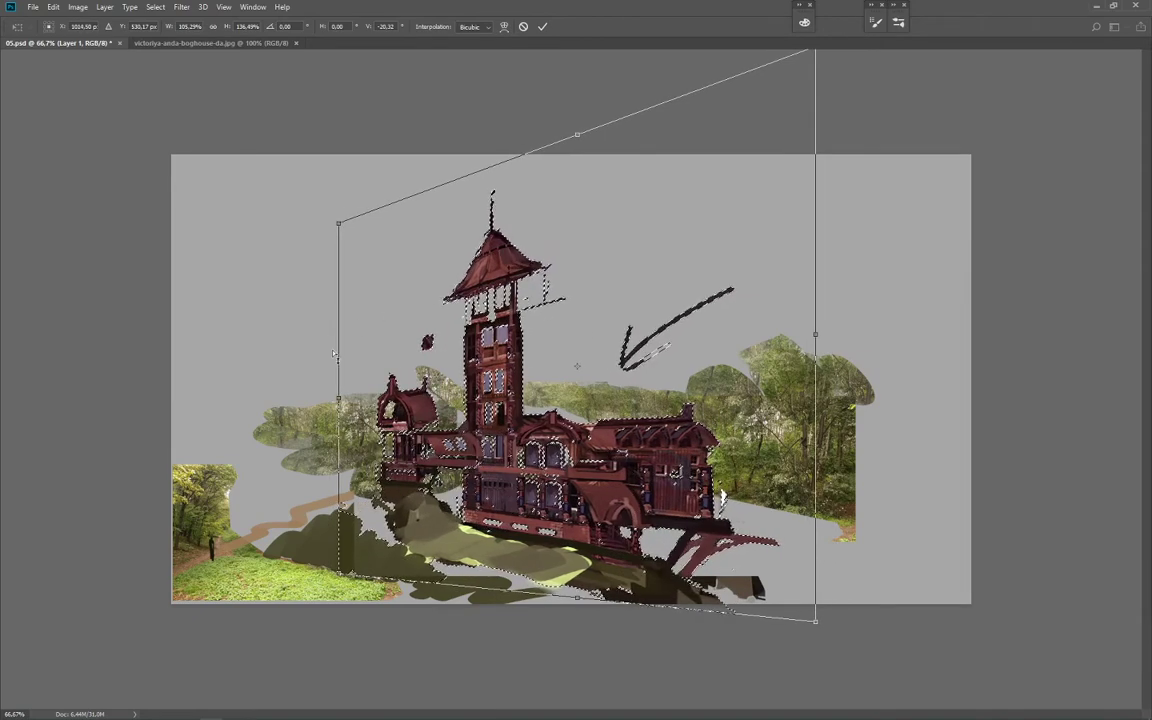
mouse_move(334, 353)
mouse_down()
mouse_move(336, 392)
mouse_move(334, 378)
mouse_up()
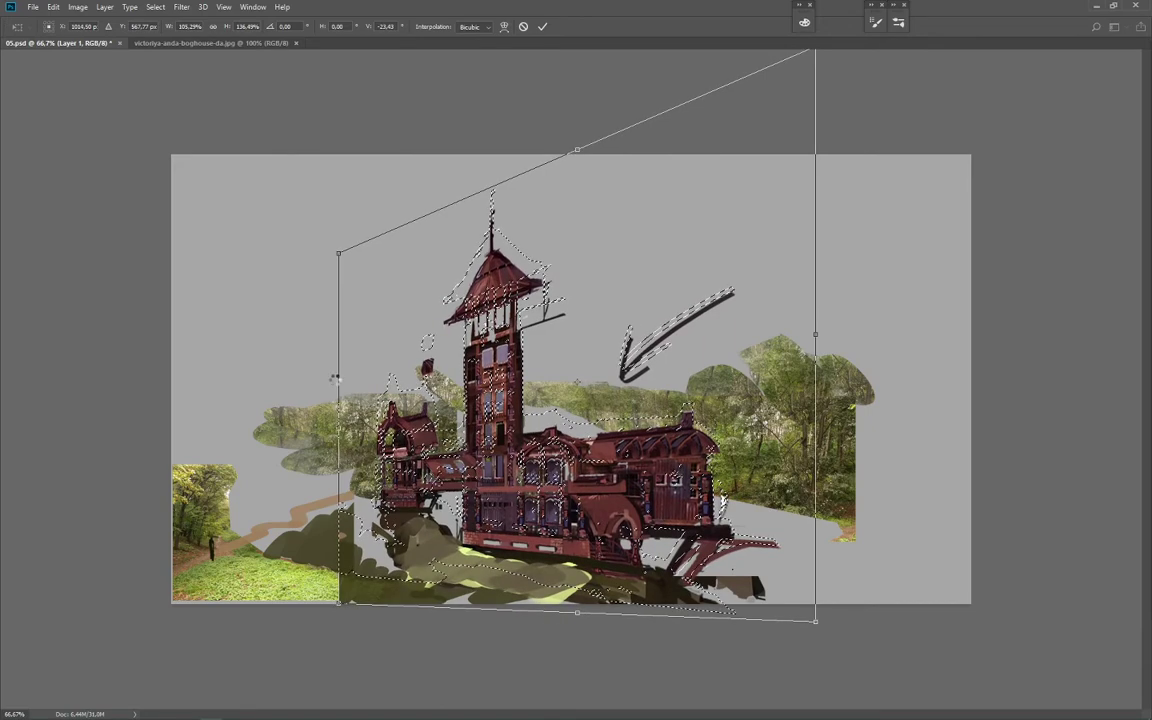
key(Return)
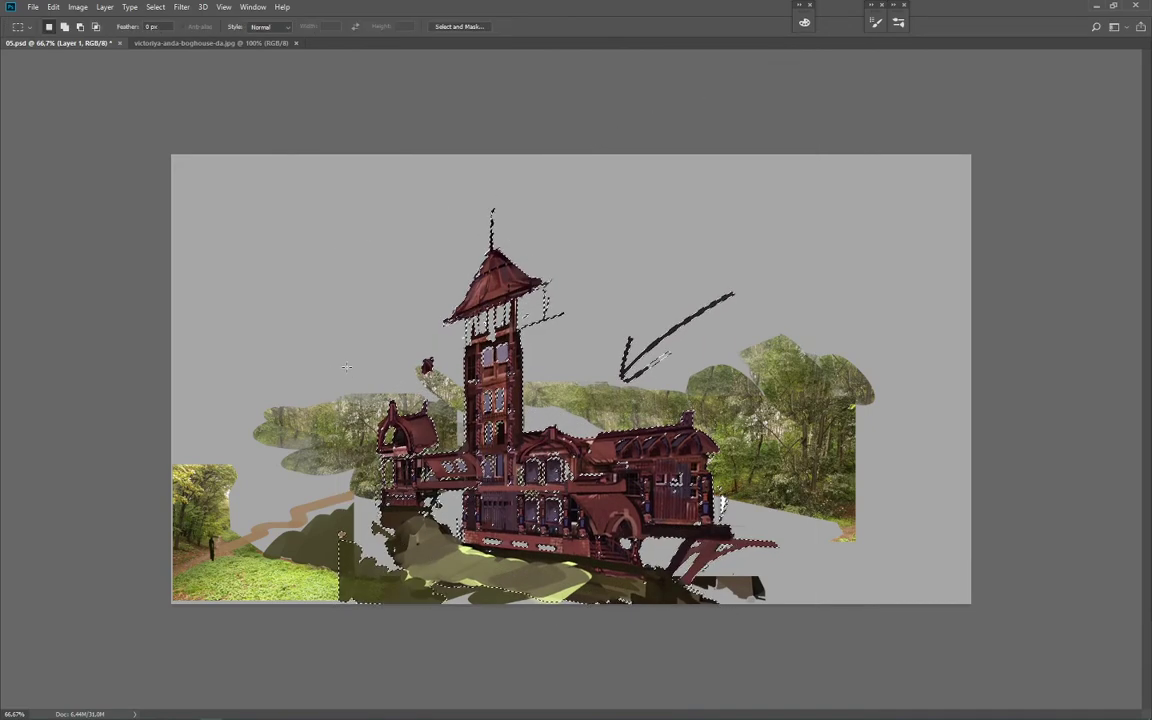
key(ctrl+d)
Step: Paint background grey over the upper edge of the left forest and add a muted green hill behind the path
key(b)
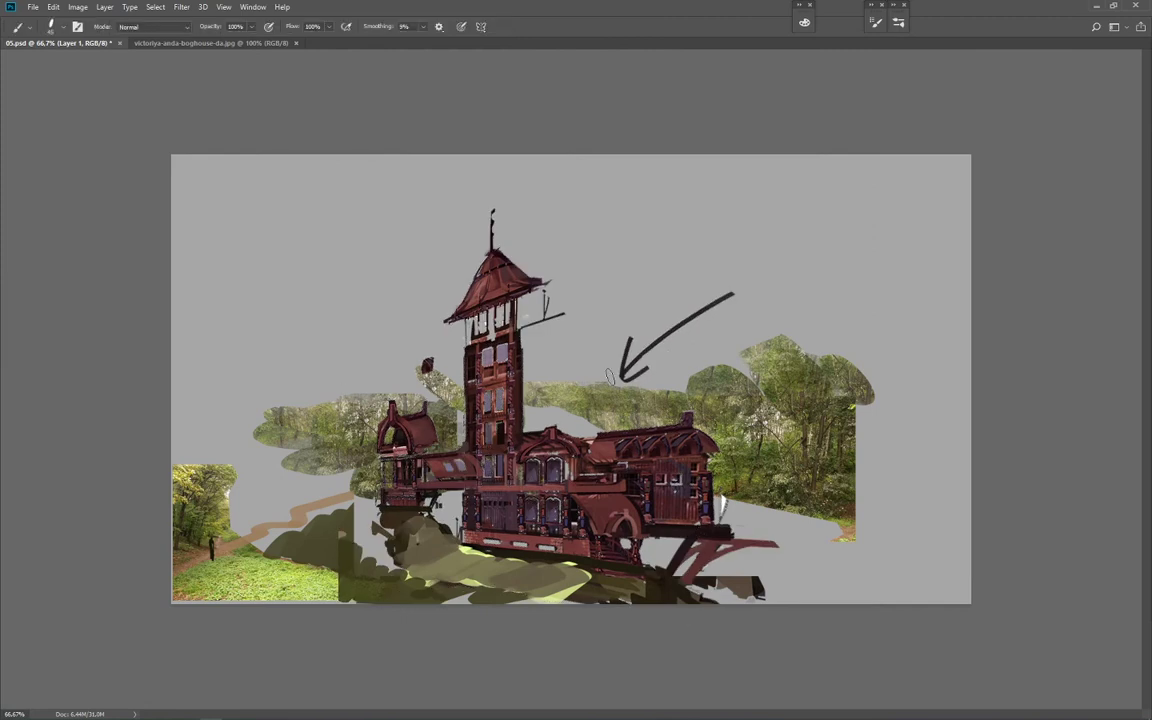
alt+click(434, 357)
key(bracketright)
mouse_move(427, 364)
mouse_down()
mouse_move(379, 394)
mouse_move(239, 447)
mouse_move(315, 459)
mouse_move(355, 447)
mouse_move(300, 494)
mouse_move(306, 469)
mouse_move(232, 482)
mouse_up()
alt+click(354, 450)
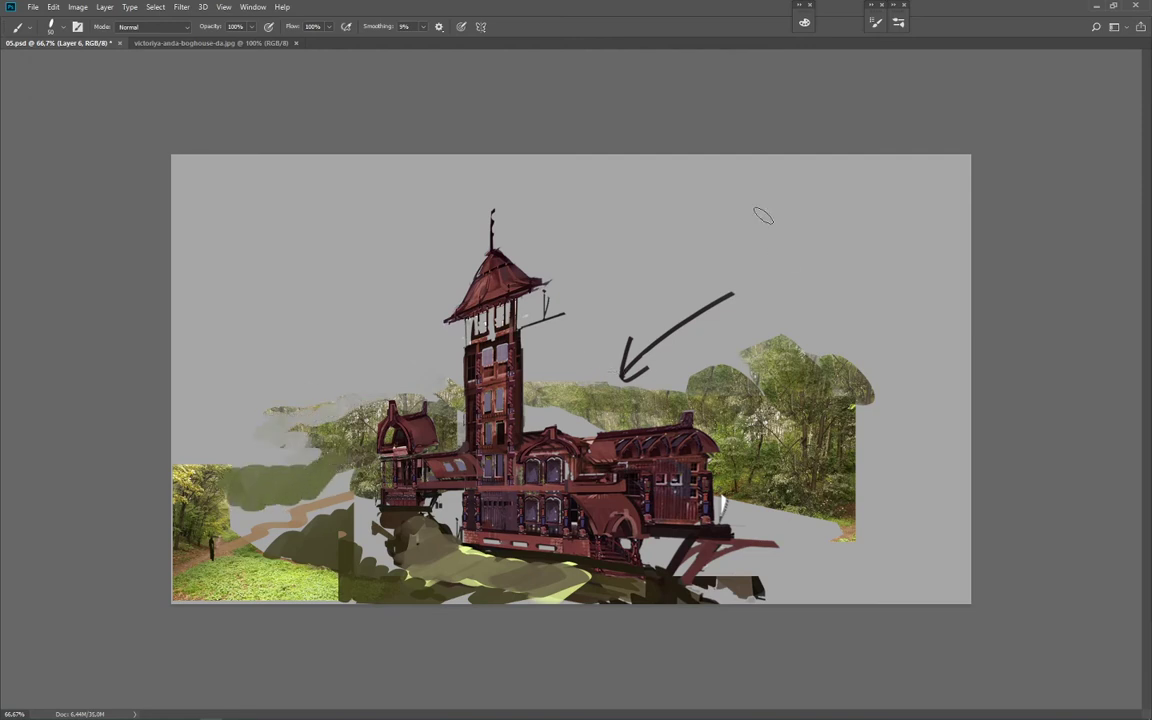
Step: Set the brush colour to H 197, S 19, B 73 and block in pale blue sky left of the tower
click(804, 23)
drag(693, 32, 715, 33)
drag(708, 46, 692, 46)
drag(706, 59, 728, 60)
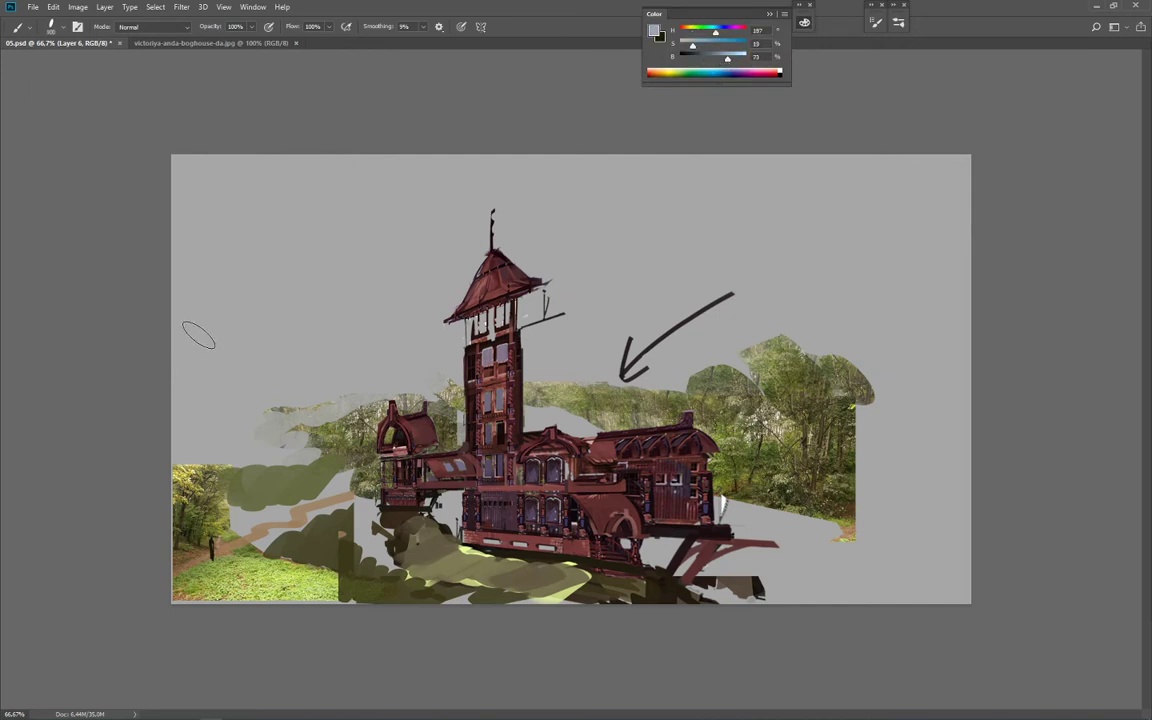
mouse_move(198, 334)
mouse_down()
mouse_move(268, 344)
mouse_move(271, 410)
mouse_move(182, 328)
mouse_move(222, 290)
mouse_up()
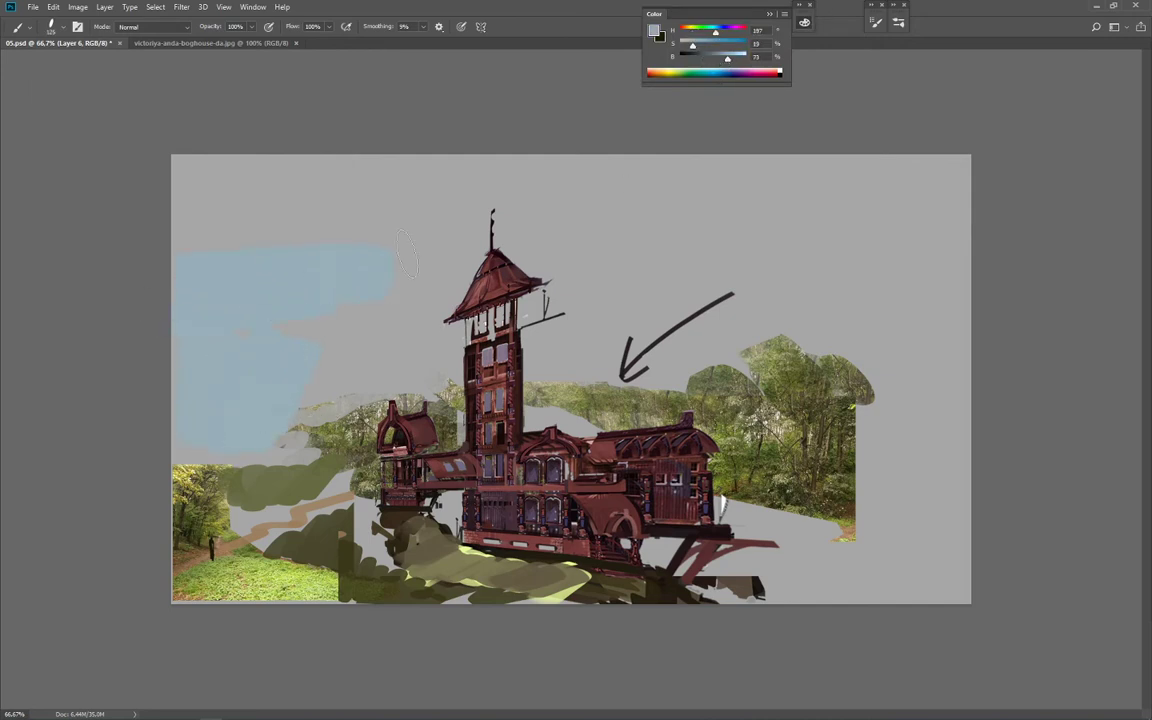
Step: Sample a dark maroon from the tower and paint a wider overhanging eave beneath its roof
alt+click(518, 292)
key(bracketleft)
key(bracketleft)
key(bracketleft)
key(bracketleft)
key(bracketleft)
drag(560, 312, 421, 302)
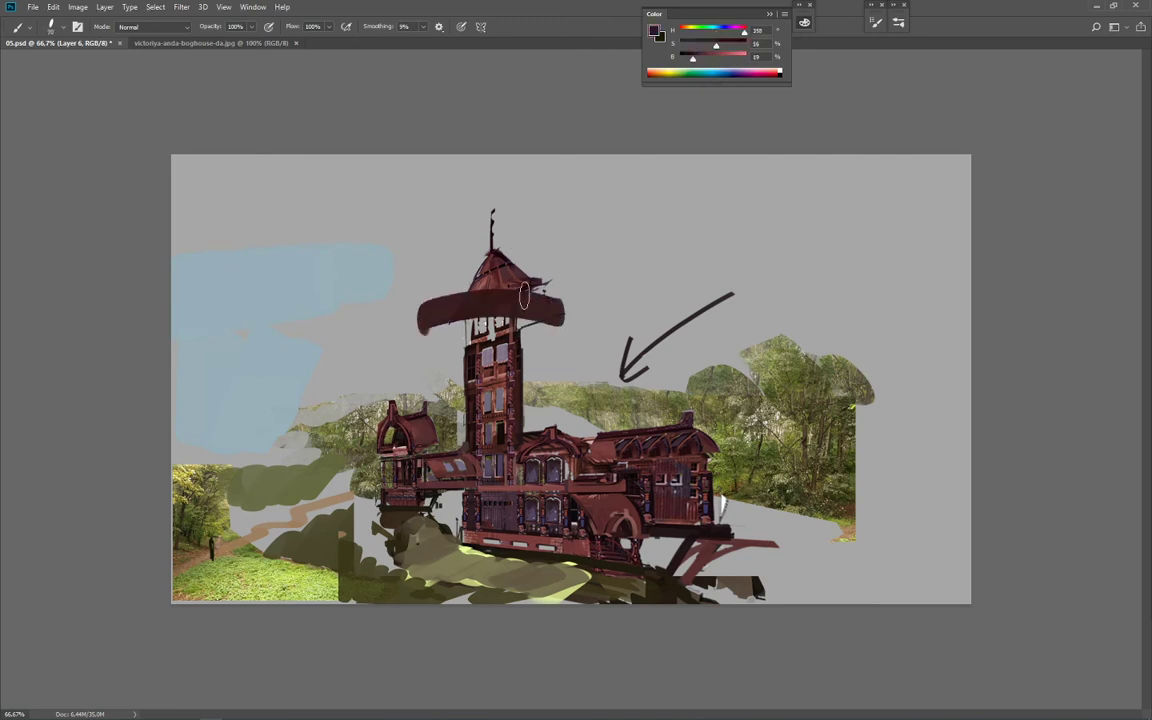
key(ctrl+z)
drag(558, 313, 455, 311)
Step: Fill the tower roof with a sampled maroon and paint a thicker dark spire above it
alt+click(502, 281)
mouse_move(513, 251)
mouse_down()
mouse_move(475, 301)
mouse_move(550, 287)
mouse_move(520, 272)
mouse_move(470, 305)
mouse_move(497, 252)
mouse_up()
key(bracketright)
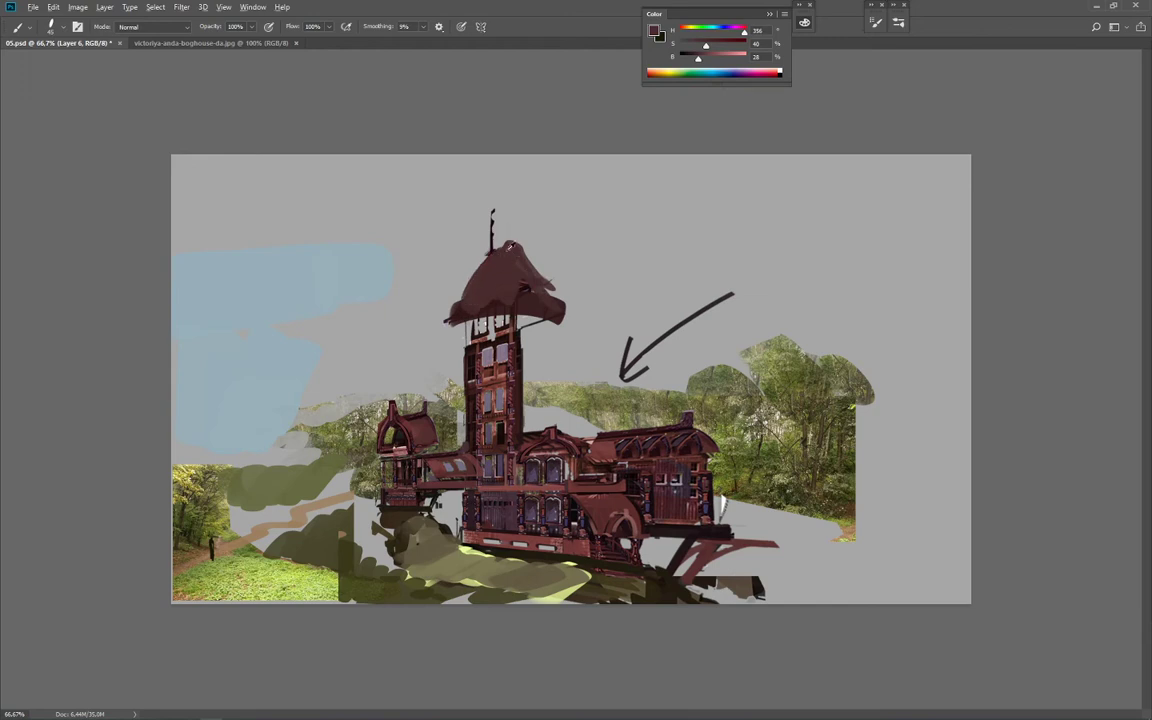
alt+click(493, 238)
drag(500, 189, 500, 241)
Step: Block in a dark brown side plane along the tower's right edge, down to the lower roof
alt+click(522, 338)
key(bracketright)
key(bracketright)
key(bracketright)
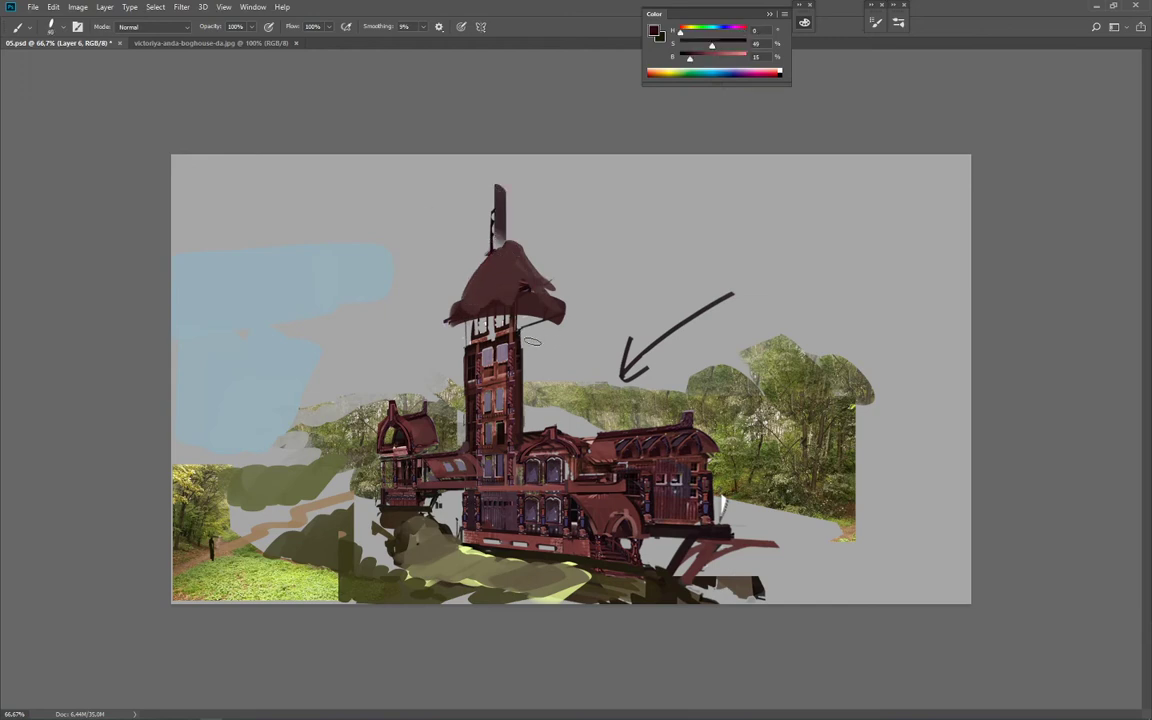
mouse_move(534, 332)
mouse_down()
mouse_move(534, 419)
mouse_move(548, 424)
mouse_up()
Step: Paint a dark side volume on the right wing's end and shade beneath the wing with a sampled dark colour
key(bracketright)
alt+click(727, 520)
key(bracketright)
key(bracketright)
key(bracketright)
key(bracketright)
drag(731, 456, 726, 532)
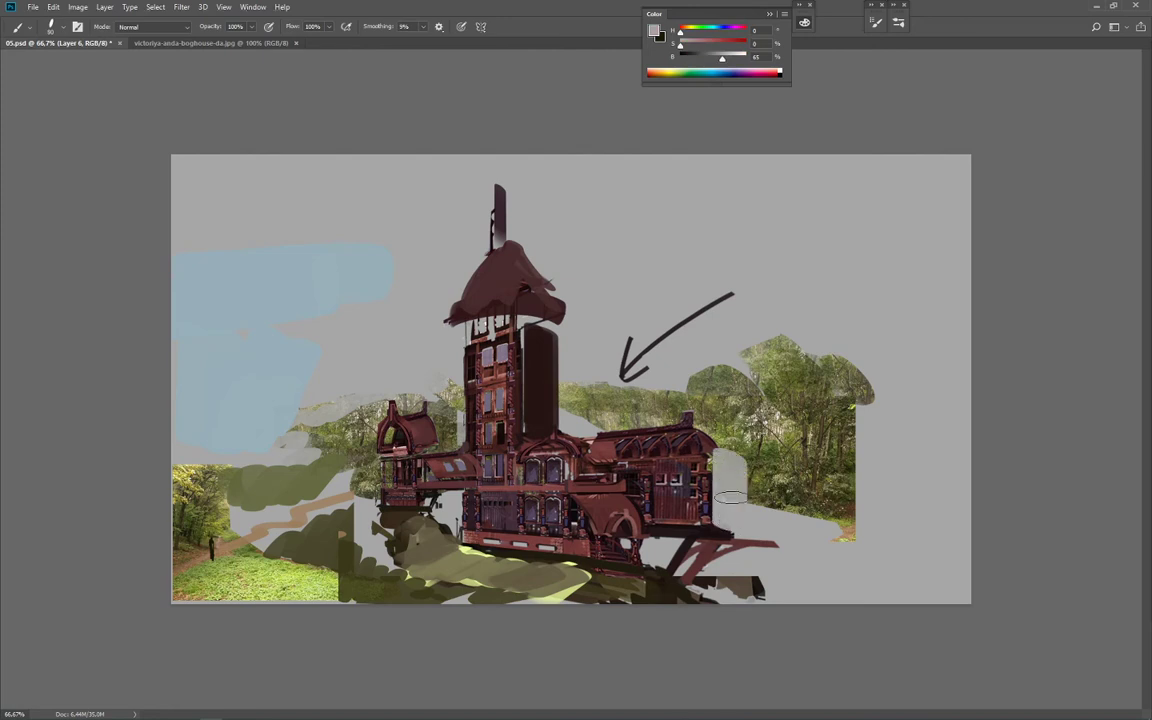
key(ctrl+z)
alt+click(713, 472)
mouse_move(728, 458)
mouse_down()
mouse_move(730, 519)
mouse_move(749, 514)
mouse_move(672, 536)
mouse_move(665, 578)
mouse_move(616, 583)
mouse_move(637, 575)
mouse_move(612, 563)
mouse_move(630, 560)
mouse_up()
Step: Sample the maroon and paint a block below the entrance steps with a smaller brush
alt+click(622, 560)
key(bracketleft)
key(bracketleft)
key(bracketleft)
key(bracketleft)
key(bracketleft)
key(bracketleft)
alt+click(712, 552)
key(bracketleft)
key(bracketleft)
key(bracketleft)
key(bracketleft)
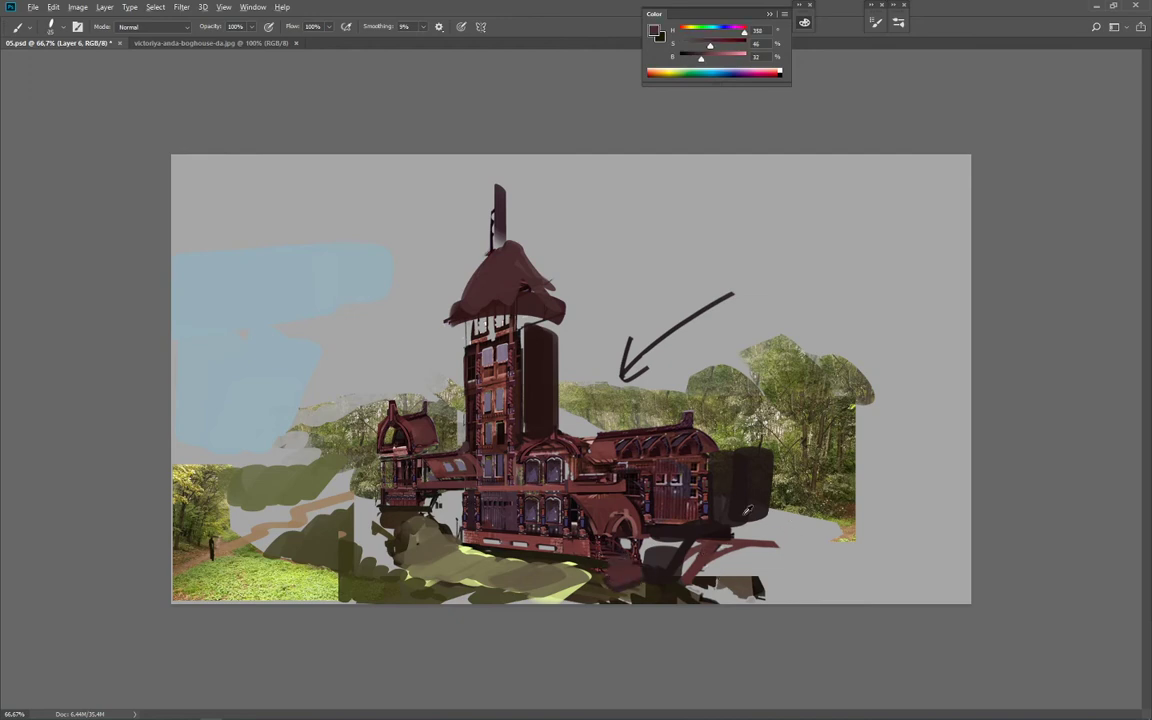
Step: Extend the ground below the right wing with dark brown strokes sloping down towards the canvas's lower edge
alt+click(707, 581)
key(bracketright)
key(bracketright)
key(bracketright)
key(bracketright)
drag(692, 582, 820, 600)
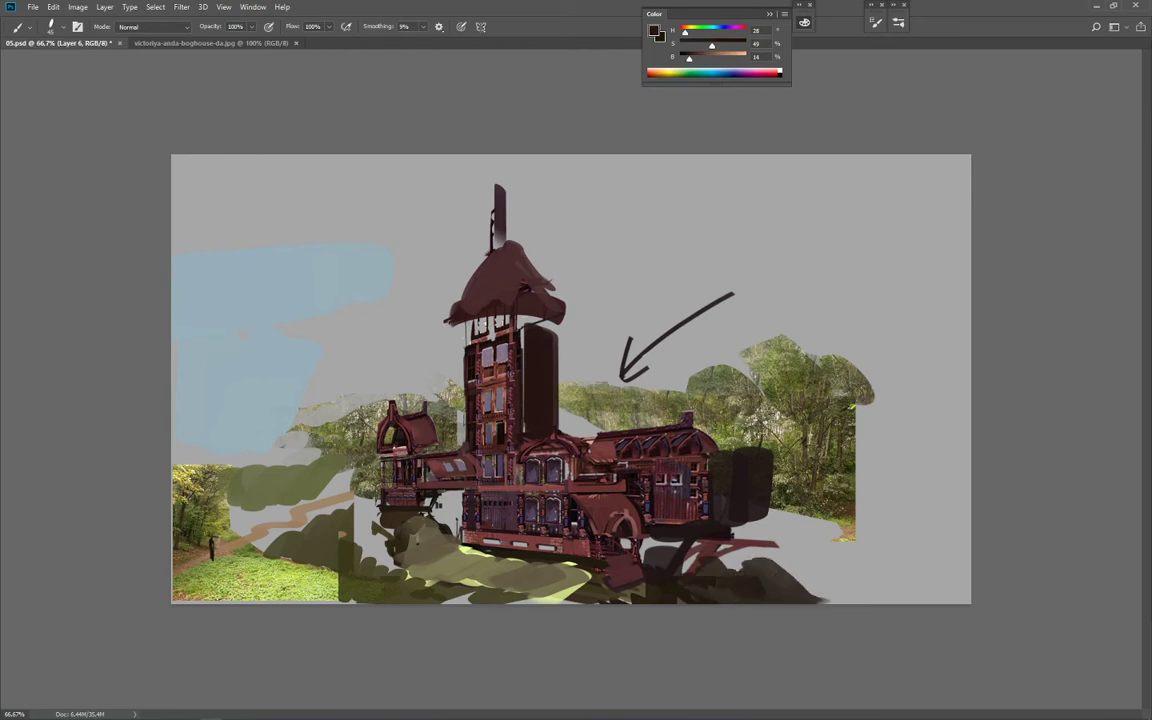
Step: Reposition the forest background piece leftward and down so its trees sit behind the house's left wing
mouse_move(900, 477)
mouse_down()
mouse_move(803, 532)
mouse_move(795, 525)
mouse_move(802, 538)
mouse_move(802, 527)
mouse_move(846, 533)
mouse_move(862, 520)
mouse_up()
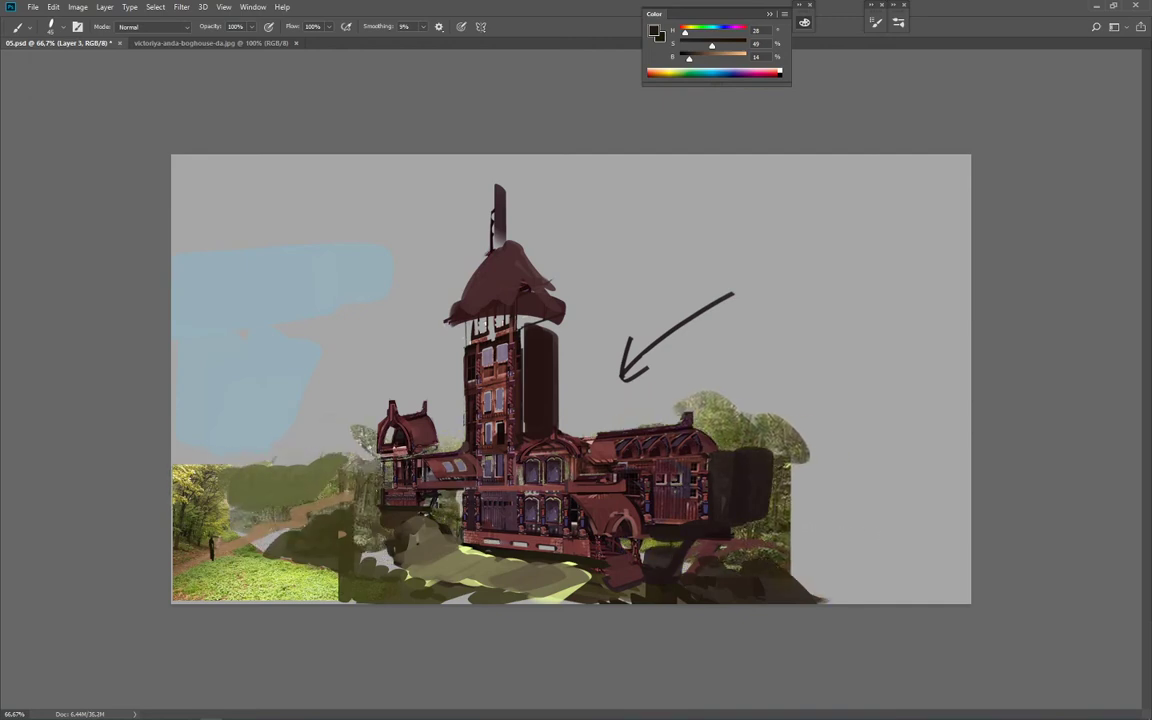
drag(712, 499, 395, 492)
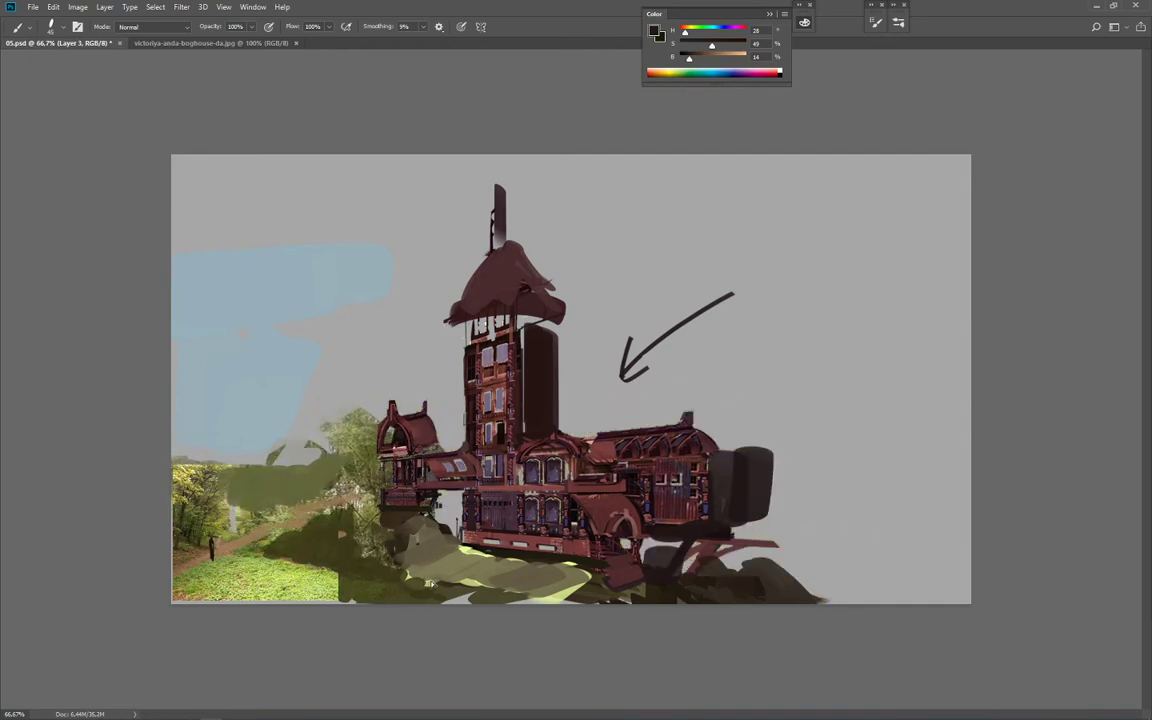
drag(430, 582, 491, 567)
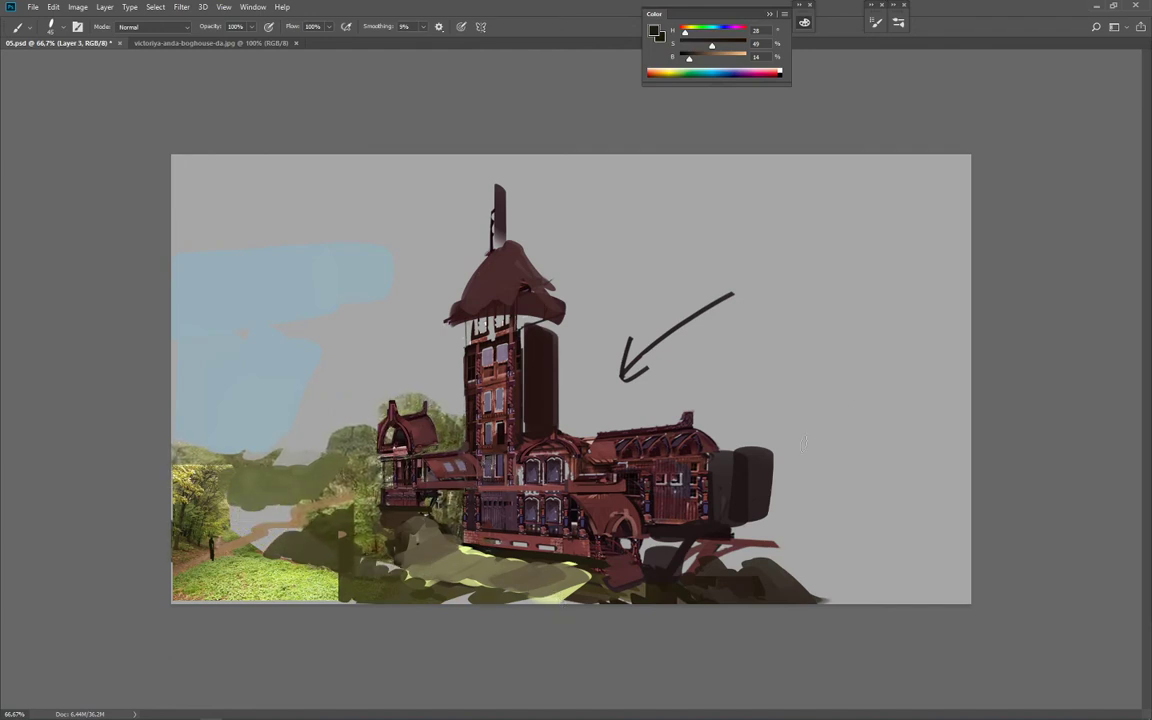
Step: Crop the canvas to its lower-left part, keeping the forest, left wing and tower base, and sample the grey backdrop colour
key(c)
drag(970, 156, 781, 266)
key(Return)
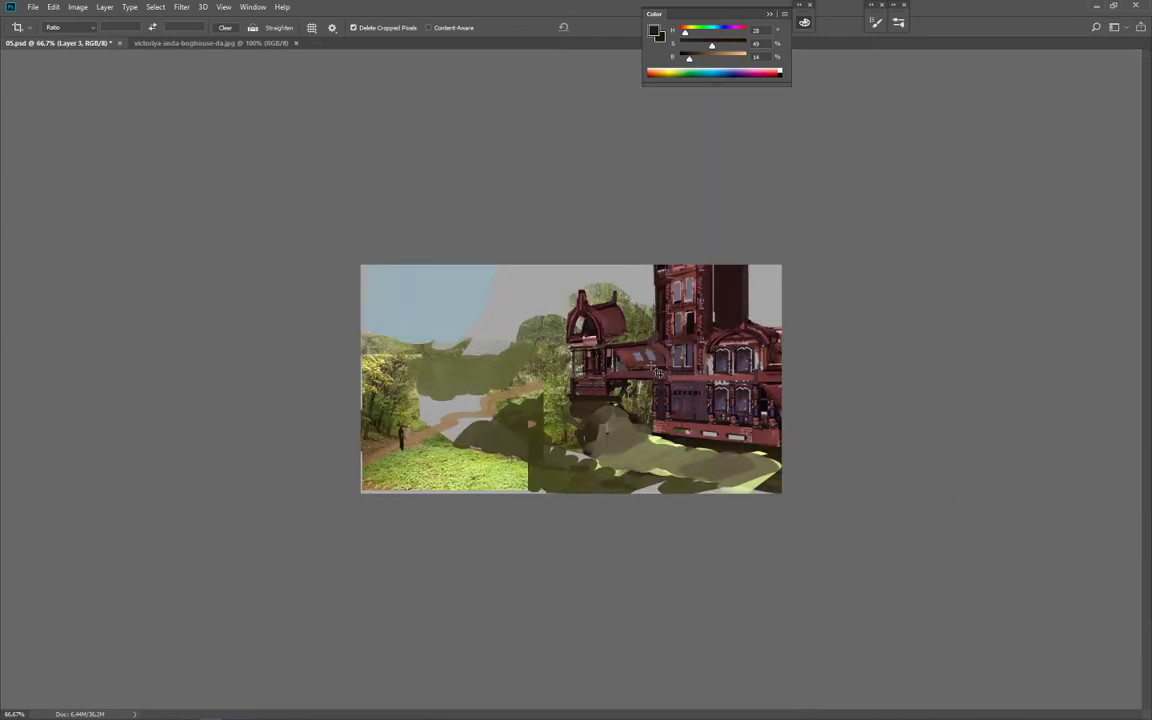
key(ctrl+plus)
key(ctrl+plus)
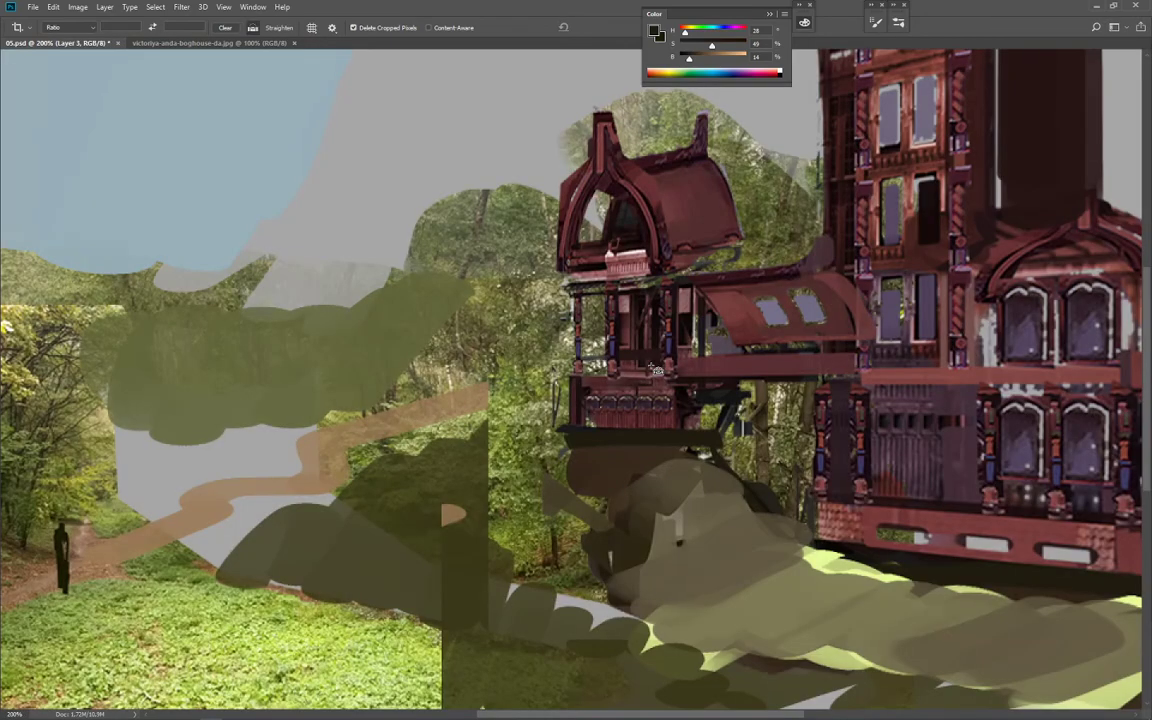
key(ctrl+minus)
key(b)
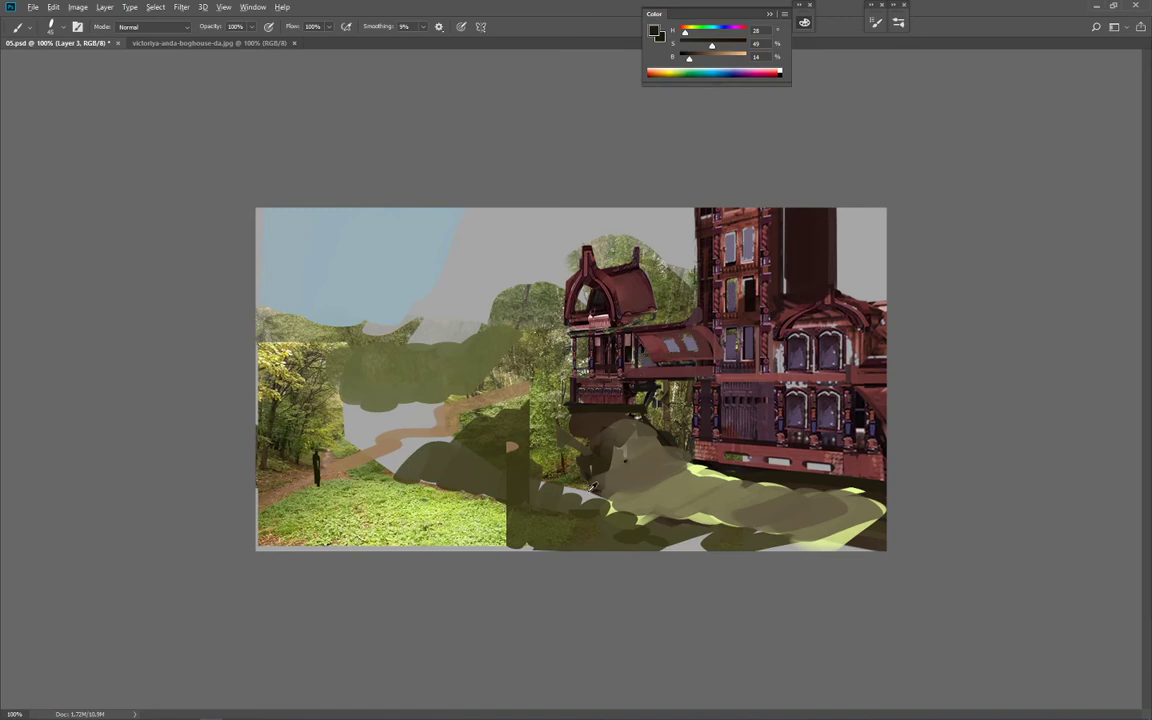
alt+click(598, 240)
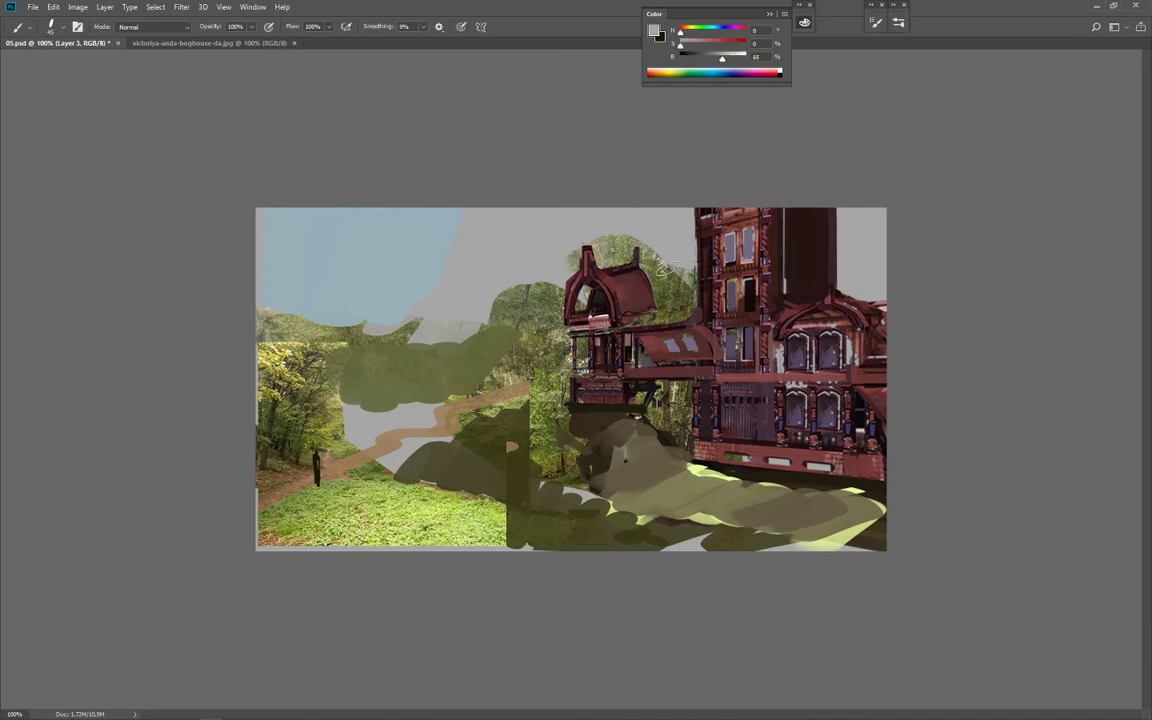
Step: Select the left wing's turret roof with a rectangular marquee and cut it onto its own layer
key(m)
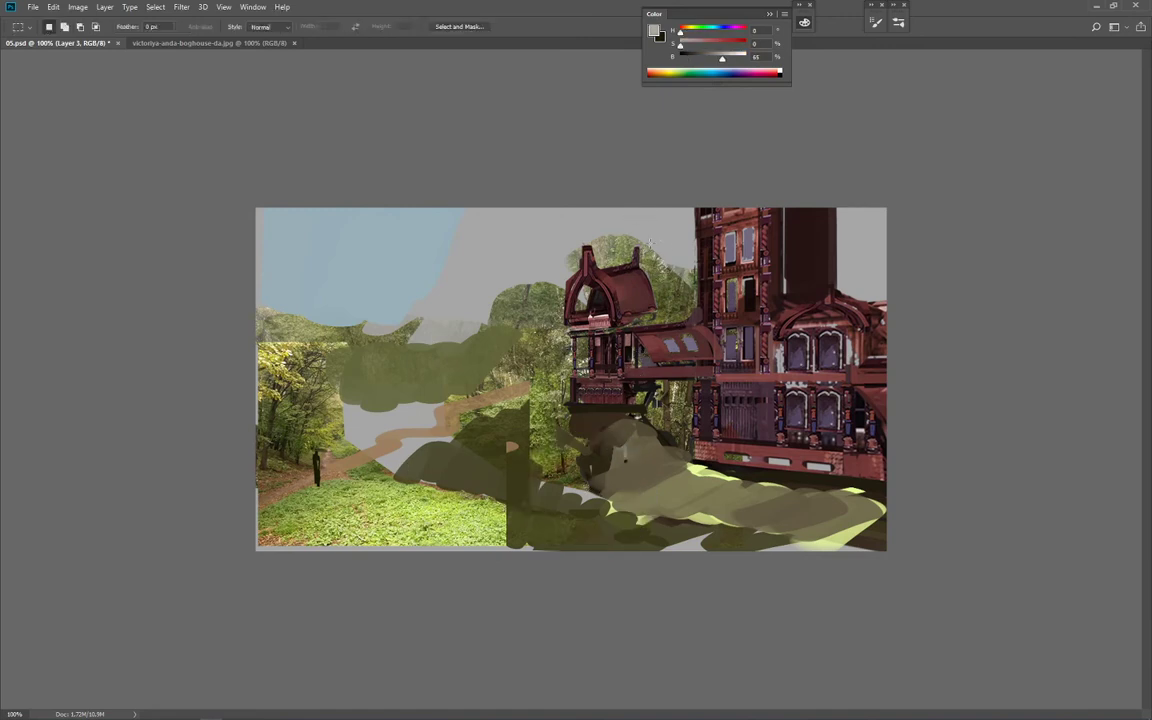
drag(584, 326, 659, 236)
key(ctrl+j)
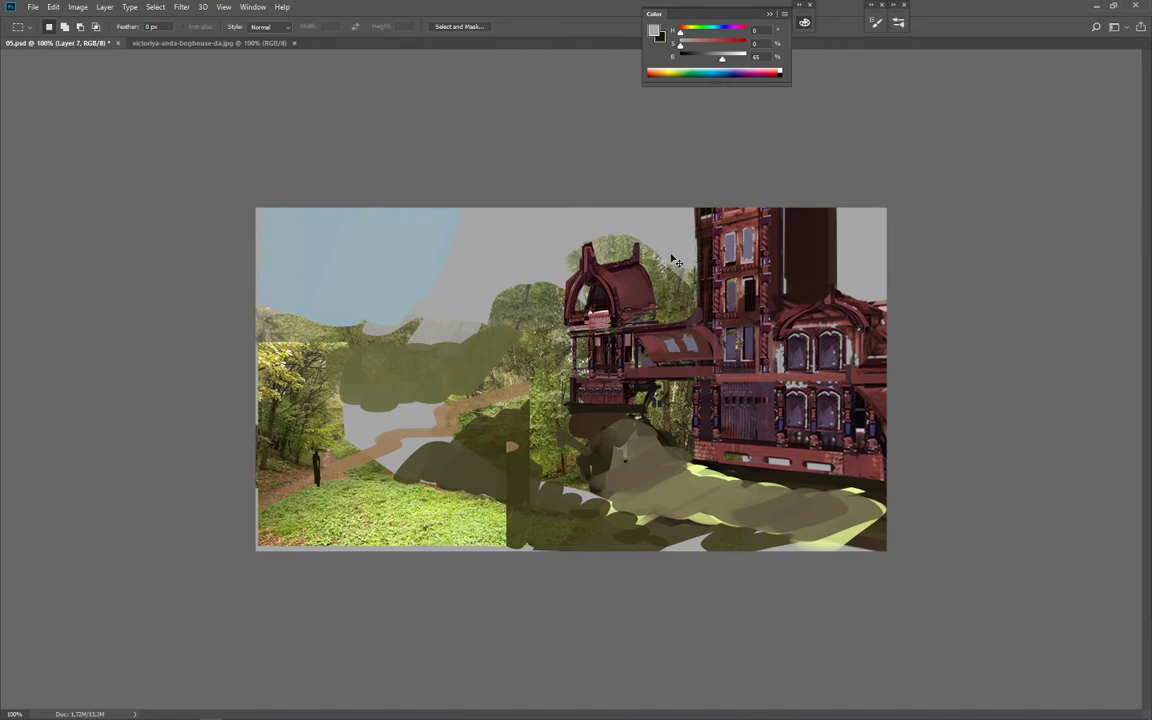
key(ctrl+z)
key(alt+[)
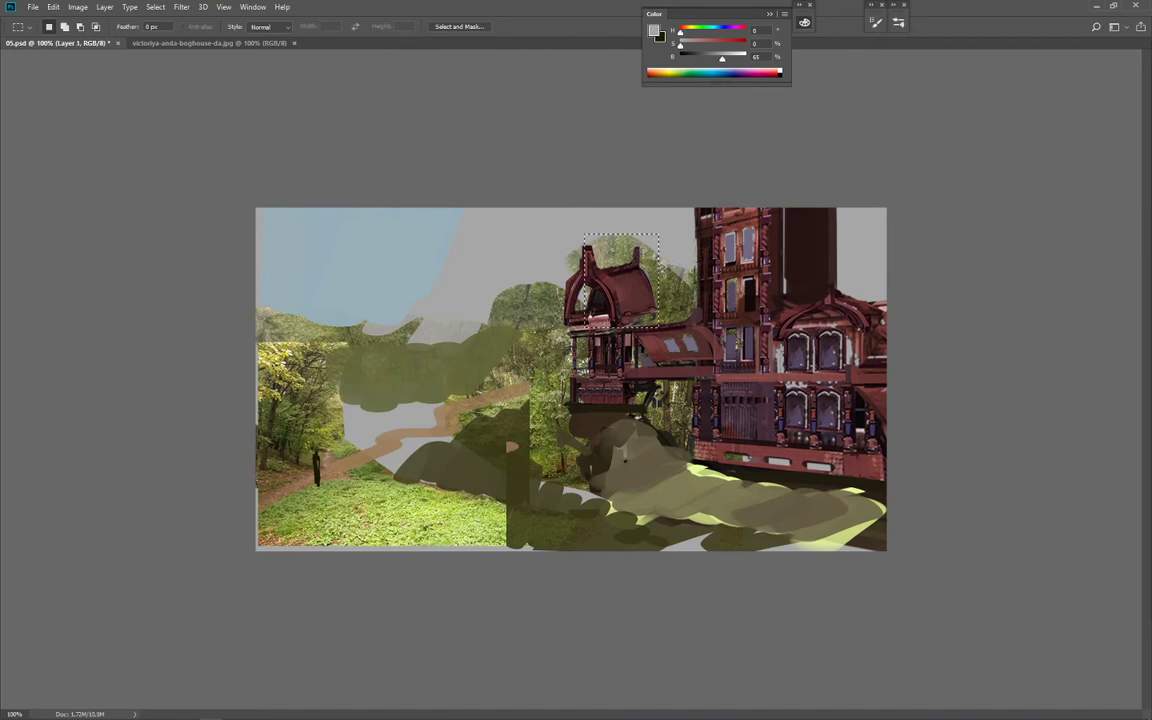
key(ctrl+j)
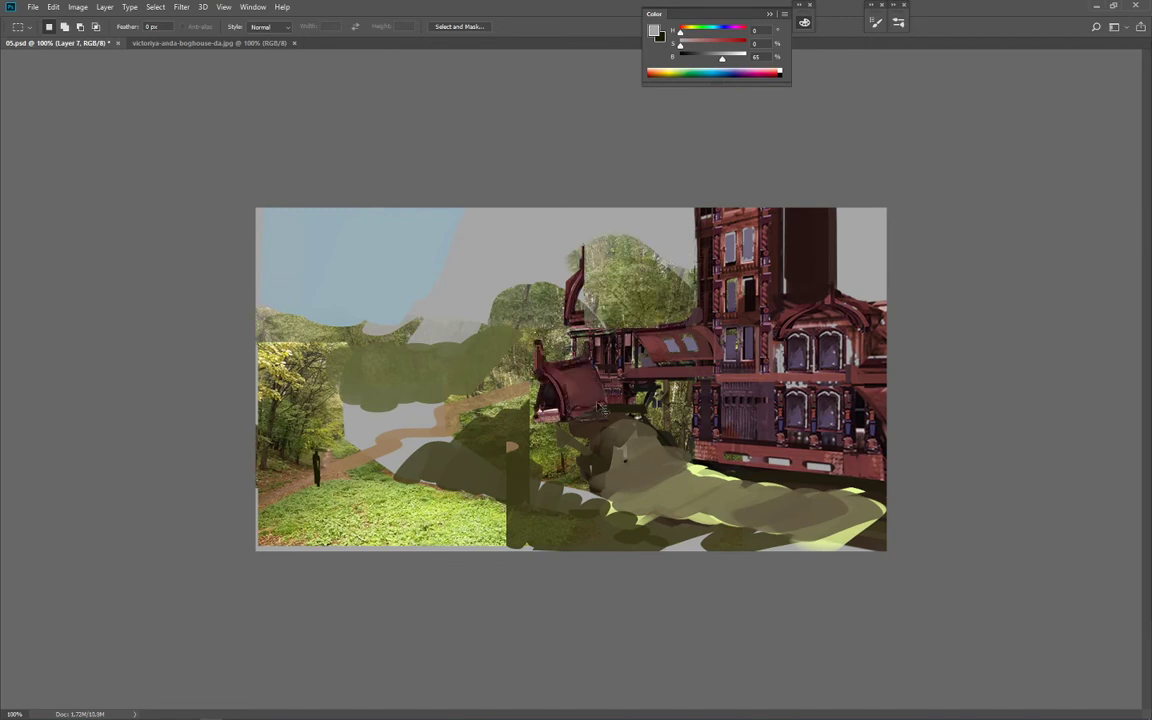
drag(654, 305, 636, 306)
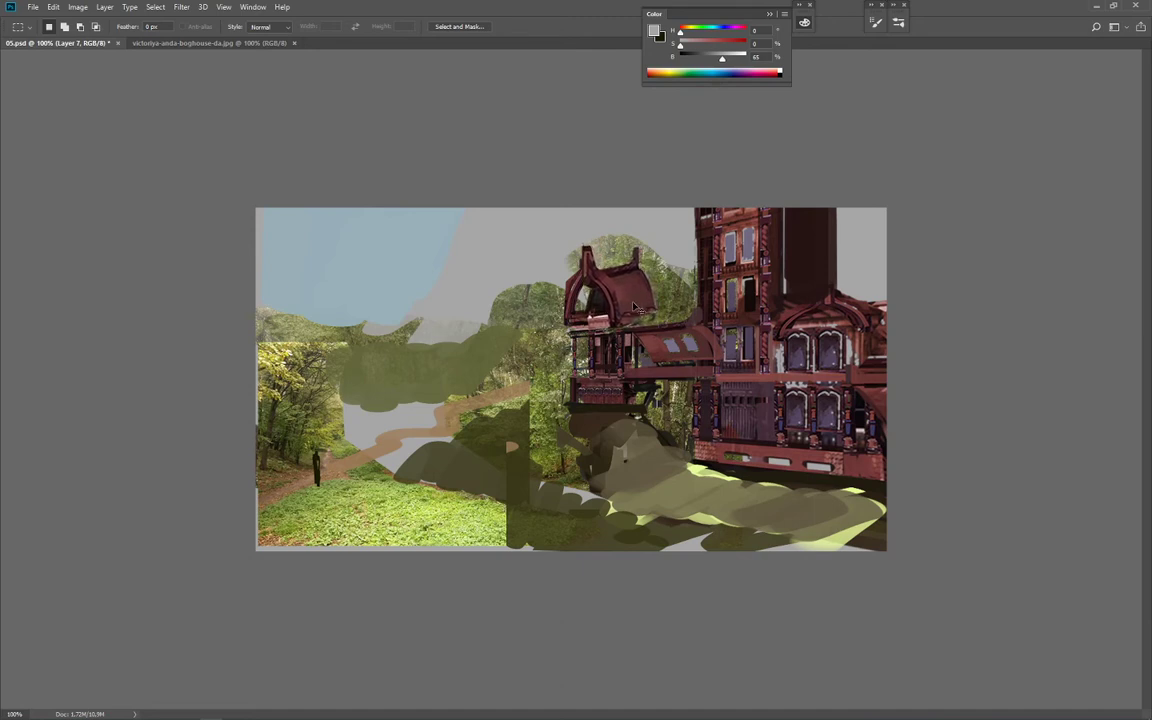
Step: Skew the cut turret roof vertically by about 22 degrees so its right side slopes down, keeping it seated on the turret
key(ctrl+t)
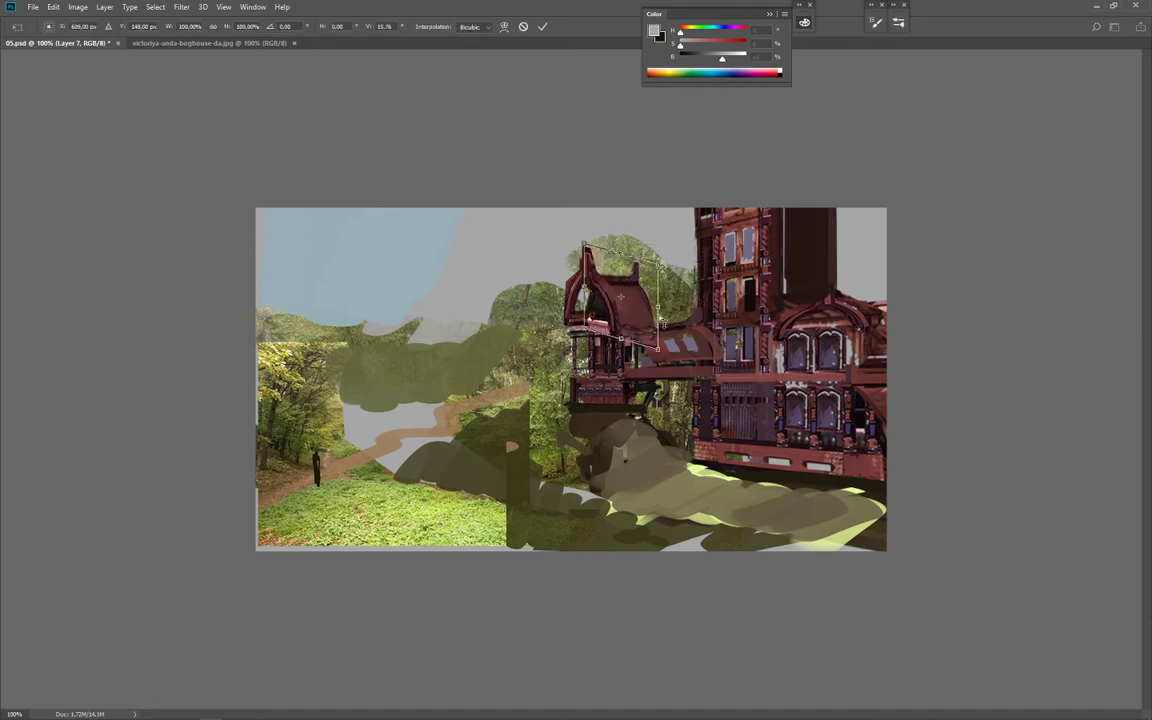
drag(548, 270, 555, 250)
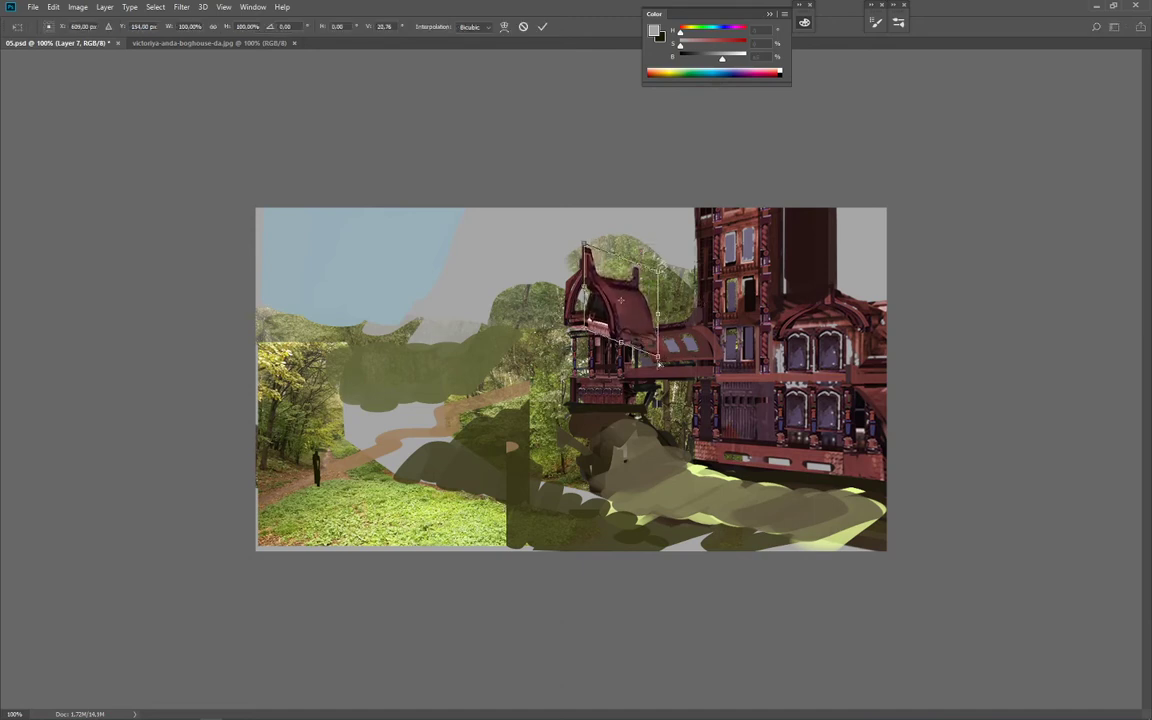
drag(659, 362, 659, 347)
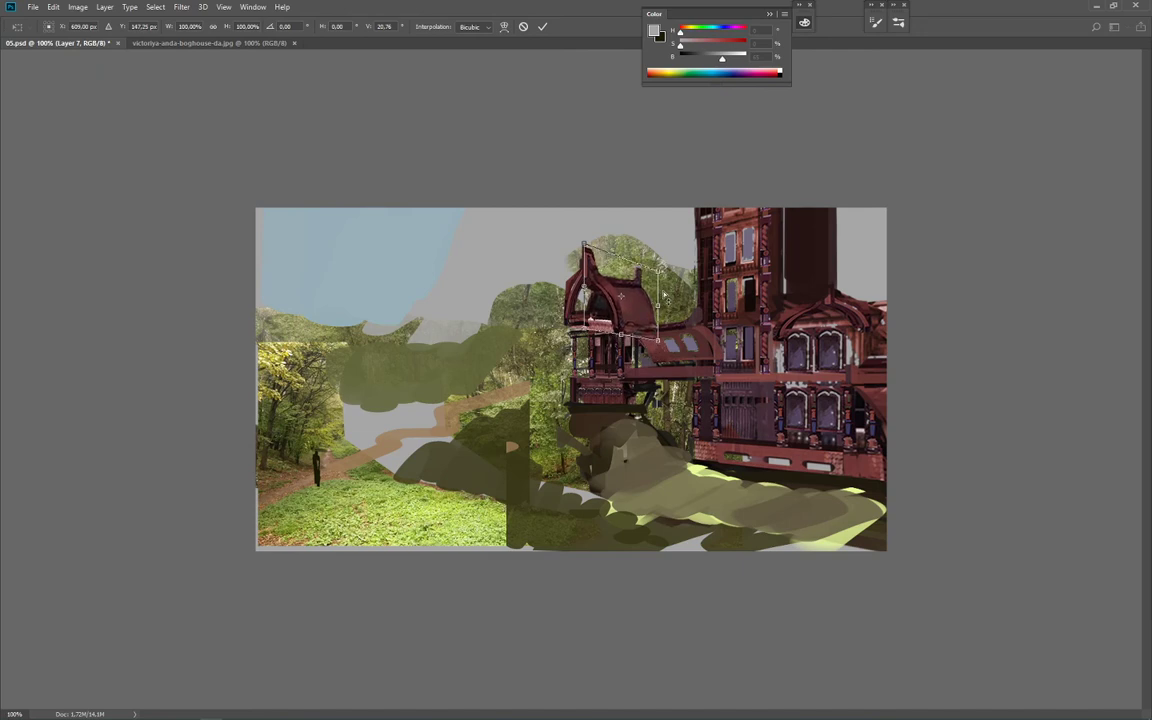
drag(664, 293, 667, 321)
key(Return)
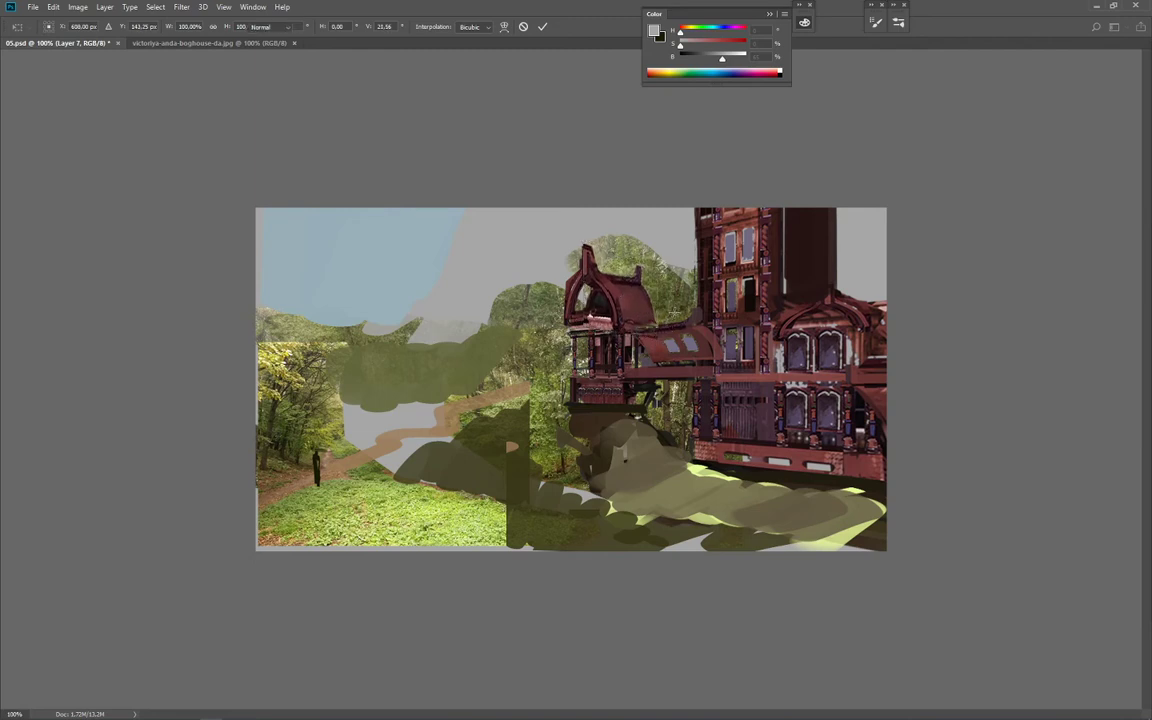
Step: Examine the forest photo in 20200917_154736.jpg as a separate document, and return to 05.psd
key(m)
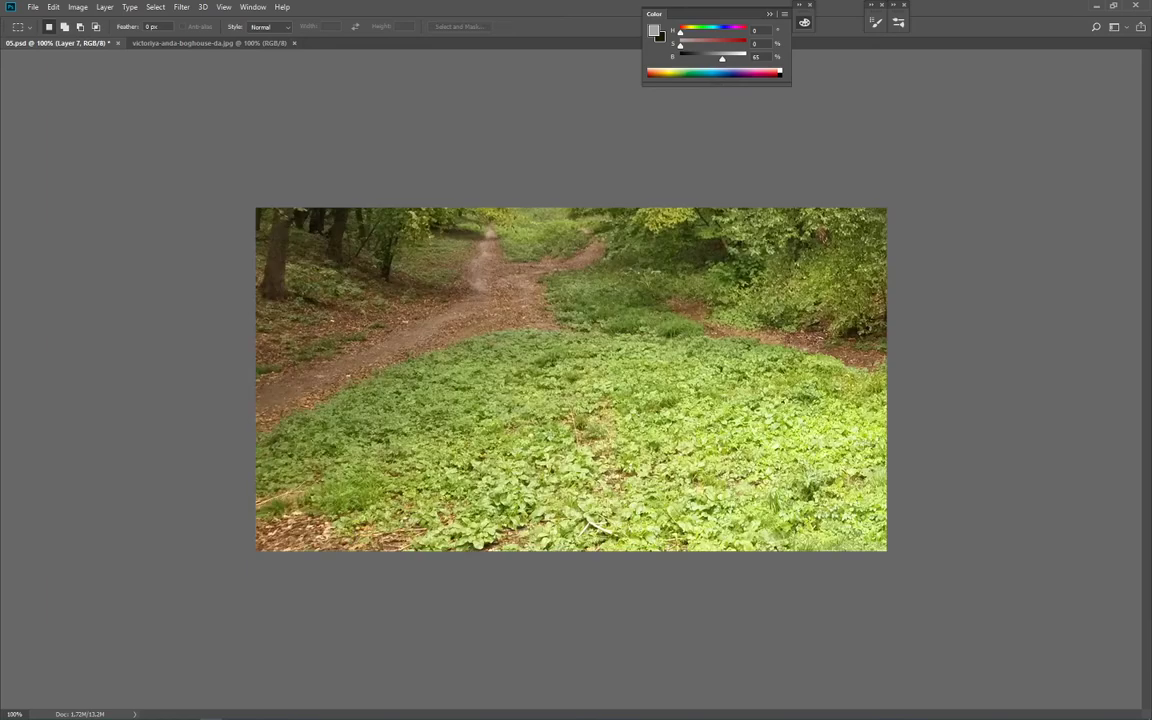
key(alt+comma)
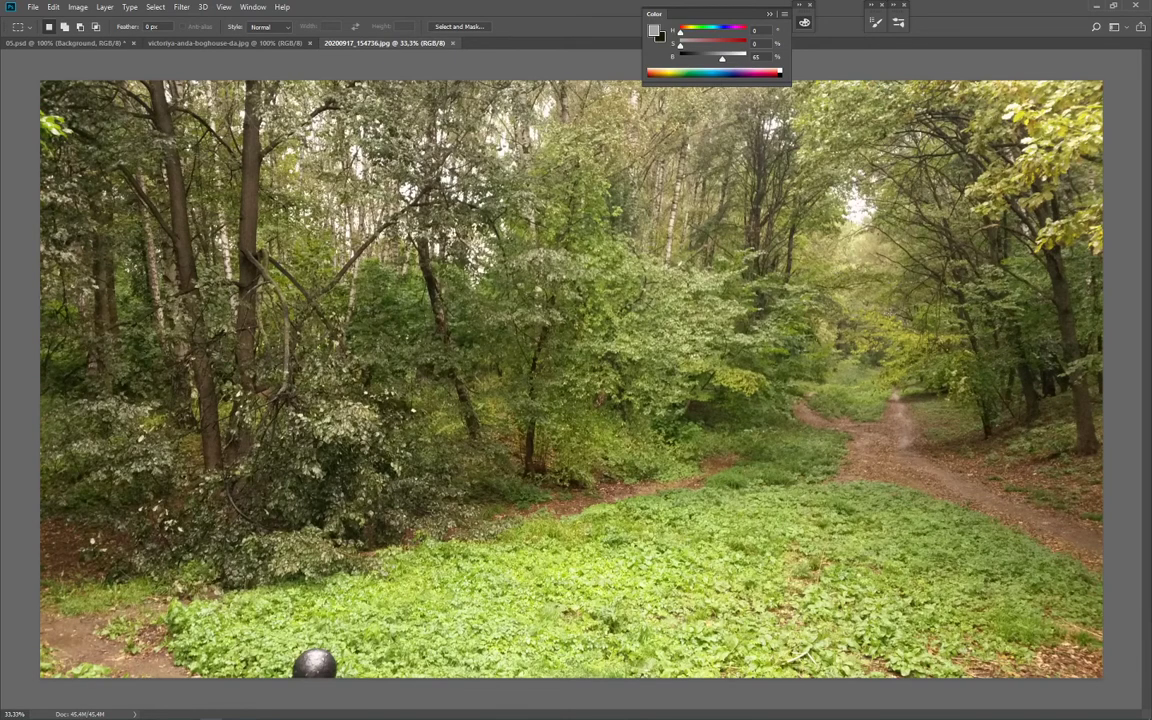
click(98, 44)
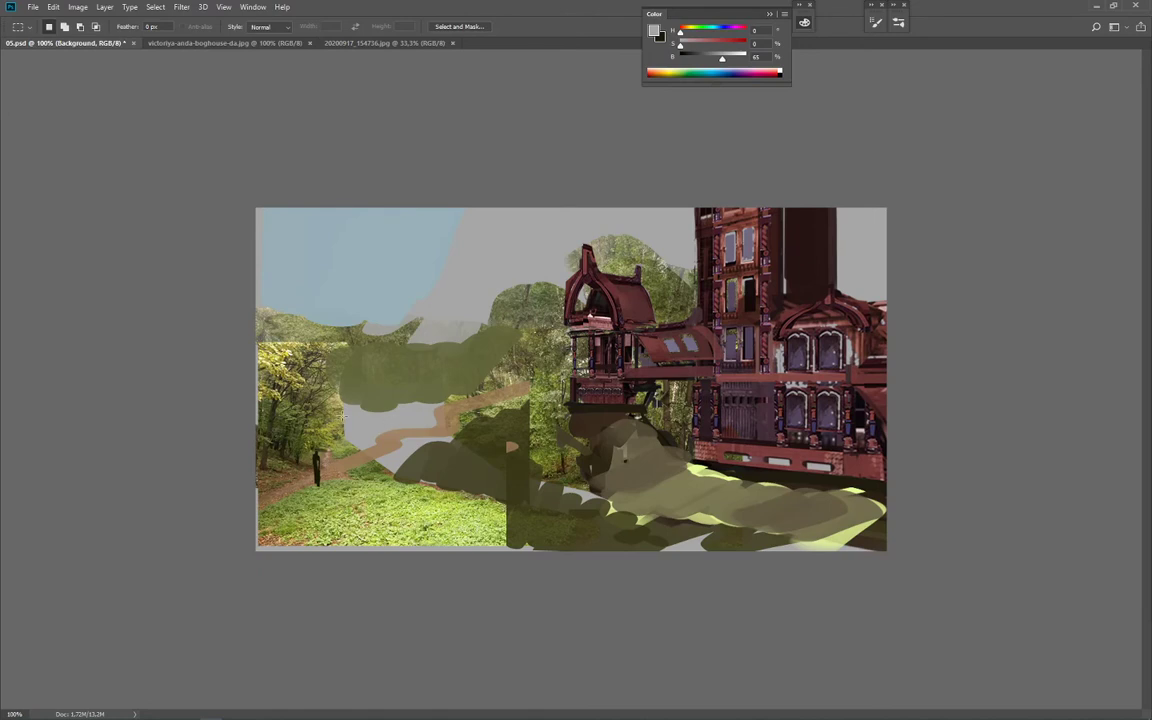
Step: Draw a straight bright red horizon line across the canvas on a new layer, plus a shorter parallel line just below on another layer
key(b)
key(ctrl+alt+shift+n)
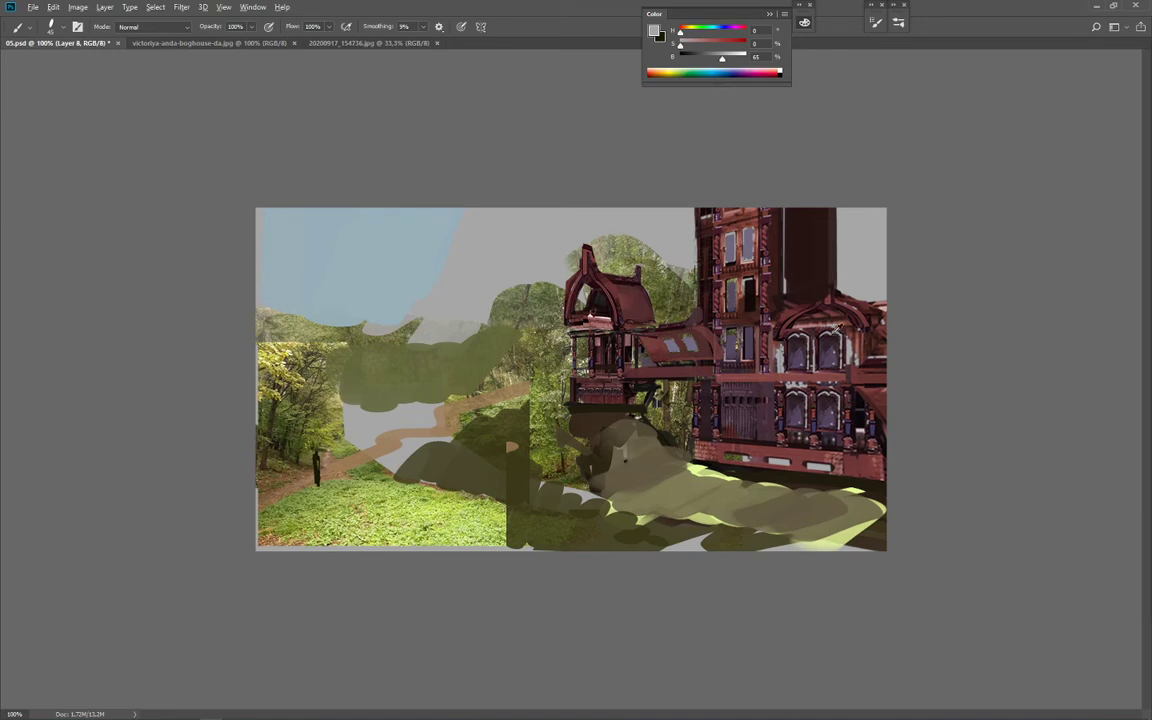
alt+click(811, 374)
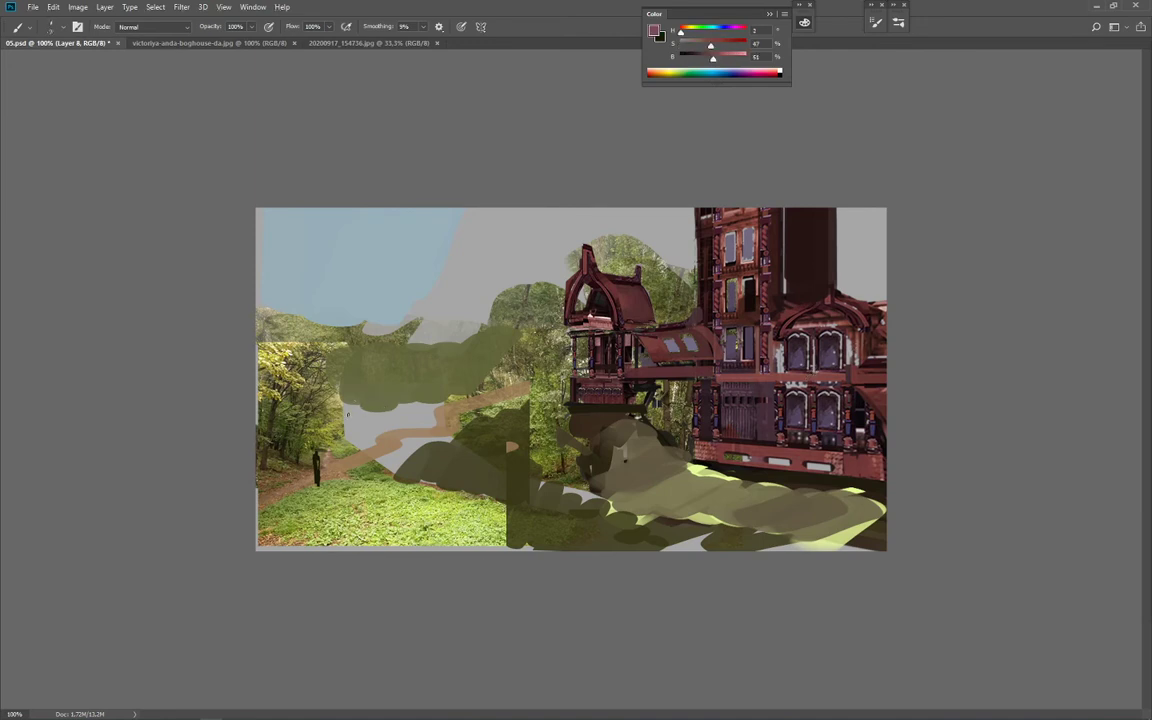
drag(347, 414, 258, 414)
key(ctrl+z)
drag(716, 44, 755, 57)
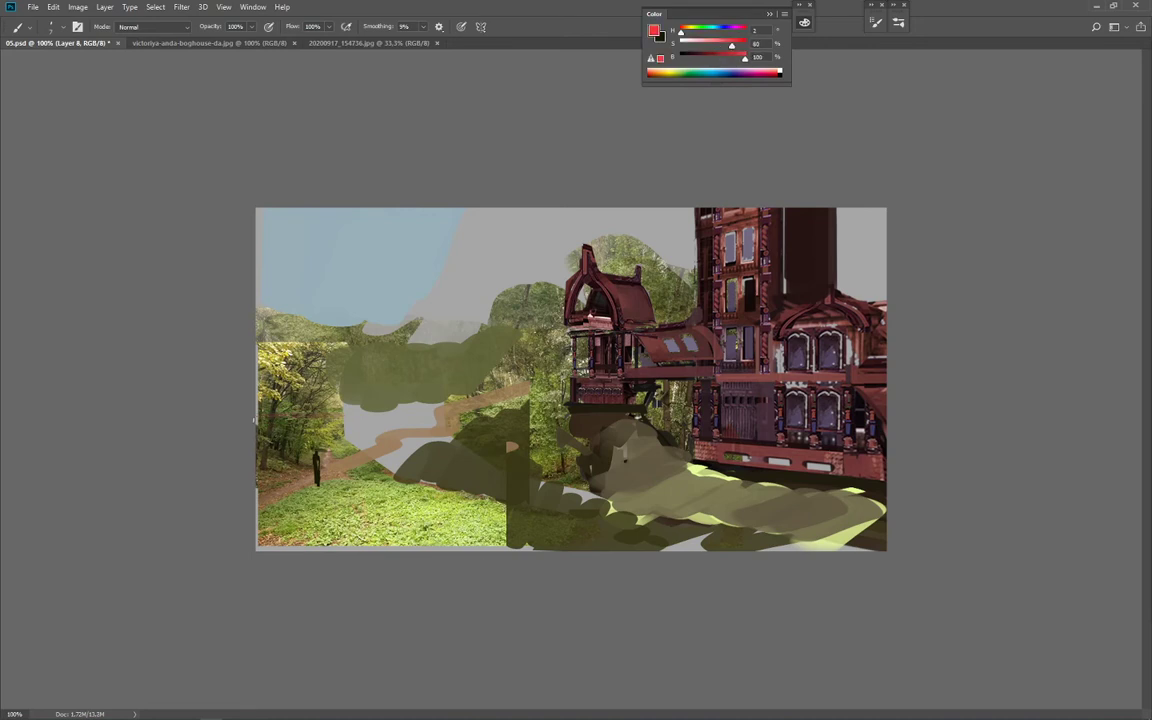
drag(256, 416, 922, 430)
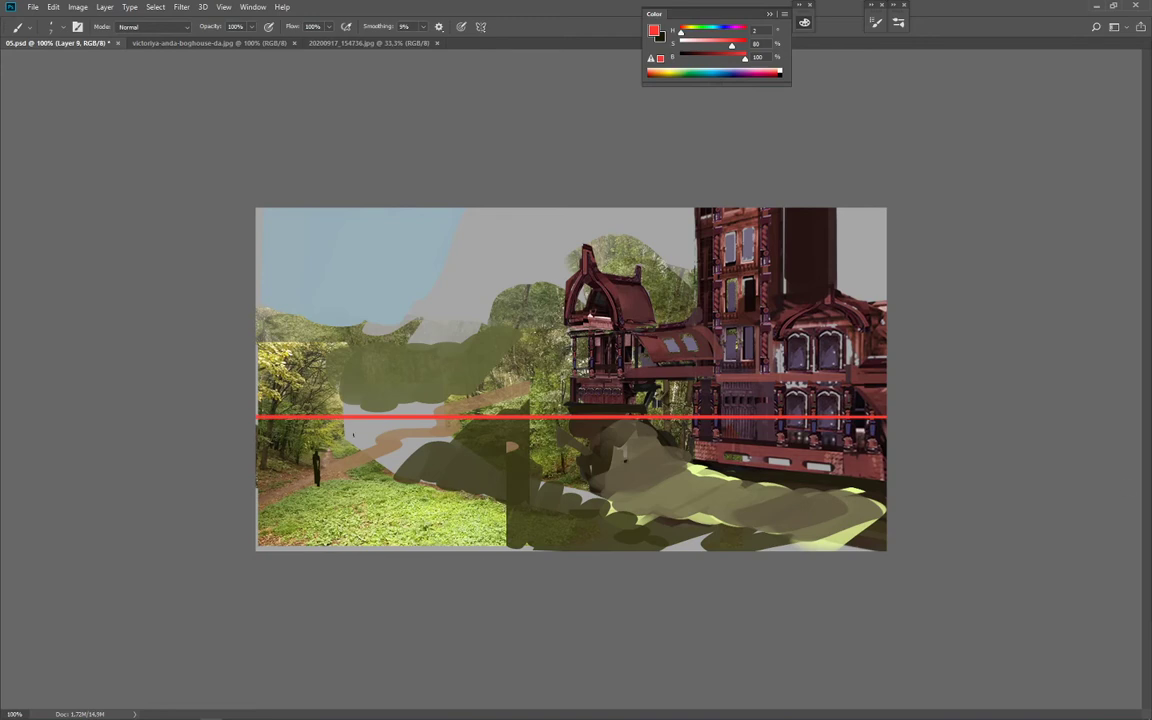
drag(285, 444, 812, 444)
drag(749, 484, 757, 434)
key(ctrl+e)
drag(727, 488, 727, 380)
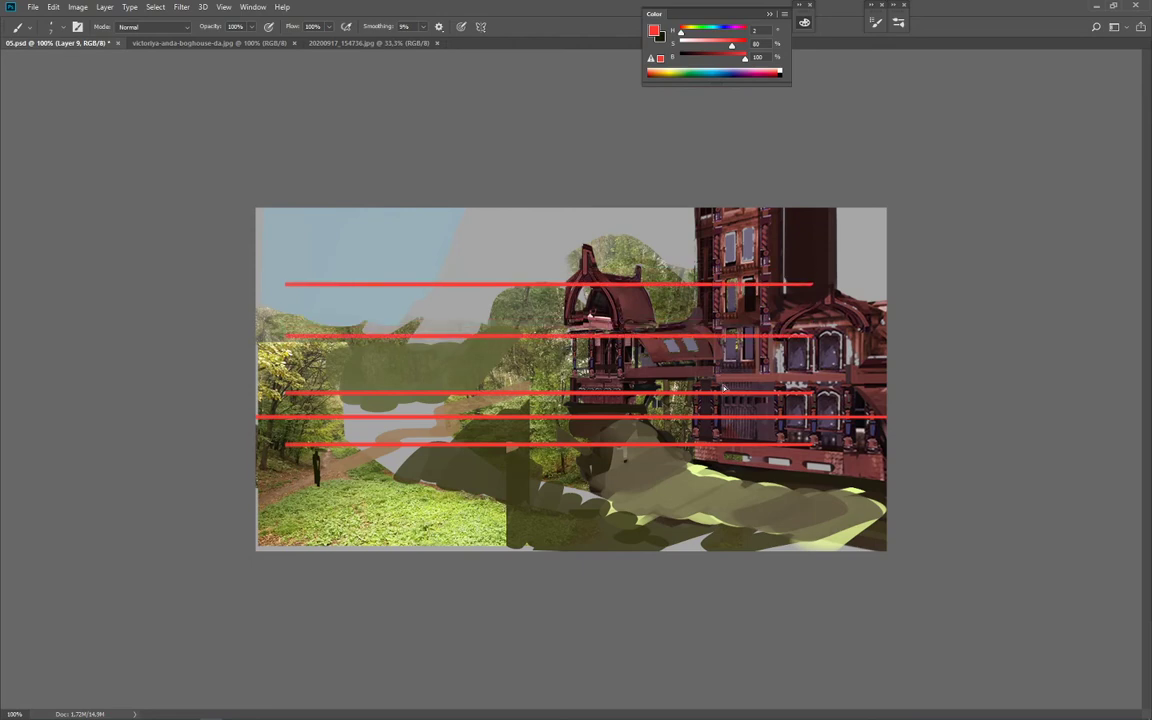
key(ctrl+t)
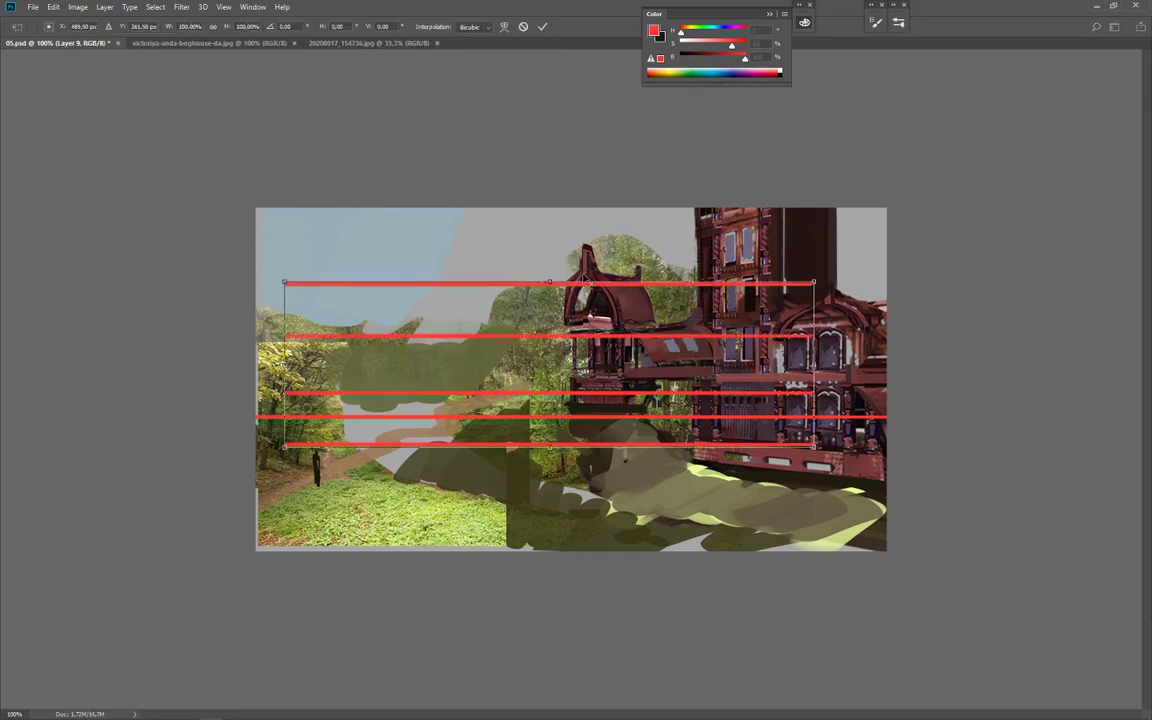
drag(578, 281, 578, 331)
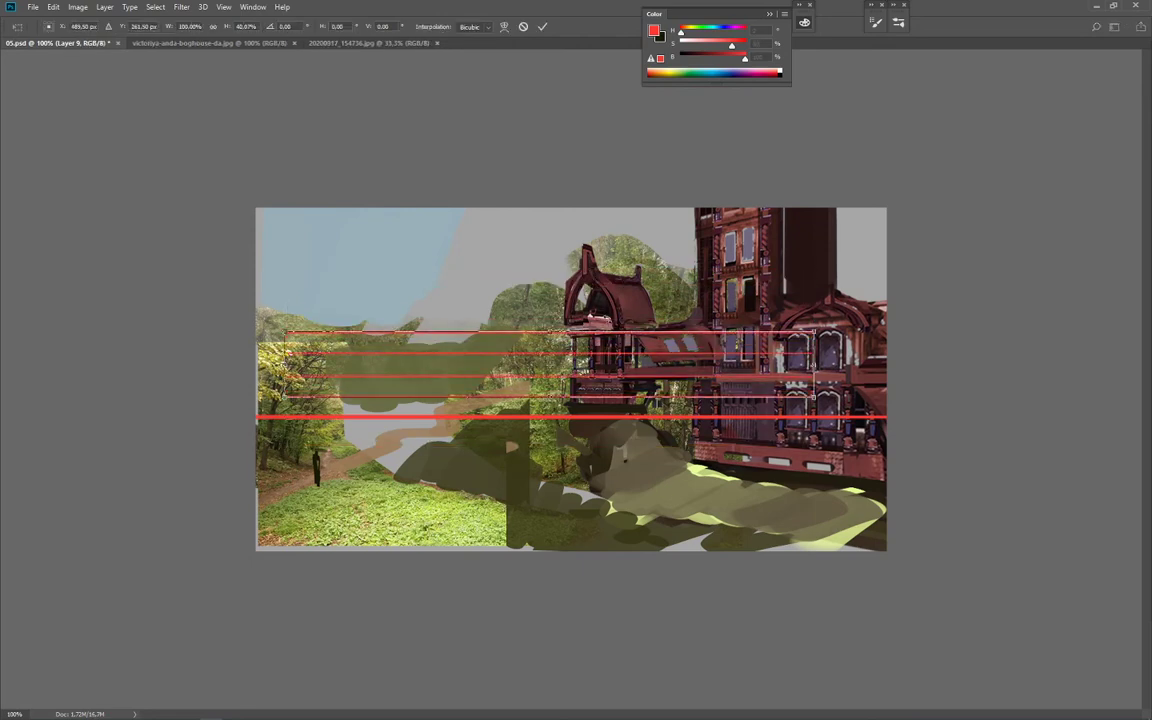
key(Escape)
key(ctrl+alt+z)
key(ctrl+alt+z)
key(ctrl+alt+z)
Step: Duplicate the shorter red line upward at wide intervals, merge the copies, squash the stack vertically, and duplicate and merge it again
drag(626, 374, 615, 188)
key(ctrl+e)
key(ctrl+t)
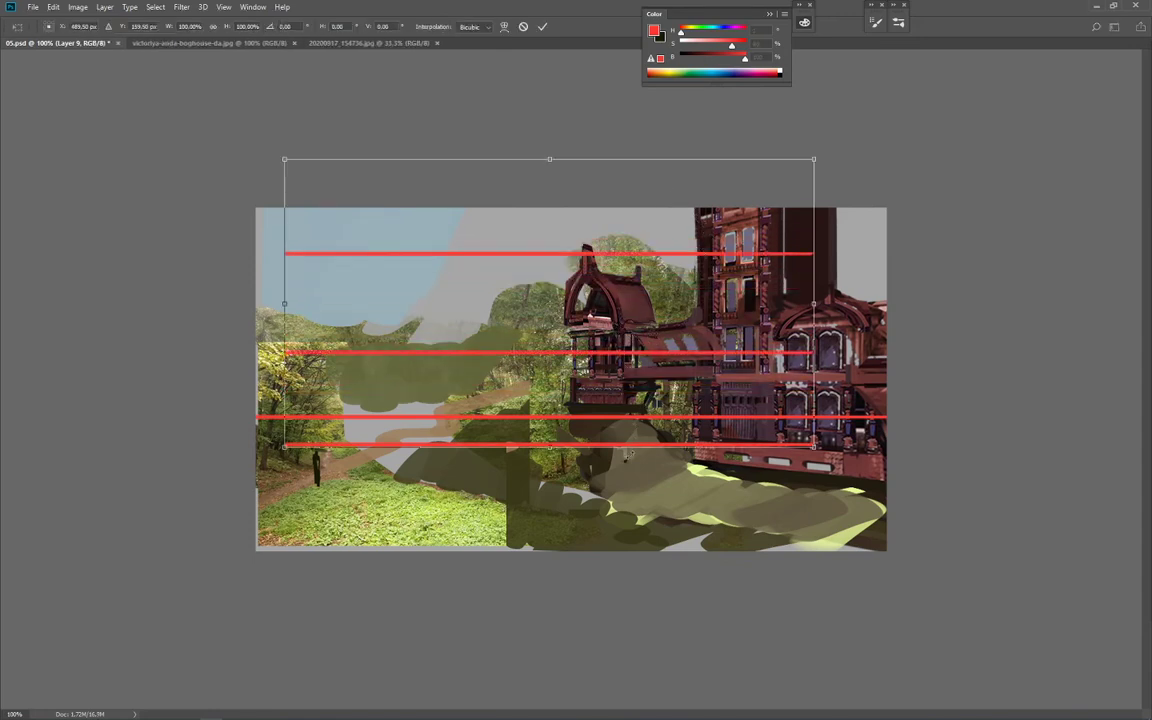
mouse_move(629, 451)
mouse_down()
mouse_move(629, 380)
mouse_move(672, 448)
mouse_up()
key(Return)
key(ctrl+e)
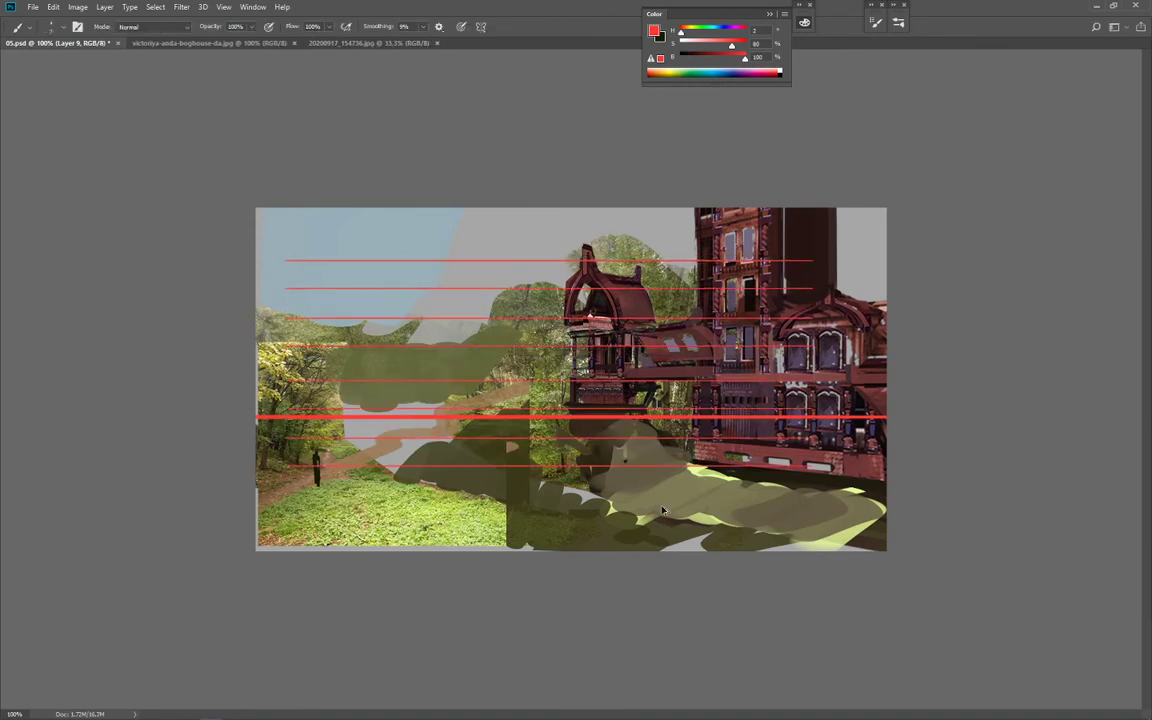
drag(663, 518, 664, 287)
key(ctrl+e)
Step: Transform the red line stack into a perspective fan converging leftward around the horizon, stretched beyond both canvas sides
key(ctrl+t)
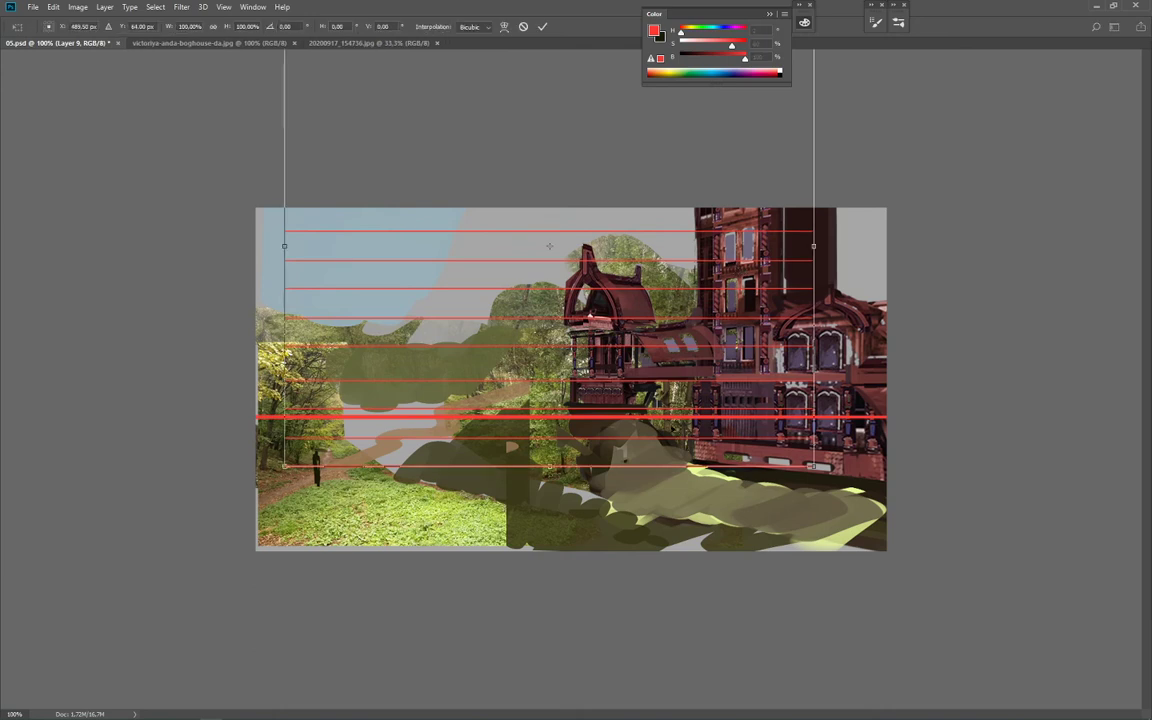
drag(667, 468, 669, 290)
drag(678, 245, 683, 369)
drag(821, 333, 812, 140)
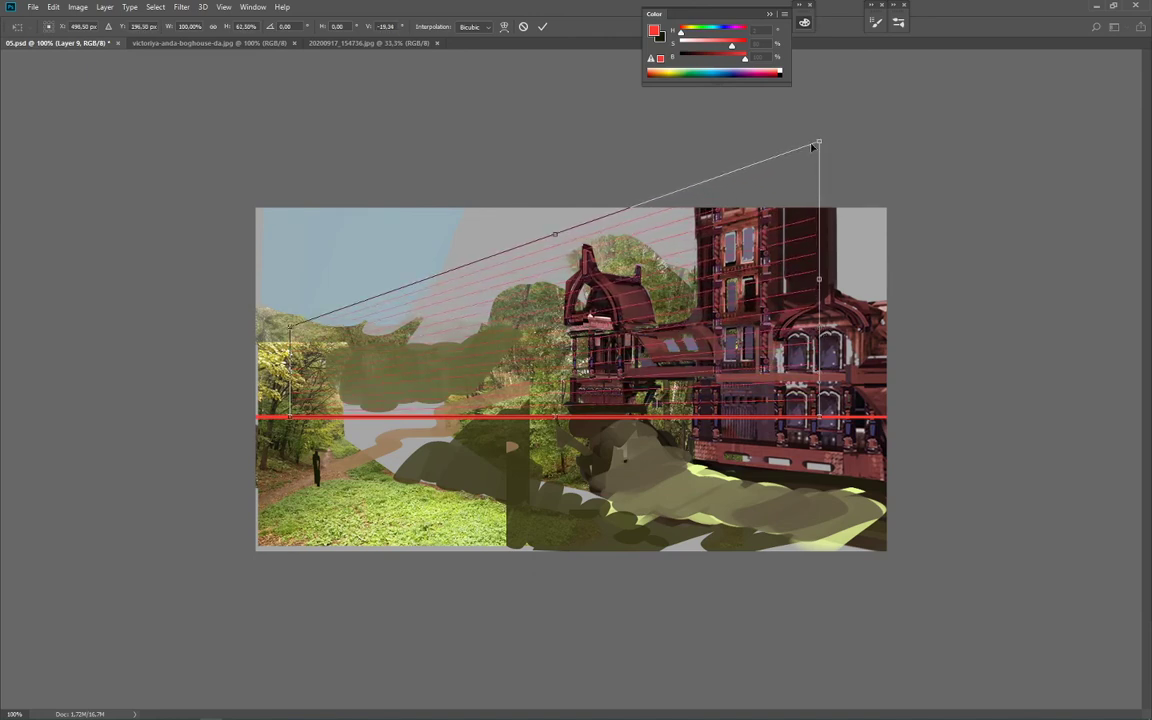
drag(819, 279, 967, 253)
drag(289, 390, 126, 397)
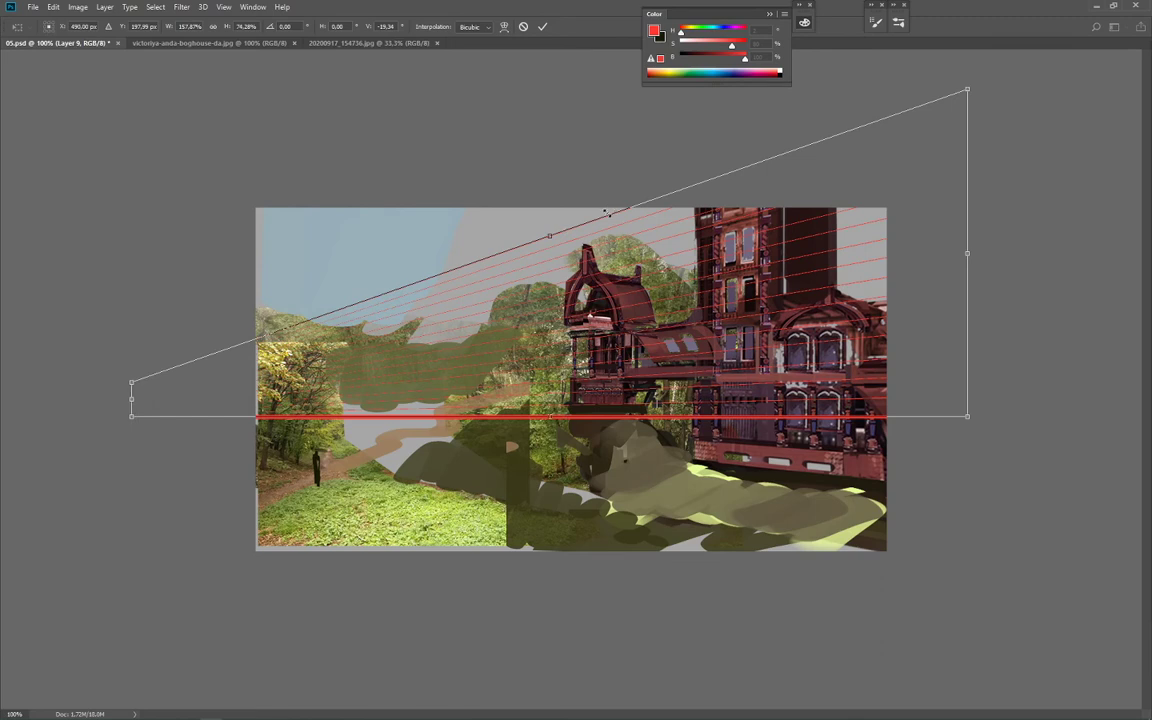
drag(605, 211, 605, 237)
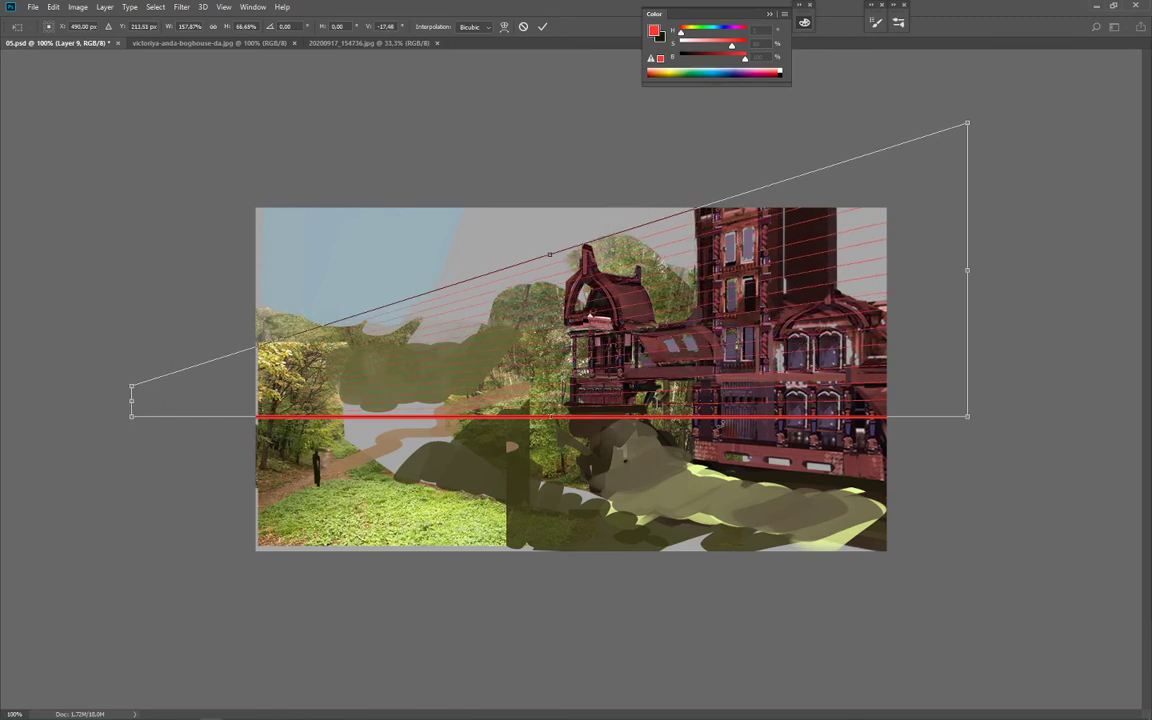
drag(720, 424, 733, 494)
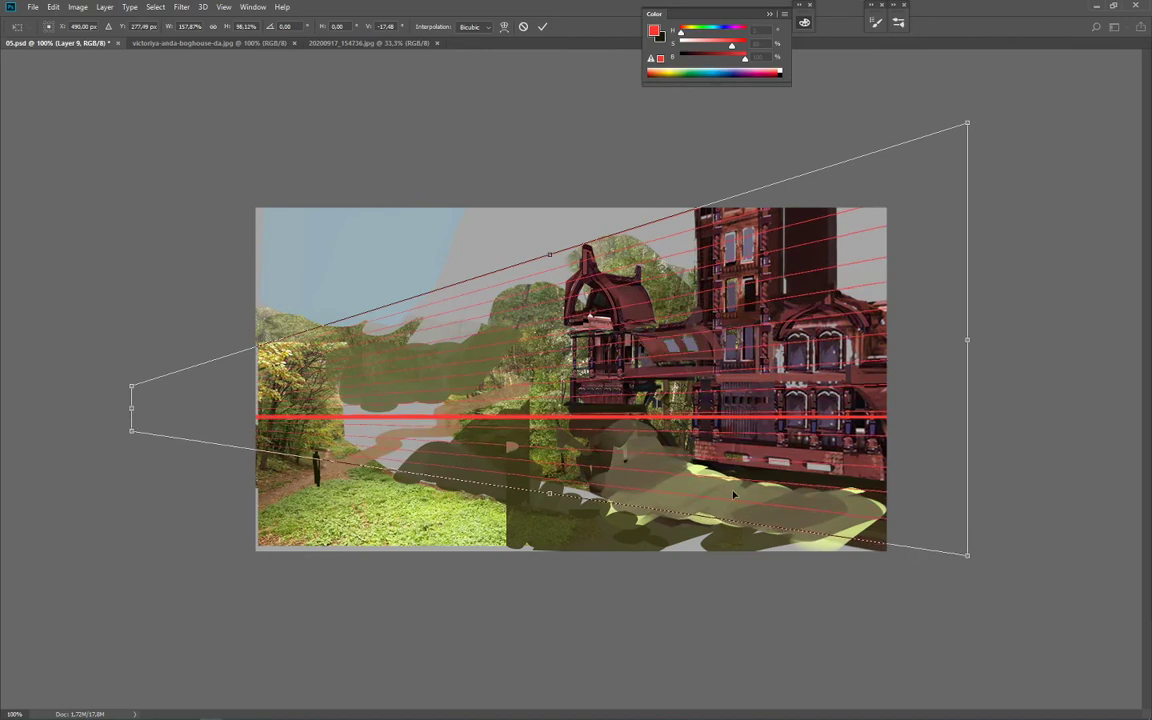
key(Return)
Step: Duplicate the red perspective fan, shift the copy to the right, flip it horizontally and turn it cyan
key(ctrl+j)
key(ctrl+t)
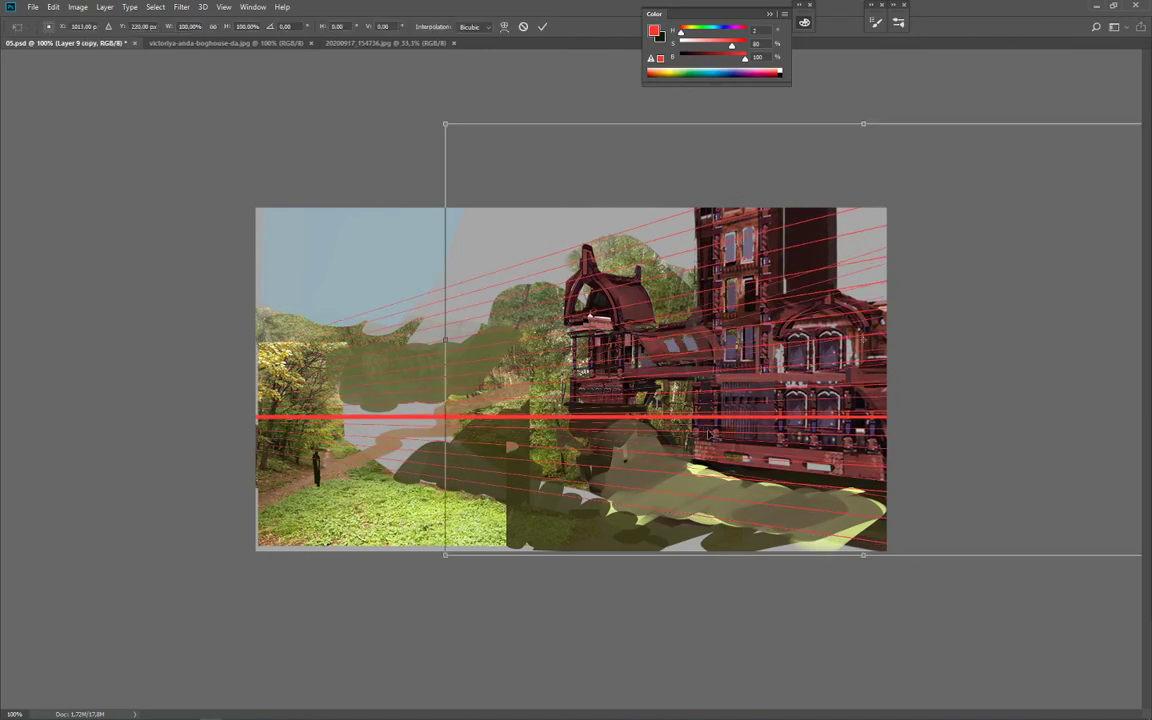
right_click(708, 434)
click(735, 563)
key(Return)
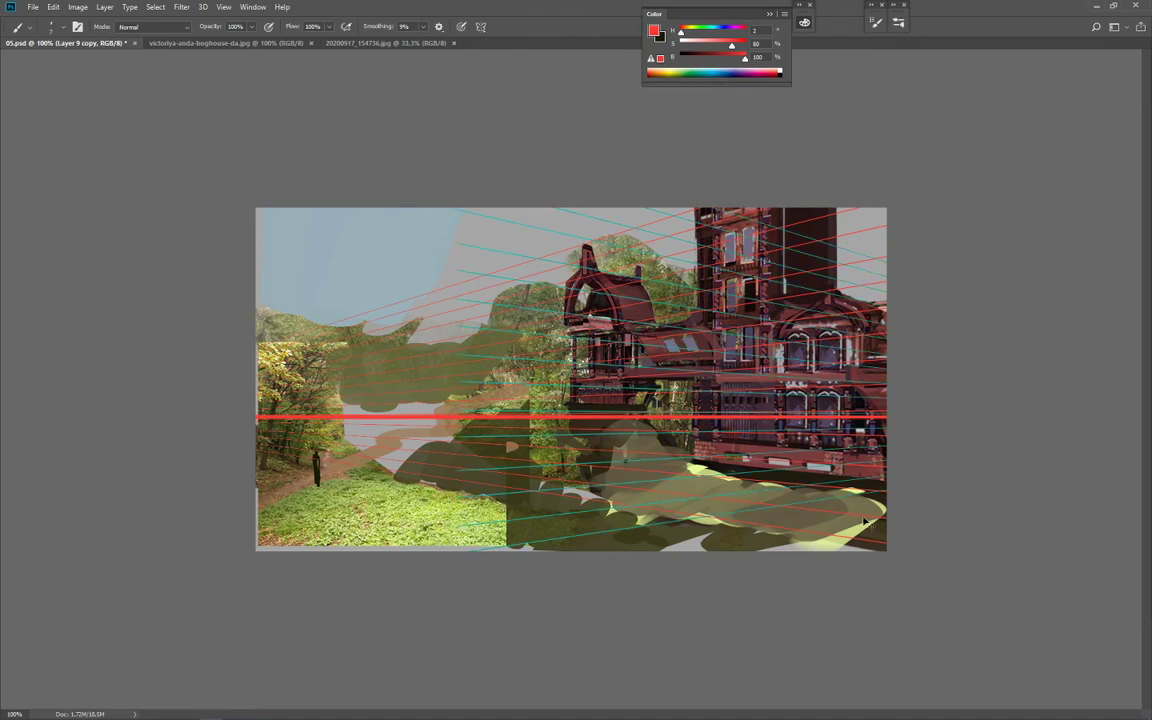
Step: Narrow the cyan perspective fan to about 72% of its width, pulling in its left edge to the turret
key(ctrl+t)
drag(443, 432, 558, 452)
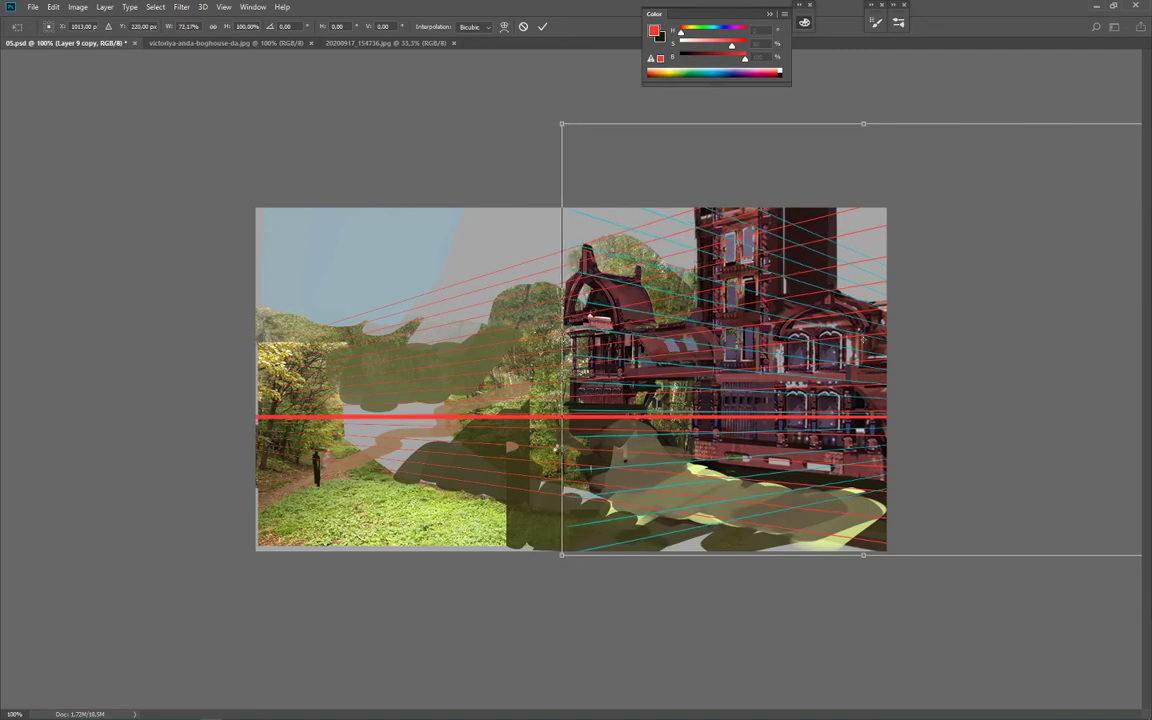
drag(558, 452, 556, 452)
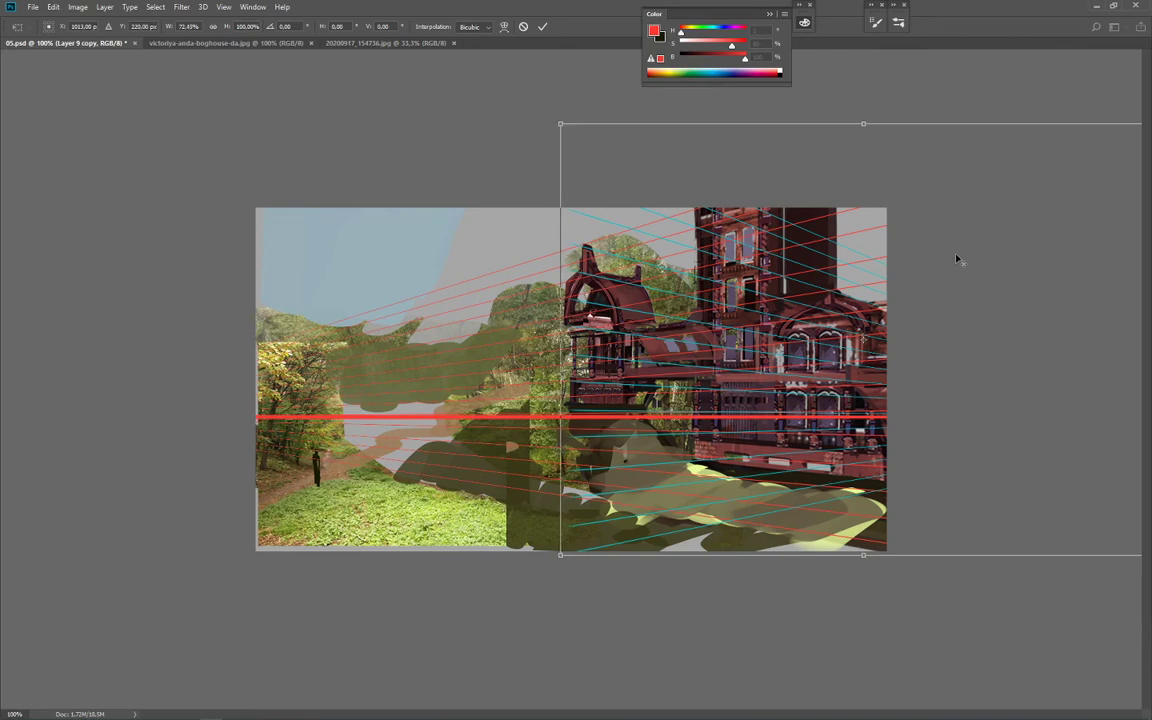
key(Return)
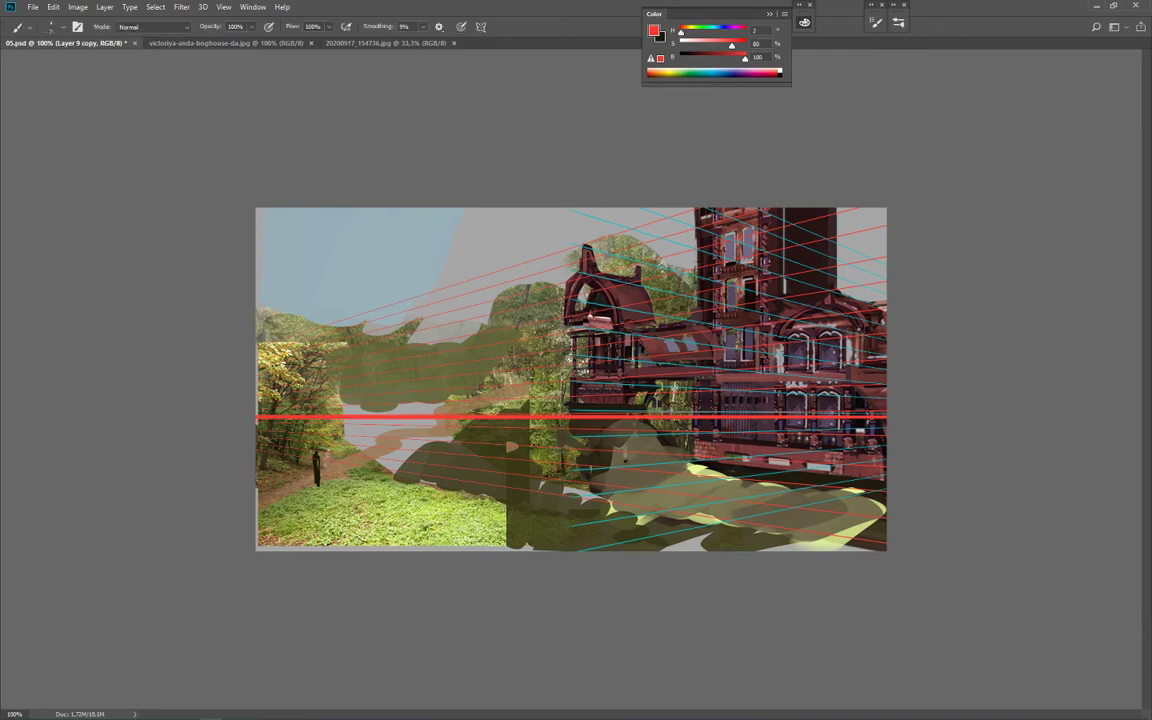
Step: Sample green and brick-red colours from the ground and the house base, and fade the perspective guide lines and horizon
alt+click(432, 474)
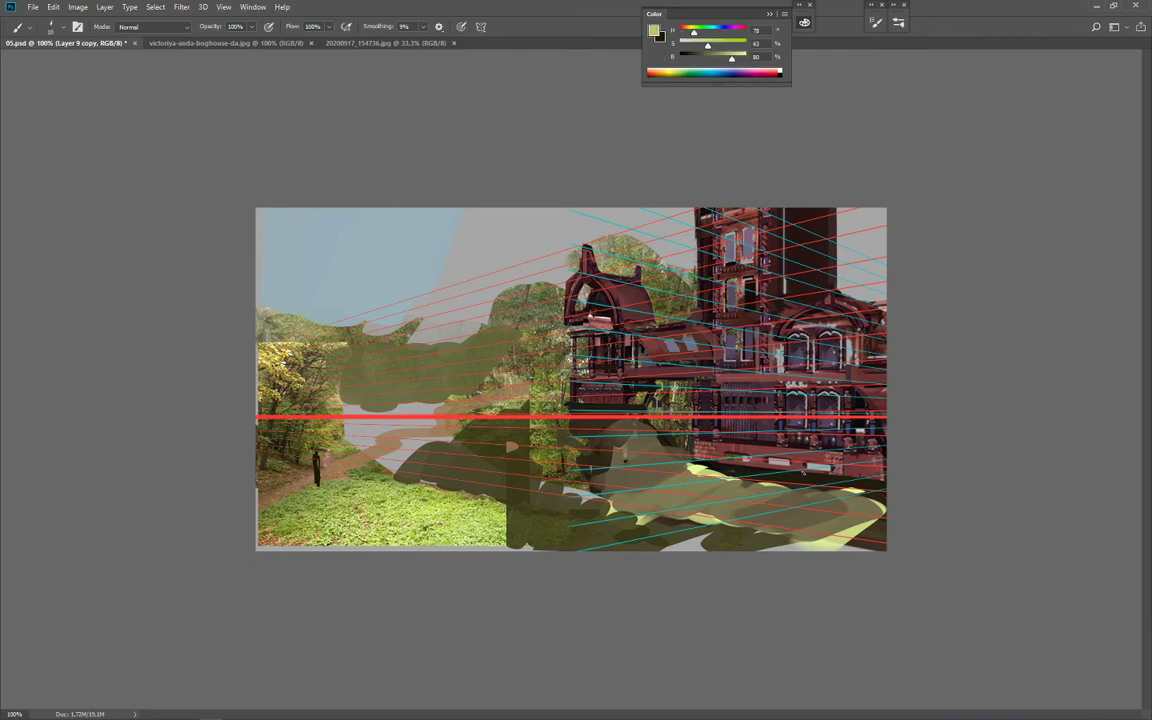
alt+click(805, 447)
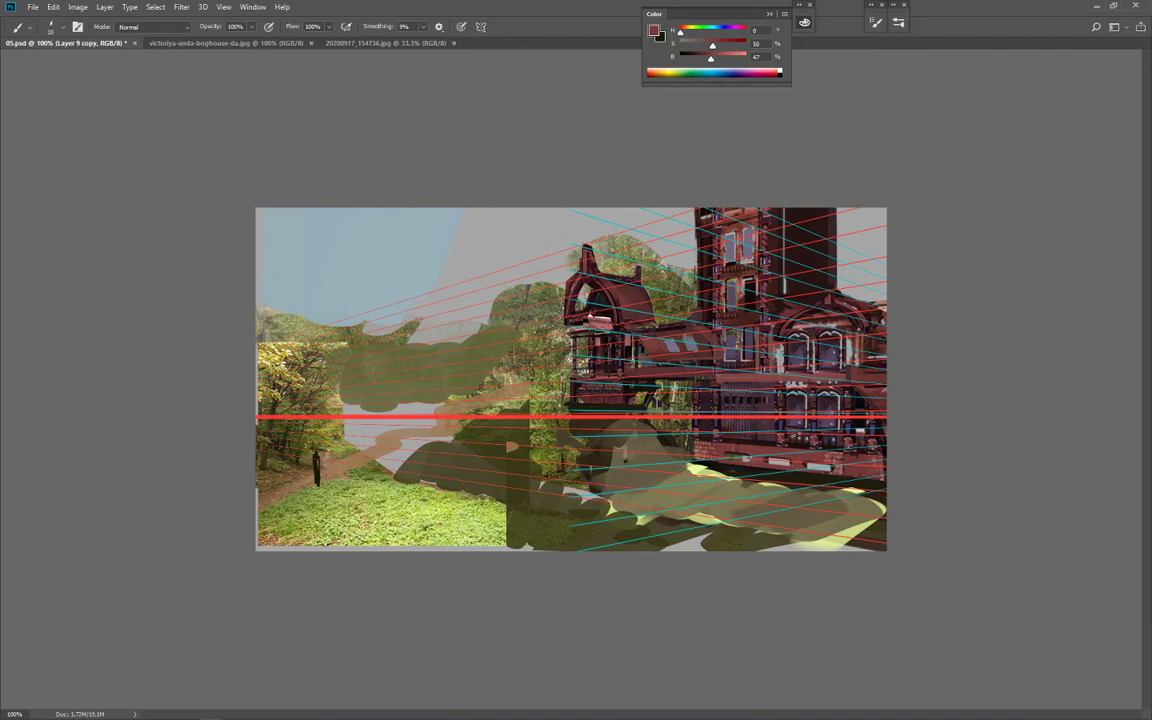
alt+click(711, 445)
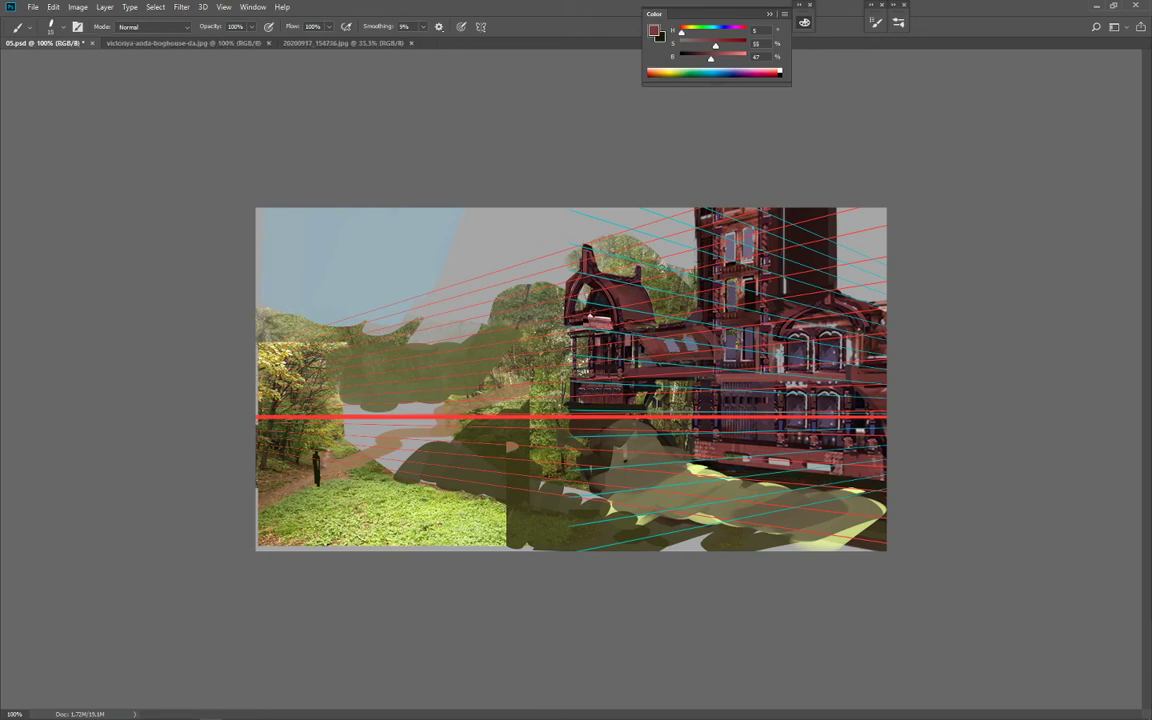
key(bracketright)
key(Delete)
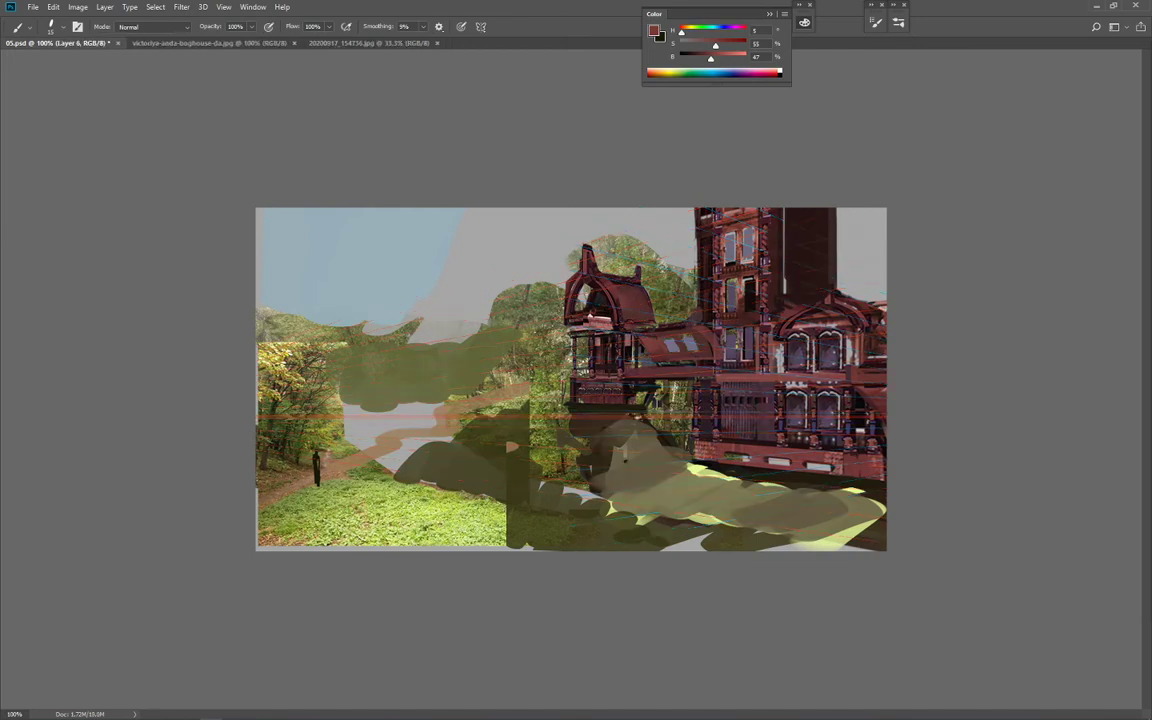
Step: Paint a brick-red strip along the foot of the house and bring it down onto the lawn
alt+click(796, 472)
alt+click(710, 452)
key(bracketright)
mouse_move(692, 472)
mouse_down()
mouse_move(751, 465)
mouse_move(803, 484)
mouse_move(801, 472)
mouse_move(852, 467)
mouse_move(794, 507)
mouse_move(793, 484)
mouse_move(802, 517)
mouse_move(801, 485)
mouse_move(880, 486)
mouse_move(842, 476)
mouse_up()
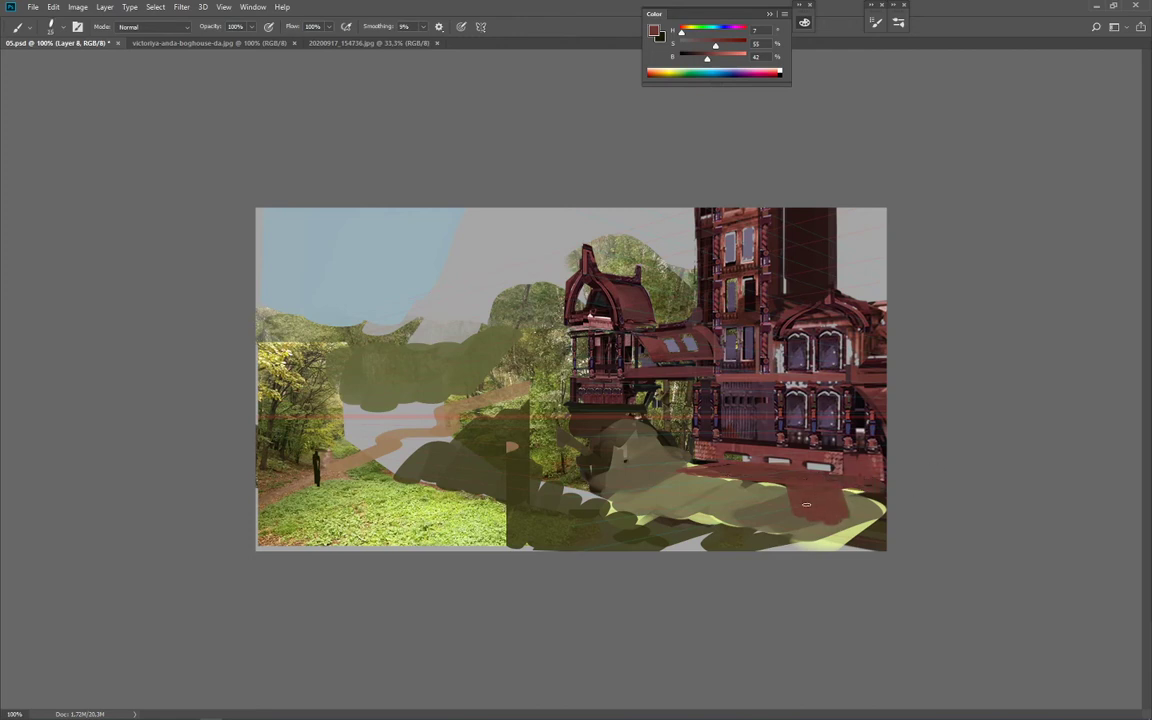
Step: Paint a wide brick-red path running diagonally from the house to the bottom edge of the canvas, streaked with lighter red strokes
alt+click(807, 508)
key(bracketright)
key(bracketright)
mouse_move(571, 555)
mouse_down()
mouse_move(809, 518)
mouse_move(609, 563)
mouse_move(822, 521)
mouse_move(710, 570)
mouse_move(816, 517)
mouse_up()
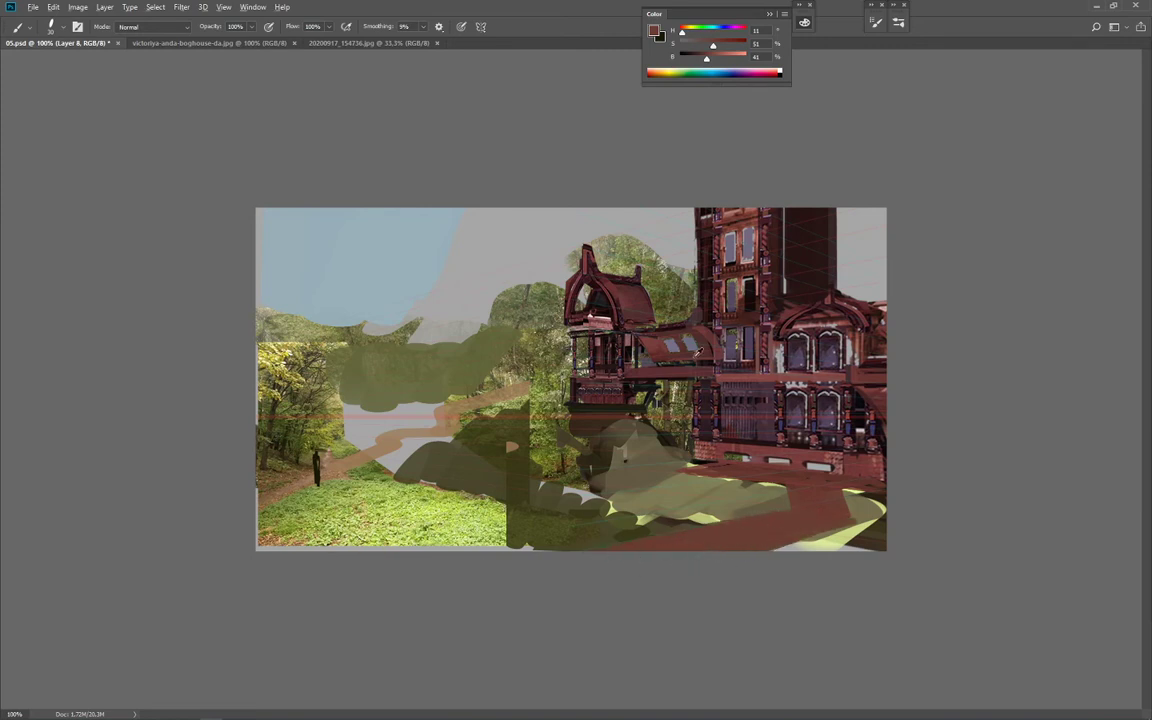
alt+click(707, 445)
drag(645, 547, 800, 515)
mouse_move(704, 549)
mouse_down()
mouse_move(797, 518)
mouse_move(812, 527)
mouse_up()
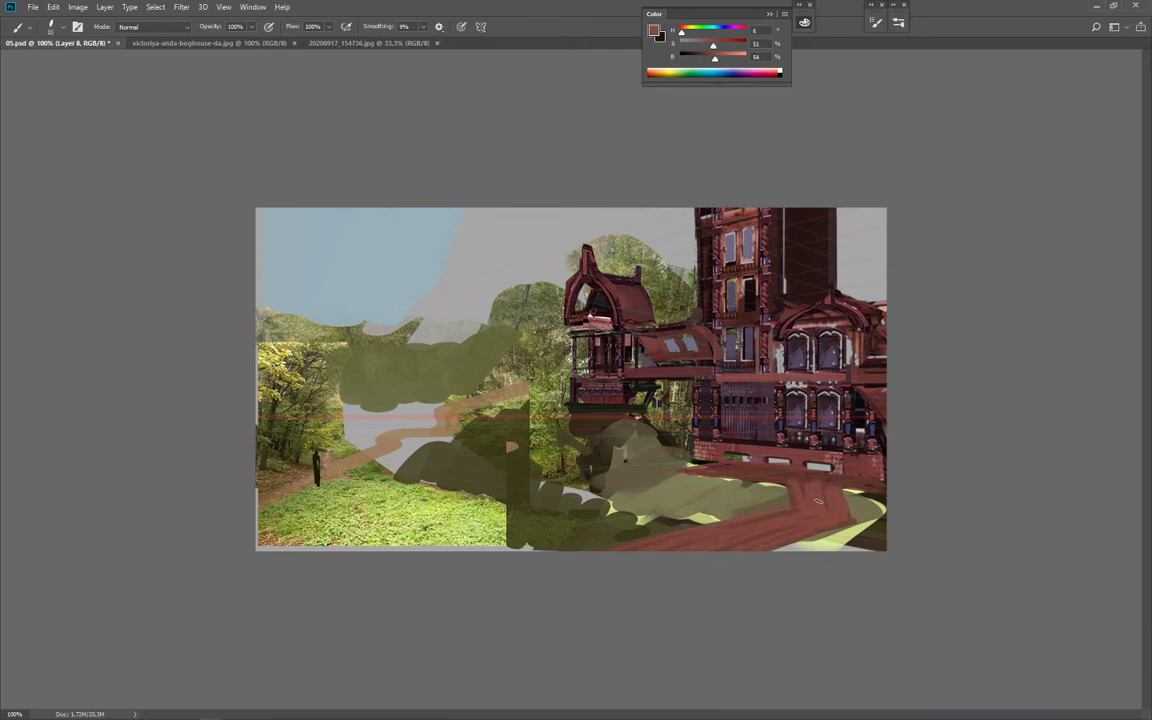
Step: Paint a bright green grass patch in front of the house and a dark slope stretching left beneath the turret
alt+click(645, 513)
mouse_move(650, 488)
mouse_down()
mouse_move(681, 475)
mouse_move(692, 491)
mouse_move(750, 491)
mouse_move(652, 482)
mouse_move(668, 470)
mouse_move(651, 469)
mouse_move(663, 440)
mouse_up()
alt+click(650, 423)
drag(512, 446, 405, 440)
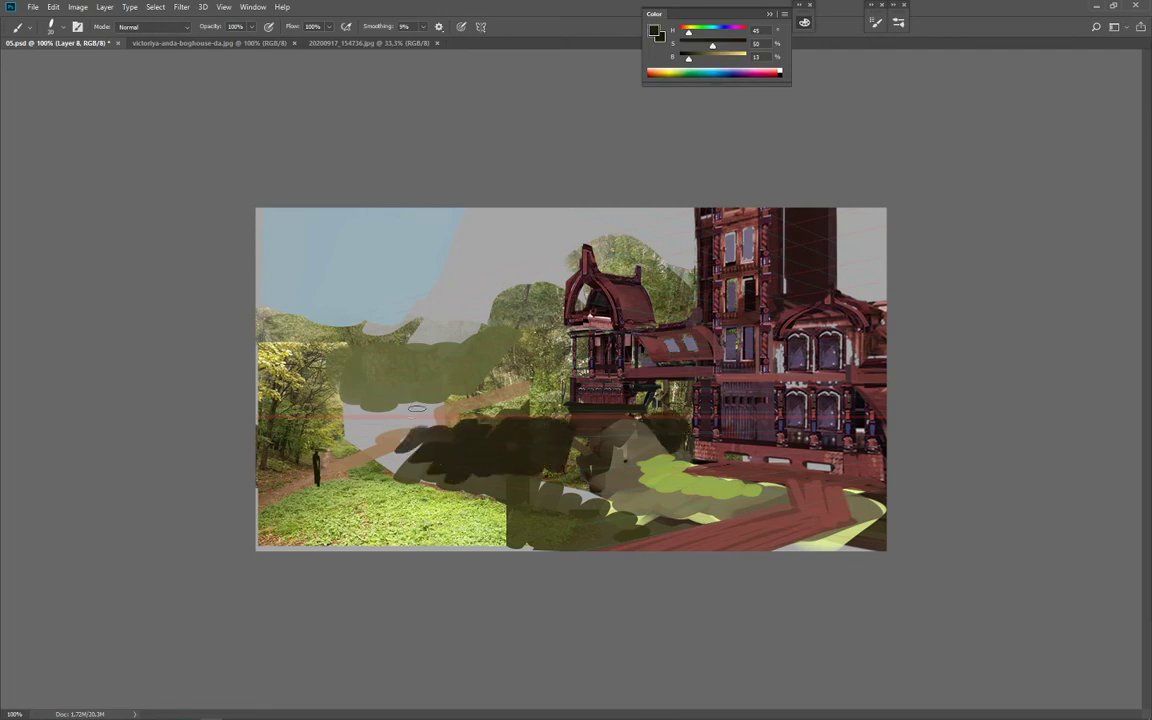
Step: Paint a thin tan footpath curving from the figure around the lawn to the red path, with pale green grass beside it
alt+click(339, 466)
mouse_move(339, 468)
mouse_down()
mouse_move(430, 480)
mouse_move(505, 510)
mouse_move(484, 533)
mouse_move(592, 537)
mouse_up()
alt+click(477, 530)
key(bracketright)
key(bracketright)
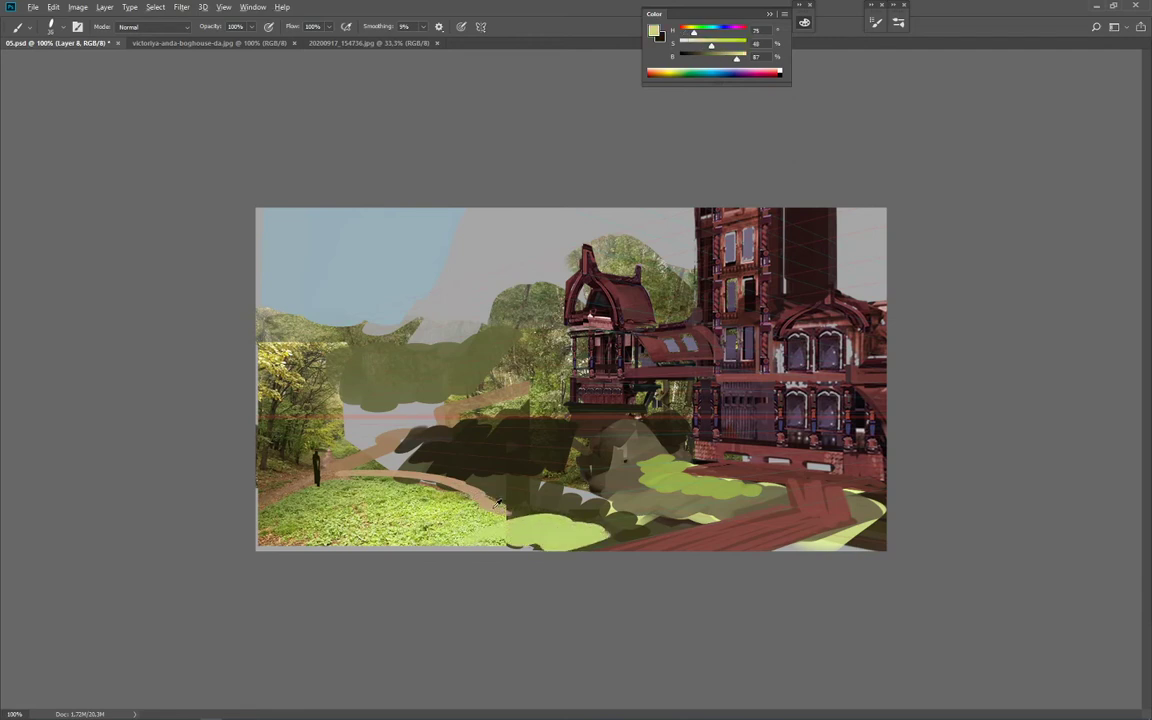
alt+click(504, 509)
mouse_move(507, 512)
mouse_down()
mouse_move(659, 527)
mouse_move(755, 510)
mouse_up()
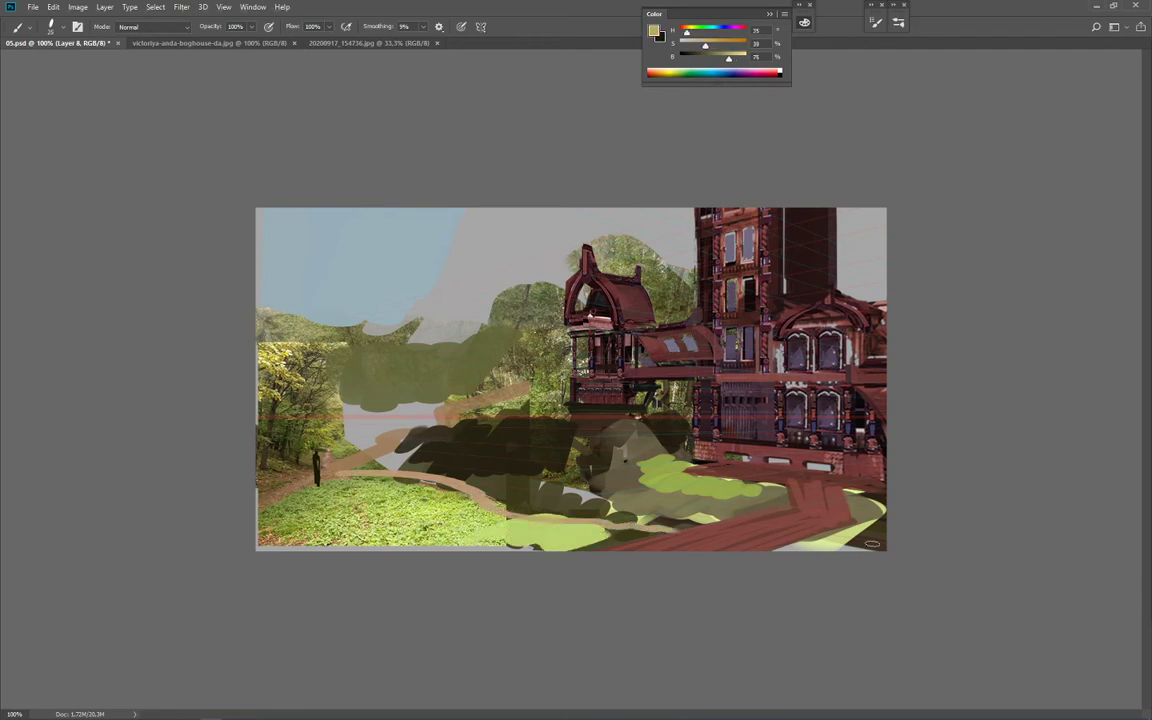
Step: Paint dark brown ground beside the footpath and in the lower-right corner, and extend the green grass on both sides of the red path
alt+click(669, 520)
key(bracketright)
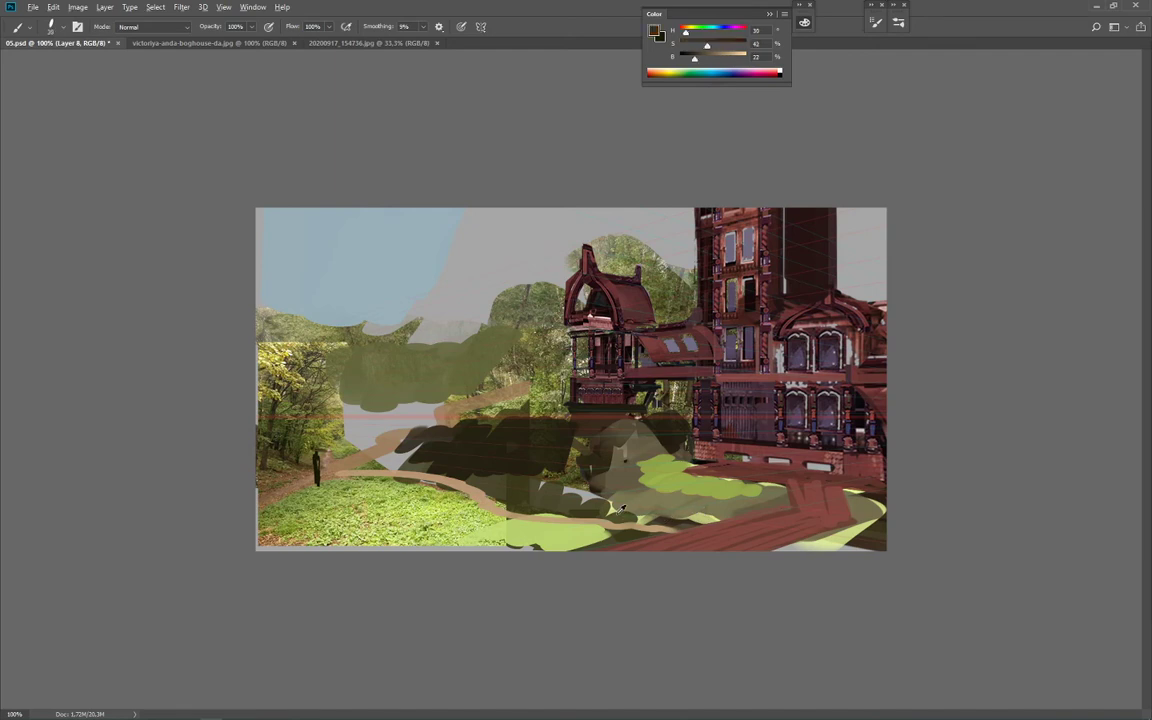
alt+click(629, 513)
drag(636, 509, 692, 521)
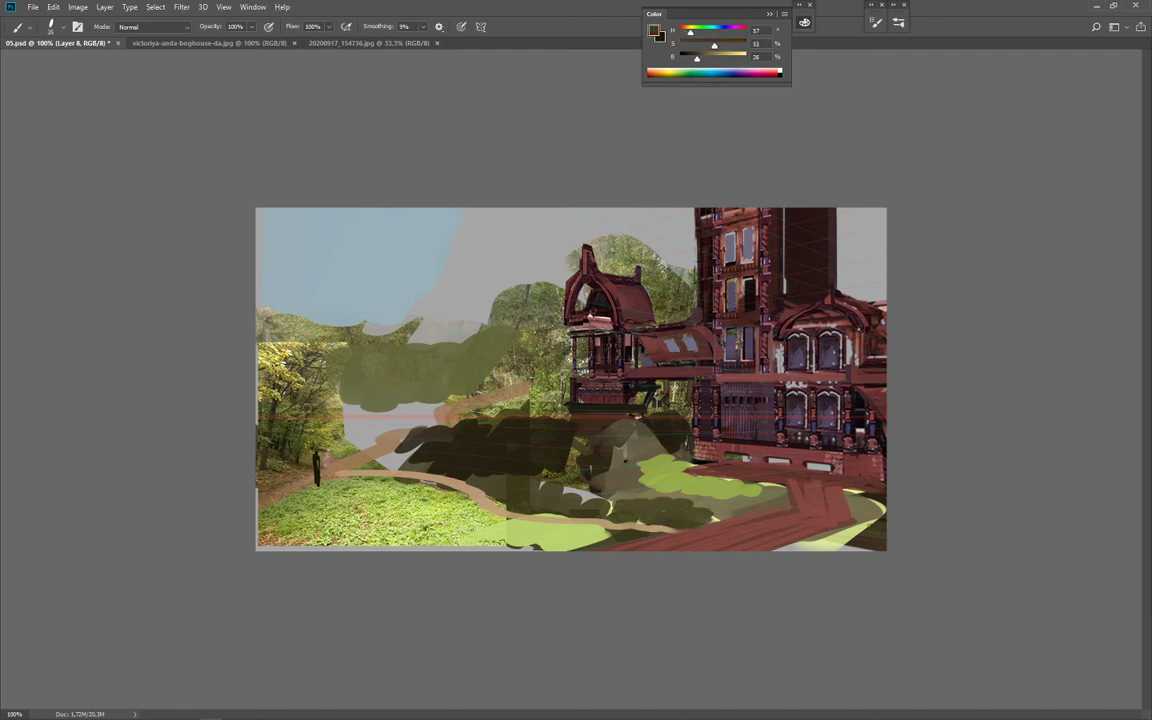
mouse_move(808, 548)
mouse_down()
mouse_move(797, 547)
mouse_move(878, 545)
mouse_up()
alt+click(742, 490)
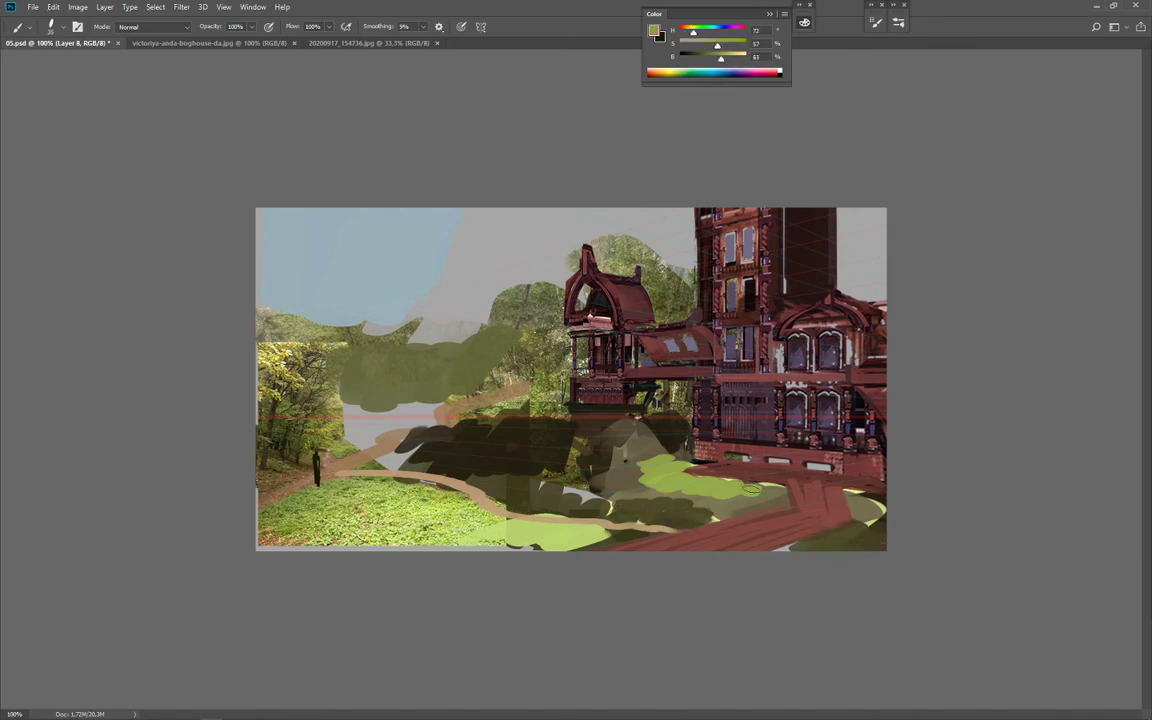
mouse_move(748, 492)
mouse_down()
mouse_move(713, 508)
mouse_move(770, 494)
mouse_move(780, 503)
mouse_up()
drag(857, 497, 872, 522)
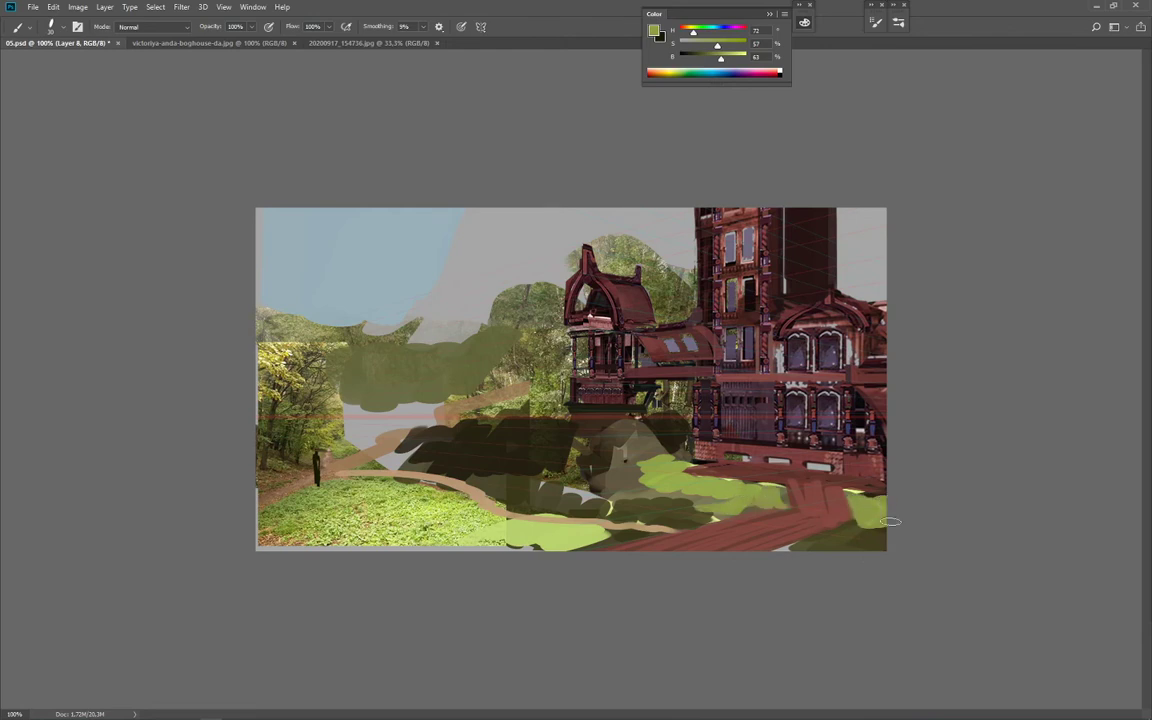
Step: Rework the mound below the turret with dark brown and olive-grey brush strokes
alt+click(601, 507)
key(bracketright)
mouse_move(597, 482)
mouse_down()
mouse_move(586, 498)
mouse_move(546, 492)
mouse_move(556, 466)
mouse_up()
mouse_move(621, 440)
mouse_down()
mouse_move(608, 498)
mouse_move(623, 460)
mouse_move(617, 427)
mouse_move(620, 499)
mouse_up()
alt+click(639, 435)
key(bracketleft)
mouse_move(603, 429)
mouse_down()
mouse_move(590, 473)
mouse_move(576, 474)
mouse_up()
mouse_move(568, 429)
mouse_down()
mouse_move(545, 467)
mouse_move(522, 454)
mouse_up()
Step: Brush purple-grey strokes over the dark slope, from beneath the turret across to the gap near the figure
alt+click(648, 358)
key(bracketleft)
key(bracketleft)
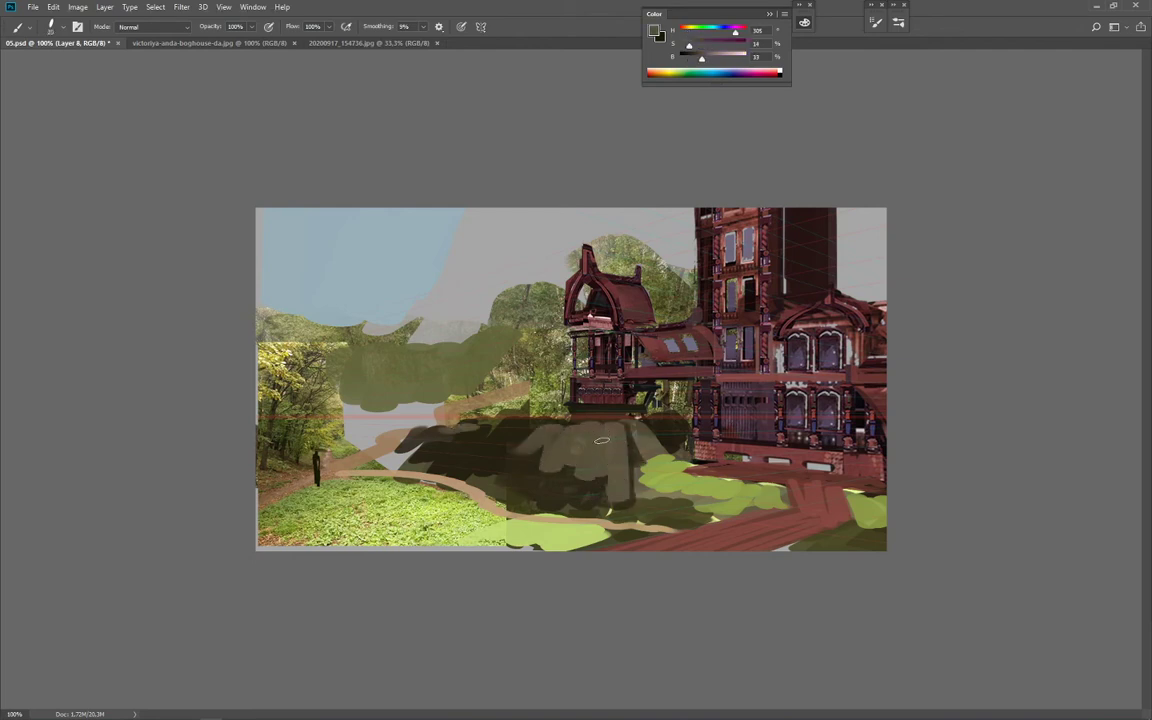
mouse_move(602, 440)
mouse_down()
mouse_move(592, 472)
mouse_move(523, 488)
mouse_up()
mouse_move(577, 474)
mouse_down()
mouse_move(519, 483)
mouse_move(502, 454)
mouse_move(442, 467)
mouse_move(436, 446)
mouse_move(390, 455)
mouse_move(401, 440)
mouse_move(391, 438)
mouse_move(468, 436)
mouse_move(471, 446)
mouse_move(396, 446)
mouse_move(410, 456)
mouse_move(383, 434)
mouse_move(416, 452)
mouse_move(330, 456)
mouse_move(414, 436)
mouse_move(345, 459)
mouse_move(421, 454)
mouse_move(385, 435)
mouse_up()
Step: Paint an olive bank with bright green grass on top between the figure and the dark slope
alt+click(357, 459)
key(bracketleft)
alt+click(469, 449)
alt+click(345, 432)
alt+click(423, 498)
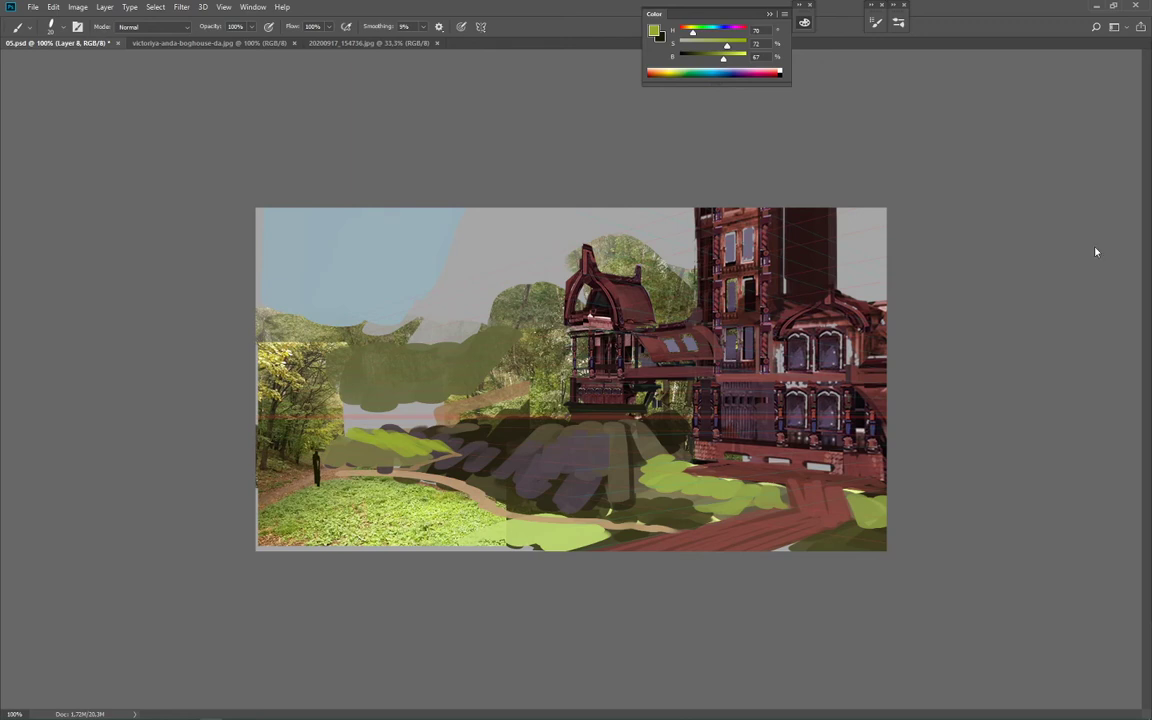
Step: Cover the foreground lawn with flat green strokes up to the red path, adding brown earth in the lower-left corner
alt+click(268, 470)
mouse_move(325, 516)
mouse_down()
mouse_move(430, 544)
mouse_move(498, 542)
mouse_move(465, 511)
mouse_move(598, 539)
mouse_up()
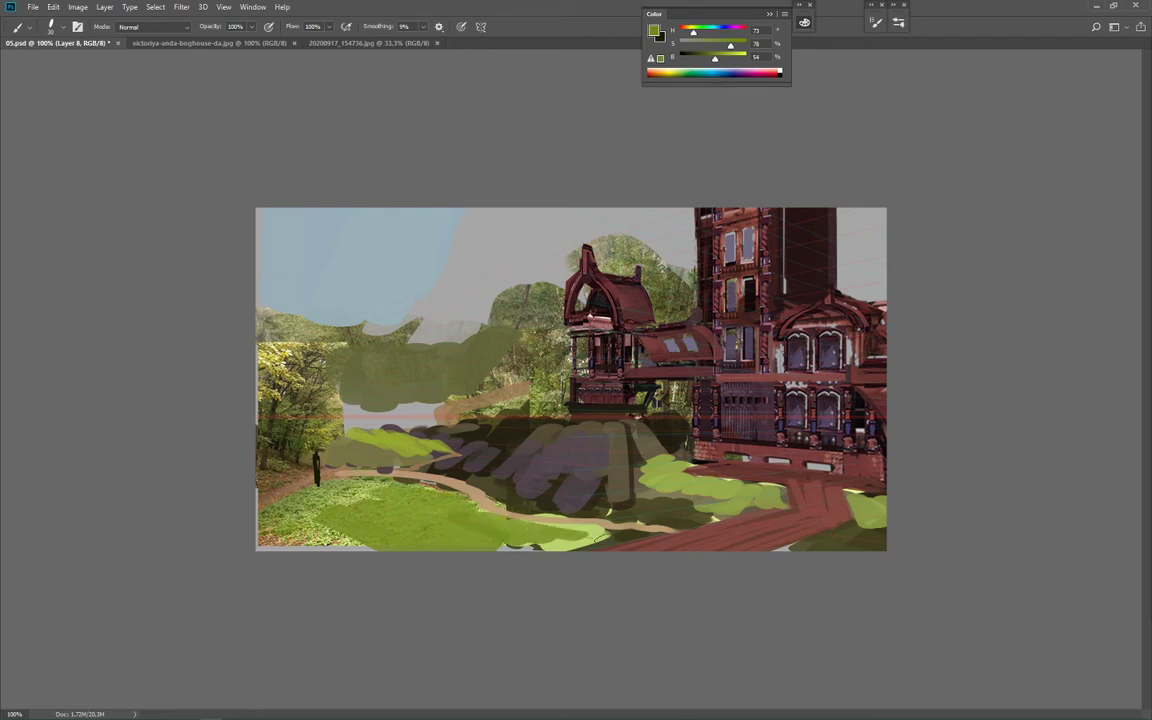
drag(521, 533, 608, 538)
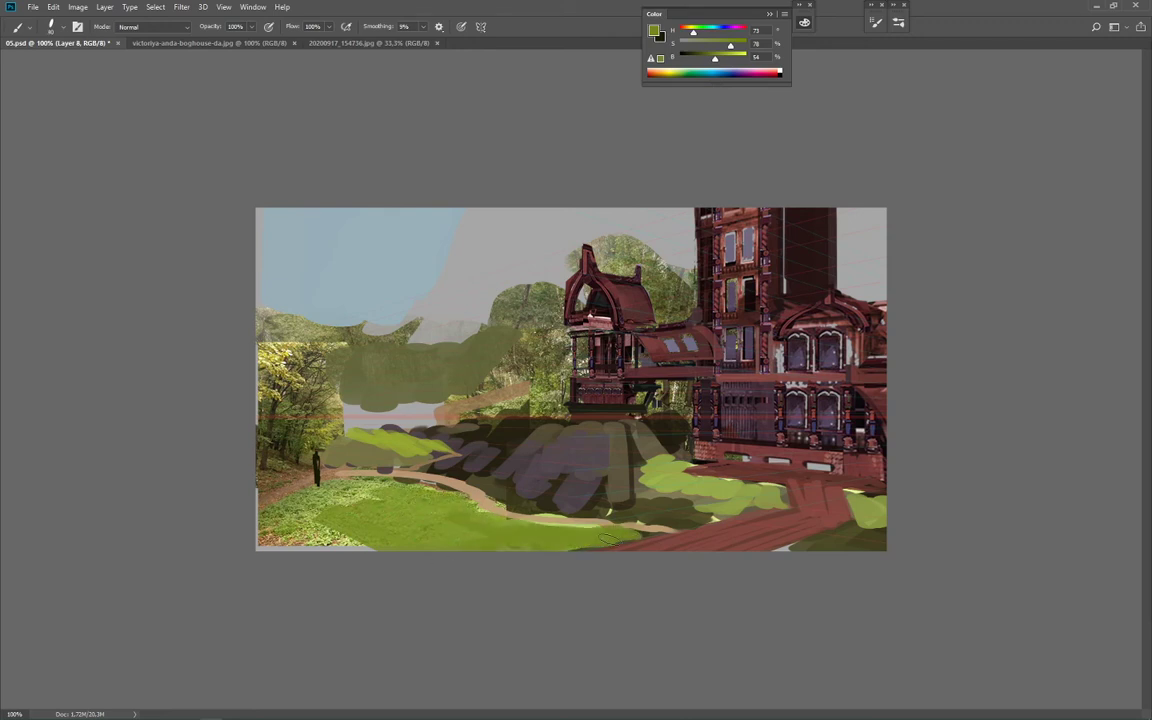
alt+click(273, 544)
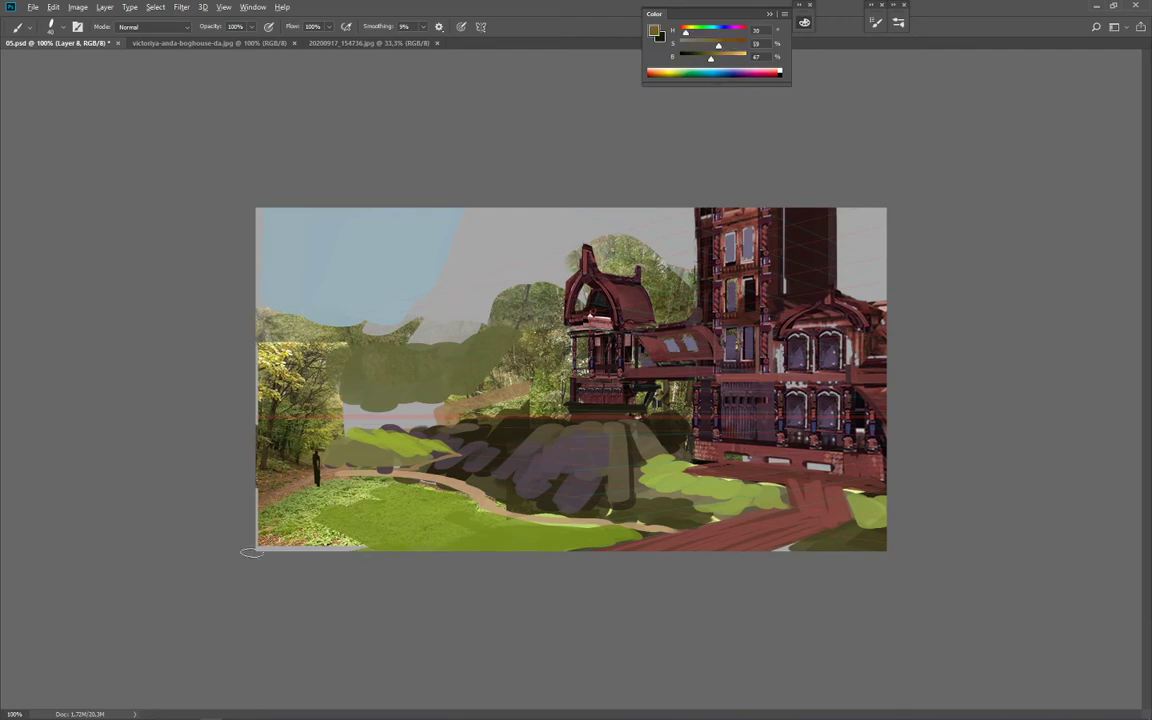
mouse_move(252, 549)
mouse_down()
mouse_move(374, 549)
mouse_move(270, 549)
mouse_move(256, 527)
mouse_move(312, 522)
mouse_move(403, 546)
mouse_up()
alt+click(307, 505)
mouse_move(310, 513)
mouse_down()
mouse_move(286, 509)
mouse_move(376, 495)
mouse_move(302, 501)
mouse_move(354, 520)
mouse_move(329, 493)
mouse_up()
alt+click(366, 507)
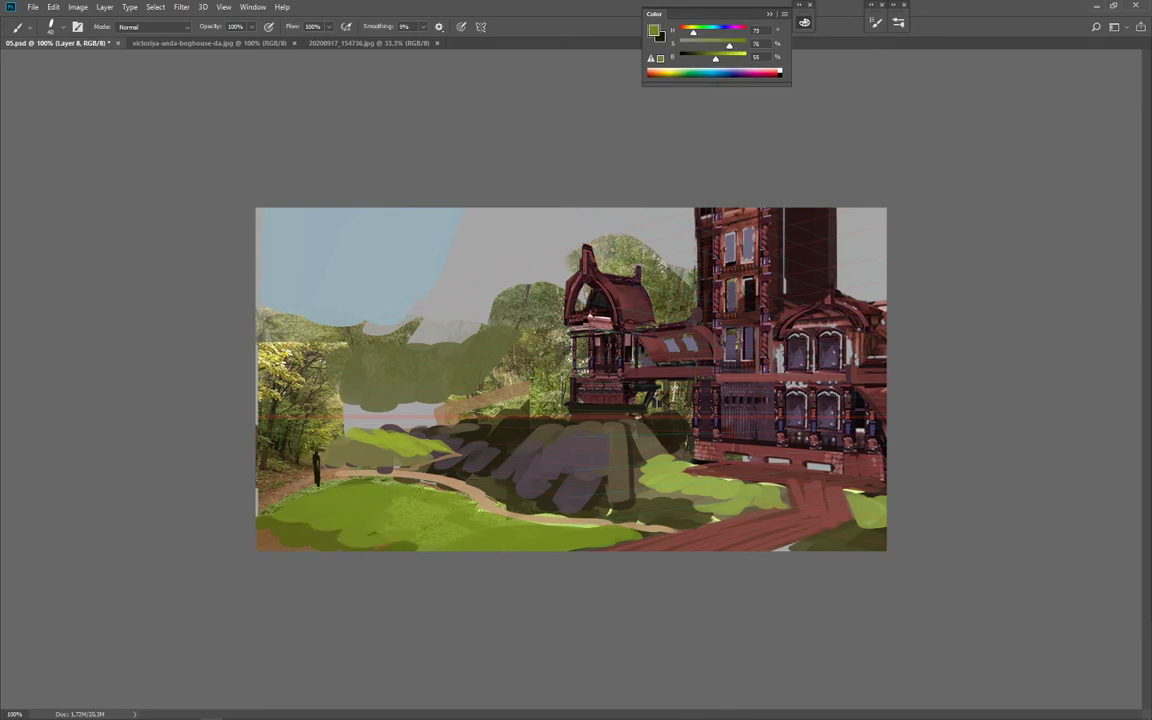
Step: Dab olive-green foliage at the forest edge behind the figure and tidy the tan path beside it
alt+click(323, 450)
alt+click(323, 447)
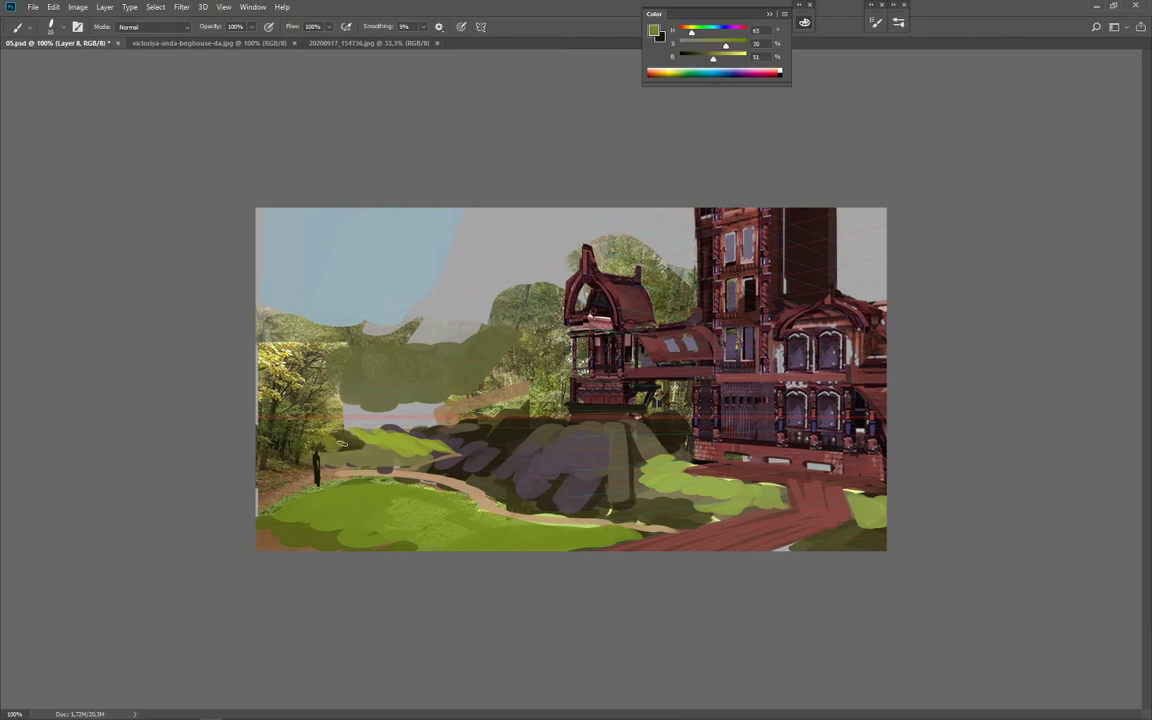
alt+click(346, 472)
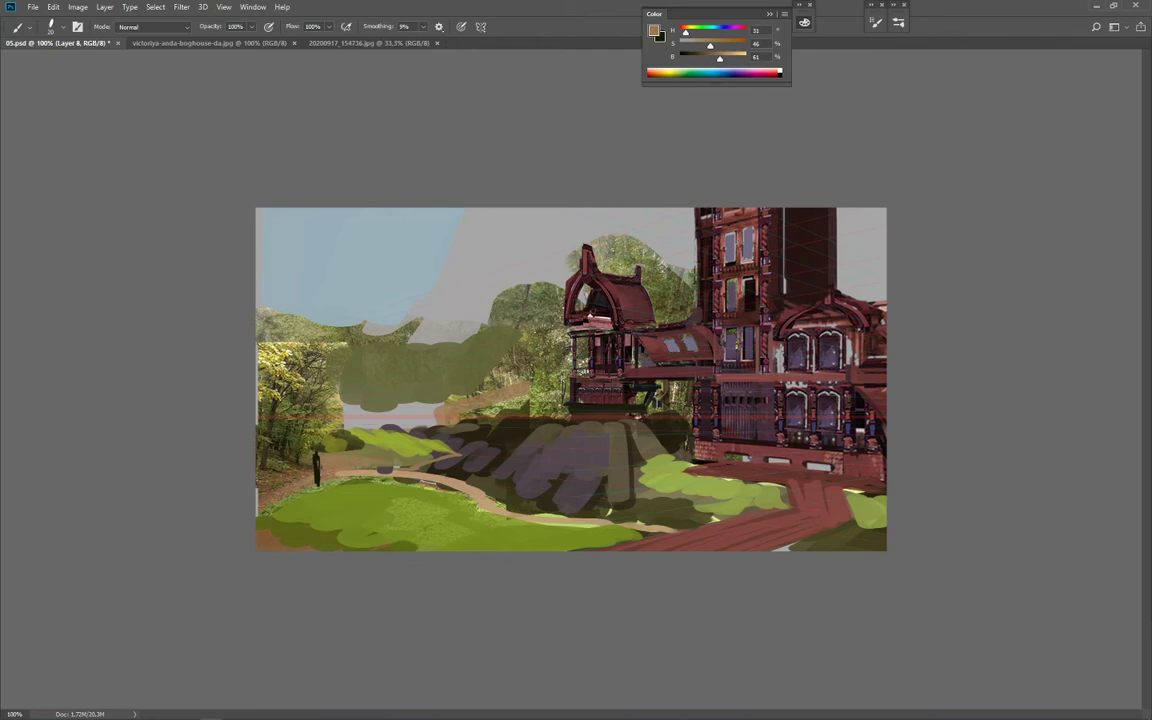
Step: Copy a lassoed area around the dirt path junction from the forest photo 20200917_154736.jpg and paste it into 05.psd
click(372, 43)
key(l)
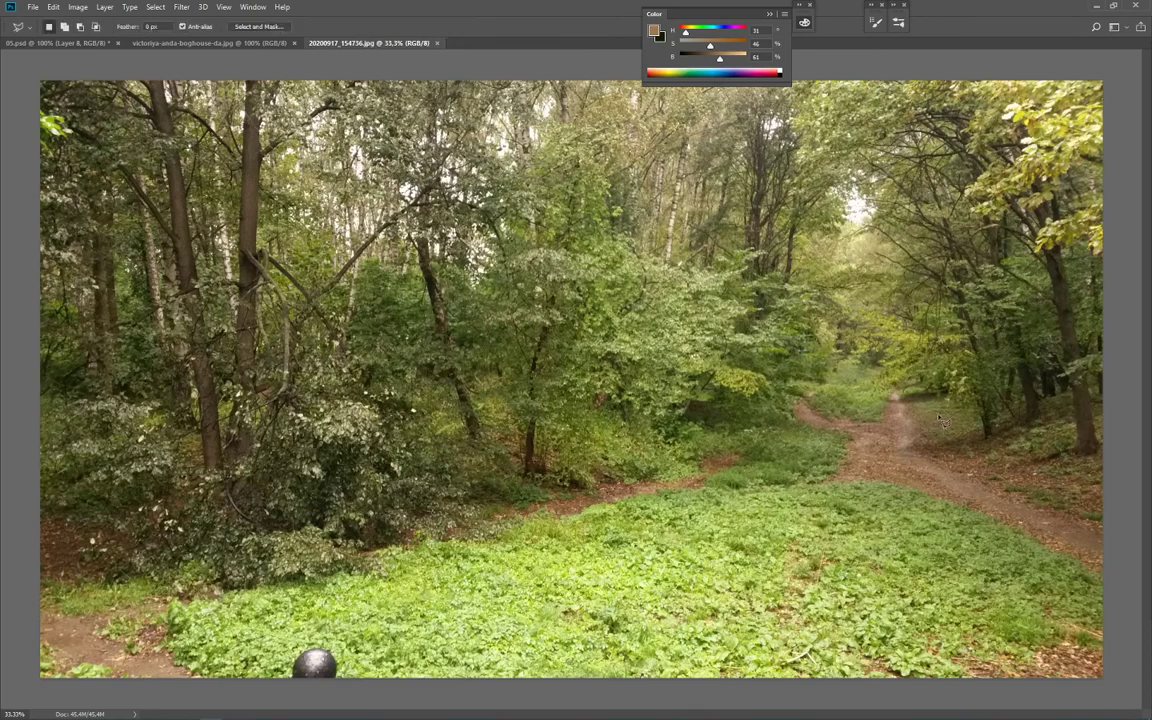
click(953, 470)
mouse_move(1008, 402)
mouse_down()
mouse_move(969, 360)
mouse_move(914, 338)
mouse_up()
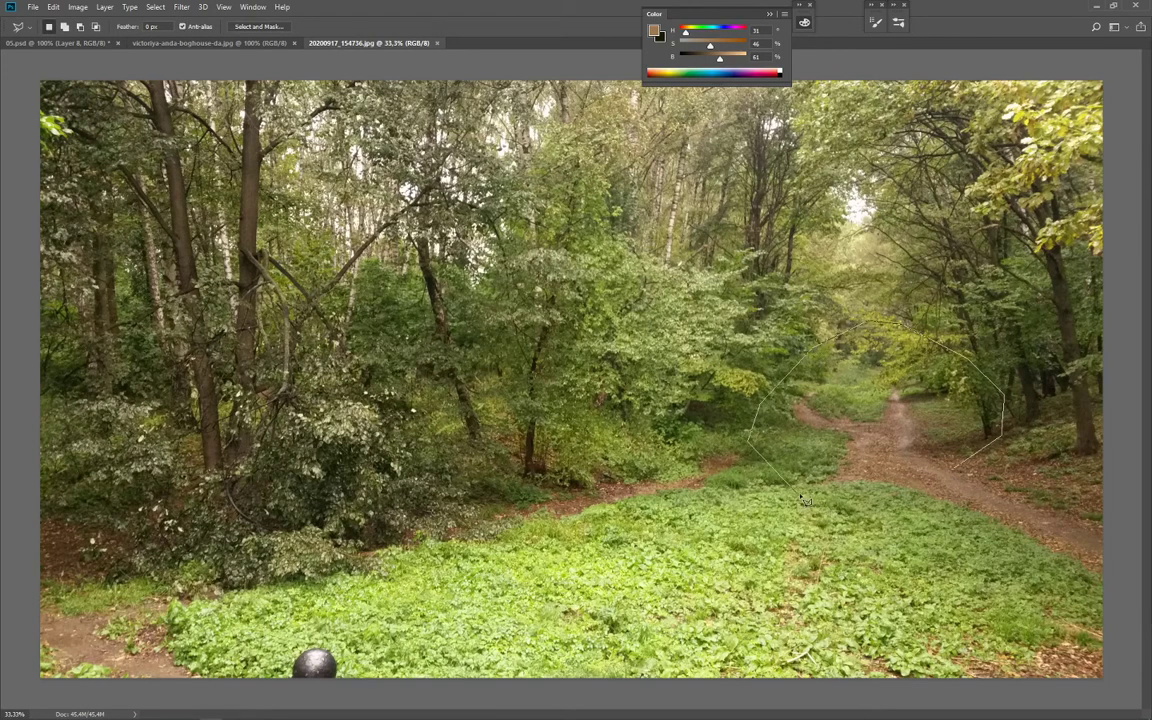
drag(805, 499, 800, 490)
key(ctrl+c)
click(58, 43)
key(ctrl+v)
Step: Flip the pasted path photo horizontally, shrink it to about 19% by 13% beside the forest edge, and erase it over the figure
key(ctrl+t)
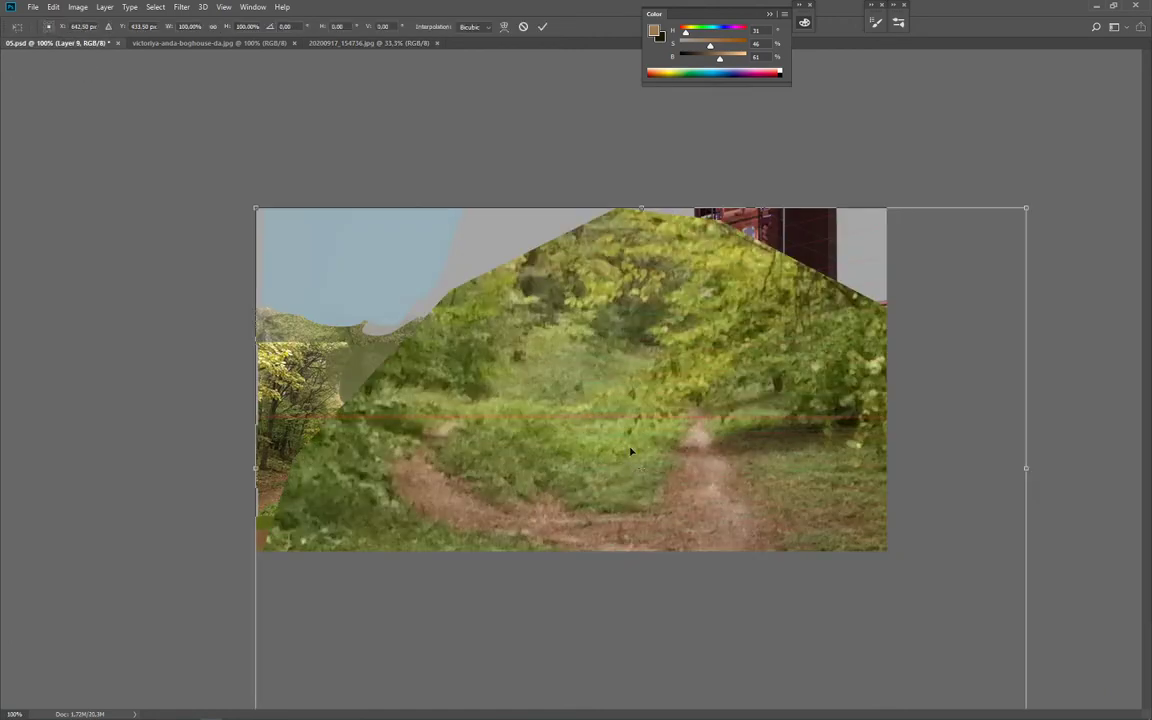
drag(1020, 215, 727, 410)
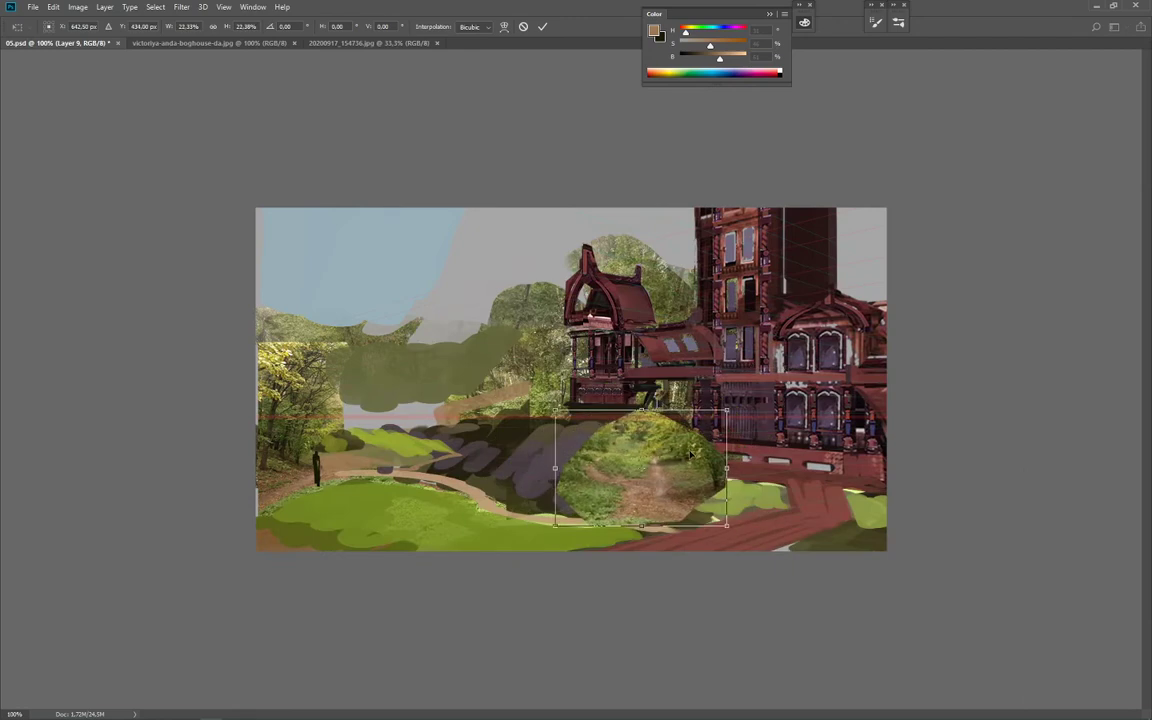
right_click(689, 453)
click(733, 603)
drag(671, 495, 410, 467)
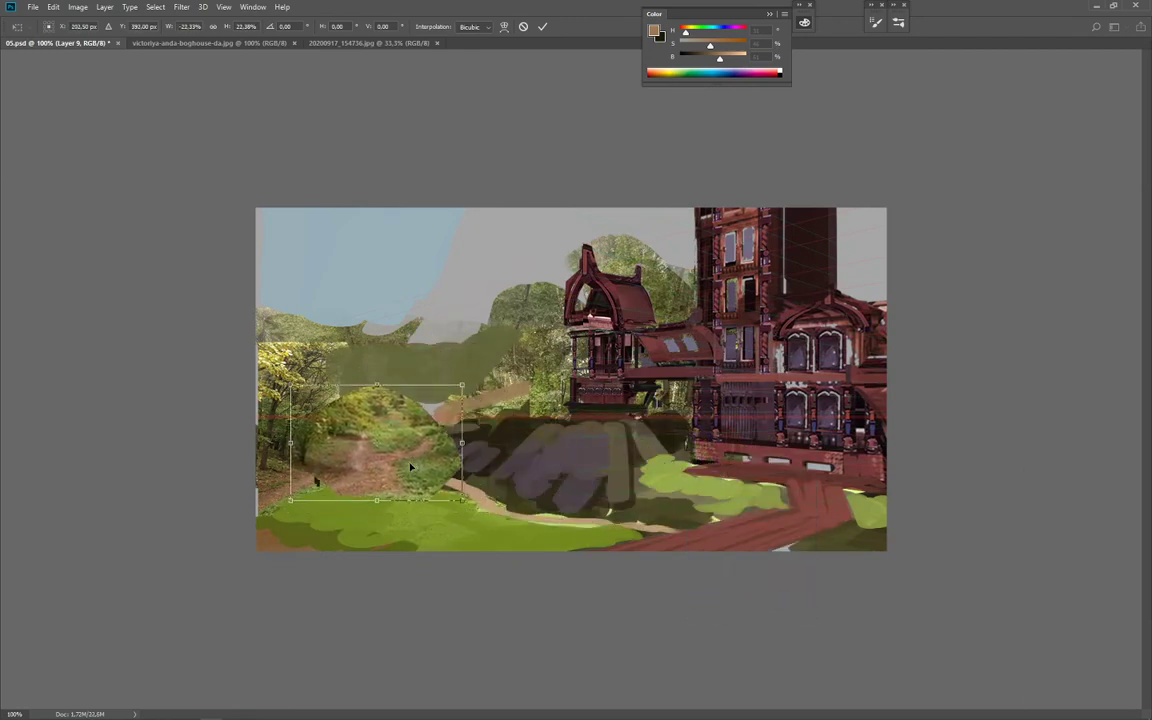
drag(462, 386, 429, 407)
mouse_move(410, 465)
mouse_down()
mouse_move(435, 468)
mouse_move(375, 475)
mouse_move(405, 437)
mouse_move(416, 441)
mouse_move(398, 448)
mouse_up()
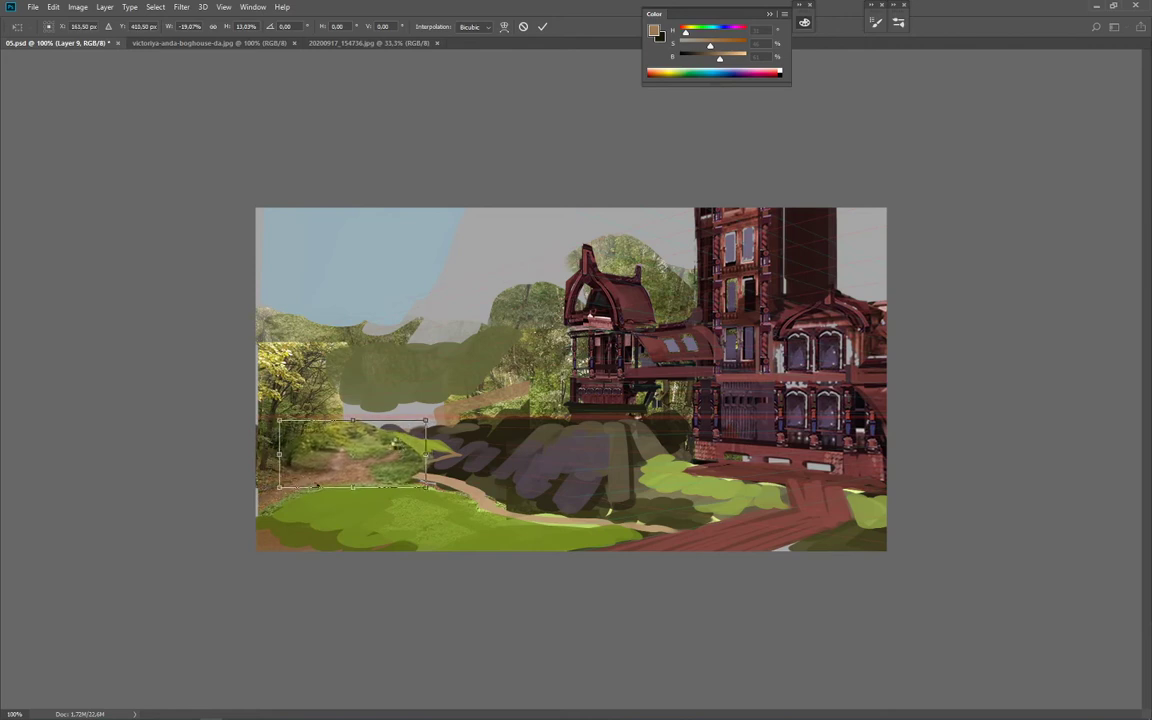
key(Return)
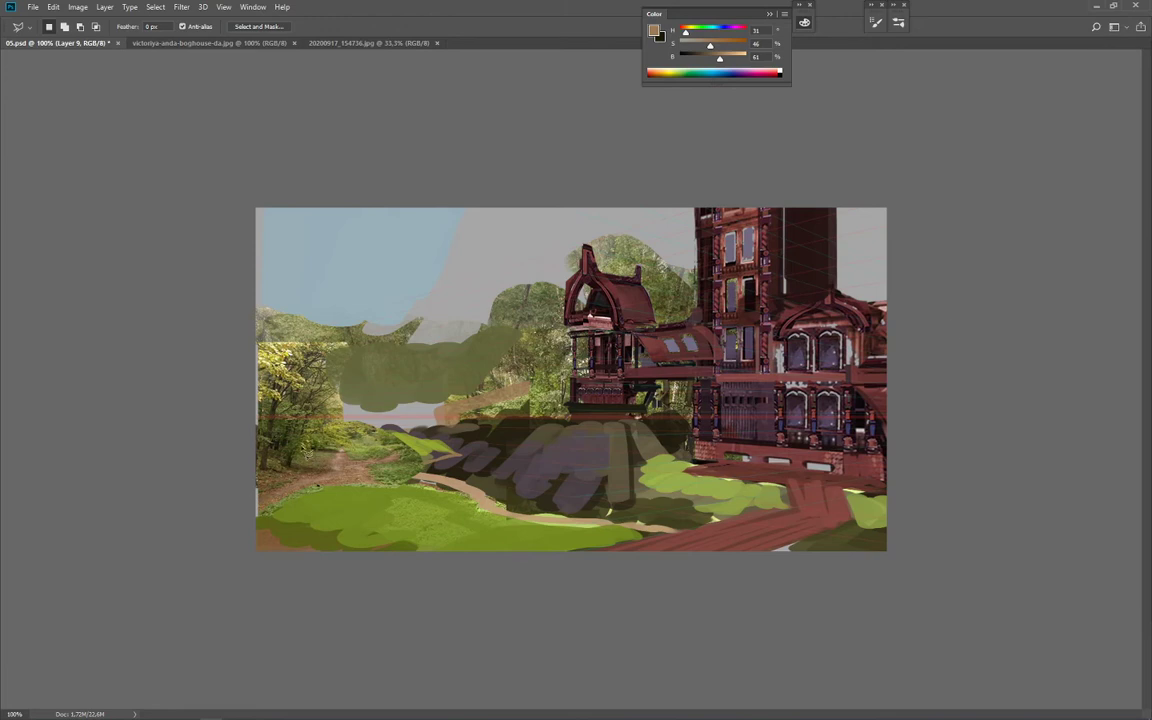
key(e)
click(316, 465)
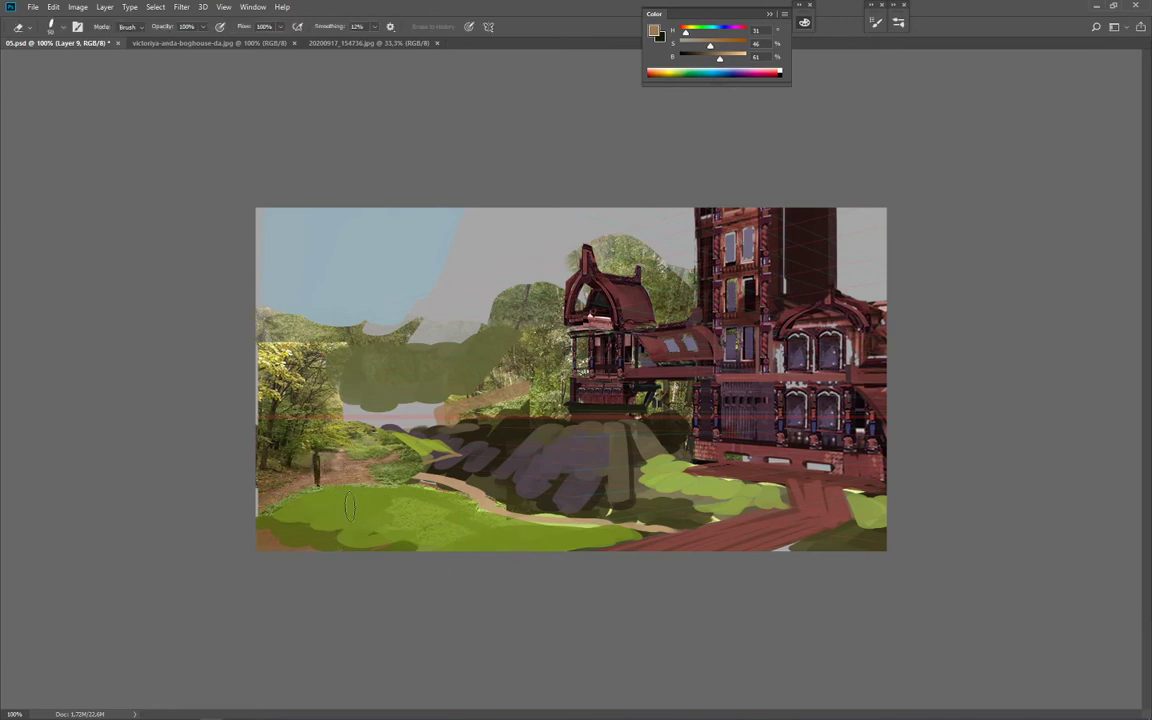
Step: Paint dark and purple-grey shadows over the photo's edge and extend the tan footpath up between the green banks
key(b)
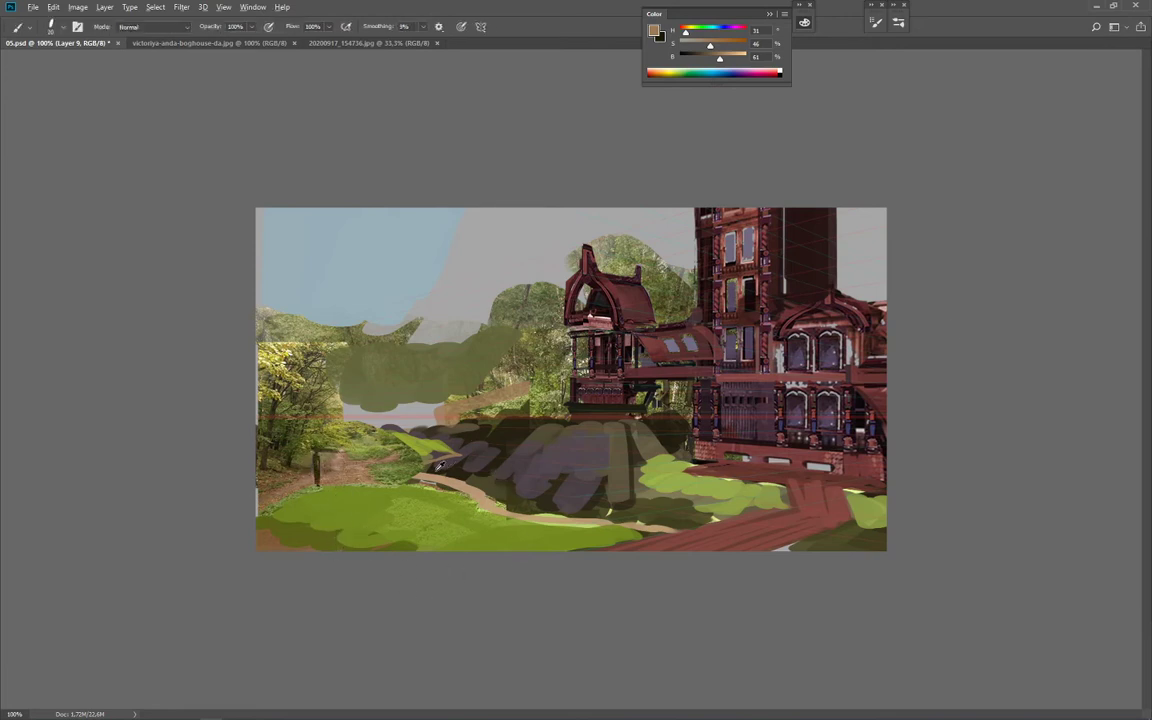
alt+click(390, 420)
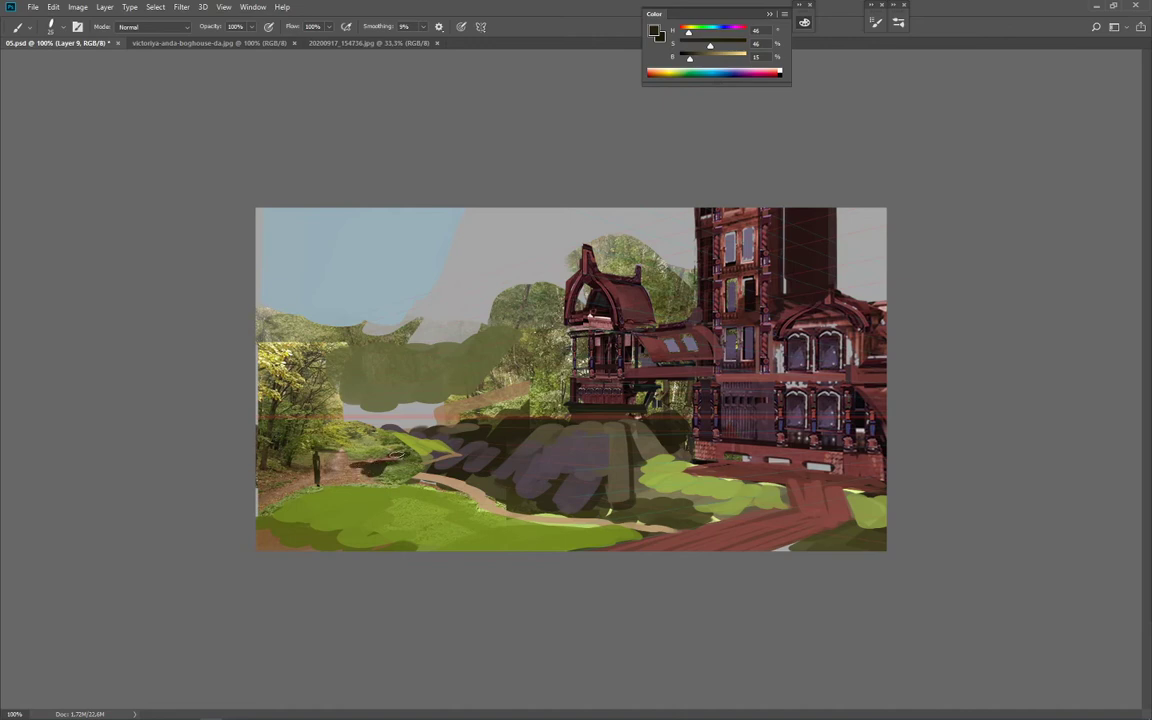
alt+click(397, 458)
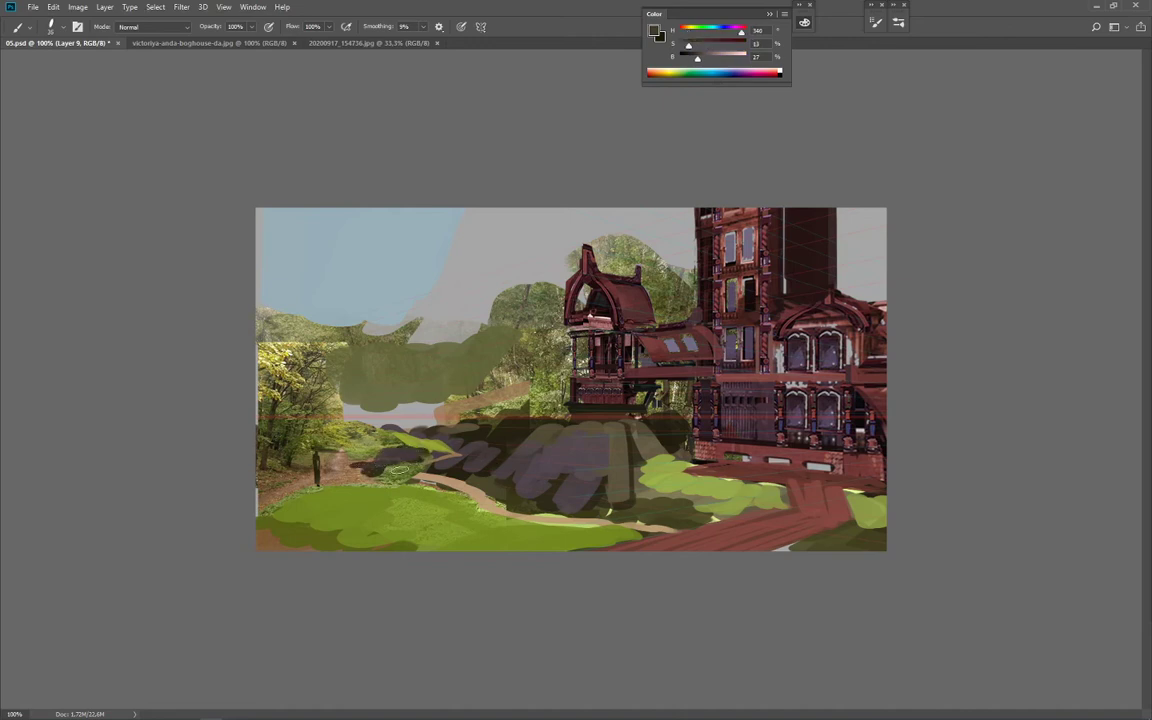
alt+click(420, 478)
alt+click(382, 467)
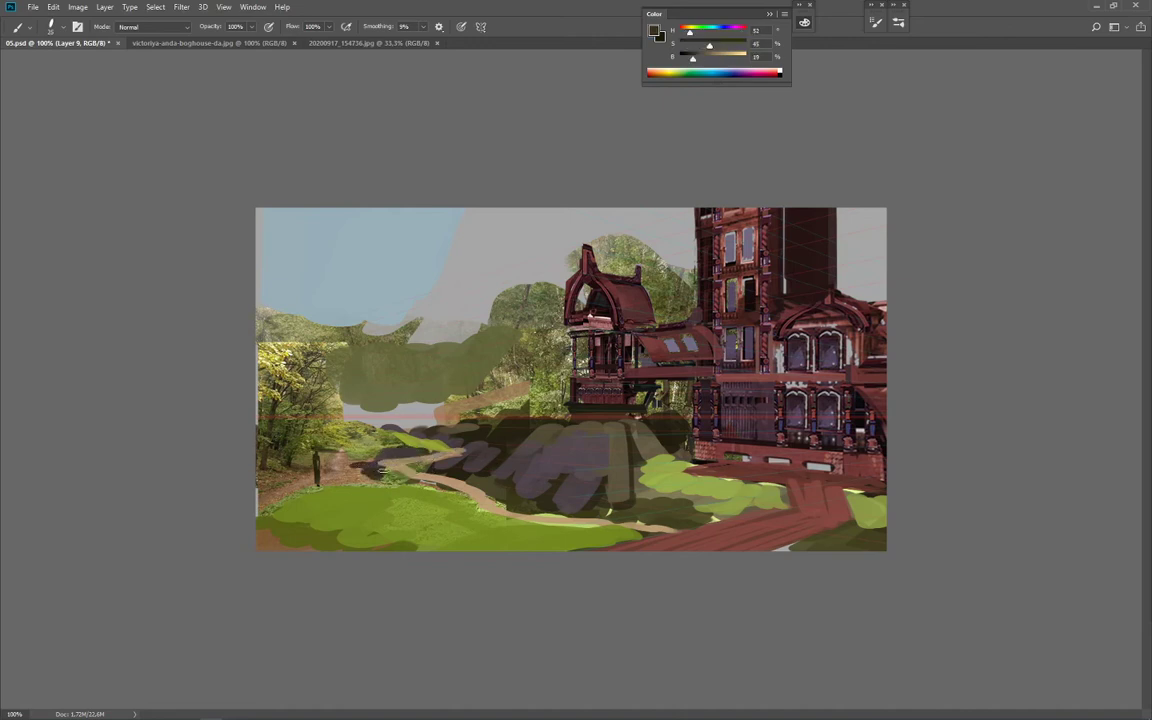
alt+click(381, 452)
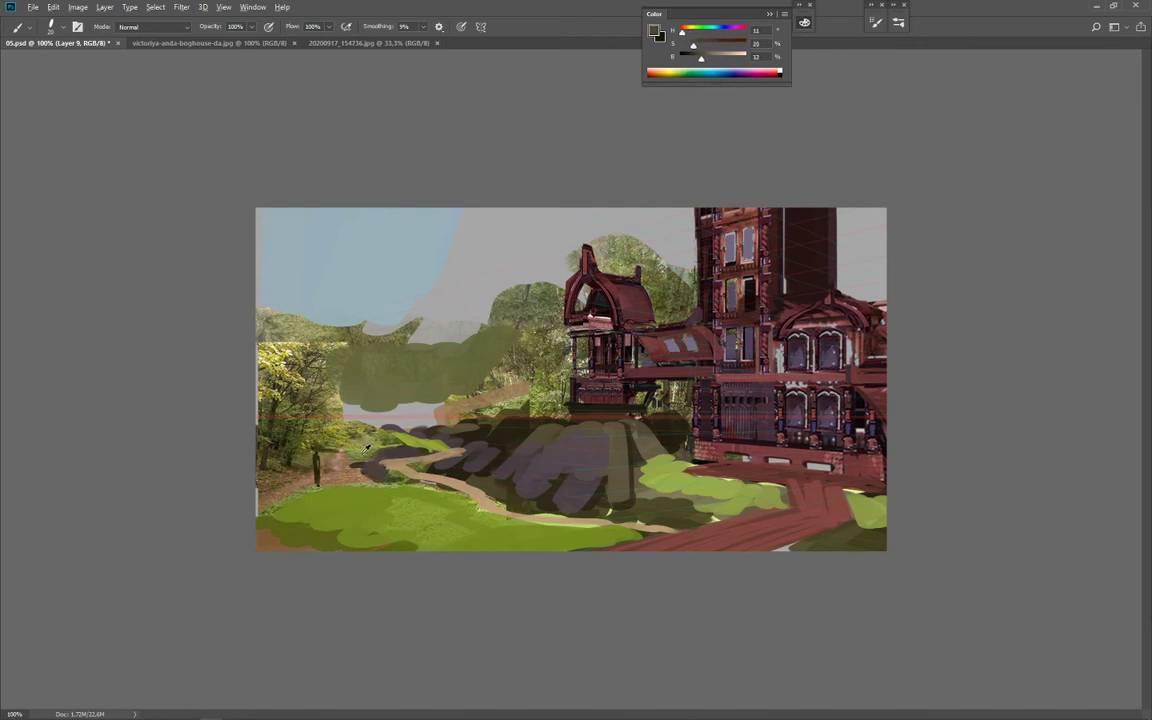
Step: Paint sampled greens over the dark shadows between forest edge and footpath, adding upright grass tufts beside the path's bend
alt+click(365, 471)
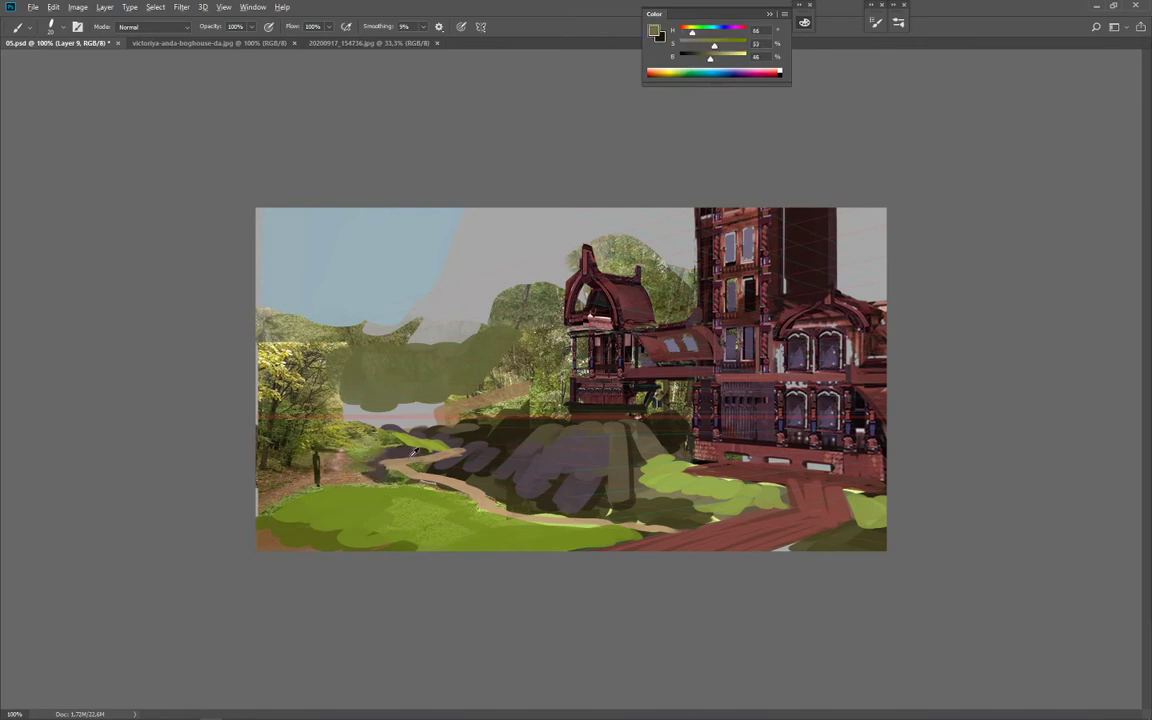
alt+click(403, 438)
alt+click(328, 444)
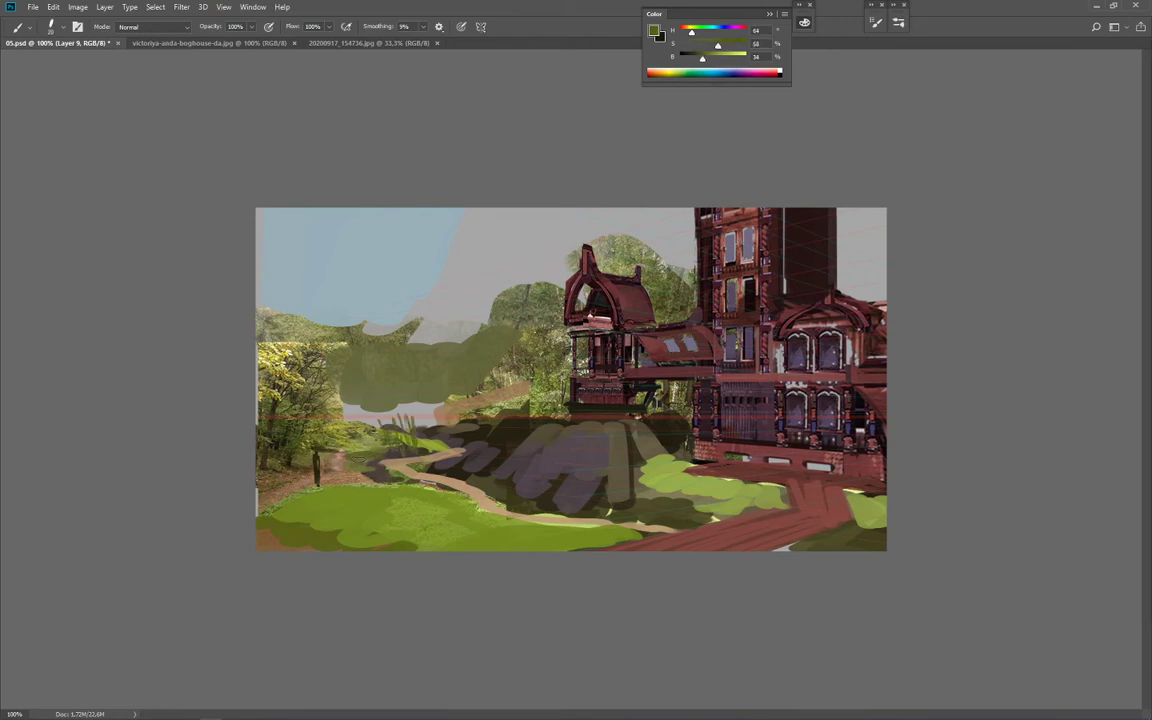
alt+click(370, 456)
alt+click(347, 443)
alt+click(360, 442)
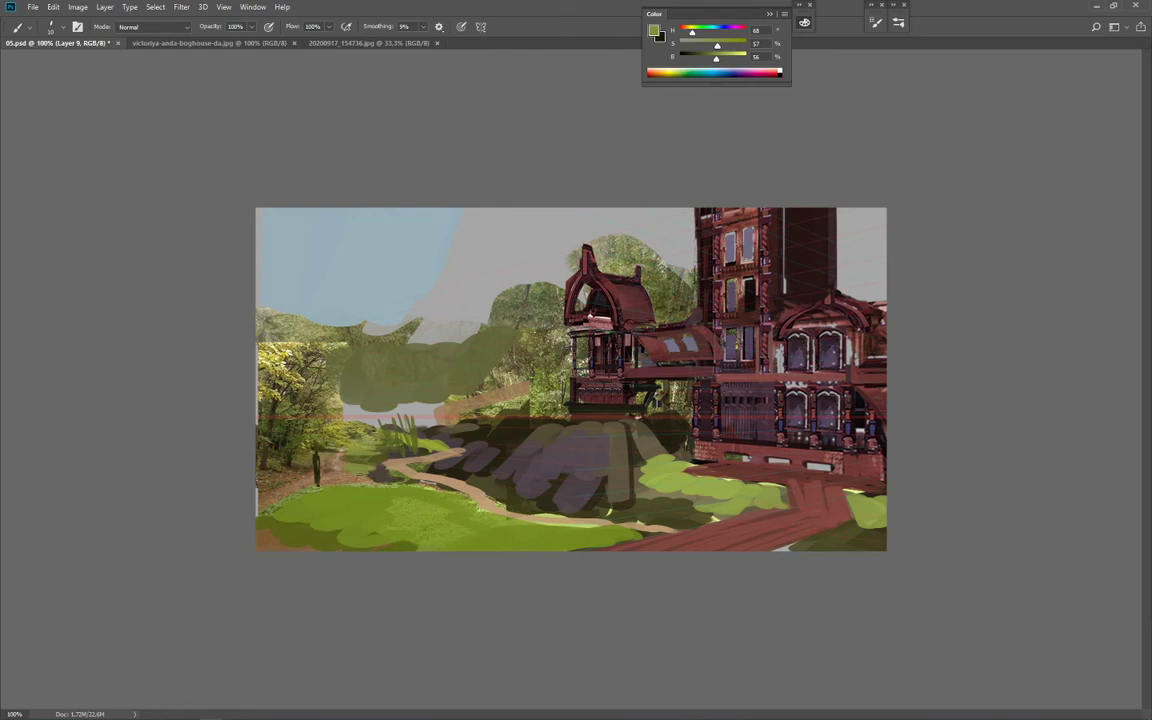
Step: Touch up the path behind the figure with sampled tan and cover the grass tufts below the tree mass with olive foliage
alt+click(349, 481)
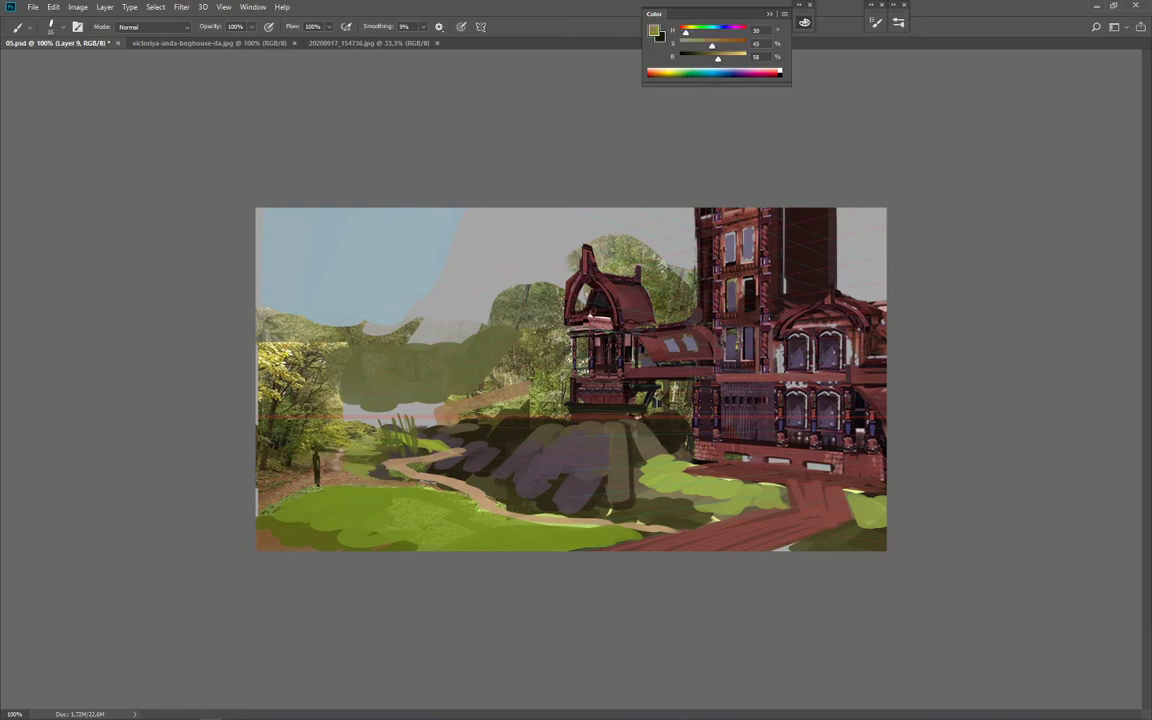
alt+click(465, 483)
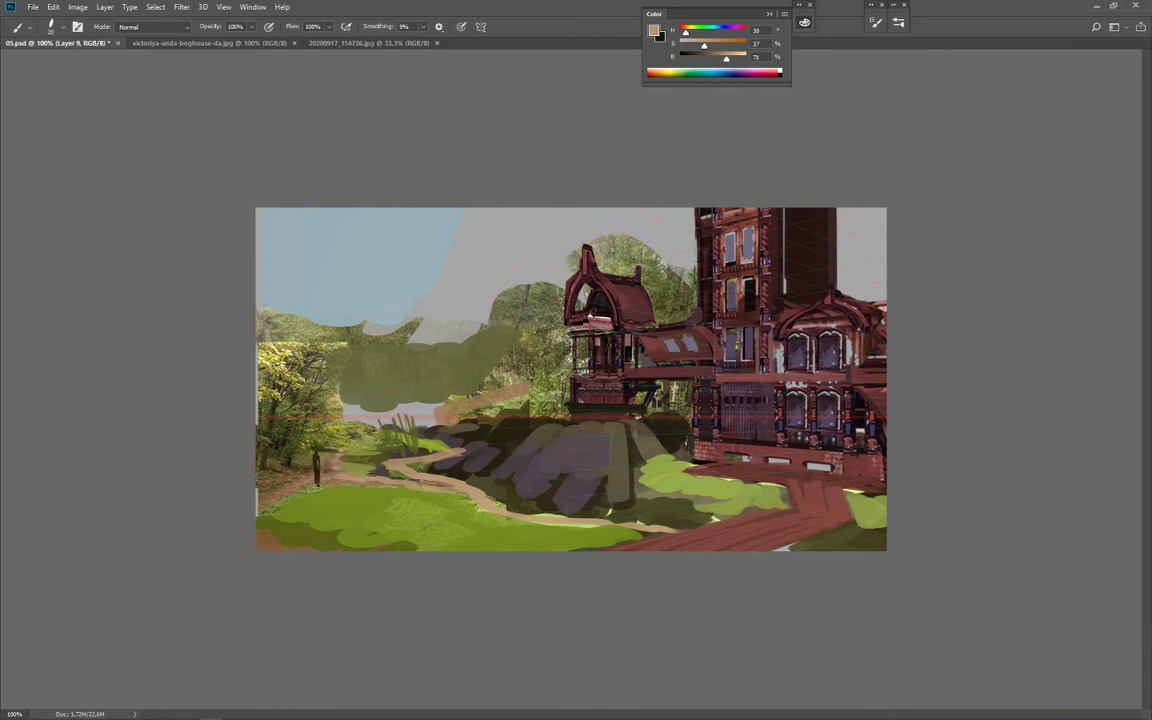
alt+click(377, 416)
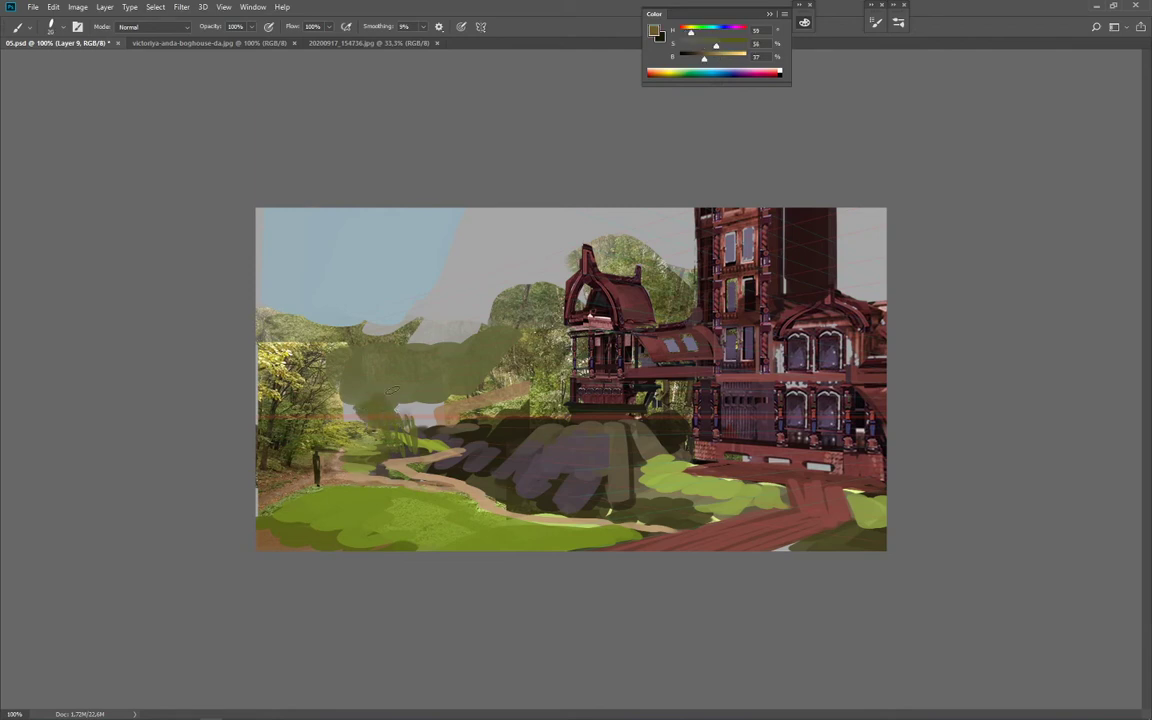
Step: Switch to the 1100 px scattered foliage brush, sample an olive green from the forest photo, and reduce the size to 50 px
right_click(381, 420)
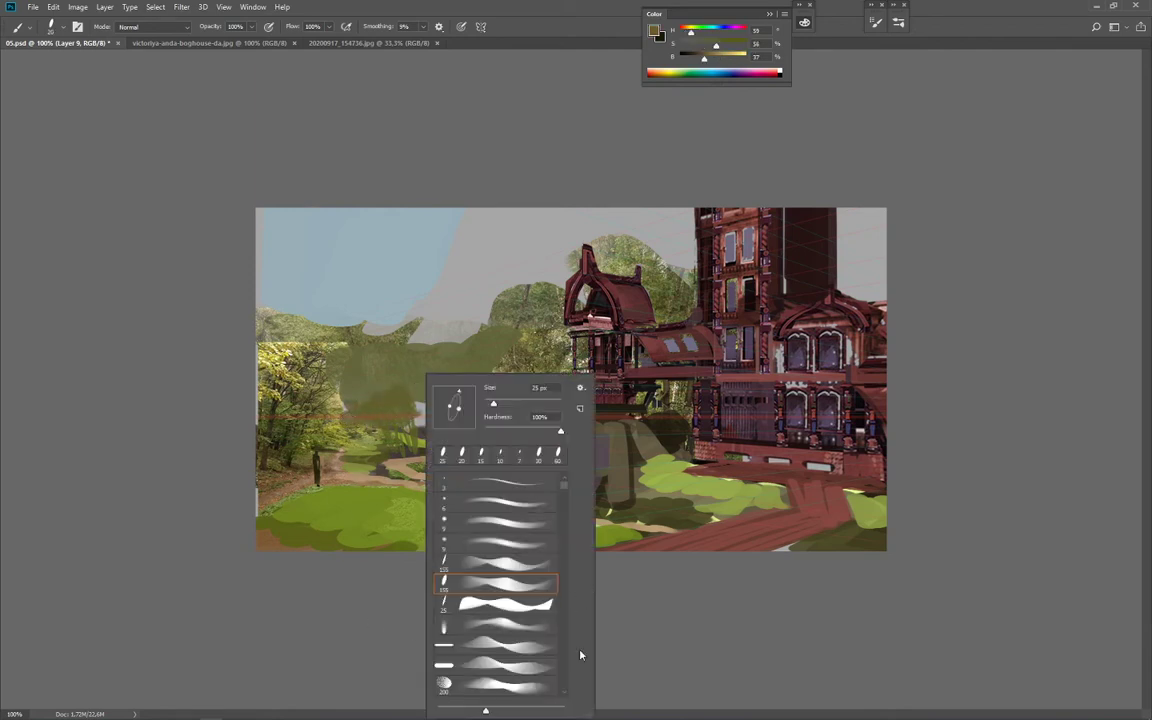
scroll(564, 681, down, 5)
scroll(508, 603, down, 3)
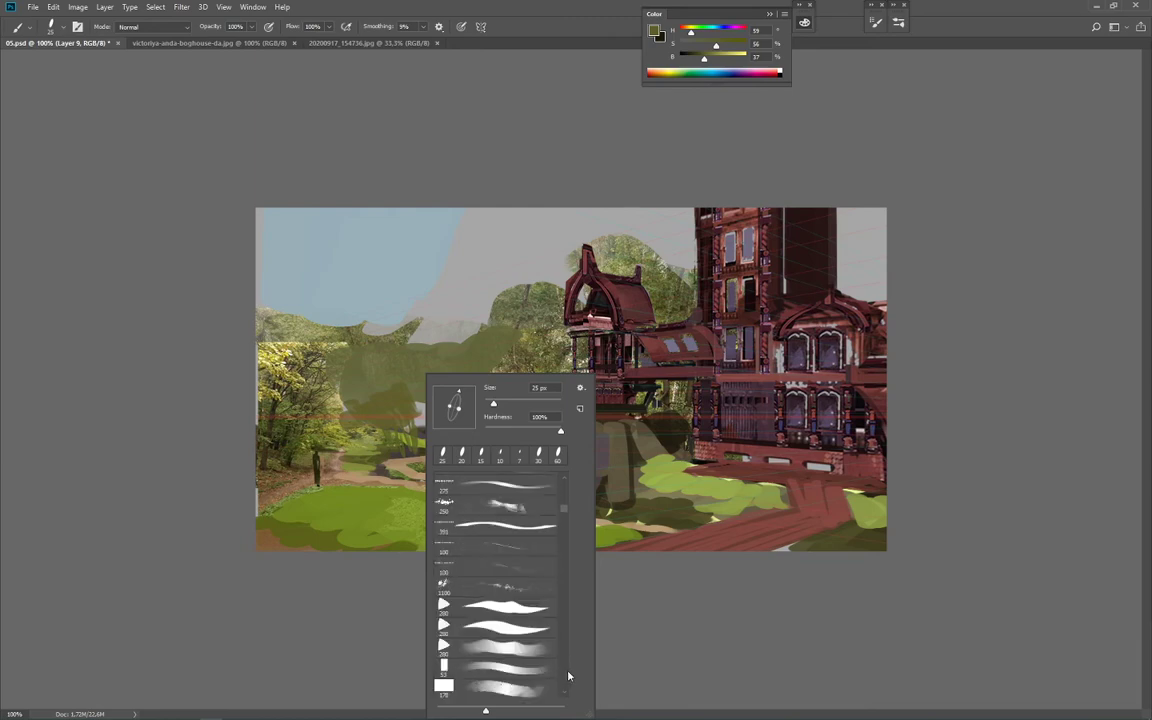
click(500, 588)
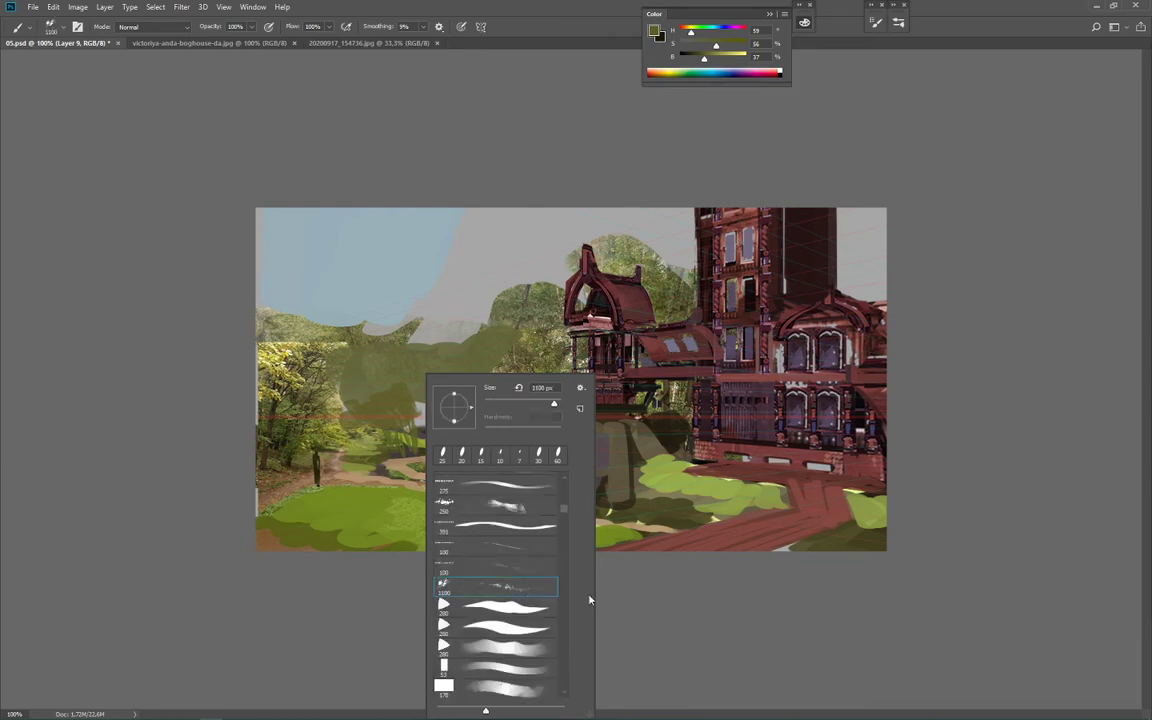
alt+click(311, 401)
key([)
key([)
key([)
key([)
key([)
key([)
key([)
key([)
key([)
key([)
key([)
key([)
key([)
key([)
key([)
key([)
key([)
key([)
key([)
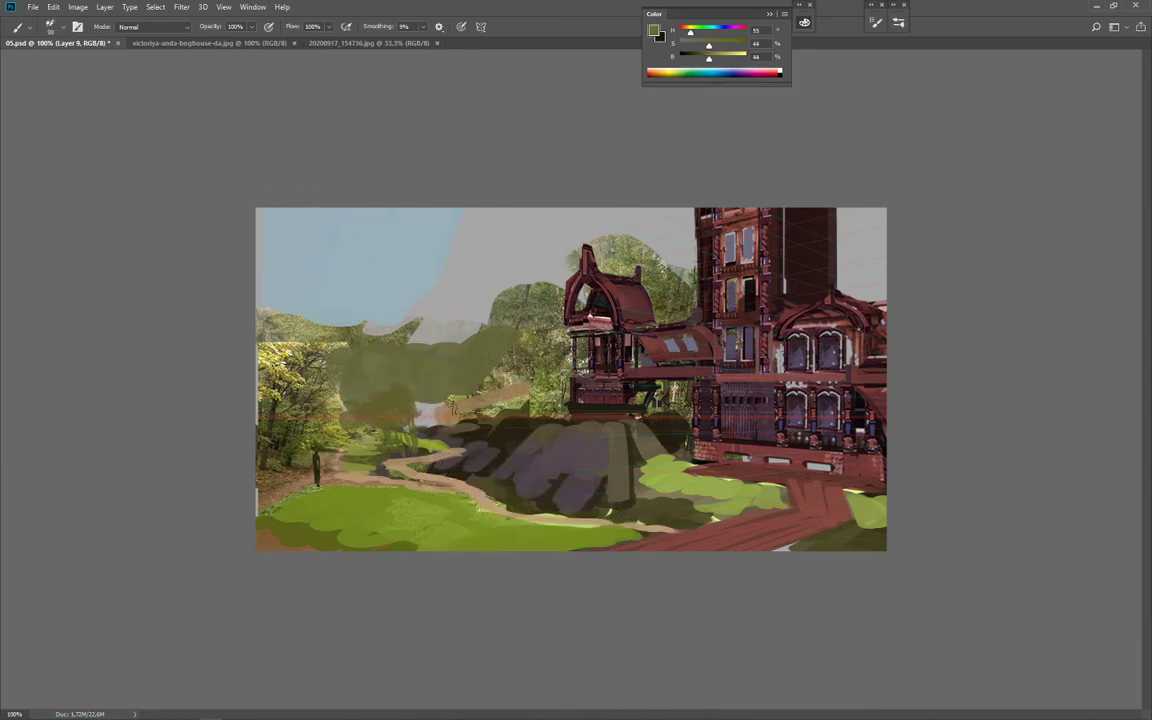
Step: Stipple dark olive leaves over the central tree mass and blend yellow-green and dark foliage into the treetops above the forest photo
alt+click(336, 370)
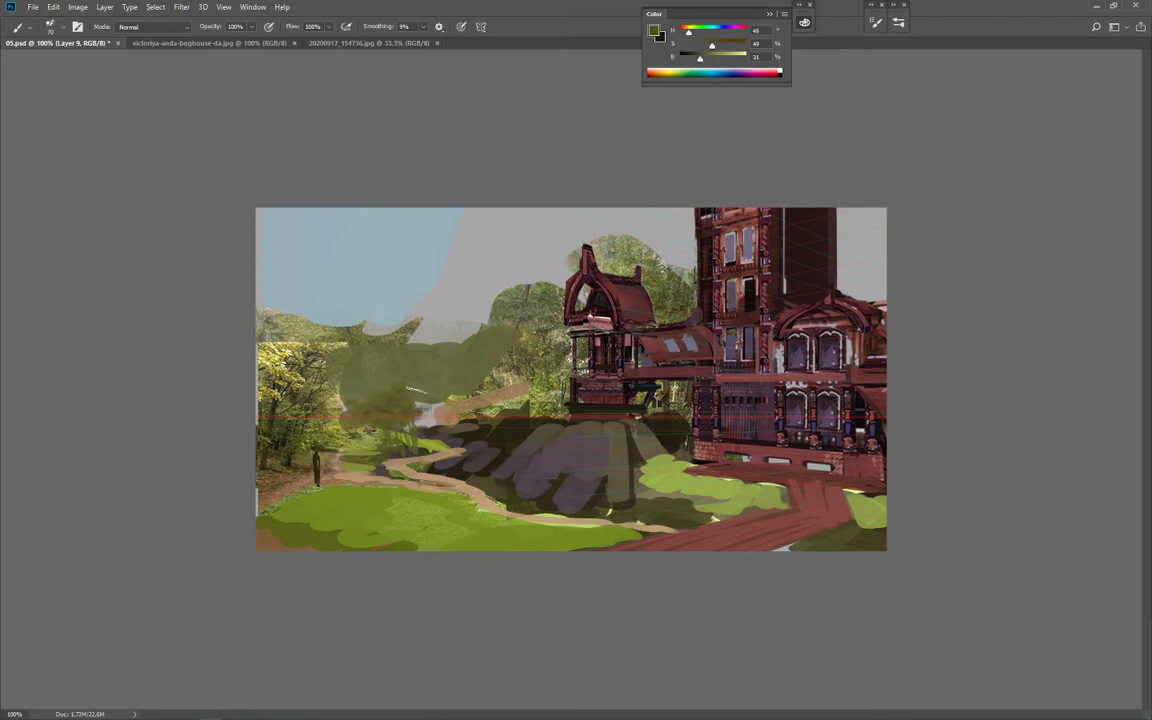
mouse_move(428, 404)
mouse_down()
mouse_move(366, 354)
mouse_move(340, 352)
mouse_up()
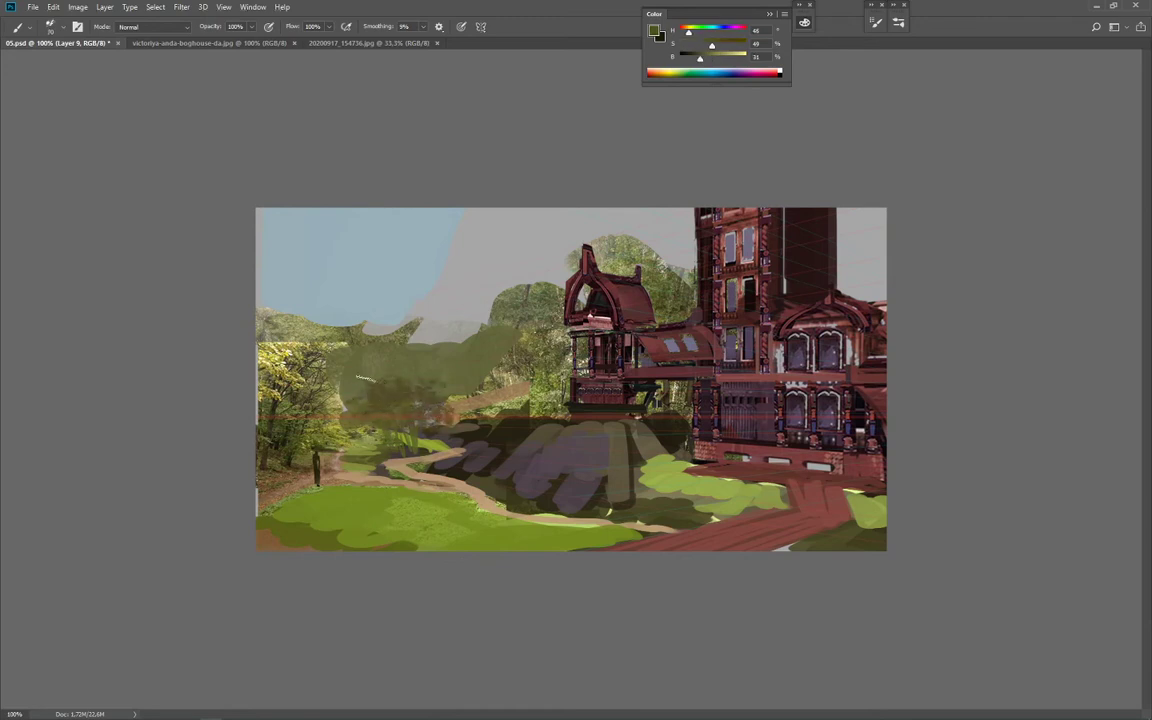
alt+click(260, 316)
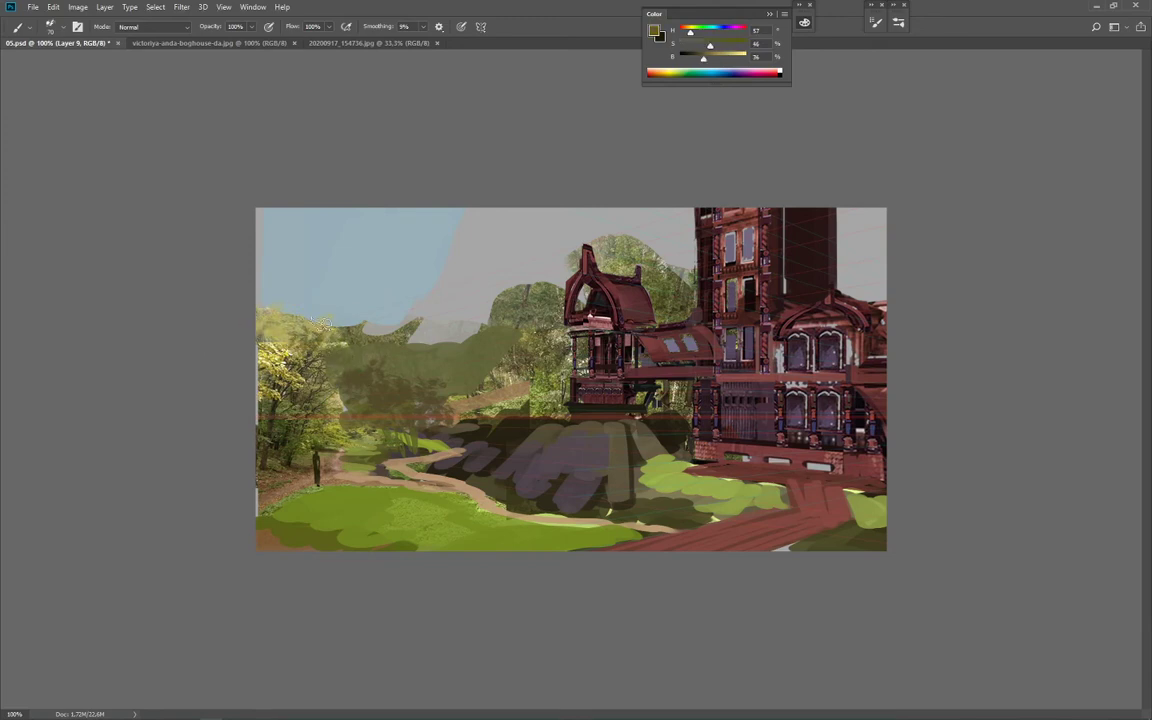
alt+click(349, 345)
mouse_move(312, 312)
mouse_down()
mouse_move(439, 353)
mouse_move(363, 351)
mouse_move(408, 331)
mouse_move(385, 296)
mouse_move(354, 374)
mouse_move(358, 320)
mouse_move(331, 309)
mouse_move(361, 354)
mouse_move(386, 324)
mouse_up()
Step: Paint sampled sky blue over the grey gaps above the central trees, breaking up their upper edge
alt+click(382, 300)
click(423, 322)
mouse_move(468, 332)
mouse_down()
mouse_move(433, 330)
mouse_move(426, 293)
mouse_move(338, 286)
mouse_up()
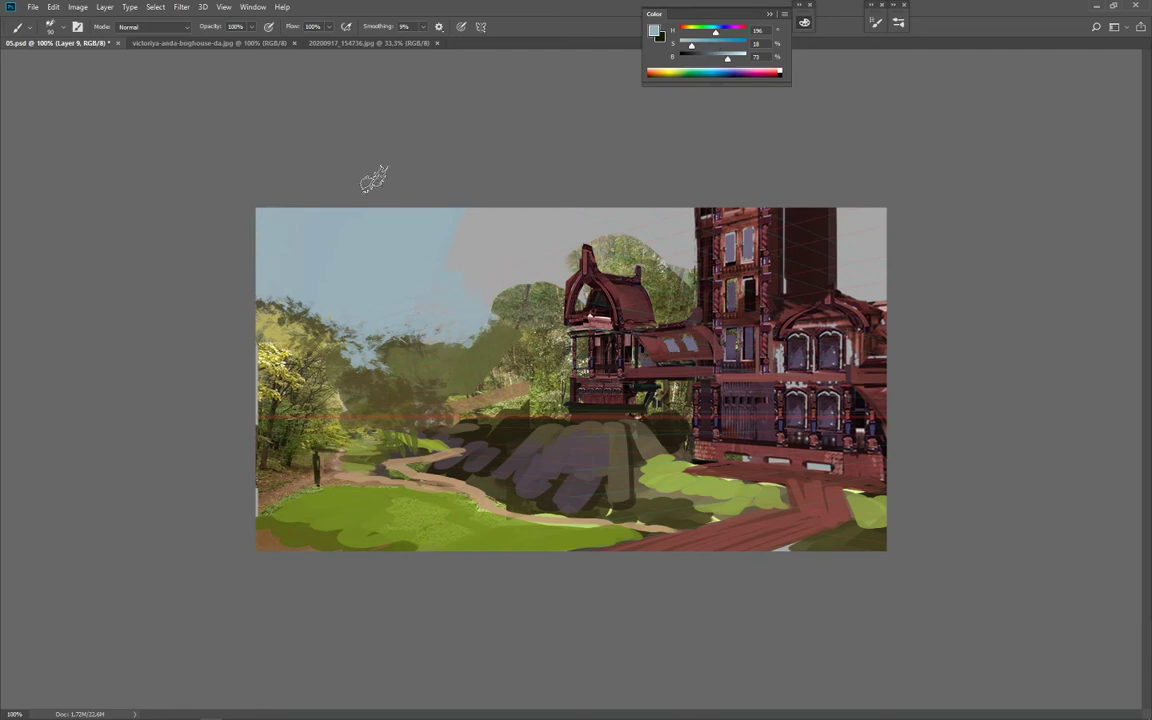
click(741, 58)
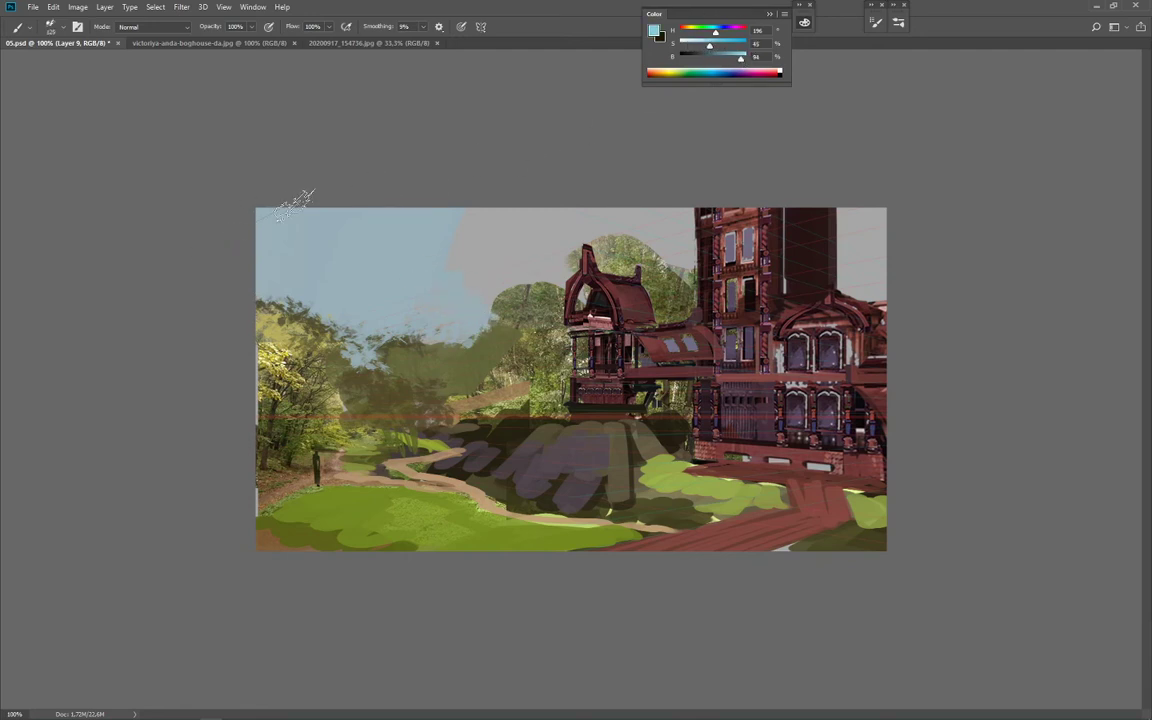
mouse_move(297, 200)
mouse_down()
mouse_move(373, 212)
mouse_move(367, 272)
mouse_move(495, 220)
mouse_up()
key(ctrl+z)
Step: Resample the muted sky blue and cut a ragged sky edge into the trees beside the small turret
alt+click(412, 287)
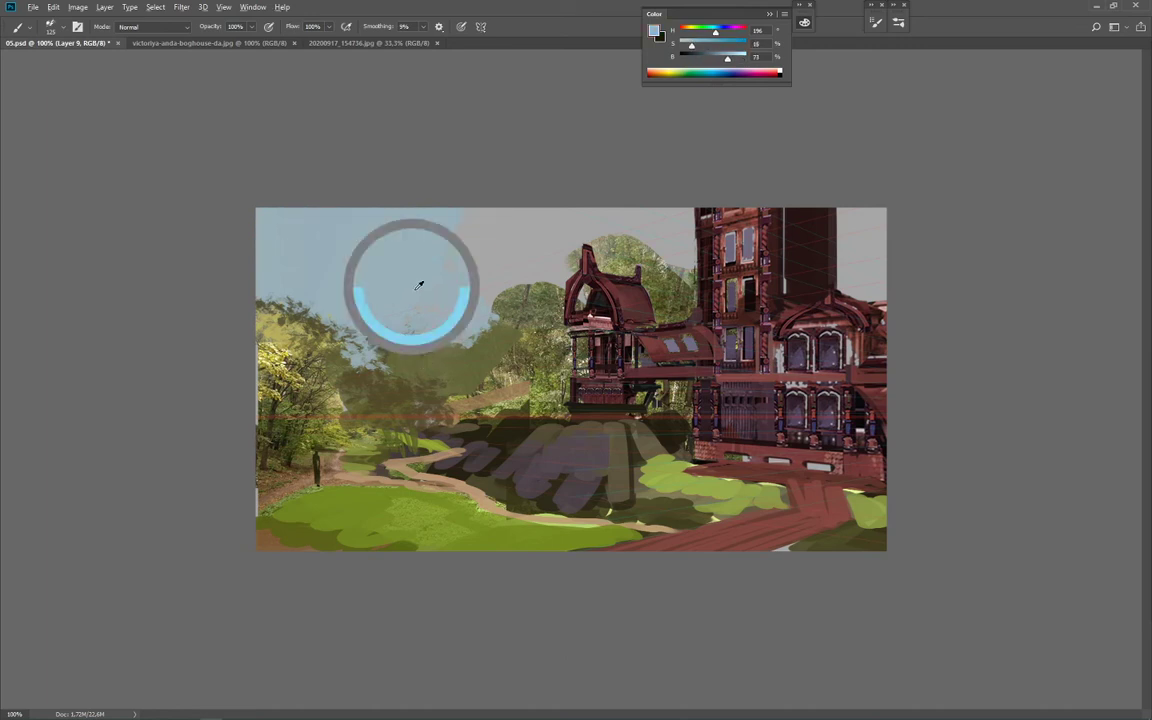
key(bracketright)
mouse_move(454, 338)
mouse_down()
mouse_move(482, 293)
mouse_move(538, 290)
mouse_up()
key(bracketleft)
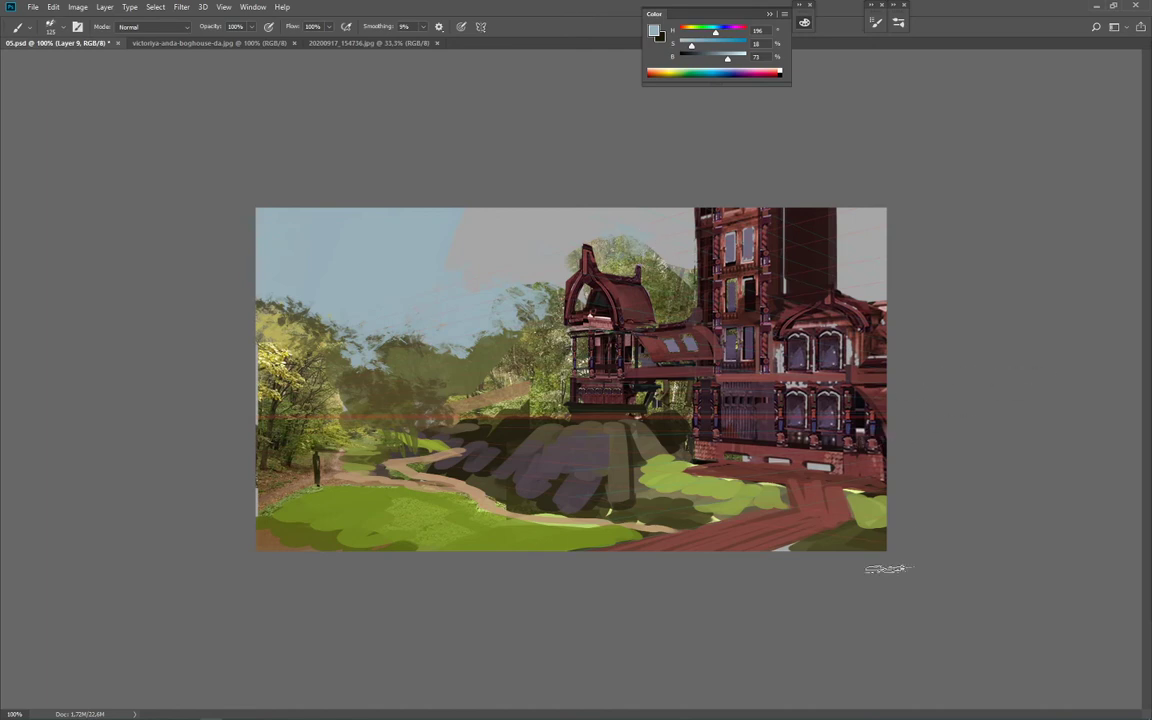
alt+click(882, 457)
key(bracketright)
key(bracketright)
key(bracketright)
key(bracketright)
key(bracketright)
key(bracketright)
key(bracketright)
key(bracketright)
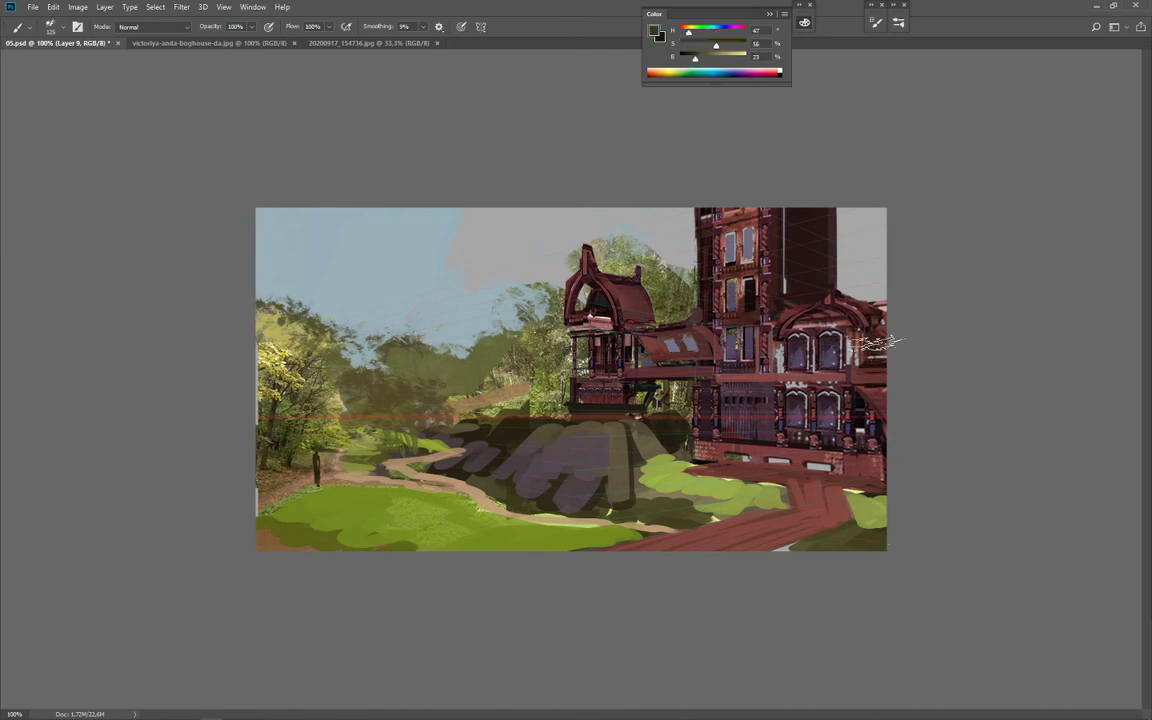
mouse_move(882, 346)
mouse_down()
mouse_move(797, 406)
mouse_move(852, 413)
mouse_move(883, 403)
mouse_up()
key(ctrl+z)
Step: Sample the dark olive beside the mound and paint a dark leafy tree between the central trees and the small turret
alt+click(668, 429)
key(bracketleft)
key(bracketleft)
mouse_move(500, 411)
mouse_down()
mouse_move(528, 373)
mouse_move(462, 346)
mouse_move(460, 328)
mouse_up()
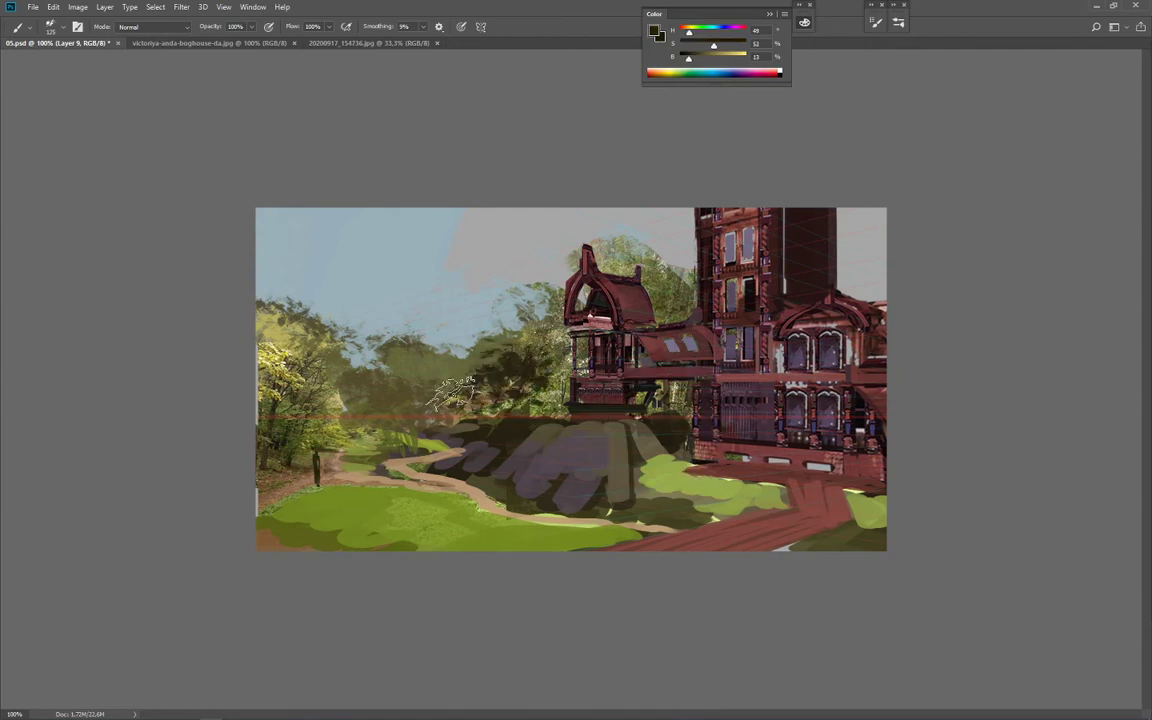
mouse_move(470, 372)
mouse_down()
mouse_move(507, 367)
mouse_move(460, 320)
mouse_move(416, 318)
mouse_up()
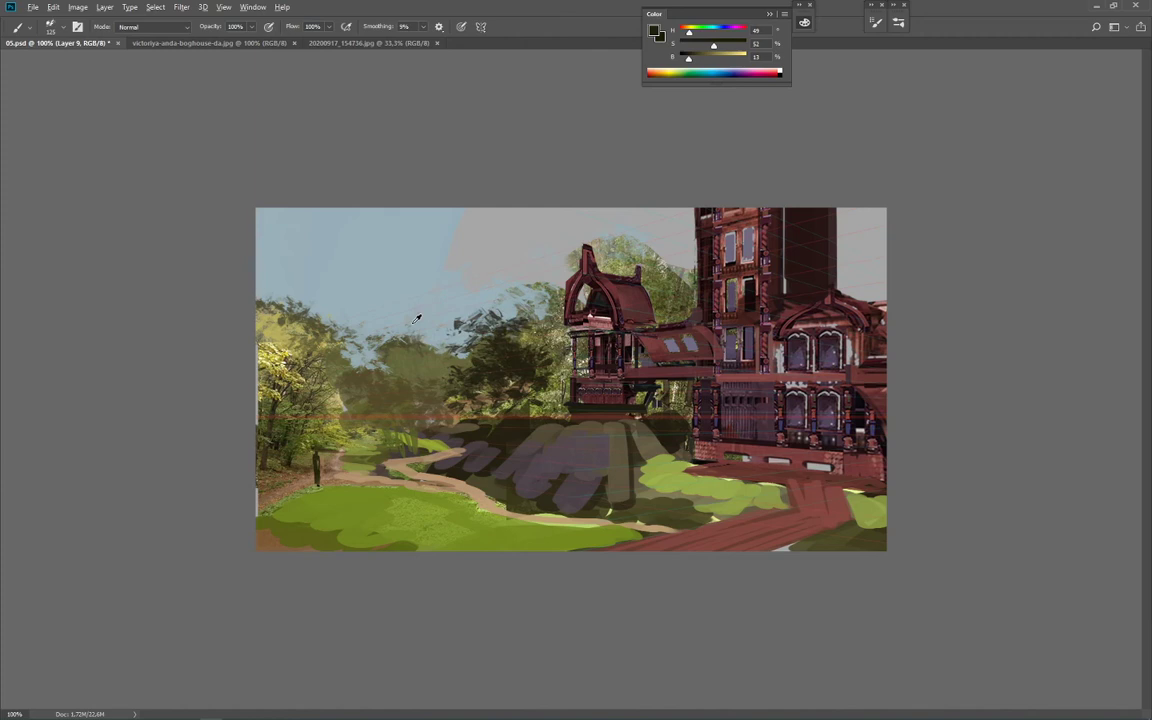
alt+click(412, 272)
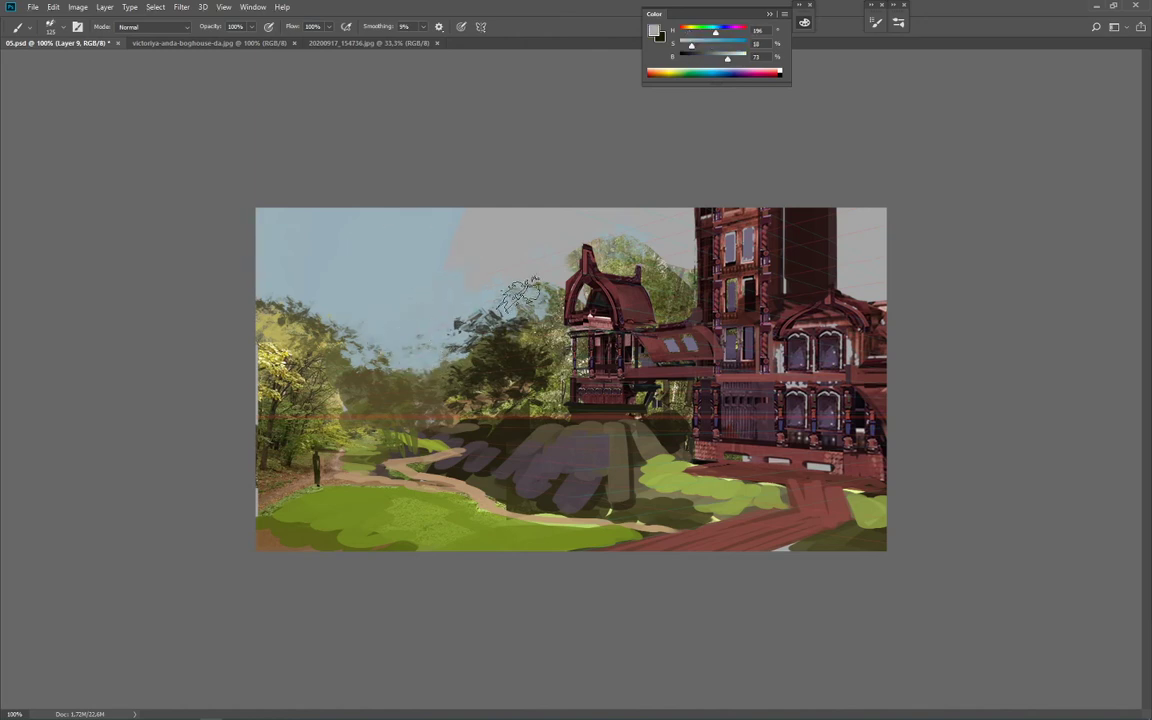
mouse_move(522, 296)
mouse_down()
mouse_move(556, 318)
mouse_move(548, 304)
mouse_up()
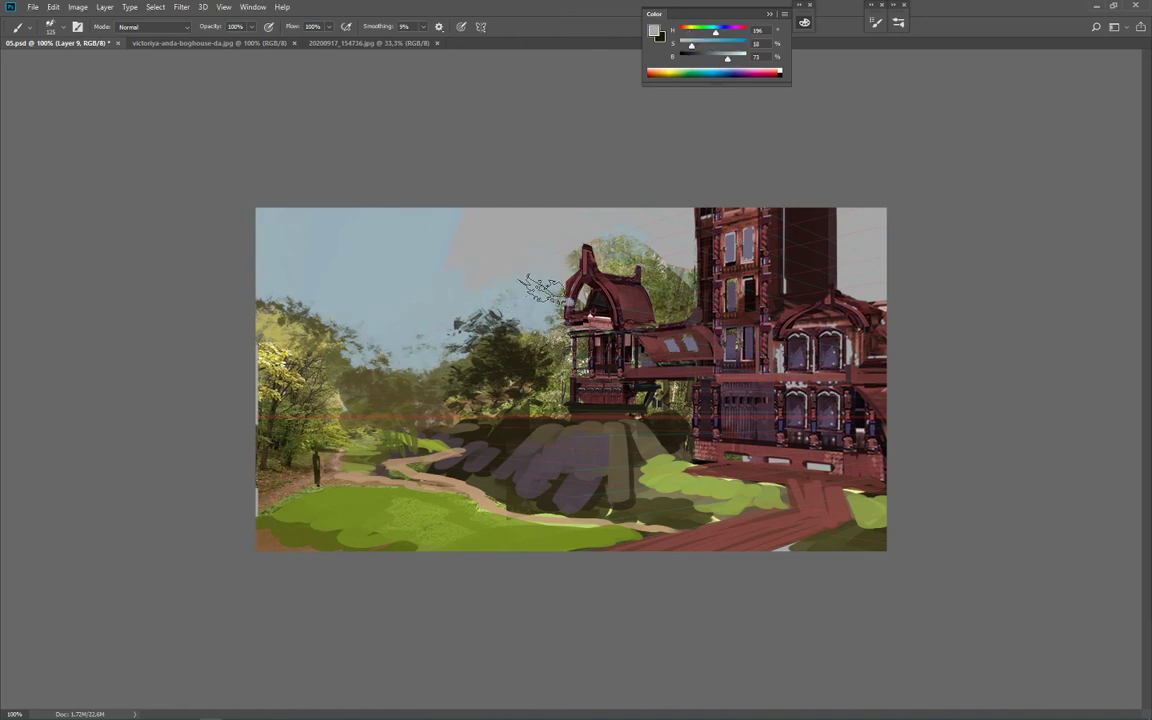
key(bracketleft)
key(bracketleft)
mouse_move(650, 246)
mouse_down()
mouse_move(621, 256)
mouse_move(628, 240)
mouse_move(628, 252)
mouse_up()
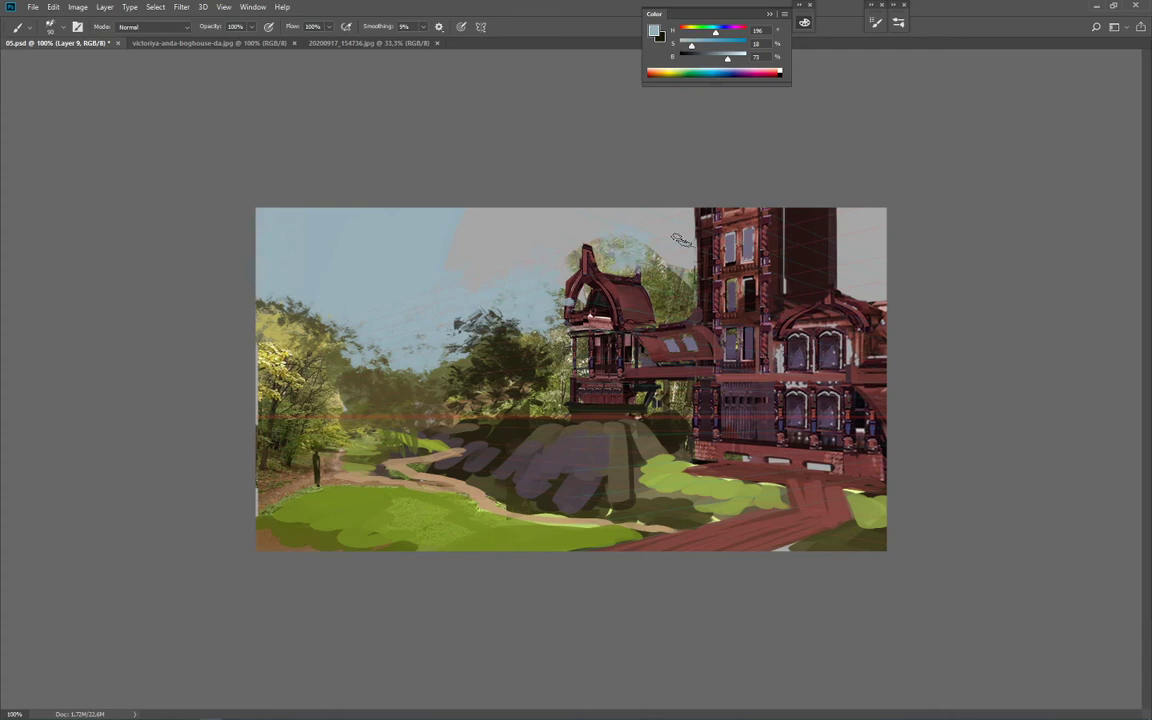
key(ctrl+z)
key(ctrl+z)
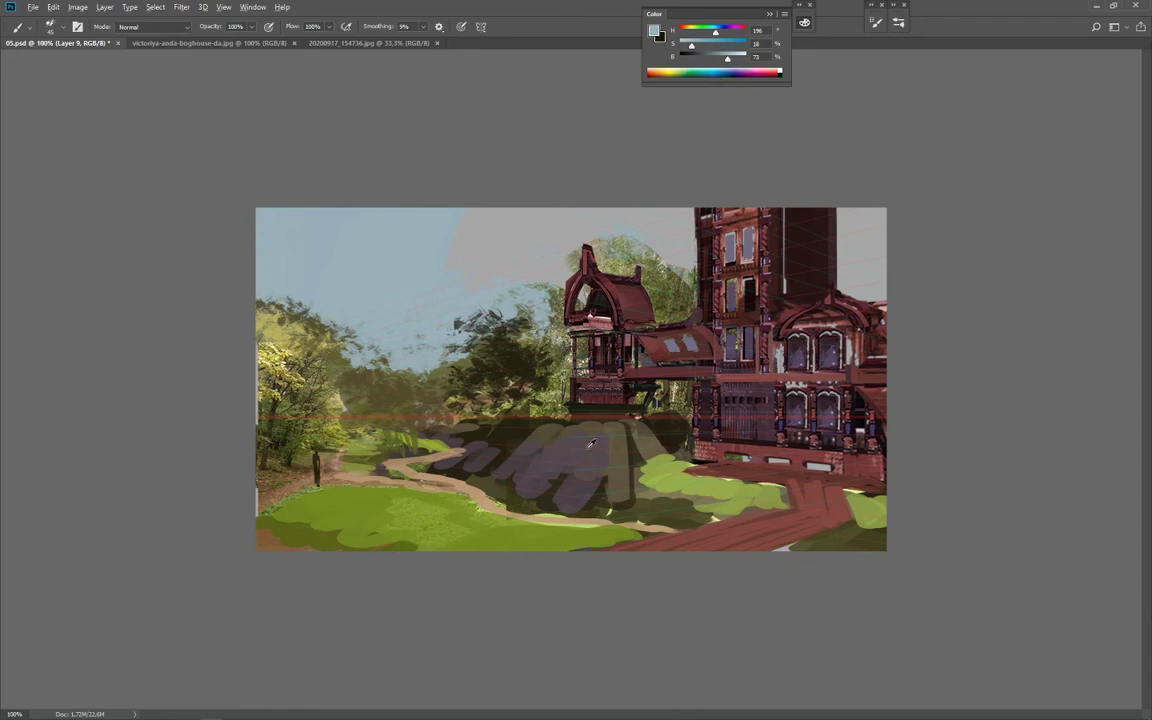
alt+click(662, 427)
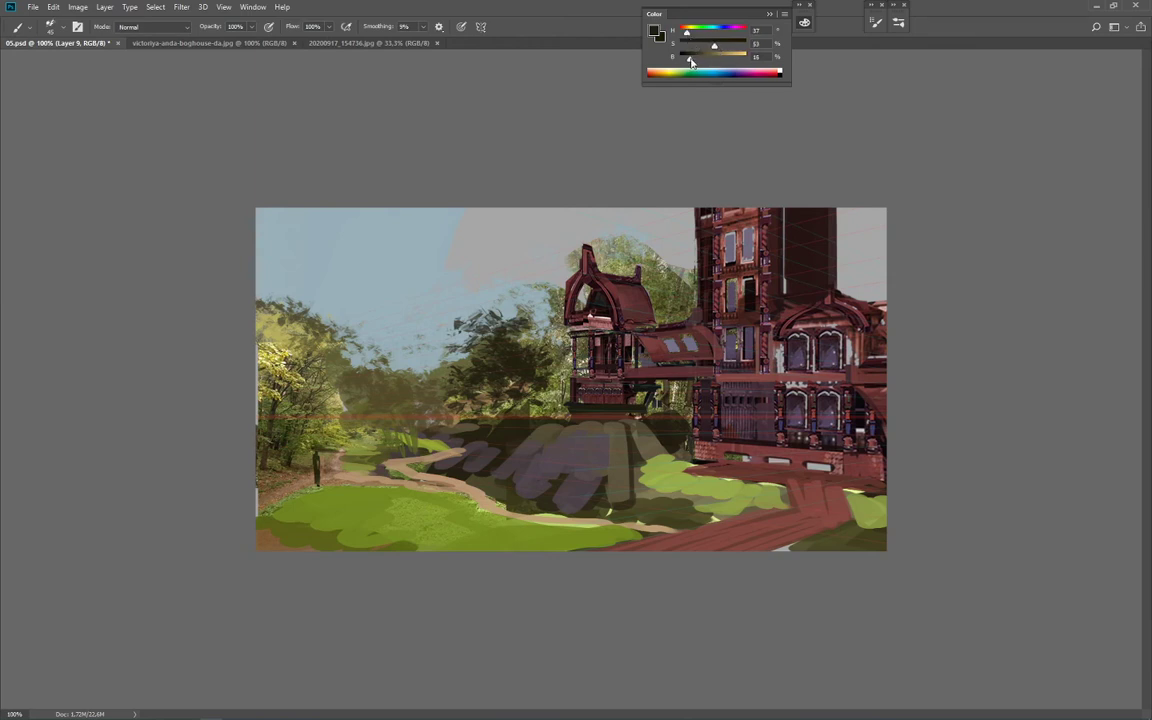
mouse_move(894, 417)
mouse_down()
mouse_move(933, 376)
mouse_move(942, 407)
mouse_move(1008, 343)
mouse_move(1035, 341)
mouse_move(1065, 392)
mouse_move(928, 403)
mouse_move(993, 357)
mouse_move(916, 438)
mouse_move(1003, 448)
mouse_move(875, 340)
mouse_move(890, 300)
mouse_move(805, 355)
mouse_move(760, 452)
mouse_up()
key(ctrl+z)
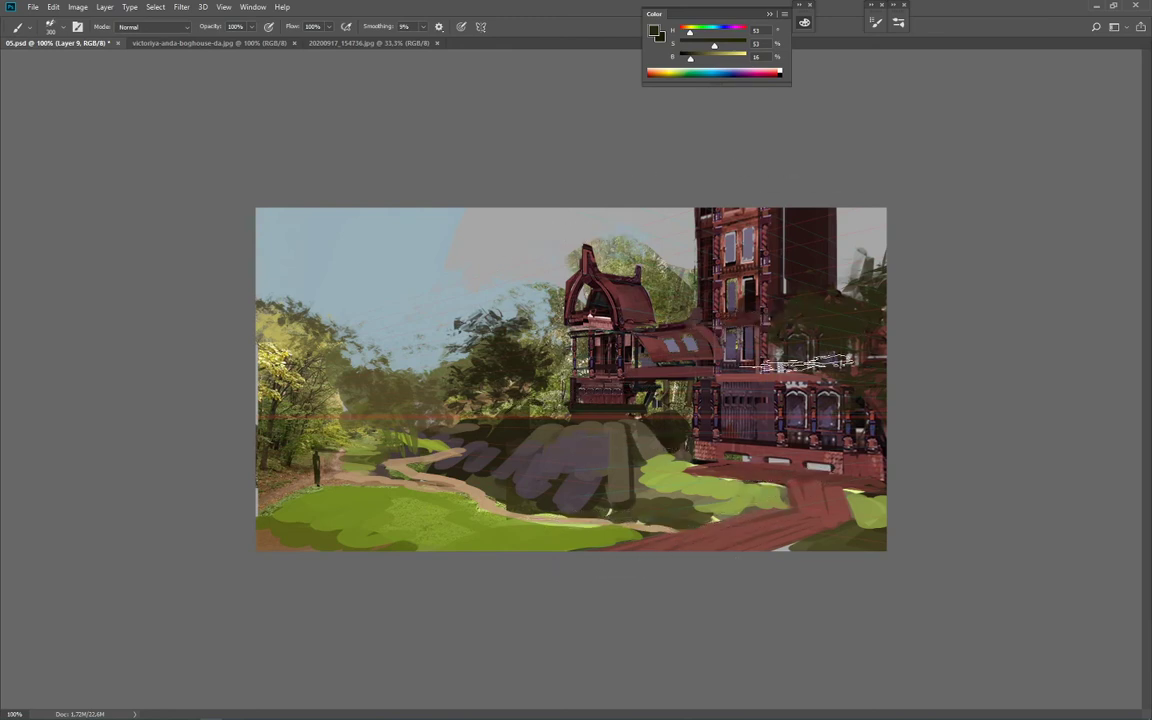
key(ctrl+alt+z)
key(ctrl+alt+z)
key(ctrl+alt+z)
key(ctrl+alt+z)
key(ctrl+alt+z)
key(ctrl+alt+z)
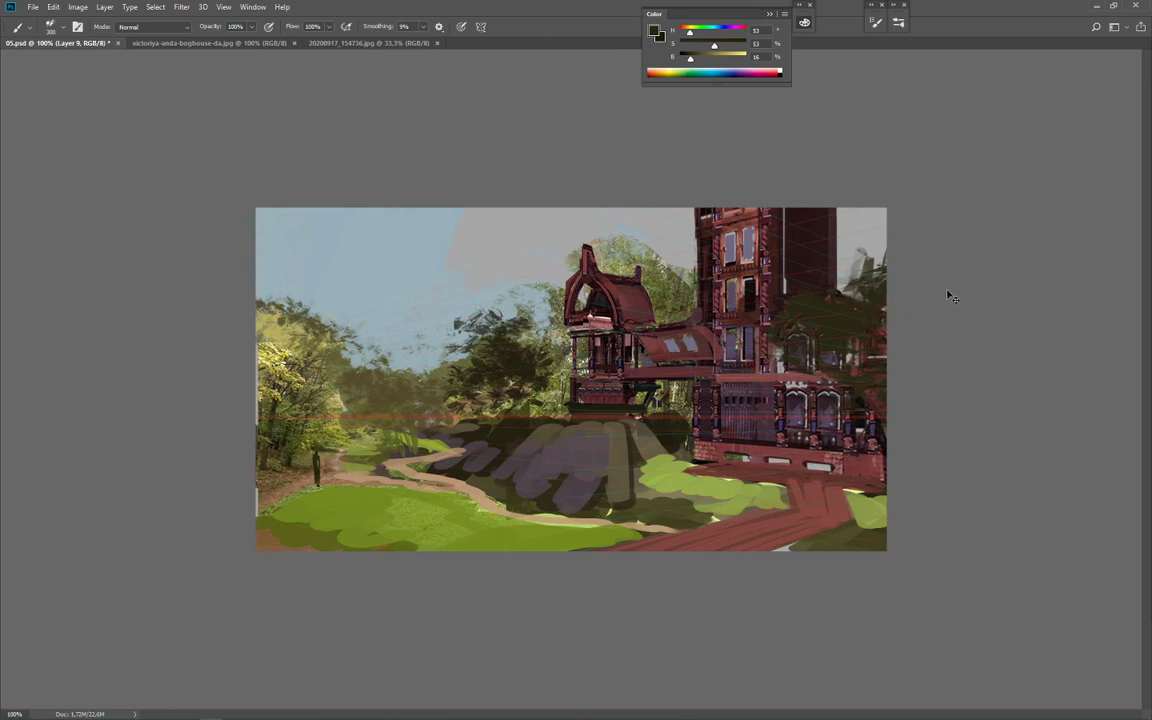
Step: Paint dark olive foliage texture across the main house's lower facade with the 300 px brush, and check the values in a grayscale proof
mouse_move(770, 372)
mouse_down()
mouse_move(867, 362)
mouse_move(828, 384)
mouse_move(797, 377)
mouse_move(815, 404)
mouse_move(695, 394)
mouse_move(880, 364)
mouse_up()
mouse_move(950, 335)
mouse_down()
mouse_move(753, 317)
mouse_move(940, 350)
mouse_up()
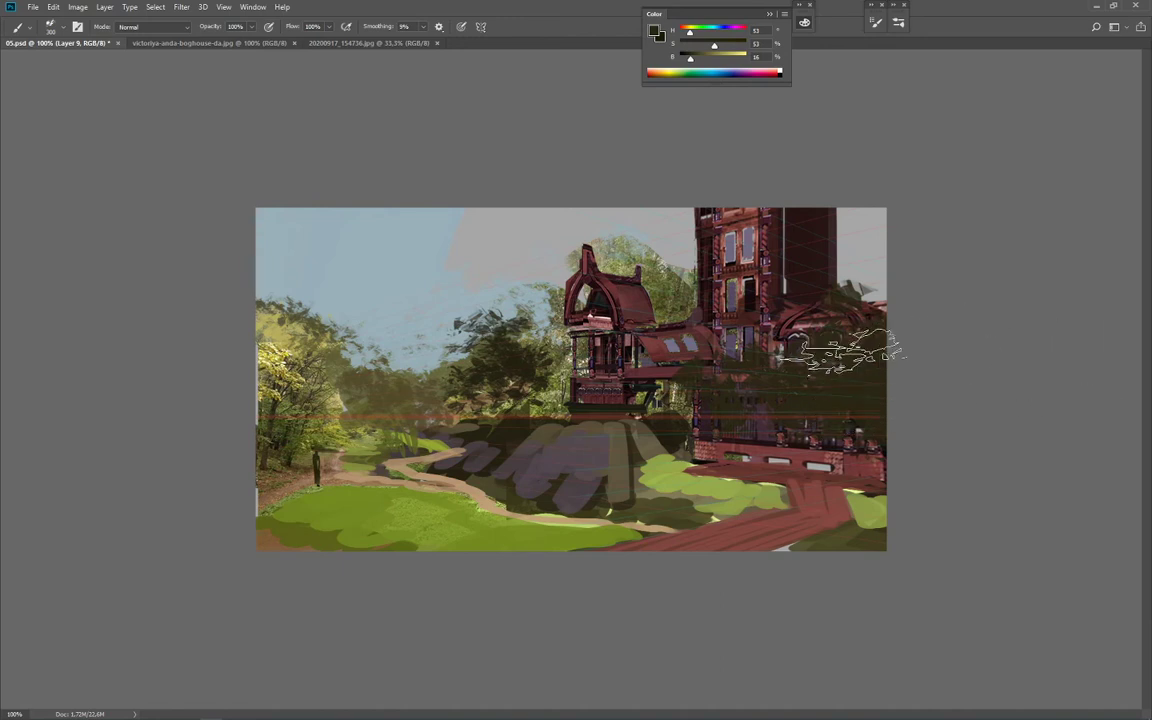
key(ctrl+minus)
key(ctrl+minus)
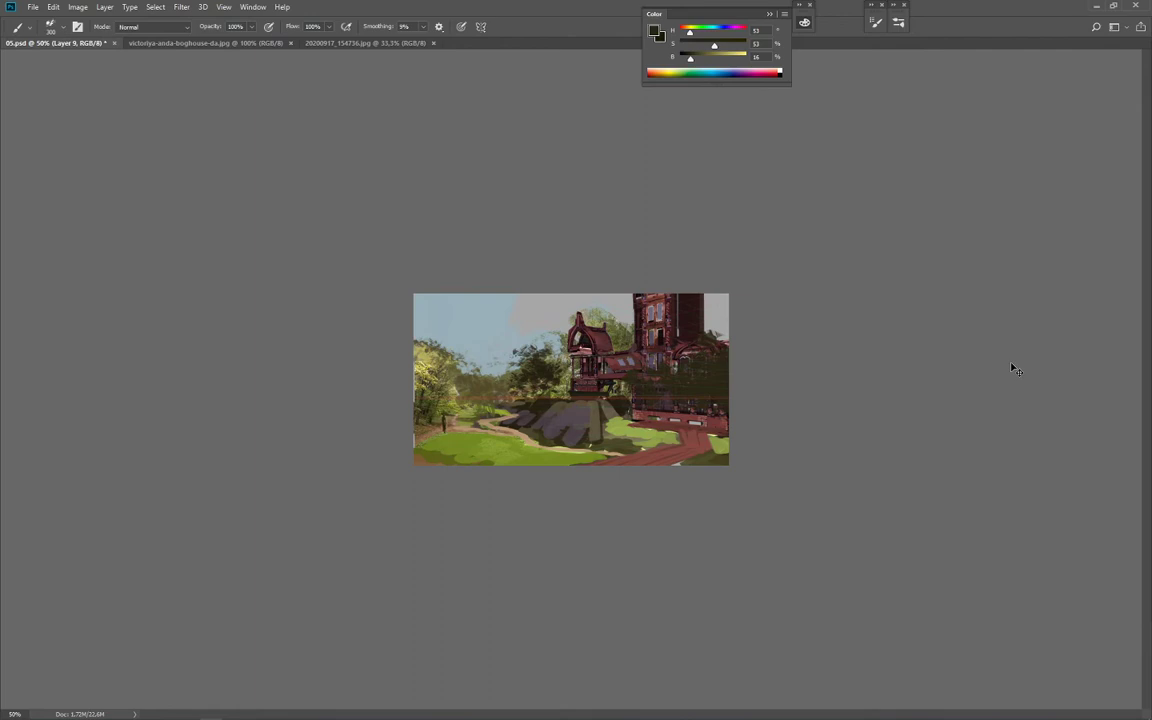
key(ctrl+plus)
key(ctrl+plus)
right_click(697, 388)
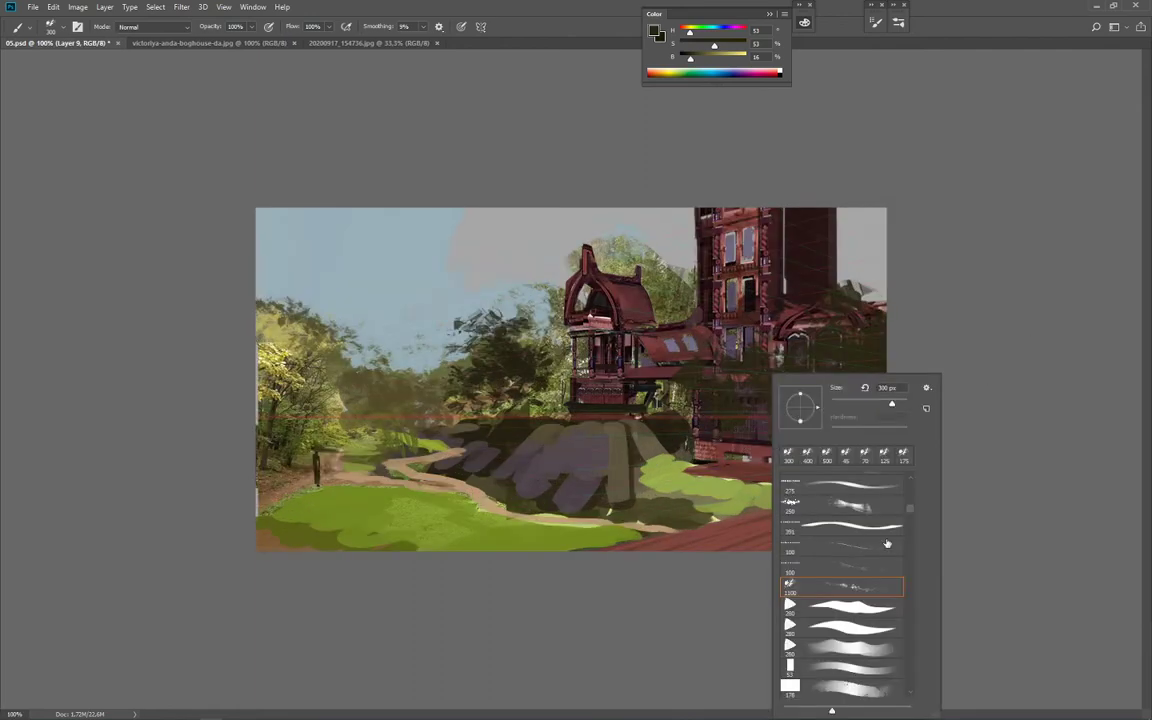
key(Escape)
key(ctrl+y)
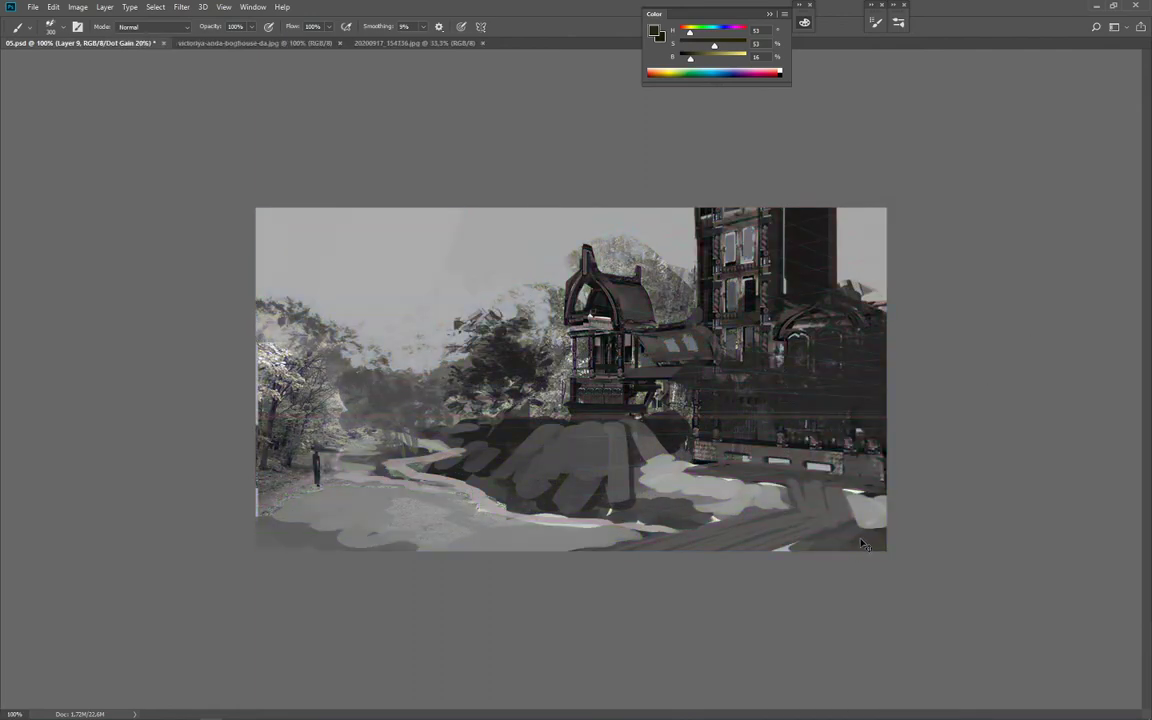
key(ctrl+y)
Step: Switch from the foliage texture brush to the 200 px soft-edged textured brush preset and reduce its size to 70 px
right_click(740, 378)
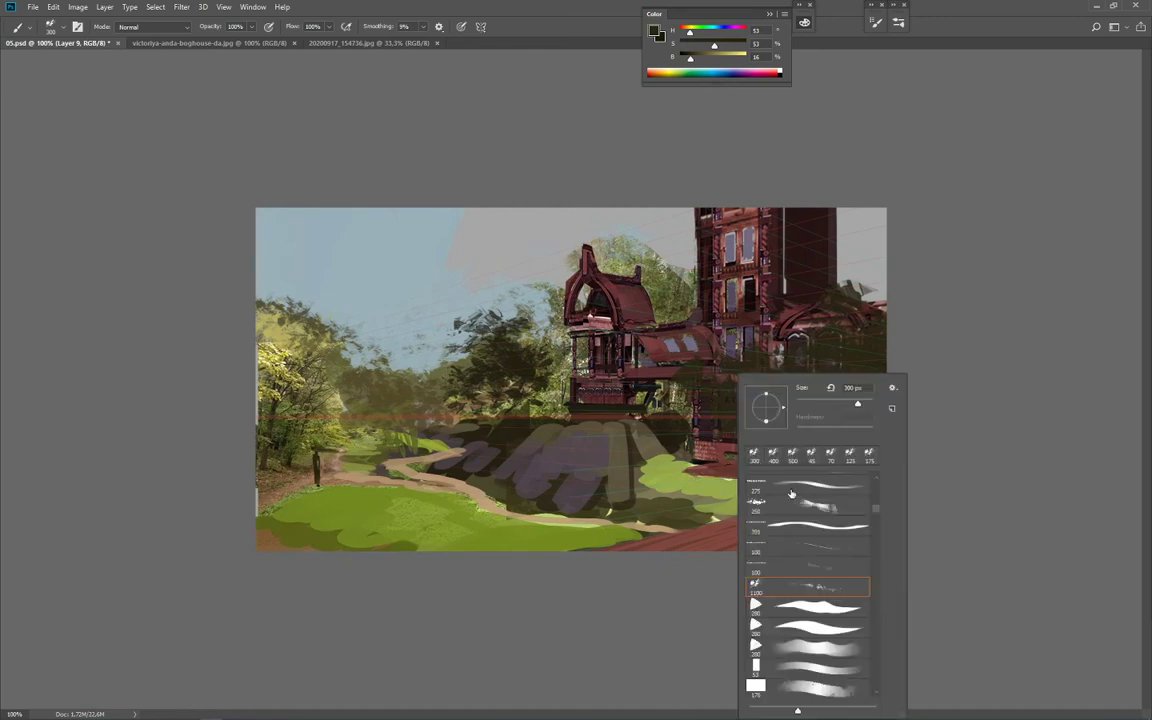
drag(876, 506, 880, 453)
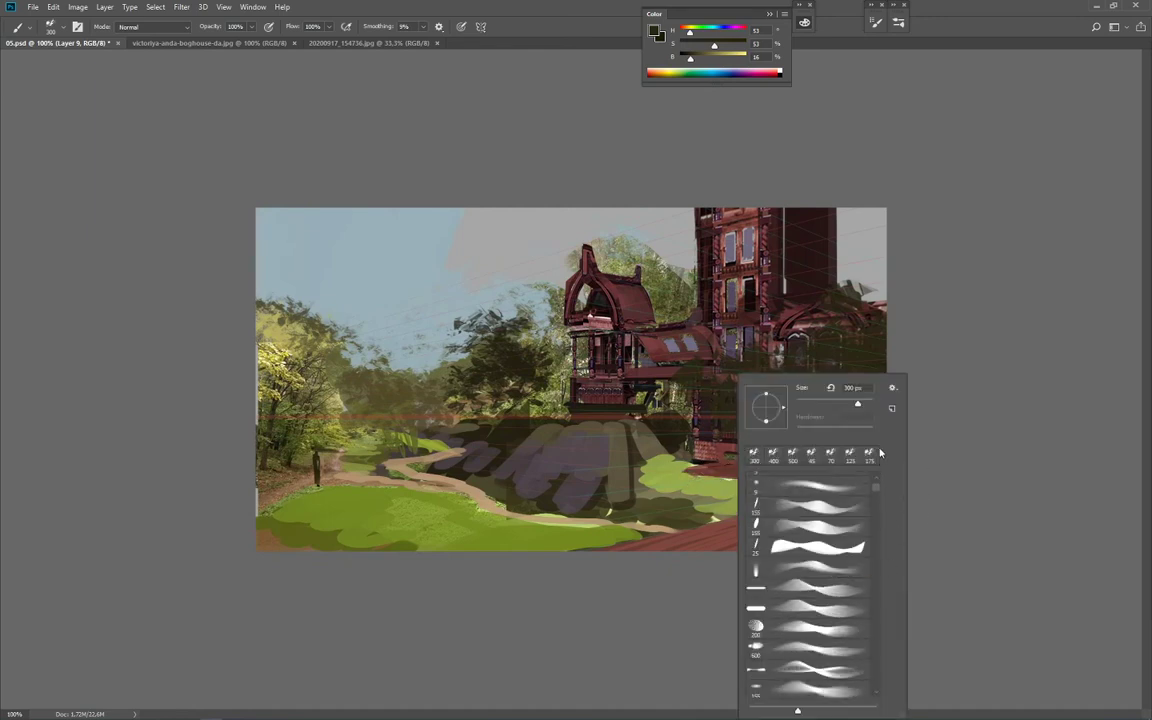
click(807, 632)
click(655, 658)
key([)
key([)
key([)
key([)
key([)
key([)
key([)
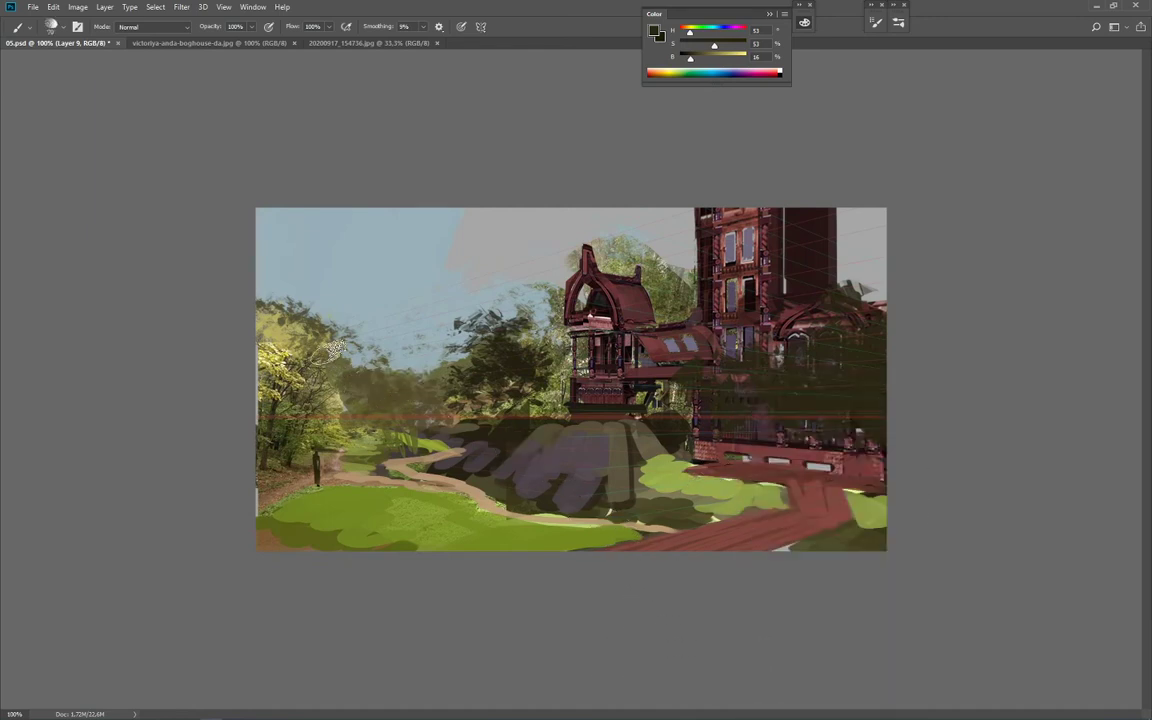
Step: Sample the pale olive beside the forest path and simplify the textured trees above the path into smooth, rounded light masses
alt+click(335, 400)
key(])
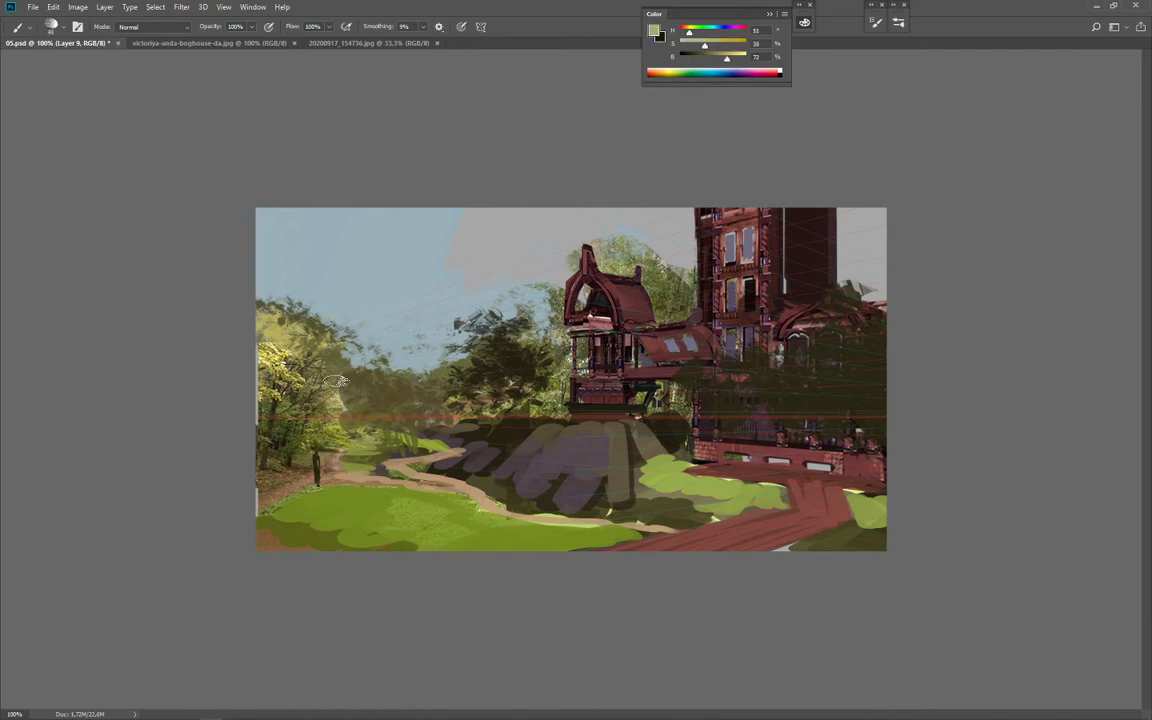
mouse_move(329, 360)
mouse_down()
mouse_move(346, 399)
mouse_move(318, 395)
mouse_up()
mouse_move(300, 345)
mouse_down()
mouse_move(275, 350)
mouse_move(278, 368)
mouse_move(300, 362)
mouse_move(286, 377)
mouse_up()
alt+click(352, 440)
alt+click(345, 363)
Step: Paint sampled sky blue over the forest tree tops and across the grey sky, past the small turret's spire
alt+click(329, 300)
key(bracketright)
key(bracketright)
key(bracketright)
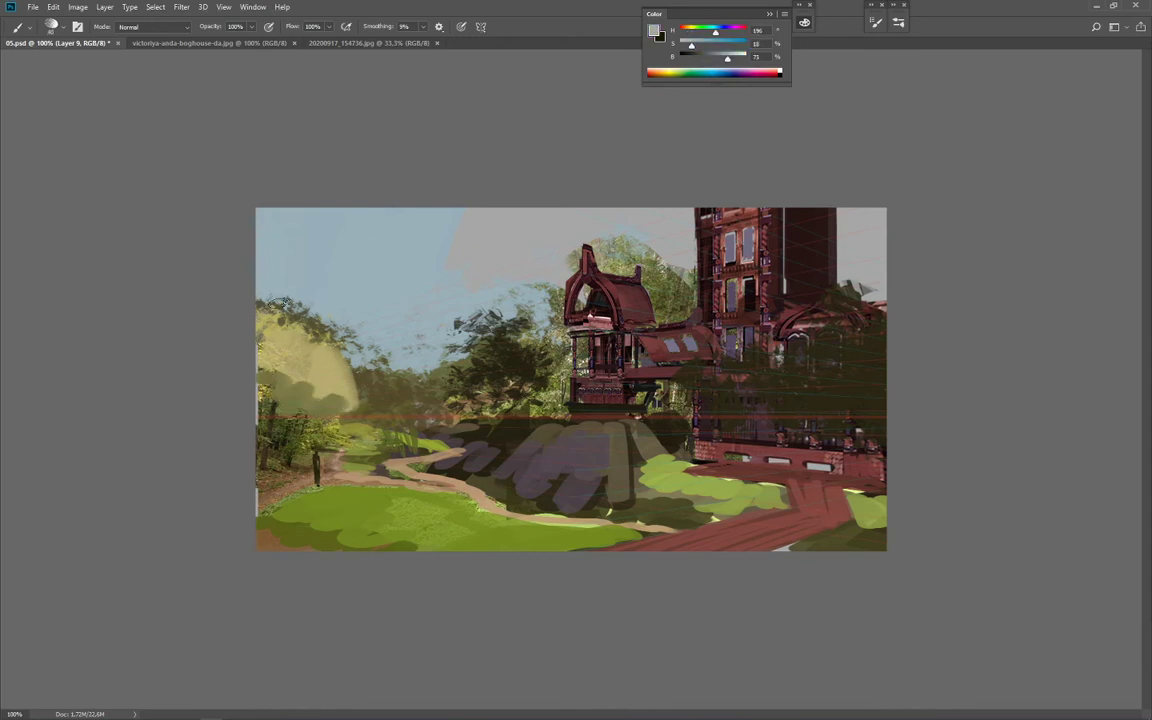
mouse_move(272, 300)
mouse_down()
mouse_move(367, 362)
mouse_move(364, 338)
mouse_move(390, 313)
mouse_move(314, 309)
mouse_move(332, 330)
mouse_move(428, 350)
mouse_up()
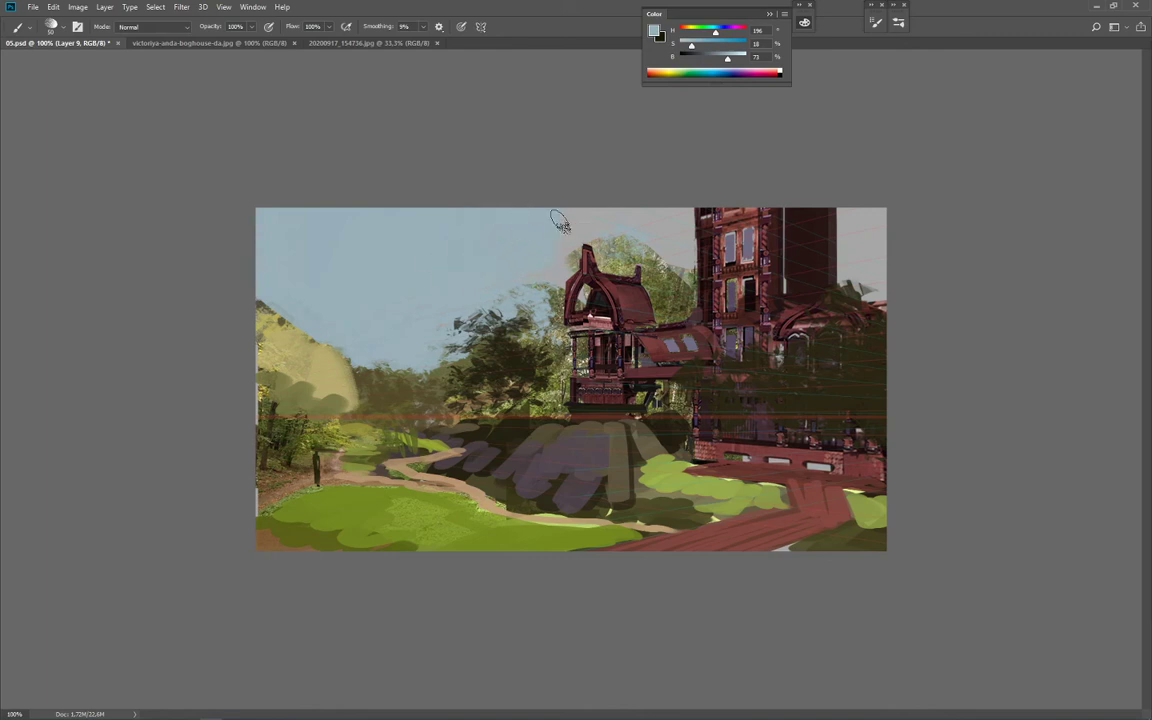
mouse_move(559, 220)
mouse_down()
mouse_move(547, 292)
mouse_move(566, 252)
mouse_move(550, 303)
mouse_move(607, 187)
mouse_move(595, 185)
mouse_move(590, 216)
mouse_move(644, 230)
mouse_move(627, 242)
mouse_move(603, 226)
mouse_move(612, 252)
mouse_move(652, 226)
mouse_move(665, 258)
mouse_up()
key(bracketright)
key(bracketright)
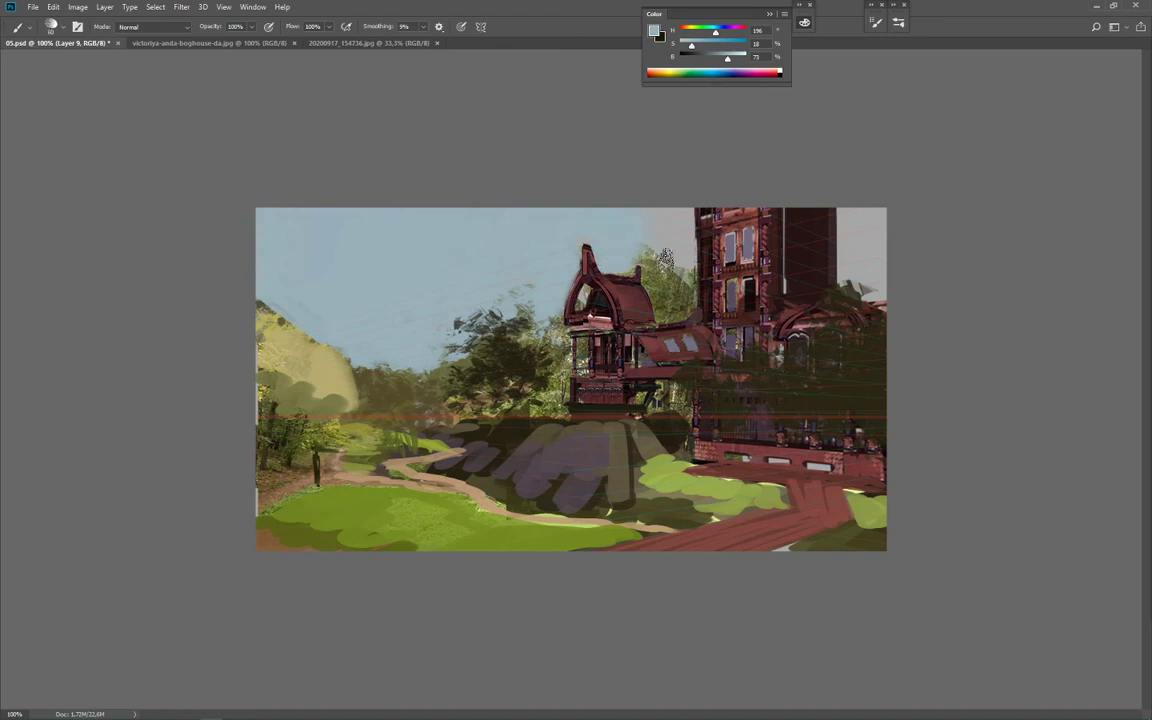
Step: Sample the dark olive in the central tree and build its crown up into a solid mass of rounded strokes
alt+click(508, 345)
key(bracketleft)
key(bracketleft)
mouse_move(467, 309)
mouse_down()
mouse_move(508, 315)
mouse_move(488, 291)
mouse_move(508, 289)
mouse_move(441, 332)
mouse_move(438, 345)
mouse_move(491, 349)
mouse_move(446, 378)
mouse_up()
alt+click(513, 358)
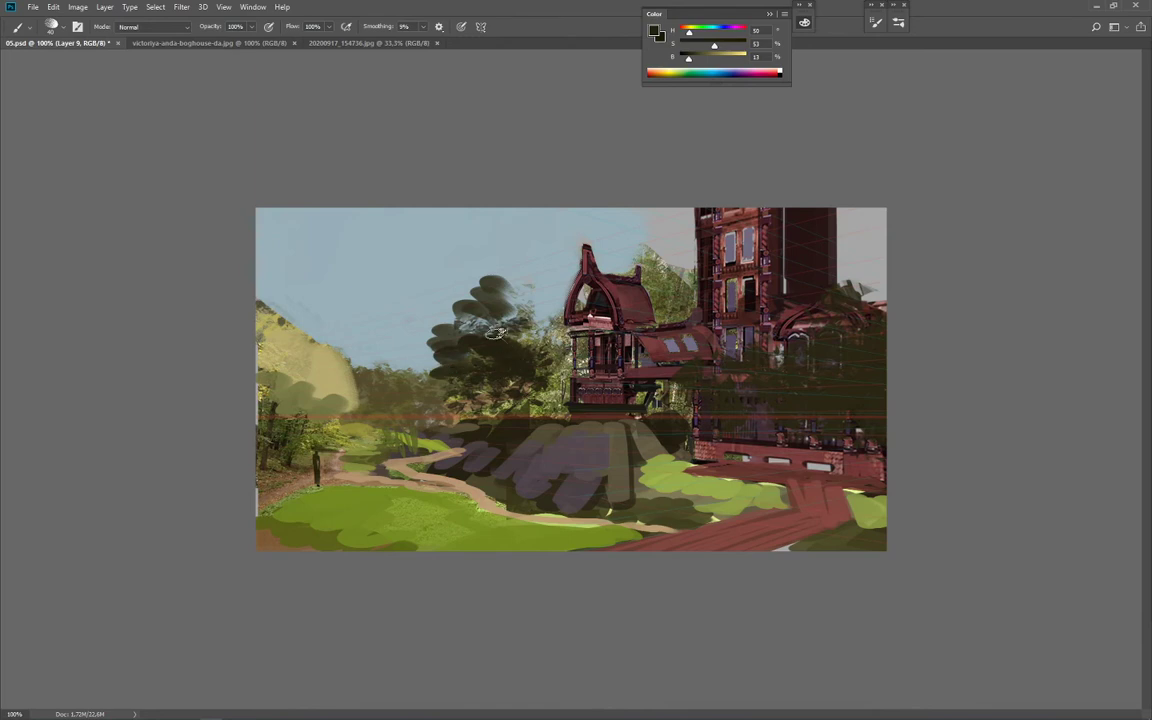
drag(508, 327, 545, 350)
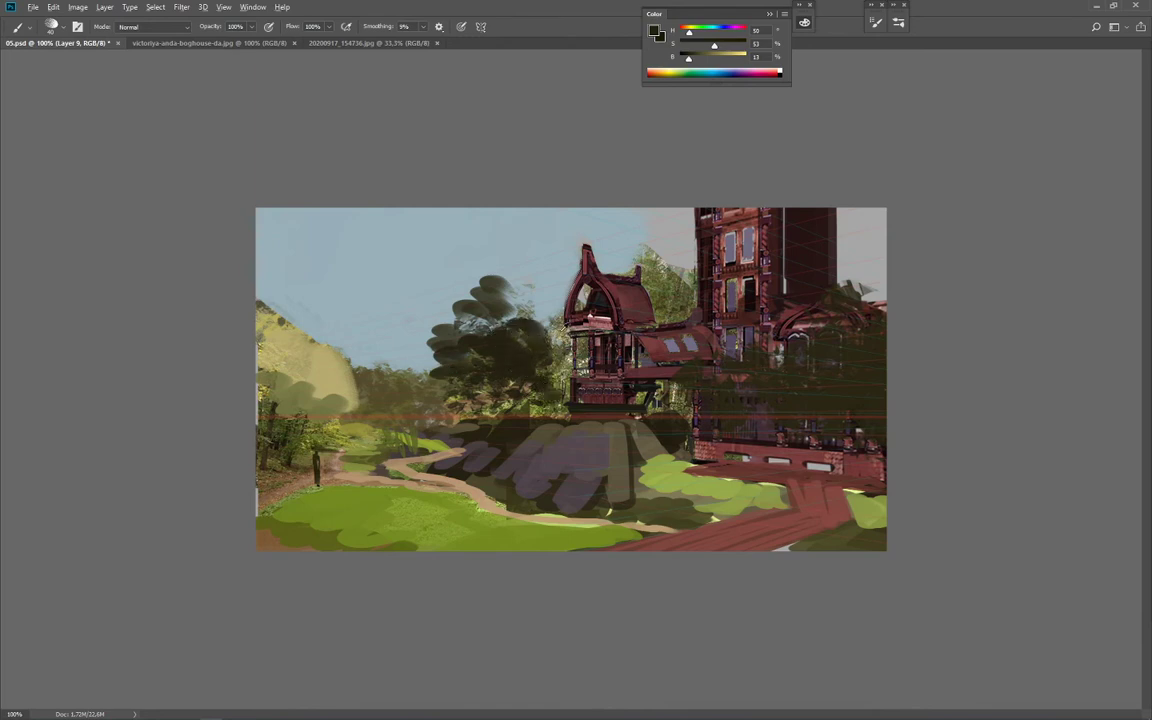
Step: Paint a light green tree mass between the dark central tree and the small turret, trimming its top with sampled sky blue
alt+click(555, 413)
key(bracketright)
mouse_move(534, 408)
mouse_down()
mouse_move(529, 377)
mouse_move(545, 370)
mouse_move(520, 352)
mouse_move(533, 338)
mouse_move(494, 284)
mouse_up()
alt+click(537, 293)
mouse_move(530, 323)
mouse_down()
mouse_move(540, 351)
mouse_move(530, 344)
mouse_move(521, 370)
mouse_up()
alt+click(562, 369)
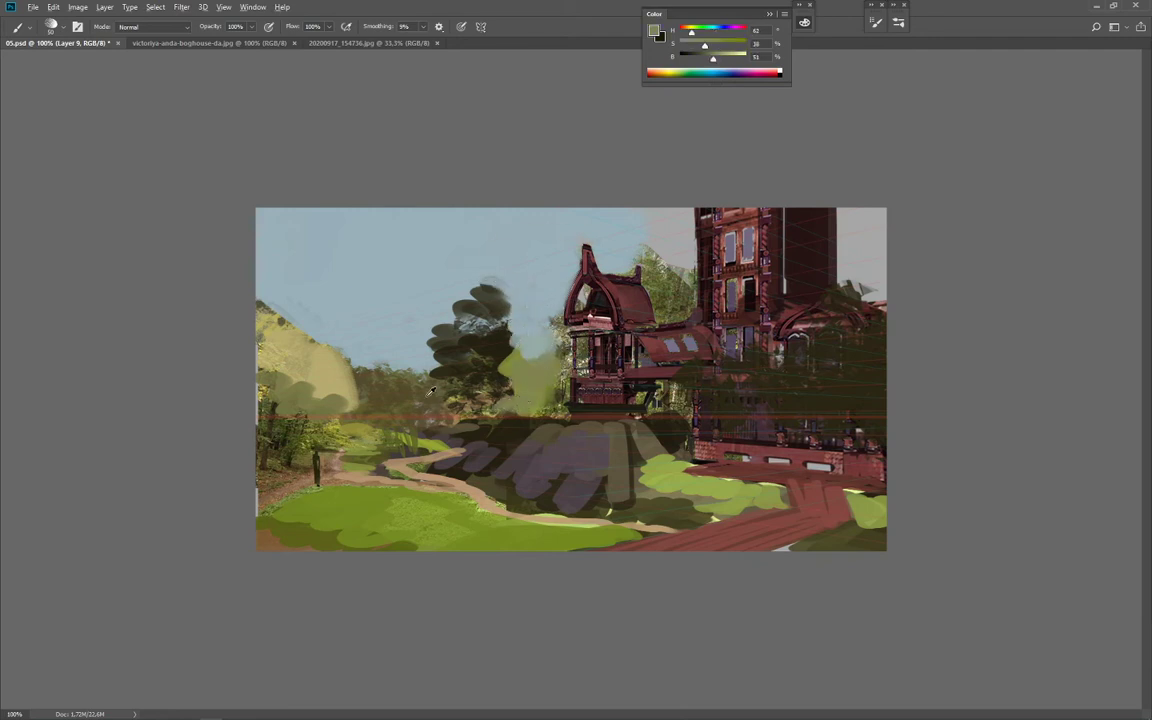
Step: Reshape the dark central tree into a lower, wider crown, extending sampled dark foliage sideways and covering its top with sky blue
alt+click(442, 318)
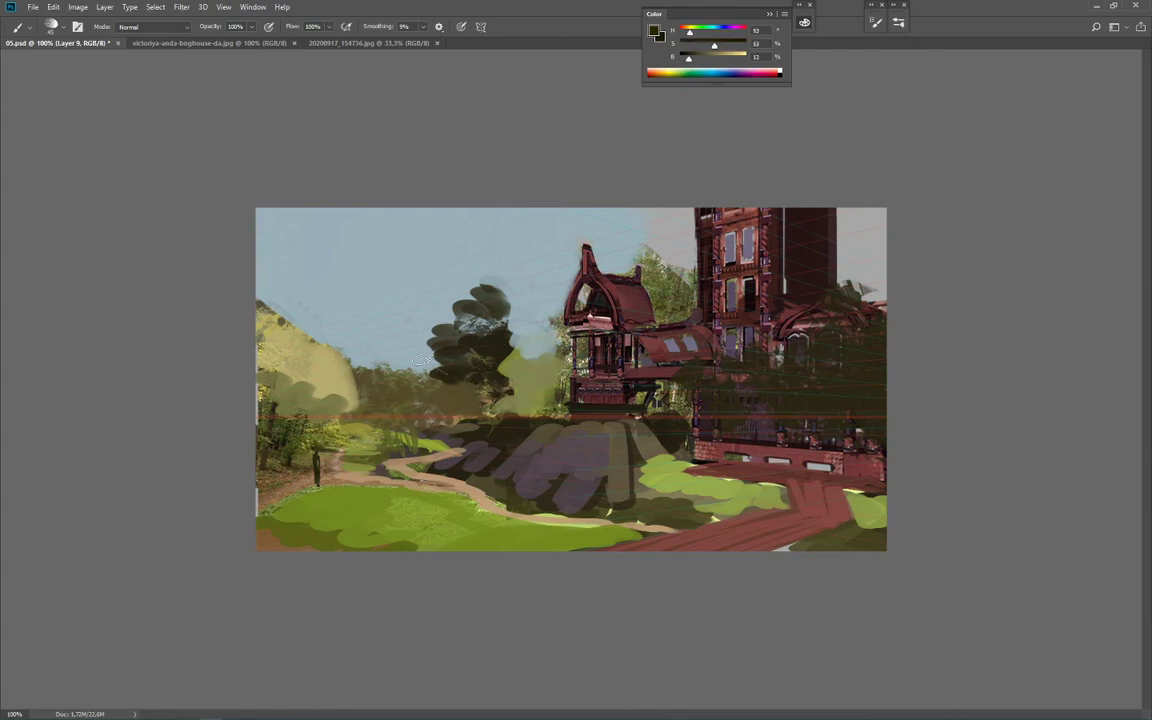
mouse_move(419, 360)
mouse_down()
mouse_move(457, 397)
mouse_move(481, 344)
mouse_move(407, 388)
mouse_move(420, 370)
mouse_move(449, 392)
mouse_up()
alt+click(428, 324)
key(ctrl+z)
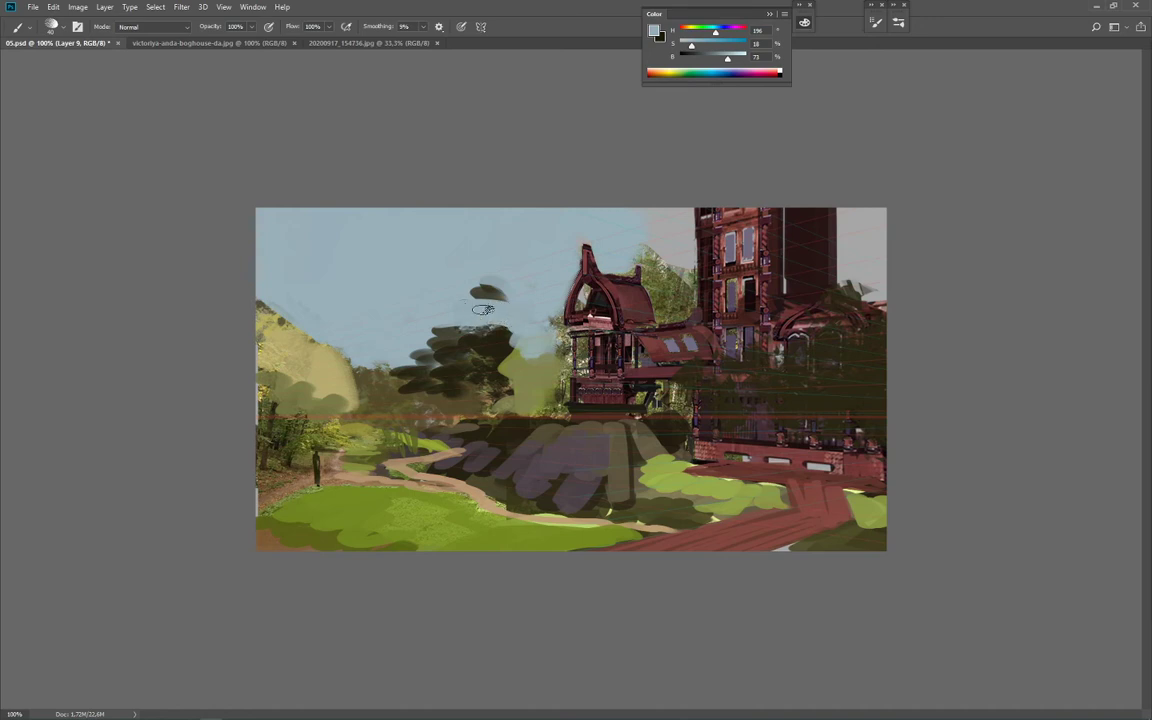
alt+click(497, 348)
key([)
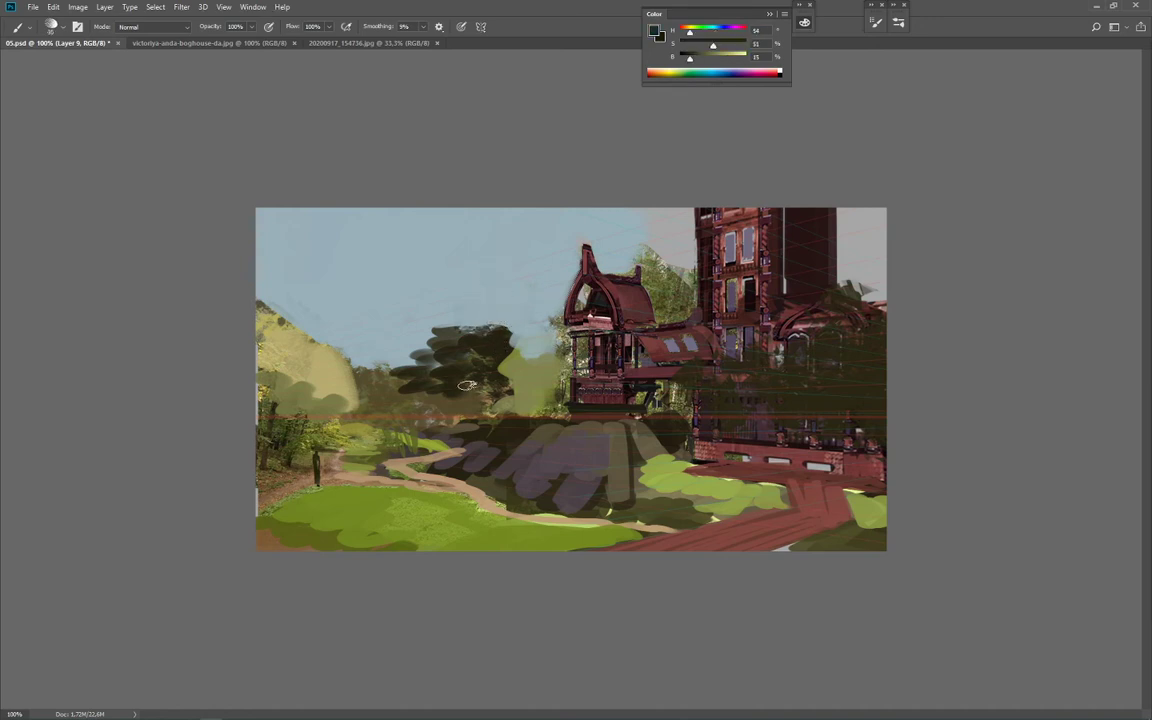
mouse_move(468, 387)
mouse_down()
mouse_move(505, 370)
mouse_move(543, 397)
mouse_move(517, 362)
mouse_up()
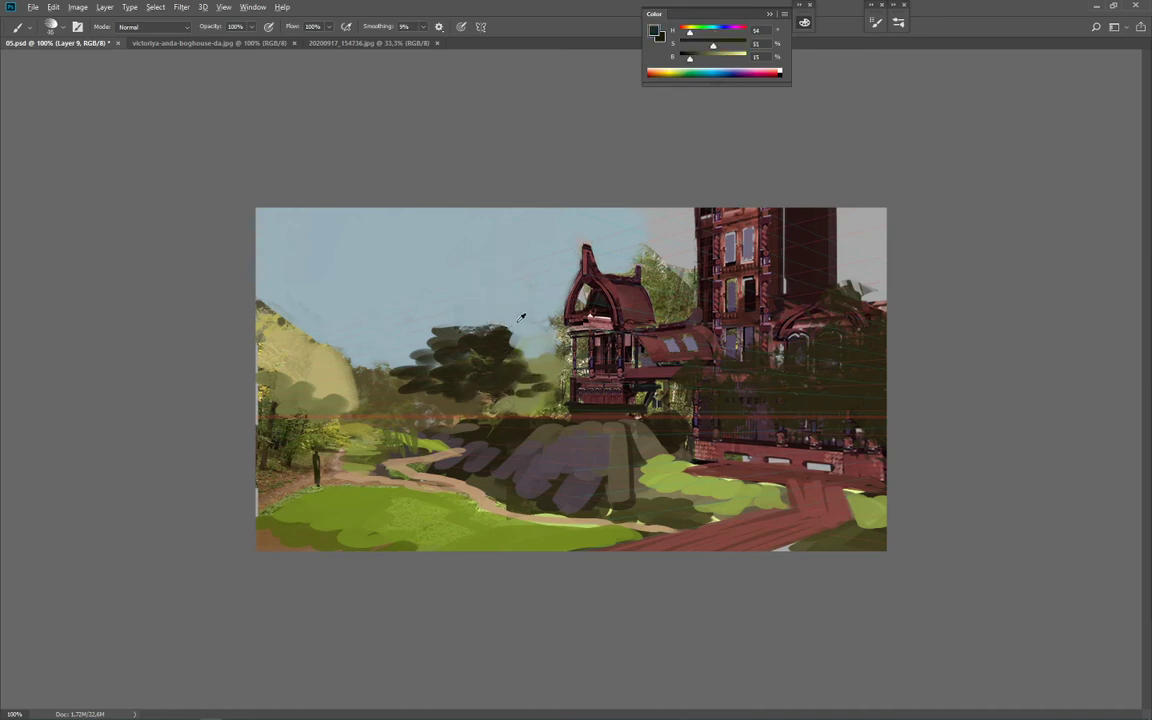
Step: Clean up the sky and foliage between the dark central tree and the small turret with sampled blue and muted green
alt+click(459, 285)
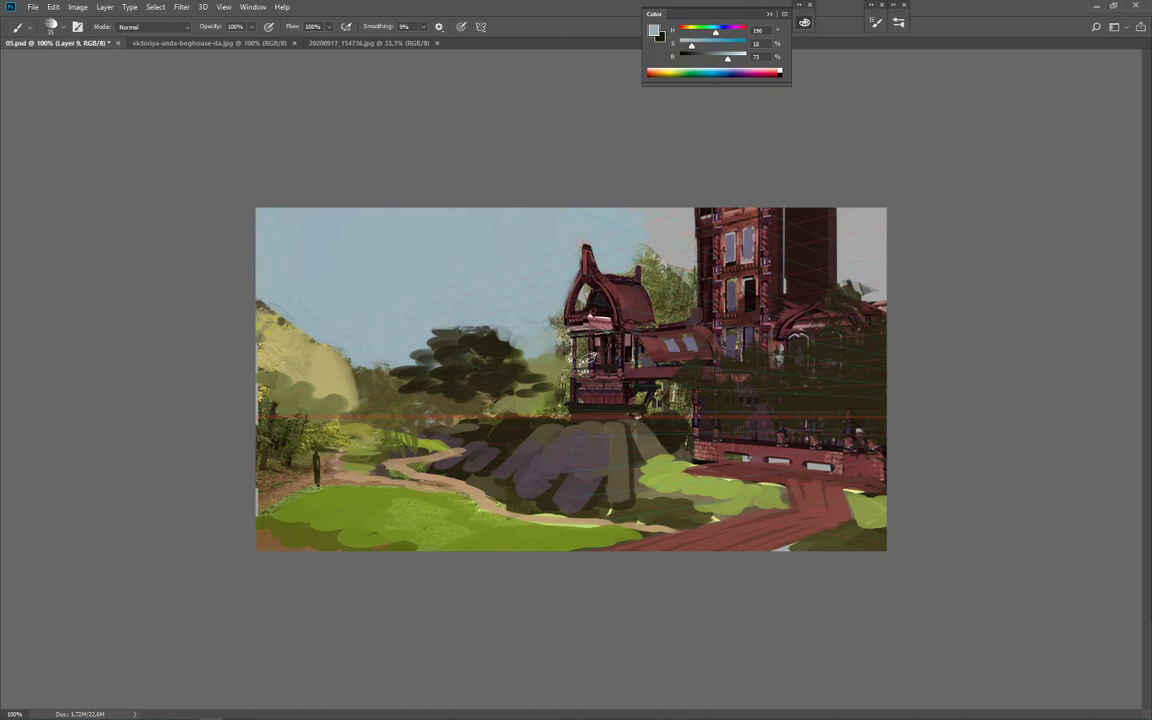
alt+click(549, 317)
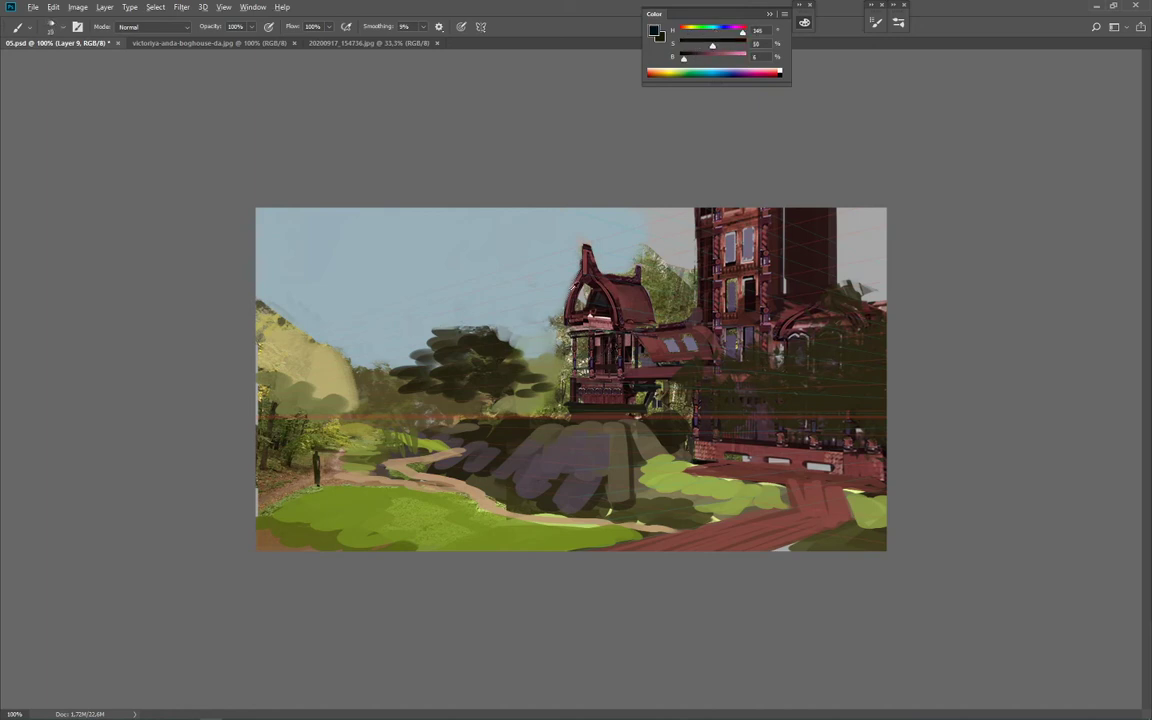
alt+click(548, 300)
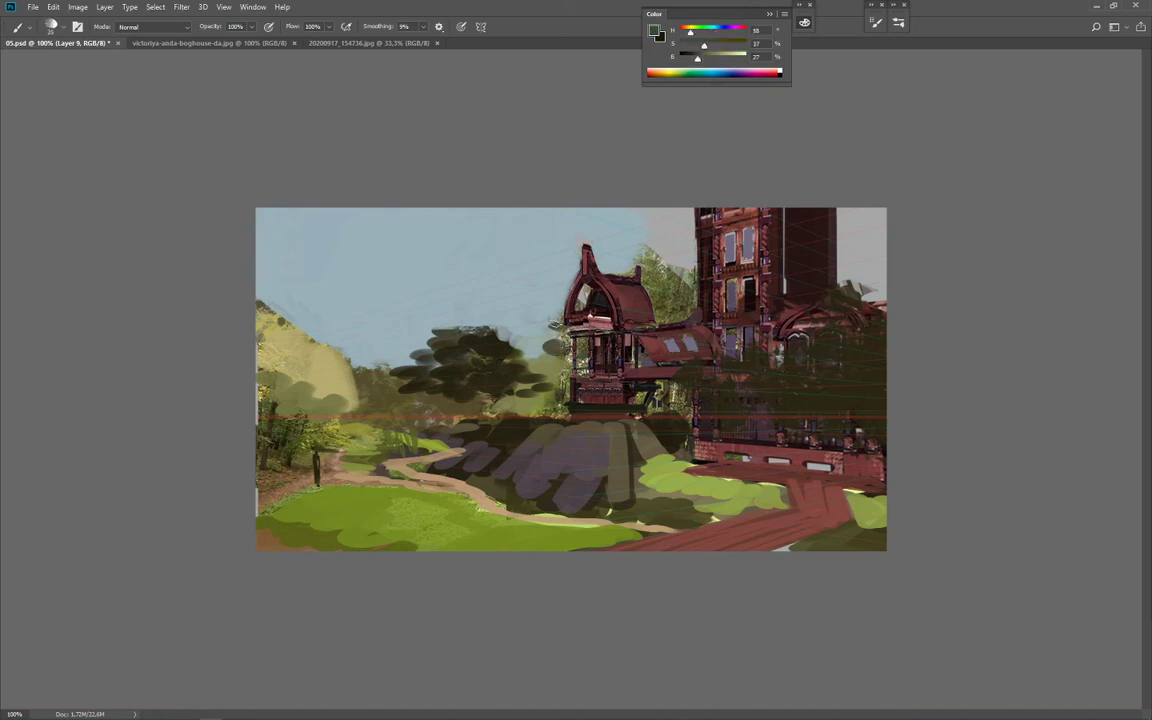
Step: Sample the light grey sky and paint down the tops of the trees between the small turret and the main tower
alt+click(659, 241)
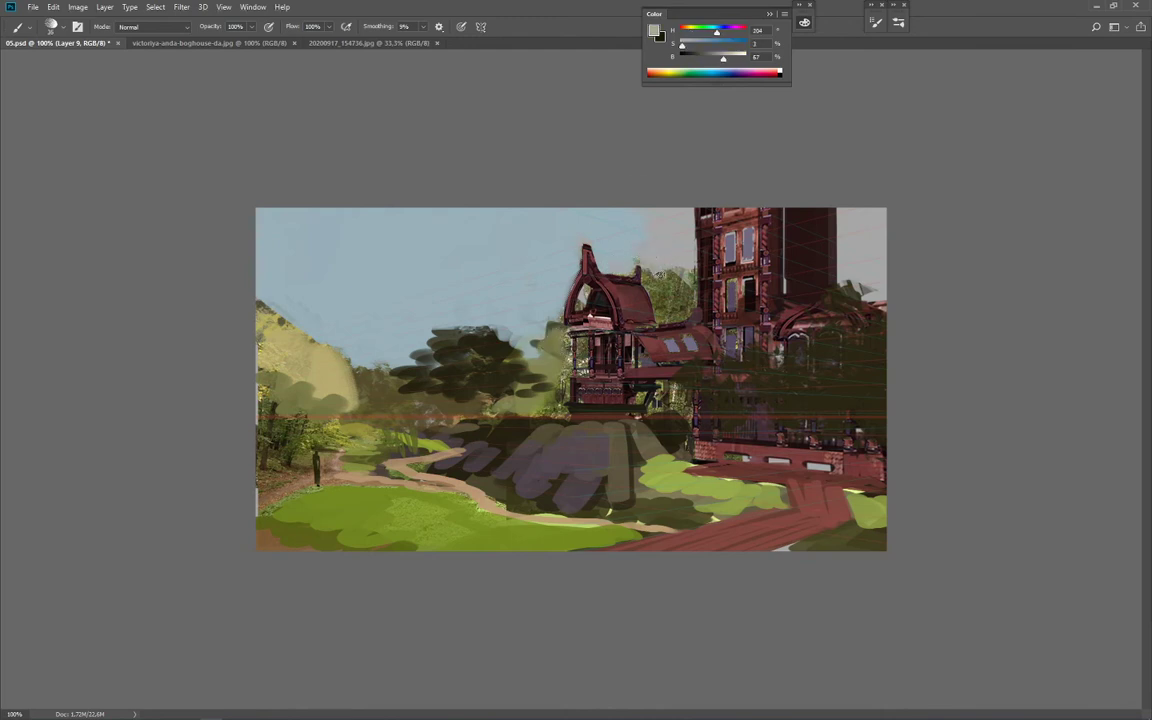
key(bracketright)
key(bracketright)
key(bracketright)
key(bracketright)
mouse_move(658, 268)
mouse_down()
mouse_move(688, 281)
mouse_move(686, 293)
mouse_up()
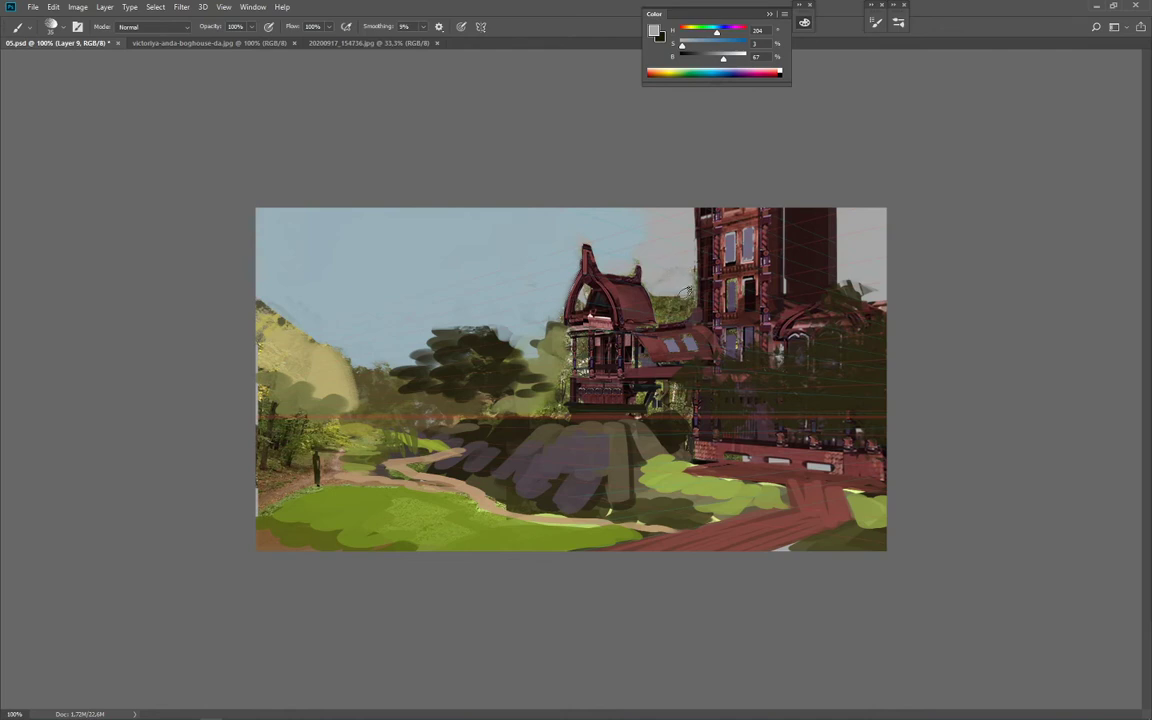
alt+click(611, 279)
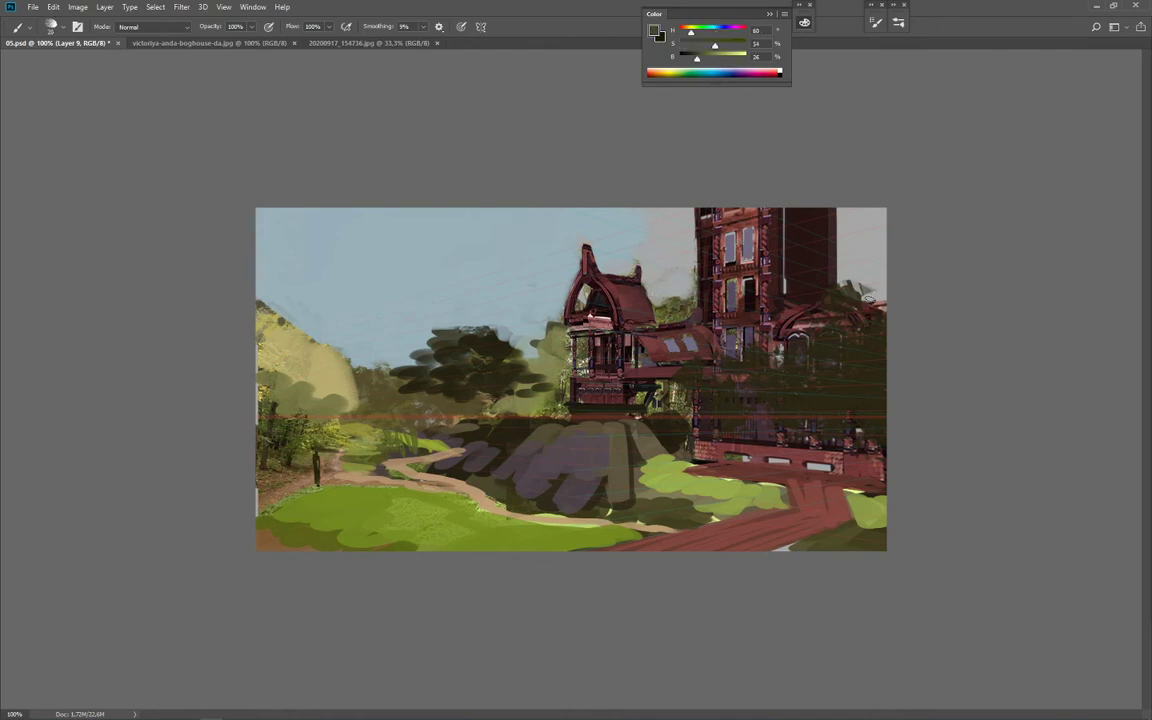
Step: Cover the foliage above the main house's side wing and repaint the wing's sloping roof in sampled dark maroon
alt+click(877, 304)
key(bracketright)
mouse_move(835, 302)
mouse_down()
mouse_move(913, 291)
mouse_move(890, 290)
mouse_up()
alt+click(816, 311)
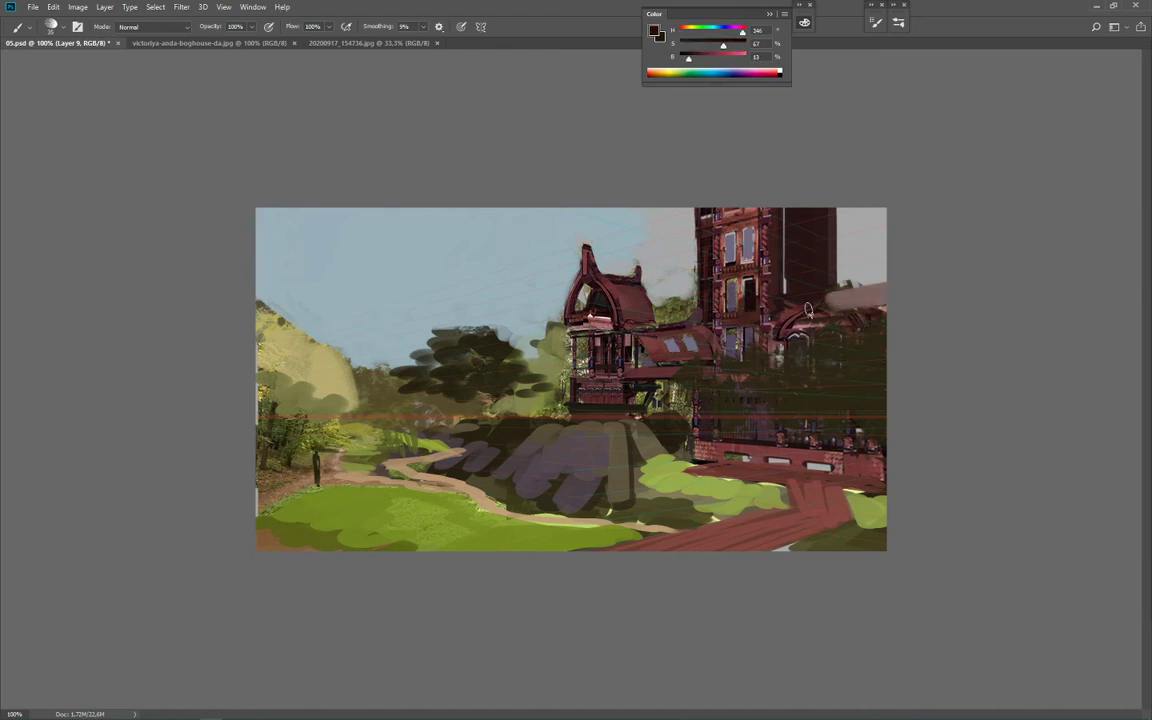
mouse_move(814, 306)
mouse_down()
mouse_move(895, 290)
mouse_move(838, 306)
mouse_move(905, 310)
mouse_up()
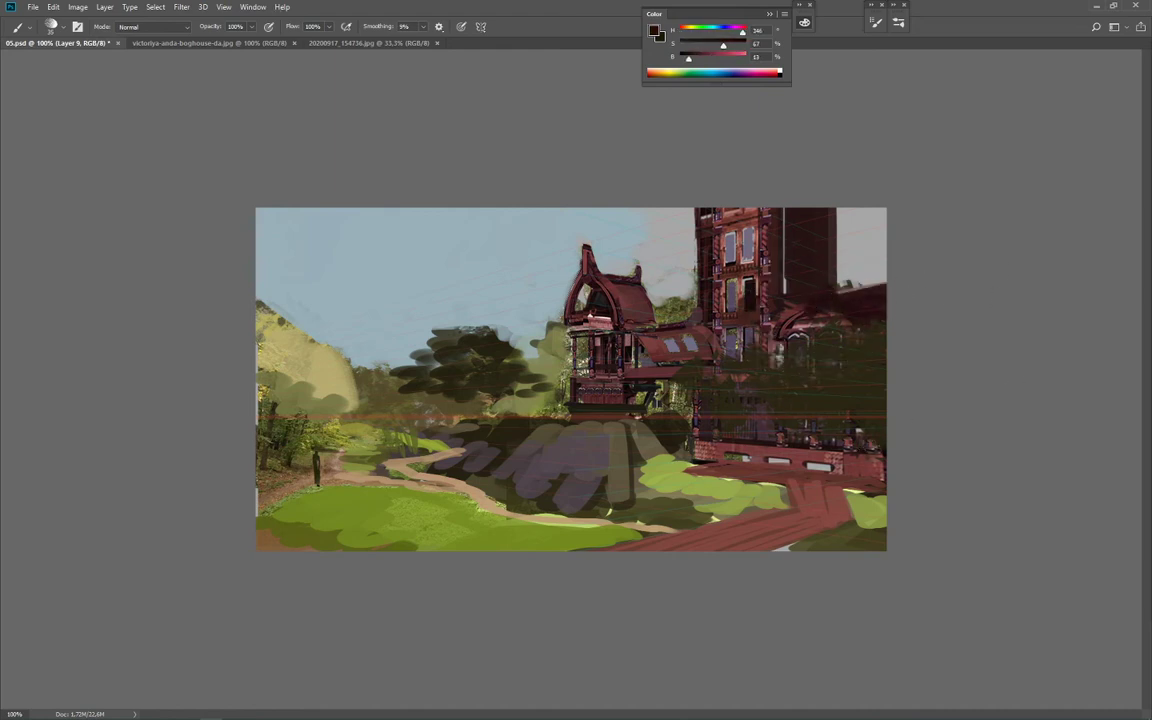
Step: Add a new layer and glaze the main tower with sampled brick red, painting its shaded side blue-grey
key(ctrl+shift+alt+n)
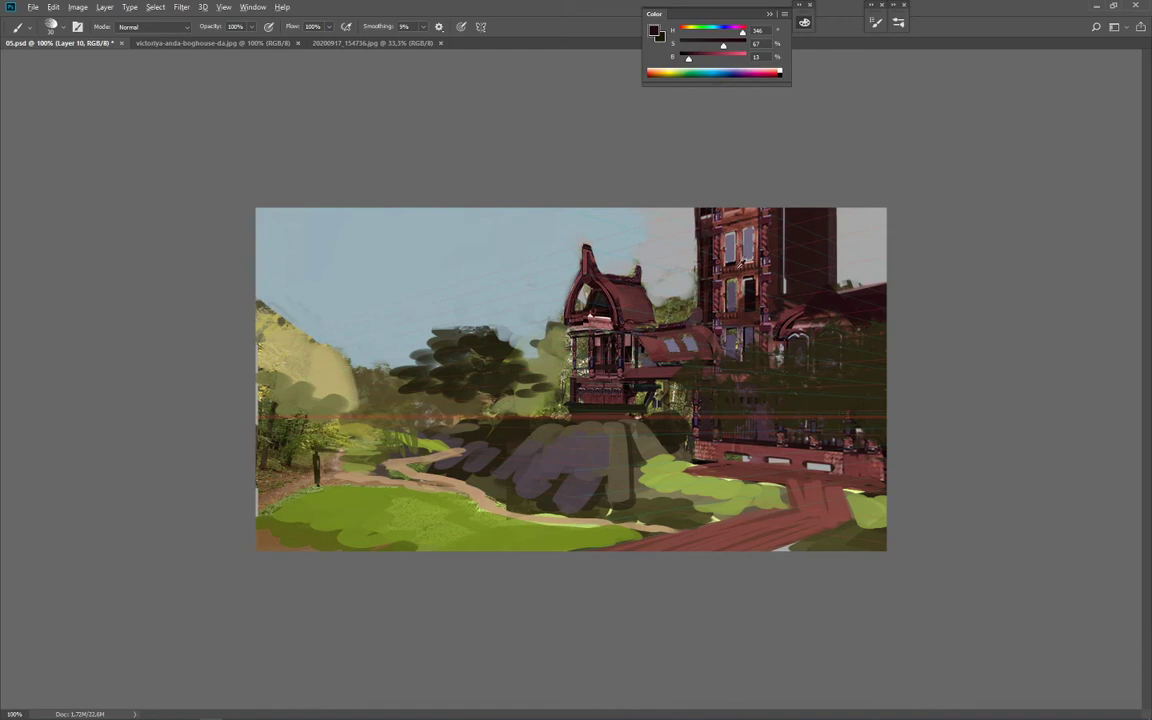
alt+click(729, 215)
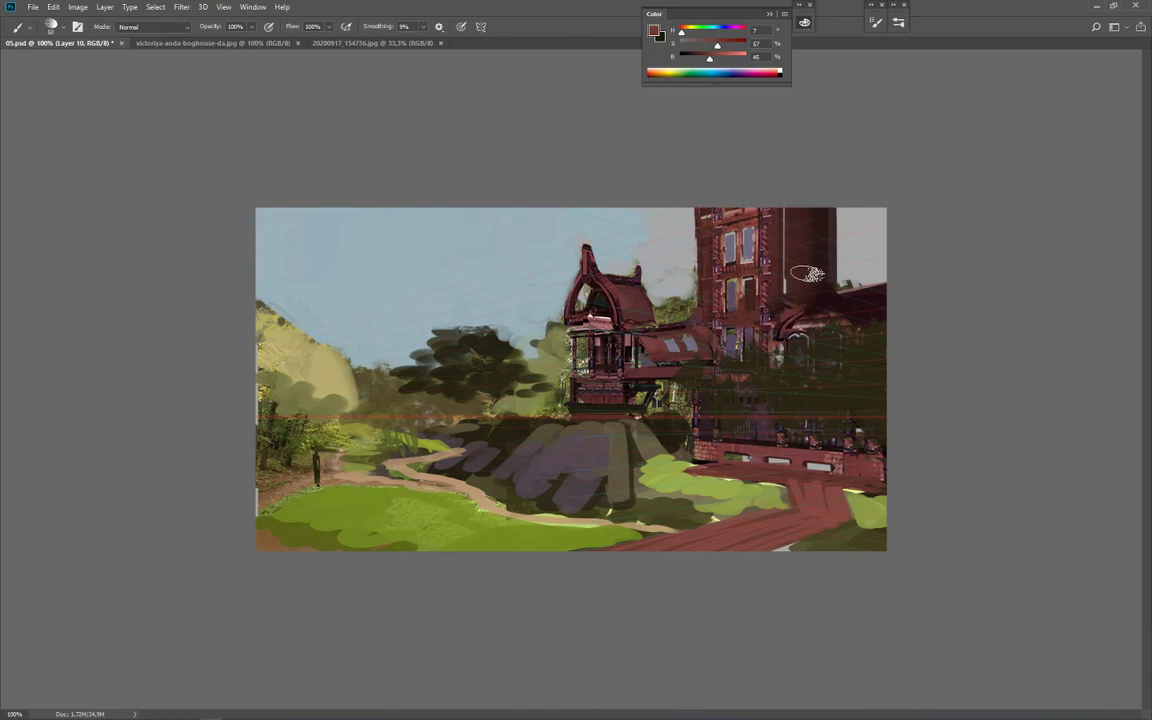
alt+click(693, 342)
mouse_move(808, 291)
mouse_down()
mouse_move(796, 193)
mouse_move(807, 289)
mouse_move(825, 213)
mouse_move(820, 292)
mouse_up()
alt+click(774, 231)
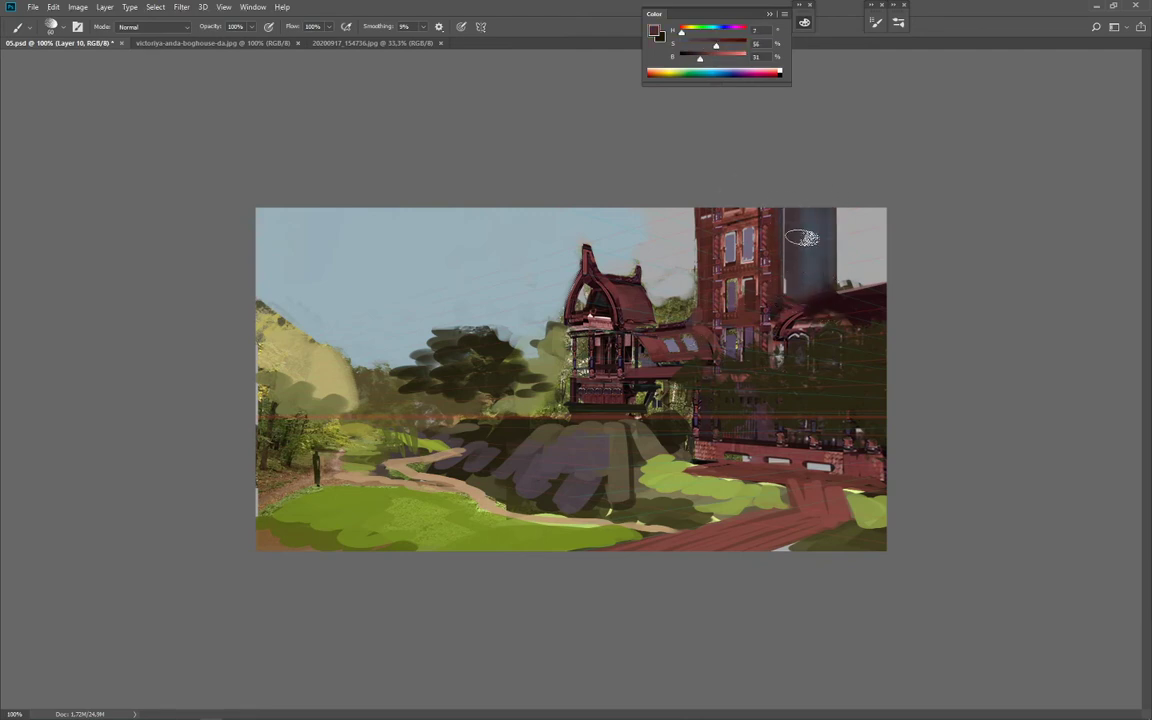
alt+click(818, 246)
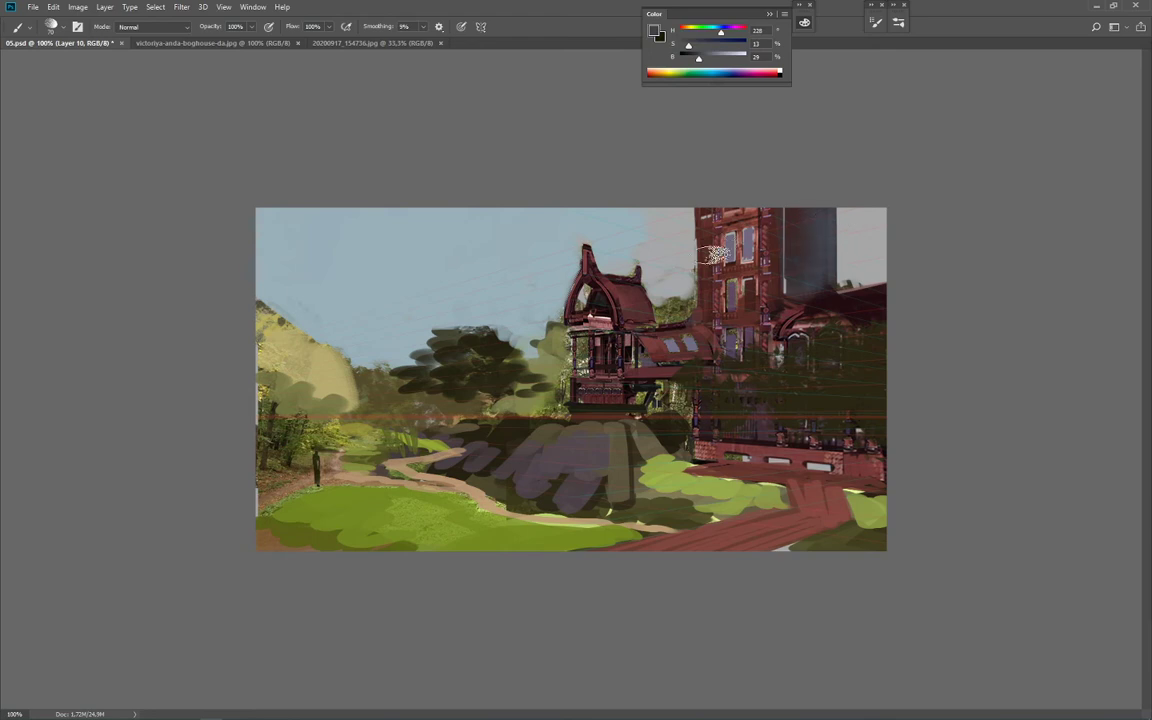
Step: Lighten the small turret's roof and the connecting wing with muted reds sampled from the turret
alt+click(612, 330)
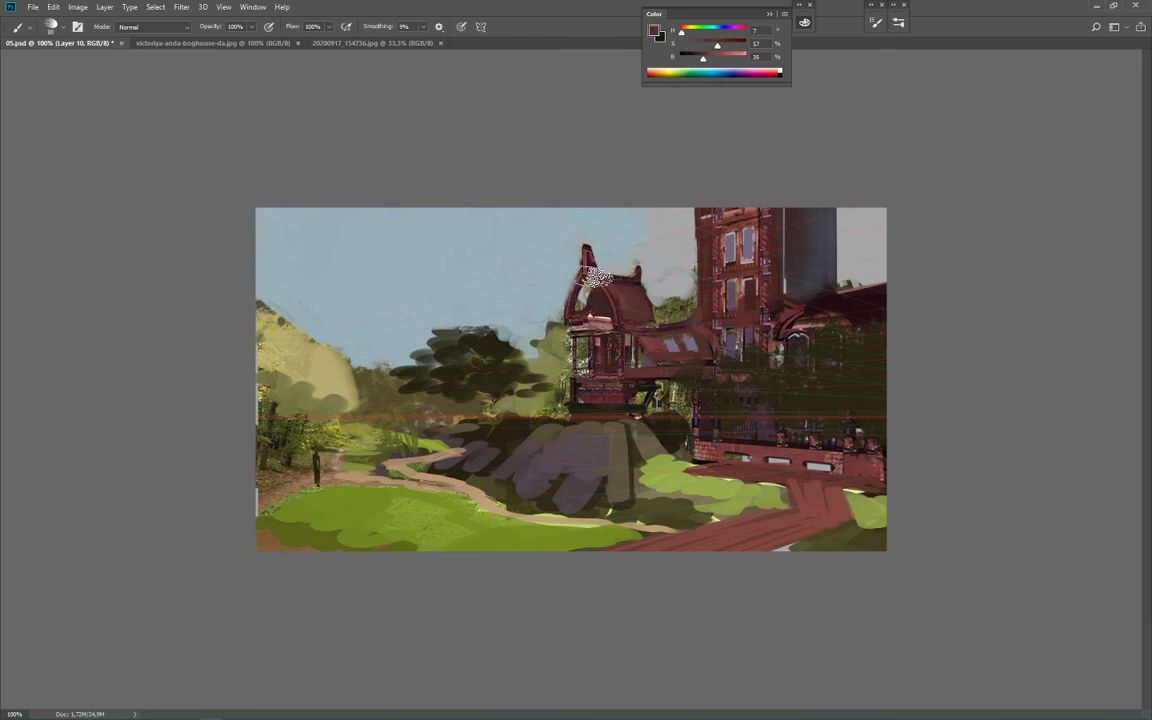
alt+click(625, 294)
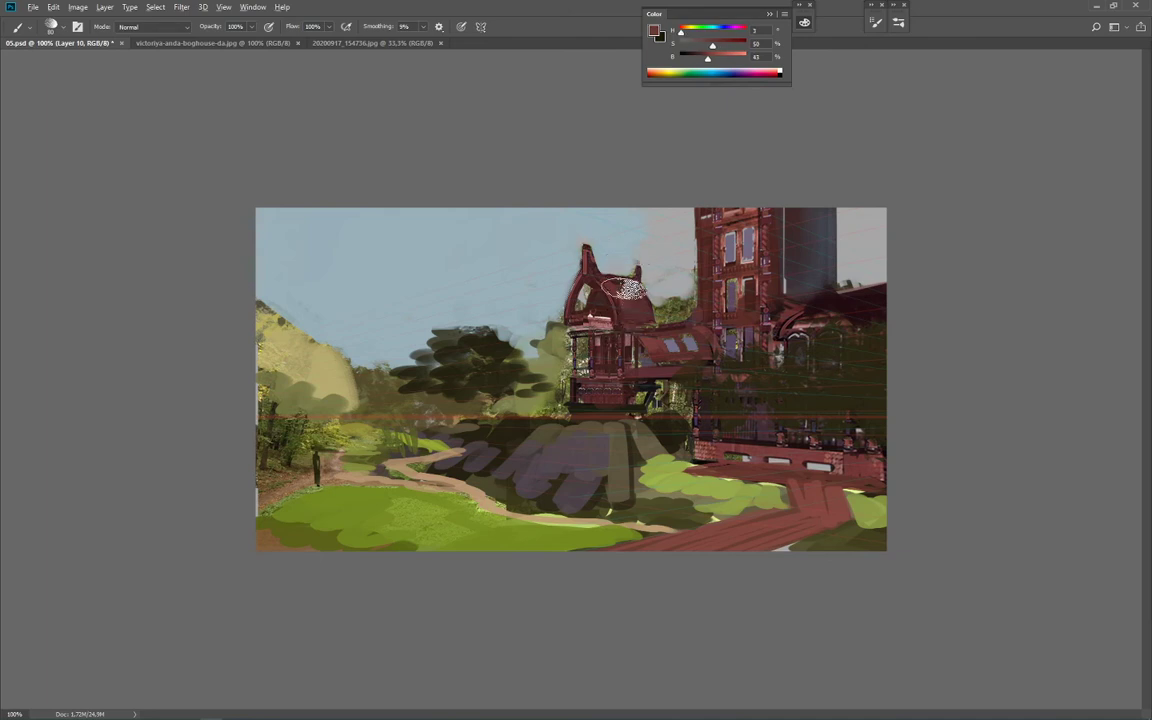
drag(631, 327, 615, 329)
alt+click(585, 309)
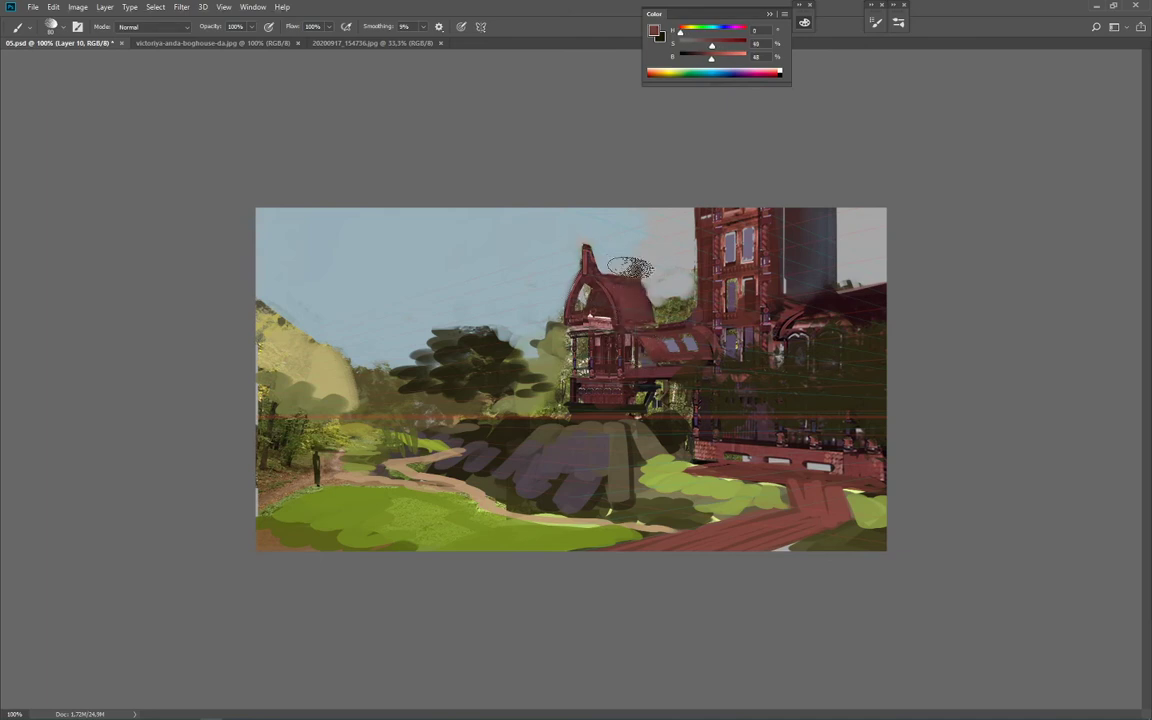
Step: Set the red to 35% saturation and 69% brightness and glaze it over the small turret, main facade and side wing's roof
click(703, 46)
click(725, 58)
drag(588, 254, 636, 318)
mouse_move(588, 374)
mouse_down()
mouse_move(598, 409)
mouse_move(631, 377)
mouse_move(636, 412)
mouse_move(572, 408)
mouse_up()
drag(723, 431, 770, 448)
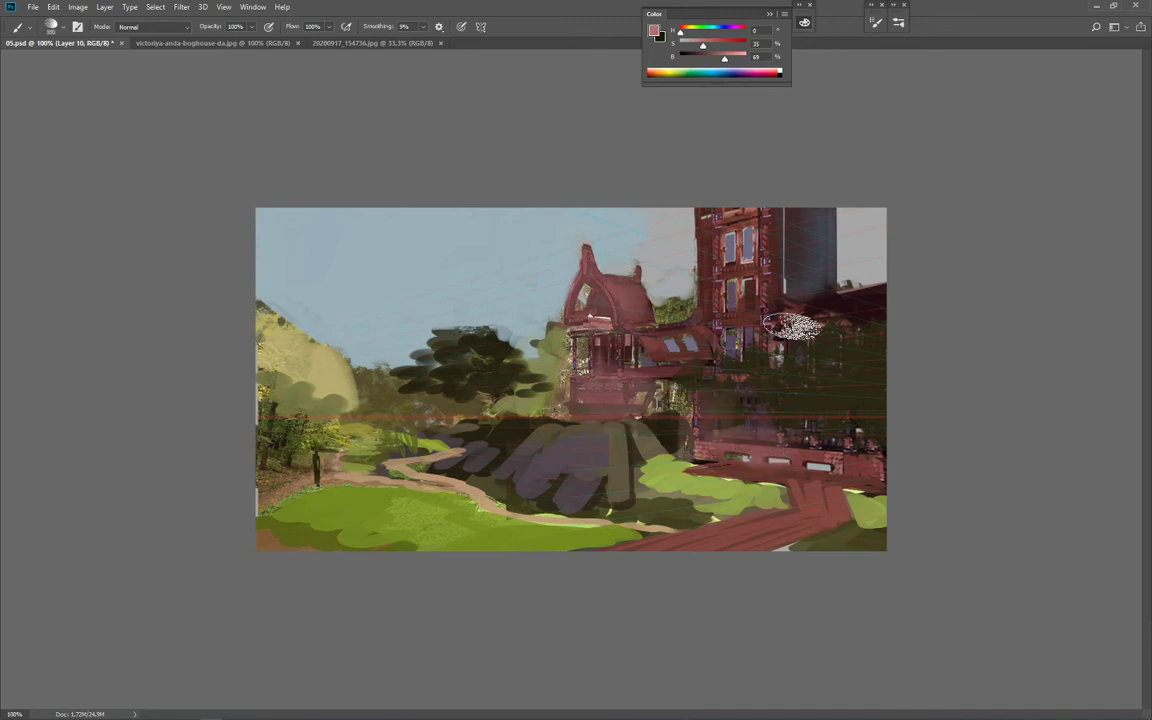
drag(797, 327, 768, 346)
drag(837, 317, 887, 301)
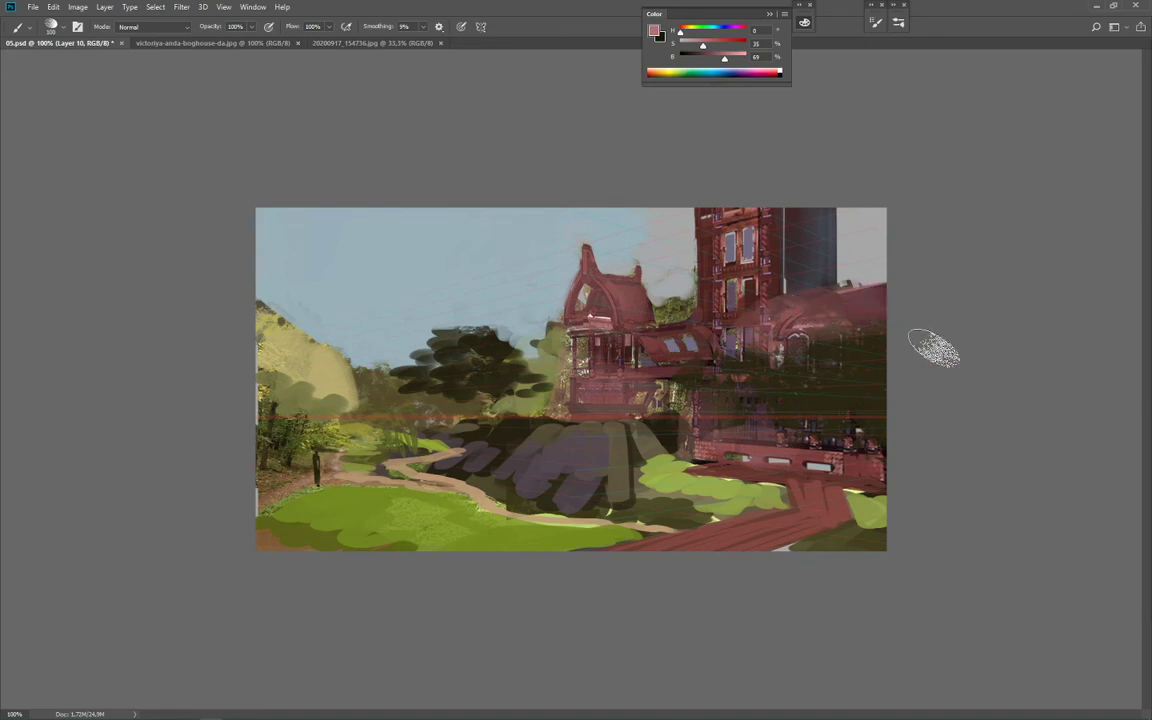
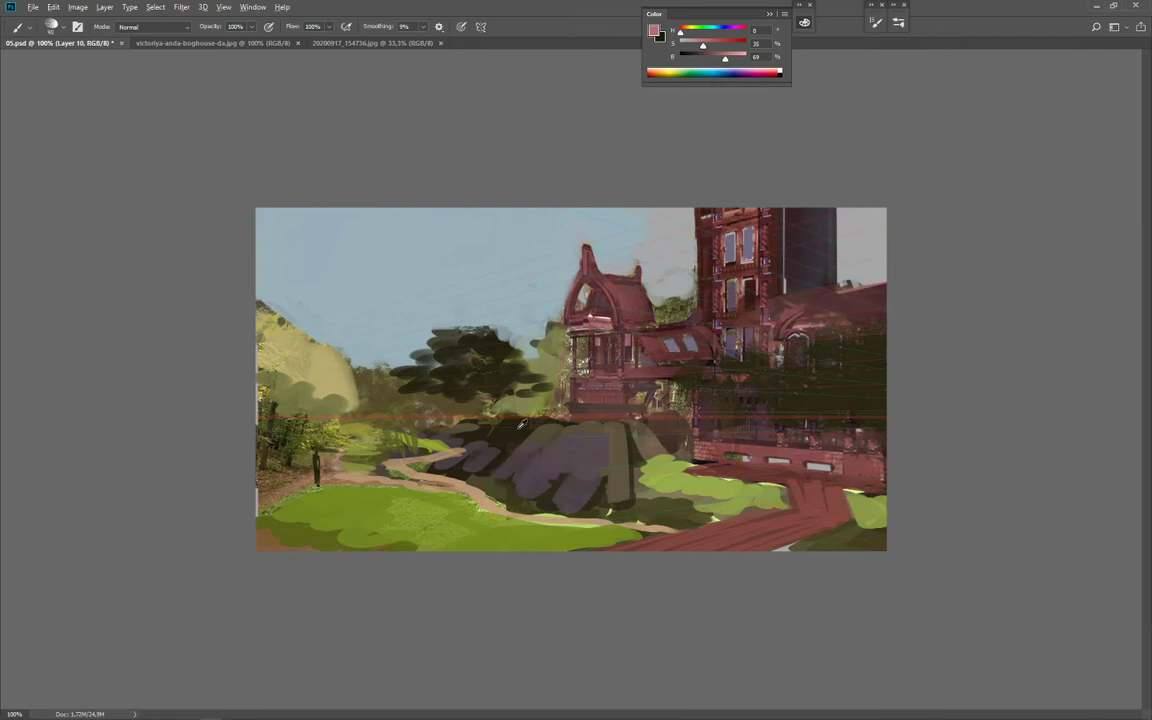
Step: Glaze sampled olive tones over the base of the central trees and the shadowed mound below them
alt+click(403, 357)
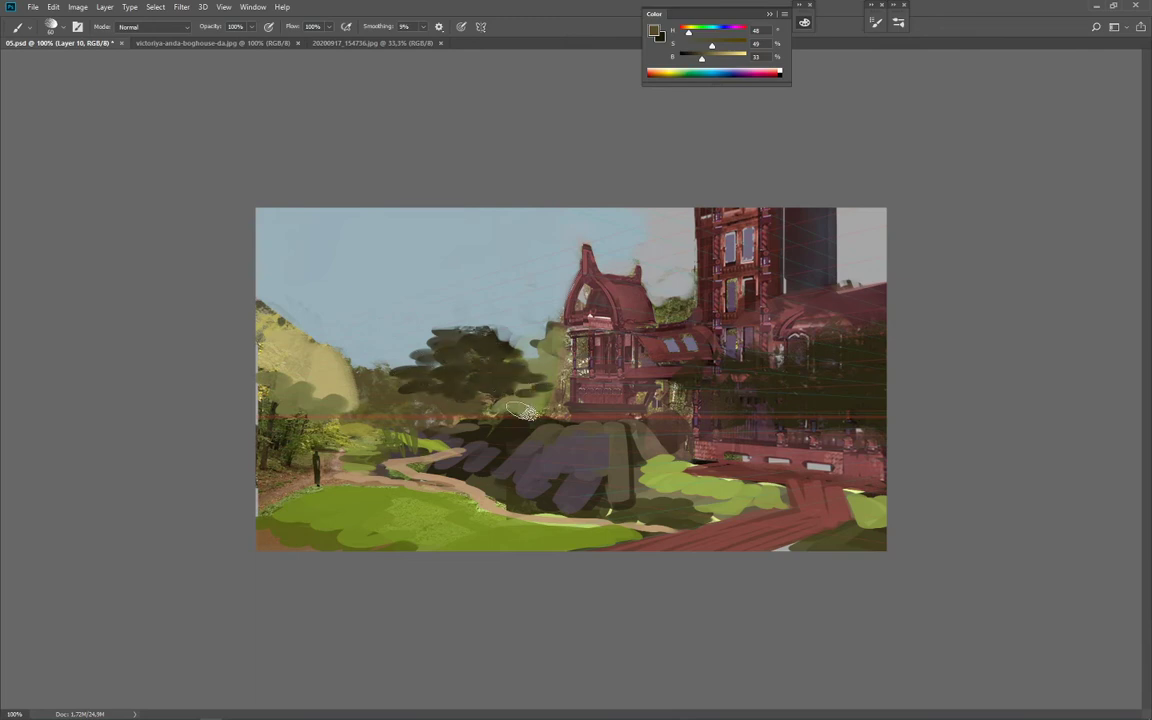
alt+click(470, 367)
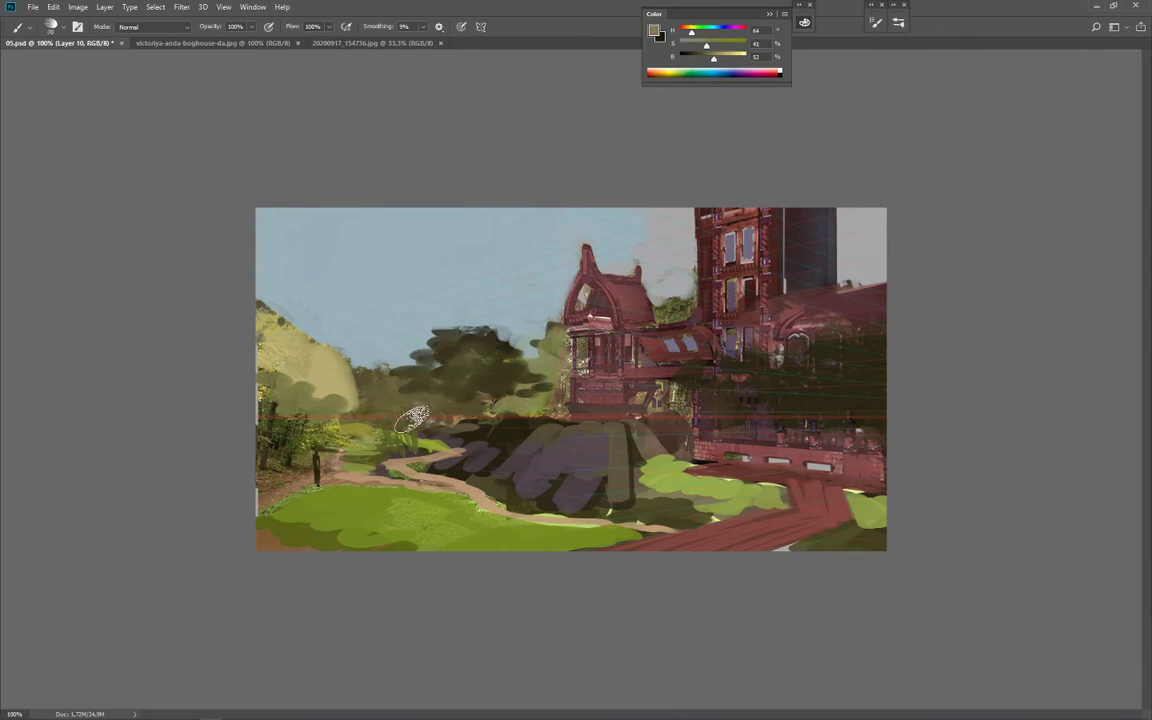
mouse_move(462, 441)
mouse_down()
mouse_move(534, 419)
mouse_move(540, 458)
mouse_up()
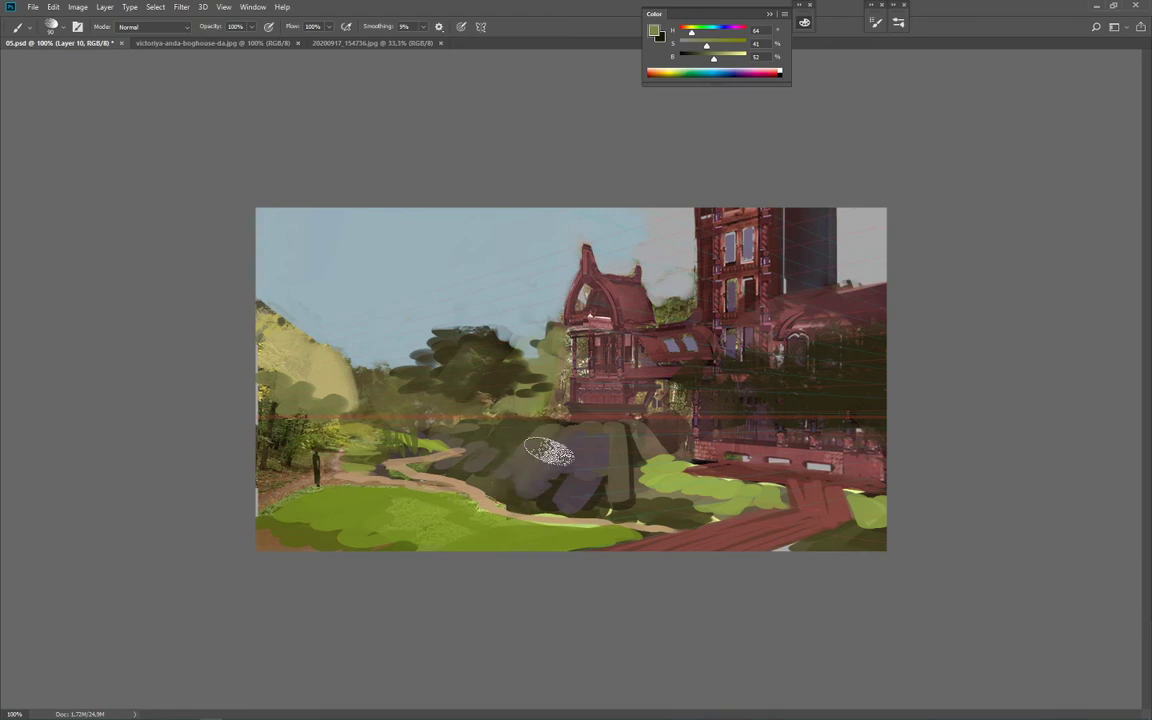
Step: On a new layer, darken the sampled green to 8% brightness and paint a near-black foliage mass over the main facade
alt+click(840, 399)
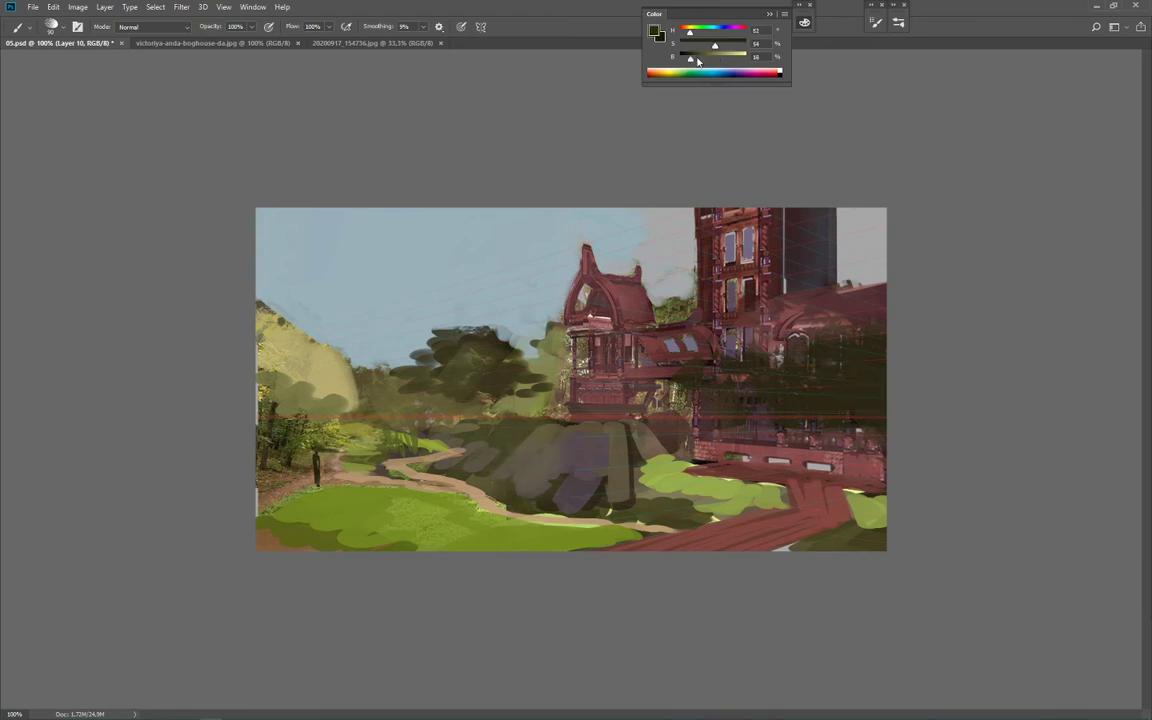
drag(690, 58, 685, 59)
drag(766, 386, 780, 389)
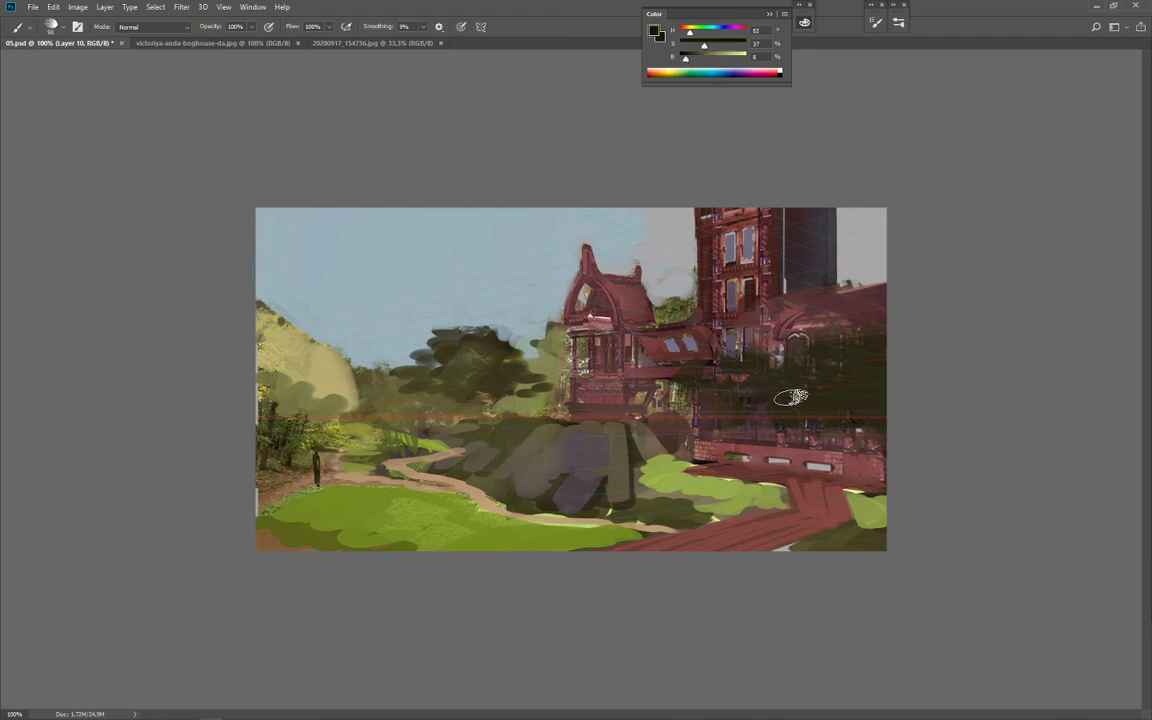
key(bracketright)
key(ctrl+alt+shift+n)
key(bracketright)
key(bracketright)
mouse_move(772, 400)
mouse_down()
mouse_move(729, 403)
mouse_move(798, 405)
mouse_move(816, 369)
mouse_move(844, 400)
mouse_move(810, 419)
mouse_move(864, 413)
mouse_move(880, 345)
mouse_up()
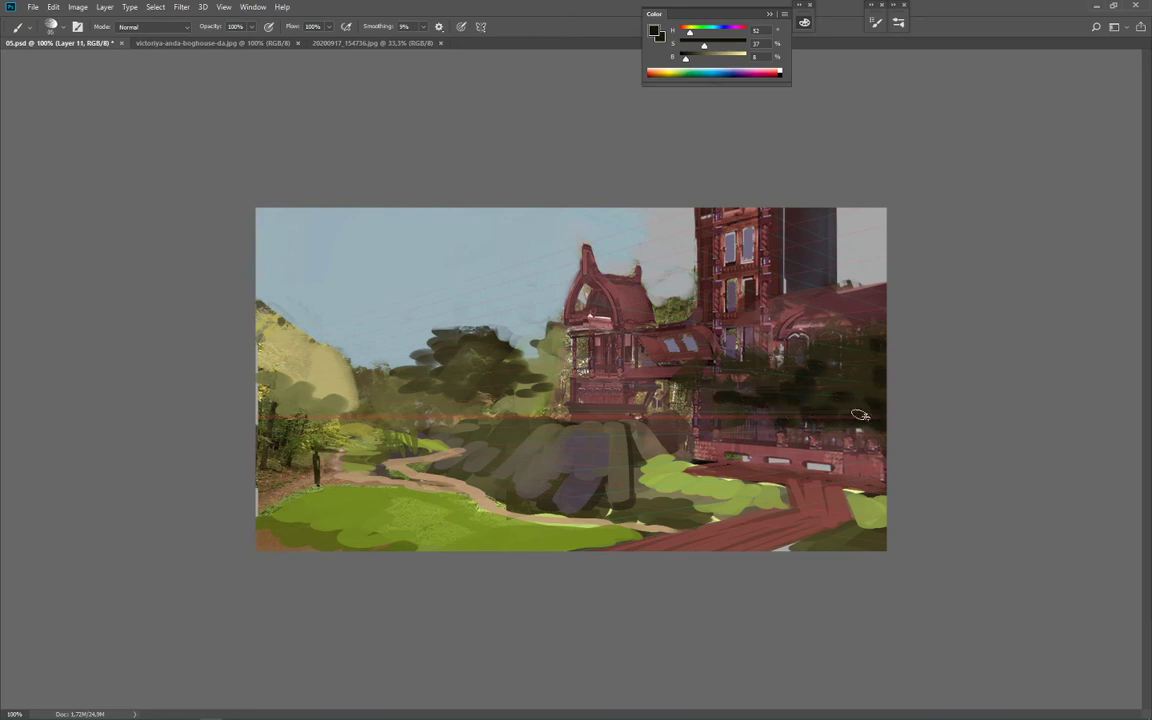
Step: Paint bright sampled green leaf clusters over the dark foreground tree's crown in front of the main facade, and start its trunk
alt+click(873, 517)
mouse_move(838, 393)
mouse_down()
mouse_move(856, 408)
mouse_move(785, 406)
mouse_up()
key(bracketright)
drag(817, 388, 773, 383)
mouse_move(808, 377)
mouse_down()
mouse_move(797, 383)
mouse_move(810, 383)
mouse_up()
mouse_move(848, 372)
mouse_down()
mouse_move(812, 363)
mouse_move(865, 385)
mouse_move(883, 340)
mouse_move(866, 334)
mouse_move(751, 387)
mouse_up()
drag(760, 388, 732, 404)
mouse_move(771, 398)
mouse_down()
mouse_move(755, 404)
mouse_move(796, 405)
mouse_move(878, 460)
mouse_move(891, 491)
mouse_up()
Step: Paint the foreground tree's thin, leaning trunks down to the ground with a smaller brush in sampled near-black
alt+click(822, 418)
key(bracketleft)
key(bracketleft)
key(bracketleft)
key(bracketleft)
key(bracketleft)
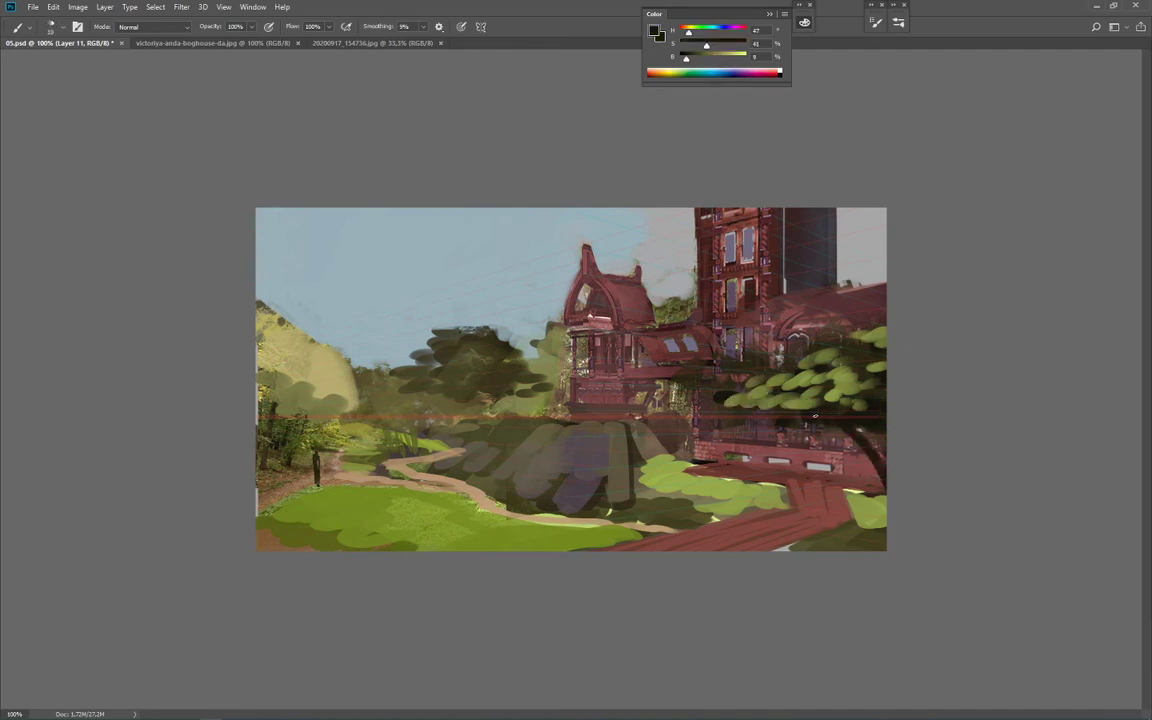
mouse_move(821, 426)
mouse_down()
mouse_move(879, 481)
mouse_move(884, 518)
mouse_up()
drag(847, 459, 870, 519)
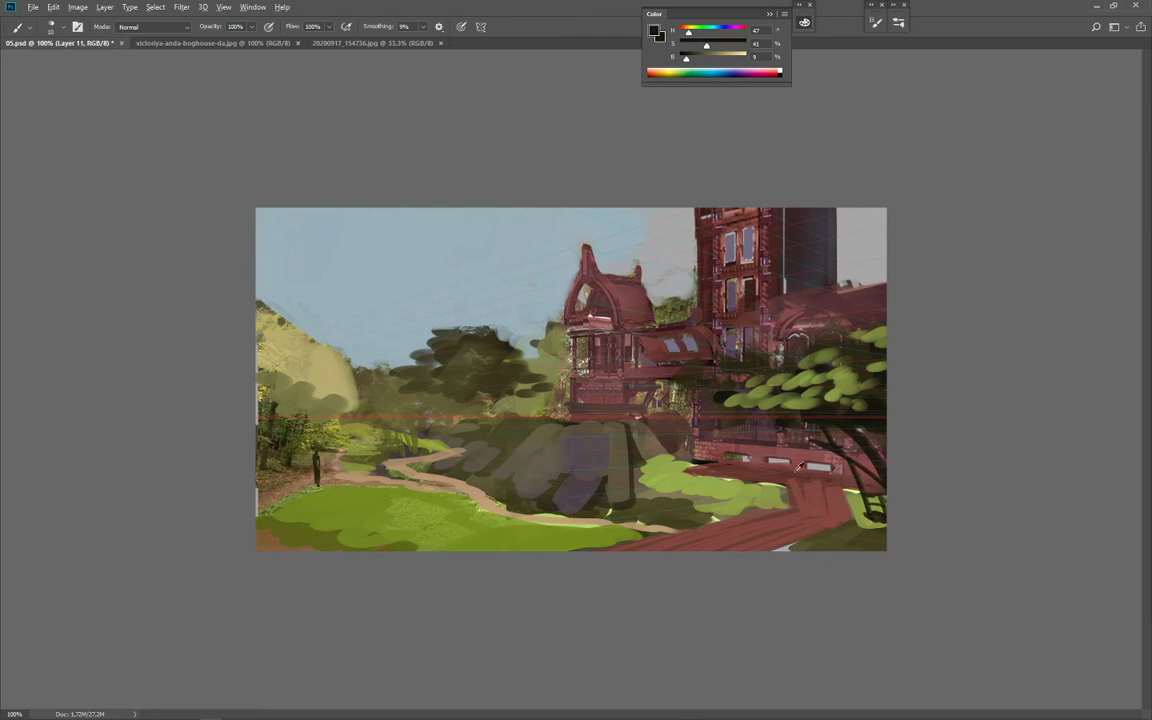
Step: Define the edges and shaded side of the red walkway and terrace with sampled dark red-brown strokes
alt+click(687, 473)
drag(679, 471, 741, 482)
drag(646, 431, 706, 440)
drag(611, 423, 667, 434)
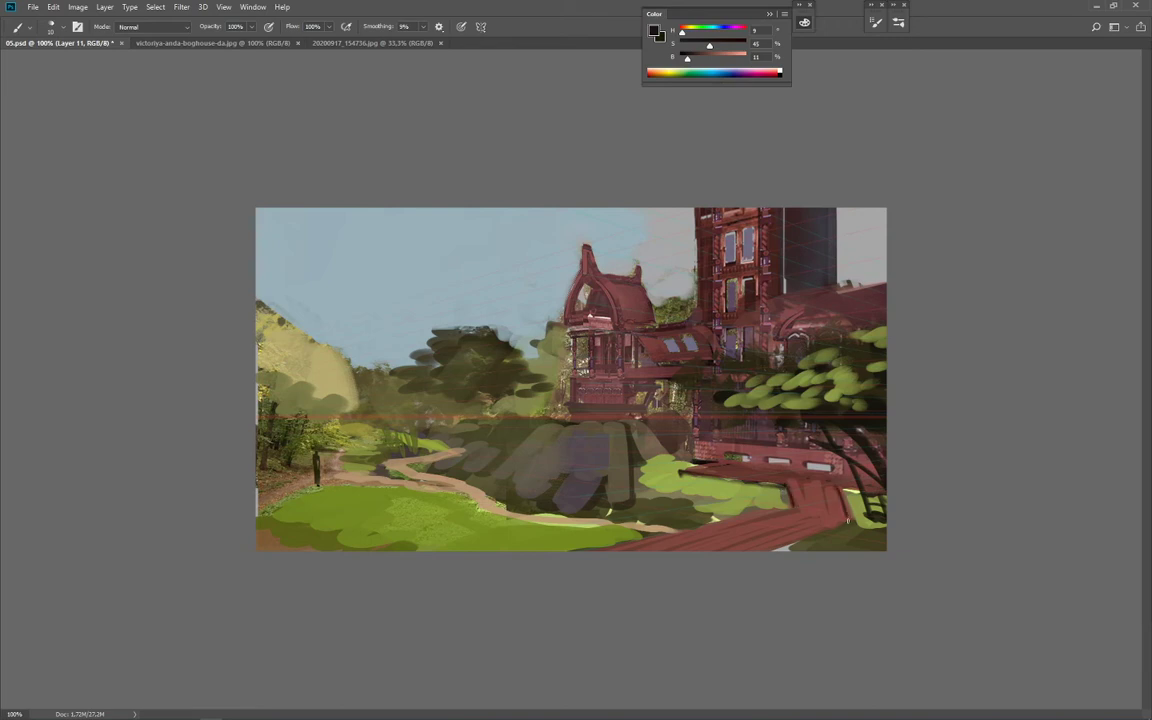
key(bracketright)
drag(846, 512, 848, 550)
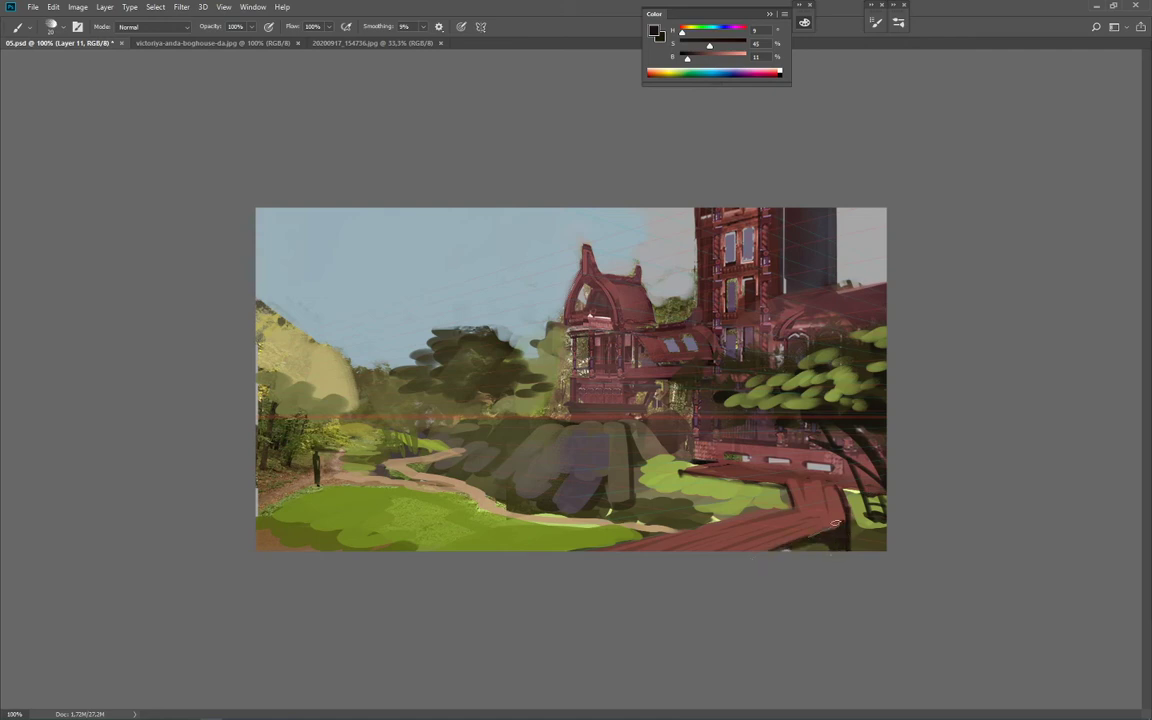
alt+click(797, 498)
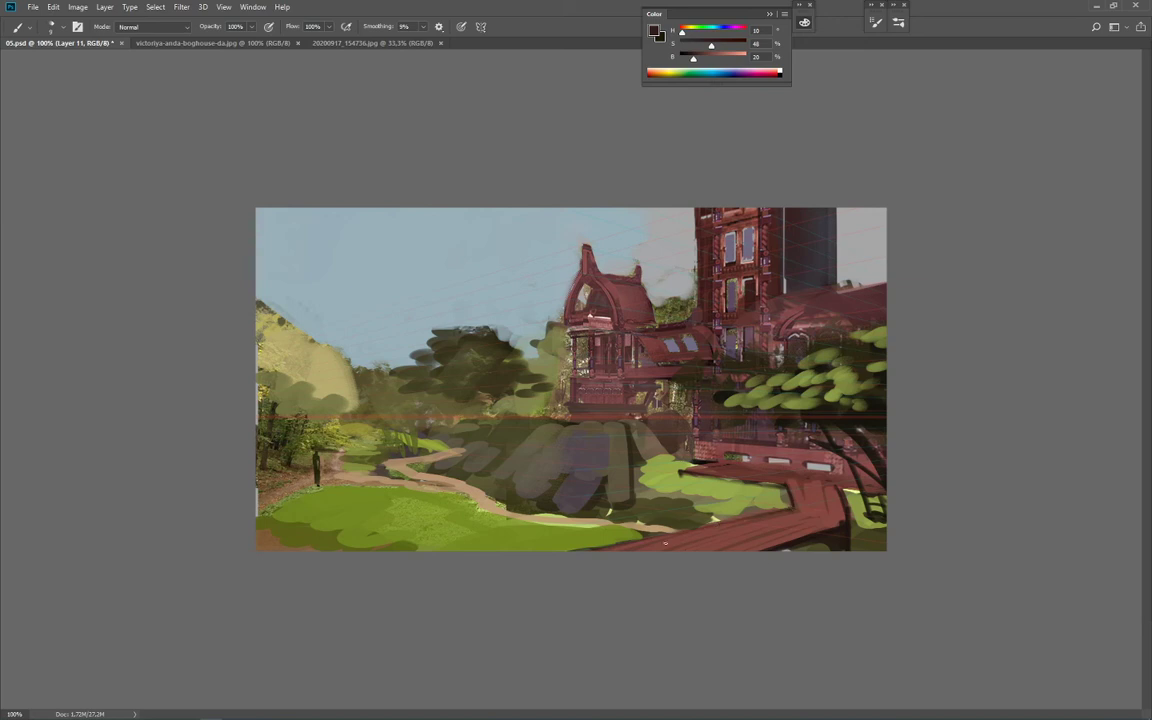
Step: Sample the walkway's dark brown and set up the flat 600 px brush tip with 171% spacing and 15 px size
alt+click(839, 524)
right_click(839, 524)
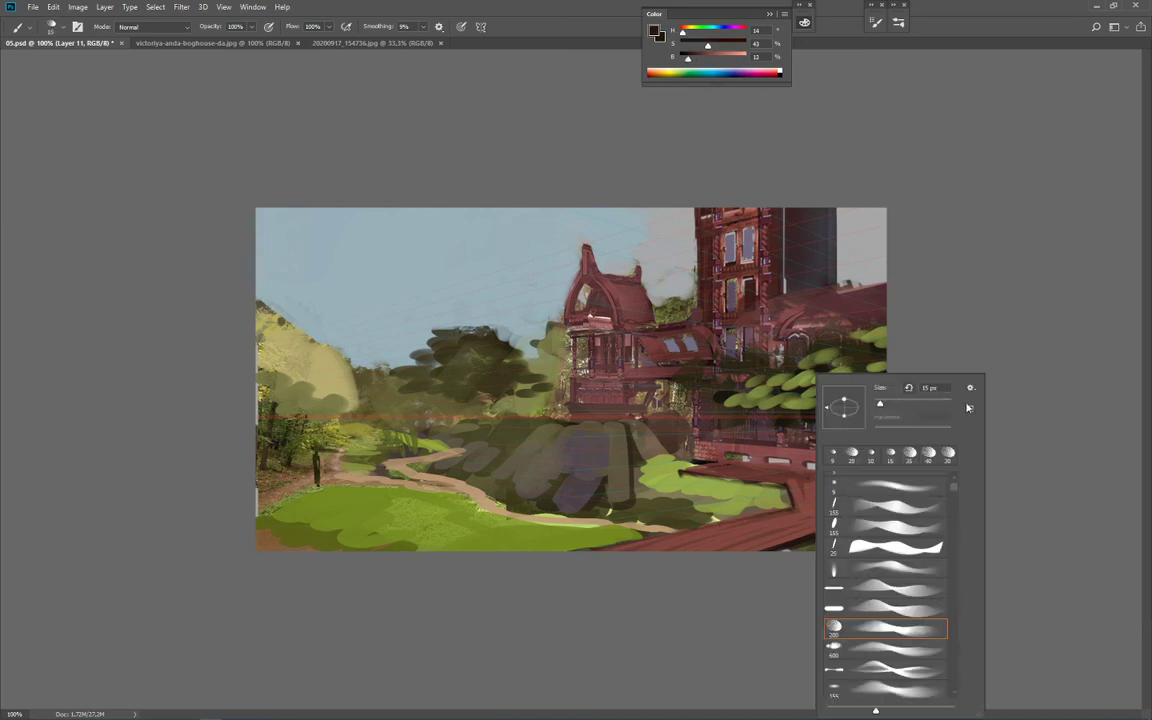
click(859, 614)
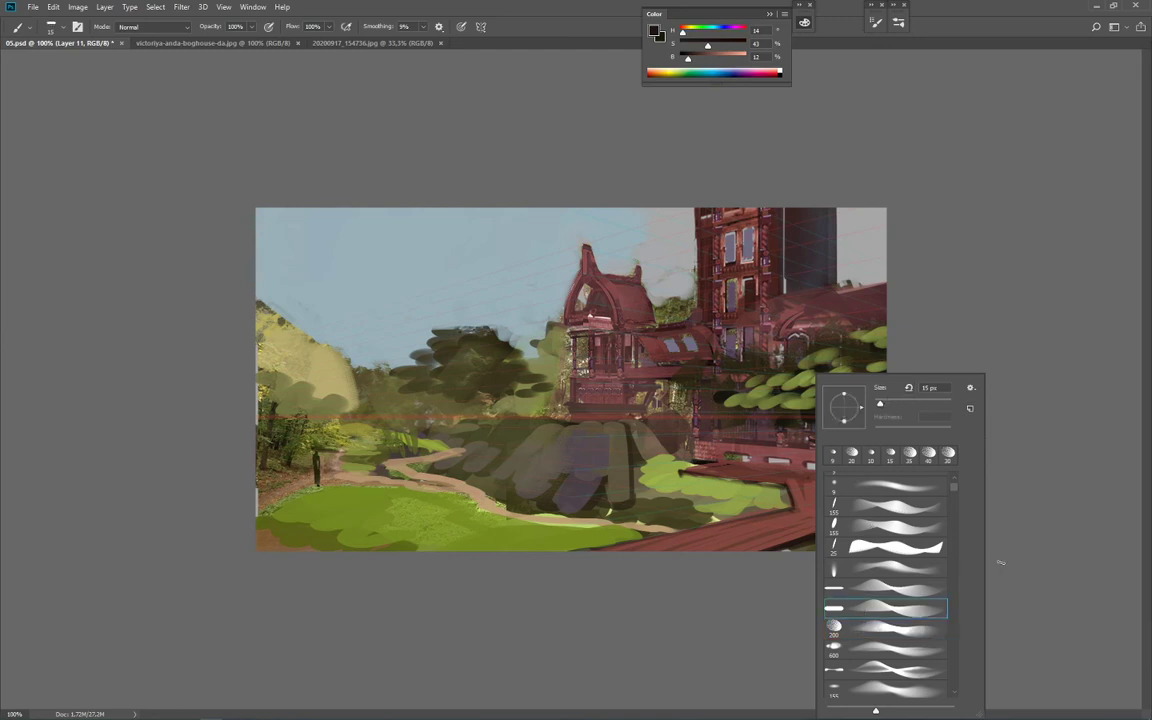
click(1010, 574)
key(F5)
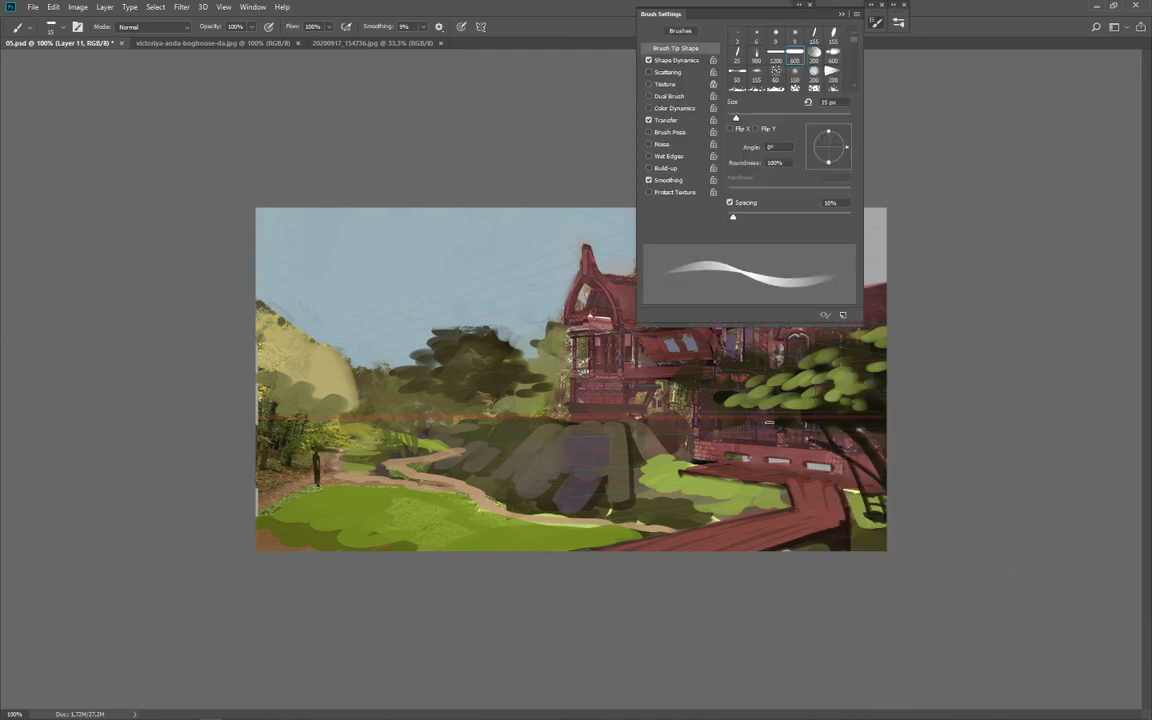
drag(733, 217, 811, 217)
key(bracketright)
key(bracketright)
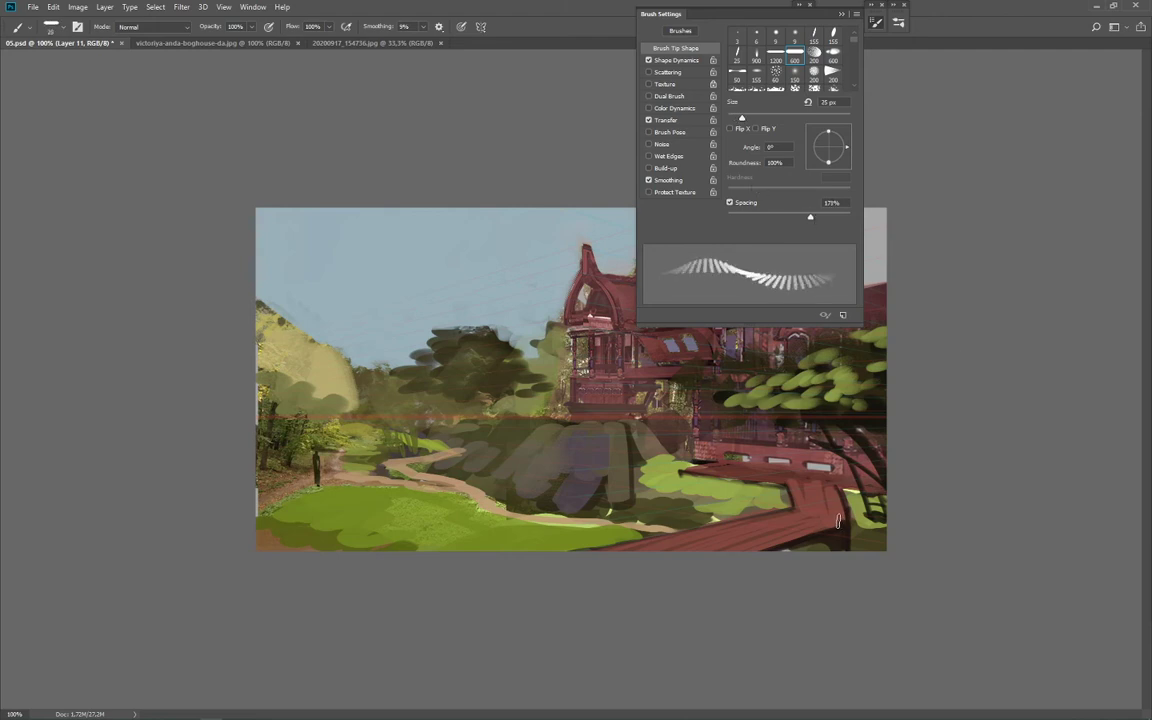
key(bracketleft)
key(bracketleft)
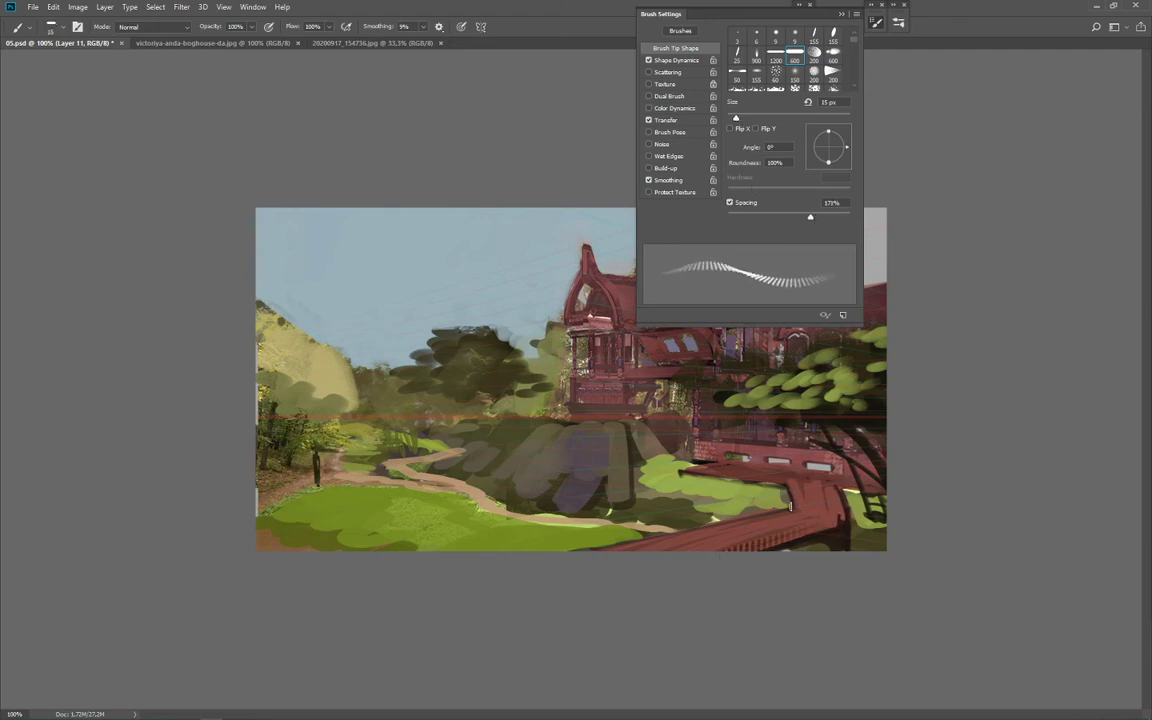
Step: Paint rows of evenly spaced railing posts along the red walkway's edges, using brush sizes up to 20 px, and add the far handrail
drag(551, 549, 714, 520)
key(bracketright)
key(bracketright)
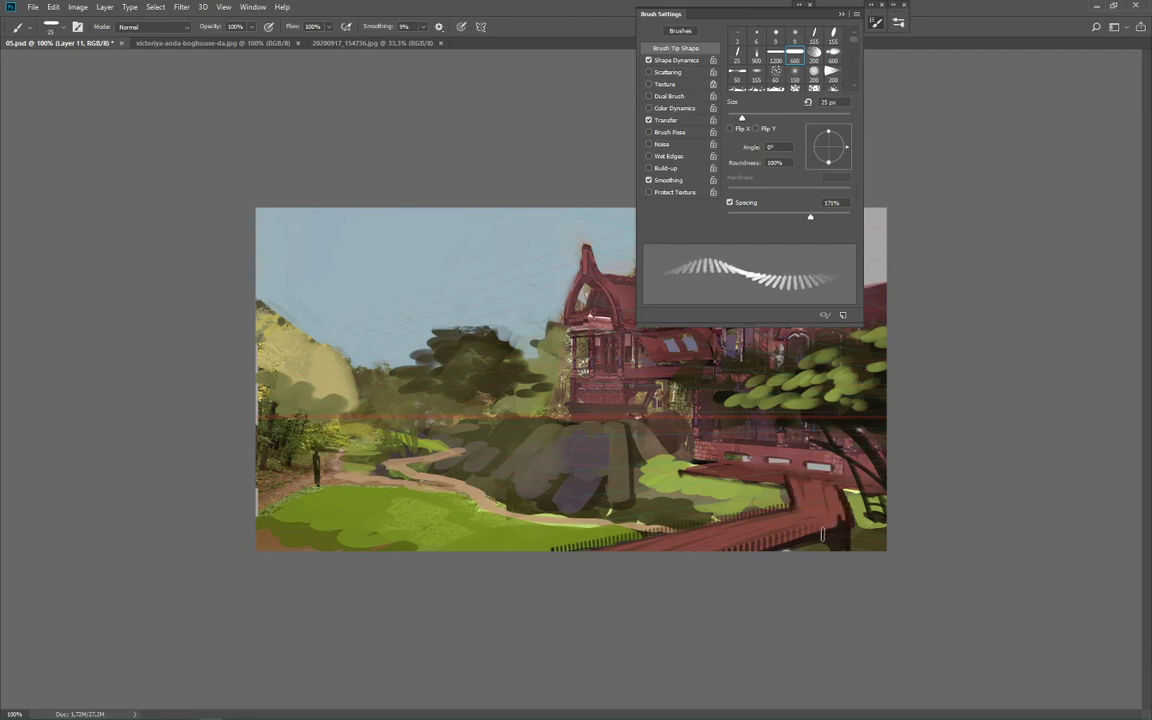
key(bracketleft)
key(bracketright)
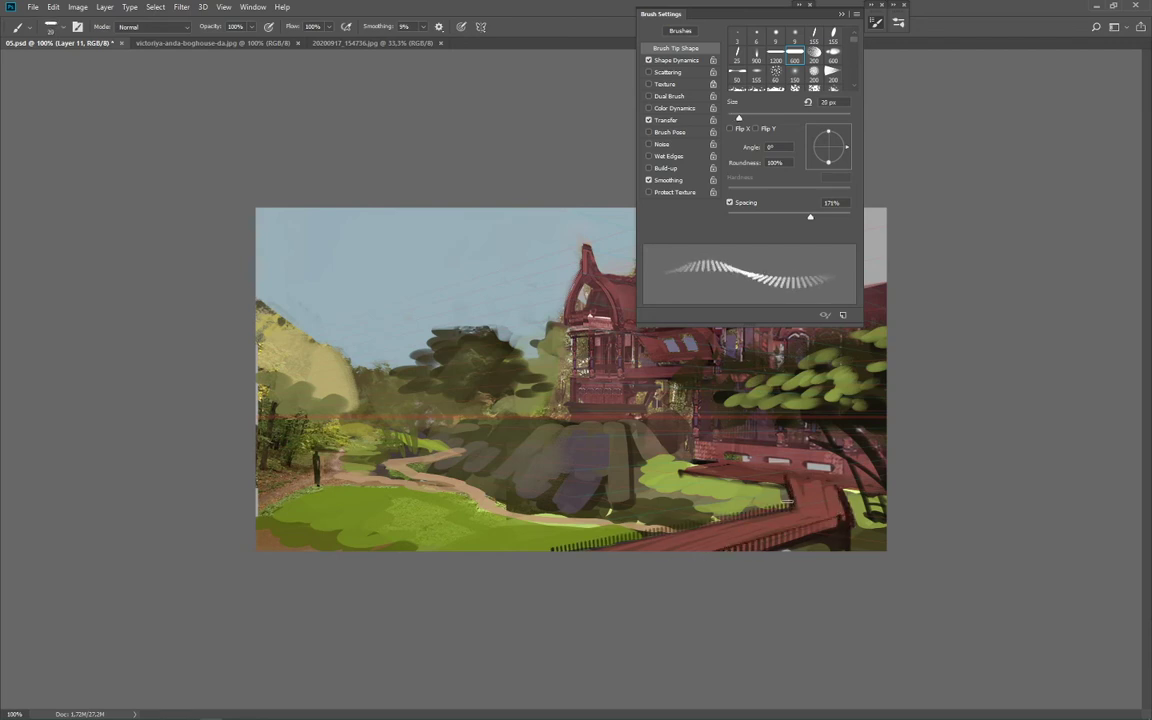
drag(527, 549, 639, 527)
drag(790, 497, 545, 538)
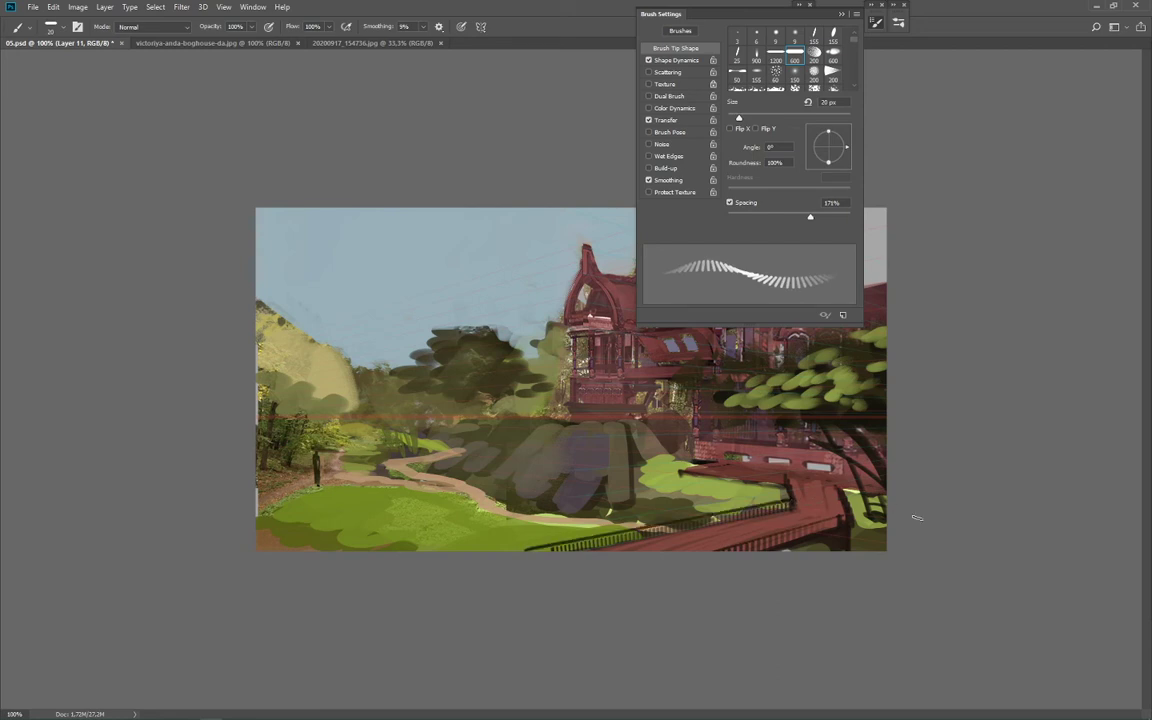
click(876, 23)
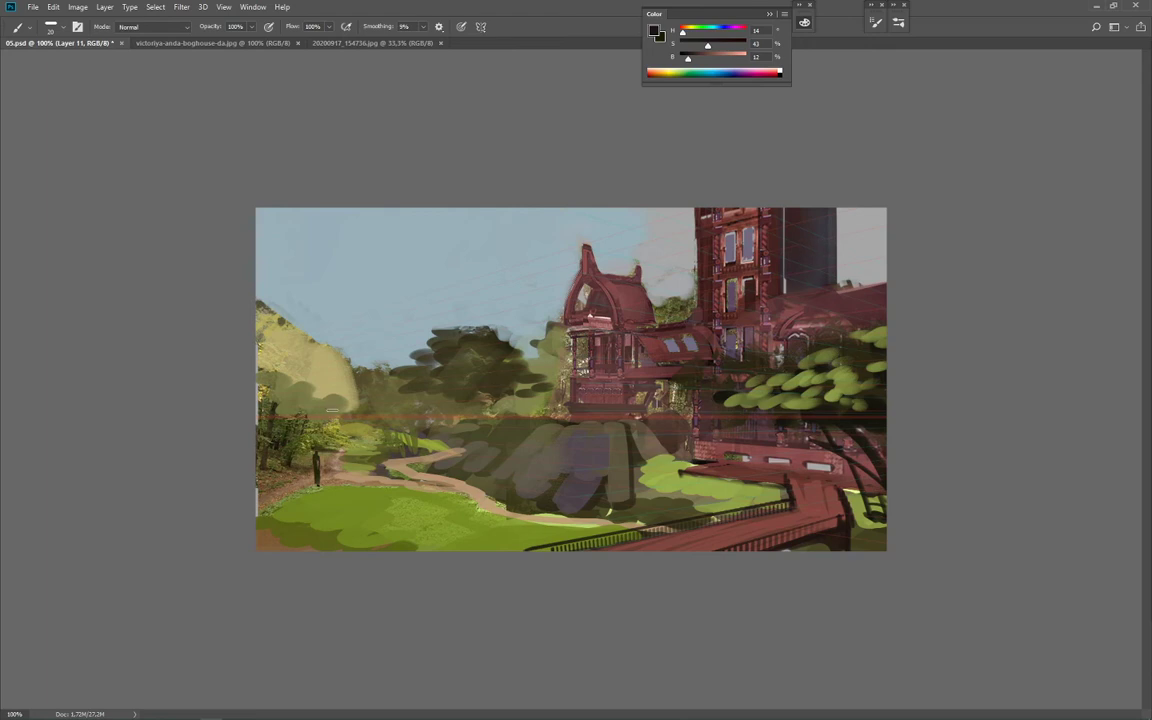
Step: Switch to a 200 px textured brush for foliage and reduce its size
right_click(332, 410)
drag(476, 494, 474, 471)
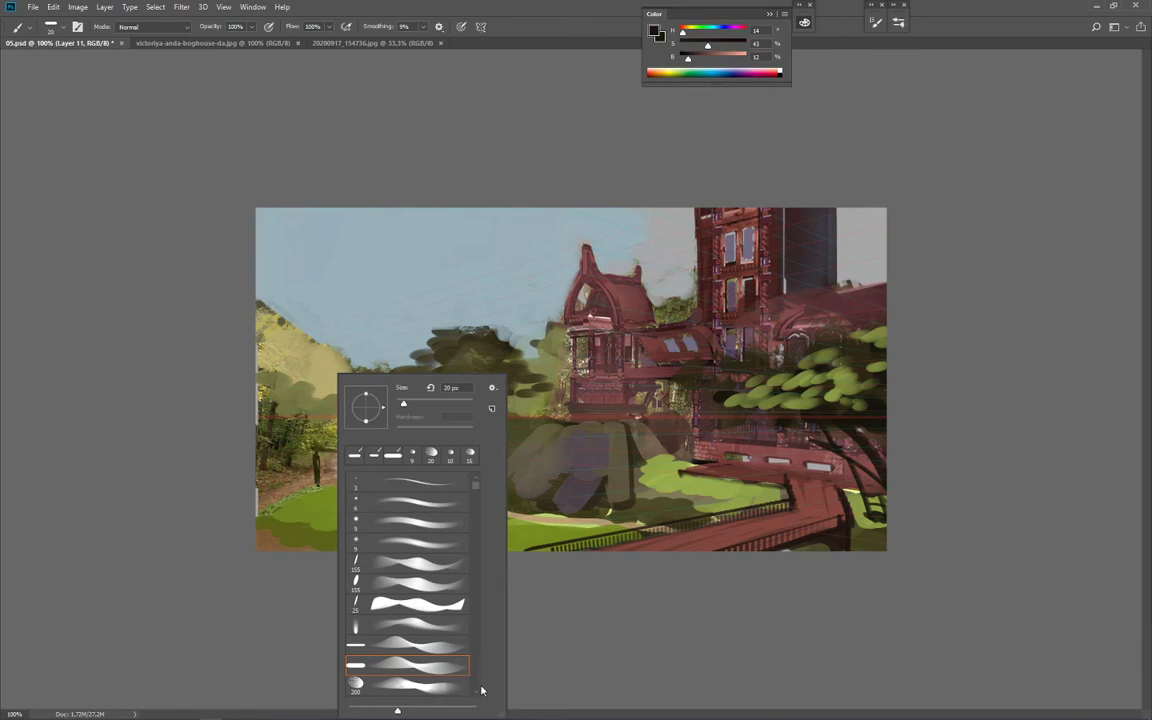
scroll(478, 690, down, 5)
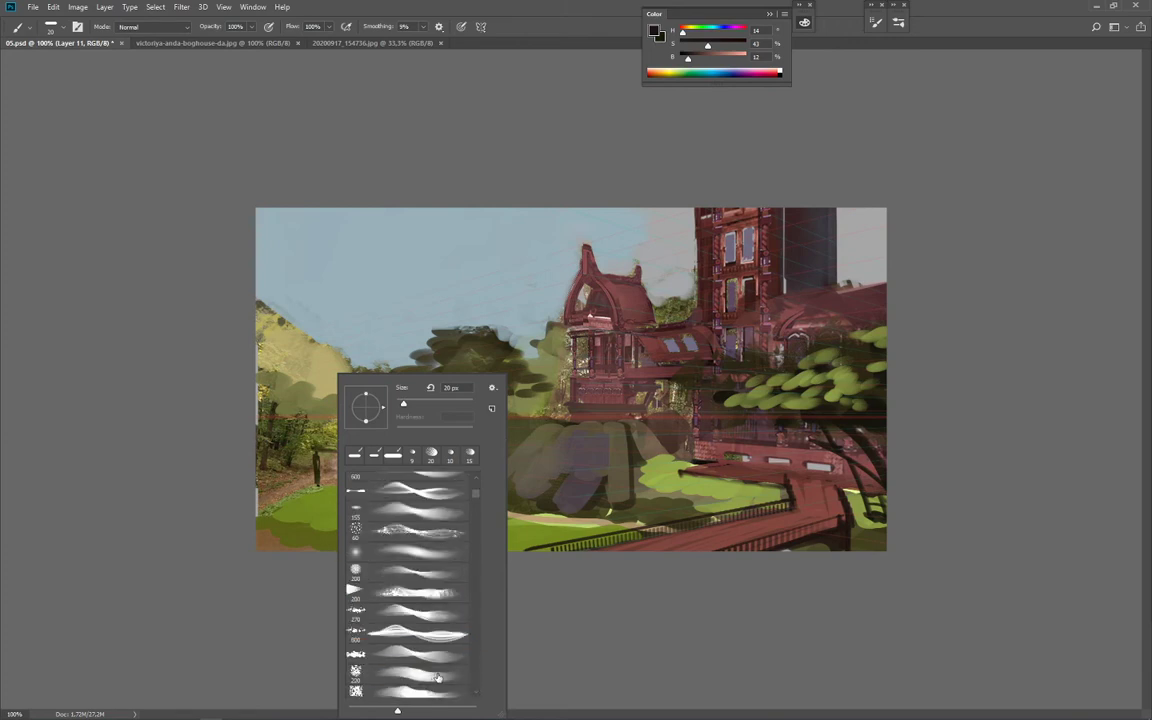
click(437, 677)
click(606, 663)
key(bracketleft)
key(bracketleft)
key(bracketleft)
key(bracketleft)
key(bracketleft)
key(bracketleft)
key(bracketleft)
key(bracketleft)
key(bracketleft)
key(bracketleft)
key(bracketleft)
Step: Paint darker sampled green clumps over the pale tree mass beside the left edge of the canvas
alt+click(273, 392)
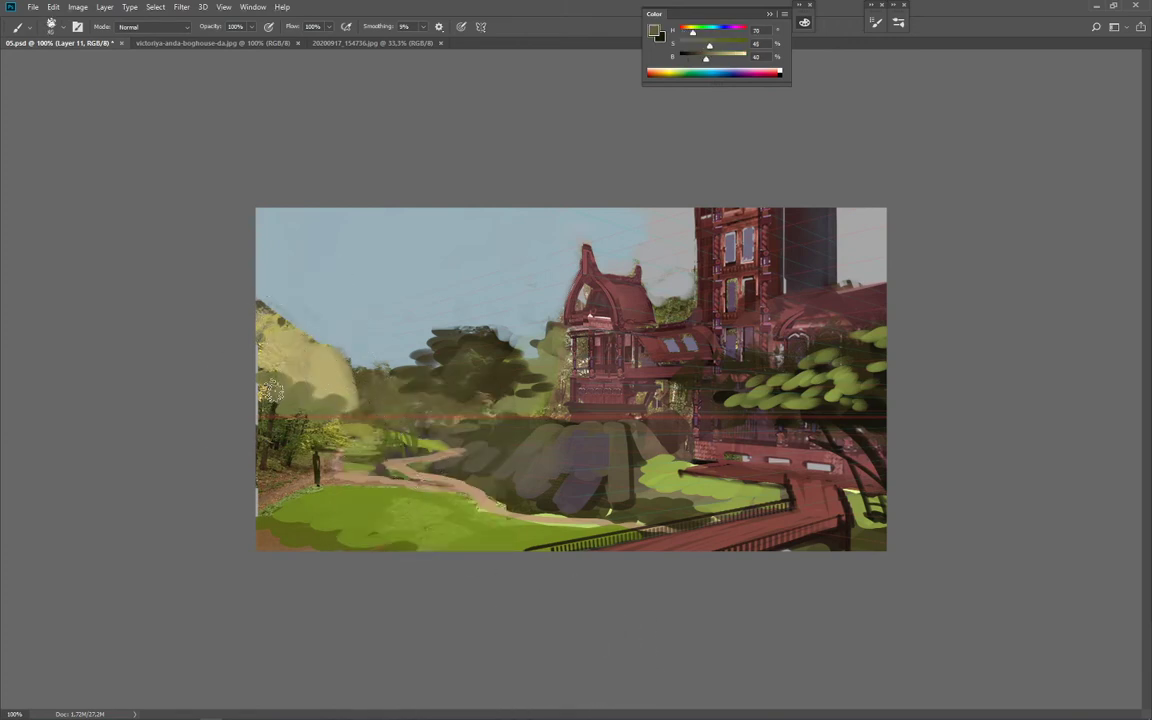
key(bracketleft)
mouse_move(274, 396)
mouse_down()
mouse_move(284, 349)
mouse_move(302, 375)
mouse_move(270, 410)
mouse_move(313, 400)
mouse_move(301, 371)
mouse_up()
alt+click(281, 421)
mouse_move(322, 373)
mouse_down()
mouse_move(344, 396)
mouse_move(274, 362)
mouse_move(299, 349)
mouse_move(266, 336)
mouse_move(296, 323)
mouse_move(284, 326)
mouse_move(287, 313)
mouse_move(318, 315)
mouse_up()
Step: Reshape the pale tree's crown into an irregular silhouette with sampled olive dabs and sky colour
alt+click(326, 357)
click(309, 322)
click(316, 332)
alt+click(325, 337)
click(292, 311)
click(296, 307)
alt+click(288, 283)
Step: Extend a band of sampled dark olive green from the far-left trees across the base of the middle-distance trees
alt+click(299, 400)
key(bracketright)
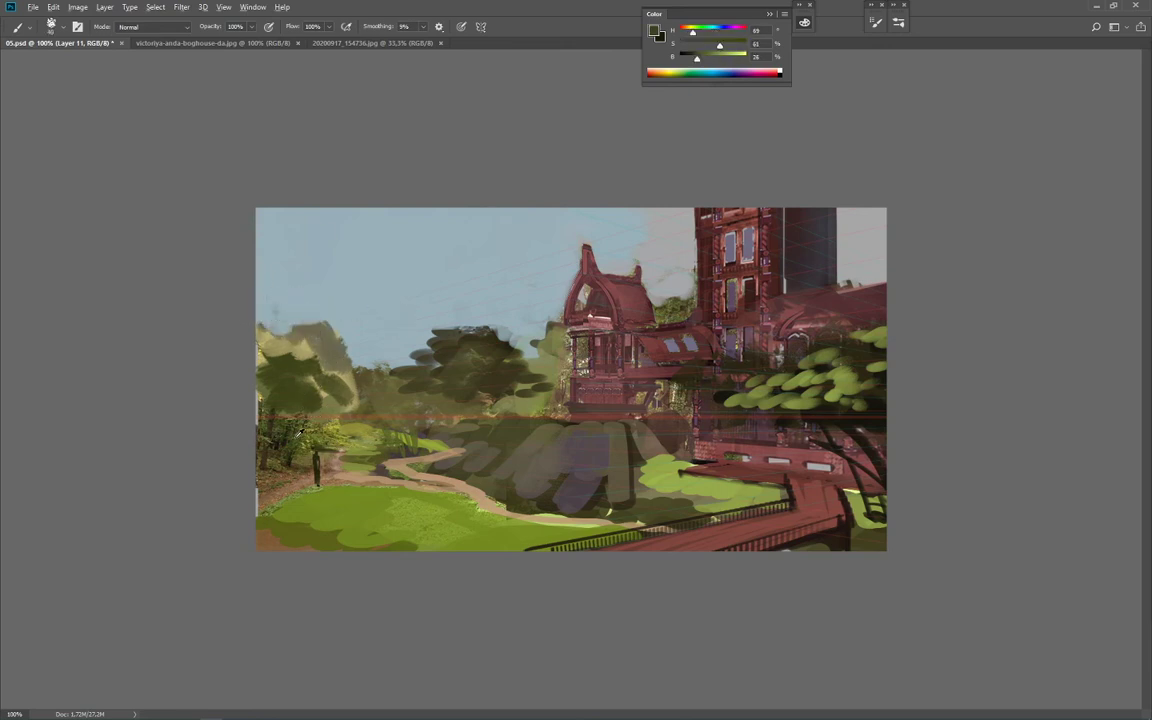
alt+click(299, 433)
key(bracketleft)
mouse_move(308, 411)
mouse_down()
mouse_move(348, 410)
mouse_move(333, 398)
mouse_move(280, 399)
mouse_move(312, 419)
mouse_move(351, 407)
mouse_move(287, 409)
mouse_move(402, 414)
mouse_move(430, 402)
mouse_up()
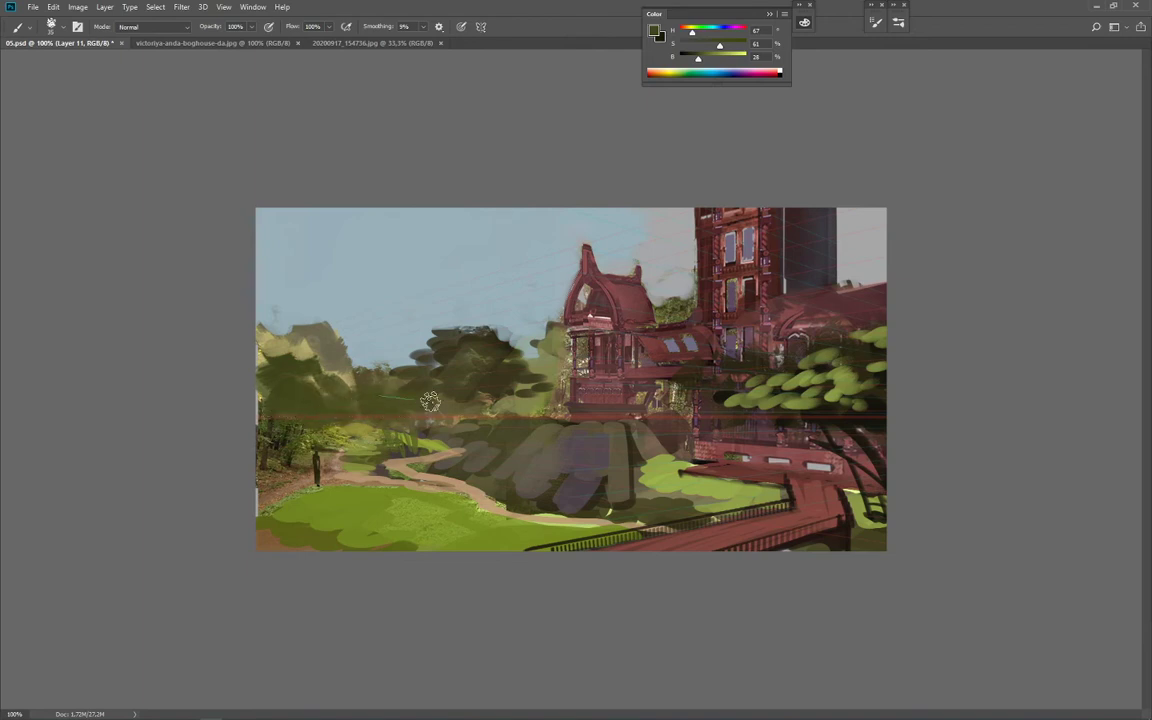
alt+click(373, 386)
drag(321, 411, 452, 403)
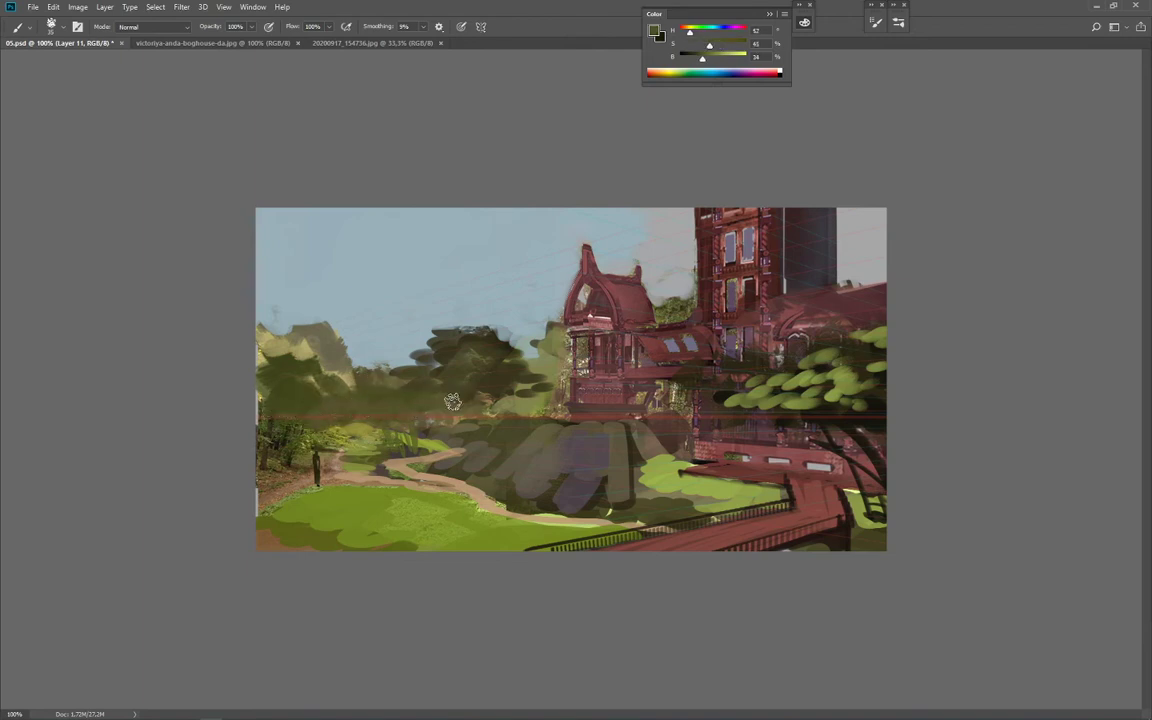
Step: Raise the sampled path tan to 99% brightness, highlight the distant winding path, and touch up the grass around it with sampled green
alt+click(344, 456)
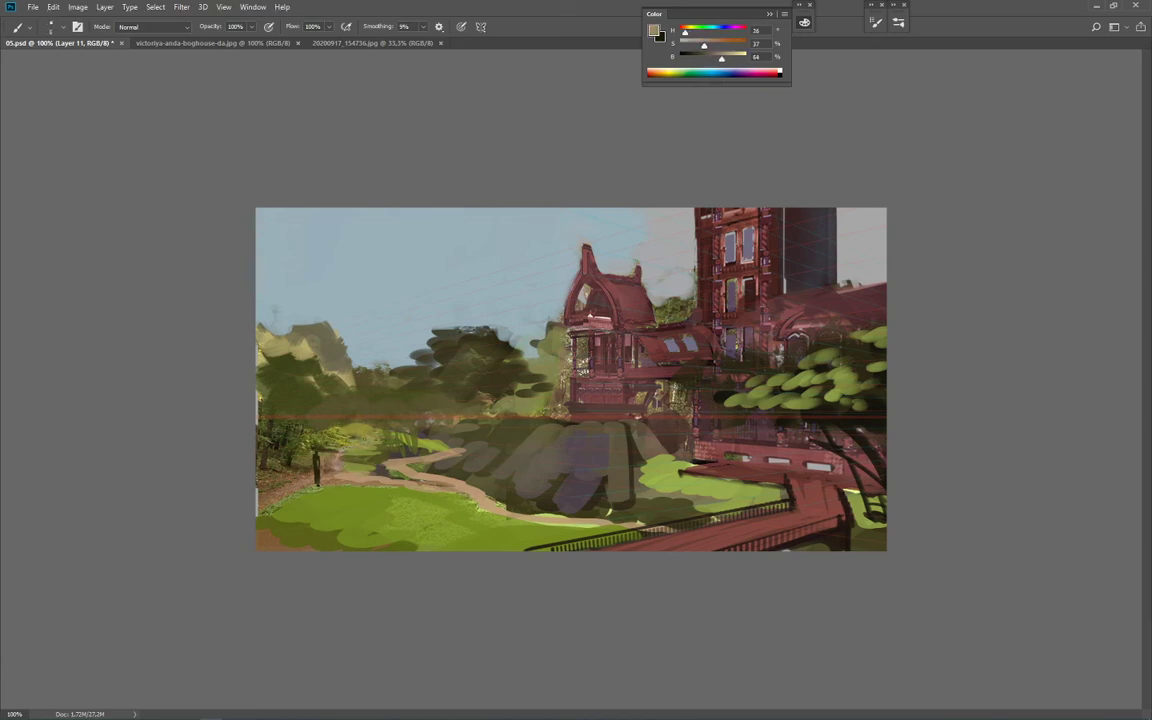
drag(690, 54, 767, 57)
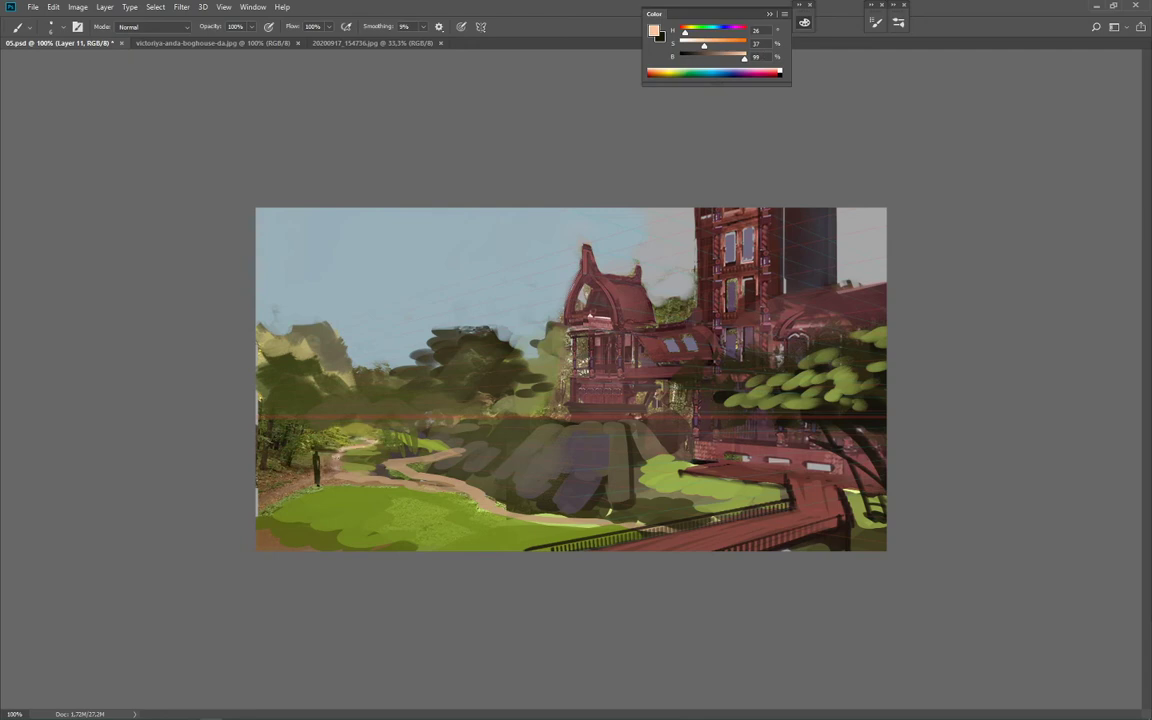
alt+click(360, 430)
alt+click(349, 401)
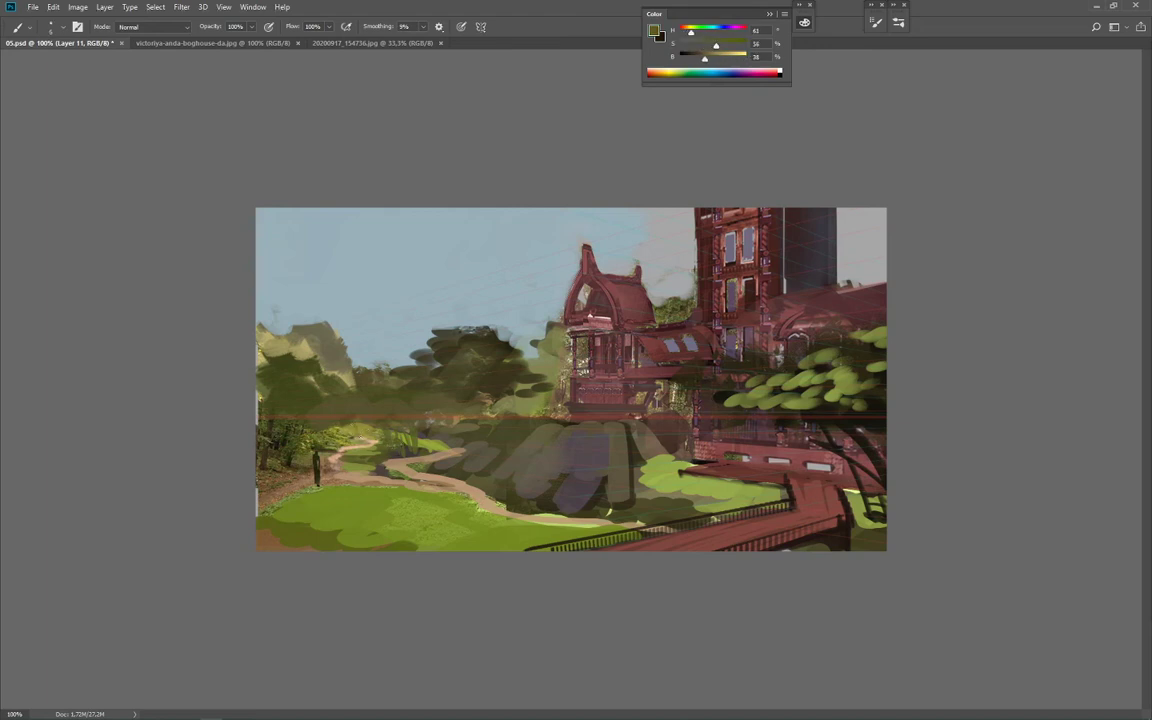
Step: Refine the distant tree line with sampled greens and outline the central tree's crown and underside in dark olive
alt+click(356, 378)
alt+click(360, 380)
alt+click(438, 367)
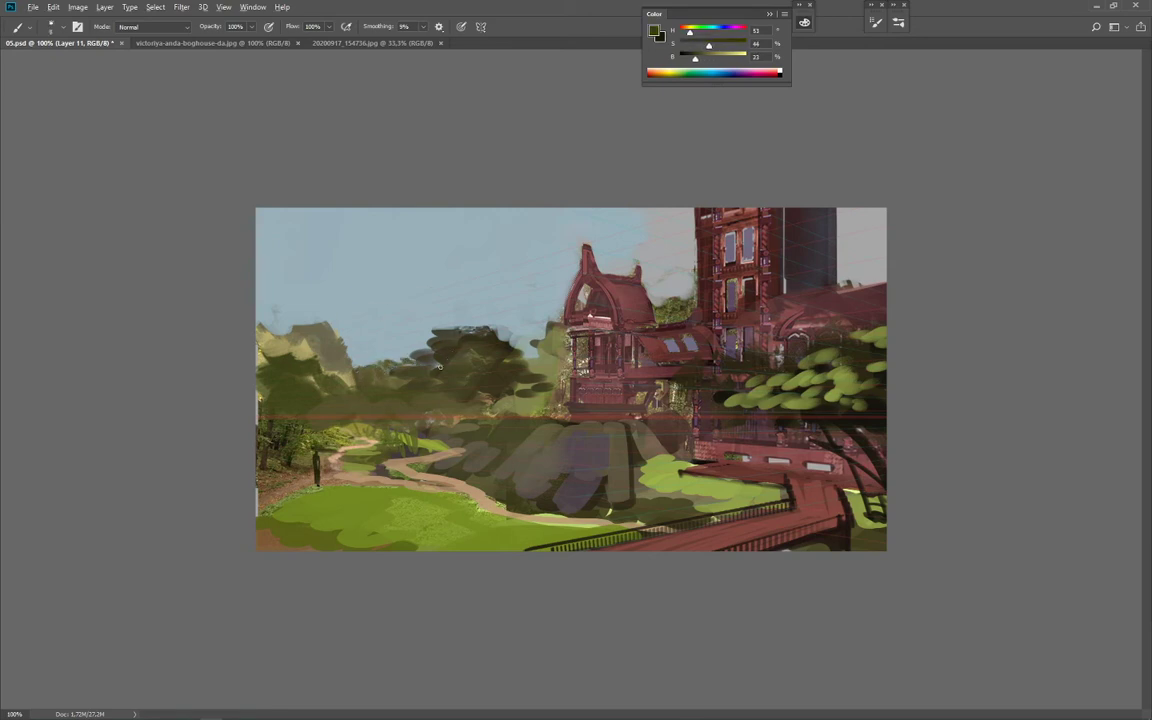
alt+click(509, 345)
drag(400, 401, 472, 398)
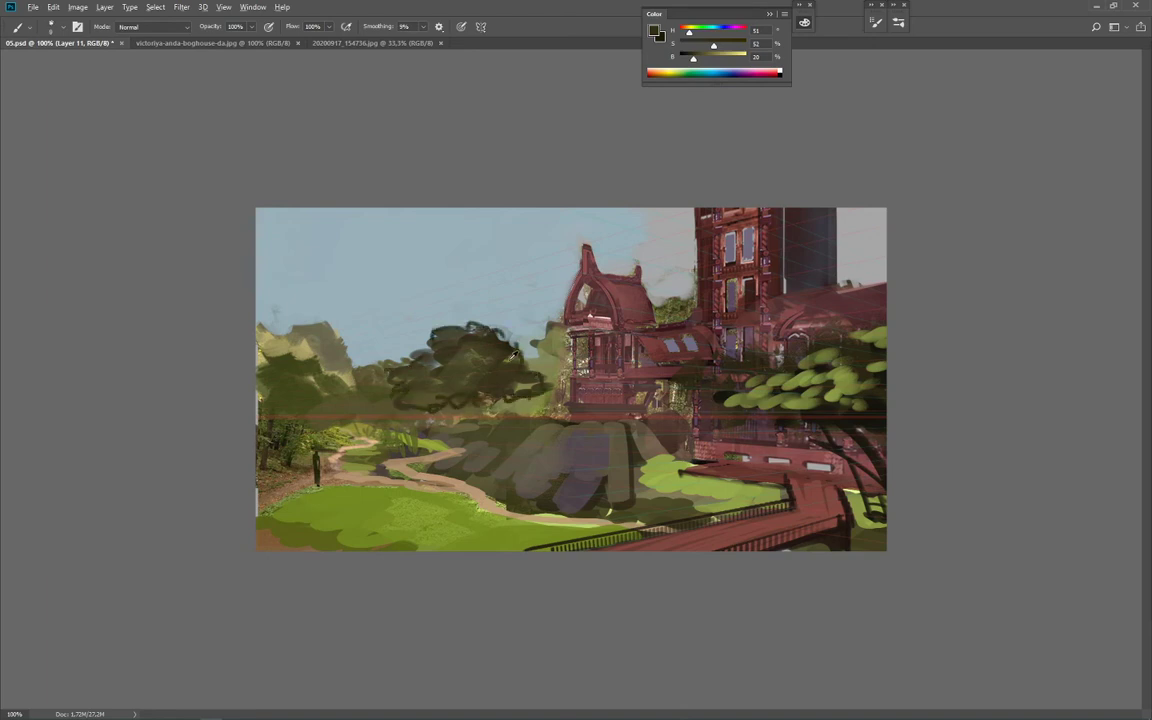
Step: Add lighter sampled green strokes to the upper crown of the central tree
alt+click(495, 354)
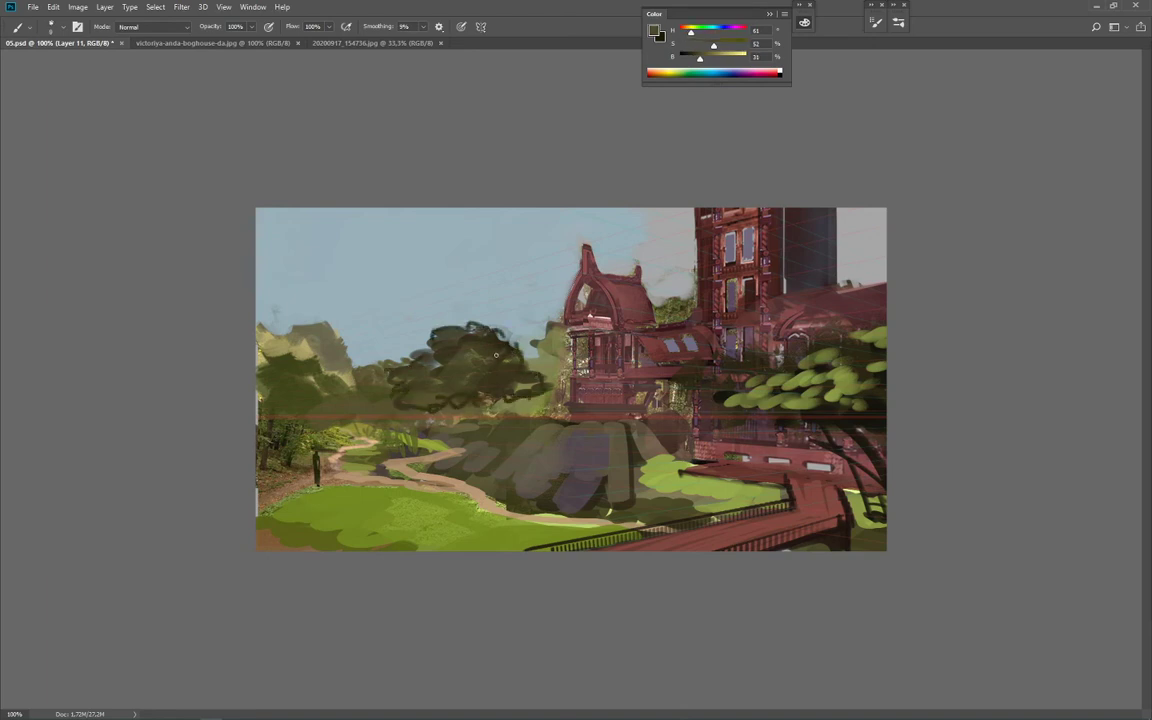
alt+click(422, 445)
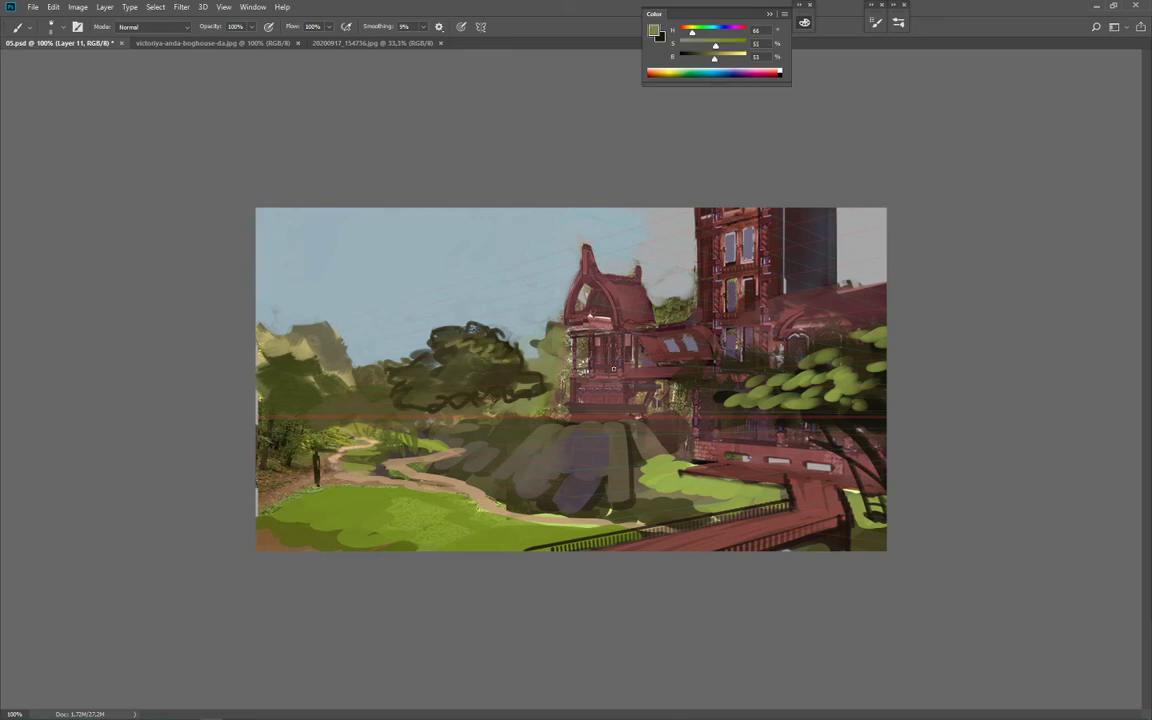
alt+click(475, 404)
alt+click(384, 399)
Step: Cover the bright grass patch beside the shadowed mound with sampled olive and dark grey strokes
alt+click(421, 428)
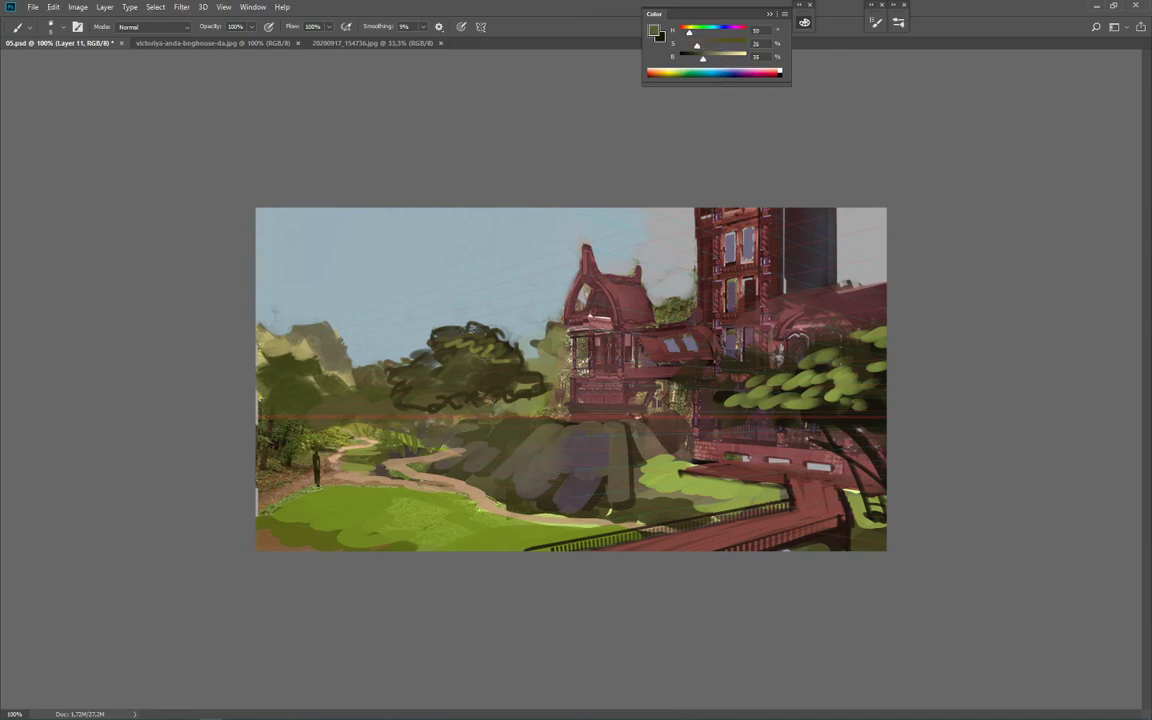
alt+click(444, 446)
alt+click(446, 443)
drag(428, 429, 426, 448)
drag(450, 428, 441, 445)
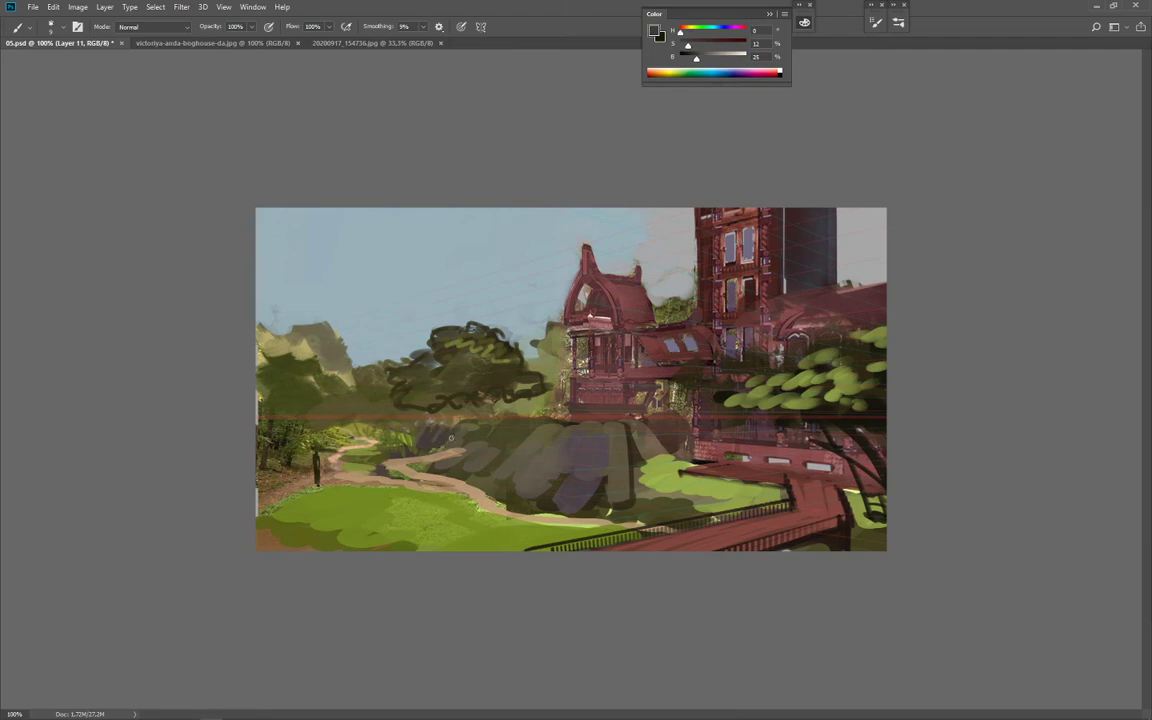
Step: Extend the winding path up the shadowed mound beneath the central tree with sampled tan strokes
alt+click(457, 447)
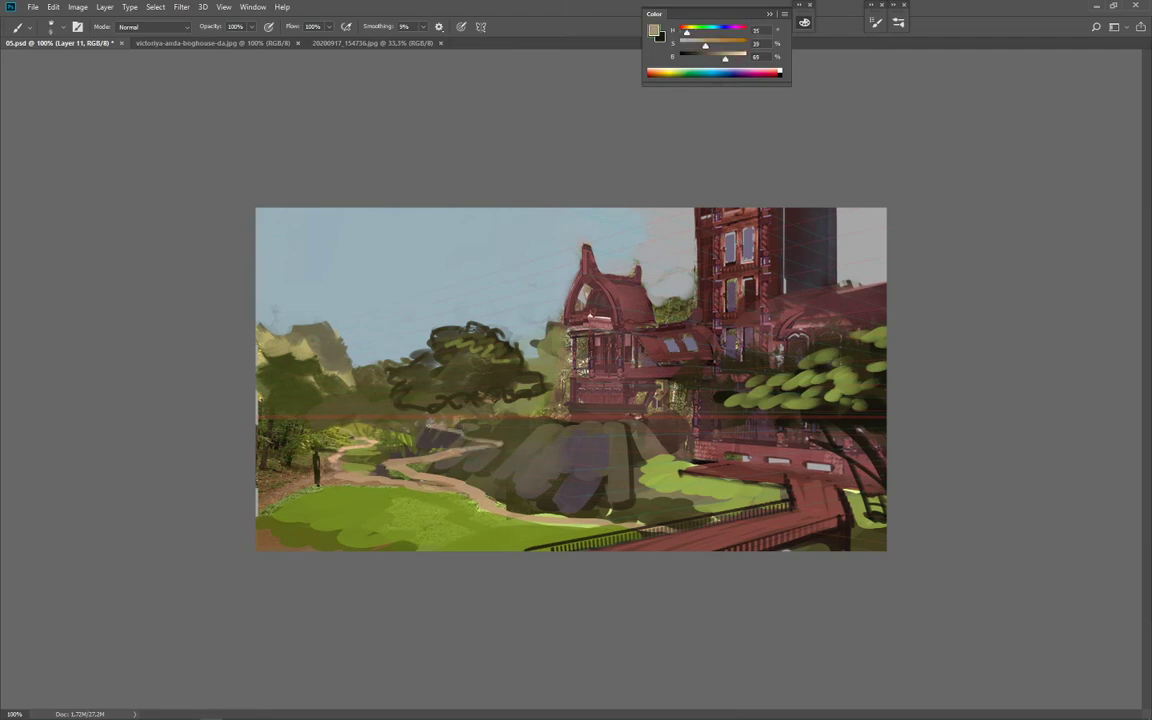
drag(434, 429, 514, 422)
alt+click(452, 447)
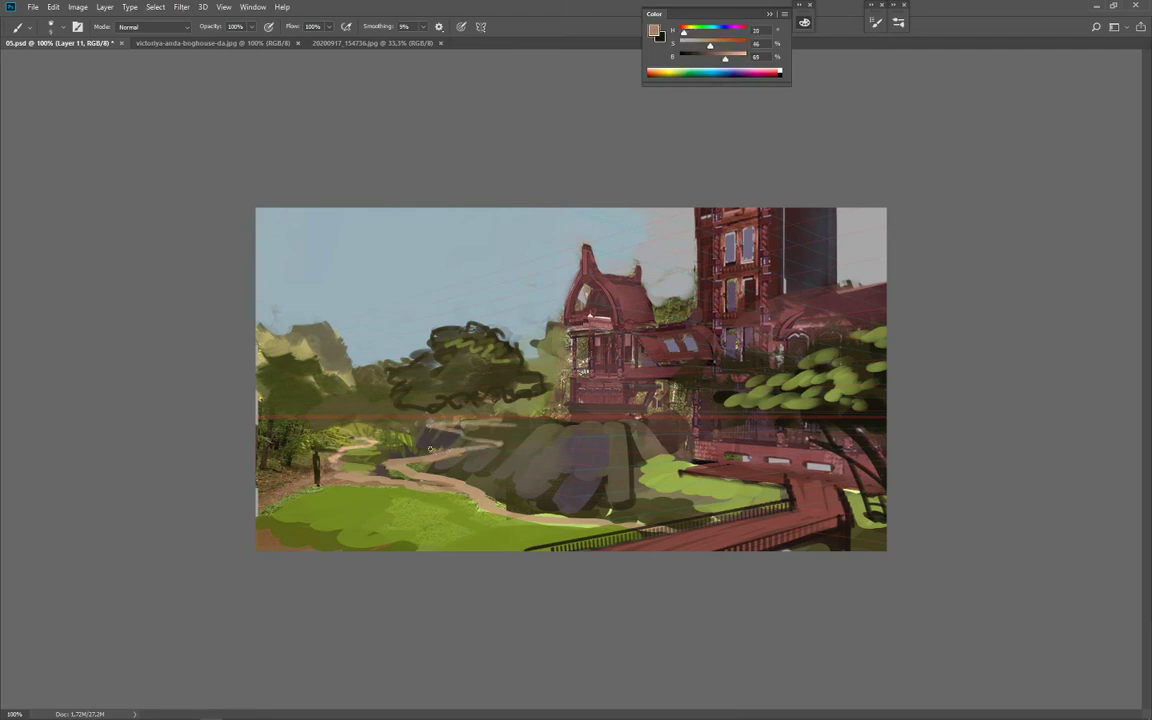
alt+click(424, 455)
alt+click(432, 452)
alt+click(433, 452)
drag(430, 445, 496, 451)
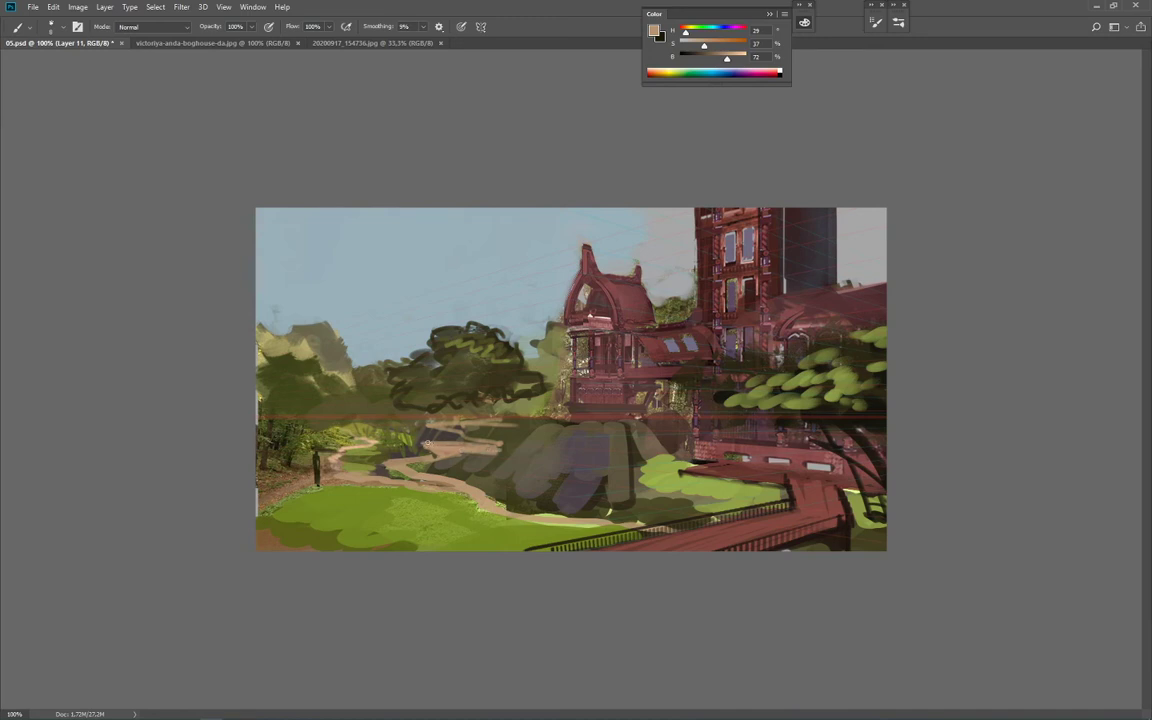
Step: Paint sampled muted red touches beside the path's upper bend and a dark brown bush scribble on the mound
alt+click(607, 362)
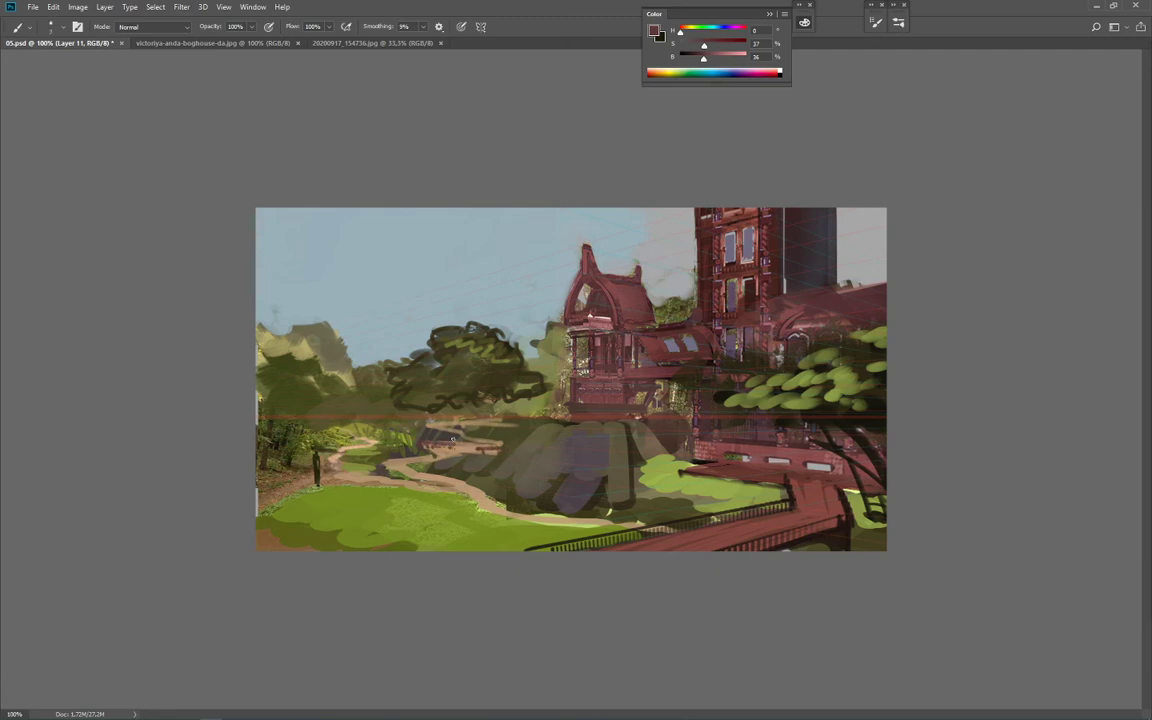
key(ctrl+z)
alt+click(462, 441)
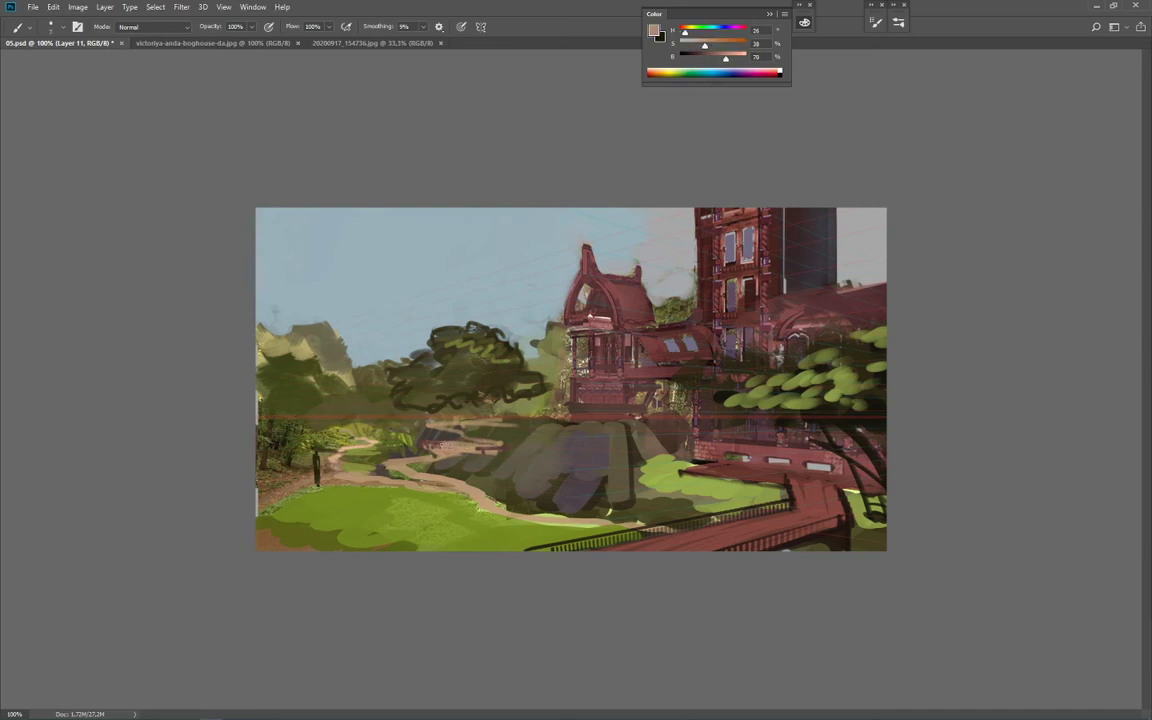
alt+click(457, 442)
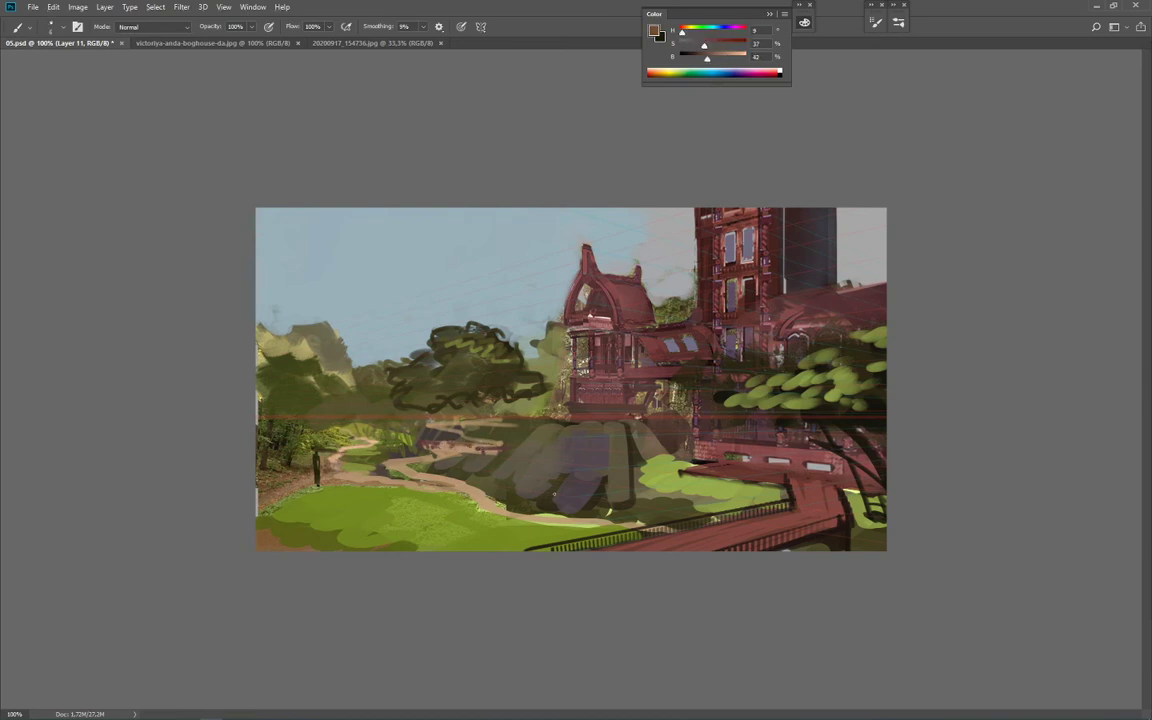
alt+click(548, 497)
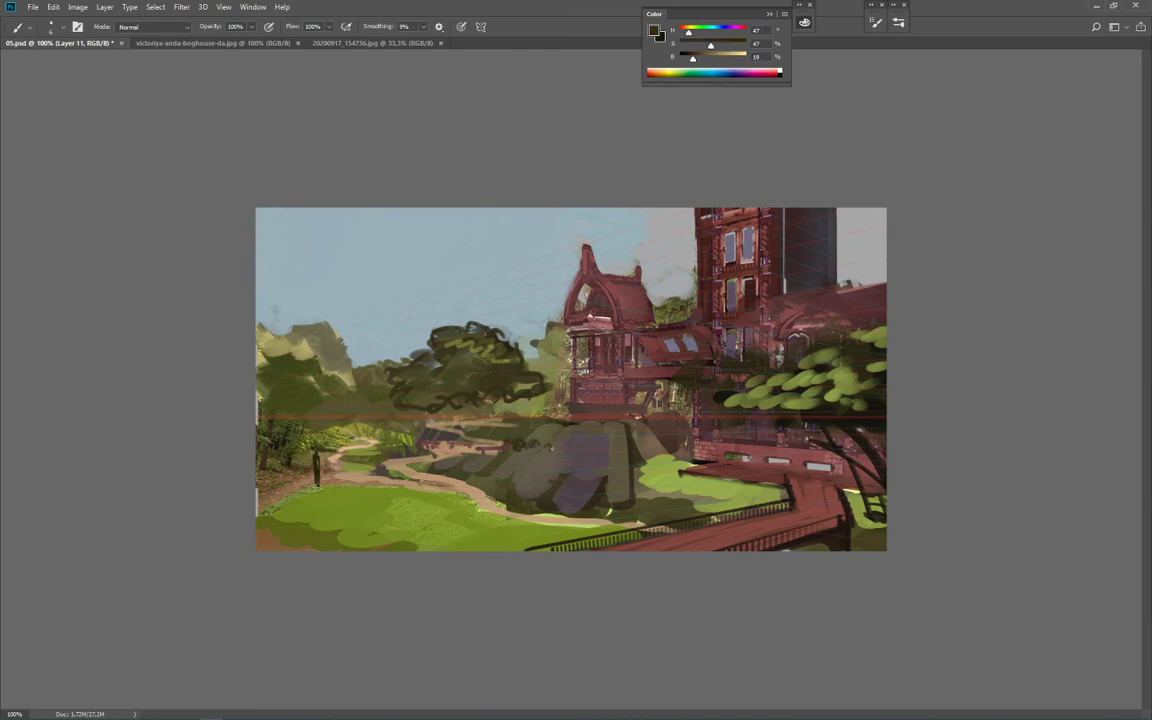
Step: Mix an orange of hue 37, saturation 69, brightness 96 and dab flowers on the mound's bush, foreground lawn and bright grass patch
alt+click(707, 427)
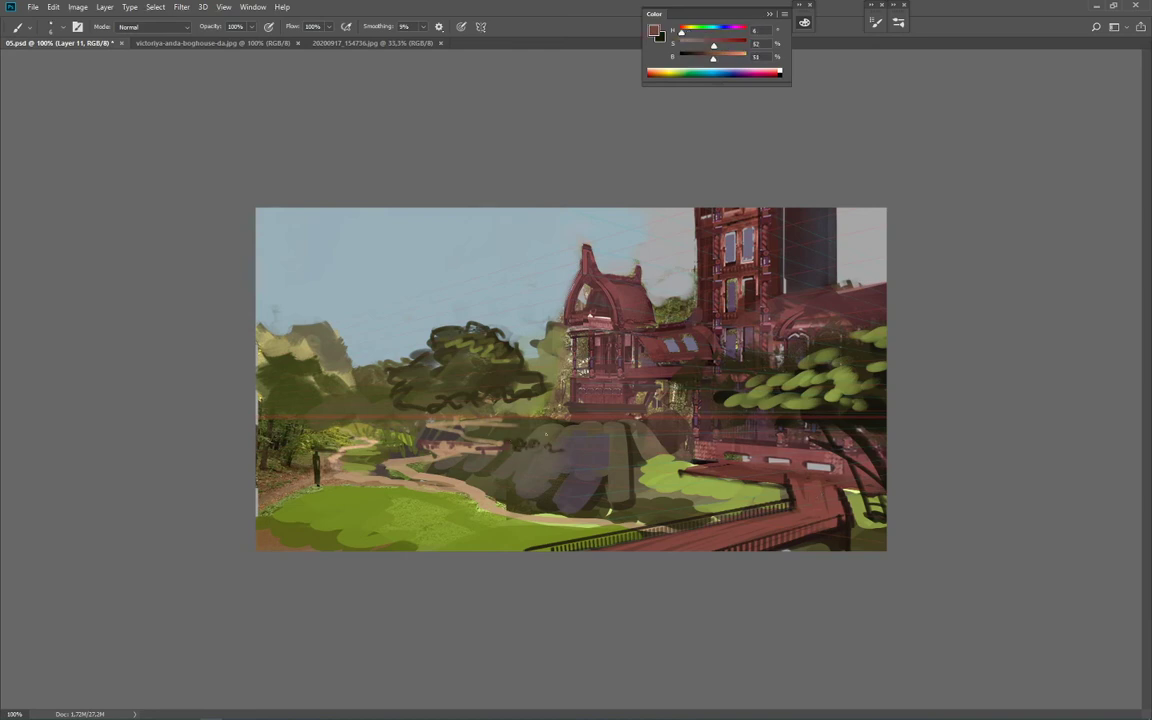
click(730, 45)
click(732, 58)
click(710, 45)
click(683, 32)
click(687, 32)
click(725, 45)
drag(733, 58, 742, 58)
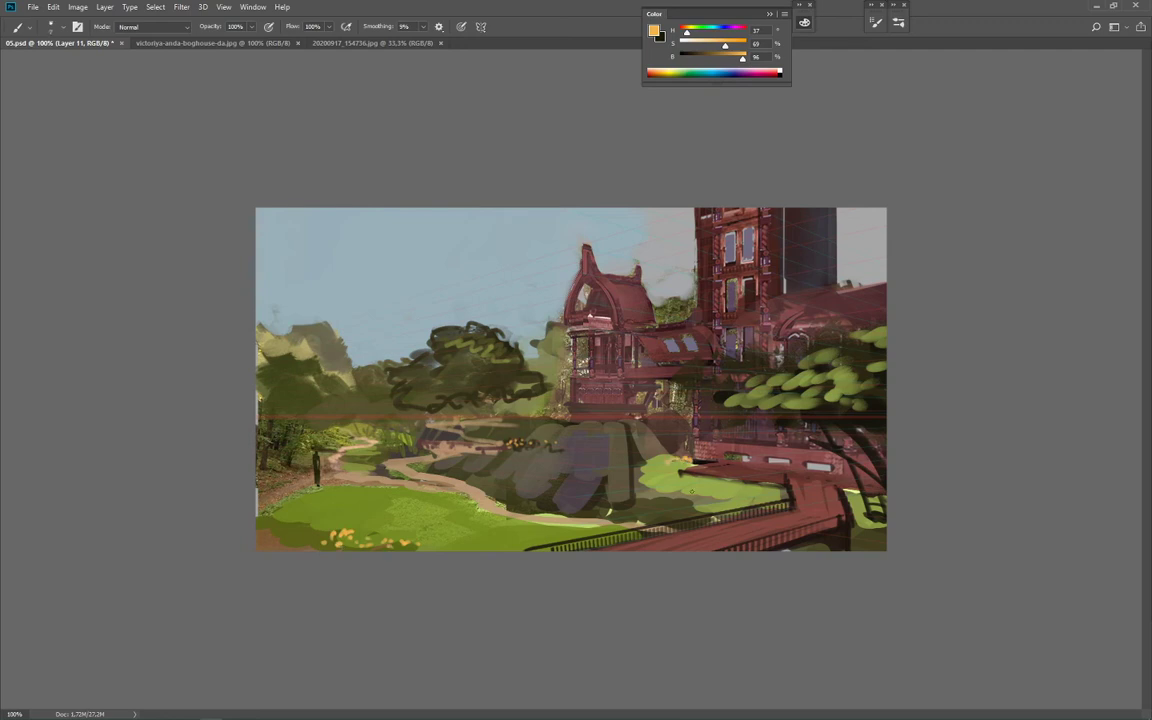
Step: Repaint the shadowed mound below the building with broad strokes of its sampled dark purple-grey
alt+click(681, 469)
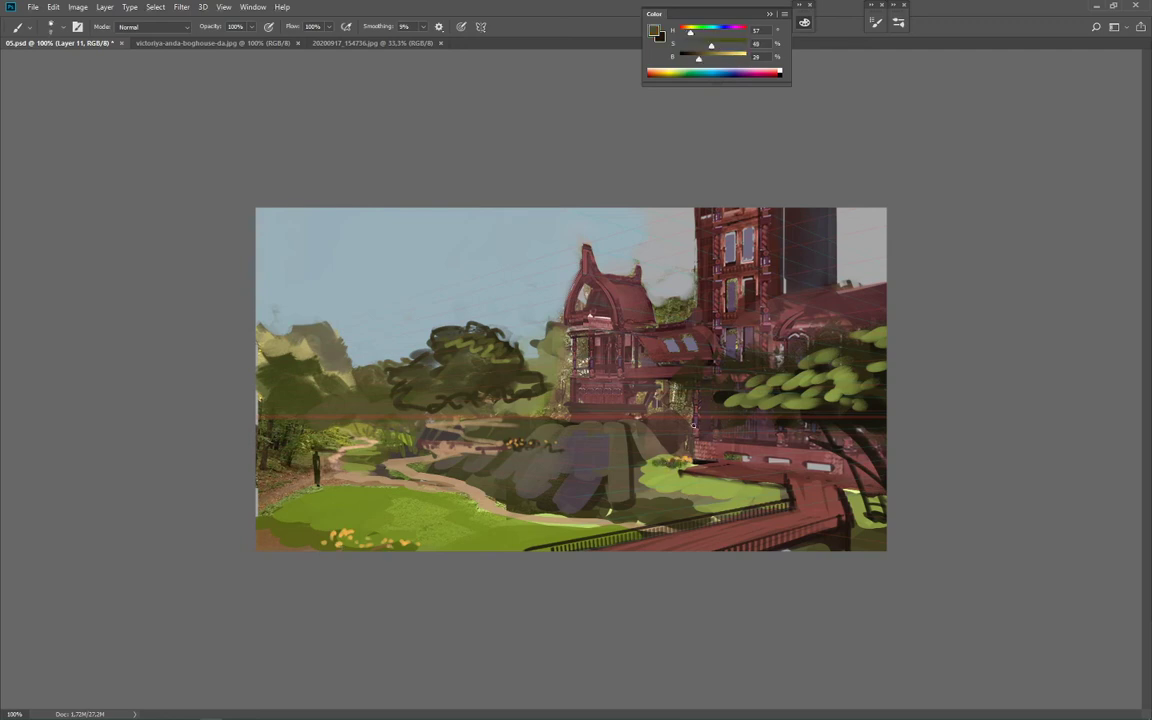
alt+click(584, 478)
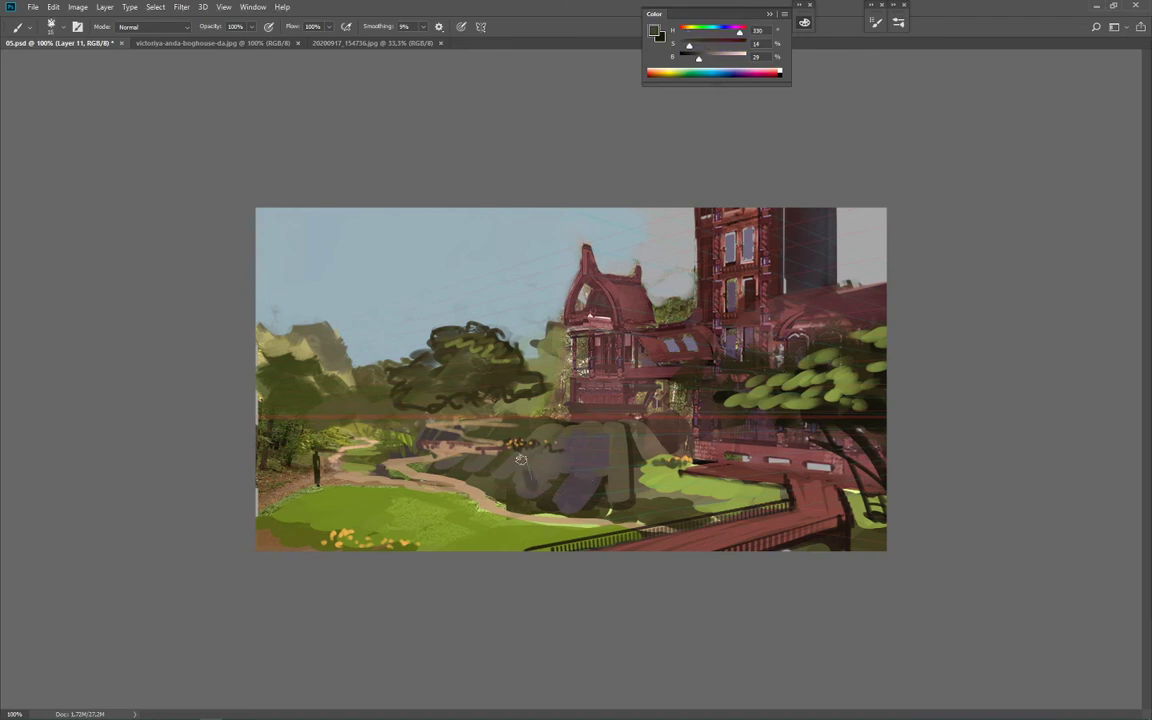
mouse_move(476, 464)
mouse_down()
mouse_move(550, 474)
mouse_move(536, 497)
mouse_move(597, 494)
mouse_move(574, 497)
mouse_move(593, 507)
mouse_move(634, 498)
mouse_move(675, 508)
mouse_move(666, 512)
mouse_move(614, 510)
mouse_move(652, 424)
mouse_up()
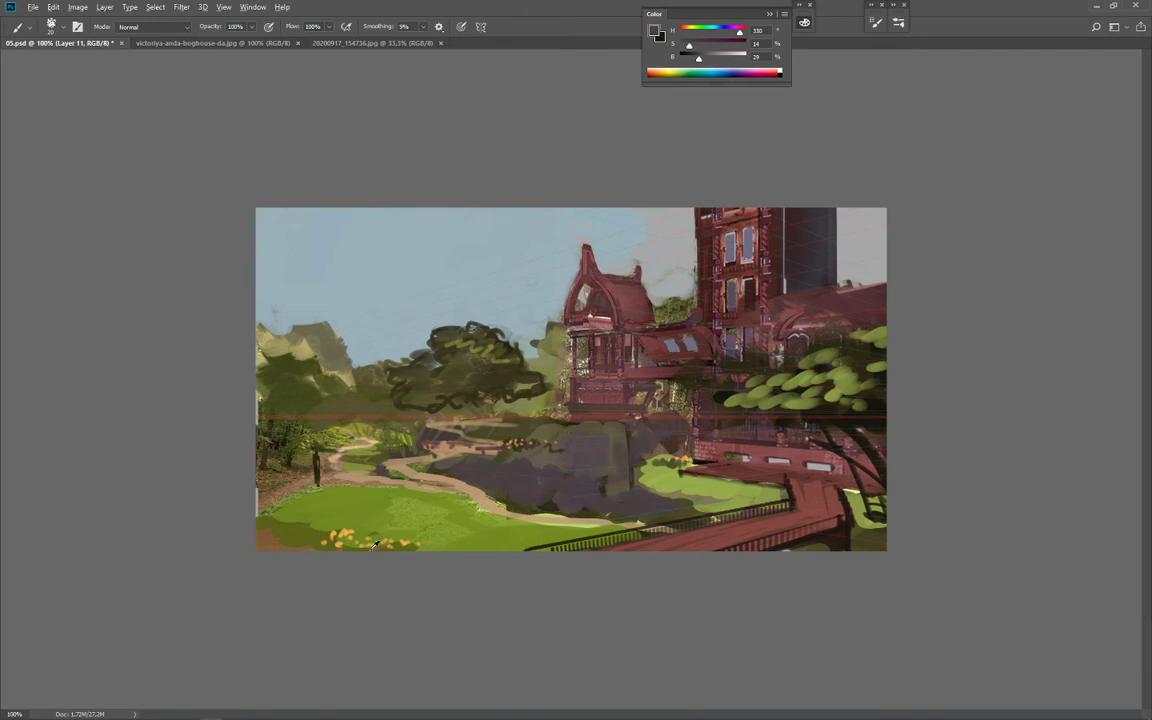
Step: Repaint the foreground lawn in ochre, warming the sampled dirt brown to hue 47, saturation 81, brightness 52
alt+click(284, 472)
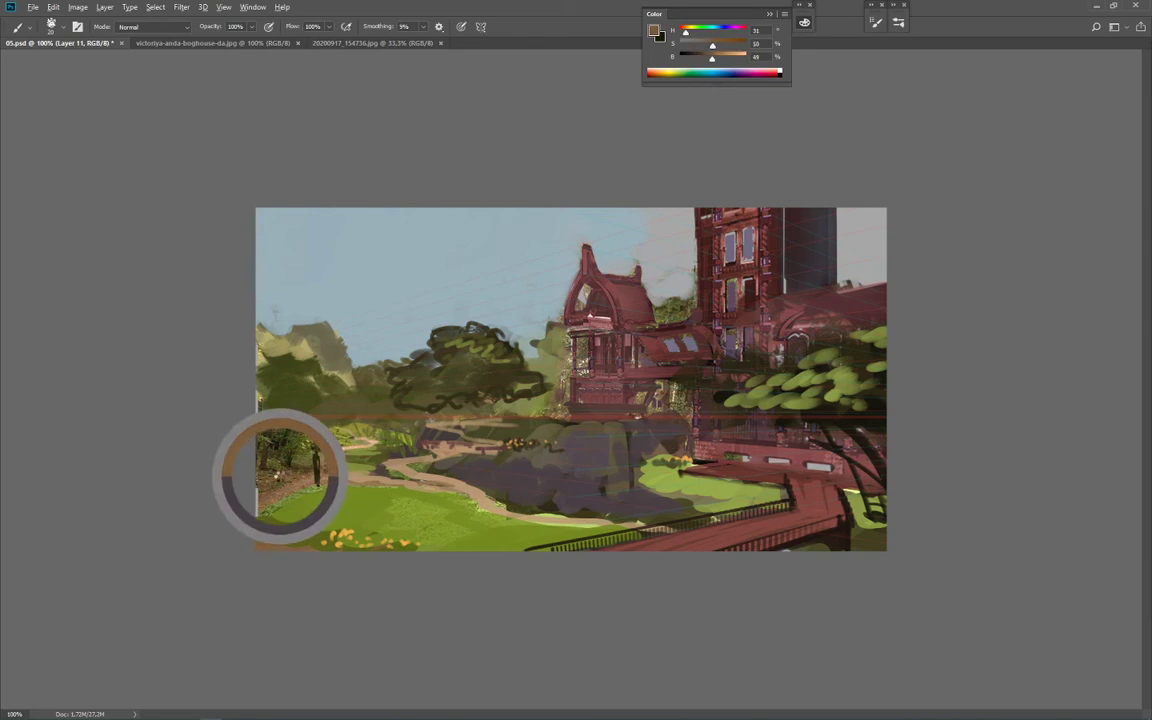
mouse_move(292, 501)
mouse_down()
mouse_move(393, 501)
mouse_move(441, 528)
mouse_up()
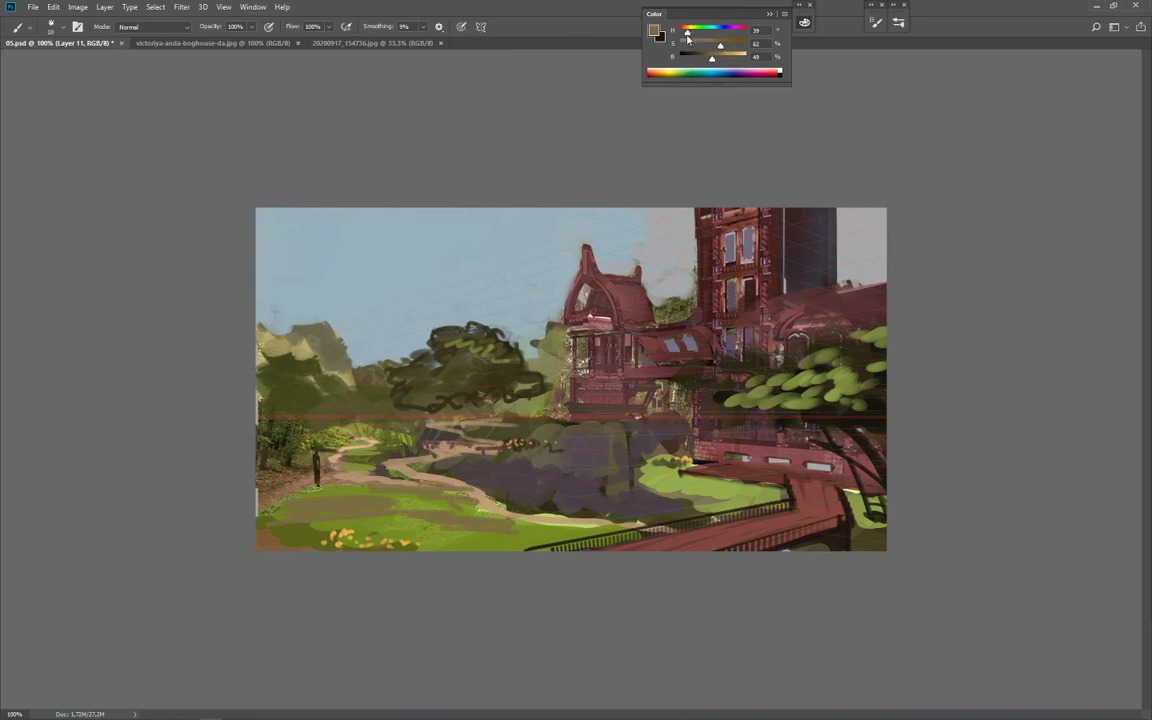
mouse_move(722, 46)
mouse_down()
mouse_move(734, 46)
mouse_move(715, 60)
mouse_up()
mouse_move(435, 494)
mouse_down()
mouse_move(372, 501)
mouse_move(445, 515)
mouse_move(385, 525)
mouse_move(468, 540)
mouse_move(400, 522)
mouse_up()
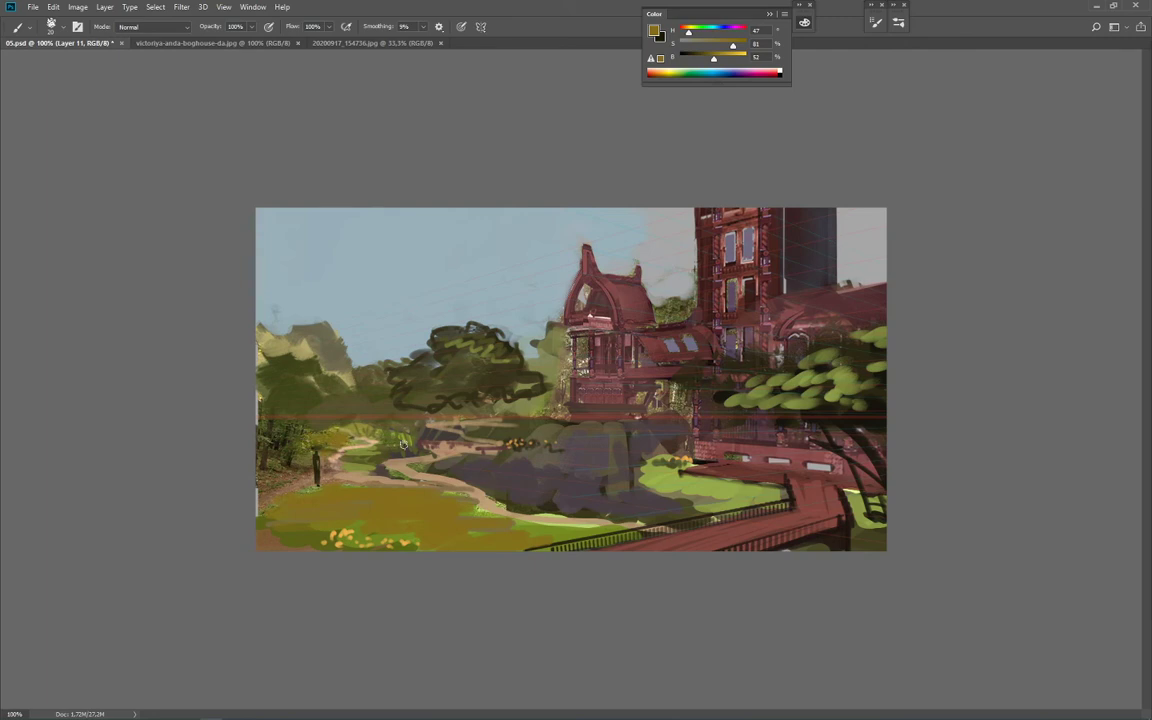
Step: Blend sampled yellow-green and ochre strokes across the foreground lawn and along its edge below the path
alt+click(349, 435)
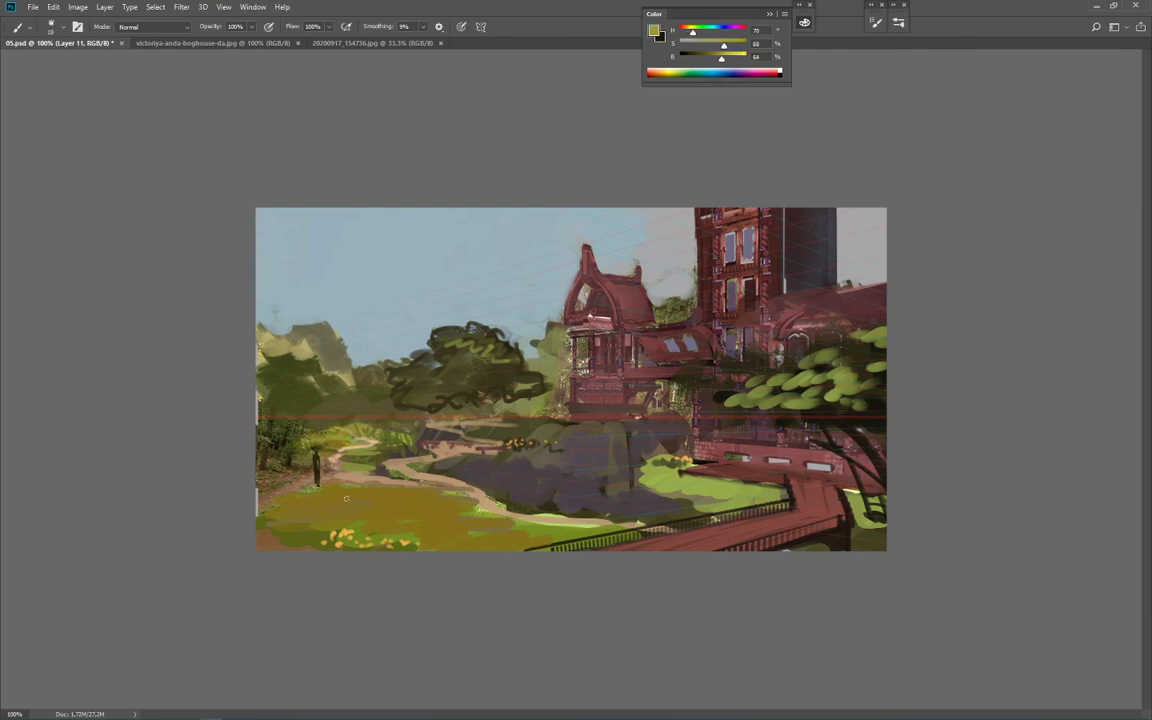
key(bracketright)
drag(346, 498, 320, 501)
mouse_move(367, 498)
mouse_down()
mouse_move(472, 497)
mouse_move(468, 506)
mouse_up()
mouse_move(447, 518)
mouse_down()
mouse_move(517, 522)
mouse_move(516, 532)
mouse_move(341, 517)
mouse_move(468, 501)
mouse_up()
alt+click(422, 517)
mouse_move(332, 501)
mouse_down()
mouse_move(445, 498)
mouse_move(509, 524)
mouse_move(454, 522)
mouse_up()
alt+click(452, 503)
drag(489, 516, 556, 532)
mouse_move(530, 531)
mouse_down()
mouse_move(589, 540)
mouse_move(591, 513)
mouse_move(574, 510)
mouse_up()
Step: Add thin olive-ochre grass strokes along the foot of the shadowed mound with a smaller brush
key(bracketleft)
drag(532, 500, 626, 515)
drag(559, 499, 616, 509)
drag(520, 489, 560, 502)
drag(569, 491, 607, 504)
Step: Tint the grass patch beside the building with ochre and shade its lower edge with a sampled dark tone
key(bracketright)
key(bracketright)
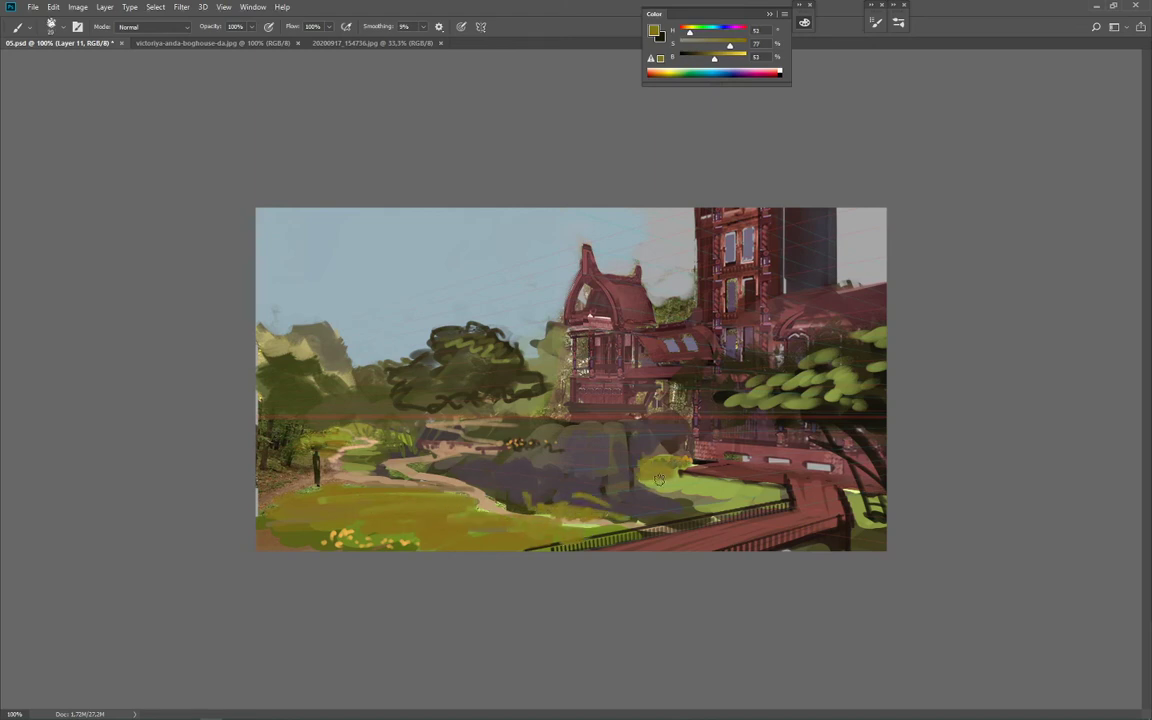
alt+click(660, 492)
drag(661, 492, 742, 503)
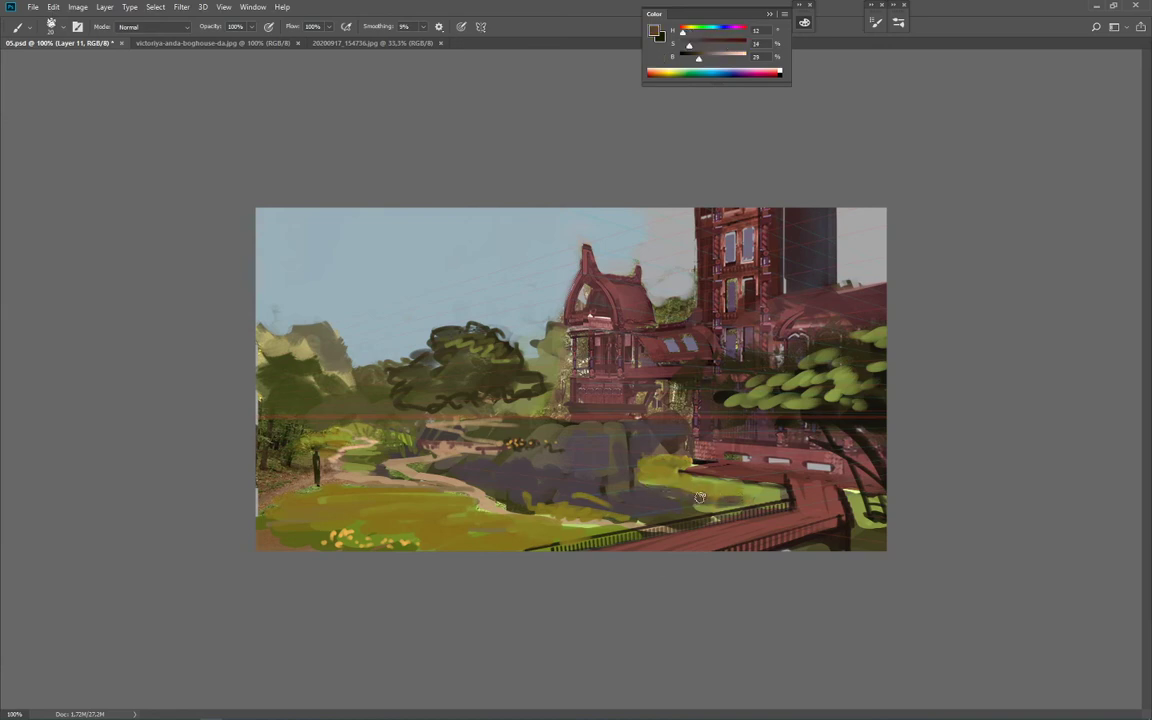
Step: Flip the whole painting horizontally to check the composition at a reduced size
key(ctrl+shift+h)
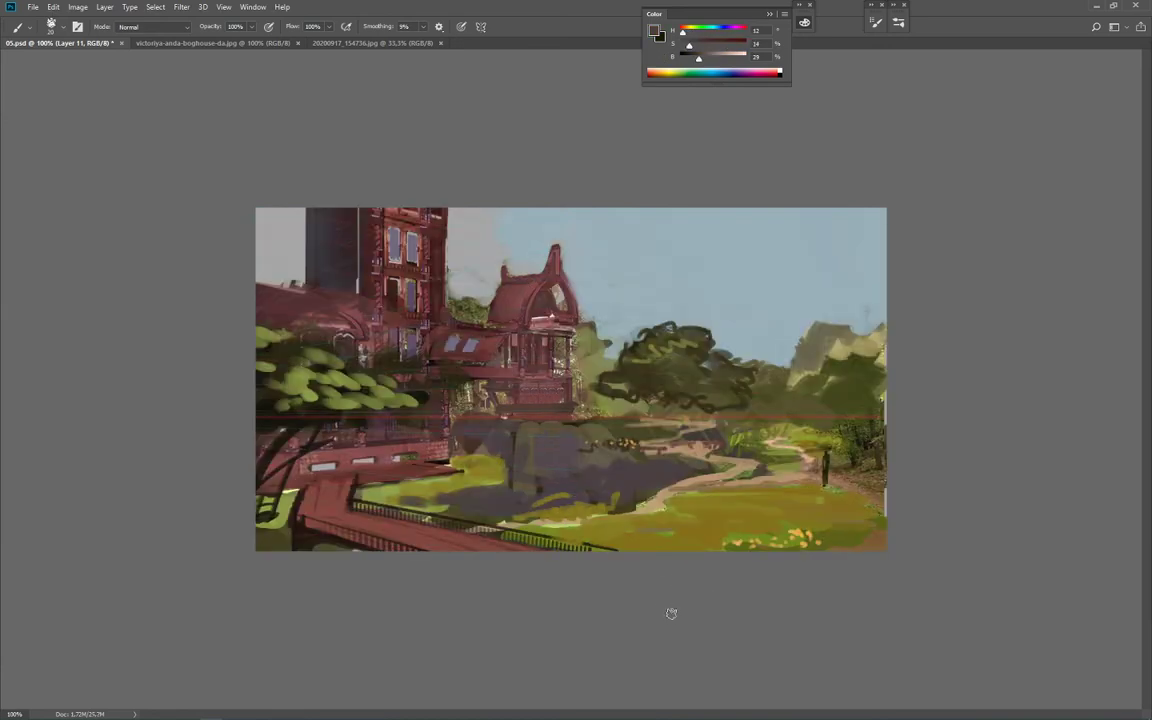
key(ctrl+minus)
key(ctrl+minus)
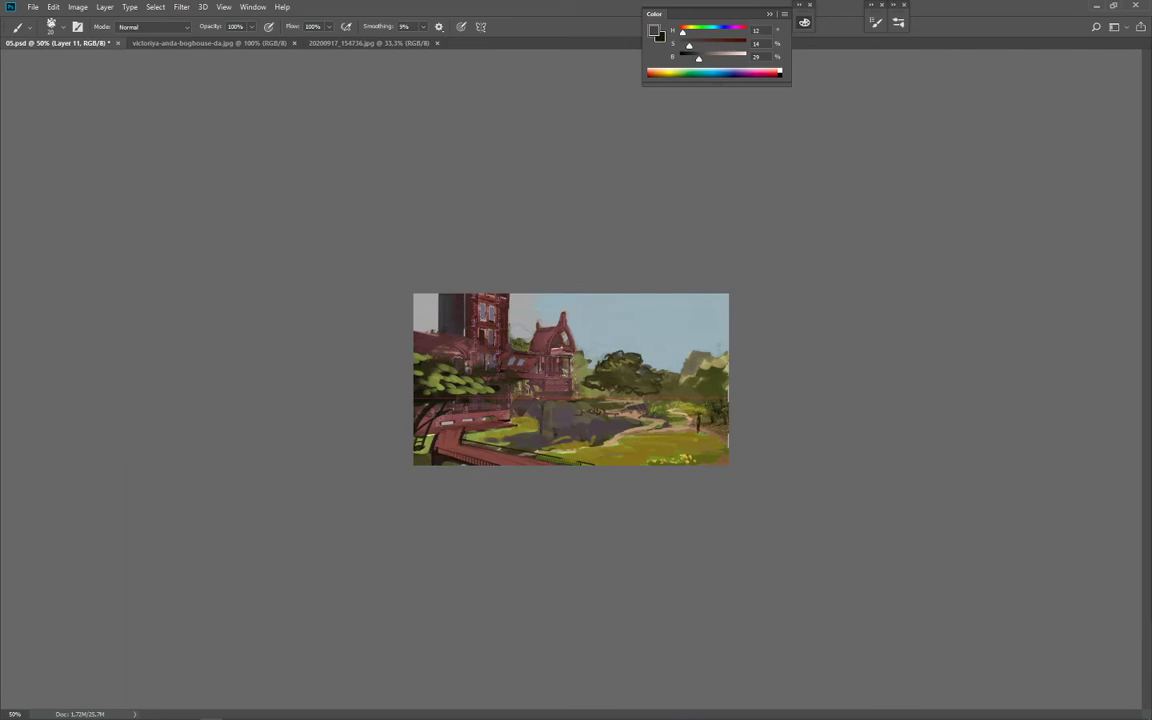
Step: Crop a thin strip off the top edge of the canvas
key(c)
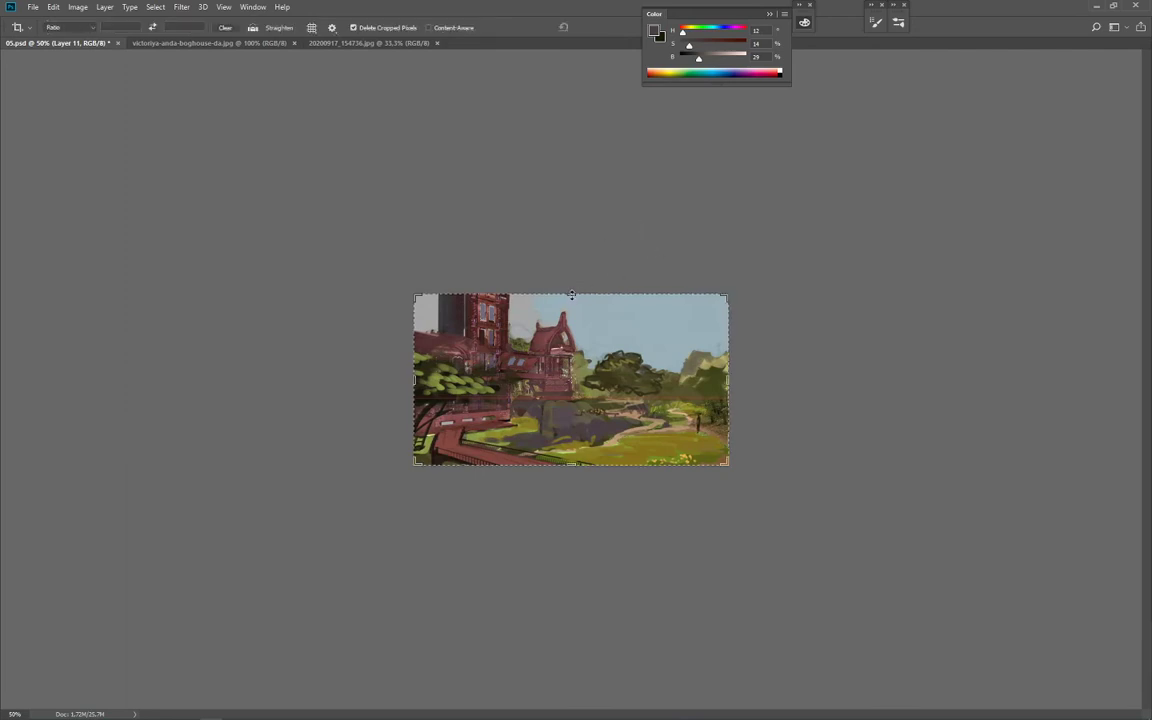
drag(571, 295, 571, 297)
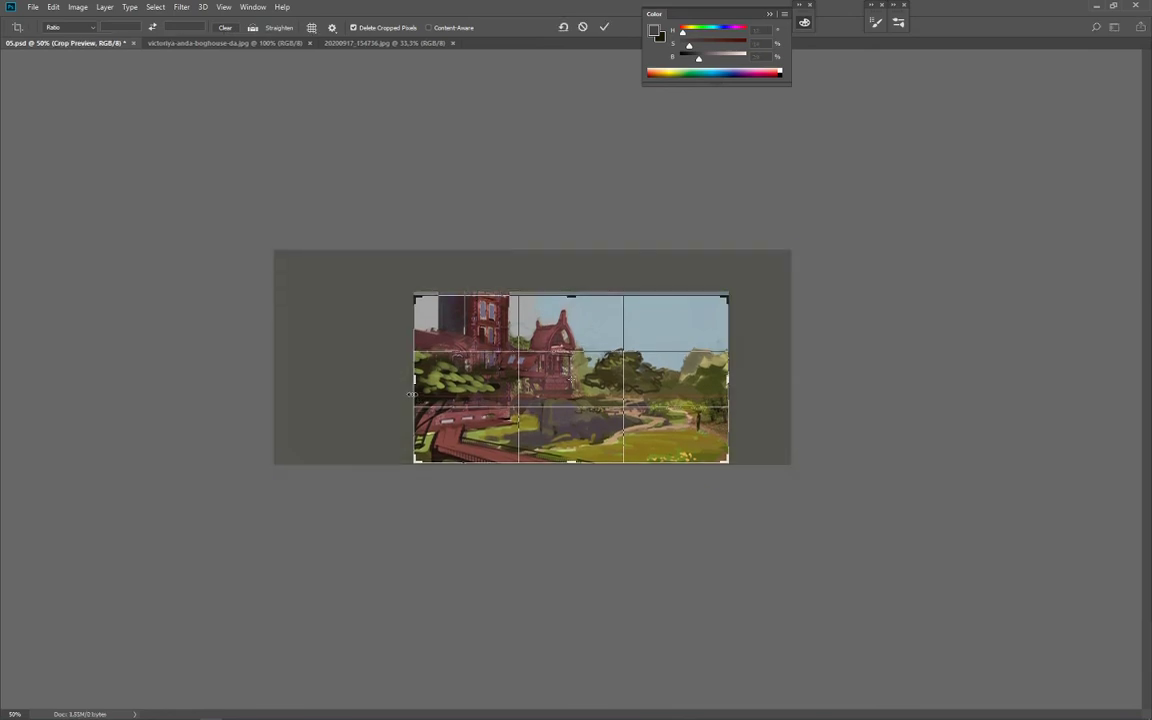
drag(411, 394, 413, 395)
key(Return)
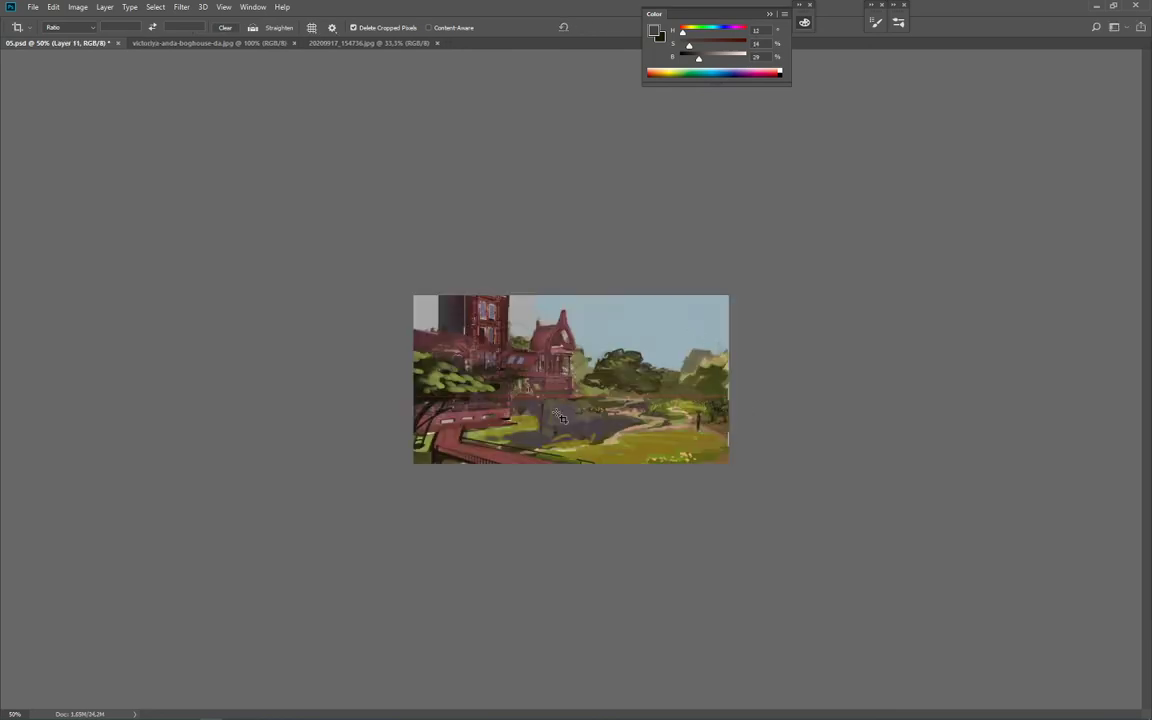
key(l)
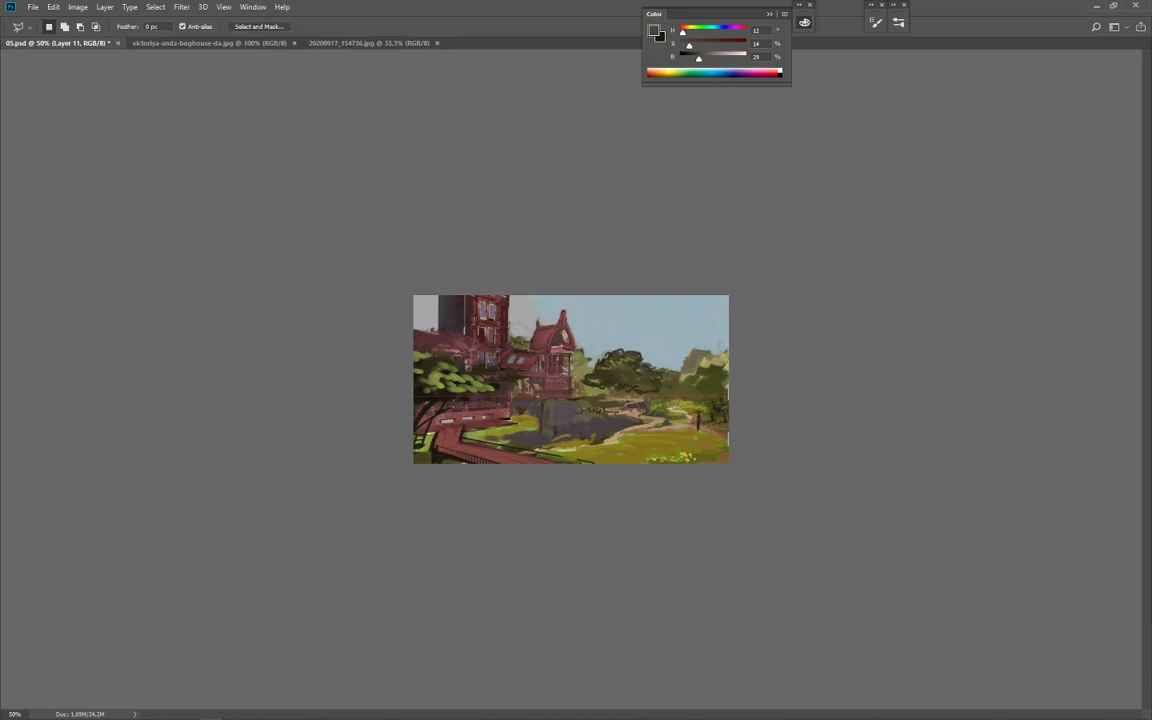
Step: Open the building design sketch Untitled-1.jpg from the Desktop folder
key(ctrl+o)
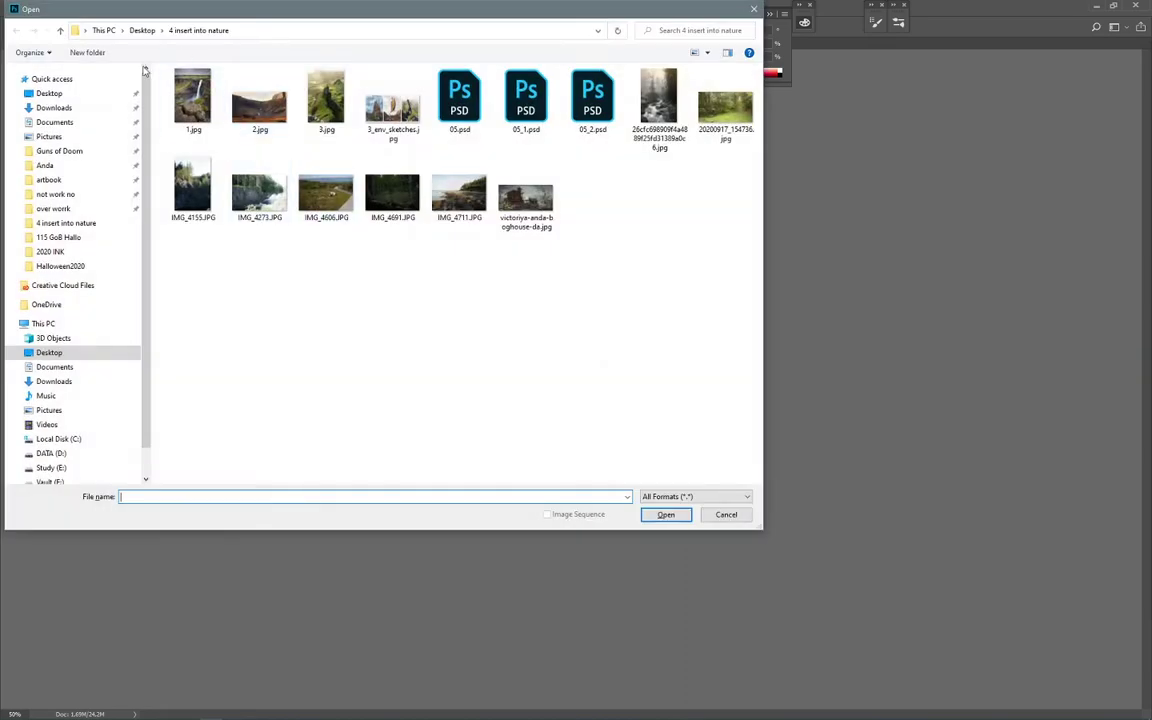
click(49, 93)
double_click(205, 235)
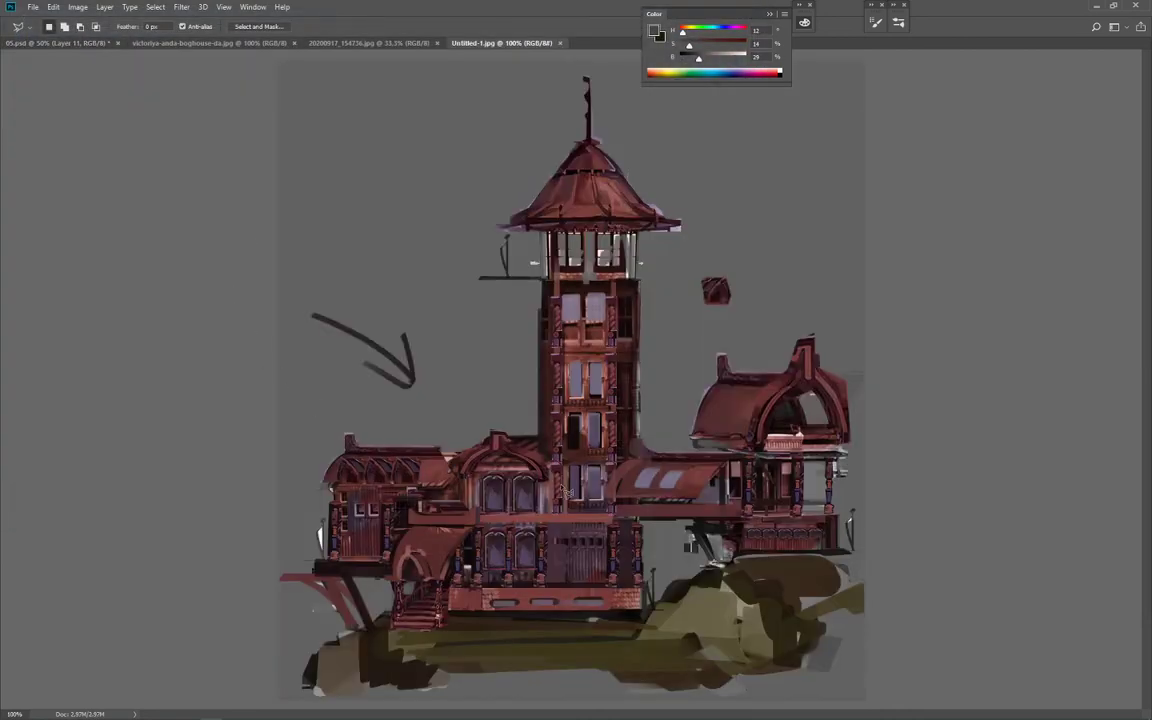
Step: Outline the sloping roof section with two skylights beside the tower with the Polygonal Lasso and copy it
click(636, 452)
click(743, 456)
click(697, 510)
click(606, 507)
click(602, 496)
click(619, 466)
click(634, 453)
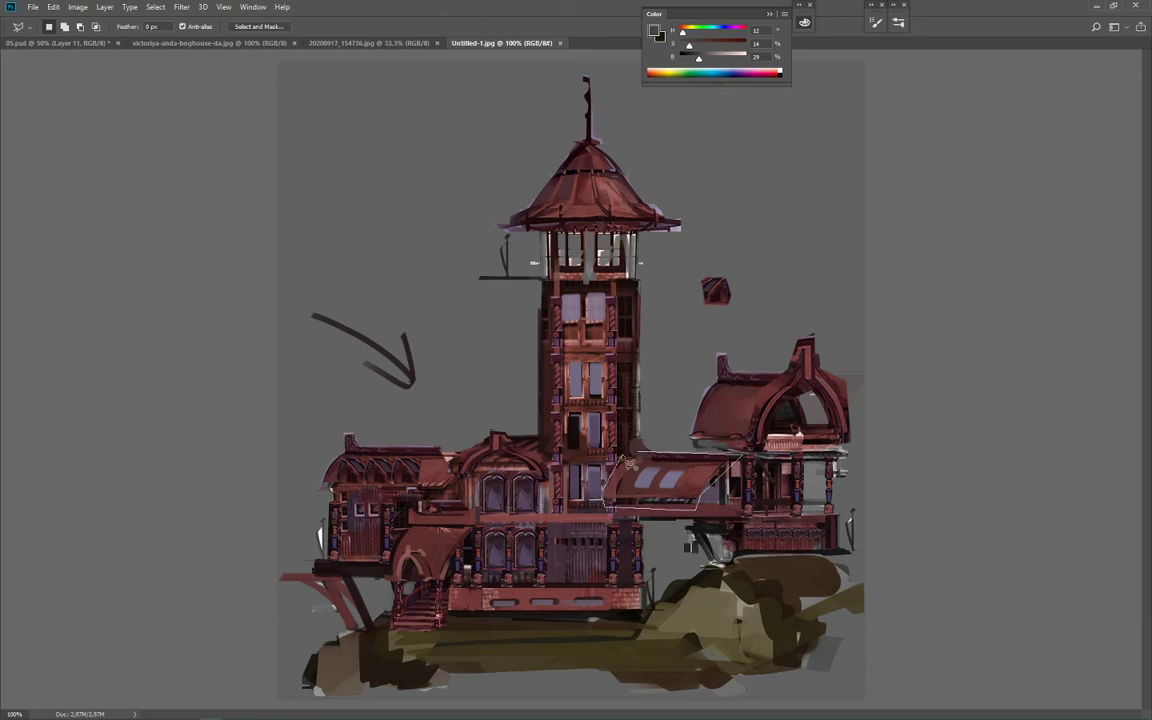
Step: Paste the roof section into 05.psd, flip it horizontally and fit it roughly between the tower and the pavilion
click(63, 42)
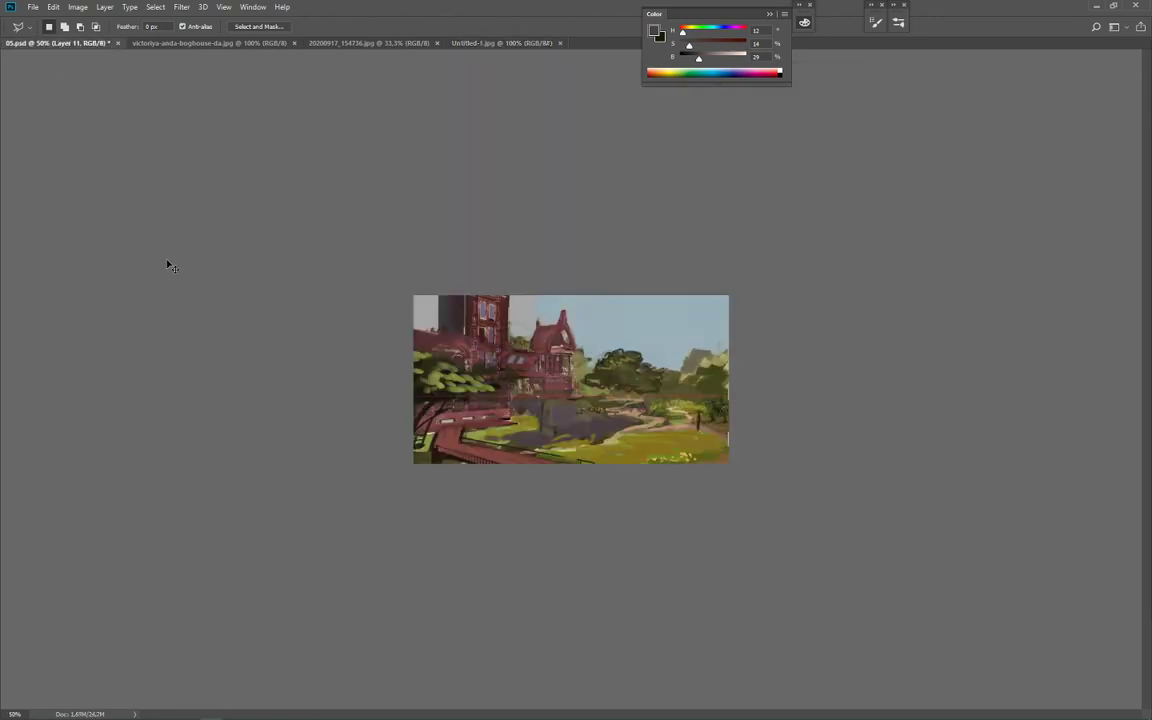
key(ctrl+v)
key(ctrl+t)
right_click(586, 384)
click(621, 533)
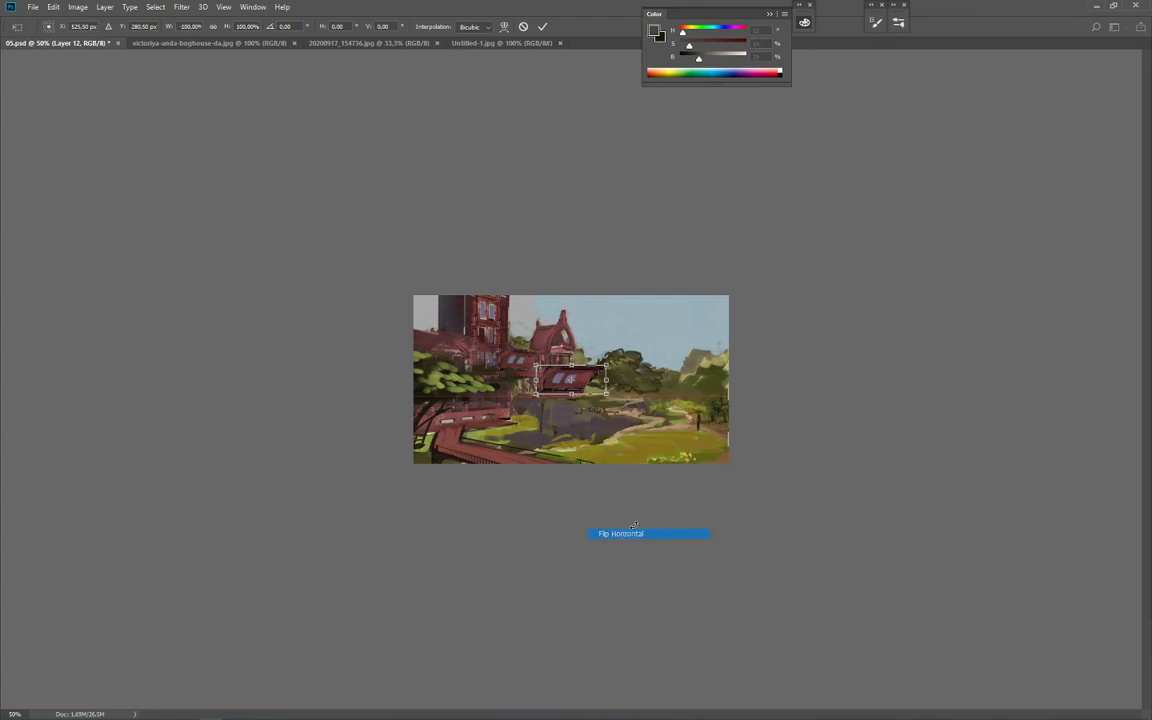
mouse_move(536, 366)
mouse_down()
mouse_move(604, 391)
mouse_move(529, 363)
mouse_up()
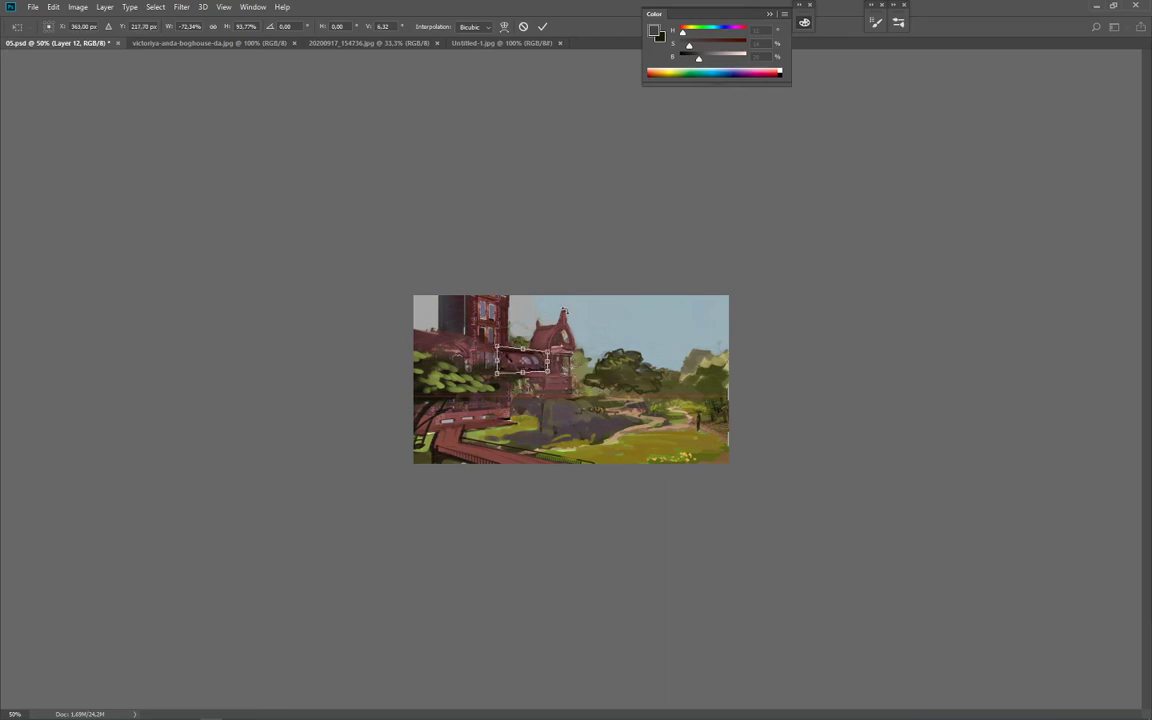
Step: Shrink and skew the pasted roof to match the perspective lines, and place it against the pavilion
key(ctrl+plus)
key(ctrl+plus)
key(ctrl+plus)
drag(658, 478, 848, 581)
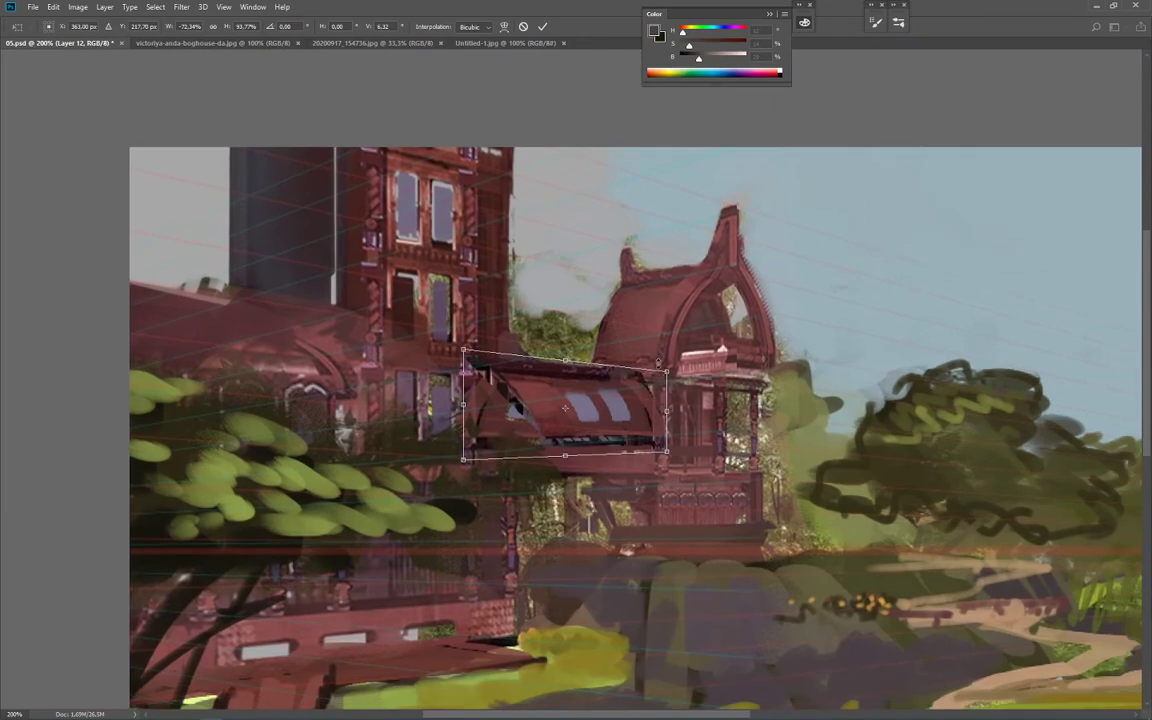
drag(671, 368, 641, 379)
drag(493, 396, 491, 387)
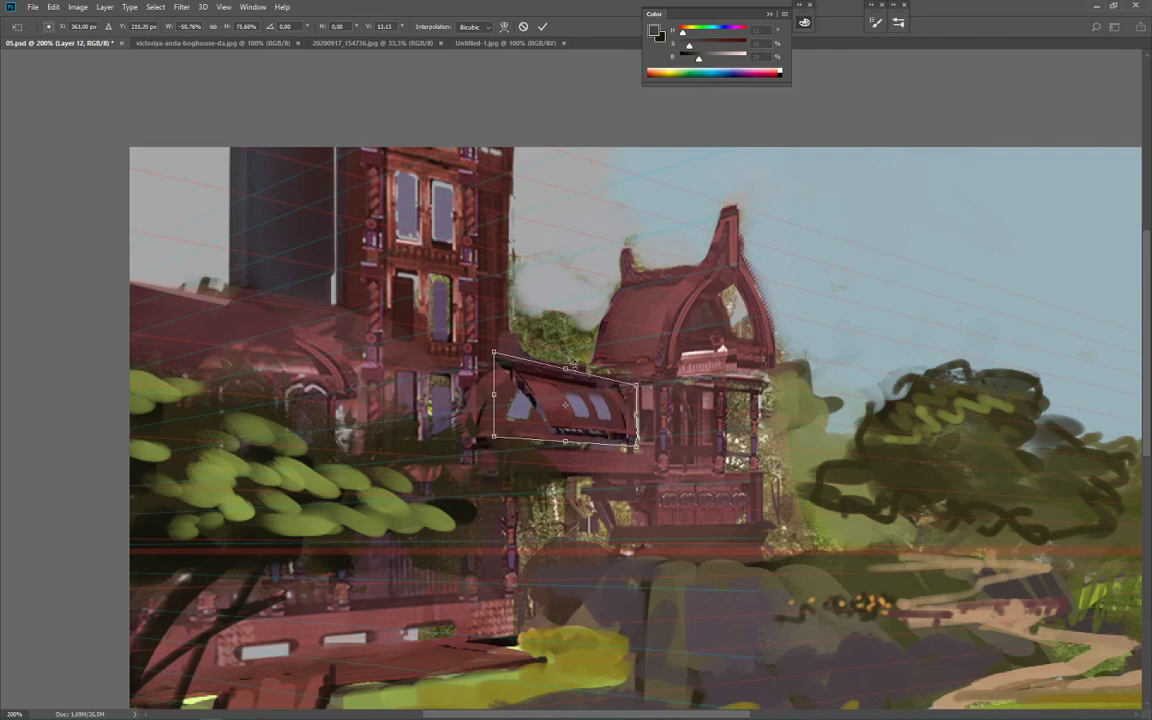
mouse_move(616, 415)
mouse_down()
mouse_move(633, 343)
mouse_move(630, 418)
mouse_up()
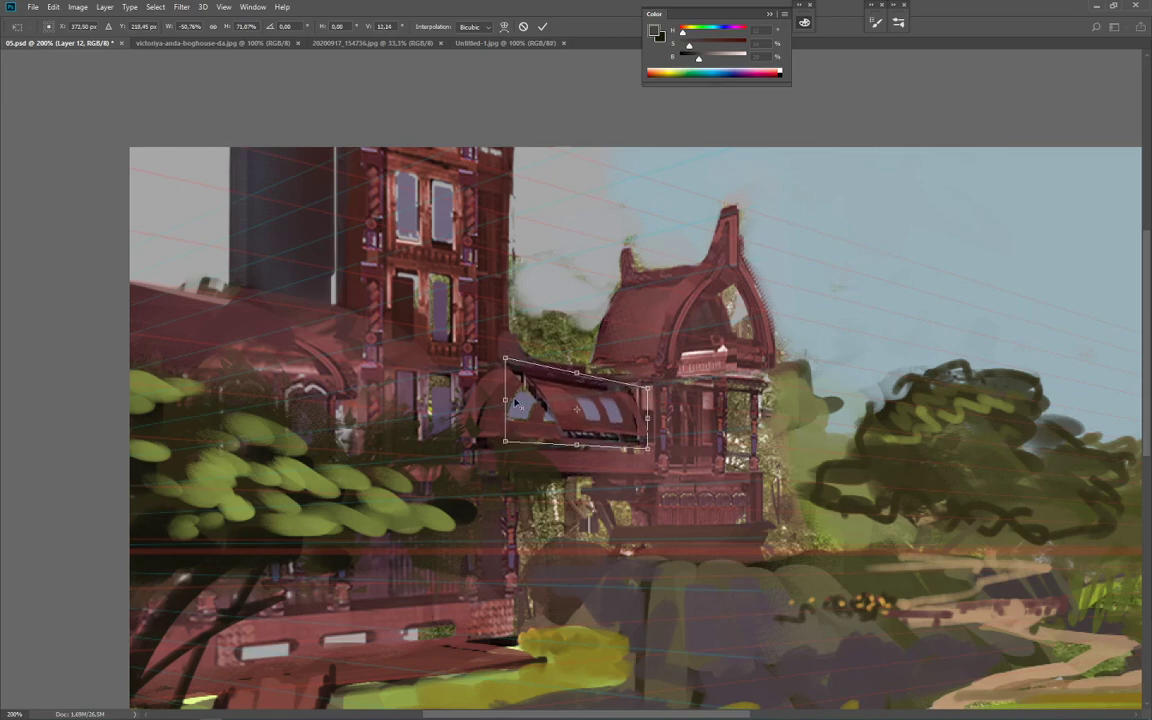
key(Return)
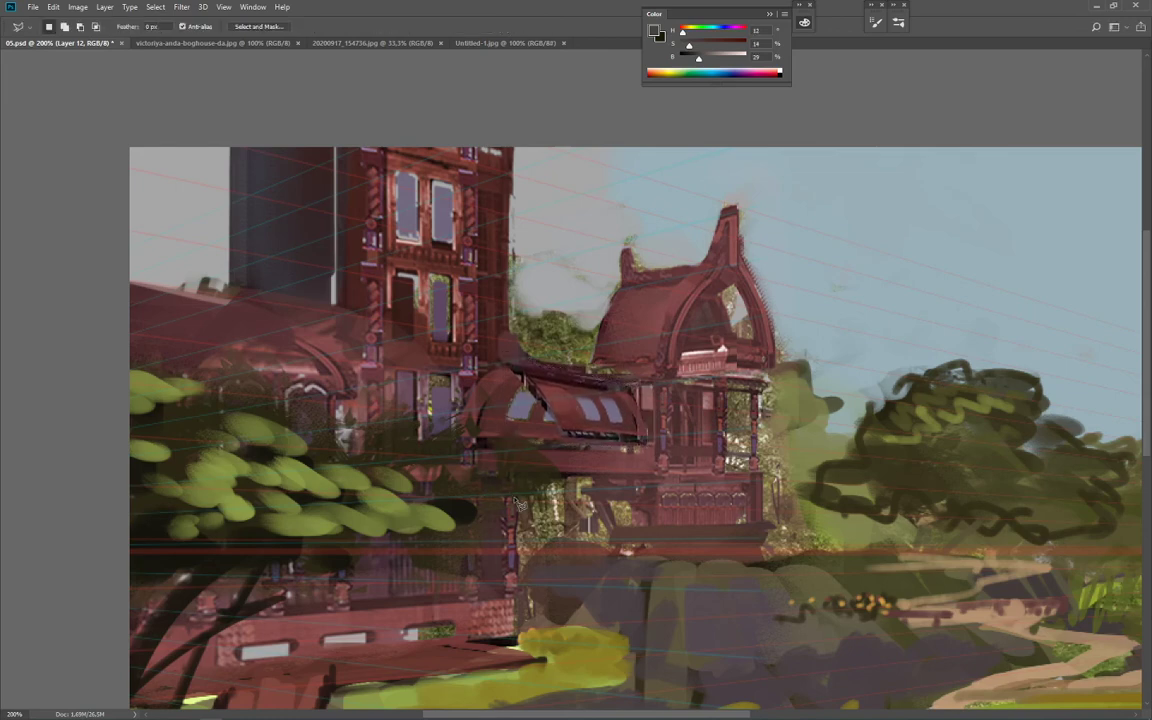
Step: Paint small touches in colours sampled from the building where the new roof meets the tower
key(b)
alt+click(512, 395)
key(bracketleft)
key(bracketleft)
mouse_move(499, 372)
mouse_down()
mouse_move(501, 469)
mouse_move(489, 363)
mouse_up()
alt+click(480, 445)
mouse_move(490, 459)
mouse_down()
mouse_move(492, 336)
mouse_move(486, 460)
mouse_up()
Step: Paint dark strokes along the tower's side edges and sampled red-brown strokes on its upper ledge
drag(356, 427, 343, 121)
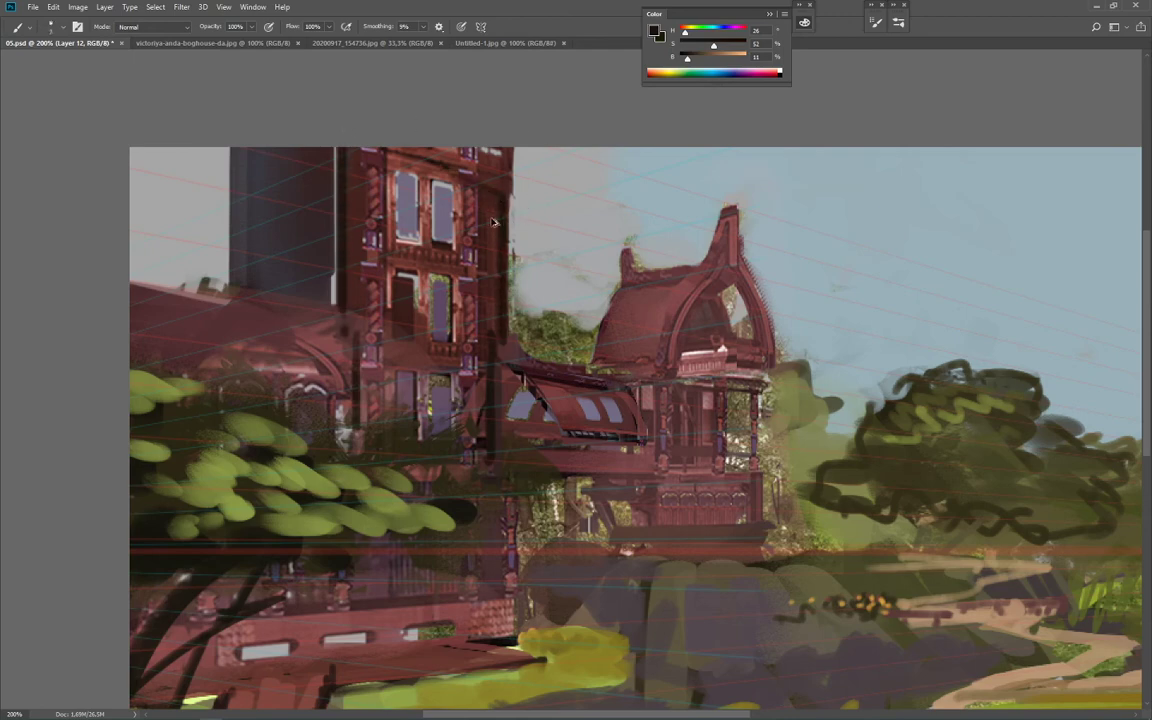
drag(513, 190, 514, 148)
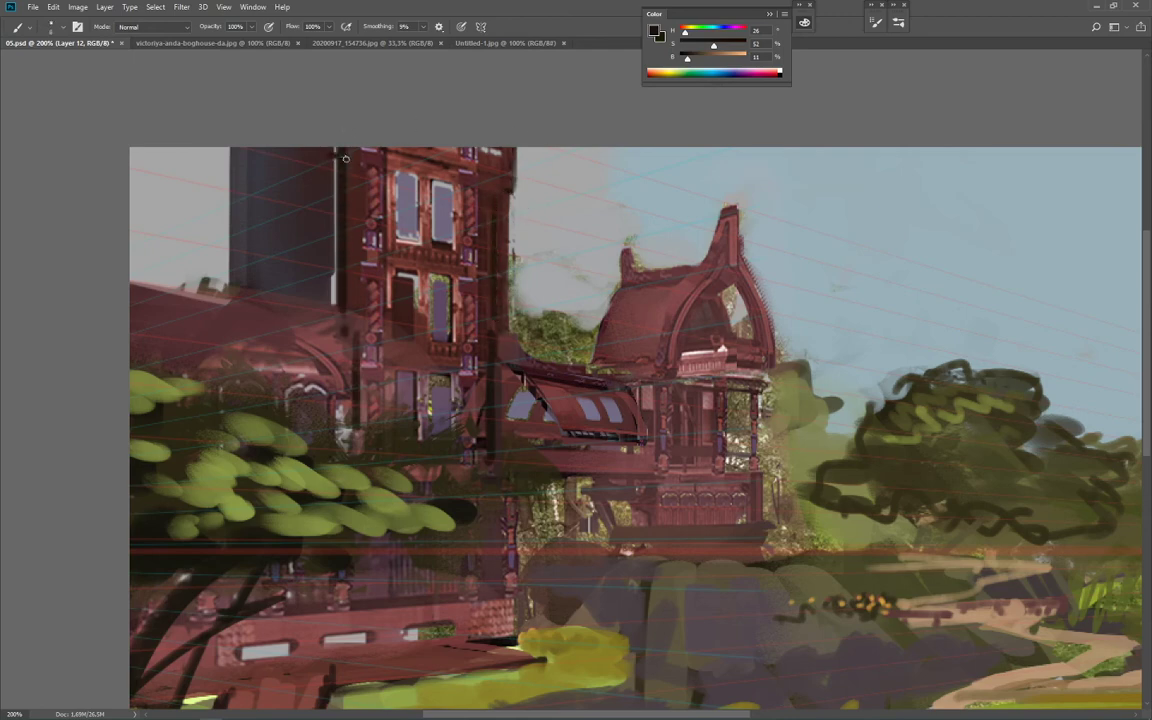
alt+click(404, 158)
drag(340, 152, 502, 183)
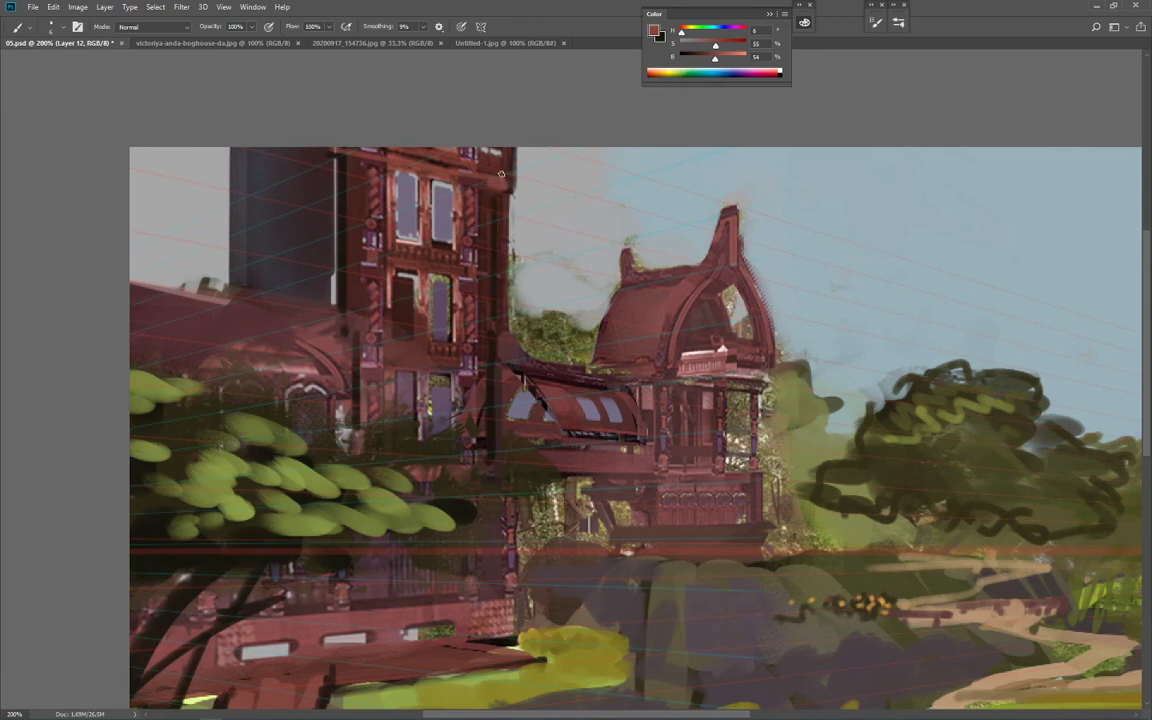
Step: Sketch a wavy dark outline around the crown of the foreground tree using a dark colour sampled from its foliage
drag(513, 448, 495, 422)
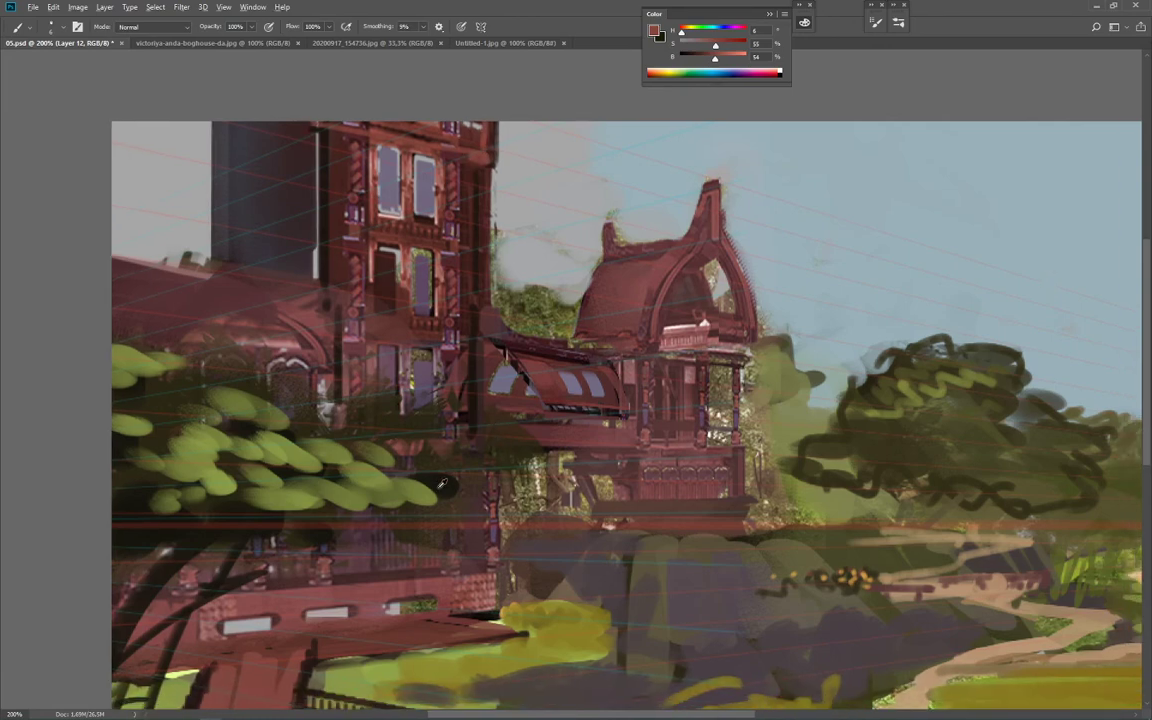
alt+click(441, 483)
mouse_move(105, 333)
mouse_down()
mouse_move(203, 349)
mouse_move(218, 323)
mouse_move(253, 367)
mouse_move(276, 379)
mouse_move(281, 367)
mouse_move(283, 402)
mouse_move(350, 403)
mouse_up()
mouse_move(310, 362)
mouse_down()
mouse_move(360, 355)
mouse_move(405, 400)
mouse_move(501, 454)
mouse_move(545, 451)
mouse_move(456, 490)
mouse_up()
drag(546, 507, 649, 349)
mouse_move(548, 339)
mouse_down()
mouse_move(538, 377)
mouse_move(485, 359)
mouse_move(444, 374)
mouse_move(343, 349)
mouse_up()
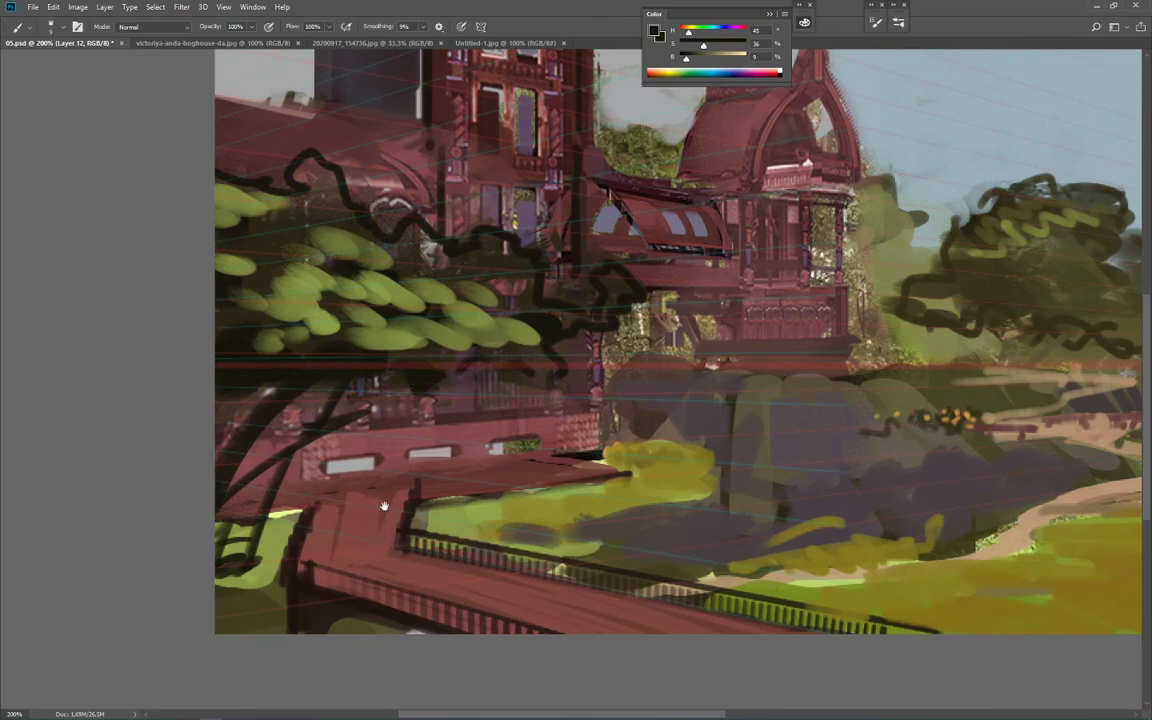
Step: Lasso the leafy bush in the left part of the forest photo 20200917_154736.jpg and copy it
drag(810, 337, 571, 407)
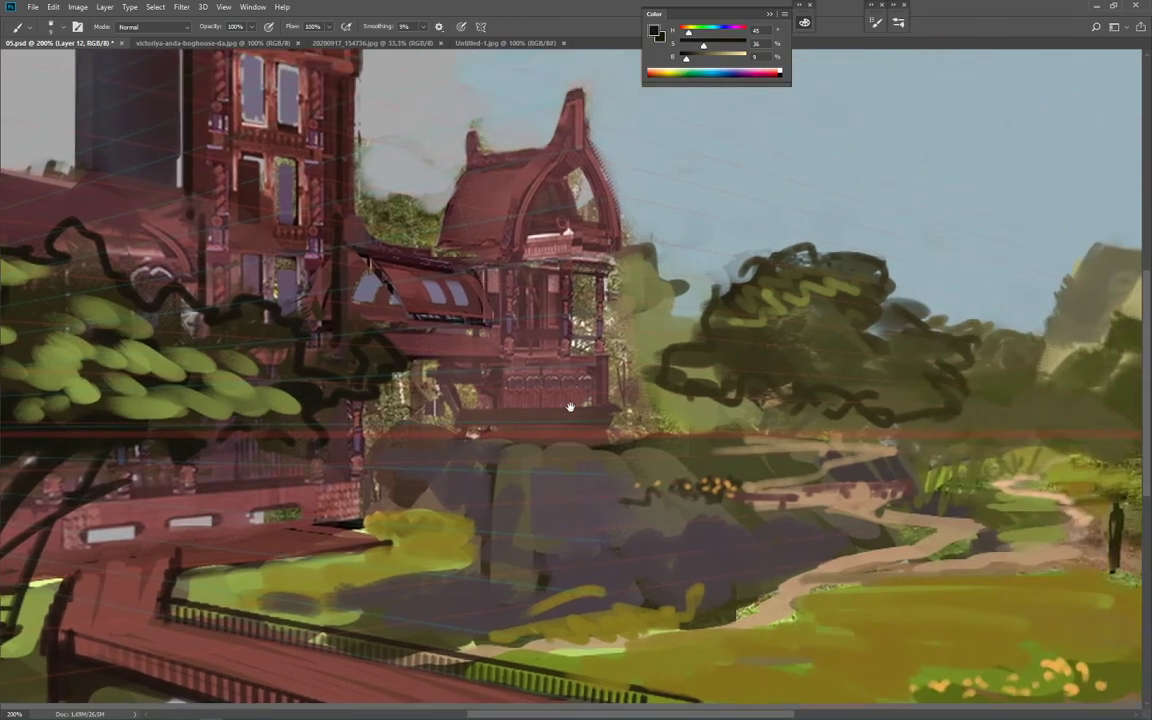
click(375, 43)
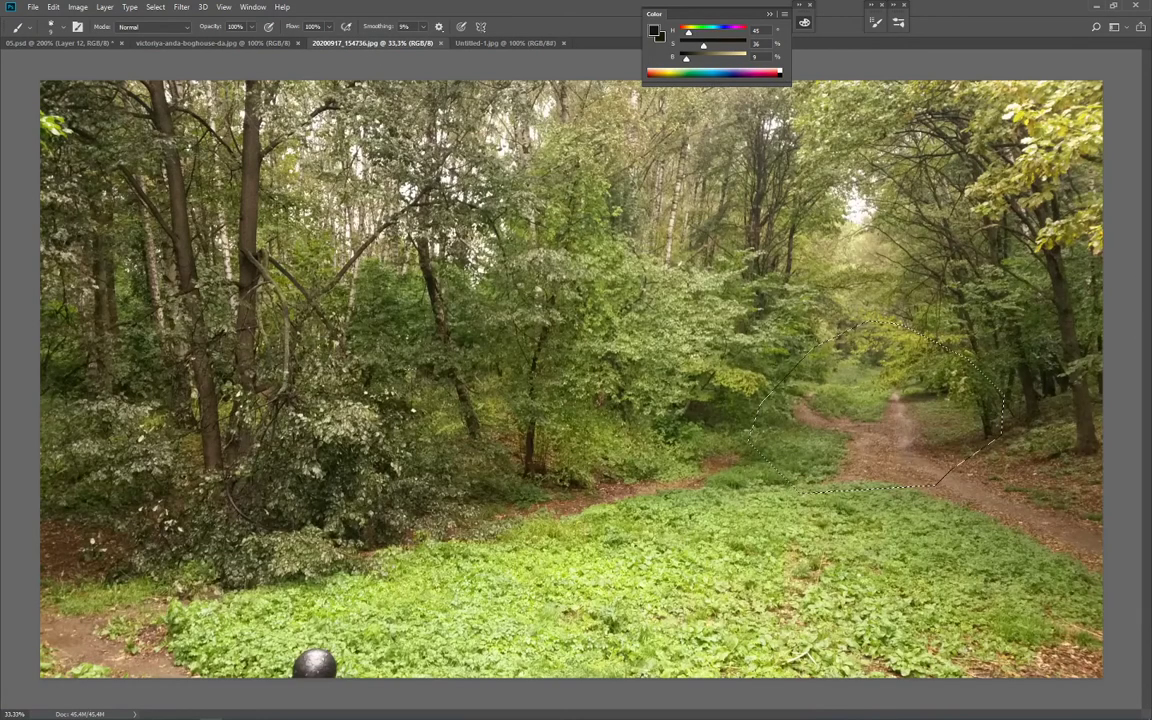
key(l)
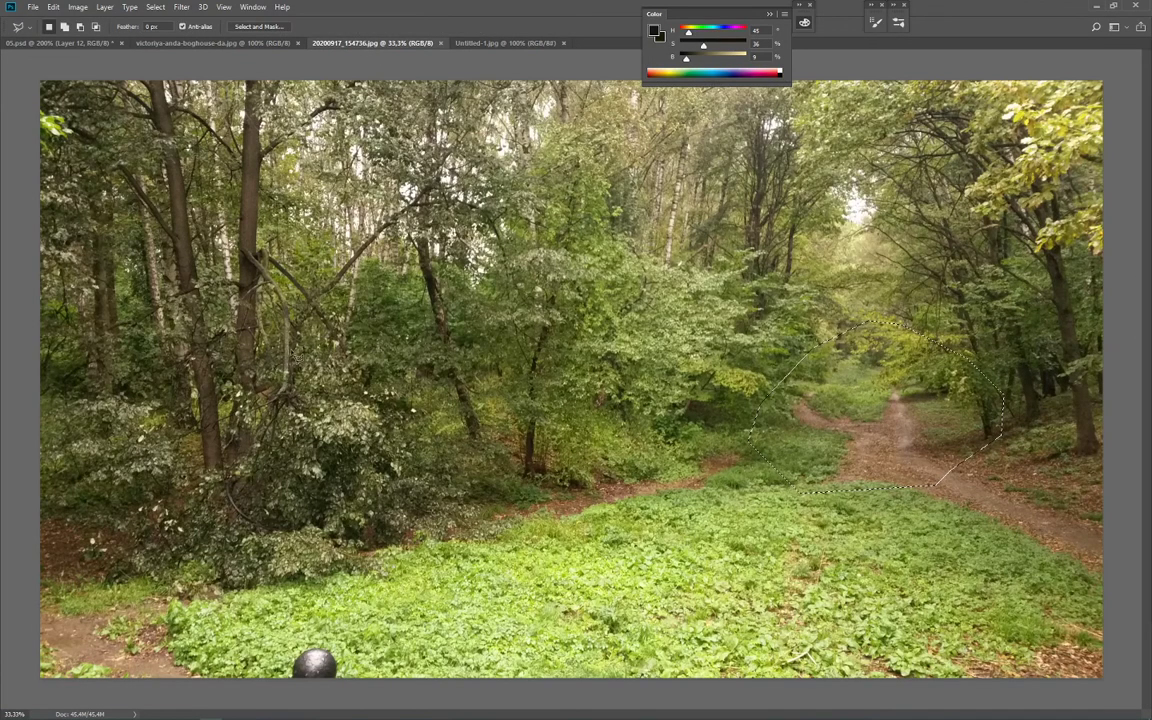
mouse_move(268, 321)
mouse_down()
mouse_move(262, 300)
mouse_move(246, 368)
mouse_move(200, 400)
mouse_move(158, 530)
mouse_up()
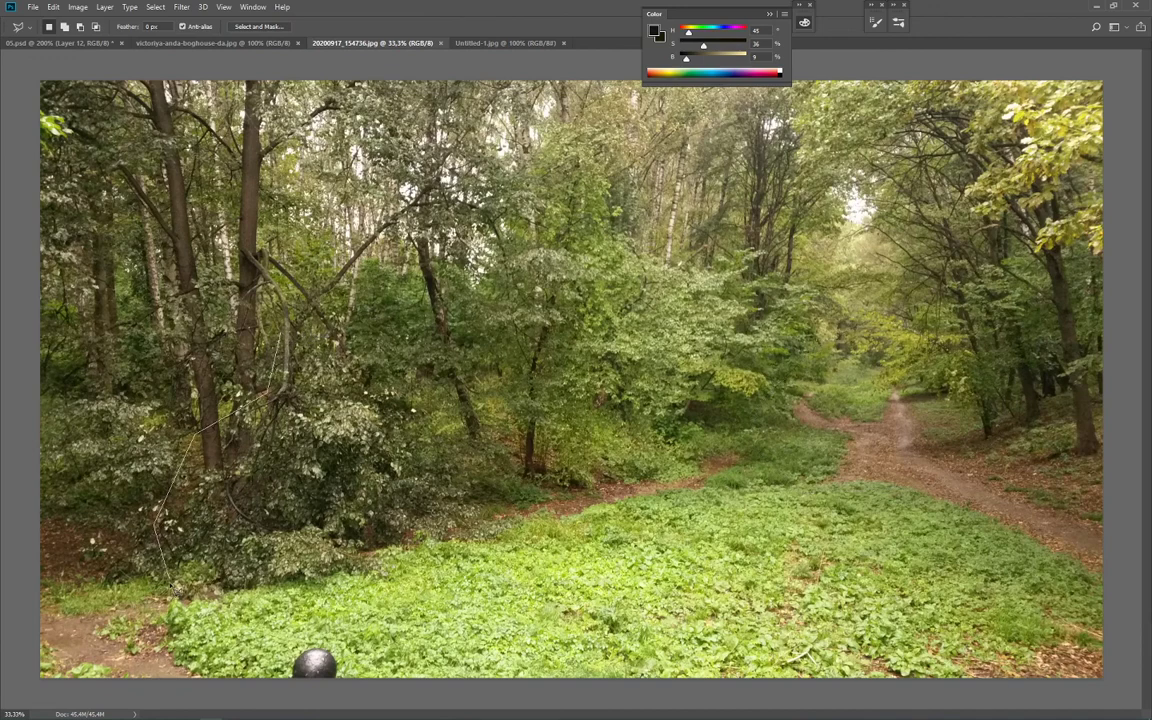
mouse_move(175, 590)
mouse_down()
mouse_move(310, 582)
mouse_move(445, 522)
mouse_move(380, 365)
mouse_move(420, 392)
mouse_move(322, 305)
mouse_move(387, 324)
mouse_up()
Step: Paste the foliage into 05.psd, scale it to about 32%, rotate it and place it over the foreground tree
click(60, 43)
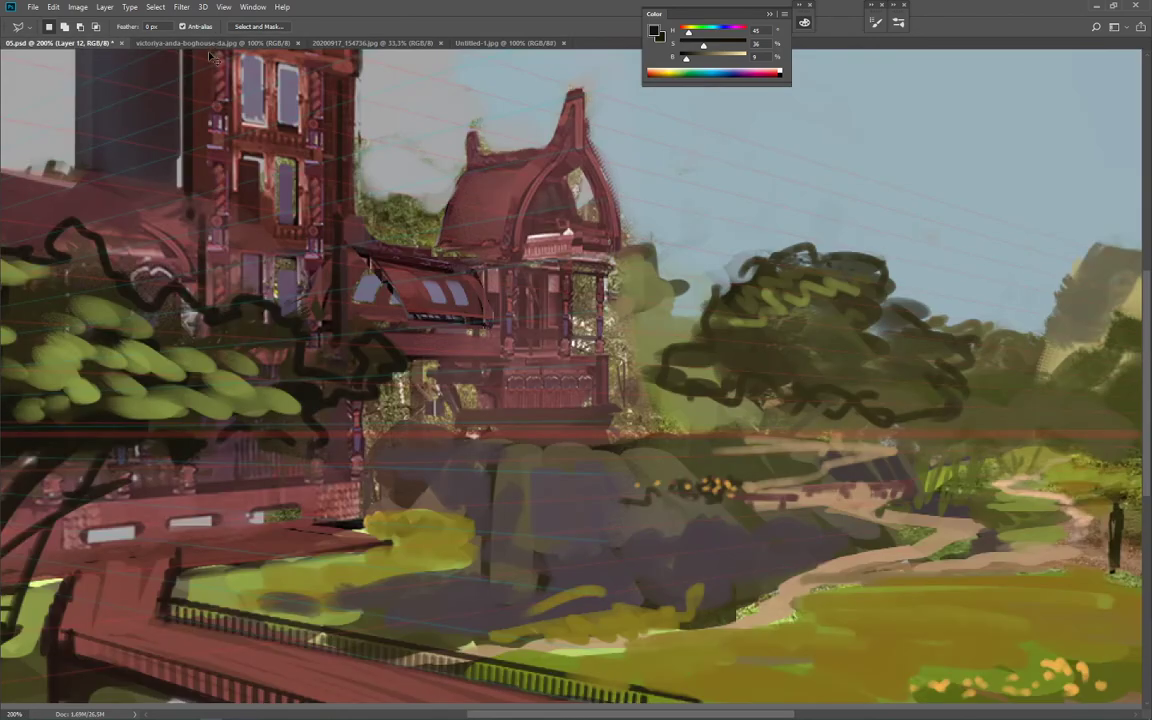
key(ctrl+minus)
key(ctrl+minus)
key(ctrl+v)
key(ctrl+t)
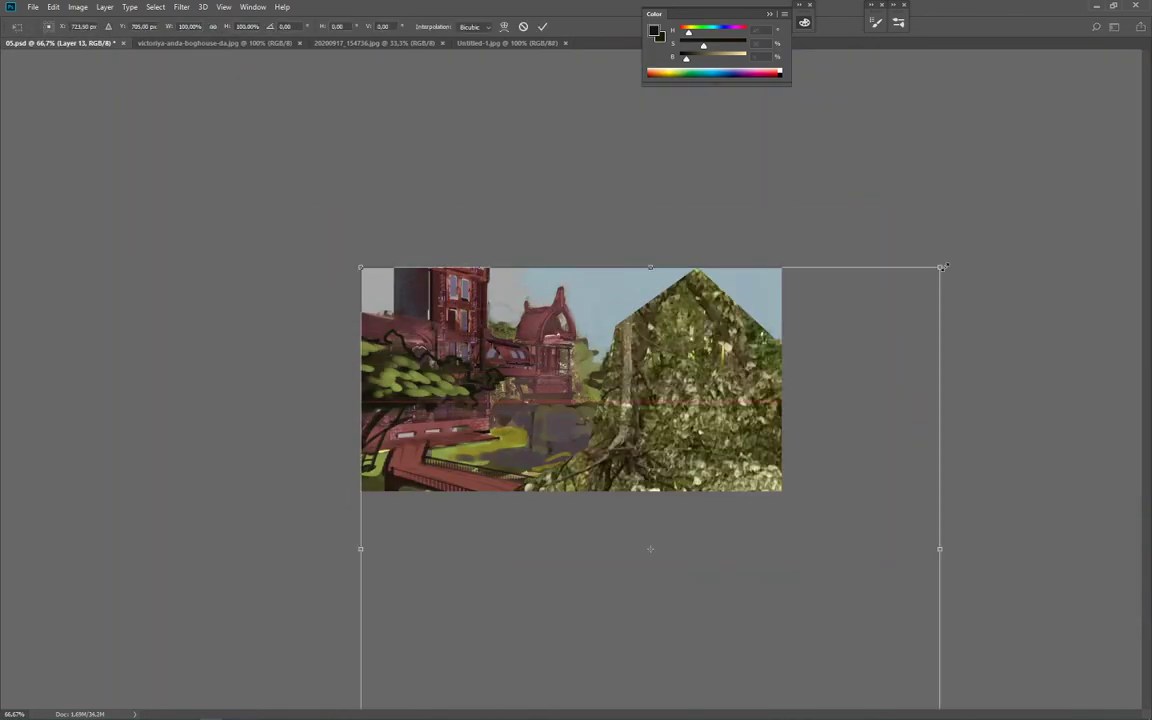
drag(942, 267, 745, 459)
drag(728, 537, 487, 401)
drag(547, 438, 552, 344)
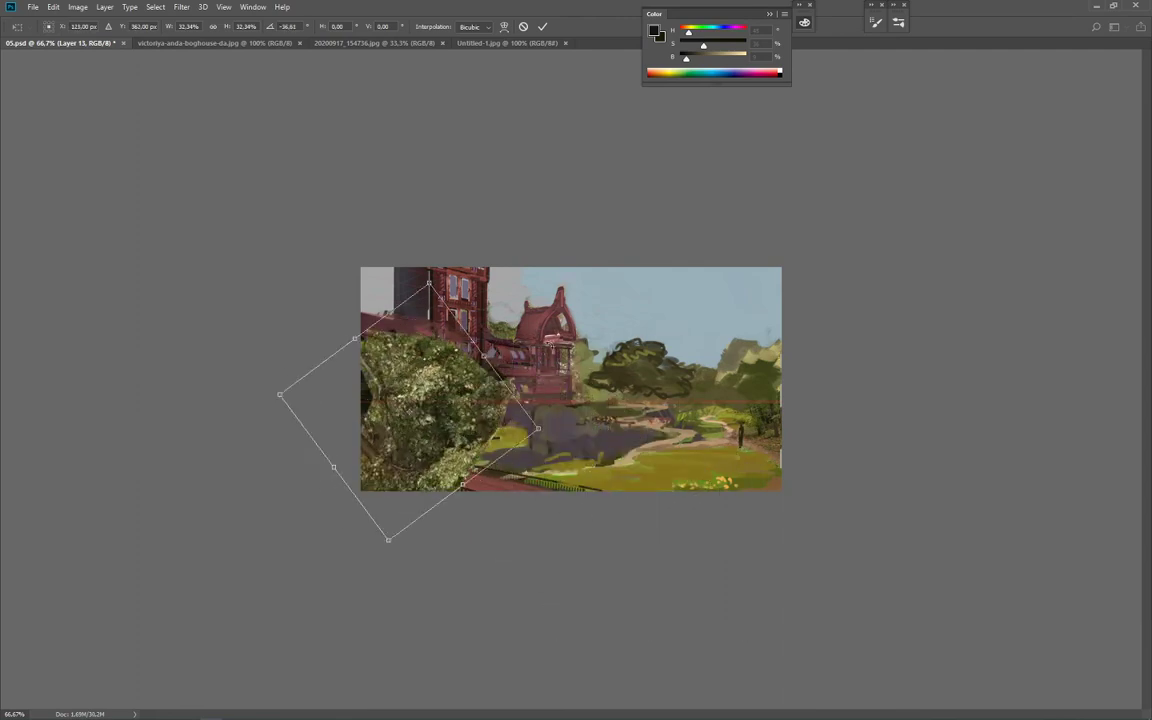
Step: Rotate, skew and reposition the pasted foliage to follow the foreground tree's crown, and apply the transform
drag(434, 267, 398, 265)
drag(495, 354, 575, 418)
drag(508, 447, 490, 393)
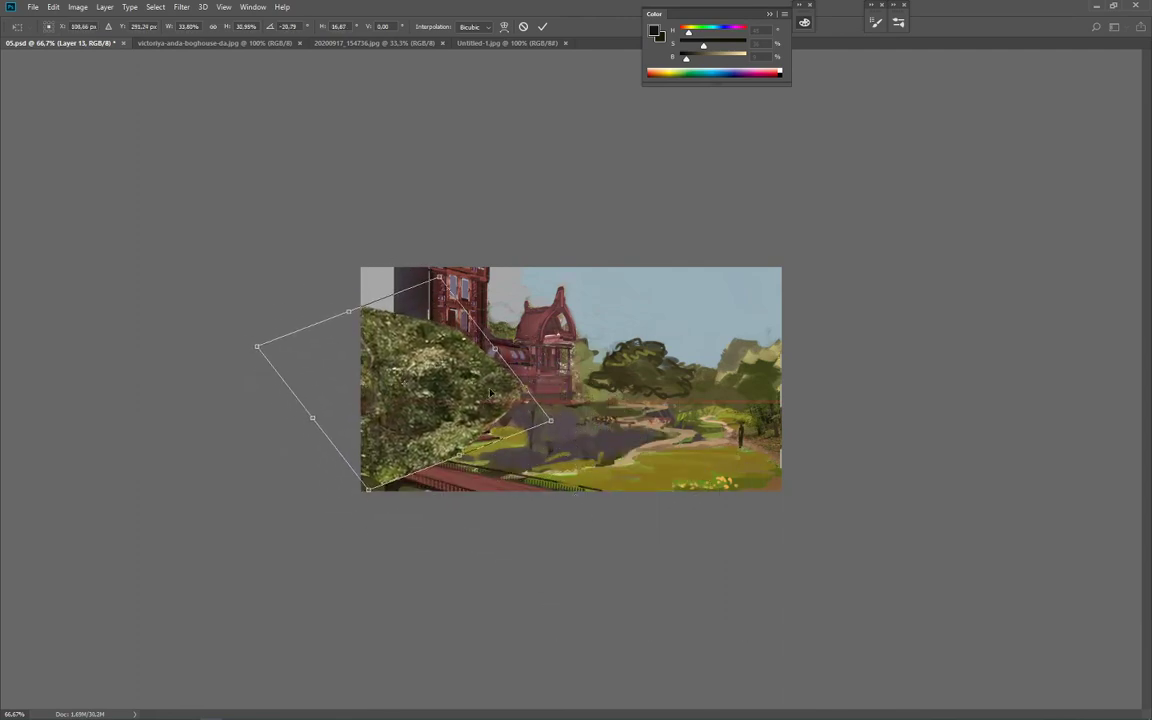
key(Return)
Step: Switch to the Eraser tool and darken the pasted foliage by lowering its midtones with Curves
key(e)
right_click(569, 412)
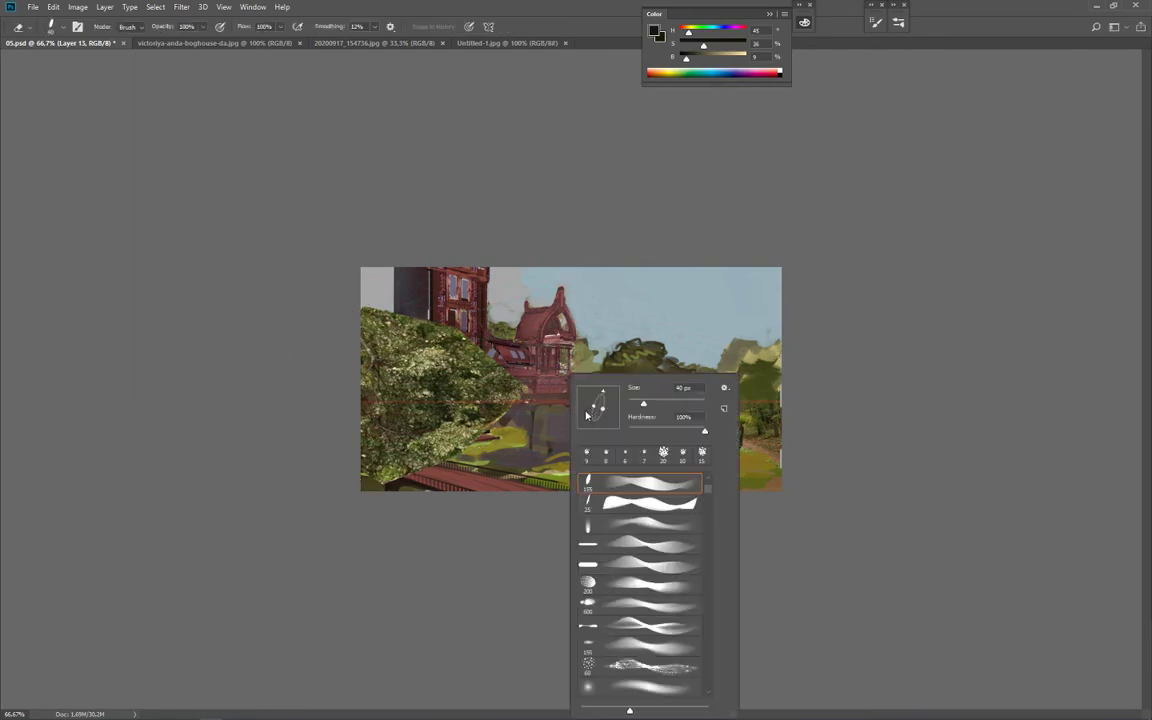
key(Escape)
key(ctrl+m)
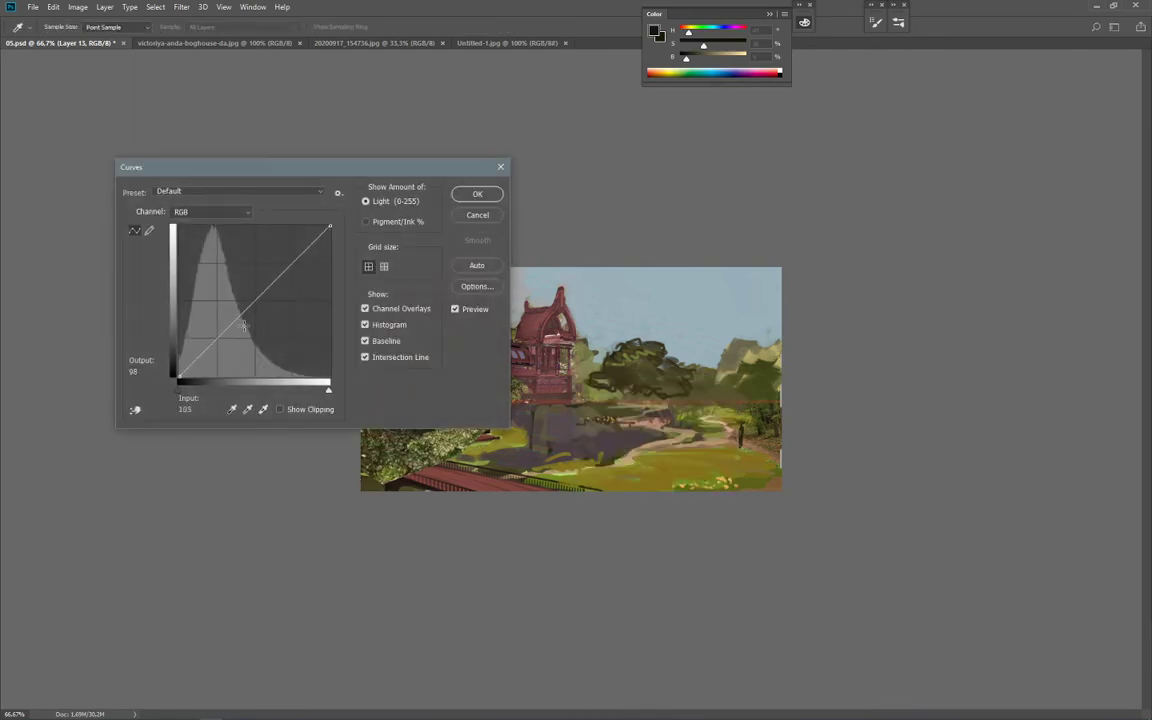
drag(243, 326, 247, 335)
drag(378, 170, 920, 150)
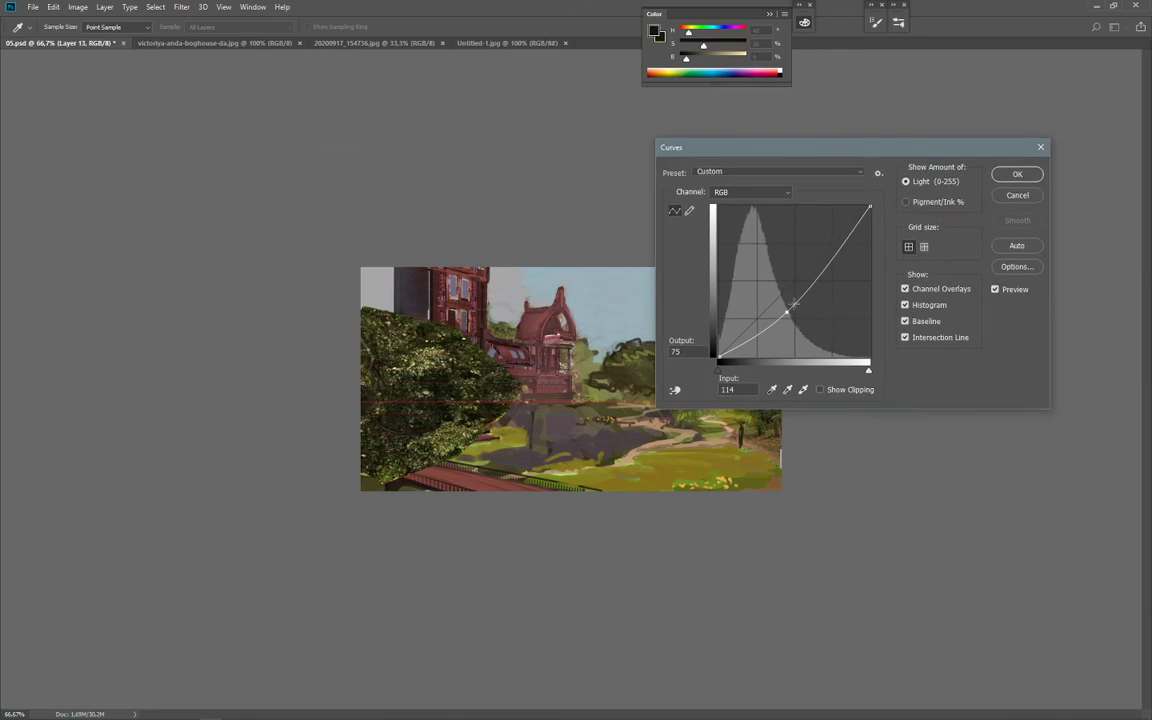
drag(793, 303, 789, 299)
key(Return)
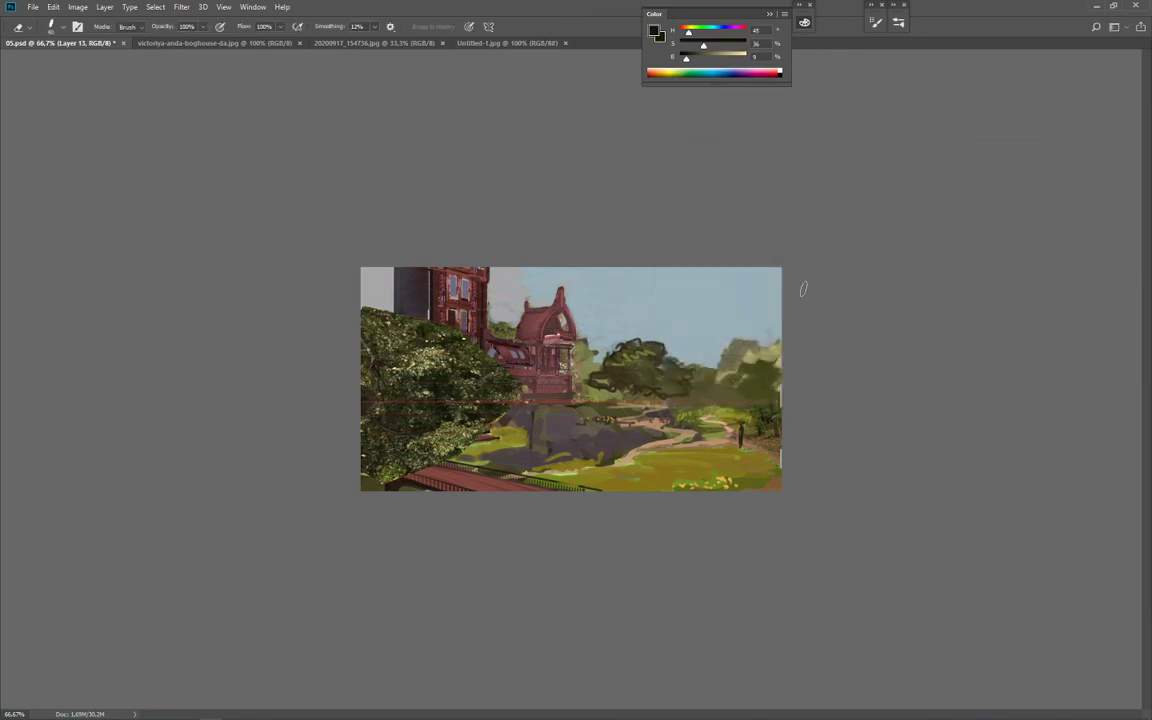
Step: Choose the scattered 1100 px foliage-like brush preset for the Eraser and greatly reduce its size
right_click(631, 432)
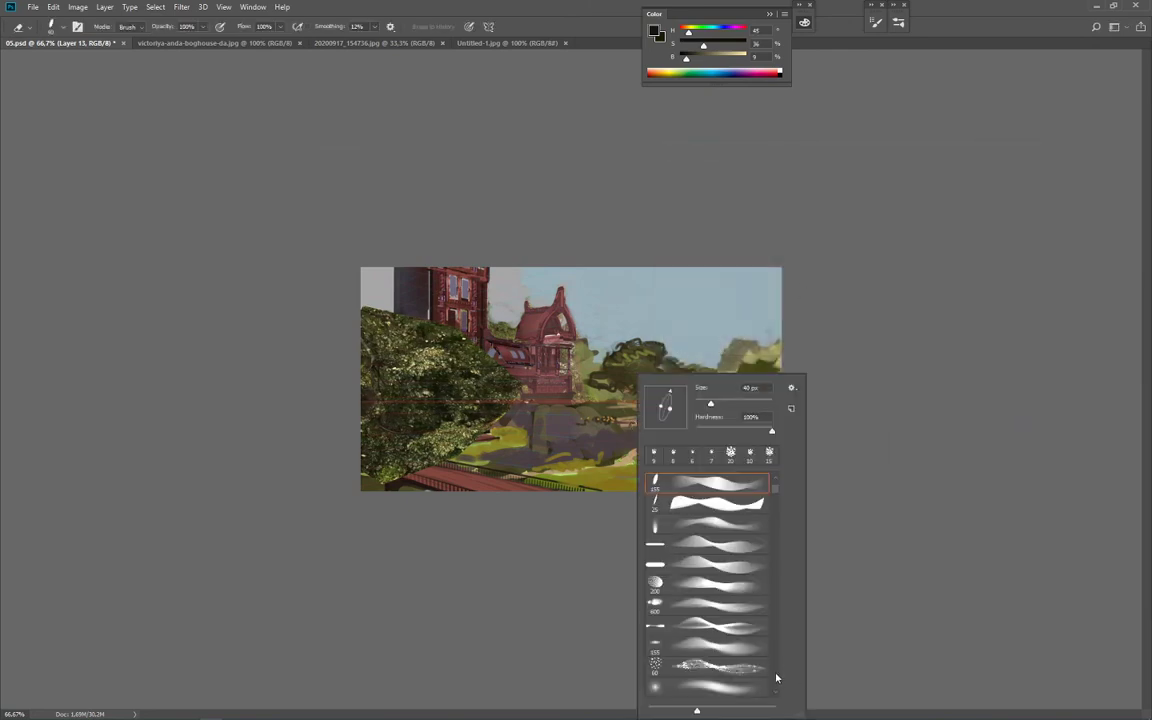
scroll(776, 678, down, 5)
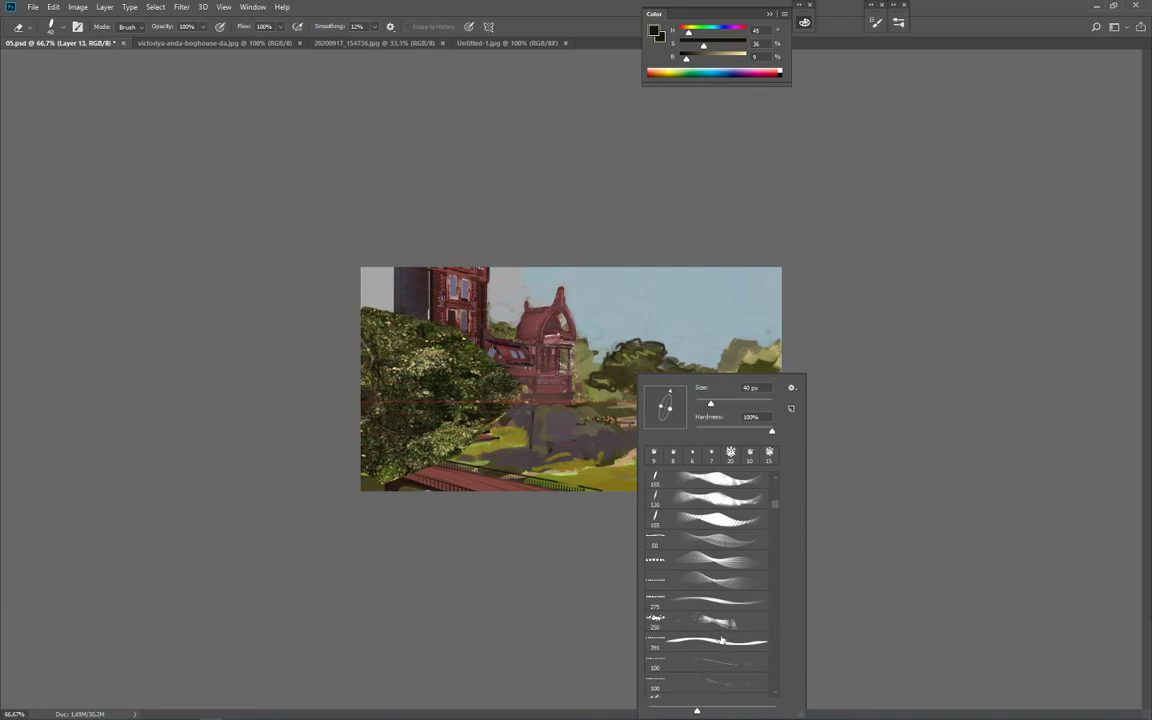
click(731, 697)
click(880, 555)
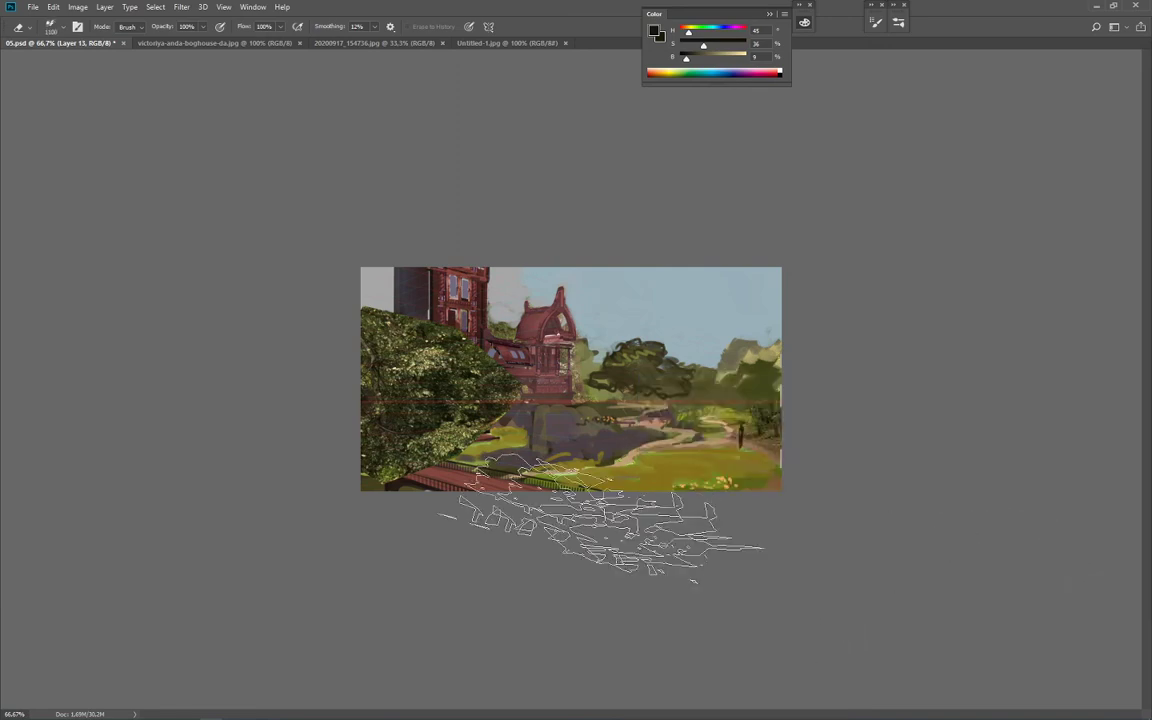
key(bracketleft)
key(bracketleft)
key(bracketleft)
key(bracketleft)
key(bracketleft)
key(bracketleft)
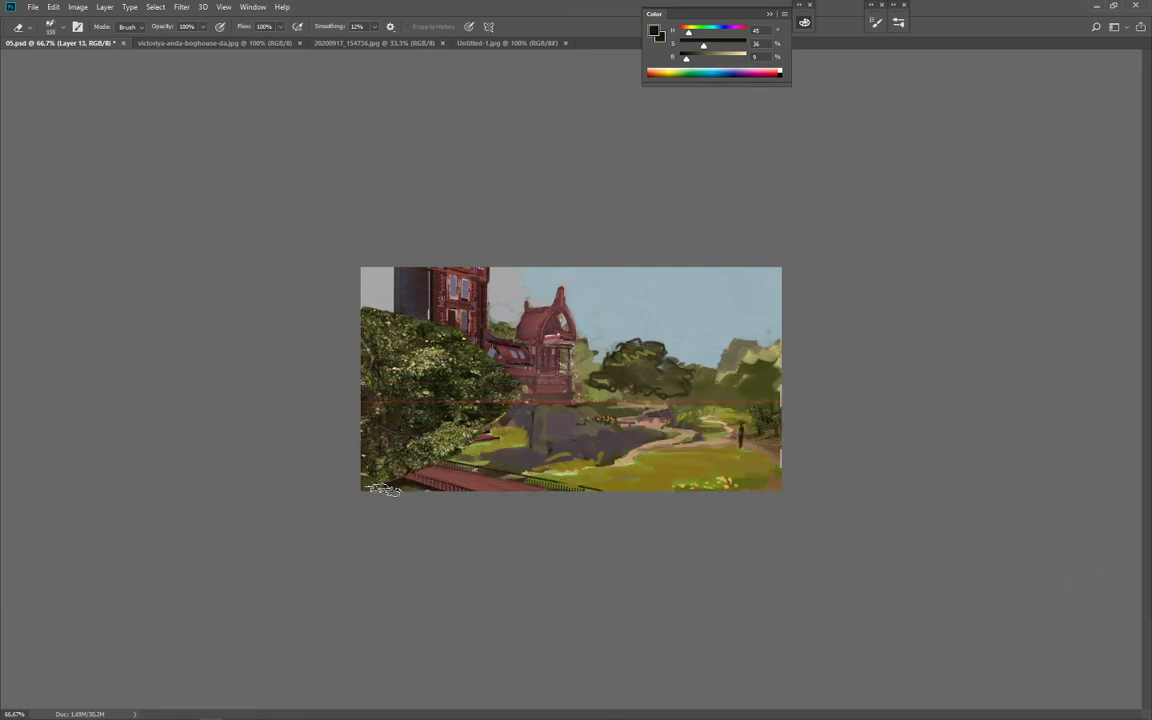
Step: Erase the lower, upper and outer edges of the pasted foliage into a ragged tree crown, uncovering the building and bridge
key(bracketright)
mouse_move(437, 462)
mouse_down()
mouse_move(415, 421)
mouse_move(422, 398)
mouse_move(407, 441)
mouse_move(422, 458)
mouse_move(400, 438)
mouse_move(422, 423)
mouse_move(410, 448)
mouse_move(470, 436)
mouse_up()
key(bracketright)
key(bracketright)
mouse_move(500, 352)
mouse_down()
mouse_move(438, 303)
mouse_move(340, 326)
mouse_move(346, 287)
mouse_move(437, 308)
mouse_up()
key(bracketleft)
key(bracketleft)
mouse_move(480, 424)
mouse_down()
mouse_move(474, 445)
mouse_move(511, 421)
mouse_up()
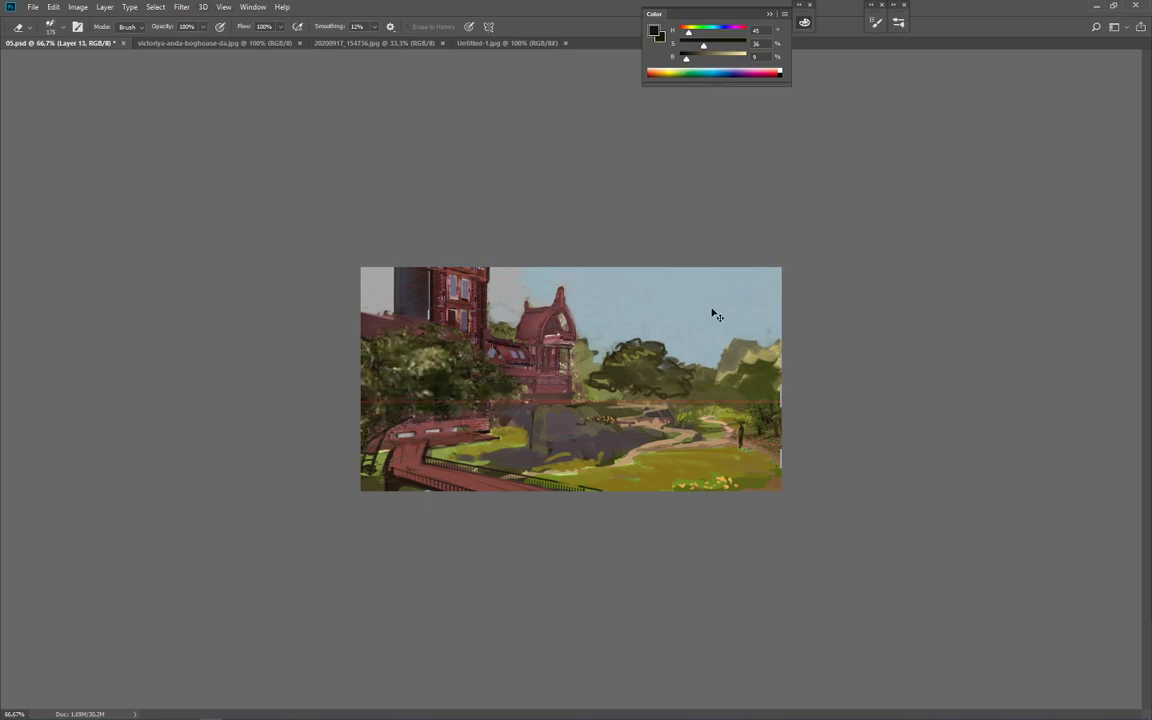
Step: Switch to the Brush tool, choose the 250 px foliage-like preset and sample a dark green from the foreground tree
key(b)
right_click(467, 403)
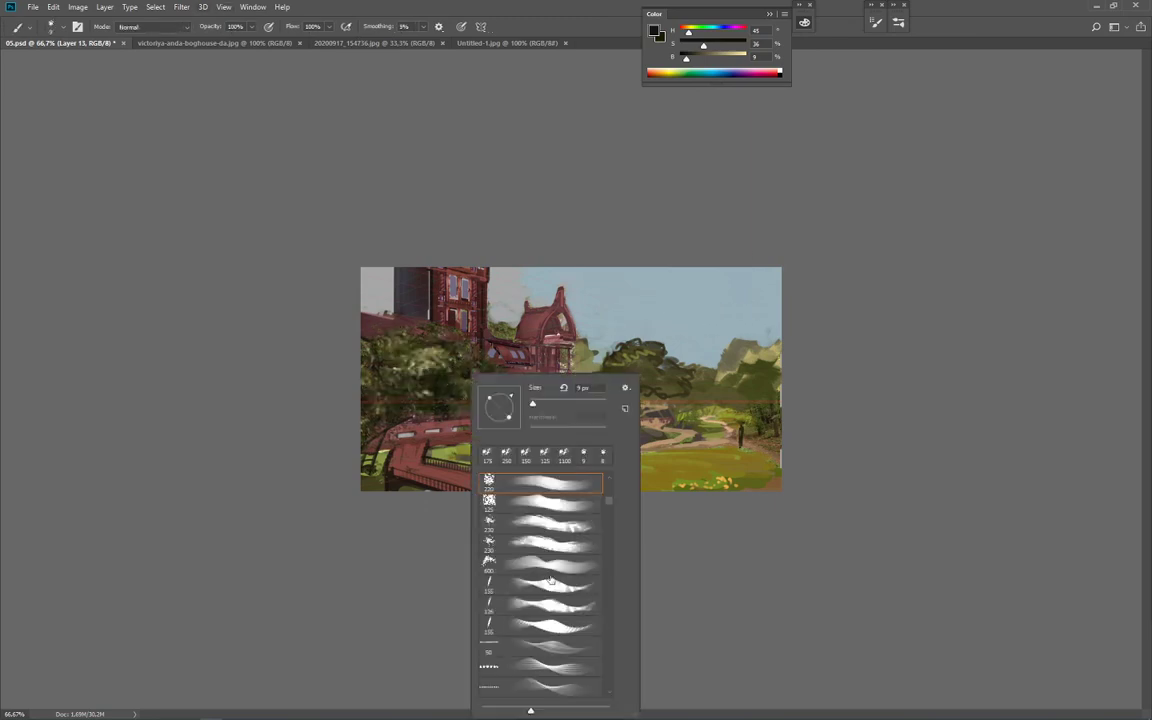
double_click(582, 579)
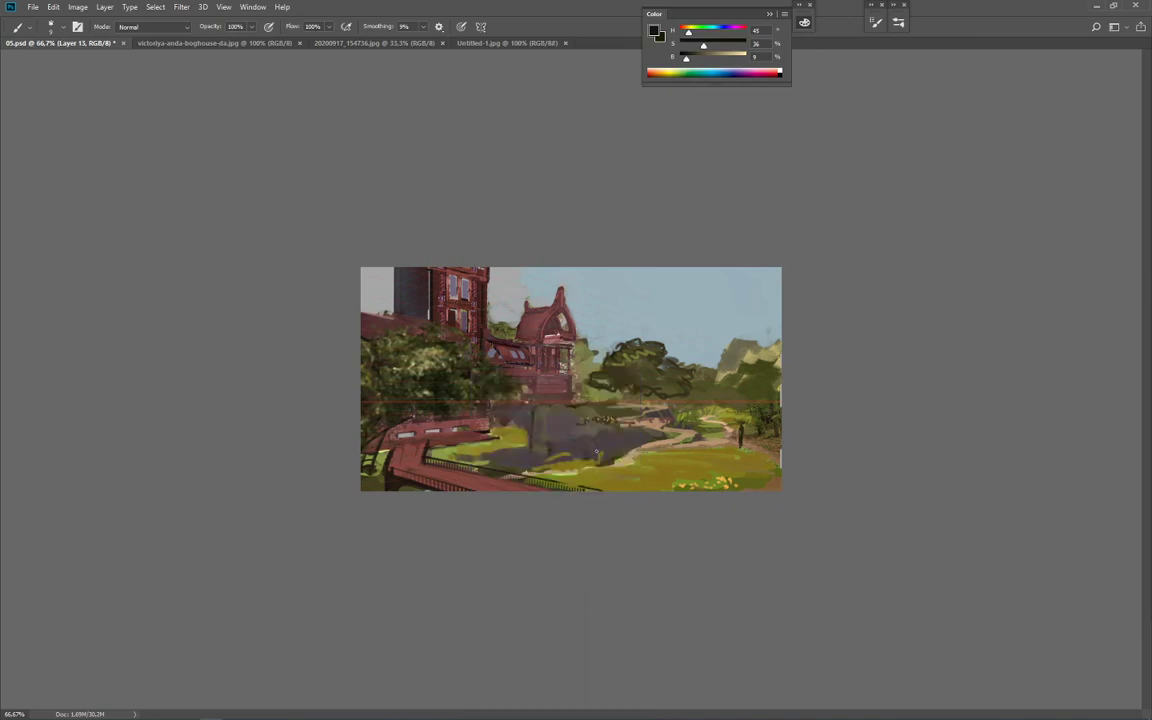
right_click(678, 444)
click(711, 457)
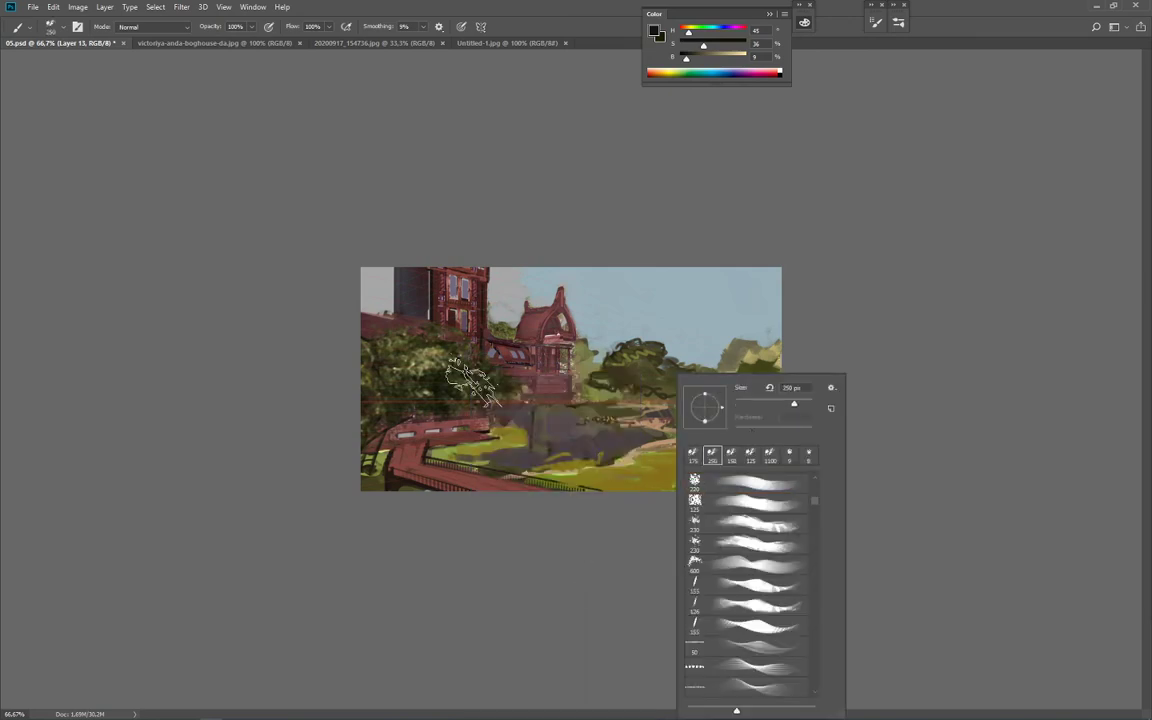
alt+click(446, 410)
Step: In the foliage brush's Transfer settings, turn Flow control Off and raise the minimum opacity to 58%
key(F5)
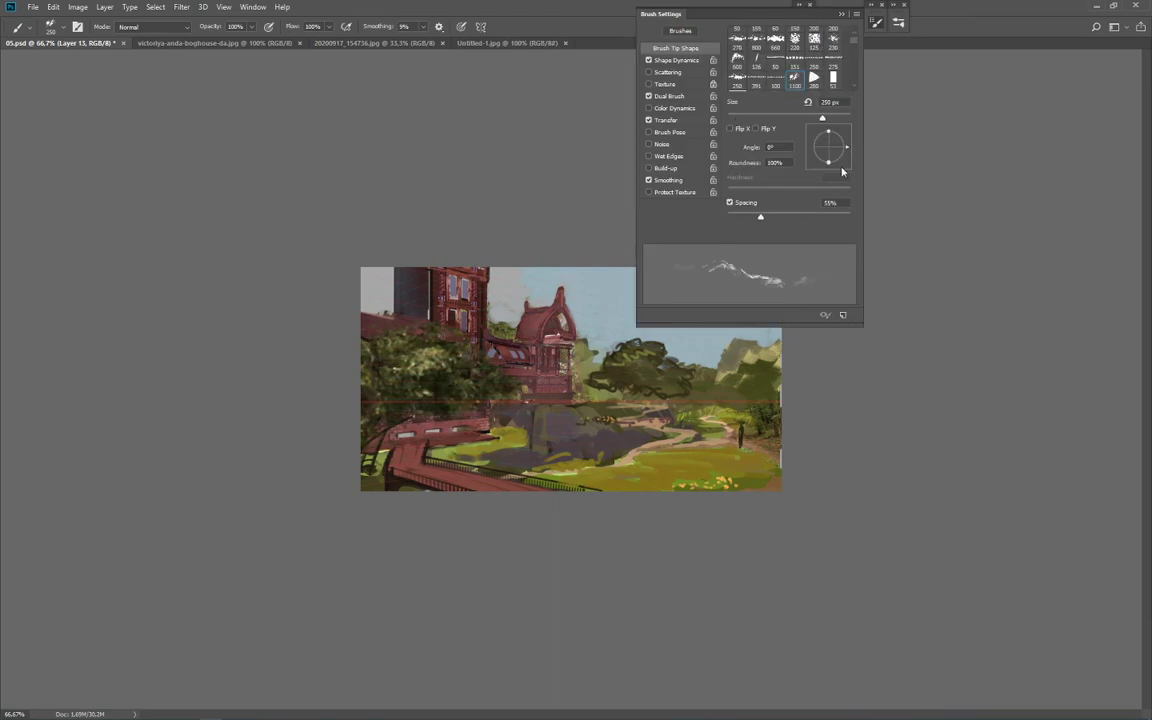
click(675, 60)
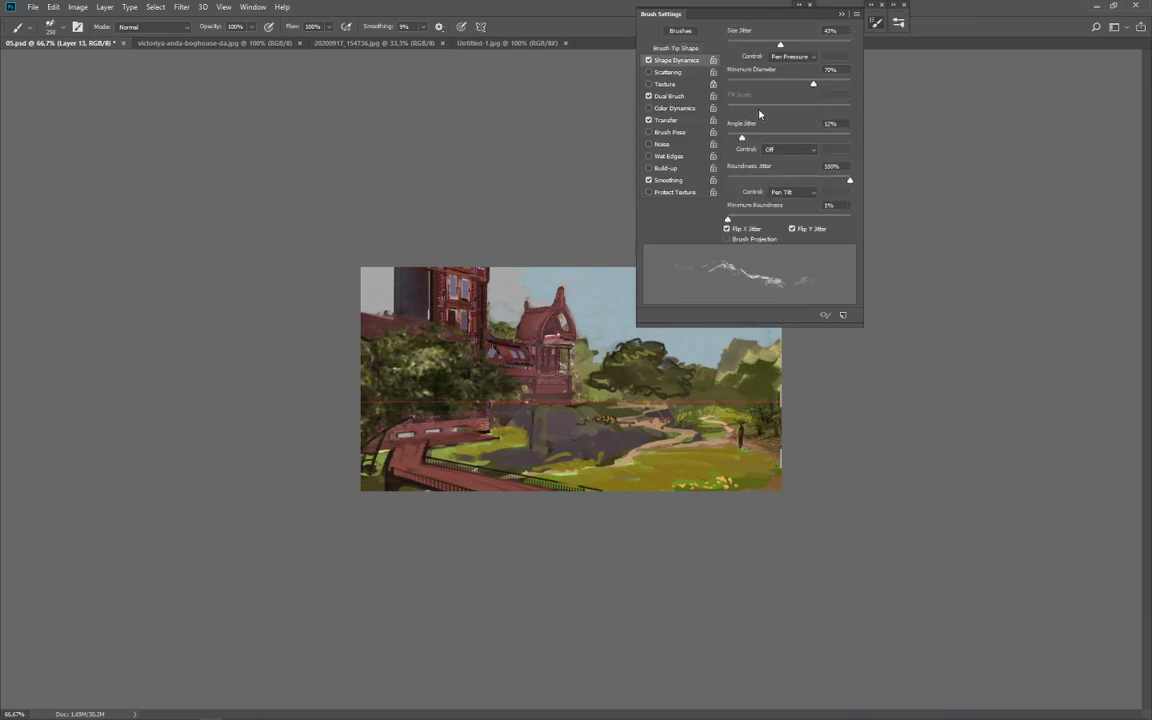
click(690, 120)
click(790, 117)
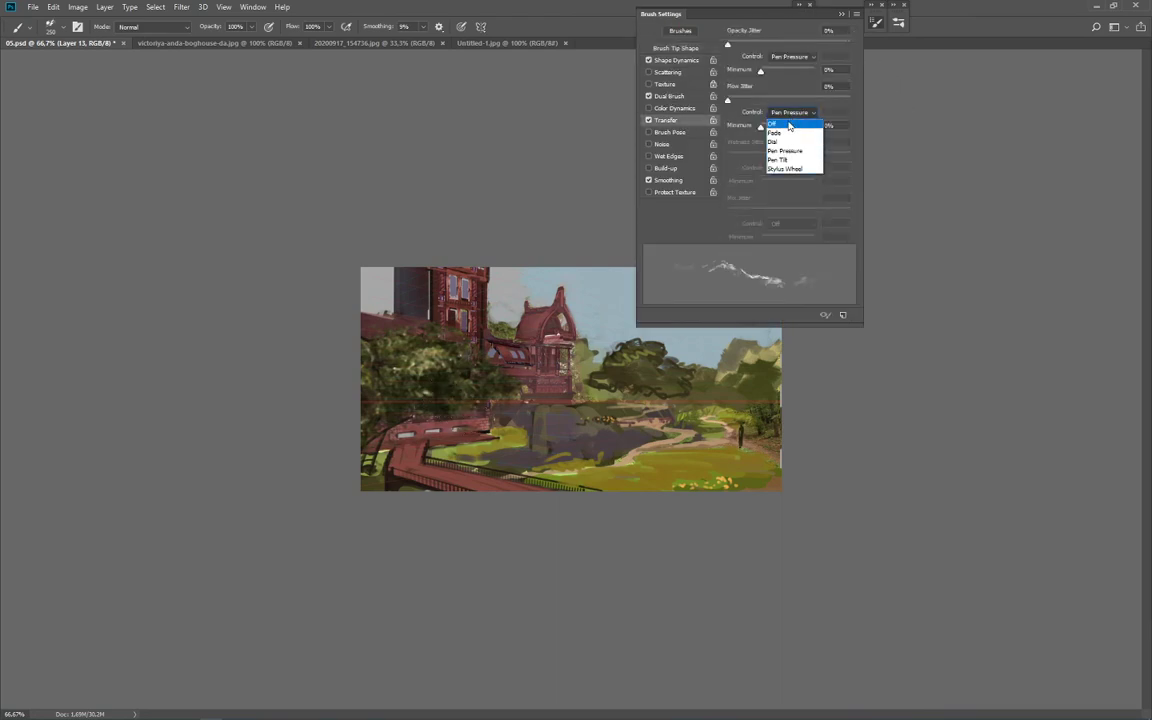
click(785, 122)
drag(786, 73, 791, 73)
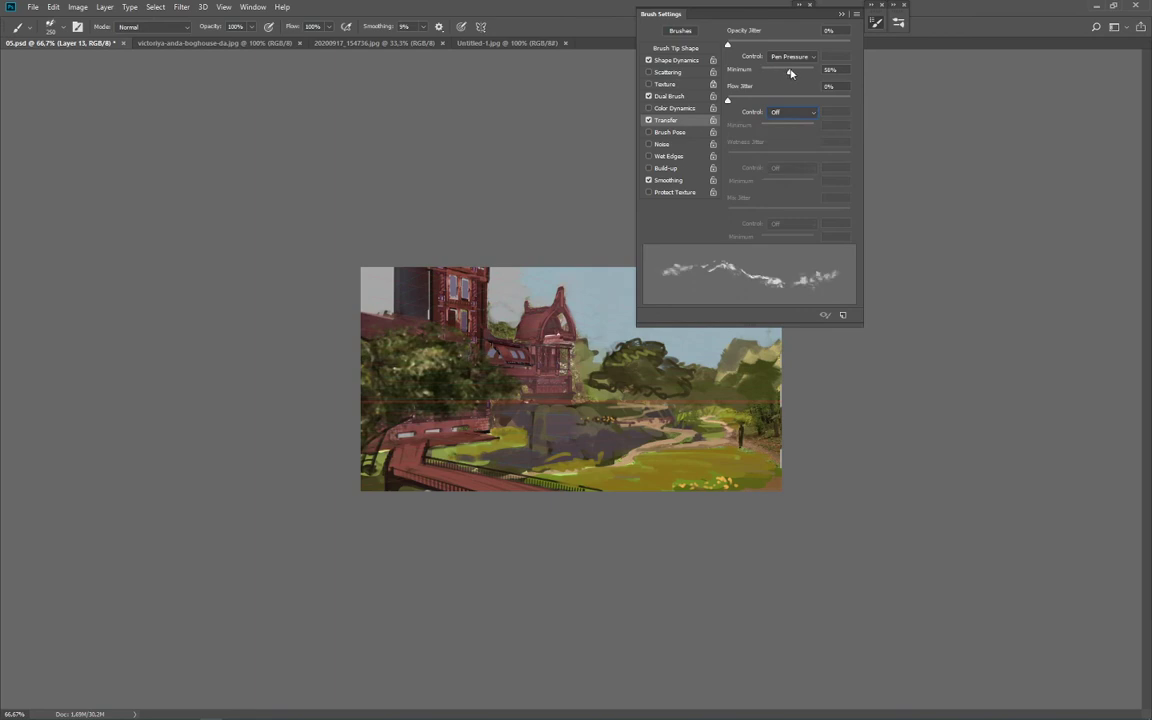
click(877, 22)
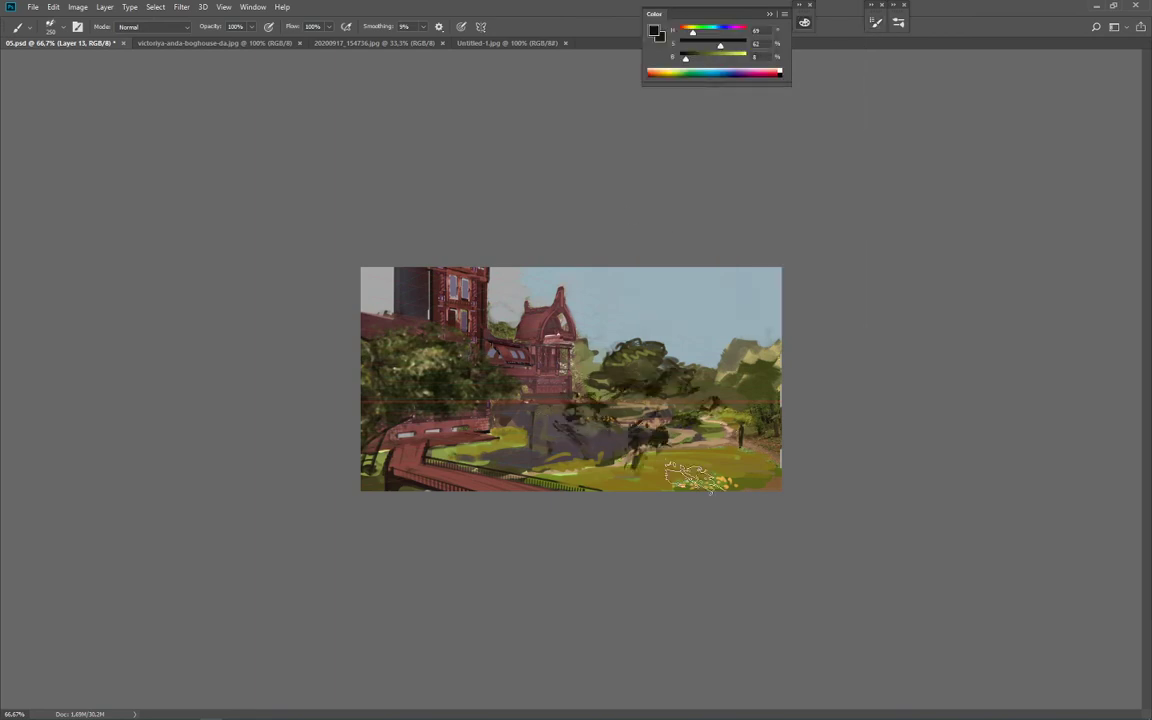
Step: Resample a dark green from the foreground tree and paint dark leaf clusters along the crown's lower edge with a smaller brush
alt+click(441, 388)
key(bracketleft)
key(bracketleft)
key(bracketleft)
mouse_move(404, 412)
mouse_down()
mouse_move(487, 396)
mouse_move(422, 420)
mouse_move(454, 429)
mouse_up()
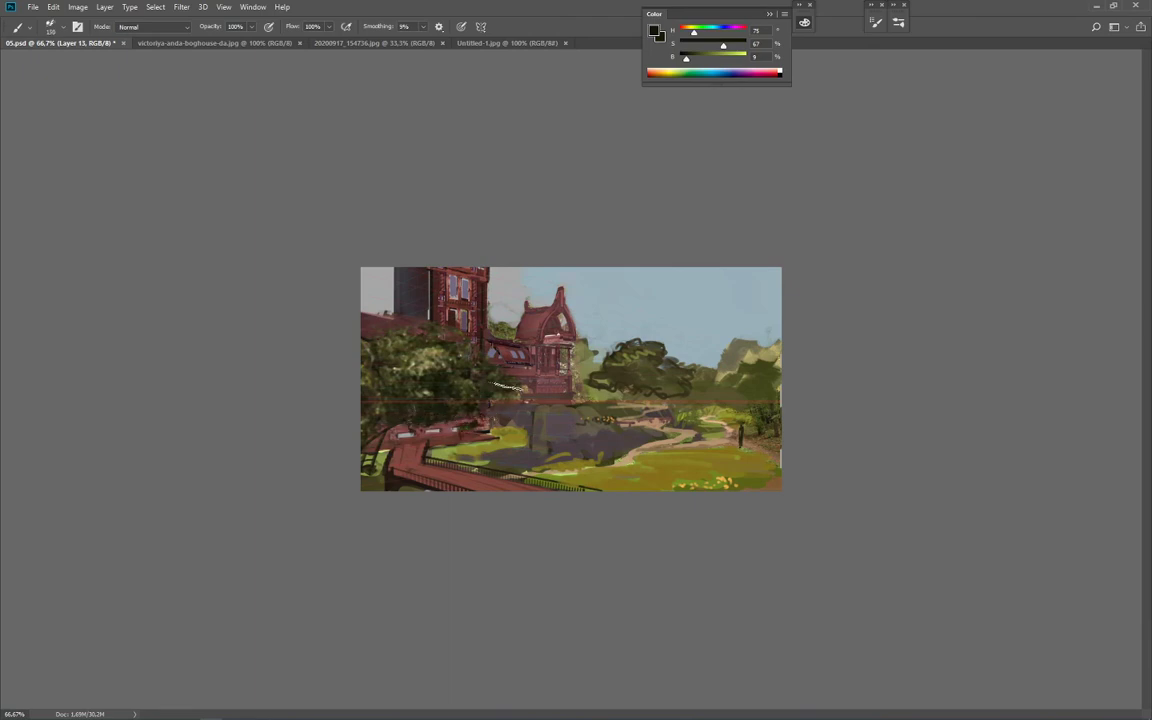
Step: Sample muted olive tones and paint mid-tone leaves across the foreground tree's crown
alt+click(422, 362)
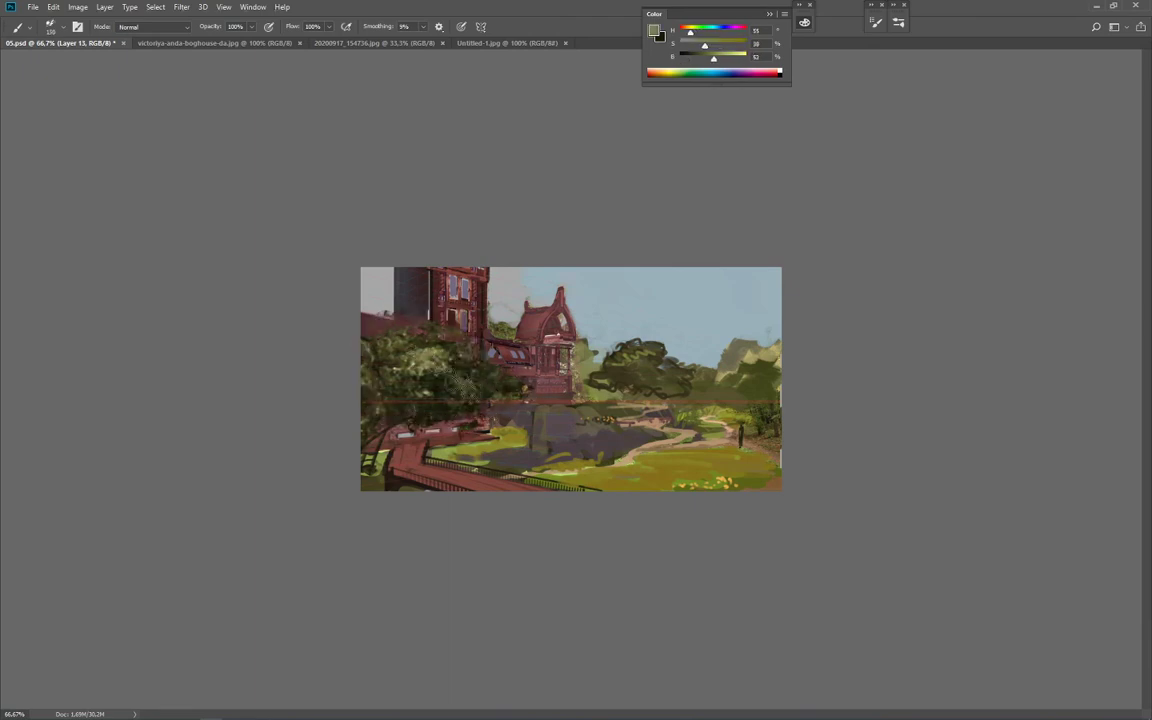
mouse_move(446, 366)
mouse_down()
mouse_move(392, 350)
mouse_move(452, 412)
mouse_up()
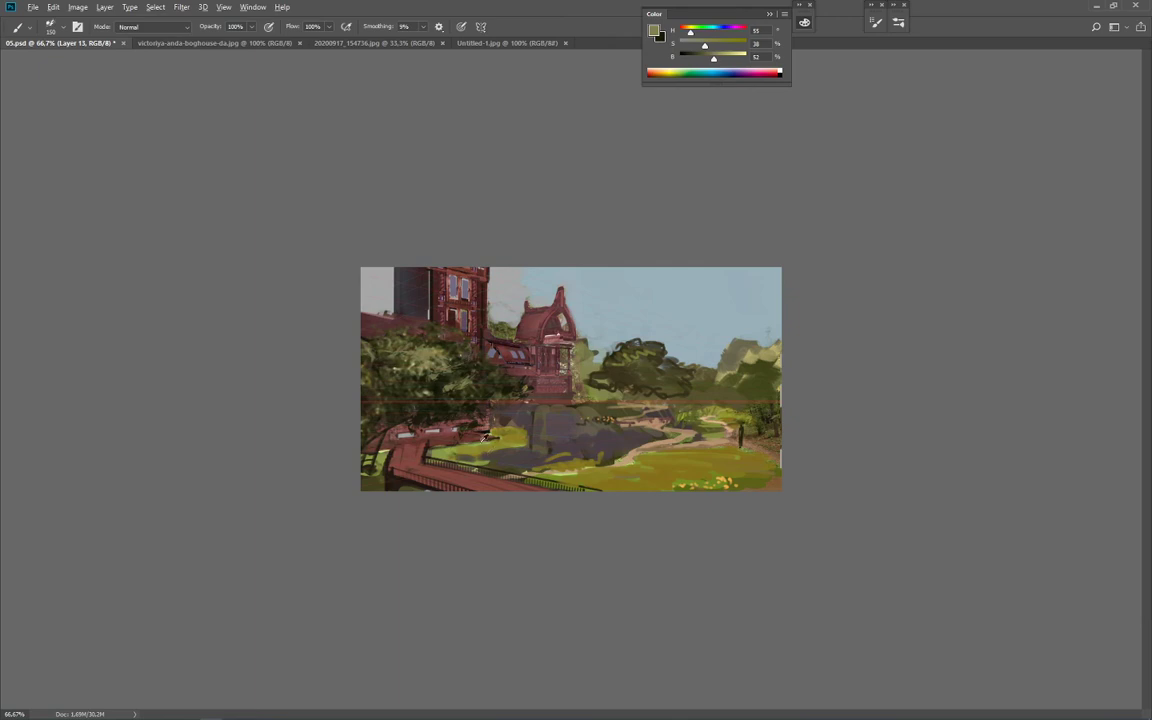
alt+click(482, 441)
drag(411, 354, 369, 357)
Step: Sample a bright yellow-green from the lawn and paint sunlit leaf highlights on the upper part of the foreground tree's crown
alt+click(637, 456)
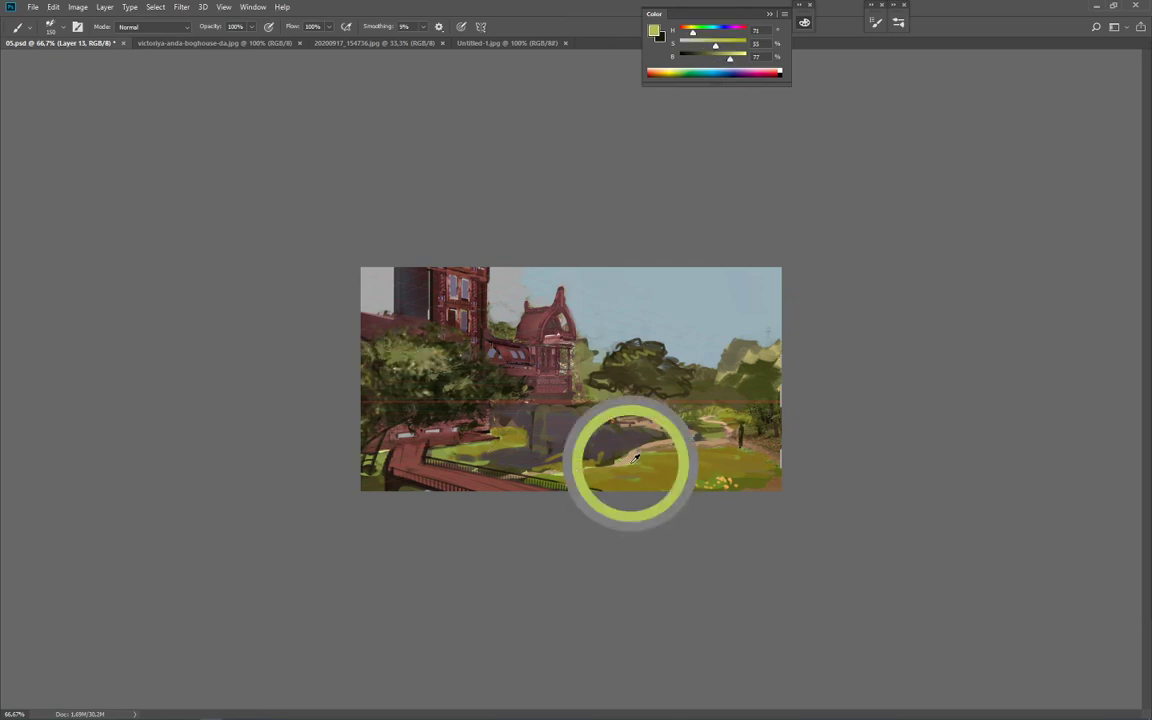
mouse_move(400, 343)
mouse_down()
mouse_move(440, 355)
mouse_move(430, 340)
mouse_up()
key(bracketleft)
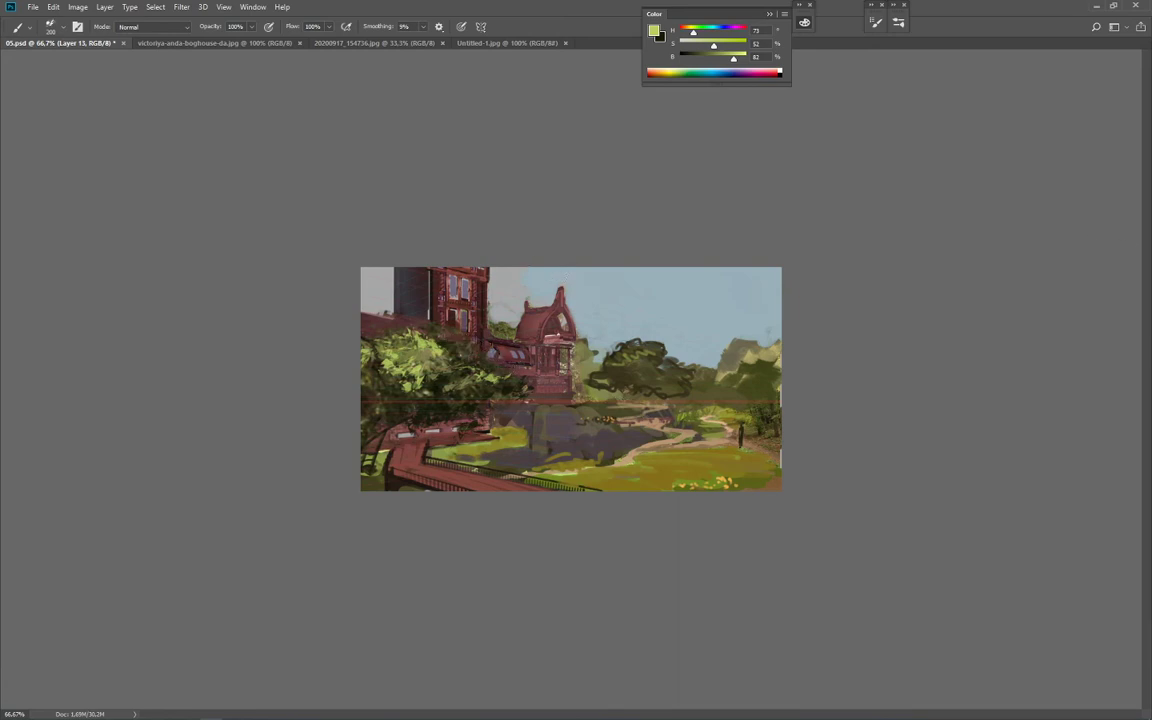
key(ctrl+z)
key(ctrl+z)
key(ctrl+z)
key(ctrl+shift+z)
Step: Erase foliage on Layer 12 around the crown's right side to uncover the building's connecting wing
key(e)
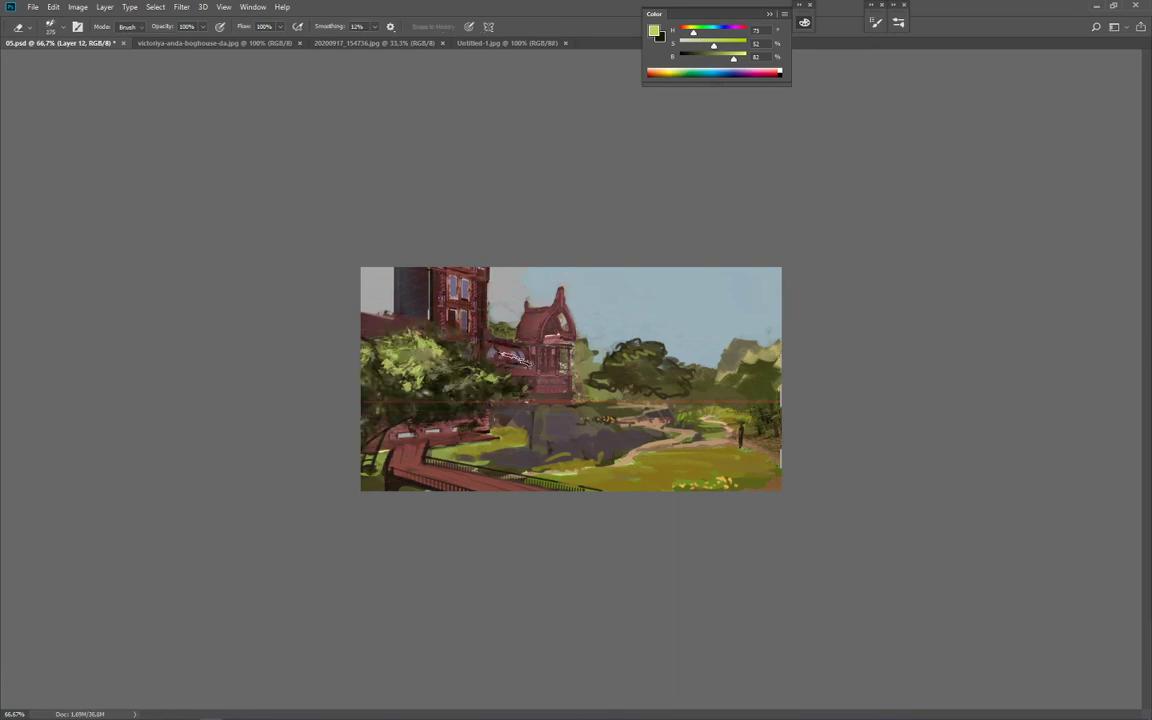
mouse_move(498, 407)
mouse_down()
mouse_move(523, 366)
mouse_move(460, 405)
mouse_up()
mouse_move(410, 448)
mouse_down()
mouse_move(488, 418)
mouse_move(440, 464)
mouse_move(538, 404)
mouse_move(514, 361)
mouse_move(538, 397)
mouse_up()
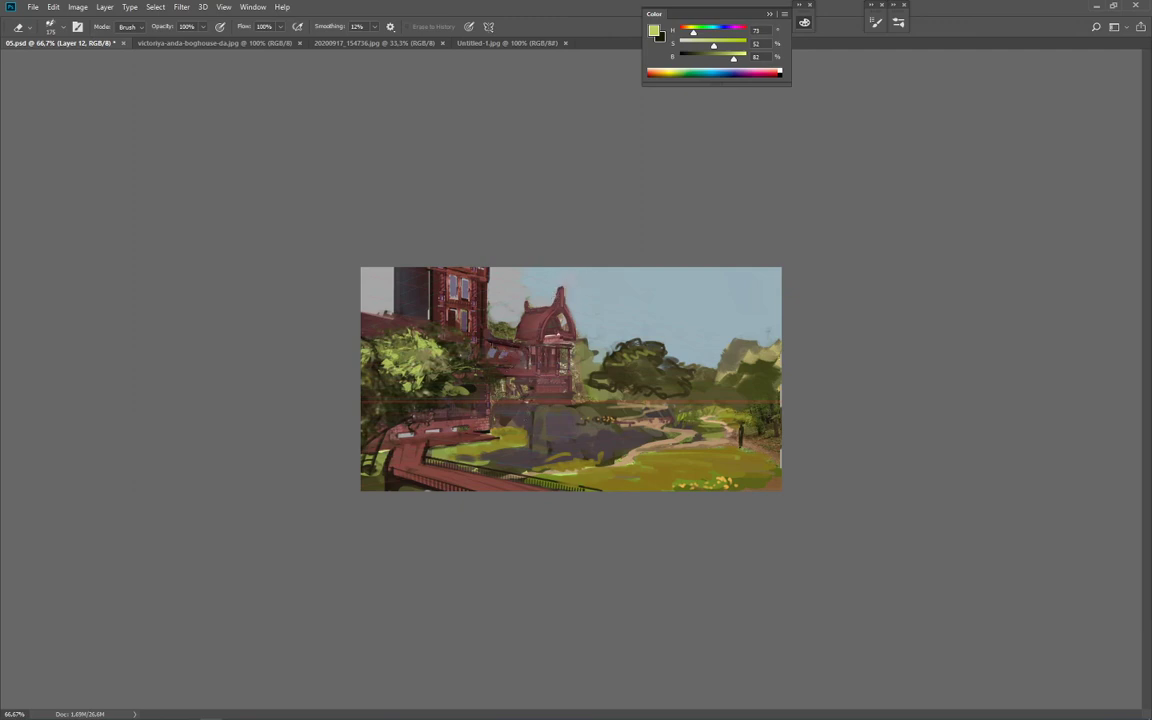
Step: Paste the selected skylight roof section from Untitled-1.jpg into 05.psd and flip it horizontally
click(496, 44)
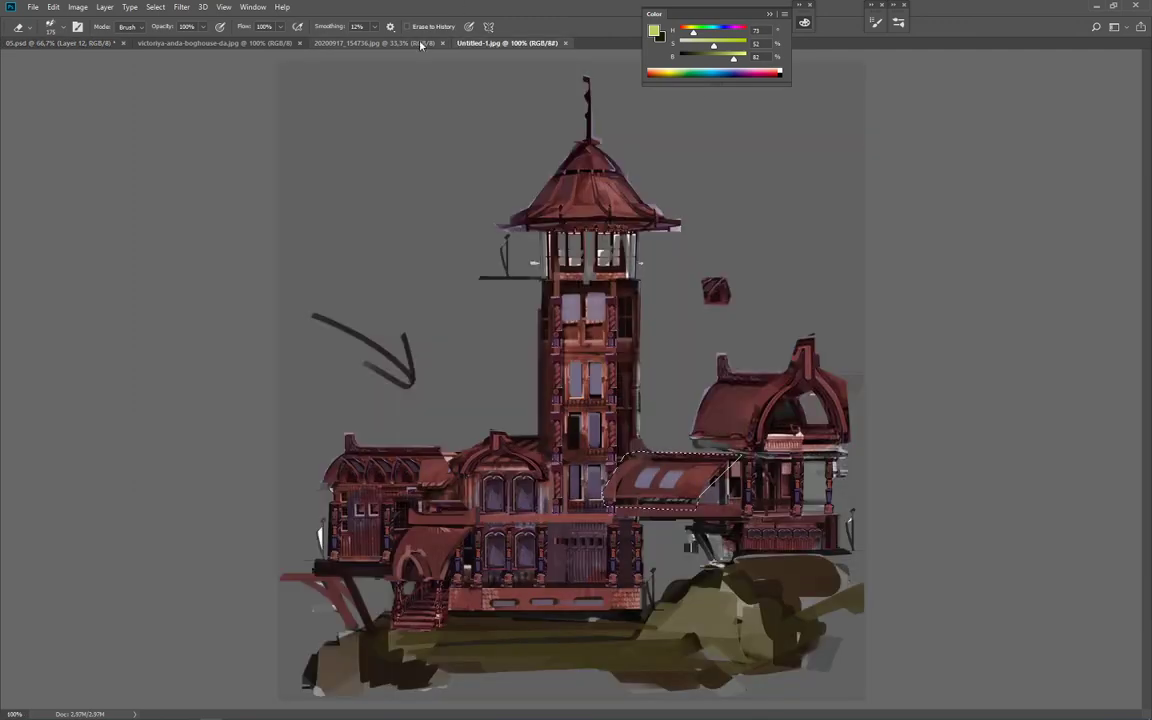
click(96, 44)
key(ctrl+v)
key(ctrl+t)
right_click(574, 386)
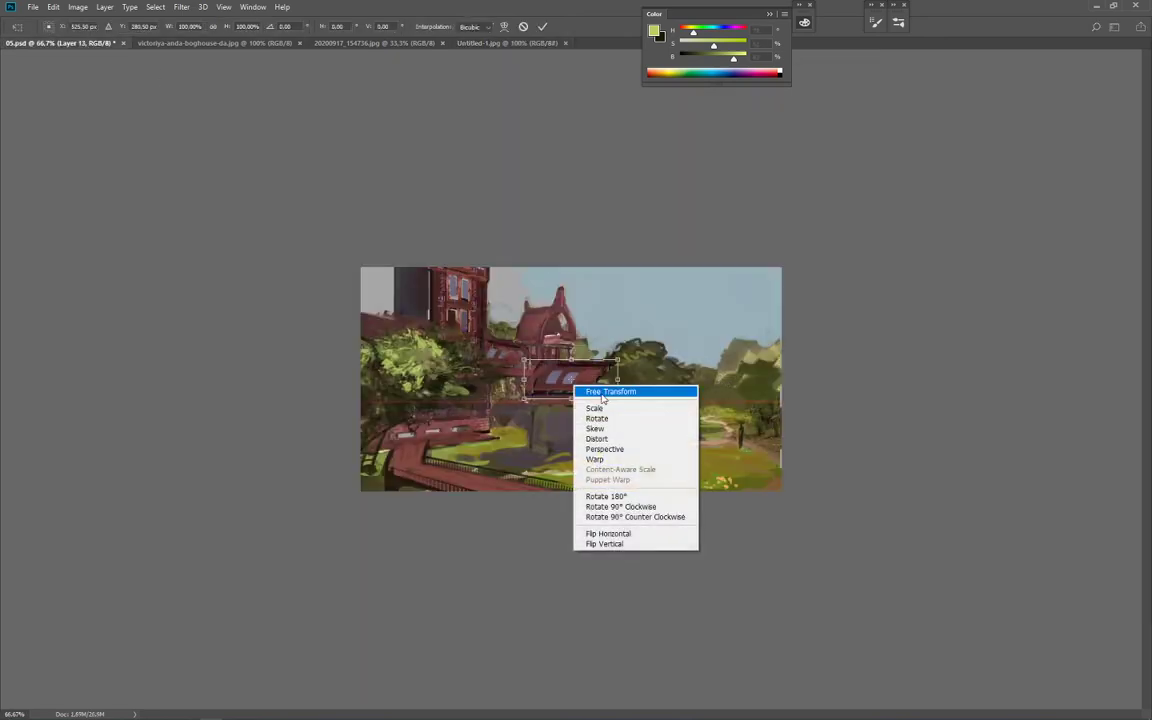
click(607, 533)
Step: Distort the pasted roof into perspective, narrow it and move it between the tower and the domed pavilion
key(ctrl+plus)
key(ctrl+plus)
key(ctrl+plus)
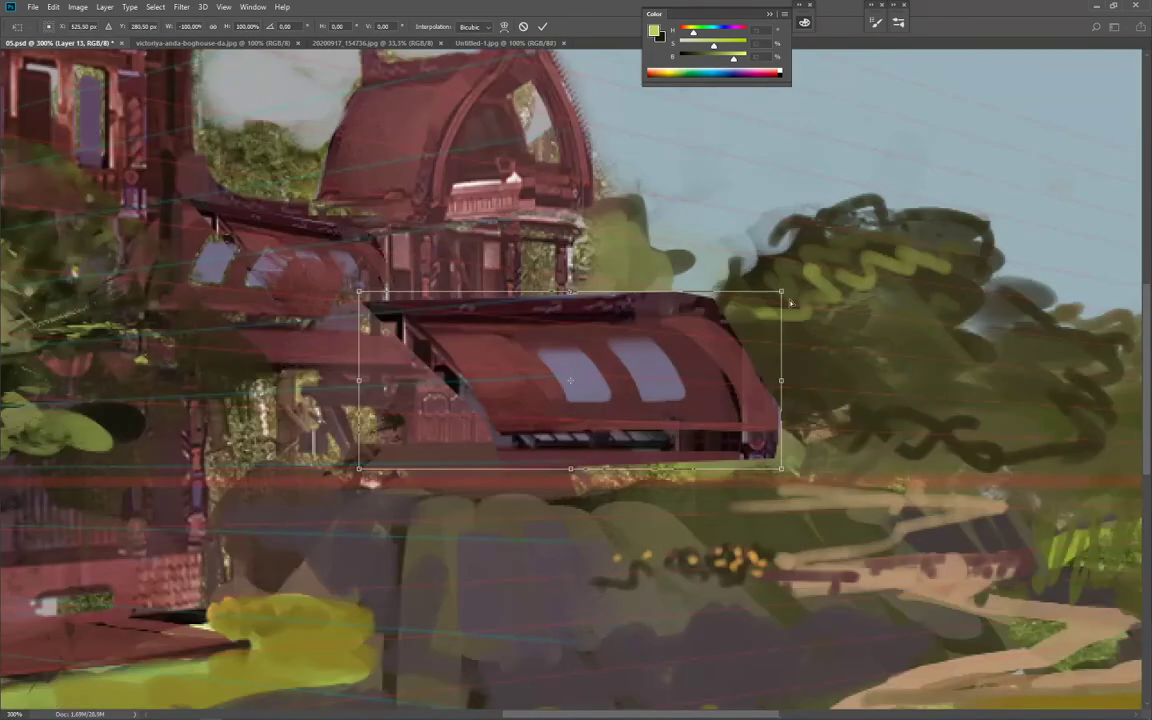
drag(360, 294, 358, 240)
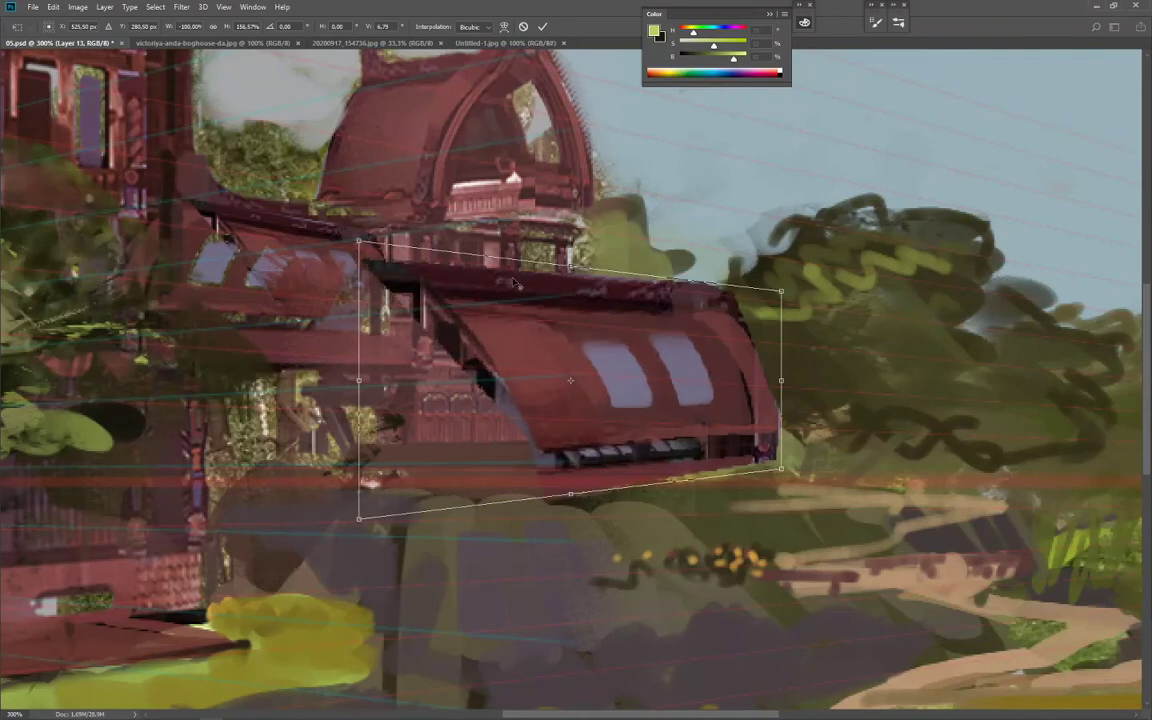
drag(354, 412, 322, 368)
drag(684, 378, 383, 296)
drag(482, 205, 410, 230)
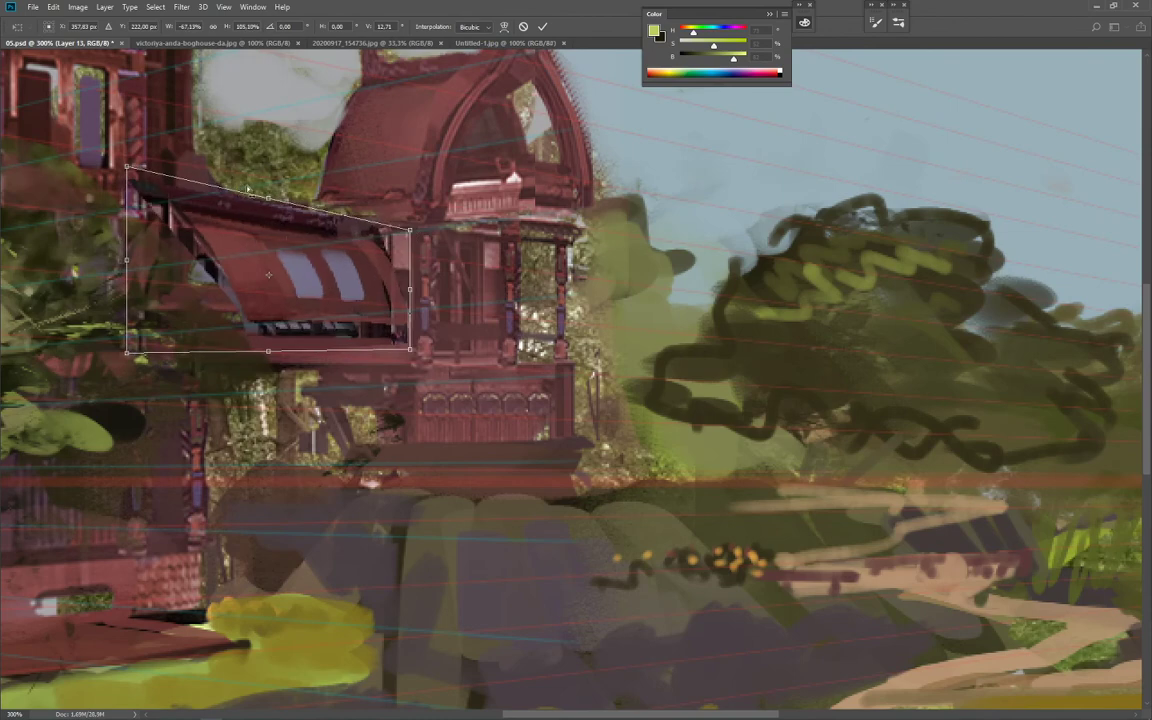
Step: Refine the roof section's corners, height and left edge to fit between tower and pavilion, and apply the transform
drag(417, 357, 411, 368)
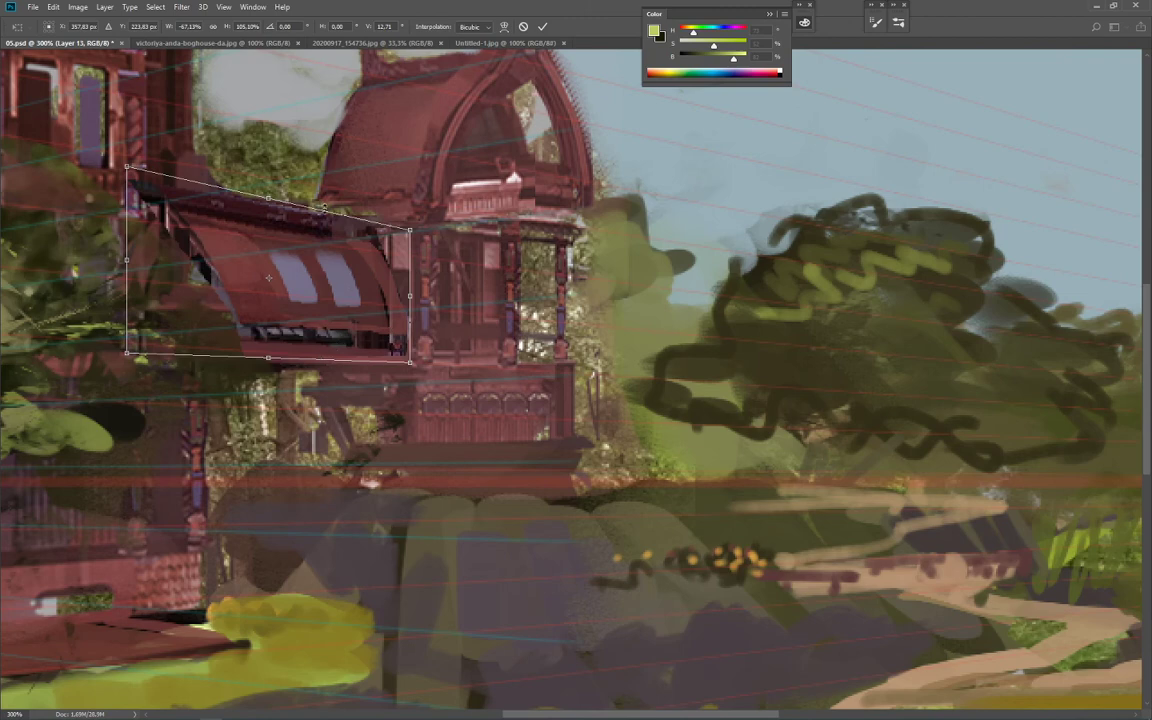
drag(324, 208, 332, 173)
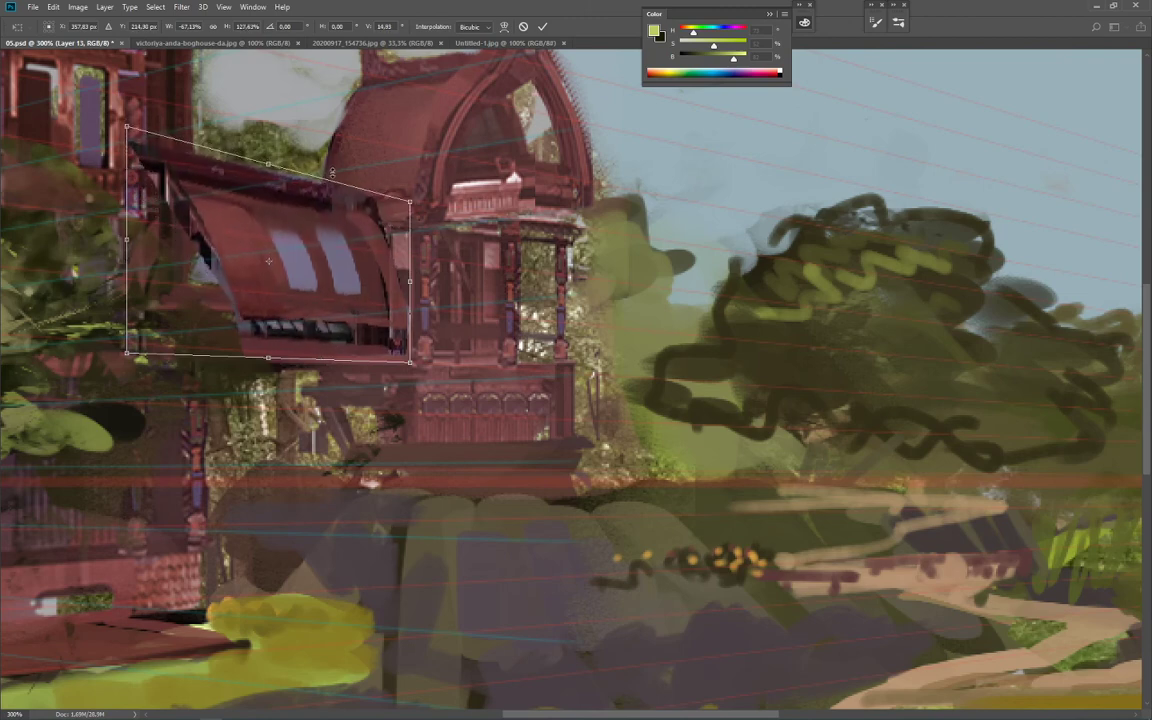
drag(127, 127, 125, 147)
mouse_move(128, 200)
mouse_down()
mouse_move(221, 195)
mouse_move(146, 190)
mouse_up()
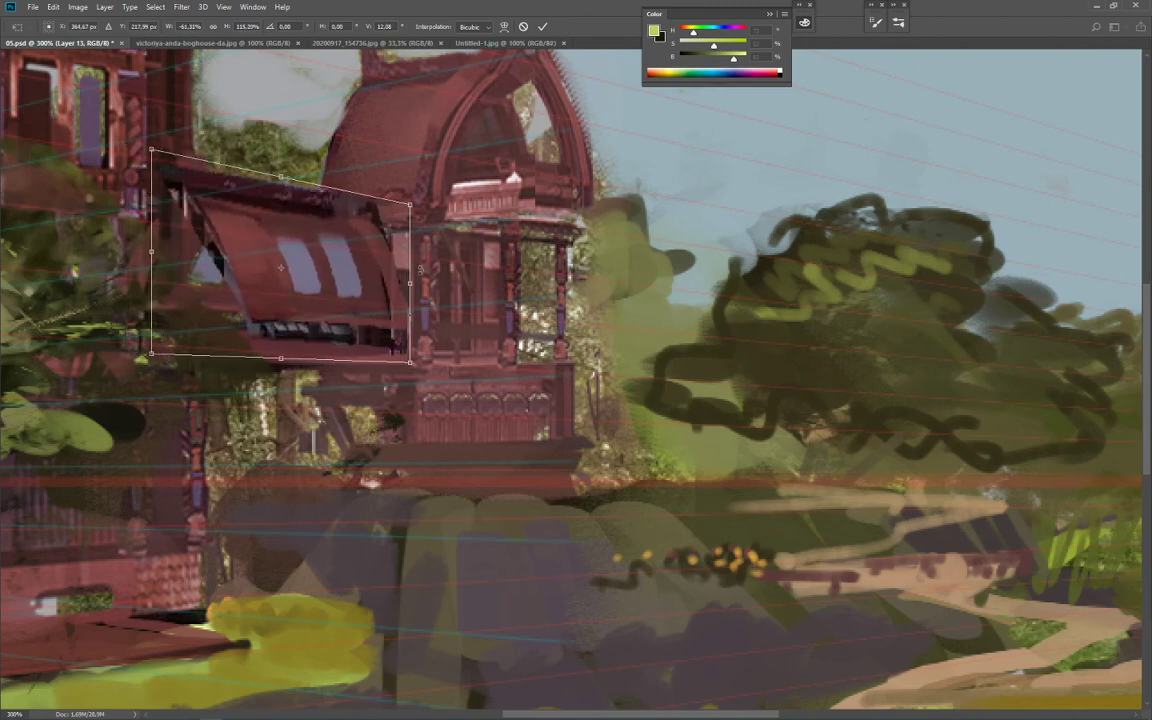
drag(418, 277, 420, 280)
key(Return)
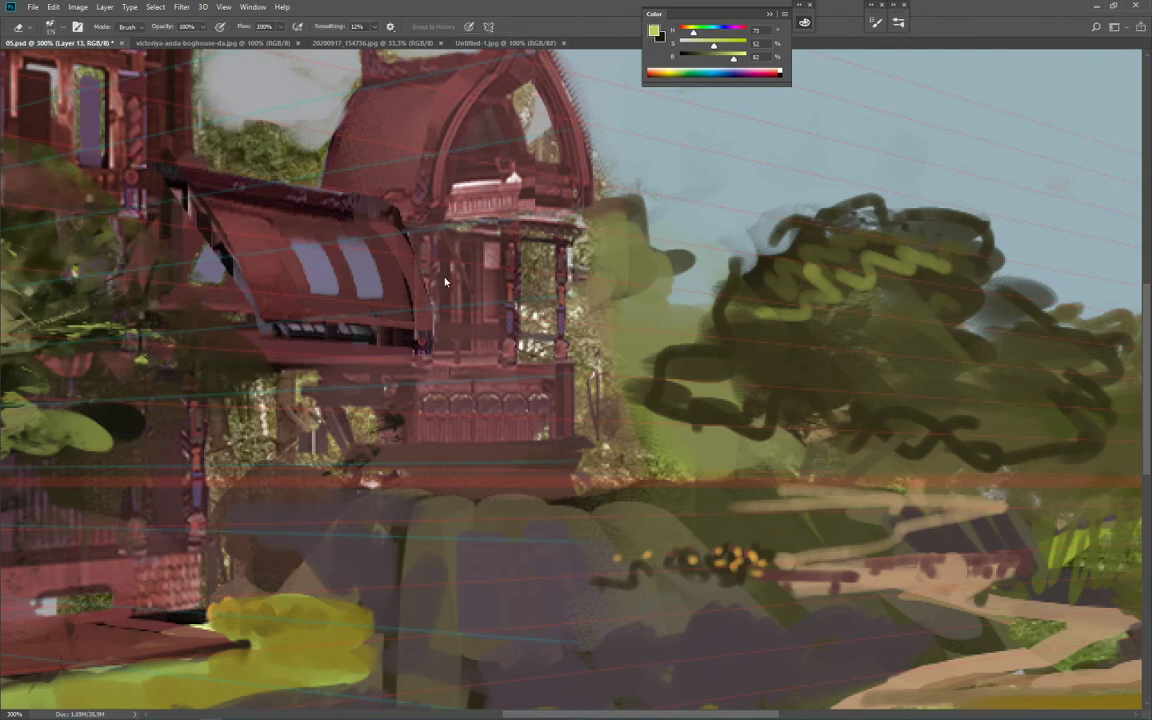
key(ctrl+minus)
key(ctrl+minus)
key(ctrl+minus)
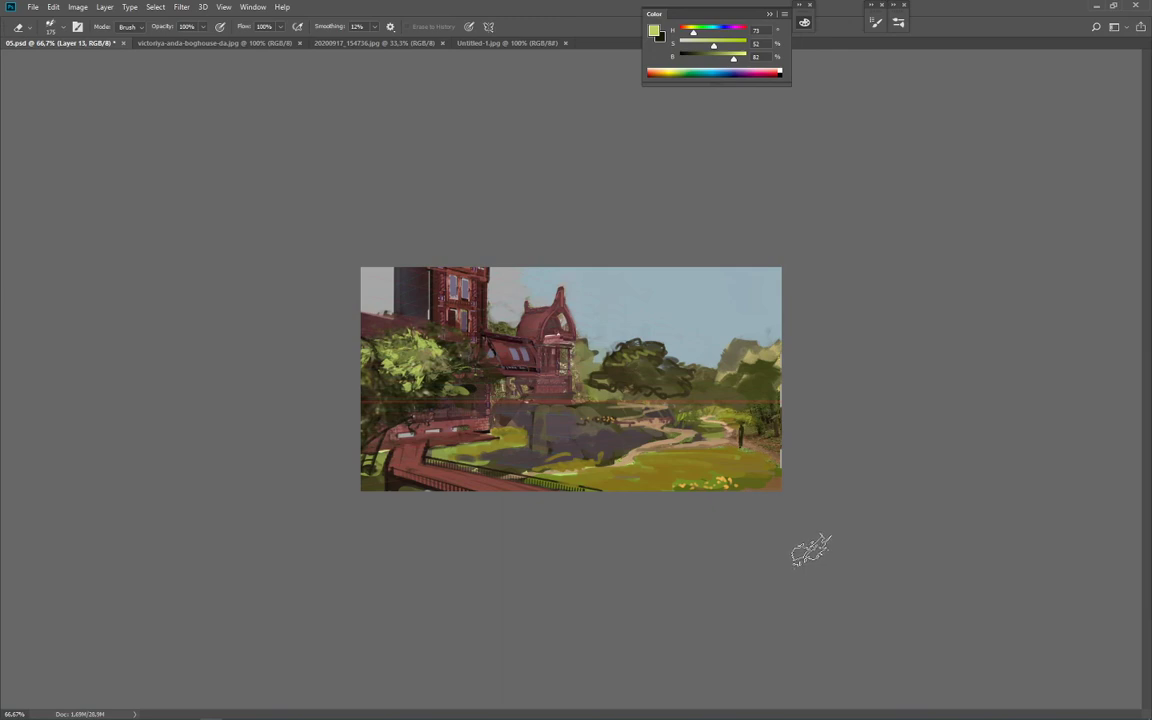
Step: Choose the textured 200 px brush preset, set a dark desaturated blue and try shading the foreground grass at the lower-right corner
key(b)
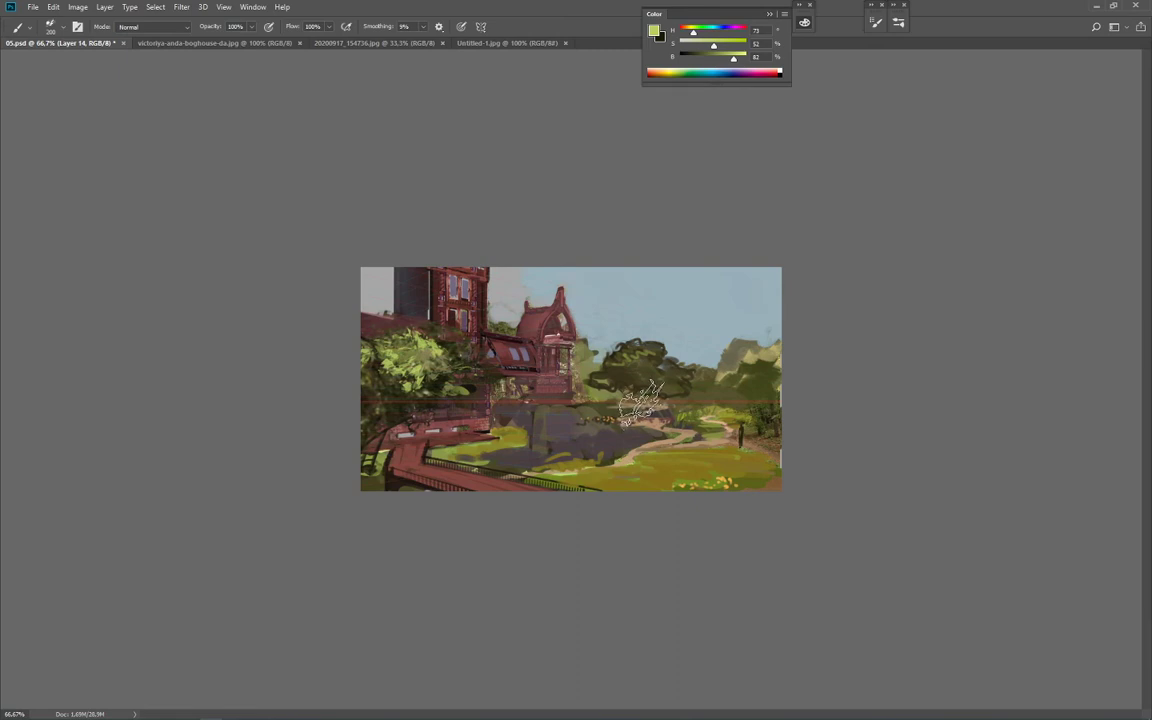
right_click(577, 360)
scroll(803, 495, up, 3)
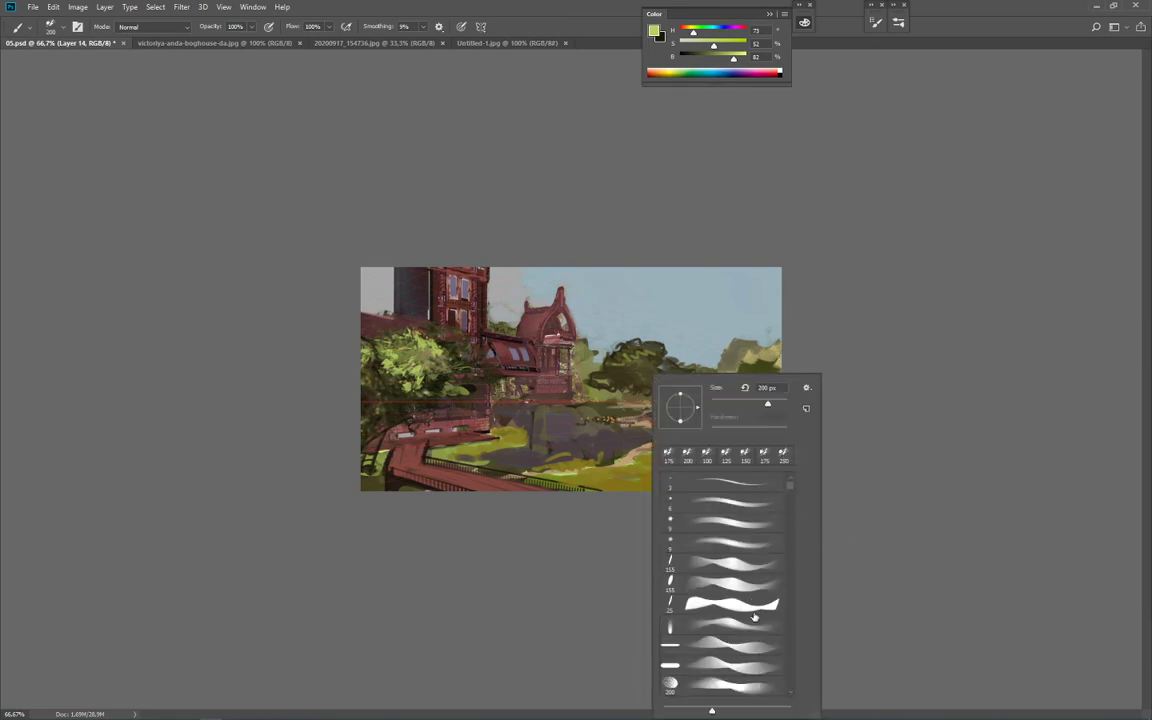
double_click(740, 690)
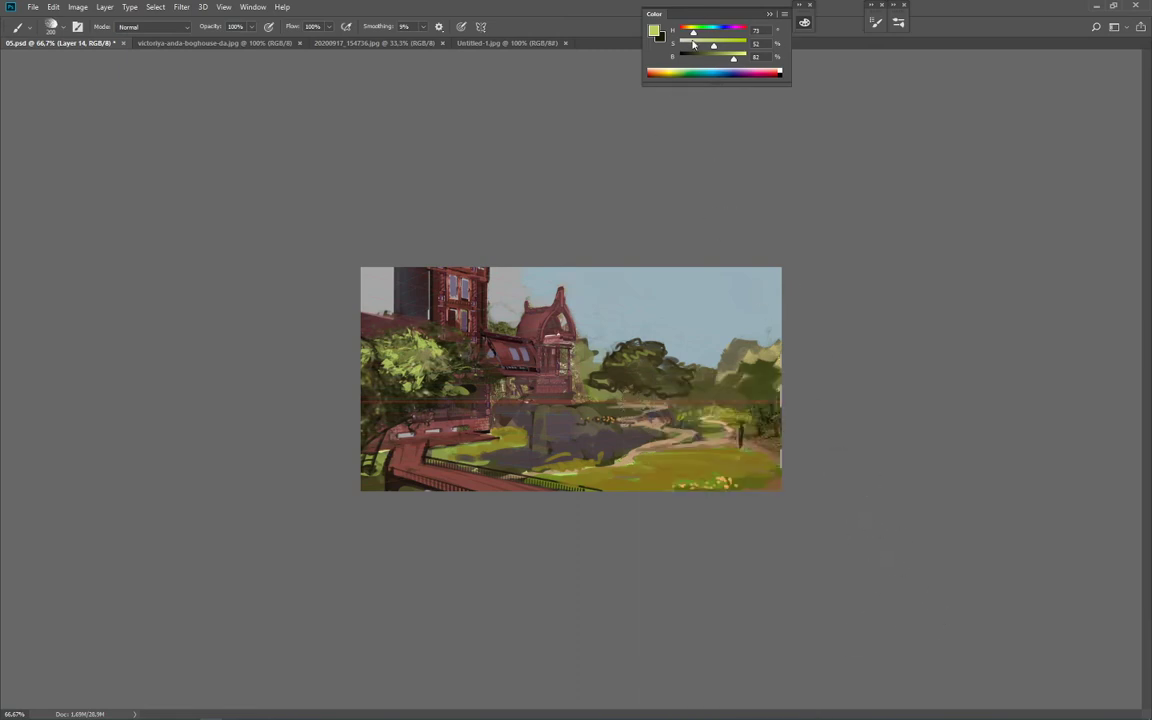
mouse_move(693, 43)
mouse_down()
mouse_move(718, 37)
mouse_move(695, 45)
mouse_move(697, 57)
mouse_up()
key(bracketleft)
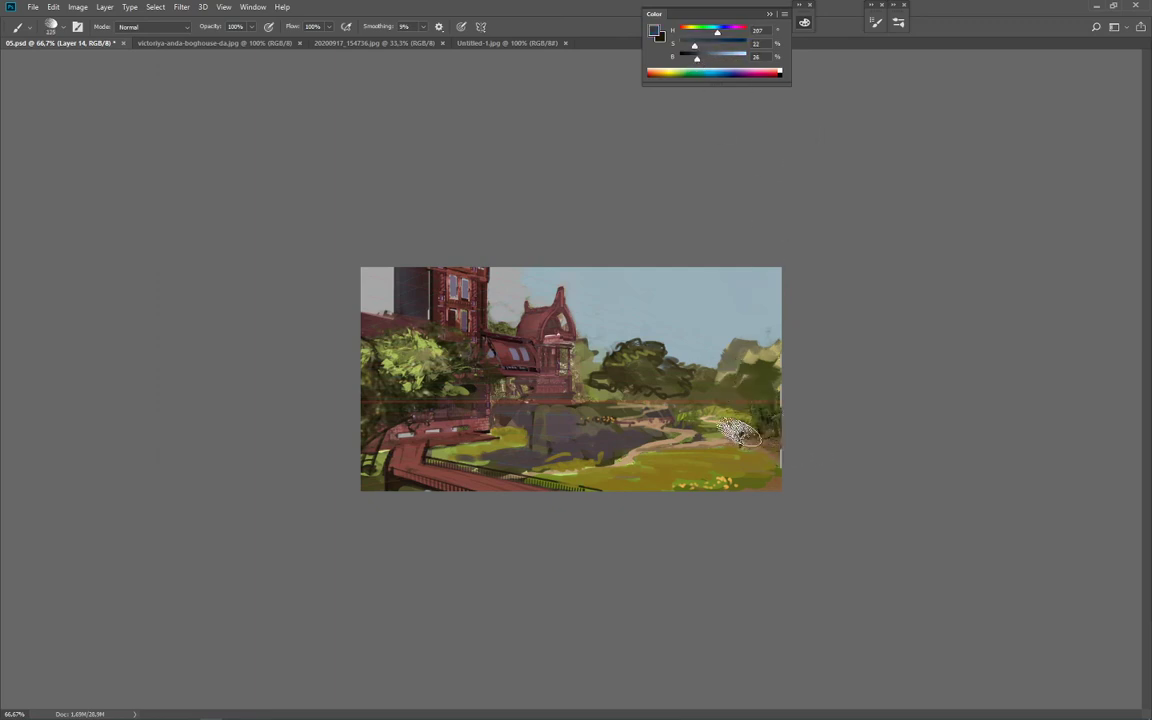
drag(753, 437, 757, 439)
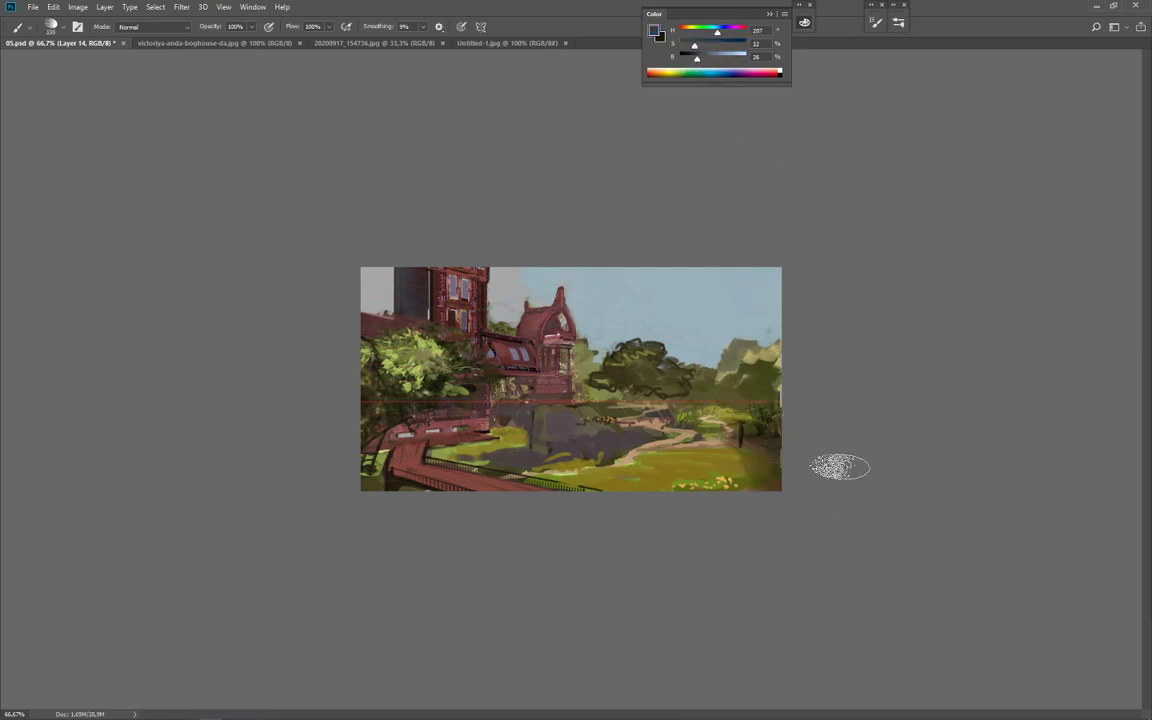
Step: Raise the blue paint color's brightness to 43% and choose the smooth, narrow elliptical brush preset
drag(699, 60, 708, 58)
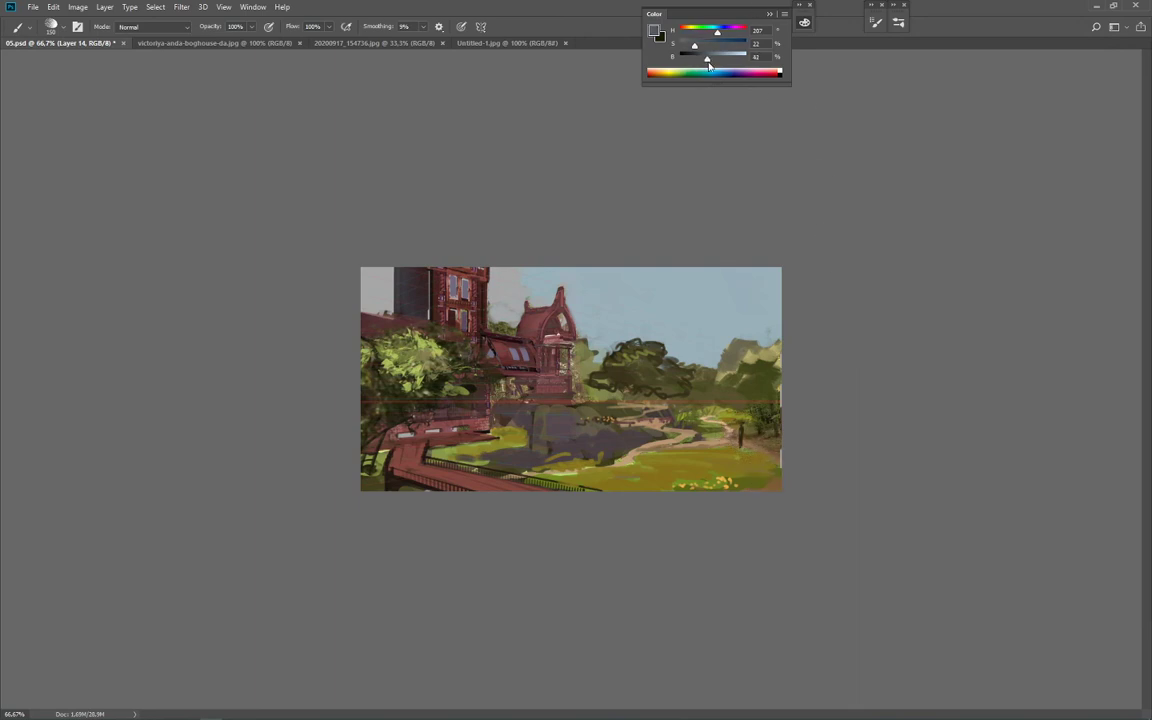
right_click(756, 452)
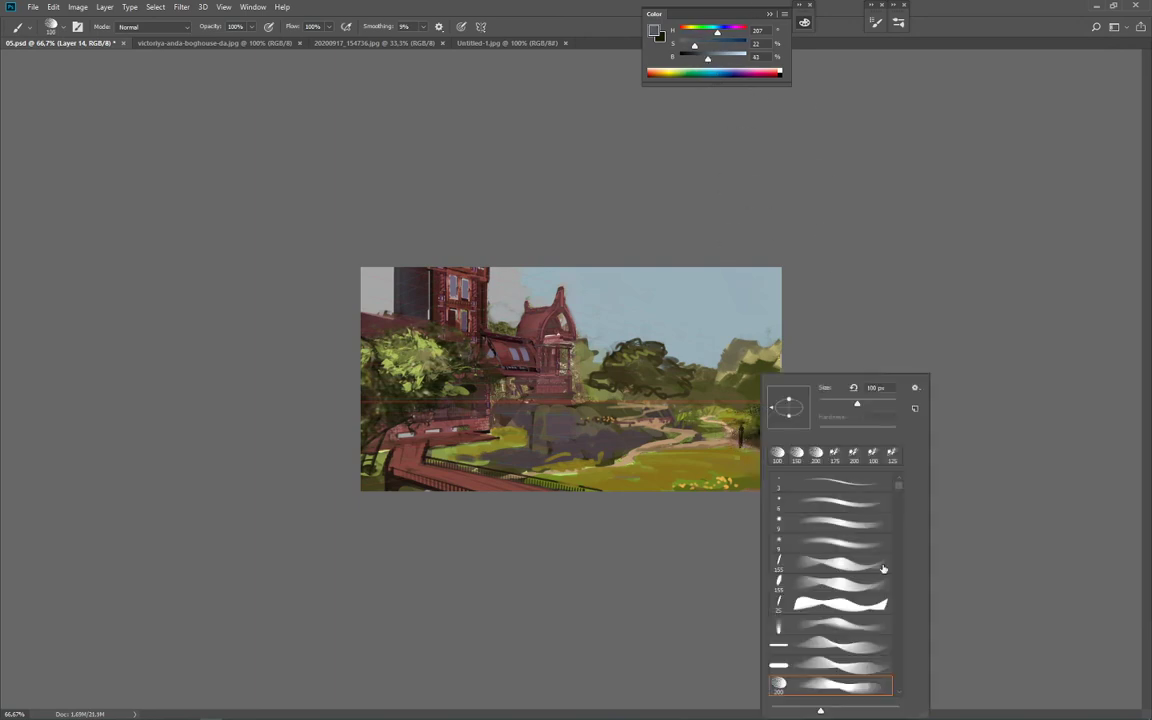
key(Escape)
key(bracketleft)
right_click(713, 413)
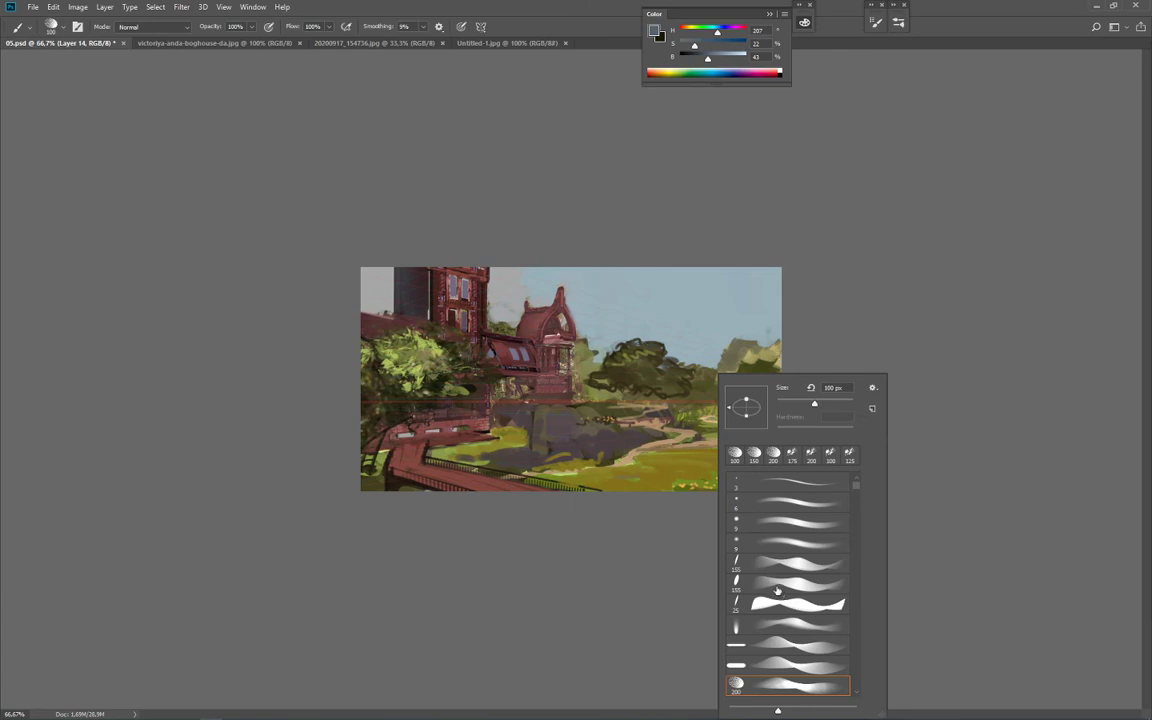
click(777, 588)
key(Return)
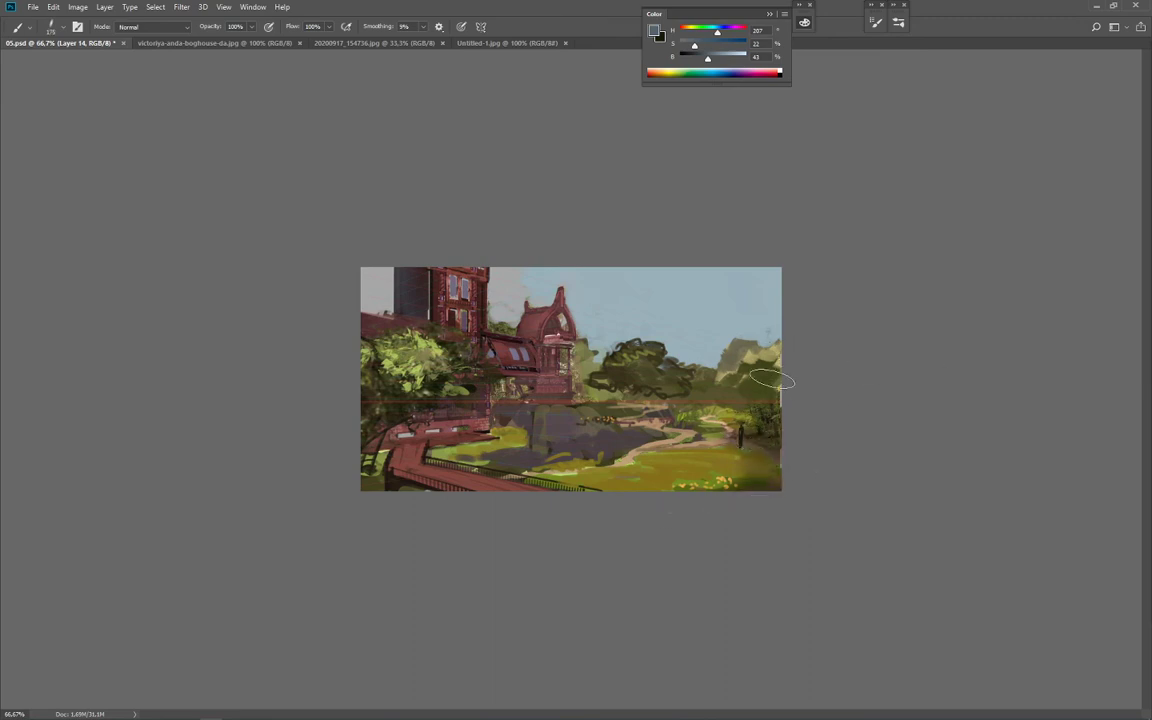
Step: Adjust the elliptical brush's size and shade the grass and shrubs along the painting's lower-right edge
key(bracketleft)
key(bracketleft)
key(bracketright)
key(bracketright)
key(bracketright)
key(bracketright)
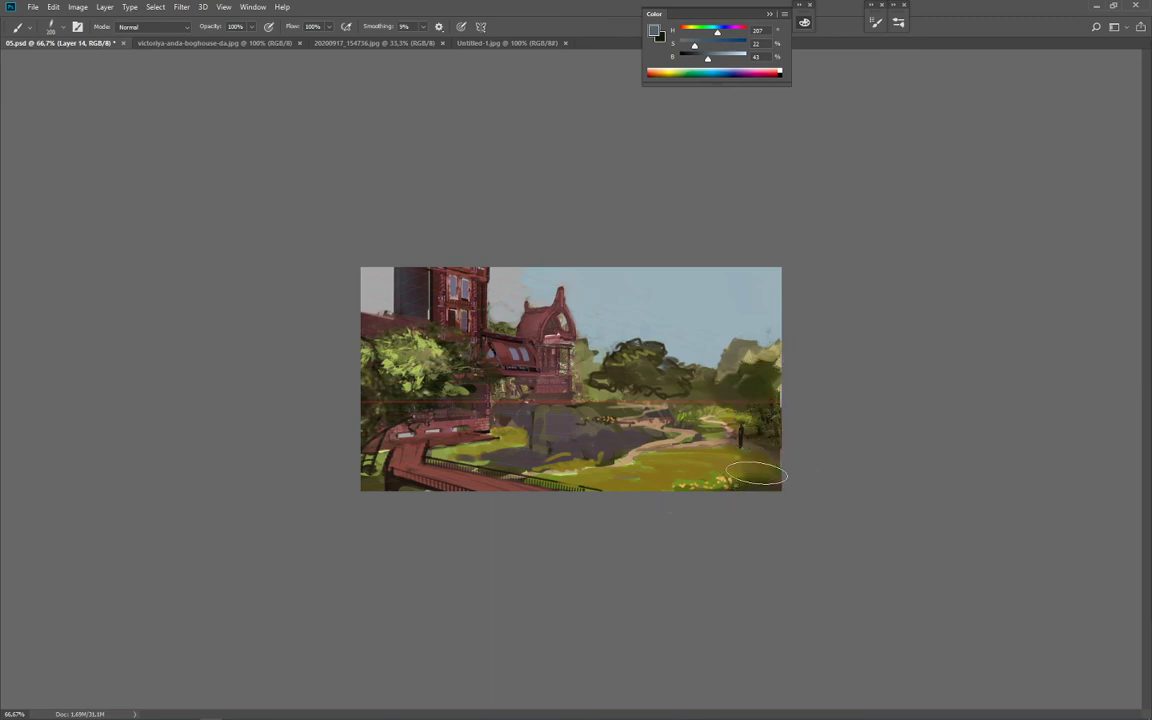
Step: Shade the grass at the painting's lower-right edge with the desaturated blue and reduce the elliptical brush's size
drag(764, 472, 694, 491)
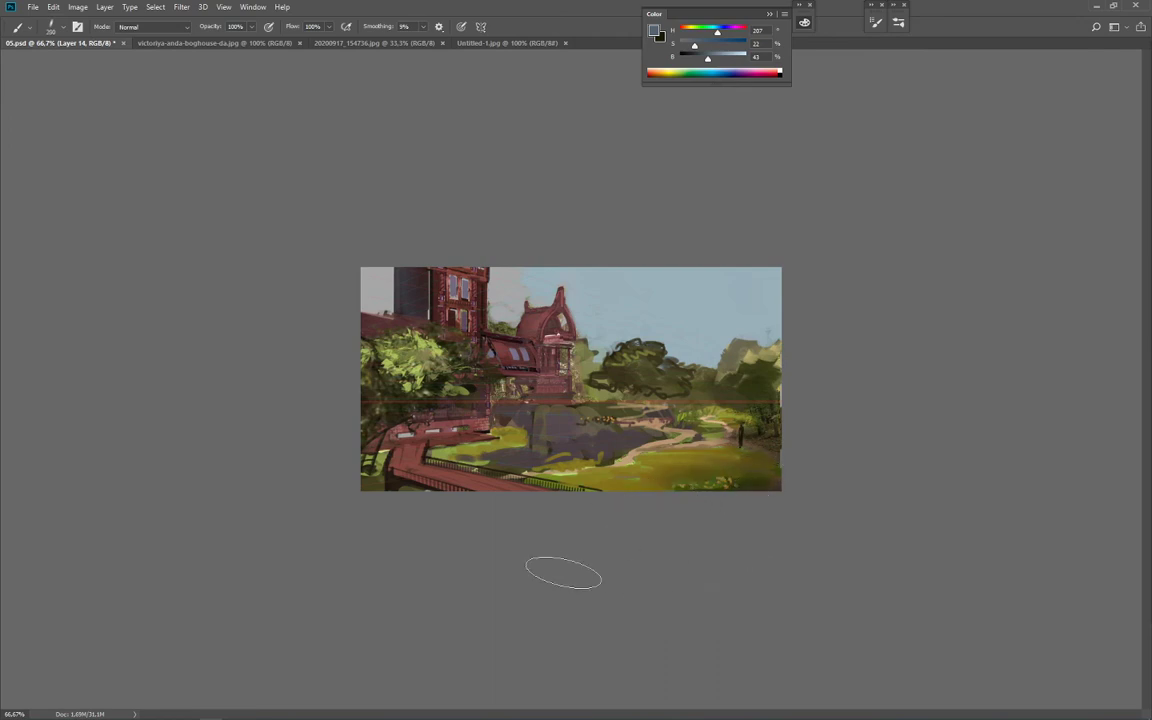
key(bracketleft)
key(bracketleft)
key(bracketleft)
key(bracketleft)
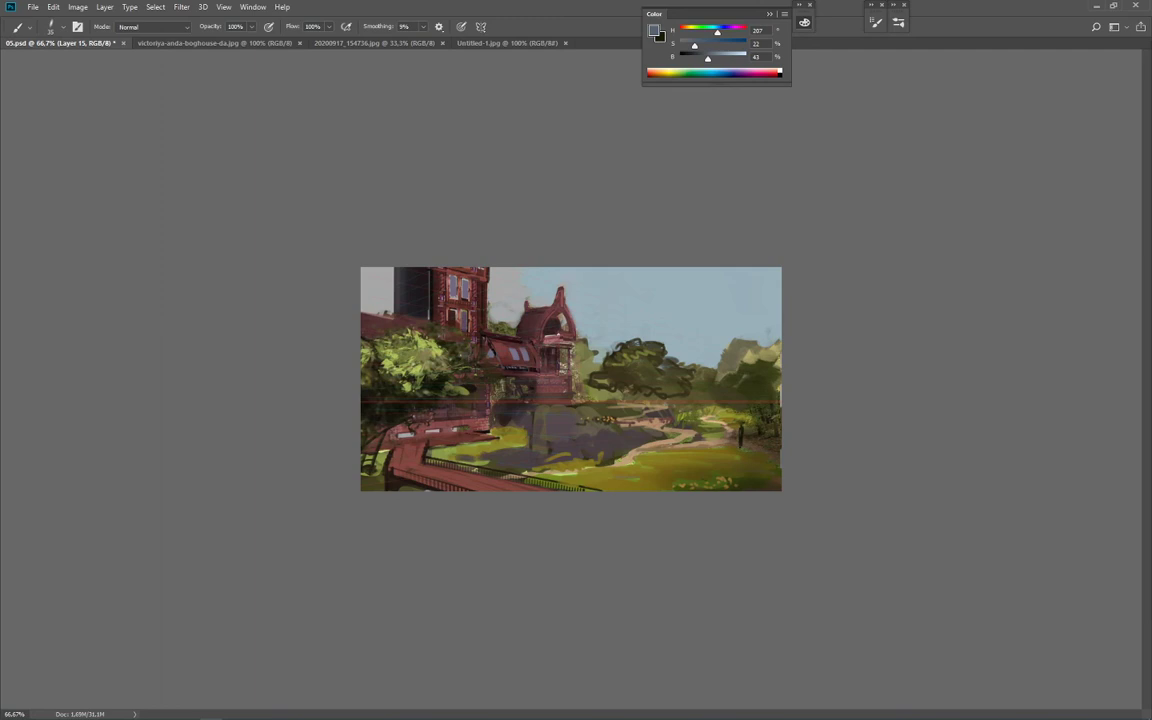
Step: Set the paint color to pale beige with hue 40, saturation 15% and brightness 79%, and enlarge the brush to 60 px
click(687, 33)
drag(696, 46, 731, 59)
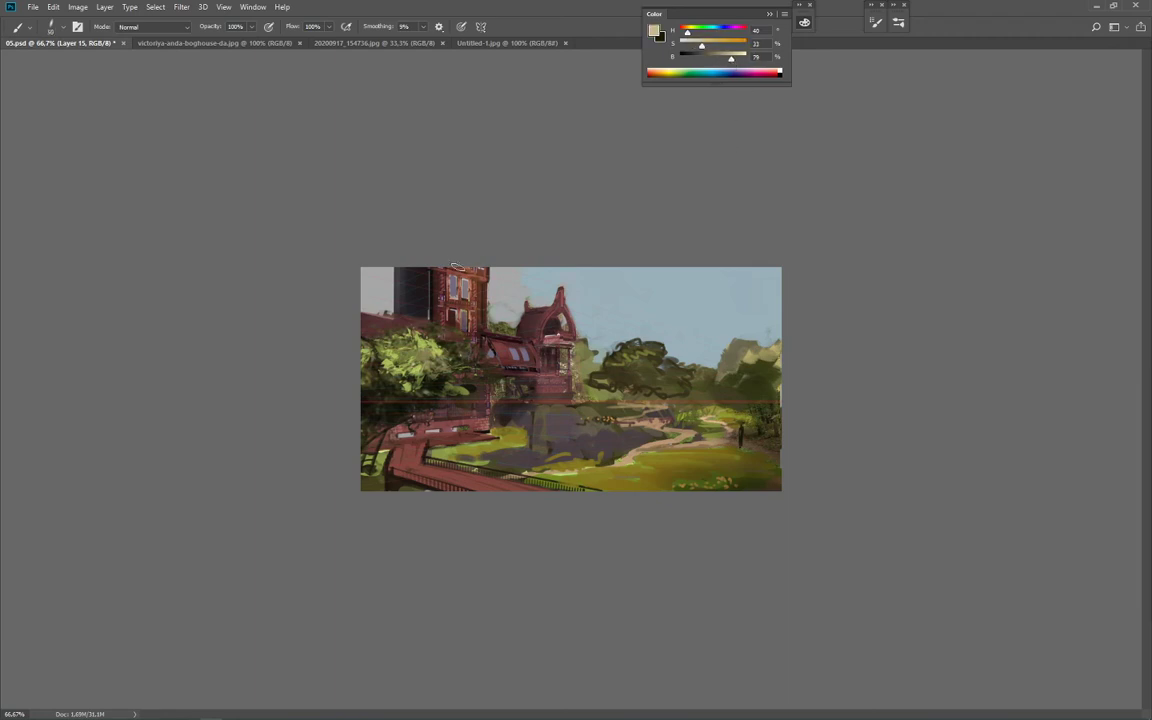
click(689, 47)
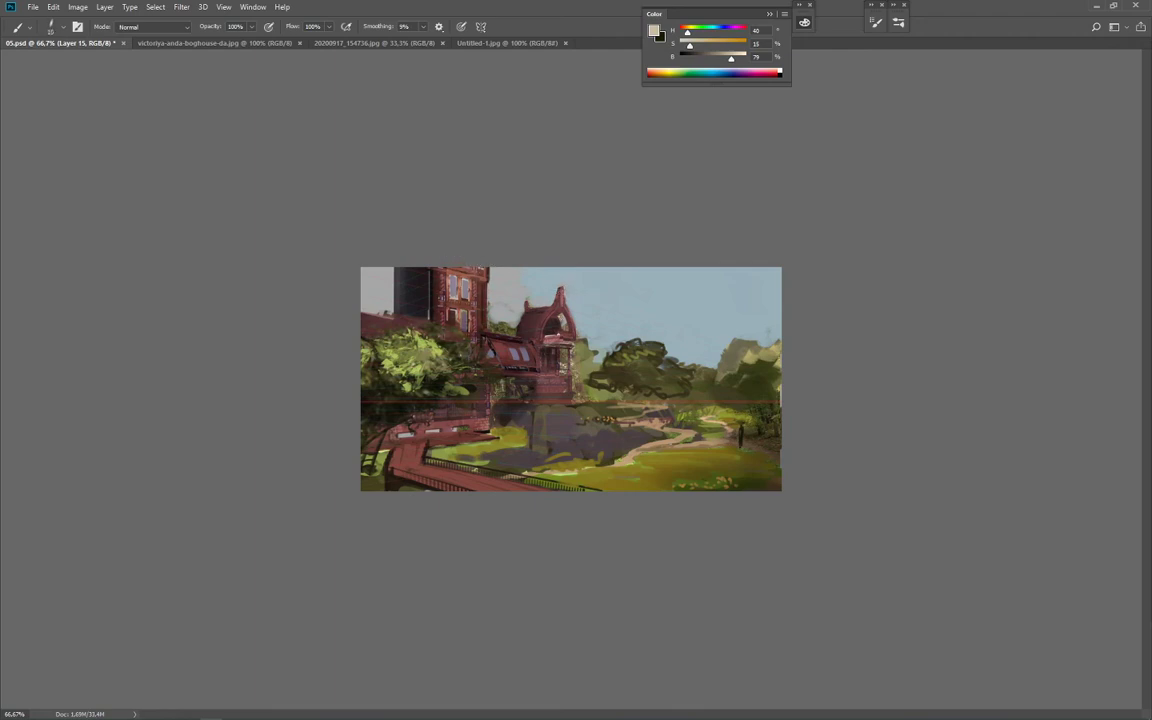
key(])
key(])
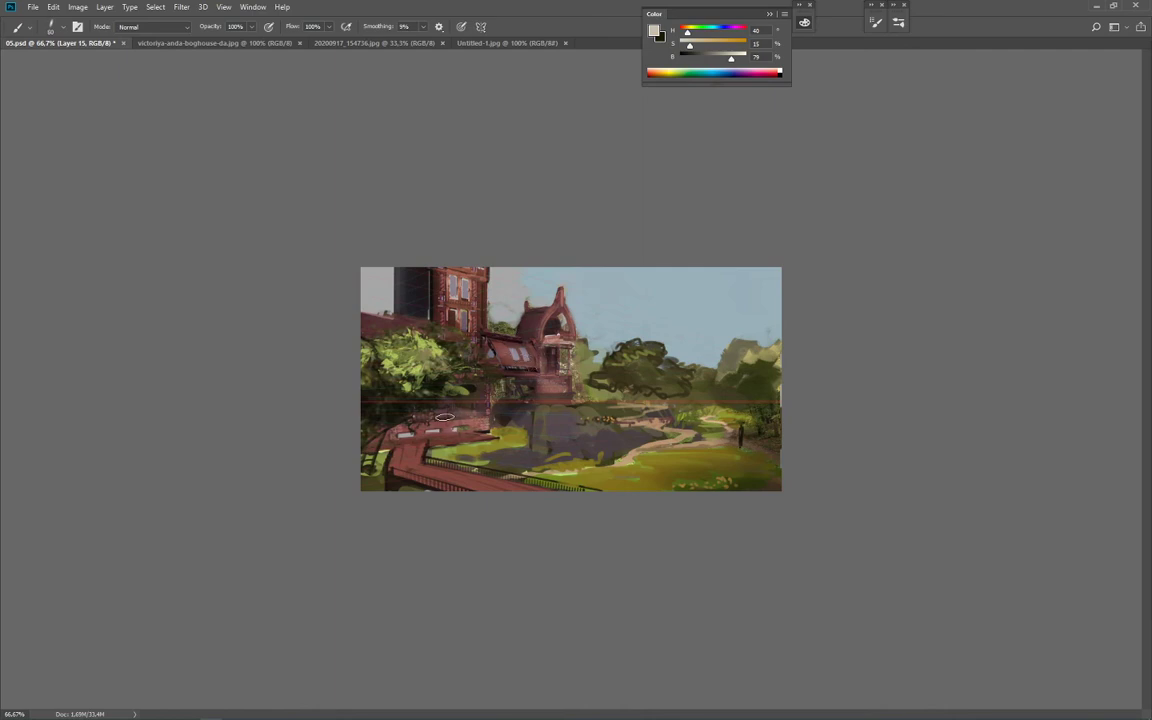
Step: Sample the dark tree shadow color, enlarge the elliptical brush to 300 px and try darkening the painting's lower-left corner
alt+click(395, 412)
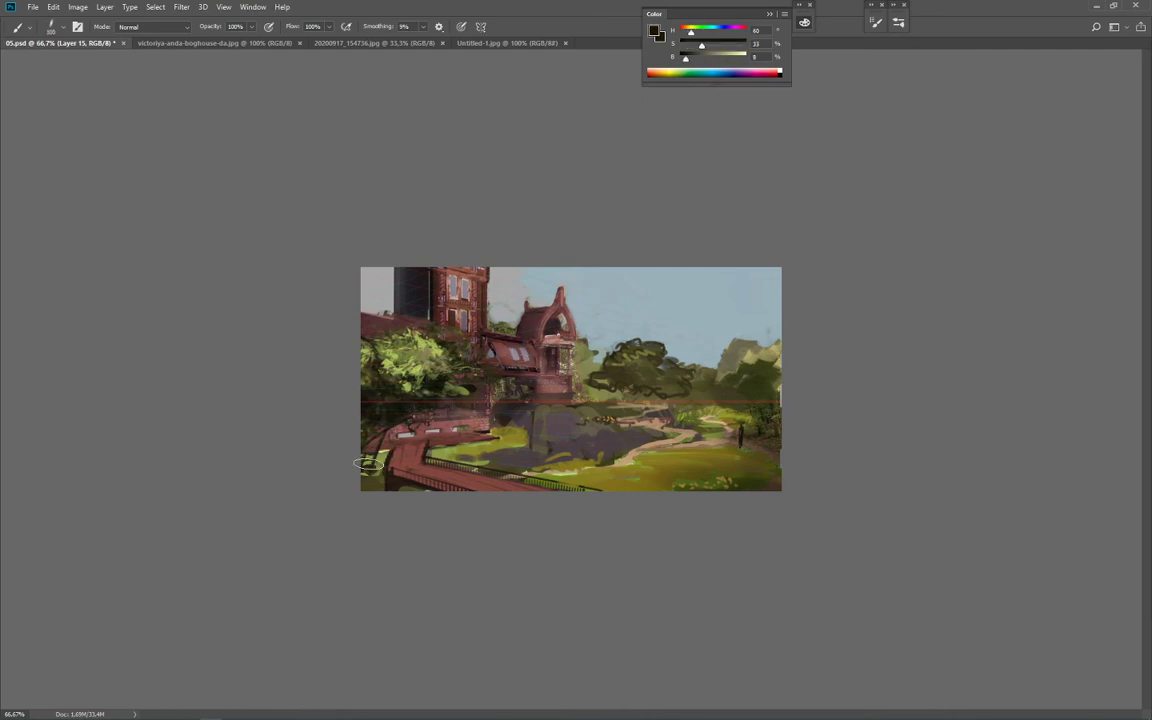
key(])
key(])
key(])
key(])
key(])
drag(362, 473, 382, 464)
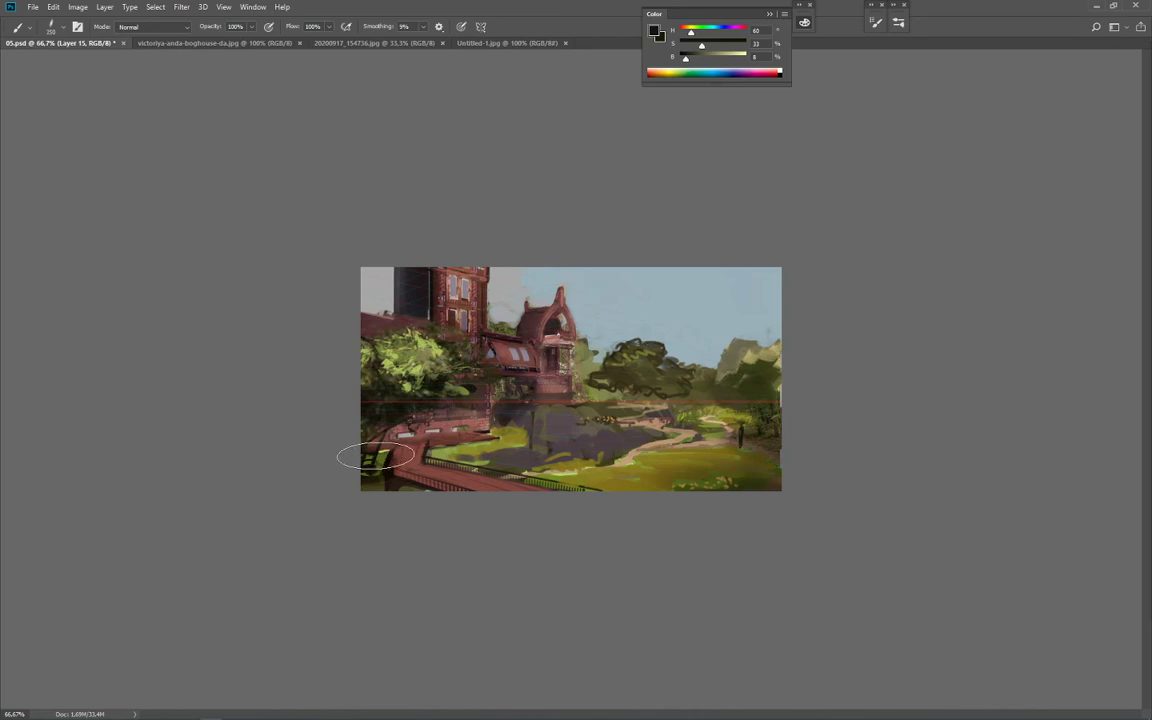
key(bracketright)
key(bracketright)
key(bracketright)
key(bracketright)
key(bracketright)
key(ctrl+z)
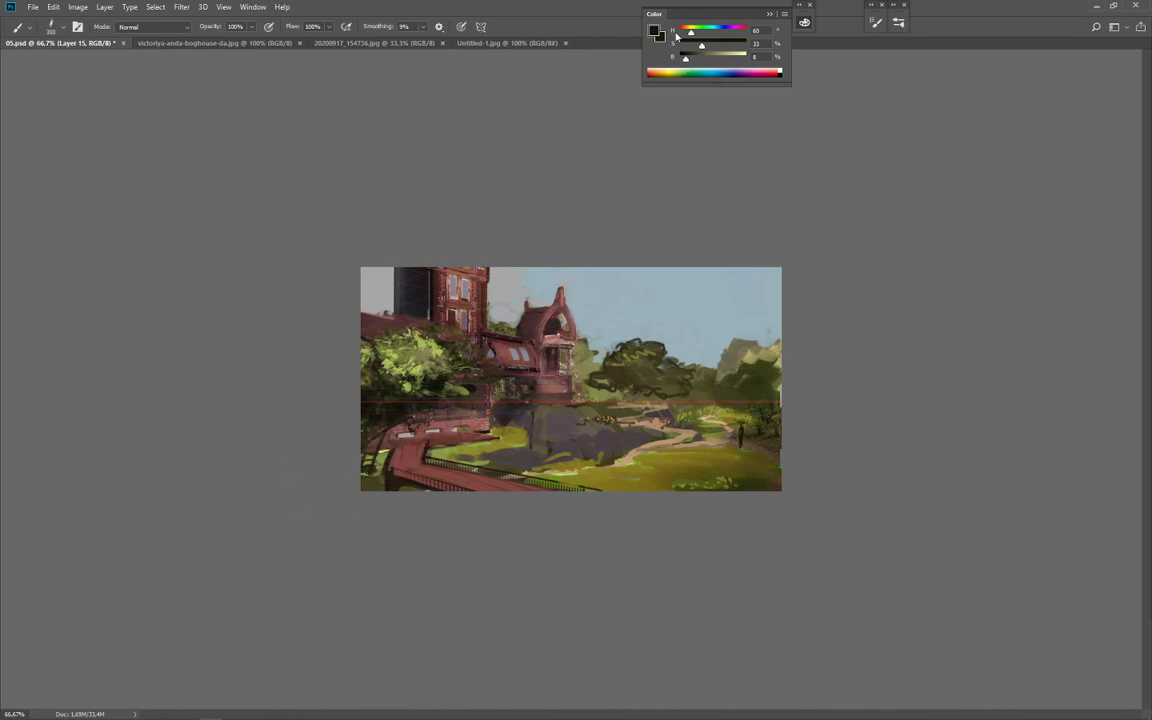
Step: Change the paint color to dark blue with hue 210 and brightness 26%, and shade the lower-left corner around the bridge
drag(686, 60, 717, 32)
click(697, 58)
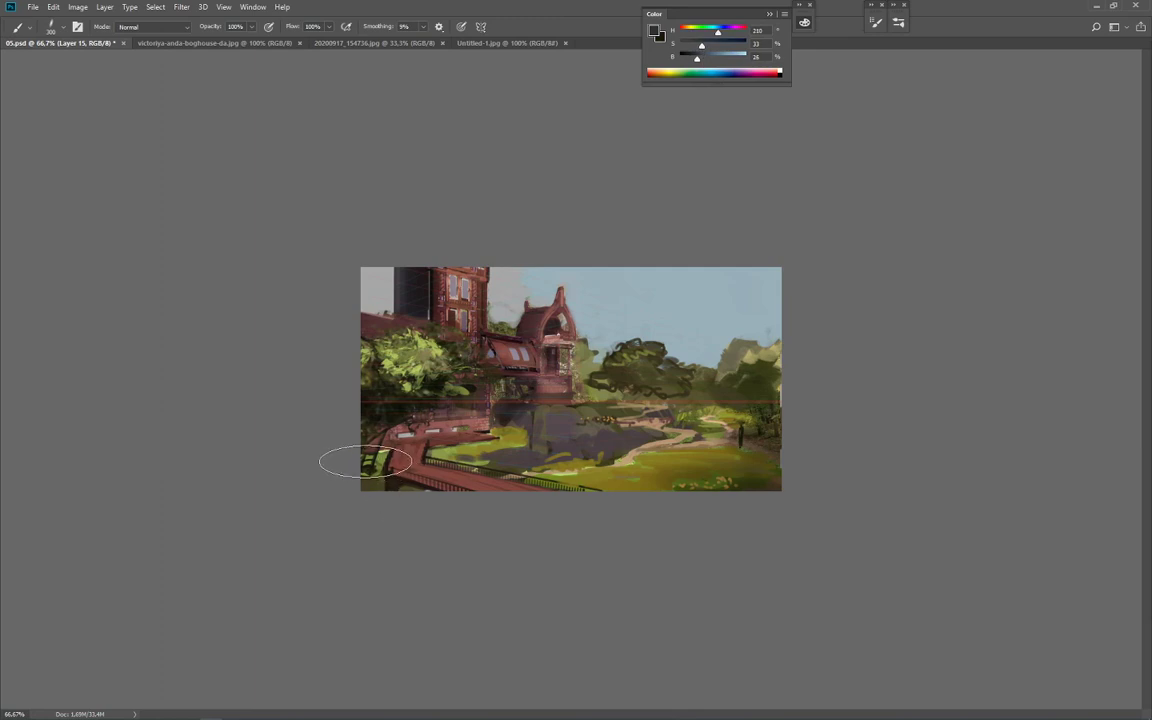
mouse_move(396, 462)
mouse_down()
mouse_move(412, 470)
mouse_move(378, 448)
mouse_move(418, 487)
mouse_up()
Step: Shrink the elliptical brush and darken the shadowed side of the rock below the pavilion
key(bracketleft)
key(bracketleft)
key(bracketleft)
key(bracketleft)
key(bracketleft)
key(bracketleft)
key(bracketleft)
key(bracketleft)
key(bracketleft)
key(bracketleft)
key(bracketleft)
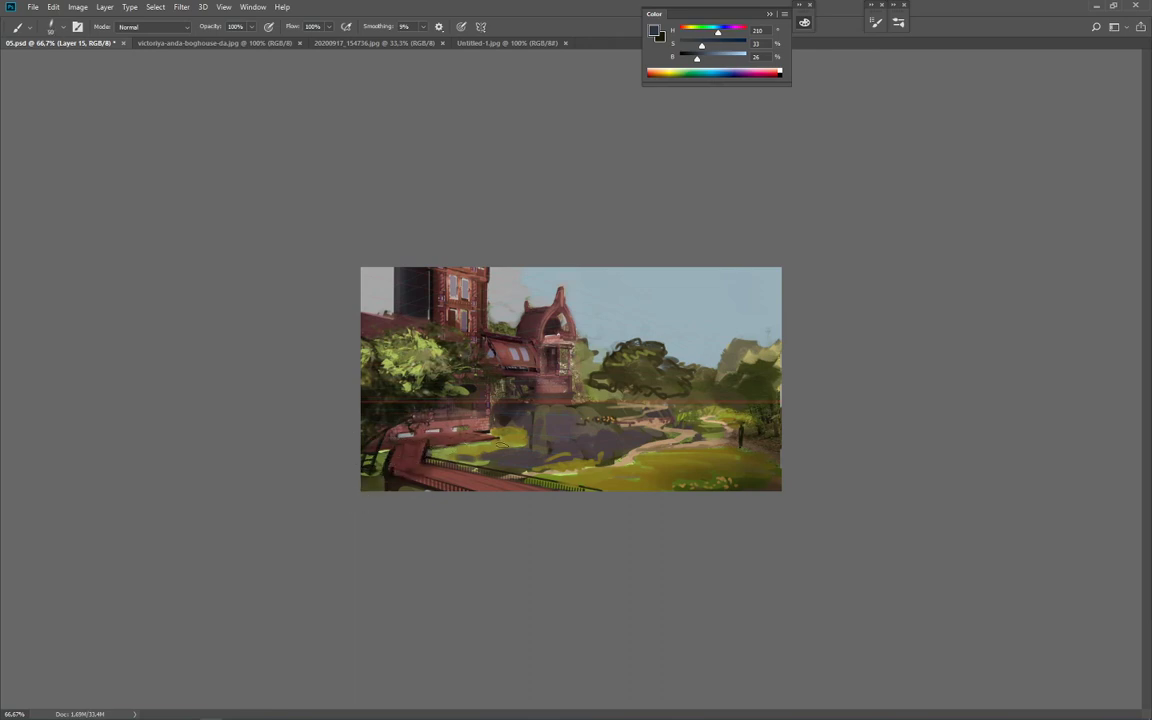
key(bracketleft)
drag(506, 410, 526, 421)
Step: Set a pale off-white with hue 47, saturation 7% and brightness 85%, and paint light planes on the rock below the pavilion
mouse_move(718, 32)
mouse_down()
mouse_move(691, 34)
mouse_move(736, 60)
mouse_move(689, 34)
mouse_up()
drag(701, 47, 691, 47)
drag(558, 411, 593, 445)
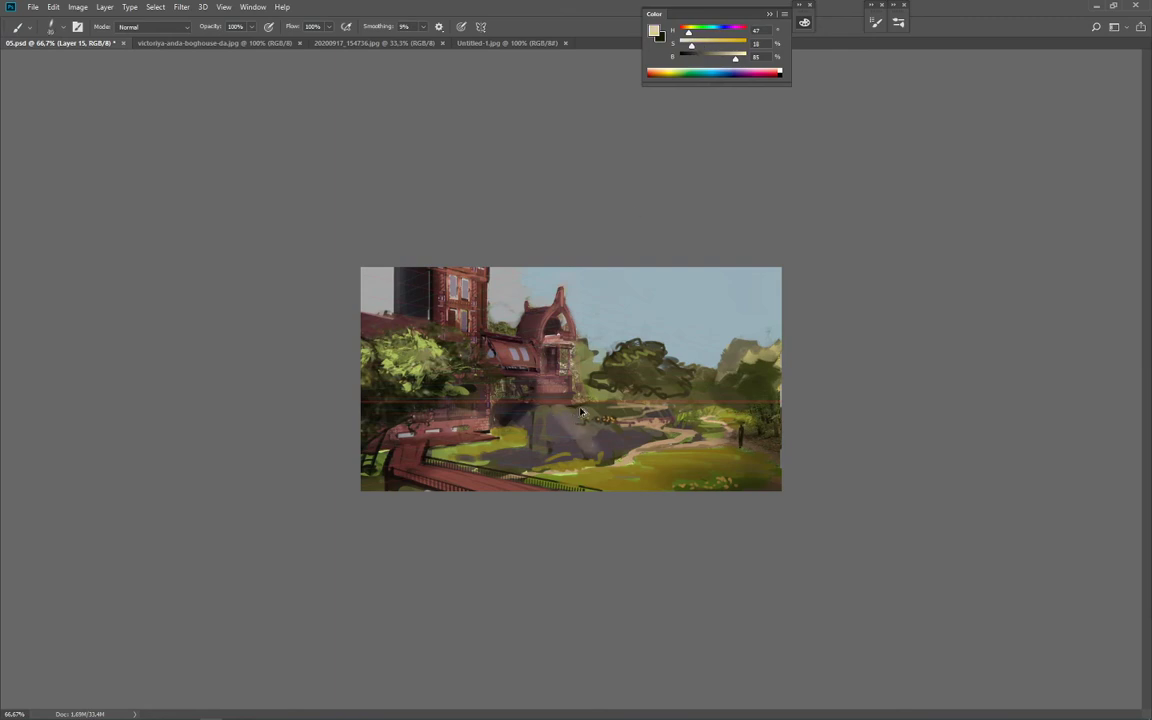
click(684, 46)
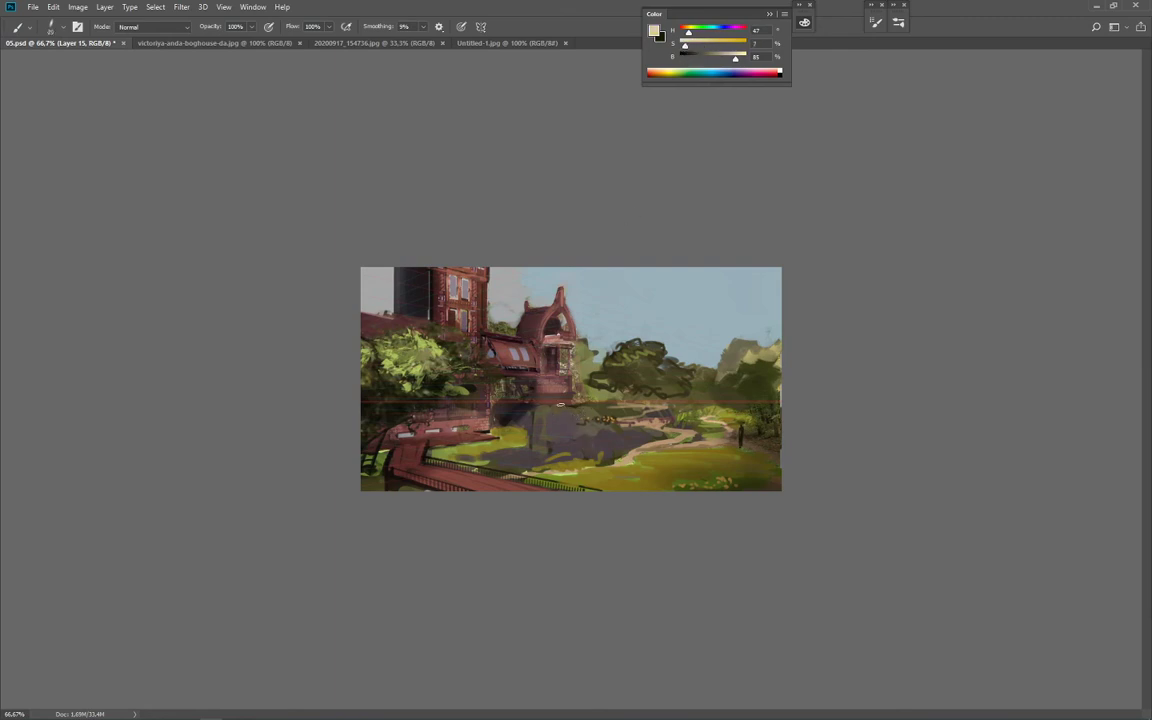
mouse_move(560, 405)
mouse_down()
mouse_move(577, 433)
mouse_move(605, 424)
mouse_move(600, 449)
mouse_move(538, 398)
mouse_move(560, 398)
mouse_move(466, 410)
mouse_up()
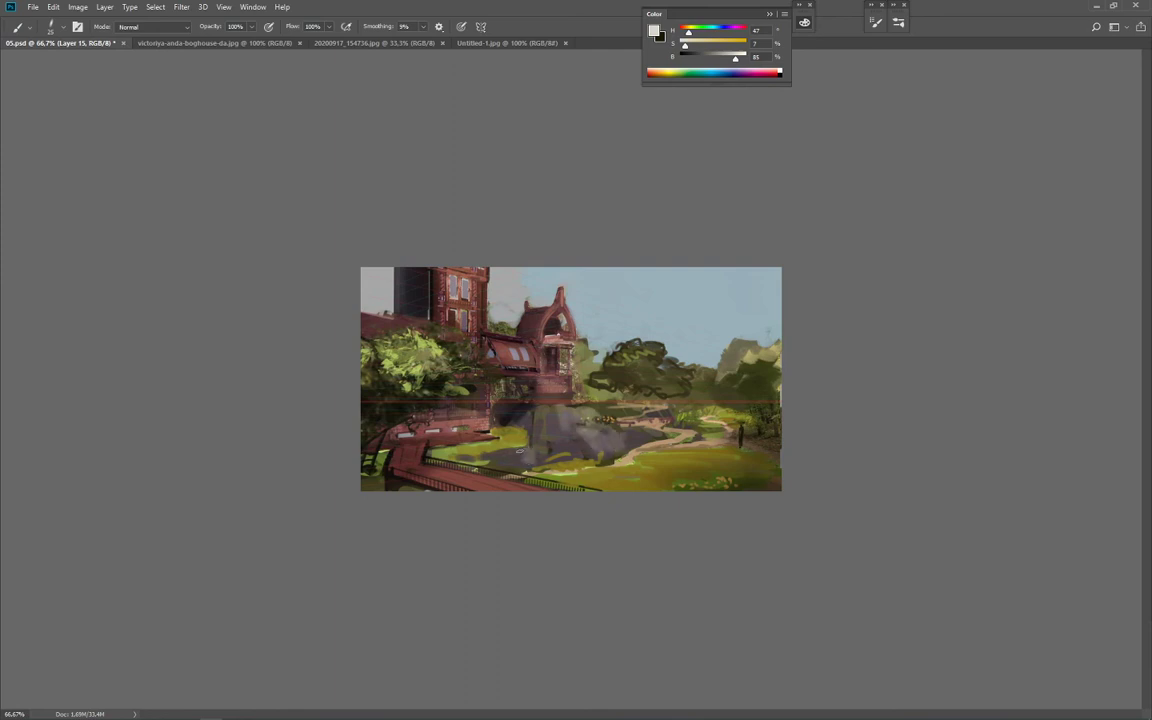
drag(519, 452, 493, 459)
Step: Shade the rock in dark gray-blue (hue 207, saturation 7%, brightness 22%) with the brush at about 35 px, undoing the last stroke
drag(690, 32, 718, 33)
click(695, 58)
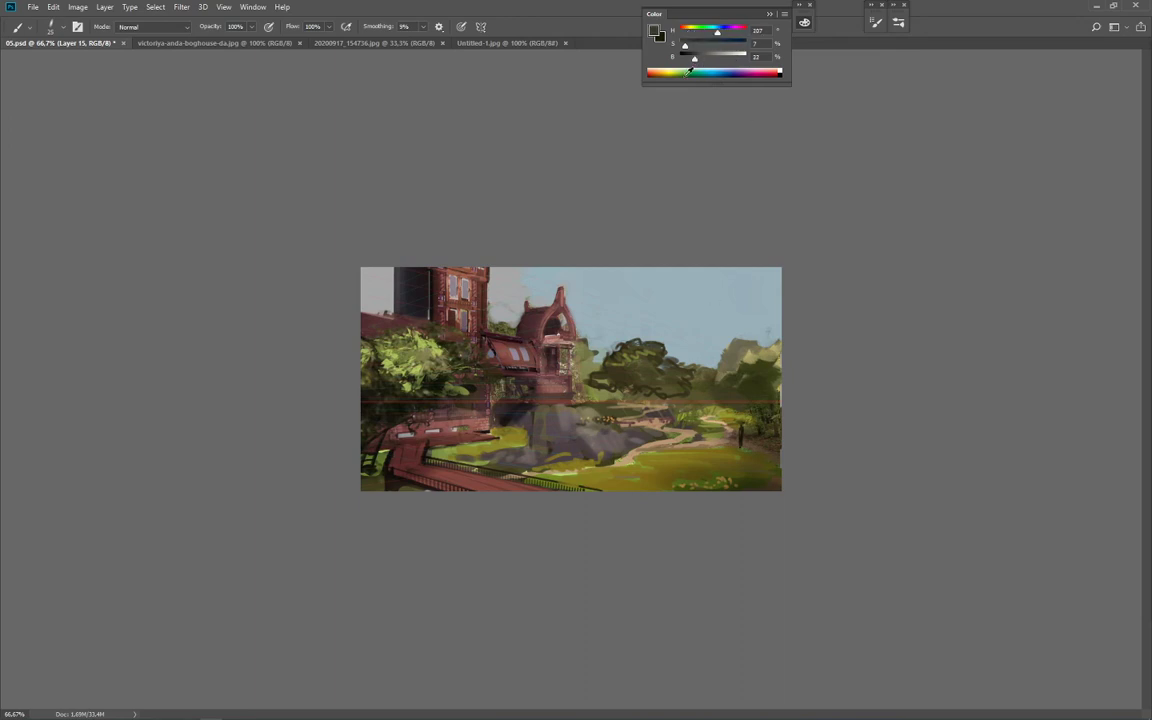
key(bracketright)
key(bracketright)
key(bracketright)
key(bracketright)
key(bracketright)
key(bracketright)
key(bracketright)
key(bracketright)
key(bracketright)
key(bracketright)
key(bracketright)
key(bracketleft)
key(bracketleft)
key(bracketleft)
key(bracketleft)
key(bracketleft)
key(bracketleft)
key(bracketleft)
key(bracketleft)
key(bracketleft)
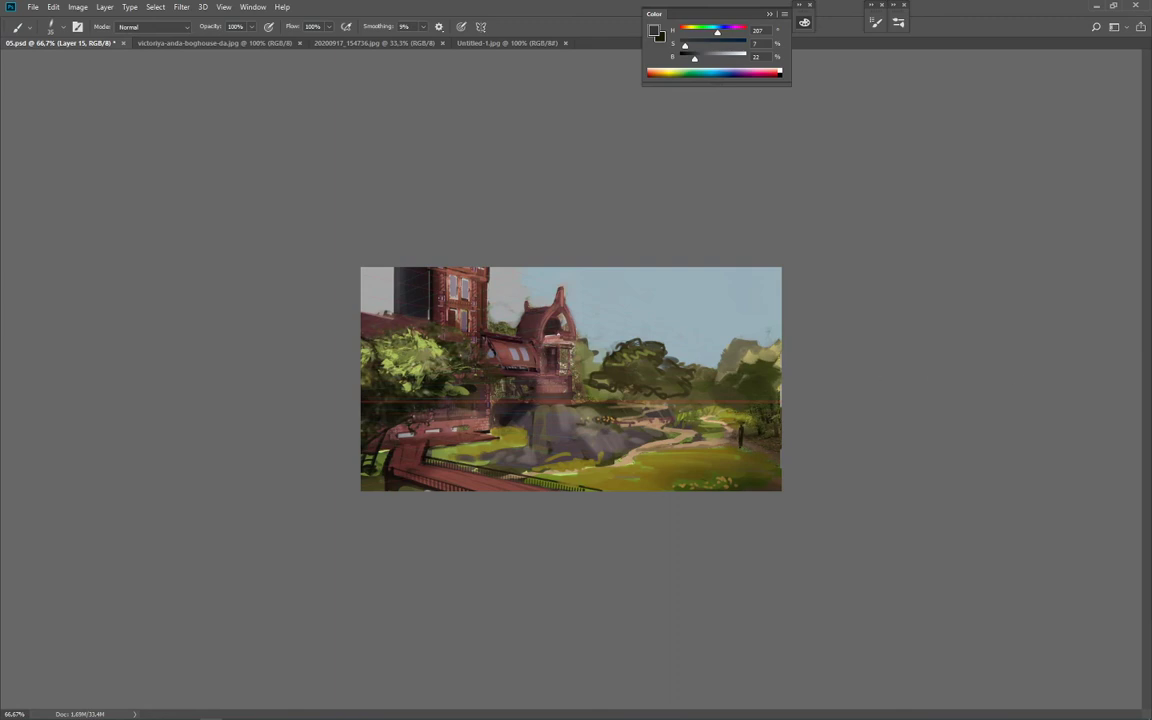
key(ctrl+z)
Step: Choose the speckled 200 px brush preset and repaint the foliage beside the pavilion with a sampled green
right_click(580, 433)
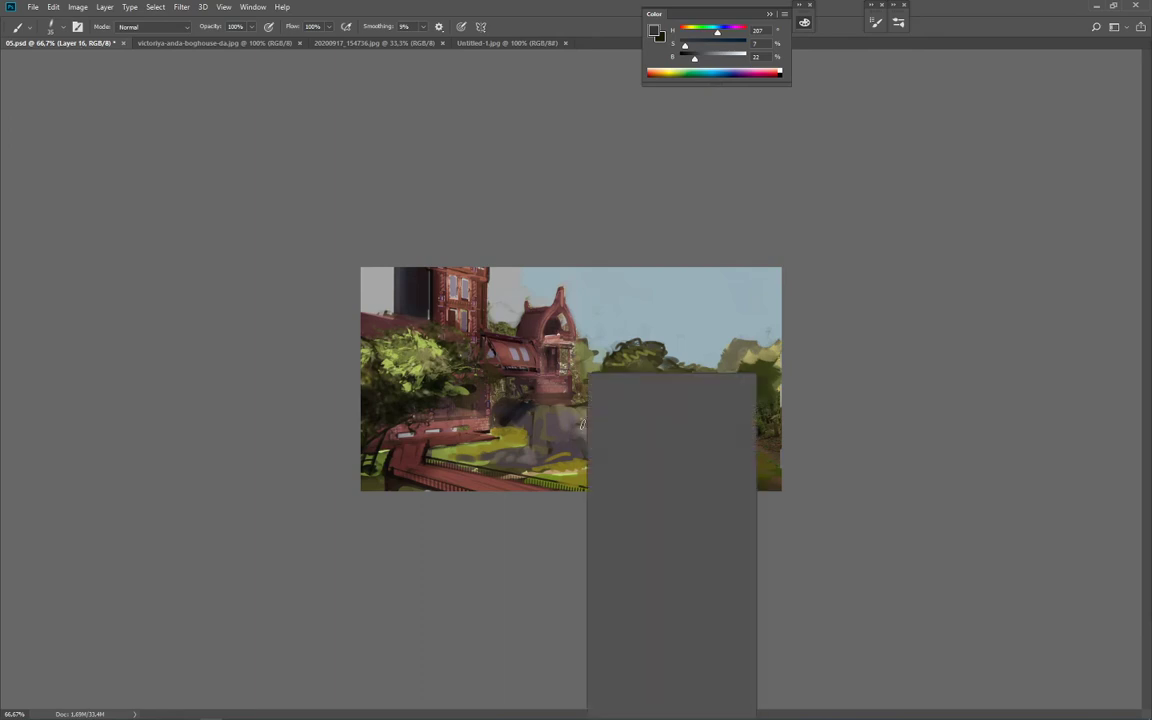
click(674, 684)
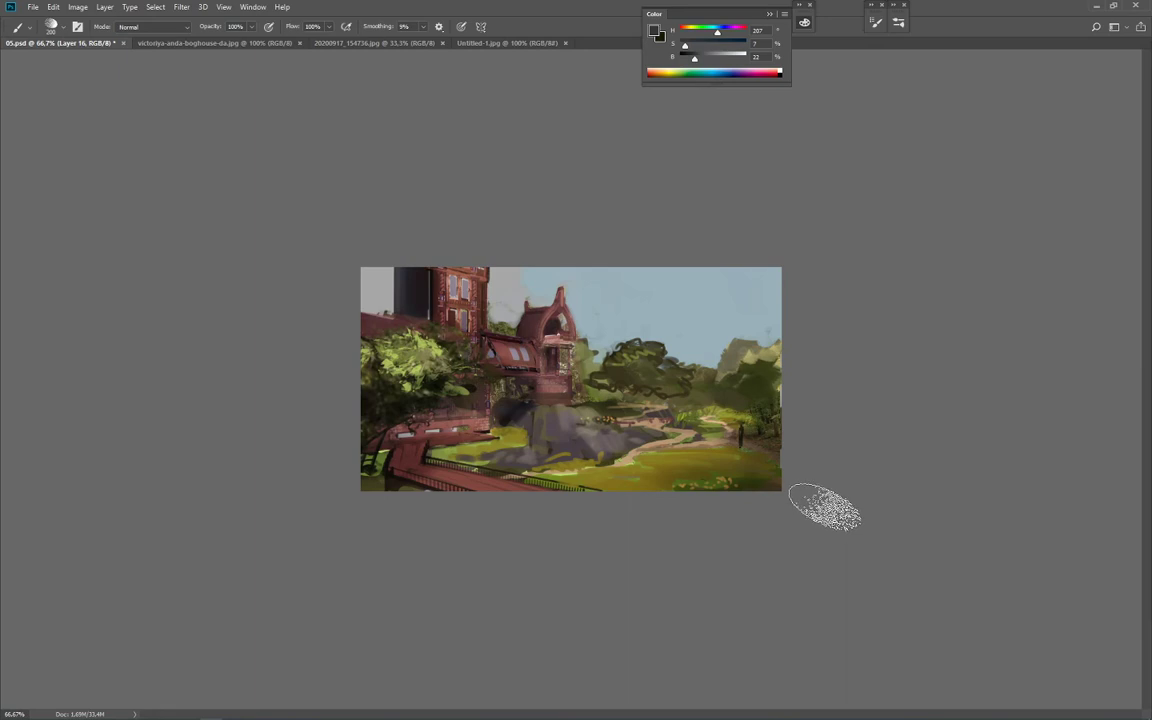
alt+click(526, 307)
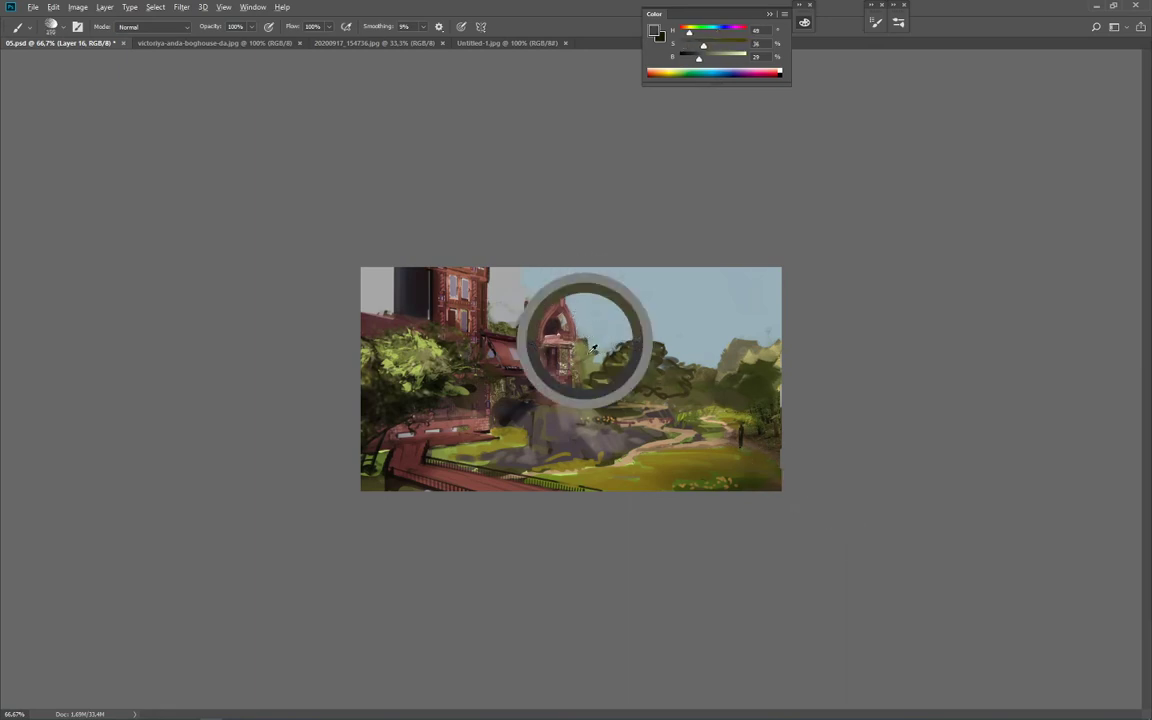
alt+click(586, 369)
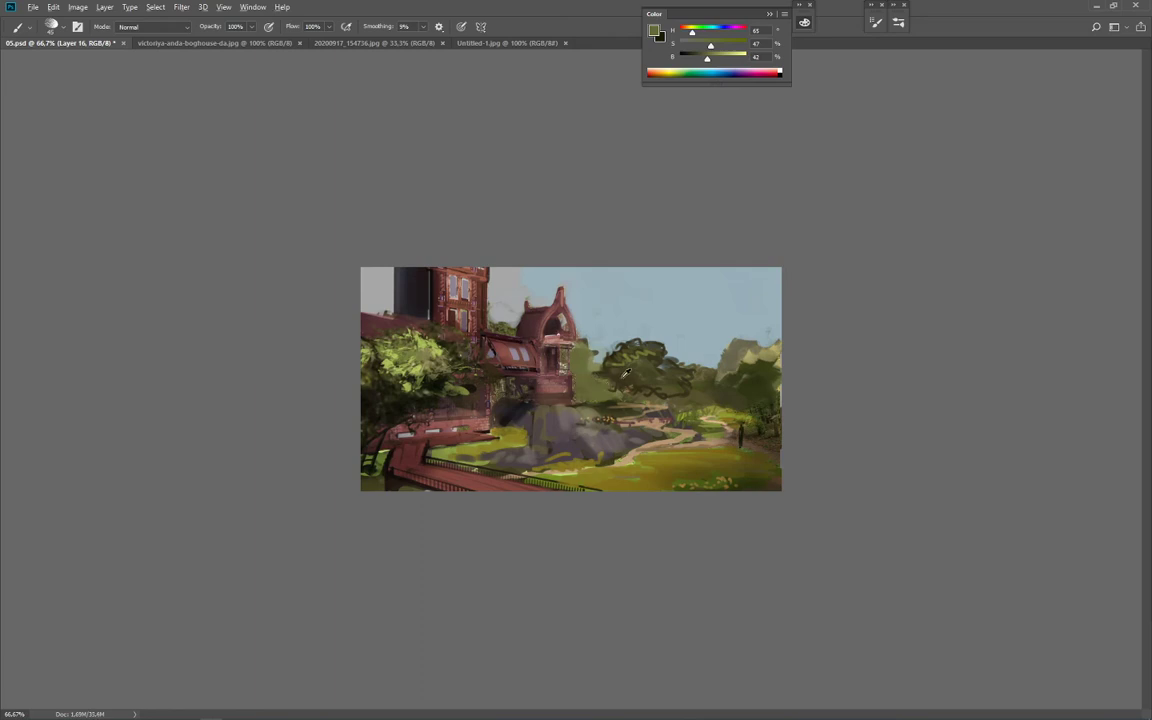
Step: Sample dark greens from the large central tree and fill in its crown and the shadow beneath it
alt+click(614, 389)
mouse_move(614, 389)
mouse_down()
mouse_move(637, 372)
mouse_move(656, 376)
mouse_up()
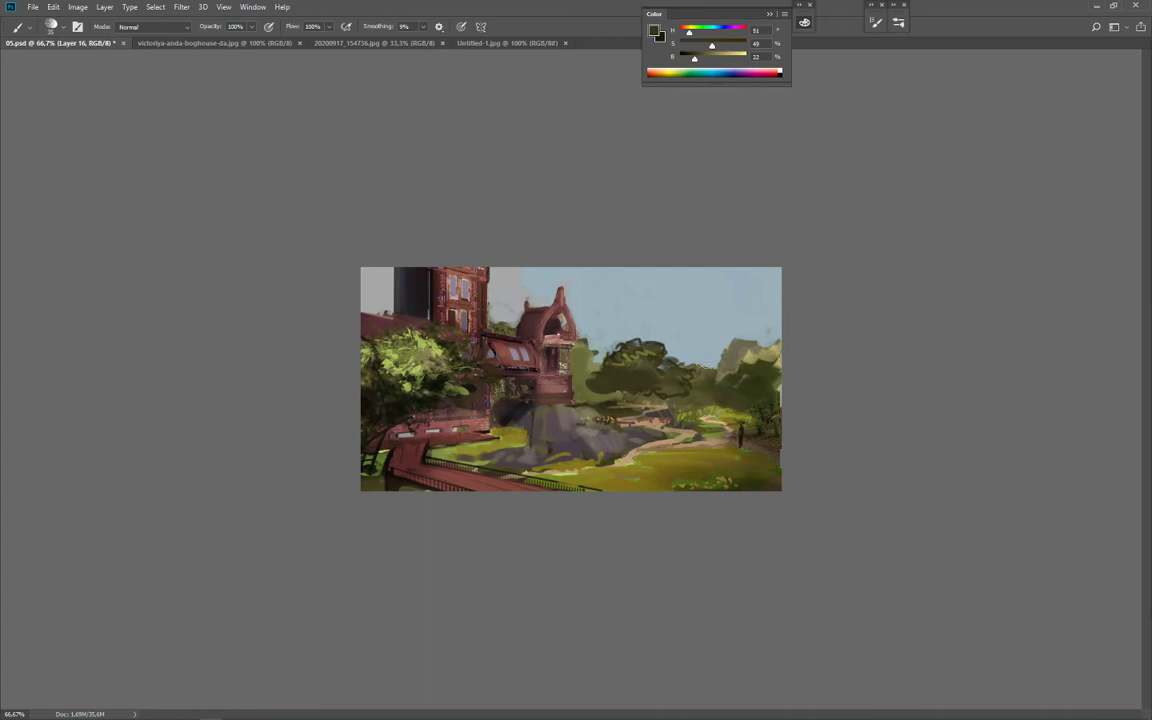
alt+click(614, 400)
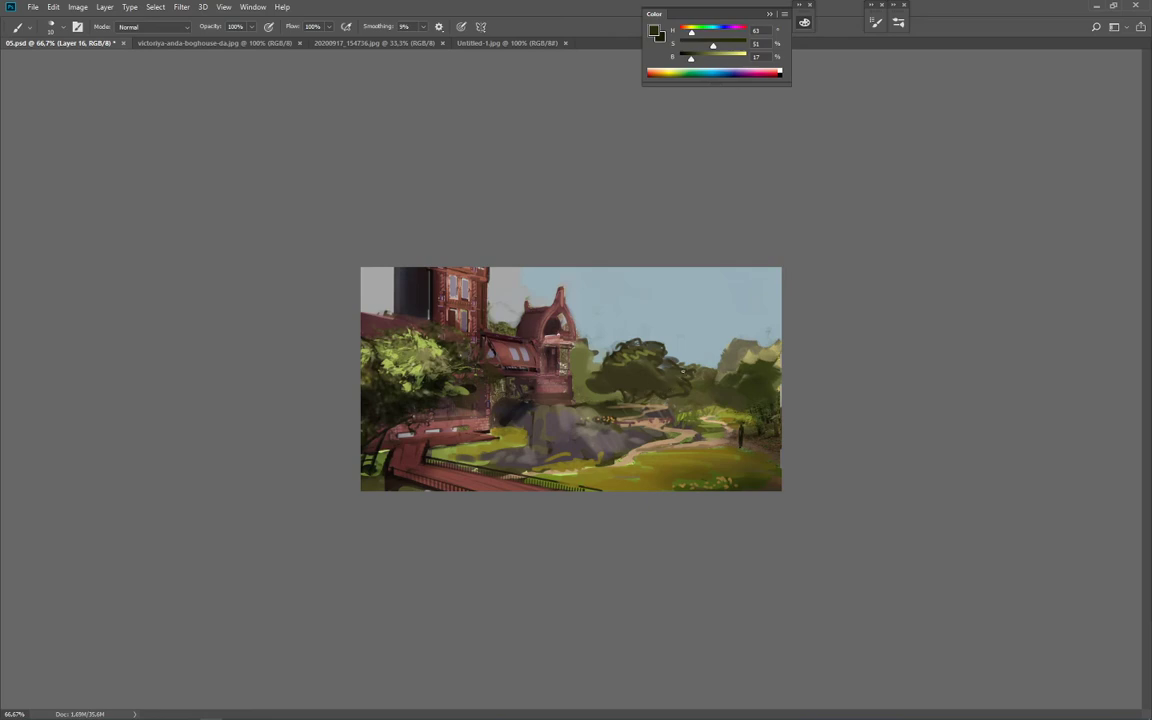
key(bracketright)
key(bracketright)
click(604, 406)
Step: Sample the rock's gray, shift it to a desaturated blue with hue 200, and paint the rock faces below the pavilion
alt+click(598, 456)
click(716, 31)
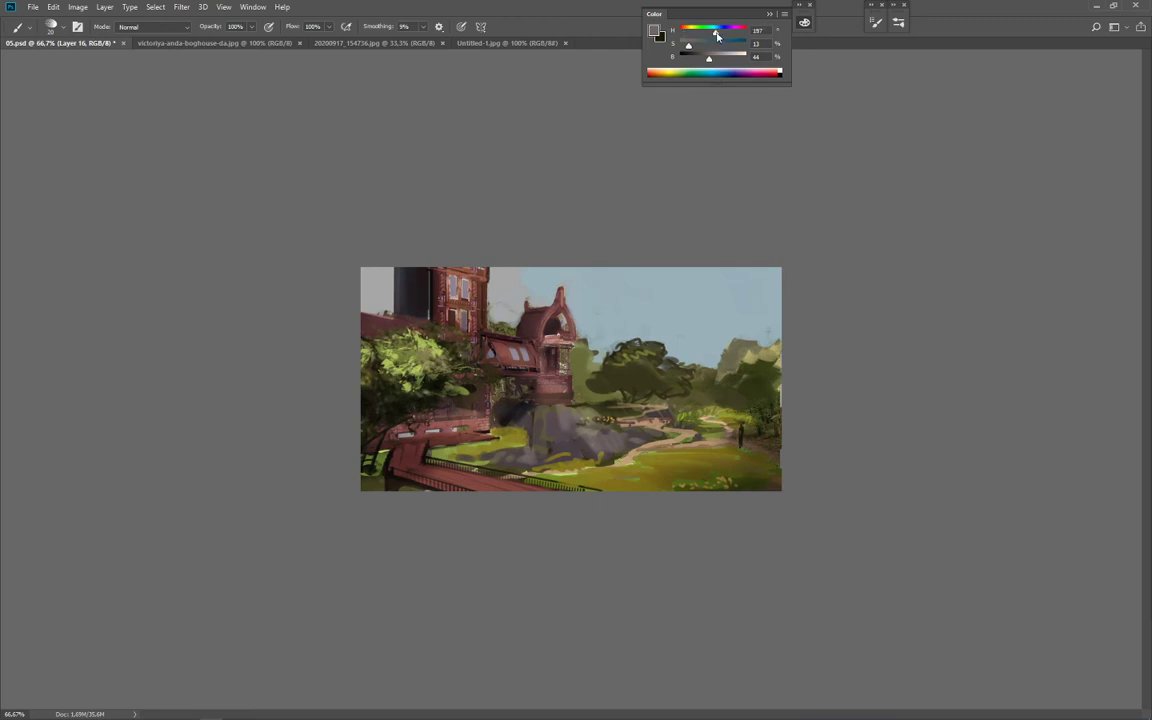
click(685, 46)
mouse_move(582, 440)
mouse_down()
mouse_move(595, 456)
mouse_move(642, 436)
mouse_up()
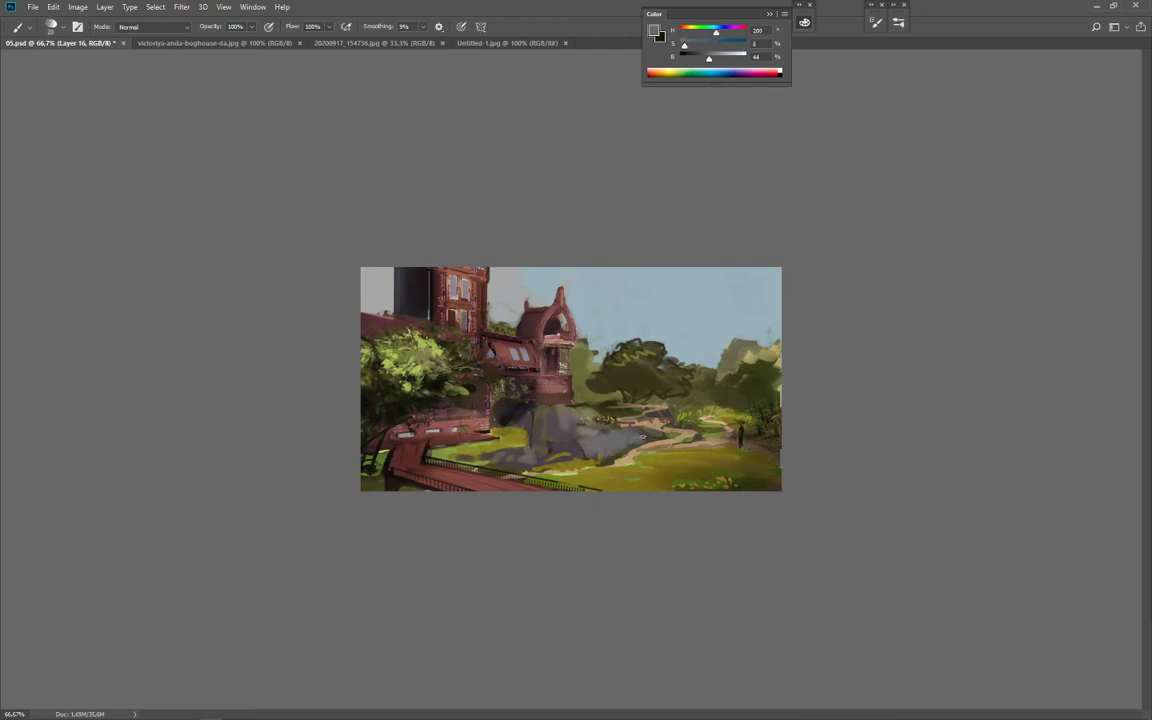
drag(558, 411, 567, 435)
Step: Sample dark and reddish building tones and paint a thin diagonal brace from the pavilion's base under the connecting roof section
alt+click(478, 355)
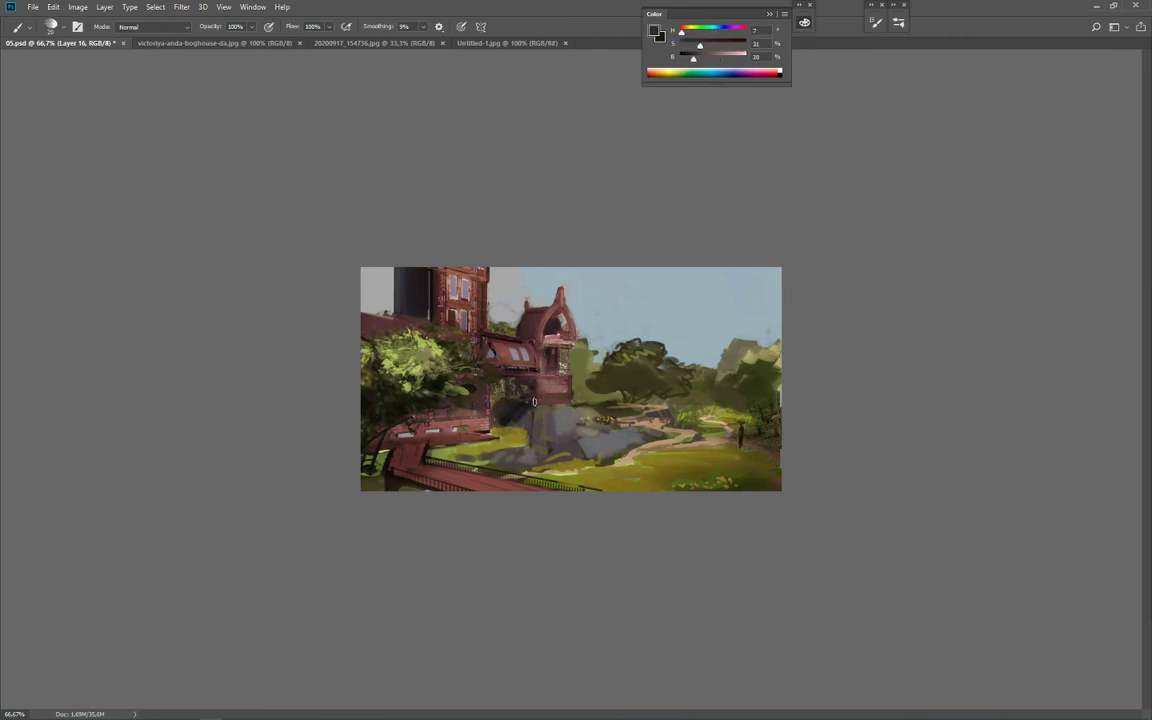
alt+click(526, 402)
key([)
key(bracketleft)
alt+click(508, 369)
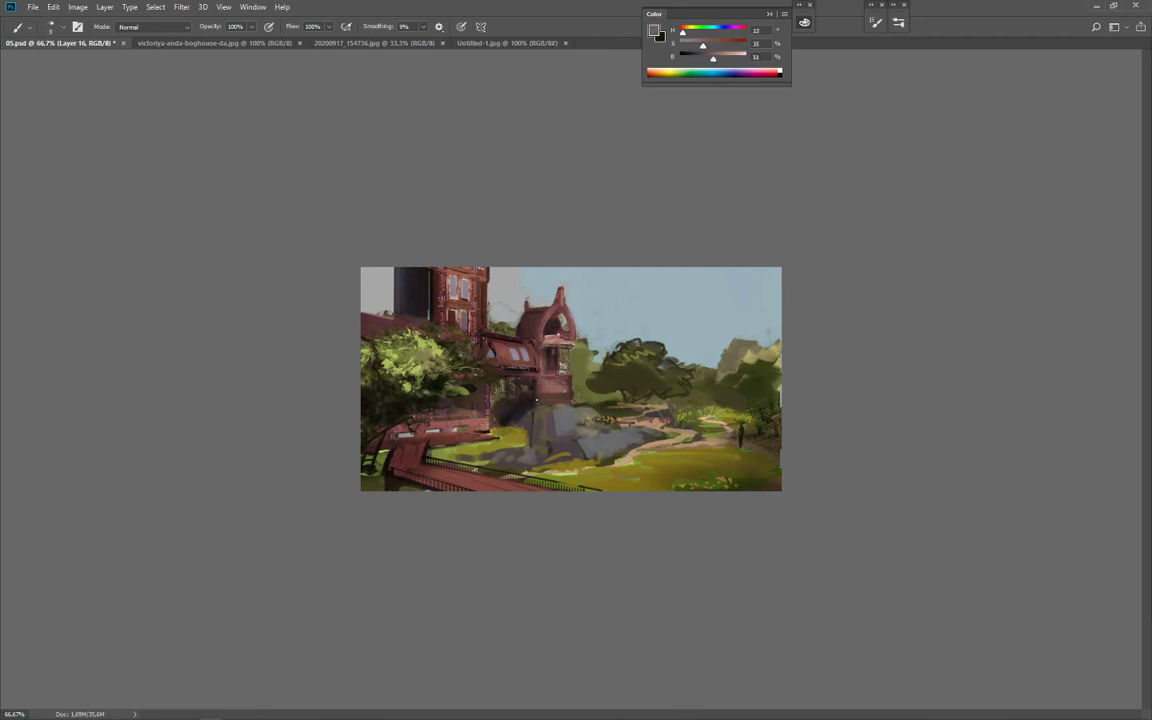
alt+click(536, 390)
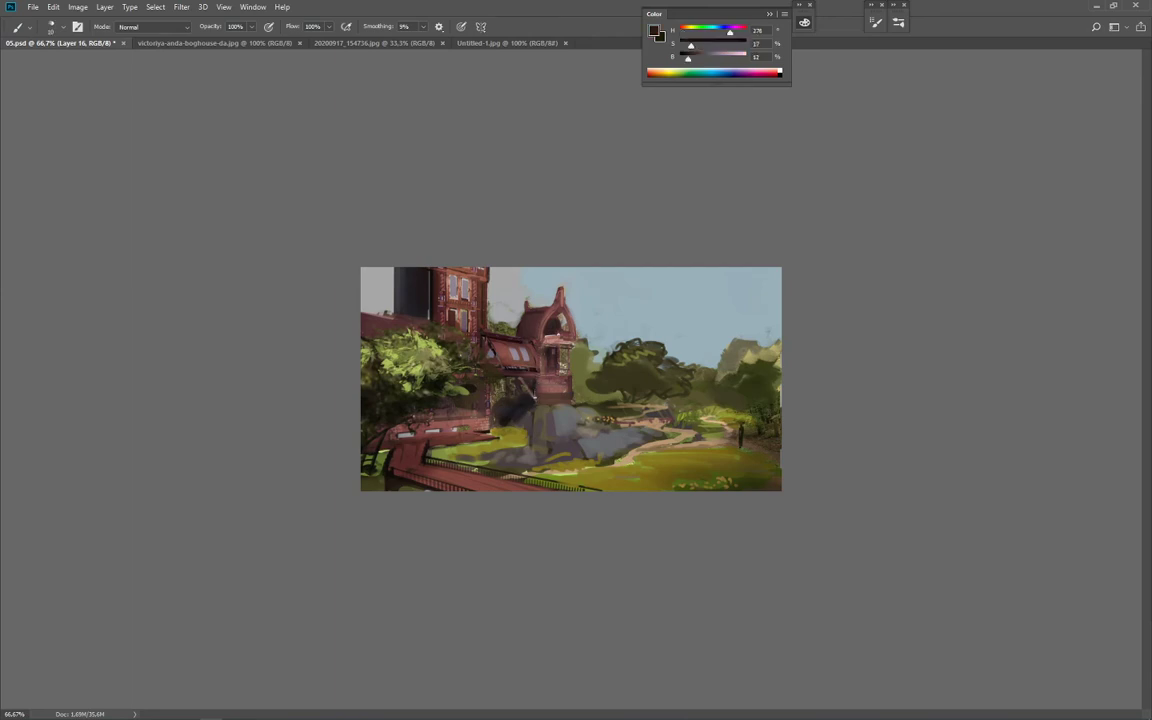
Step: Sample nearby dark brown and olive tones and refine the shadows and foliage around the brace beneath the connecting section
alt+click(485, 354)
alt+click(523, 406)
alt+click(497, 385)
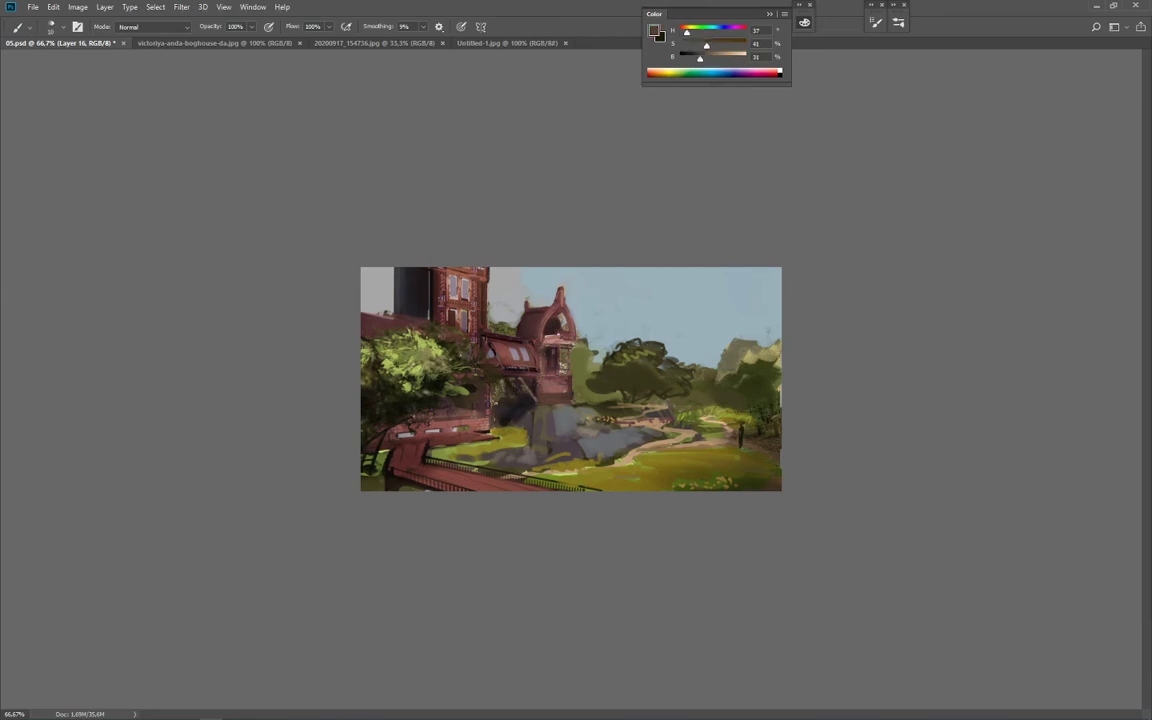
alt+click(498, 389)
key(bracketright)
key(bracketright)
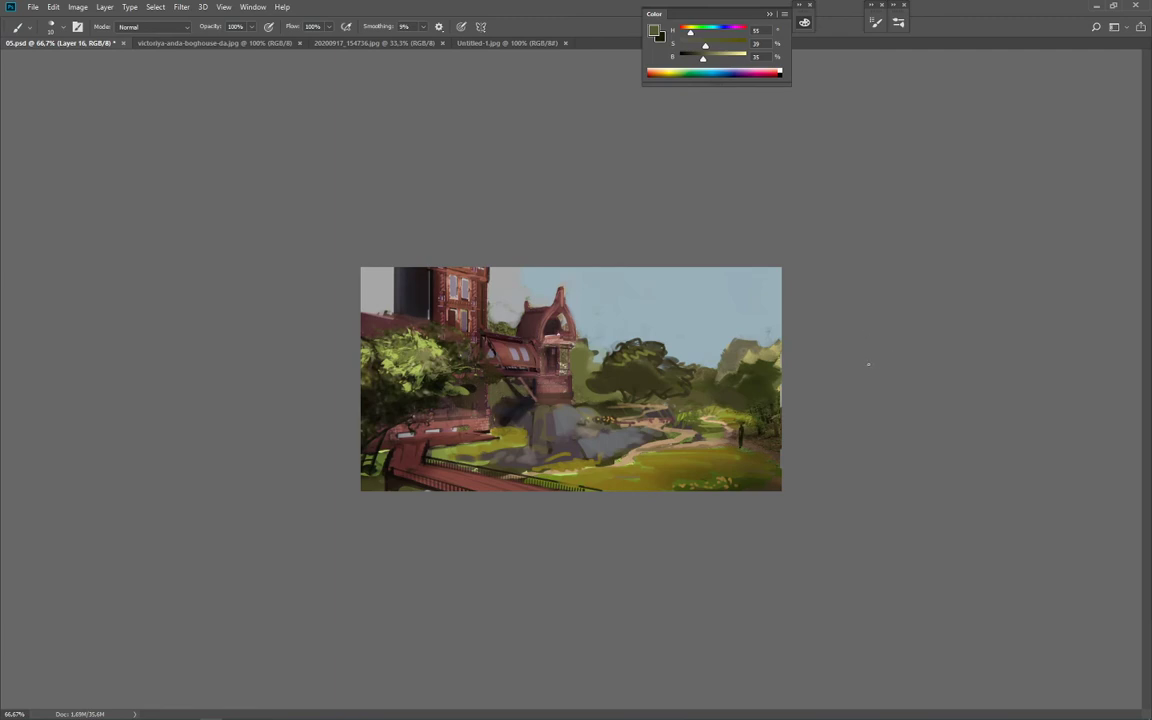
Step: Stamp the visible painting onto a new layer and copy its park side, to the right of the pavilion, onto another layer
key(ctrl+shift+alt+n)
key(m)
mouse_move(780, 225)
mouse_down()
mouse_move(629, 383)
mouse_move(594, 551)
mouse_up()
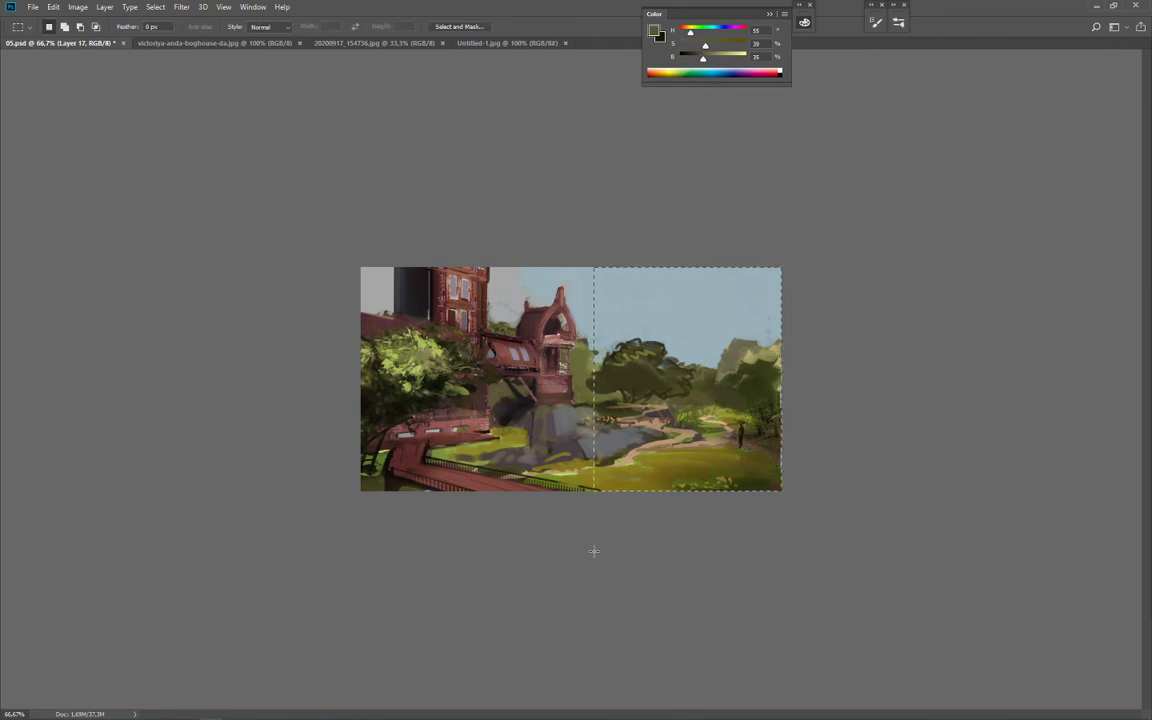
key(ctrl+j)
Step: Try squeezing the copied park side horizontally from its outer edge and cropping the canvas to the narrower width
key(ctrl+t)
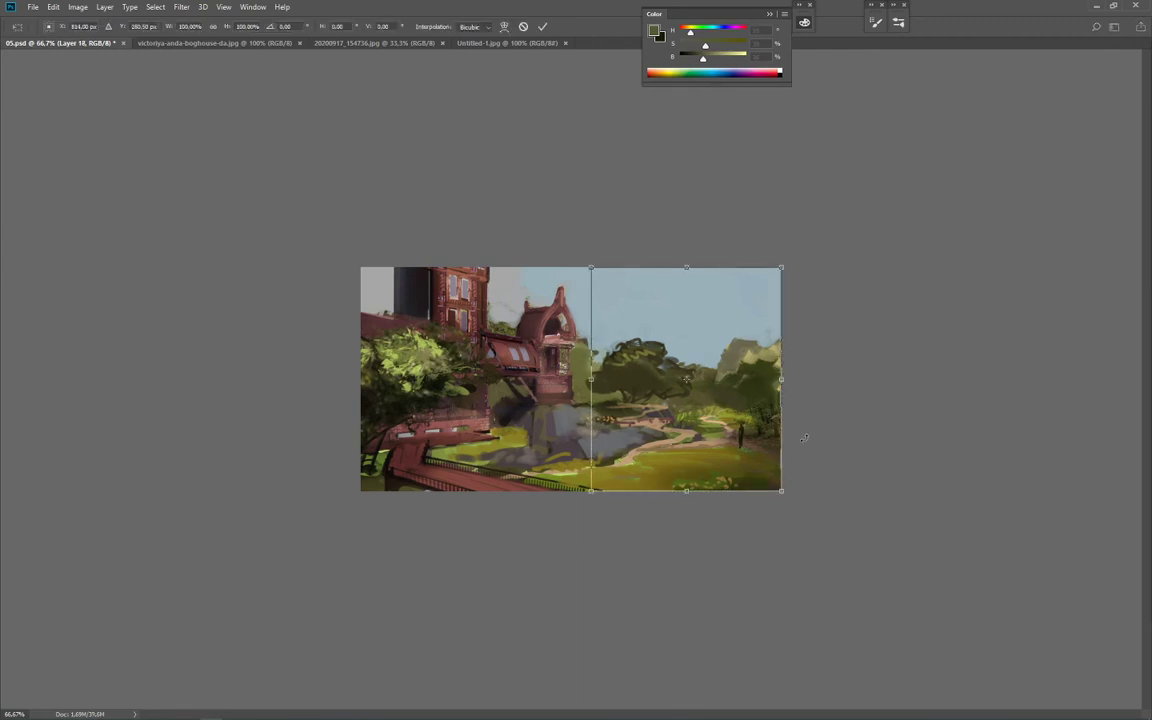
drag(783, 397, 758, 372)
key(Return)
key(c)
key(Return)
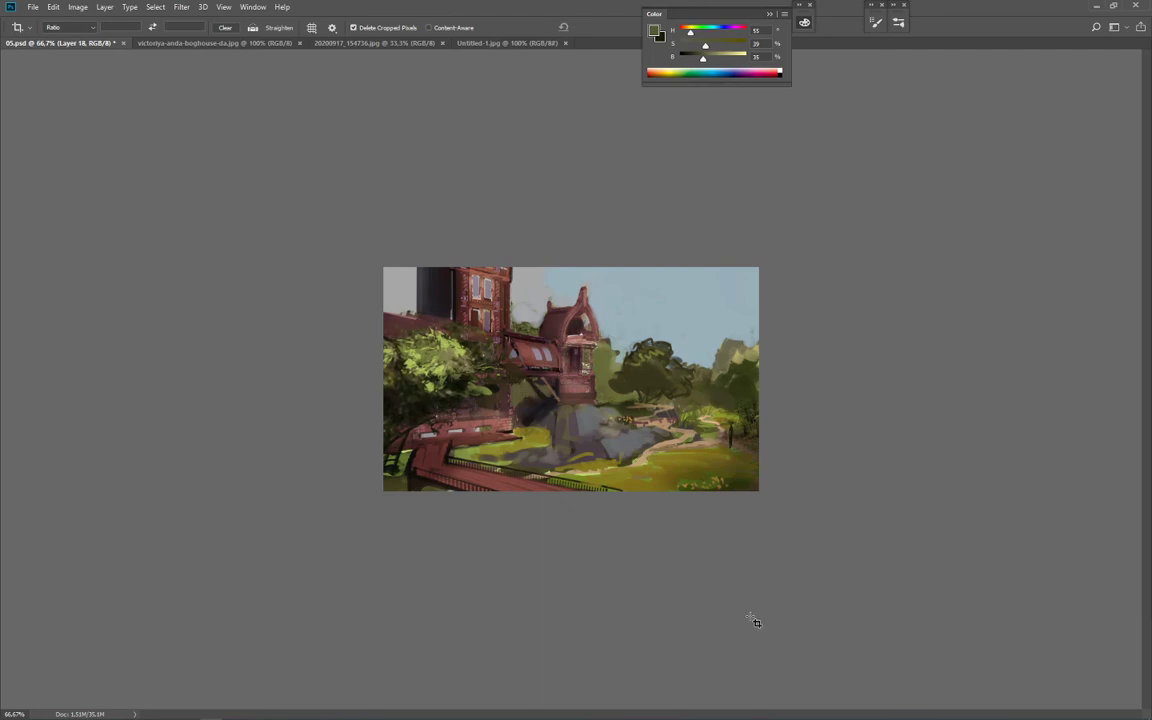
Step: Select the area around the pavilion, rock and large central tree with the Polygonal Lasso
key(l)
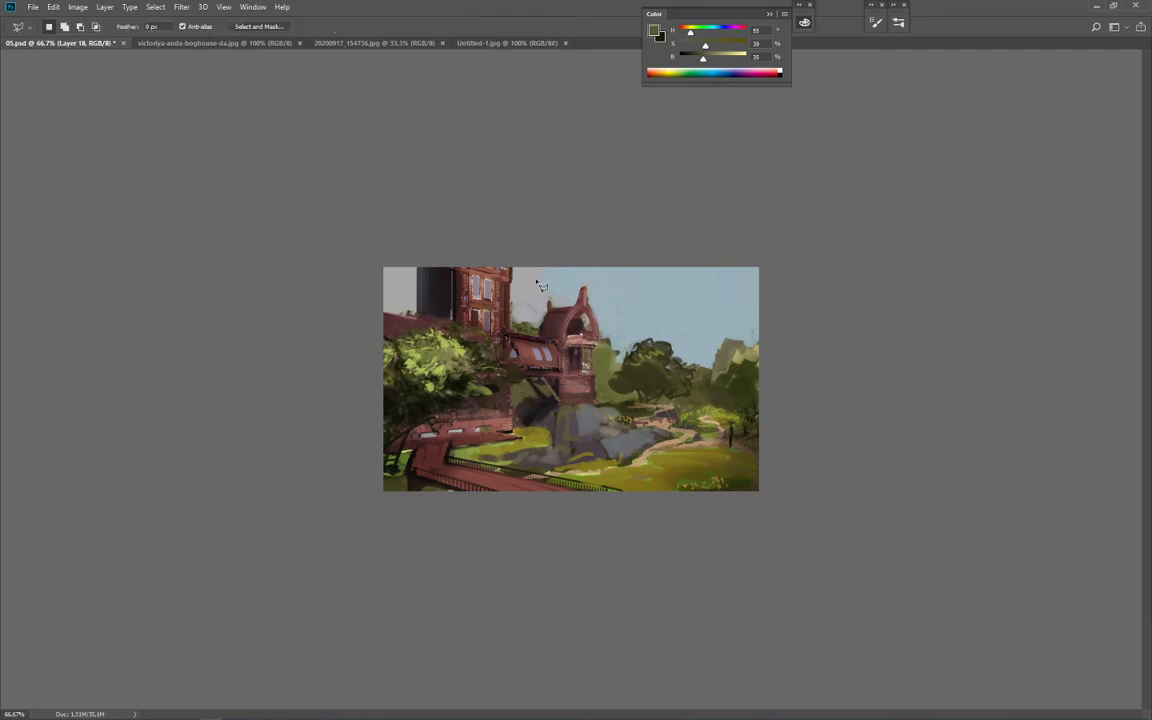
mouse_move(532, 285)
mouse_down()
mouse_move(511, 334)
mouse_move(518, 422)
mouse_move(532, 453)
mouse_move(568, 476)
mouse_move(637, 479)
mouse_move(708, 446)
mouse_move(718, 419)
mouse_move(693, 425)
mouse_move(705, 354)
mouse_move(648, 271)
mouse_move(729, 323)
mouse_up()
double_click(651, 274)
key(ctrl+j)
key(ctrl+t)
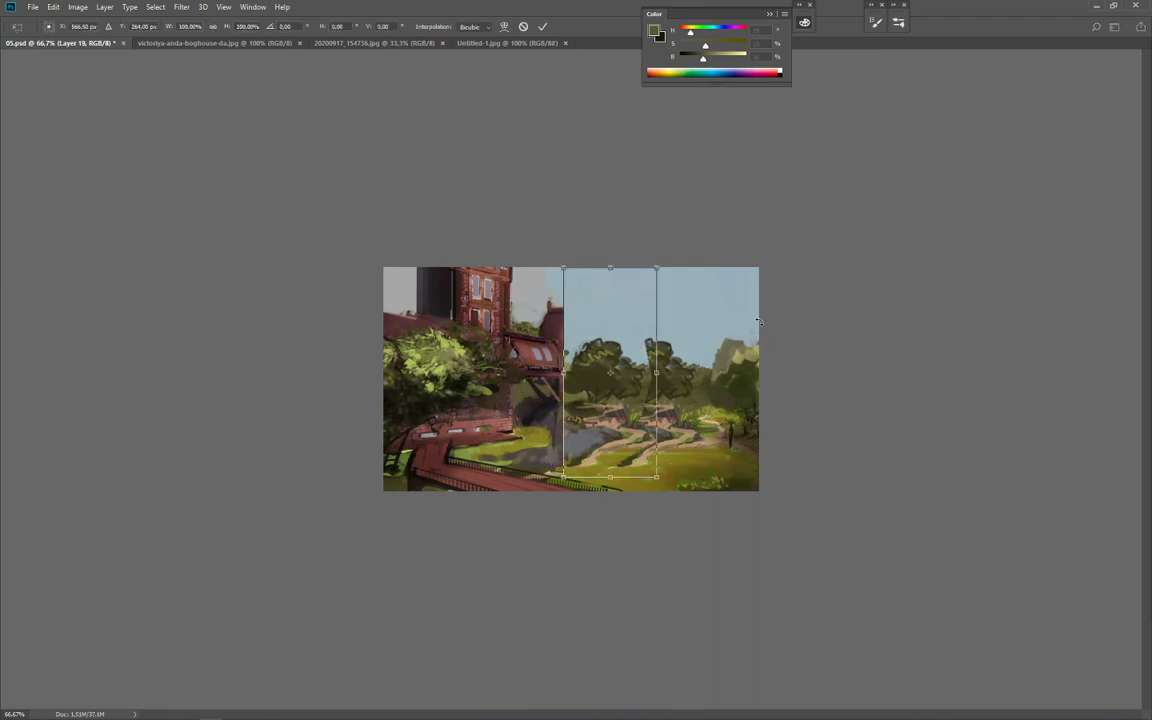
key(Escape)
key(ctrl+alt+z)
key(ctrl+alt+z)
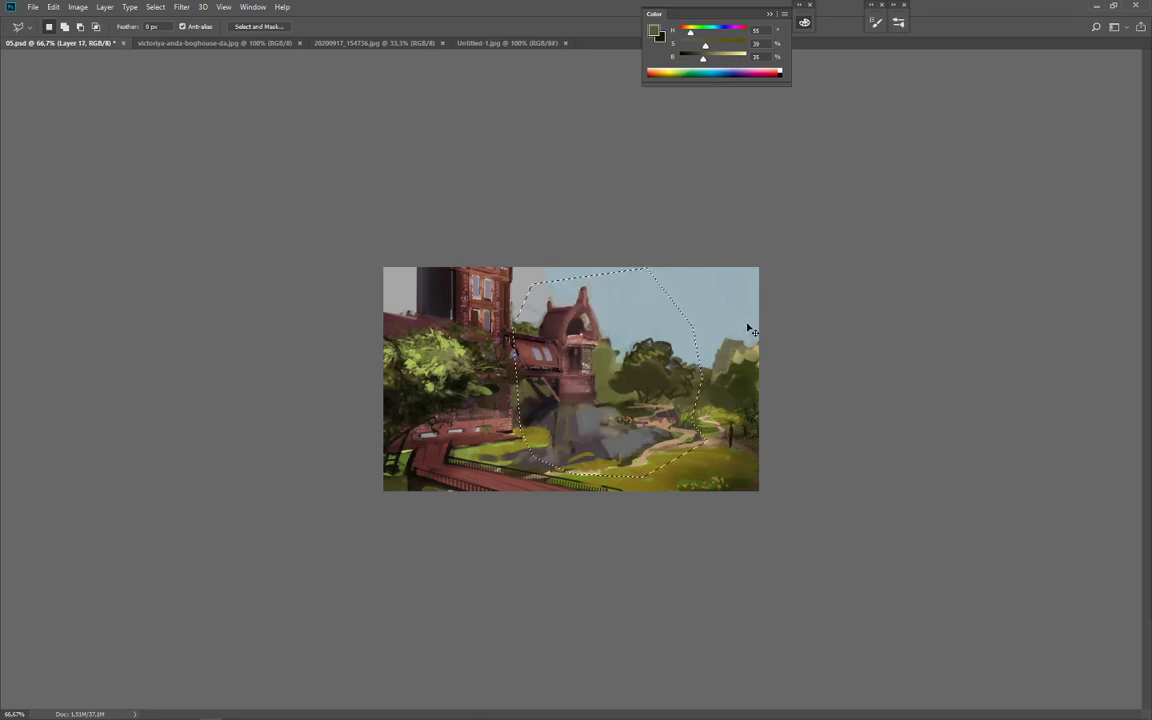
Step: Try copying the selected pavilion, rock and tree area from the stamped layer onto a new layer and transforming it
key(ctrl+j)
key(ctrl+t)
drag(714, 354, 737, 343)
key(Return)
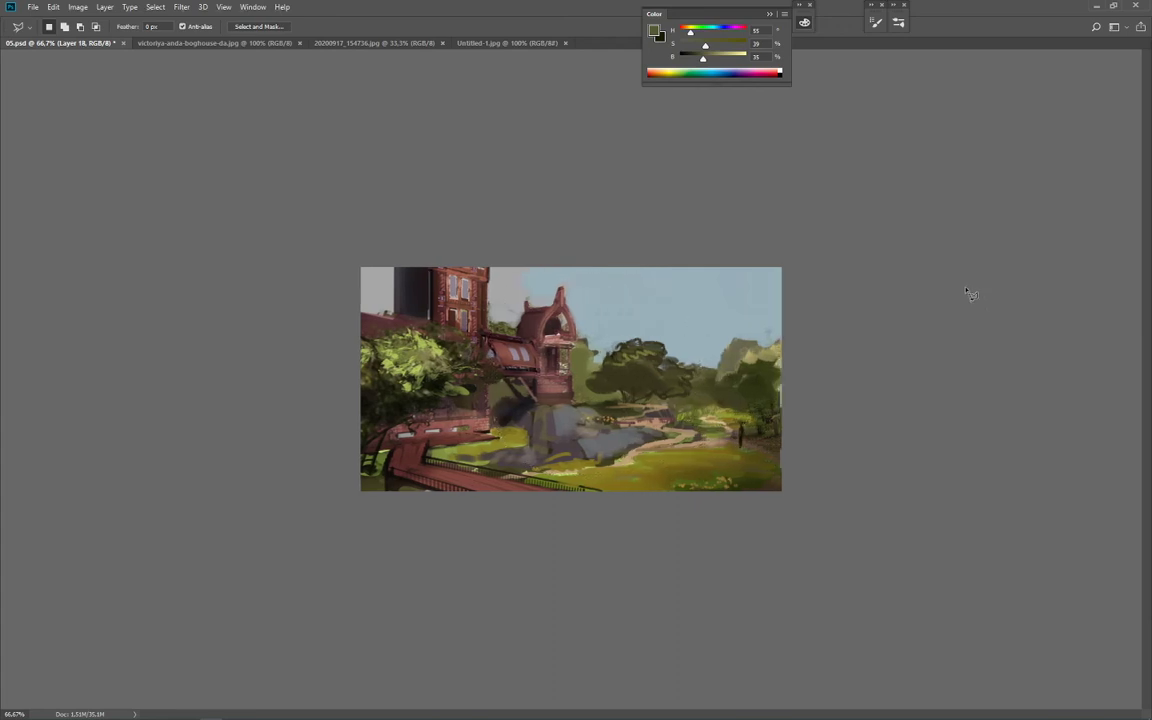
Step: Extend the canvas horizontally past the park side with the Crop tool
key(c)
drag(783, 420, 826, 422)
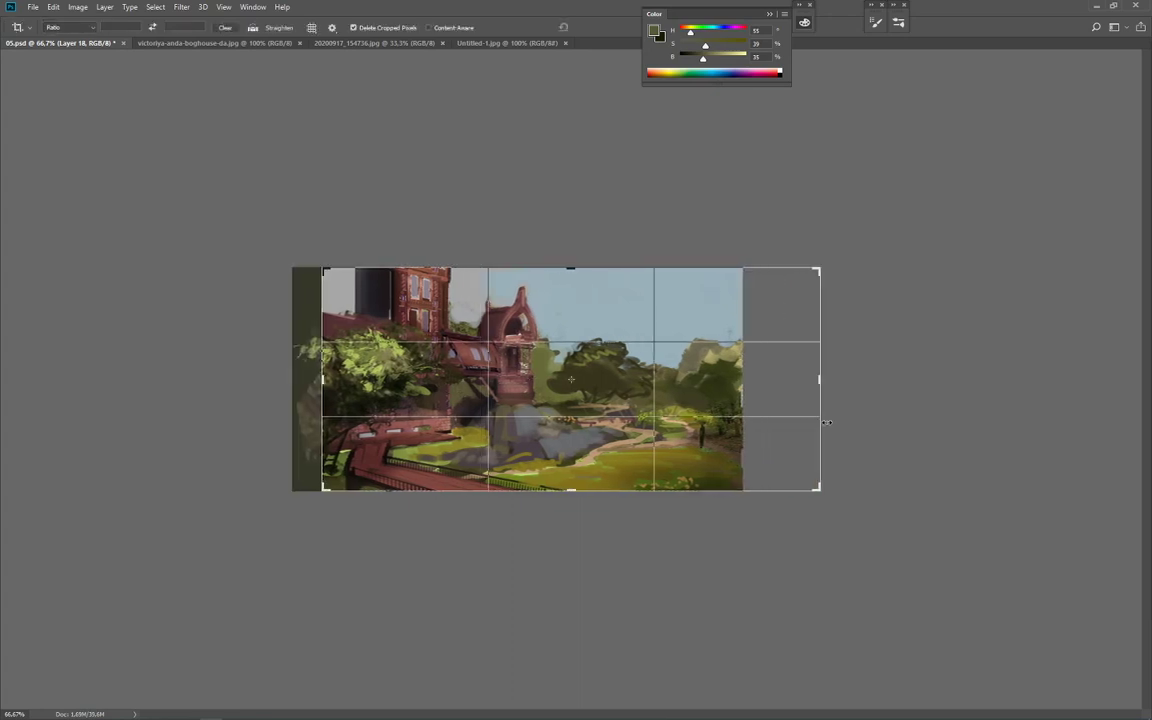
key(Return)
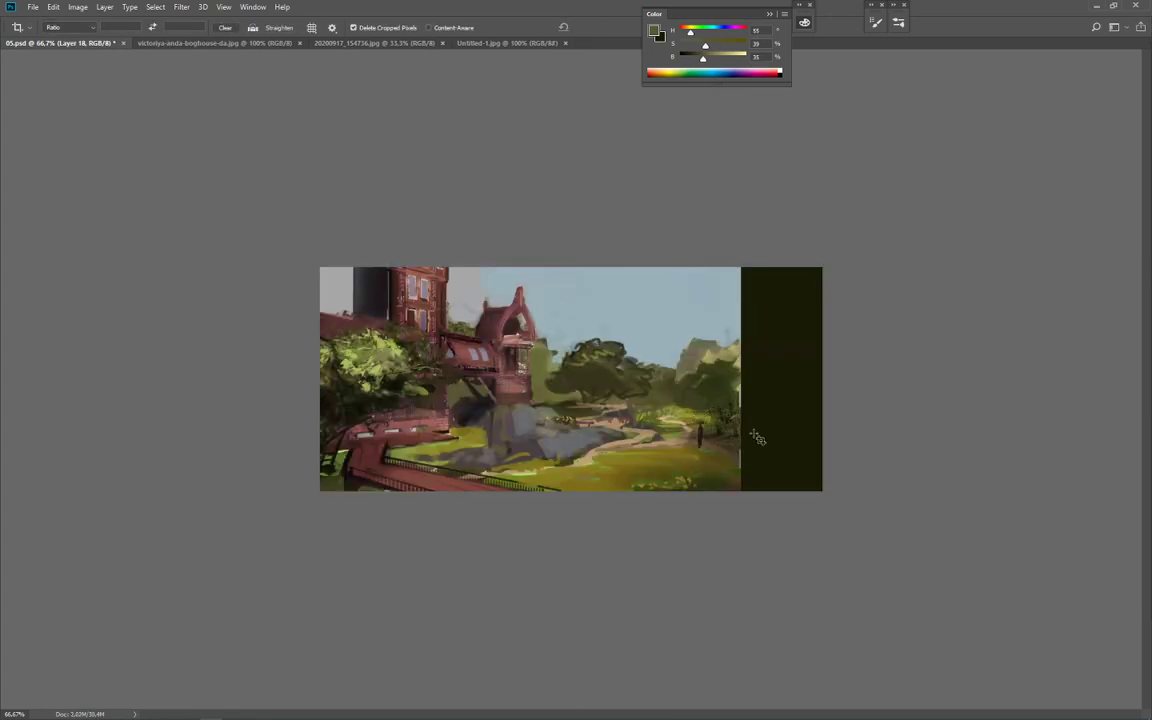
Step: Select the park side with the Rectangular Marquee and stretch it horizontally to fill the added canvas, clearing the selection at the end
key(m)
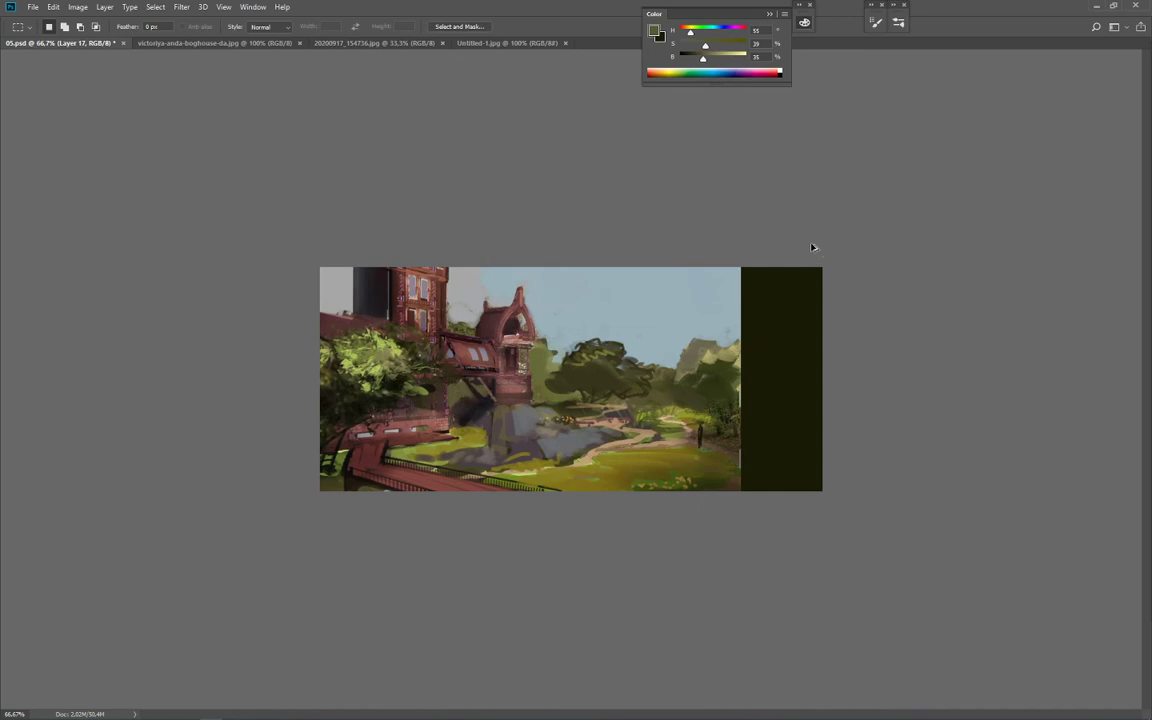
key(ctrl+shift+alt+n)
drag(753, 247, 566, 556)
key(ctrl+t)
drag(757, 421, 852, 416)
key(Return)
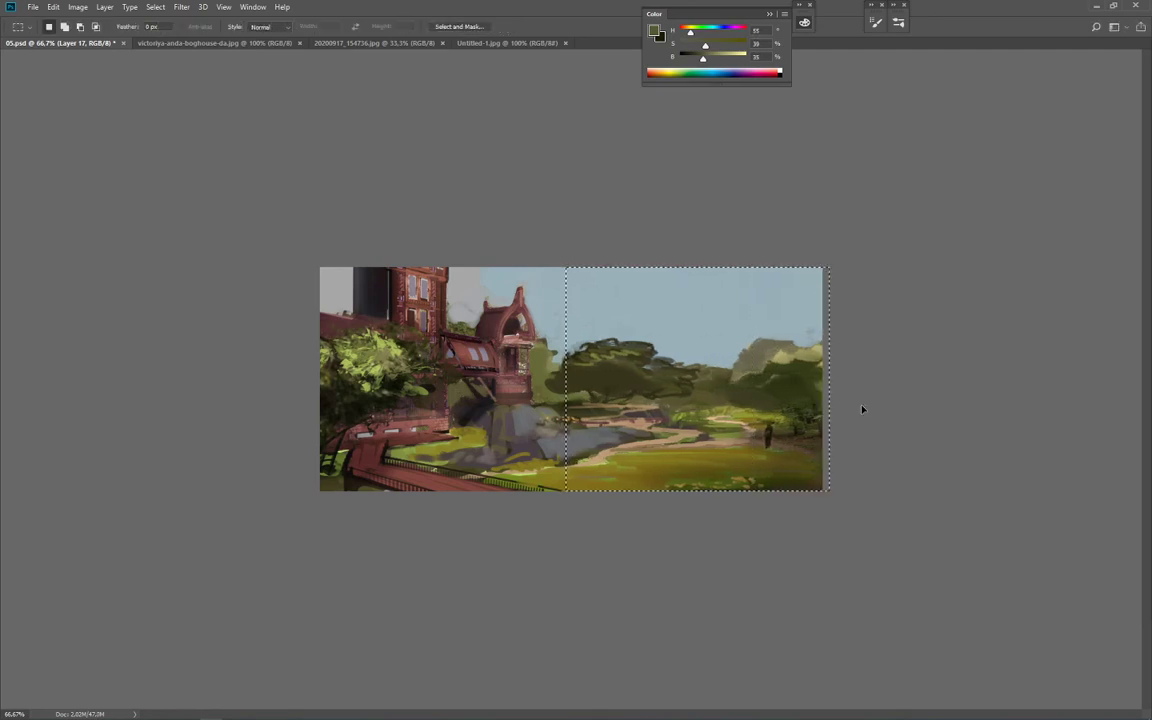
key(ctrl+d)
Step: Retouch the foliage beside the central tree and near the standing figure with a larger brush and sampled dark greens
key(b)
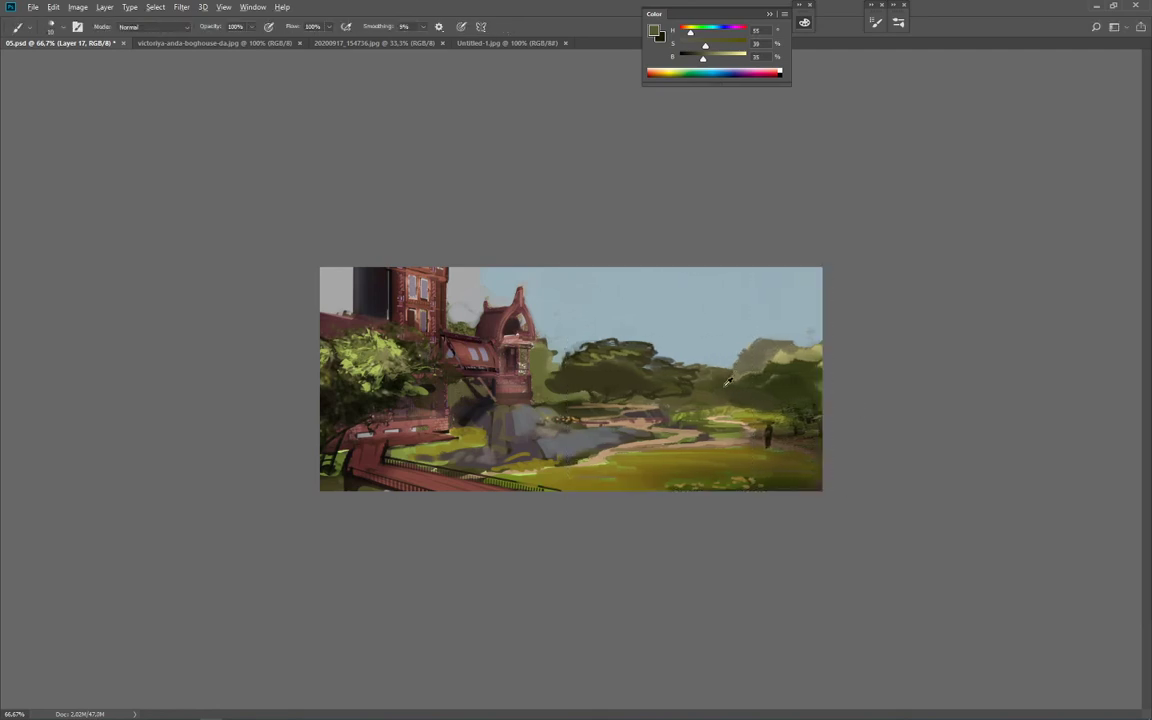
alt+click(728, 383)
key(bracketright)
key(bracketright)
key(bracketright)
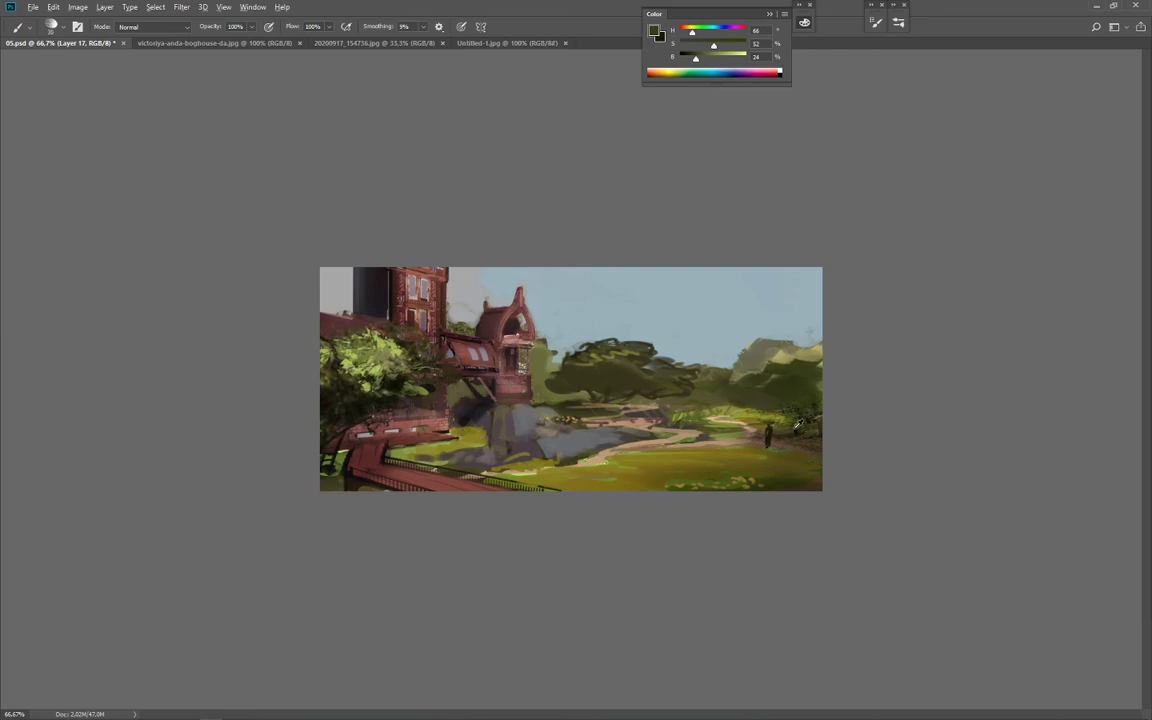
alt+click(798, 424)
Step: Repaint the large rock below the pavilion with sampled greys, simplifying its lit and shaded planes
alt+click(497, 442)
alt+click(517, 437)
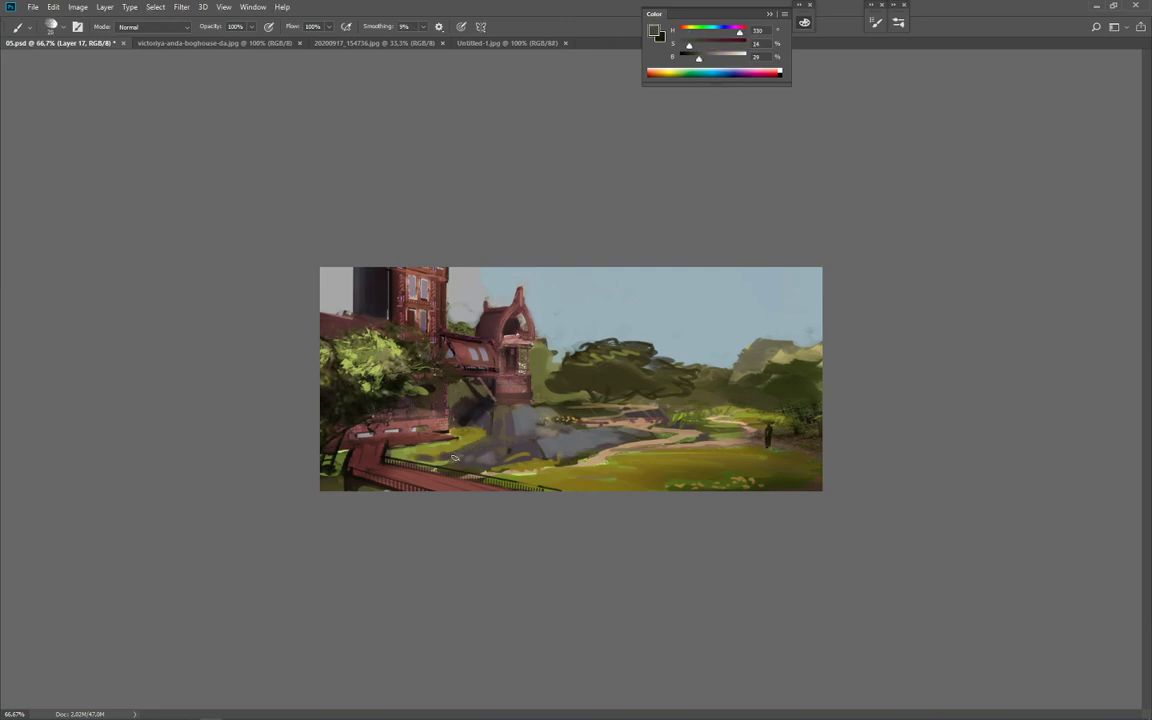
alt+click(500, 398)
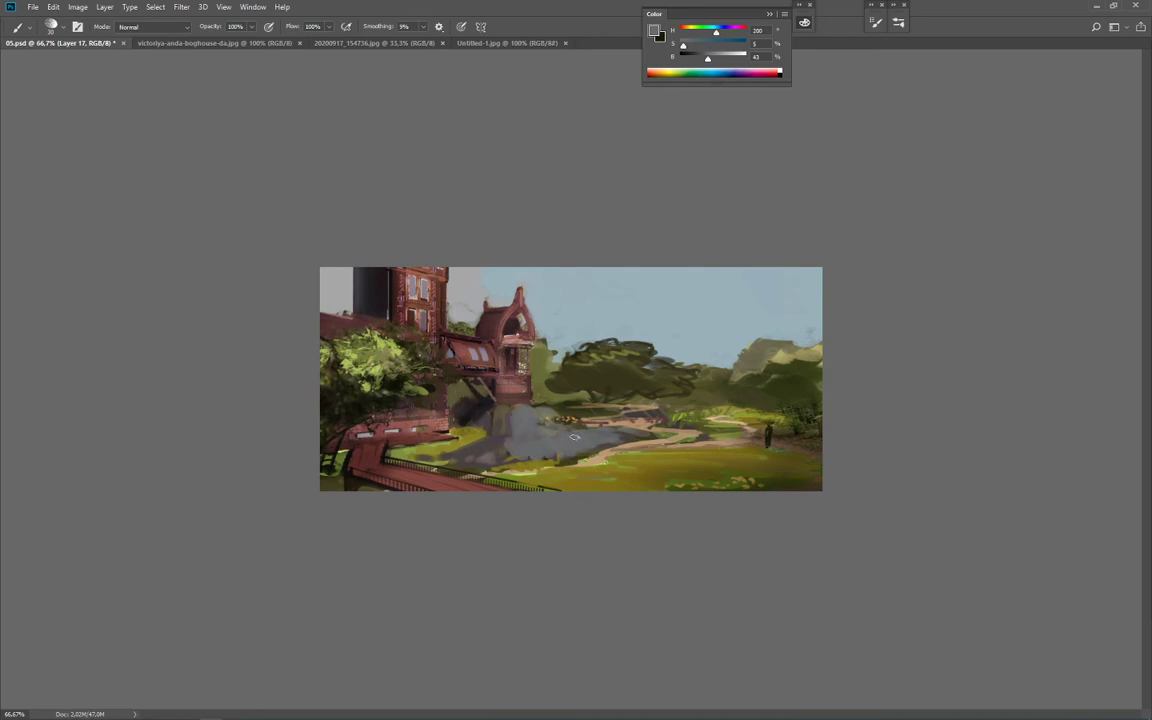
key(bracketleft)
key(bracketleft)
key(bracketleft)
drag(570, 460, 587, 456)
Step: Darken the rock's shaded side beneath the walkway and paint sampled olive behind it beside the building
alt+click(449, 389)
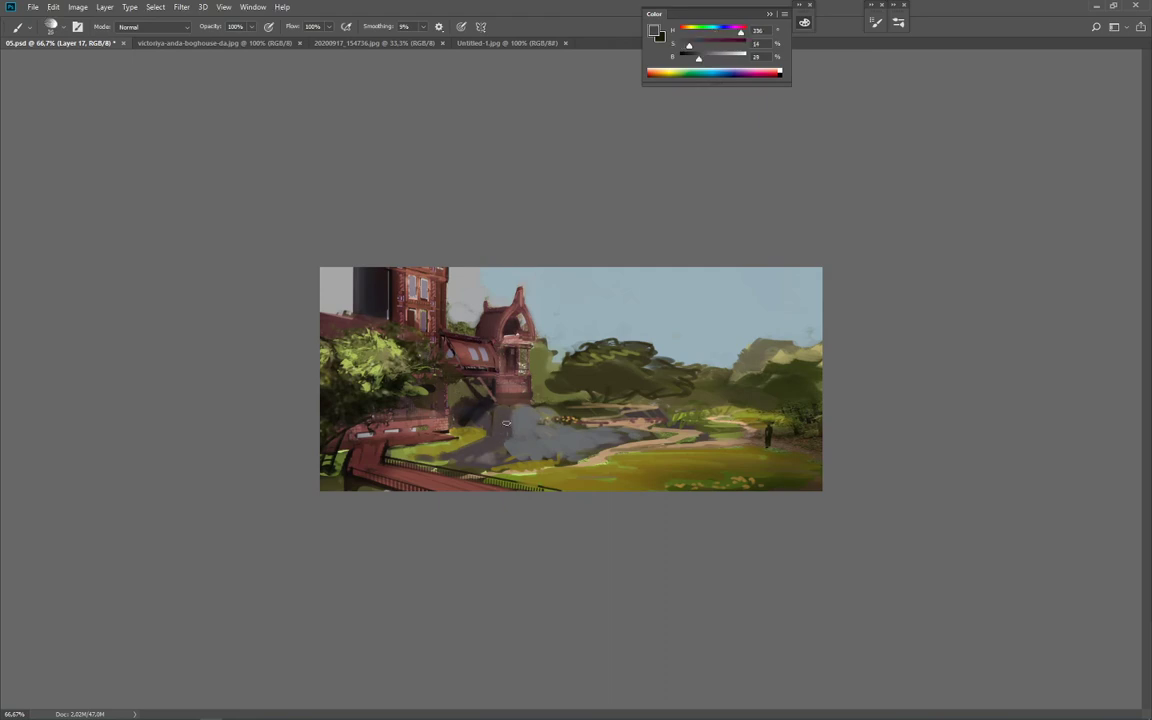
drag(463, 428, 462, 404)
alt+click(464, 397)
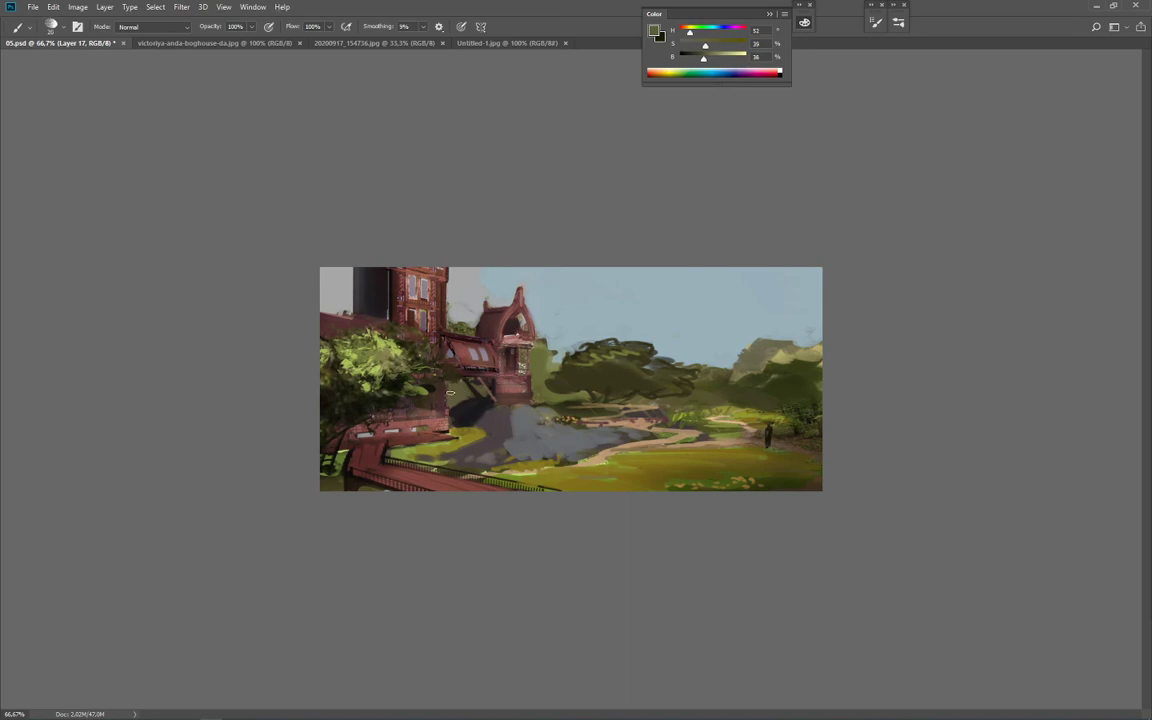
Step: Define the underside of the walkway with sampled dark brown and brick pink, undoing the last stroke
alt+click(425, 328)
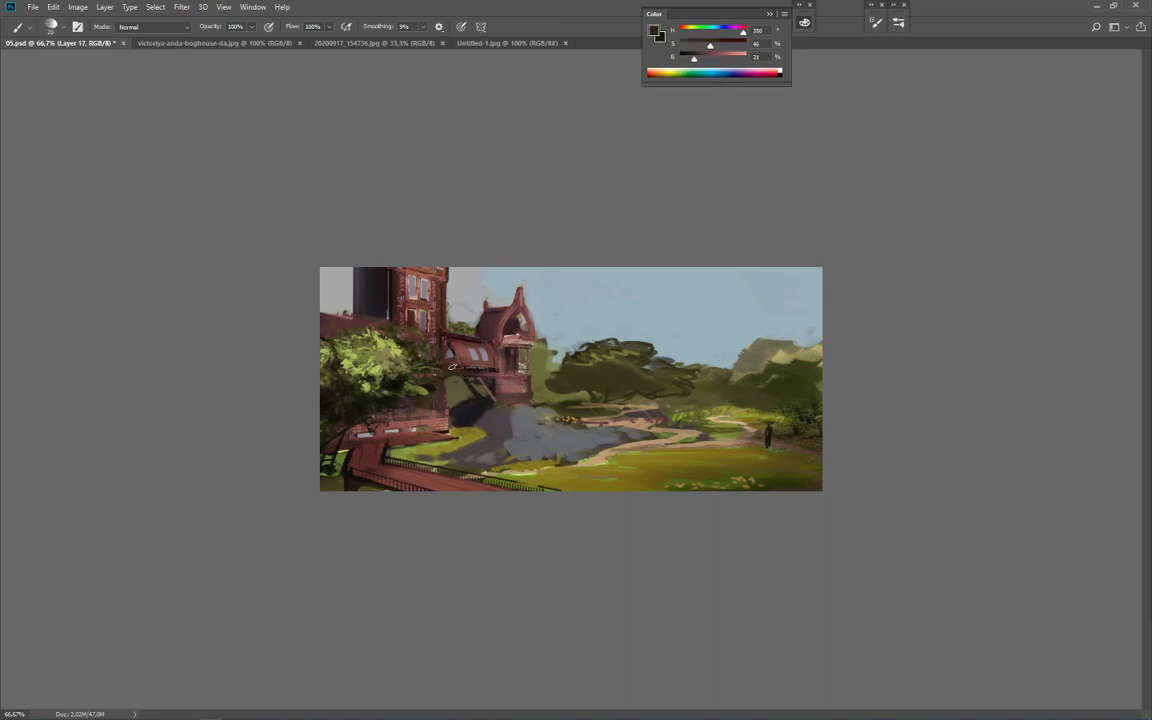
alt+click(514, 381)
key(bracketleft)
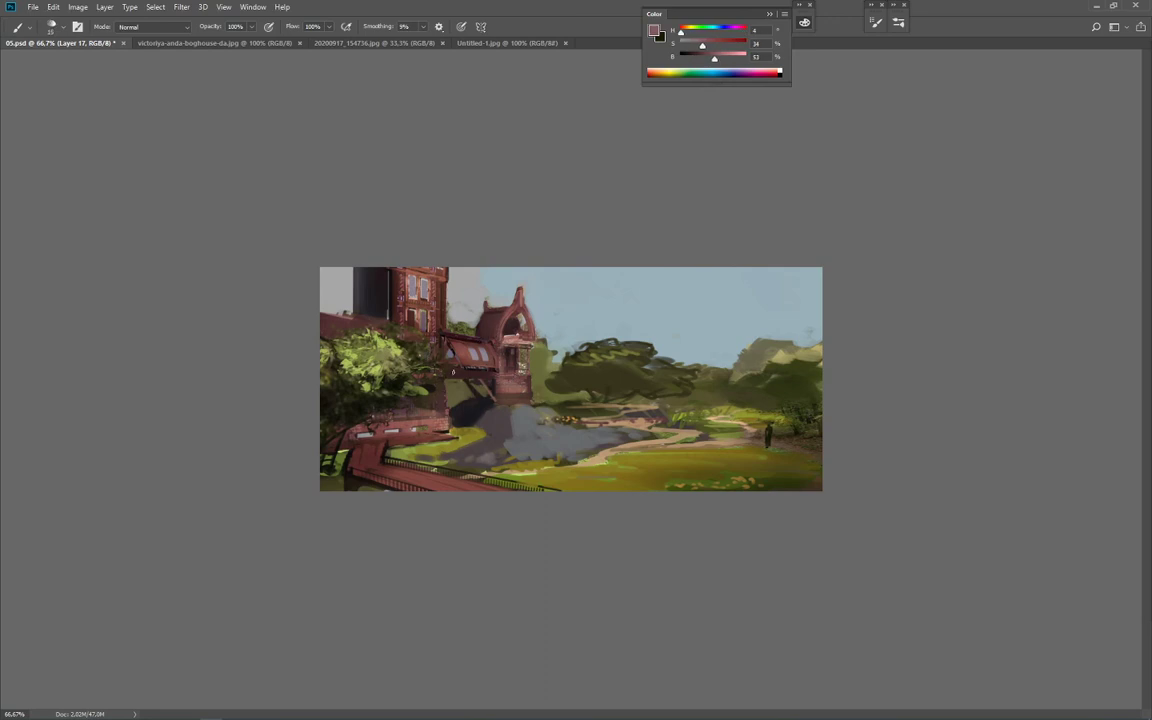
drag(452, 373, 490, 377)
key(ctrl+z)
Step: Paint a vertical brick-red column under the tower's corner with a small brush and sampled building colors
alt+click(420, 336)
alt+click(396, 377)
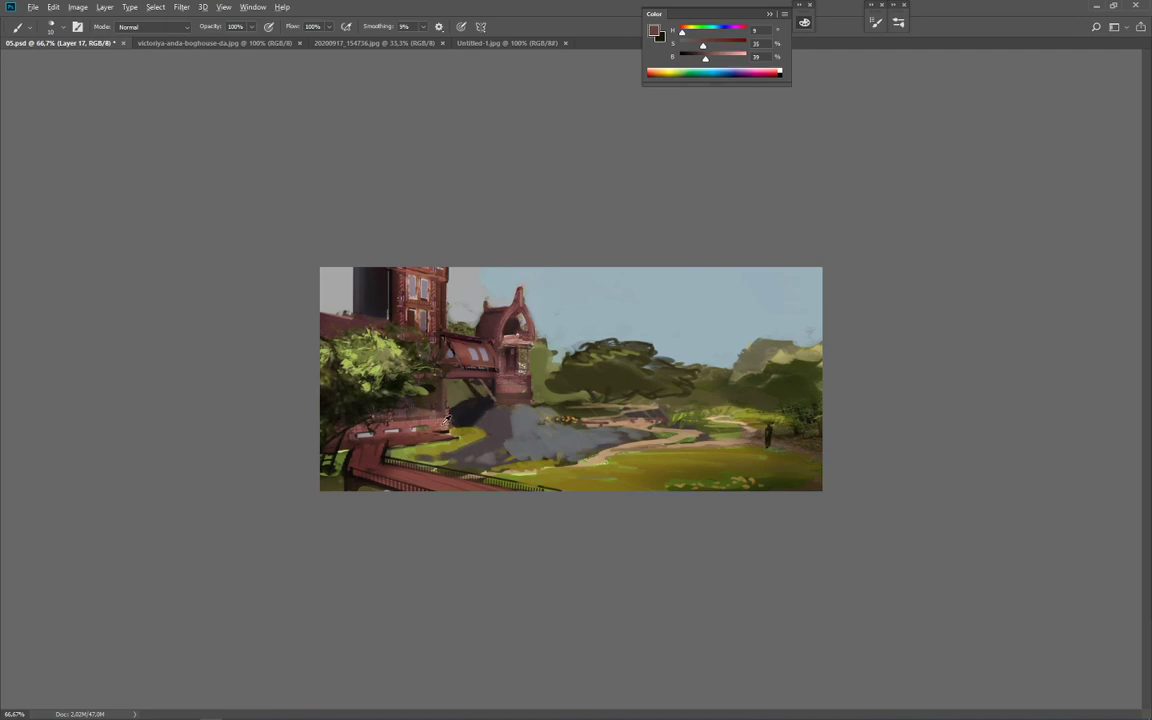
alt+click(447, 418)
key(bracketleft)
drag(442, 375, 438, 411)
drag(434, 381, 434, 411)
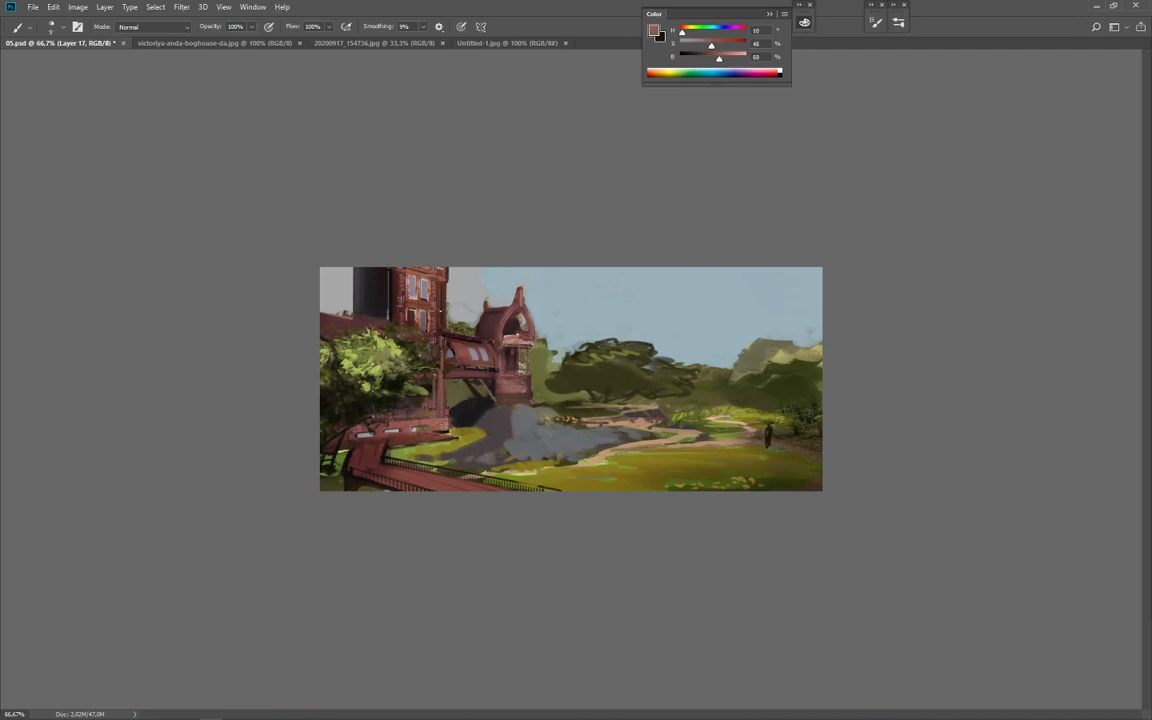
Step: Cover the walkway's windows nearest the tower with sampled brick reds and clean up its roofline
alt+click(406, 313)
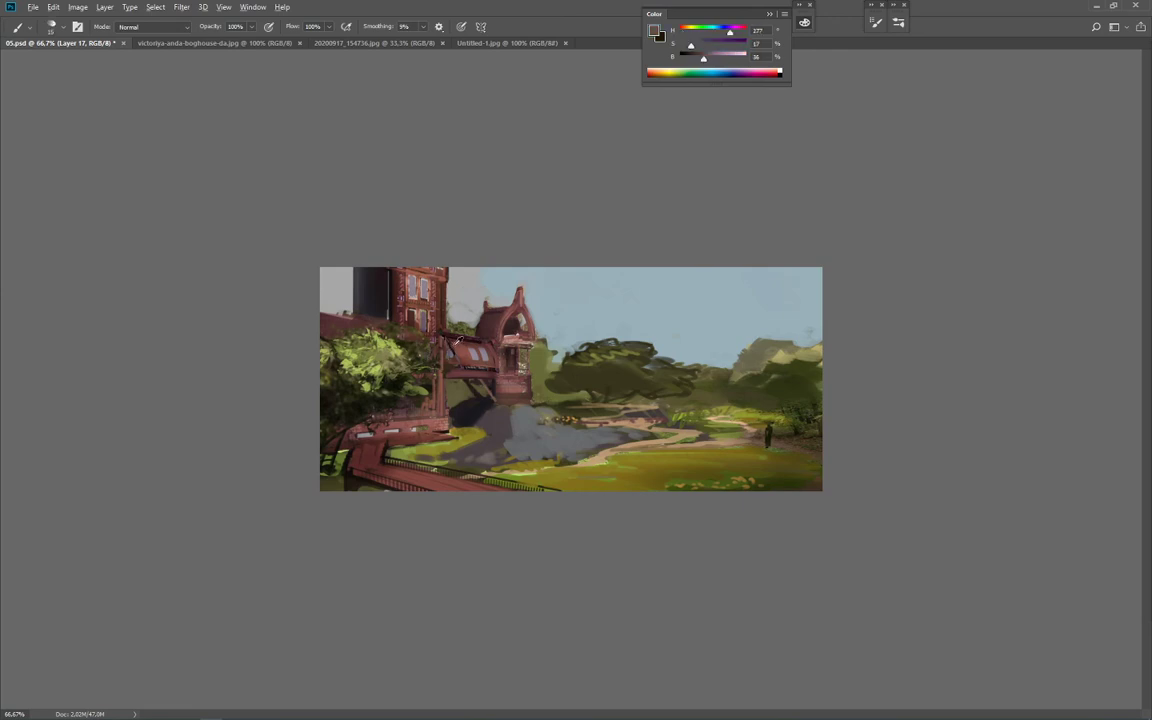
alt+click(408, 311)
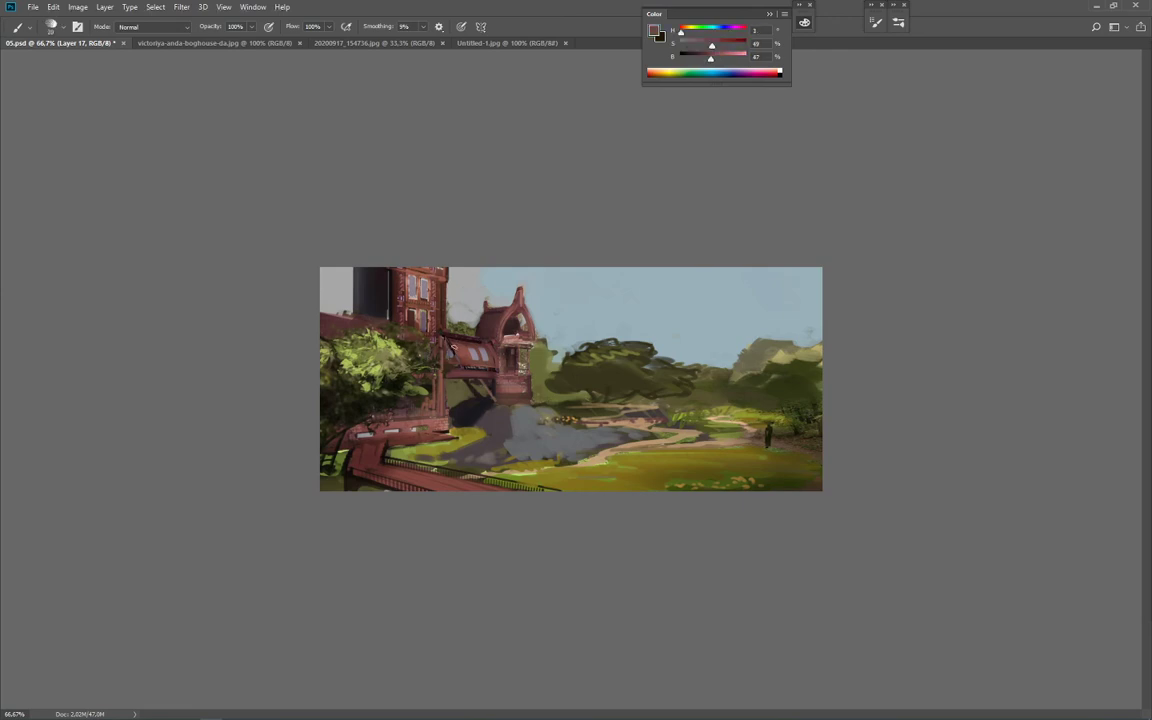
alt+click(455, 367)
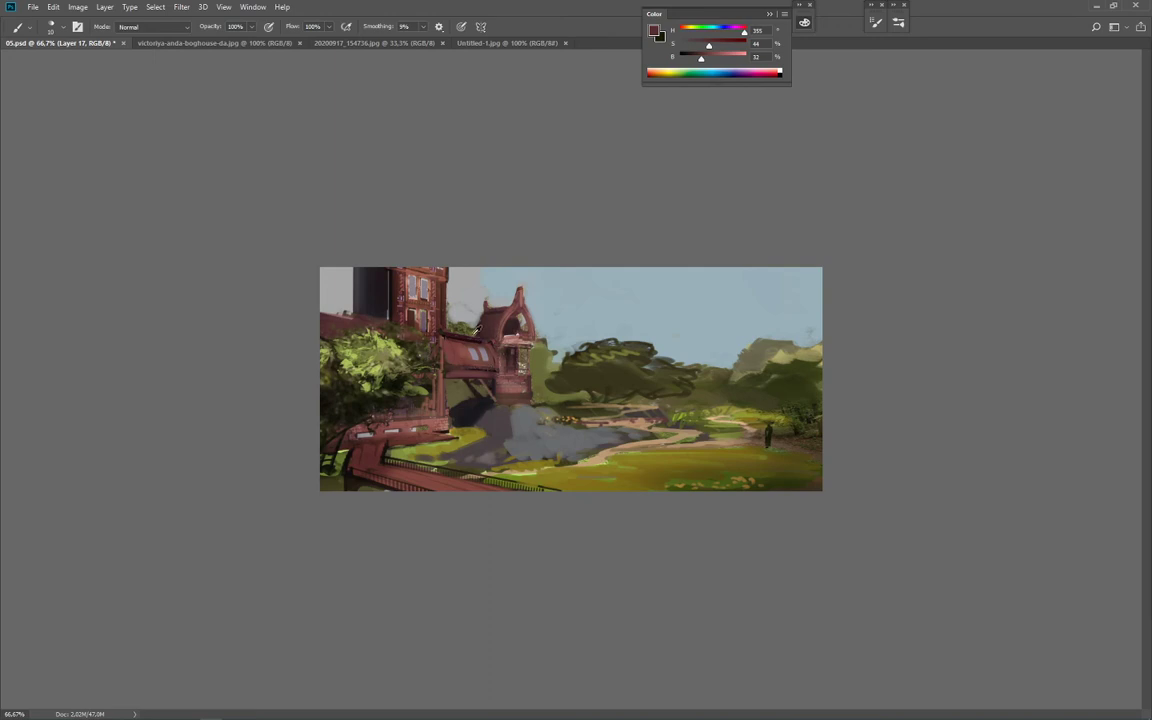
alt+click(478, 327)
alt+click(430, 307)
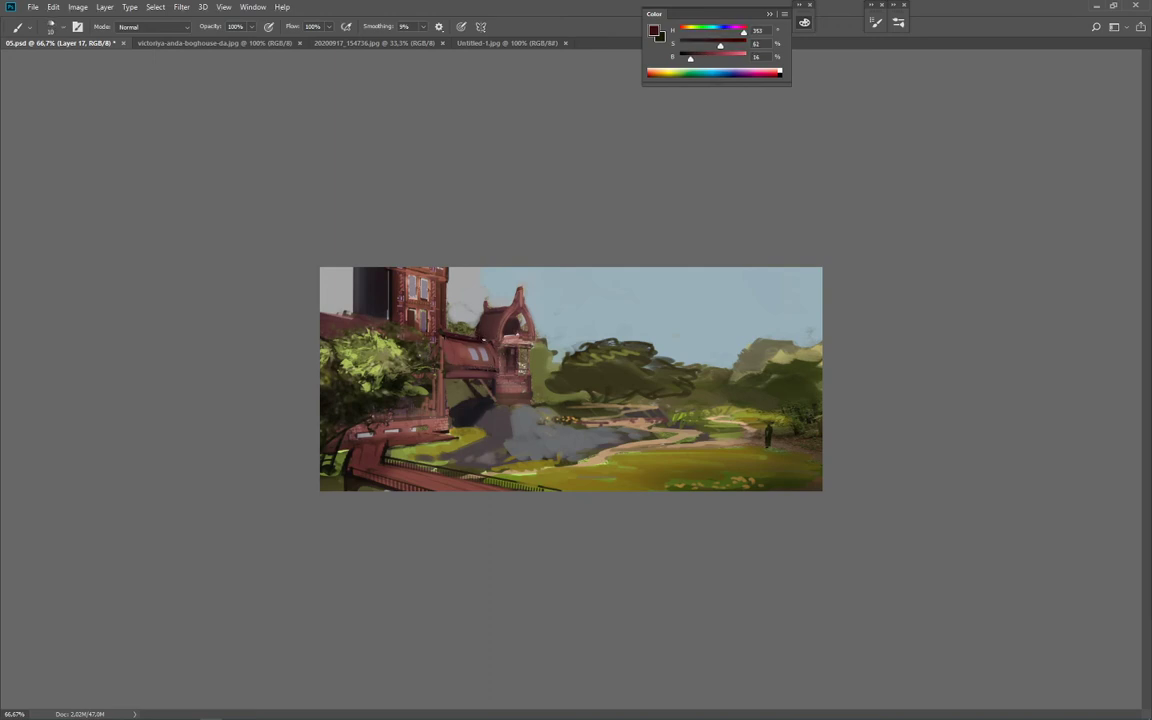
Step: Shade a curved end onto the walkway roof beside the pavilion and repaint its windows in sampled pale grey
drag(481, 344, 495, 359)
alt+click(441, 318)
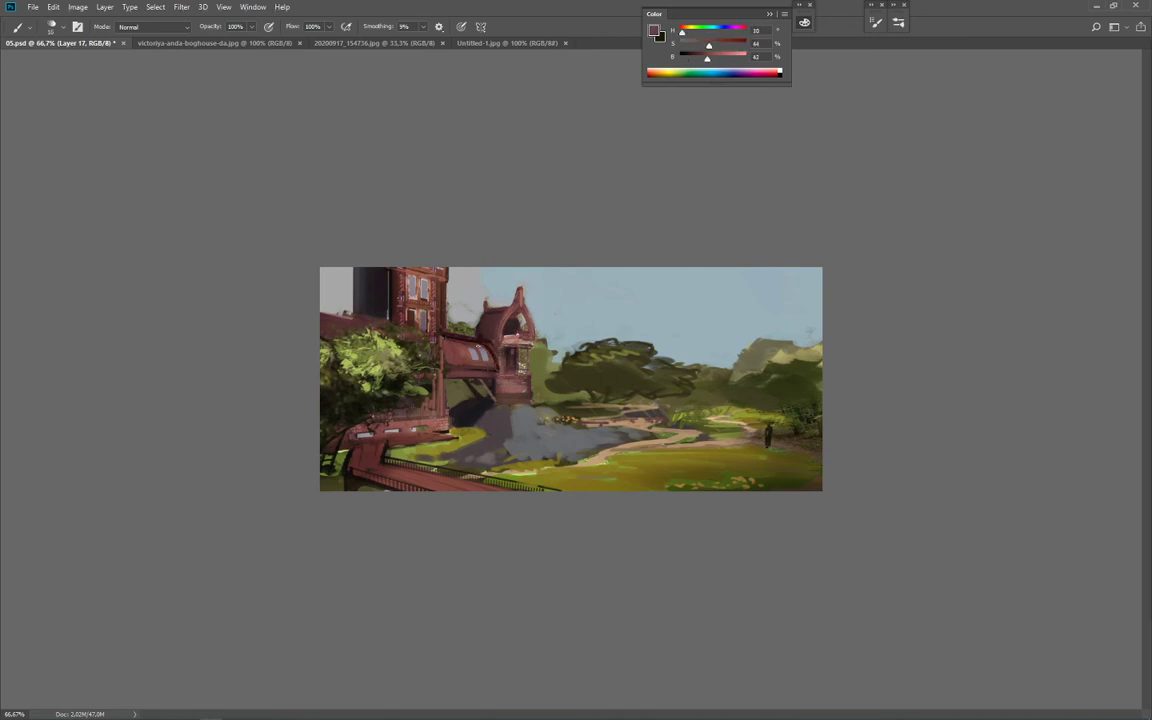
drag(491, 362, 486, 349)
key(bracketright)
alt+click(479, 352)
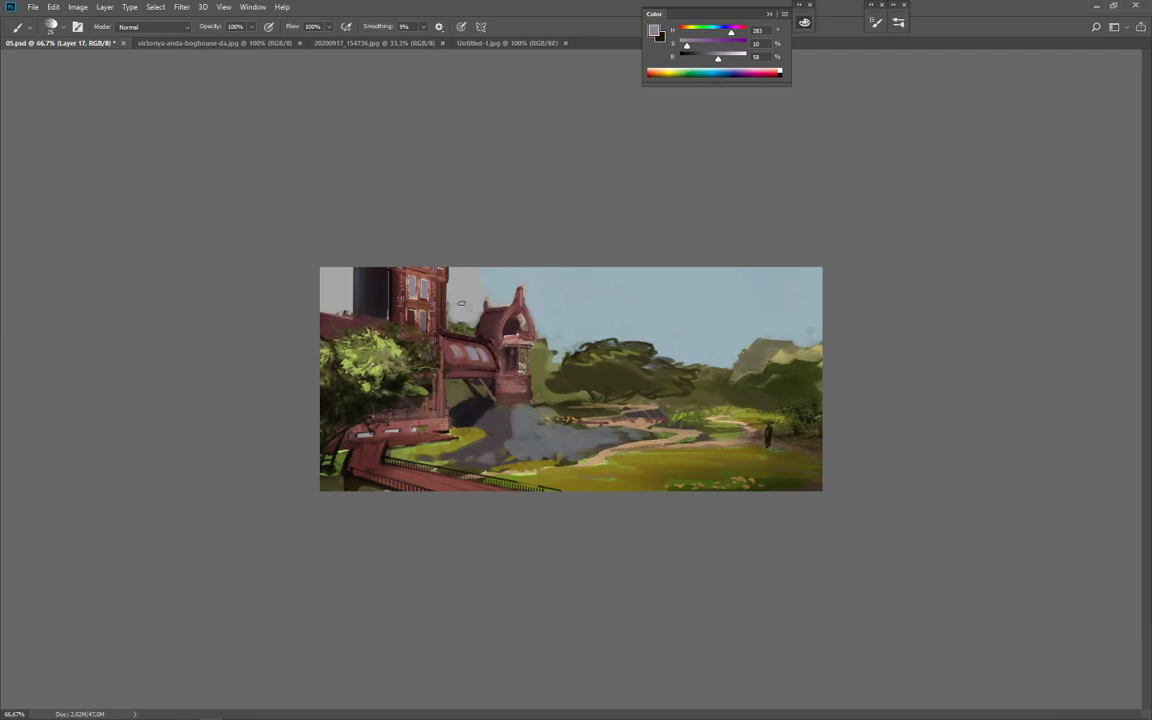
Step: Lighten the tower's dark side wall and block in its windows with sampled greys, undoing unwanted strokes
alt+click(356, 280)
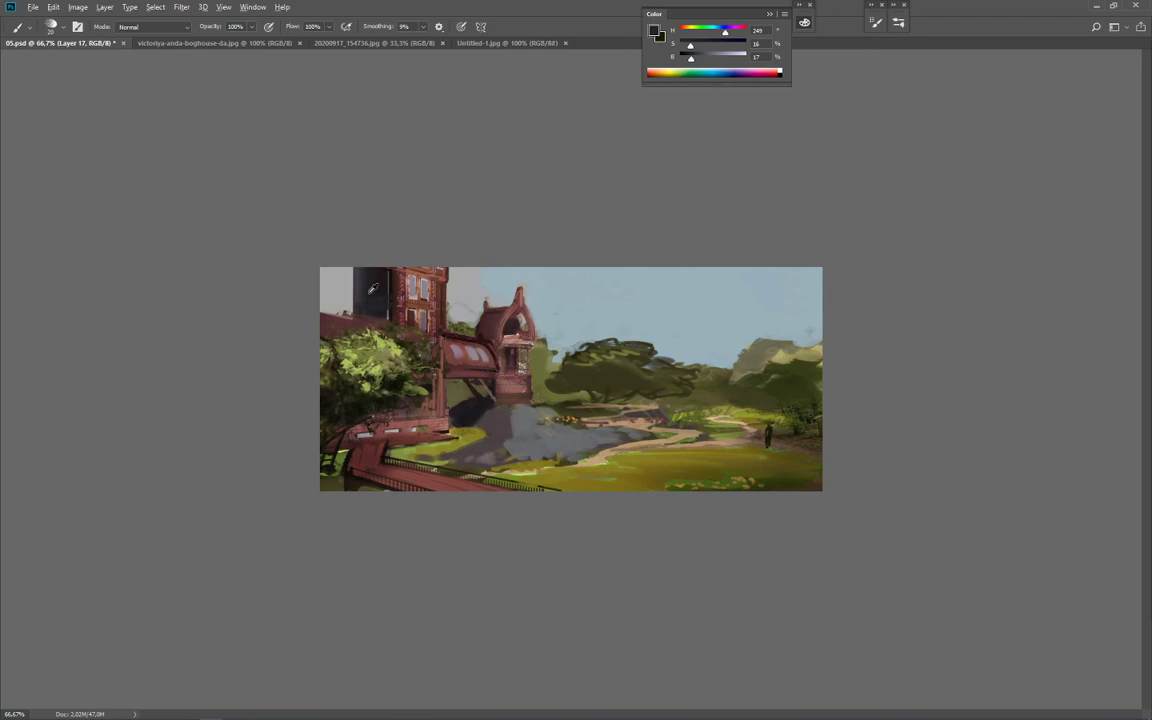
alt+click(380, 298)
alt+click(394, 283)
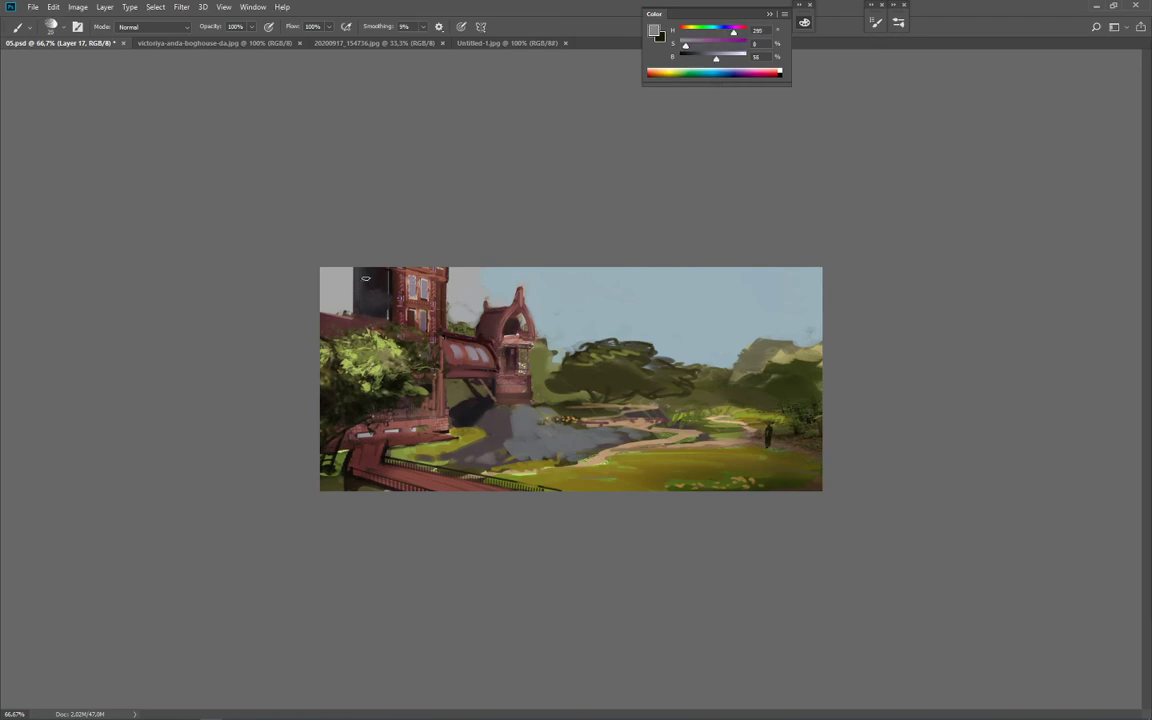
drag(366, 281, 372, 296)
key(ctrl+z)
key(bracketleft)
key(ctrl+z)
alt+click(362, 307)
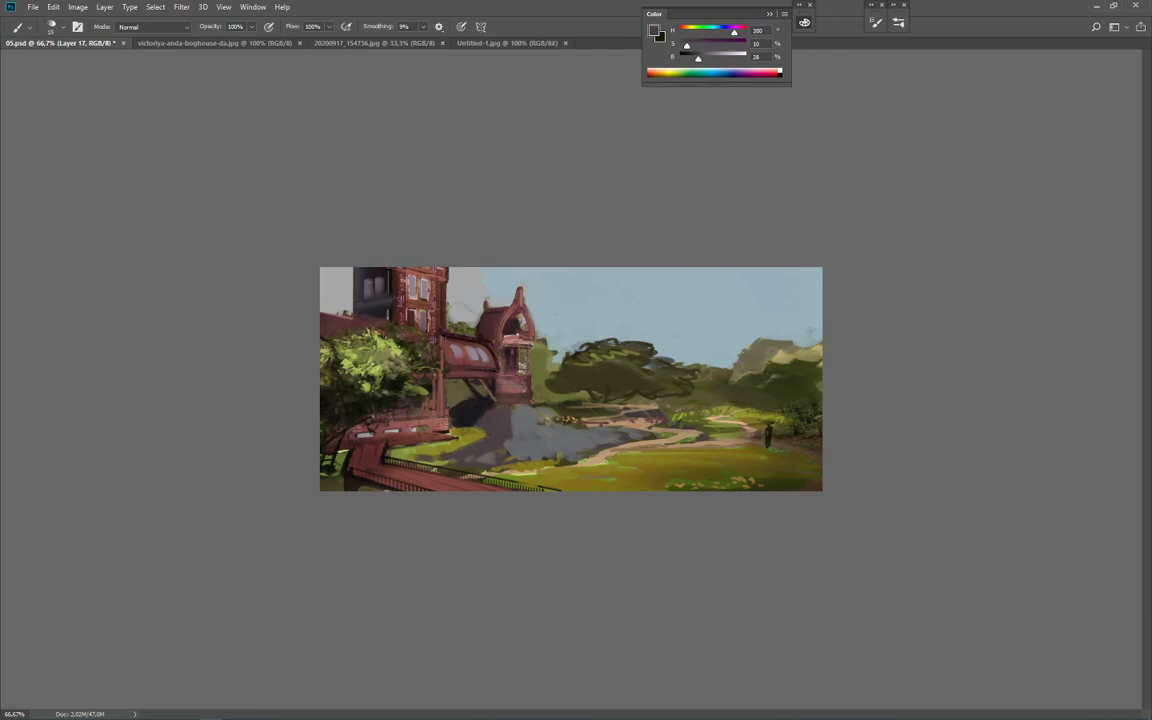
Step: Add ledges, corner edges and window detail to the tower's shaded side wall with small brushes and sampled dark tones
key(bracketright)
drag(389, 274, 390, 291)
key(bracketleft)
key(bracketleft)
alt+click(376, 283)
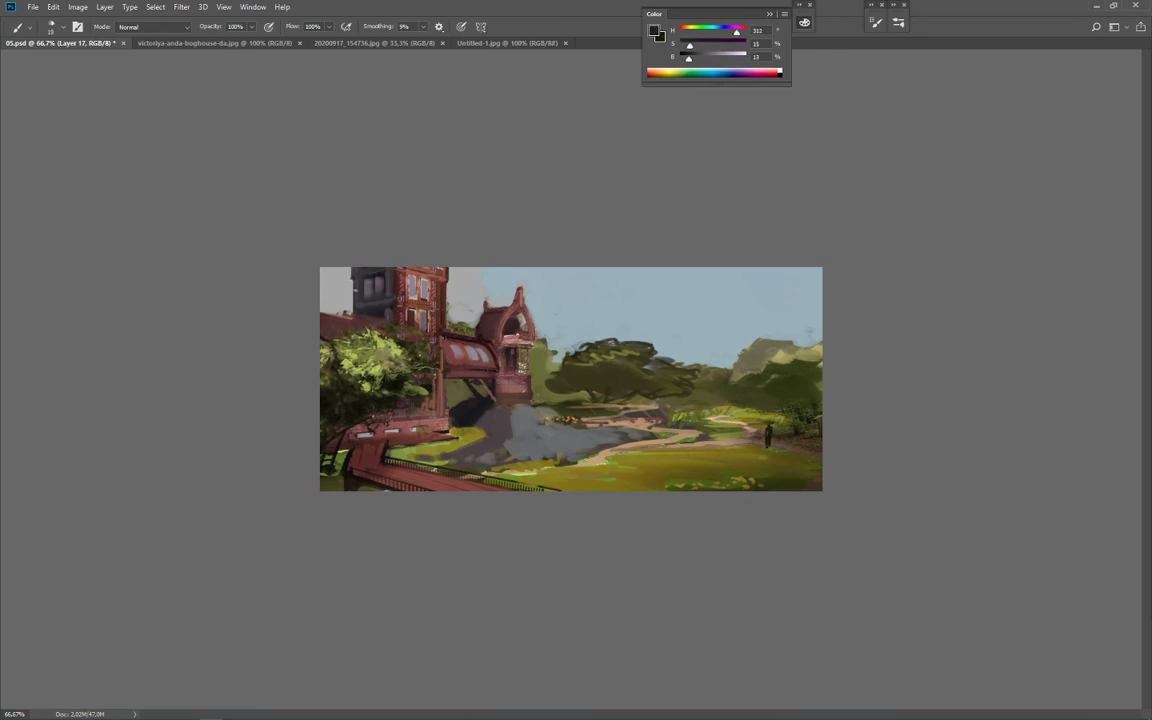
alt+click(375, 284)
alt+click(380, 297)
key([)
alt+click(375, 310)
Step: Refine the rock's upper edge with sampled grey and add a thin light green grass strip behind it near the pavilion
alt+click(485, 412)
key(])
alt+click(550, 405)
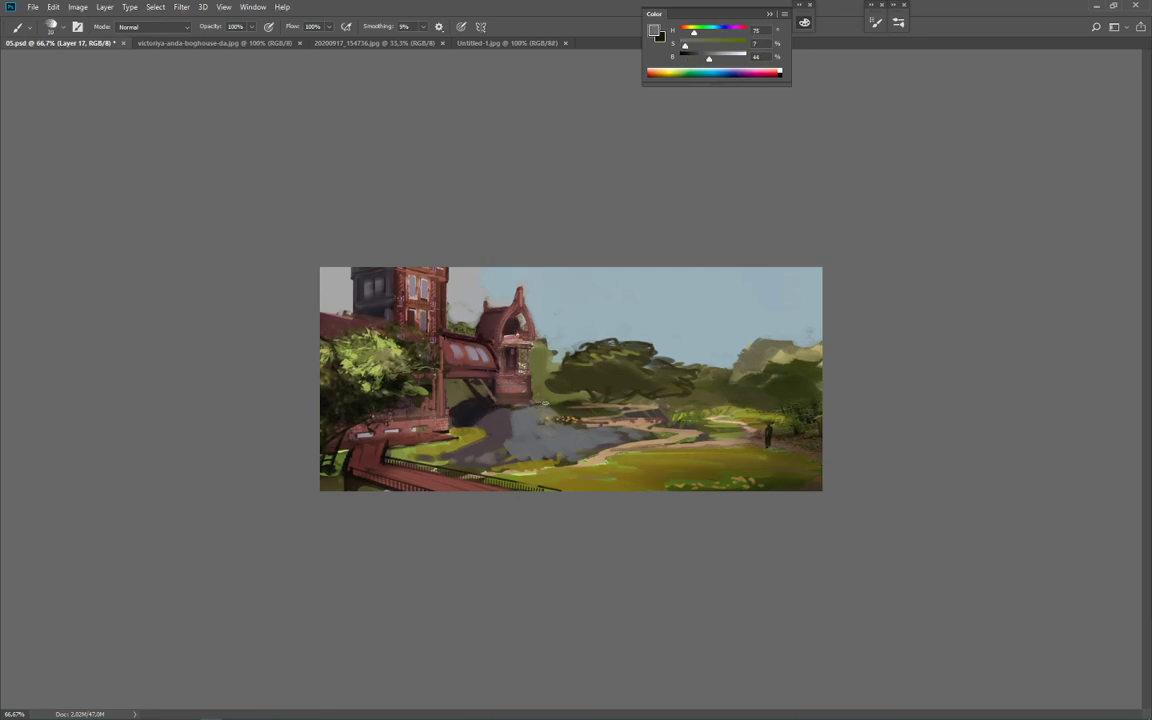
alt+click(690, 410)
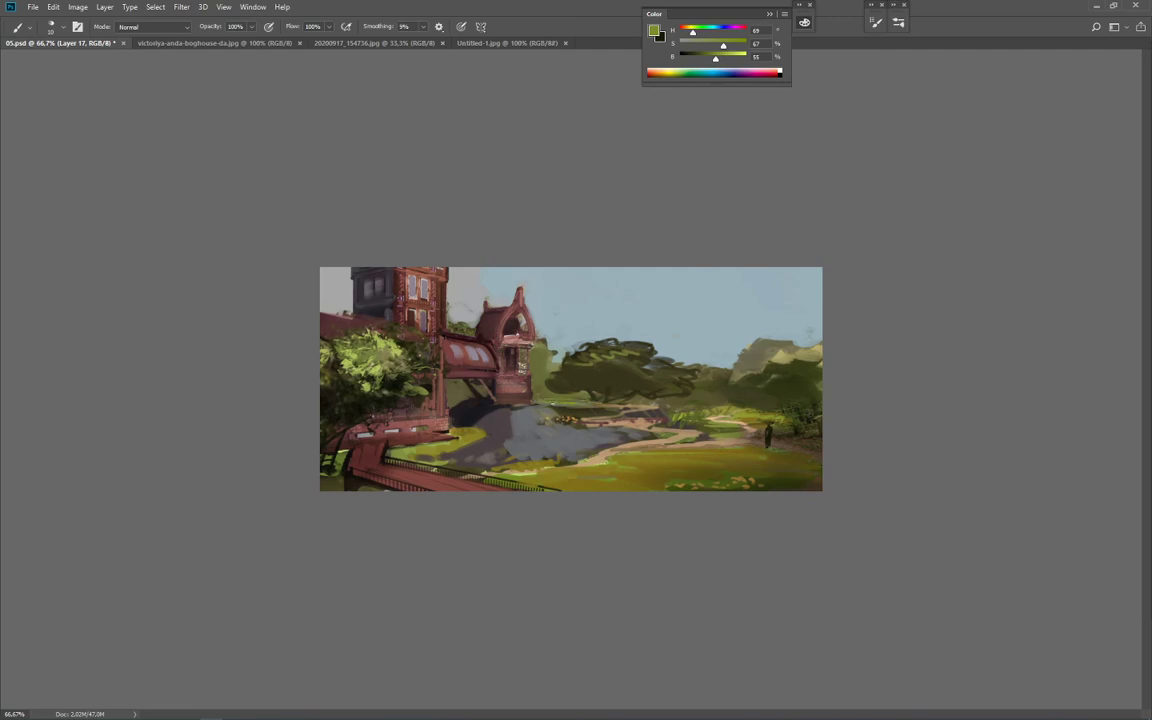
alt+click(528, 360)
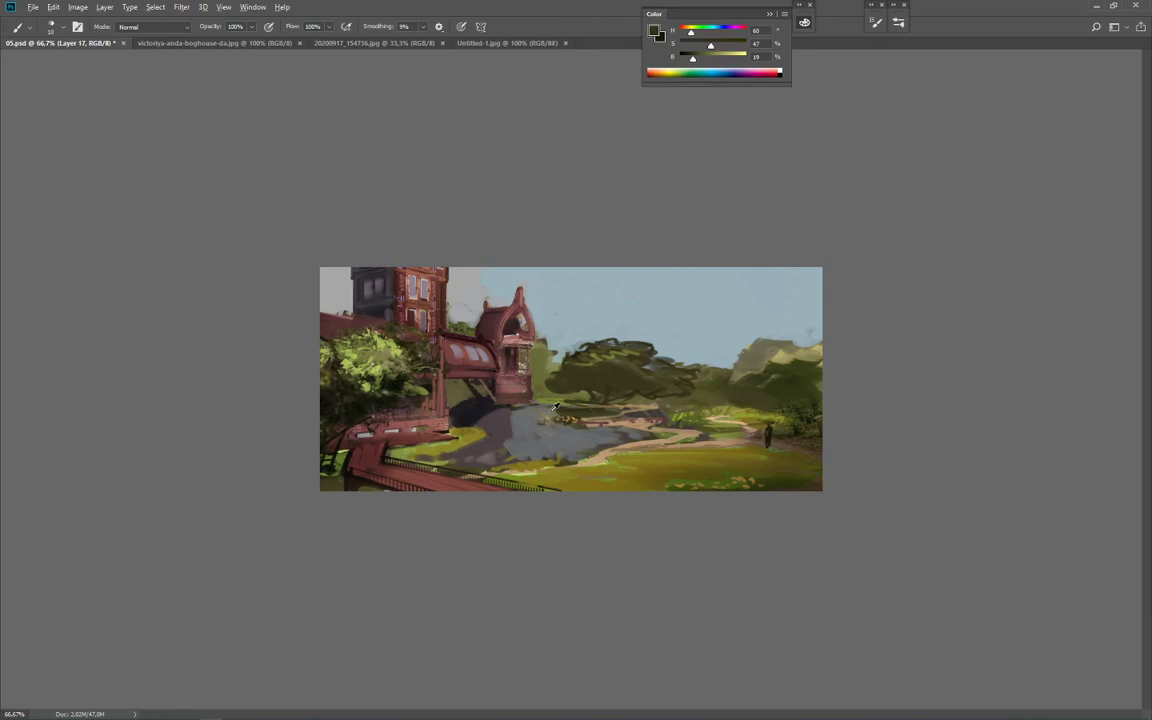
Step: Touch up the rocky bank along the path with sampled dark grey and a larger brush
alt+click(629, 434)
key(bracketright)
key(bracketright)
key(bracketright)
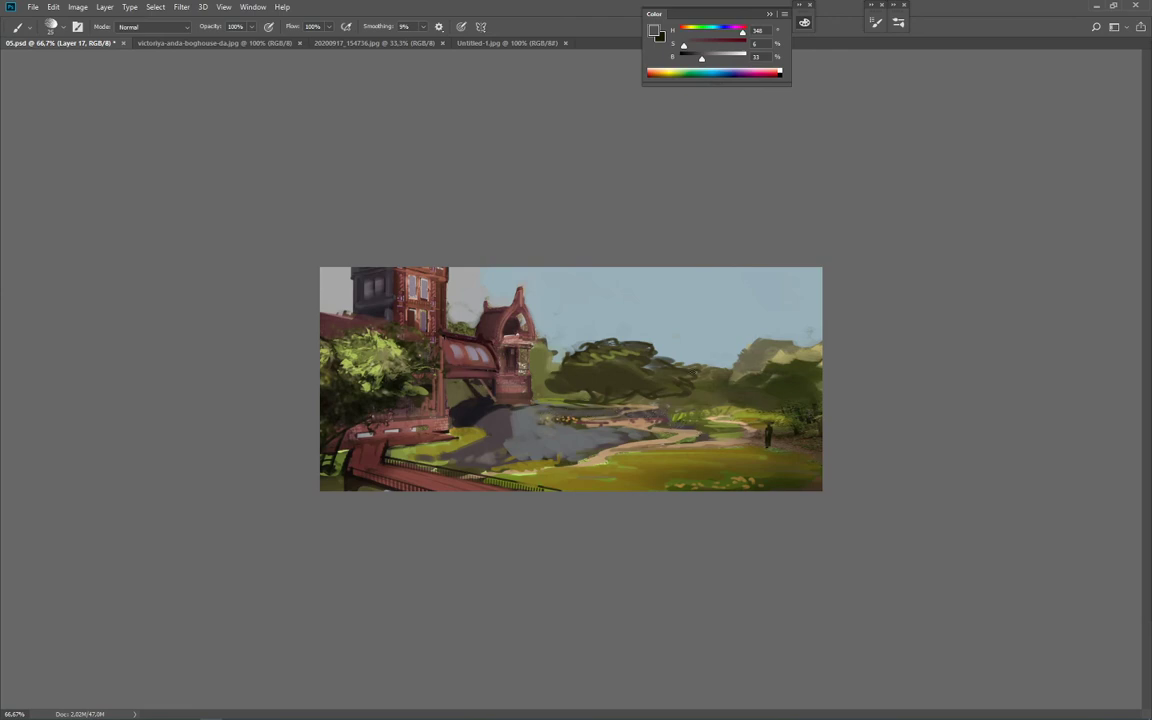
Step: Reshape the treeline beside the central tree with sampled olive greens, then paint light sky blue into its gap and beside the tower
alt+click(762, 395)
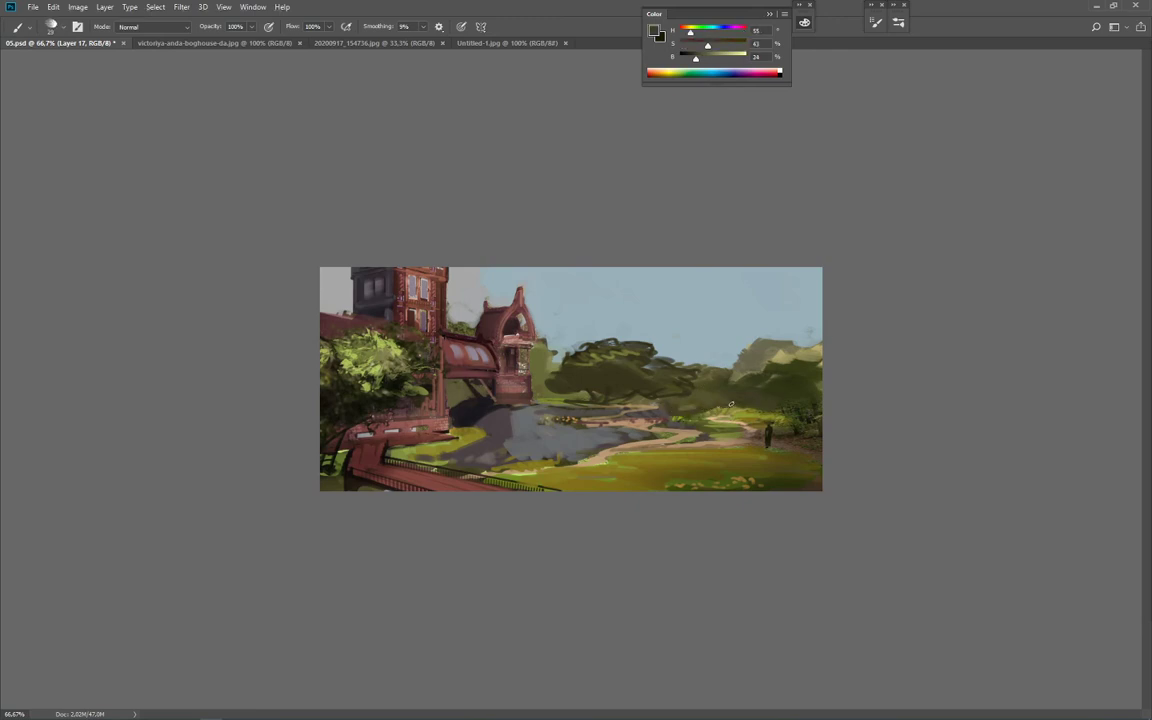
alt+click(660, 336)
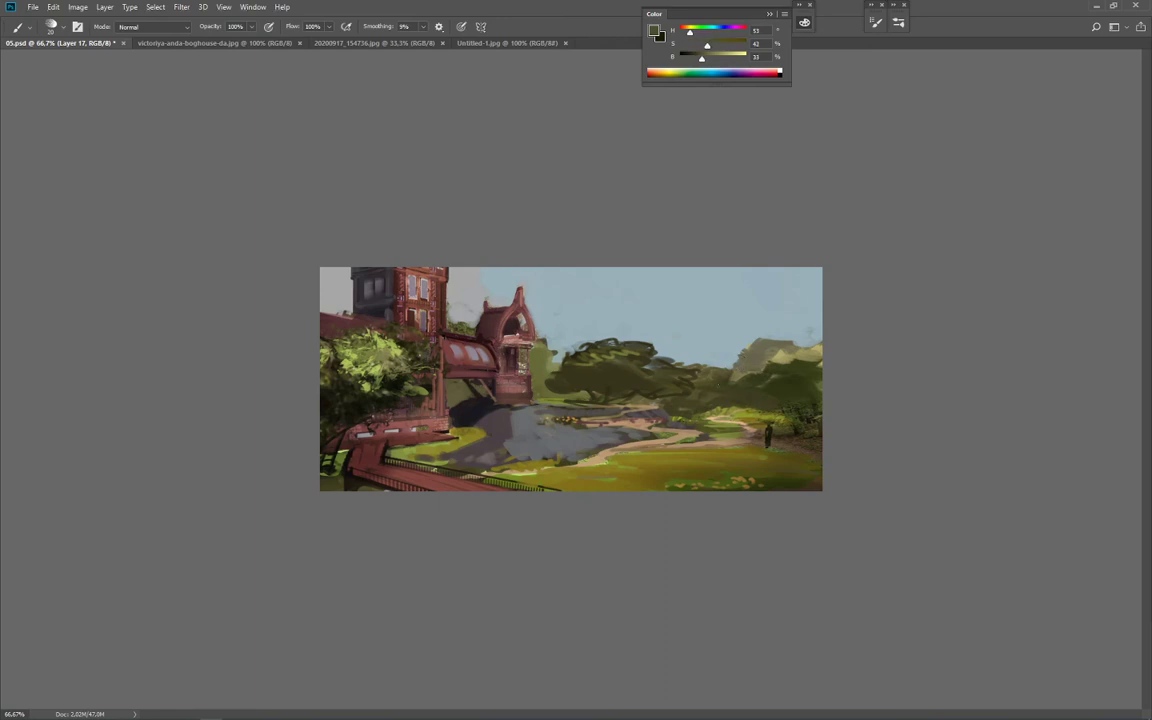
alt+click(692, 352)
drag(663, 359, 733, 379)
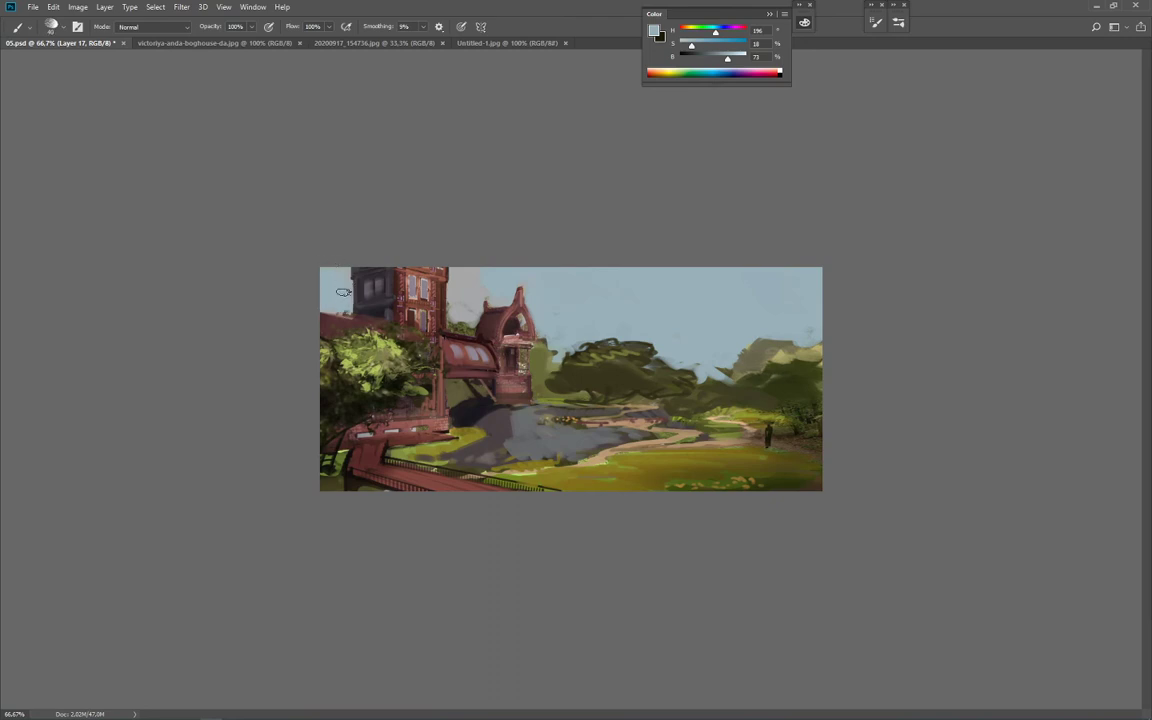
Step: Fill the grey sky between tower and pavilion, then paint the upper sky in darker blue at 30% saturation and 53% brightness
alt+click(489, 277)
drag(691, 48, 699, 48)
drag(727, 57, 714, 57)
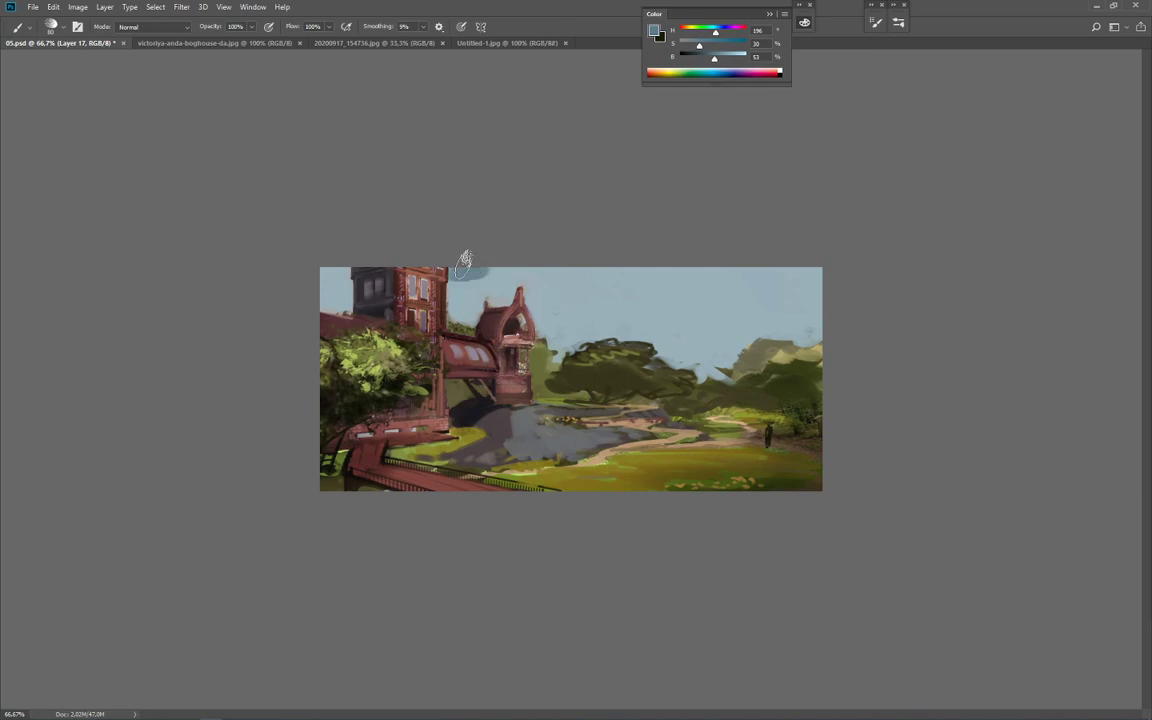
mouse_move(465, 263)
mouse_down()
mouse_move(478, 268)
mouse_move(470, 274)
mouse_move(477, 262)
mouse_up()
key(bracketleft)
key(bracketleft)
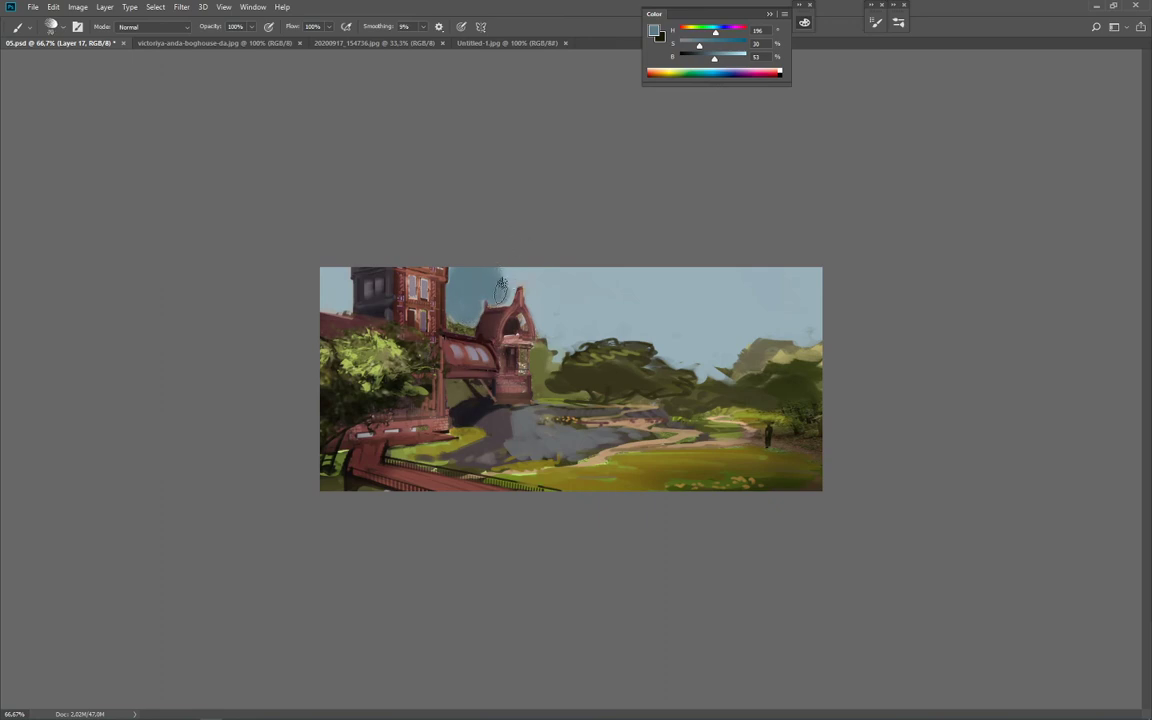
mouse_move(491, 283)
mouse_down()
mouse_move(553, 240)
mouse_move(509, 278)
mouse_move(569, 257)
mouse_move(555, 288)
mouse_move(532, 278)
mouse_move(545, 300)
mouse_move(607, 299)
mouse_move(538, 272)
mouse_move(601, 258)
mouse_move(532, 296)
mouse_move(688, 298)
mouse_move(631, 321)
mouse_move(736, 327)
mouse_move(695, 329)
mouse_move(696, 297)
mouse_move(726, 288)
mouse_move(617, 275)
mouse_move(658, 261)
mouse_move(535, 273)
mouse_move(593, 291)
mouse_move(564, 317)
mouse_move(628, 322)
mouse_up()
Step: Blend sampled lighter blue through the dark sky with a larger brush, shaping swirling clouds above the trees
key(bracketright)
key(bracketright)
key(bracketright)
key(bracketright)
alt+click(575, 317)
key(bracketright)
drag(717, 331, 745, 323)
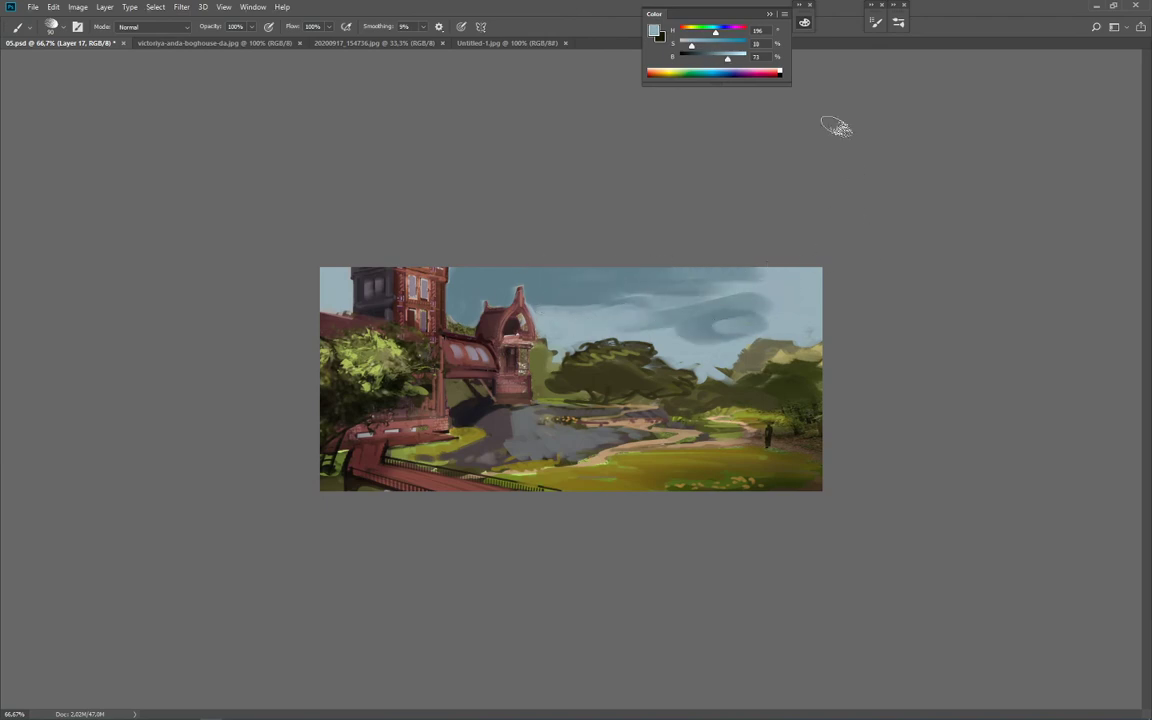
Step: Brighten the far sky beyond the clouds with pale blue at 96% brightness, then mix a sampled sky blue at 82% brightness
drag(728, 59, 743, 60)
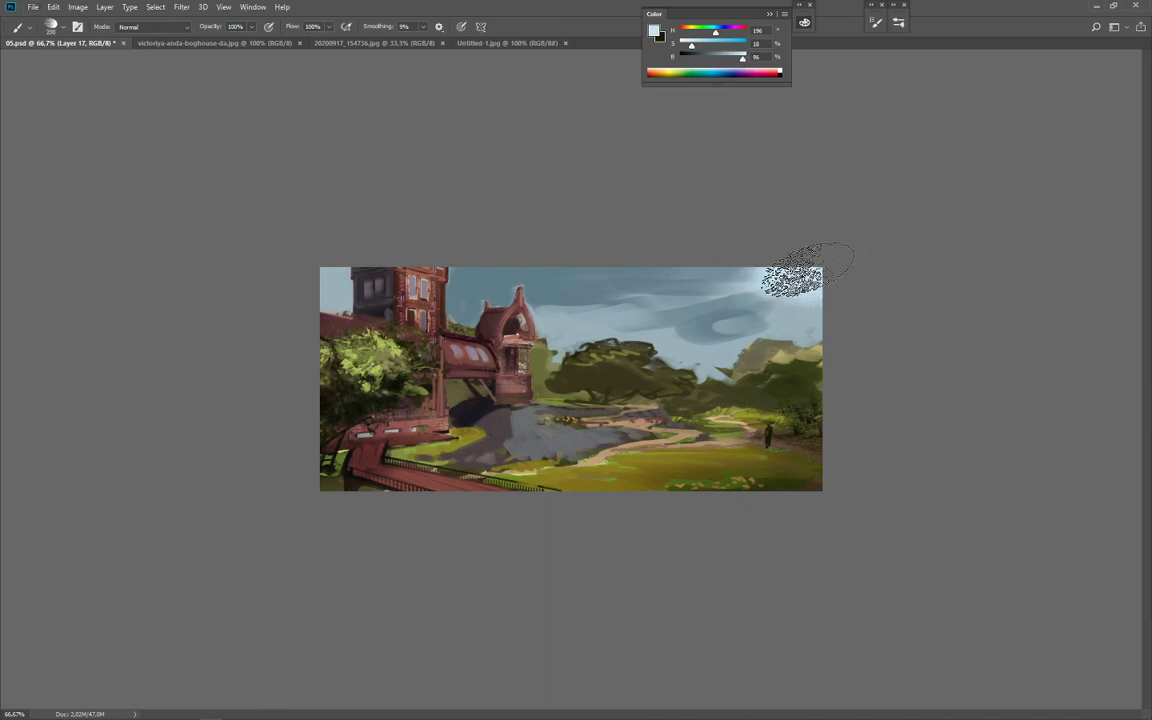
alt+click(748, 270)
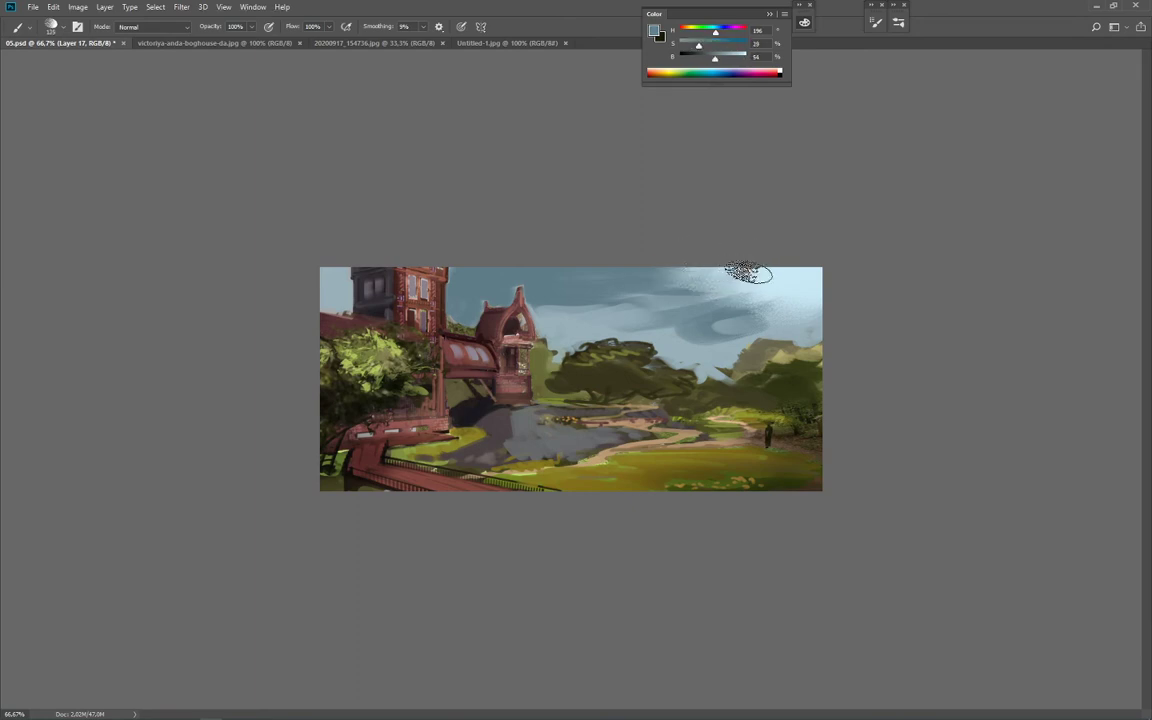
click(733, 59)
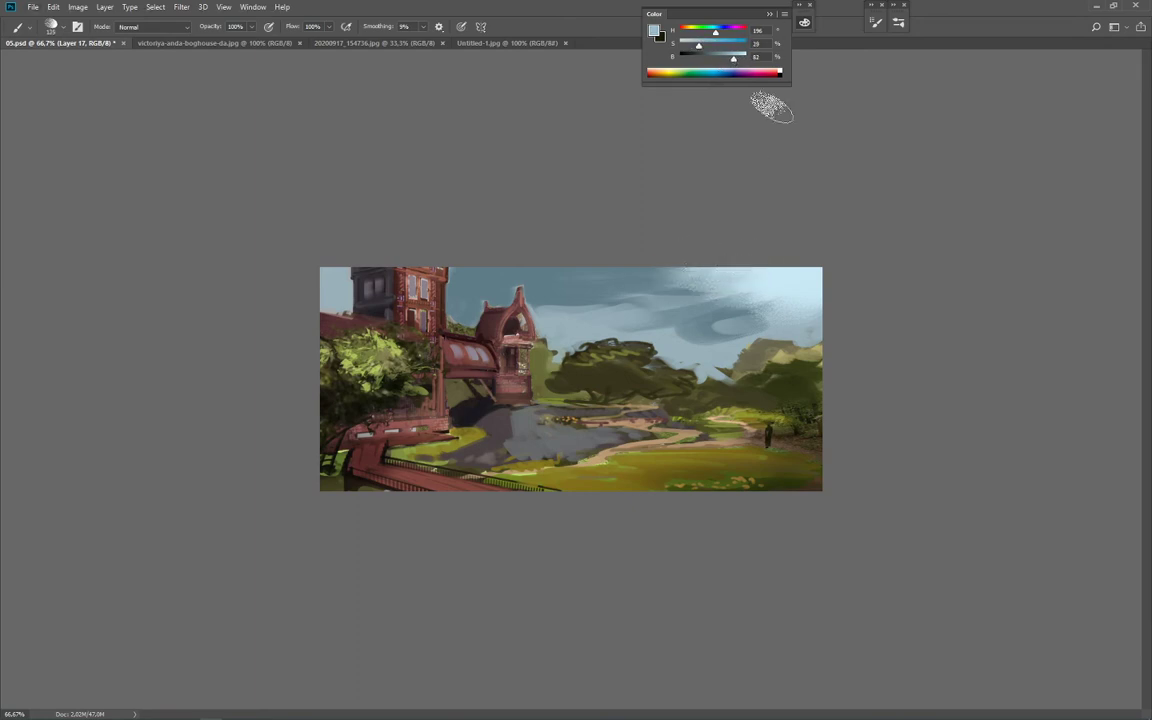
Step: Shape a billowing dark cloud edge against the bright sky with sampled blues and a resized brush
alt+click(795, 276)
key(bracketleft)
key(bracketleft)
key(bracketleft)
key(bracketleft)
key(bracketleft)
key(bracketleft)
key(bracketright)
key(bracketright)
key(bracketright)
mouse_move(724, 276)
mouse_down()
mouse_move(686, 253)
mouse_move(645, 256)
mouse_move(684, 309)
mouse_move(721, 290)
mouse_move(721, 308)
mouse_move(676, 313)
mouse_move(758, 322)
mouse_up()
Step: Dab sampled pale blue highlights under the dark cloud's tip and above the central tree with a smaller brush
alt+click(633, 277)
alt+click(734, 275)
key(bracketleft)
key(bracketleft)
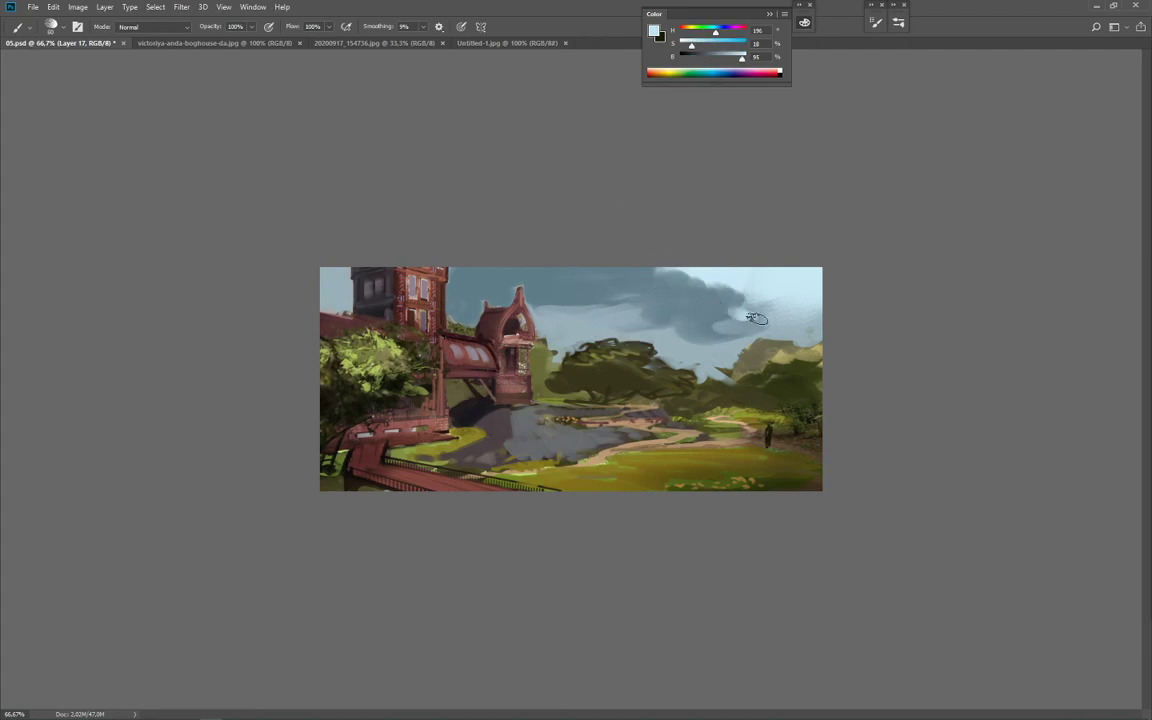
key(bracketleft)
key(bracketleft)
mouse_move(633, 333)
mouse_down()
mouse_move(602, 335)
mouse_move(625, 330)
mouse_move(566, 327)
mouse_move(652, 314)
mouse_up()
Step: Blend sampled mid blues into the clouds above the central tree and down into the gap in the treeline
alt+click(675, 310)
key(bracketright)
drag(570, 321, 648, 305)
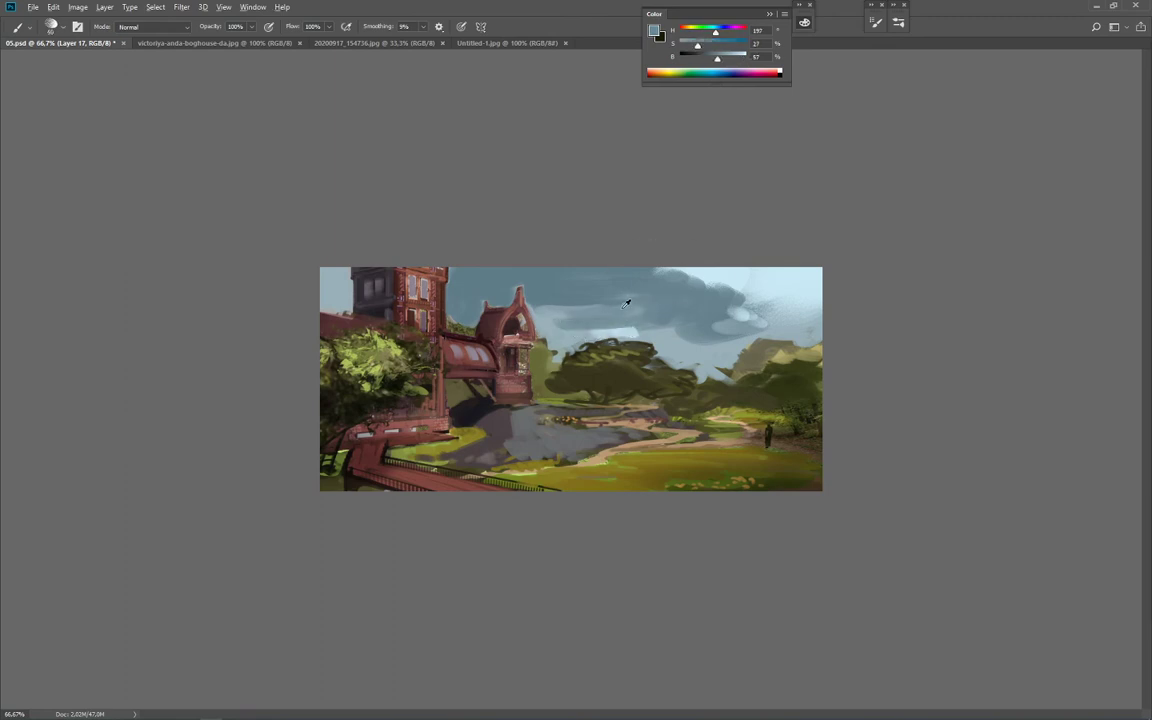
alt+click(622, 308)
mouse_move(547, 323)
mouse_down()
mouse_move(613, 325)
mouse_move(606, 299)
mouse_move(612, 331)
mouse_up()
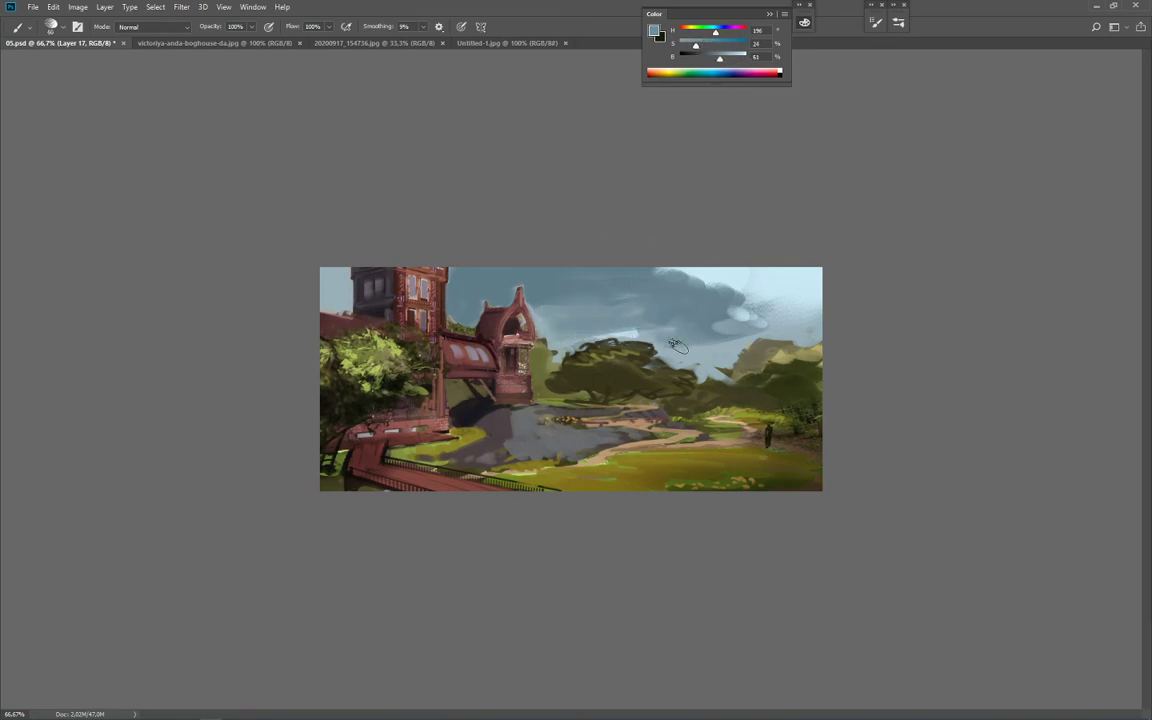
key(bracketright)
mouse_move(678, 346)
mouse_down()
mouse_move(727, 363)
mouse_move(707, 374)
mouse_up()
Step: Clean up the tower's edge with sampled red and sky blue, and darken the sky behind the tower
alt+click(440, 292)
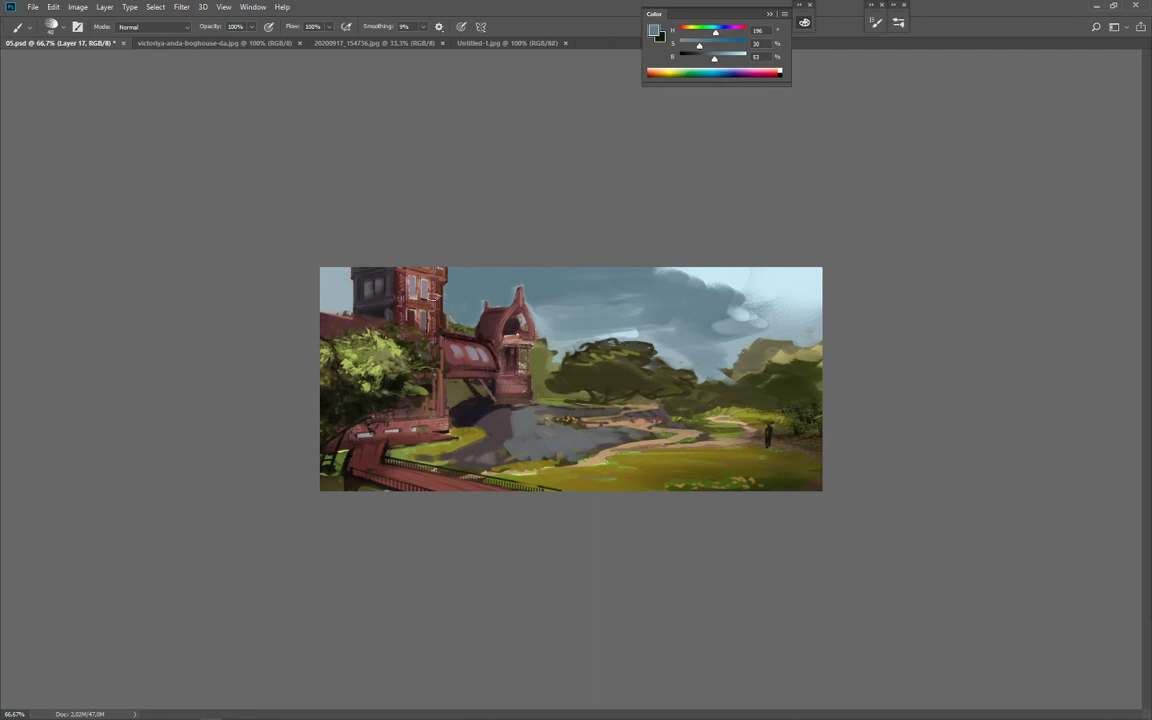
alt+click(437, 292)
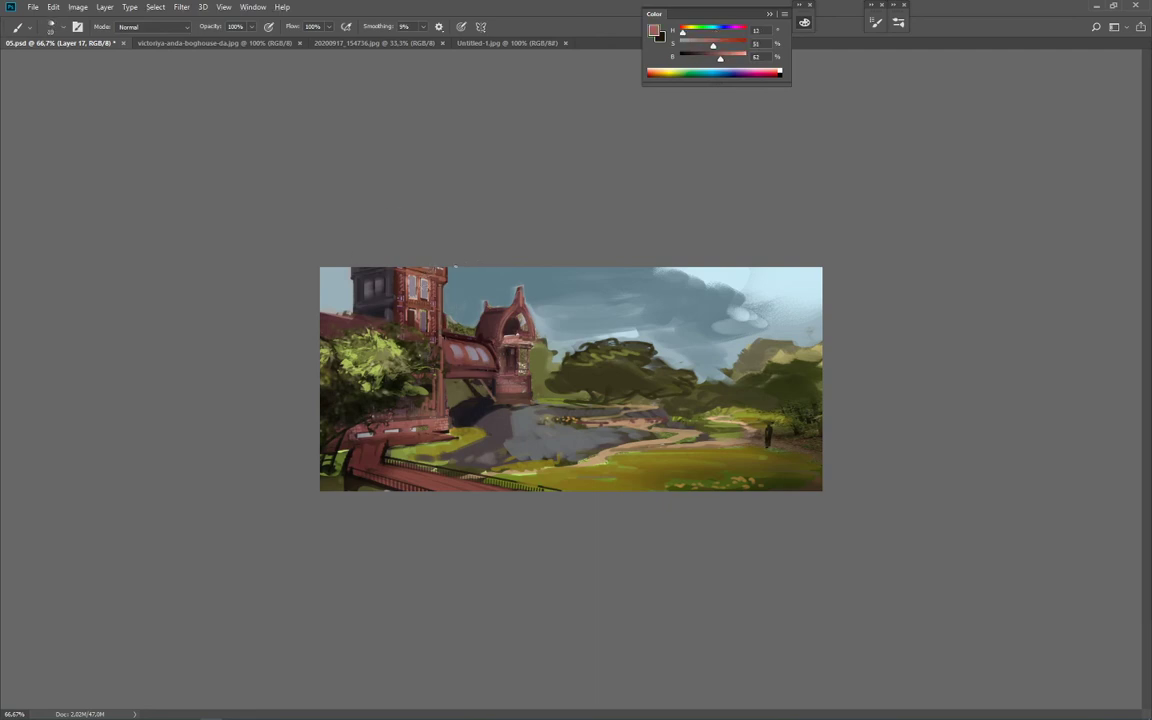
alt+click(483, 282)
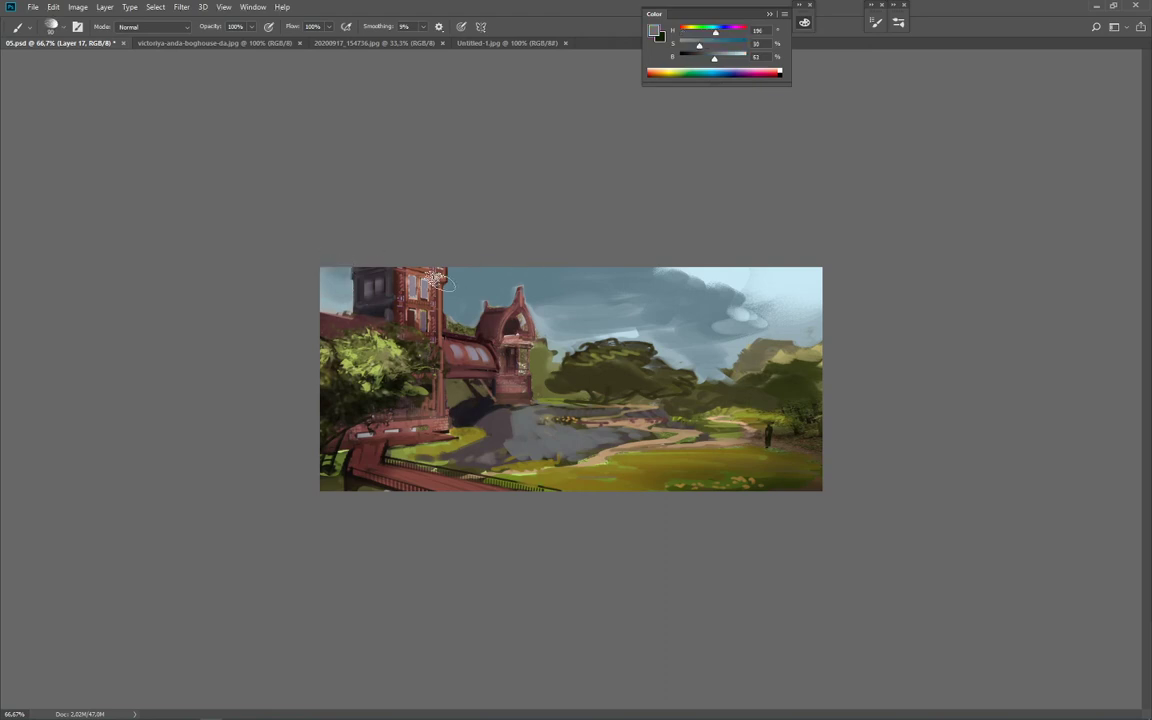
alt+click(509, 274)
alt+click(557, 321)
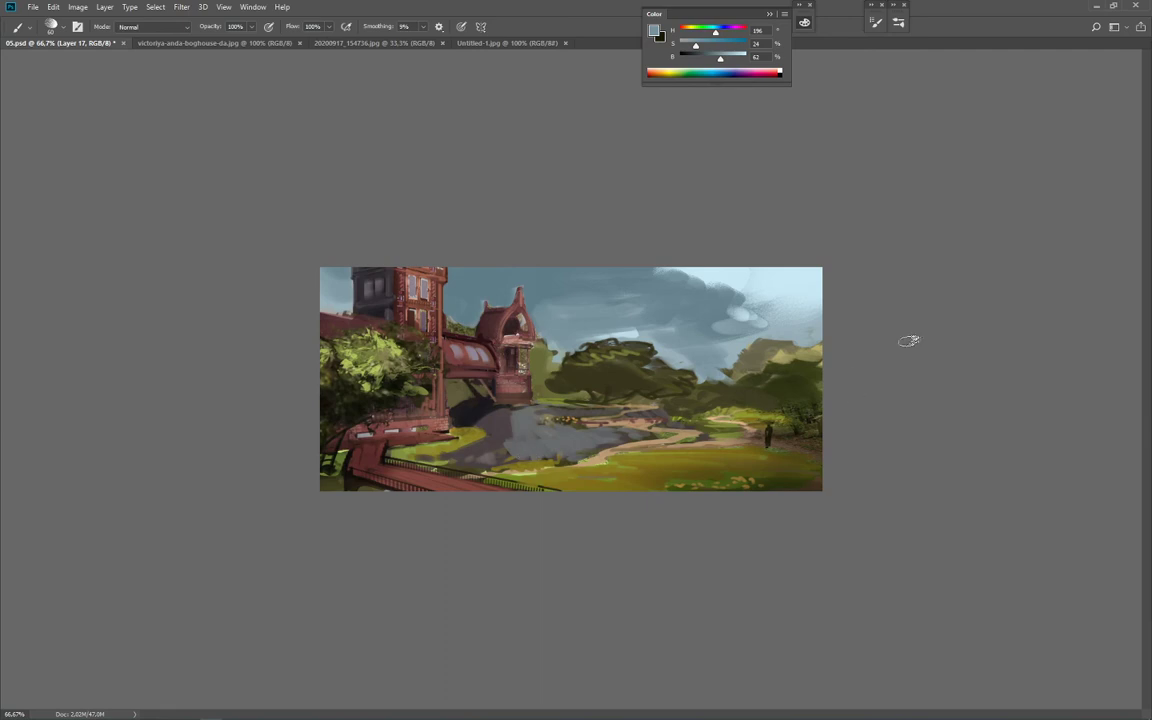
Step: Select the park side of the painting beyond the pavilion, copy it to a new layer and squeeze it narrower horizontally
key(m)
mouse_move(803, 325)
mouse_down()
mouse_move(581, 545)
mouse_move(540, 555)
mouse_up()
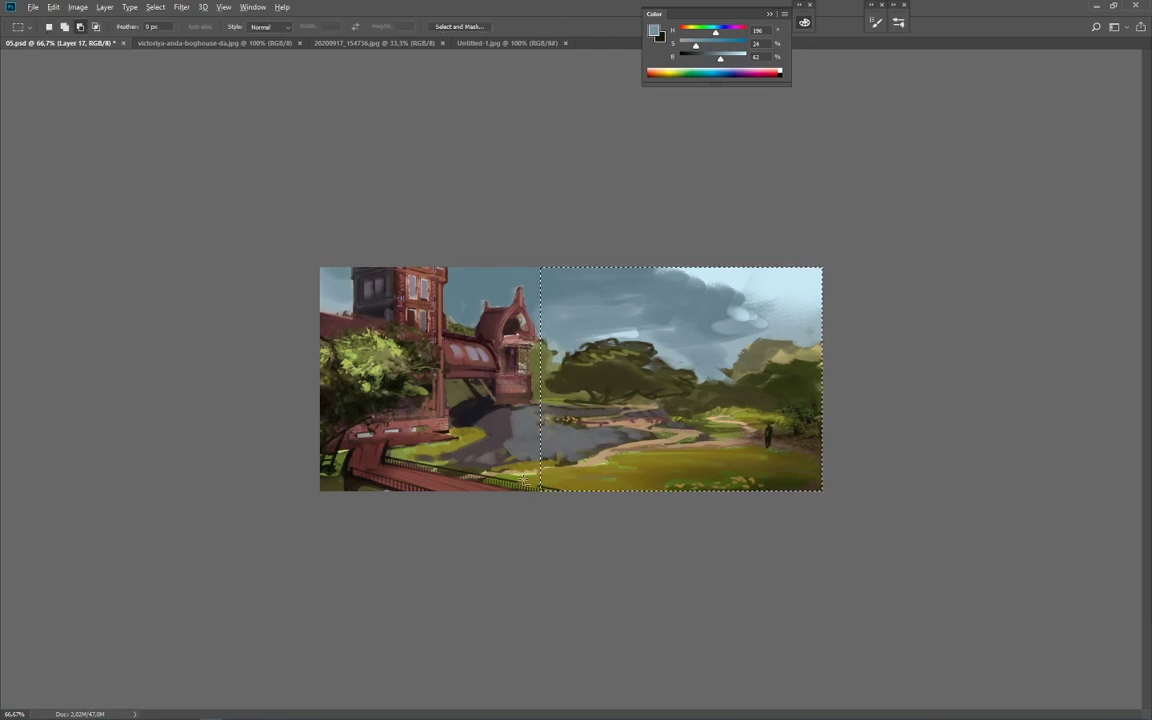
drag(521, 479, 575, 508)
key(ctrl+j)
key(ctrl+t)
drag(824, 394, 671, 418)
key(Return)
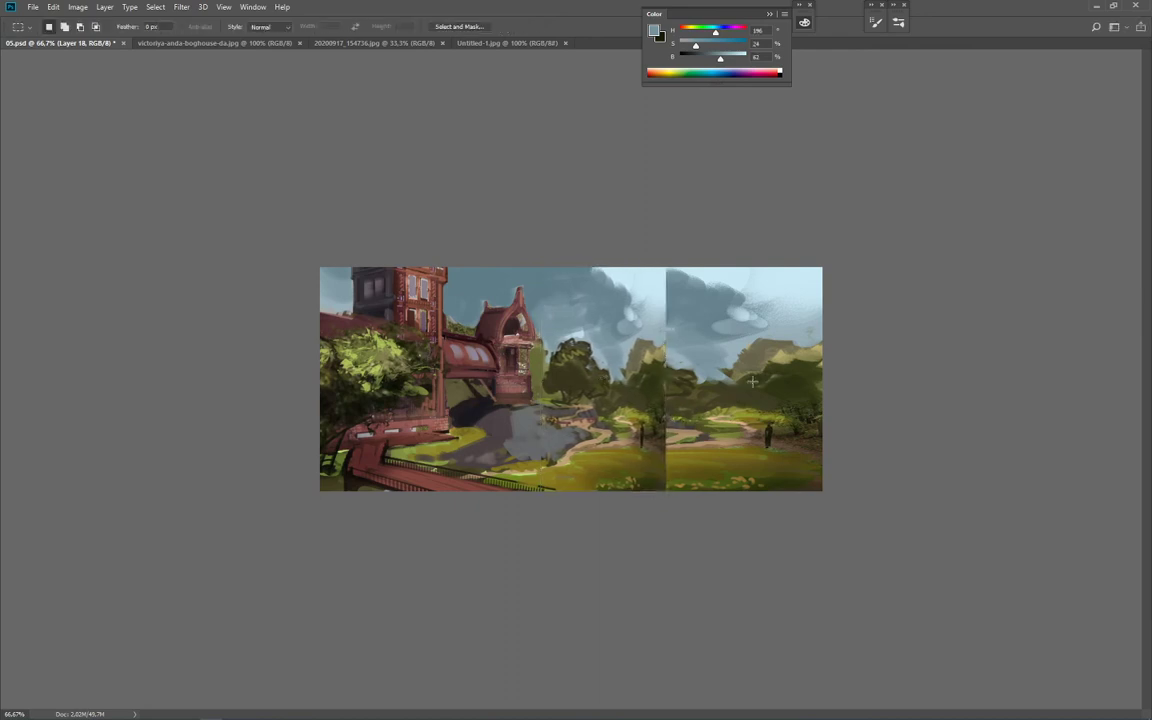
Step: Cover the leftover strip beside the narrowed painting with a grey rectangle at 41% brightness
key(u)
drag(892, 211, 663, 568)
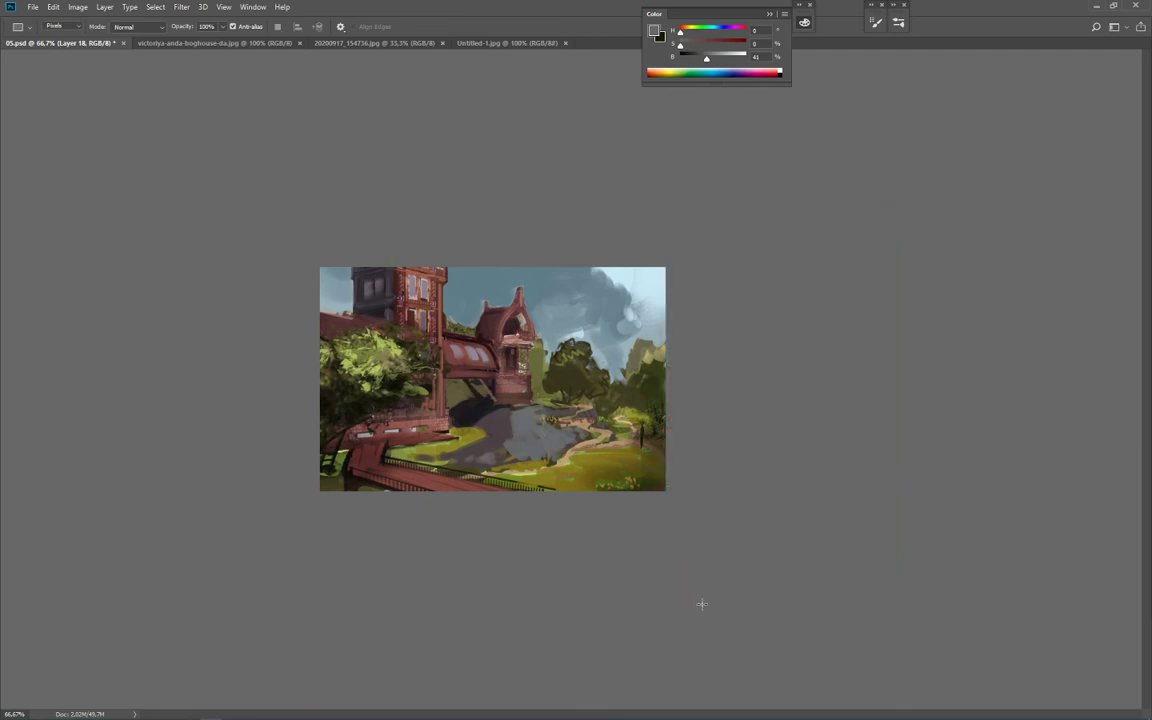
key(ctrl+1)
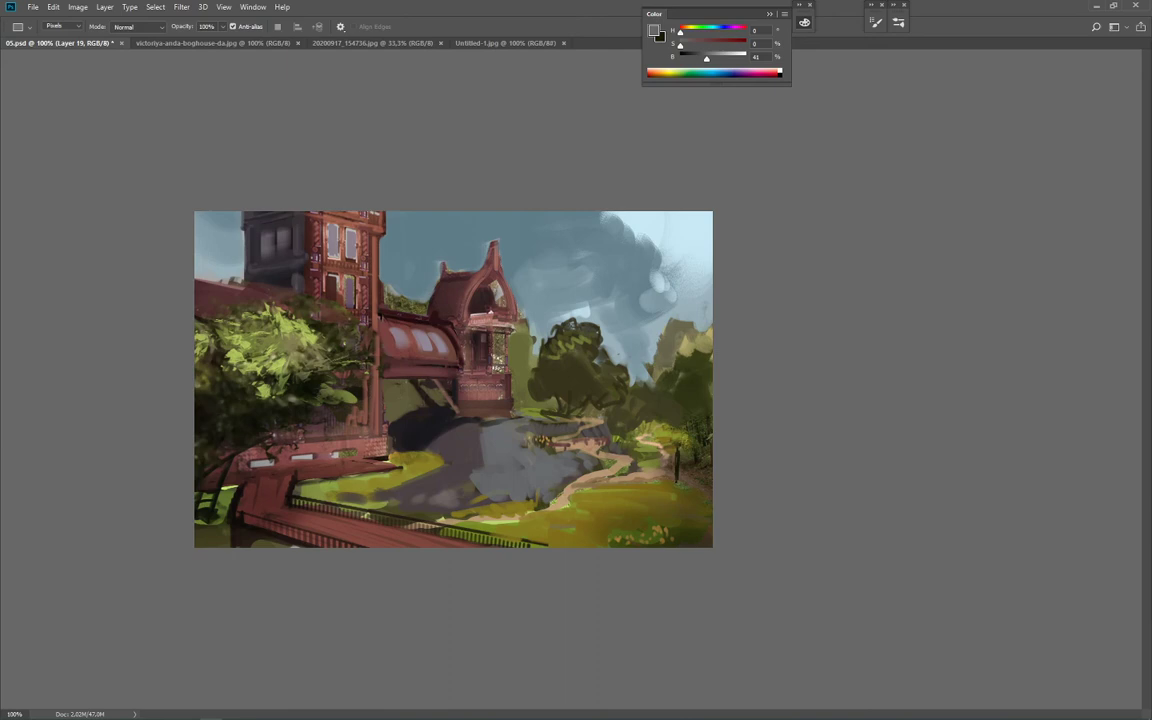
Step: Select the grey strip with a contiguous Magic Wand, invert the selection, copy the painting to a new layer and duplicate that layer
key(w)
click(805, 450)
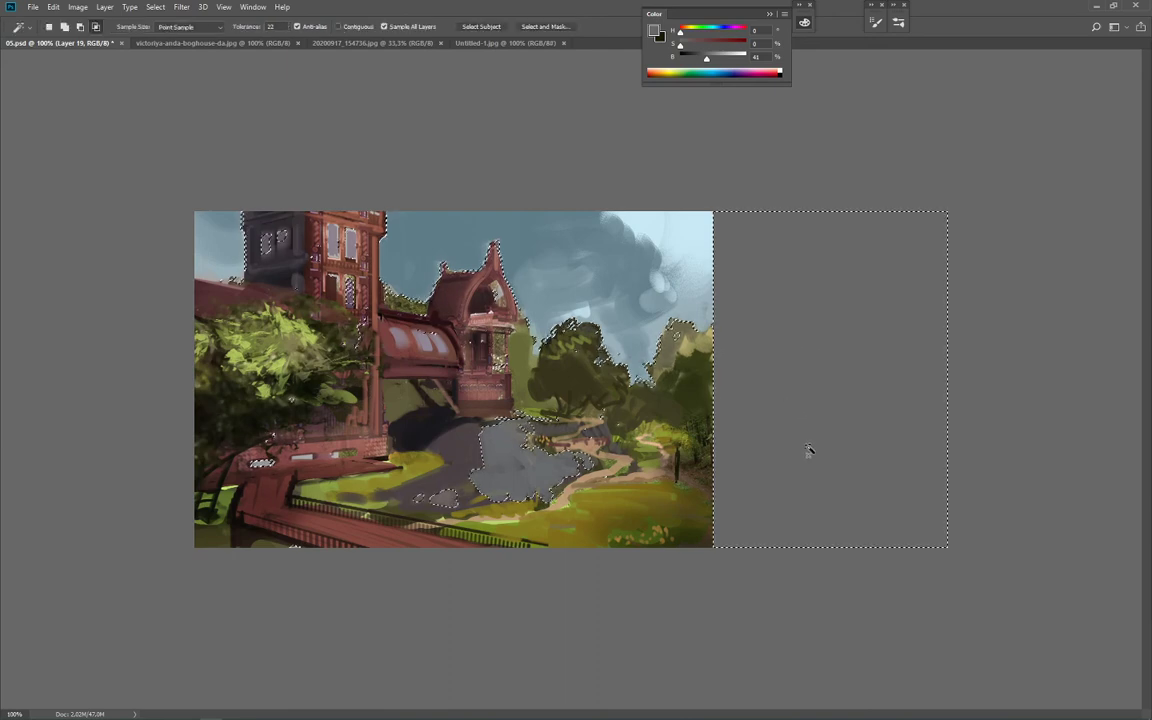
key(ctrl+d)
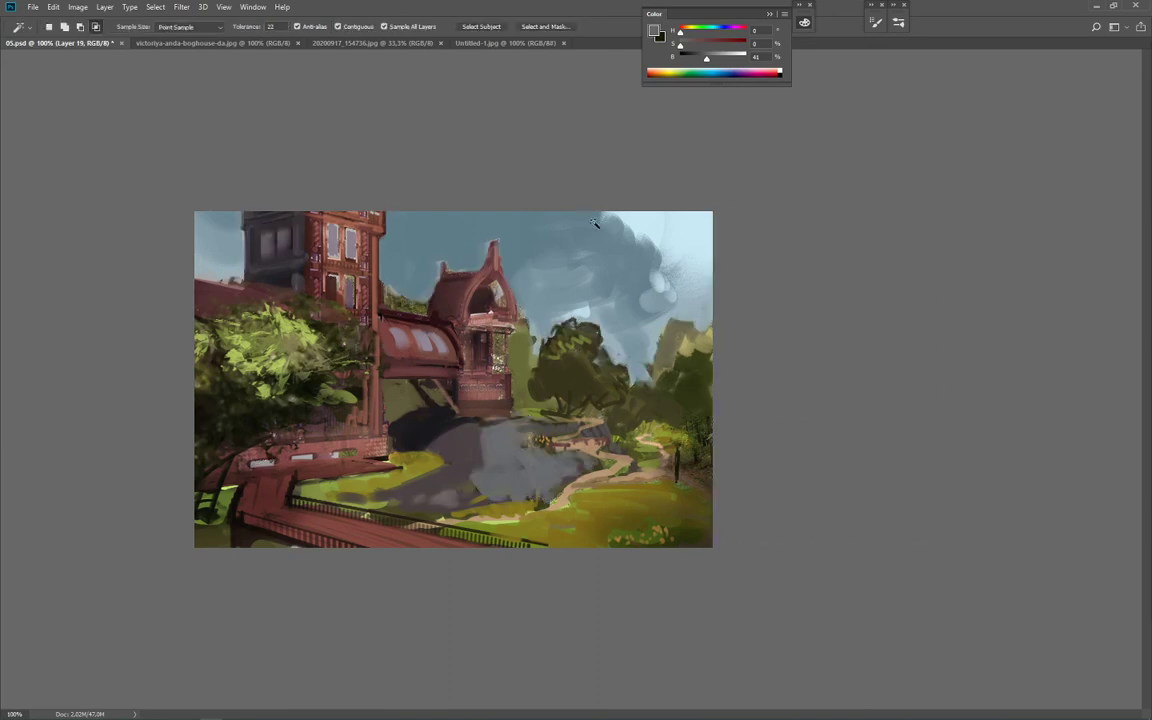
click(770, 483)
key(ctrl+shift+i)
key(ctrl+j)
key(b)
key(ctrl+j)
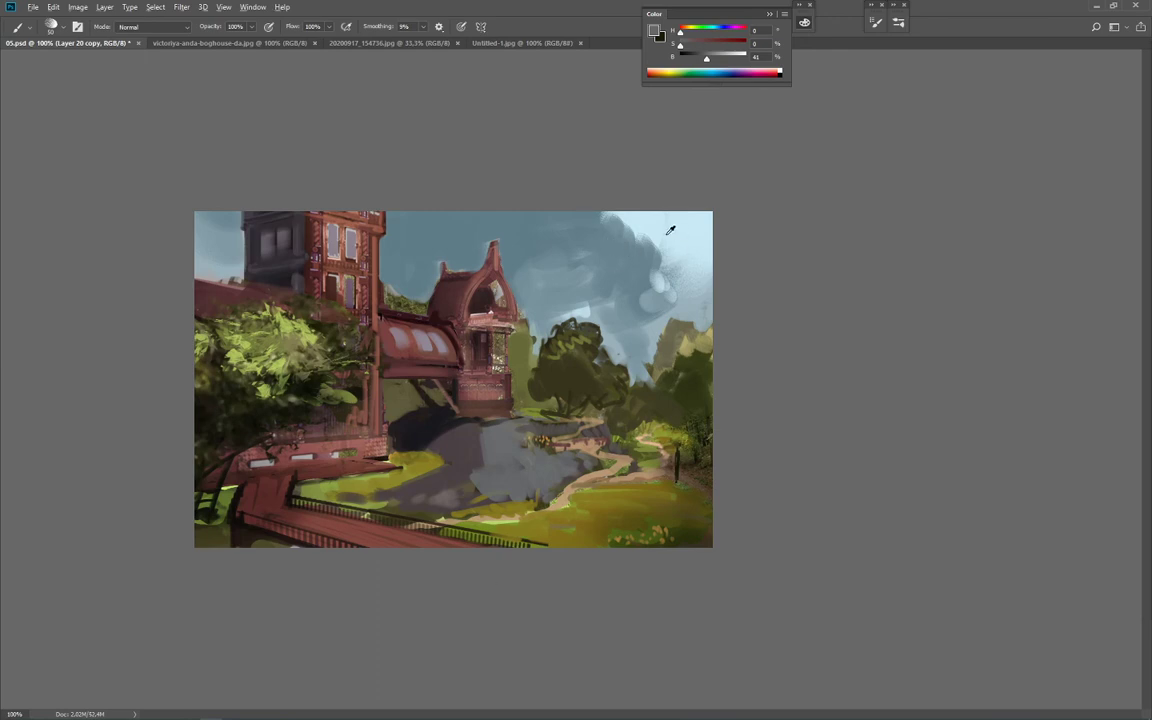
Step: Reshape the dark cloud's edge against the bright sky with sampled pale and slate blue
alt+click(679, 206)
mouse_move(684, 258)
mouse_down()
mouse_move(617, 235)
mouse_move(586, 234)
mouse_move(606, 264)
mouse_up()
alt+click(602, 241)
key([)
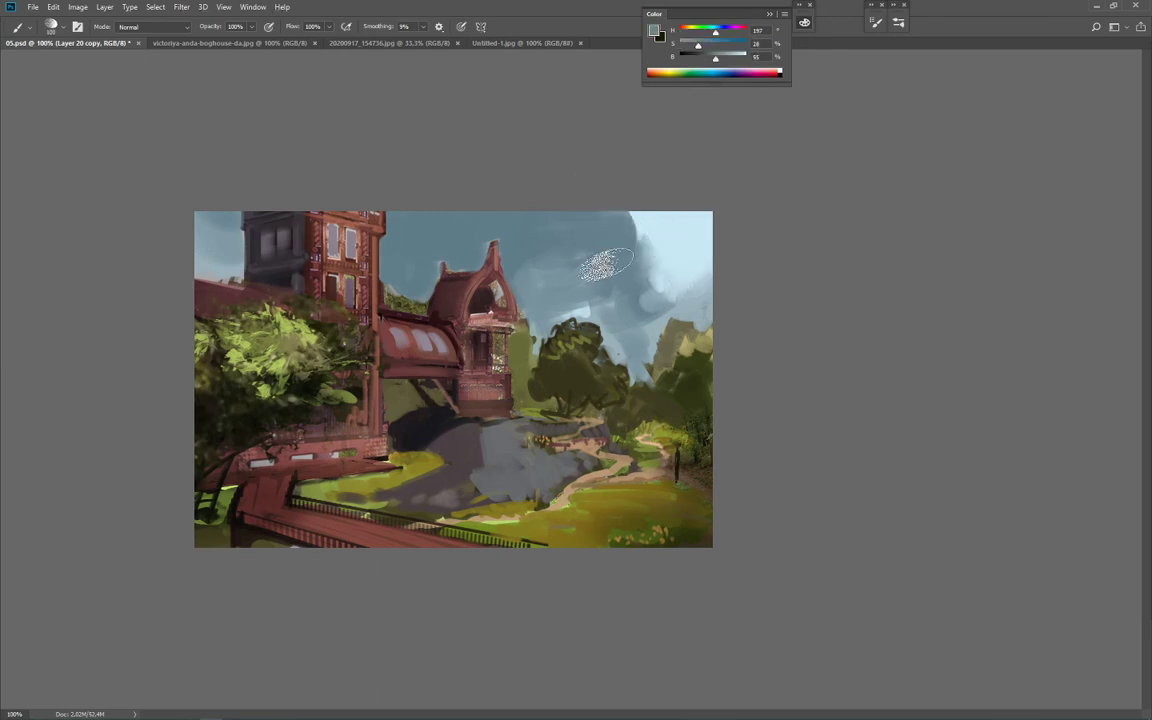
Step: Paint a near-white highlight along the cloud's upper edge with a sampled pale blue of reduced saturation
alt+click(659, 219)
key([)
click(685, 47)
mouse_move(631, 212)
mouse_down()
mouse_move(645, 243)
mouse_move(643, 279)
mouse_move(568, 305)
mouse_move(658, 283)
mouse_move(603, 248)
mouse_move(649, 287)
mouse_move(659, 272)
mouse_move(641, 243)
mouse_move(632, 258)
mouse_move(588, 216)
mouse_up()
Step: Model the cloud's billows with sampled light and dark blues beneath the white highlight
alt+click(600, 250)
key(])
alt+click(630, 230)
mouse_move(662, 273)
mouse_down()
mouse_move(665, 255)
mouse_move(621, 257)
mouse_up()
alt+click(616, 260)
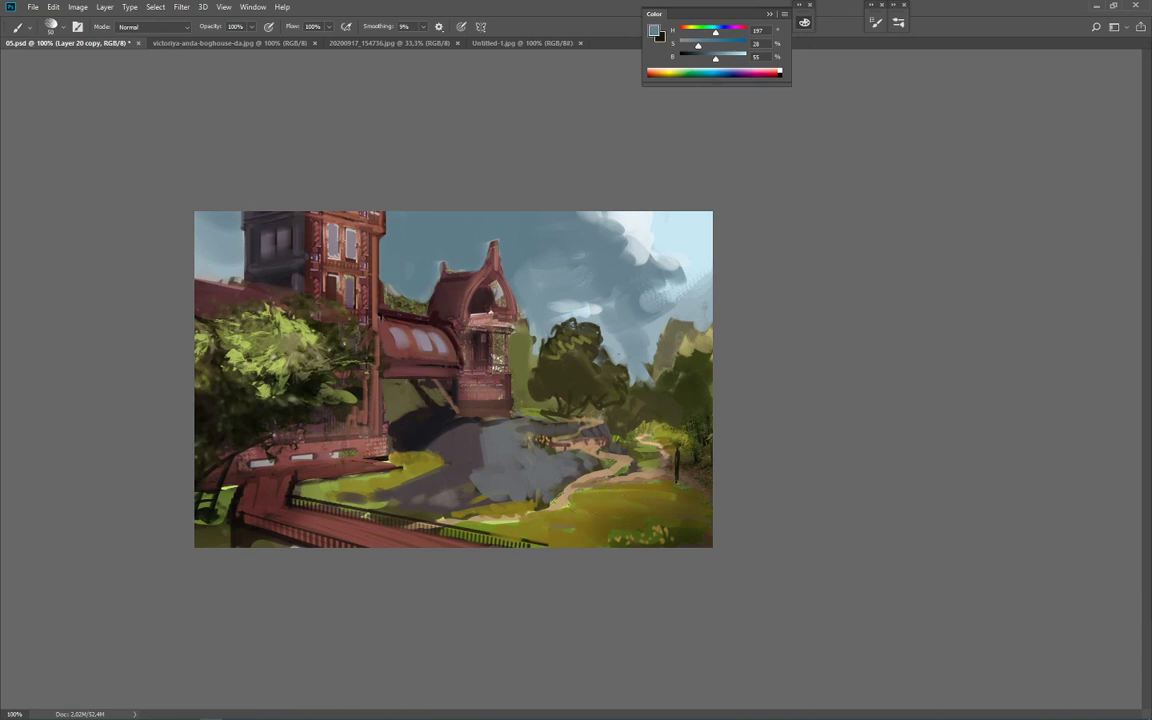
Step: Select the park side of the painting beyond the pavilion, stretch it slightly wider and deselect it
key(m)
drag(665, 340, 519, 609)
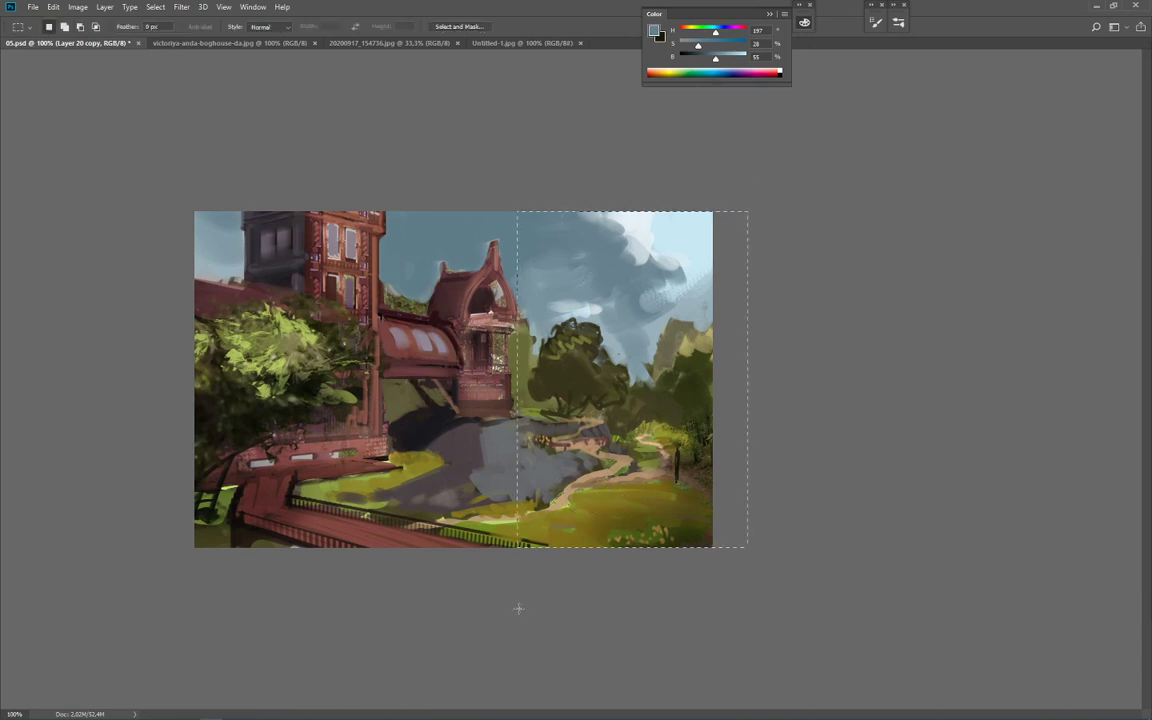
key(ctrl+t)
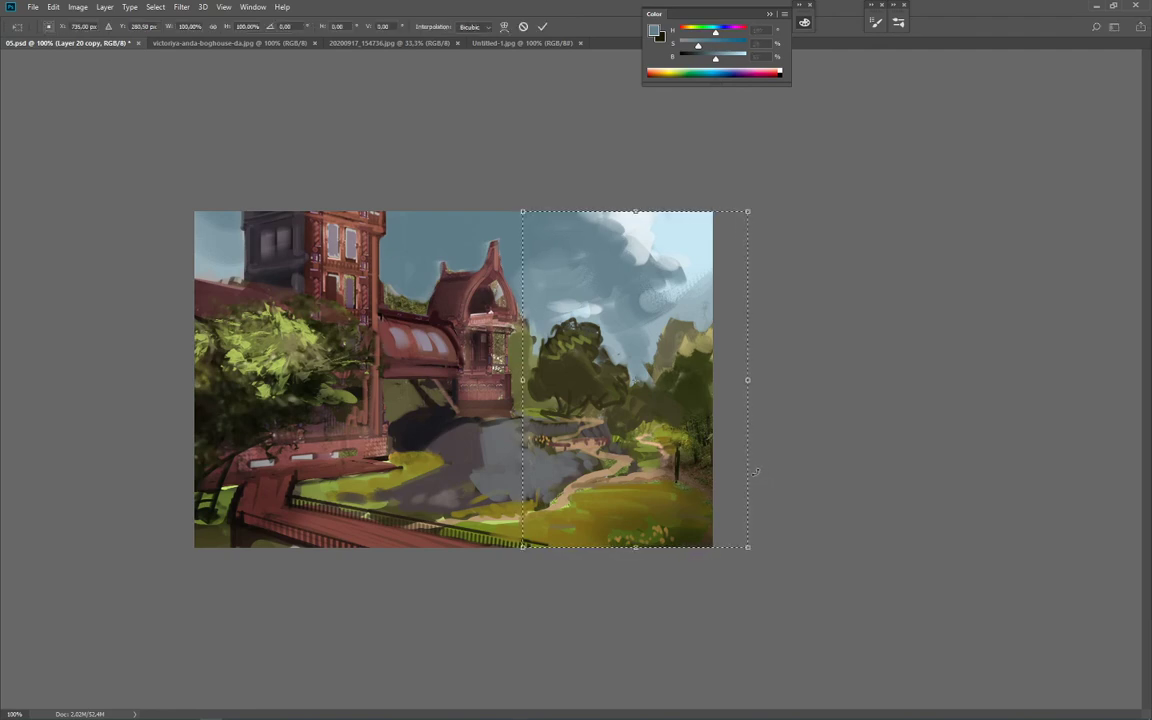
drag(750, 476, 769, 474)
key(Return)
key(b)
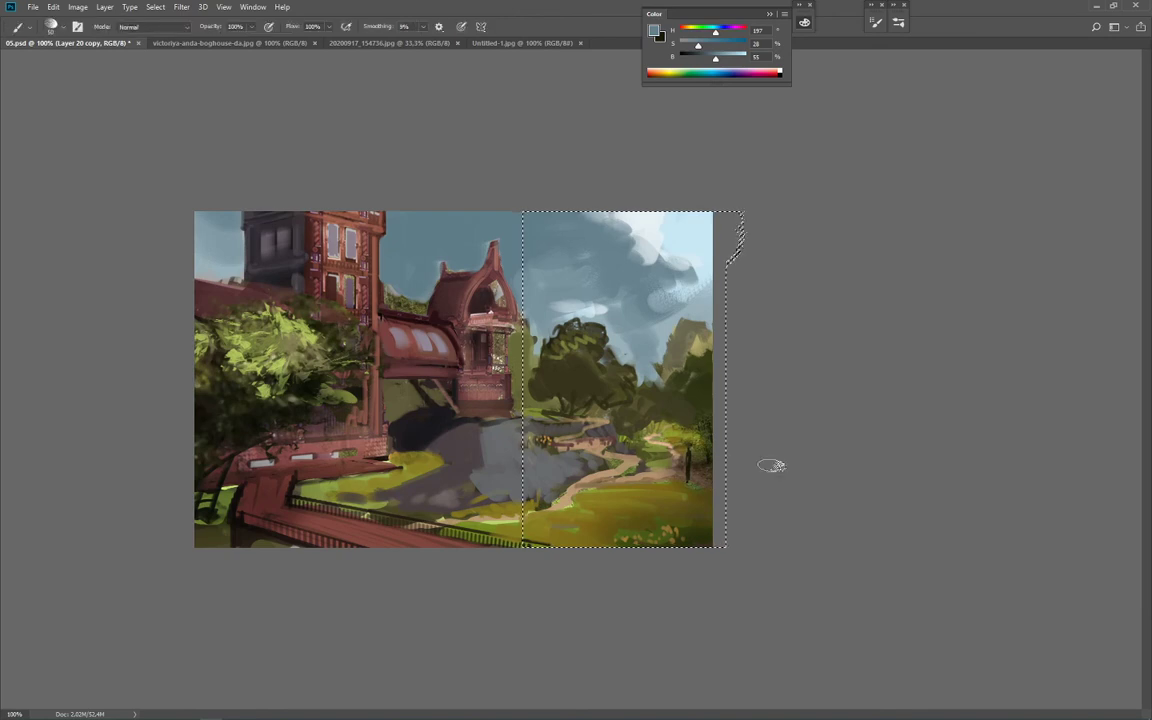
key(ctrl+d)
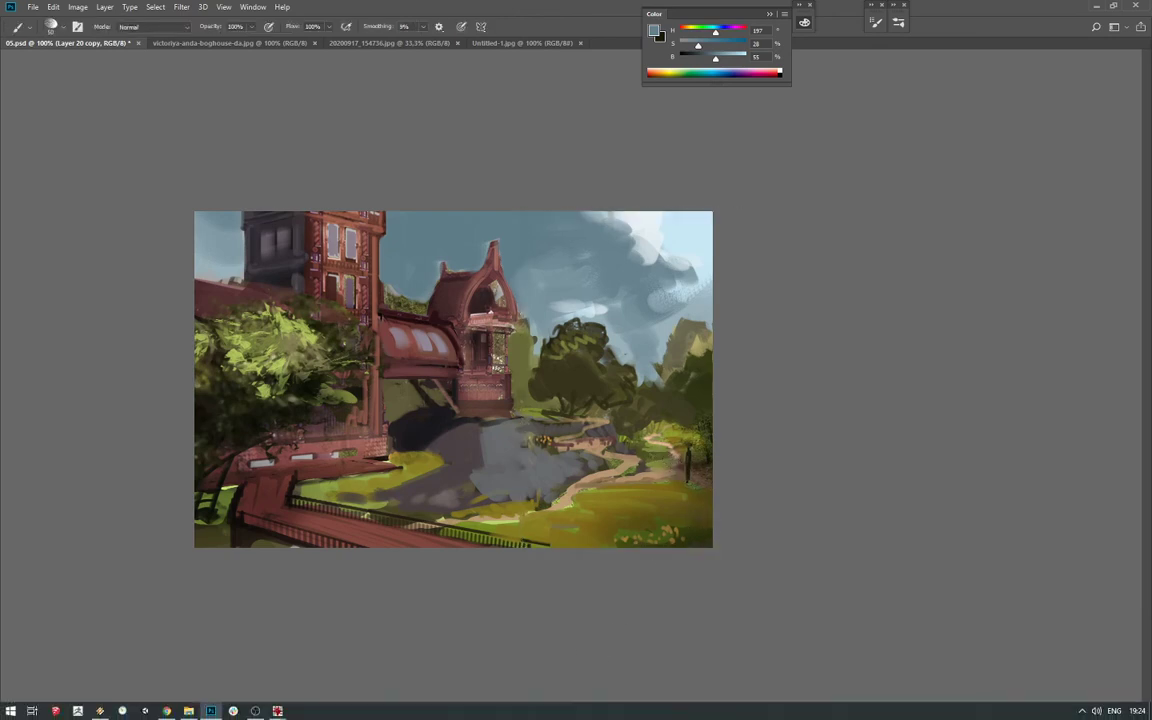
Step: Extend the rock with sampled grey and redefine its border with the grass beside the building in sampled olive
alt+click(434, 397)
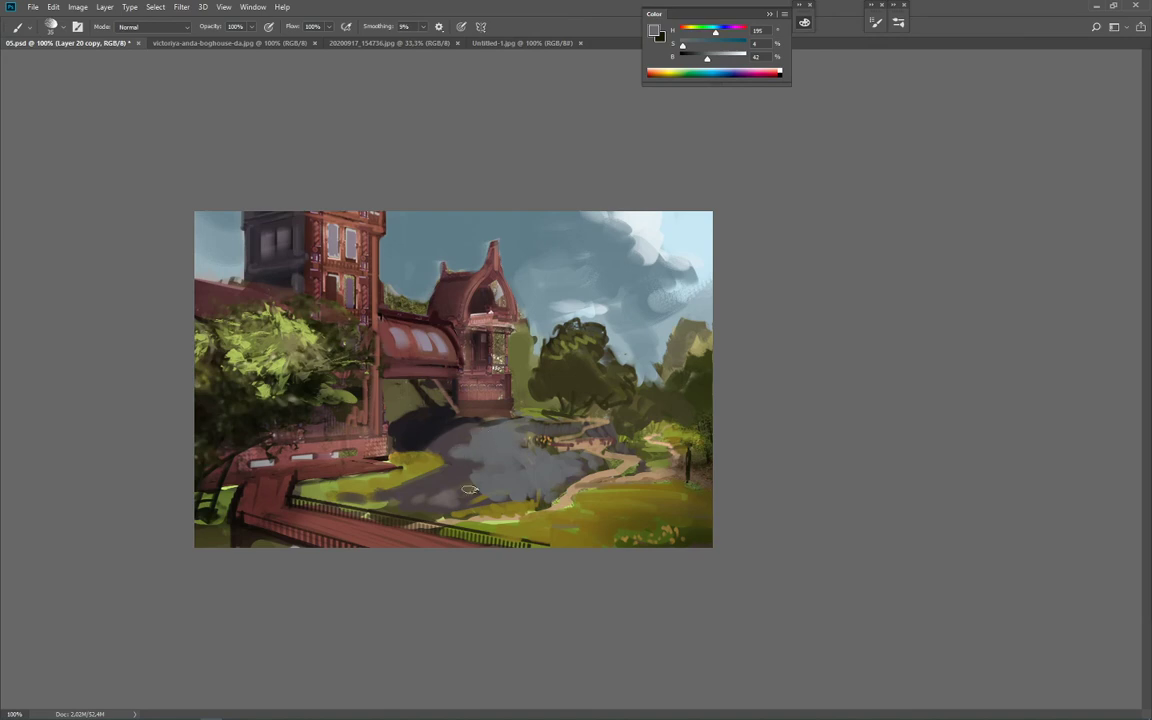
drag(474, 495, 430, 498)
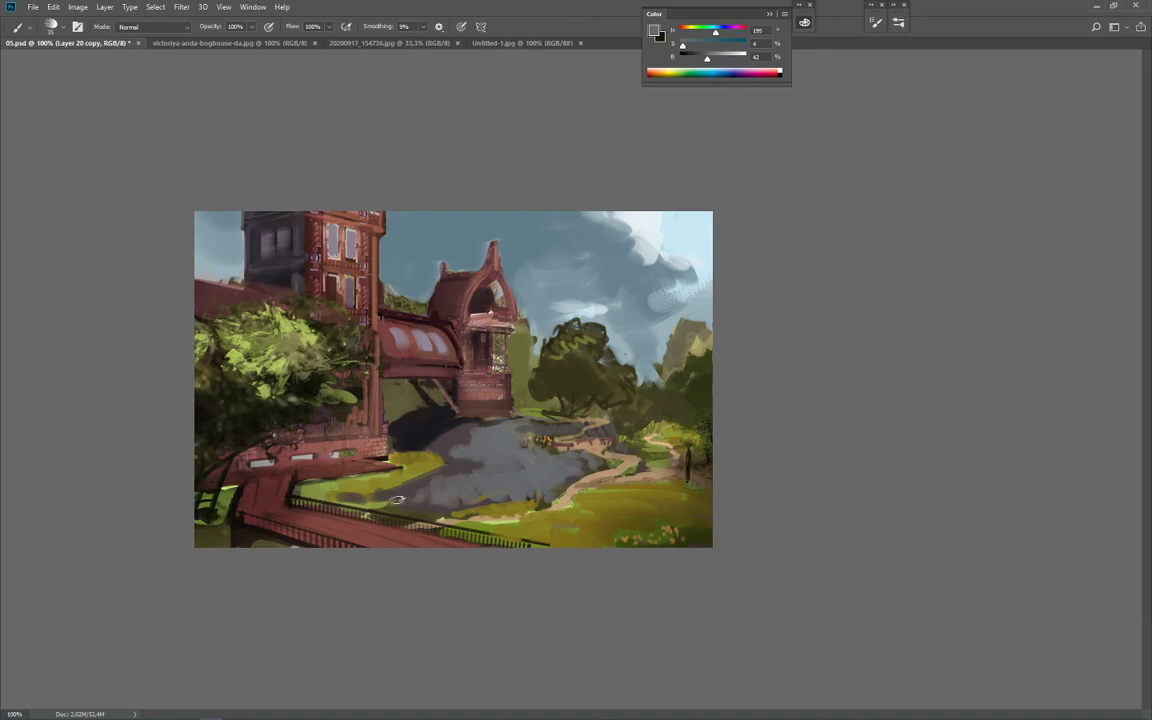
alt+click(444, 470)
alt+click(445, 461)
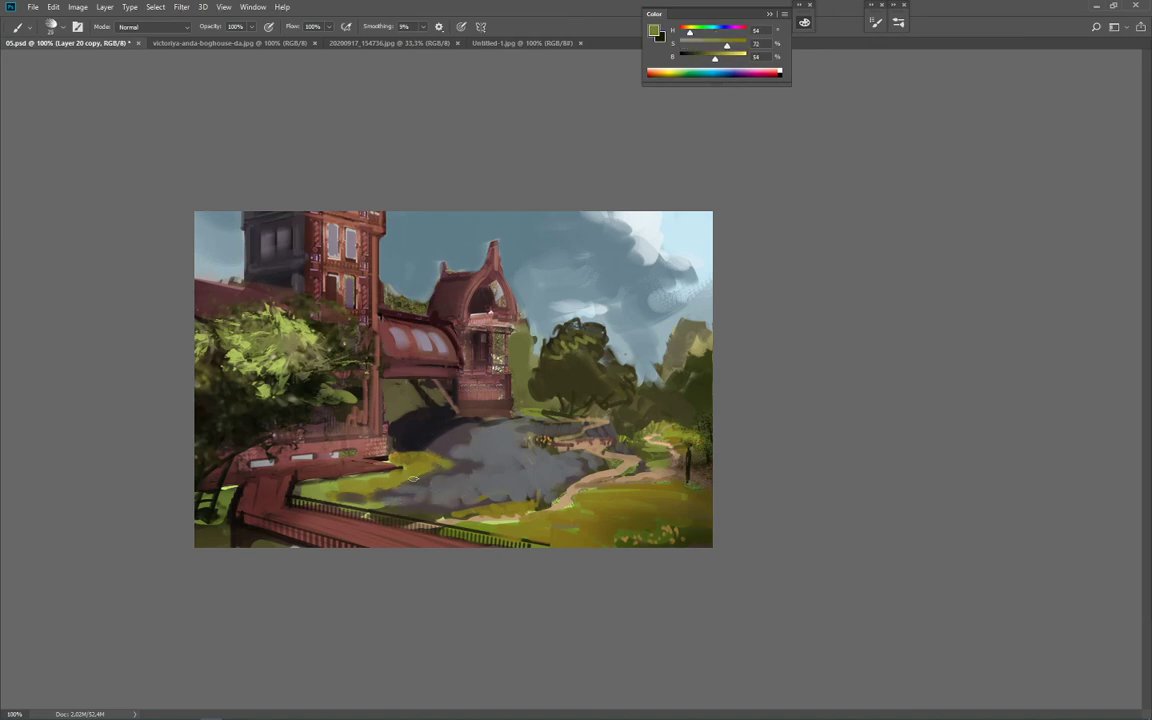
alt+click(466, 483)
alt+click(443, 385)
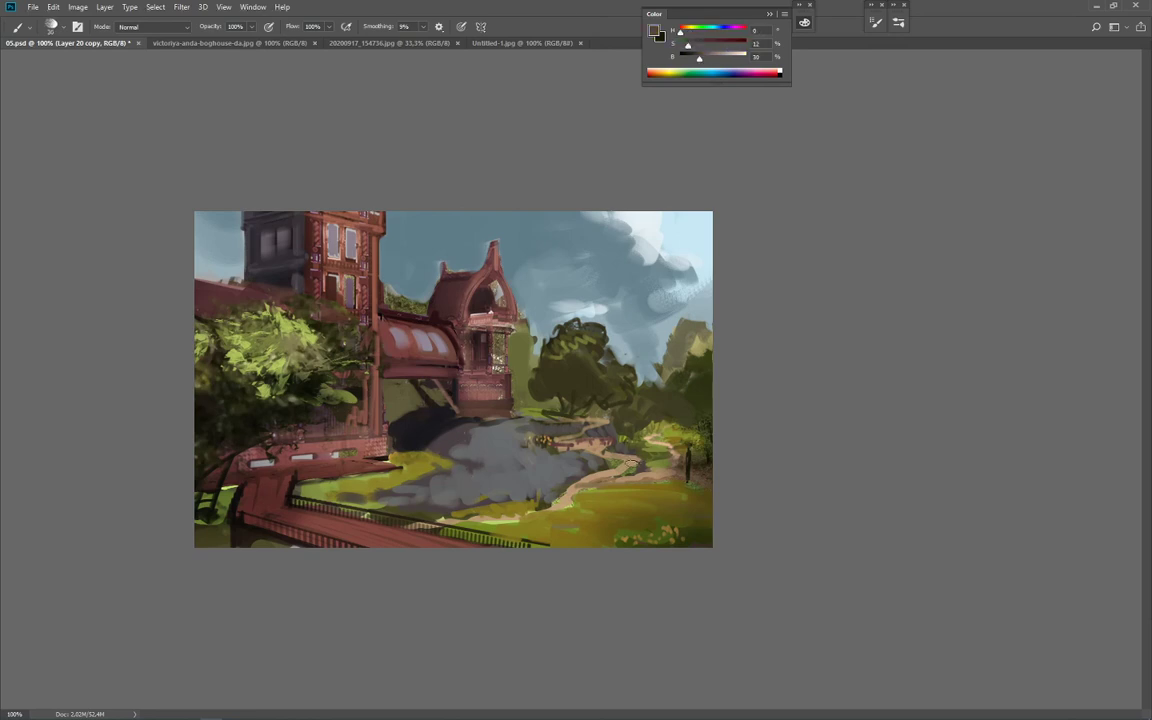
Step: Shade the rock face beside the path with sampled dark olive and a larger brush
alt+click(589, 462)
alt+click(610, 440)
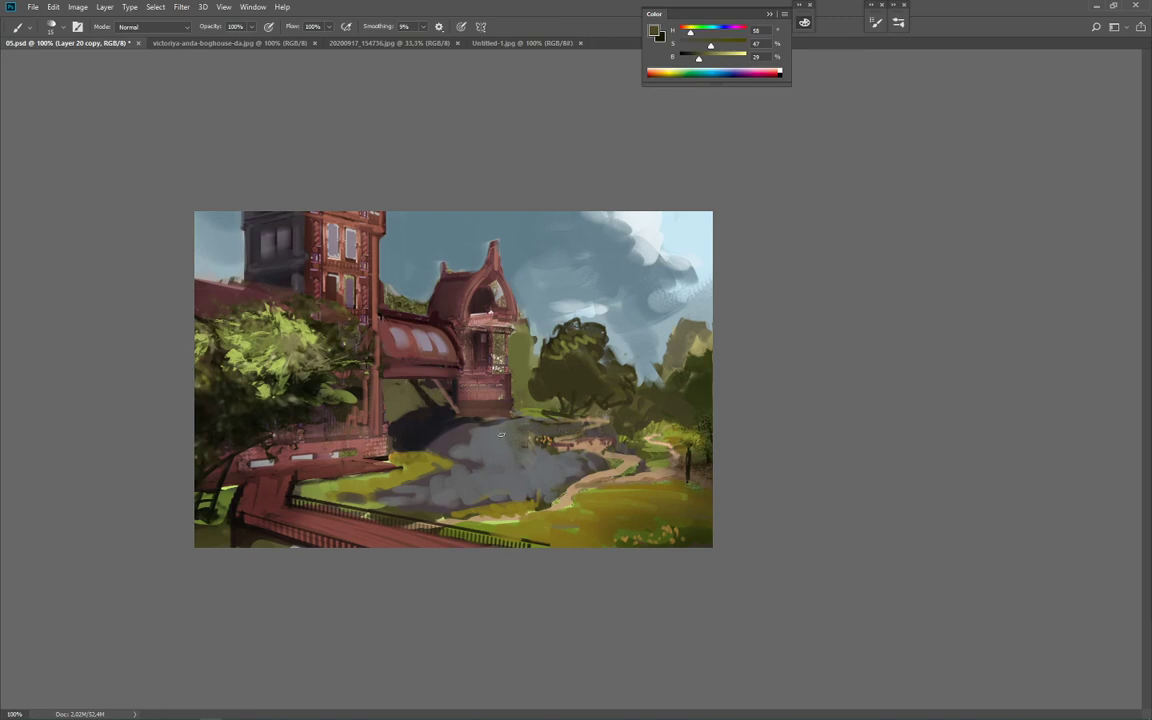
key(bracketright)
key(bracketright)
mouse_move(556, 482)
mouse_down()
mouse_move(576, 469)
mouse_move(528, 453)
mouse_move(520, 488)
mouse_up()
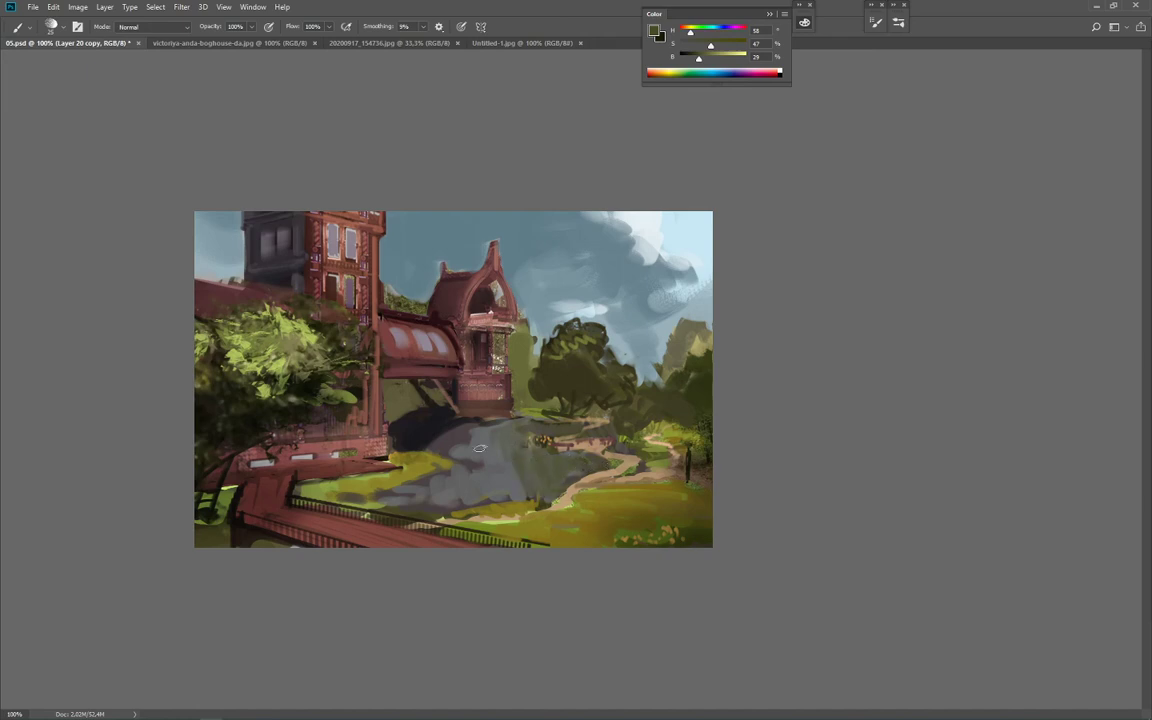
Step: Touch up the rock with sampled grey and a smaller brush, and try grey in the corner beneath the bridge
alt+click(478, 454)
key(bracketleft)
key(bracketleft)
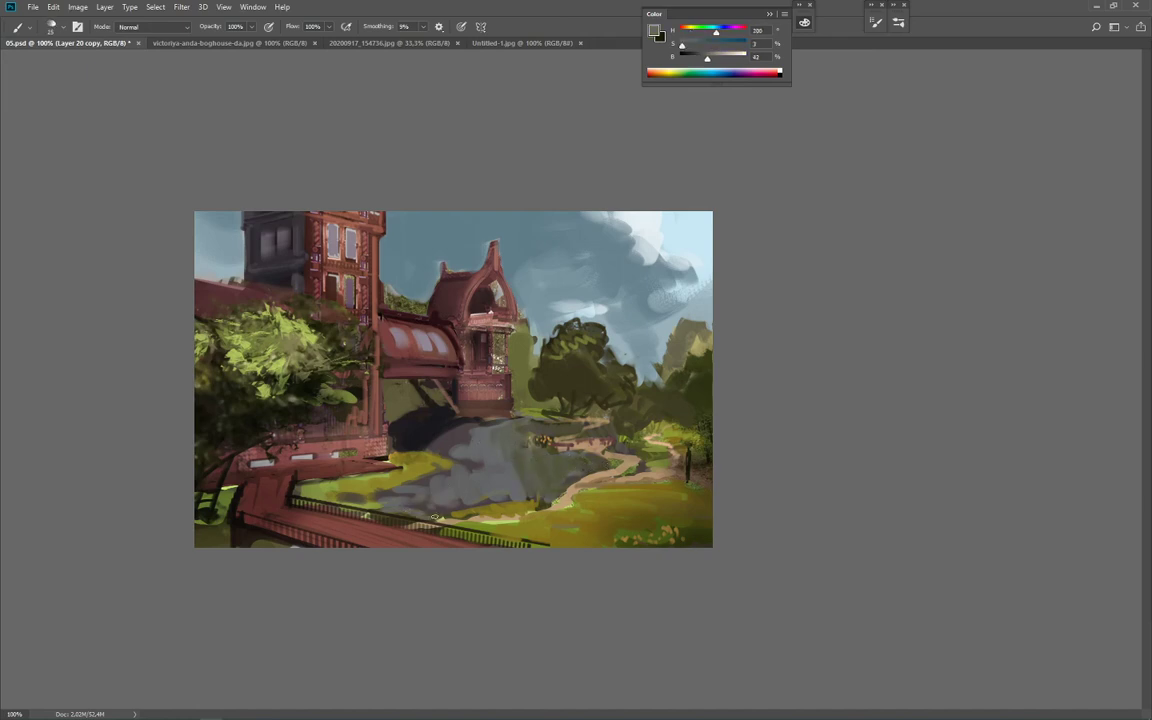
mouse_move(231, 538)
mouse_down()
mouse_move(212, 534)
mouse_move(199, 576)
mouse_up()
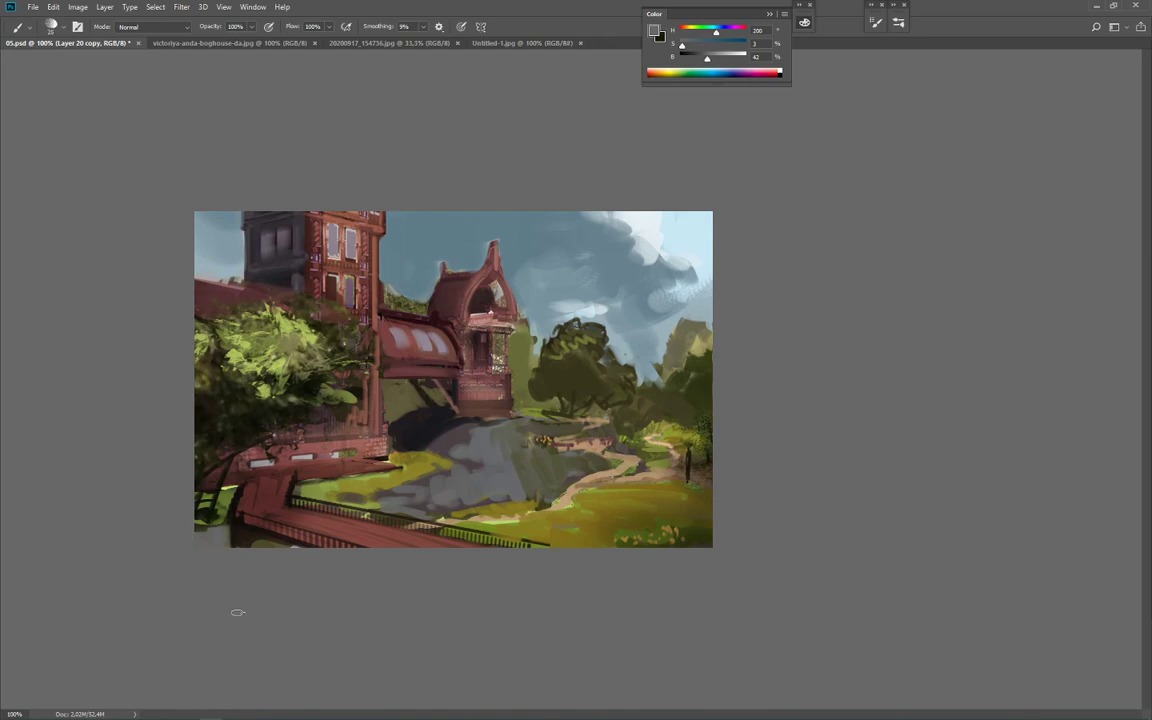
Step: Paint the area beneath the bridge in dark blue at hue 223, 30% saturation and 31% brightness
alt+click(423, 231)
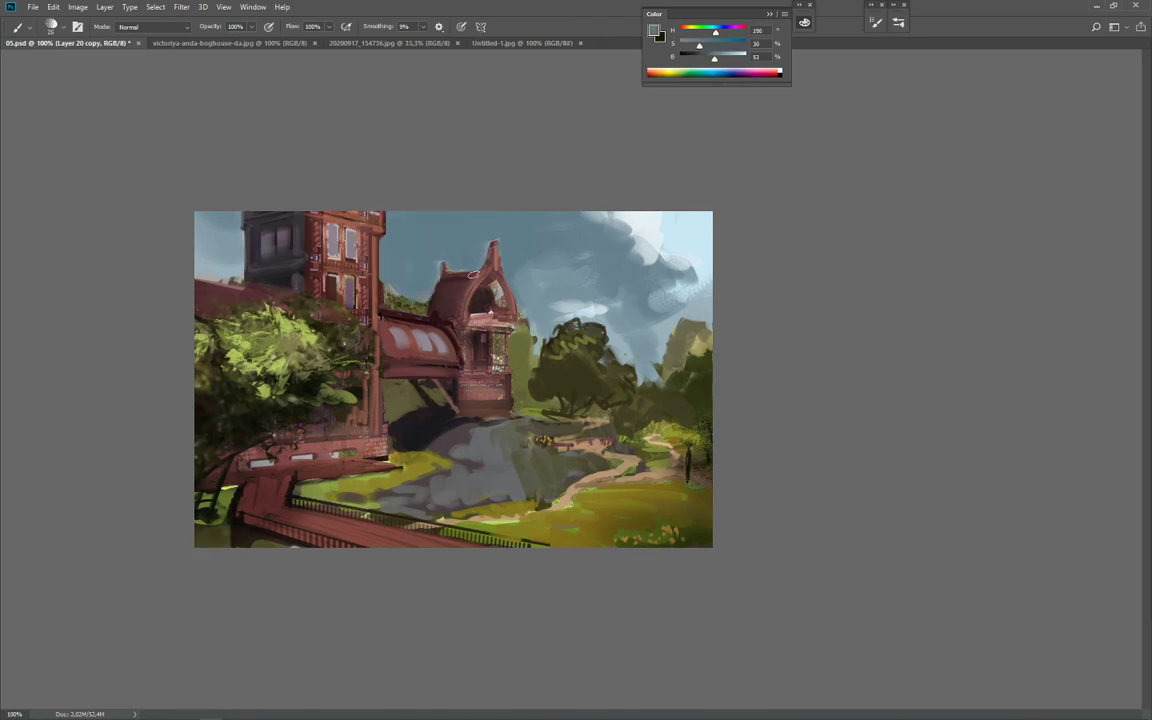
click(702, 60)
drag(722, 33, 725, 33)
drag(216, 546, 279, 532)
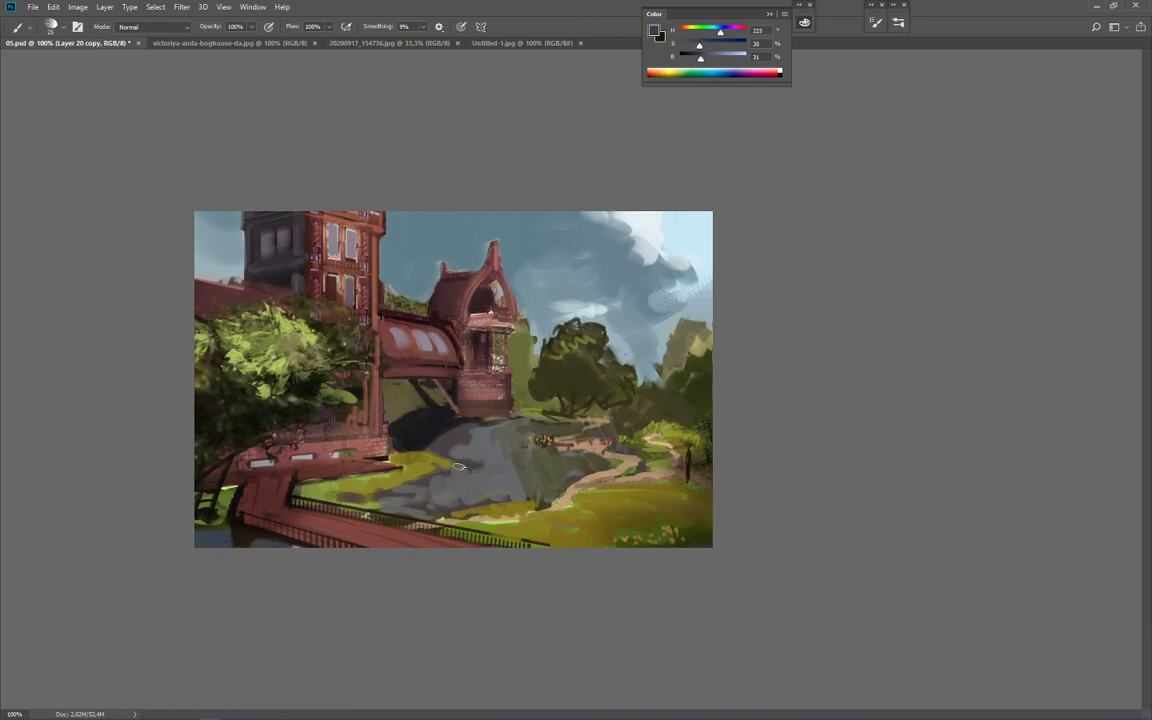
Step: Paint olive grass streaks across the rock's lower slope with sampled greens and a smaller brush, then deepen the rock with sampled dark grey
alt+click(383, 493)
key([)
mouse_move(352, 499)
mouse_down()
mouse_move(331, 501)
mouse_move(421, 480)
mouse_up()
alt+click(350, 492)
alt+click(412, 470)
key([)
key([)
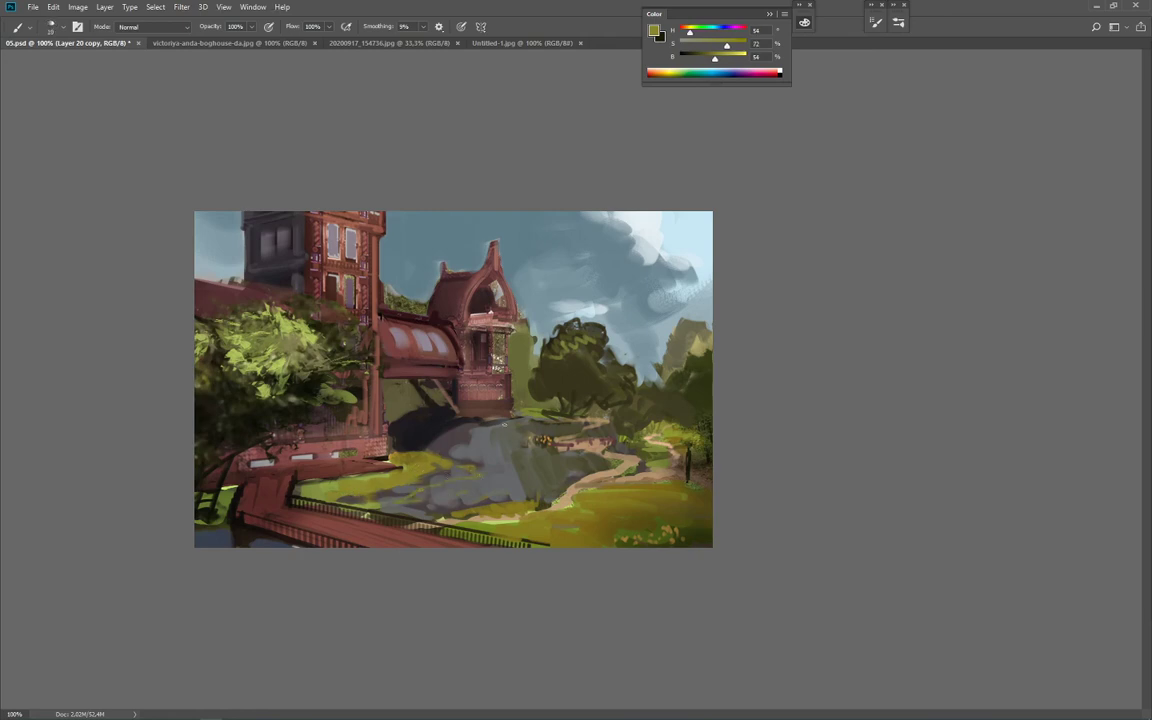
alt+click(487, 483)
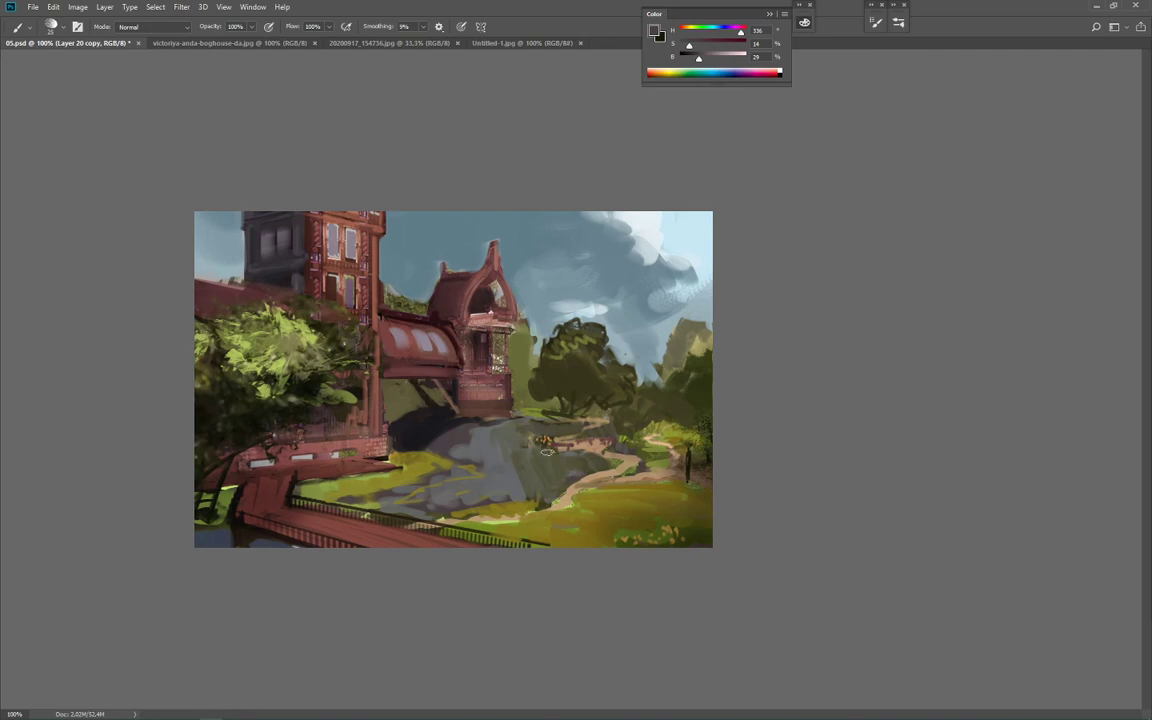
Step: Spread olive grass patches over the rock's lower slope and shade the rock face with sampled dark grey
alt+click(548, 510)
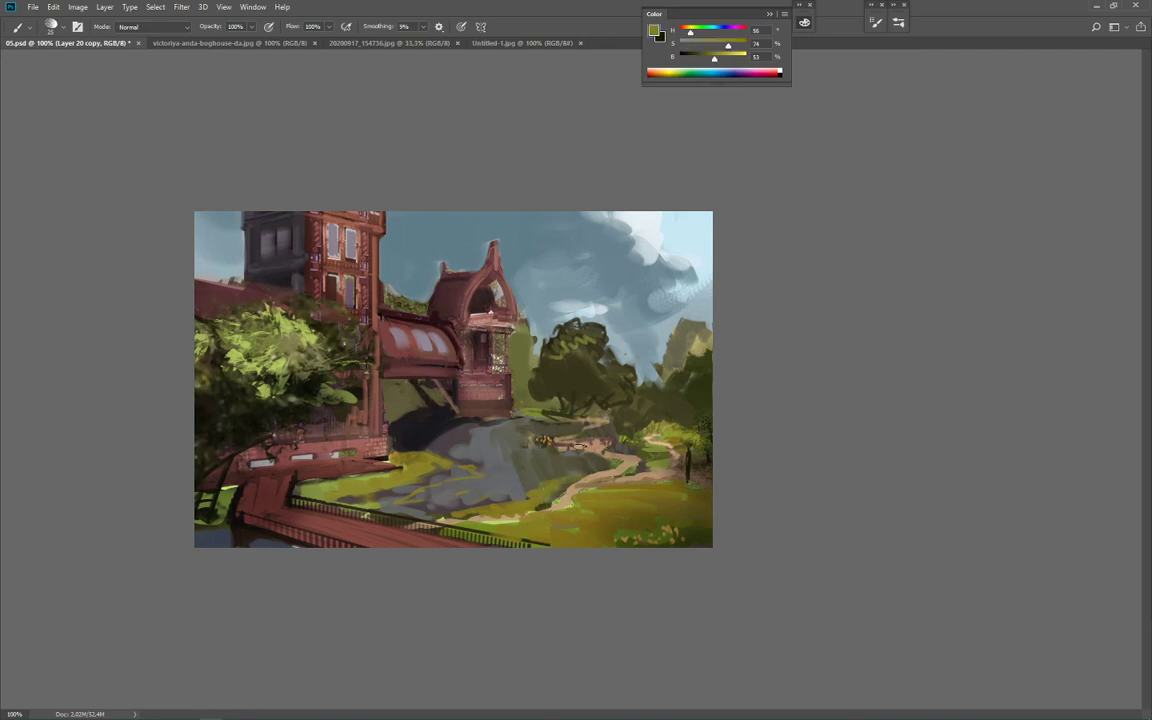
alt+click(398, 487)
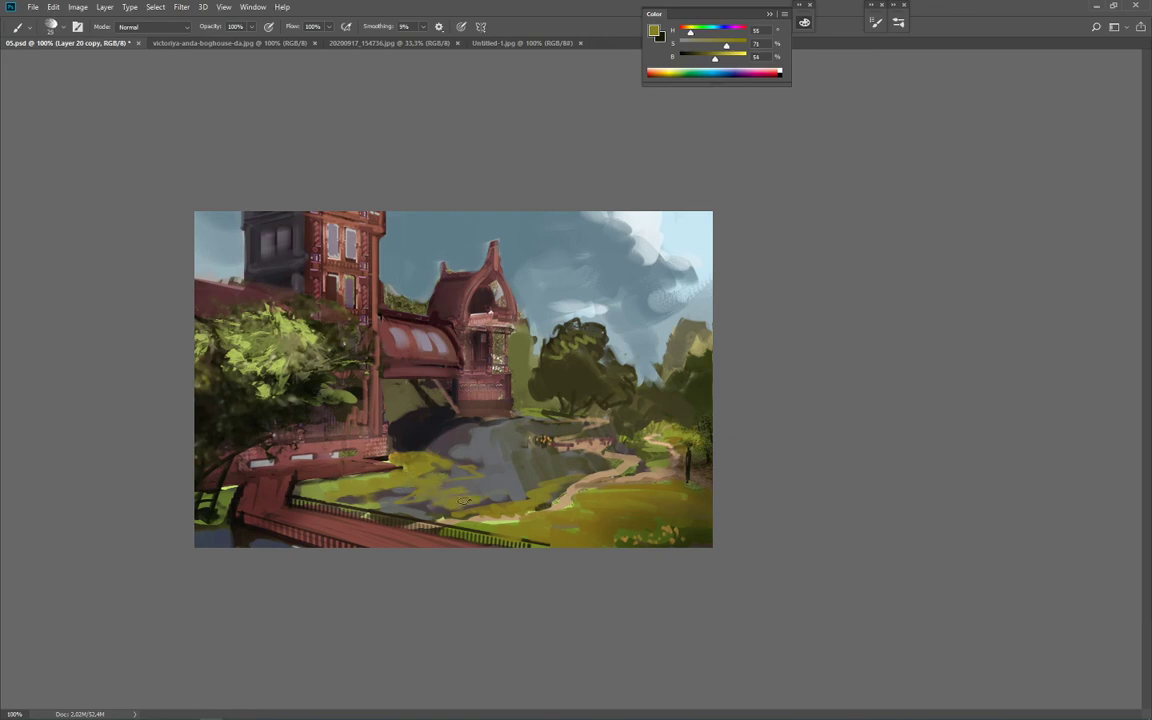
alt+click(460, 437)
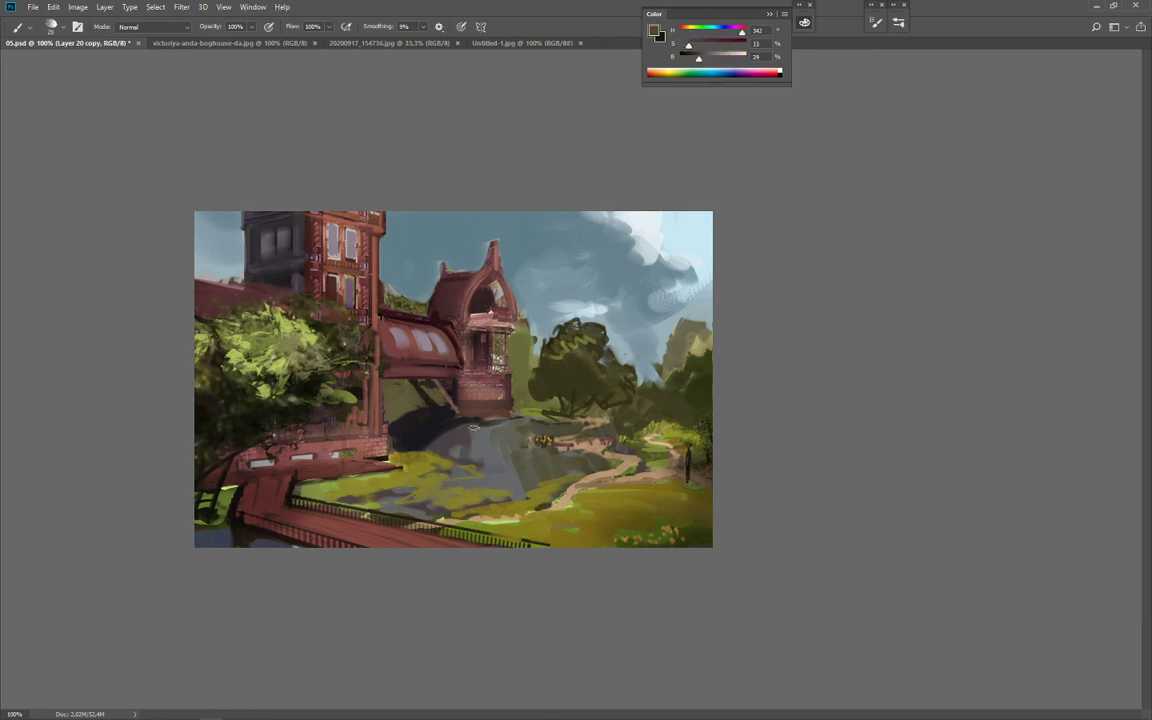
mouse_move(502, 434)
mouse_down()
mouse_move(513, 490)
mouse_move(527, 495)
mouse_up()
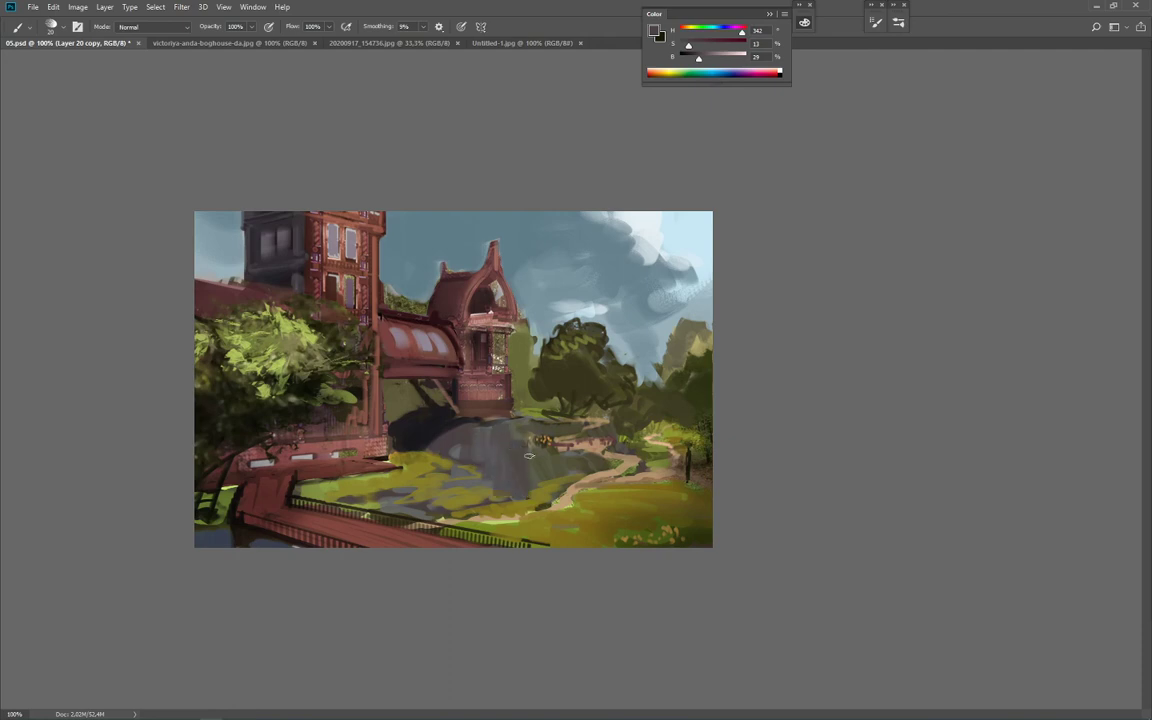
Step: Paint green grass along the rock's upper edge and touch up the shadow beneath the bridge with sampled near-black and olive
alt+click(540, 412)
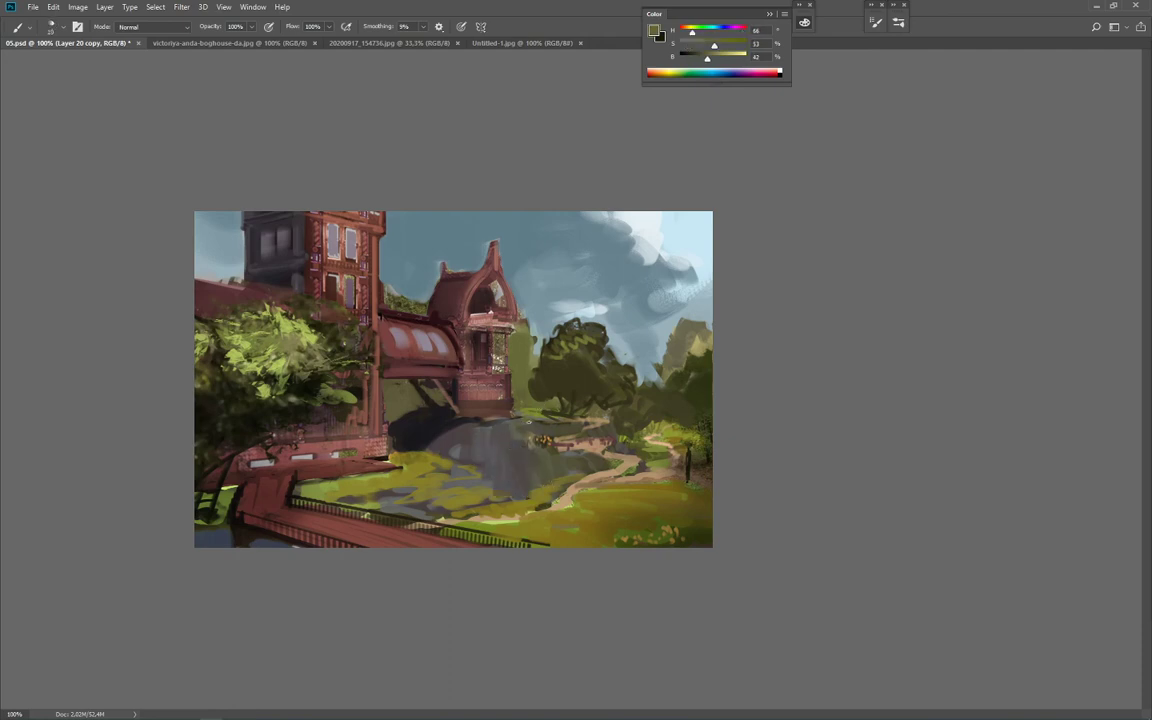
alt+click(531, 423)
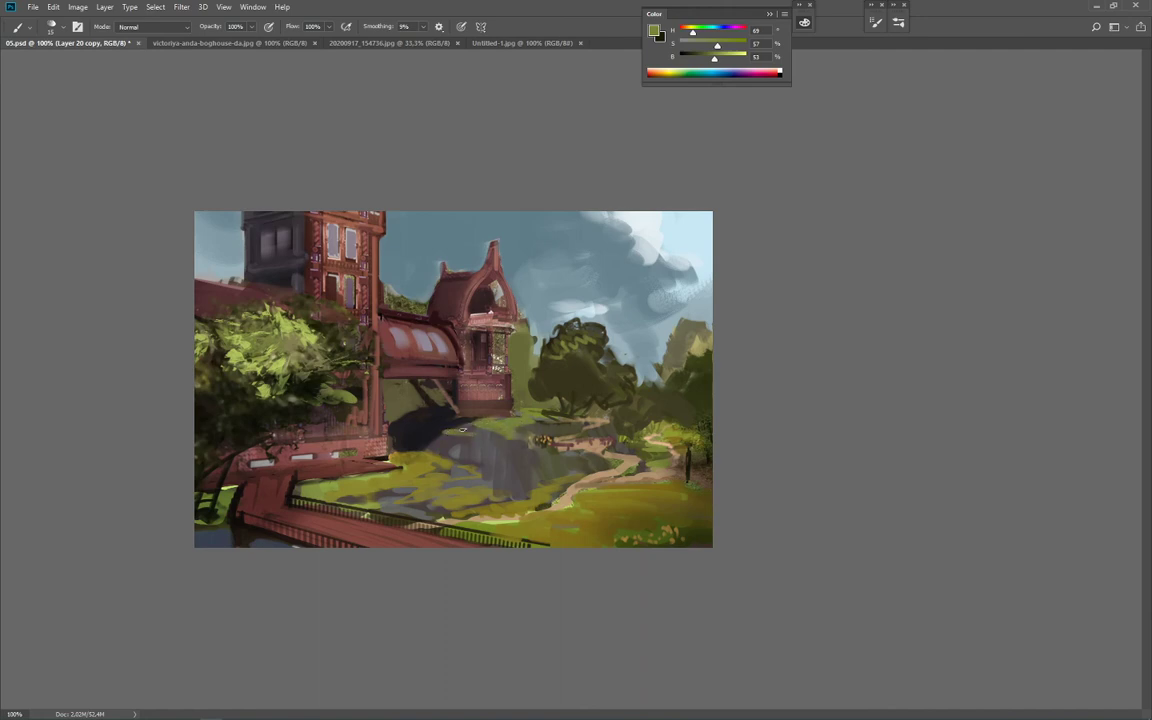
alt+click(434, 441)
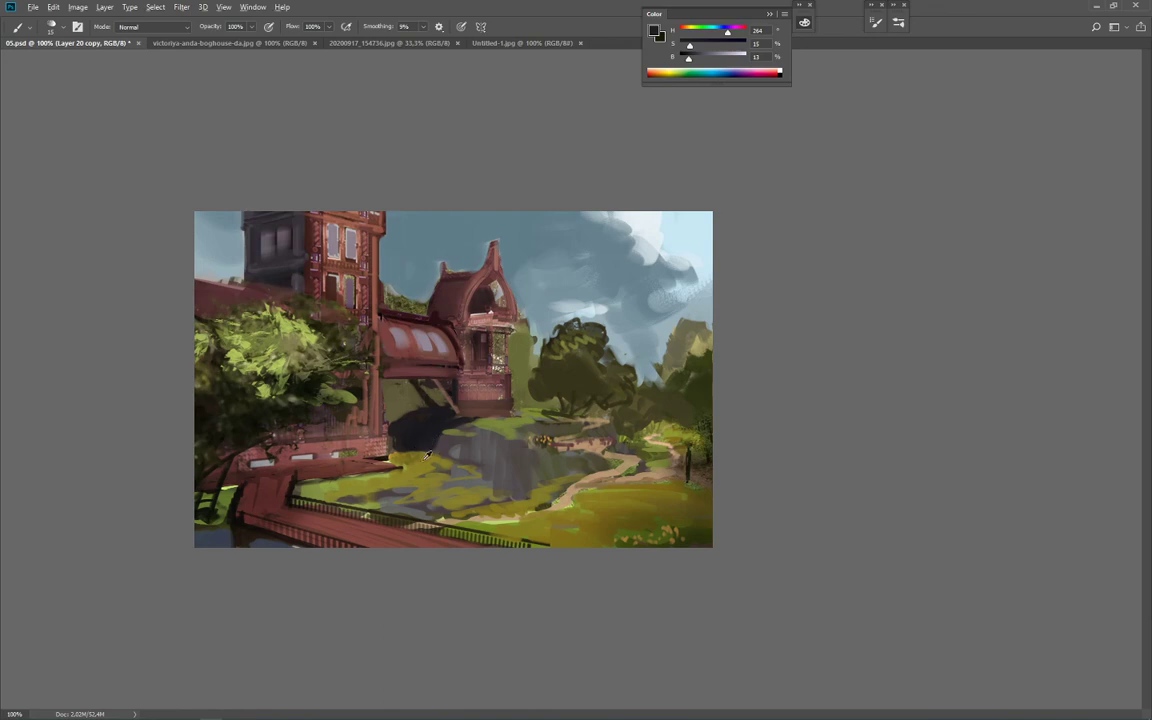
alt+click(436, 413)
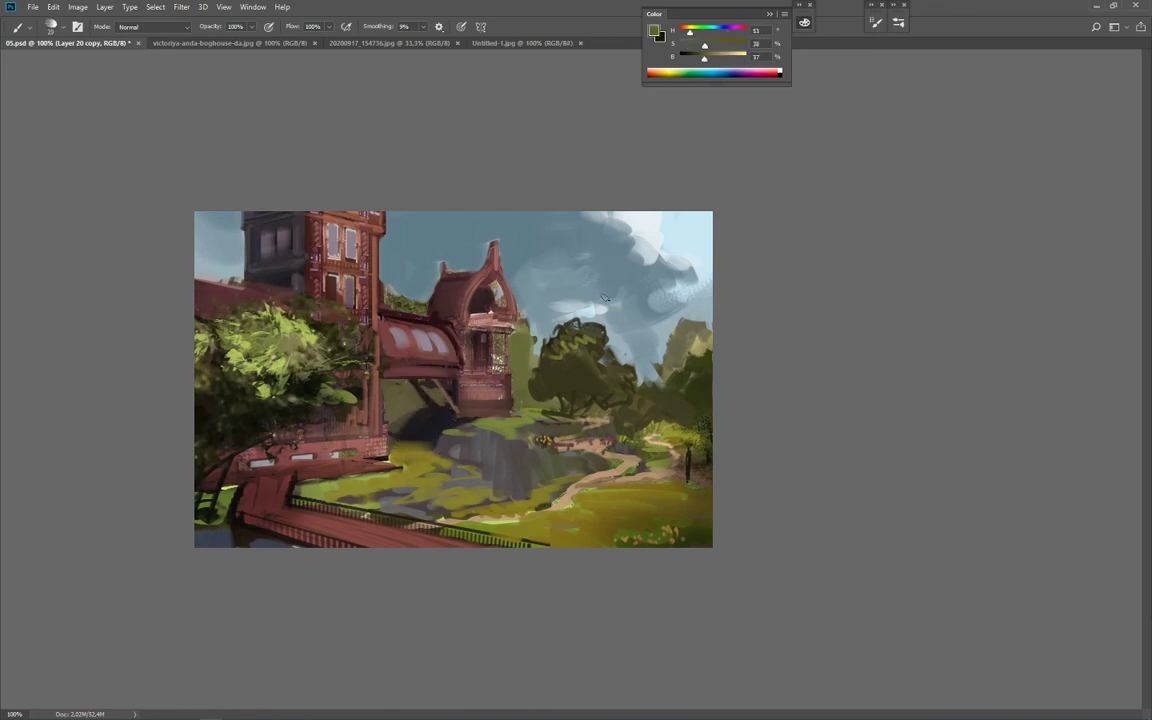
Step: Dab sampled sky blue beneath the bridge and model the shaded rocks there with sampled olive grey
alt+click(550, 231)
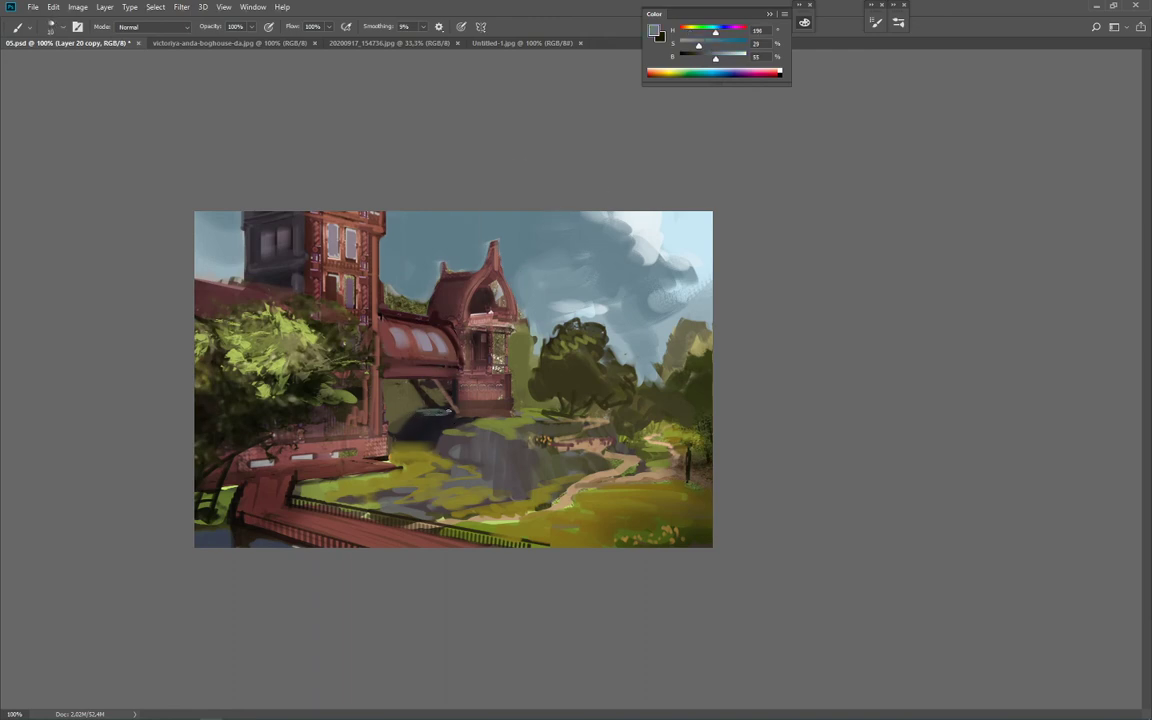
alt+click(398, 420)
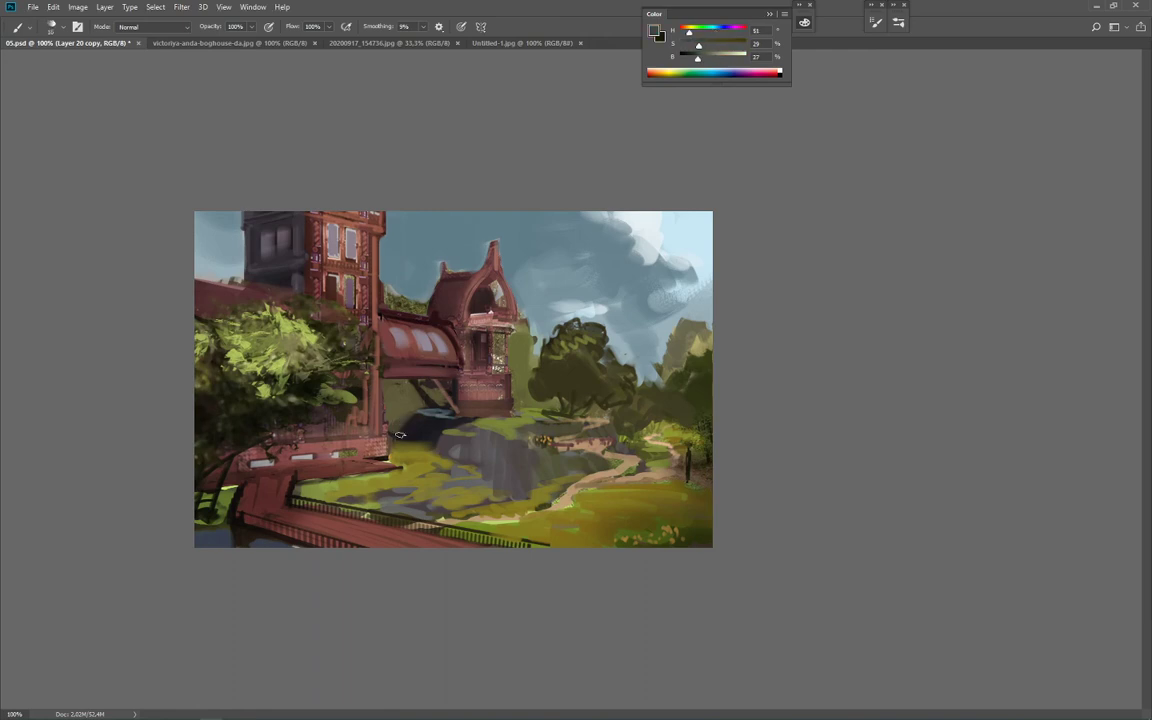
drag(402, 430, 431, 432)
key(bracketright)
alt+click(403, 411)
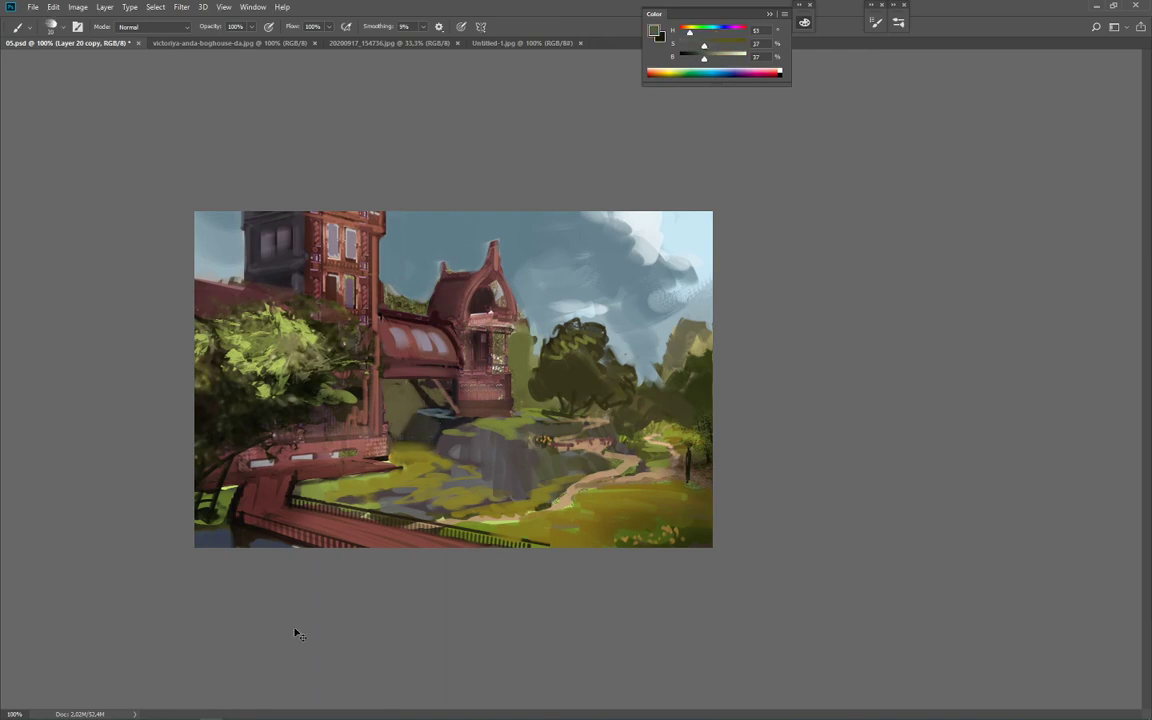
Step: Repaint the supports and background beneath the bridge with sampled tones, adjusting the colour's saturation and brightness
alt+click(437, 401)
alt+click(440, 412)
alt+click(446, 406)
click(685, 46)
click(703, 59)
Step: Define the pavilion's columns and opening with thin strokes of sampled pink, brick red and near-black
alt+click(490, 313)
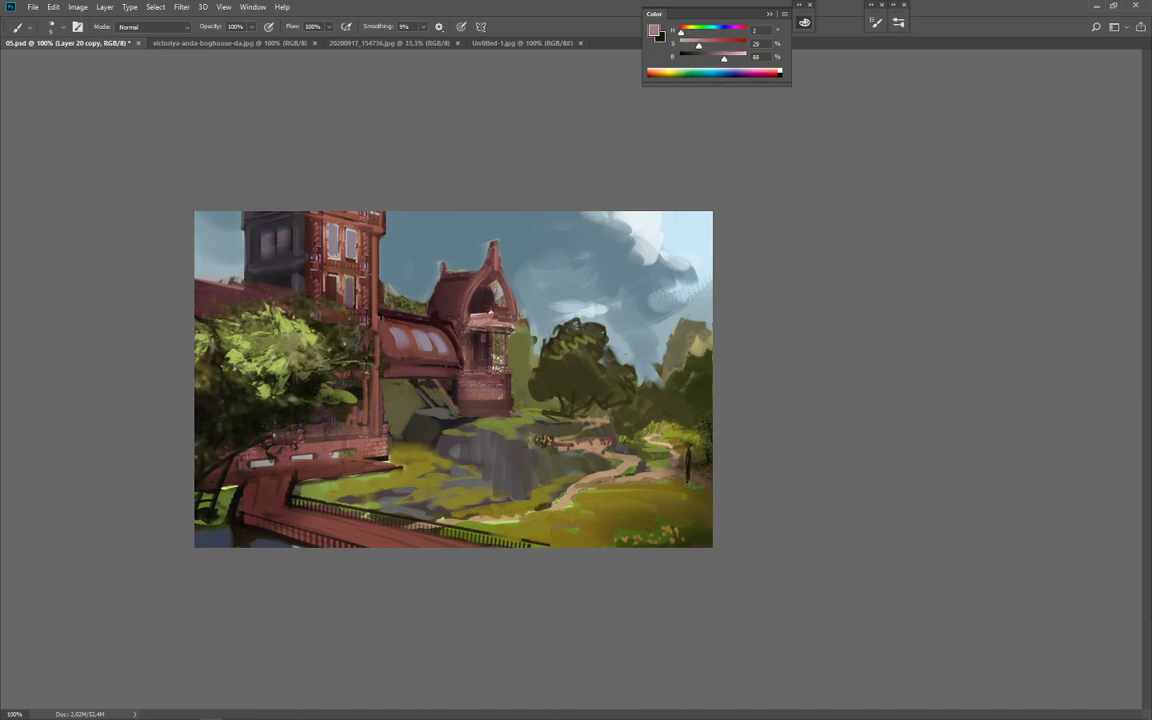
alt+click(511, 369)
drag(470, 328, 471, 373)
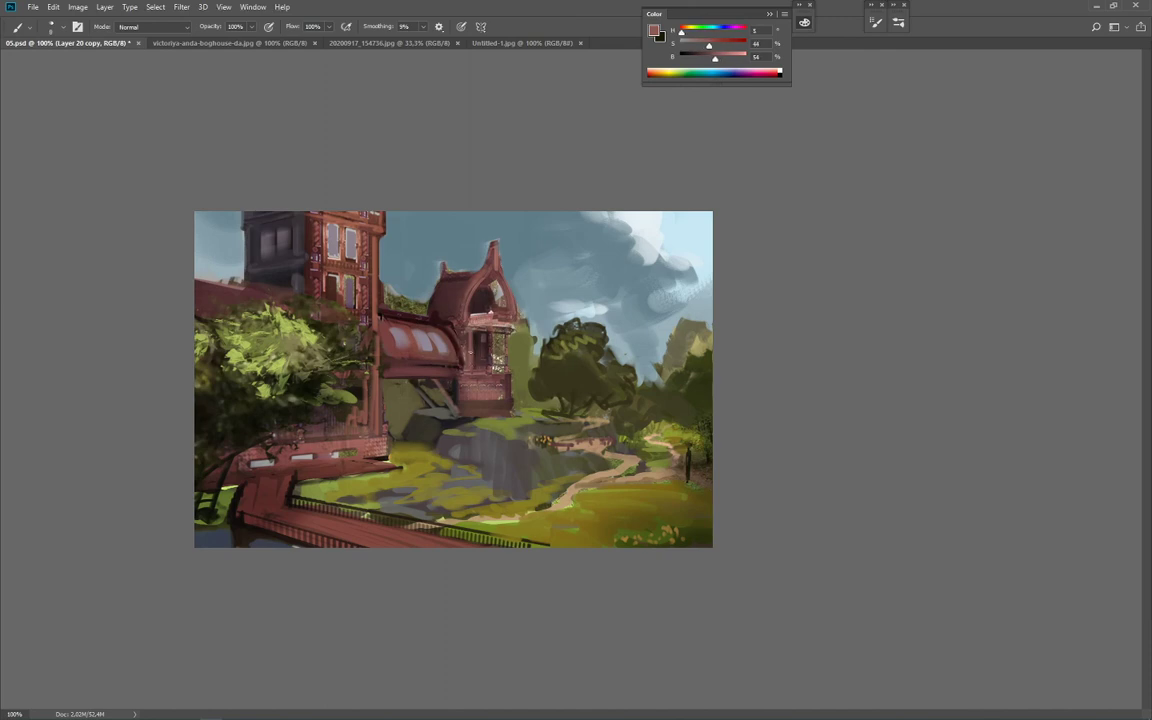
alt+click(475, 337)
drag(467, 339, 467, 366)
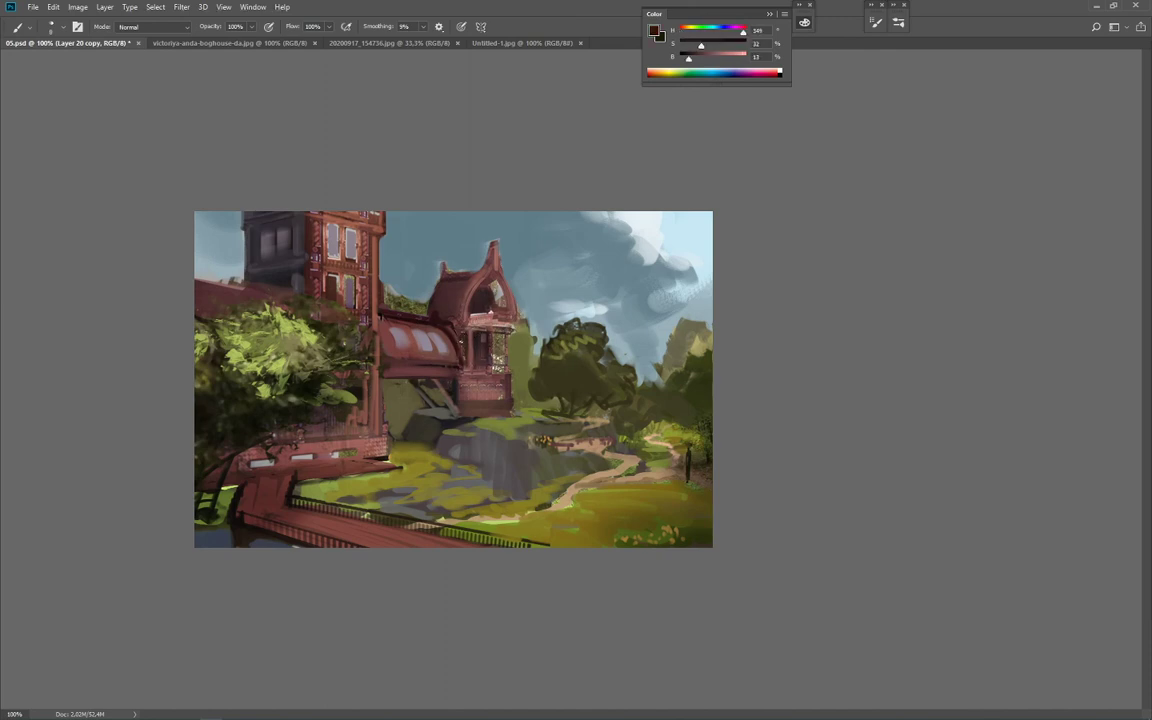
alt+click(461, 323)
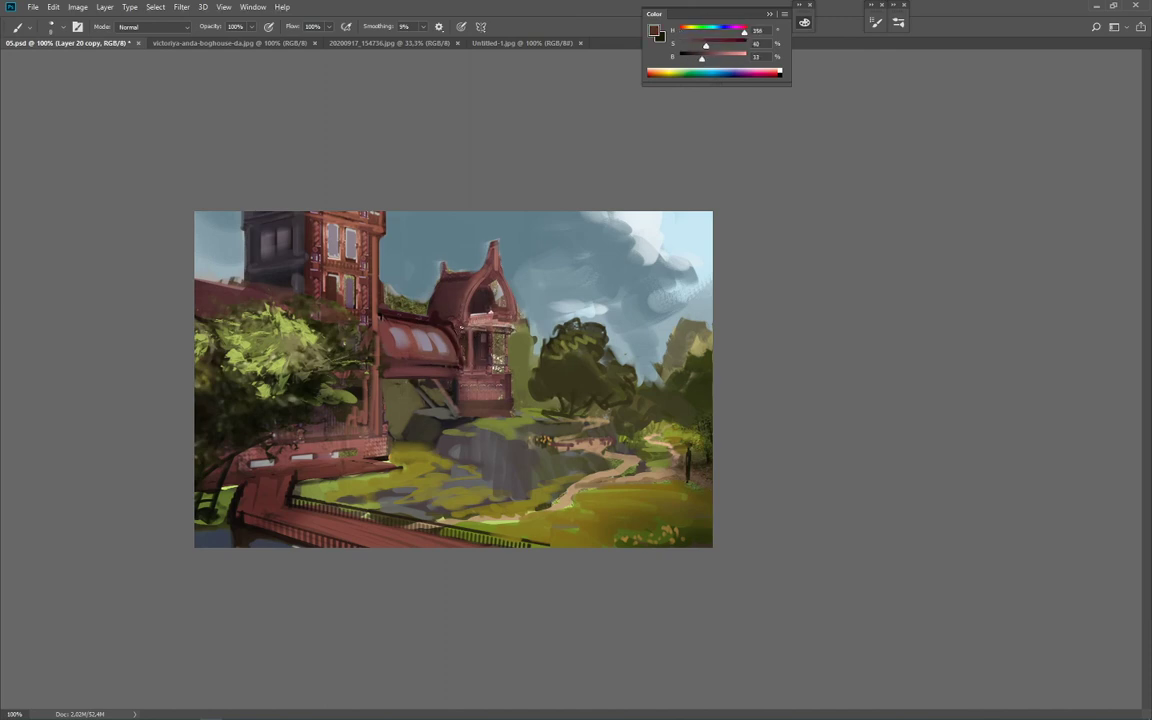
alt+click(477, 341)
mouse_move(475, 336)
mouse_down()
mouse_move(475, 370)
mouse_move(498, 350)
mouse_up()
Step: Fill the foliage seen through and beside the pavilion with sampled olive and a larger brush, and touch up the ledge in muted red
alt+click(526, 347)
key(bracketright)
key(bracketright)
key(bracketright)
key(bracketright)
key(bracketright)
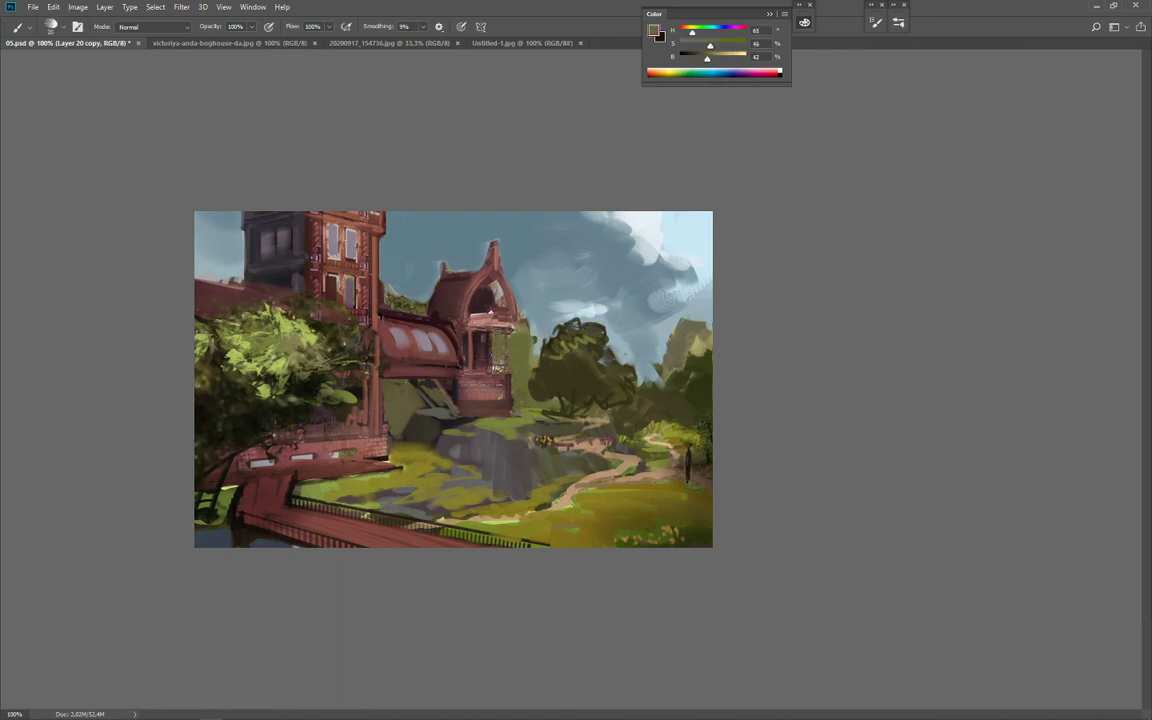
alt+click(530, 315)
alt+click(470, 283)
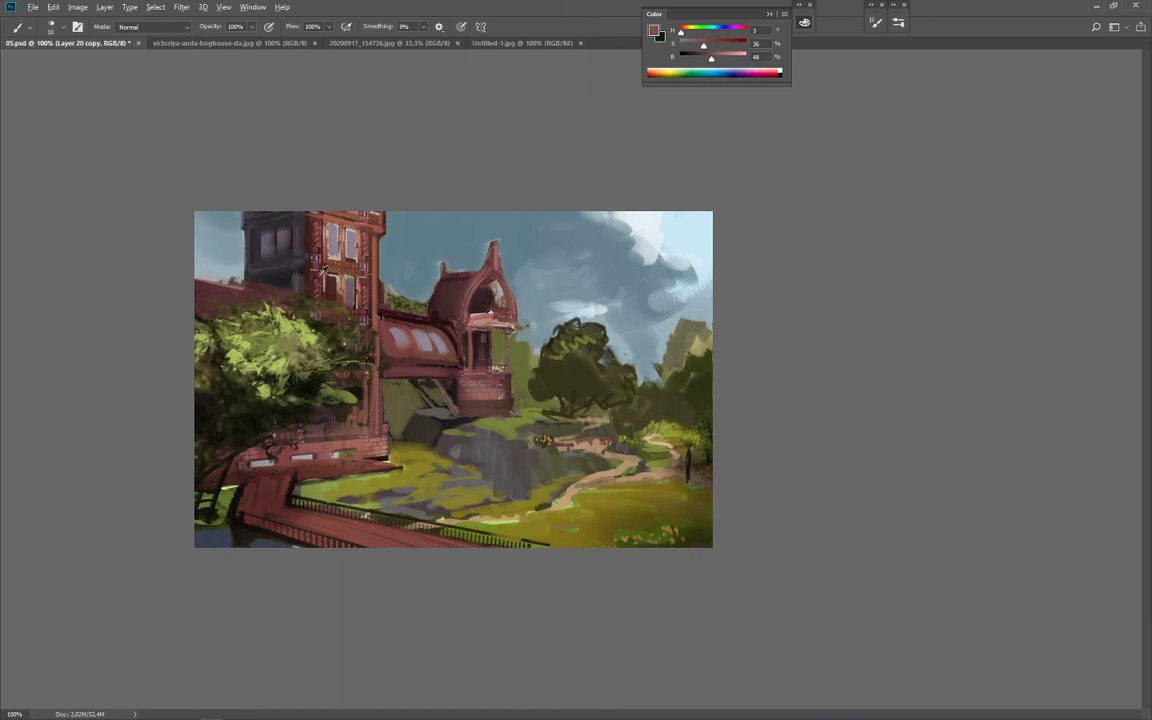
Step: Paint a brick-red ledge beneath the tower windows and overlap it with sampled dark olive foliage
alt+click(315, 254)
key(bracketleft)
key(bracketleft)
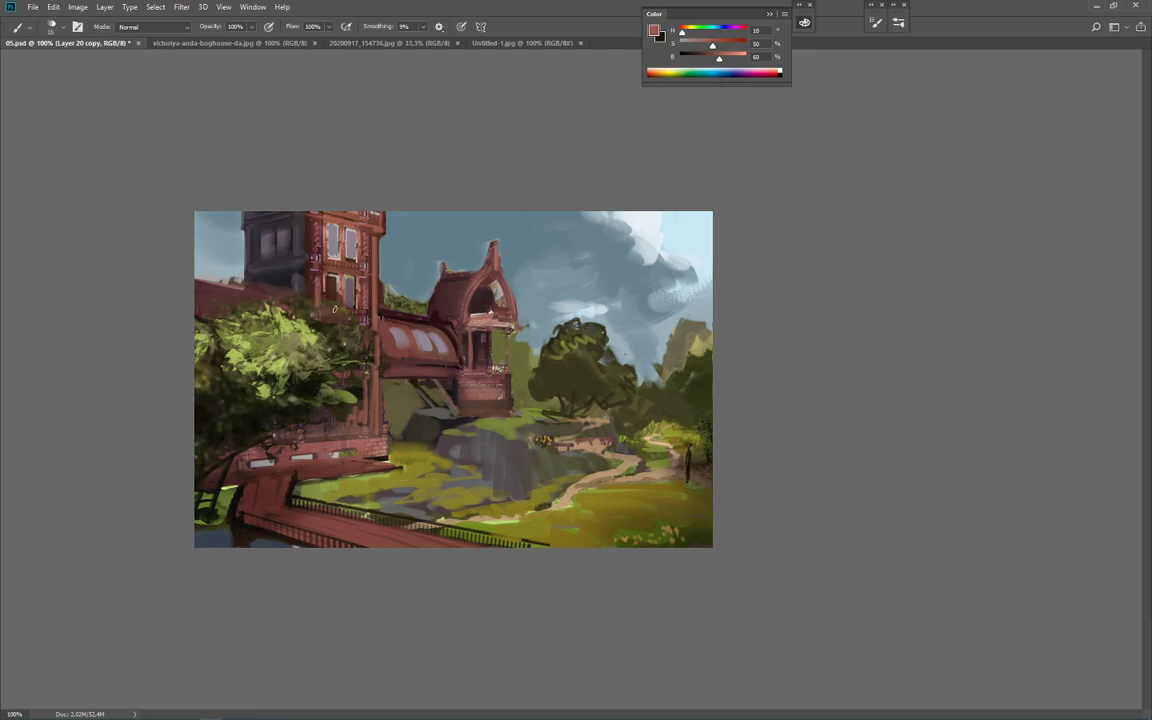
key(bracketright)
drag(329, 318, 355, 320)
alt+click(330, 321)
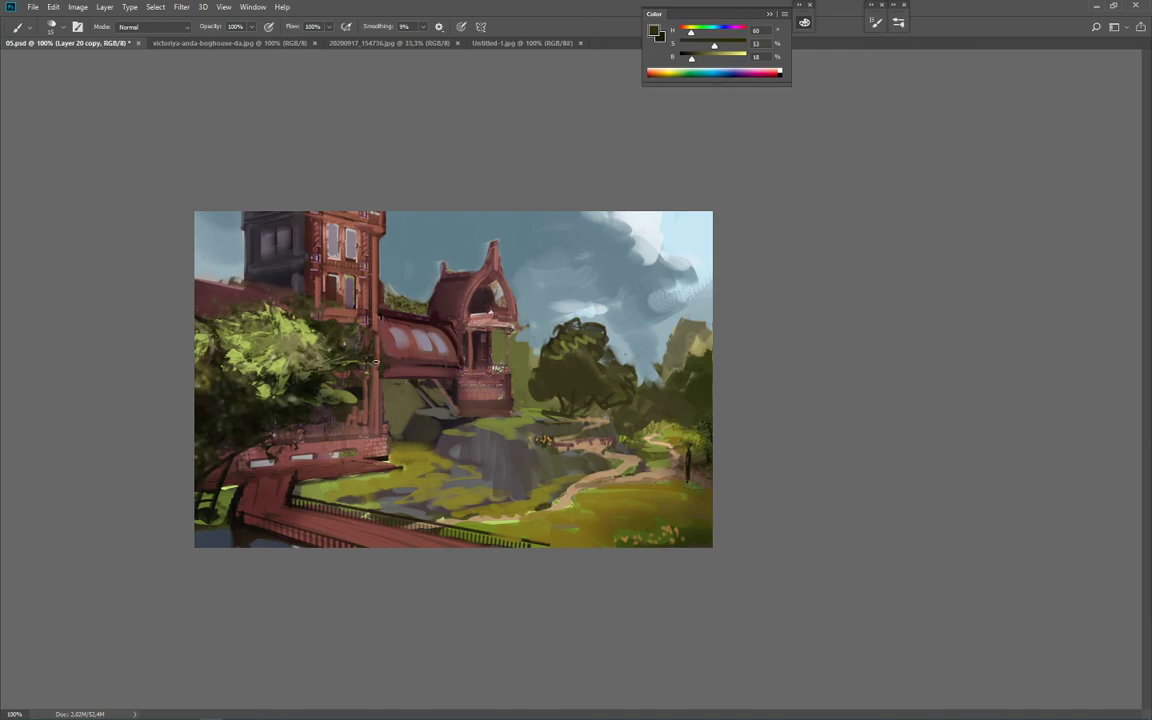
drag(316, 312, 287, 319)
Step: Glaze the tower, bridge roof and lower wall in sampled brick red at about hue 13, 51% saturation and 60% brightness
alt+click(318, 214)
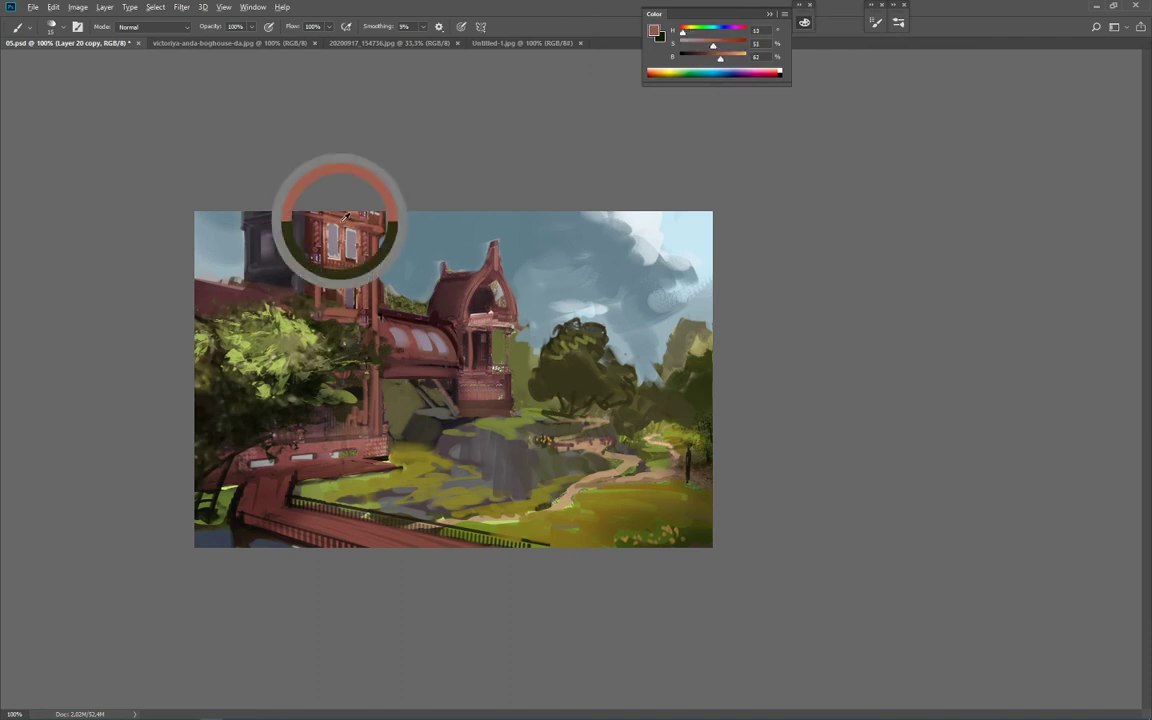
drag(321, 207, 336, 307)
mouse_move(345, 214)
mouse_down()
mouse_move(353, 322)
mouse_move(370, 358)
mouse_move(406, 360)
mouse_up()
drag(408, 326, 444, 352)
key(bracketright)
drag(372, 381, 372, 438)
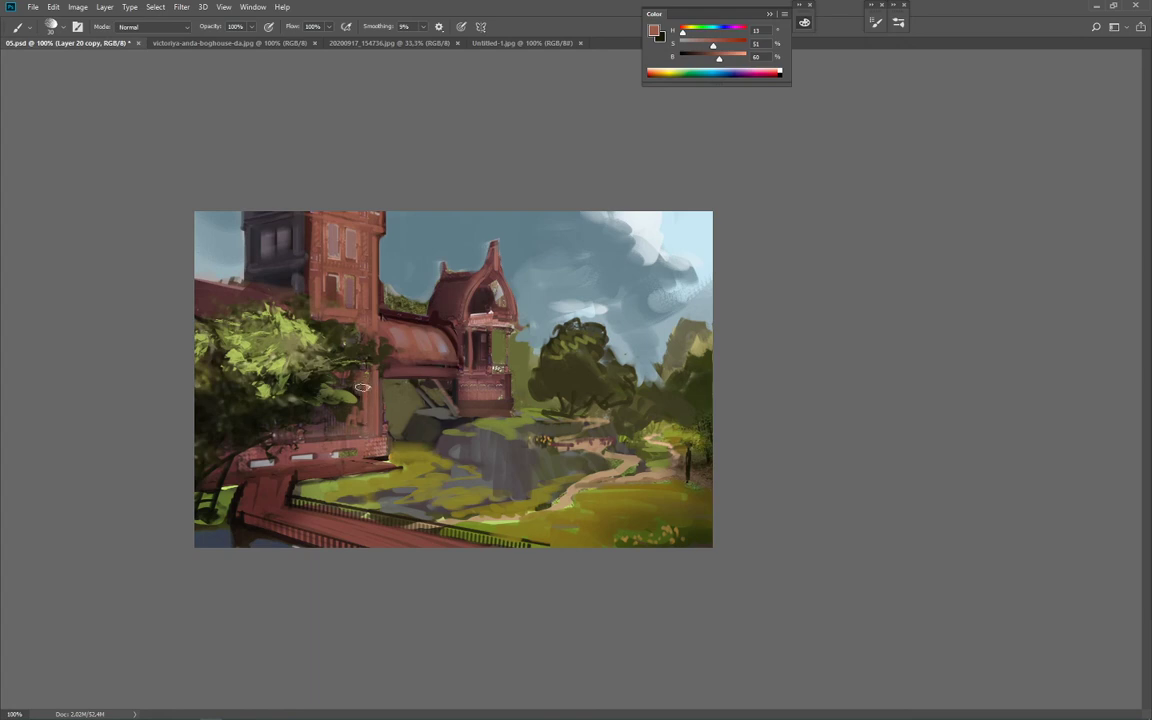
mouse_move(371, 384)
mouse_down()
mouse_move(372, 427)
mouse_move(354, 415)
mouse_move(344, 435)
mouse_move(280, 438)
mouse_move(261, 454)
mouse_move(348, 440)
mouse_move(298, 445)
mouse_move(375, 451)
mouse_move(378, 421)
mouse_move(362, 452)
mouse_move(233, 463)
mouse_move(385, 452)
mouse_move(252, 455)
mouse_move(263, 458)
mouse_move(227, 470)
mouse_move(393, 458)
mouse_up()
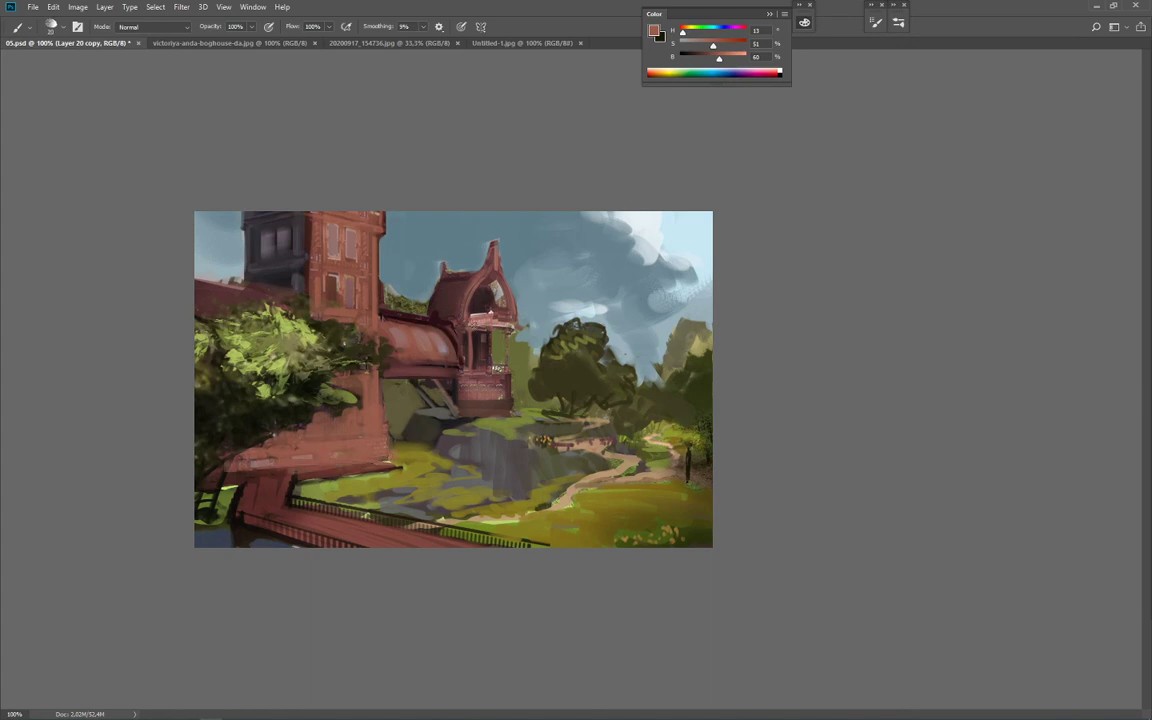
Step: Cover the brickwork of the pavilion's base with the same brick red and a larger brush
key(])
key(])
key(])
mouse_move(465, 384)
mouse_down()
mouse_move(494, 394)
mouse_move(496, 340)
mouse_move(466, 322)
mouse_move(457, 380)
mouse_move(478, 340)
mouse_move(459, 408)
mouse_up()
Step: Darken the bridge's underside and supports with sampled near-black and dark brown and a smaller brush
alt+click(479, 343)
key([)
key([)
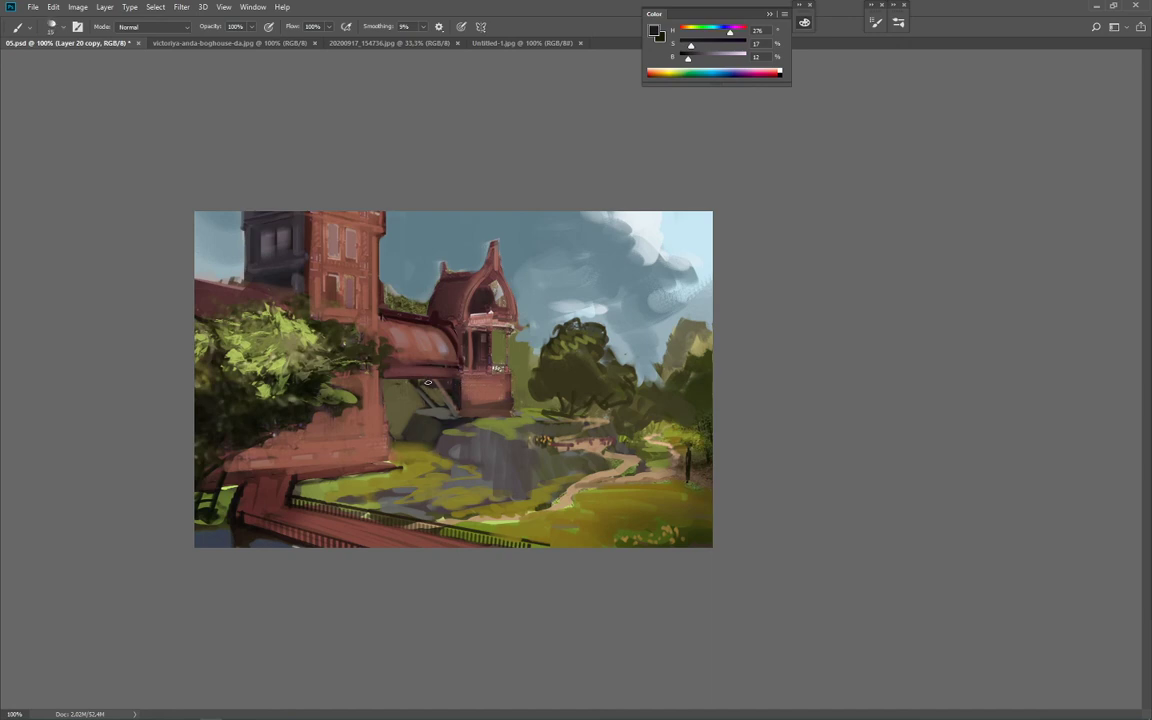
alt+click(434, 398)
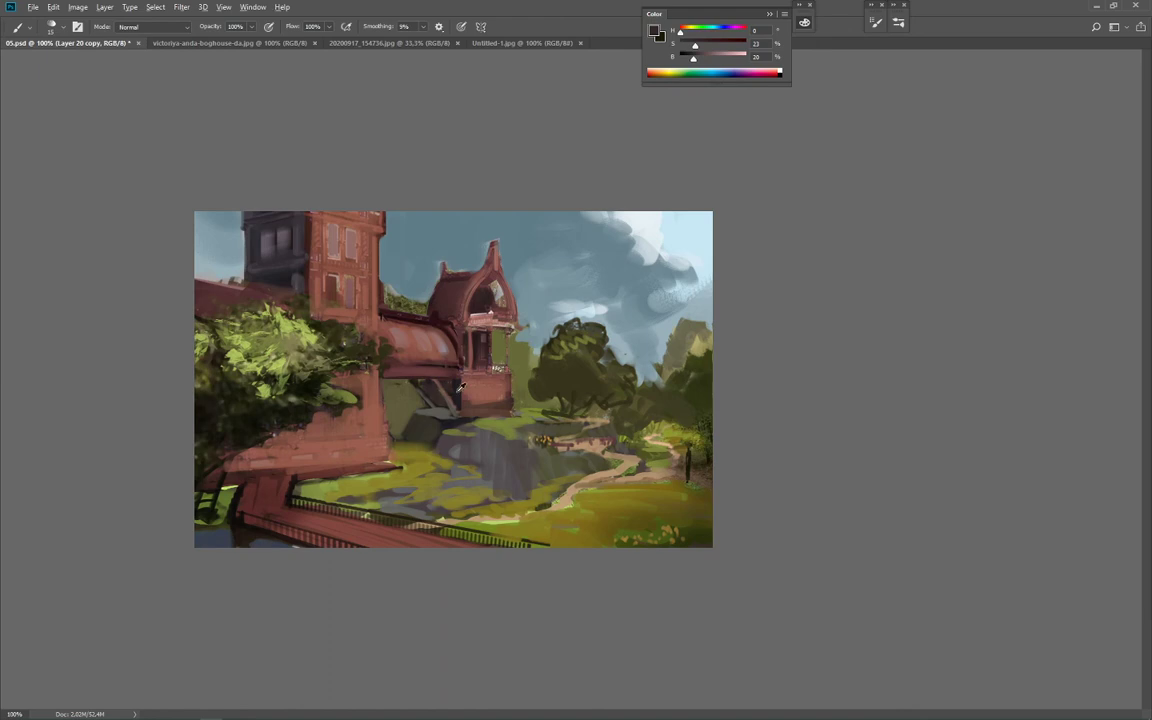
alt+click(458, 391)
Step: Shade the gap beside the pavilion's base and refine the bridge supports with sampled dark brown and olive grey
key(])
key(])
mouse_move(464, 380)
mouse_down()
mouse_move(464, 411)
mouse_move(460, 379)
mouse_up()
alt+click(452, 385)
key(])
alt+click(404, 385)
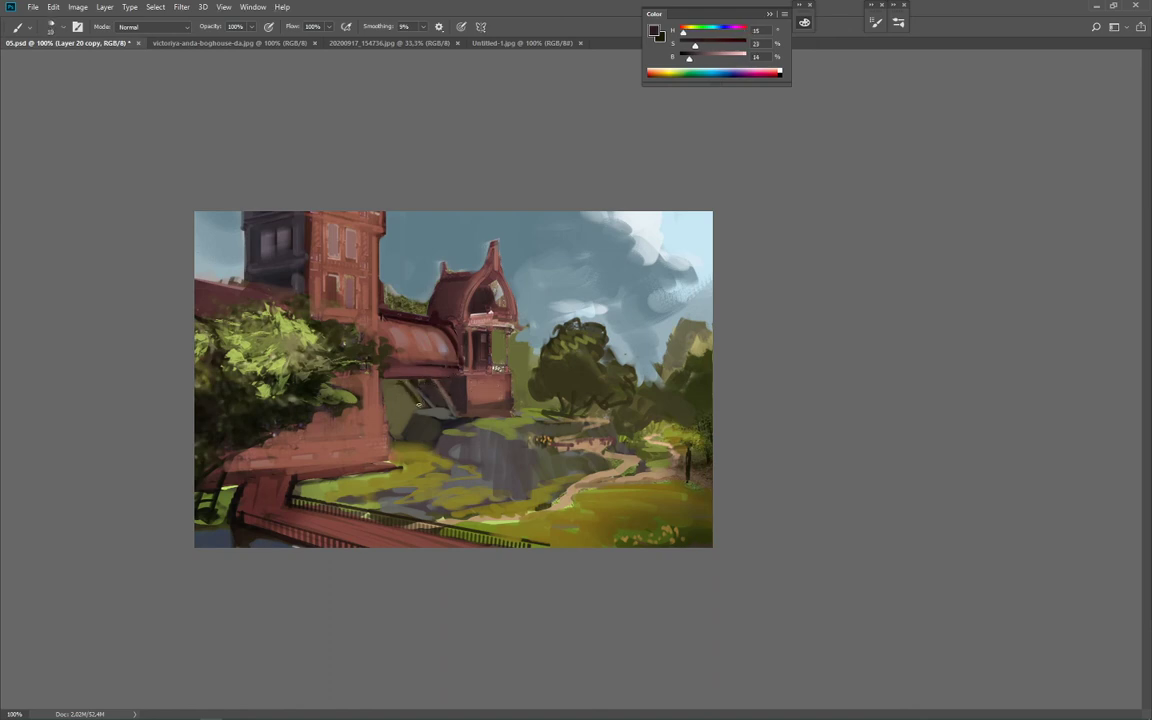
alt+click(428, 394)
alt+click(410, 396)
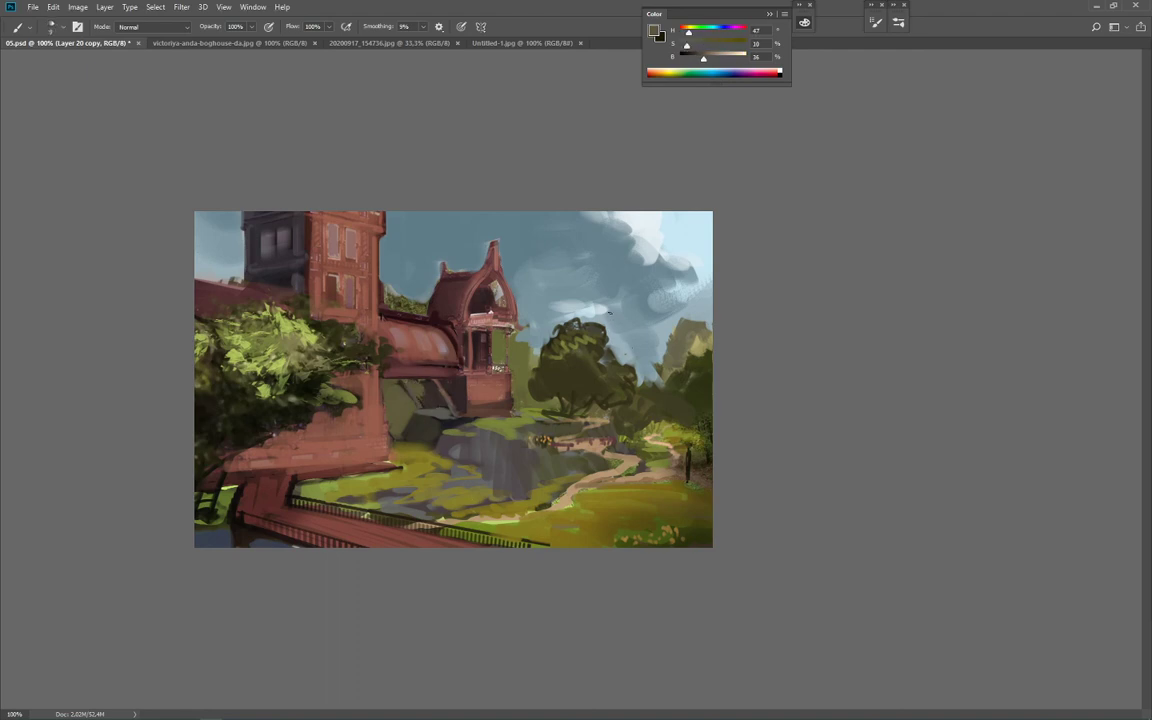
Step: Edge the bridge's underside and the lower wall's corner with sampled dark red
alt+click(391, 375)
alt+click(426, 367)
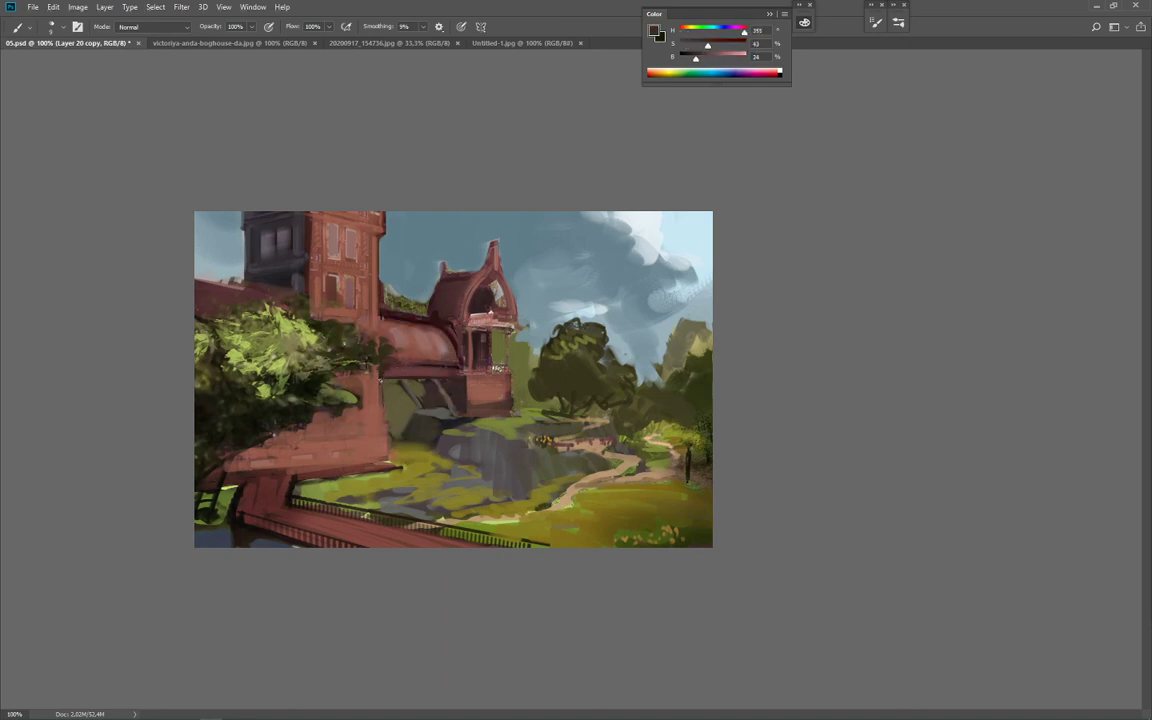
drag(389, 437, 390, 464)
Step: Paint a dark red ledge along the foot of the tower's lower wall with a larger brush
key(bracketright)
alt+click(245, 442)
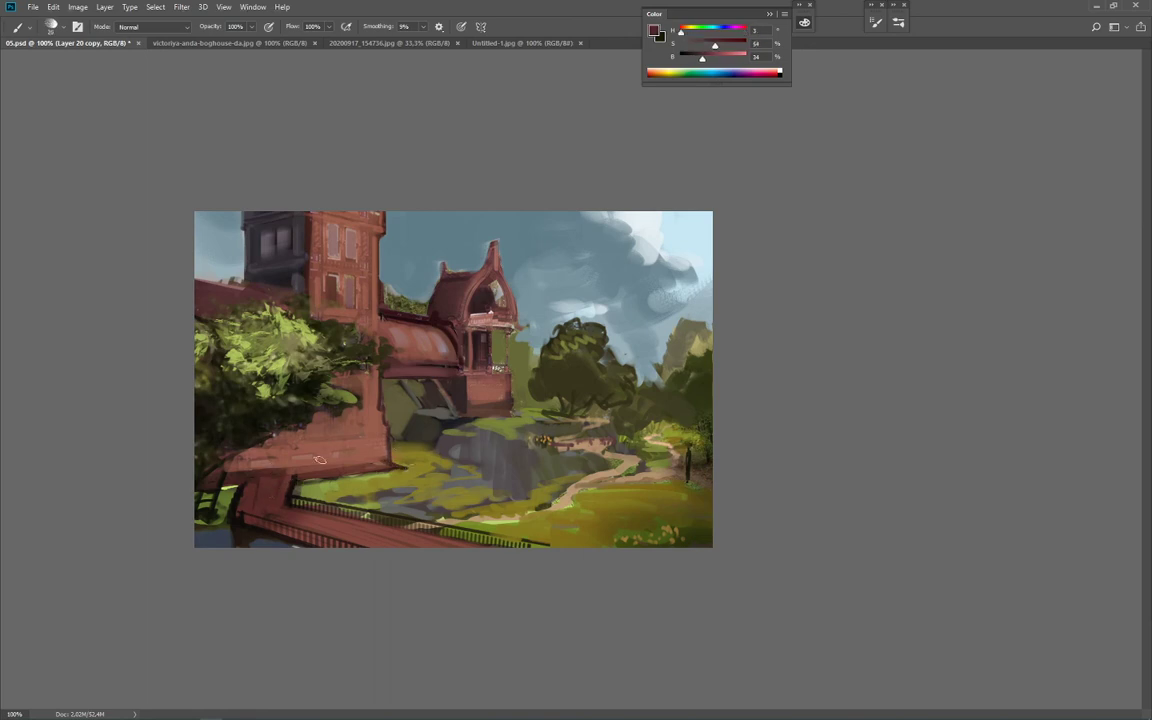
drag(254, 468, 364, 453)
key(ctrl+z)
mouse_move(262, 468)
mouse_down()
mouse_move(382, 452)
mouse_move(418, 462)
mouse_up()
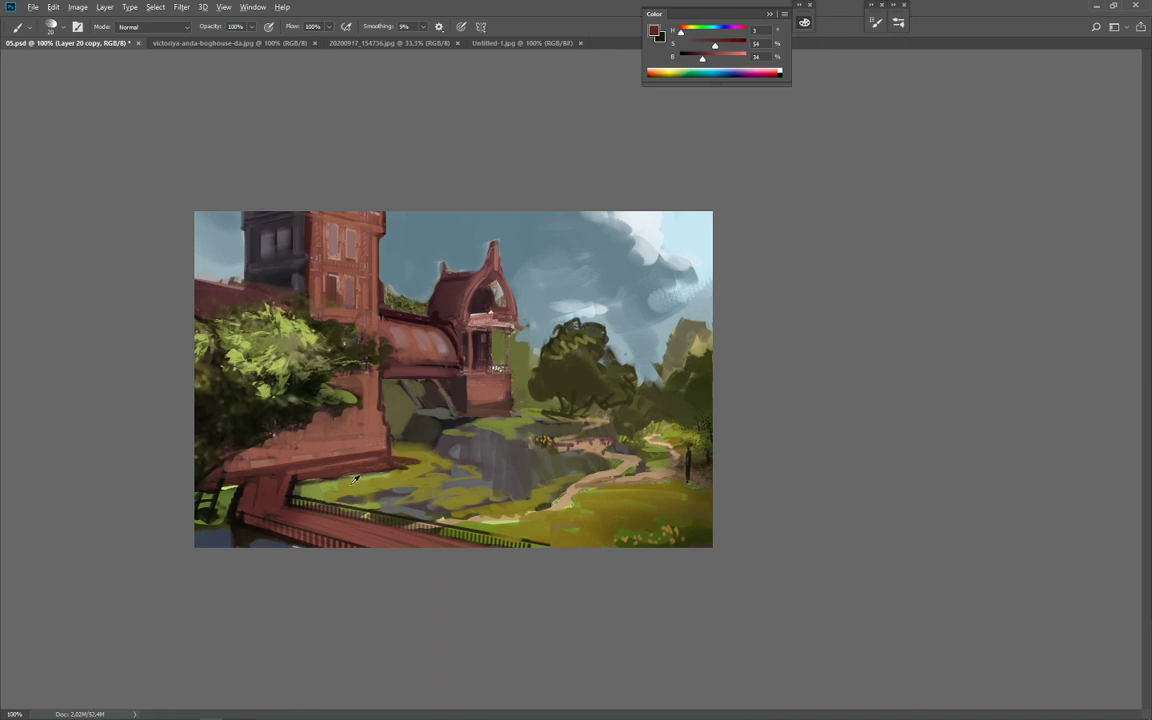
Step: Refine the grass beside the tower's base and on top of the rock with sampled olive, dark brown and green
alt+click(354, 480)
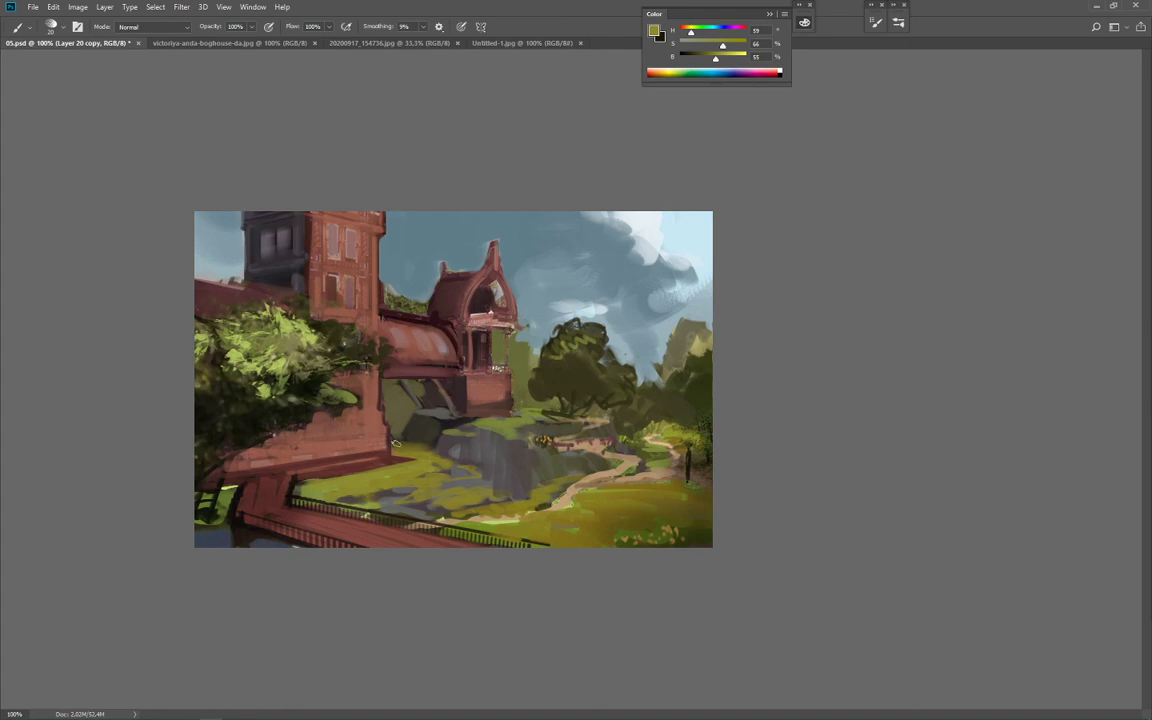
alt+click(378, 398)
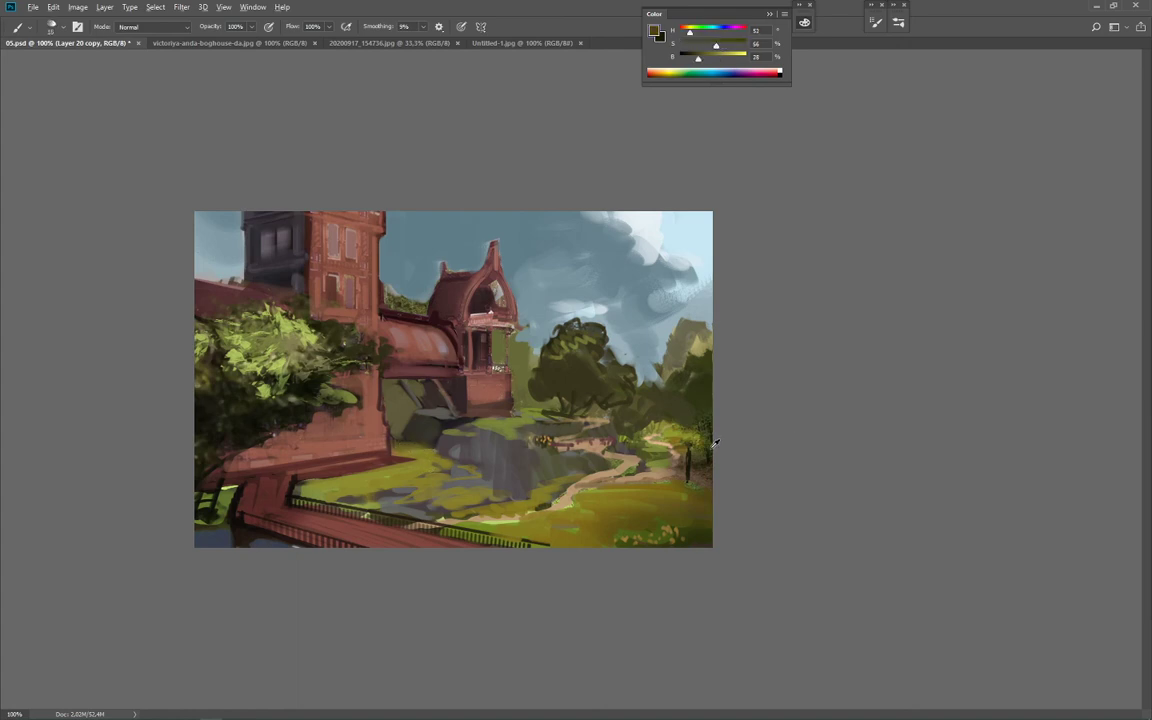
alt+click(697, 459)
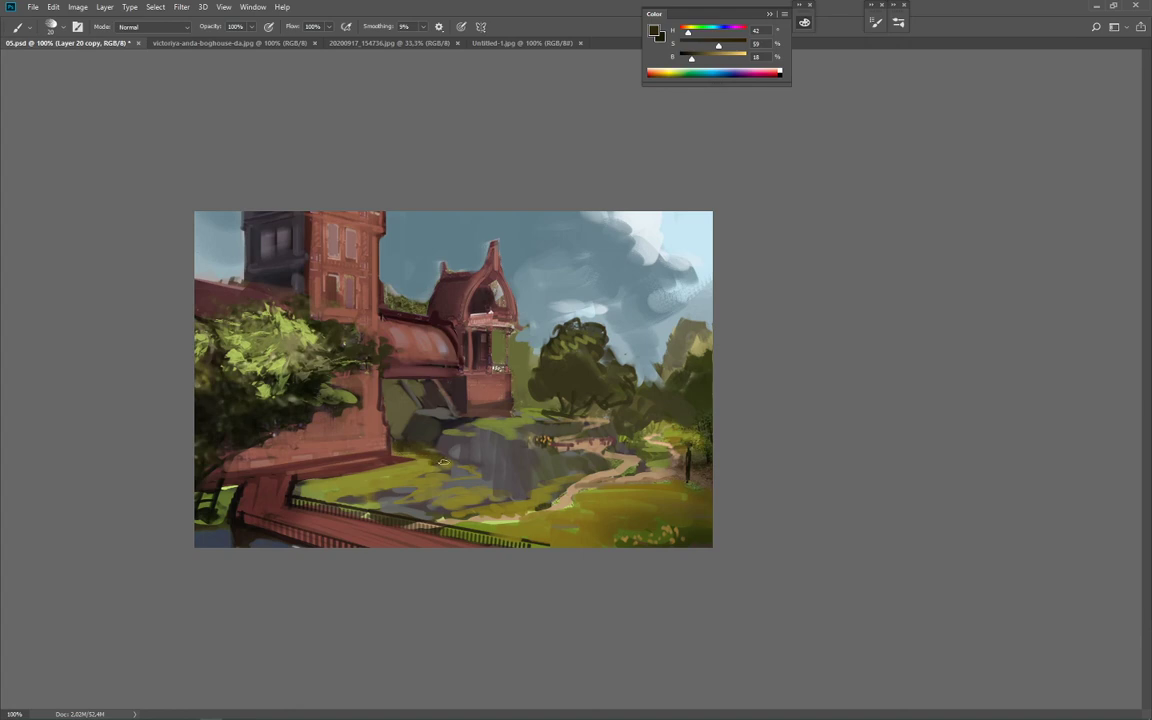
alt+click(462, 432)
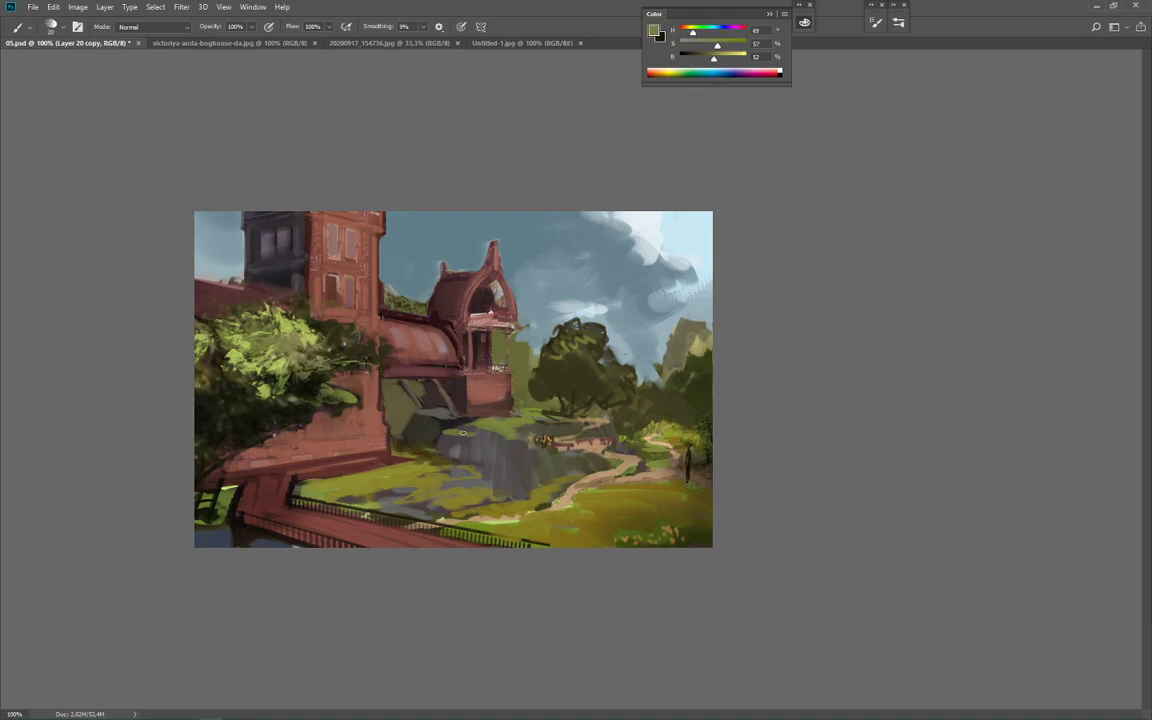
key(bracketright)
Step: Darken the meadow's near corner around the flowers with sampled dark olive tones
alt+click(575, 521)
alt+click(646, 530)
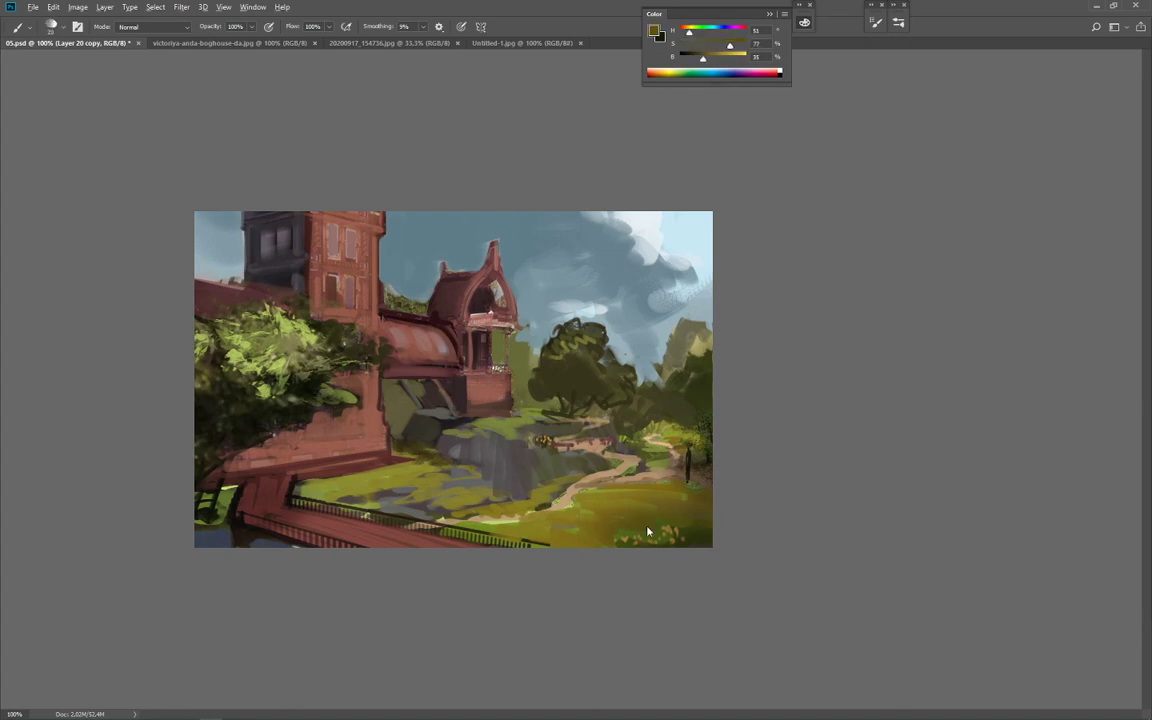
key(bracketleft)
alt+click(711, 531)
mouse_move(702, 523)
mouse_down()
mouse_move(663, 520)
mouse_move(702, 511)
mouse_move(686, 498)
mouse_move(577, 543)
mouse_up()
alt+click(698, 466)
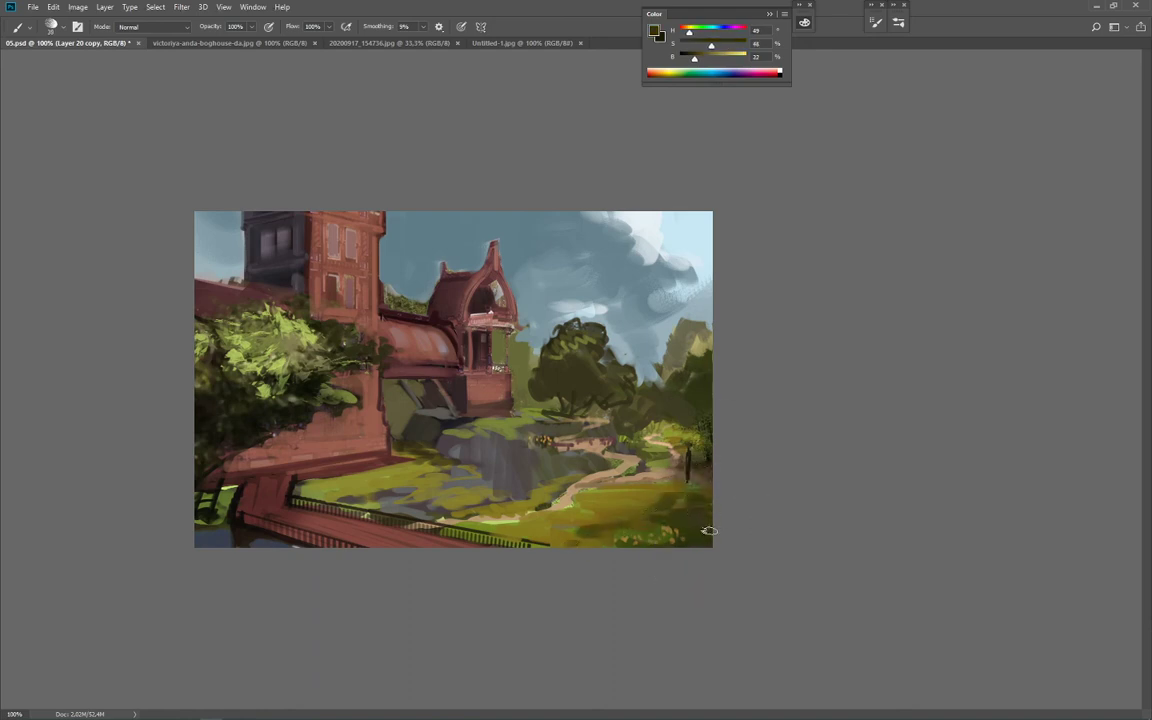
Step: Deepen the near meadow's shadow with dark olive and repaint its sunlit patches with sampled yellow-green
key(bracketright)
key(bracketright)
drag(646, 521, 609, 527)
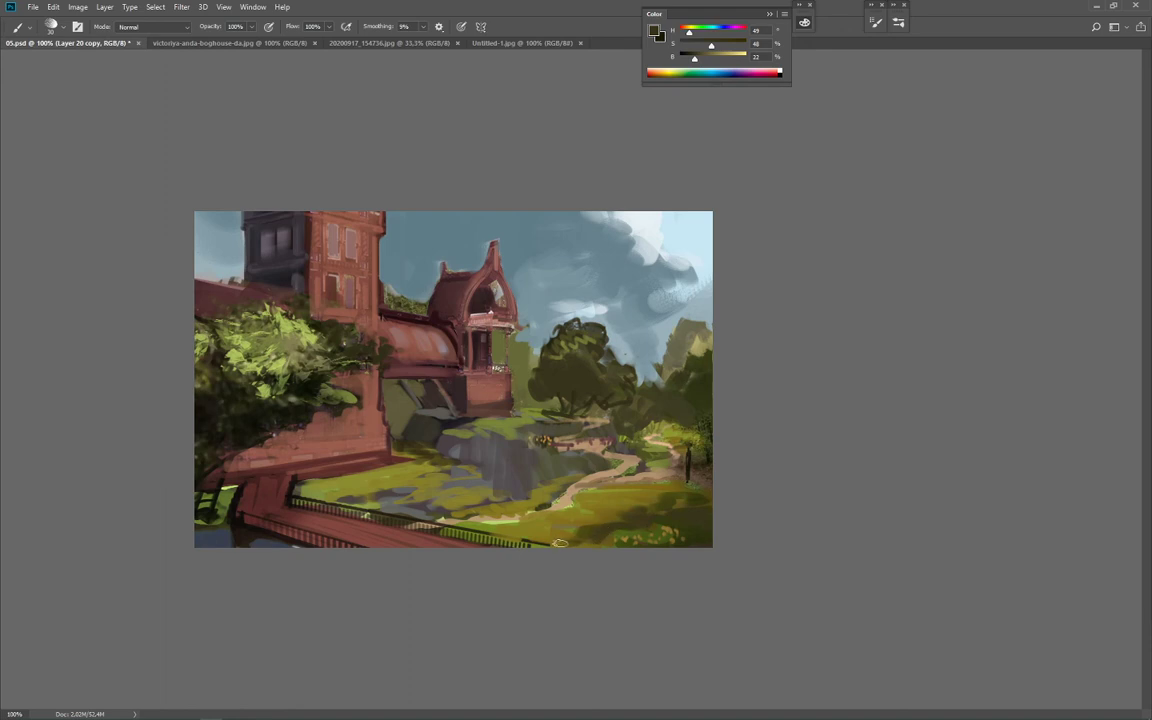
alt+click(530, 460)
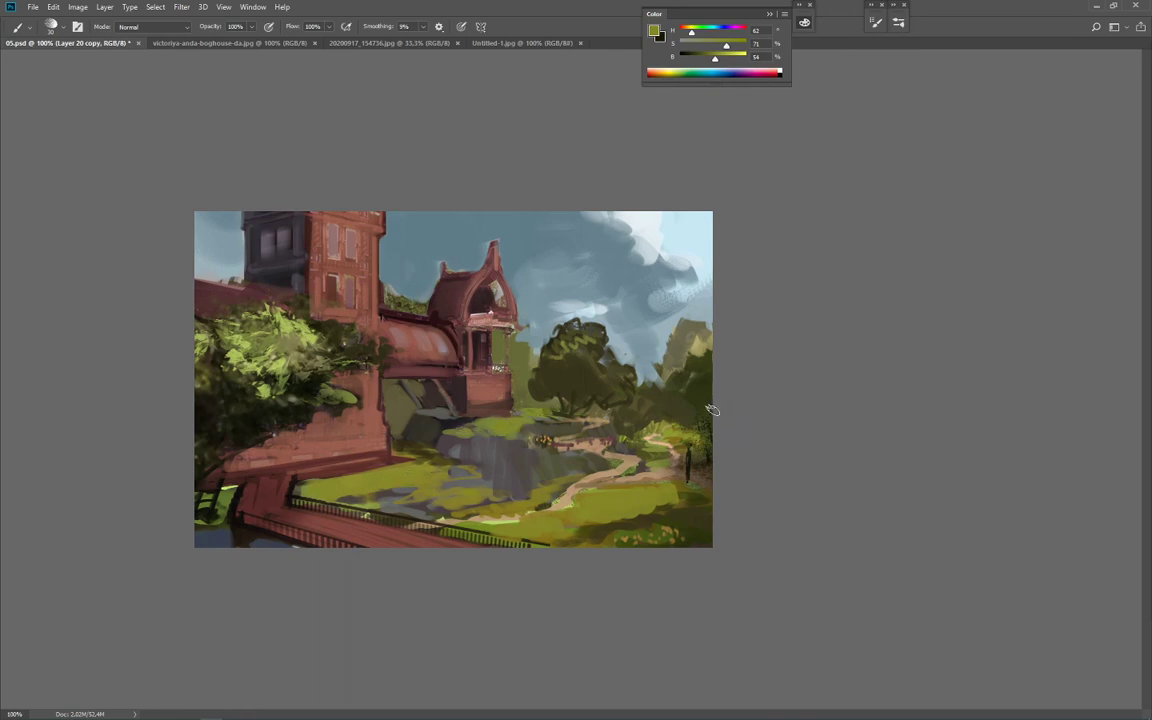
Step: Dot small bright orange flowers at 100% brightness in the grass beside the bridge using a smaller brush
click(686, 32)
click(745, 57)
key(bracketleft)
key(bracketleft)
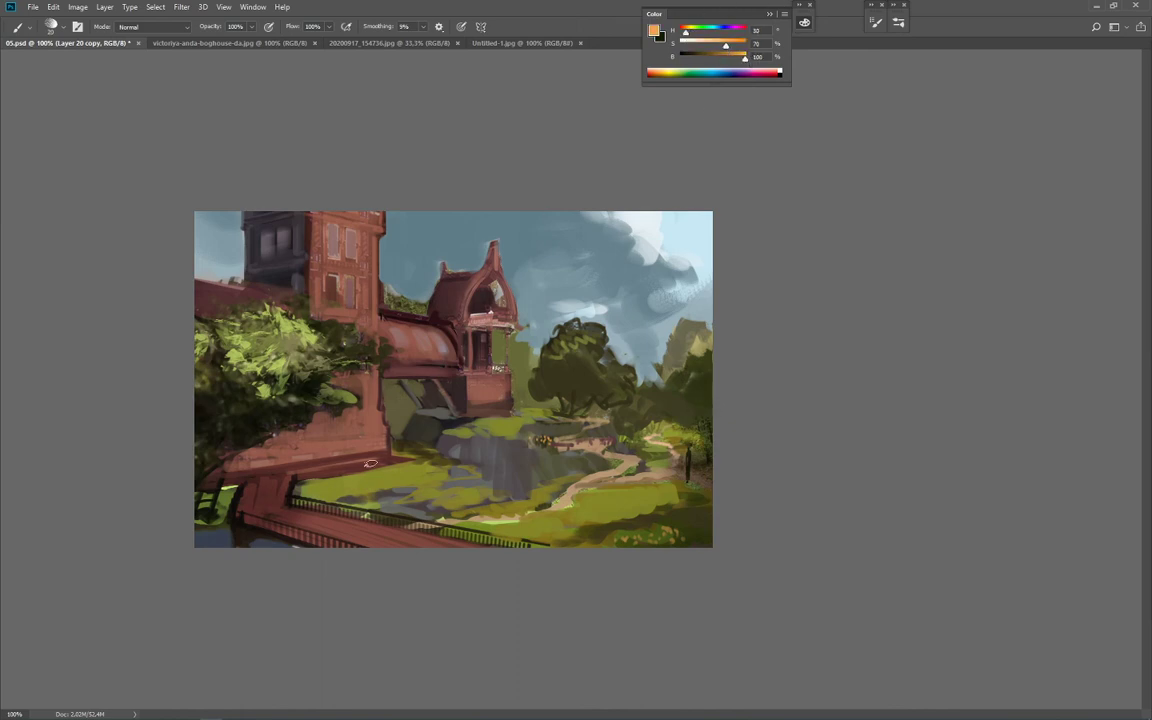
key(bracketleft)
key(bracketleft)
Step: Block in a dark arched doorway at the foot of the tower's lower wall with sampled near-black brown and a larger brush
alt+click(269, 431)
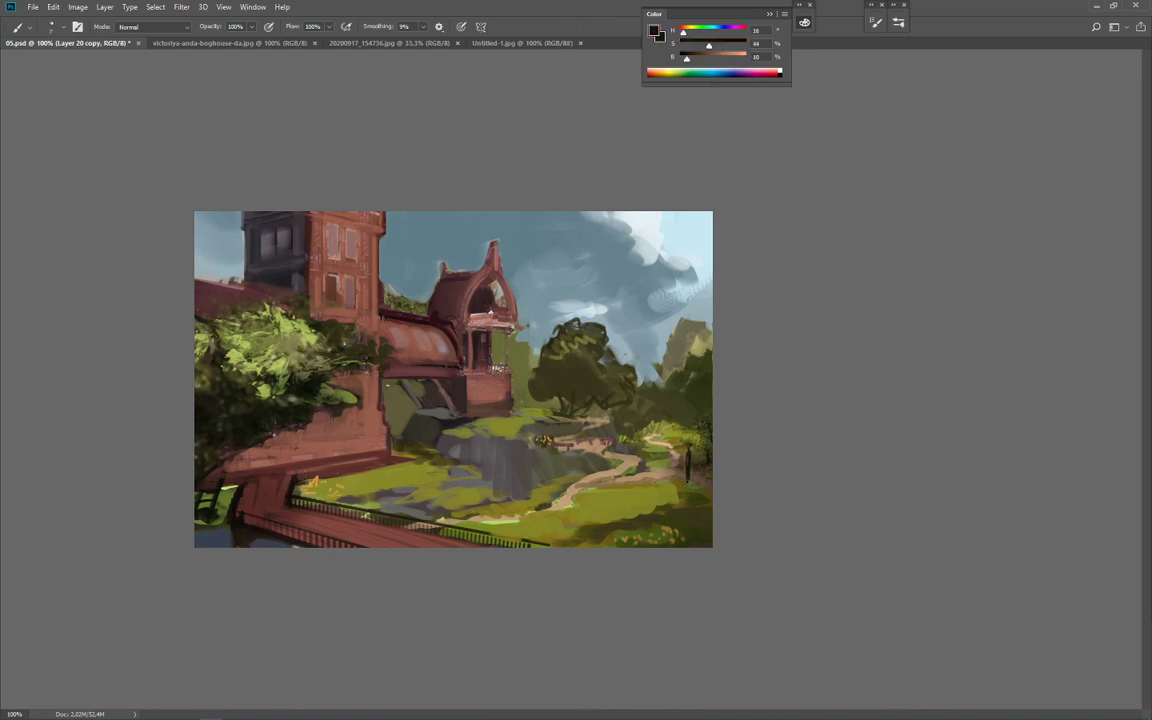
key(bracketright)
key(bracketright)
key(bracketright)
key(bracketright)
key(bracketright)
key(bracketright)
key(bracketright)
key(bracketright)
drag(327, 430, 337, 450)
alt+click(329, 474)
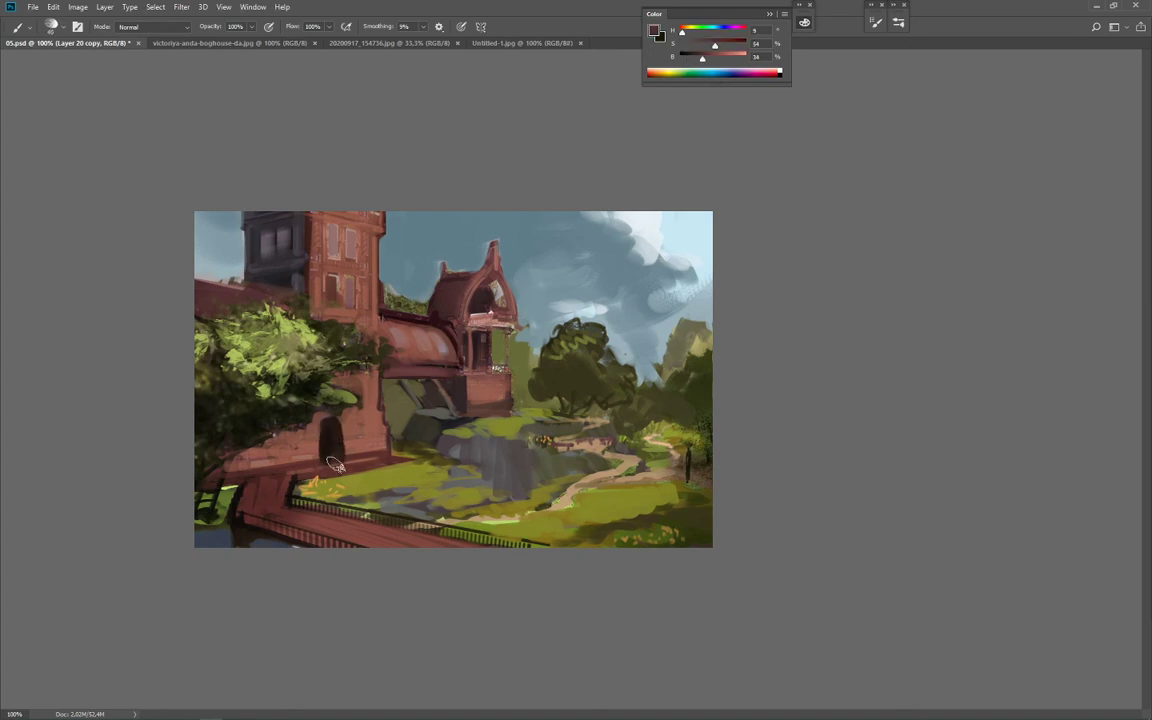
Step: Add dark brown recess lines around the doorway and across the tower's lower wall with a smaller brush
alt+click(346, 427)
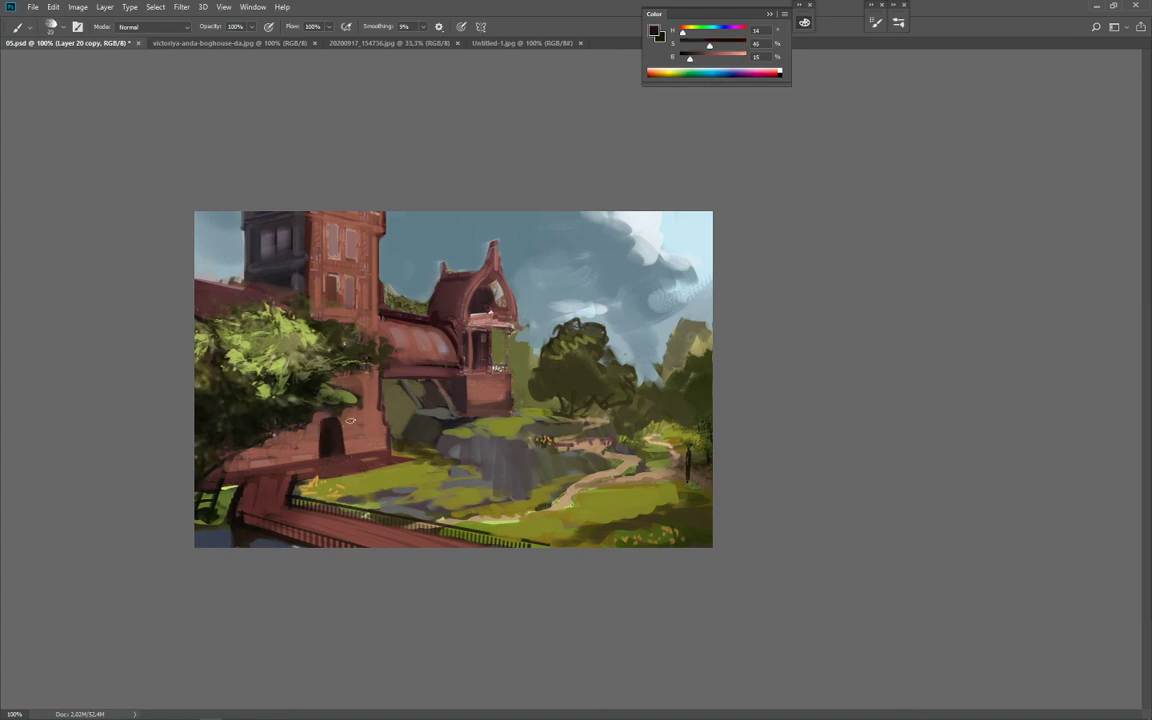
key(bracketleft)
key(bracketleft)
key(bracketleft)
mouse_move(349, 420)
mouse_down()
mouse_move(319, 422)
mouse_move(383, 417)
mouse_up()
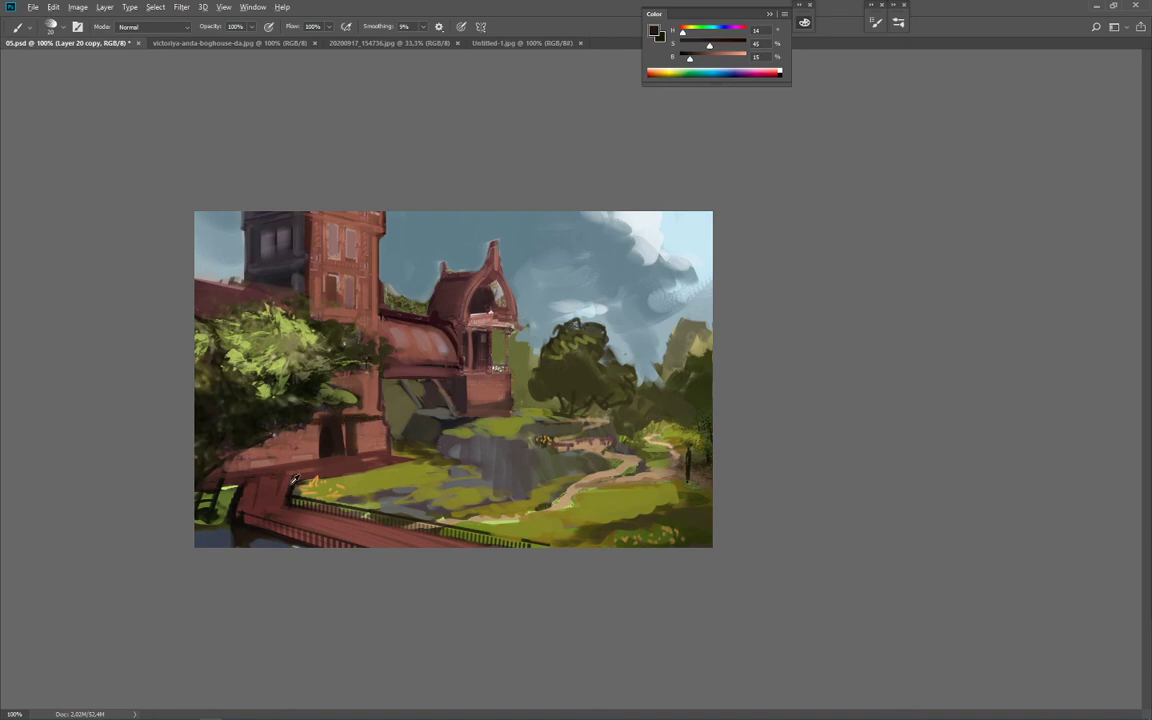
alt+click(402, 446)
alt+click(280, 397)
mouse_move(318, 428)
mouse_down()
mouse_move(321, 458)
mouse_move(358, 465)
mouse_move(374, 439)
mouse_move(400, 455)
mouse_up()
Step: Repaint the wall around the doorway with sampled reds and extend the dark red ledge toward the rock
alt+click(374, 407)
key(])
key(])
alt+click(381, 433)
alt+click(350, 467)
key(])
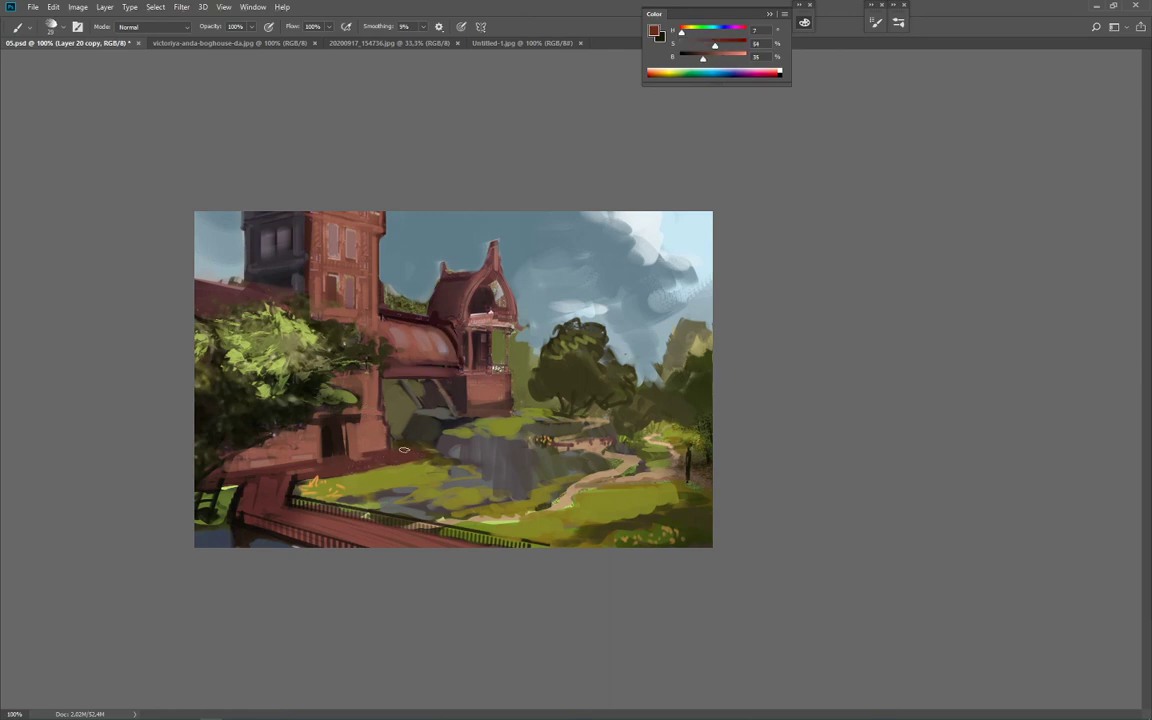
alt+click(373, 418)
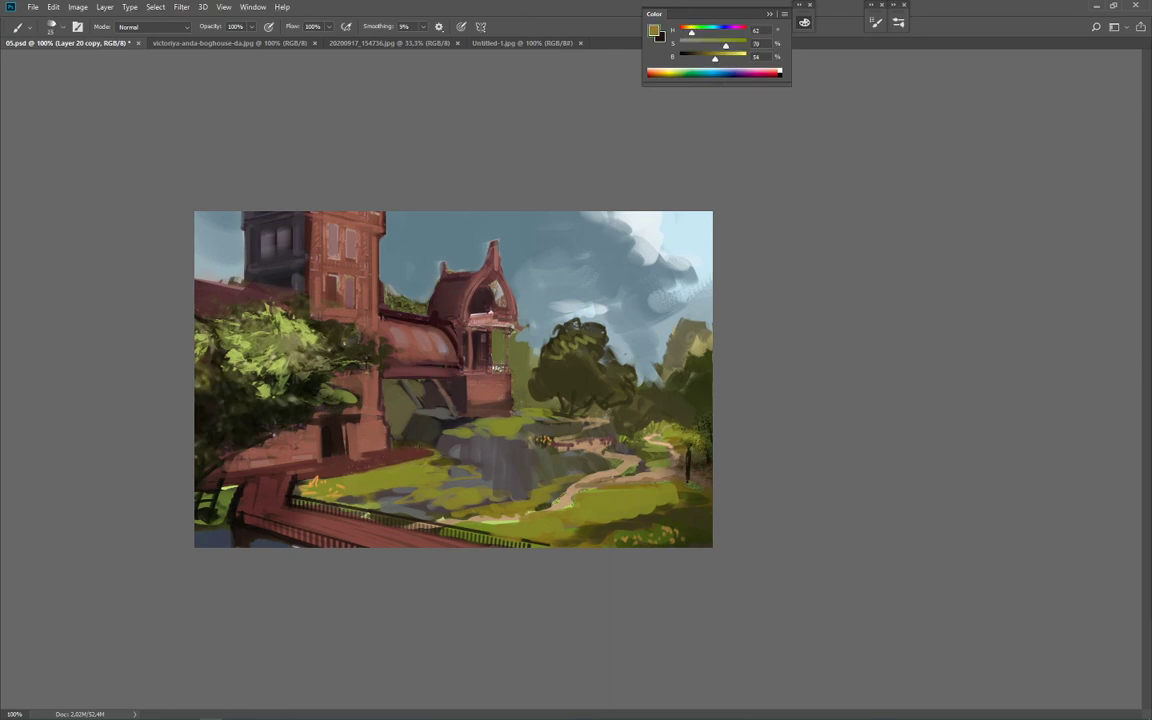
Step: Clean up the ledge's border with the grass and add a lighter red edge along its front
drag(394, 443, 443, 451)
alt+click(407, 440)
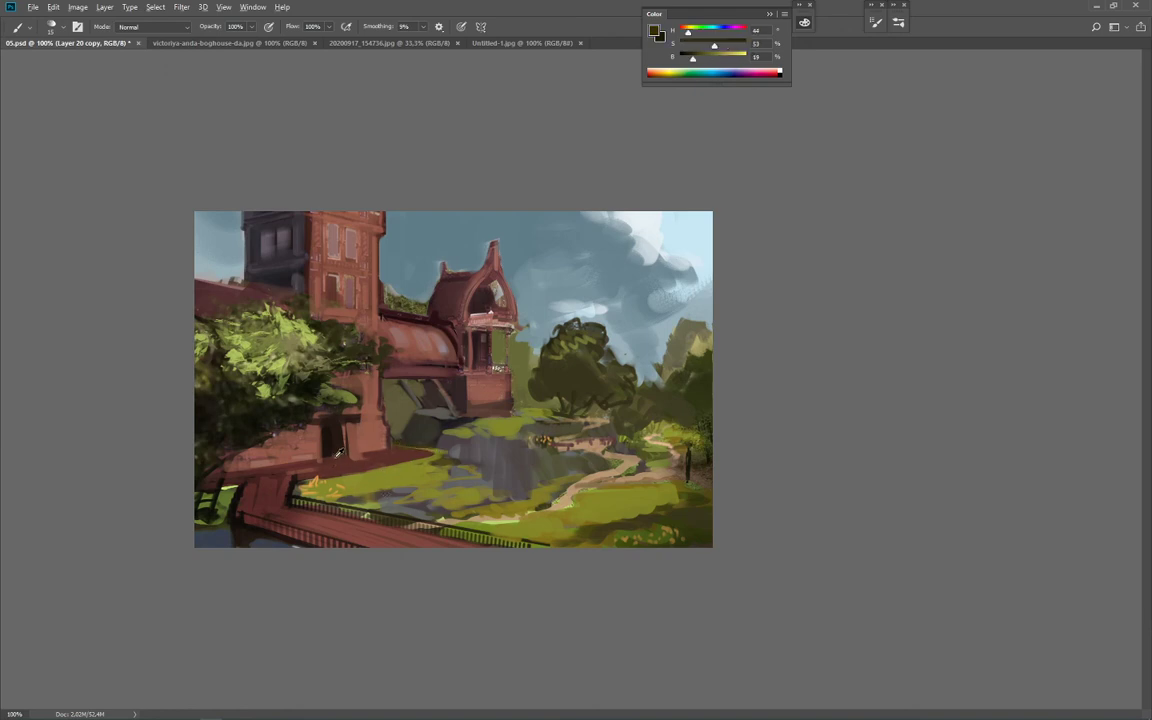
alt+click(328, 391)
drag(428, 456, 378, 461)
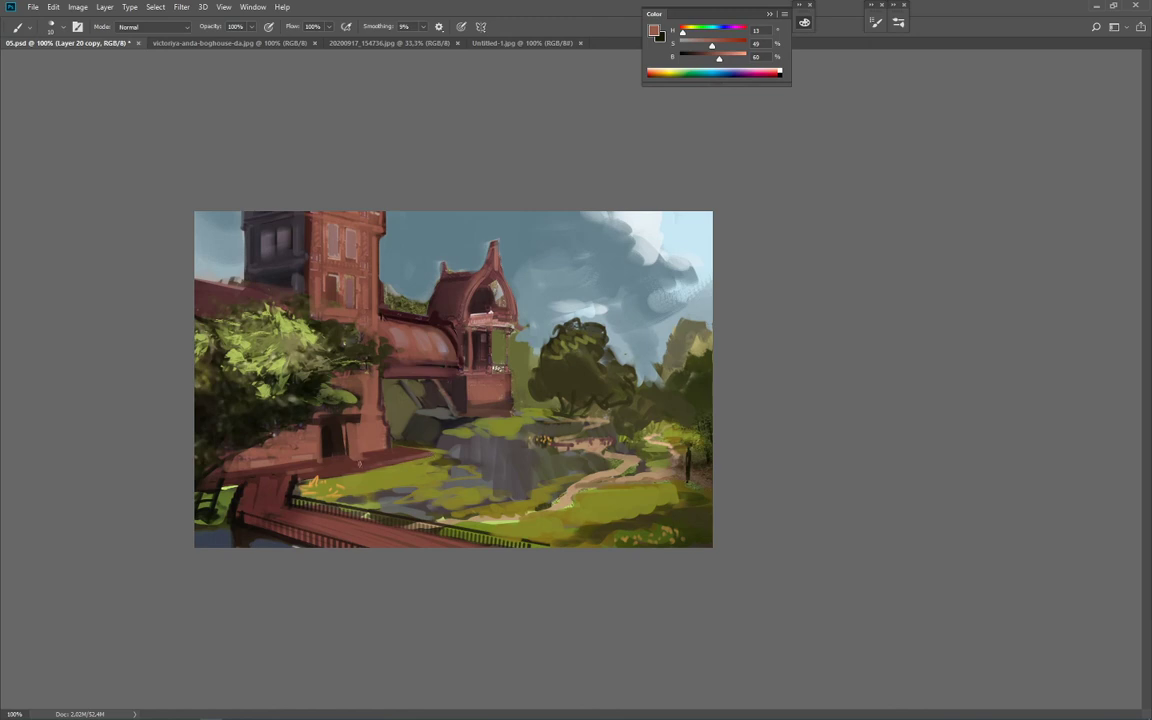
drag(300, 481, 354, 470)
drag(298, 478, 366, 469)
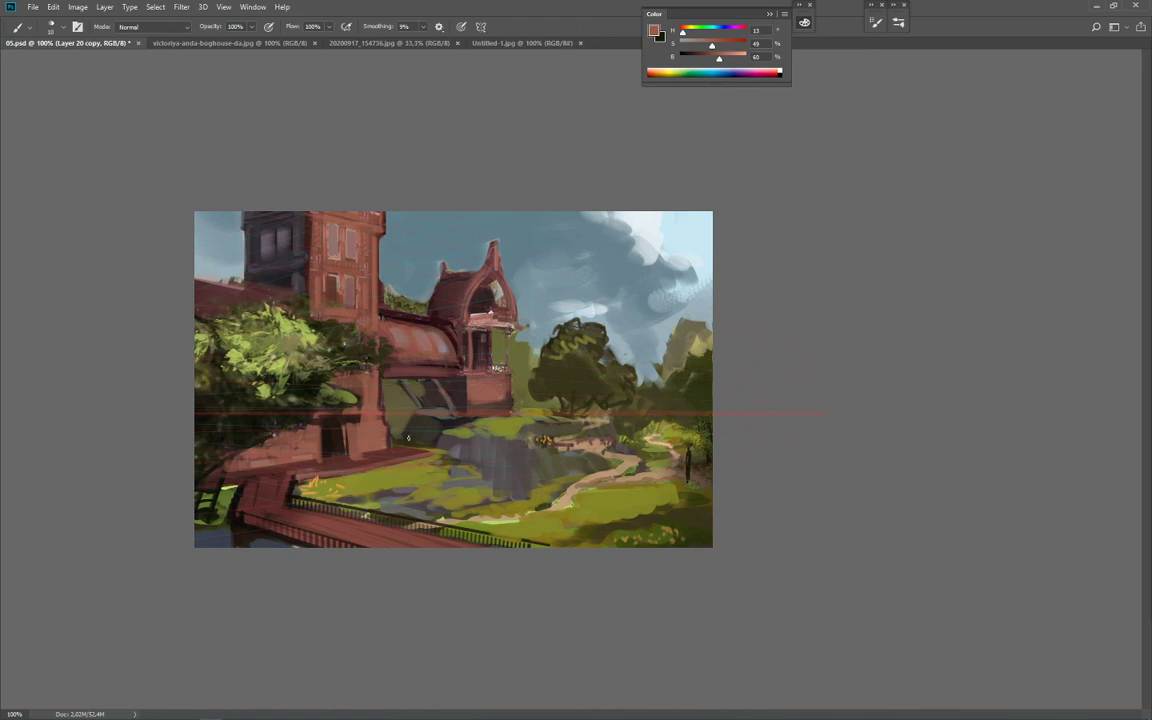
Step: Fill the ledge in front of the tower with sampled dark red using a larger brush
alt+click(401, 450)
key(bracketright)
drag(384, 461, 434, 457)
alt+click(381, 441)
alt+click(301, 459)
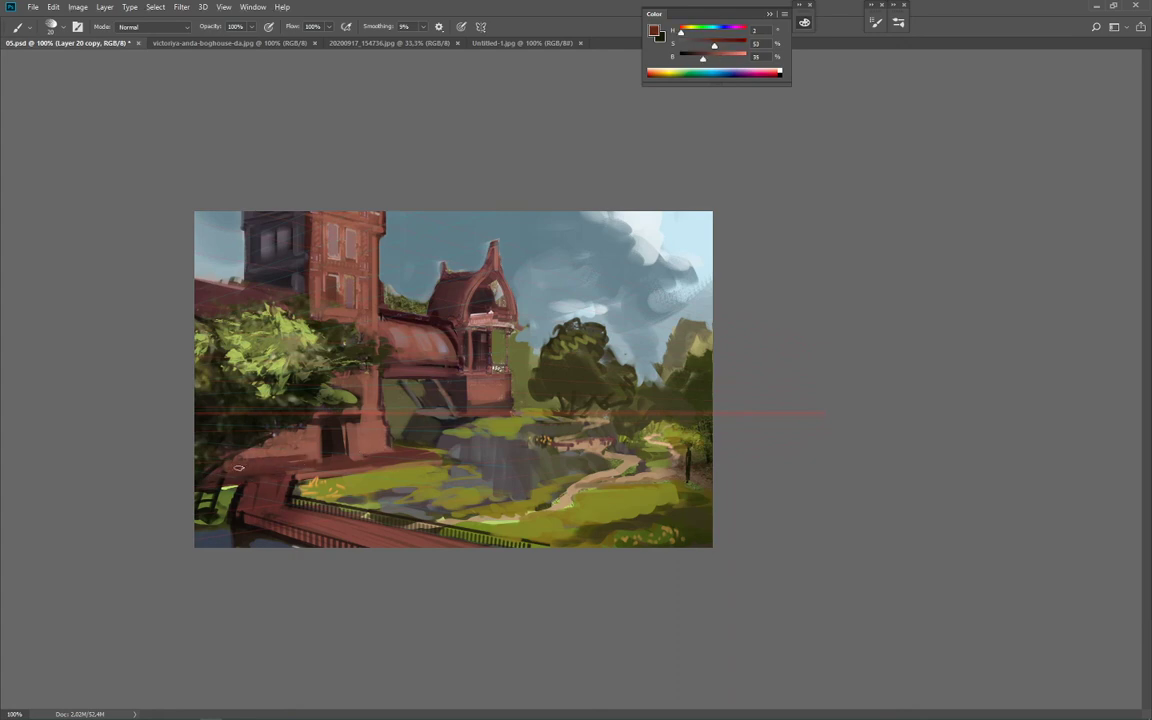
Step: Smooth the base of the lower wall beside the big tree with sampled brick red
alt+click(265, 452)
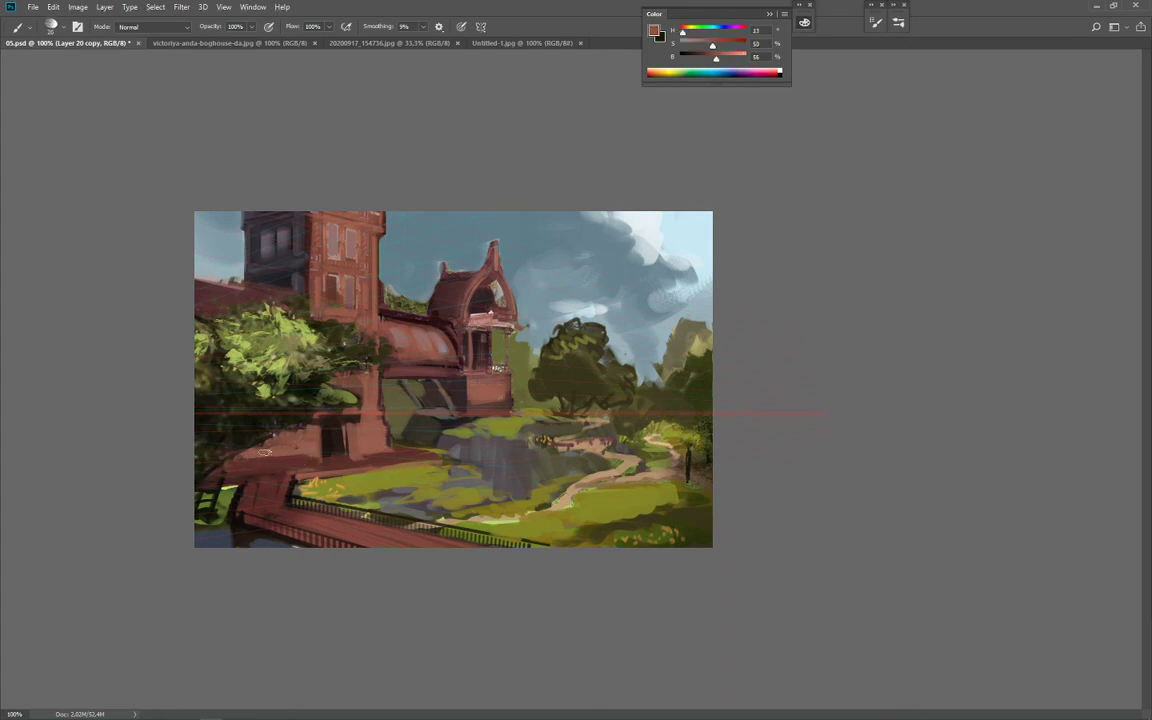
key(bracketleft)
drag(229, 466, 297, 451)
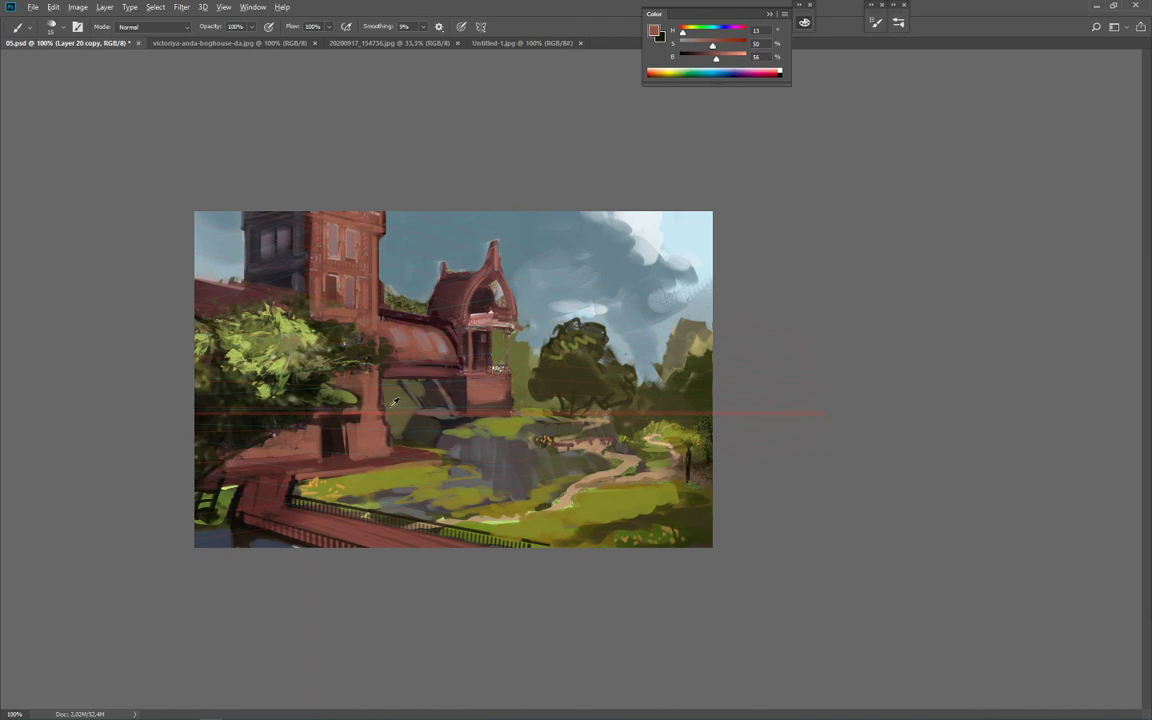
alt+click(360, 399)
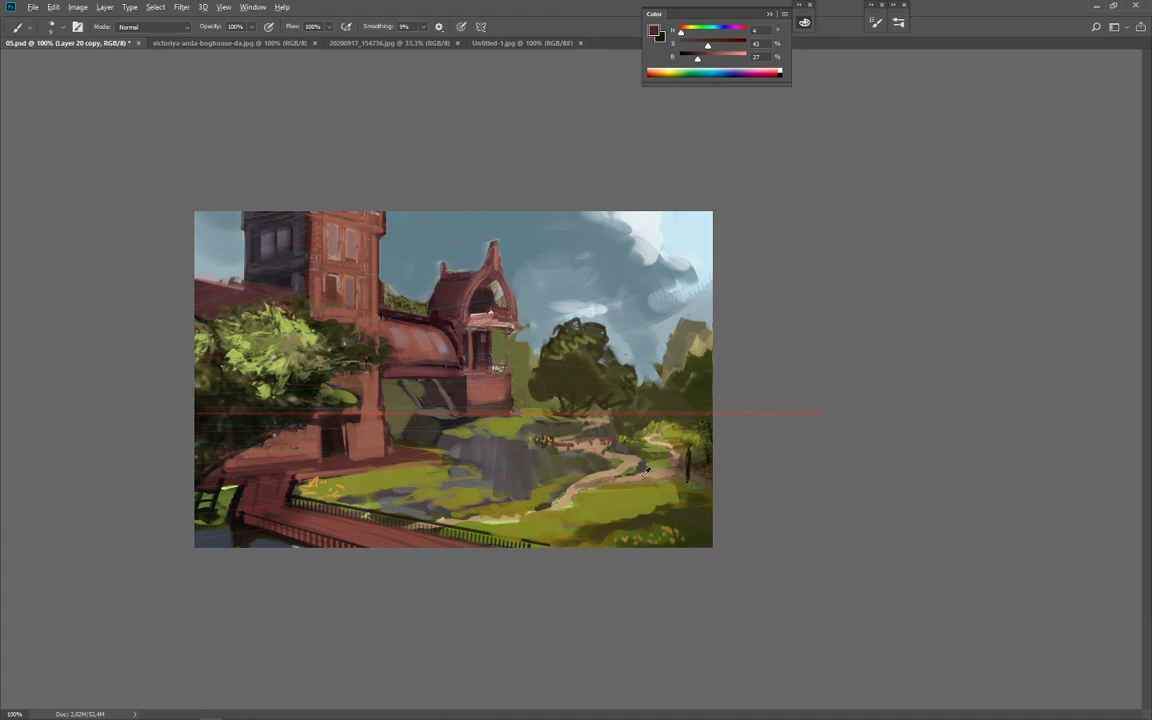
Step: Paint the tower's ledge and the bridge deck with the sandy tone sampled from the footpath
alt+click(585, 425)
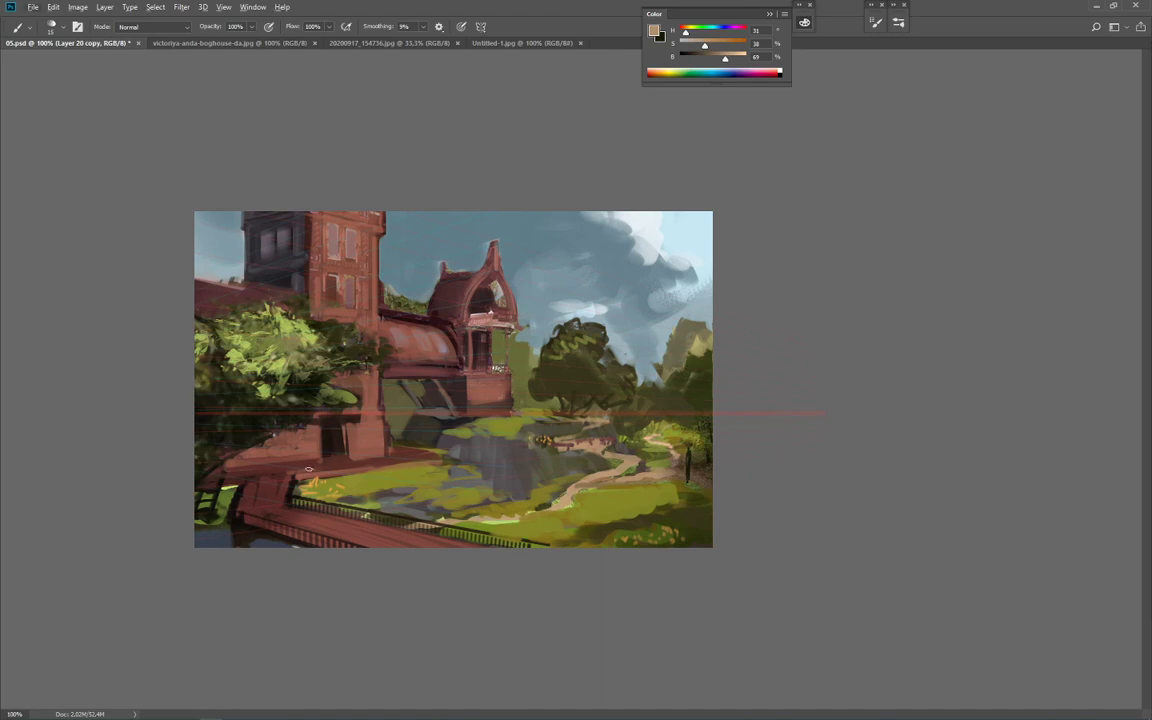
mouse_move(308, 468)
mouse_down()
mouse_move(350, 463)
mouse_move(220, 477)
mouse_move(412, 457)
mouse_move(351, 464)
mouse_move(400, 453)
mouse_up()
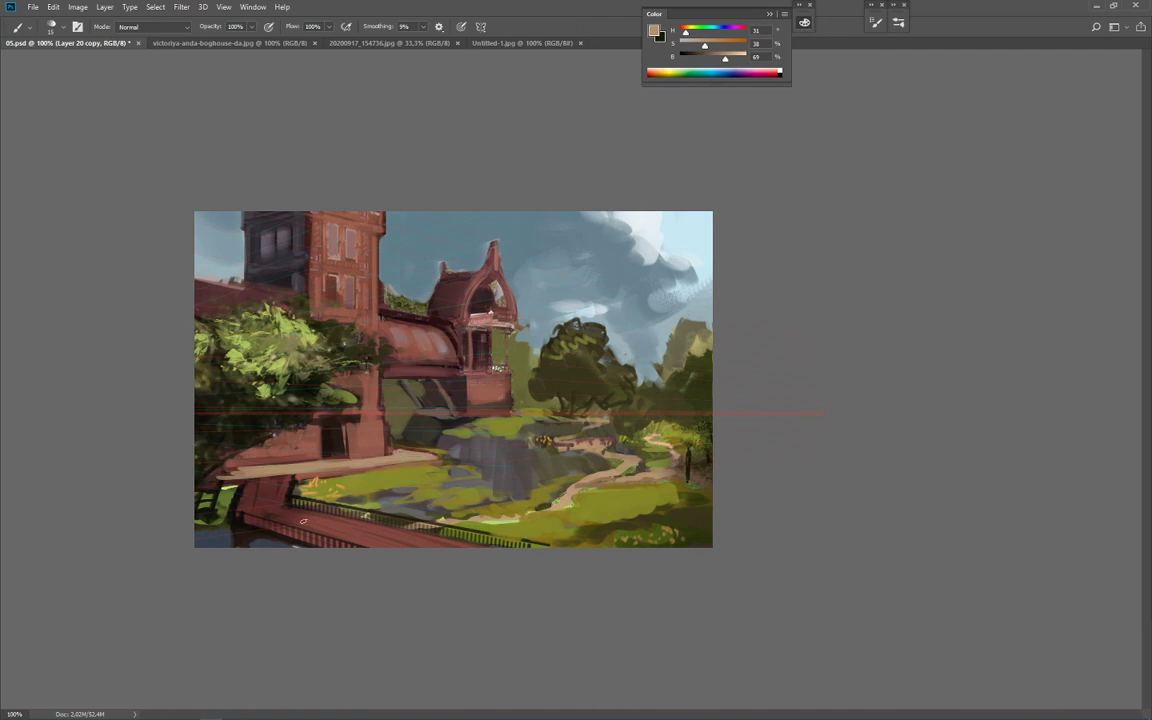
mouse_move(303, 521)
mouse_down()
mouse_move(403, 551)
mouse_move(340, 531)
mouse_move(464, 548)
mouse_move(279, 519)
mouse_move(318, 541)
mouse_up()
key(bracketright)
key(bracketright)
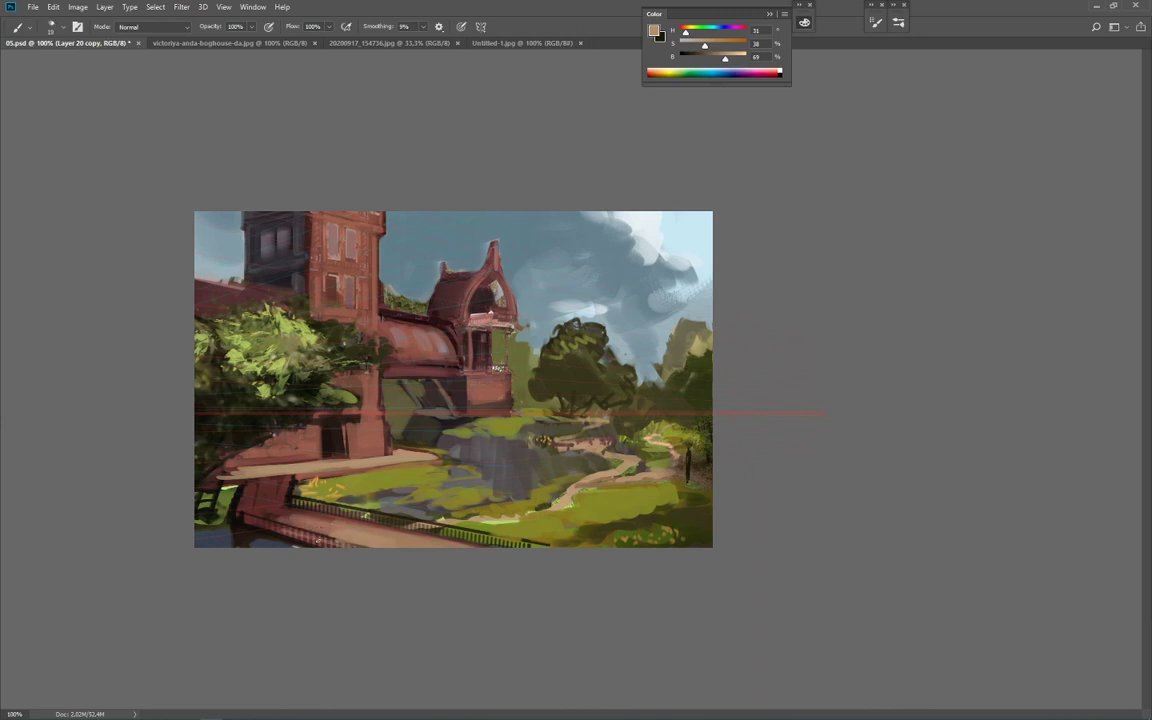
Step: Lay a blue-grey shadow, based on the sampled sky color, over the walkway joining the bridge and ledge
alt+click(536, 236)
key(bracketright)
key(bracketright)
key(bracketright)
key(bracketright)
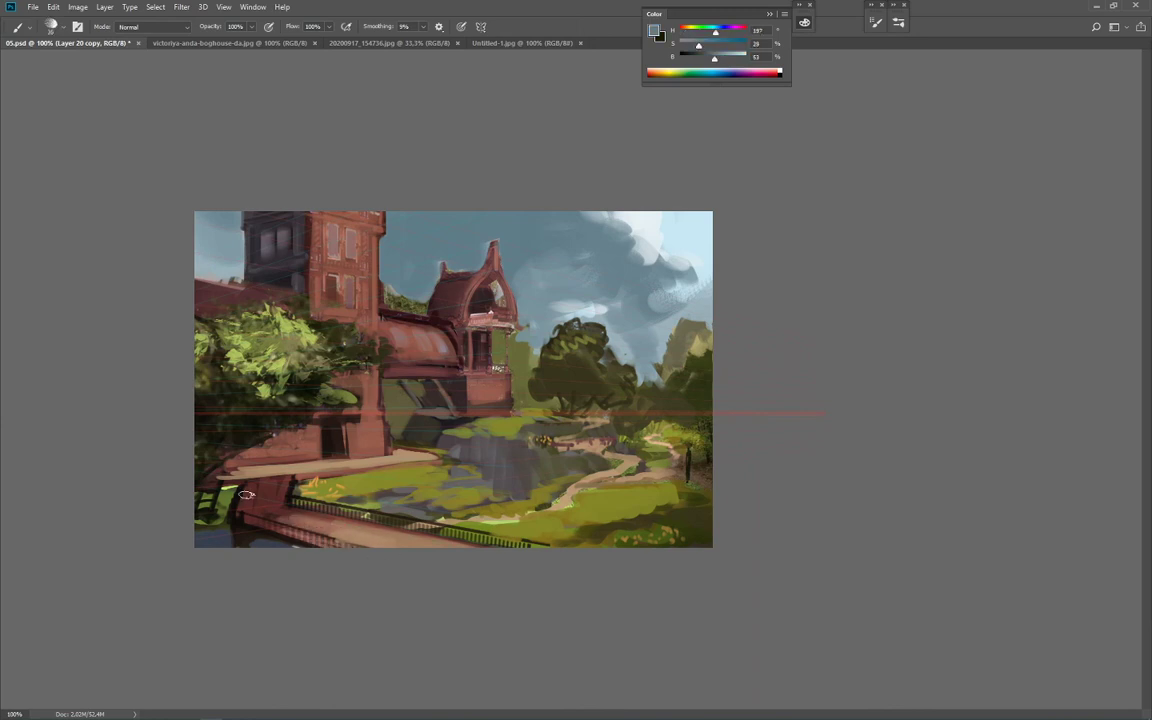
mouse_move(247, 499)
mouse_down()
mouse_move(281, 475)
mouse_move(268, 512)
mouse_move(285, 519)
mouse_move(268, 523)
mouse_move(308, 524)
mouse_up()
alt+click(268, 490)
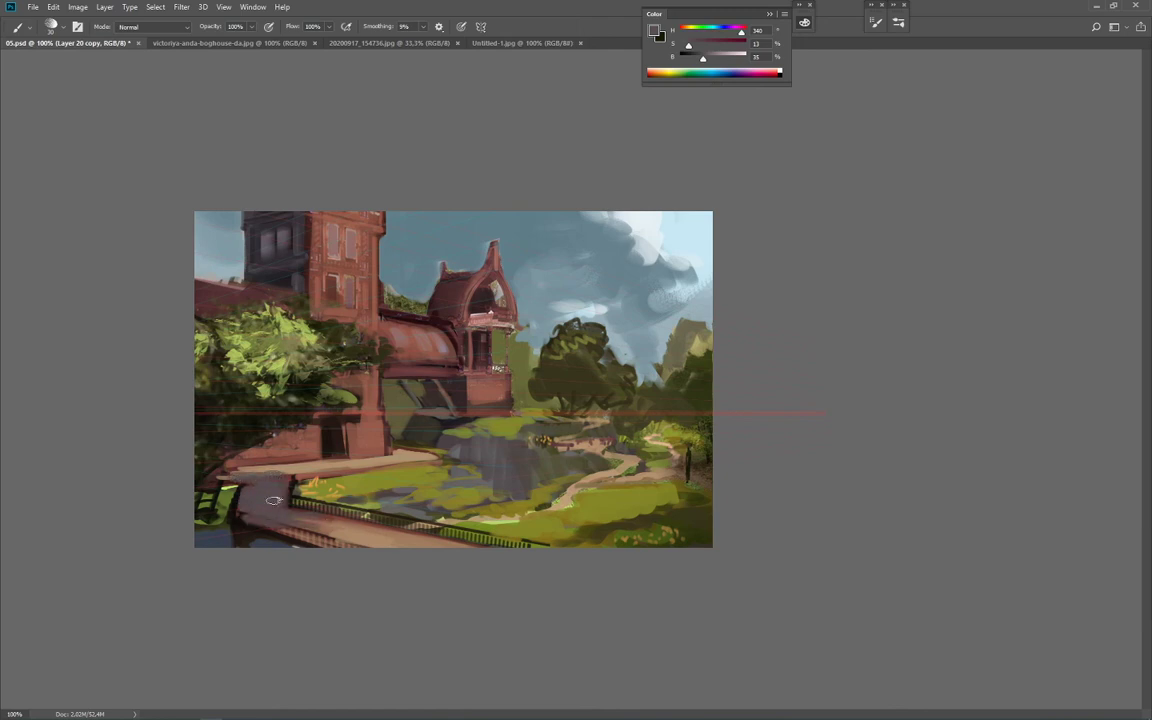
drag(240, 473, 263, 477)
Step: Refine the bottom edge of the pavilion's base with sampled sandy and reddish tones using a smaller brush
alt+click(318, 480)
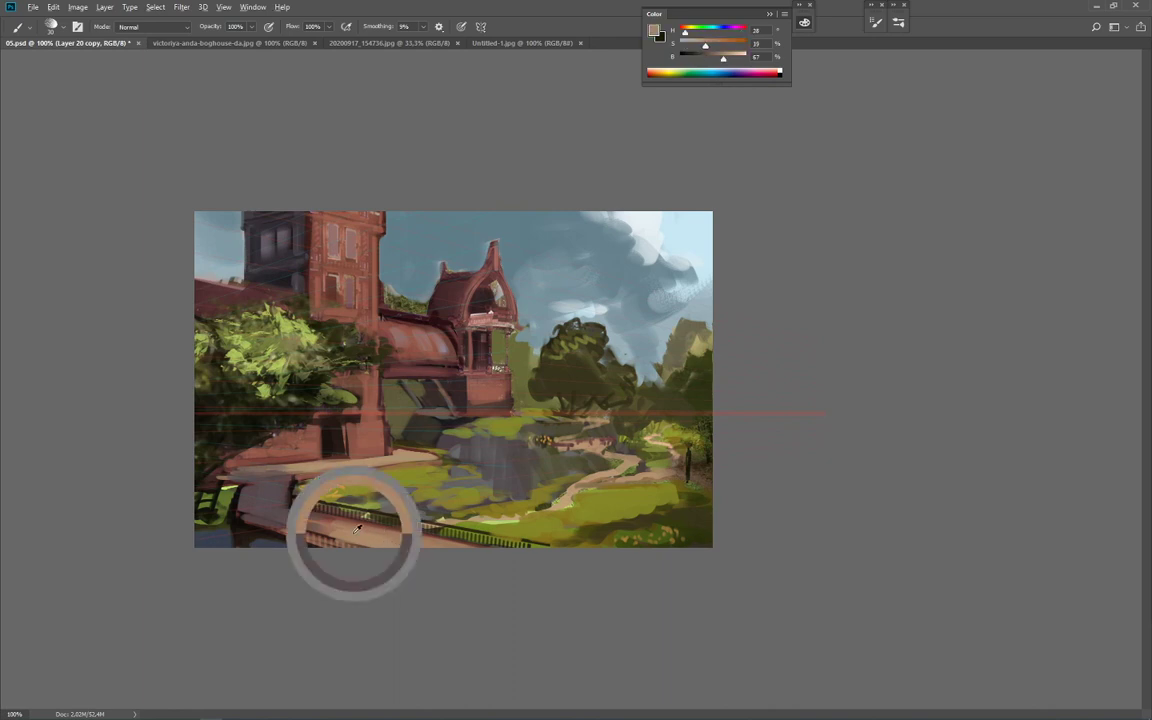
key(bracketleft)
key(bracketleft)
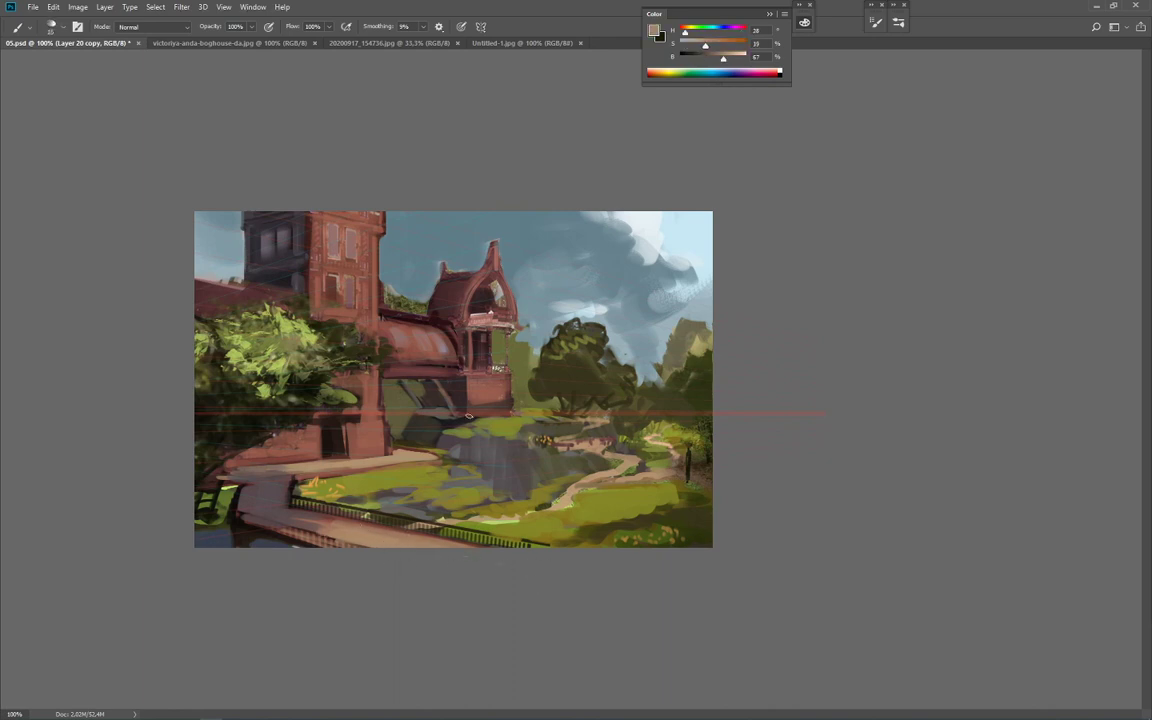
mouse_move(471, 413)
mouse_down()
mouse_move(514, 413)
mouse_move(508, 403)
mouse_up()
alt+click(507, 393)
key(bracketright)
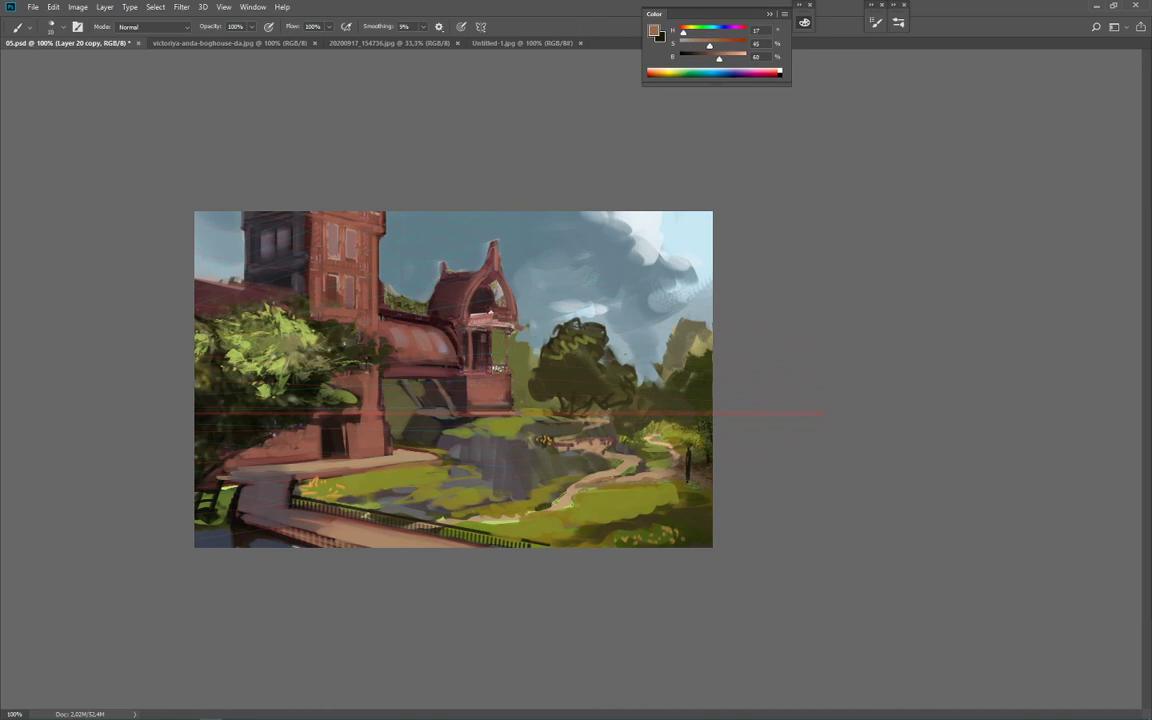
Step: Widen and smooth the winding footpath below the rock with sampled sandy tones
alt+click(598, 440)
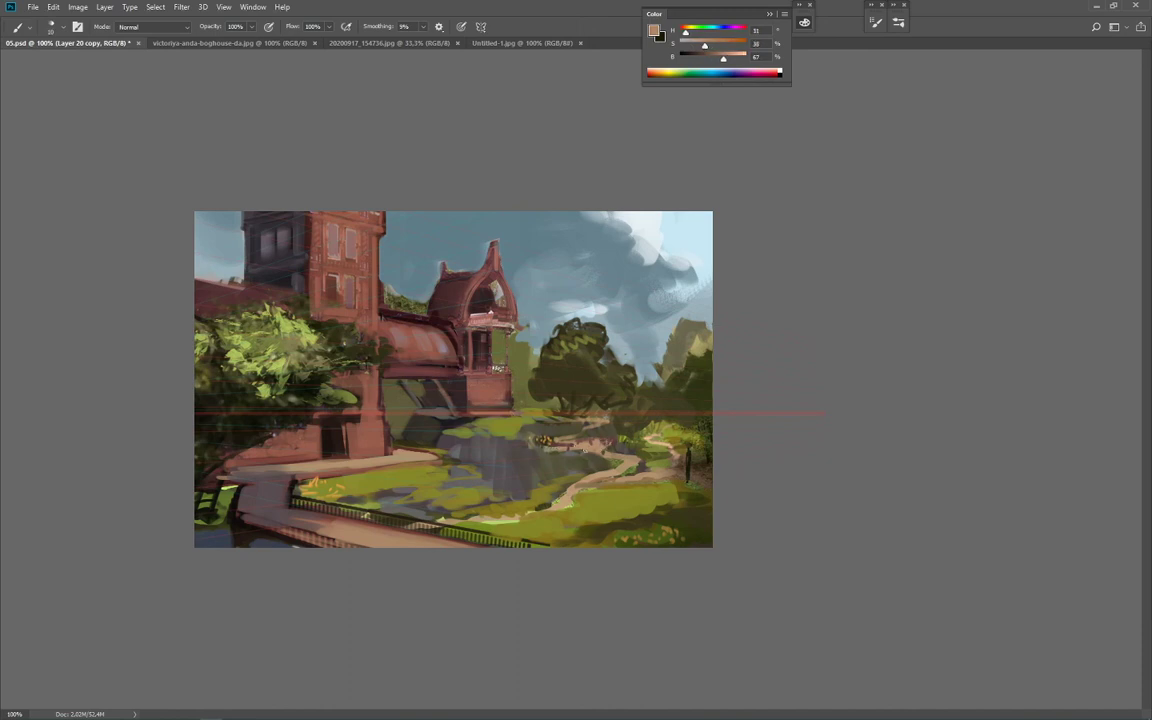
drag(567, 450, 583, 451)
key(bracketright)
drag(600, 503, 507, 518)
alt+click(570, 502)
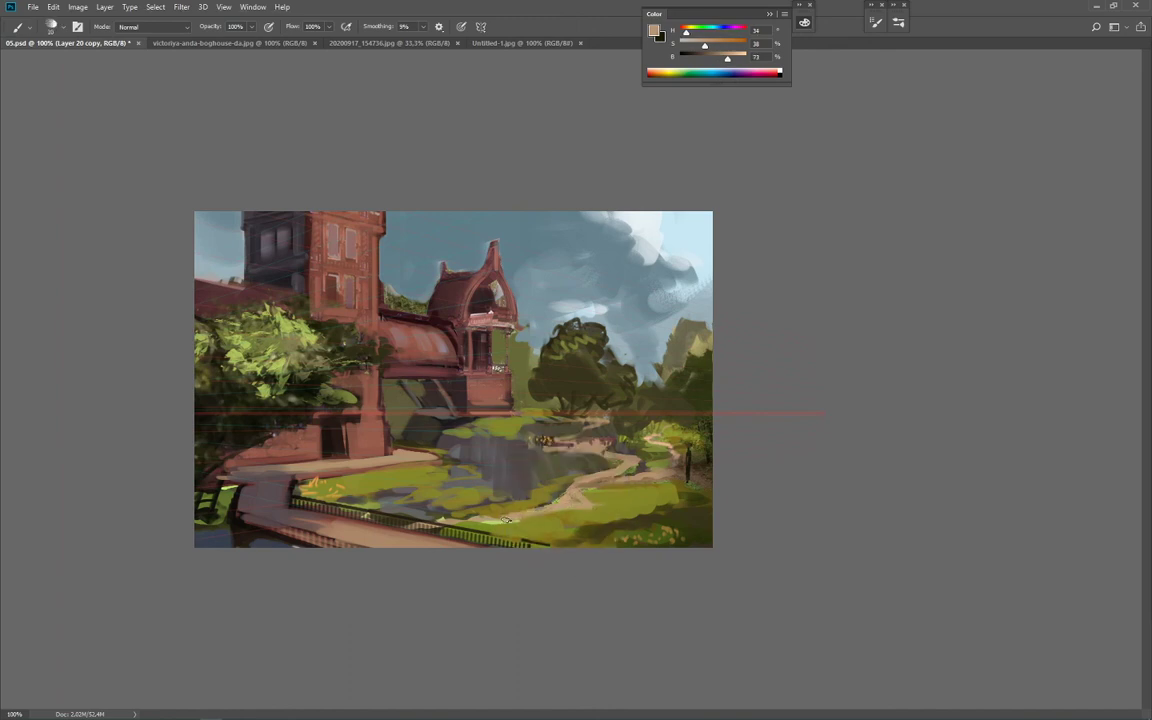
key(bracketleft)
key(bracketright)
key(bracketright)
Step: Paint the shaded stretch of footpath beside the standing figure with sampled brown
alt+click(671, 467)
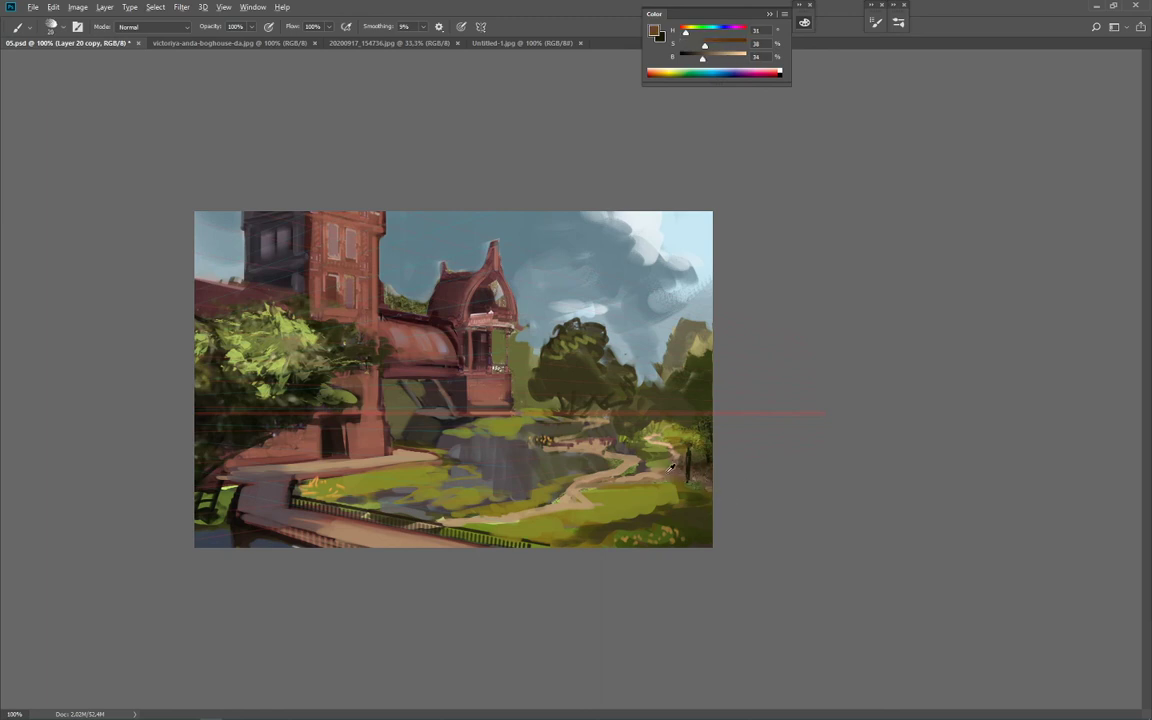
alt+click(669, 470)
drag(701, 477, 706, 485)
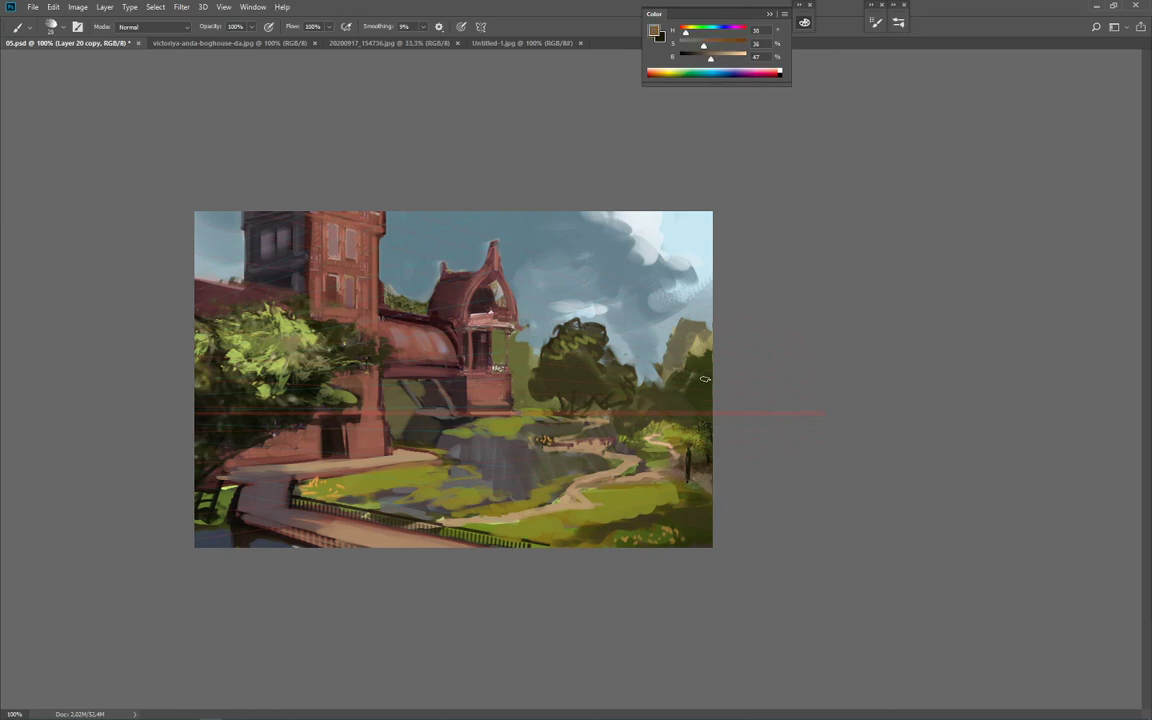
Step: Extend the distant treetops against the sky with sampled grey-green and undo the stray last stroke
alt+click(682, 341)
key(bracketright)
drag(664, 354, 655, 380)
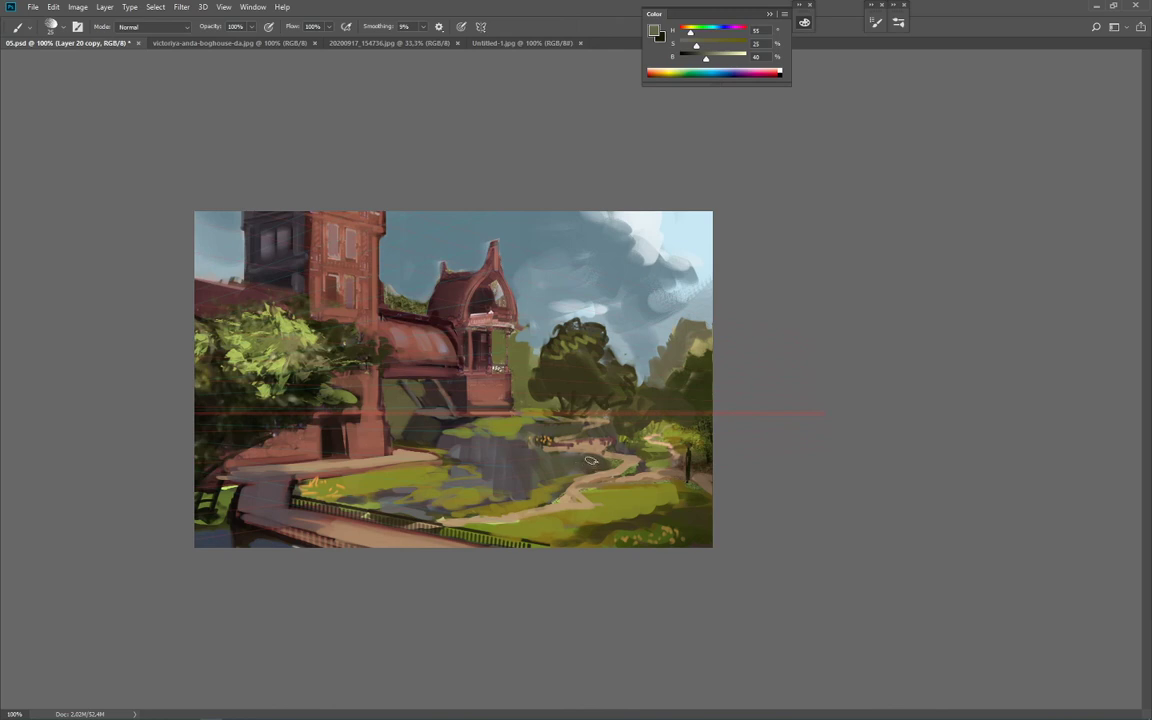
mouse_move(660, 339)
mouse_down()
mouse_move(492, 412)
mouse_move(624, 322)
mouse_up()
key(ctrl+z)
Step: Paint rounded olive treetops behind the connecting wing and beside the dark side of the tower
alt+click(401, 401)
key(bracketright)
key(bracketright)
drag(391, 304, 418, 306)
mouse_move(238, 283)
mouse_down()
mouse_move(212, 278)
mouse_move(241, 273)
mouse_up()
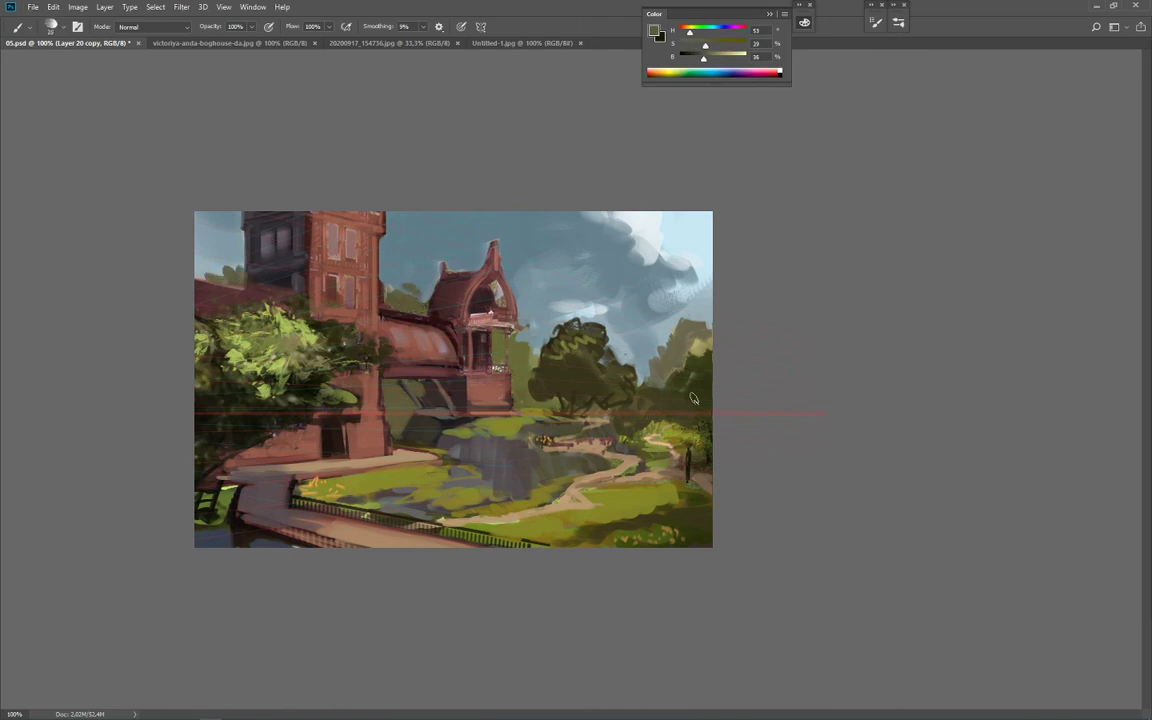
Step: Add fine touches of sampled green and olive to the ground beneath the connecting wing
alt+click(514, 424)
key(bracketleft)
key(bracketleft)
key(bracketleft)
key(bracketleft)
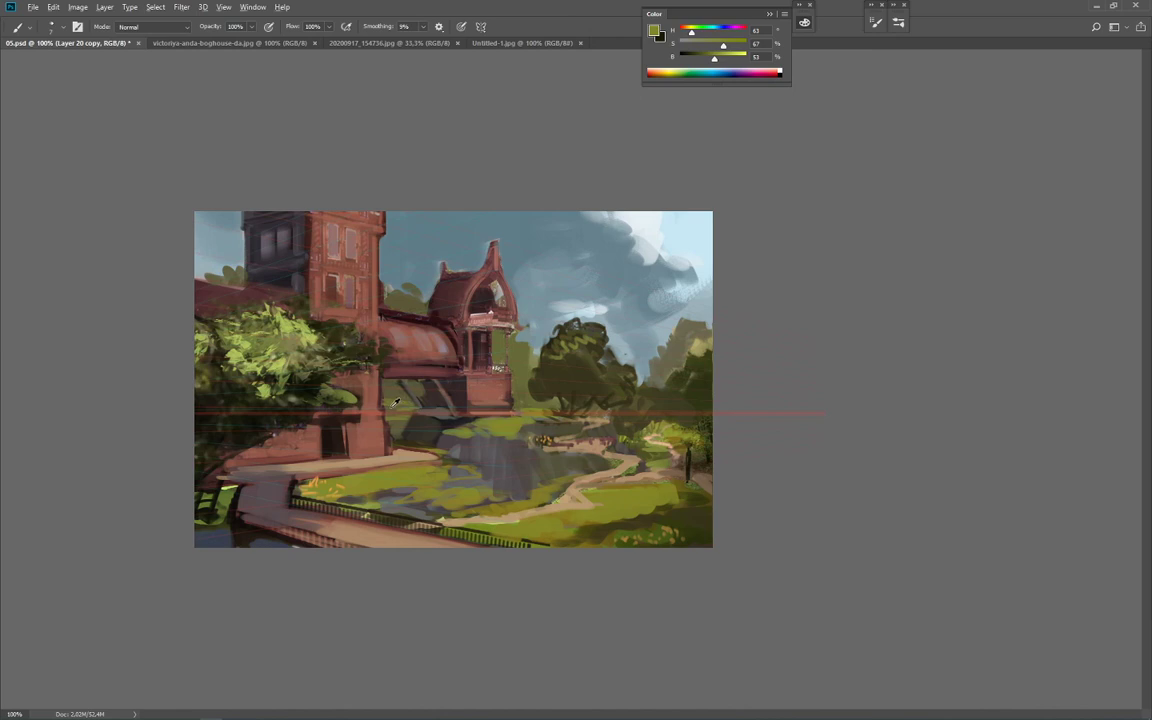
alt+click(357, 362)
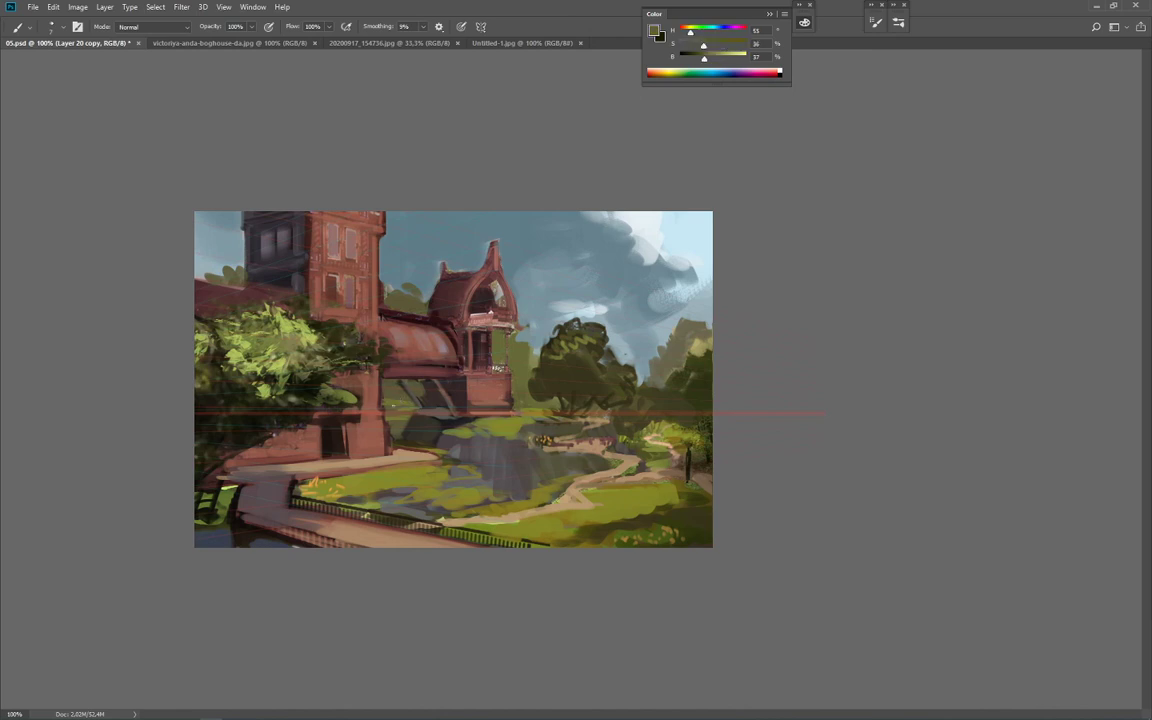
alt+click(394, 413)
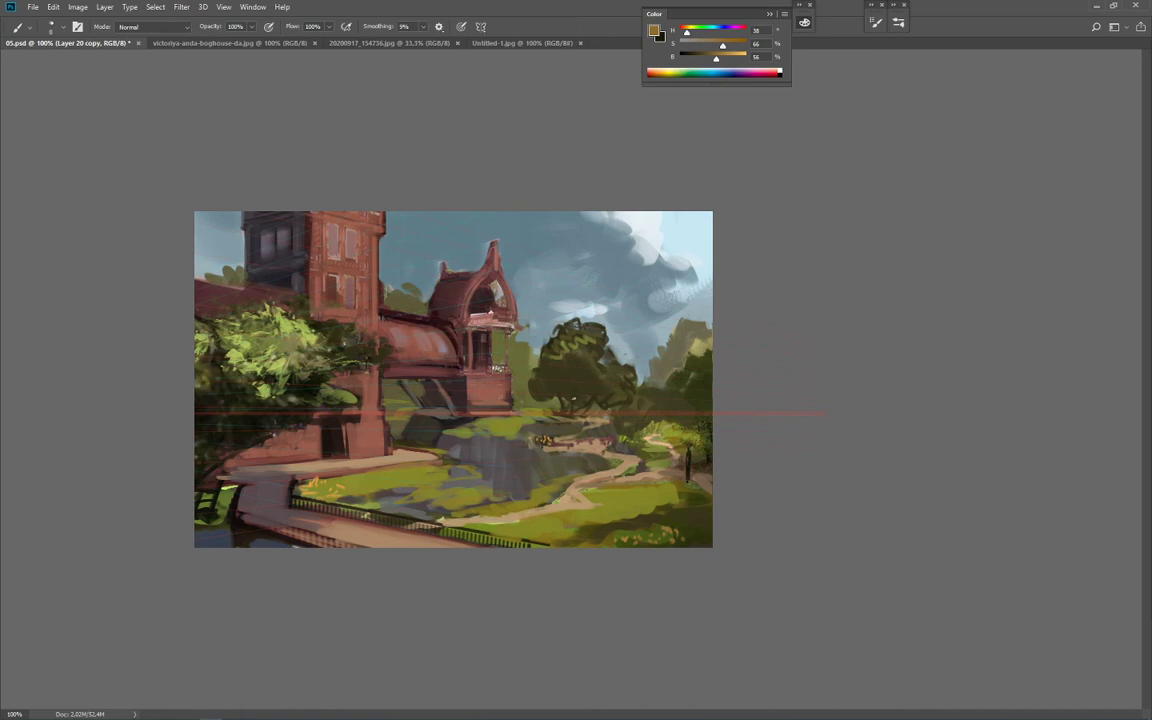
alt+click(704, 447)
drag(621, 430, 625, 475)
mouse_move(646, 444)
mouse_down()
mouse_move(672, 420)
mouse_move(660, 382)
mouse_move(590, 414)
mouse_up()
key(ctrl+z)
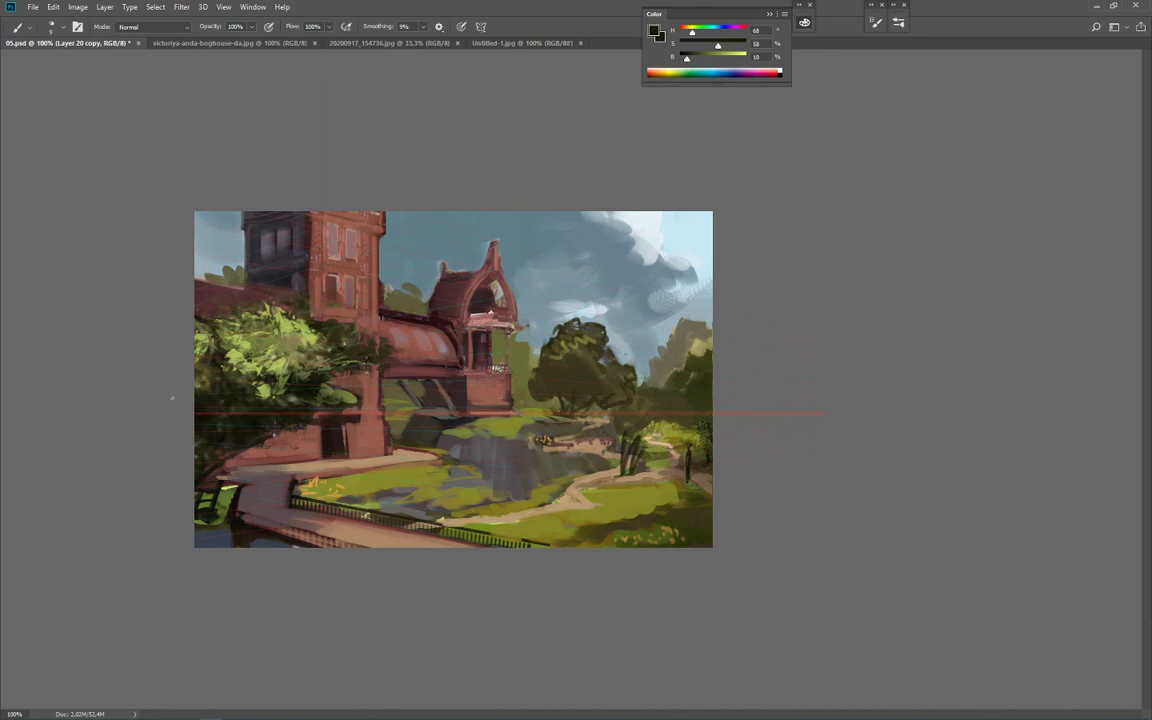
key(ctrl+z)
Step: Model the rock face below the pavilion with vertical strokes of sampled dark purple-grey and lighter neutral grey
alt+click(366, 403)
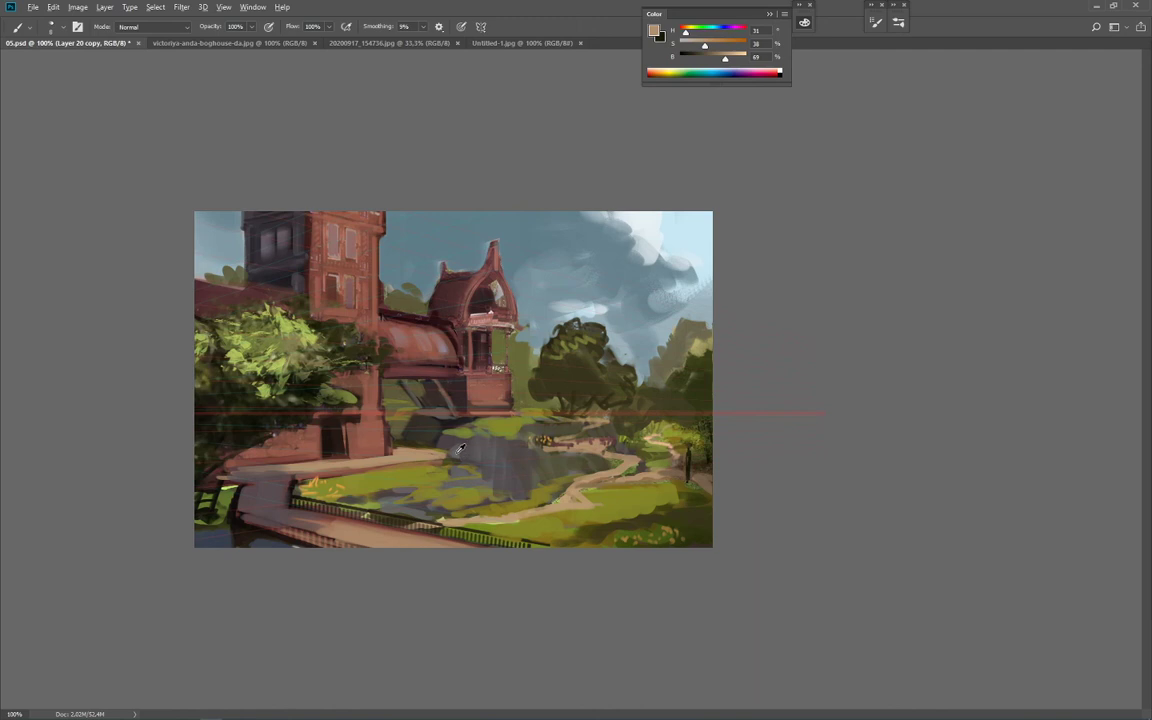
alt+click(411, 408)
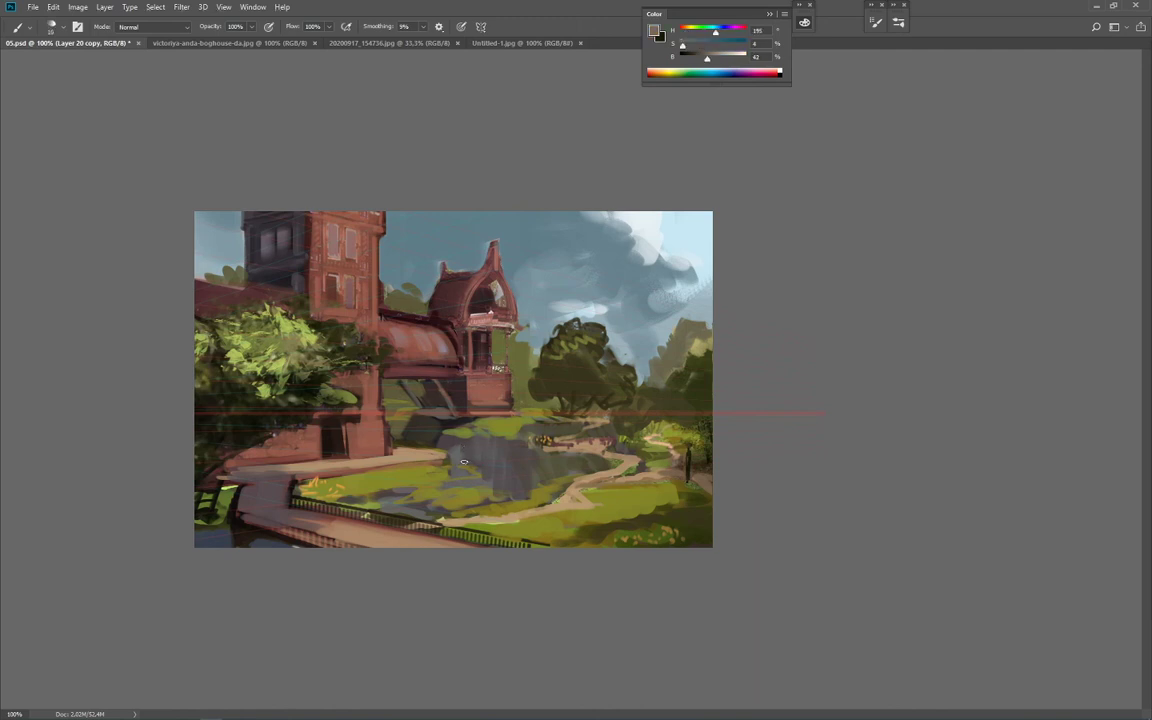
alt+click(451, 441)
drag(451, 446, 469, 474)
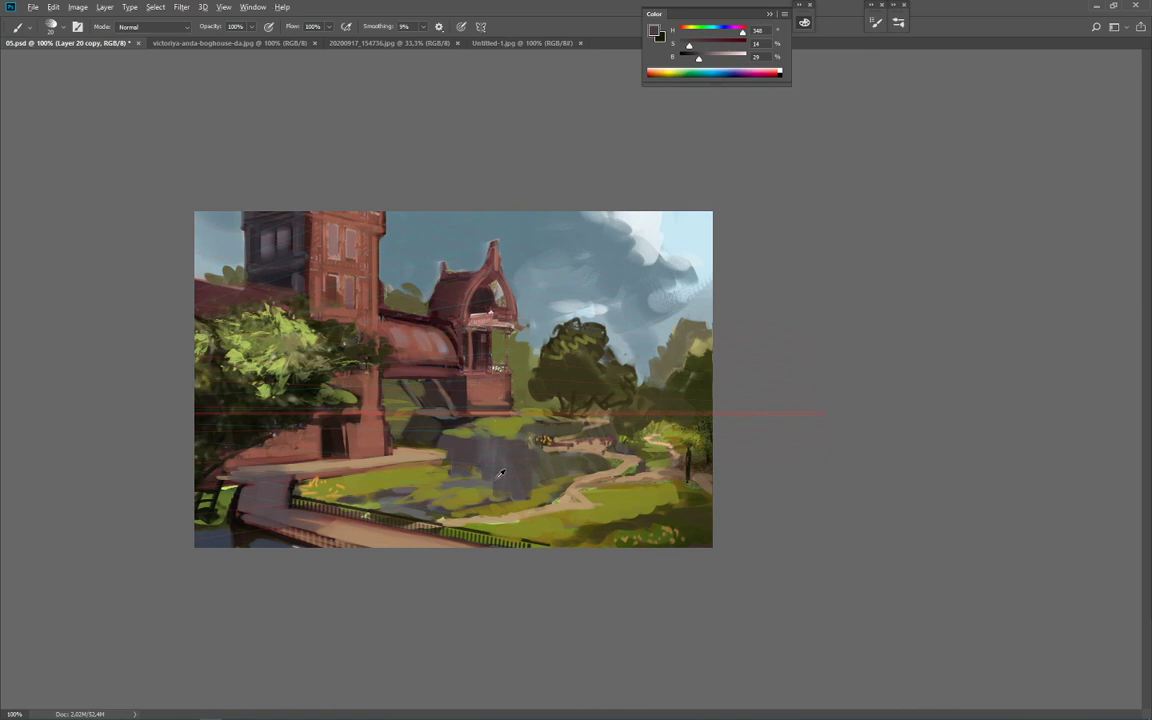
alt+click(448, 430)
mouse_move(507, 443)
mouse_down()
mouse_move(526, 497)
mouse_move(511, 493)
mouse_up()
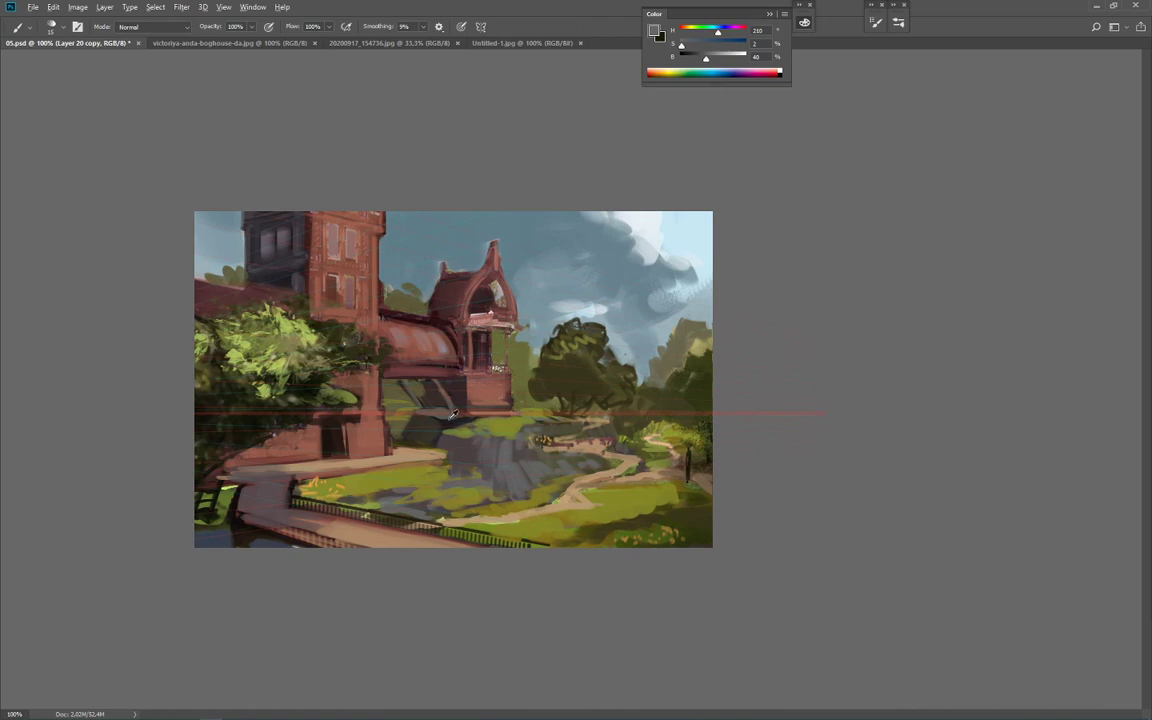
Step: Refine the boulder and grassy rock top below the connecting wing with sampled olive and dark brown tones
alt+click(410, 387)
alt+click(435, 376)
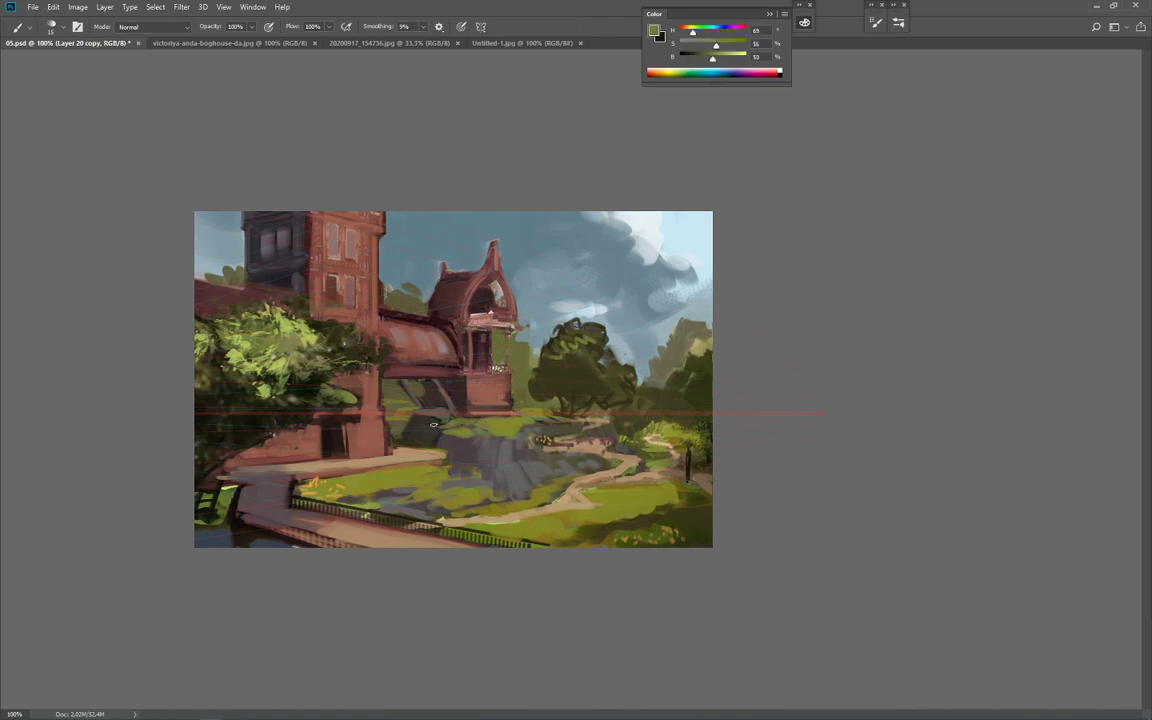
key(bracketleft)
alt+click(391, 391)
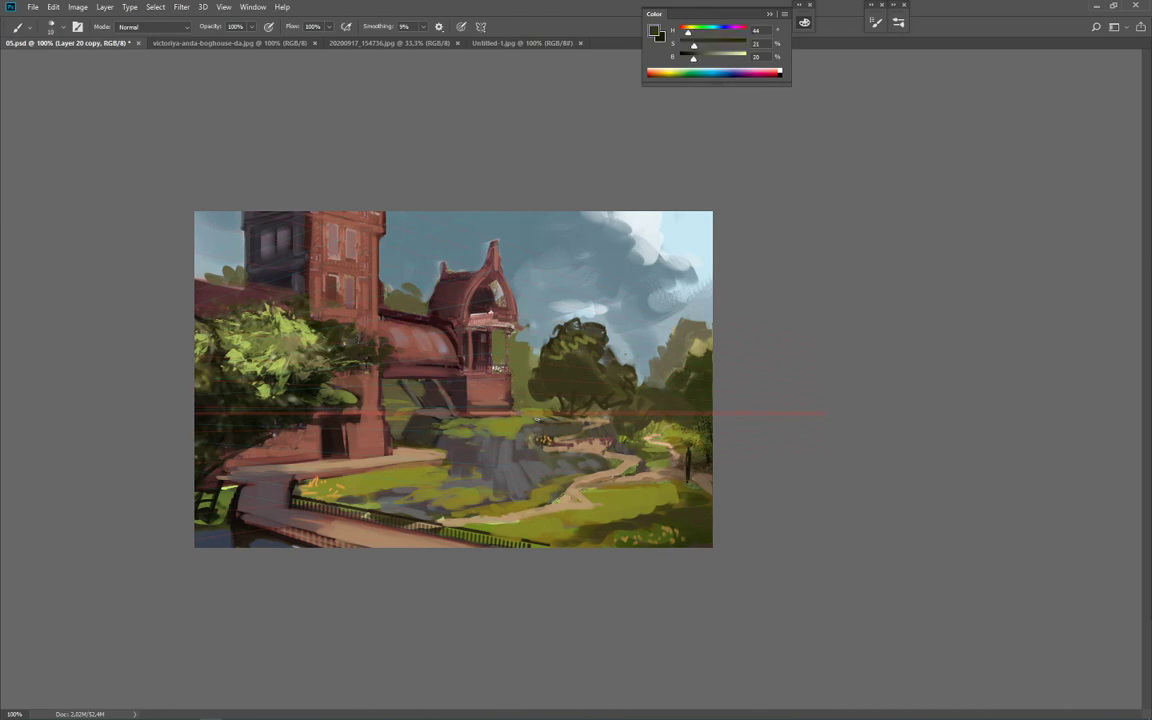
alt+click(507, 444)
key(bracketright)
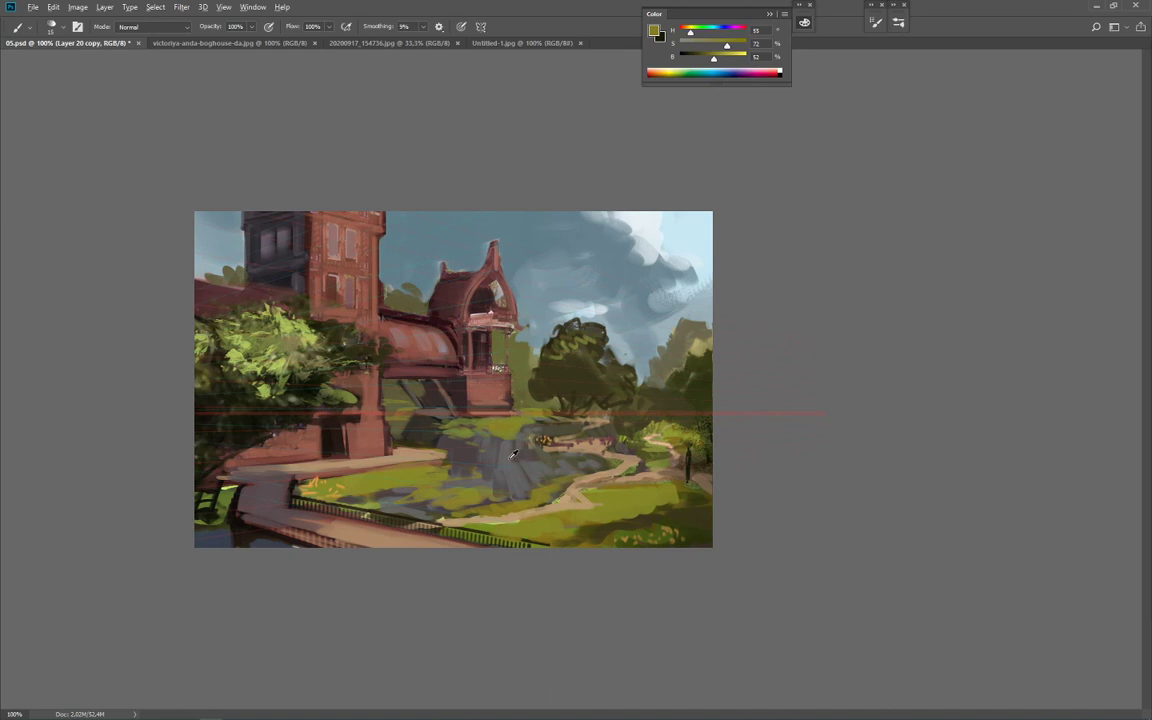
Step: Turn the sampled sky colour into a darker teal (S 31, B 44) and brush it over the grass at the pavilion's base
alt+click(532, 332)
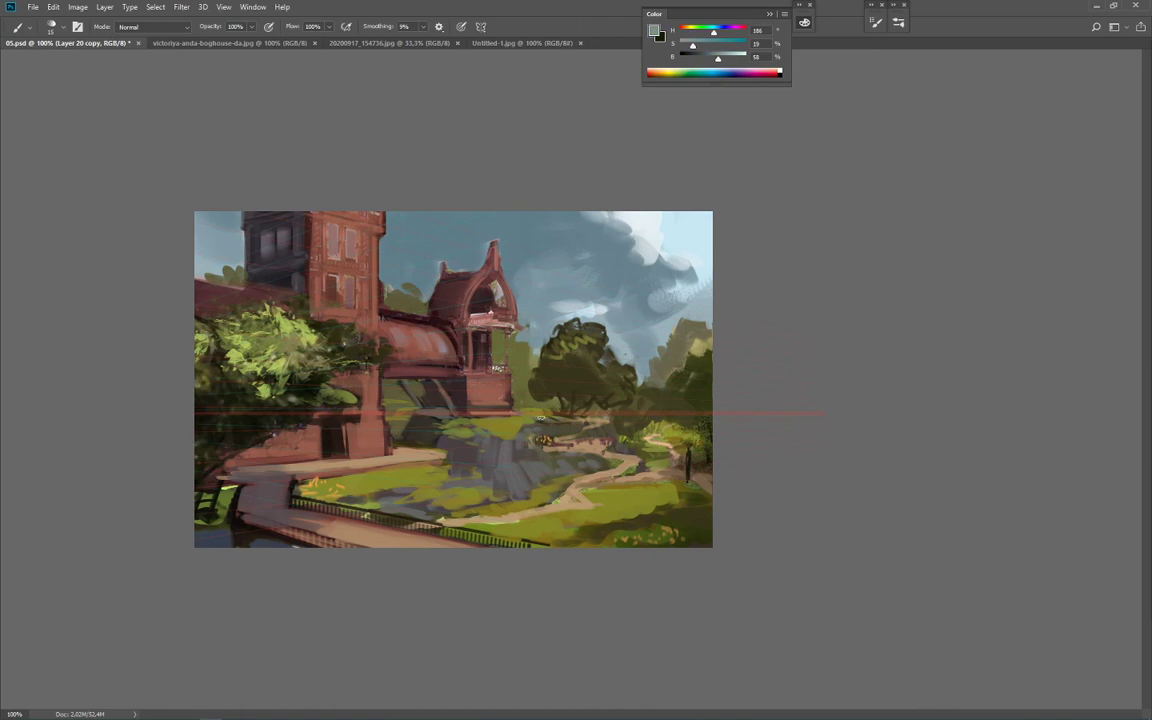
key(bracketleft)
key(bracketleft)
click(700, 45)
click(708, 59)
key(bracketright)
key(bracketright)
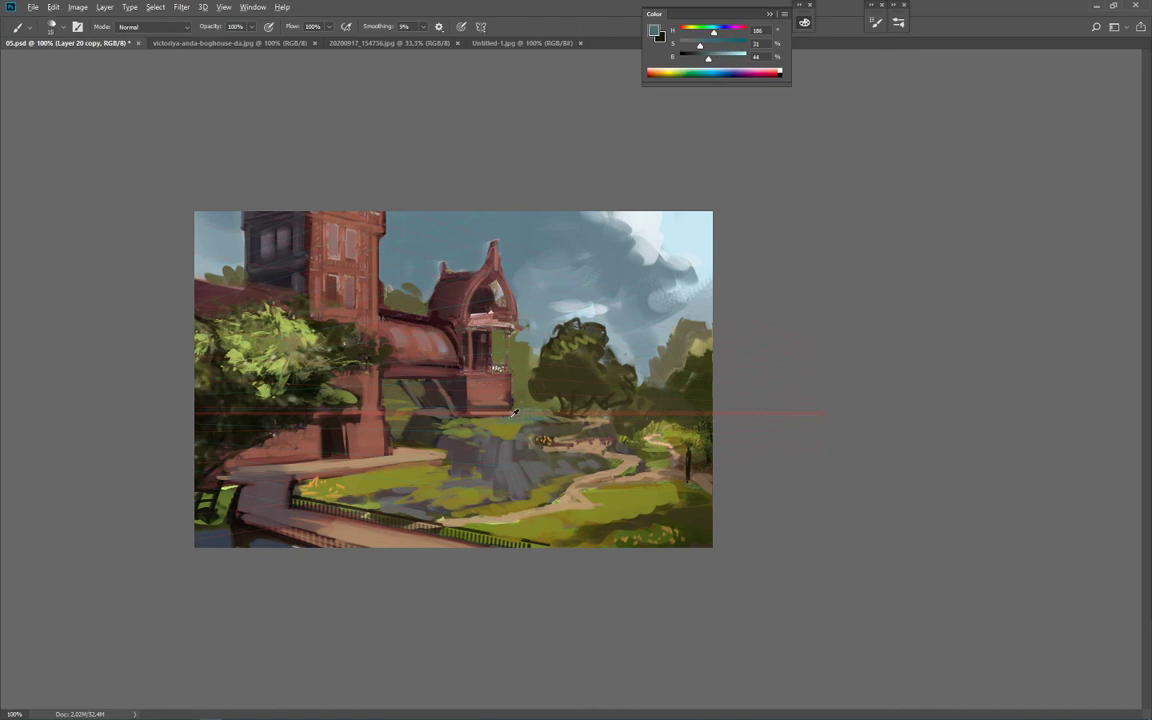
Step: Add muted green touches (H 120, S 26, B 56) by the pavilion's base and lighter ones (B 69) along the distant path
alt+click(523, 420)
drag(696, 34, 719, 62)
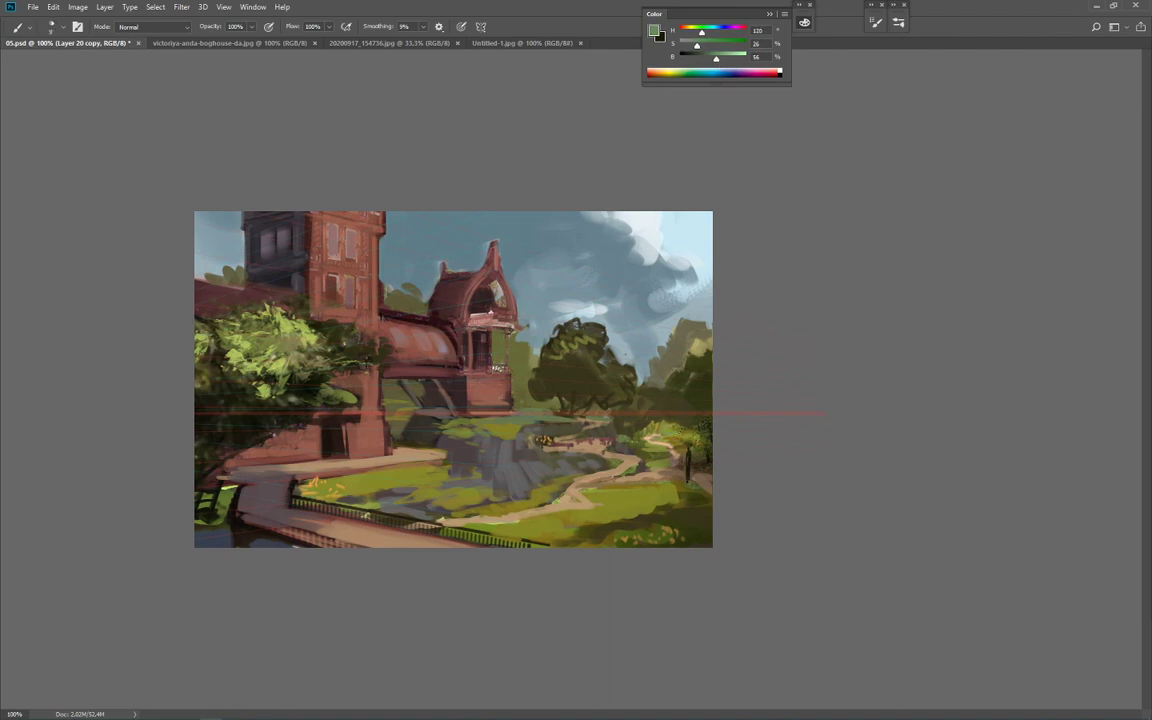
drag(730, 63, 724, 58)
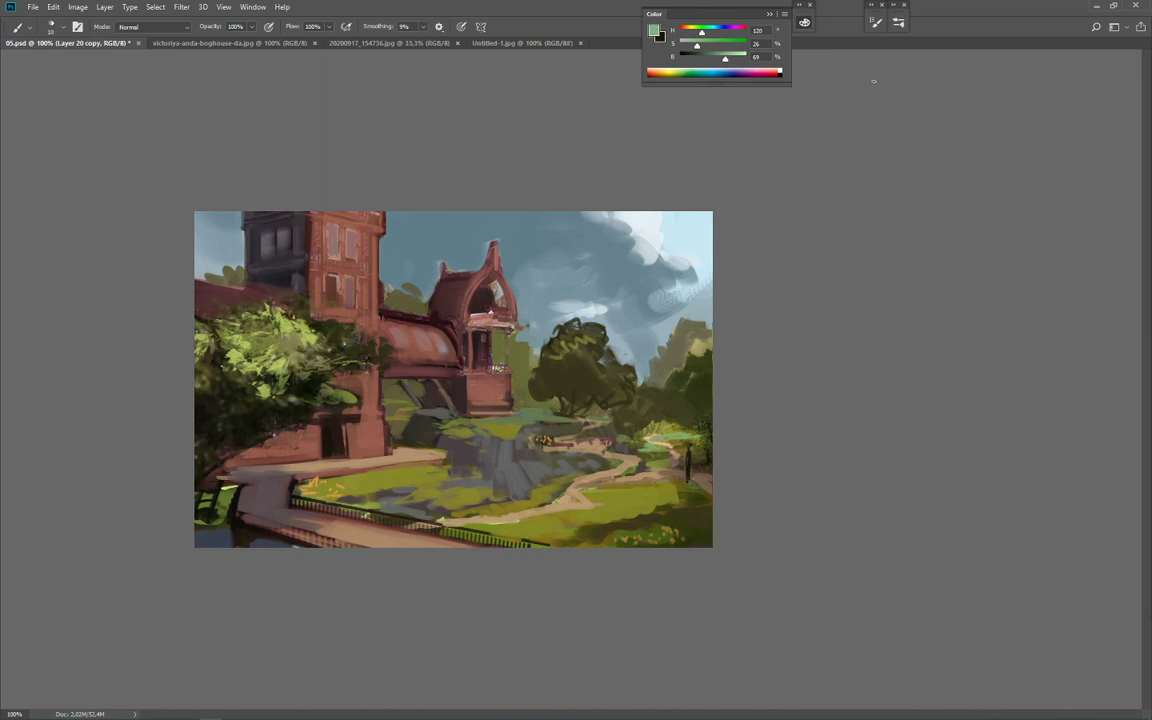
Step: Clean up the sunlit tower's outer edge above the connecting wing with sampled olive, sky blue and dark red
alt+click(394, 294)
key(bracketright)
key(bracketright)
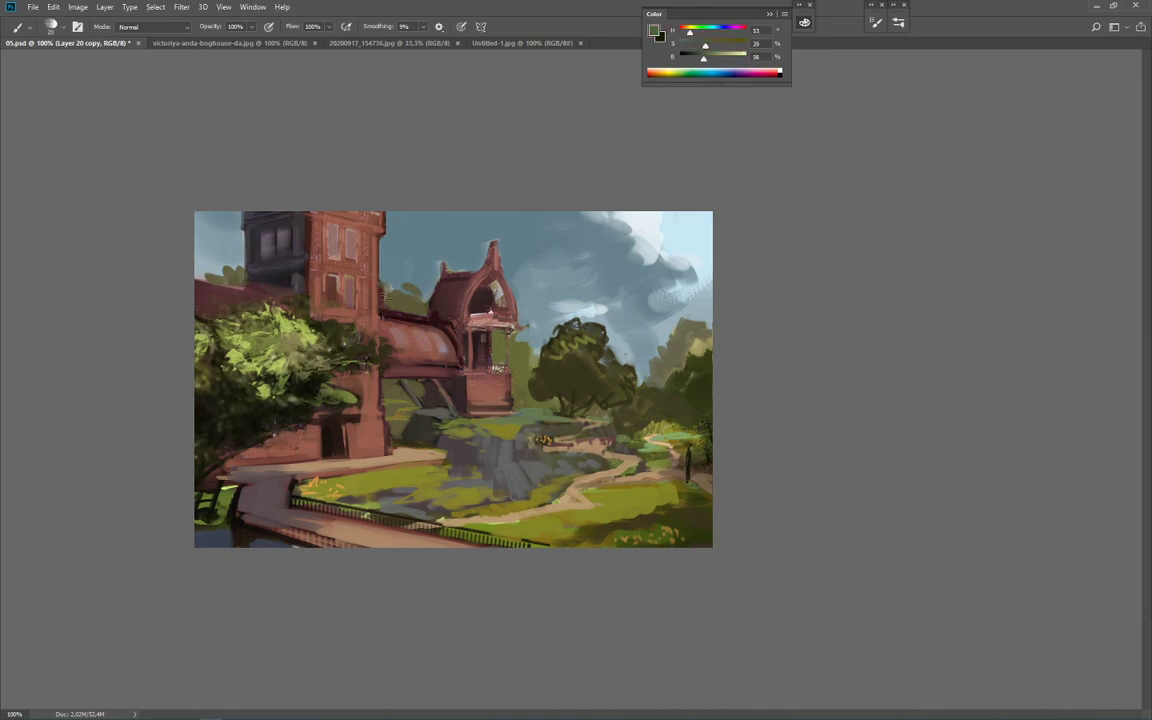
alt+click(393, 261)
alt+click(392, 312)
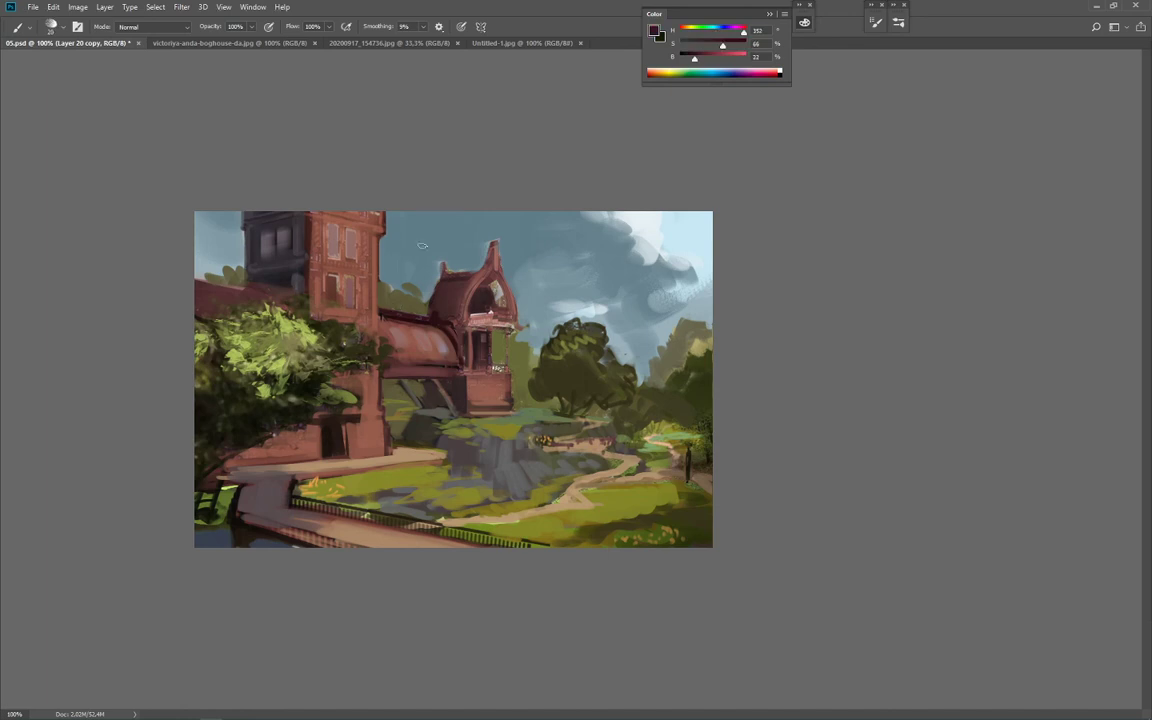
key(bracketleft)
drag(378, 244, 379, 315)
Step: Brush sampled brick red over the dark roof on the far side of the tower, above the foreground tree
alt+click(313, 275)
drag(193, 287, 240, 296)
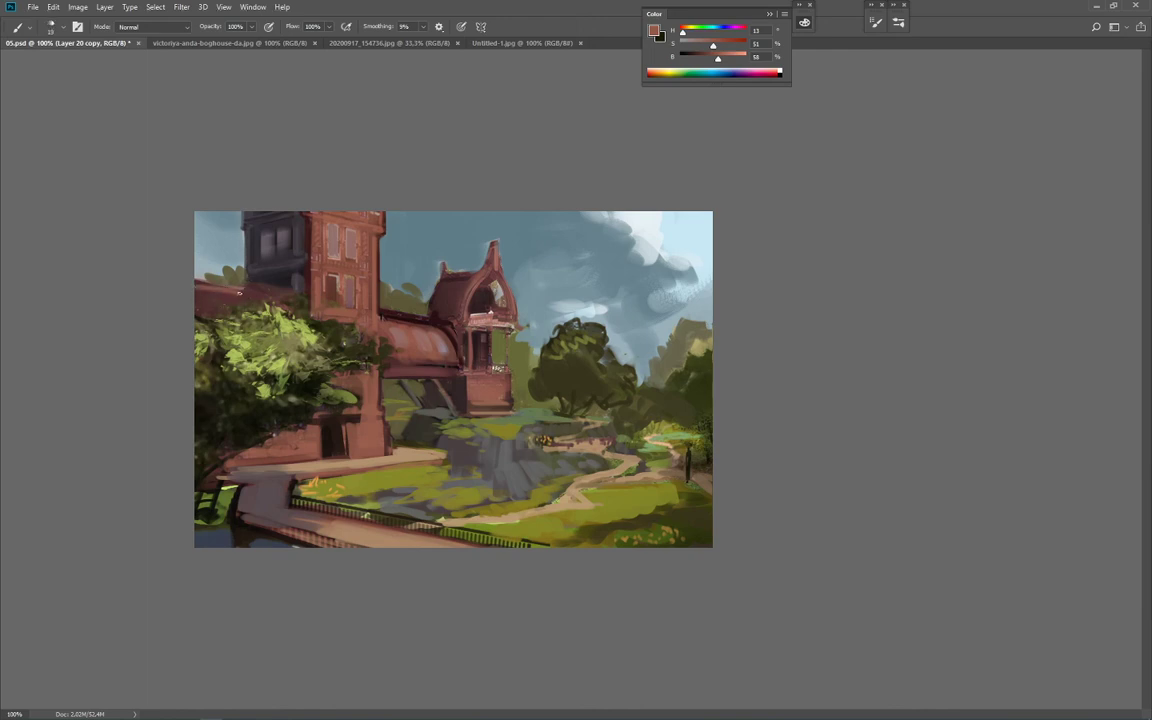
key(bracketright)
key(bracketright)
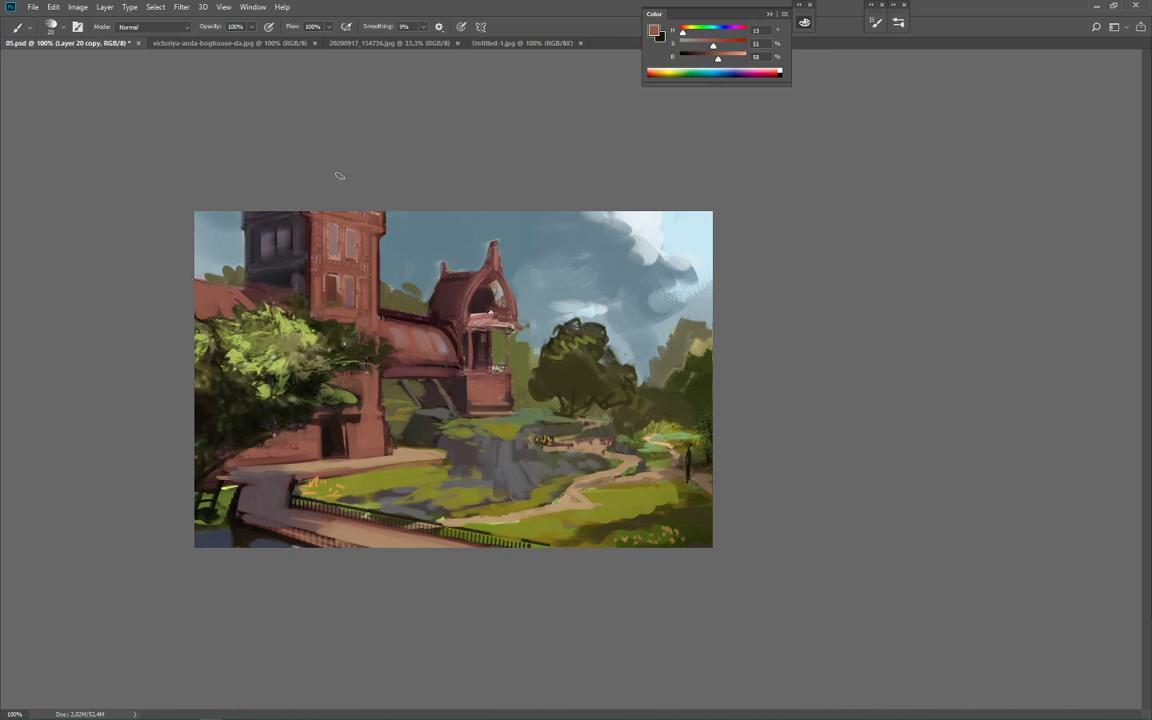
Step: Define the pavilion's arched opening and the ledge beneath it with sampled pink, dark brown and red
alt+click(490, 318)
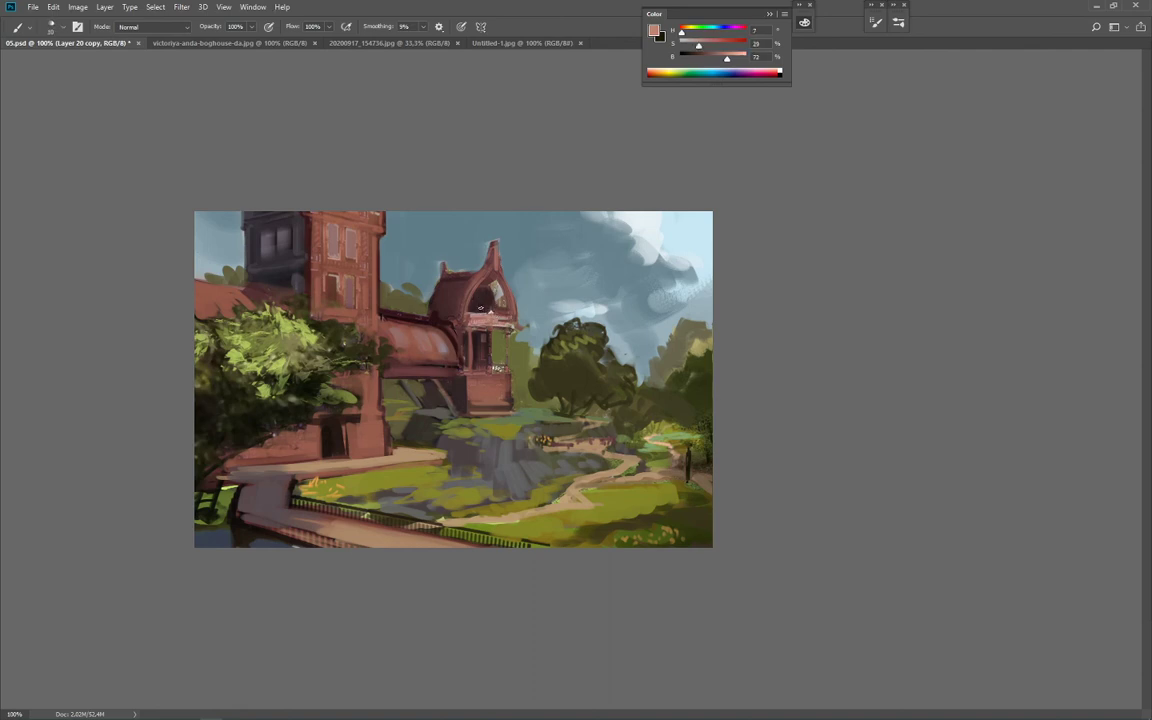
alt+click(490, 312)
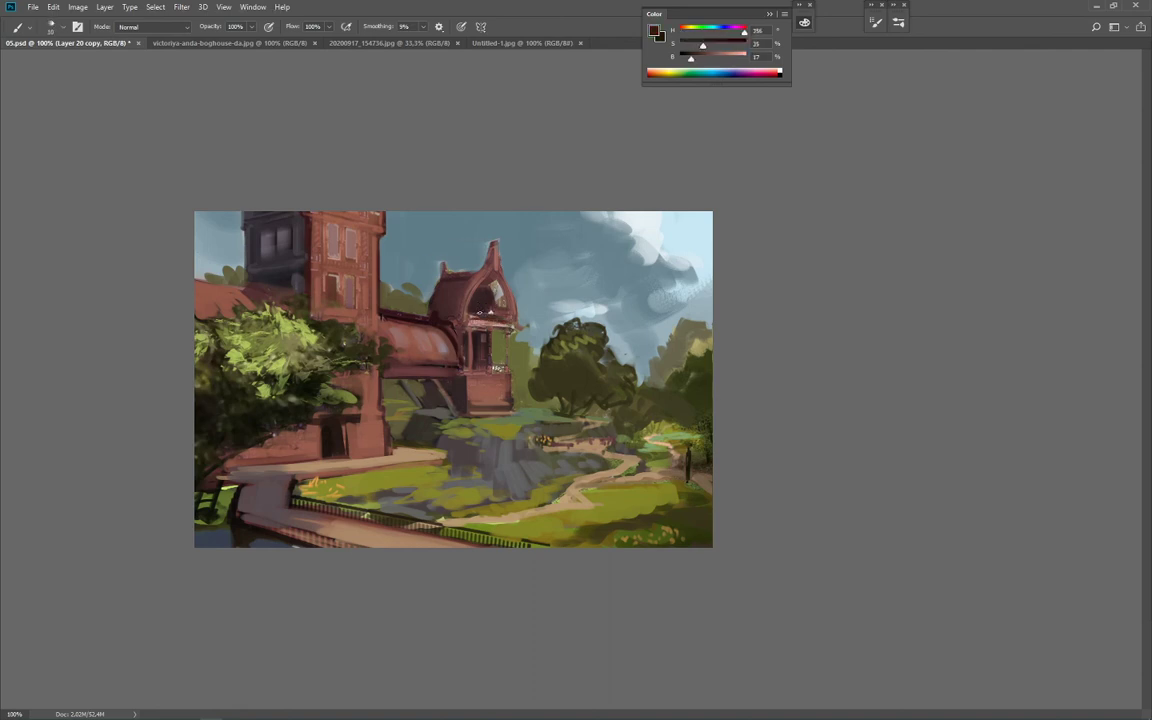
alt+click(436, 287)
drag(493, 316, 476, 320)
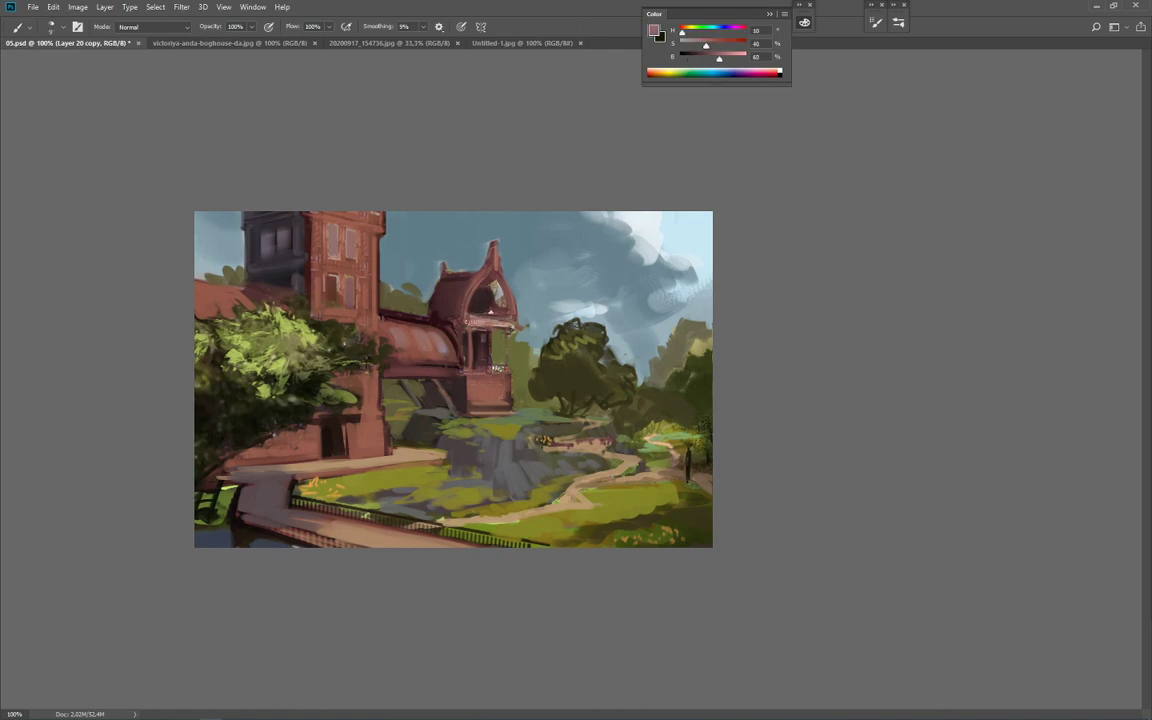
Step: Lighten the lower part of the roof above the foreground tree with sampled warm pinkish red
alt+click(438, 289)
key(])
drag(200, 307, 231, 301)
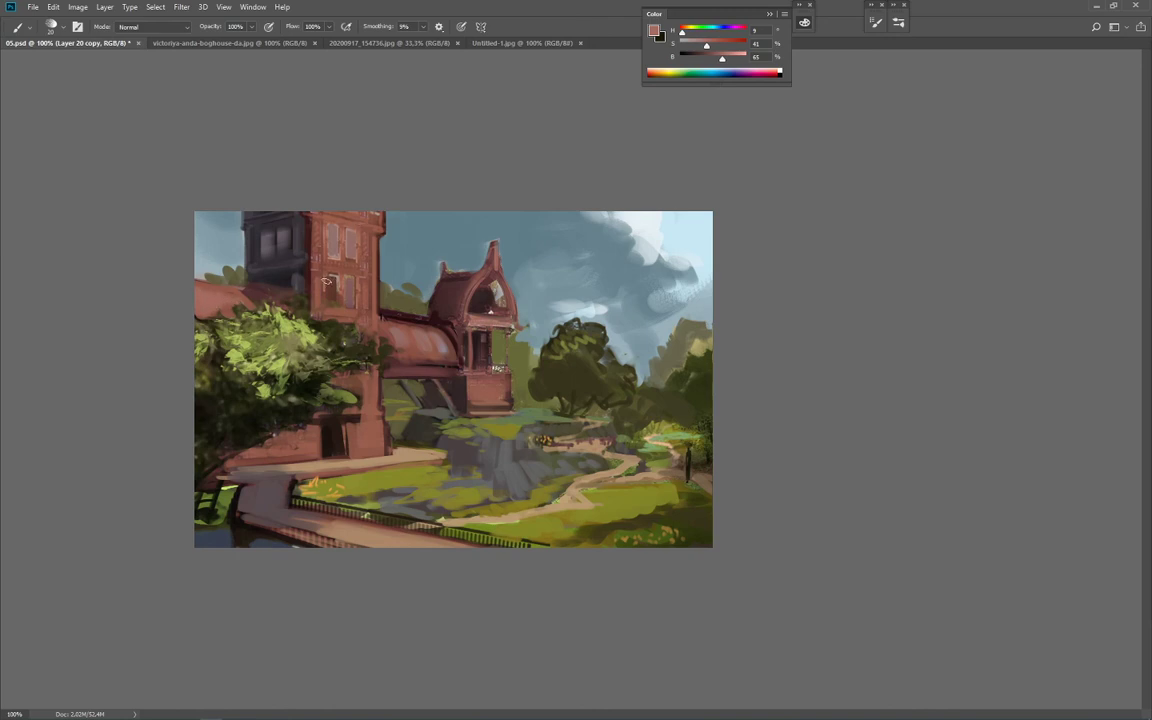
Step: Trim the foliage behind the low roof with sampled sky grey, undo the dark edge stroke and resample the roof's red
alt+click(205, 262)
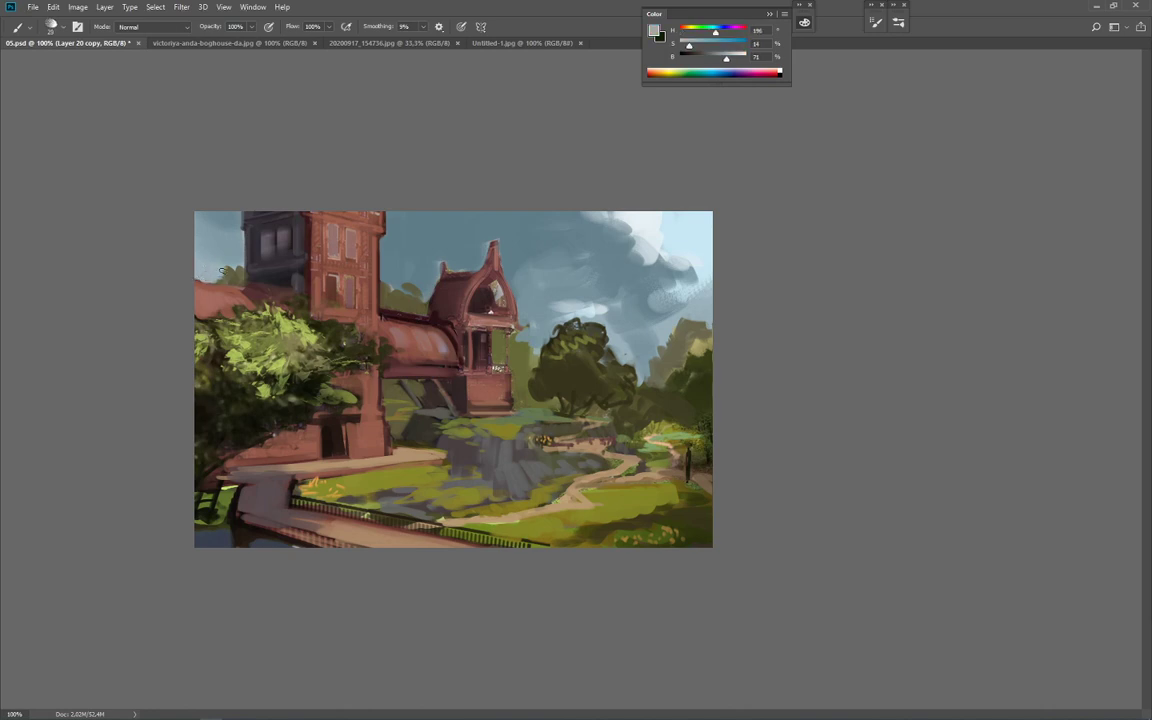
alt+click(241, 287)
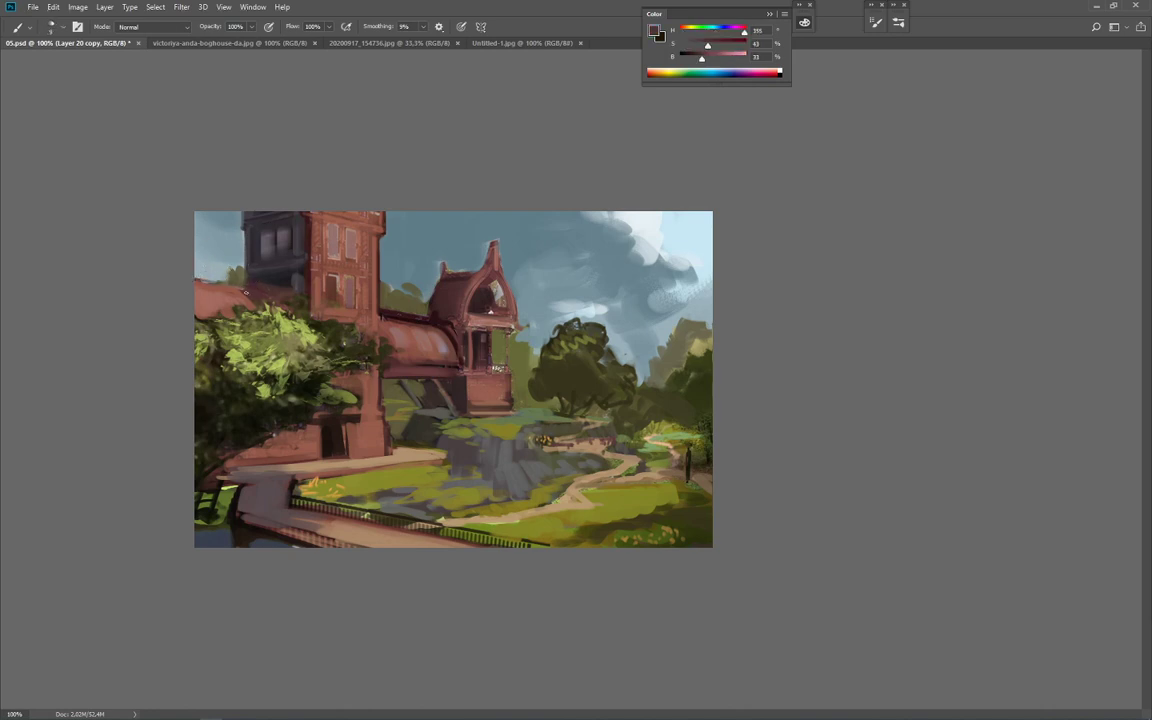
drag(202, 283, 237, 288)
key(ctrl+z)
alt+click(234, 292)
key(])
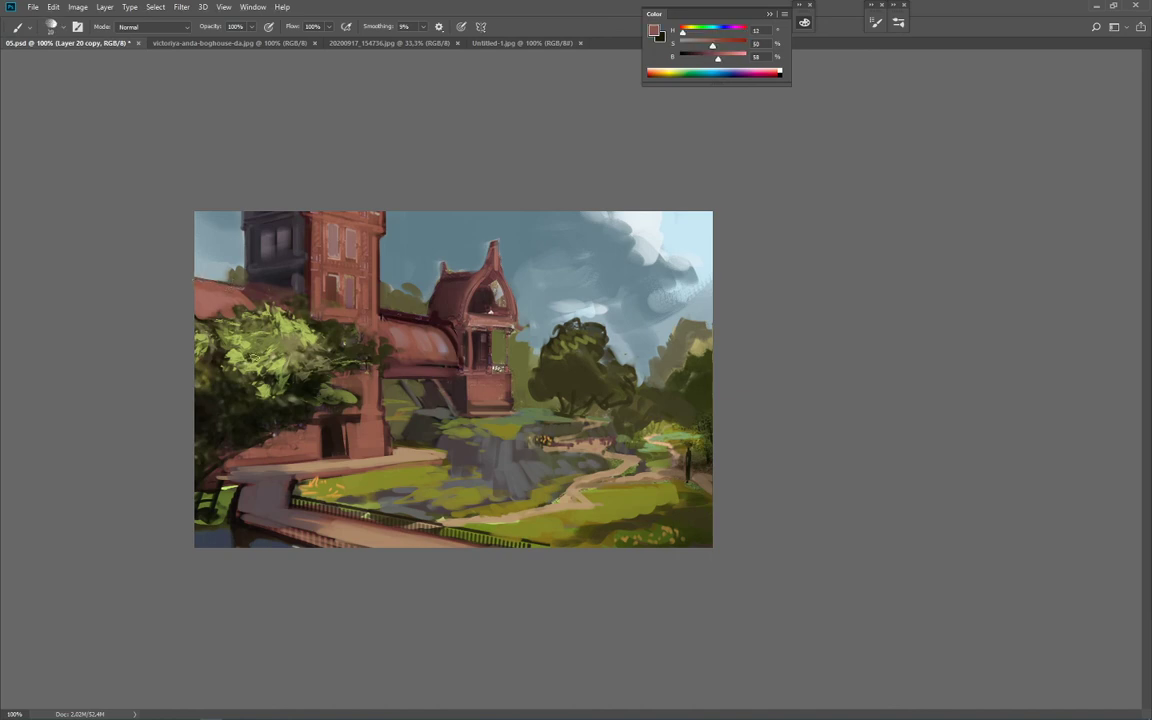
Step: Outline the low roof's upper edge with a thin sampled dark red line running down to the tower
key(shift)
alt+click(203, 276)
drag(198, 276, 240, 289)
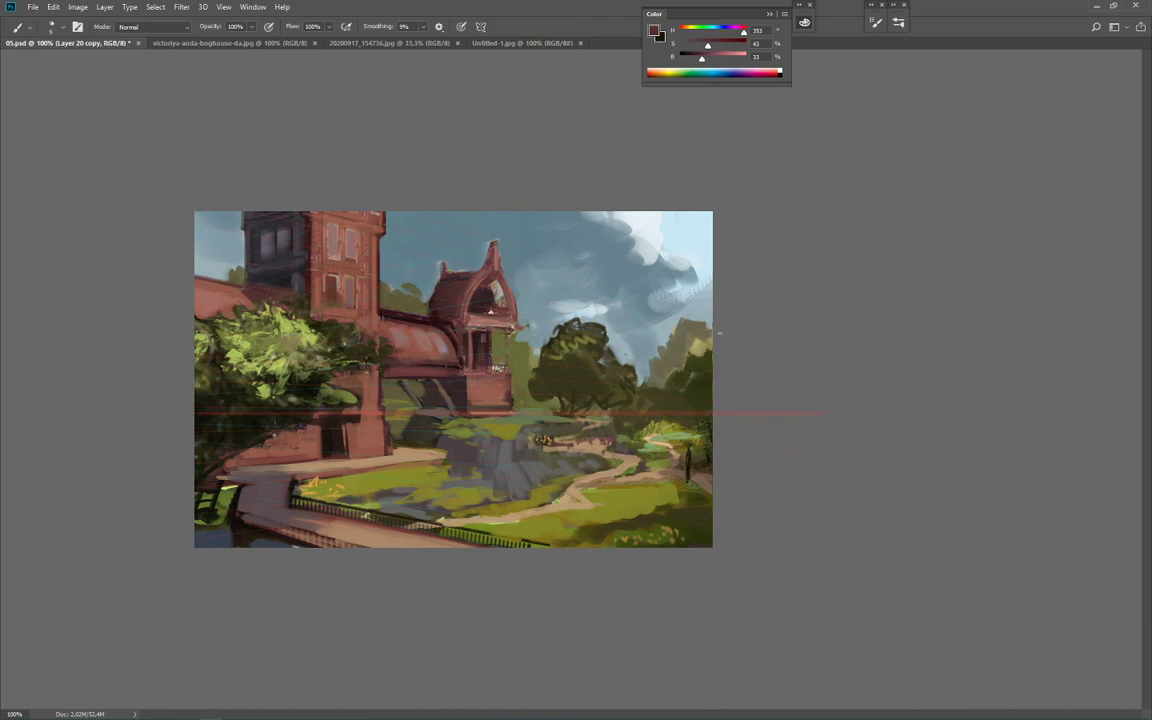
Step: Enclose the low roof, the sky strip above it and the treetop below in a polygonal lasso selection
key(l)
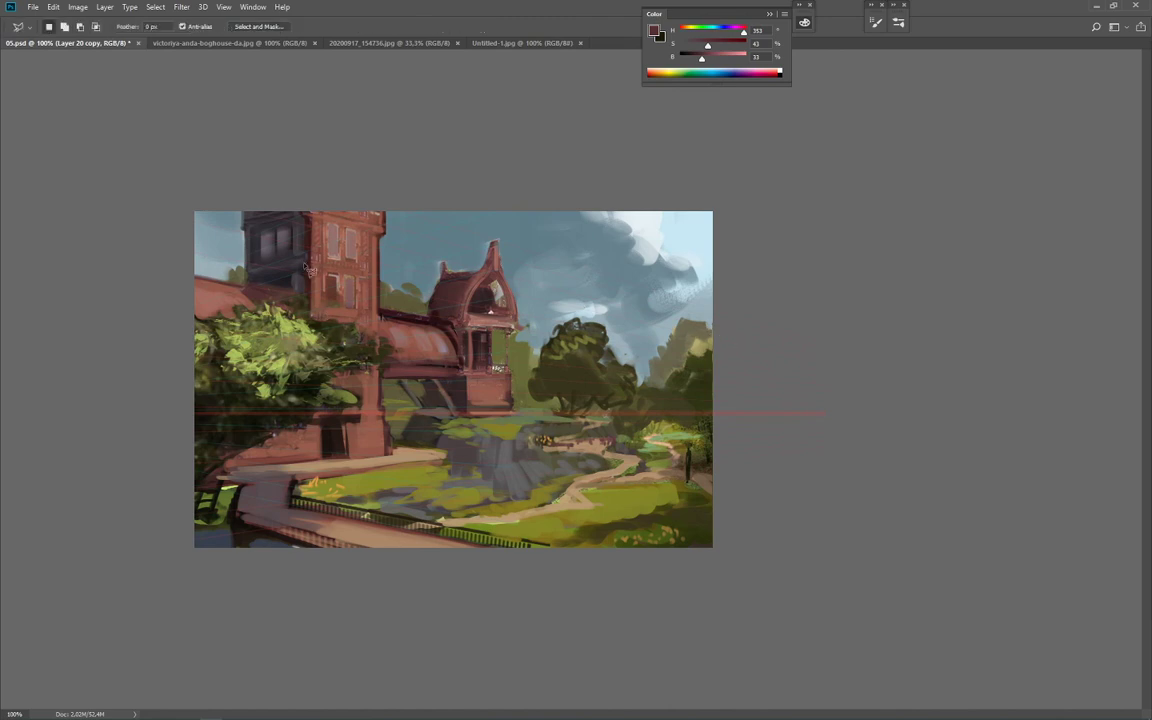
click(178, 262)
click(246, 259)
click(248, 283)
click(283, 307)
click(288, 331)
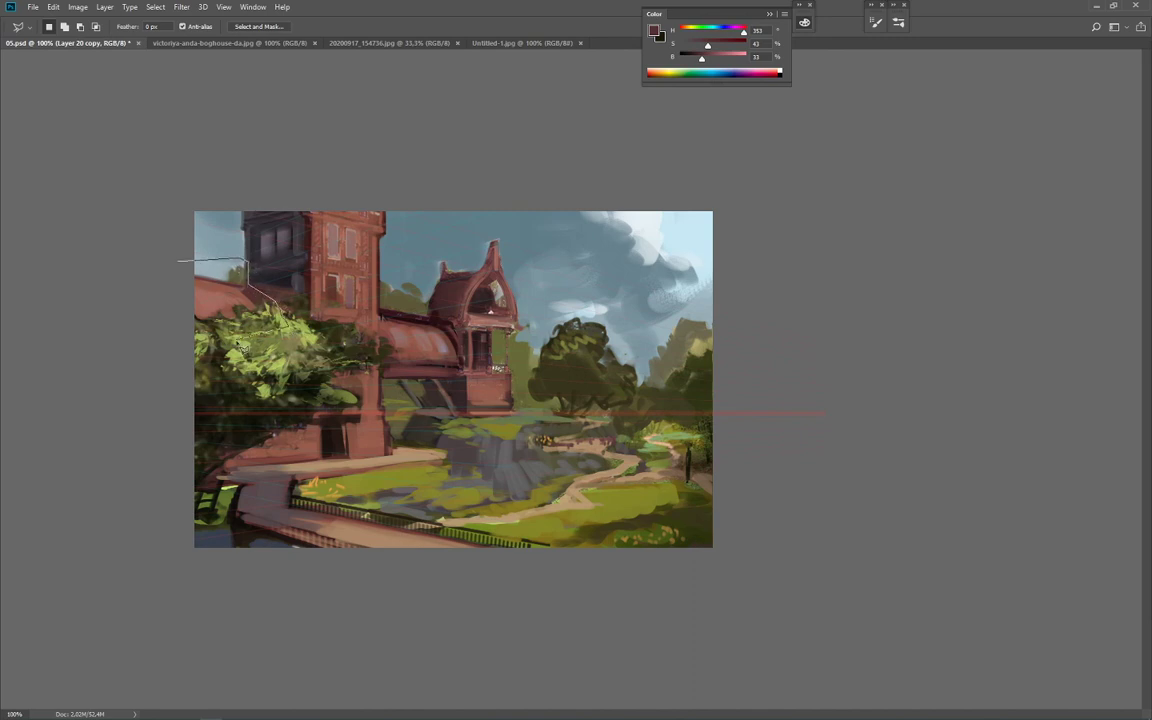
double_click(180, 350)
shift+click(176, 259)
click(176, 340)
double_click(240, 340)
Step: Copy the selected roof area to a new layer and transform it upward with a slight vertical skew
key(ctrl+j)
key(ctrl+t)
drag(196, 330, 255, 300)
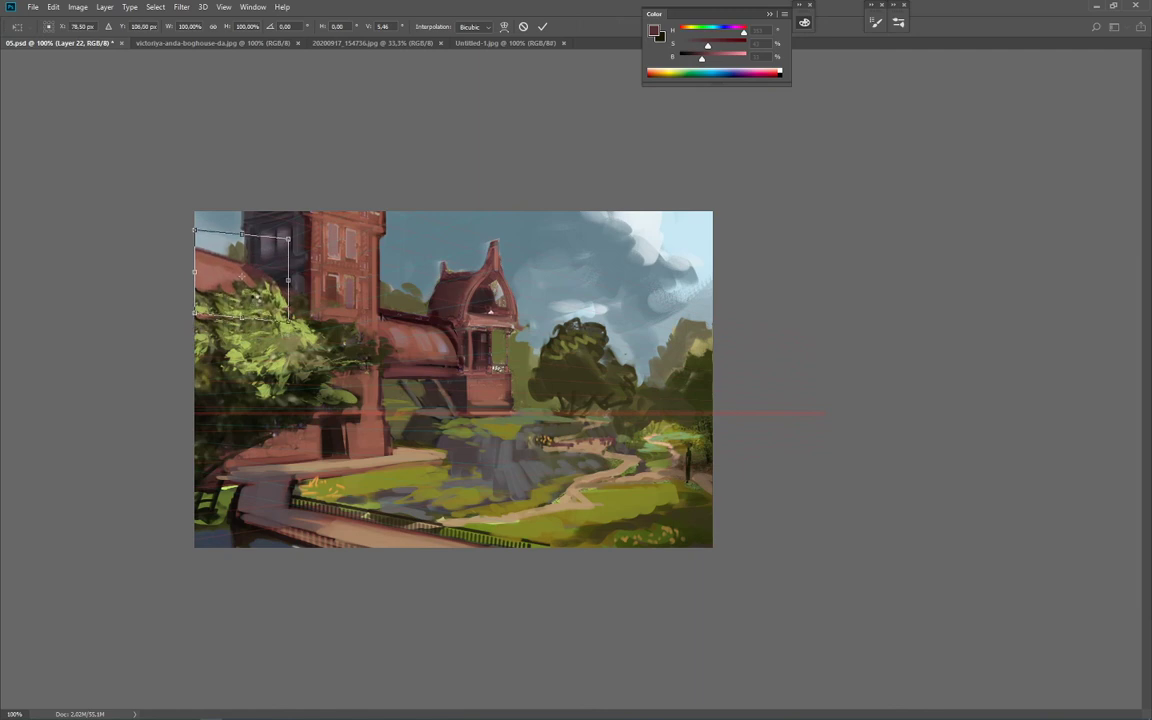
drag(172, 267, 292, 284)
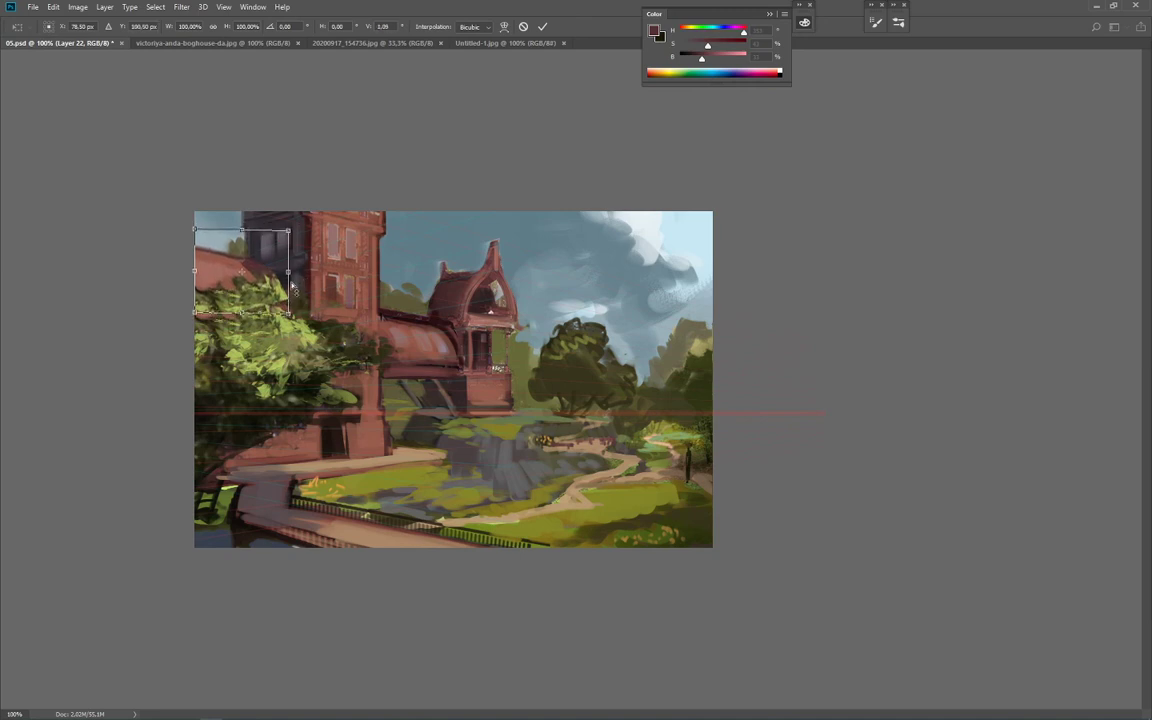
key(Return)
Step: Paint the raised roof's curved, shaded end where it meets the tower with sampled reds and dark maroon
key(b)
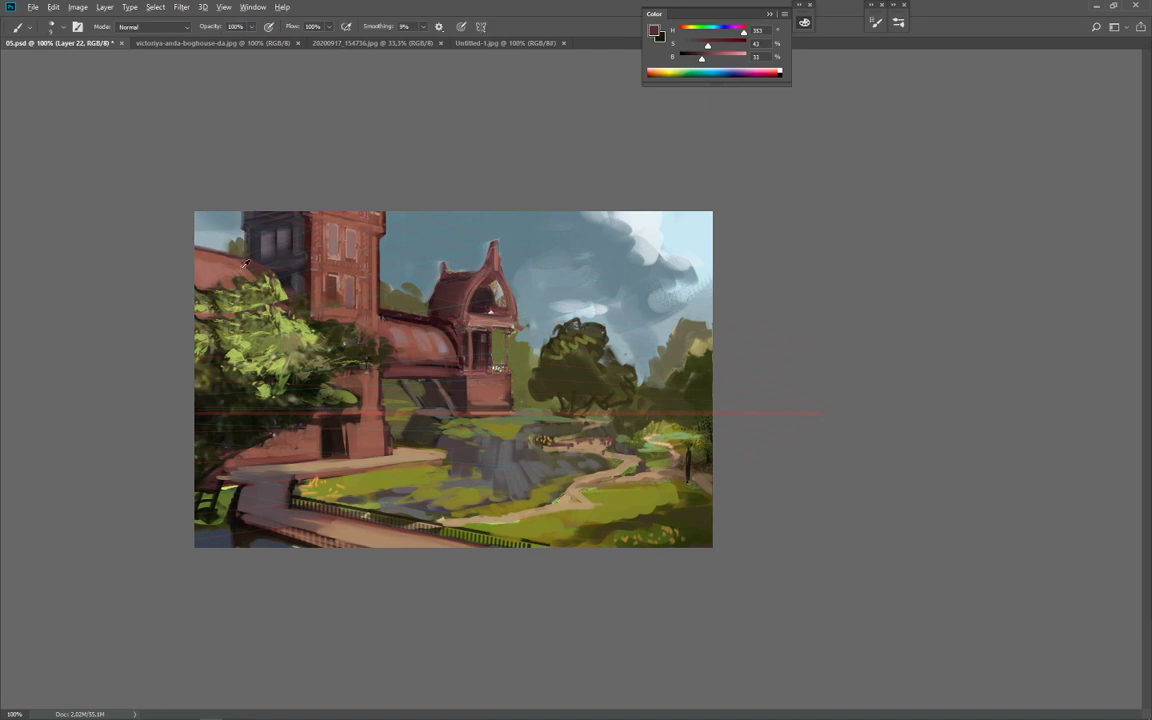
alt+click(243, 265)
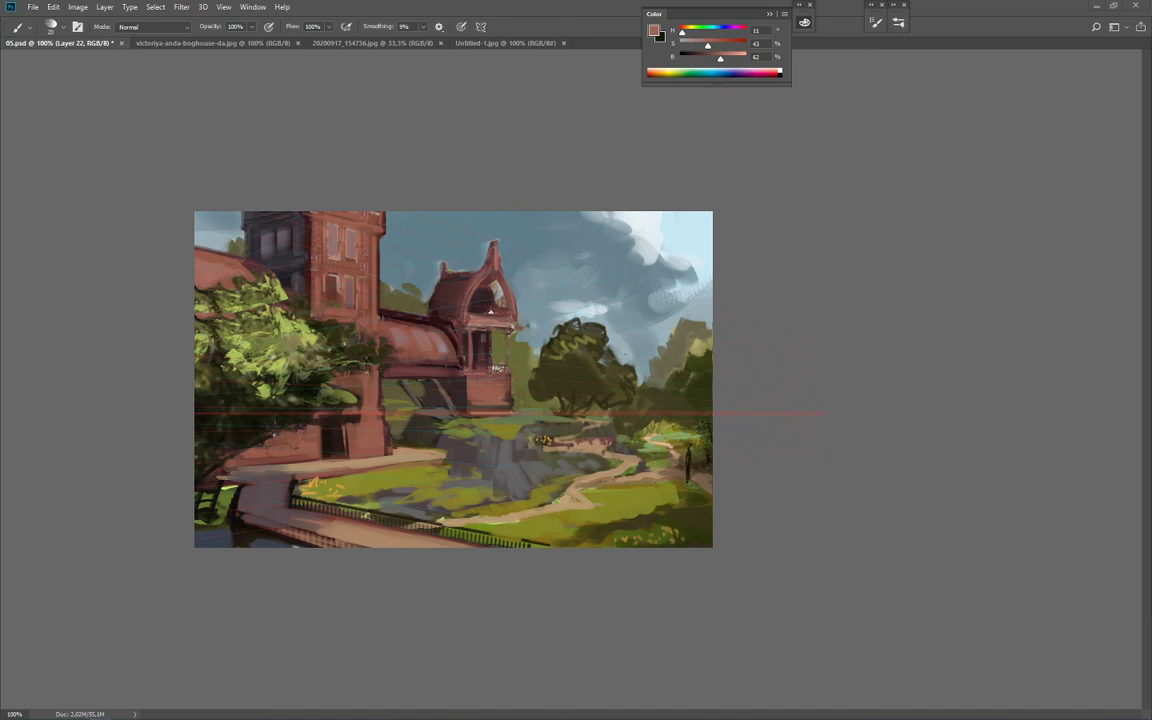
alt+click(273, 258)
mouse_move(283, 270)
mouse_down()
mouse_move(288, 298)
mouse_move(301, 283)
mouse_move(280, 298)
mouse_move(265, 284)
mouse_move(272, 304)
mouse_up()
alt+click(259, 269)
alt+click(255, 266)
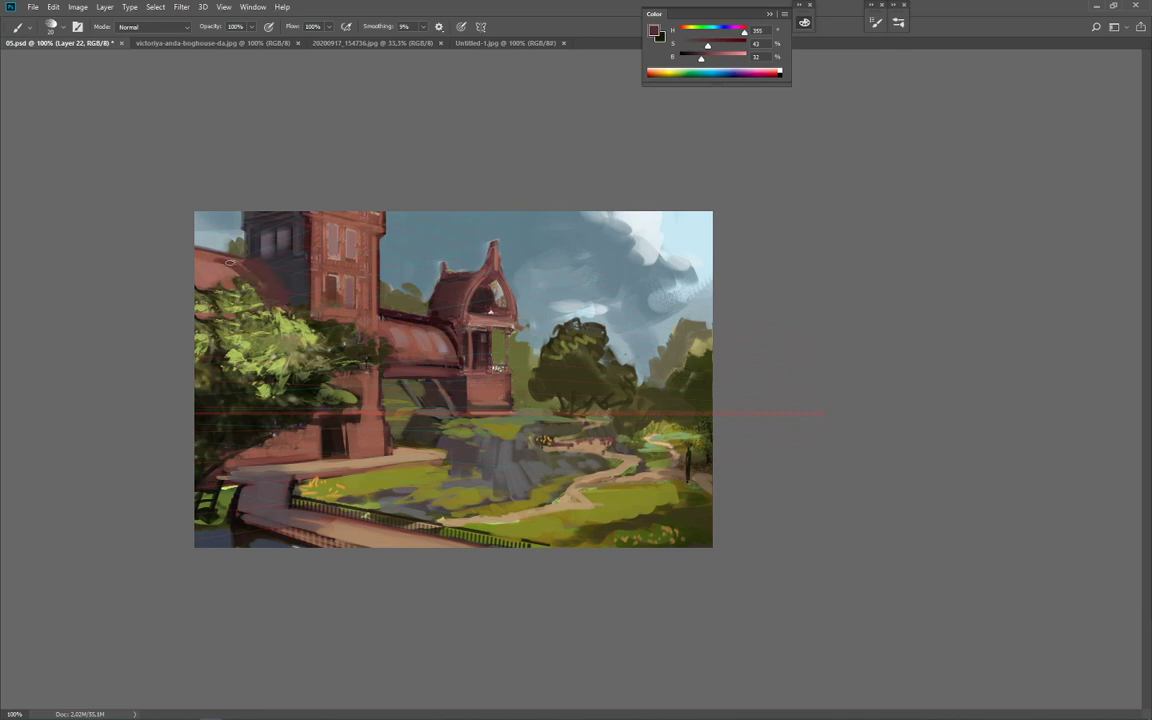
drag(215, 258, 251, 274)
Step: Refine the raised roof's lit surface and its shadow edge beside the tower with sampled dark greys and reds
alt+click(261, 235)
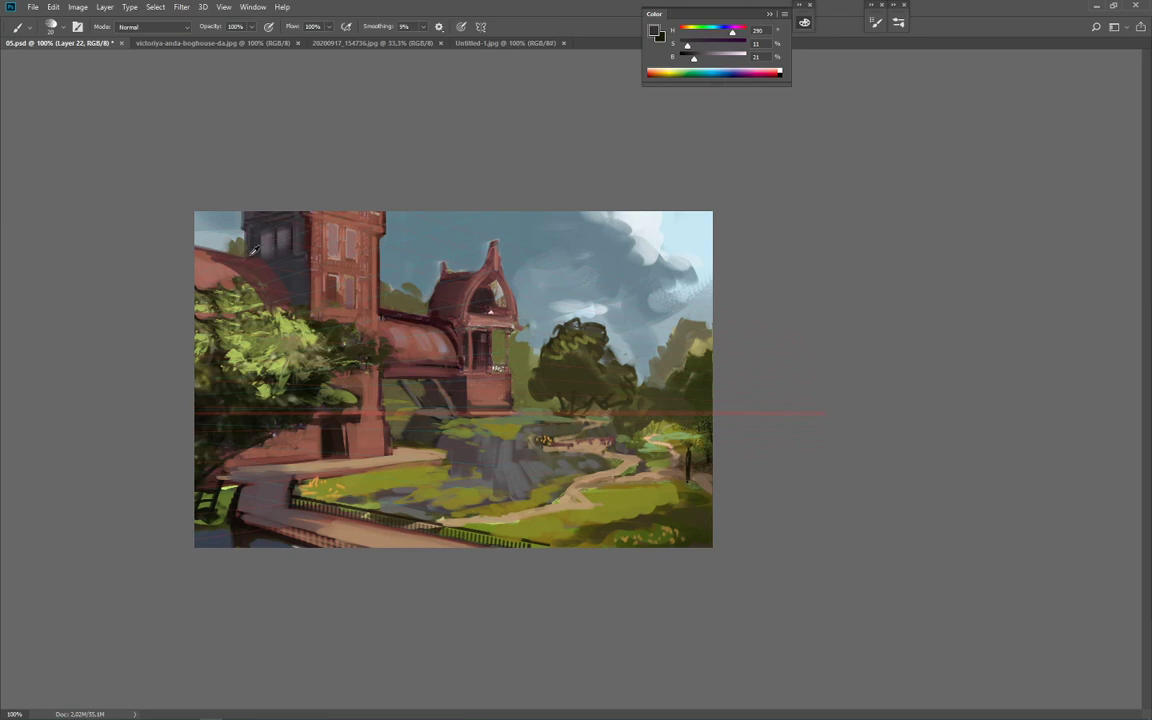
alt+click(230, 227)
alt+click(244, 243)
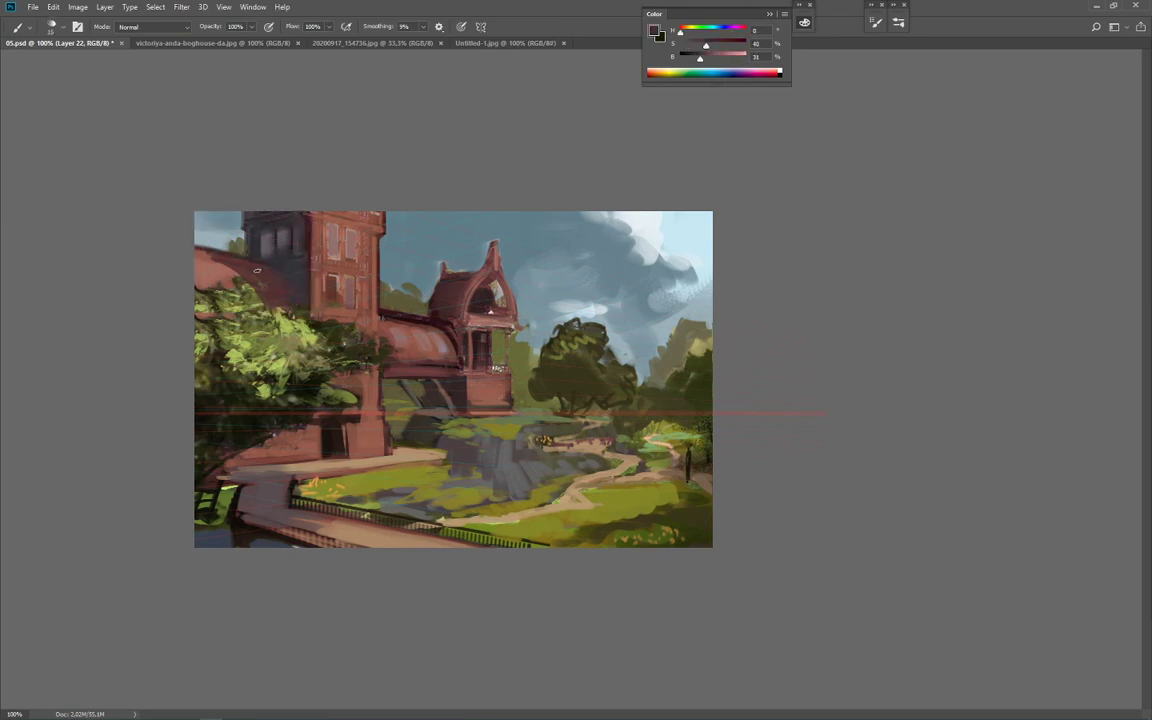
alt+click(212, 243)
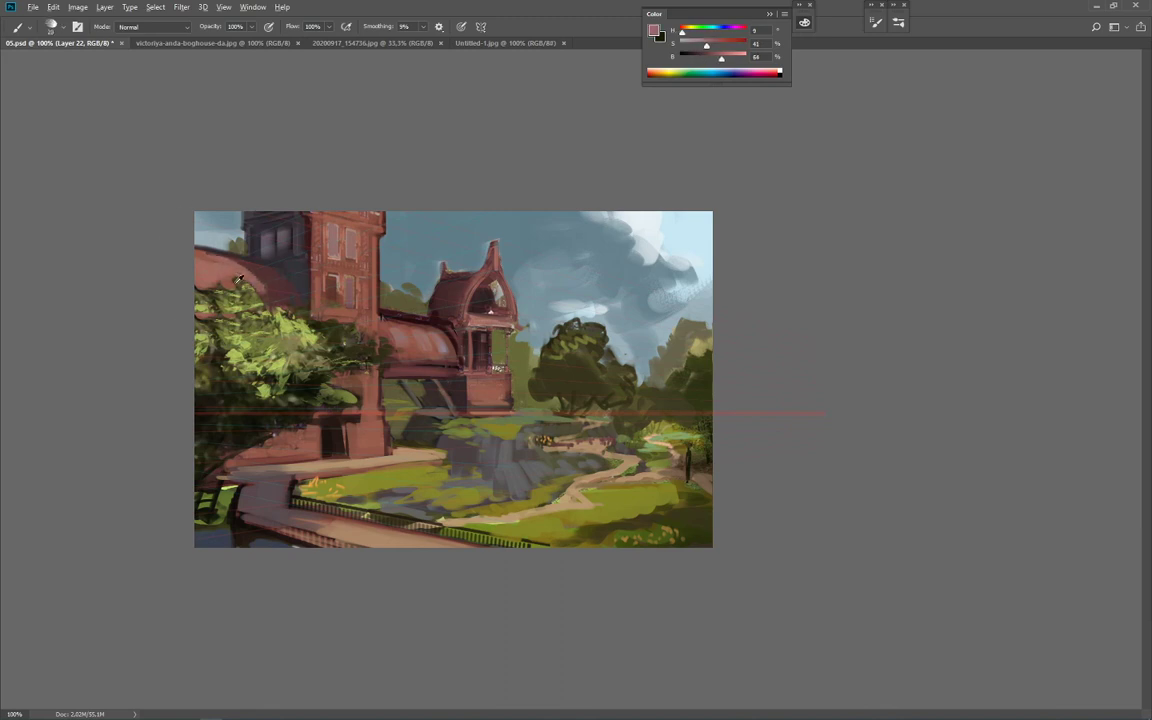
alt+click(214, 251)
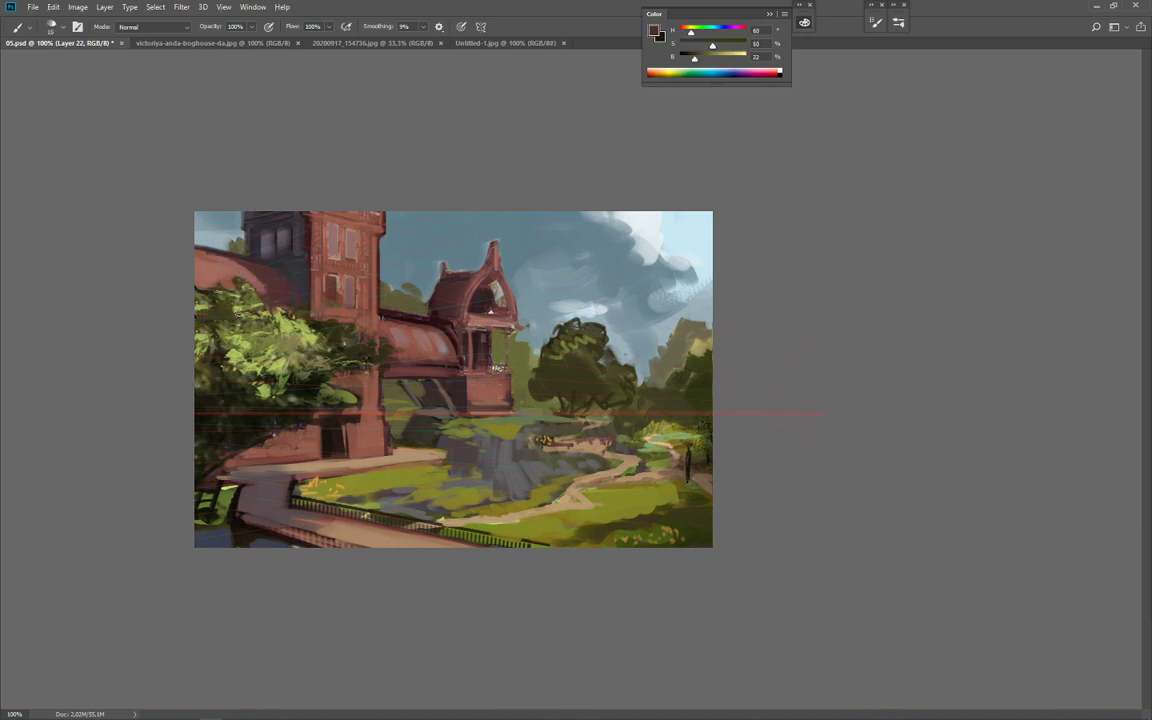
alt+click(183, 248)
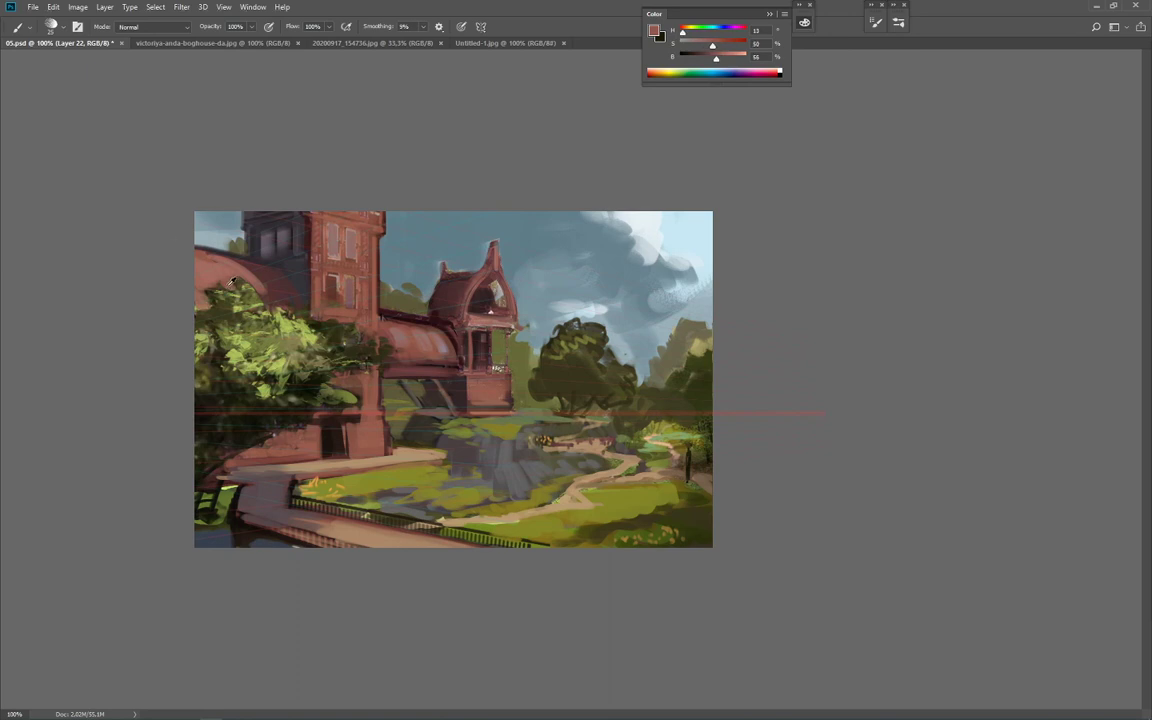
Step: Repaint the raised roof's lower surface above the foreground tree with soft sampled reds, covering the old foliage edge
mouse_move(222, 287)
mouse_down()
mouse_move(206, 298)
mouse_move(254, 298)
mouse_move(217, 280)
mouse_up()
alt+click(216, 280)
alt+click(234, 264)
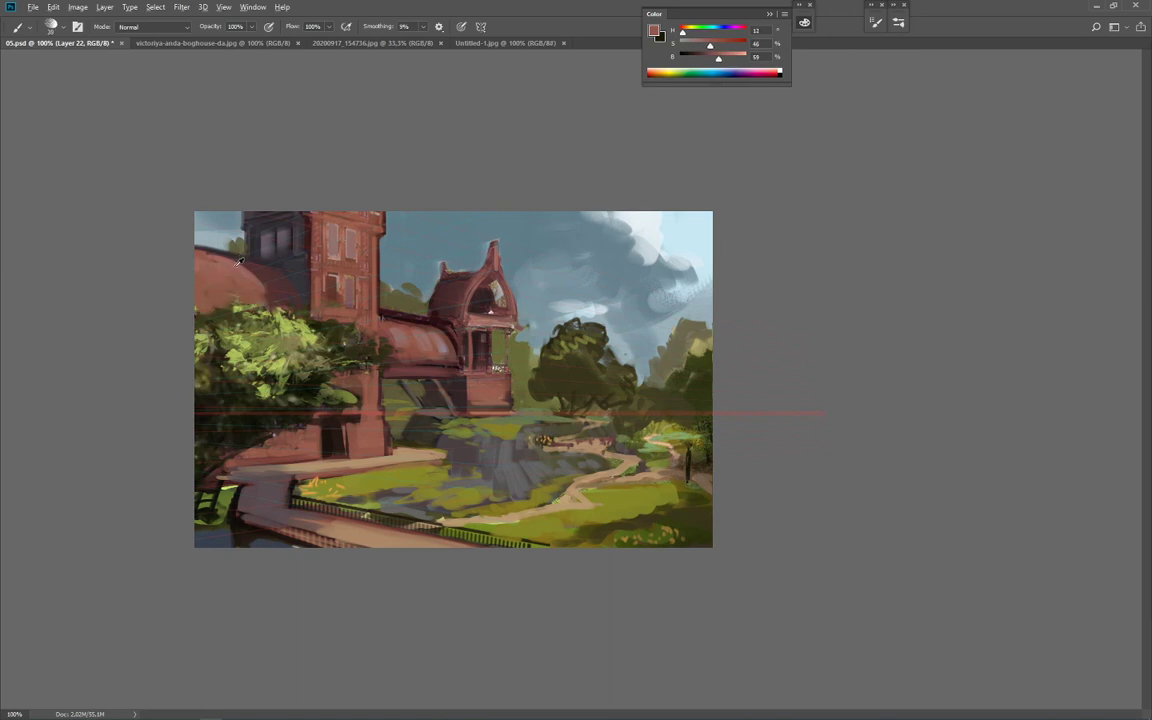
alt+click(201, 256)
key(bracketright)
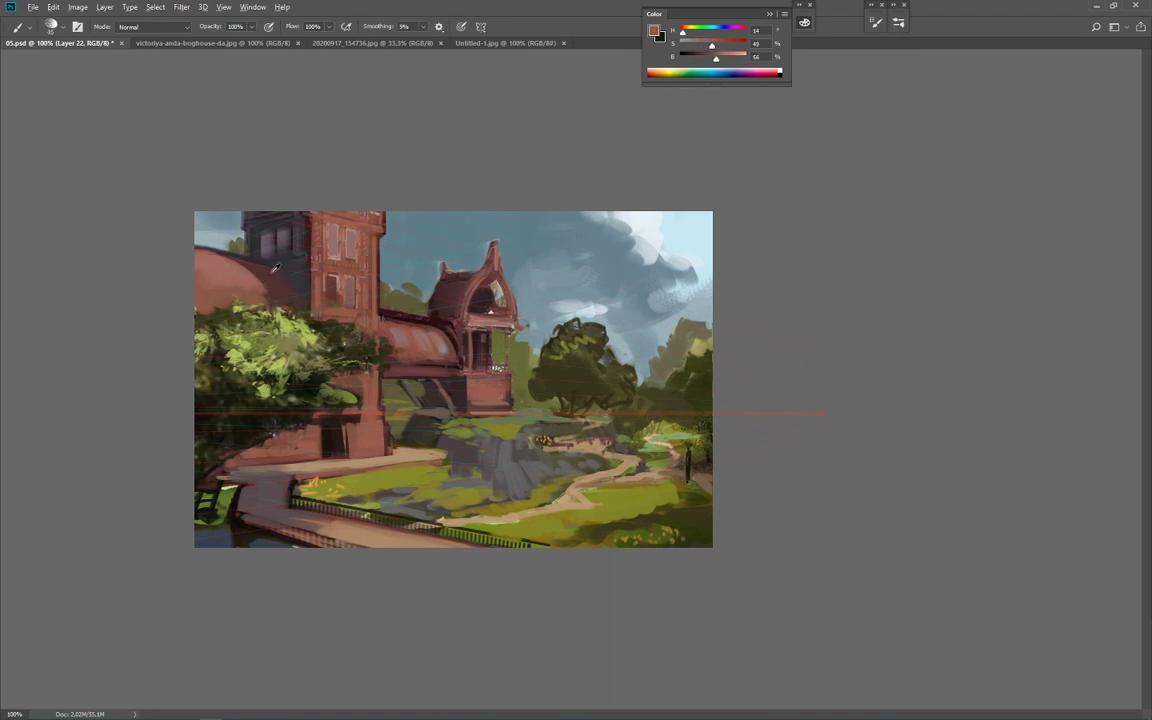
Step: Paint the foreground tree's new upper edge and outer leaf clusters over the building with sampled dark olive and light green
alt+click(191, 296)
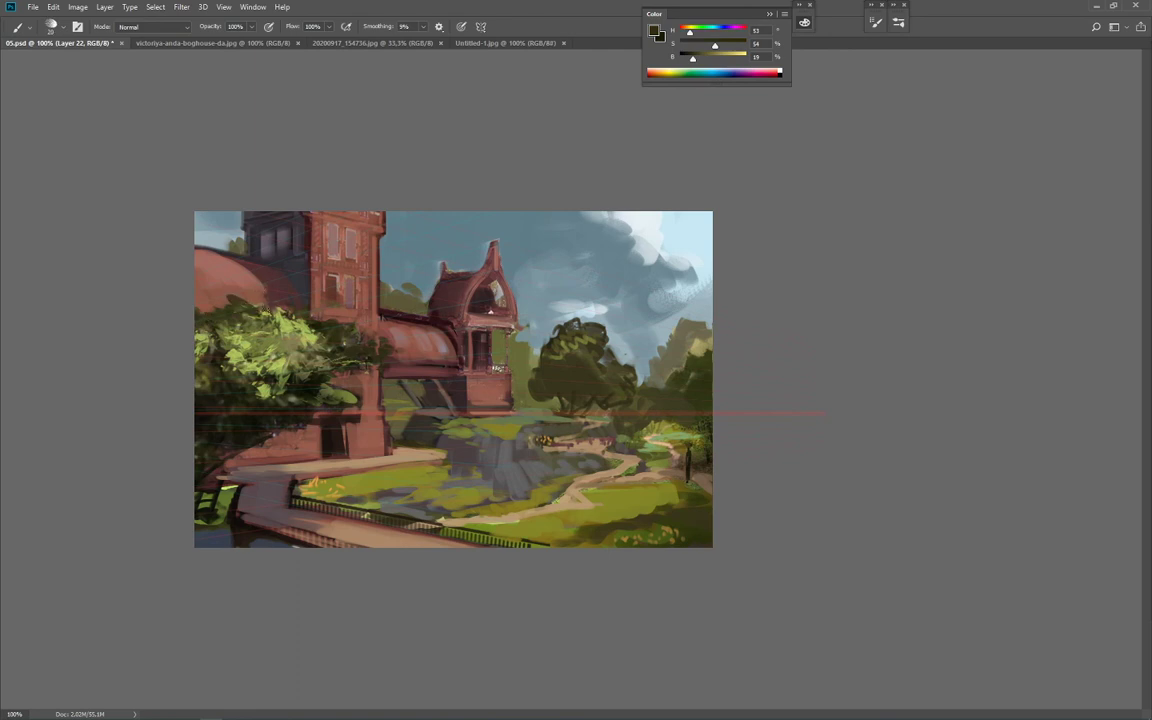
drag(264, 308, 274, 308)
alt+click(290, 320)
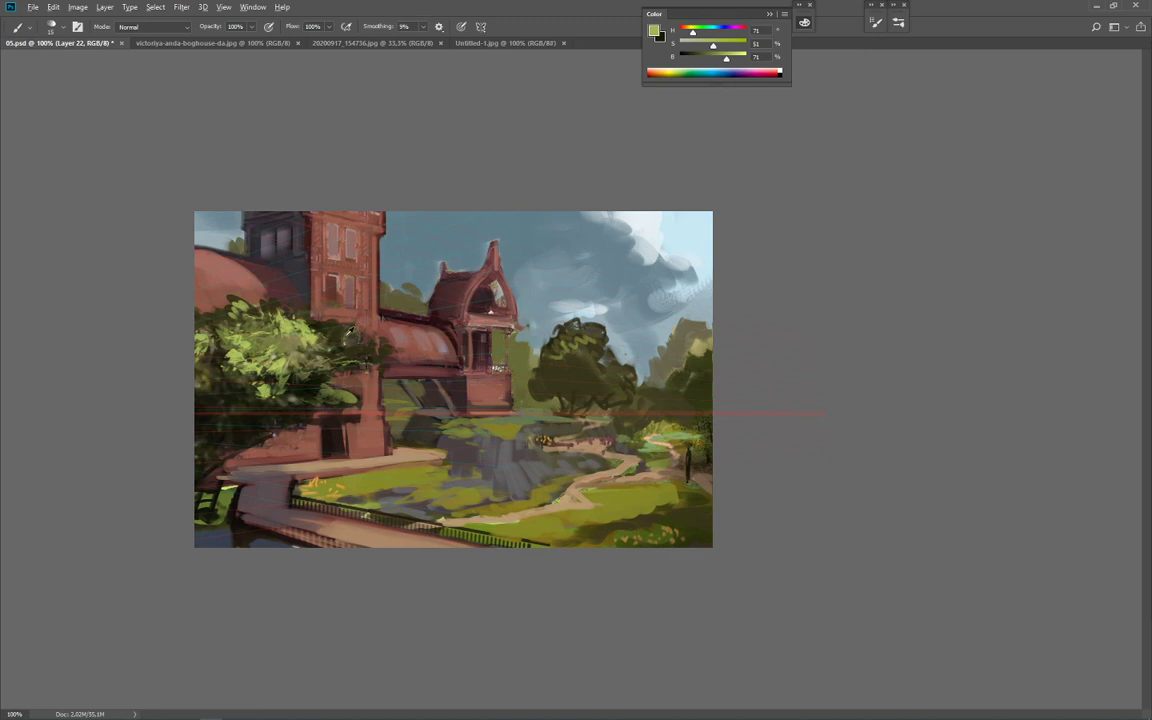
alt+click(317, 335)
key(bracketright)
mouse_move(384, 345)
mouse_down()
mouse_move(390, 353)
mouse_move(352, 335)
mouse_up()
key(bracketleft)
alt+click(350, 330)
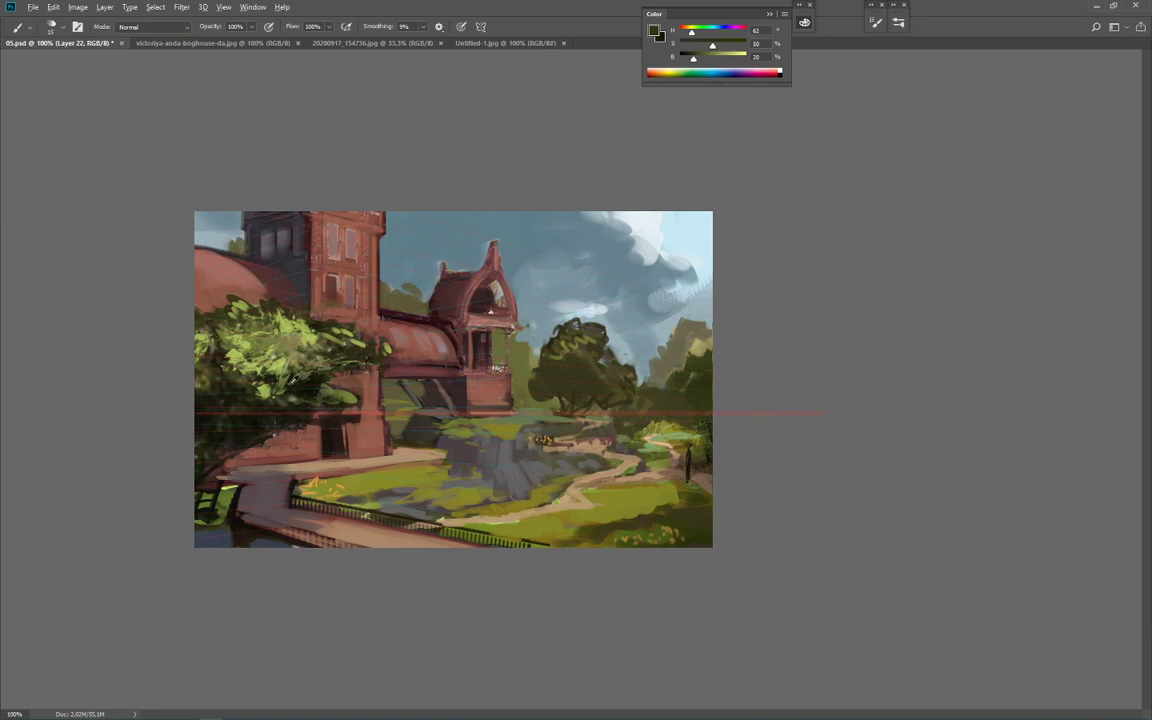
Step: Repaint the red wall beneath the foreground tree's crown and define dark branches and a trunk across it
alt+click(281, 430)
key(bracketright)
key(bracketright)
key(bracketright)
mouse_move(220, 418)
mouse_down()
mouse_move(276, 423)
mouse_move(205, 406)
mouse_move(292, 402)
mouse_move(261, 392)
mouse_move(205, 423)
mouse_move(269, 431)
mouse_move(317, 412)
mouse_move(251, 408)
mouse_move(290, 405)
mouse_up()
alt+click(211, 413)
alt+click(209, 418)
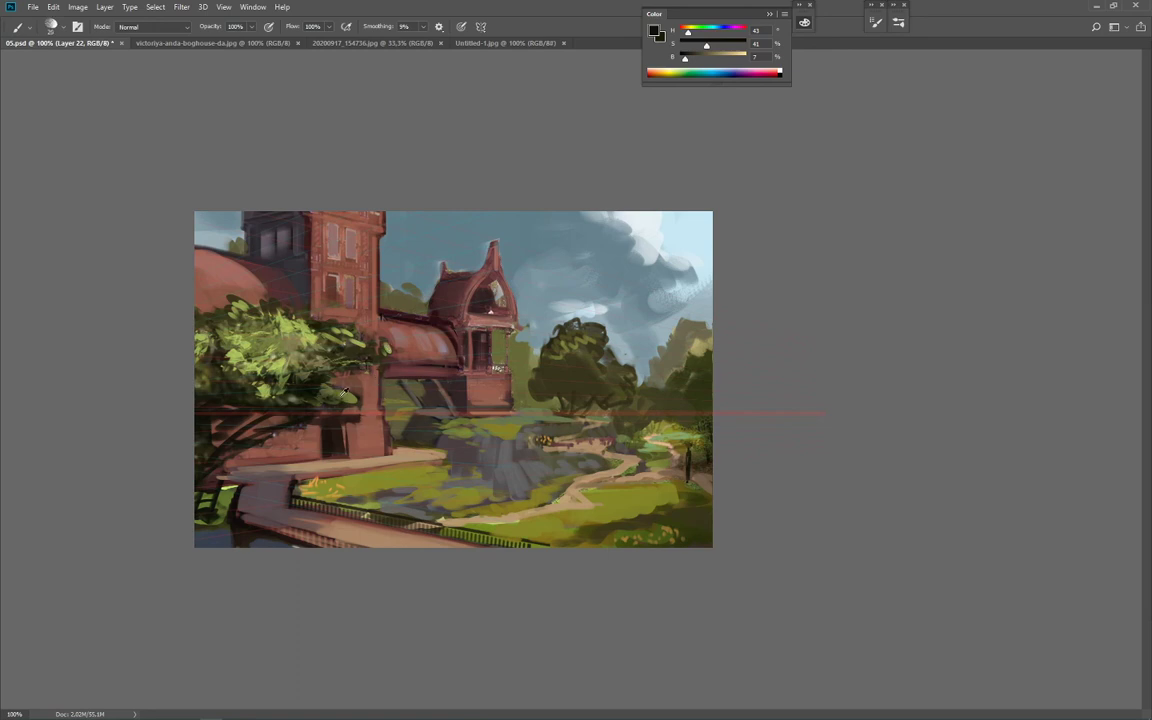
Step: Add light green leaf clusters along the lower edge of the foreground tree's crown beside the tower
alt+click(312, 361)
alt+click(350, 318)
key(bracketleft)
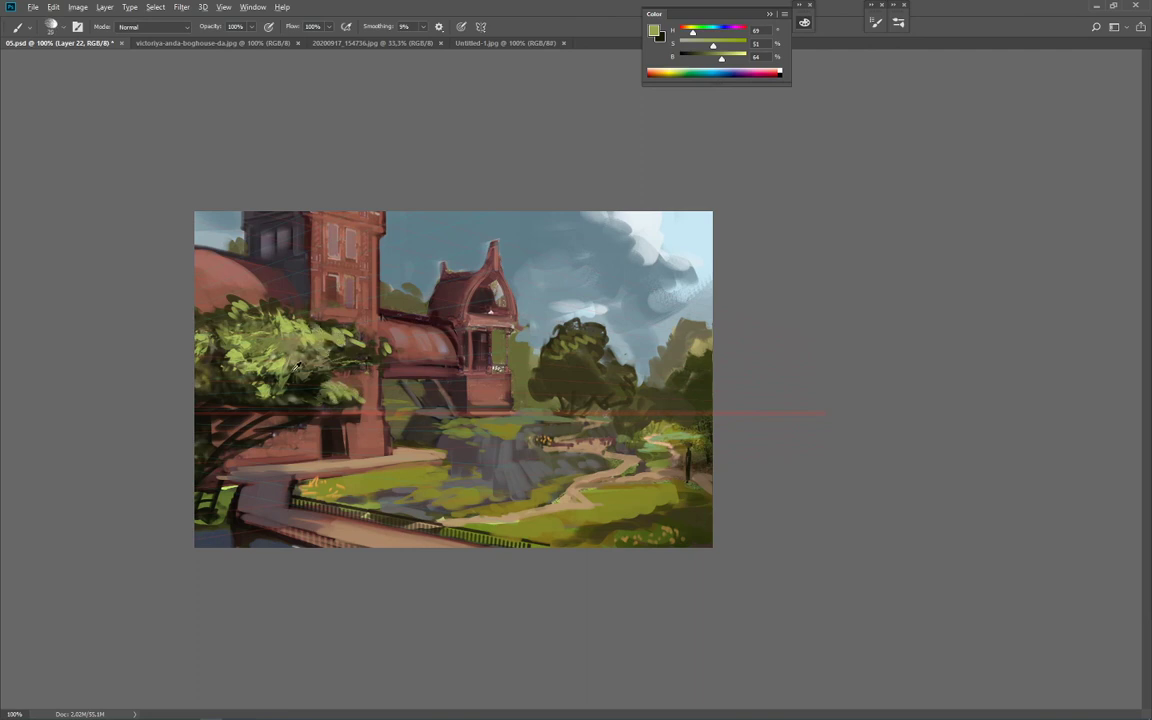
Step: Paint shadow masses inside the foreground tree's crown with sampled dark greens, undoing an unwanted stroke
alt+click(262, 334)
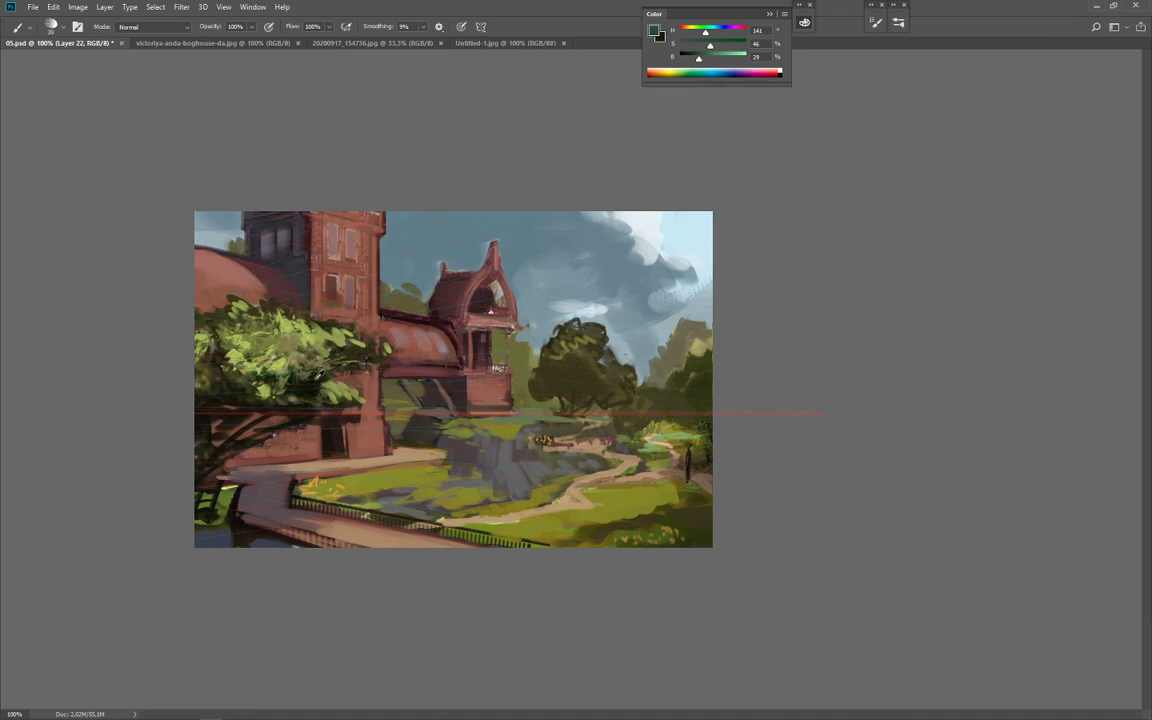
alt+click(268, 399)
mouse_move(288, 375)
mouse_down()
mouse_move(247, 386)
mouse_move(269, 361)
mouse_up()
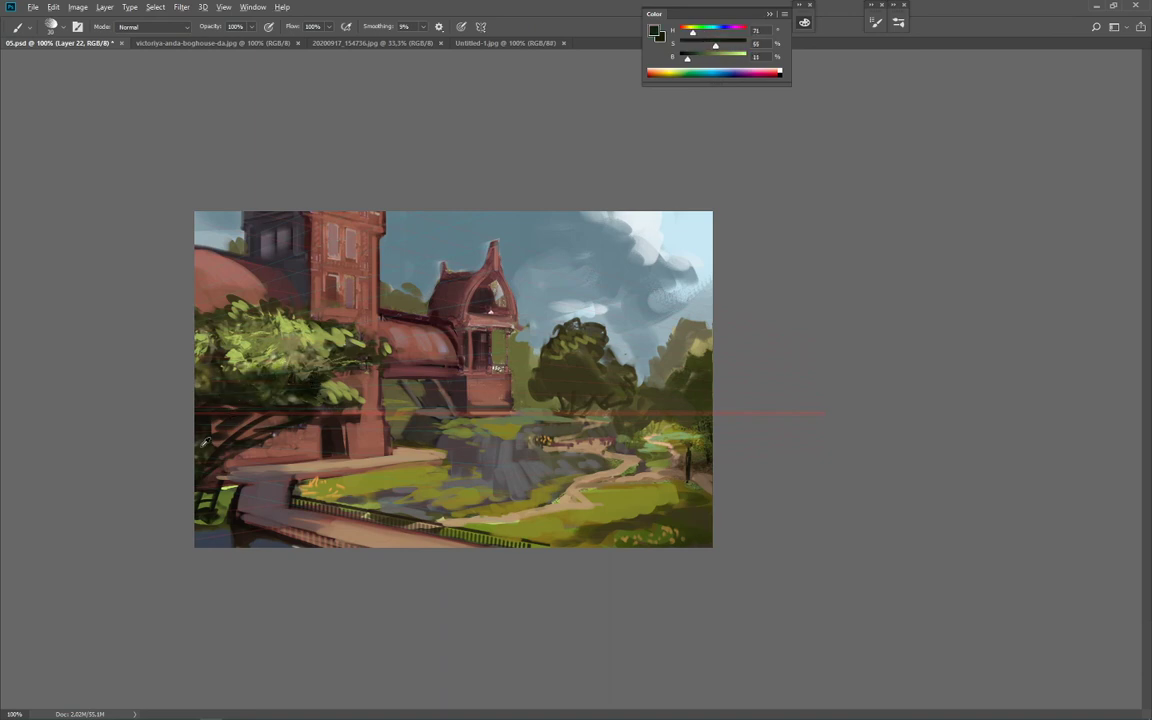
alt+click(211, 460)
mouse_move(198, 386)
mouse_down()
mouse_move(240, 341)
mouse_move(228, 378)
mouse_move(216, 367)
mouse_move(279, 372)
mouse_move(276, 348)
mouse_move(240, 346)
mouse_move(265, 338)
mouse_move(260, 355)
mouse_move(292, 346)
mouse_up()
key(ctrl+z)
alt+click(222, 371)
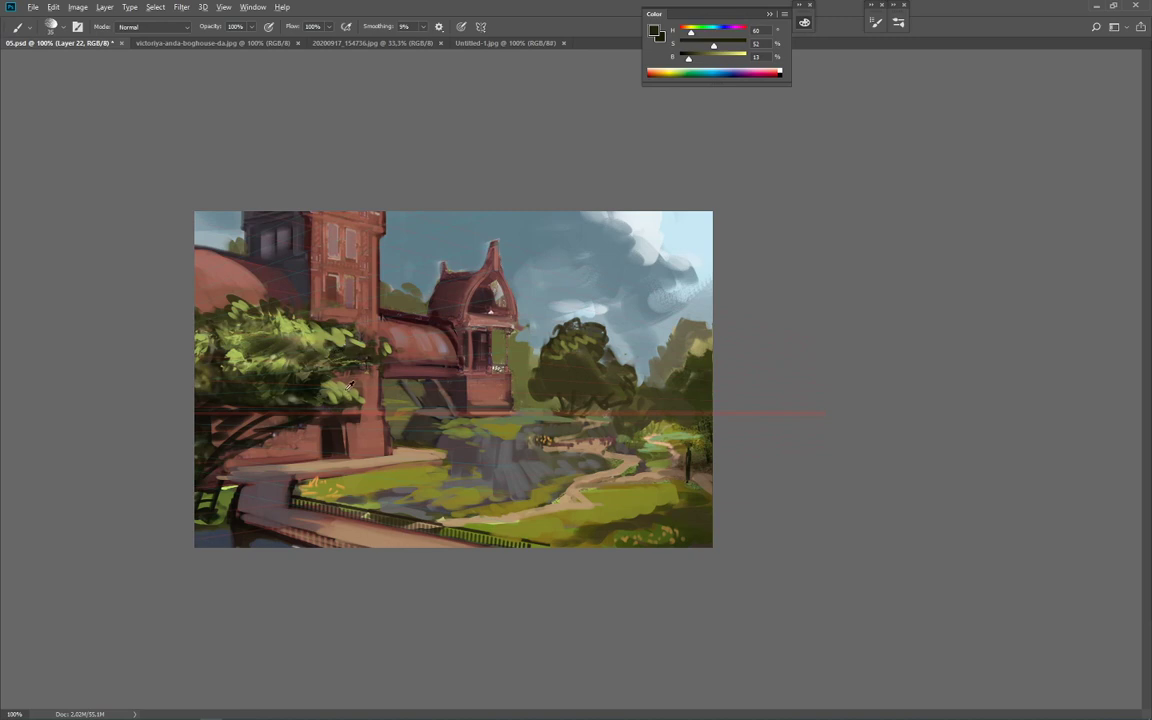
Step: Build up sunlit leaf strokes in the middle of the foreground tree's crown with sampled yellow-greens
alt+click(306, 340)
key(bracketleft)
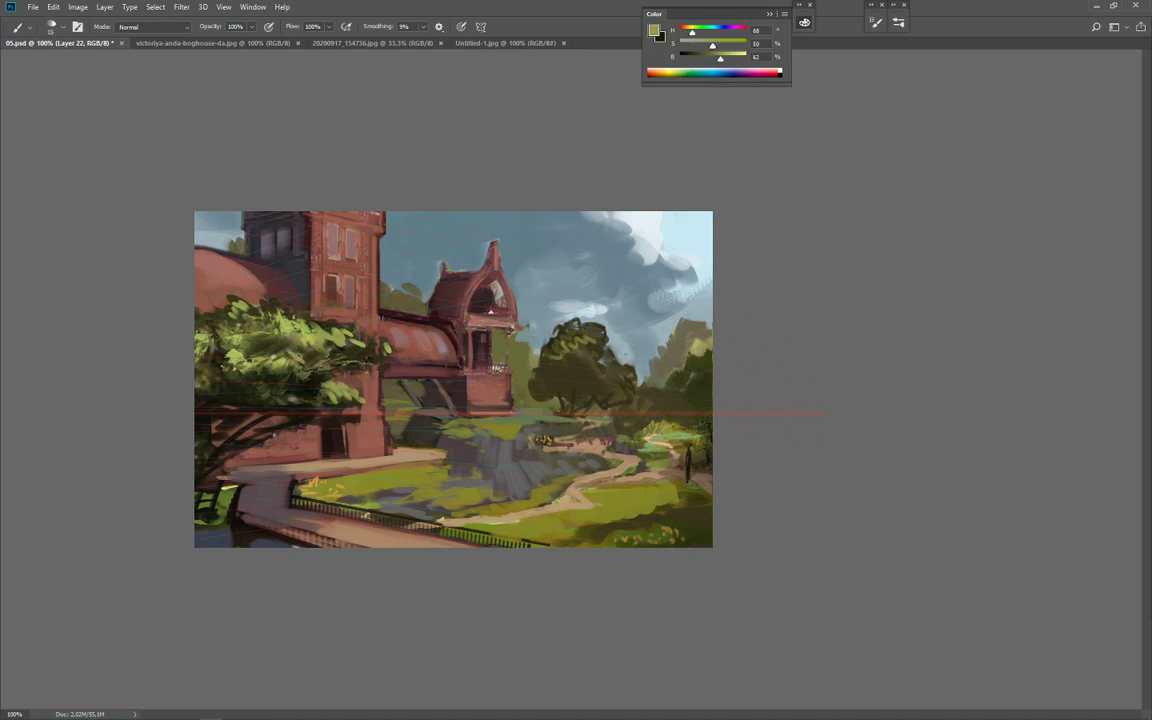
mouse_move(290, 338)
mouse_down()
mouse_move(295, 346)
mouse_move(269, 333)
mouse_up()
alt+click(311, 339)
key(bracketright)
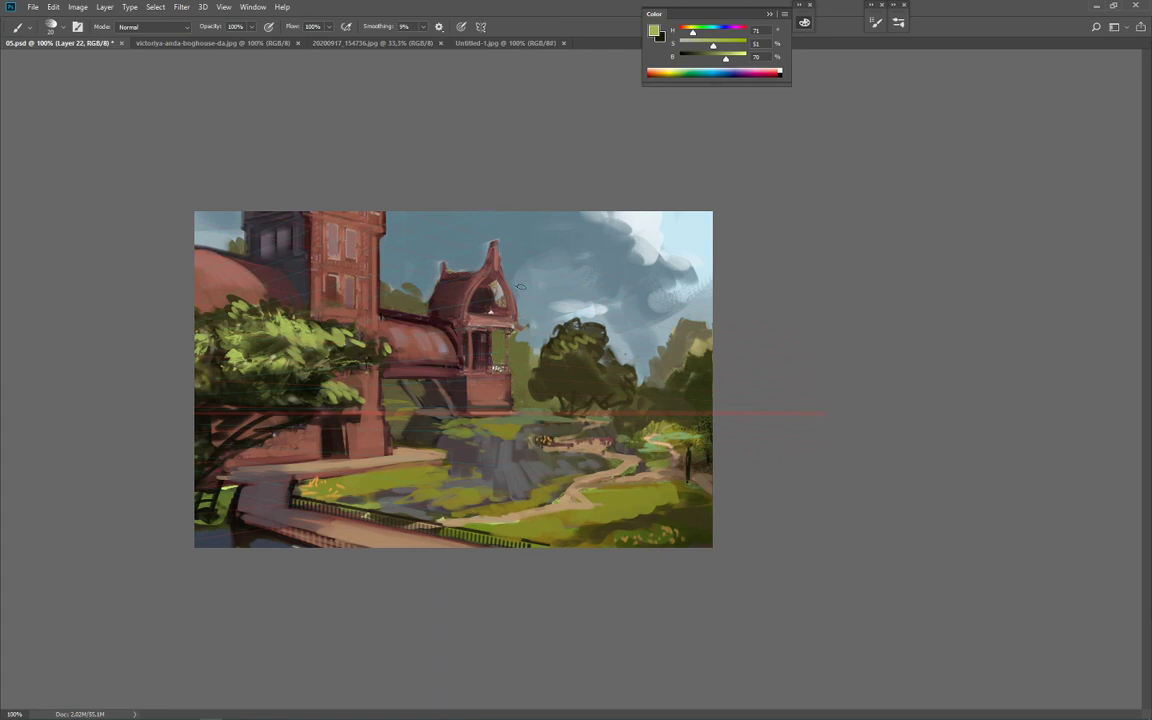
Step: Repaint the turret's arched window with dark maroon framing and sky-blue glass reflections, and cover the white mark at its base
alt+click(445, 275)
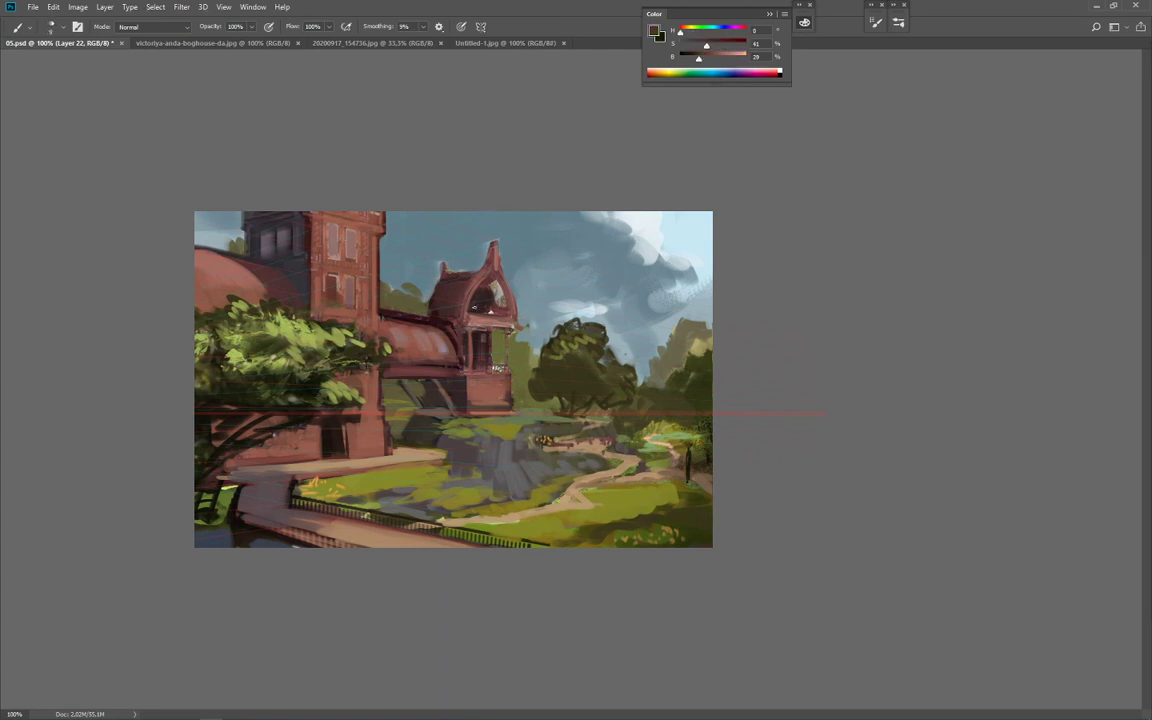
mouse_move(443, 274)
mouse_down()
mouse_move(448, 255)
mouse_move(490, 300)
mouse_up()
alt+click(522, 249)
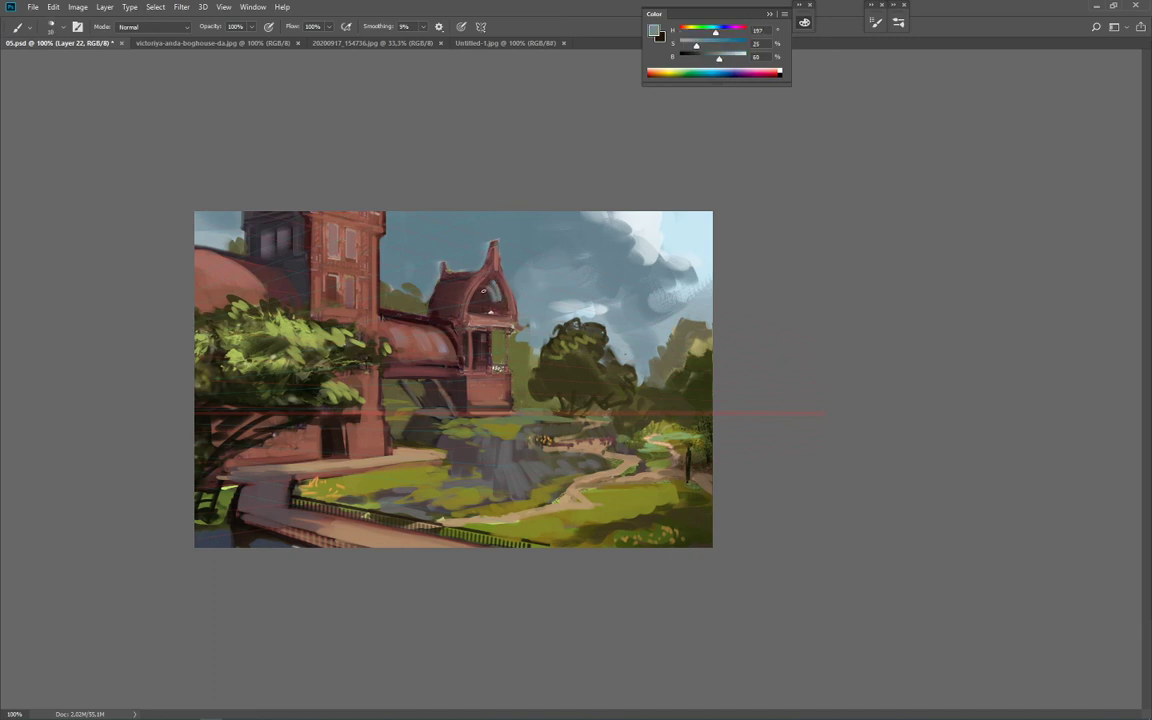
key([)
alt+click(452, 270)
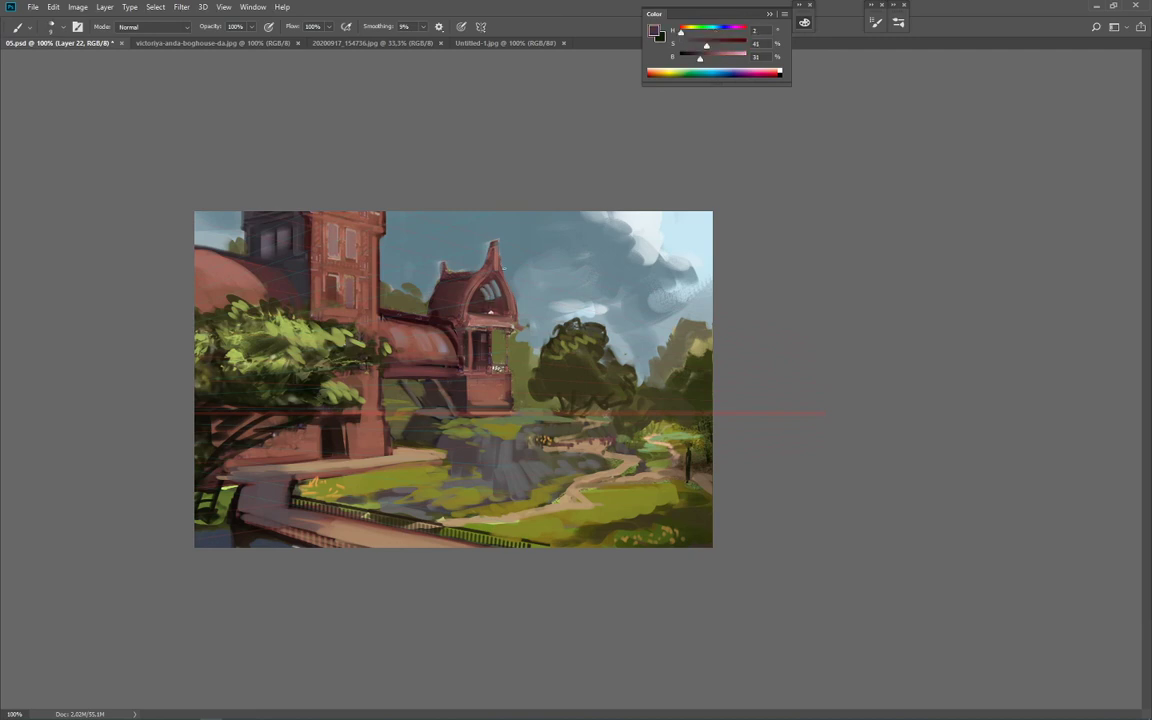
alt+click(469, 250)
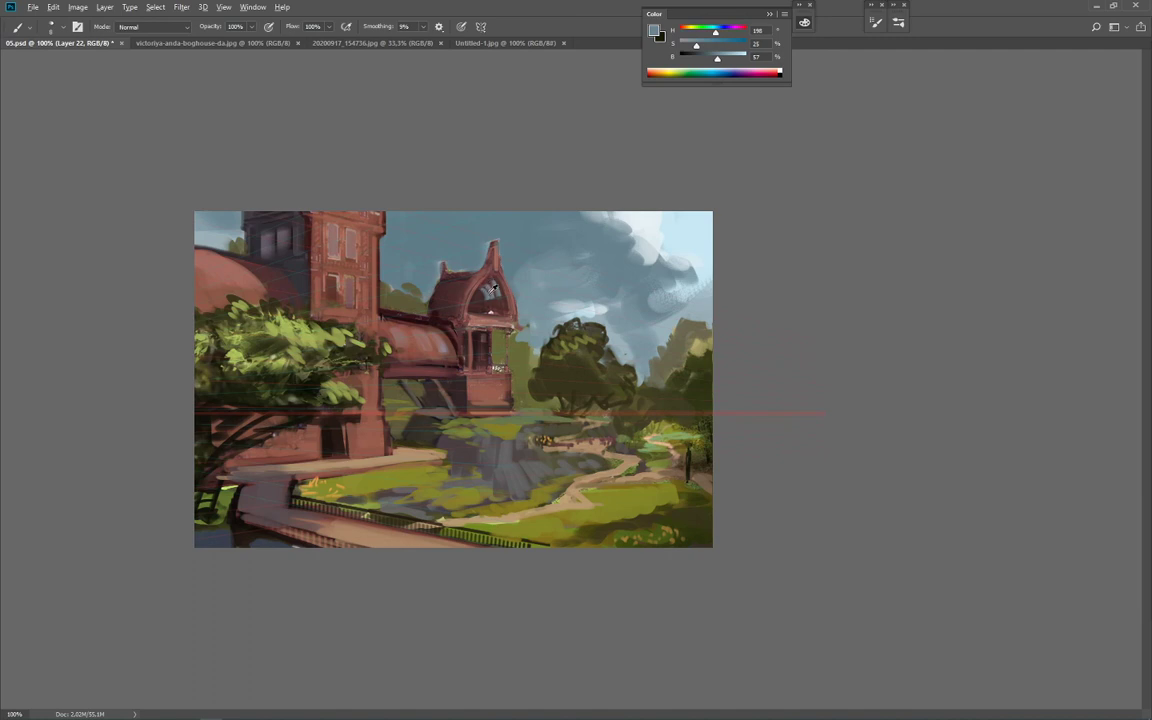
alt+click(491, 272)
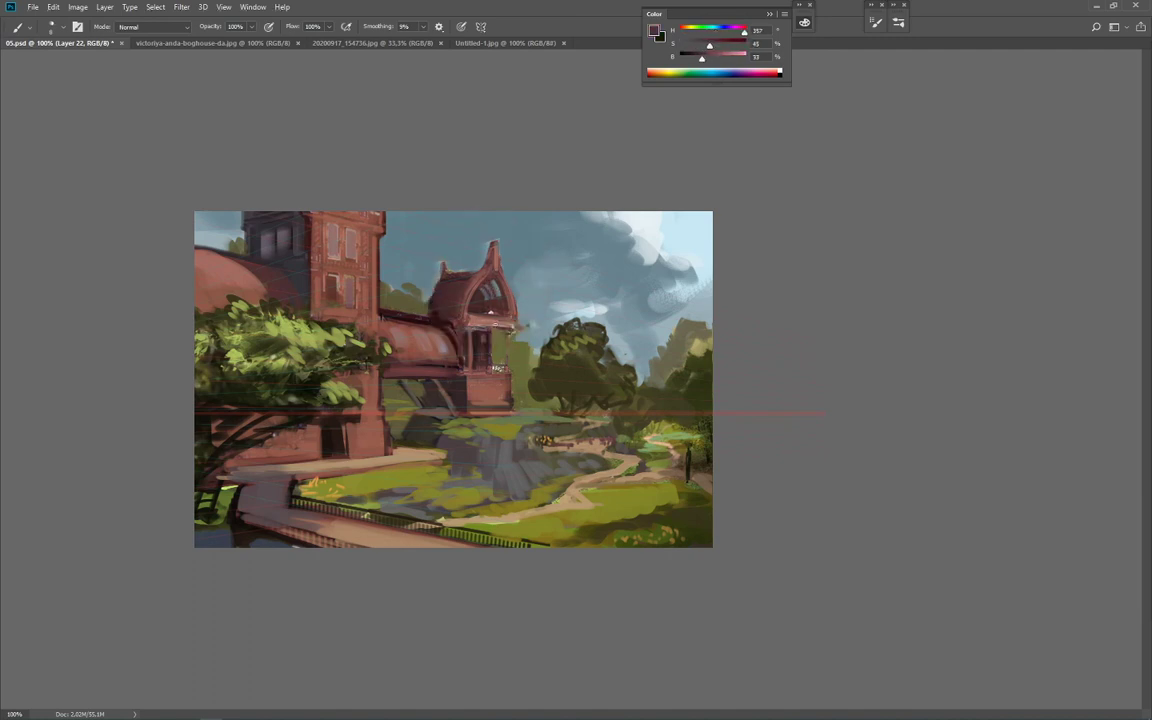
alt+click(490, 311)
alt+click(441, 284)
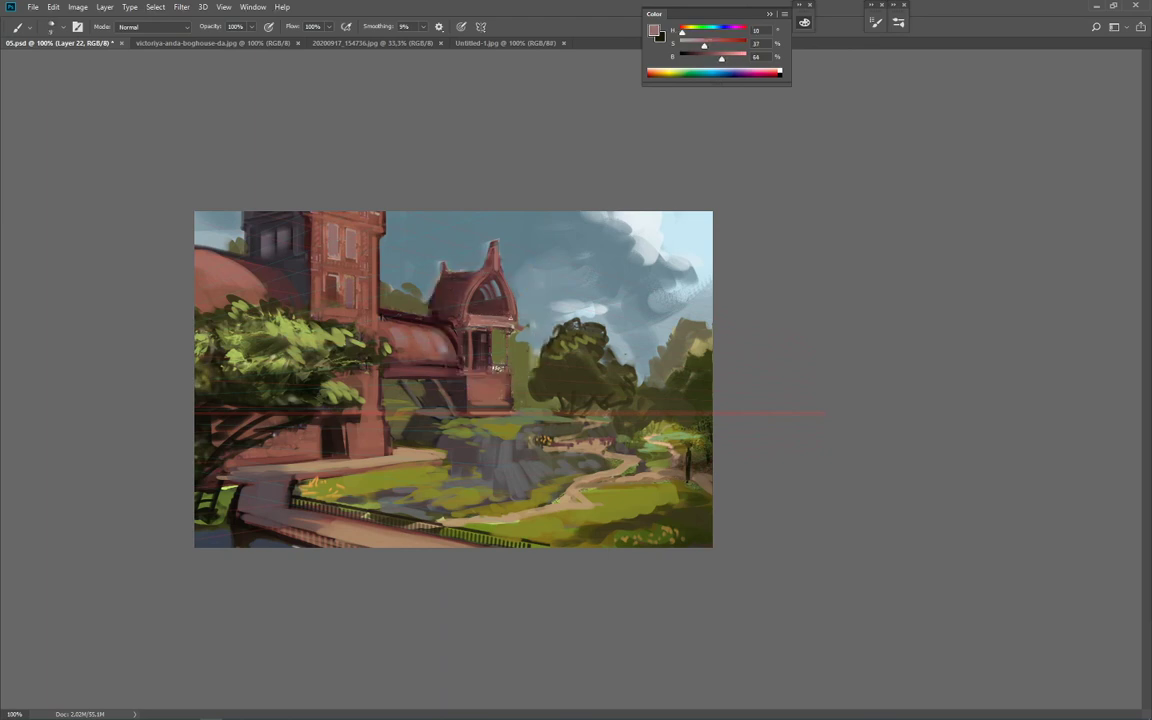
Step: Define the turret's ledge, columns and openings below the arch with sampled reds, background green and near-black
alt+click(449, 278)
drag(482, 320, 507, 323)
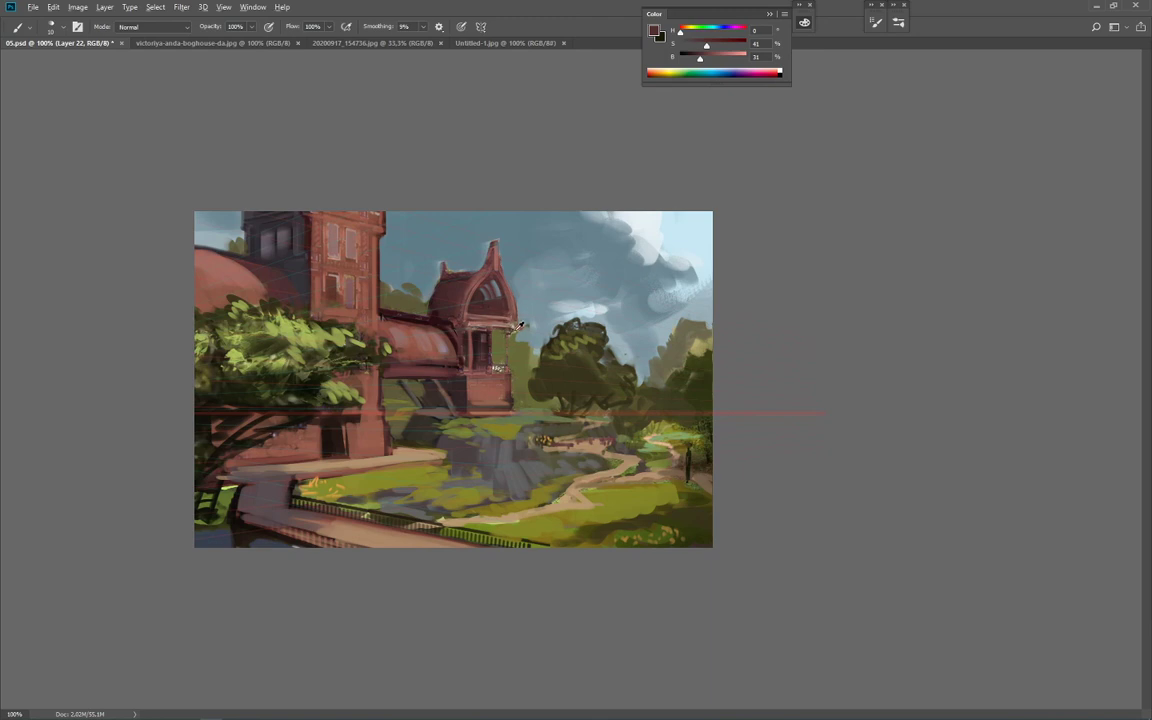
alt+click(461, 298)
mouse_move(507, 333)
mouse_down()
mouse_move(505, 368)
mouse_move(486, 336)
mouse_up()
alt+click(494, 344)
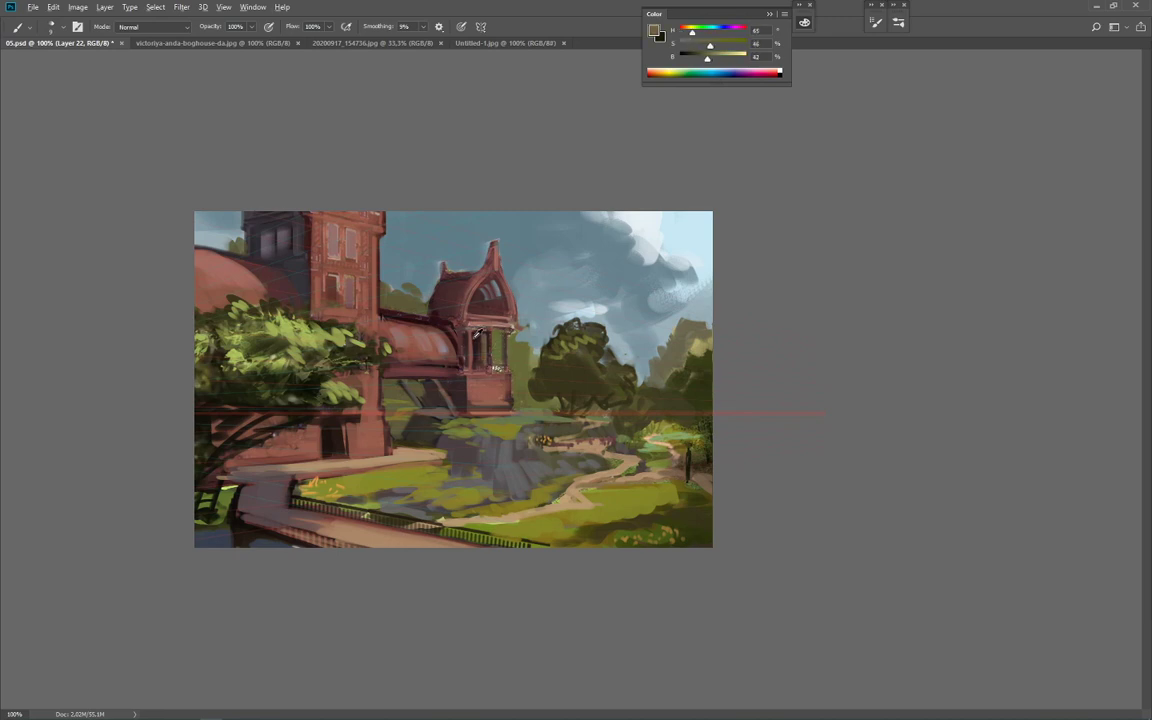
alt+click(431, 300)
drag(484, 340, 484, 366)
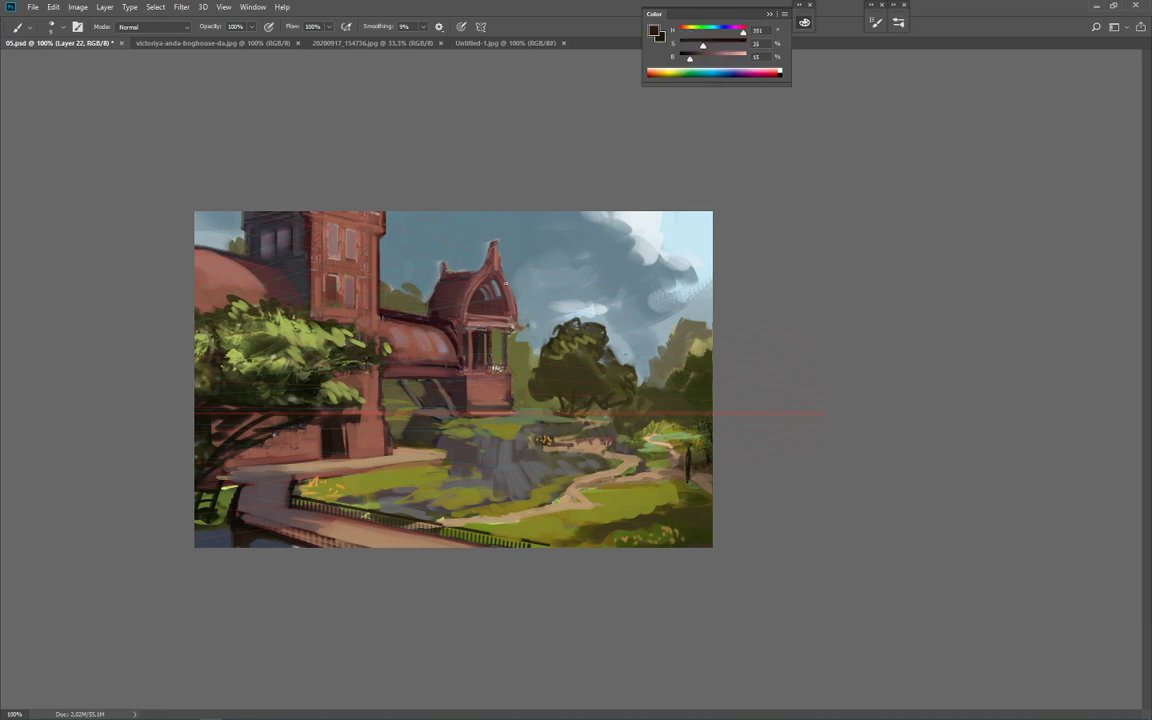
Step: Paint out the turret's small rear spire with sky blue and redraw it as a straighter dark red pinnacle
alt+click(464, 253)
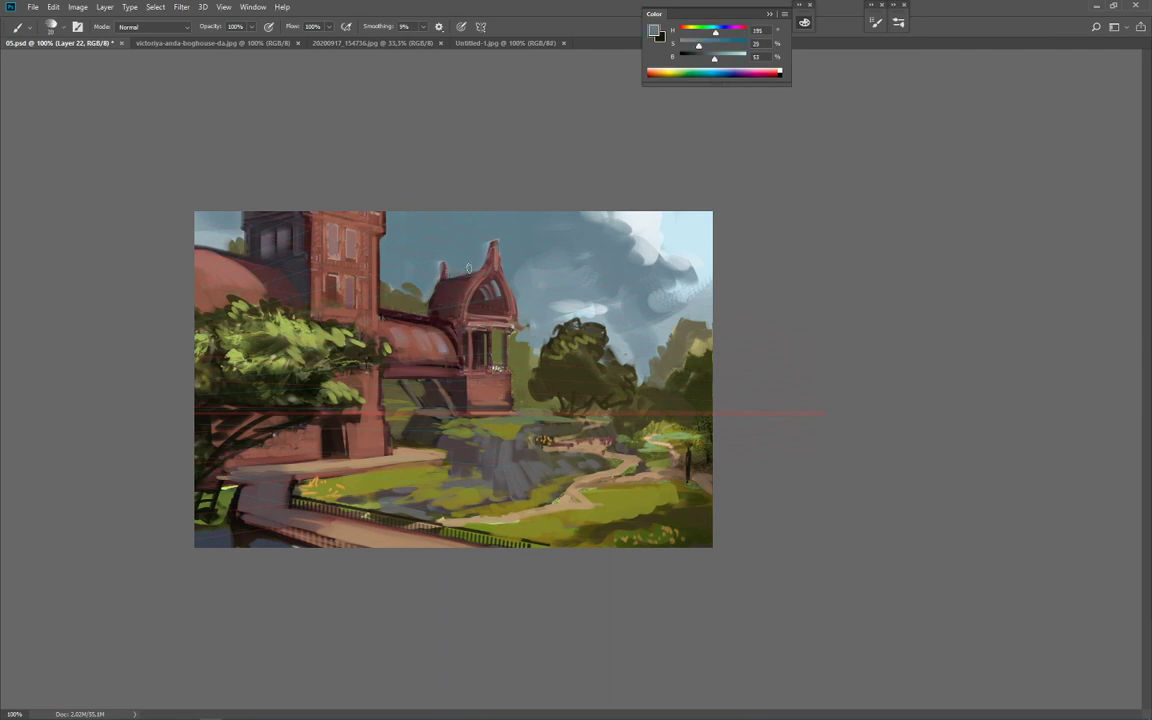
alt+click(438, 275)
drag(440, 278, 446, 263)
alt+click(453, 255)
alt+click(452, 272)
key(bracketleft)
key(bracketleft)
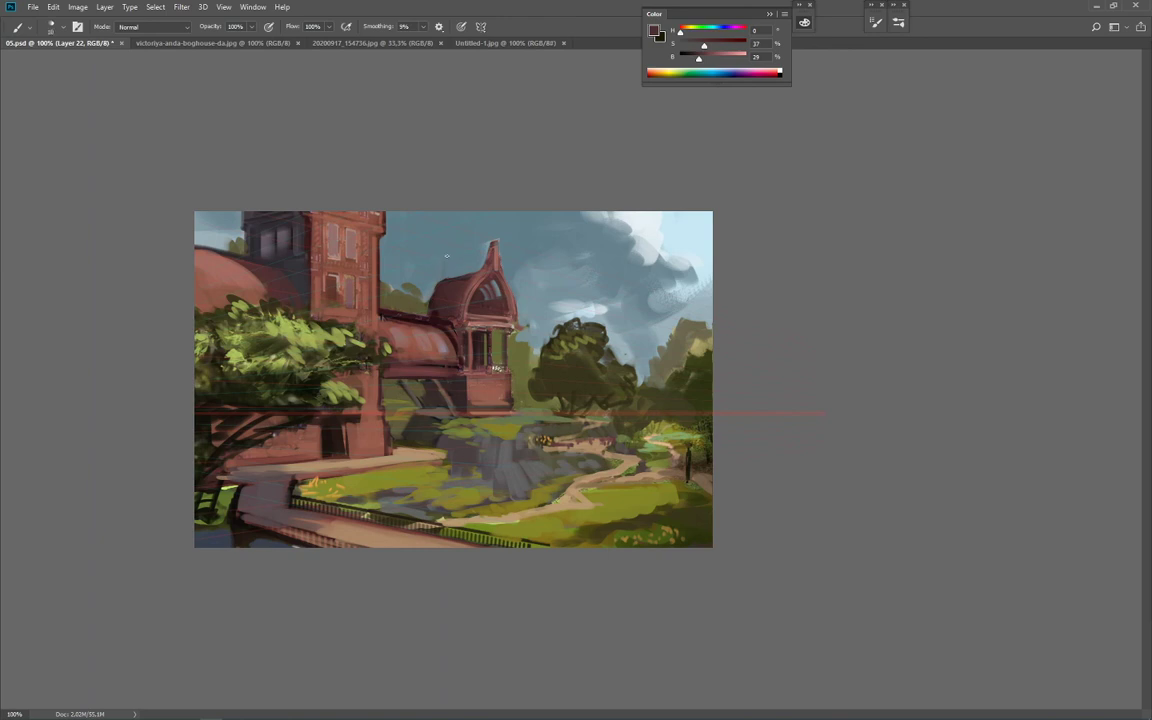
drag(445, 258, 445, 270)
alt+click(393, 255)
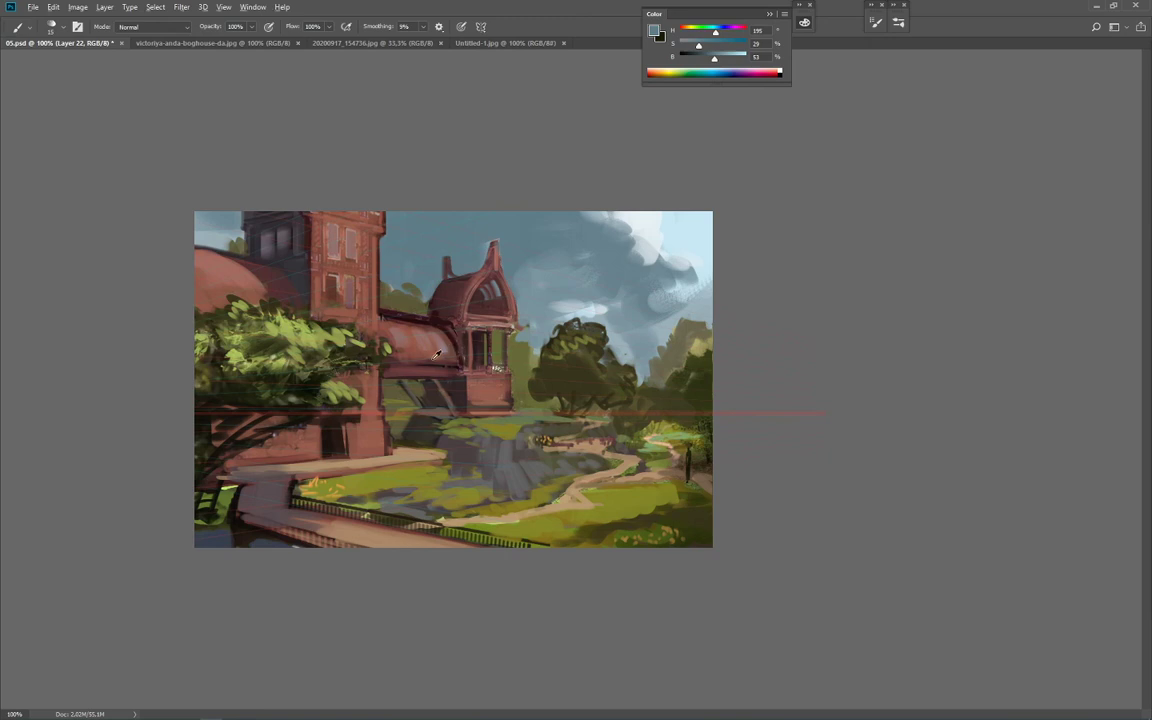
Step: Clean up the connecting wing's curved roof and its lower eave with sampled lit reds and dark shadow tones
alt+click(402, 352)
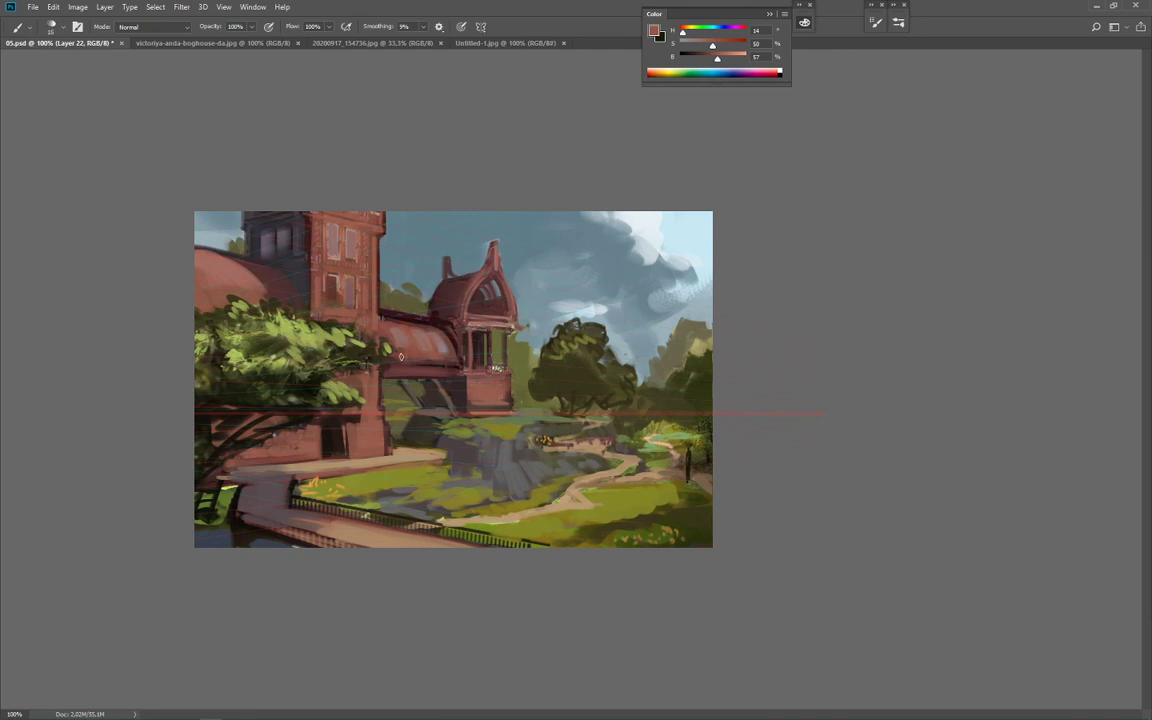
mouse_move(406, 361)
mouse_down()
mouse_move(458, 367)
mouse_move(388, 366)
mouse_move(456, 370)
mouse_move(415, 367)
mouse_up()
alt+click(468, 338)
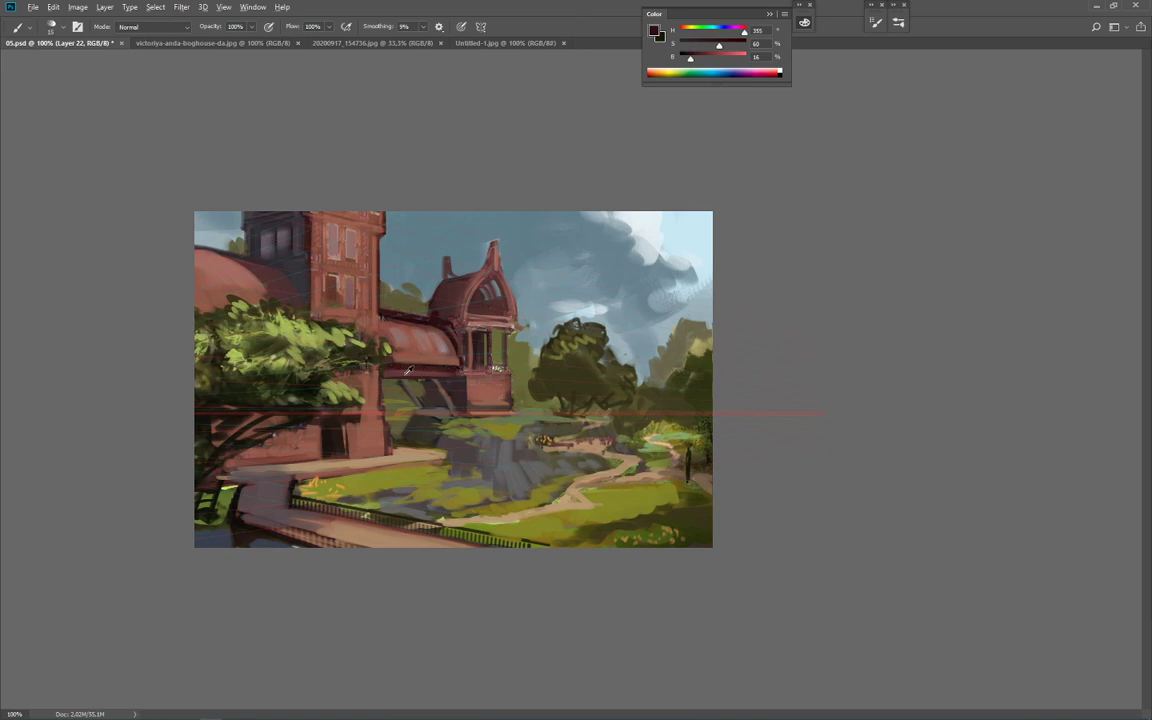
alt+click(457, 378)
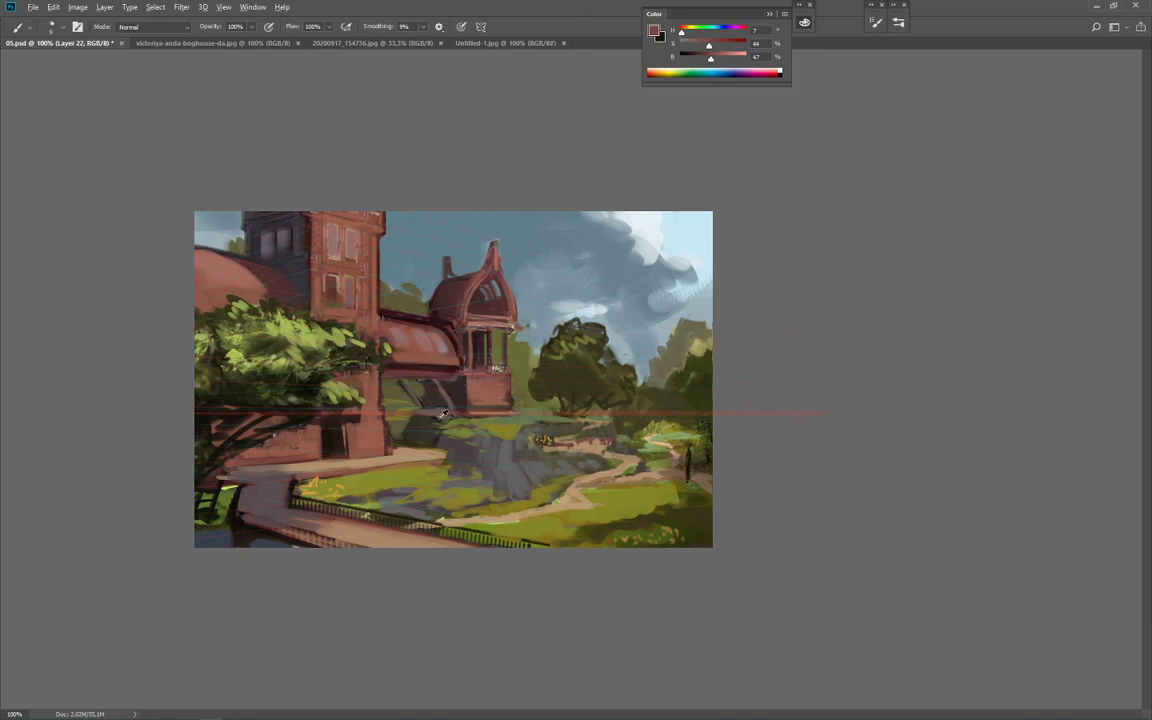
alt+click(398, 374)
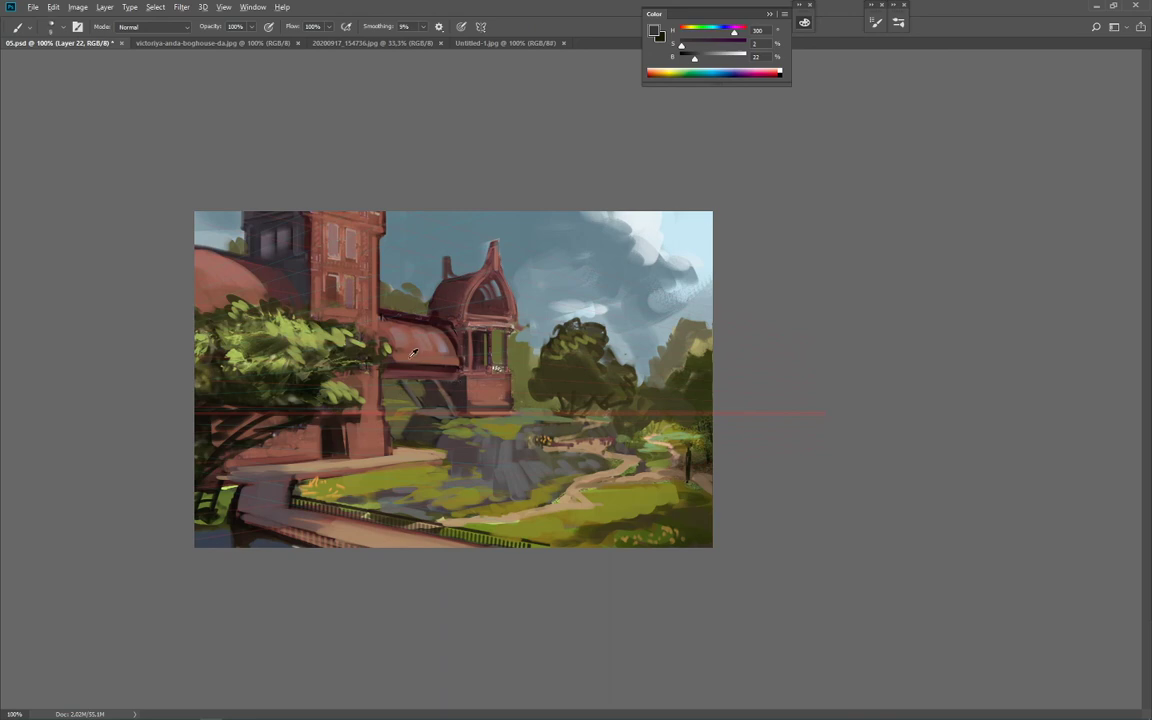
Step: Refine the connecting roof's ridge and its junction with the tower with sampled reds and darks, undoing a stray vertical stroke
alt+click(425, 316)
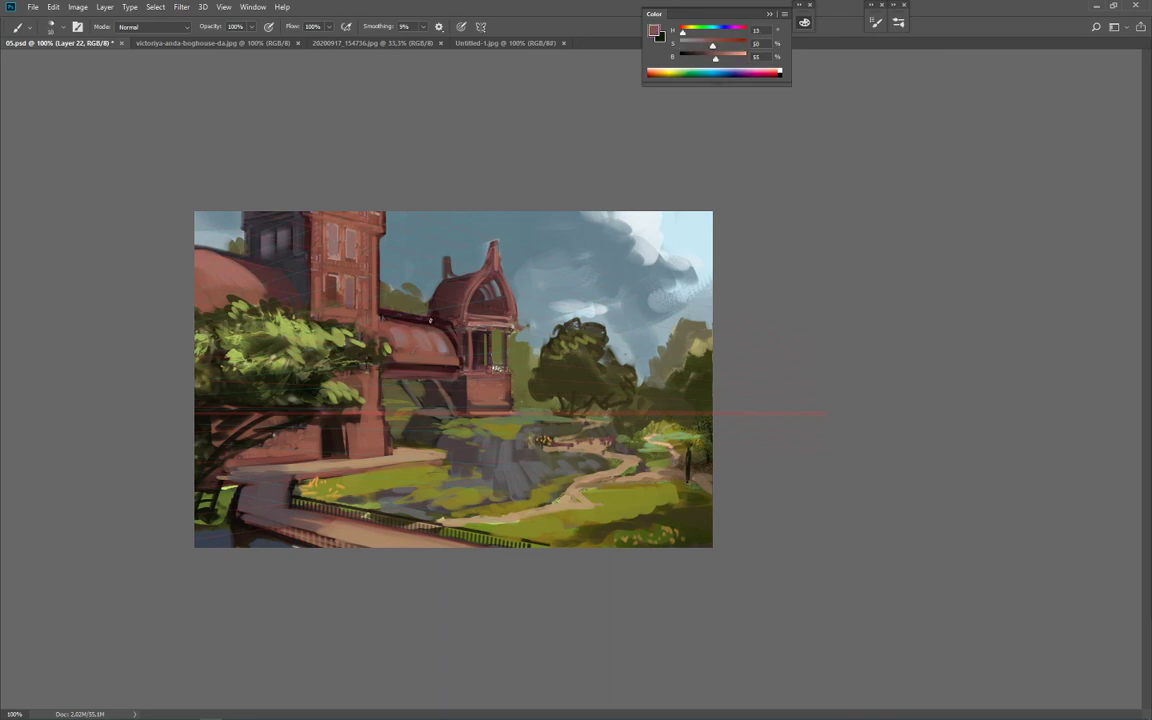
drag(380, 314, 411, 317)
alt+click(354, 282)
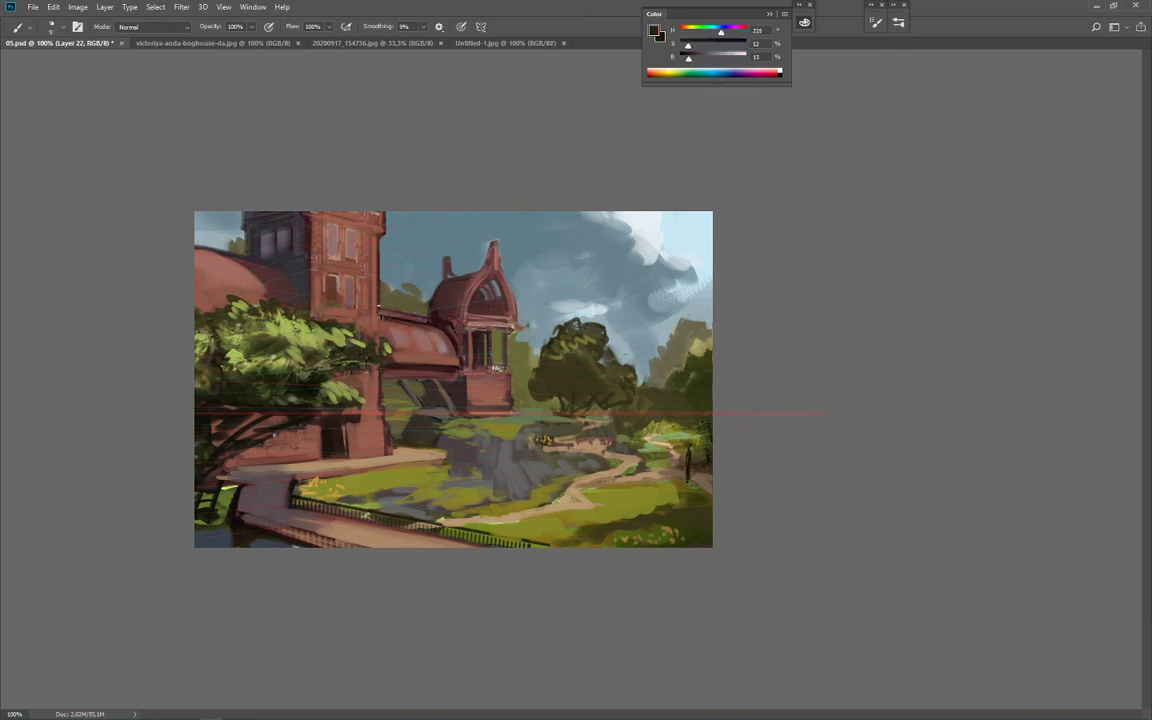
drag(378, 300, 377, 382)
key(ctrl+z)
key([)
key([)
alt+click(403, 377)
alt+click(405, 303)
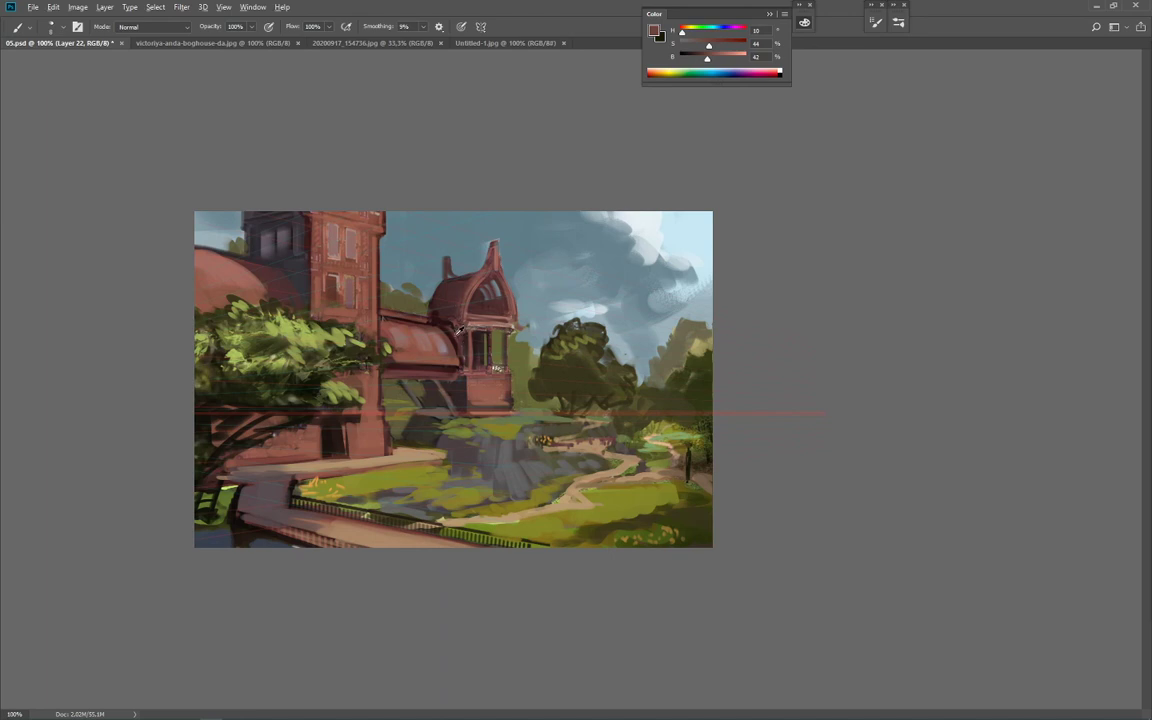
Step: Sharpen the turret's columns, ledge edges and side shadow with a small brush in sampled light reds and dark maroon
alt+click(408, 298)
alt+click(432, 284)
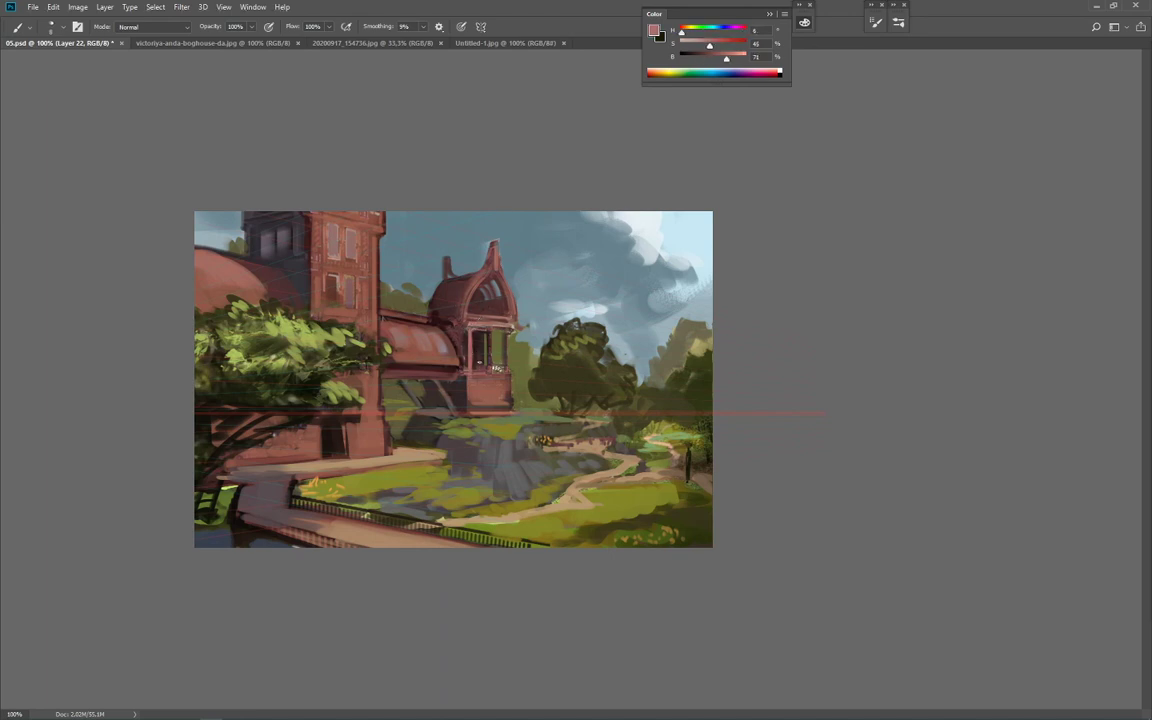
alt+click(432, 322)
alt+click(446, 345)
alt+click(442, 287)
alt+click(465, 354)
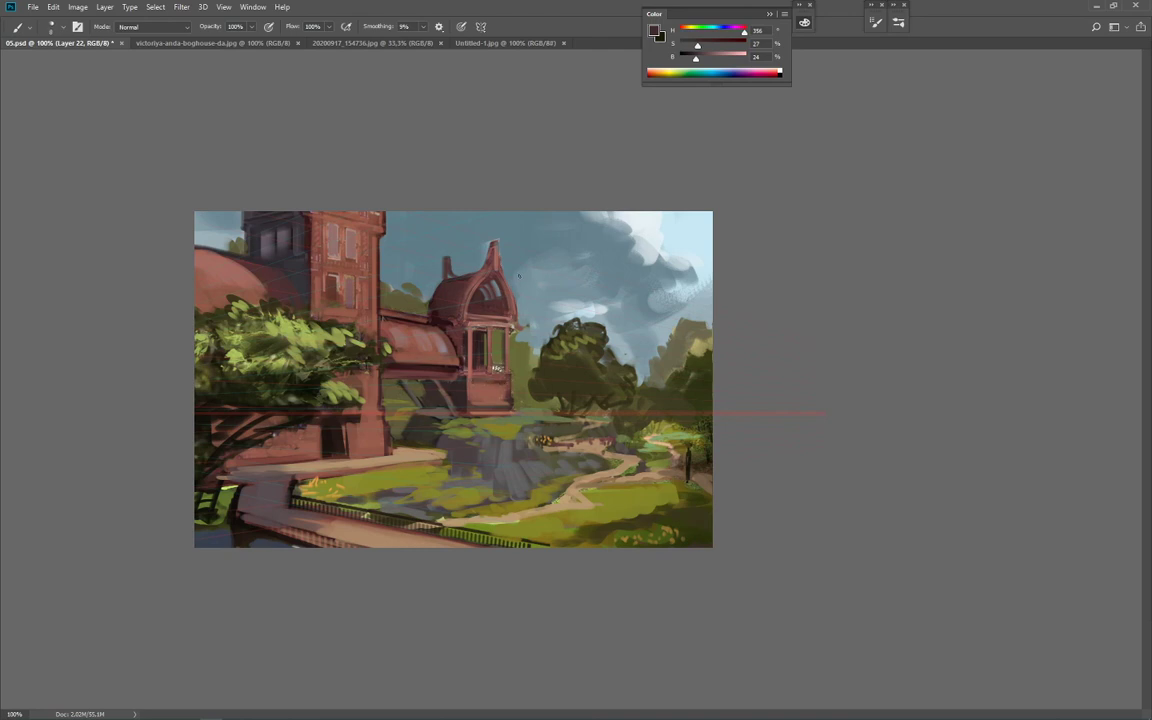
Step: Flip the canvas horizontally and merge the current paint layer into the one below
key(ctrl+shift+h)
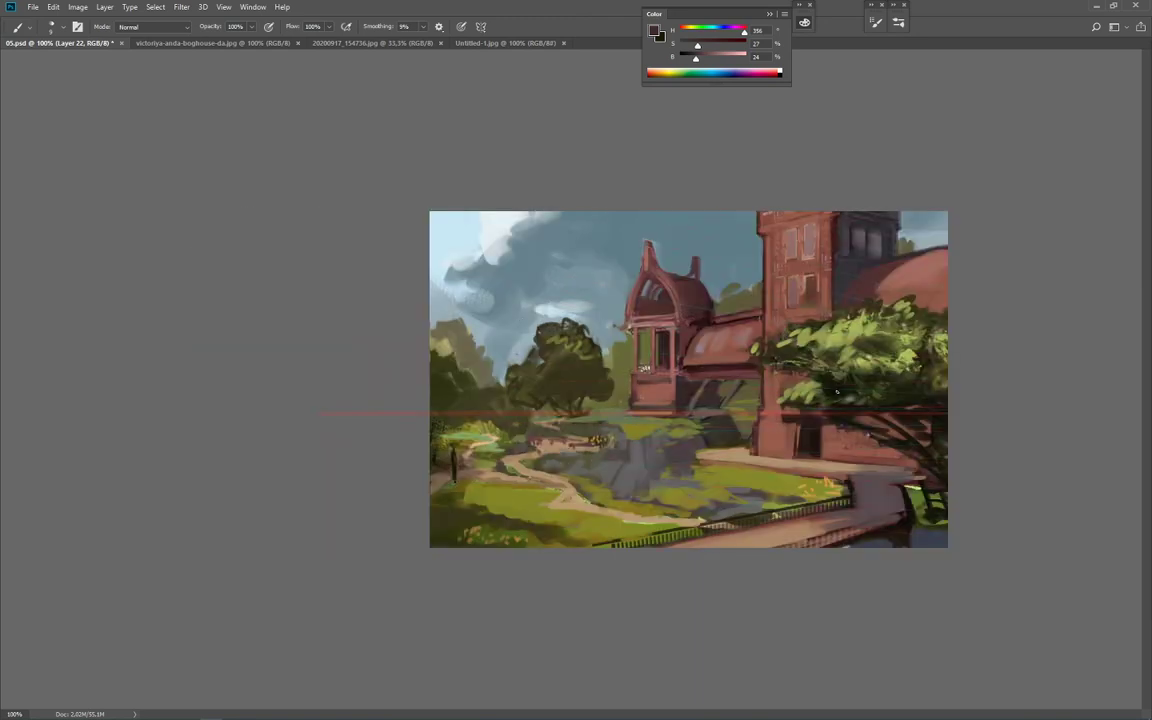
key(l)
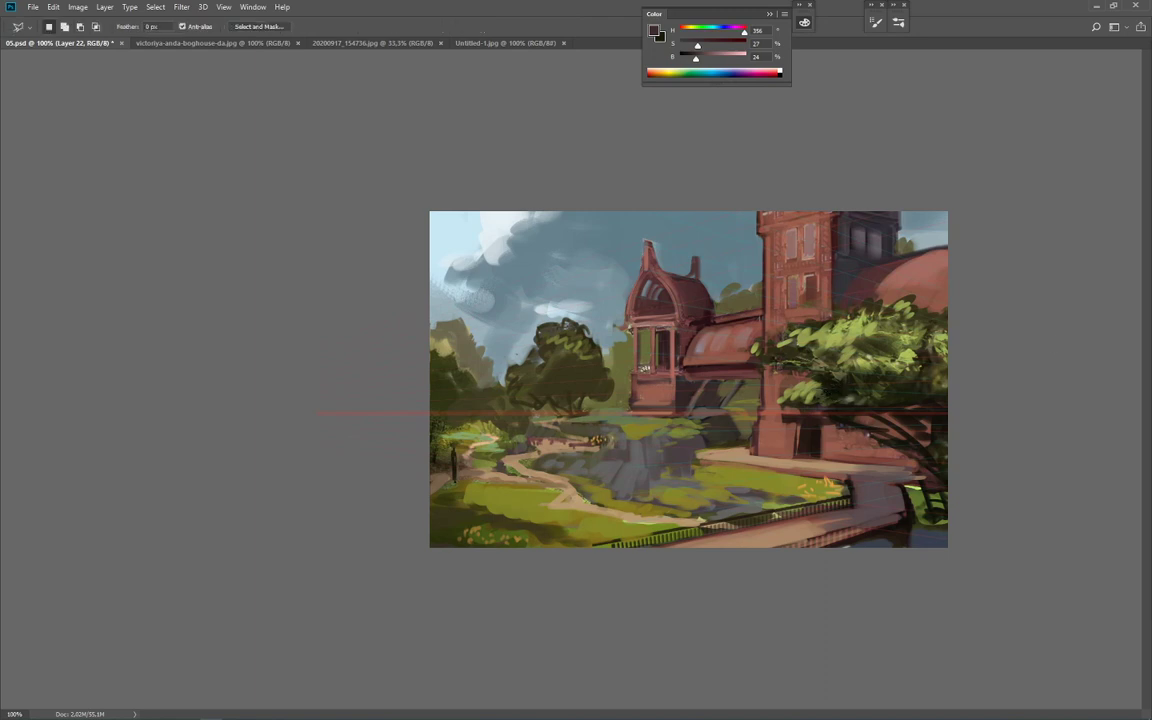
key(ctrl+e)
click(760, 265)
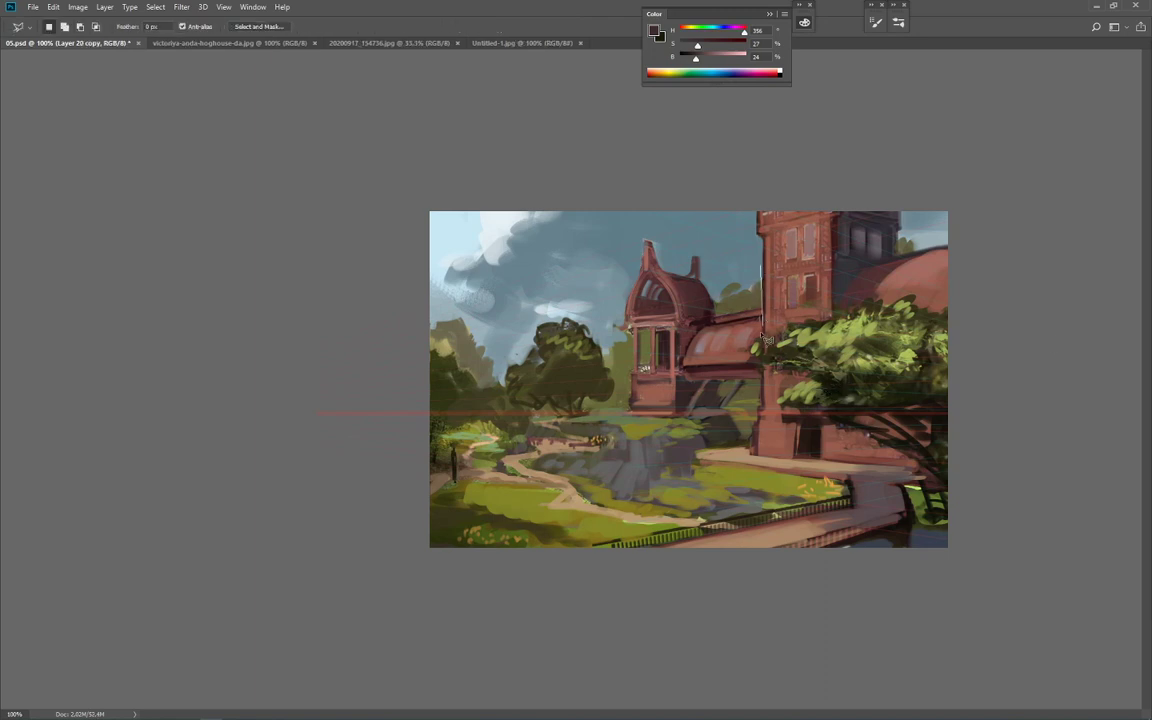
click(762, 333)
click(746, 364)
key(Escape)
Step: Copy a rectangular area around the turret and tree to a new layer and skew its outer side downward by about 7.5 degrees
key(m)
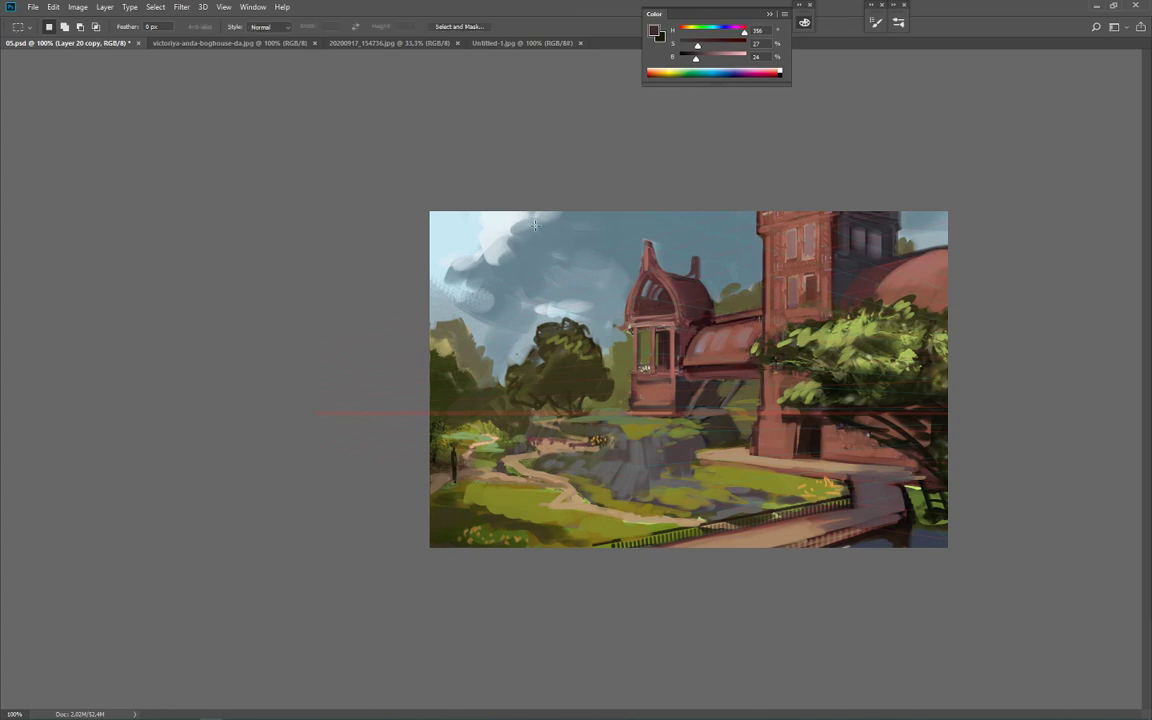
drag(531, 218, 759, 472)
key(ctrl+j)
key(ctrl+t)
mouse_move(529, 380)
mouse_down()
mouse_move(493, 383)
mouse_move(507, 381)
mouse_up()
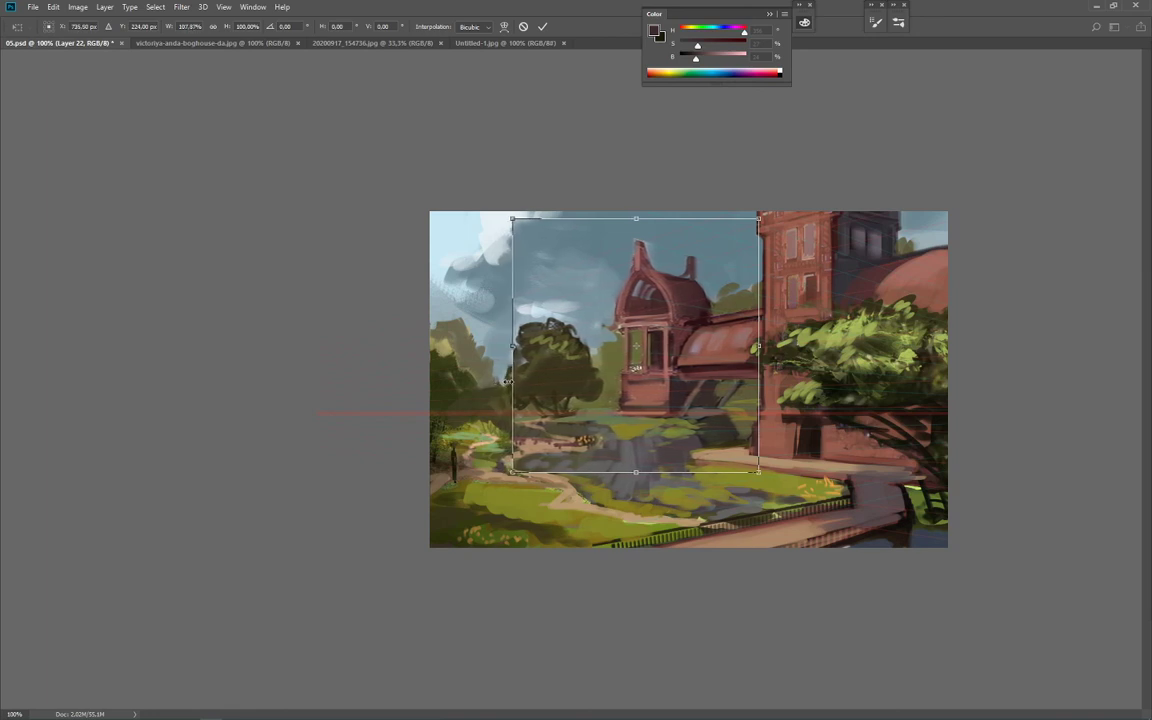
drag(512, 218, 526, 292)
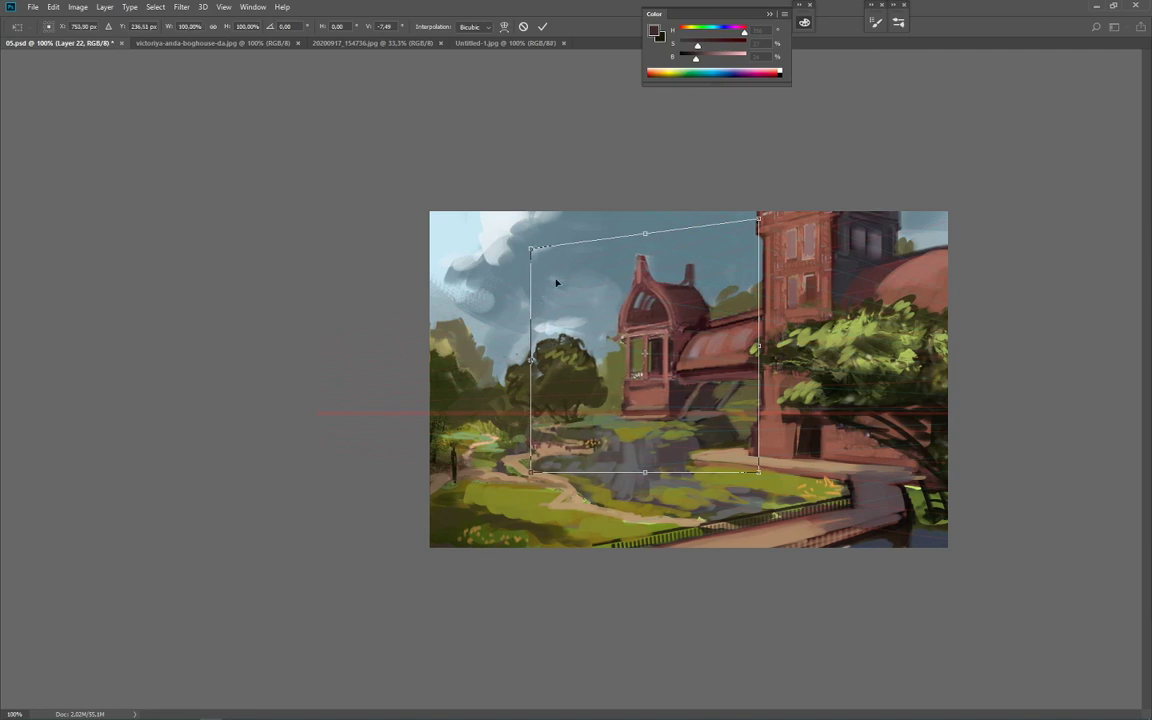
key(Return)
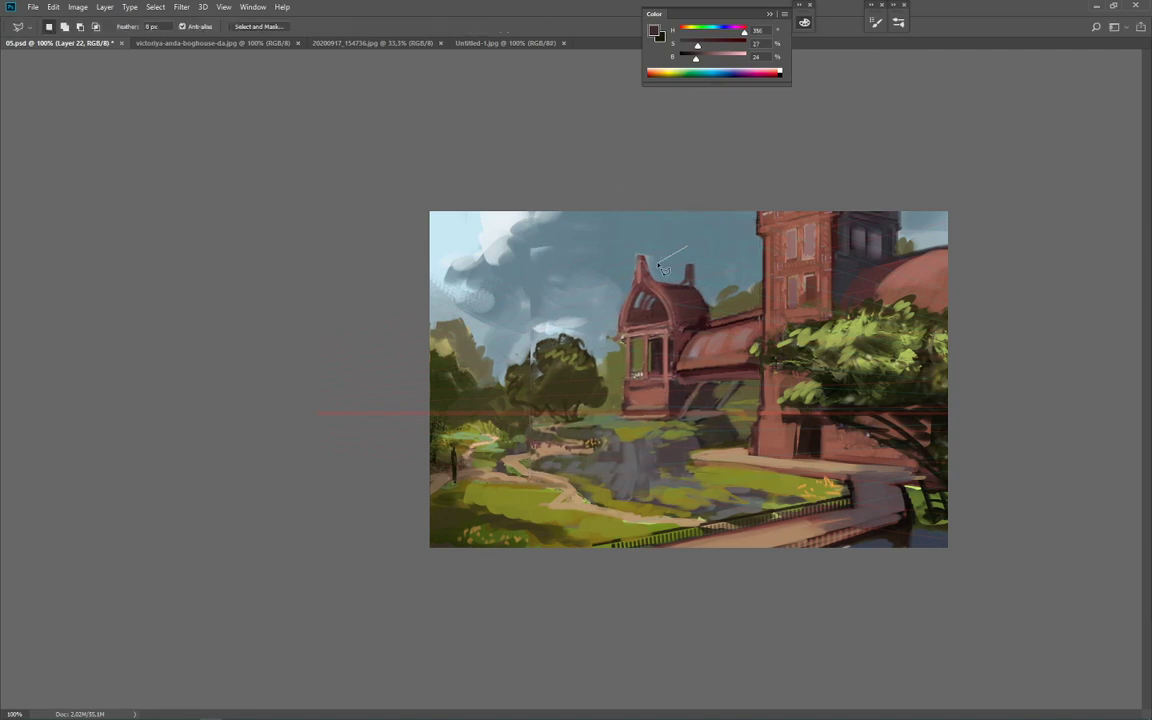
Step: Copy the turret's rear roof and small pinnacle to a new layer, stretching it to about 113% width and skewing it downward about 16 degrees
click(653, 269)
click(684, 323)
click(726, 320)
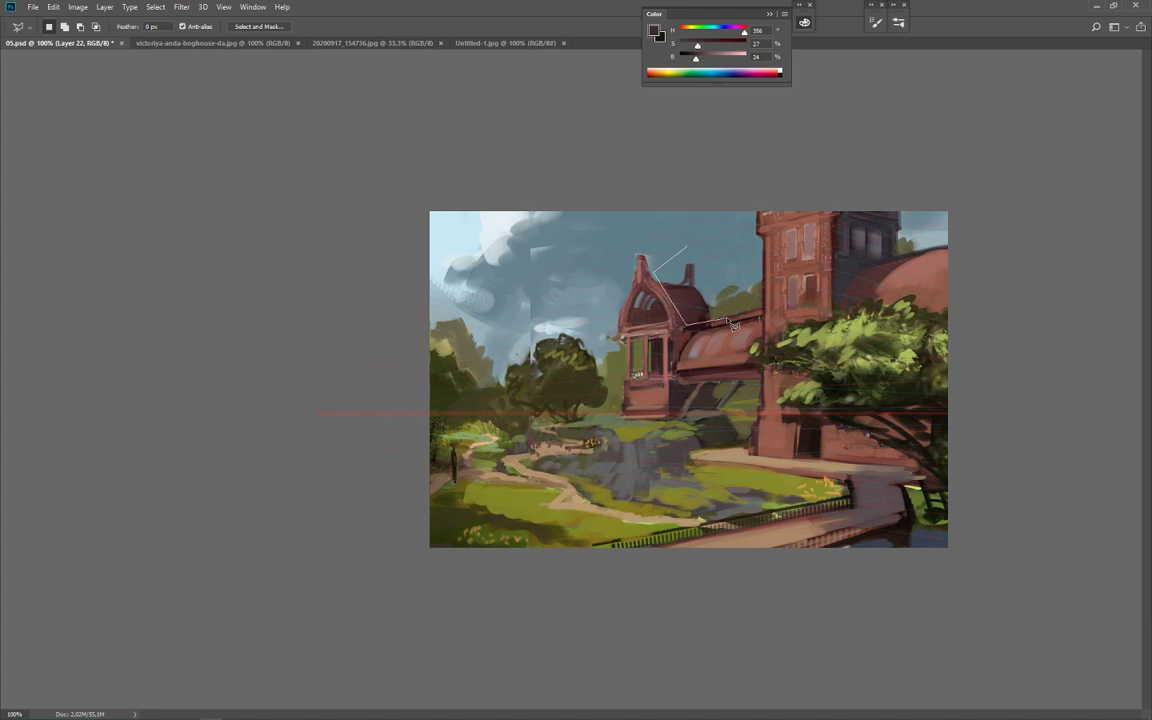
double_click(728, 246)
key(ctrl+t)
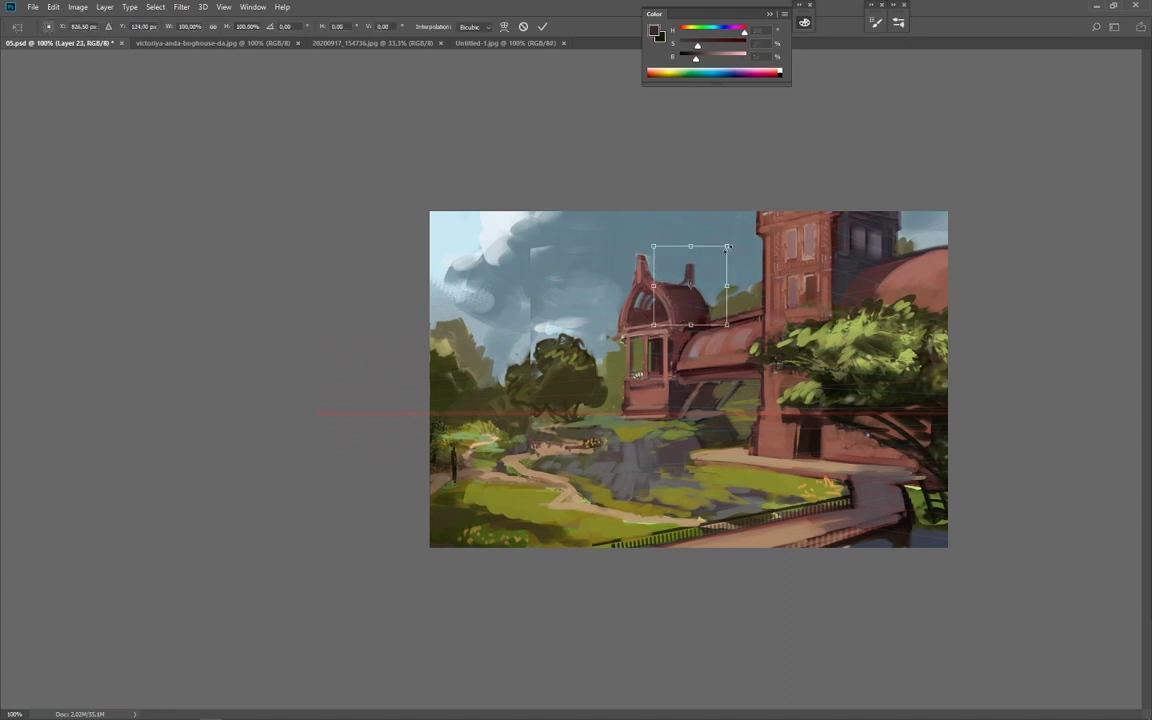
drag(728, 246, 743, 285)
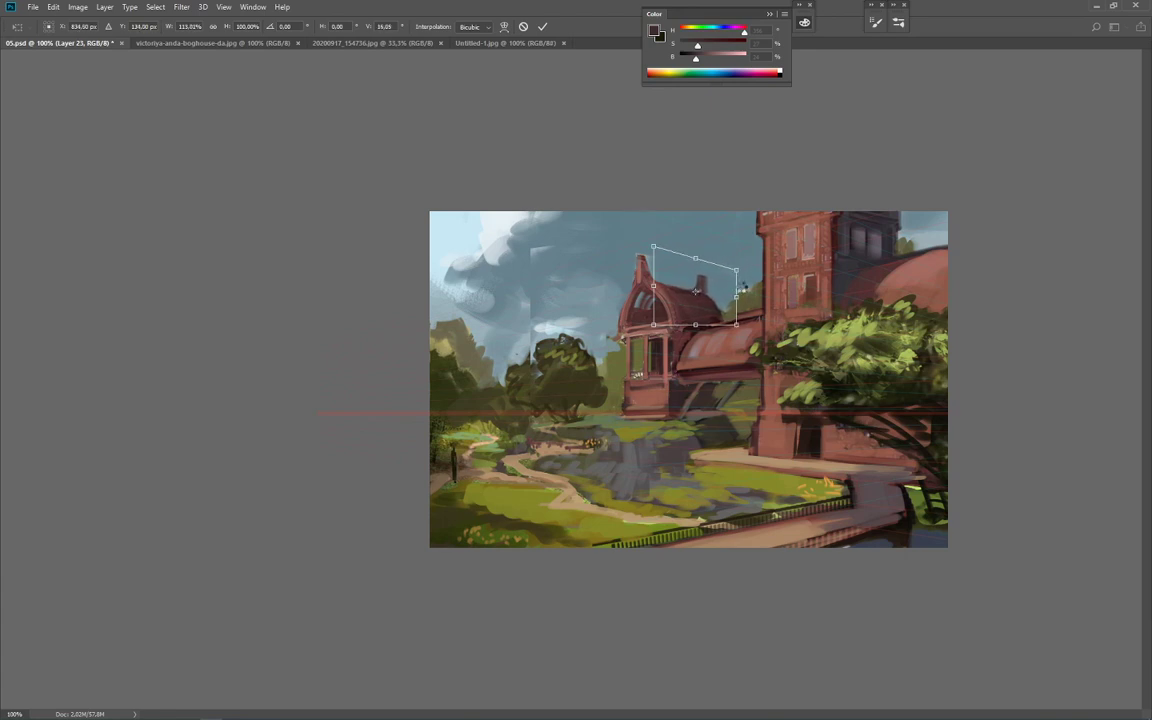
key(Return)
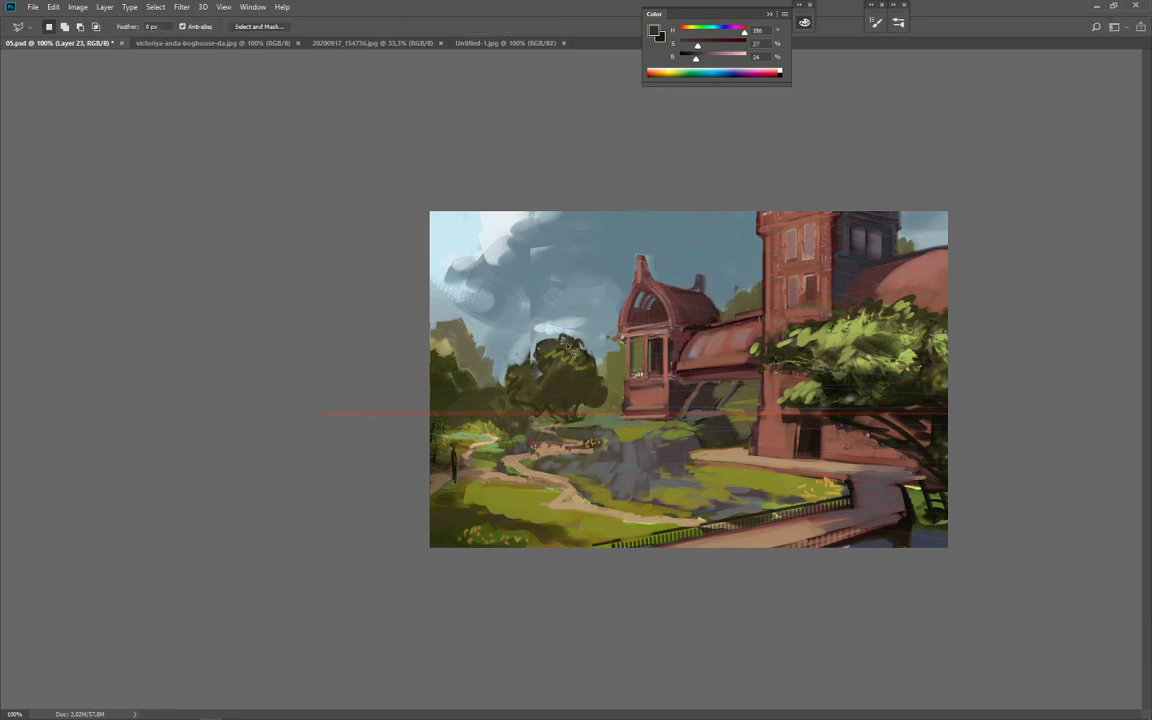
Step: Merge the rear roof copy down, erase the copied area's hard edges against the sky and tree, and save 05.psd
key(e)
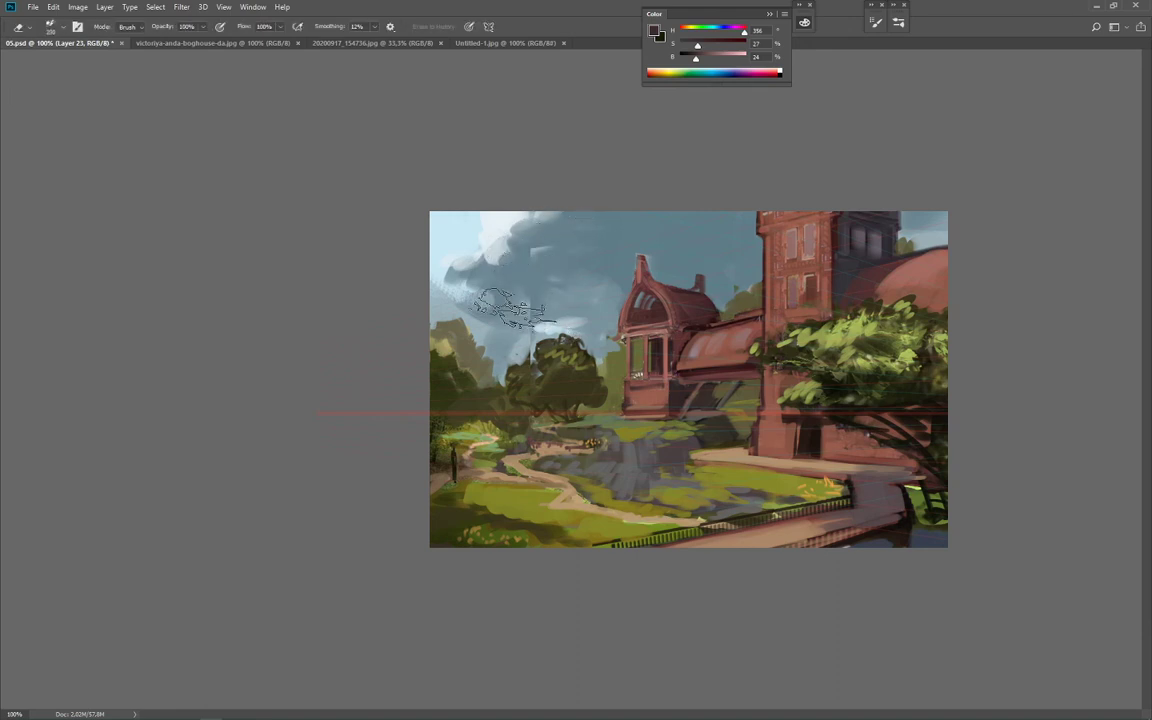
mouse_move(540, 226)
mouse_down()
mouse_move(548, 237)
mouse_move(527, 334)
mouse_move(460, 320)
mouse_up()
key(ctrl+e)
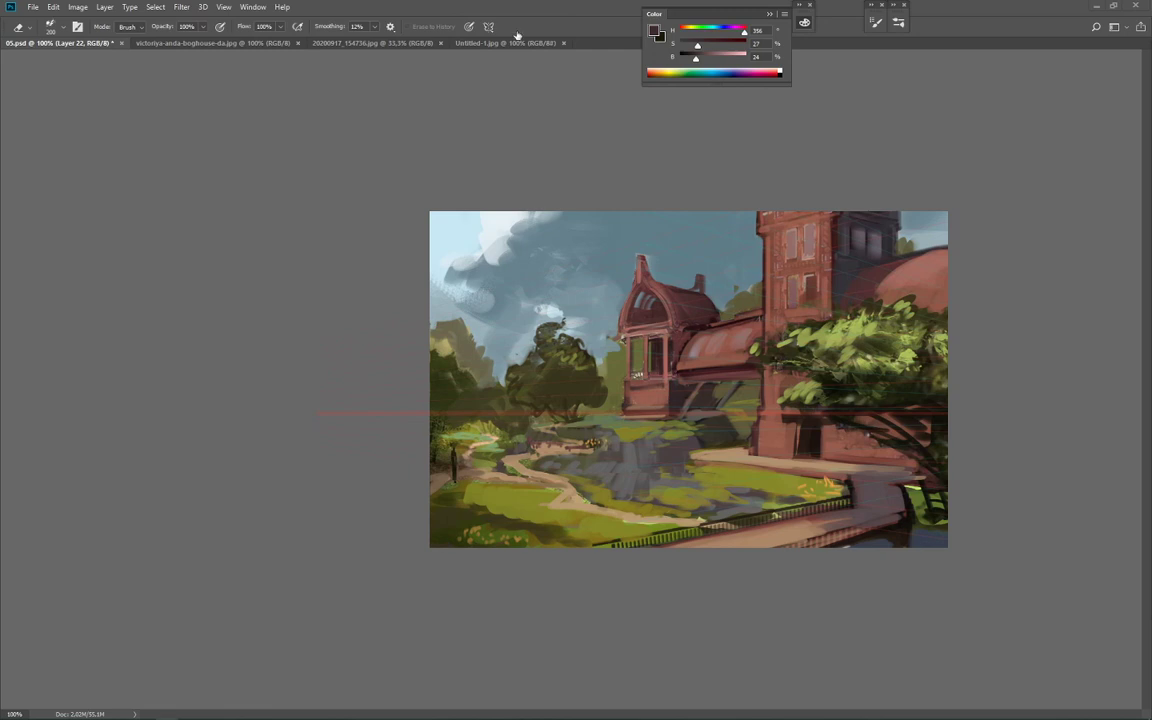
click(804, 23)
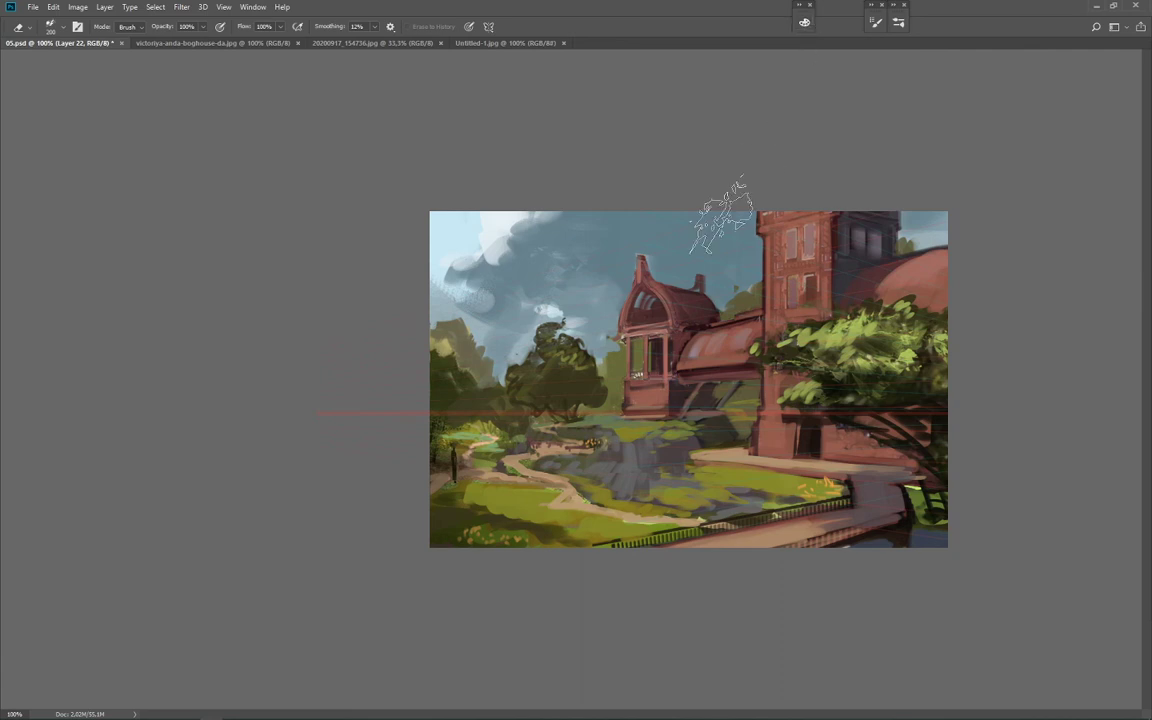
key(ctrl+s)
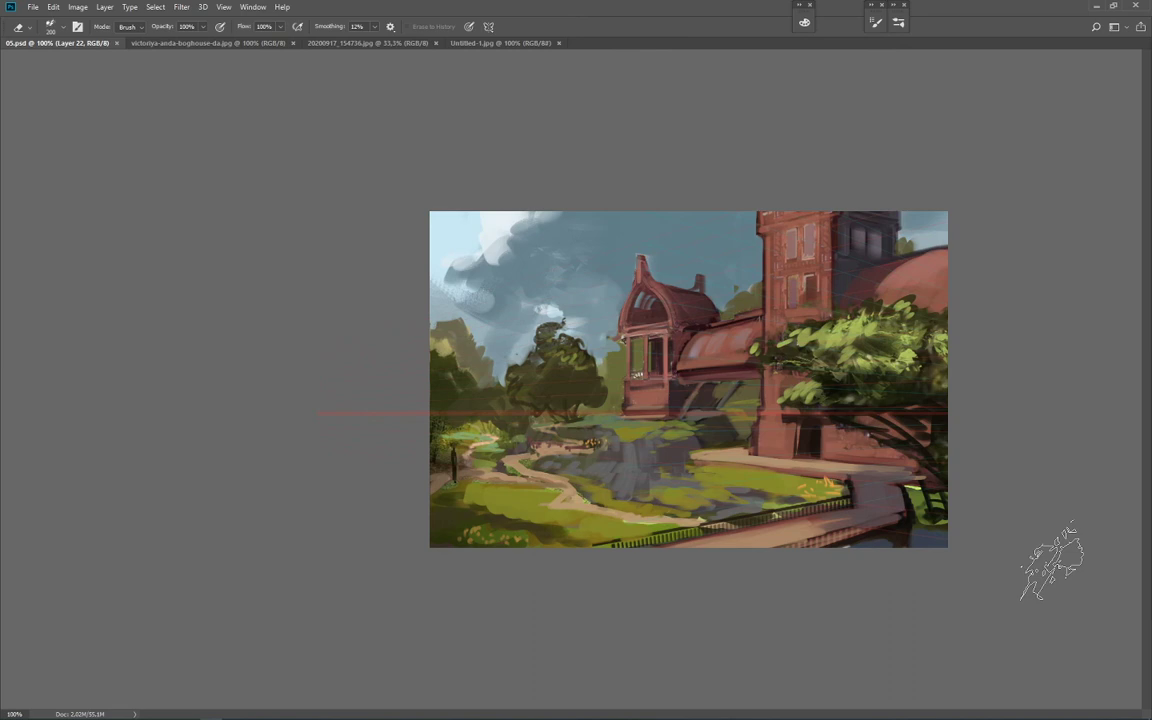
Step: Rework the shaded rock and ground beneath the turret and connecting wing with a slightly larger brush and sampled tones, and save the file
key(b)
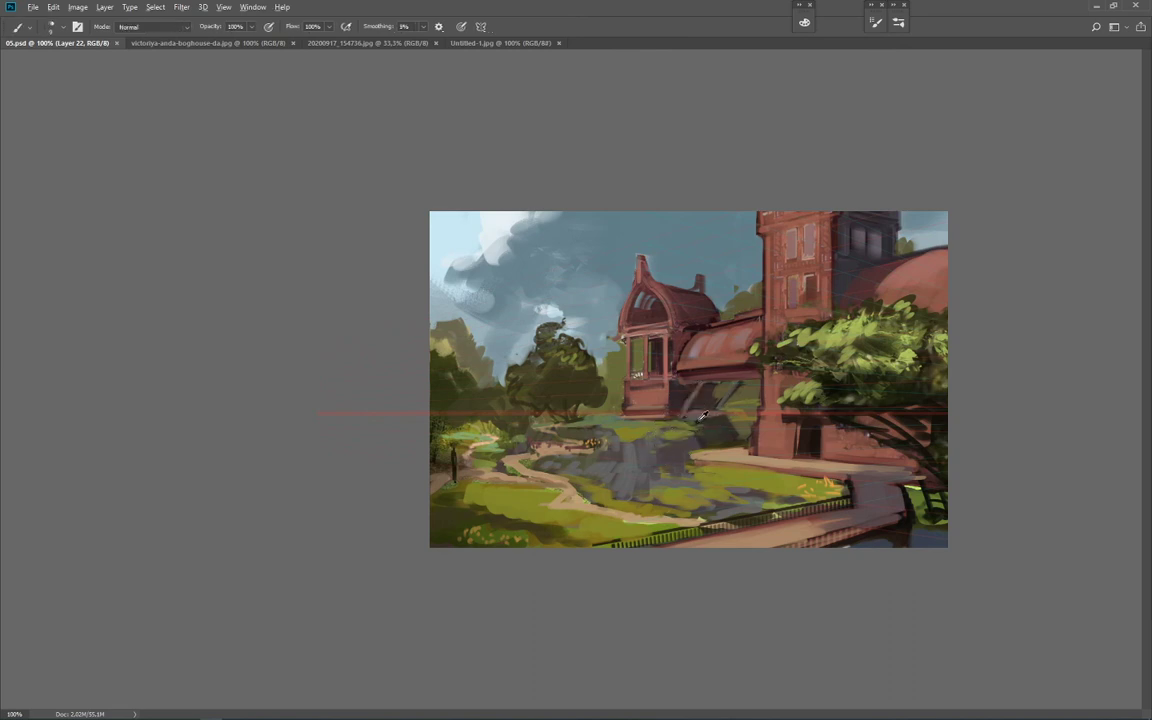
key(bracketright)
key(bracketright)
drag(685, 420, 705, 422)
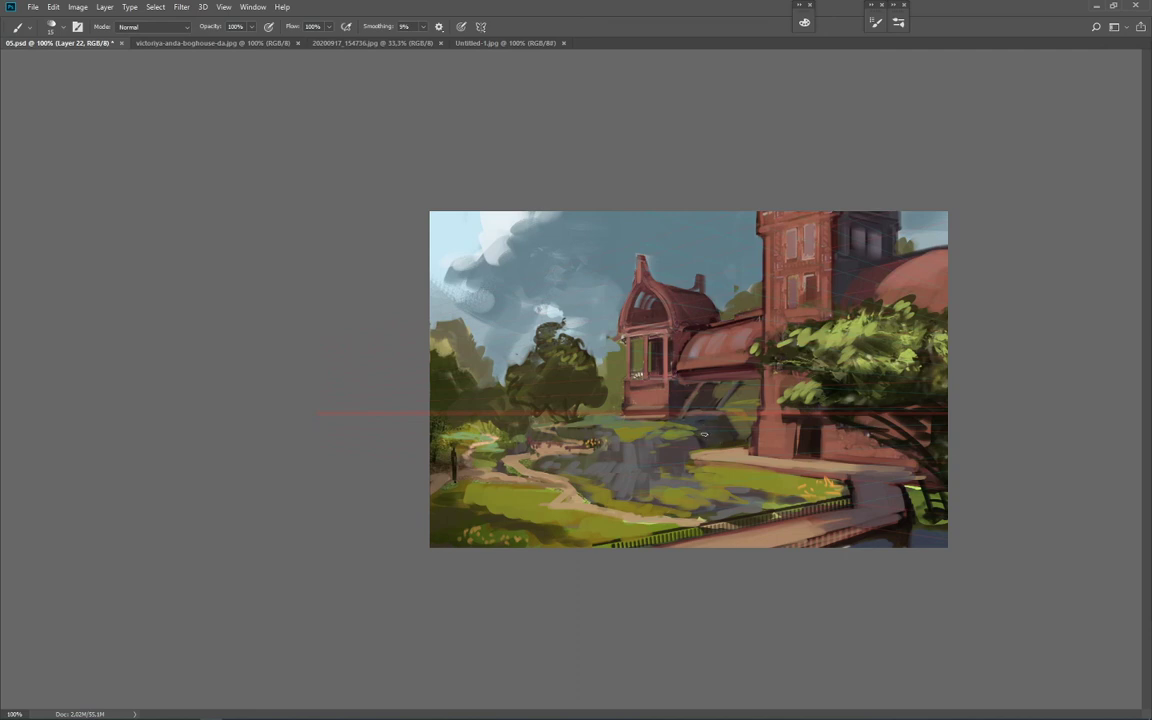
click(737, 432)
alt+click(648, 410)
key(ctrl+s)
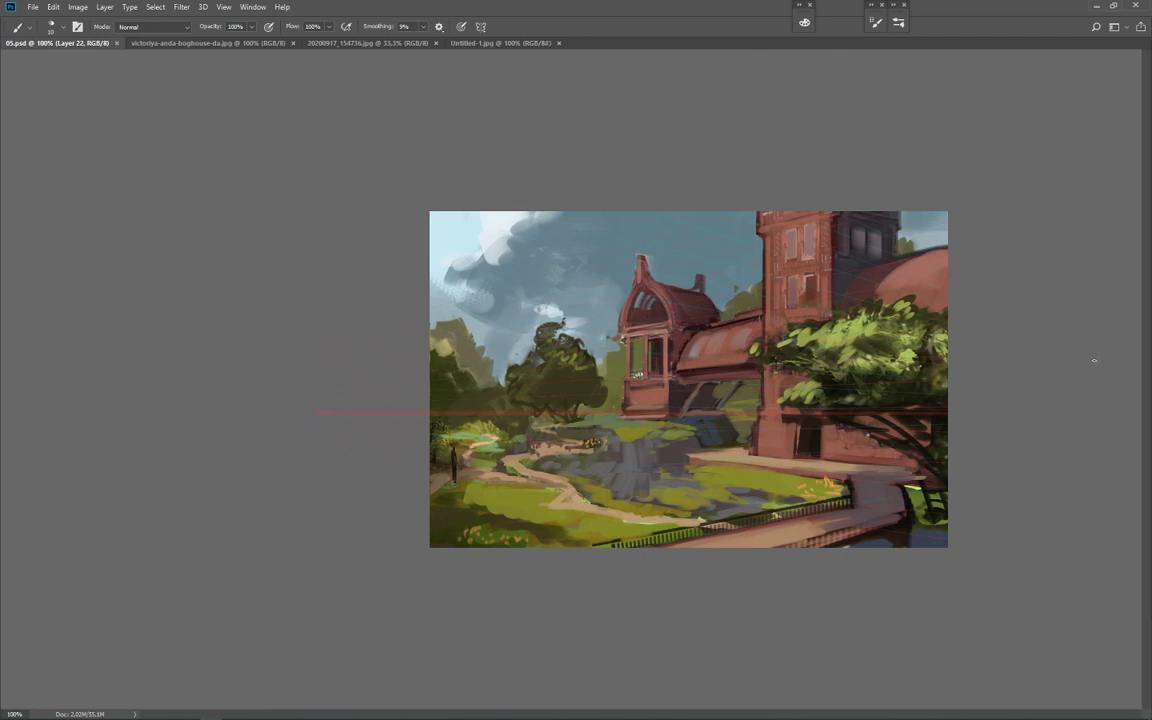
mouse_move(924, 719)
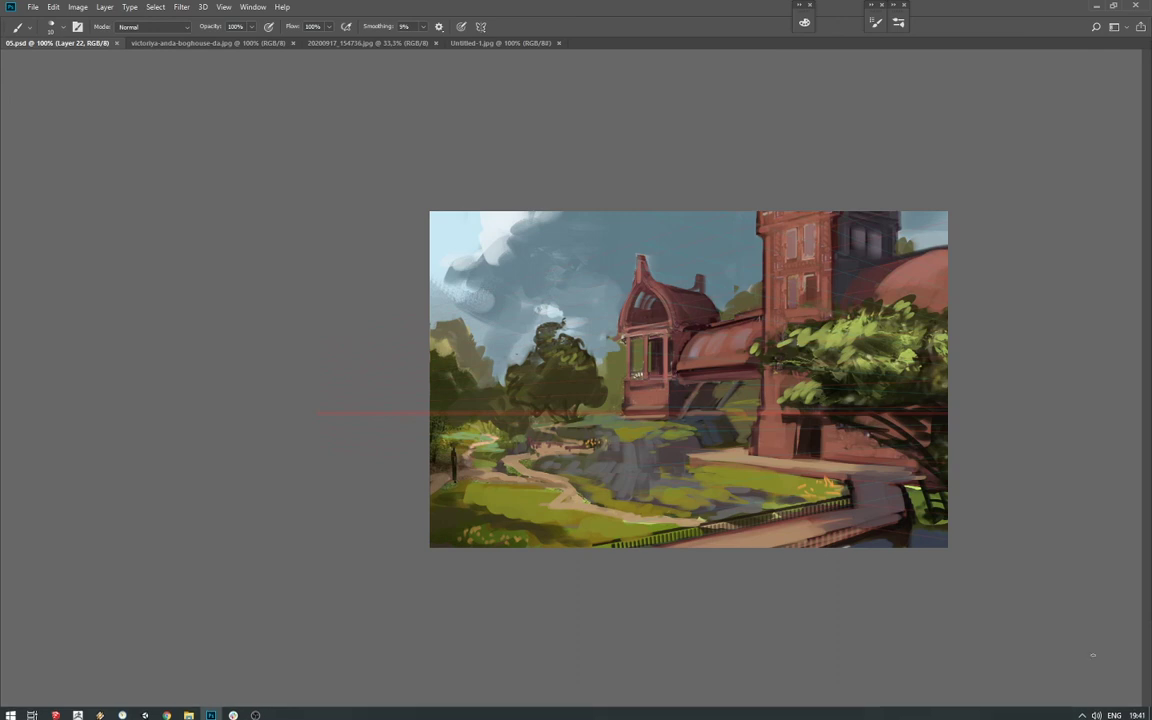
key(alt+Tab)
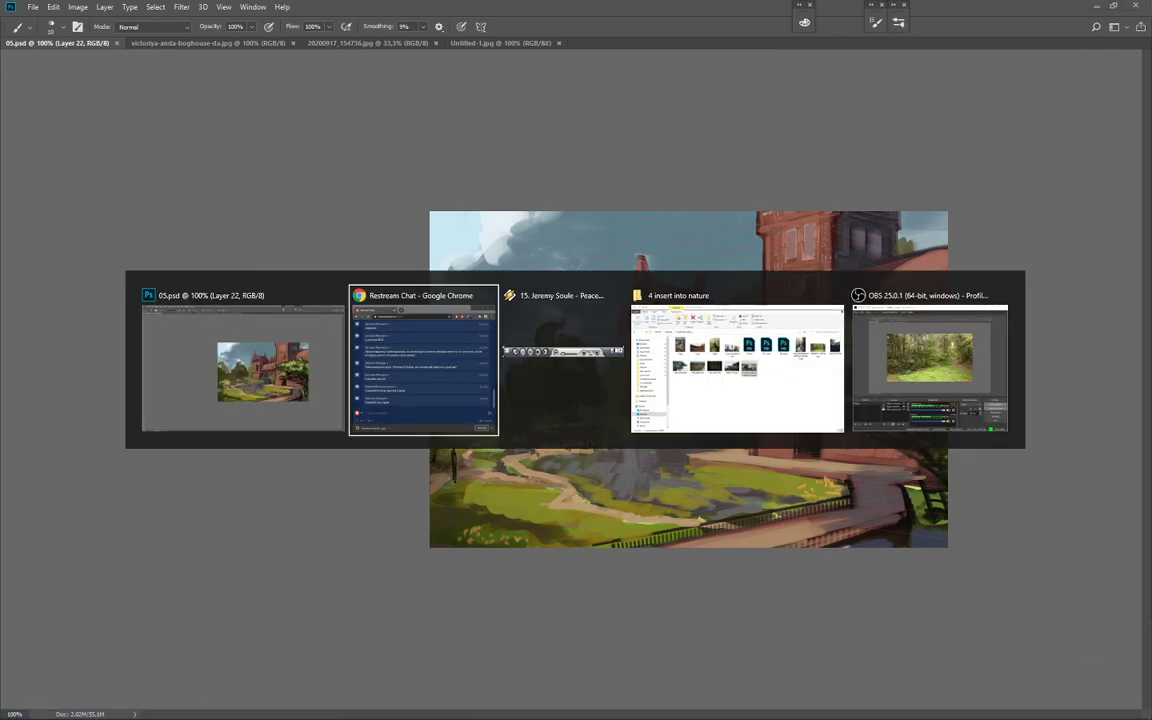
key(alt+Tab)
key(alt+Tab)
key(alt+Tab)
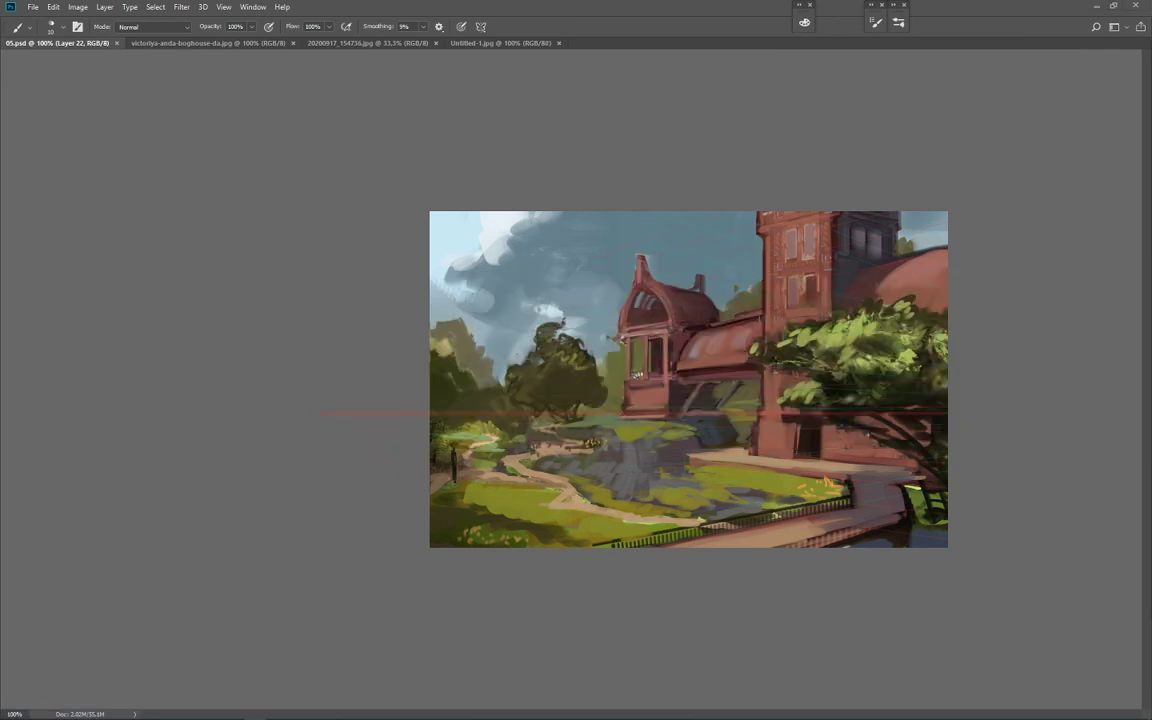